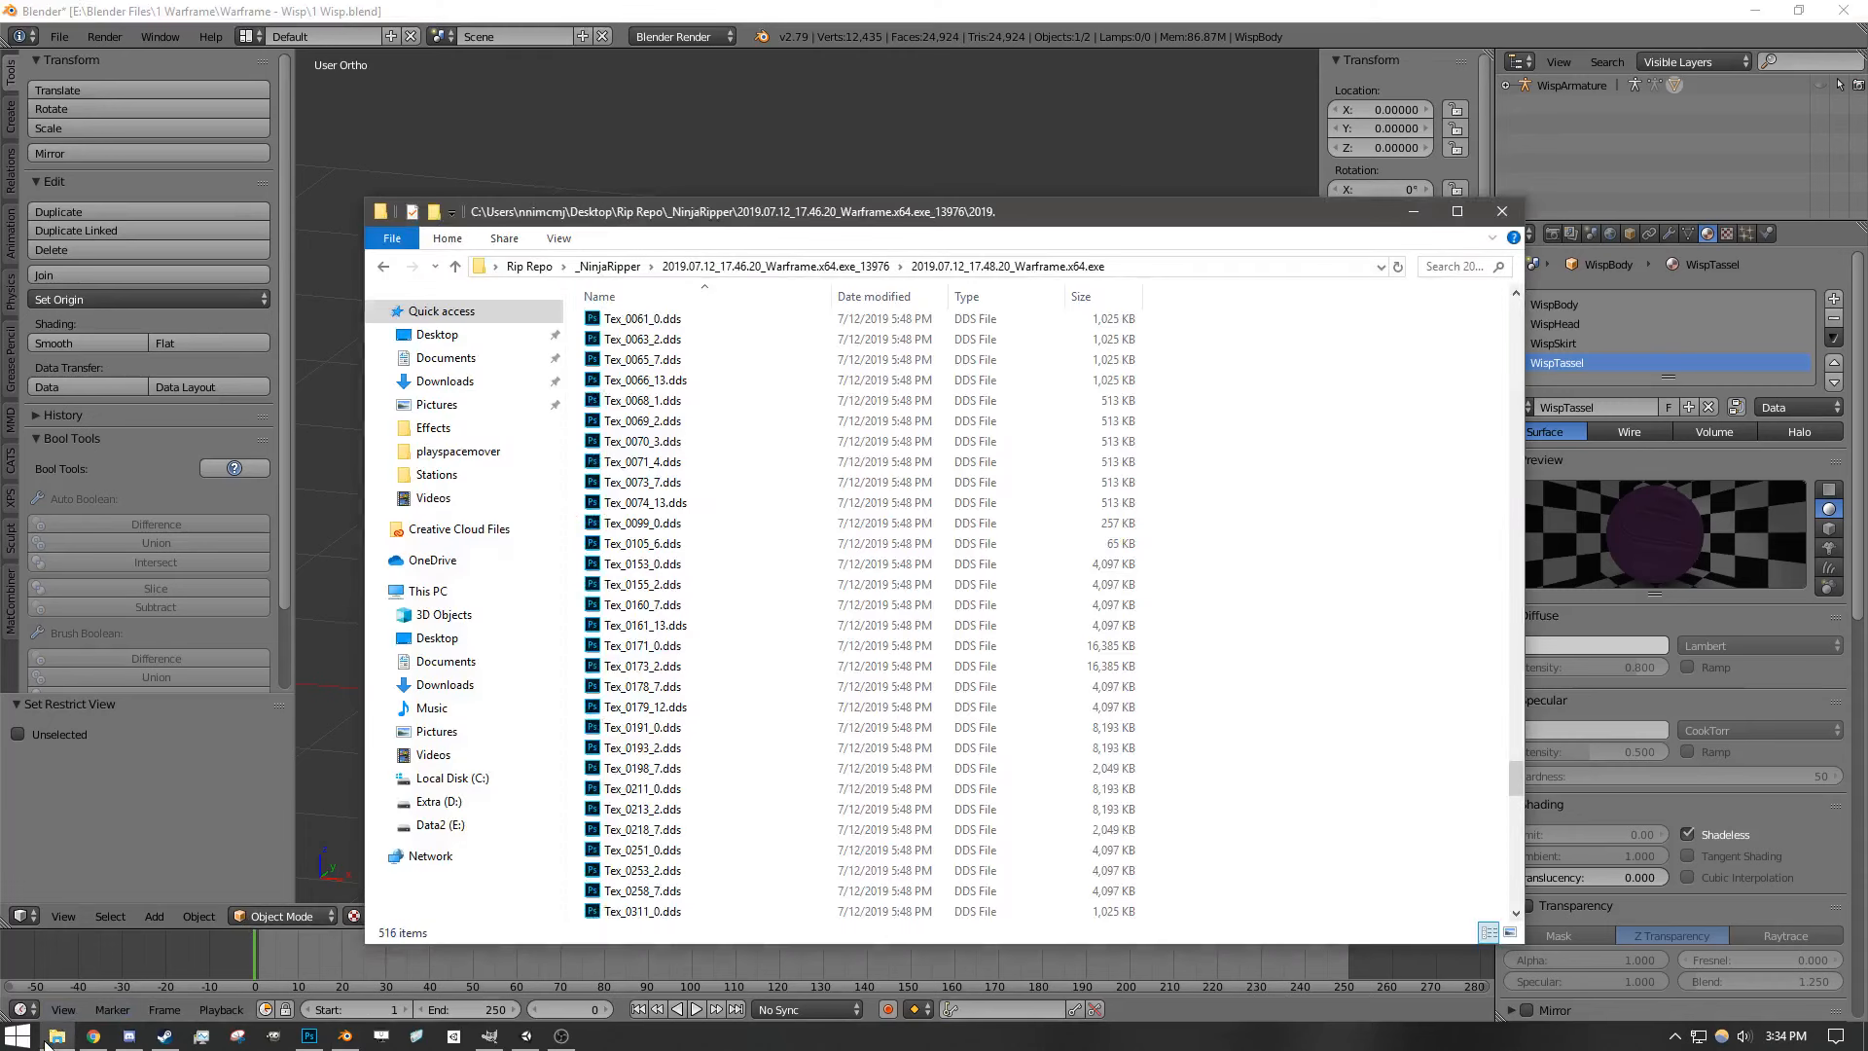
- Look through the ripped DDS texture files around Tex_0171_0.dds in the folder listing, and return to the Wisp model in Blender
scroll(696, 450, down, 2)
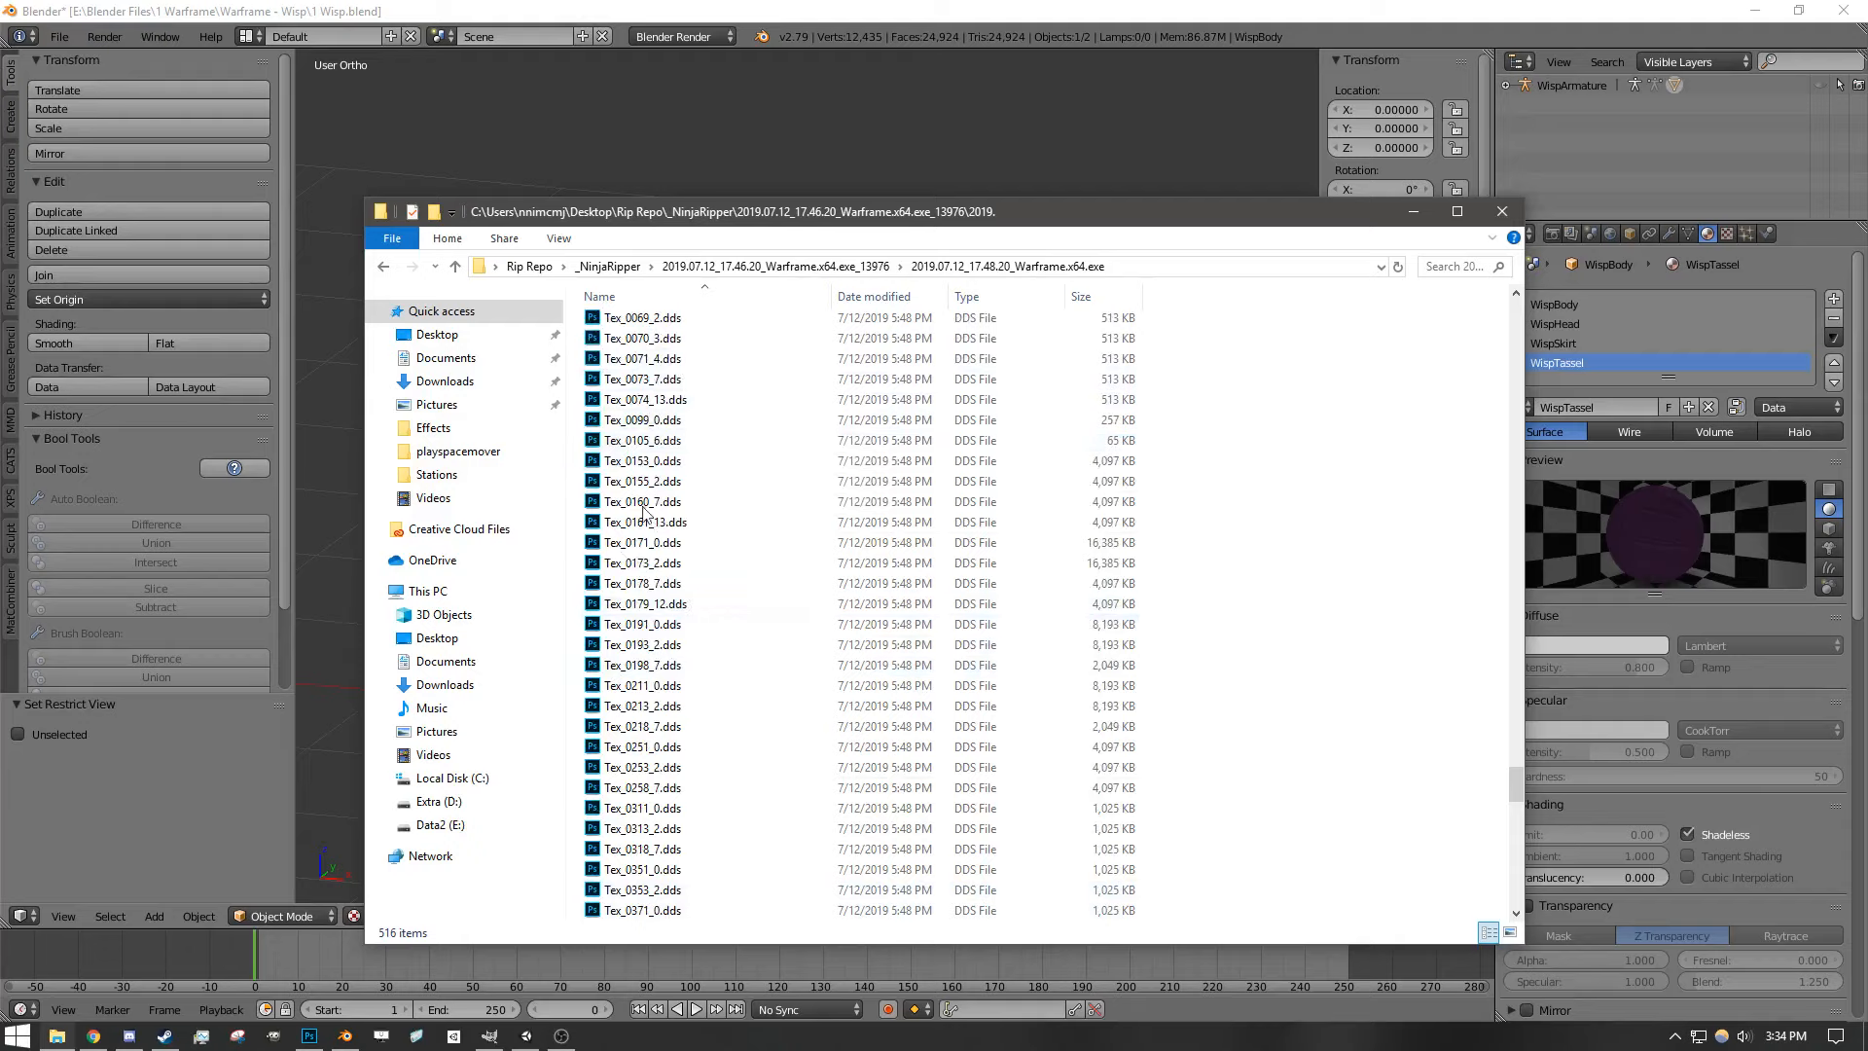
click(697, 545)
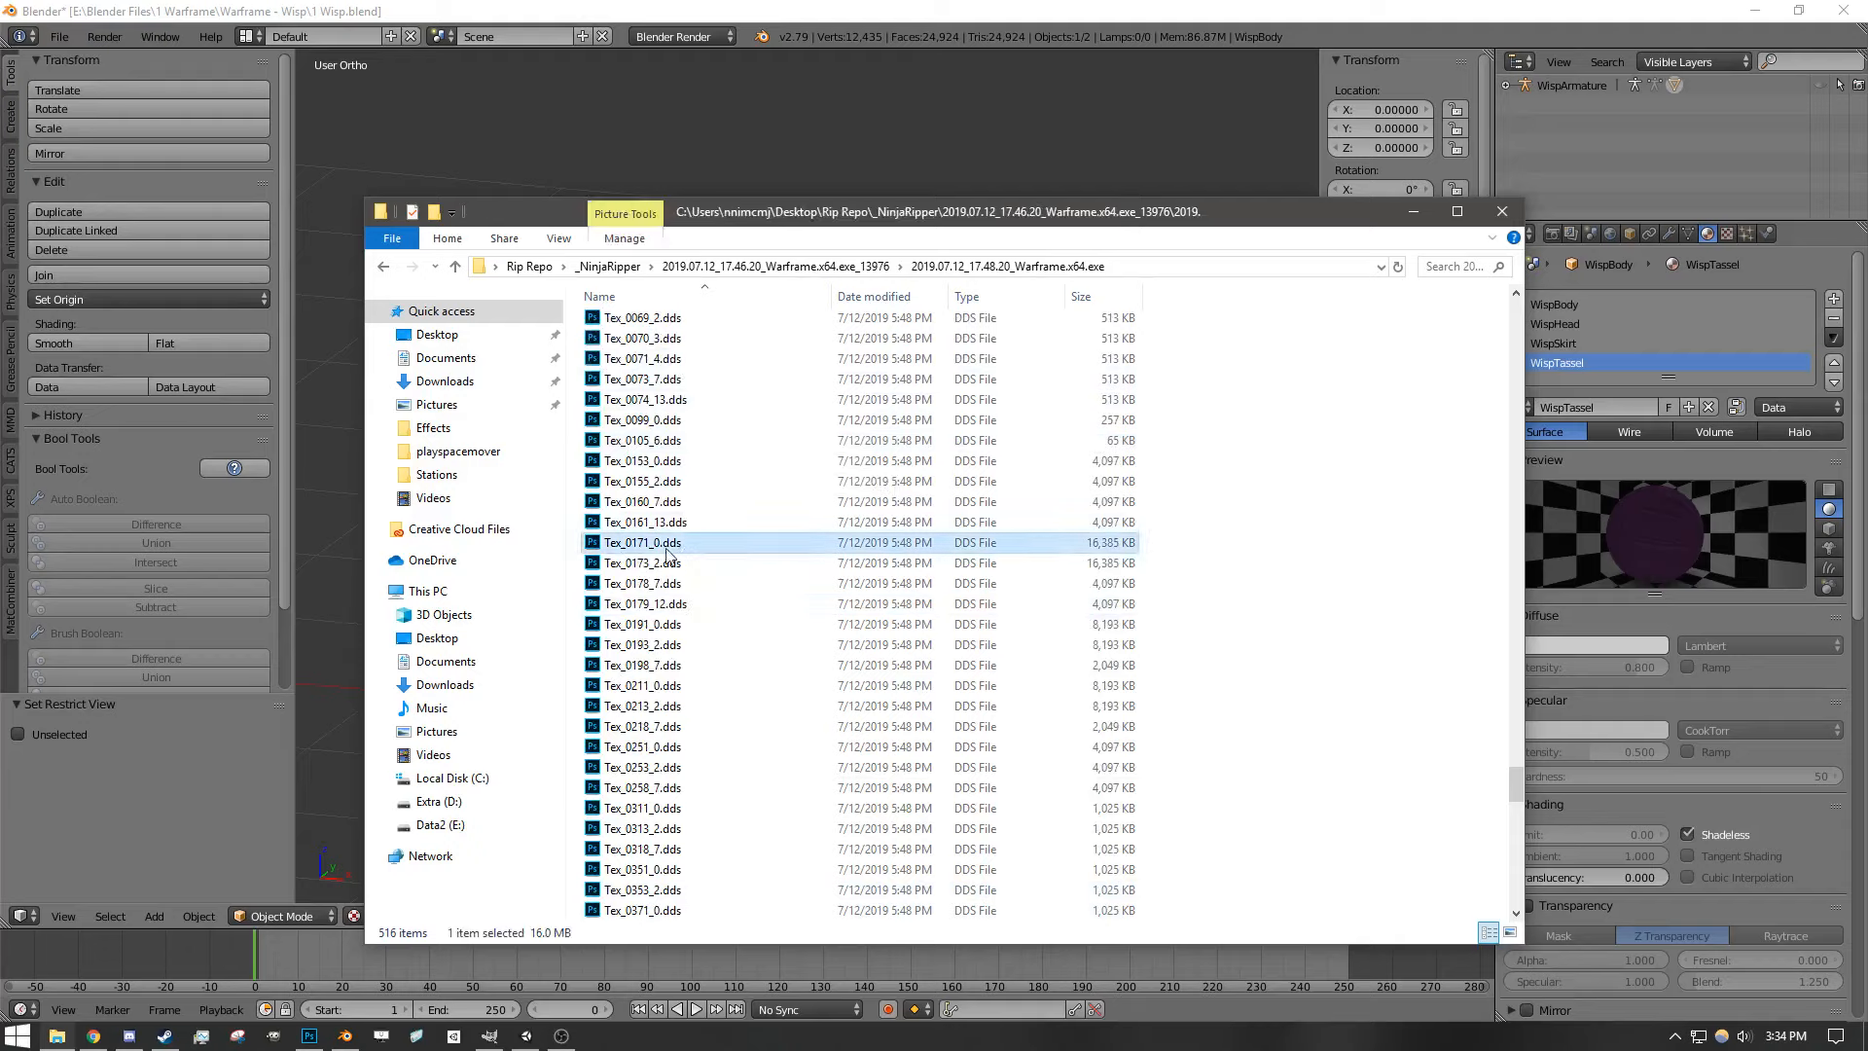
click(1412, 212)
key(g)
key(Escape)
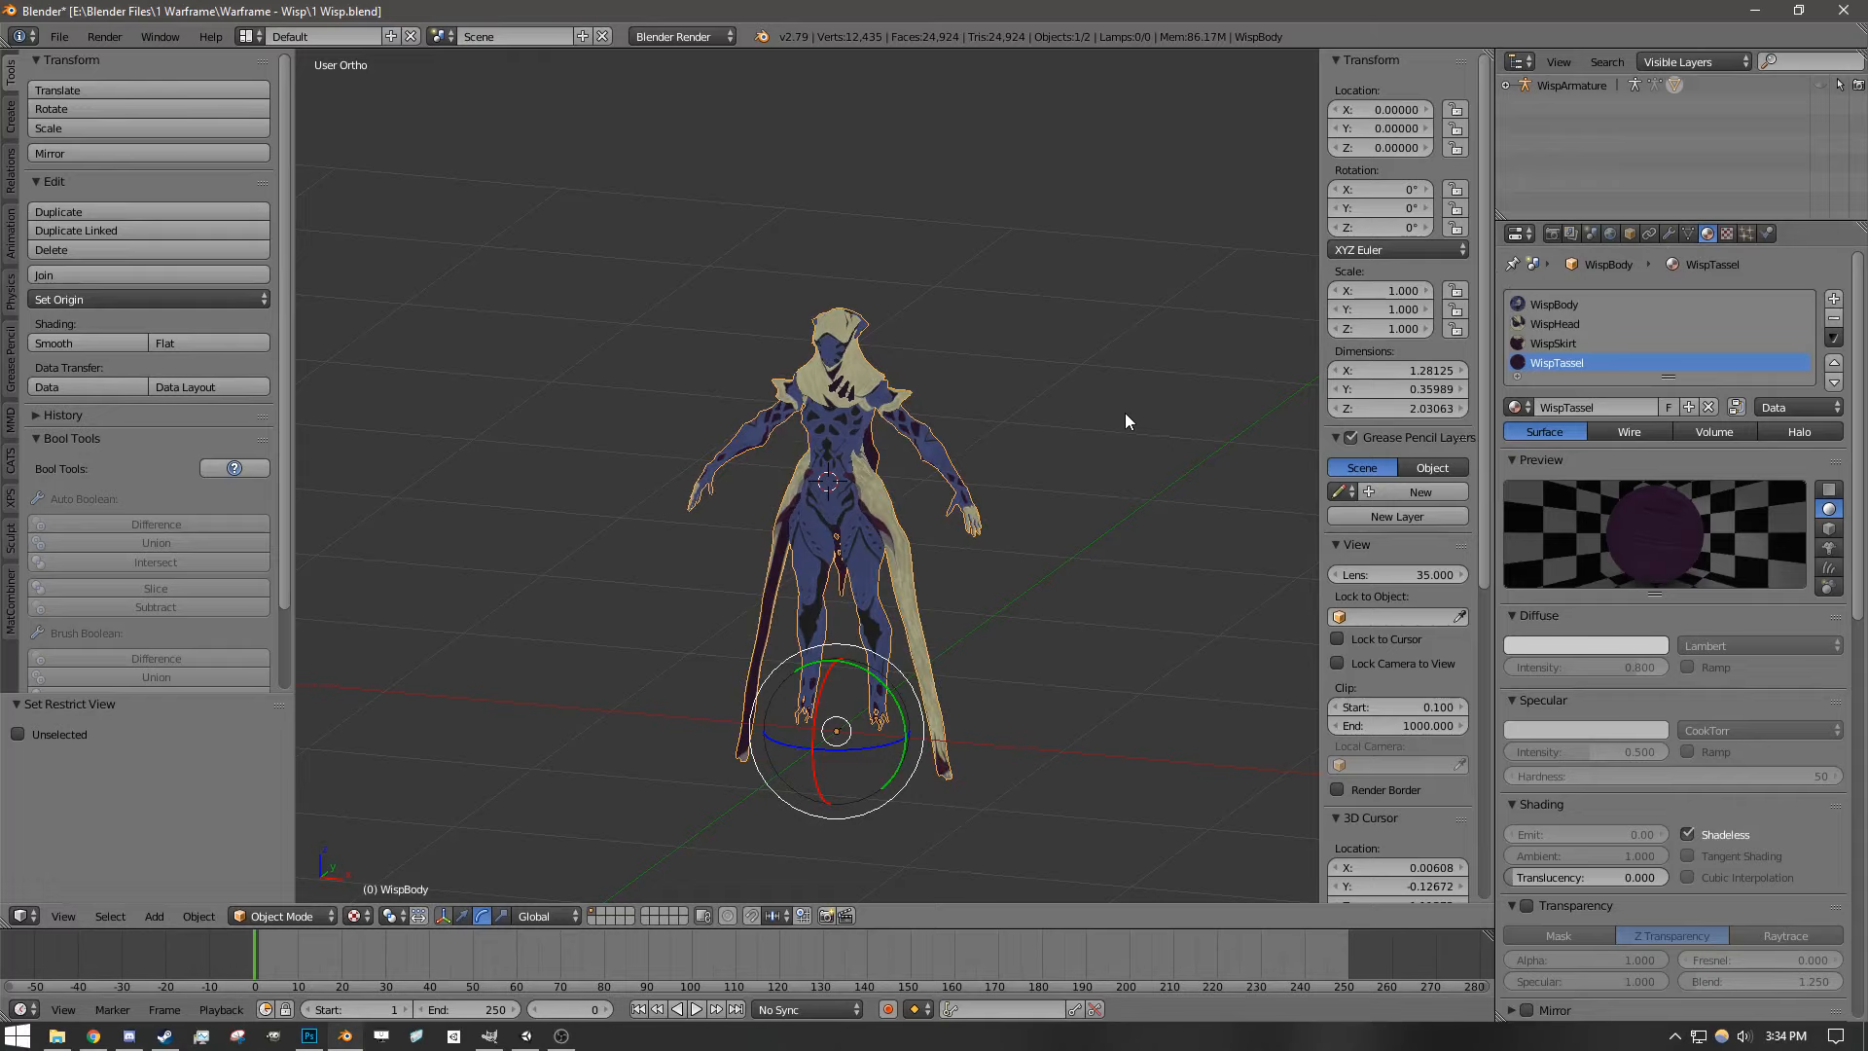
- Browse for an image for the WispTassel texture in the ripped 2019.07.12_17.48.20_Warframe.x64.exe folder, showing the files as thumbnails
click(1728, 233)
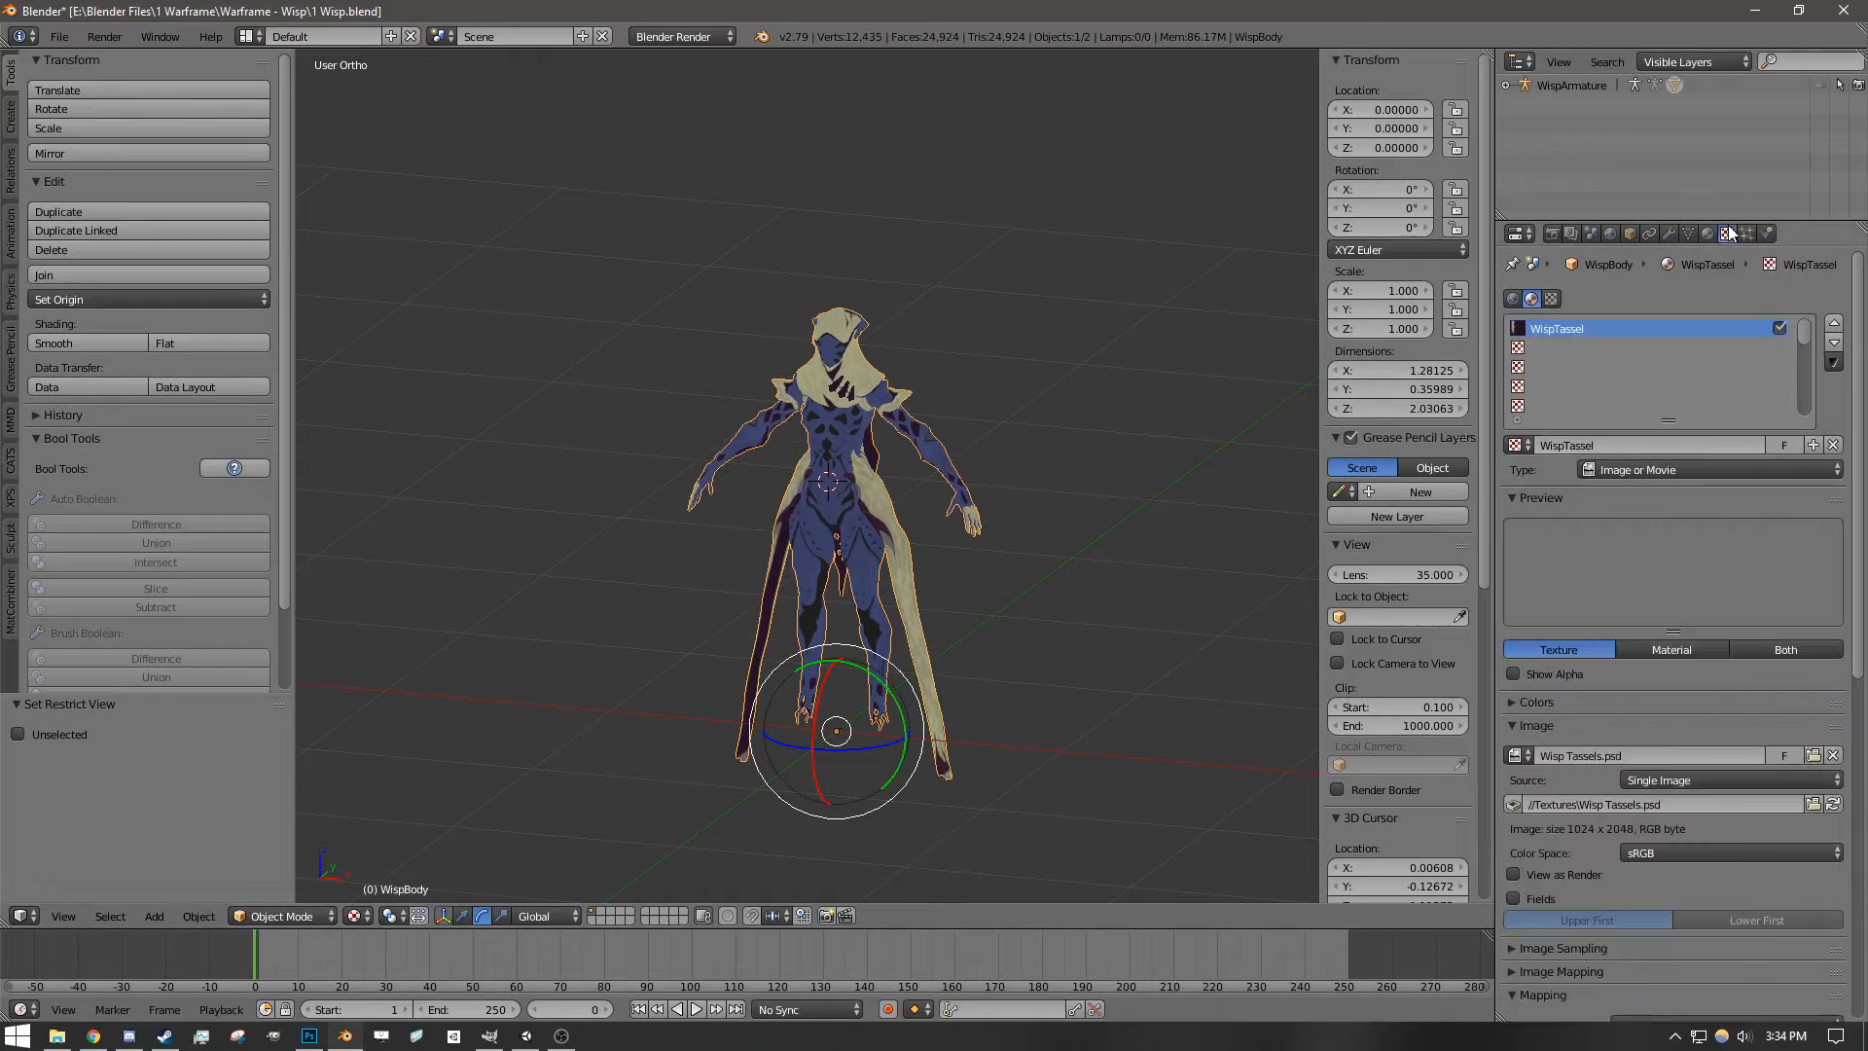
click(1812, 755)
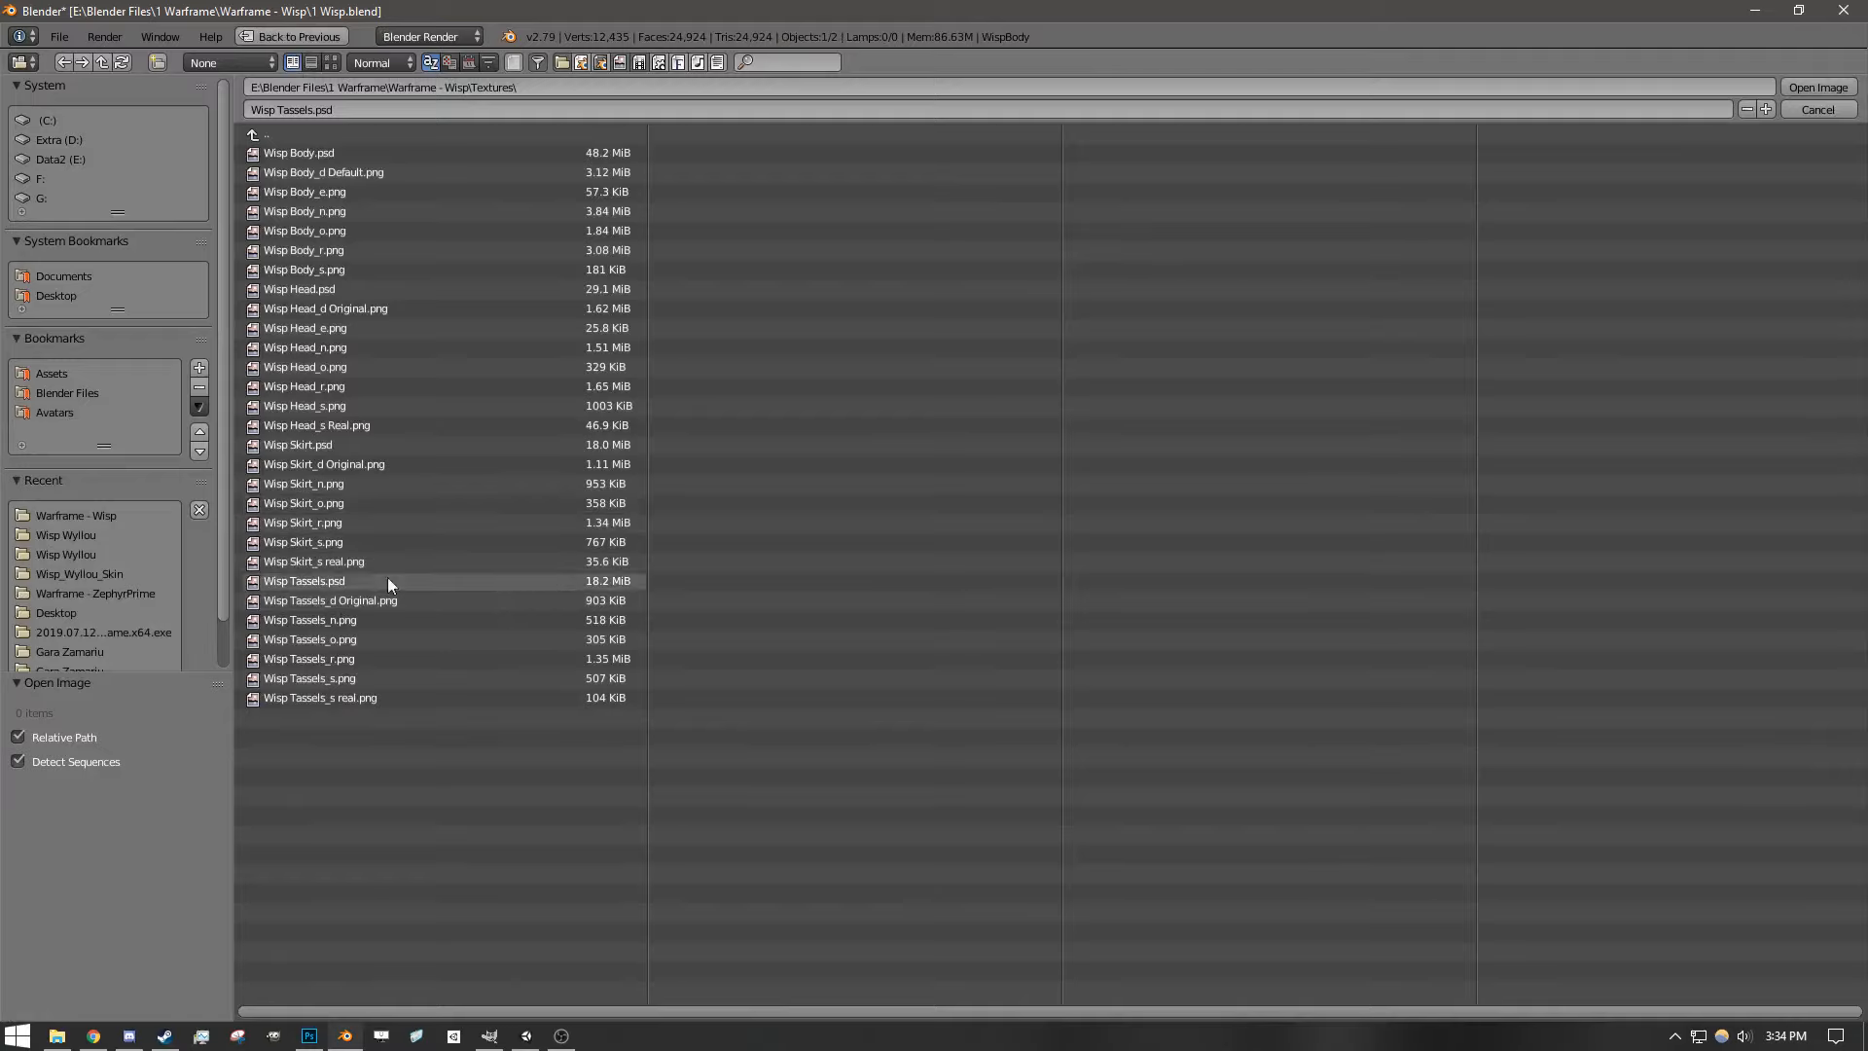
click(57, 287)
click(296, 407)
click(317, 154)
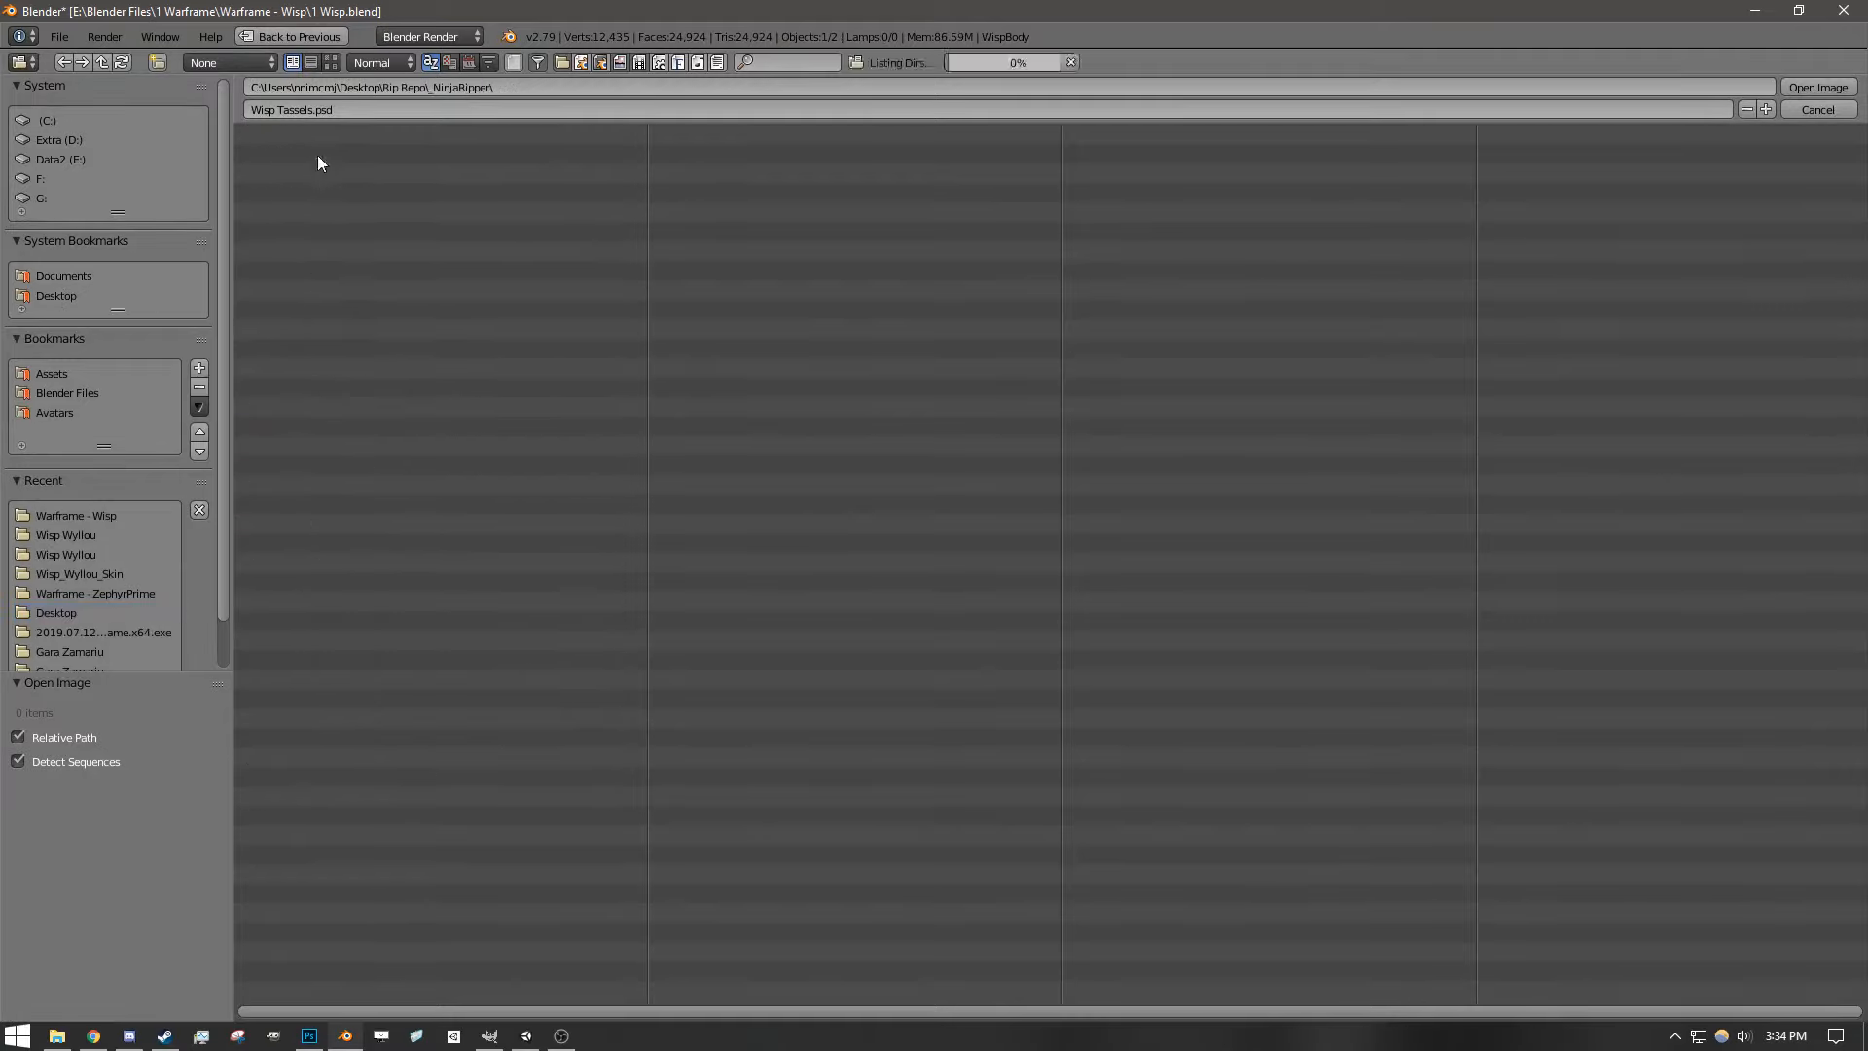
click(305, 236)
click(331, 151)
click(331, 61)
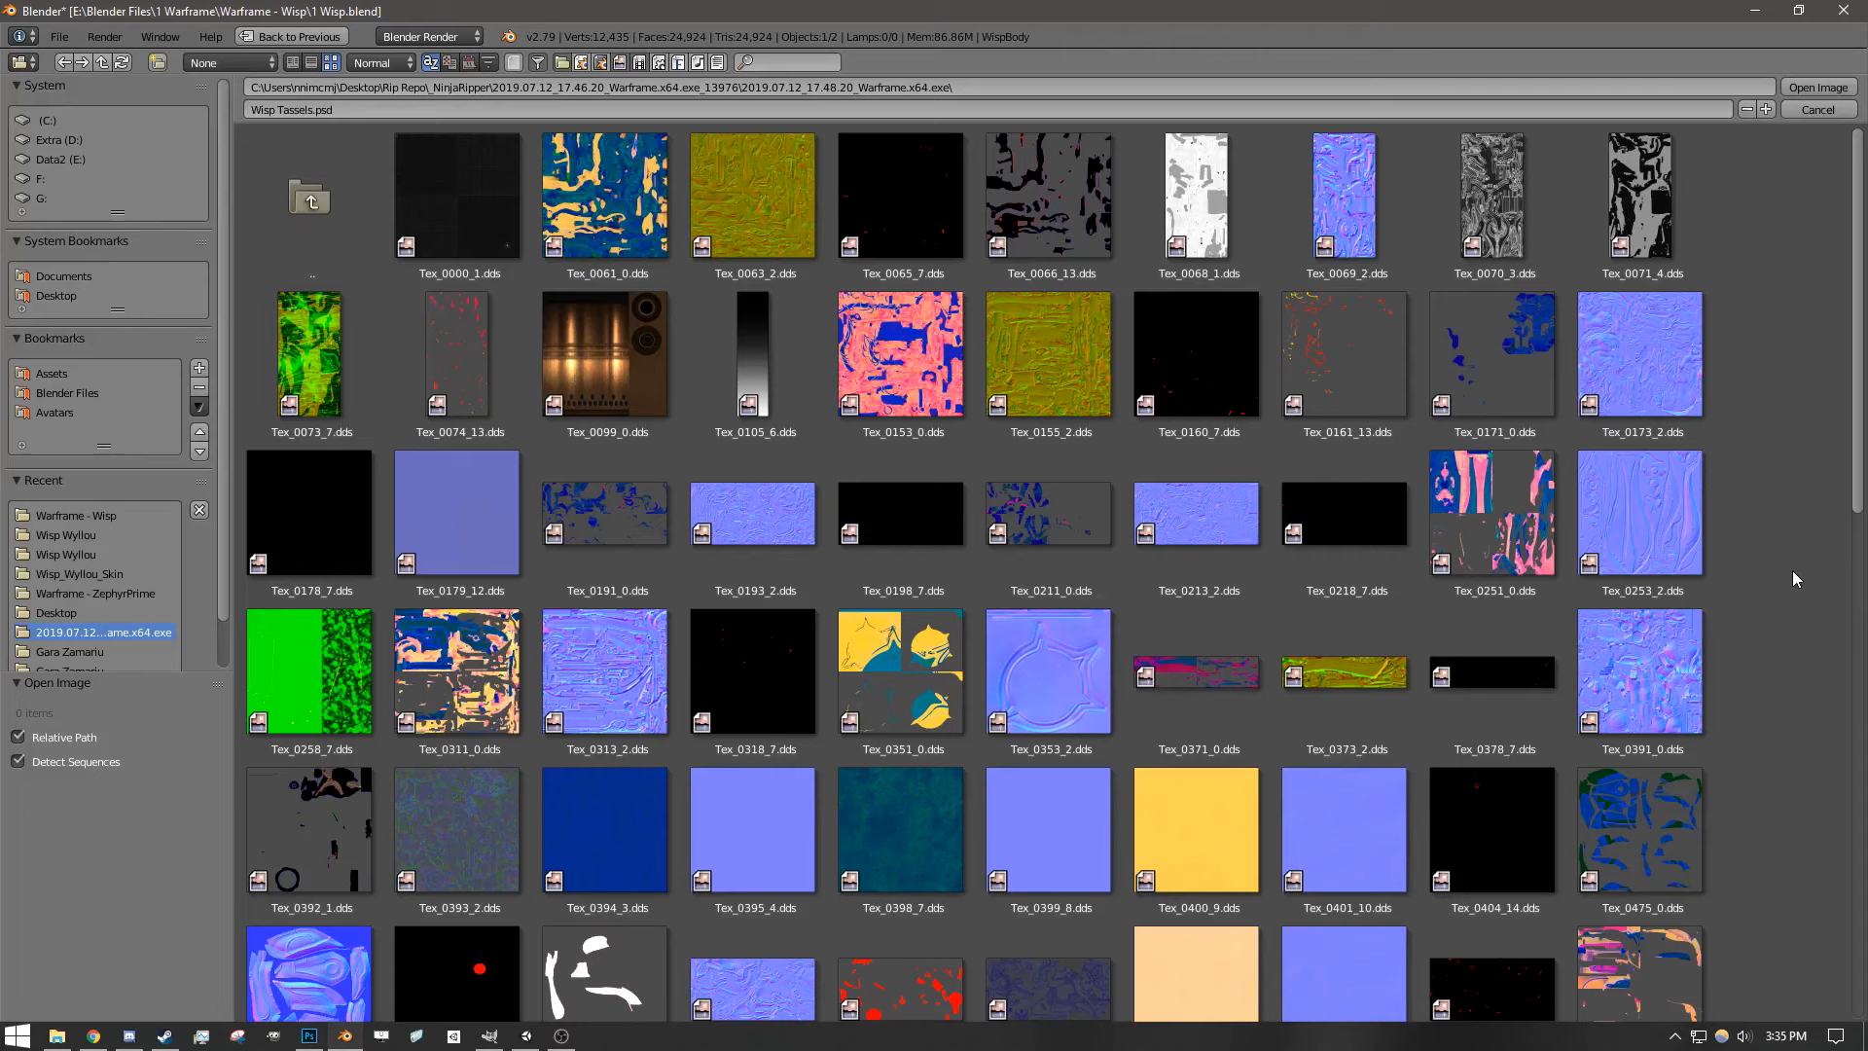
- Examine the blue-purple normal maps among the ripped textures, including Tex_0069_2.dds, Tex_0173_2.dds, Tex_0213_2.dds, Tex_0253_2.dds and Tex_0353_2.dds
scroll(1792, 570, down, 4)
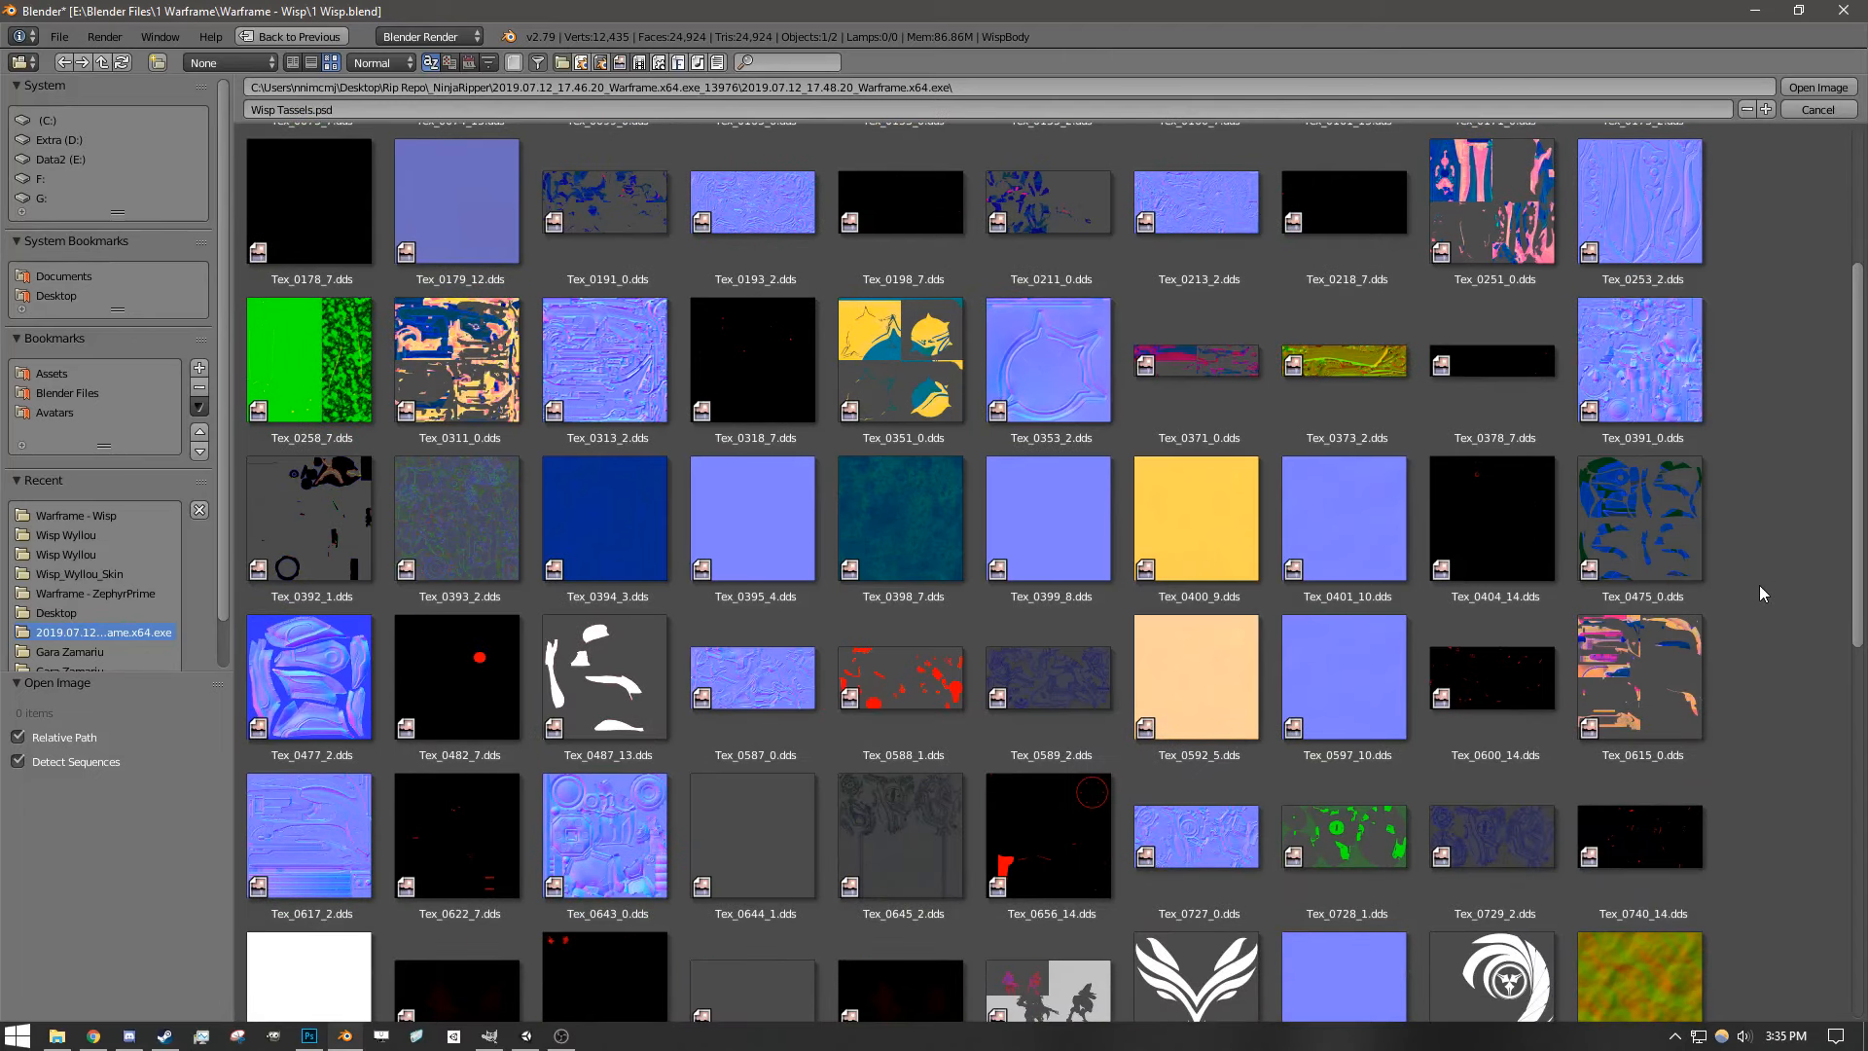
scroll(1758, 586, up, 4)
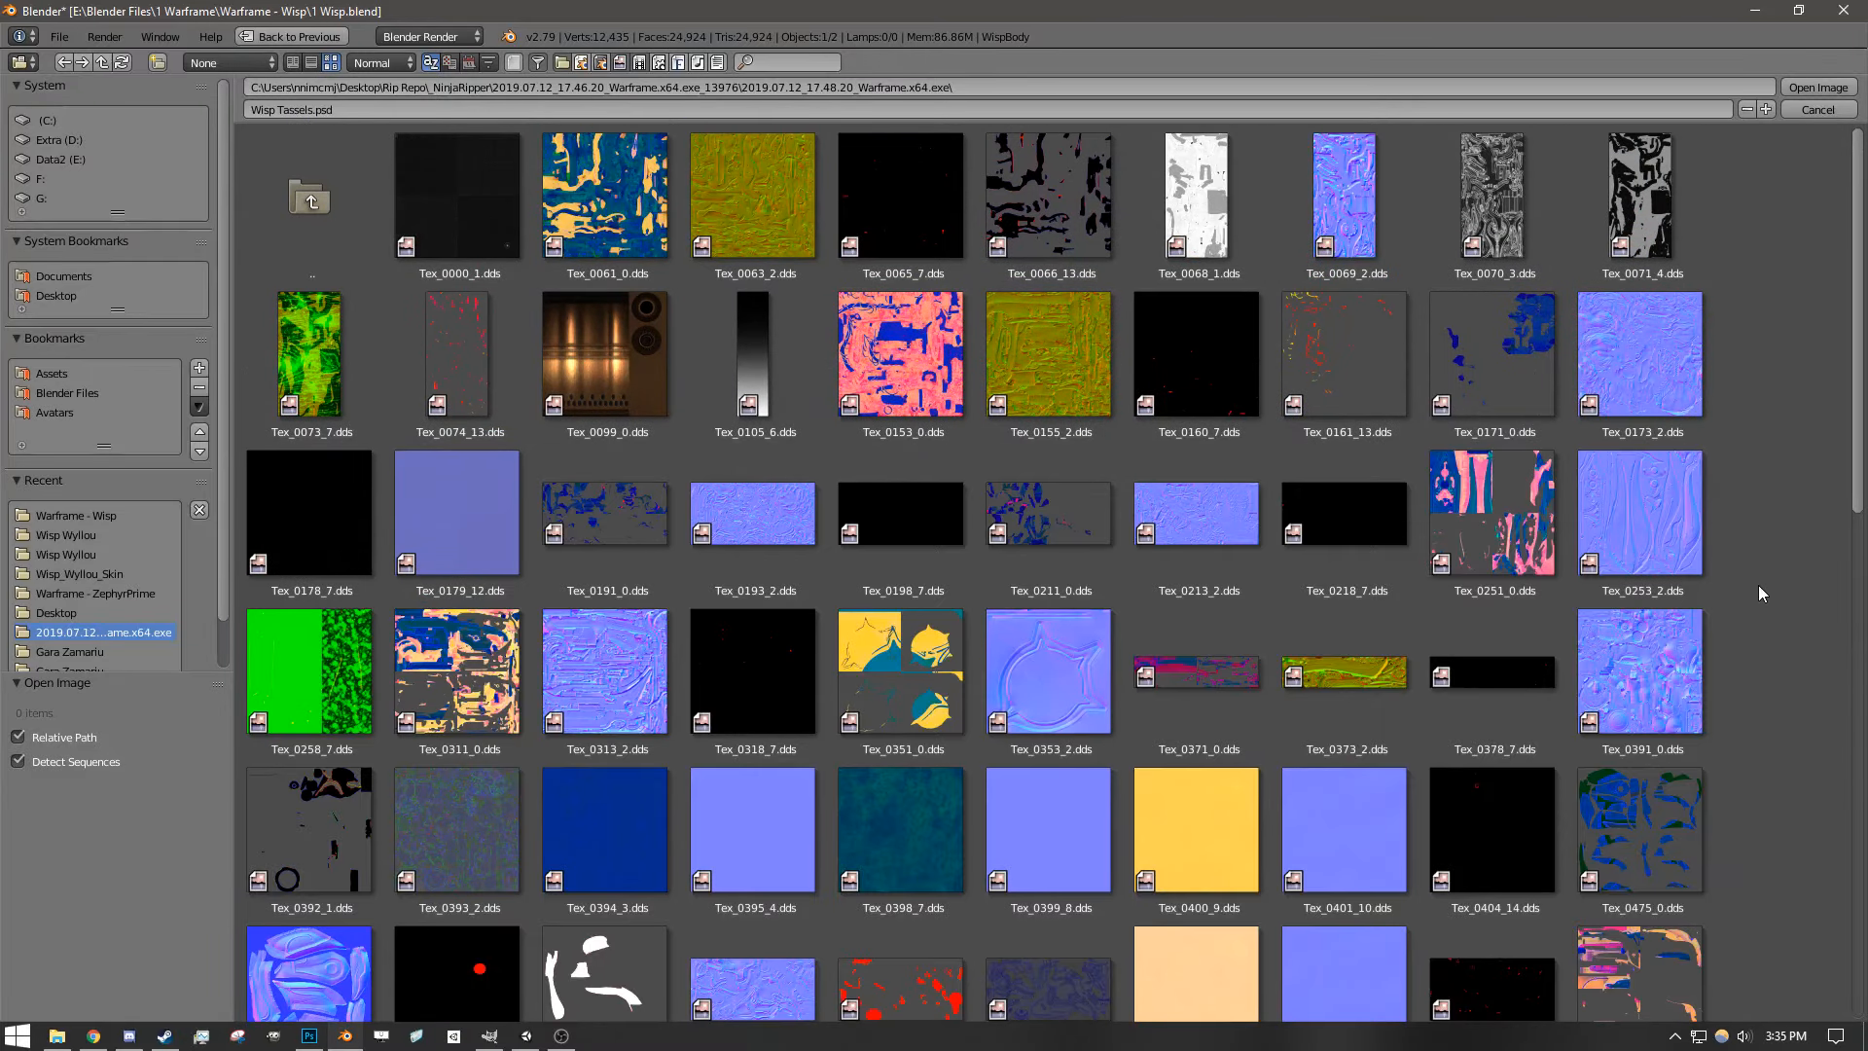
click(1391, 243)
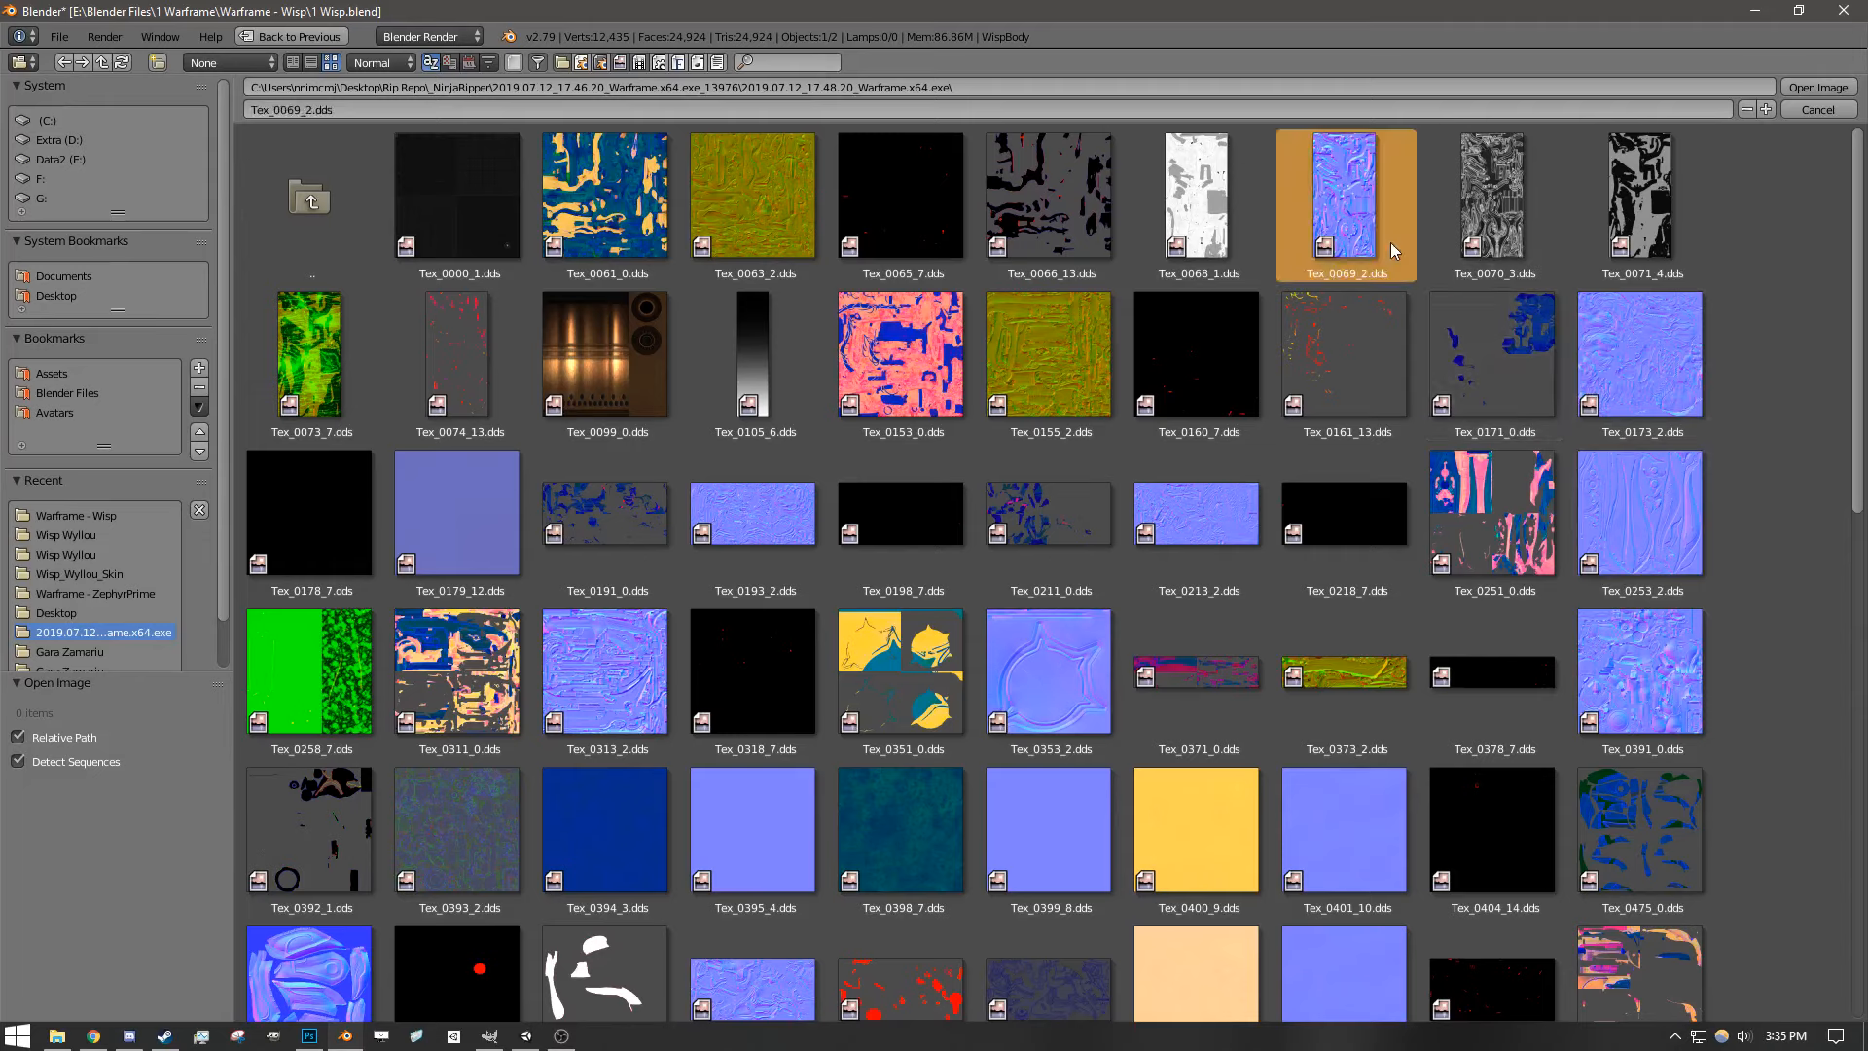
click(1629, 364)
click(1196, 510)
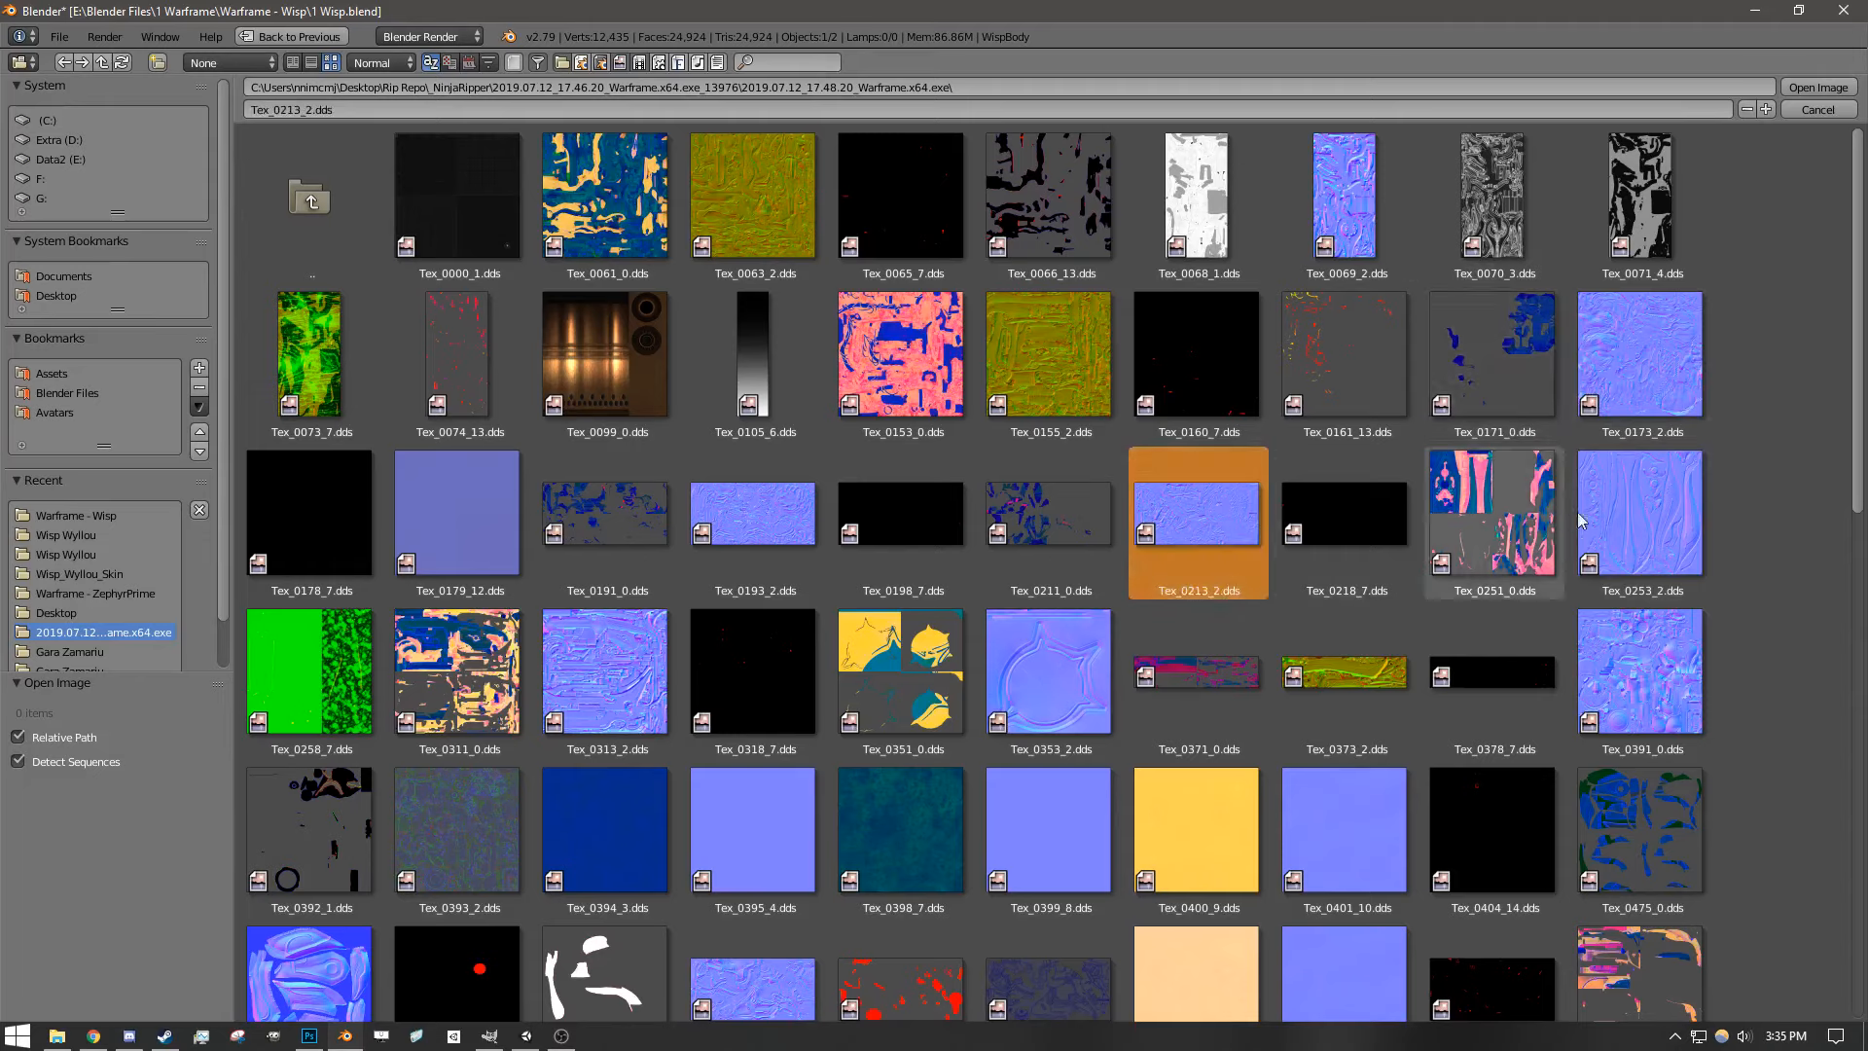
click(1647, 511)
click(1099, 660)
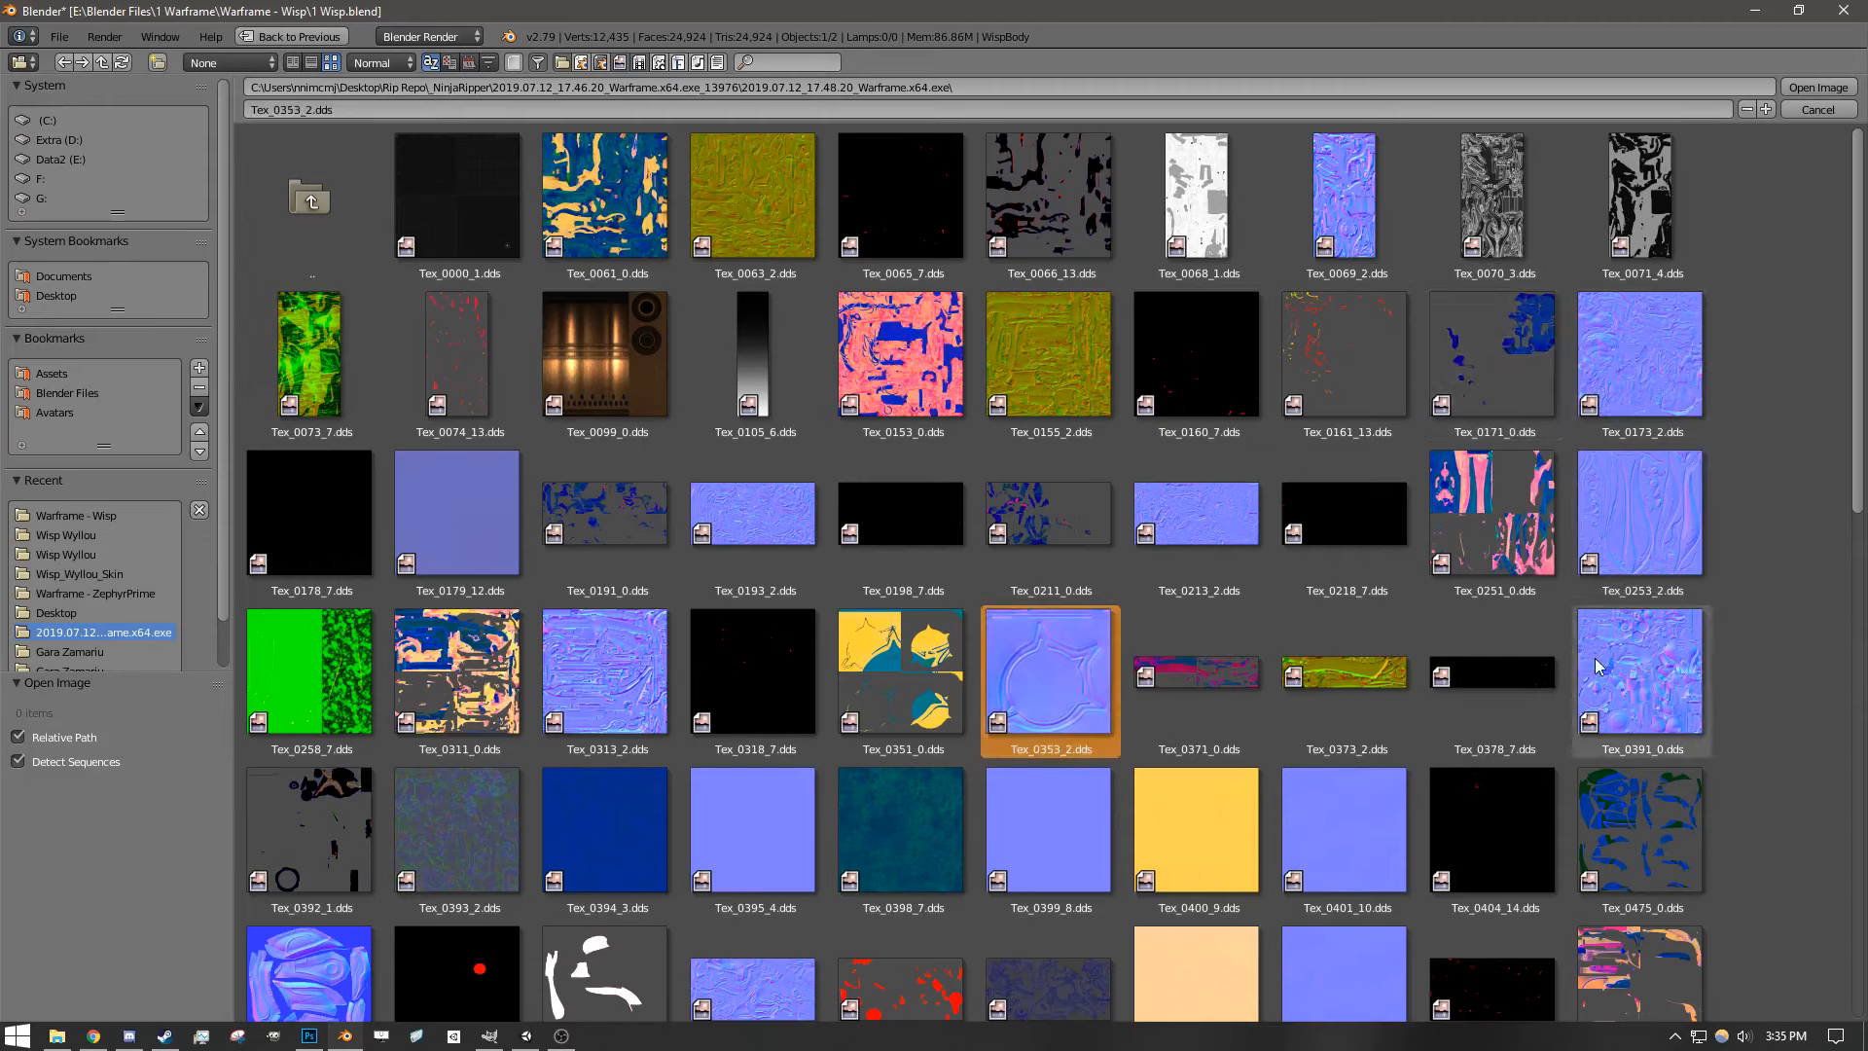
- Compare the blue-purple textures Tex_0193_2.dds, Tex_0391_0.dds and Tex_0253_2.dds with the yellow-green Tex_0373_2.dds and Tex_0063_2.dds
click(701, 534)
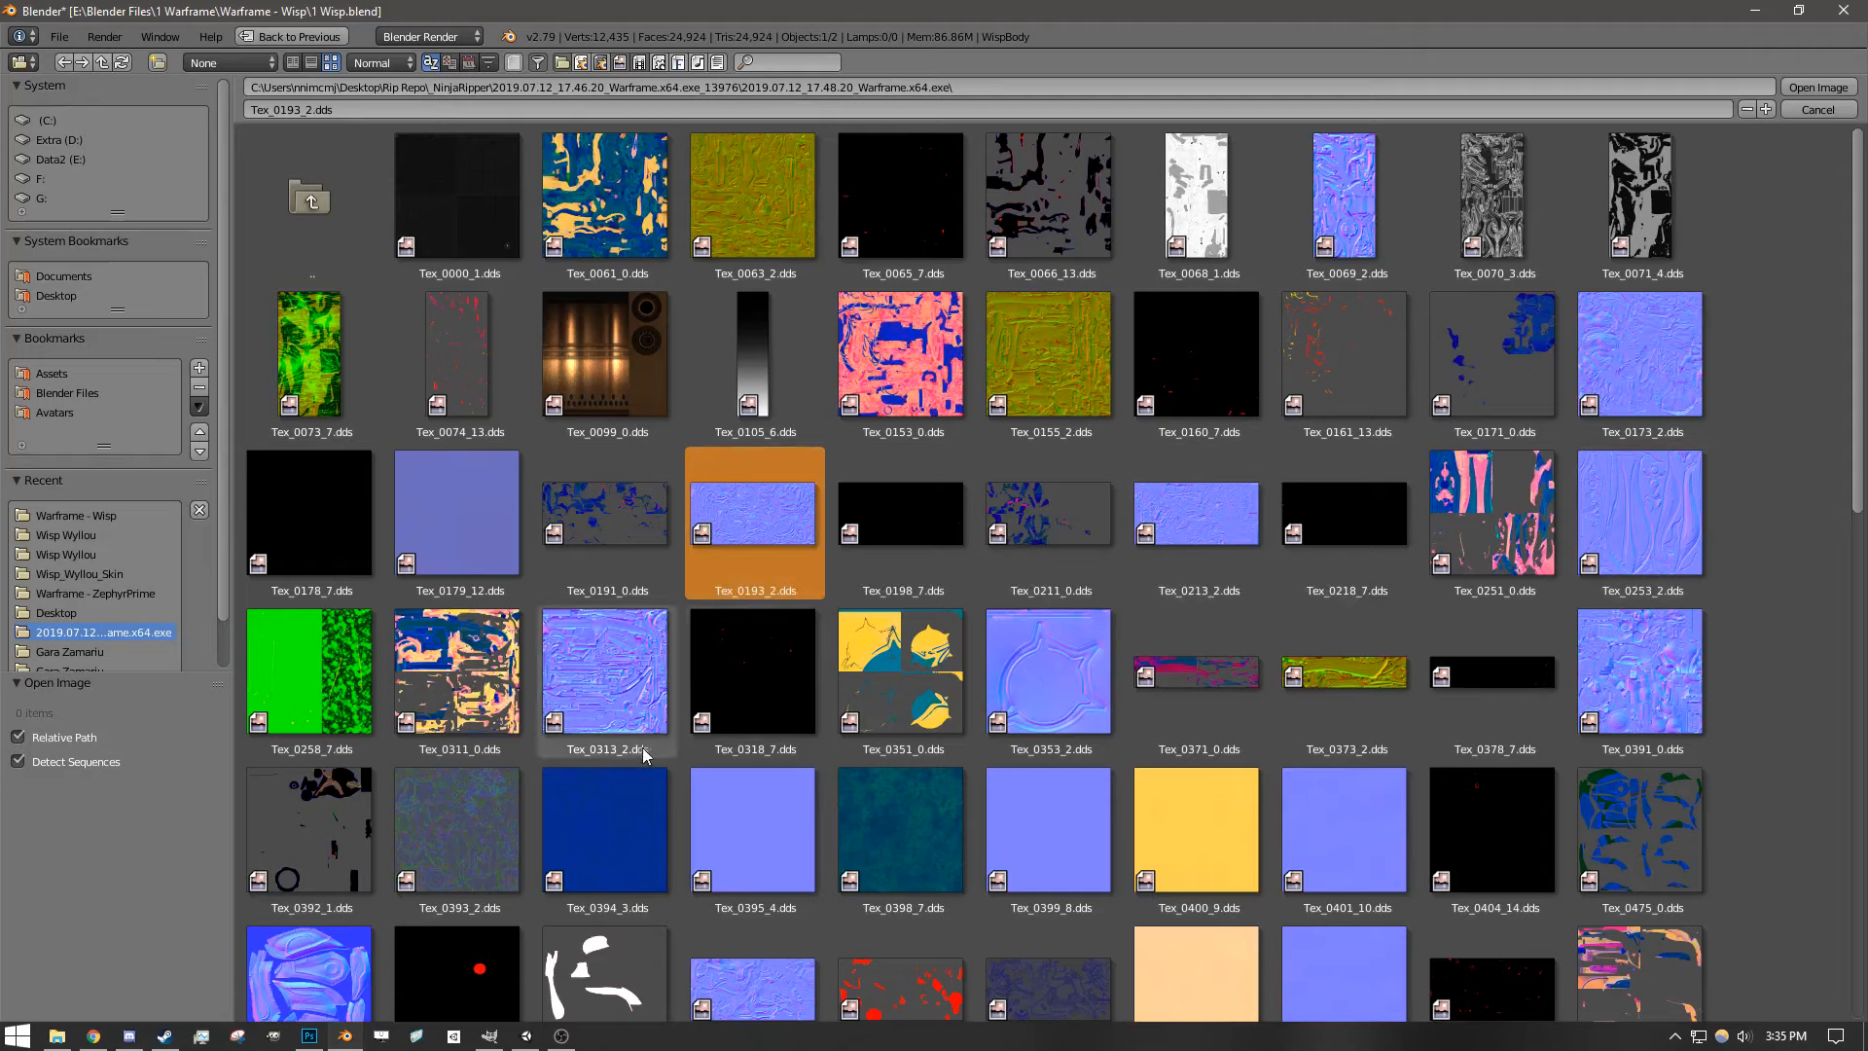
click(610, 687)
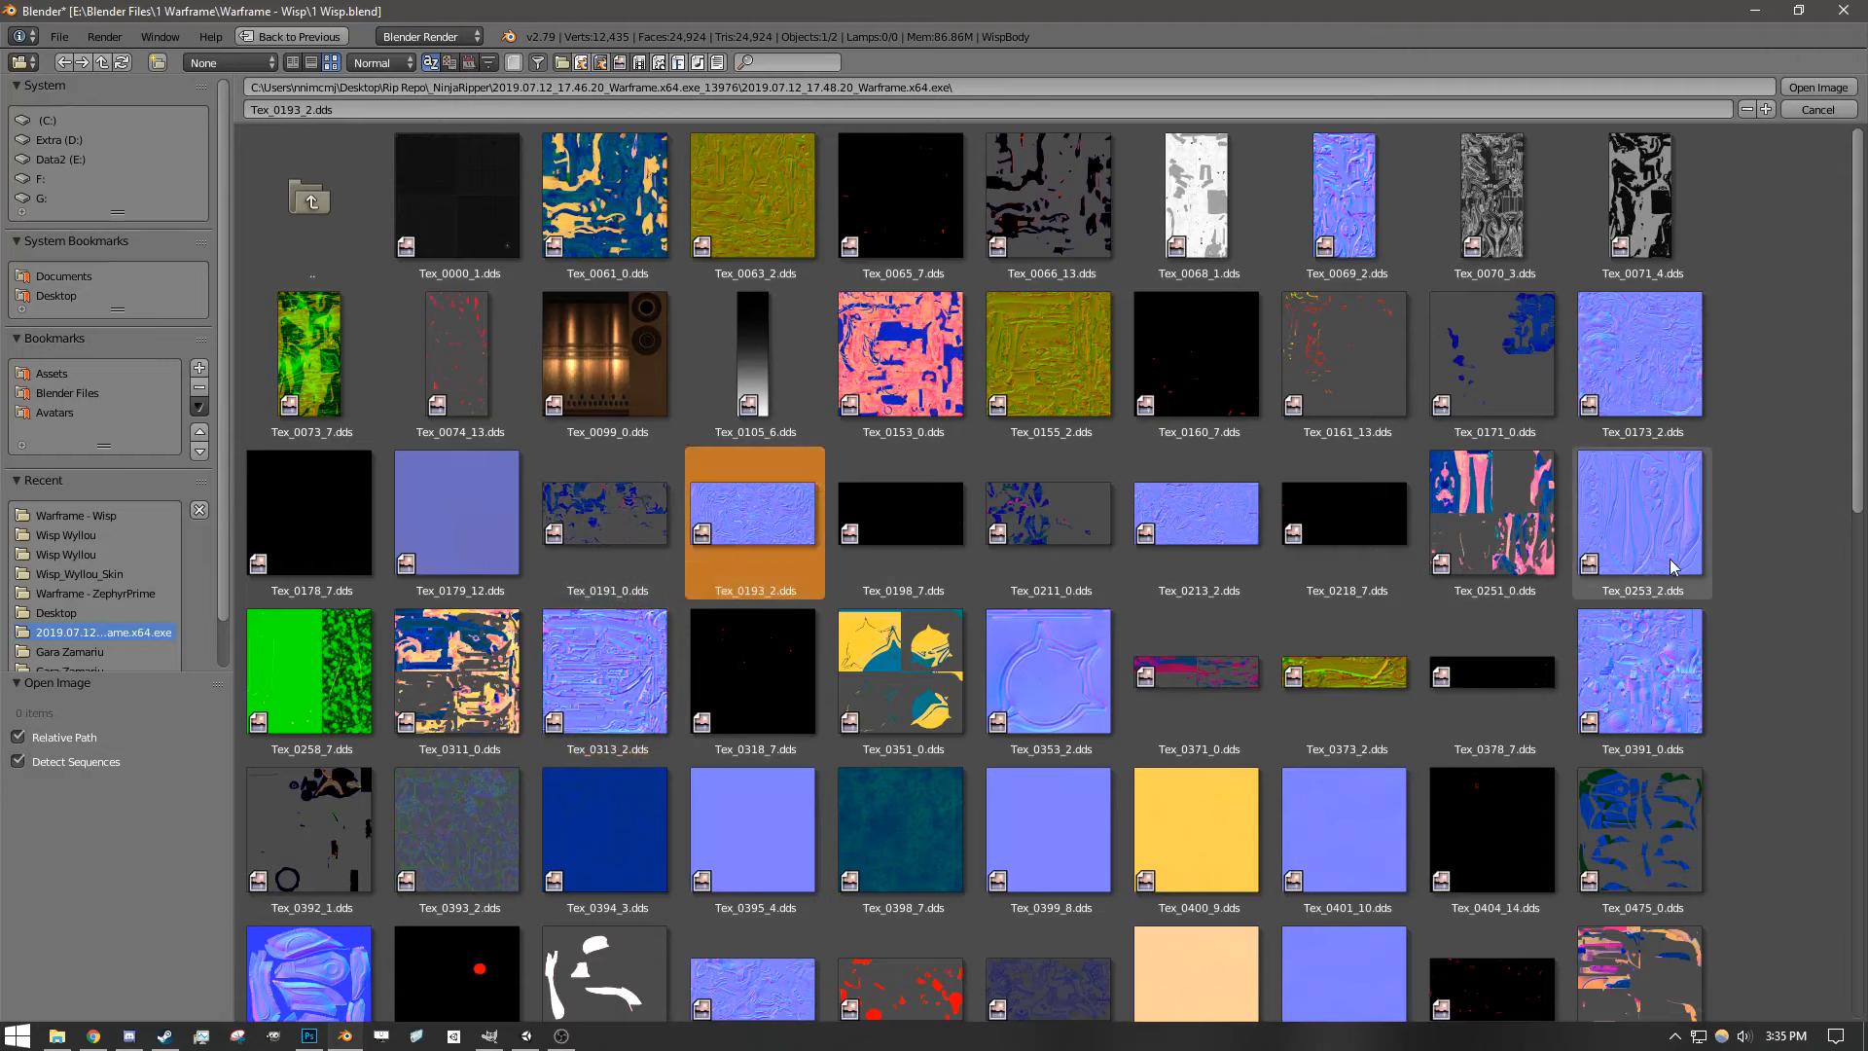
click(1661, 659)
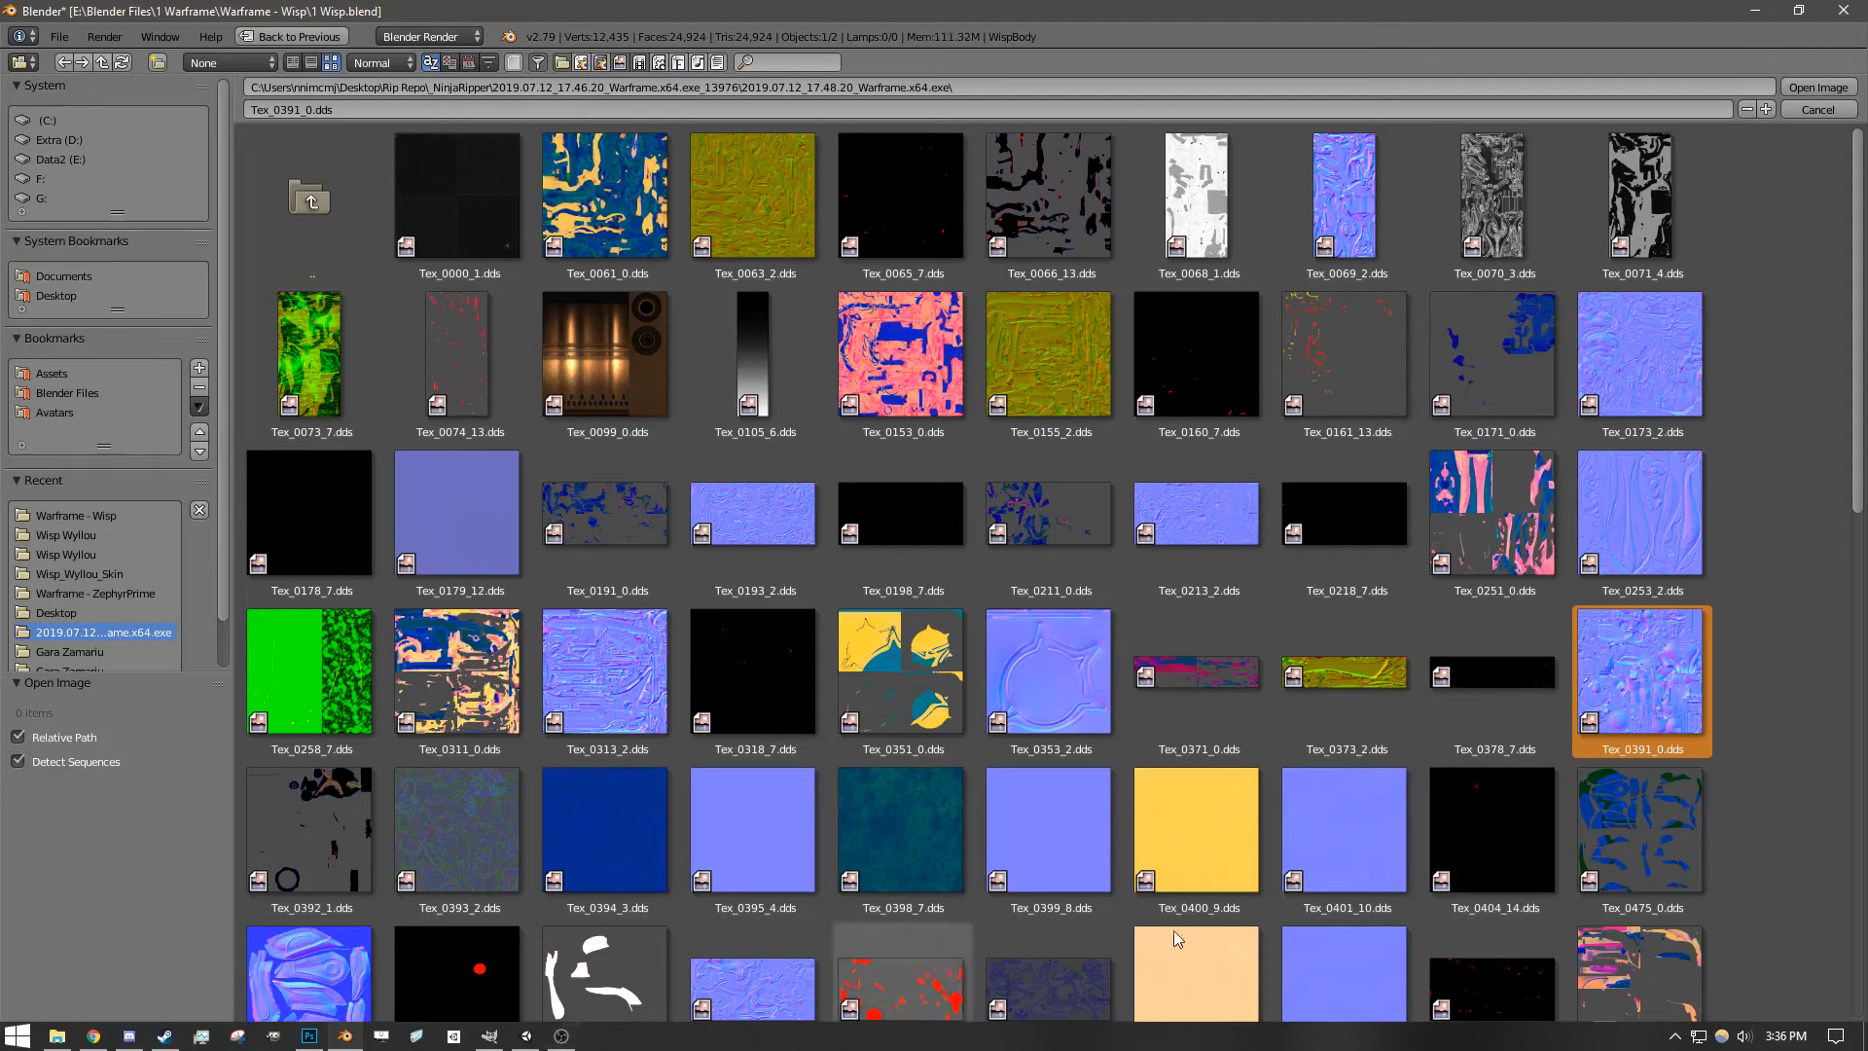
click(1346, 675)
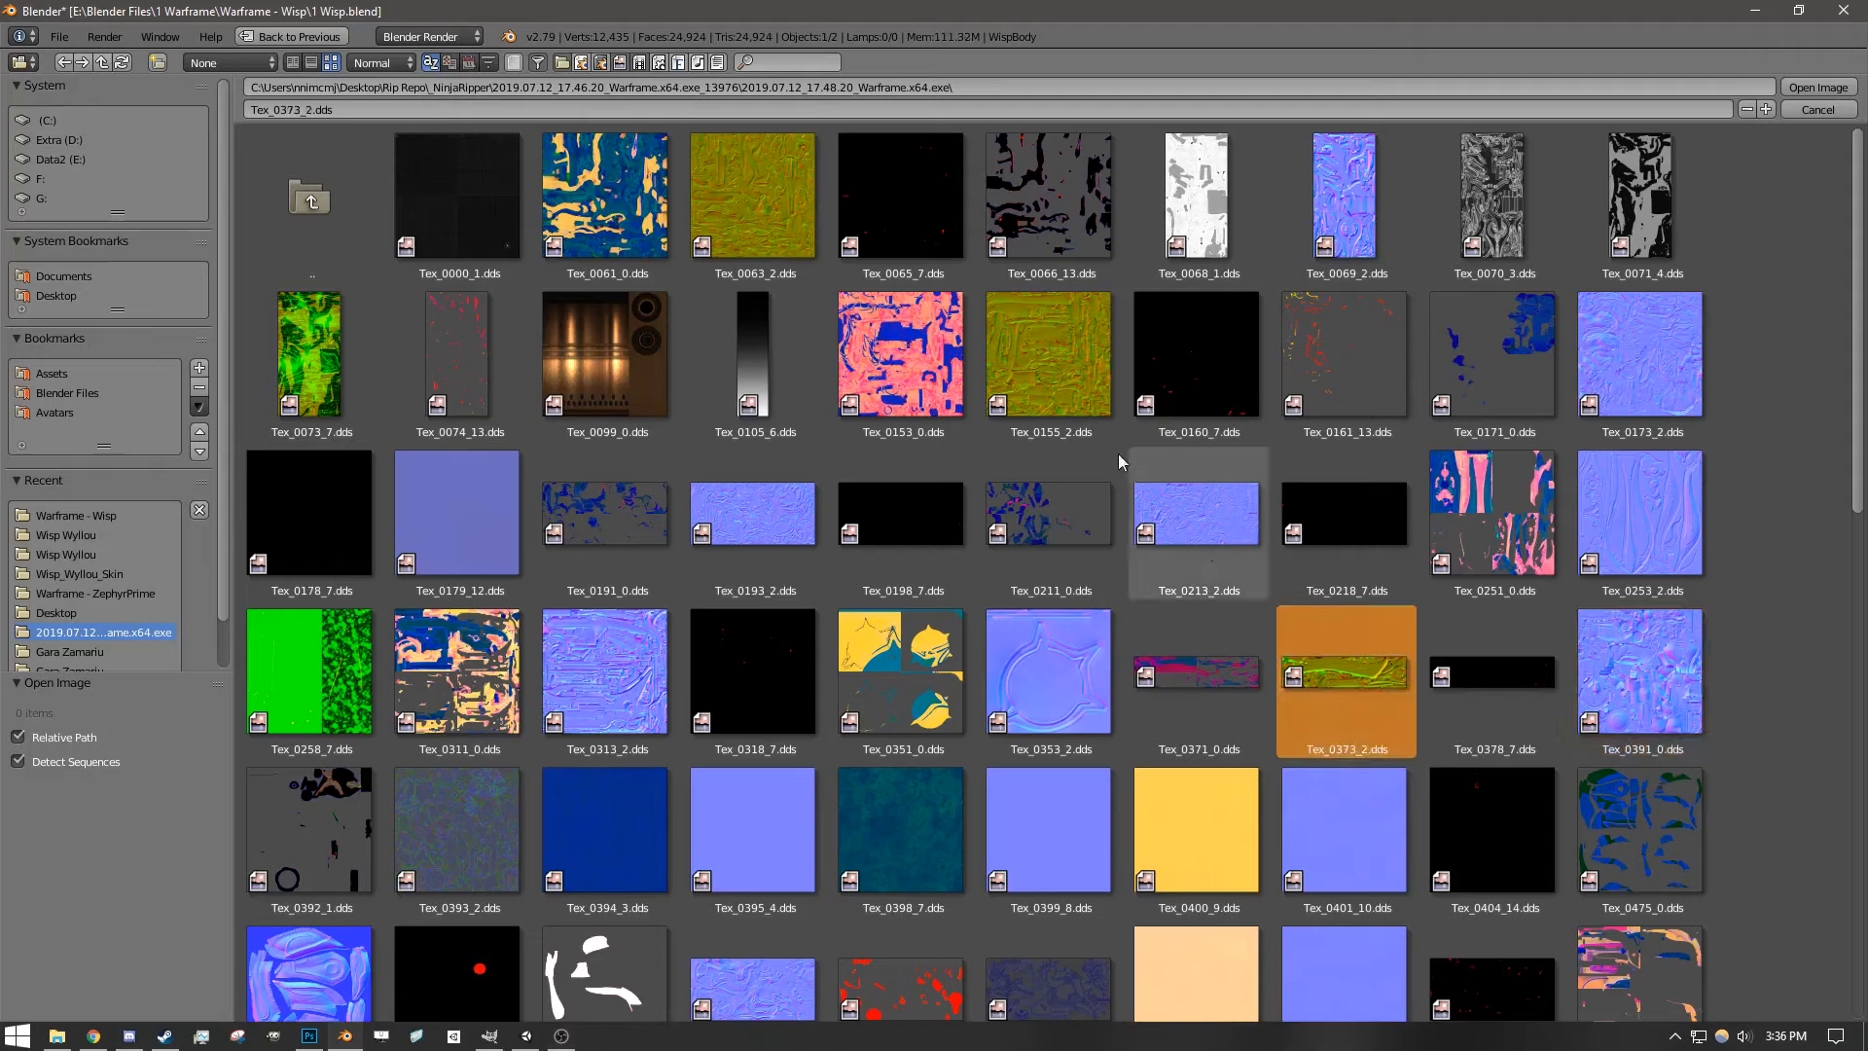
click(755, 232)
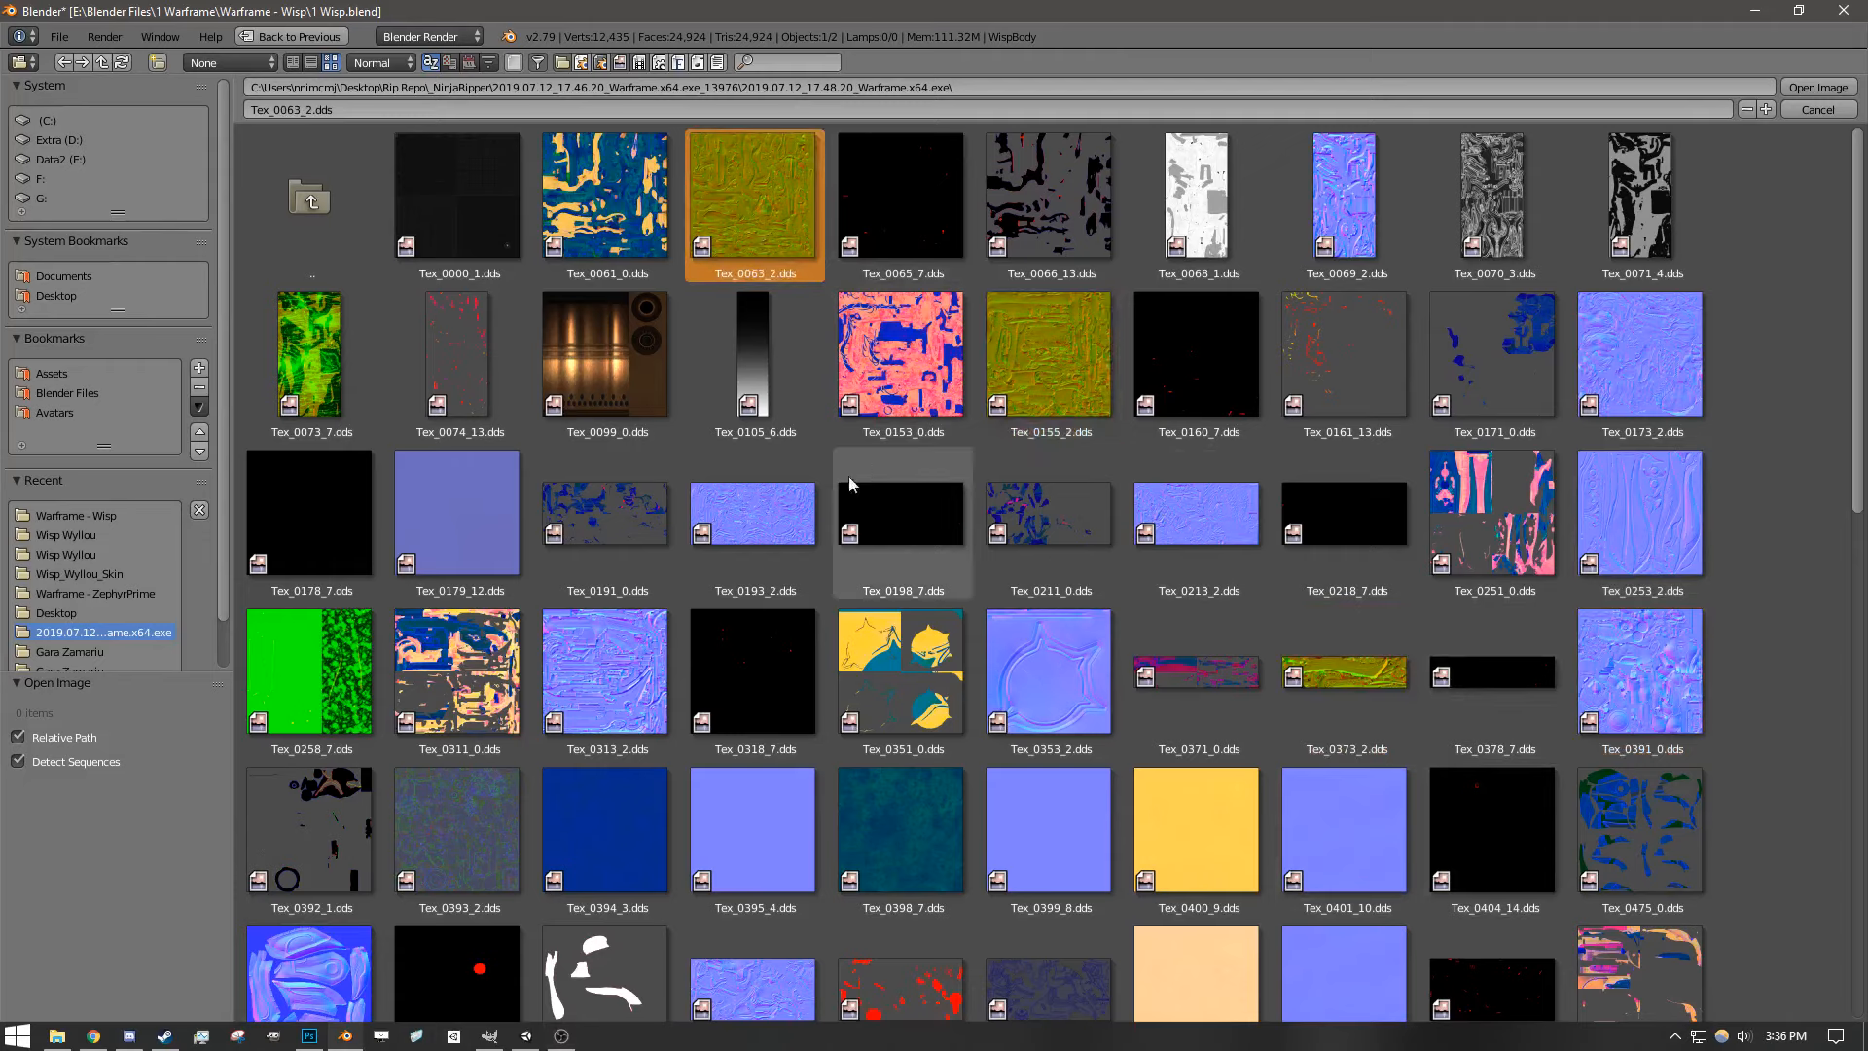
click(1673, 605)
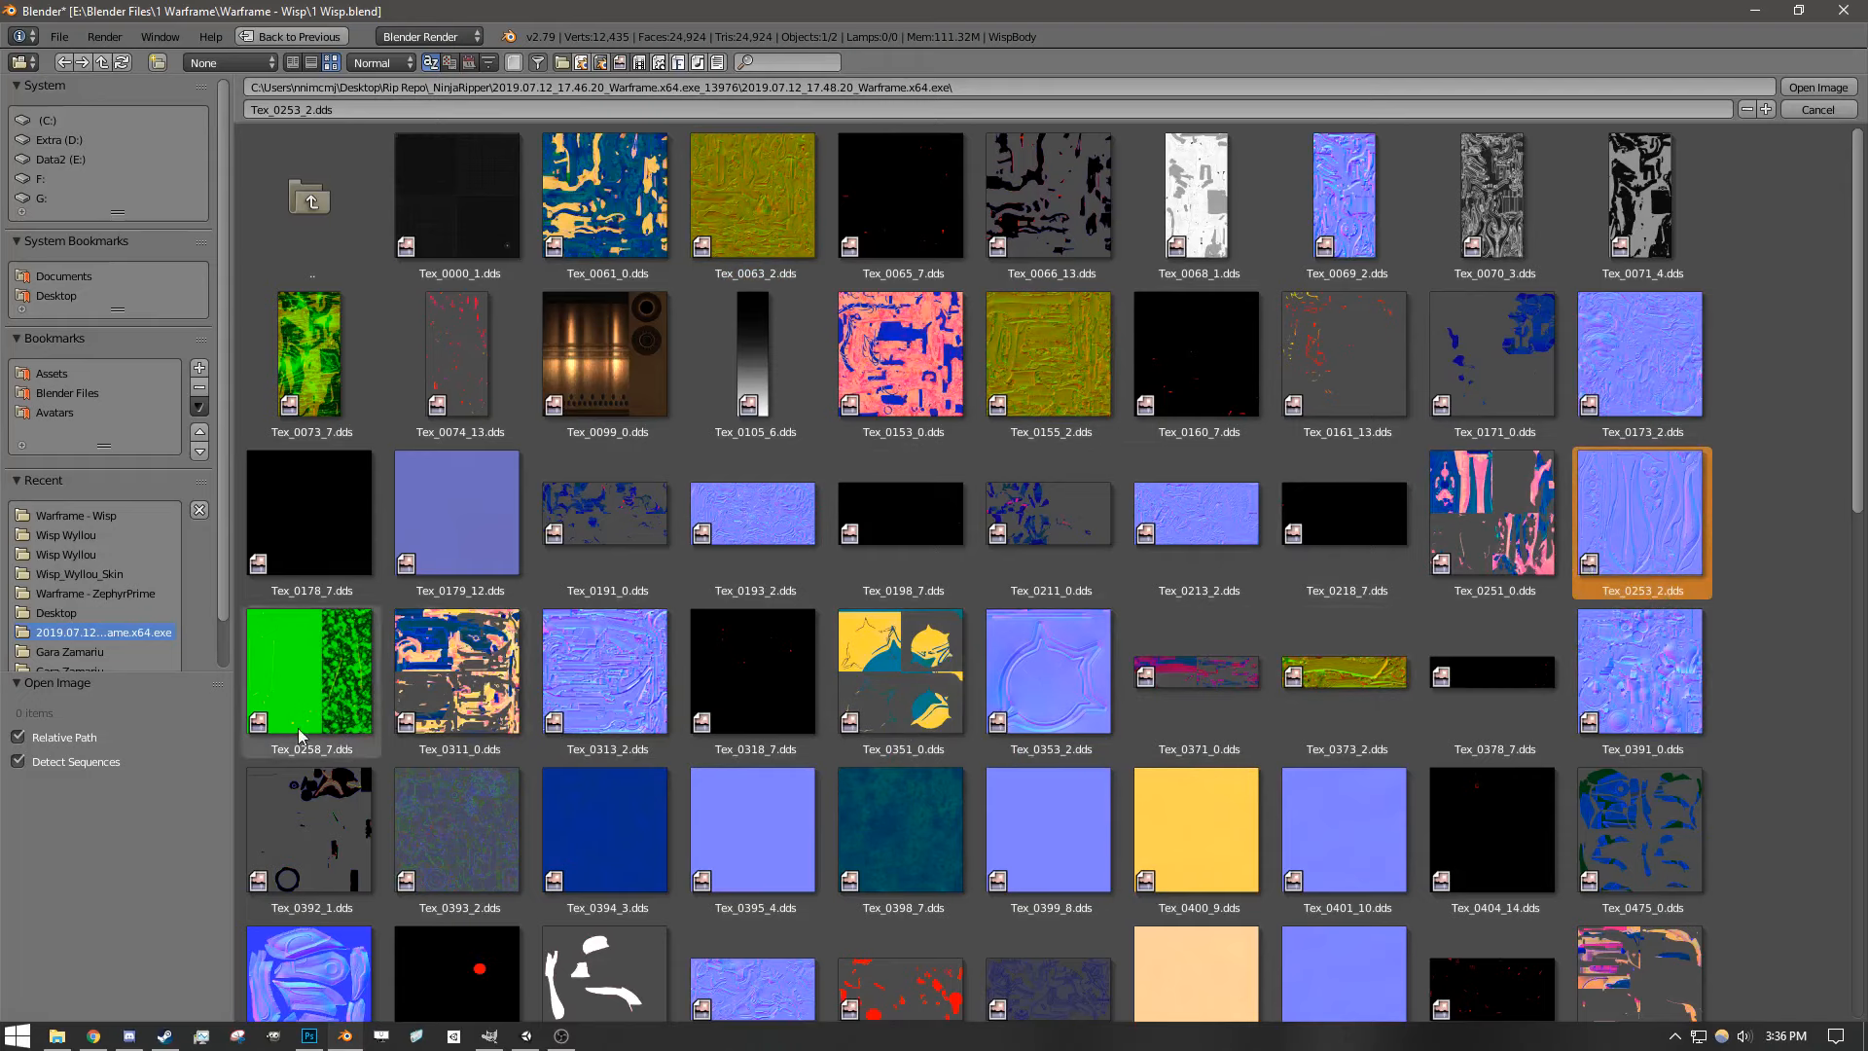
- Examine the green textures Tex_0258_7.dds and Tex_0073_7.dds and the dark textures from Tex_0065_7.dds to Tex_0404_14.dds
click(311, 731)
click(337, 407)
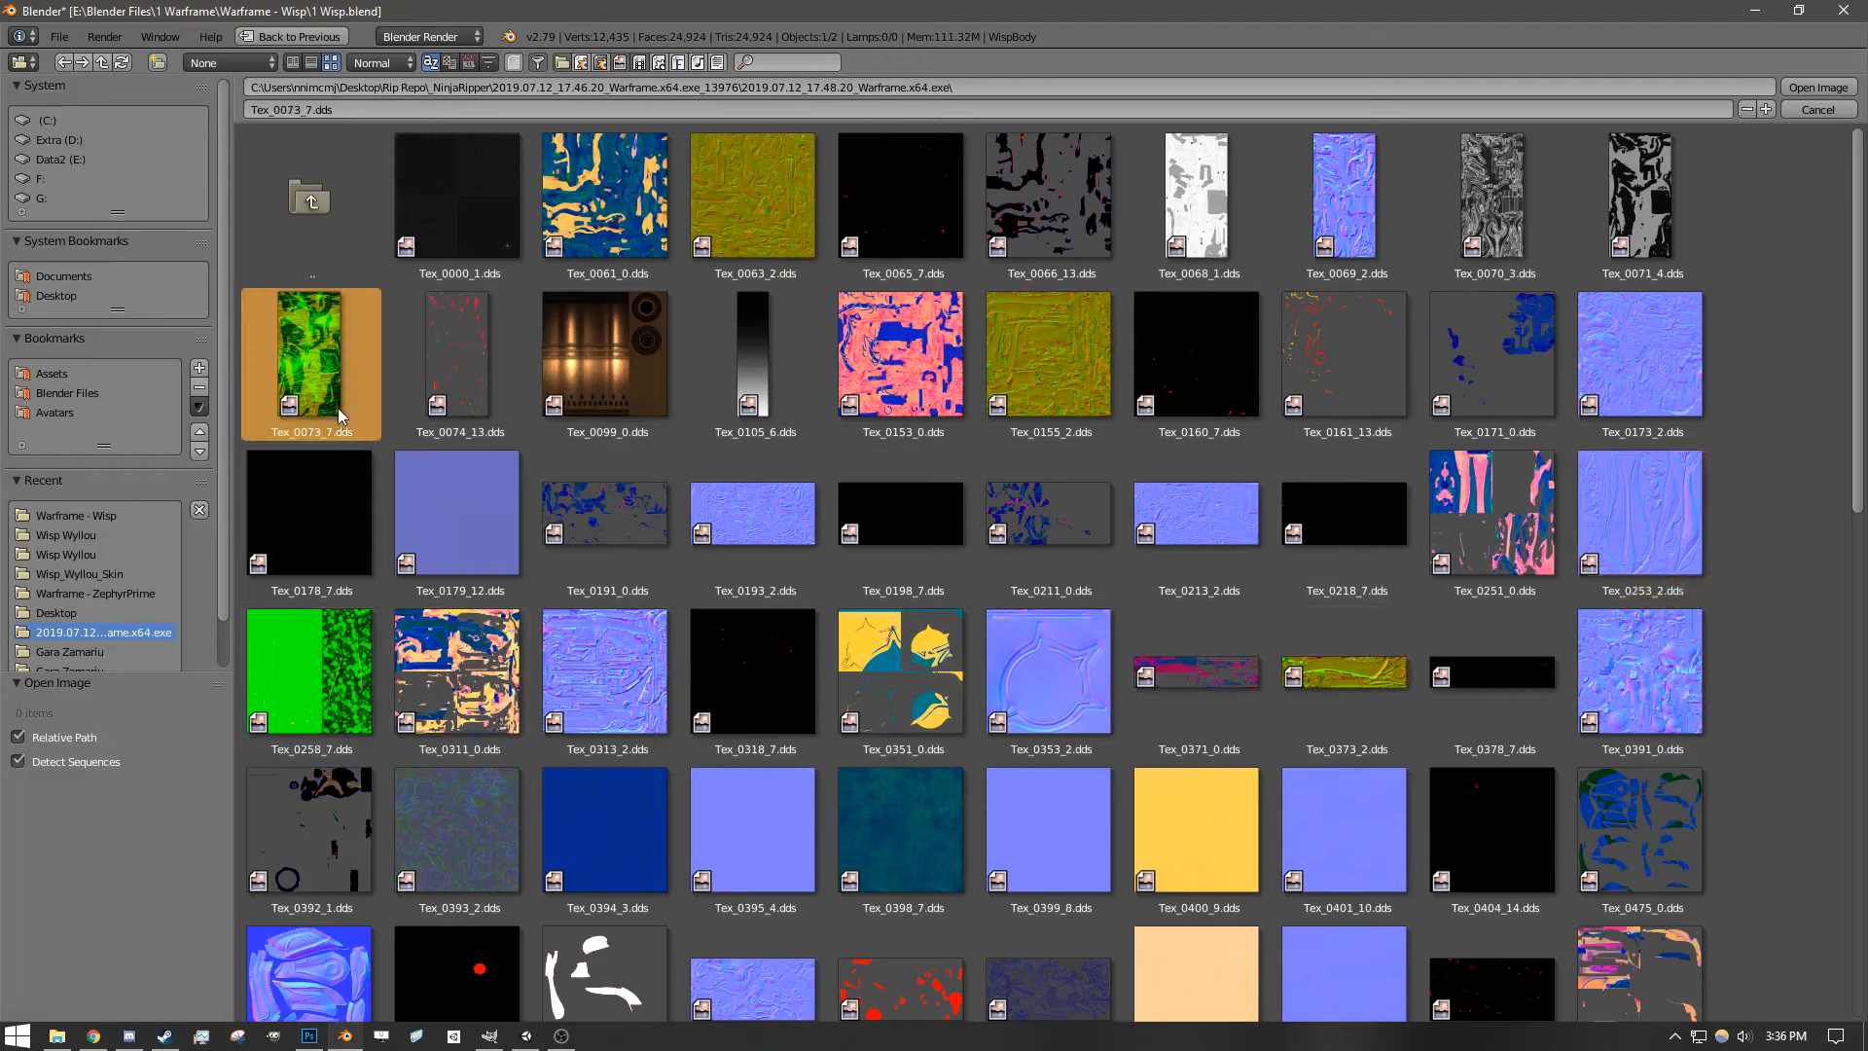
click(914, 225)
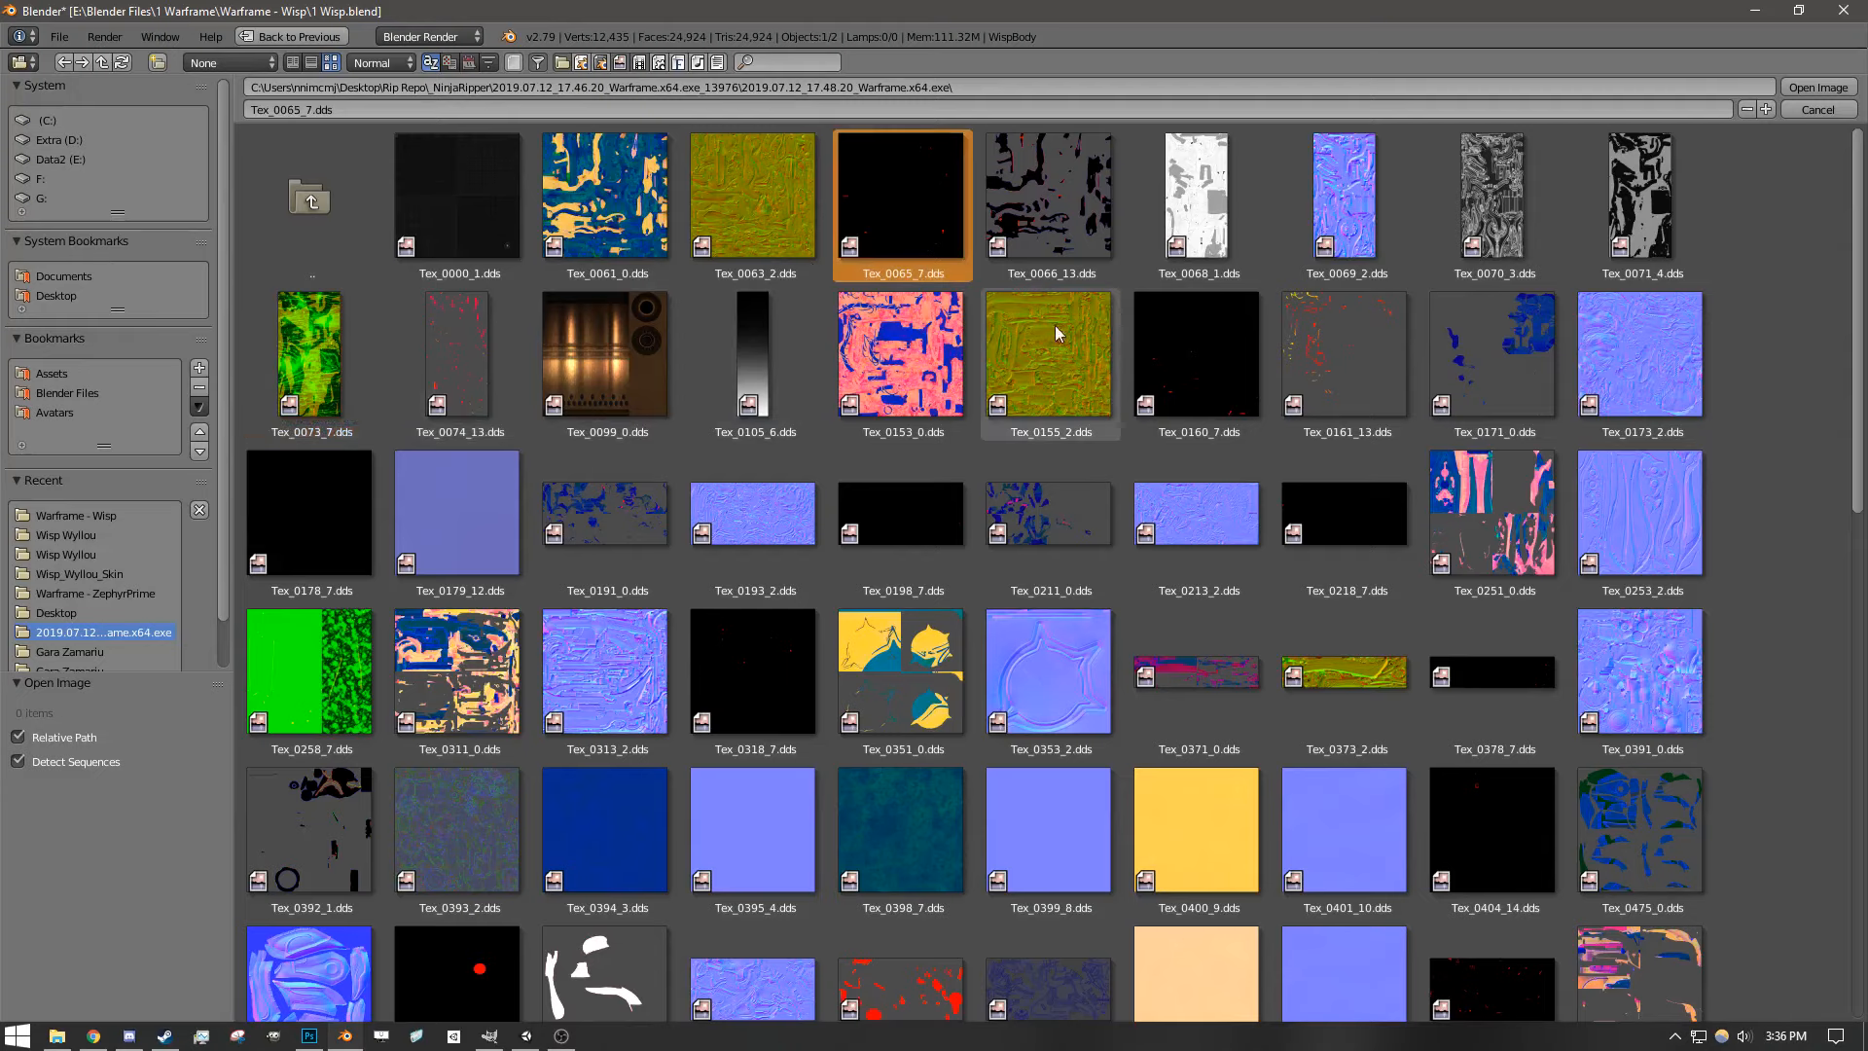
click(1212, 399)
click(1368, 529)
click(1478, 687)
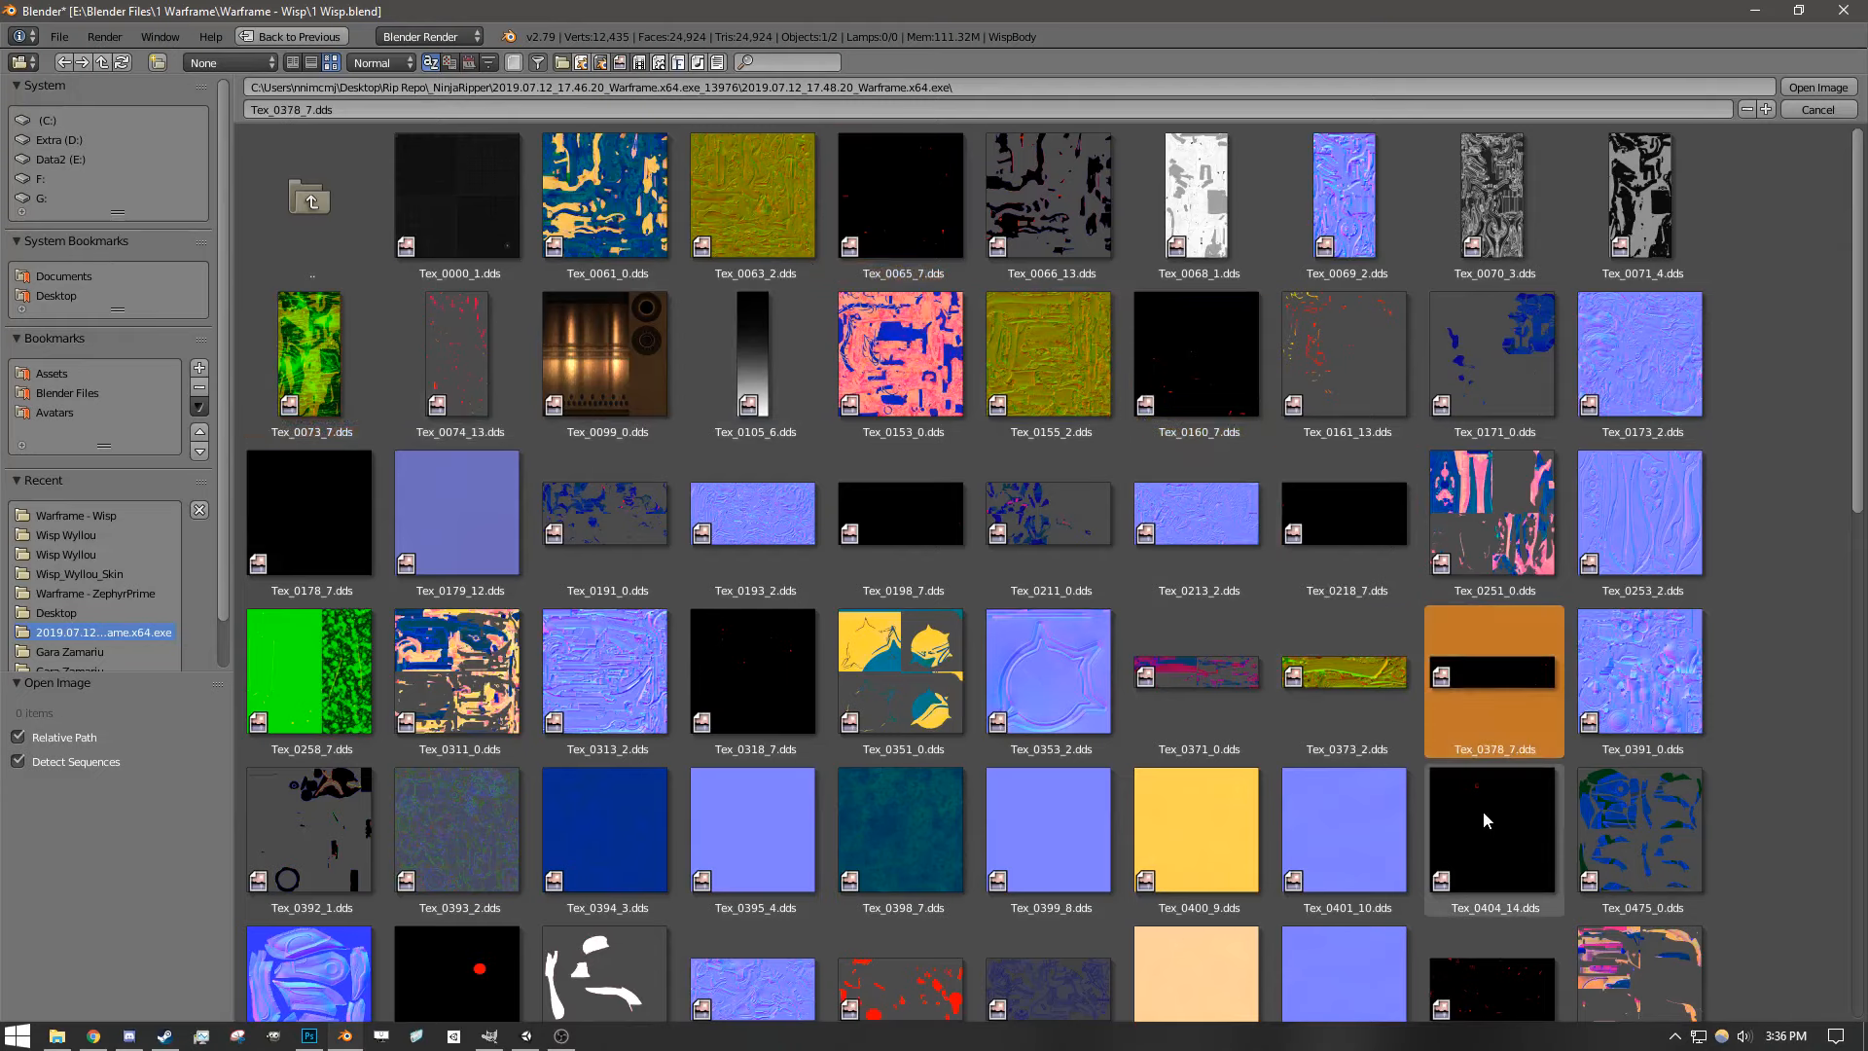
click(1486, 842)
- Inspect the dark textures further down the folder: Tex_0600_14.dds, Tex_0656_14.dds and Tex_0740_14.dds
scroll(1485, 790, down, 1)
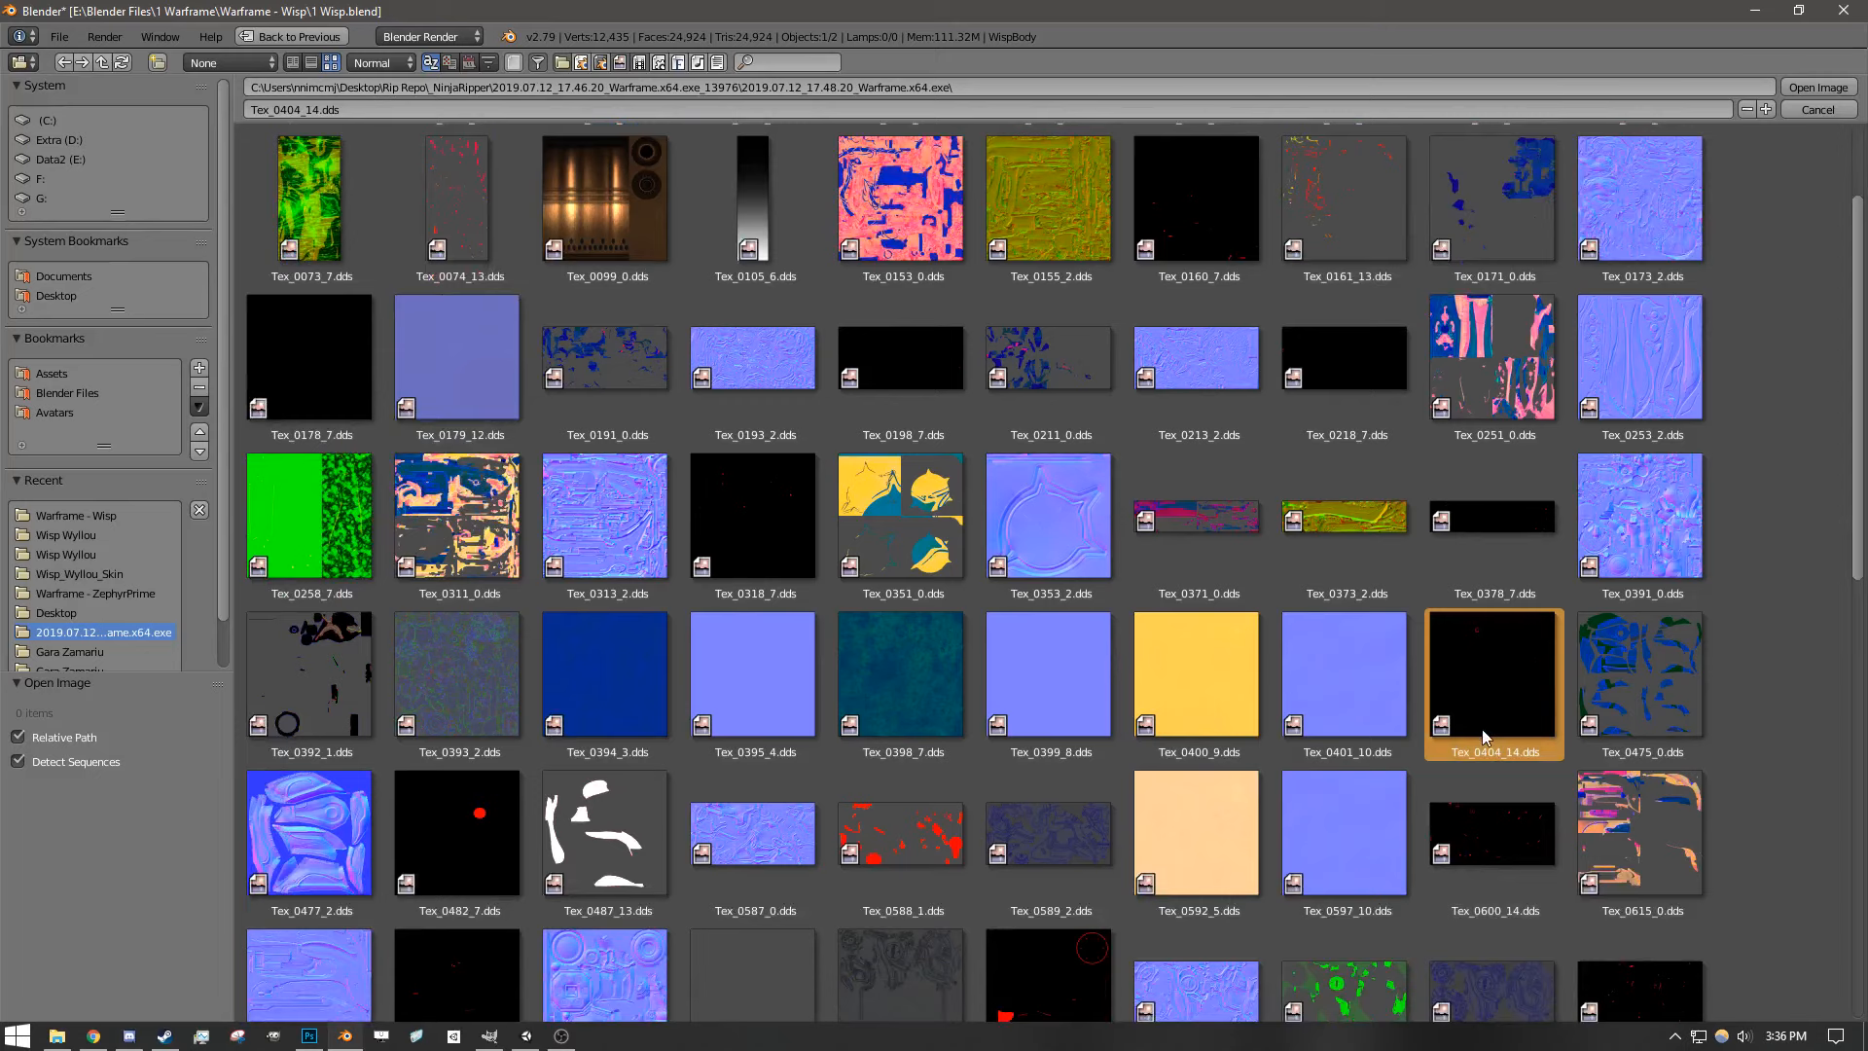
scroll(1513, 632, down, 1)
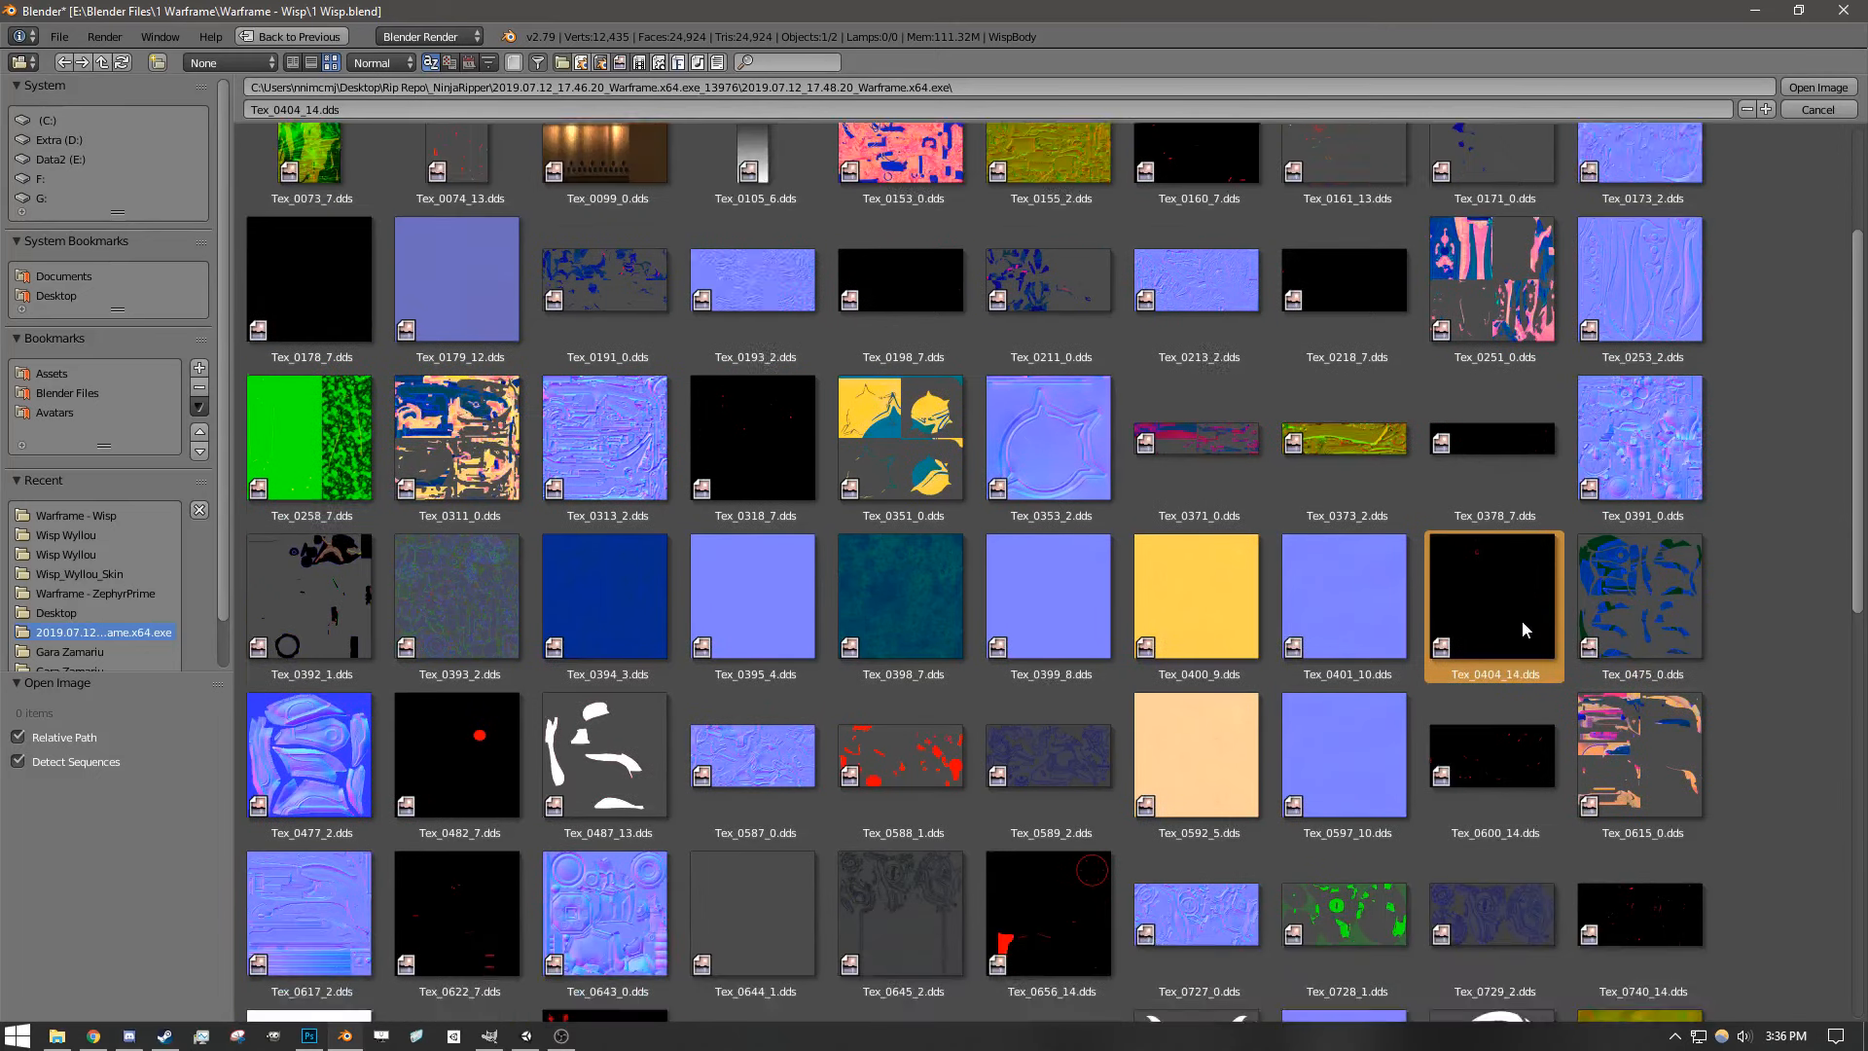
scroll(1524, 681, up, 1)
click(1518, 868)
scroll(1504, 840, down, 2)
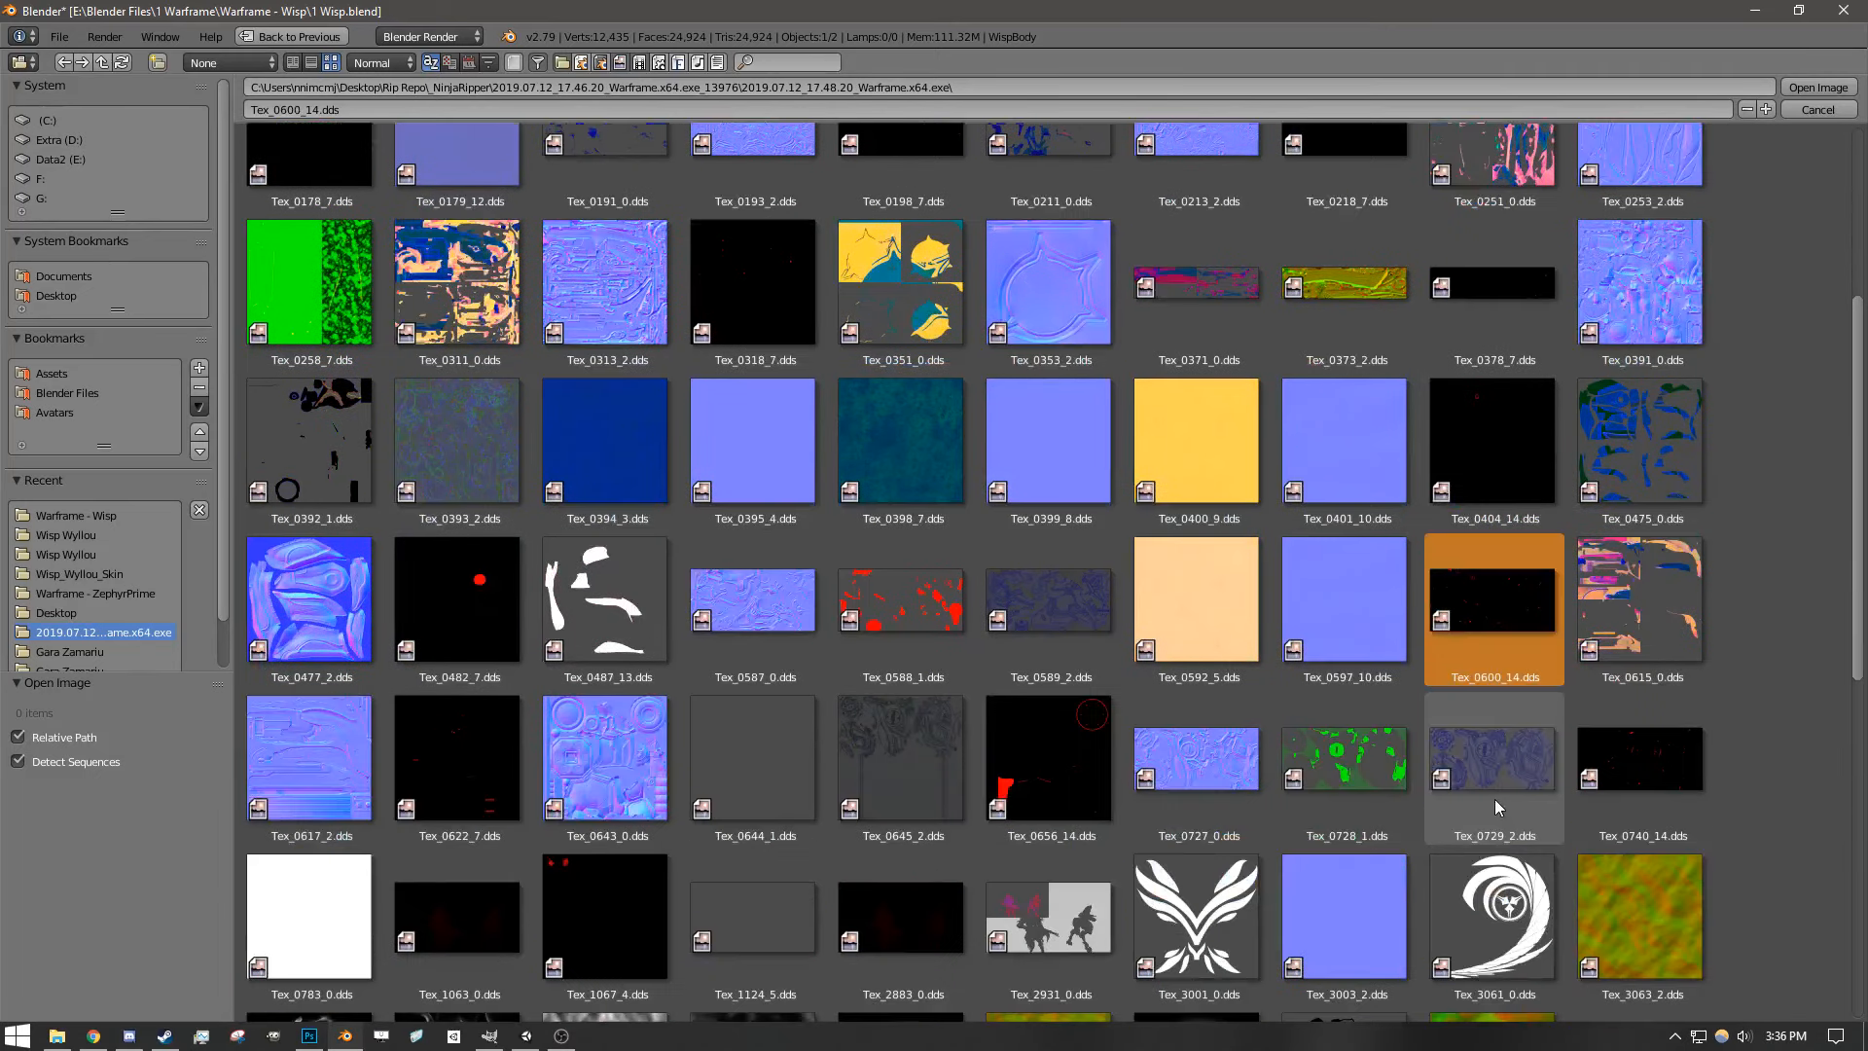
click(1022, 793)
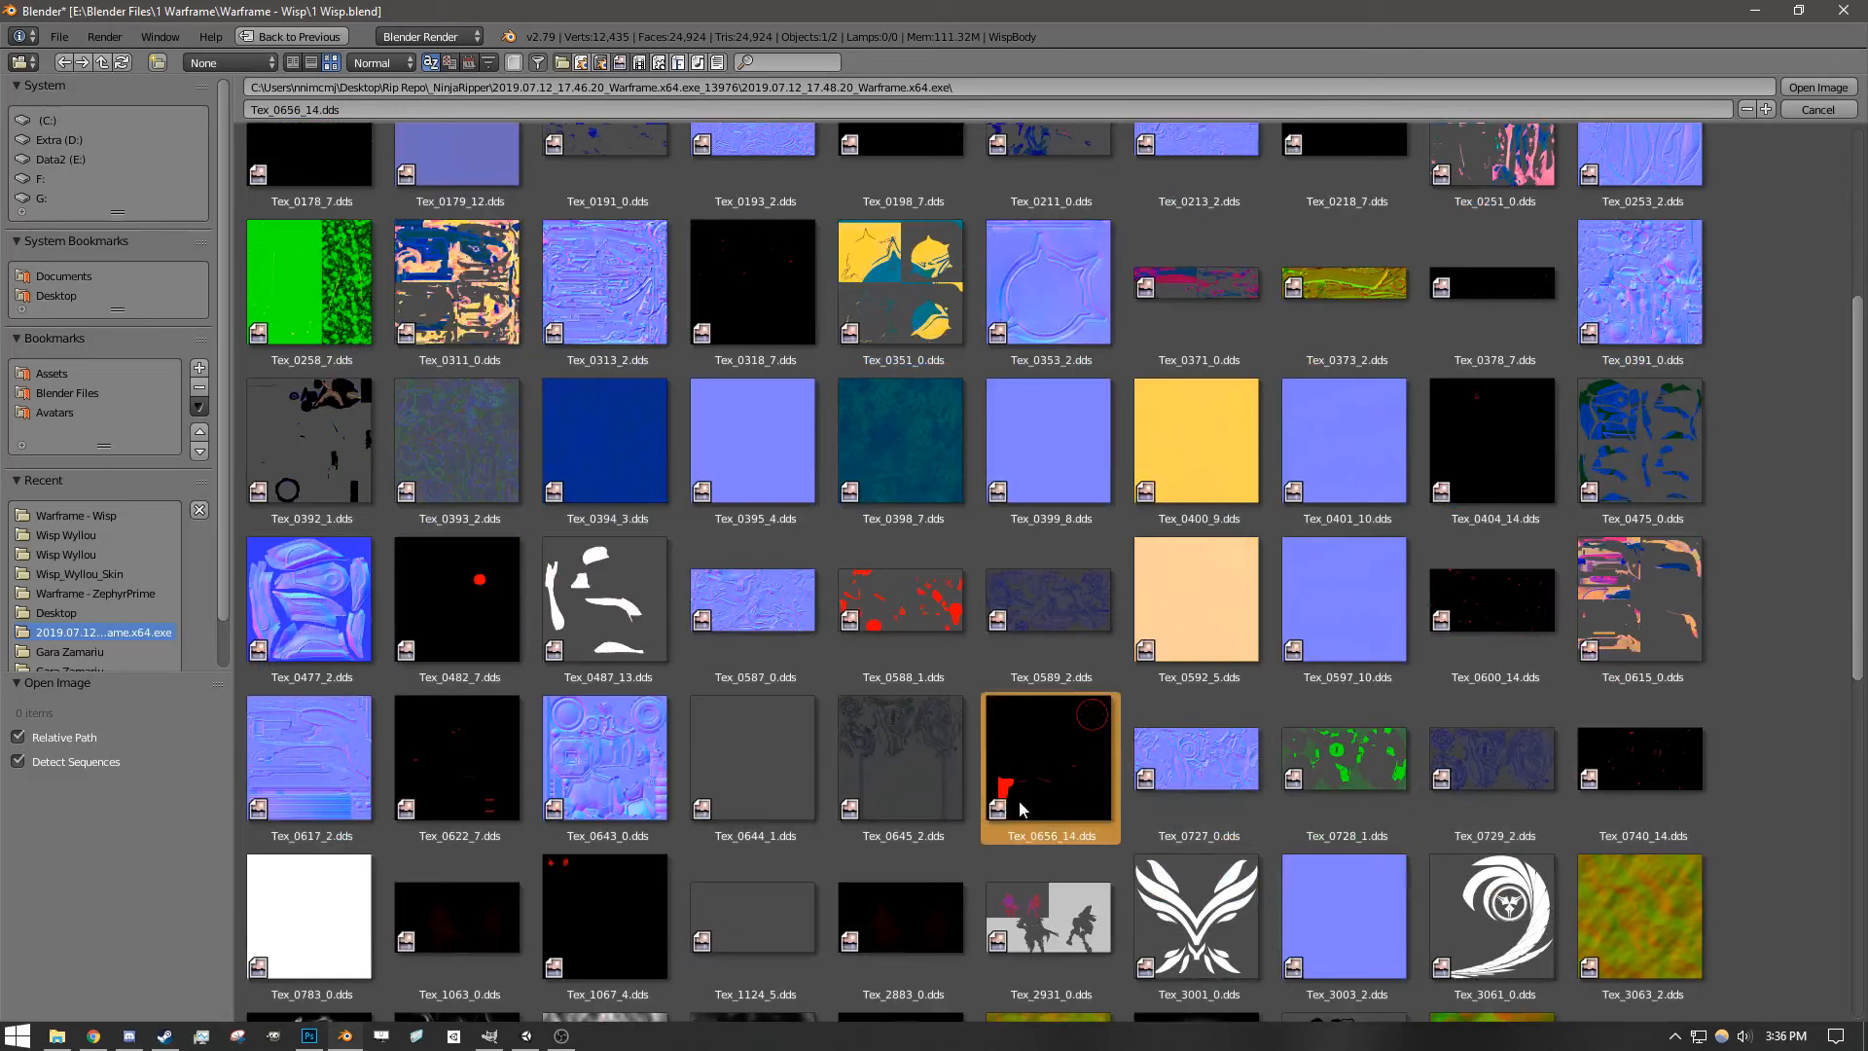
click(1673, 793)
- Compare the dark textures whose names end in _7 near the start of the folder, including Tex_0178_7.dds, Tex_0198_7.dds and Tex_0318_7.dds
scroll(1086, 829, up, 5)
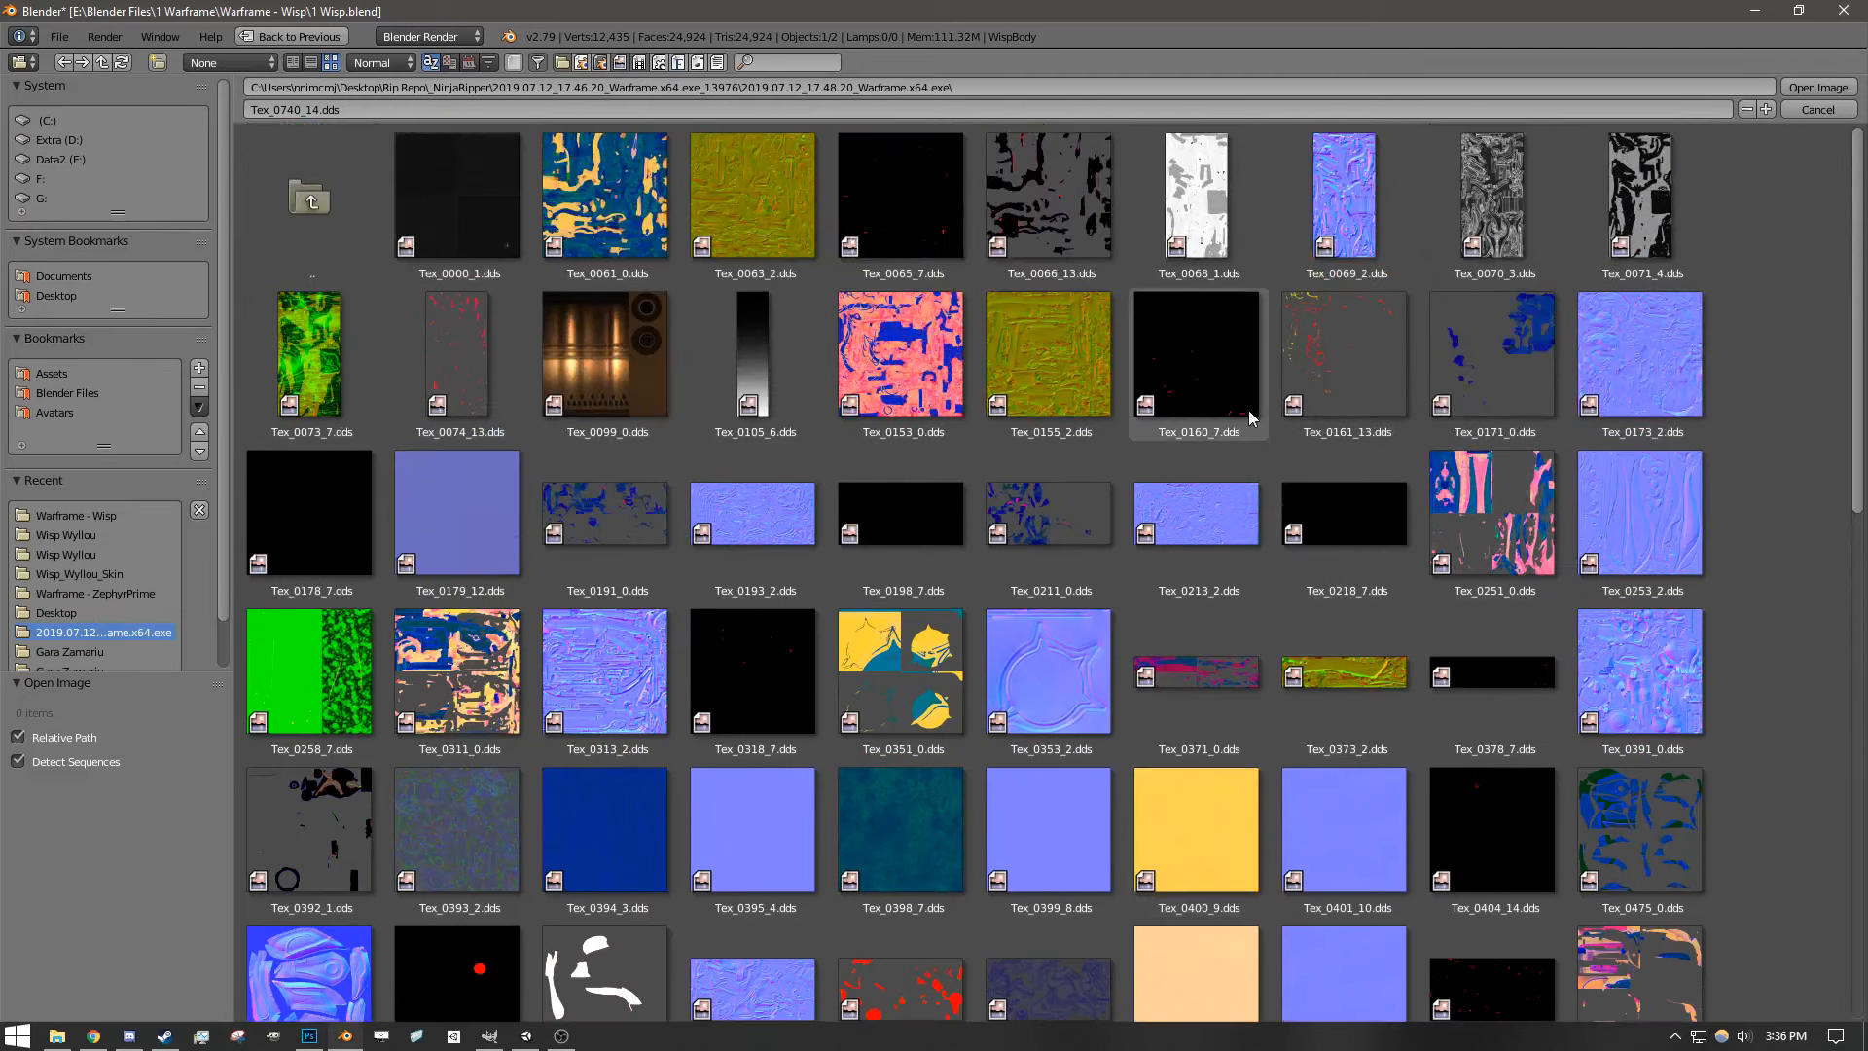
click(788, 656)
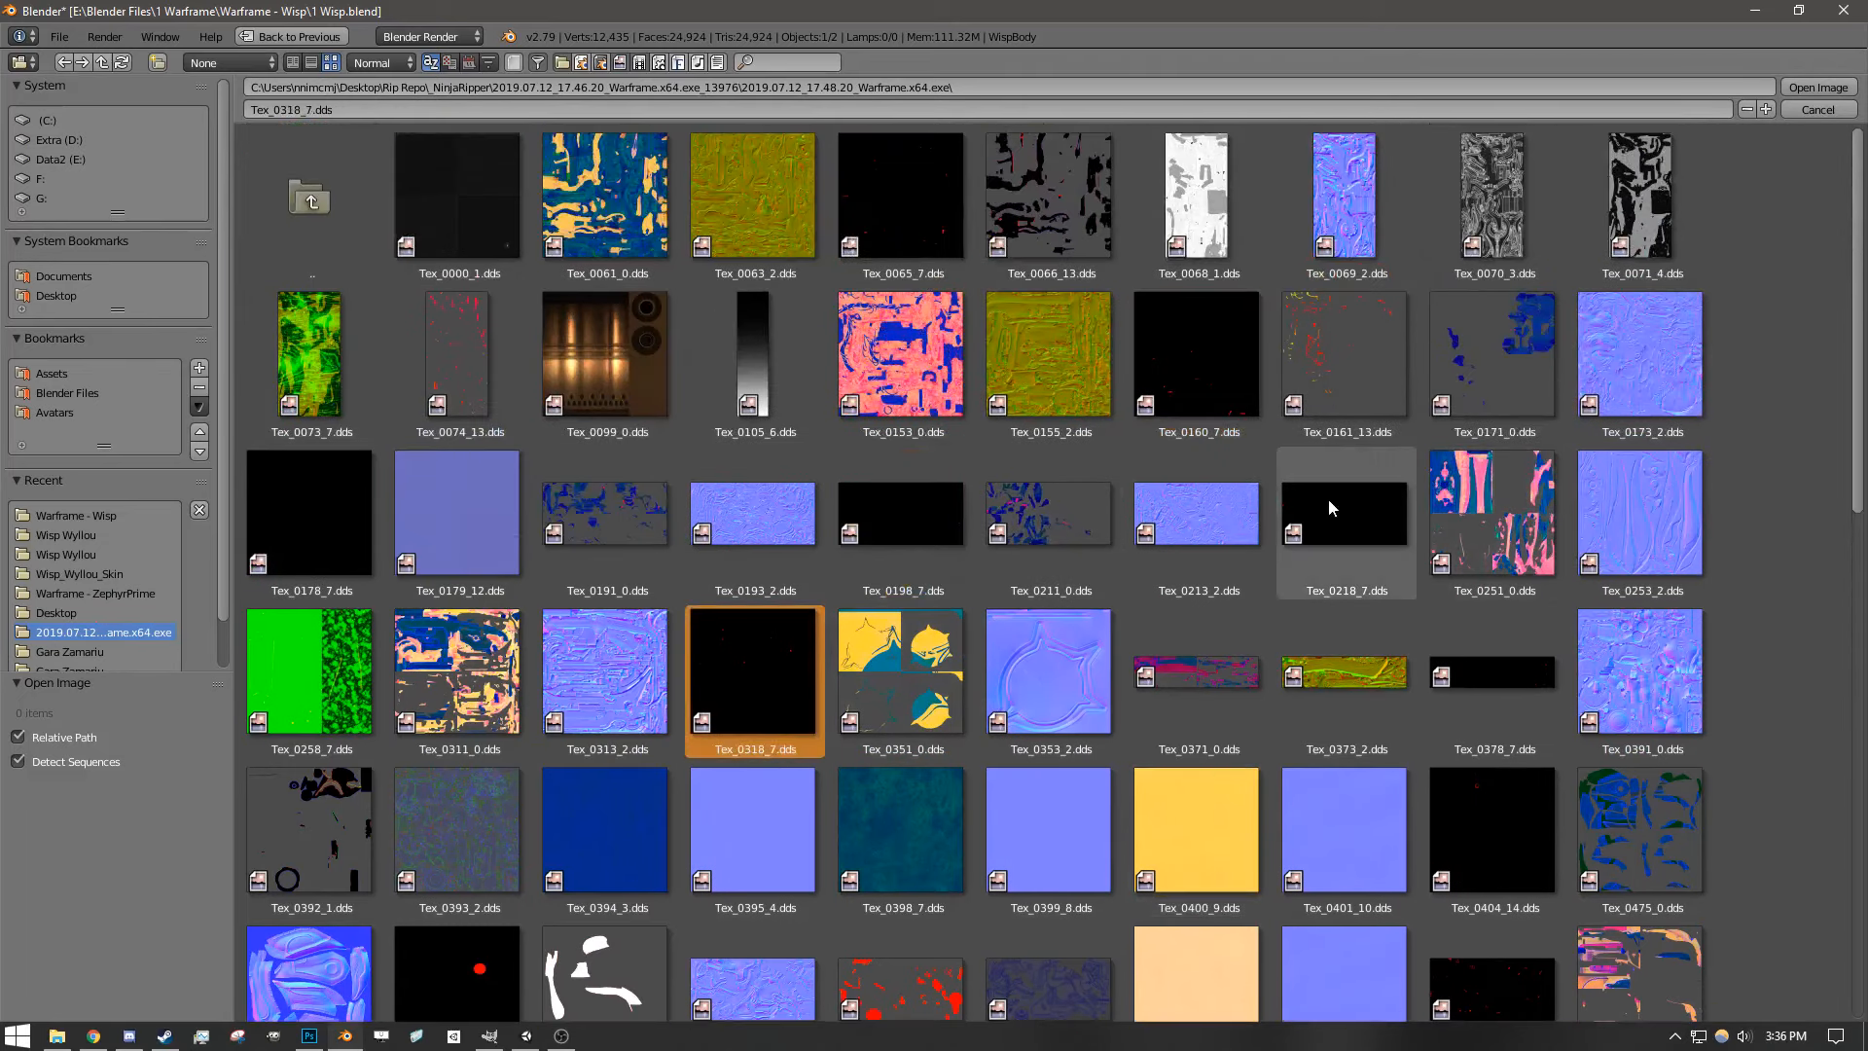
click(1328, 498)
click(362, 540)
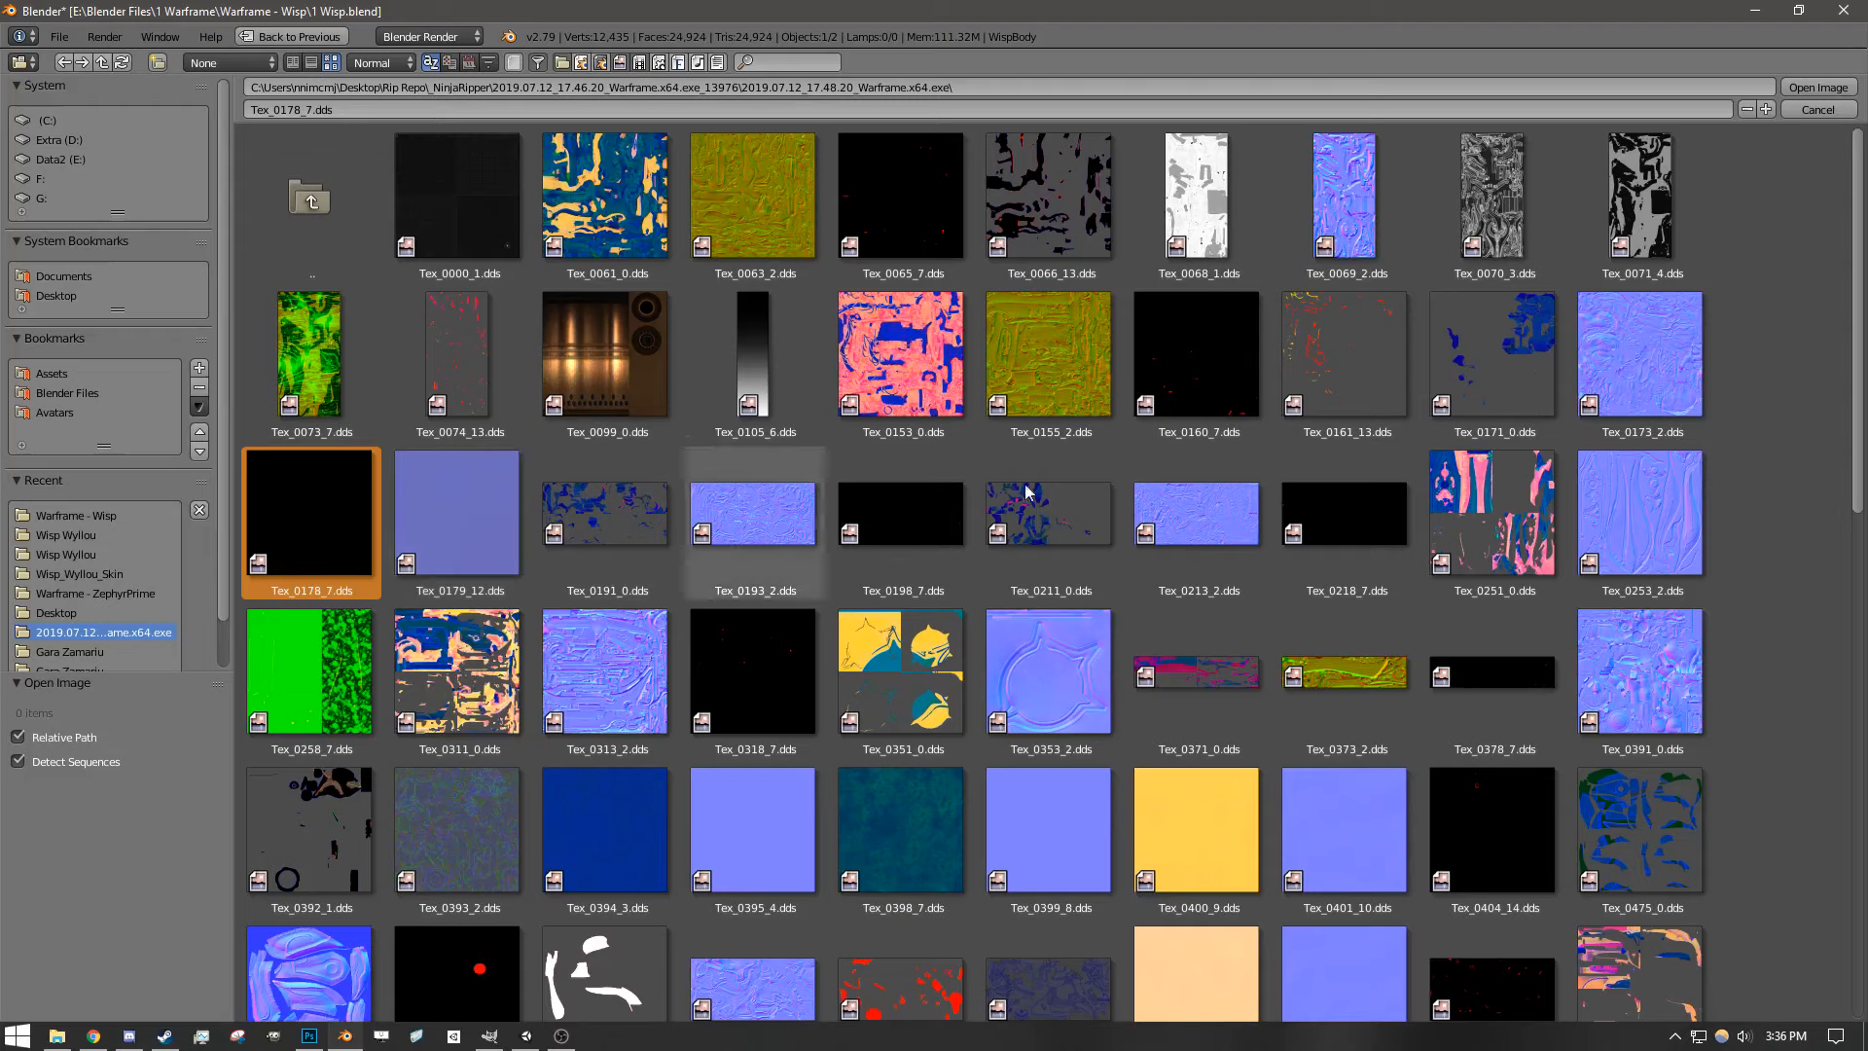
click(1223, 369)
click(897, 191)
click(897, 513)
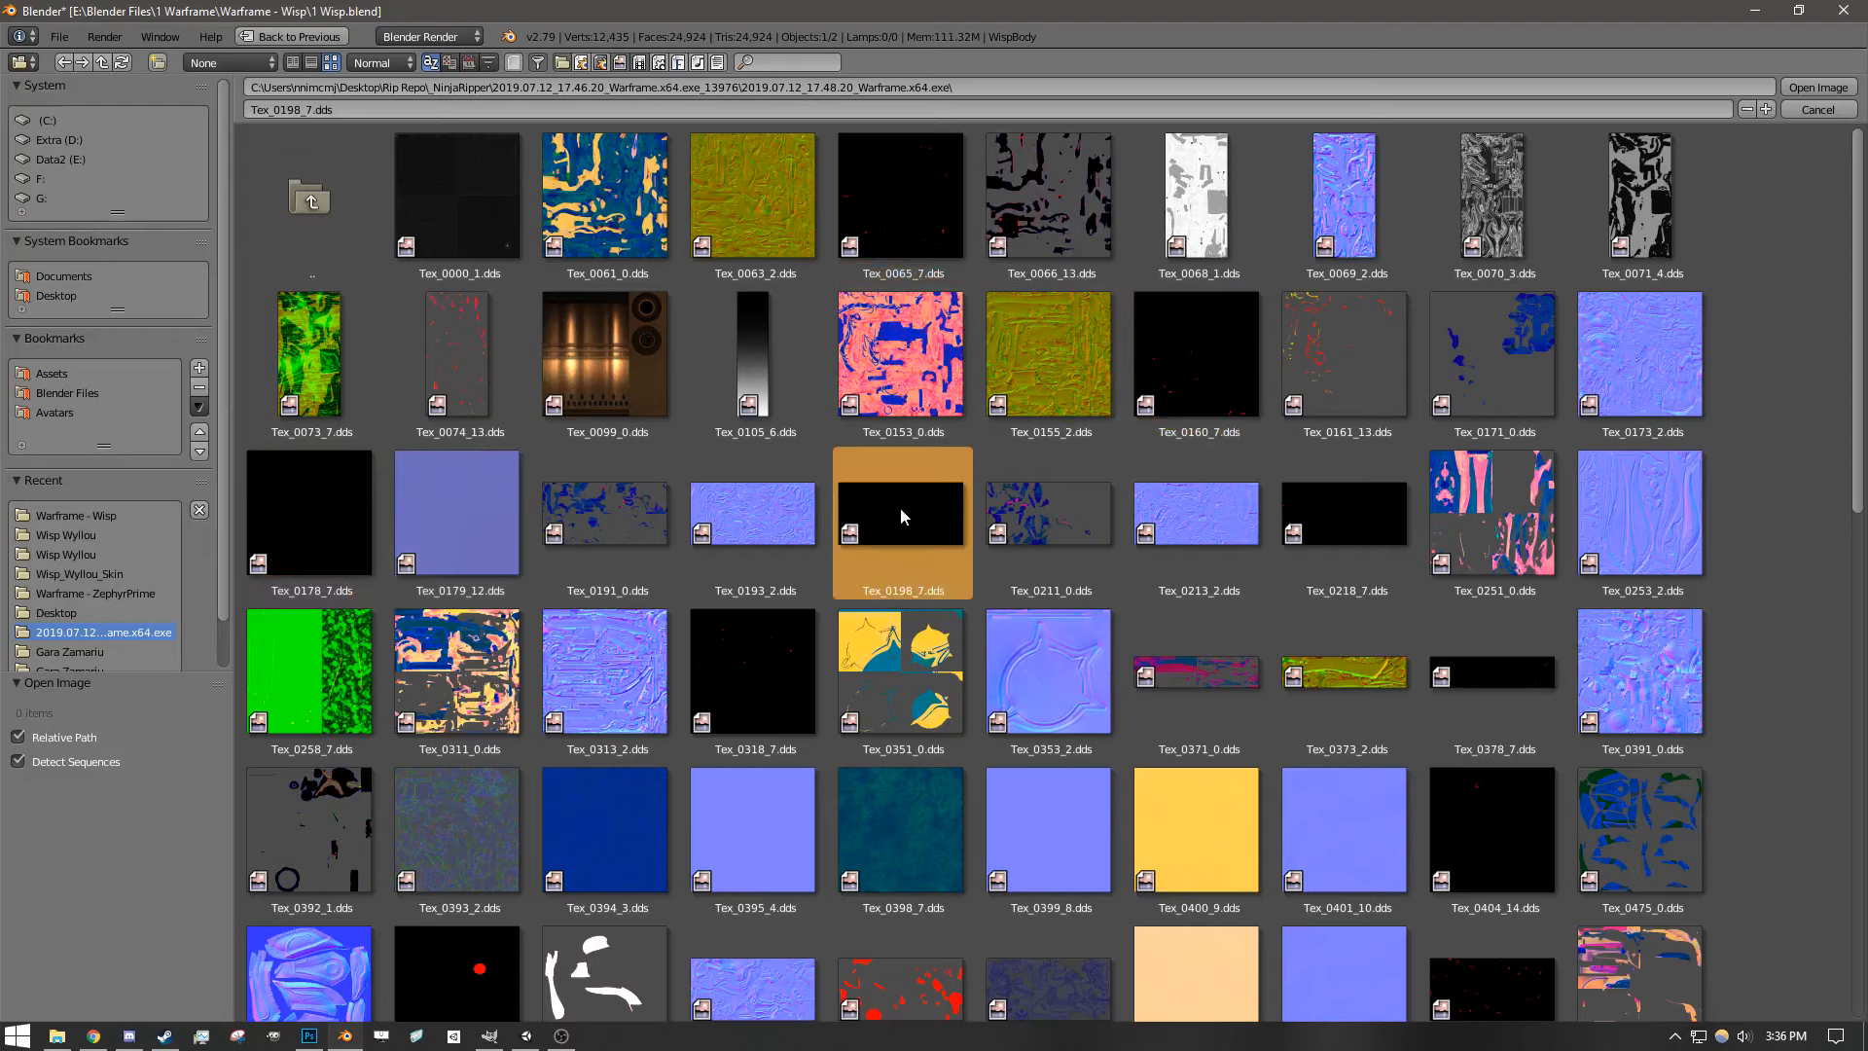
click(758, 671)
- Skim the remaining thumbnails, and compare Tex_0065_7.dds and Tex_0066_13.dds with the blue and yellow Tex_0061_0.dds
scroll(692, 741, down, 5)
scroll(691, 726, down, 6)
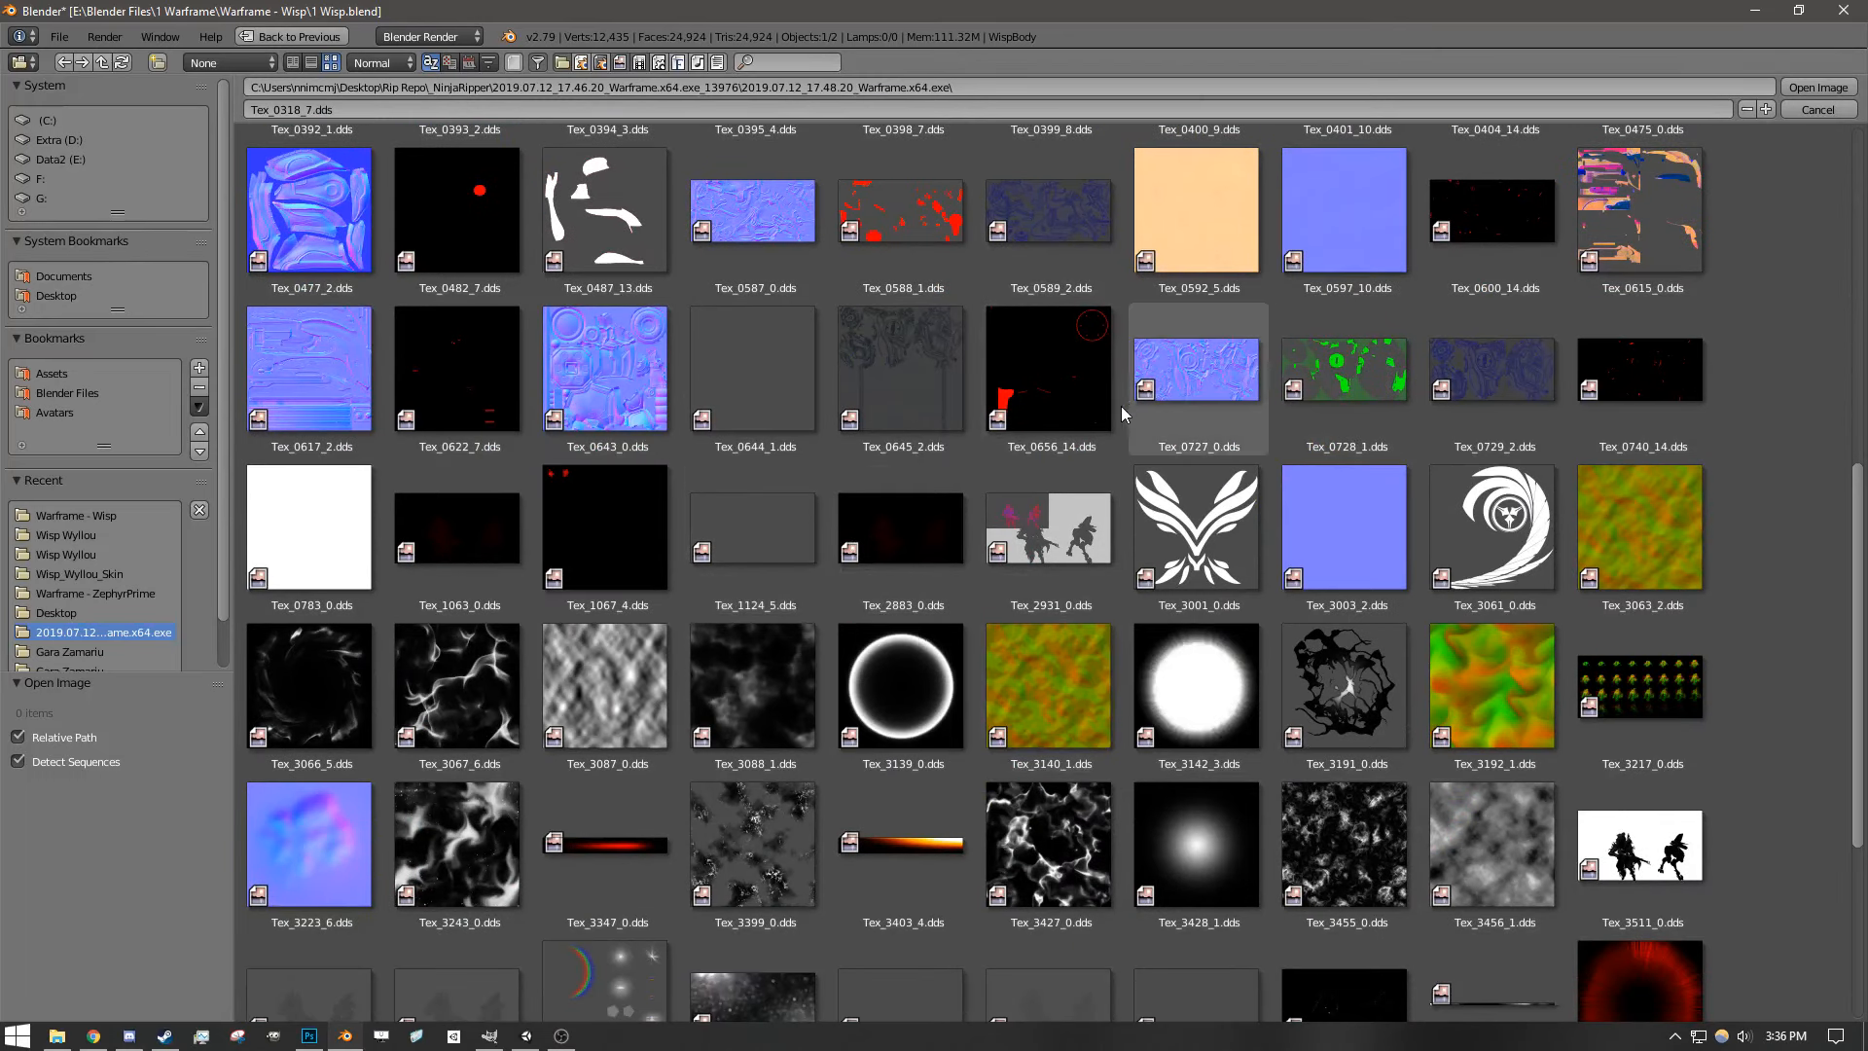
scroll(1136, 398, up, 4)
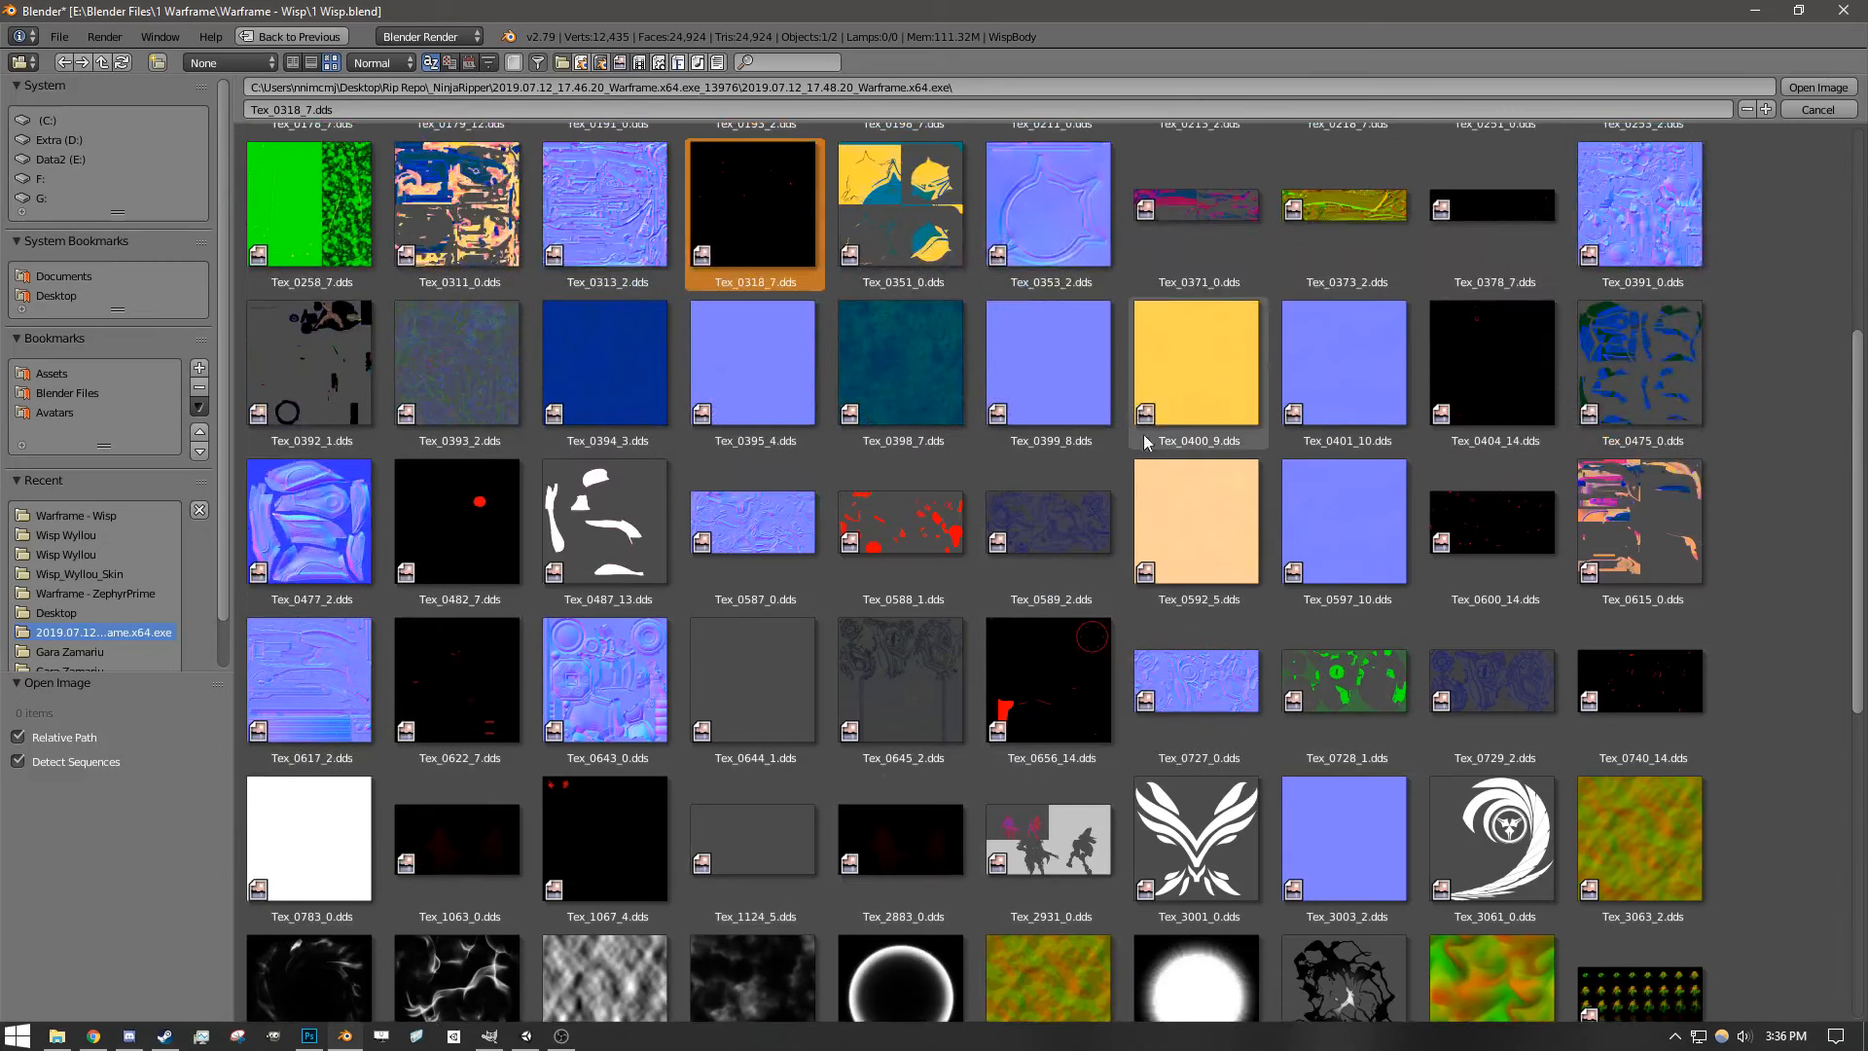
scroll(1175, 489, up, 6)
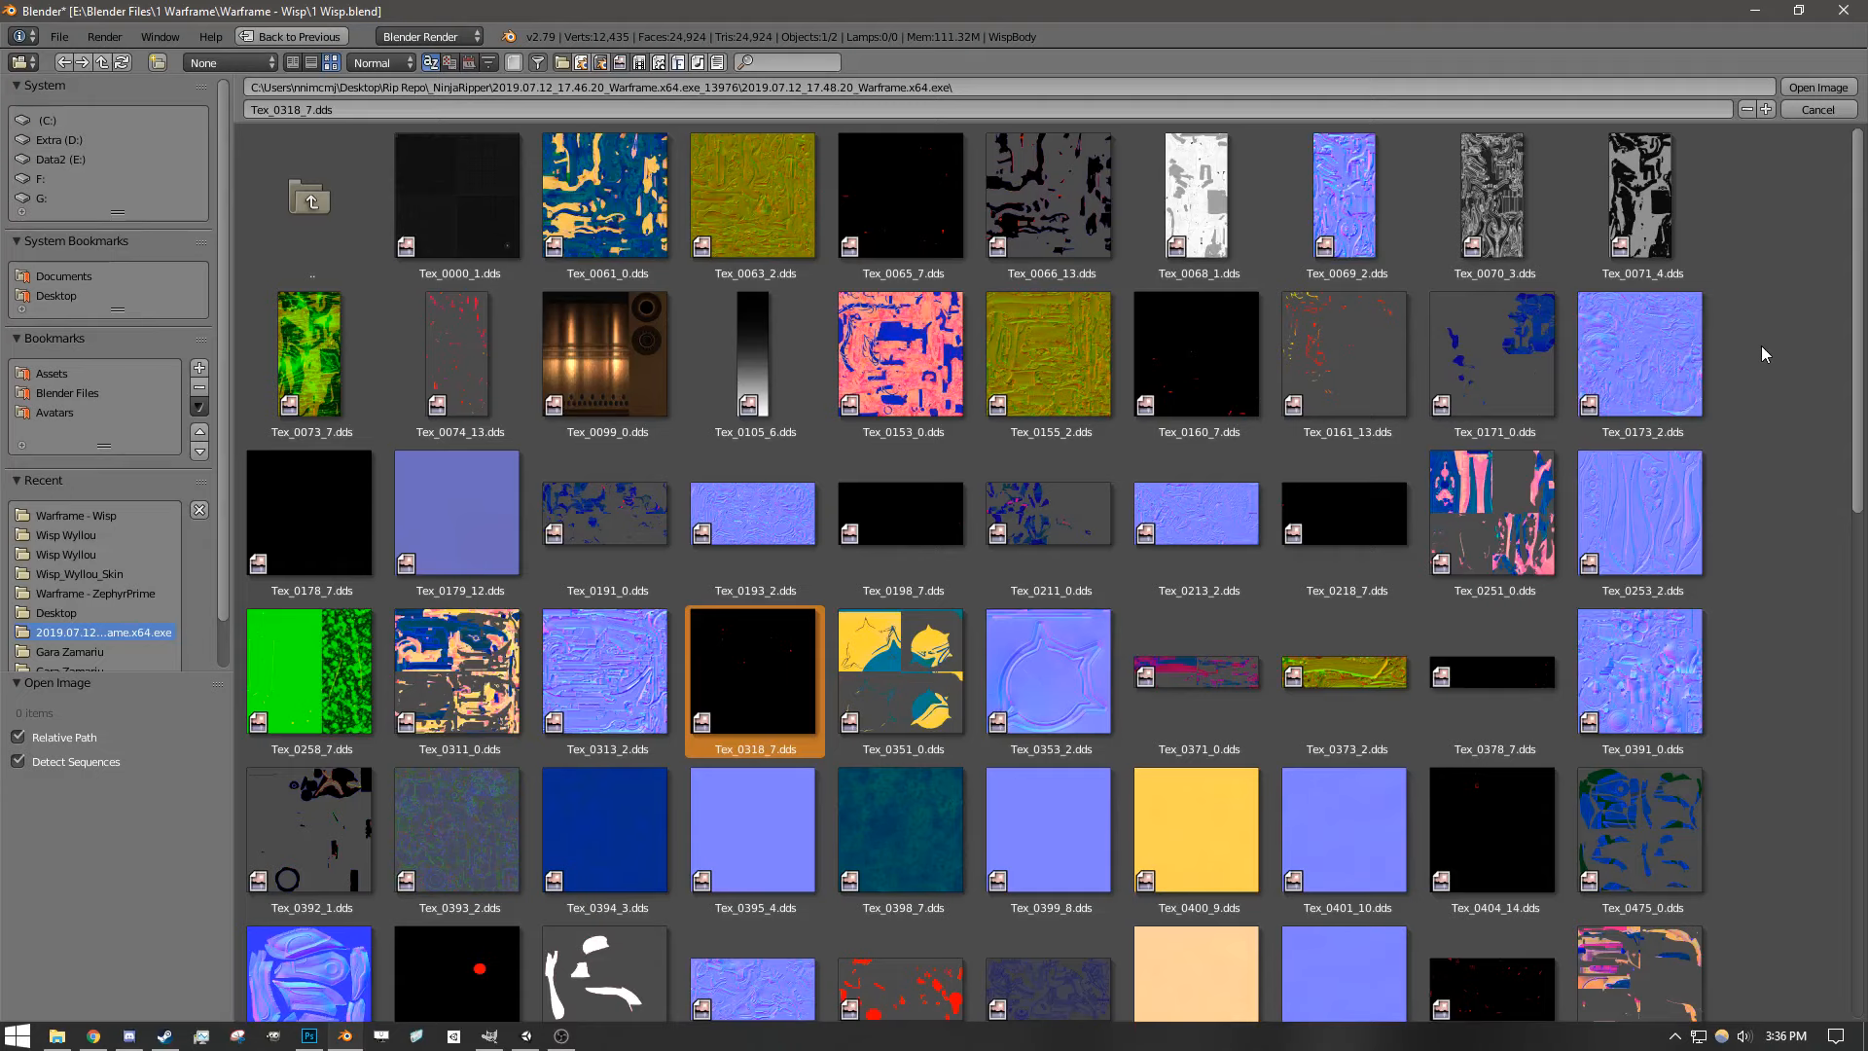
click(610, 222)
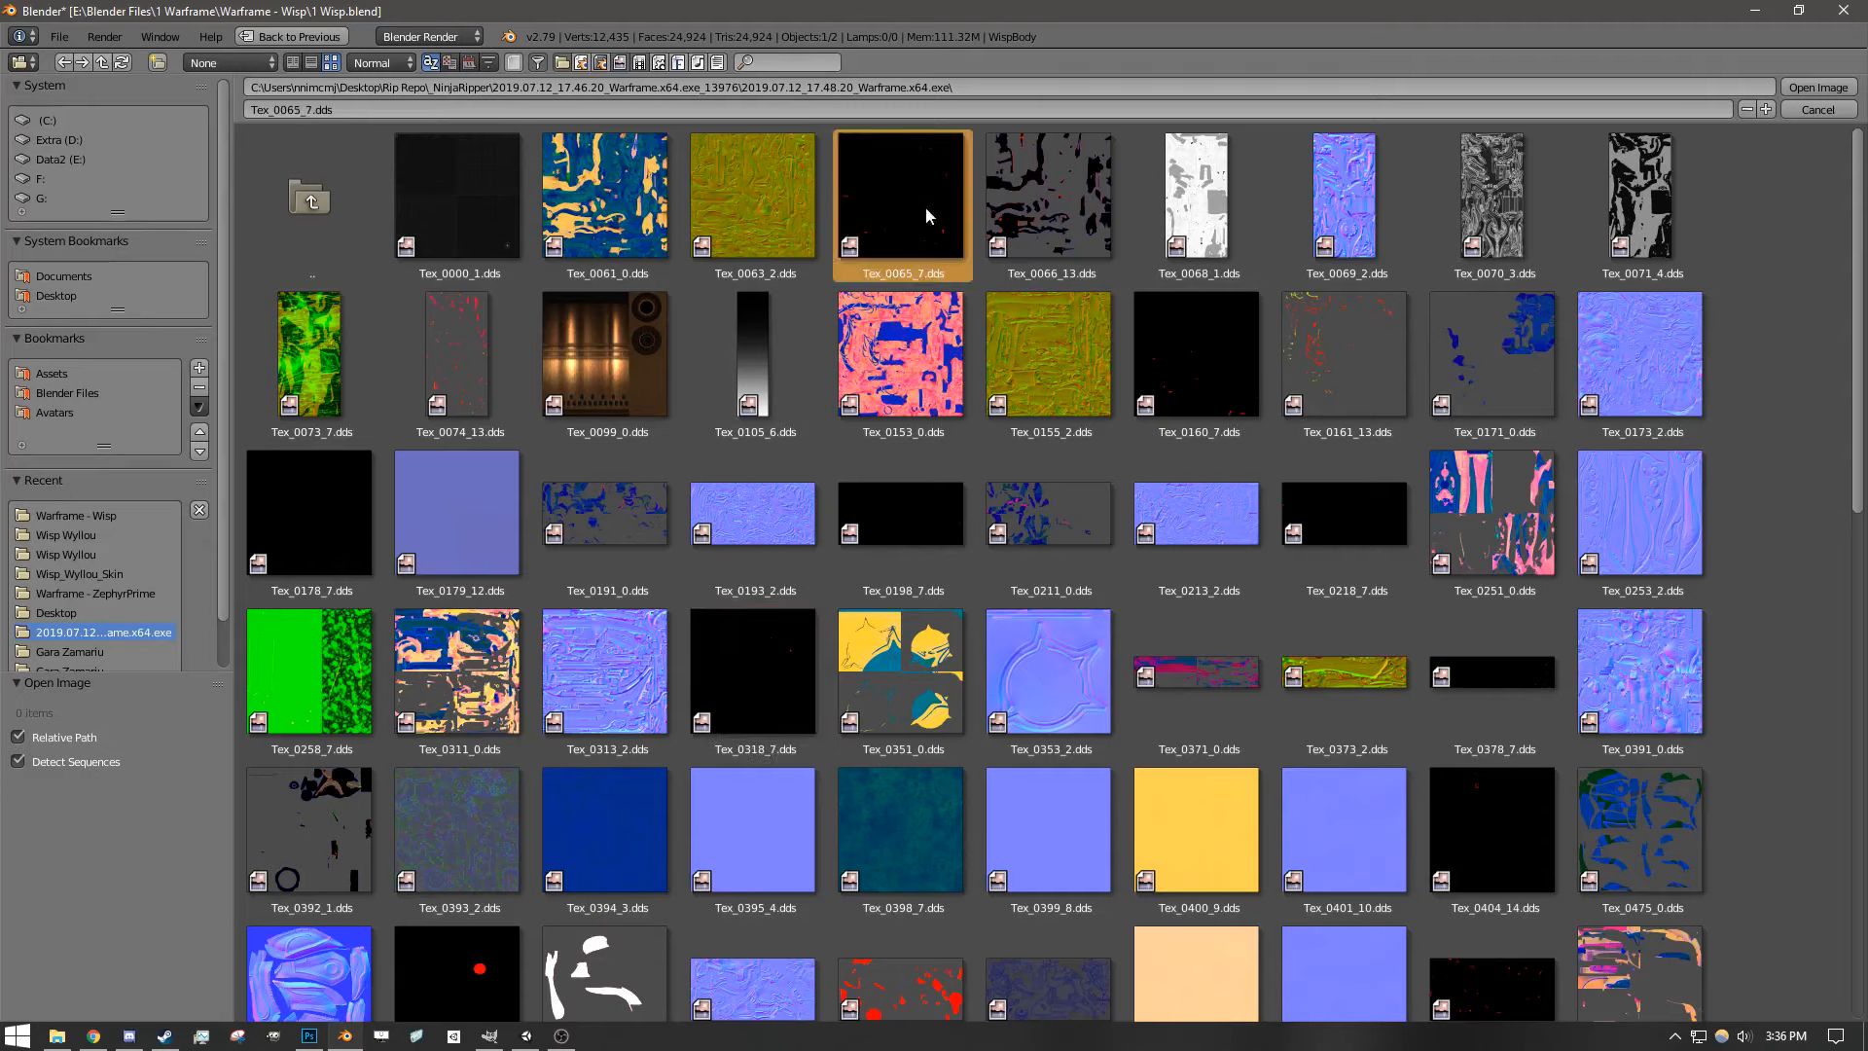
click(1041, 200)
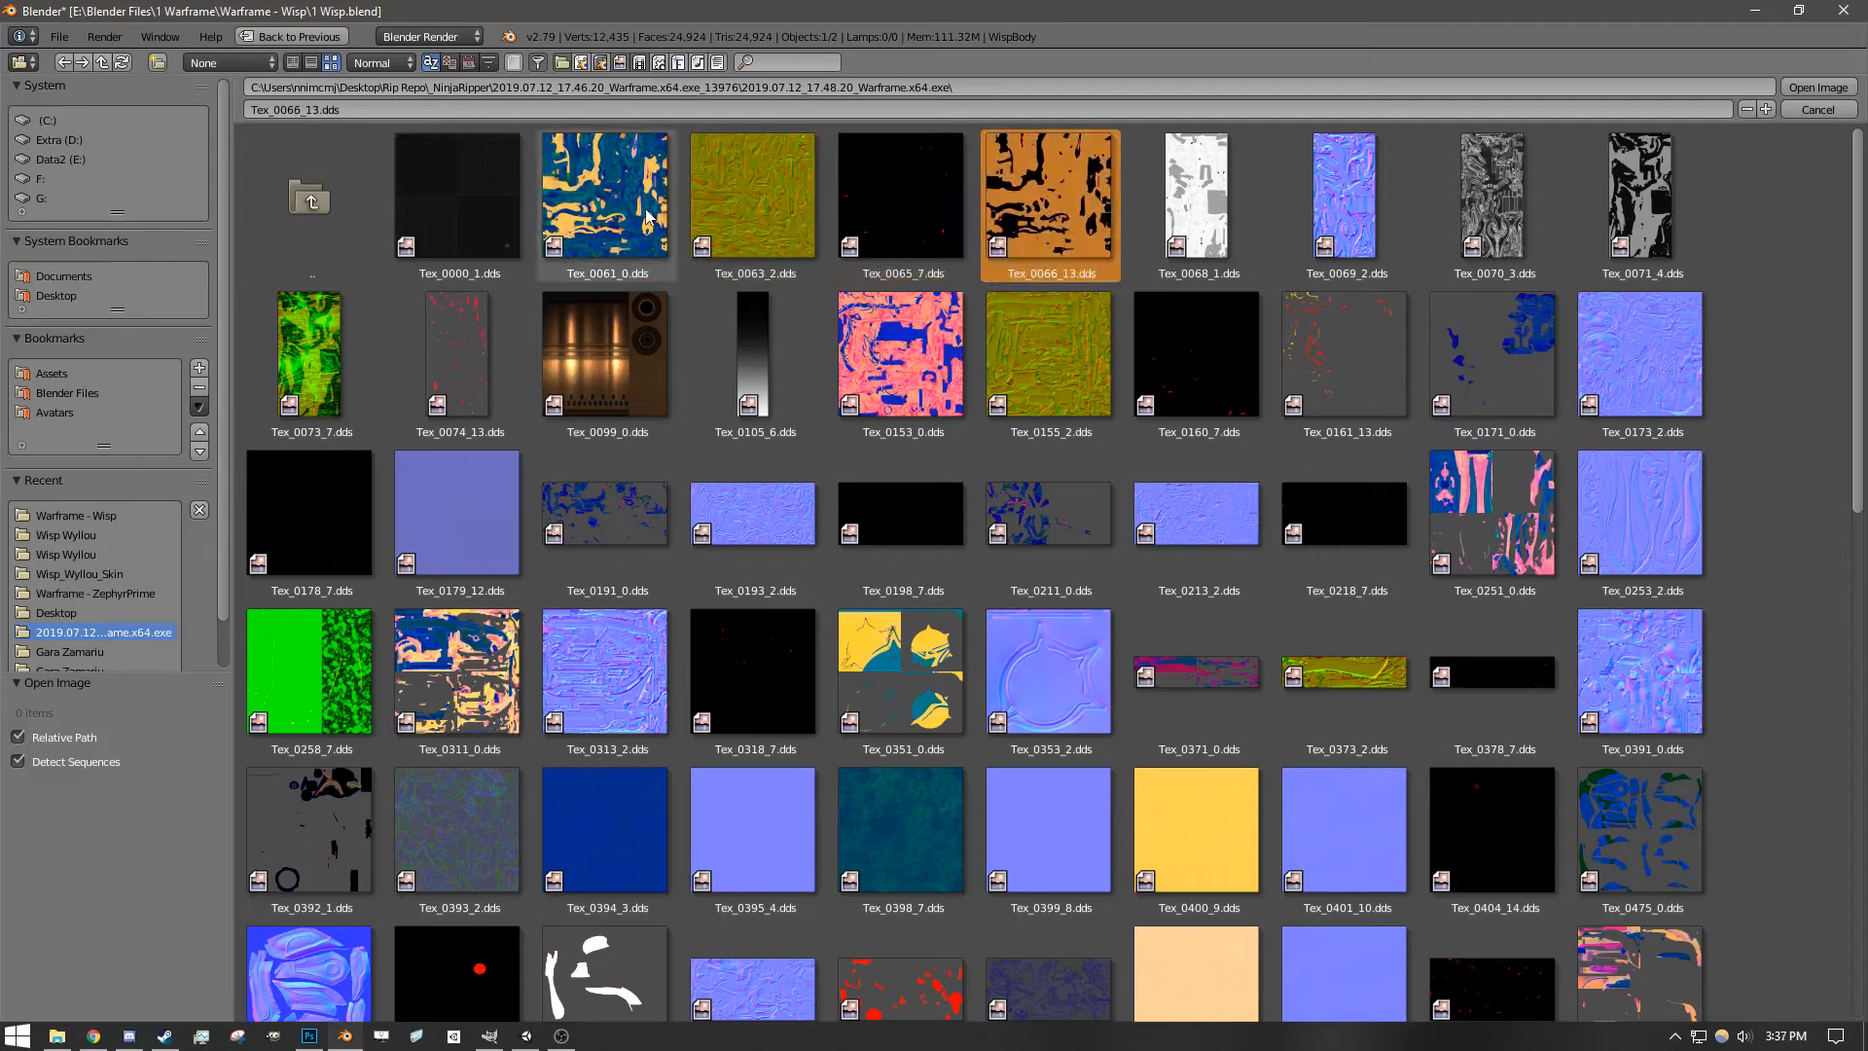
click(660, 176)
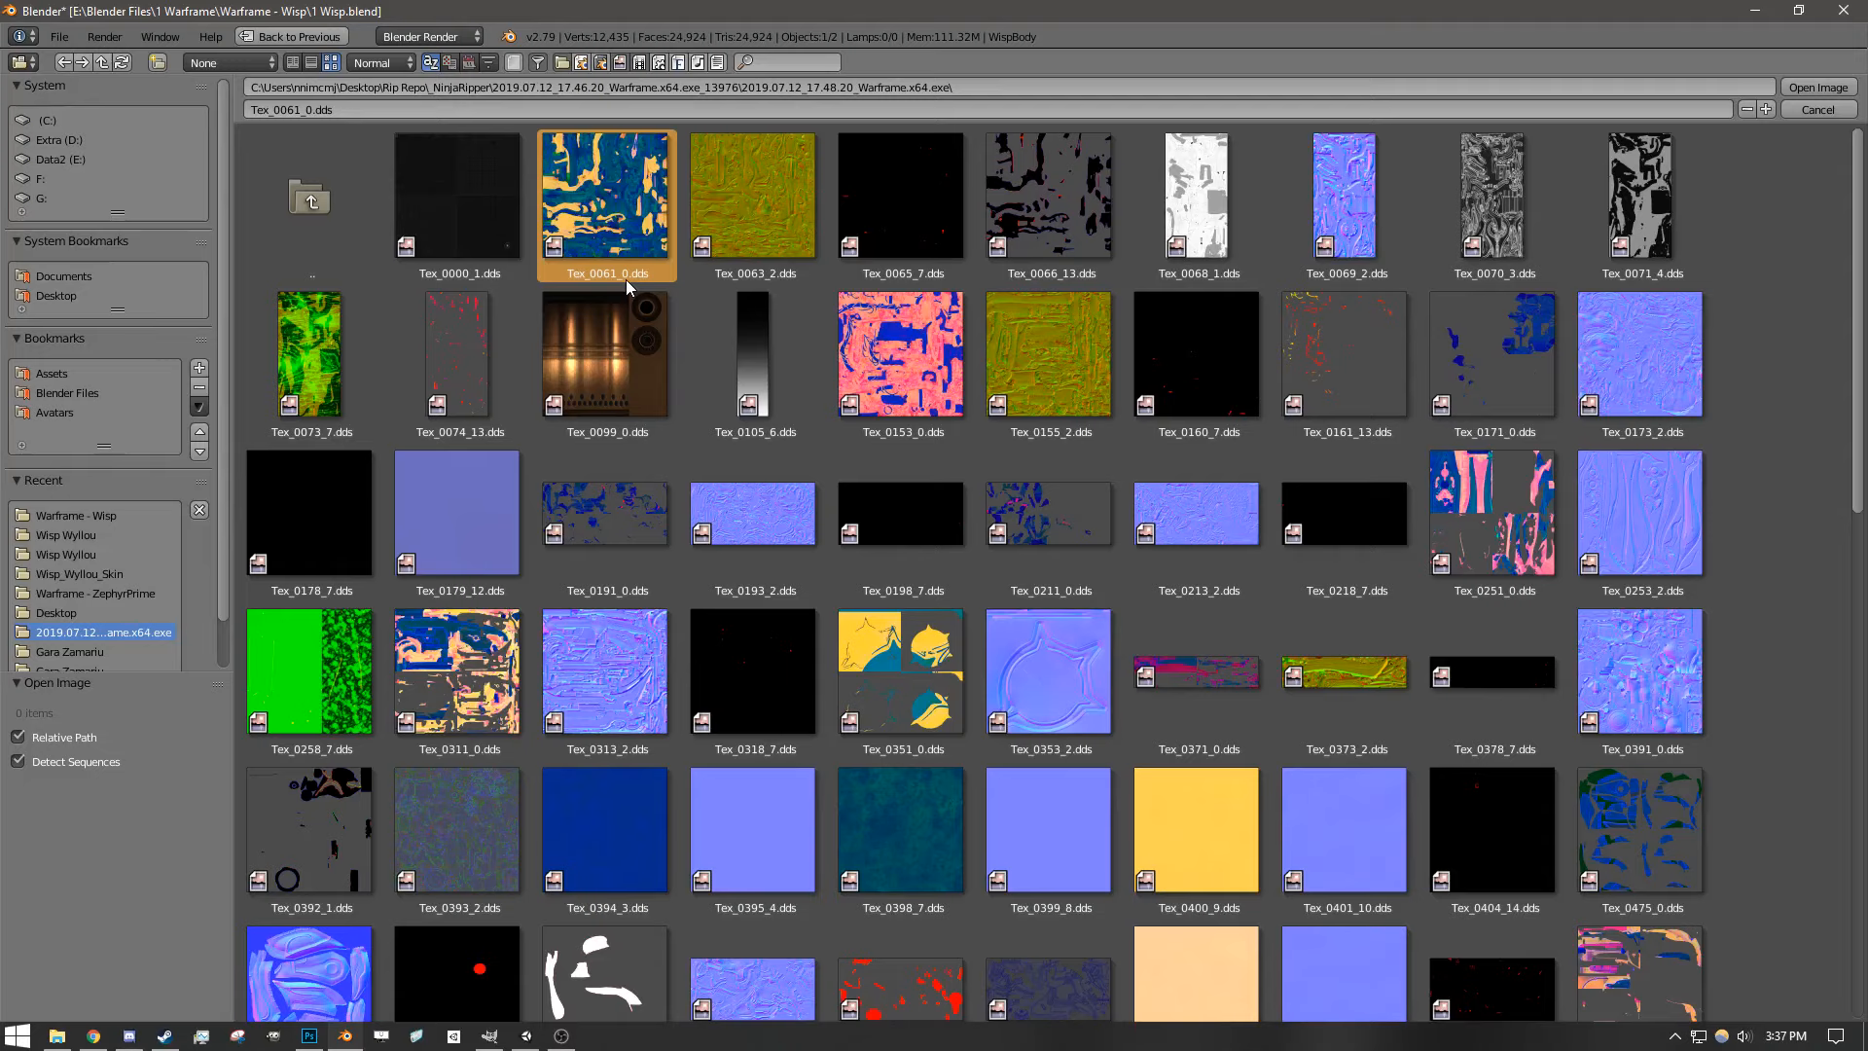
- Compare the set from Tex_0061_0.dds to Tex_0066_13.dds with the pink set containing Tex_0153_0.dds and Tex_0161_13.dds
drag(743, 218, 1011, 216)
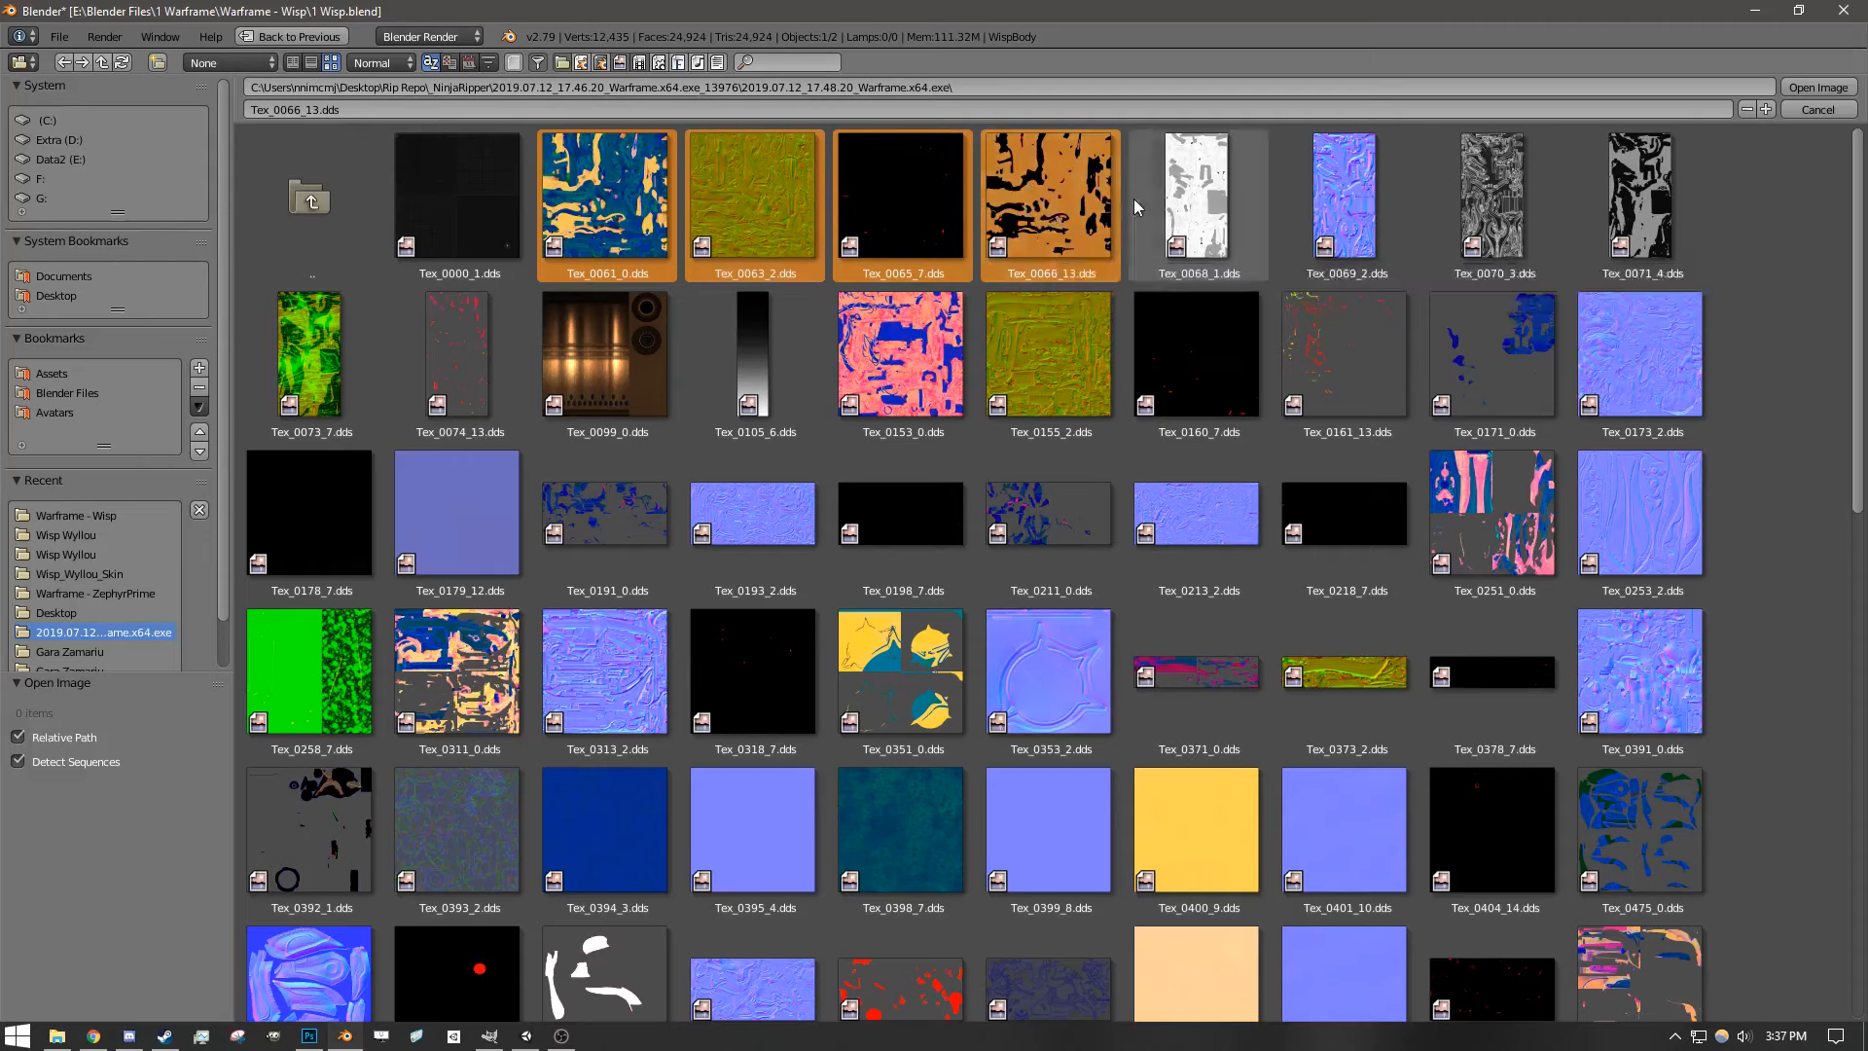
click(1131, 236)
click(1090, 234)
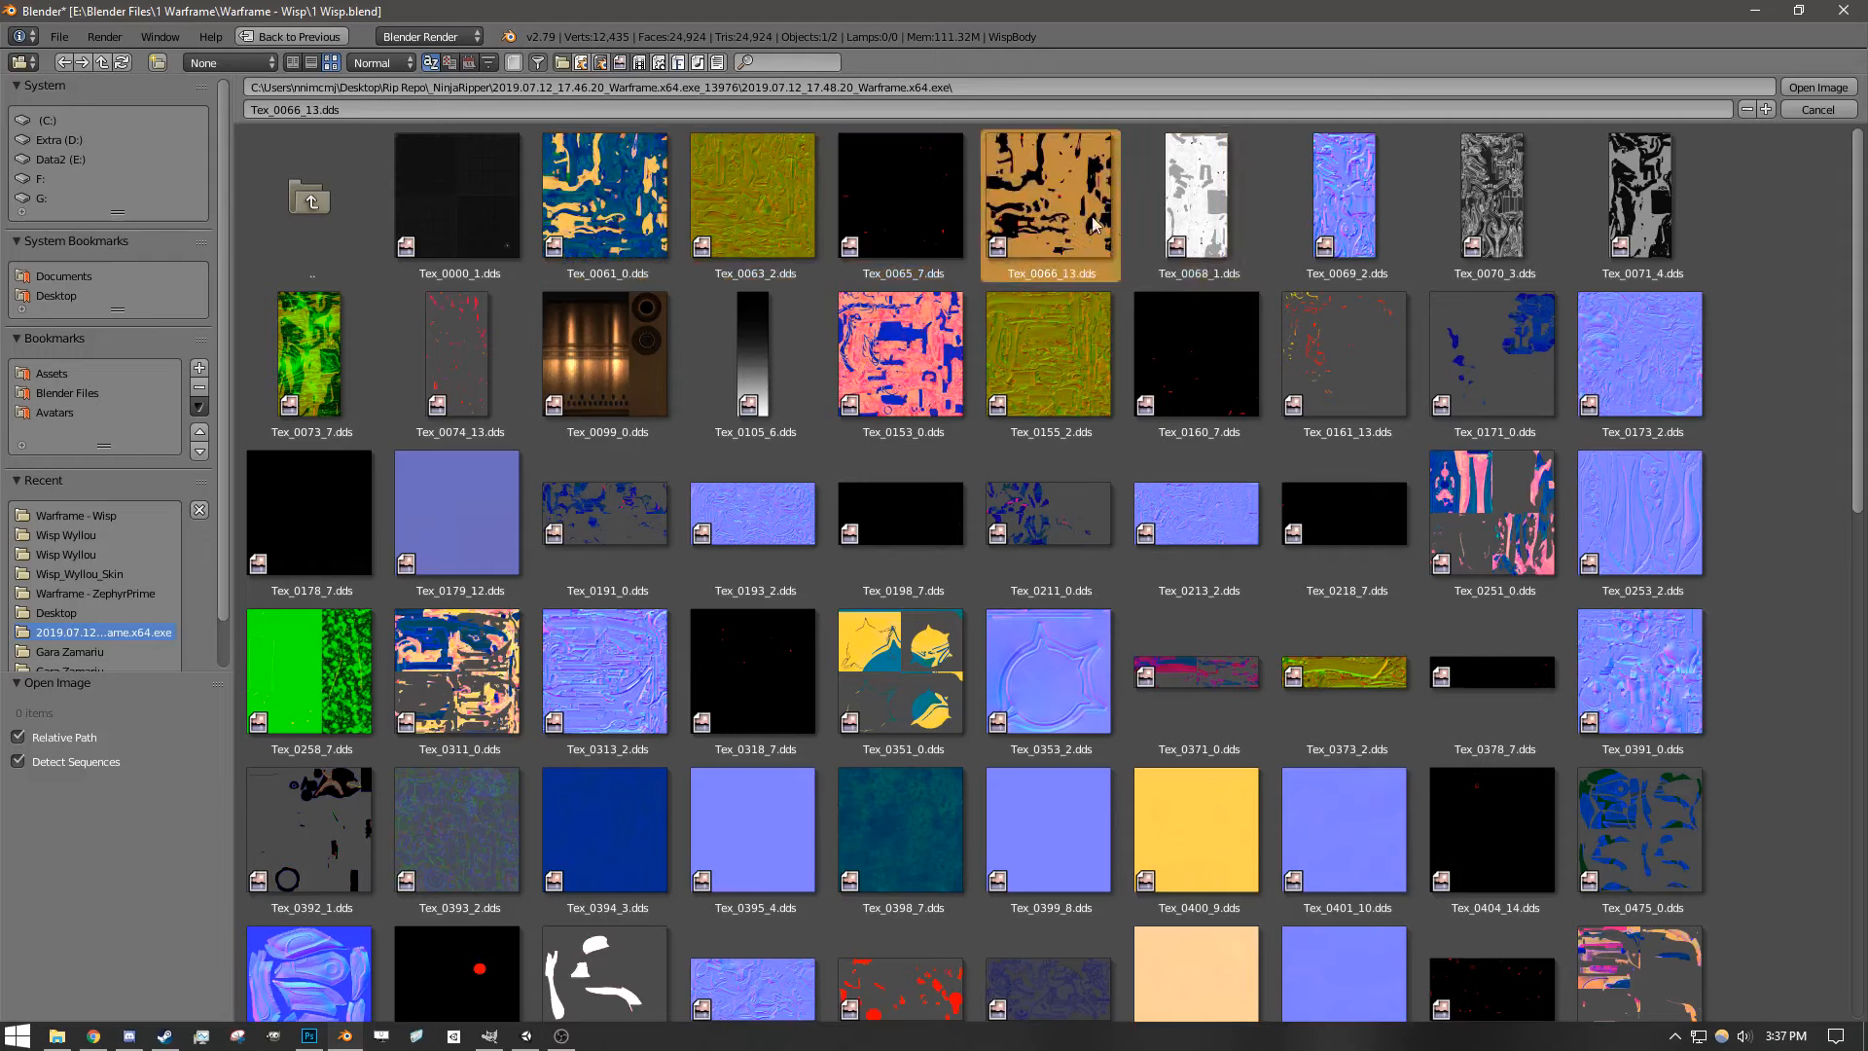
click(1310, 338)
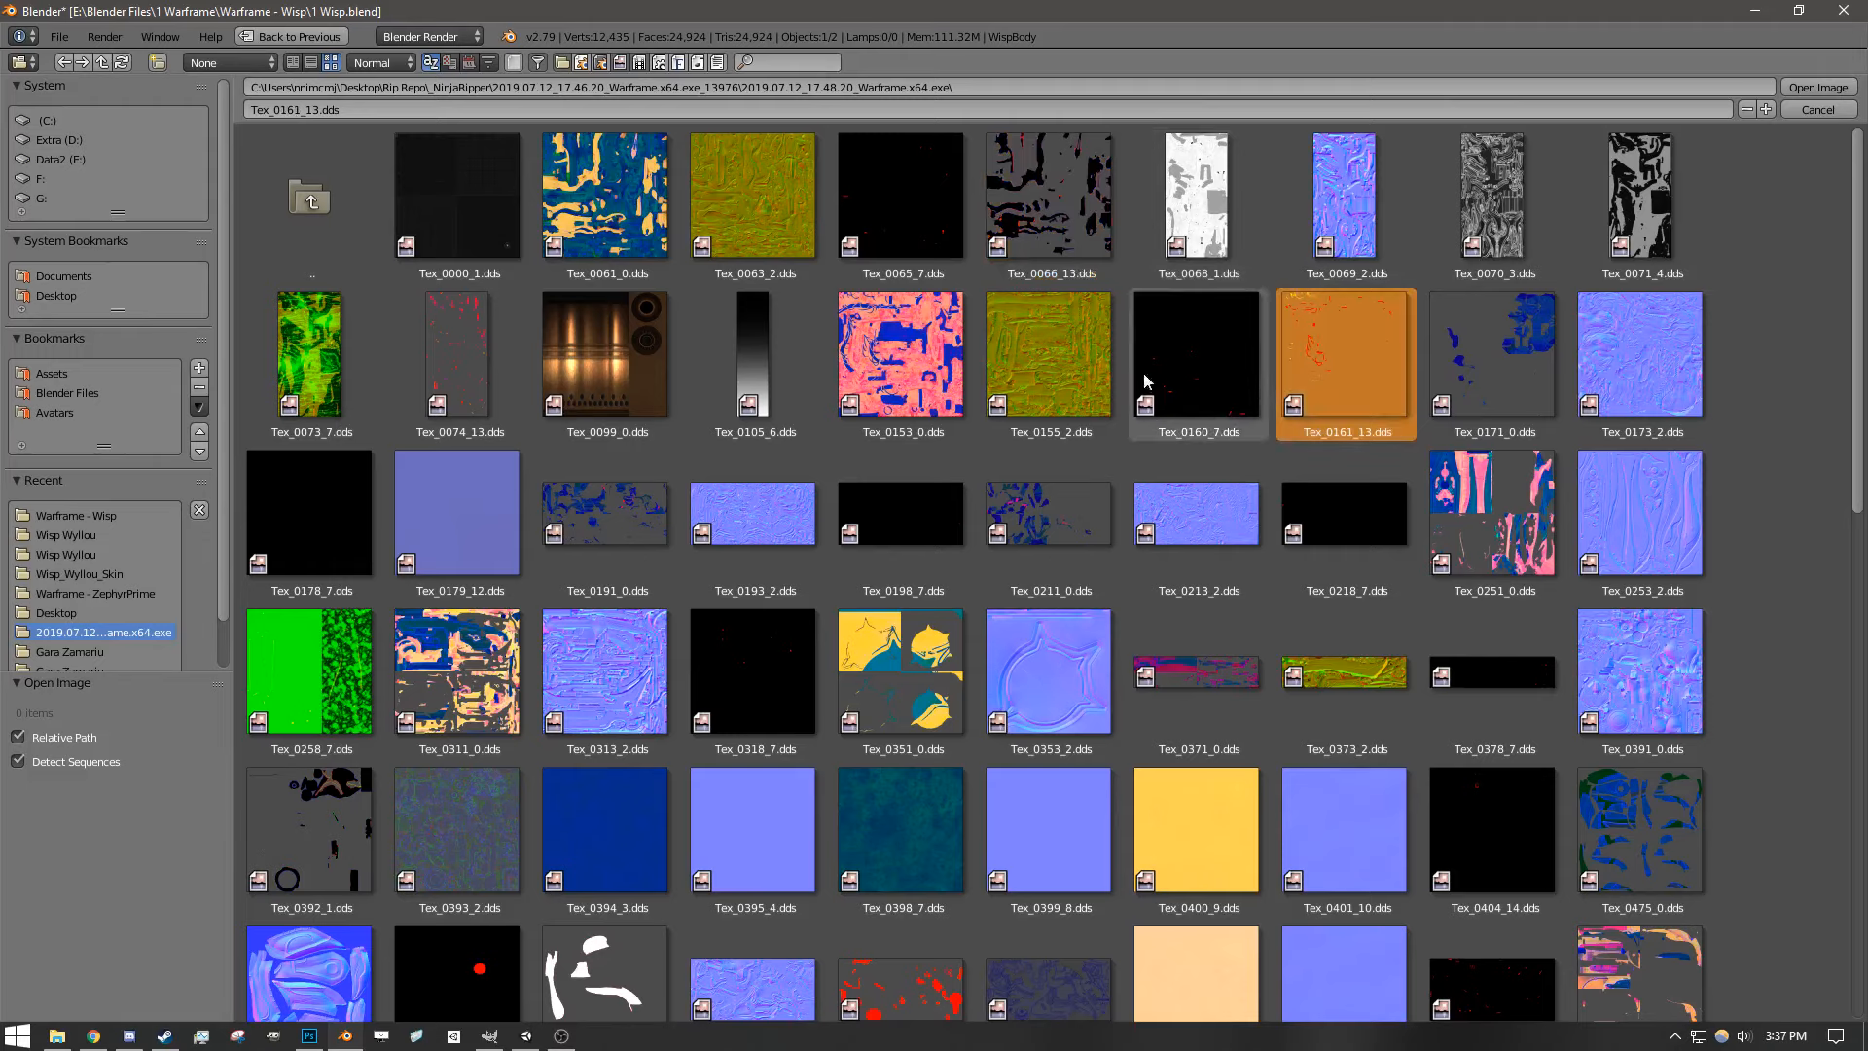
click(896, 382)
click(1038, 209)
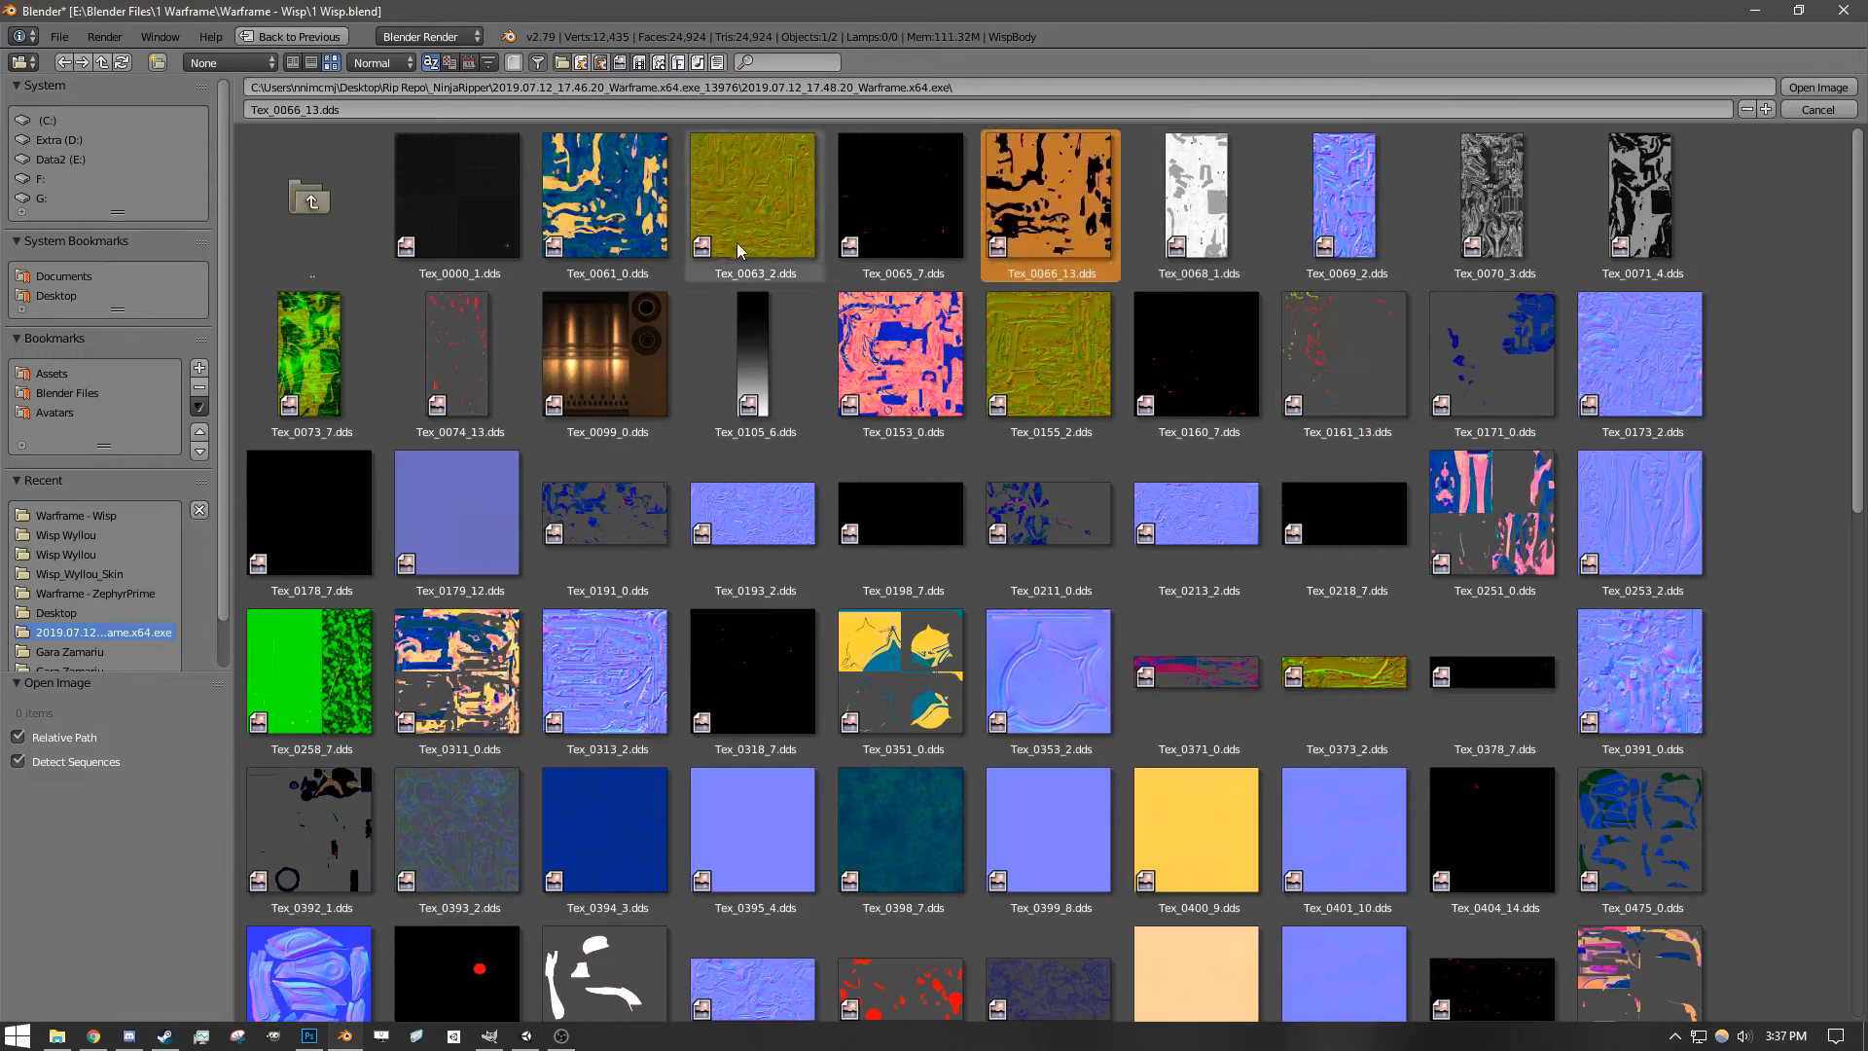
click(623, 246)
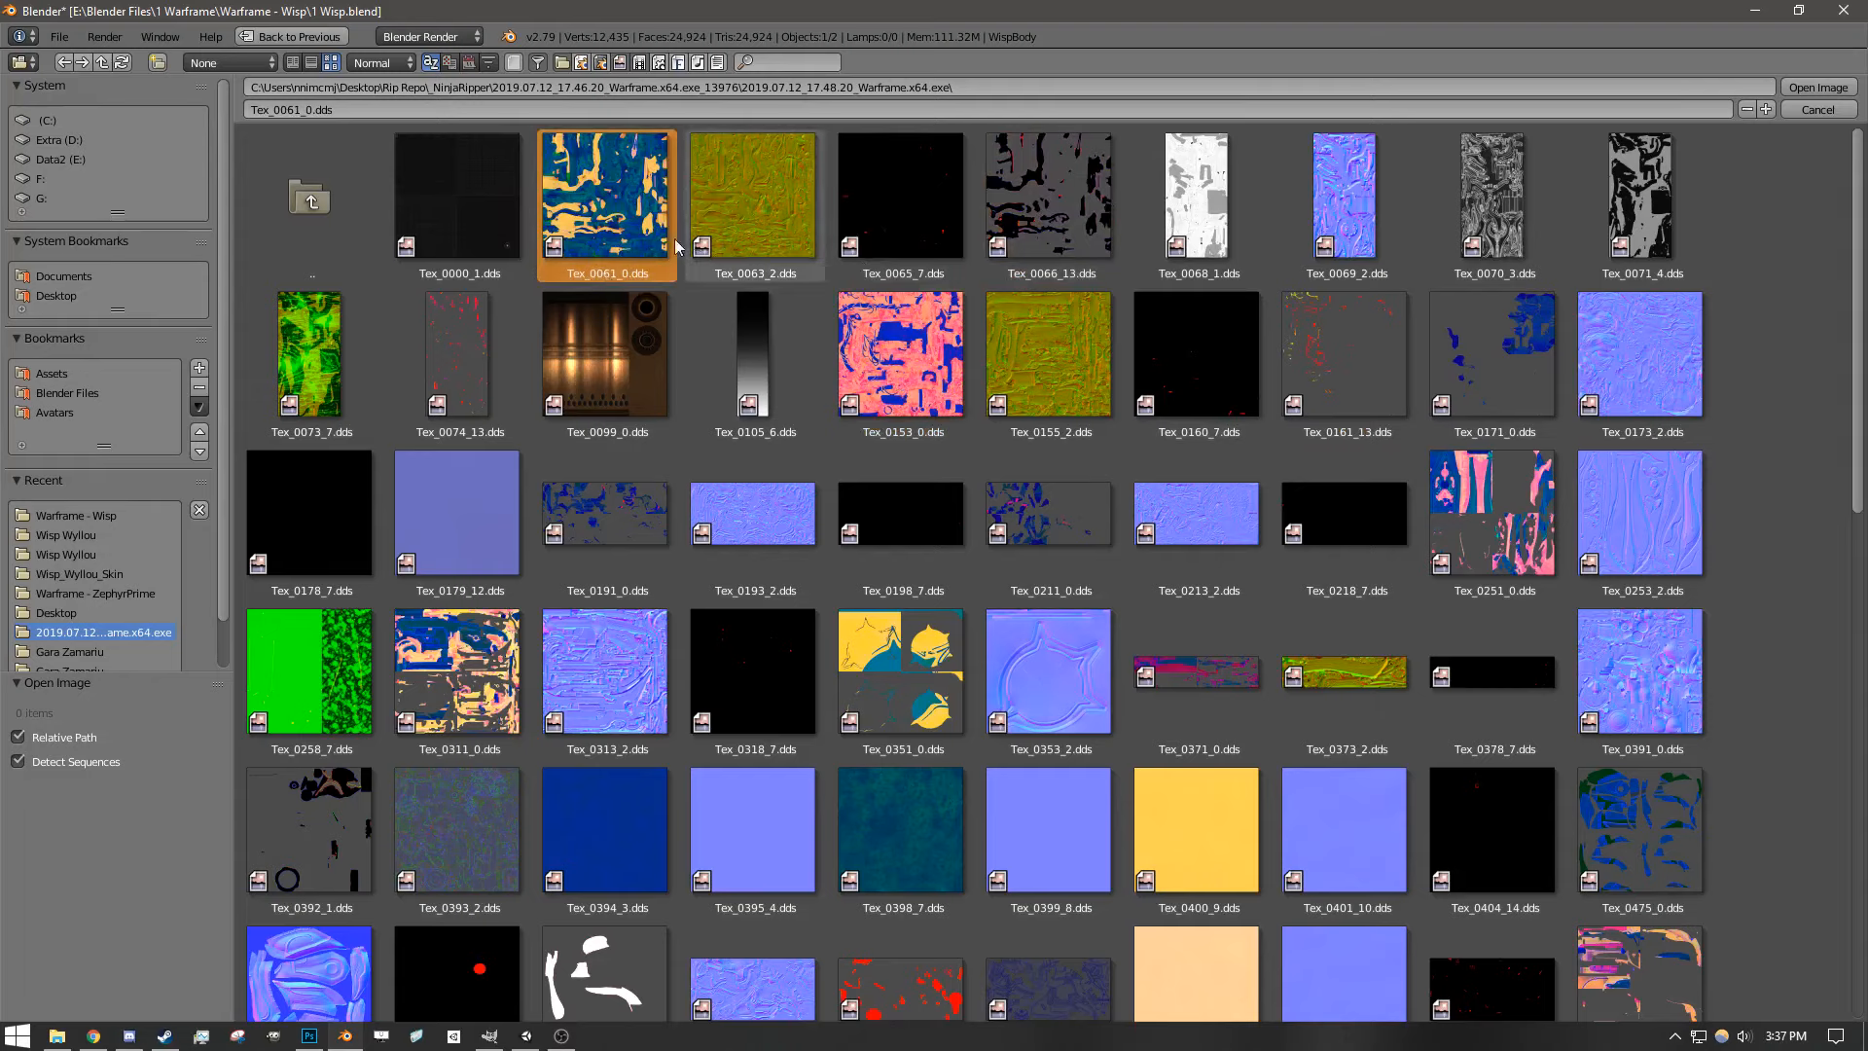
- Skim the rest of the folder, and mark Tex_0061_0.dds, Tex_0063_2.dds, Tex_0065_7.dds and Tex_0066_13.dds as one matching texture set
scroll(1021, 596, down, 5)
scroll(1047, 609, down, 3)
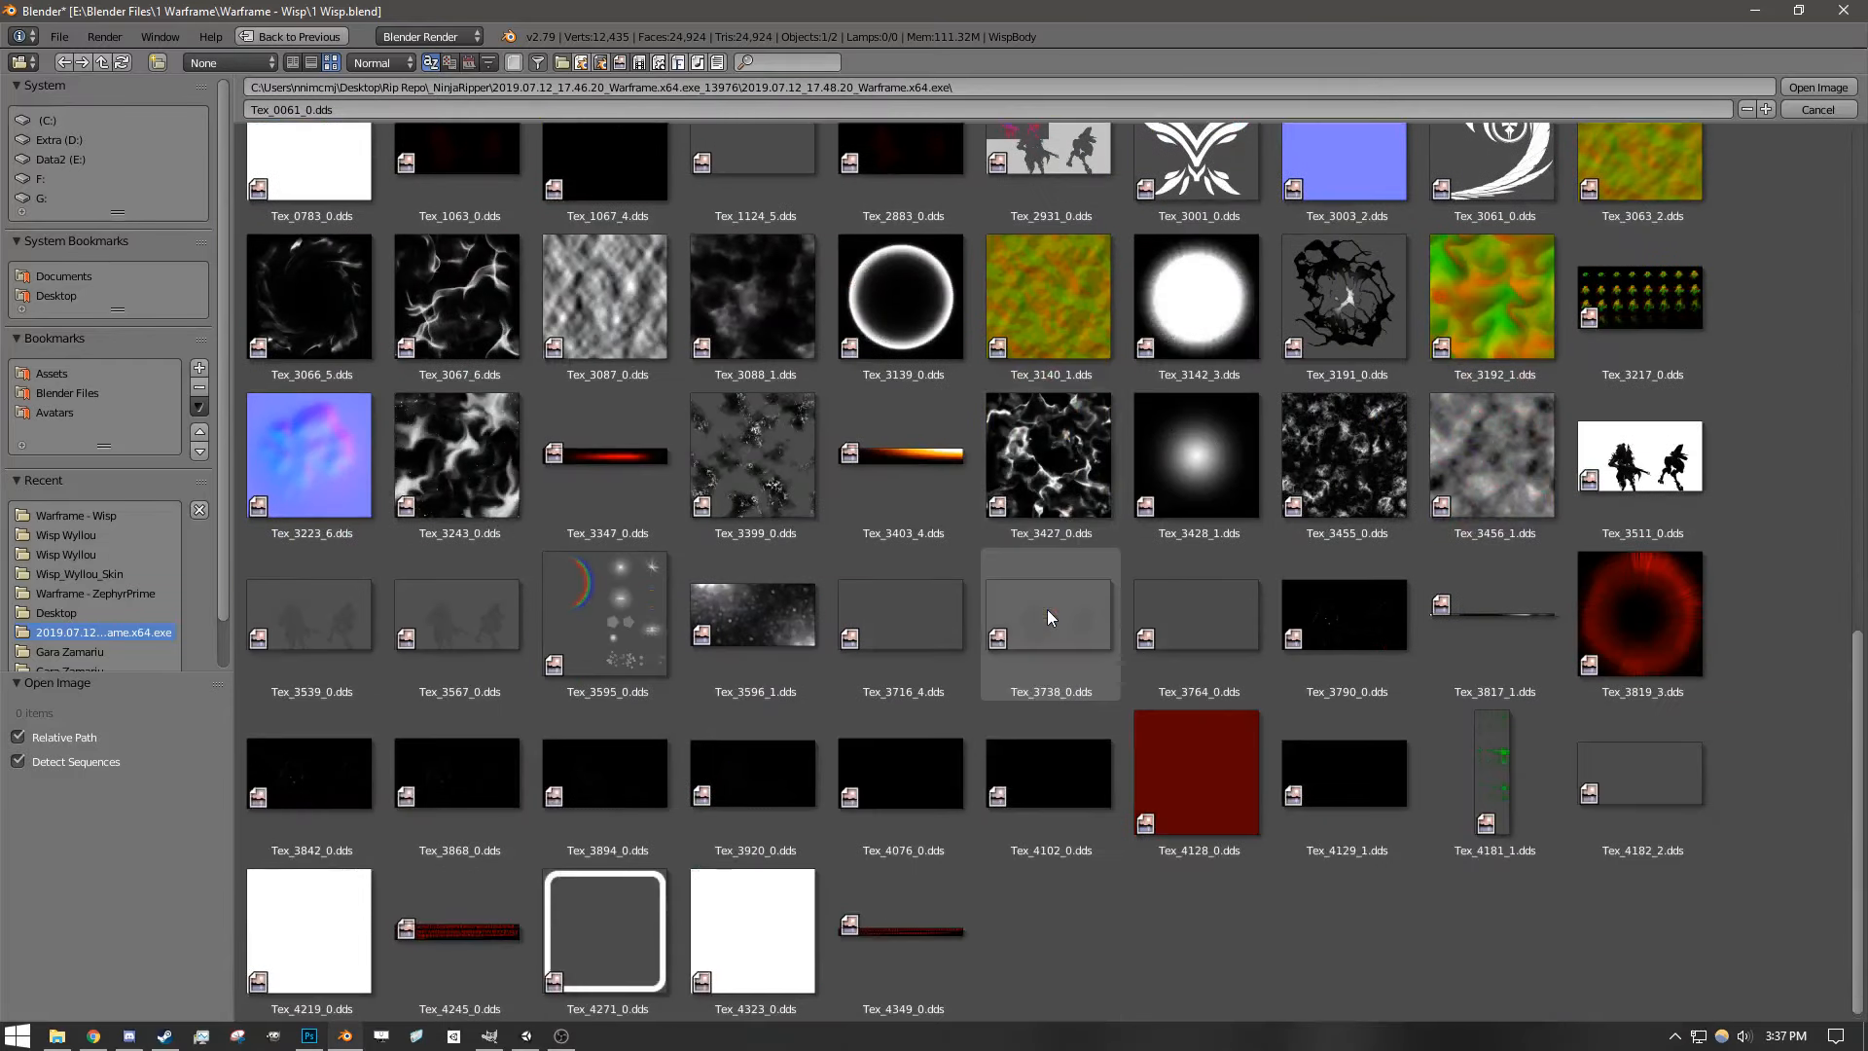
scroll(1064, 821, up, 3)
scroll(1064, 825, up, 5)
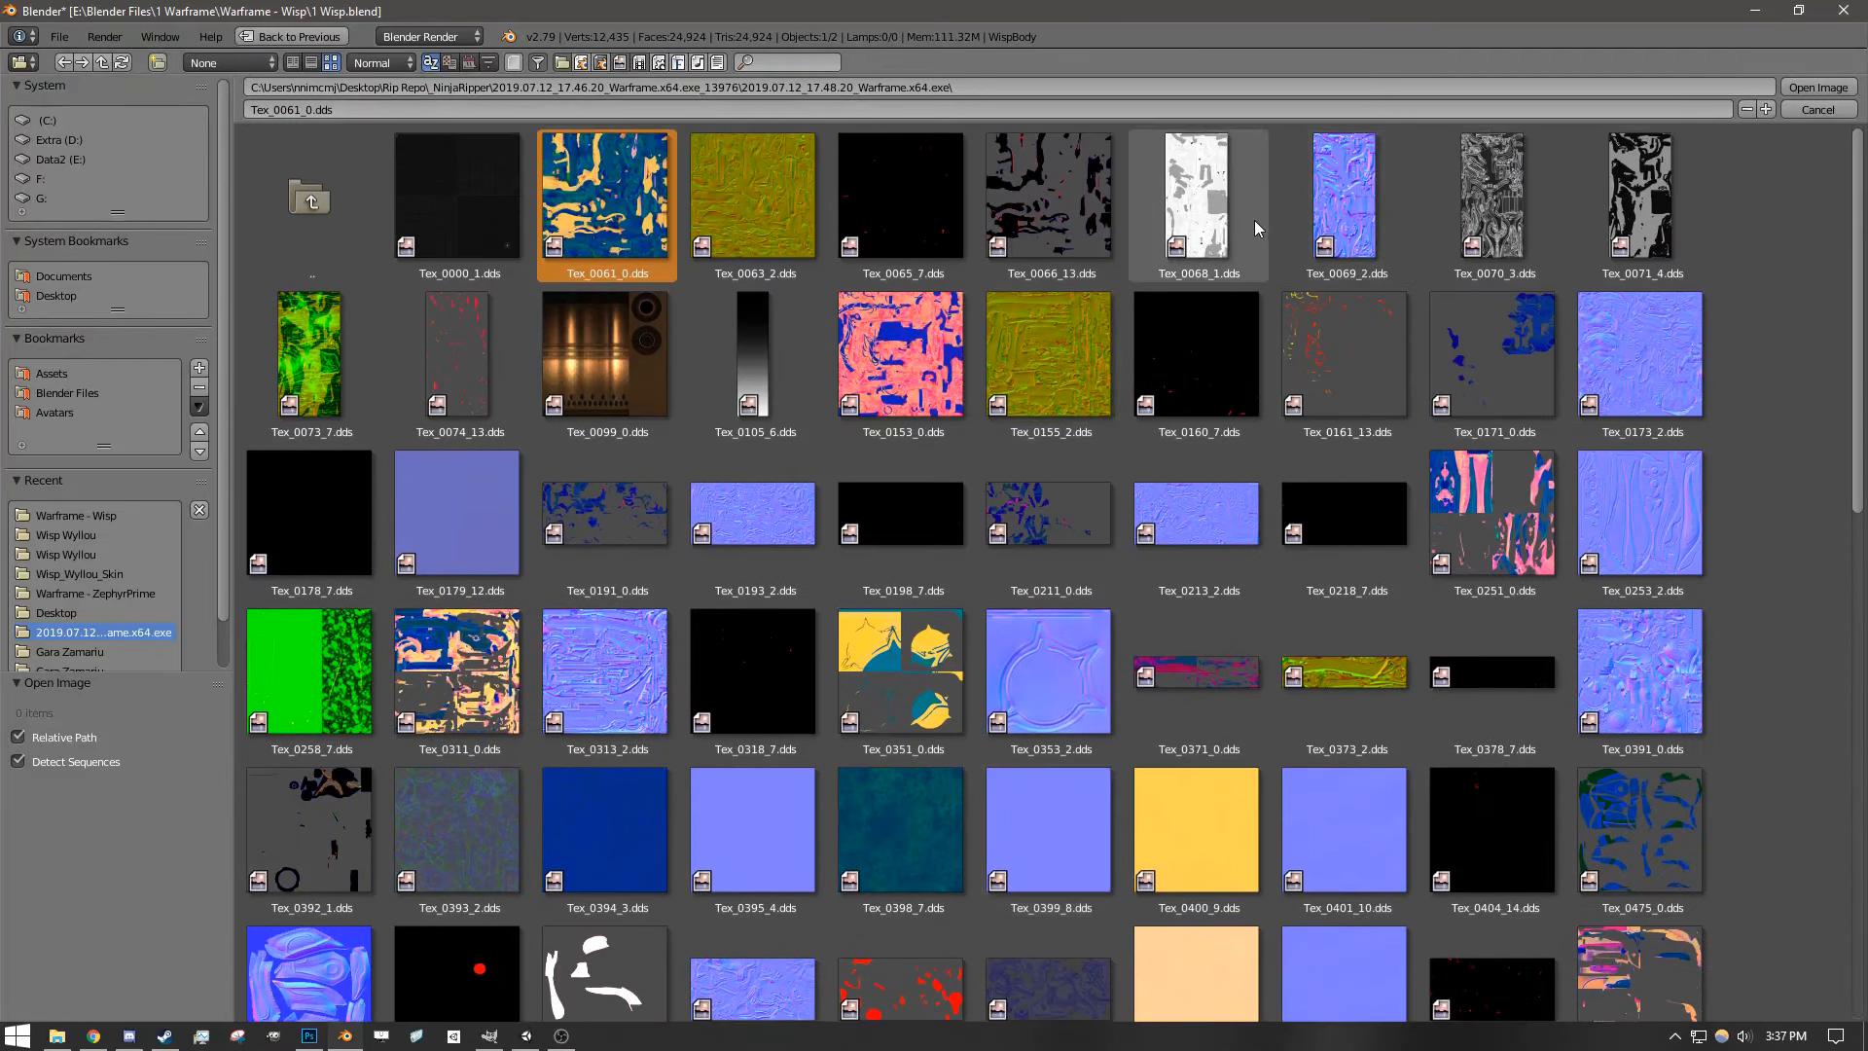
shift+click(1019, 234)
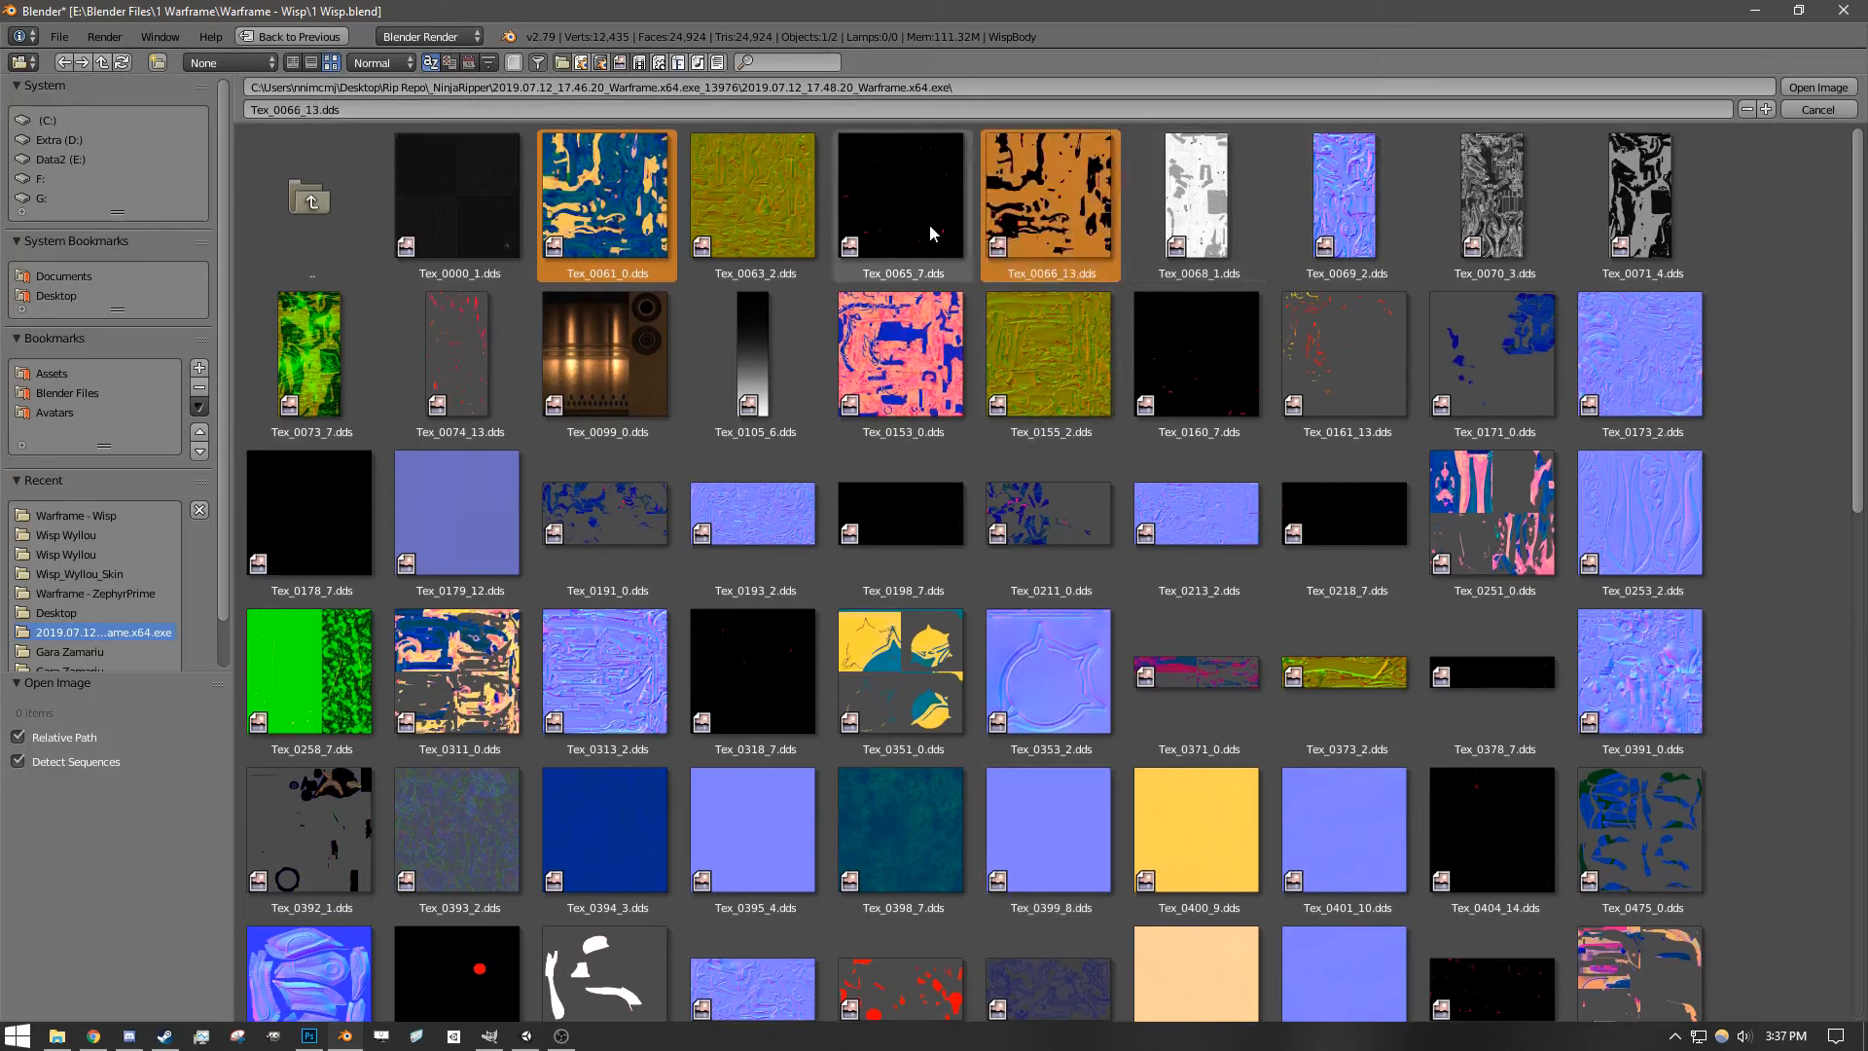
shift+click(900, 204)
shift+click(754, 205)
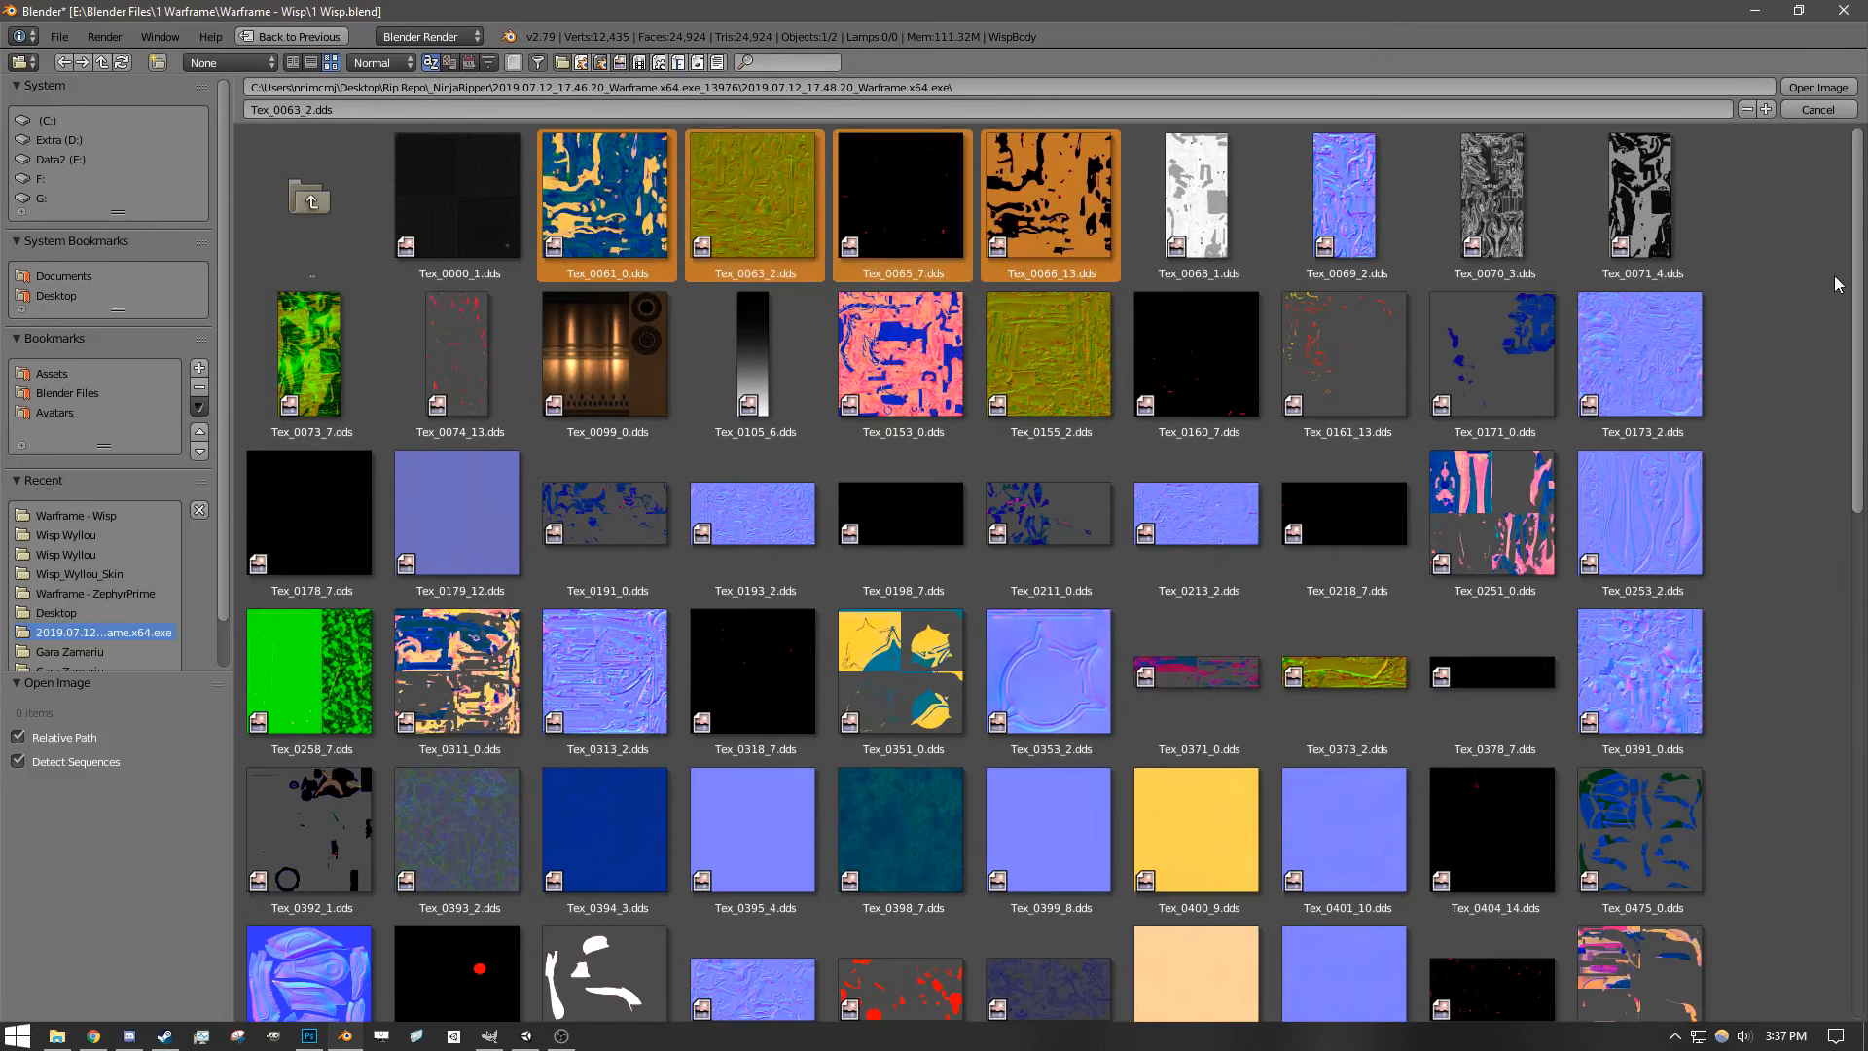
- Mark Tex_0311_0.dds, Tex_0313_2.dds and Tex_0318_7.dds as another texture set, and single out Tex_0311_0.dds
click(1072, 316)
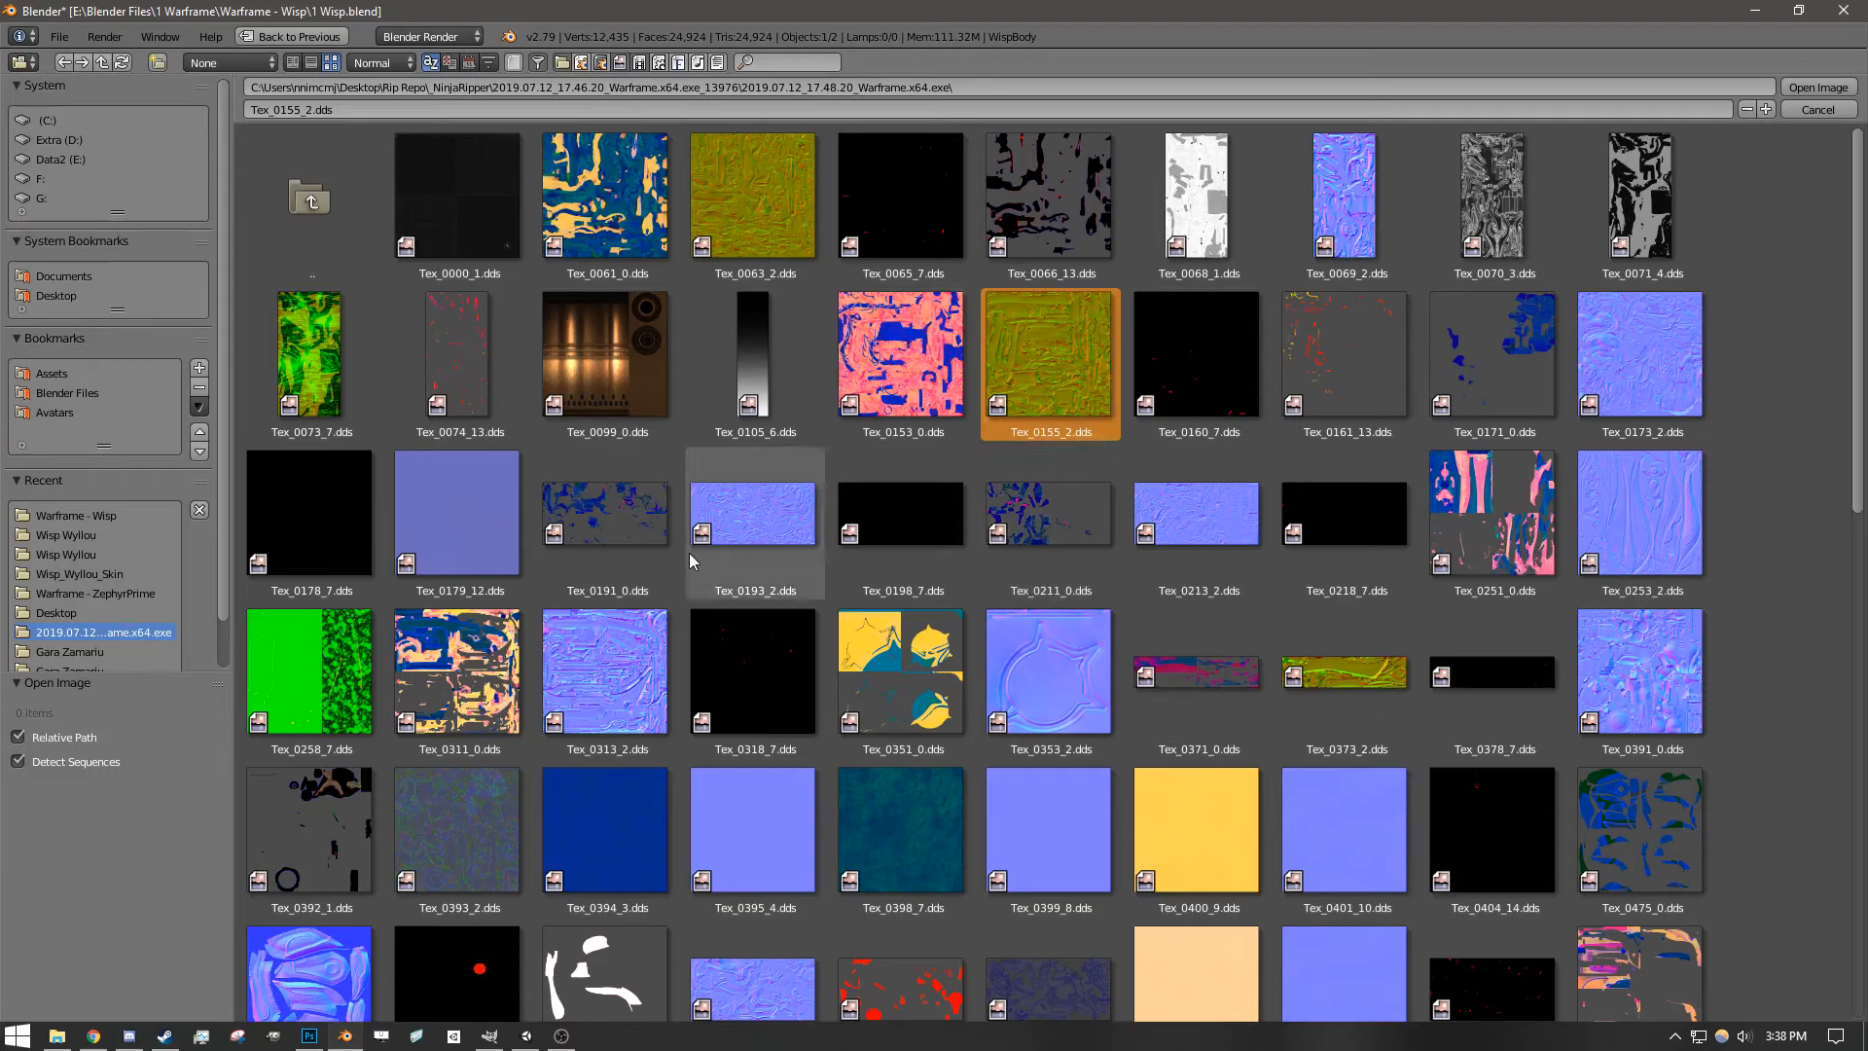
scroll(689, 553, down, 2)
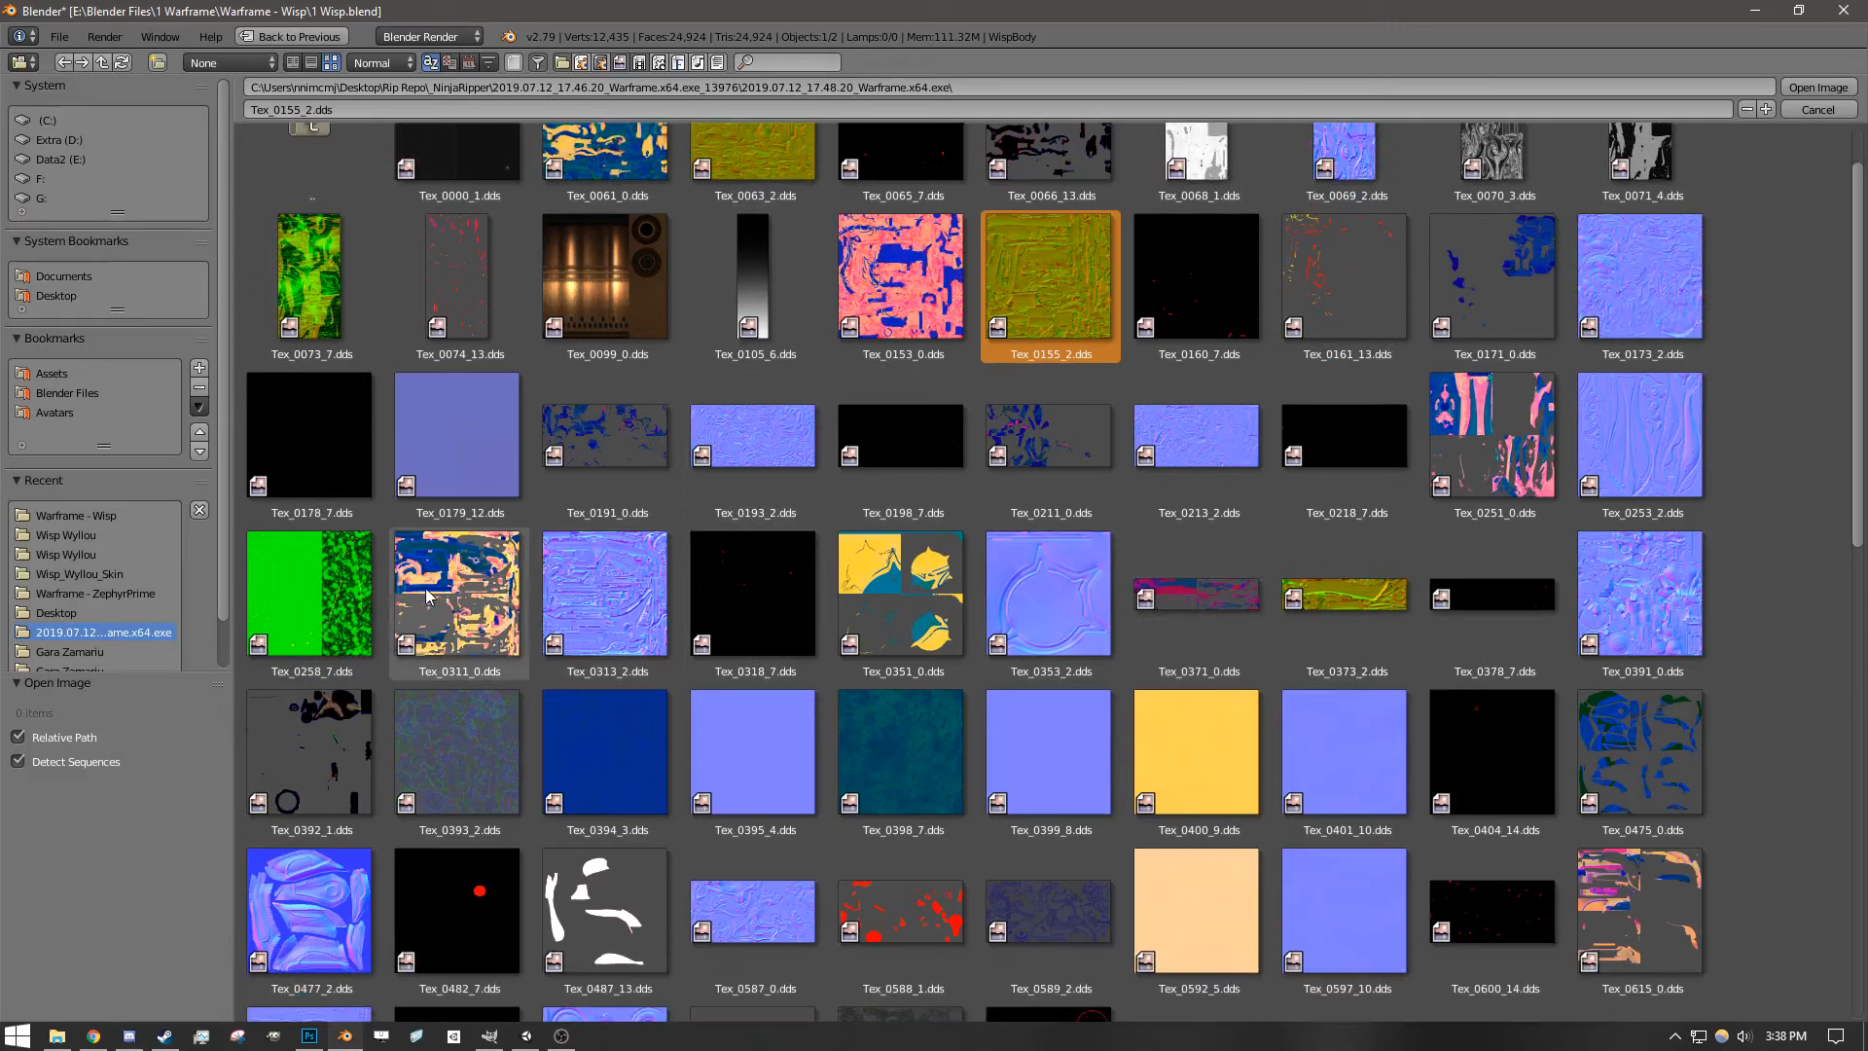
click(463, 600)
shift+click(608, 589)
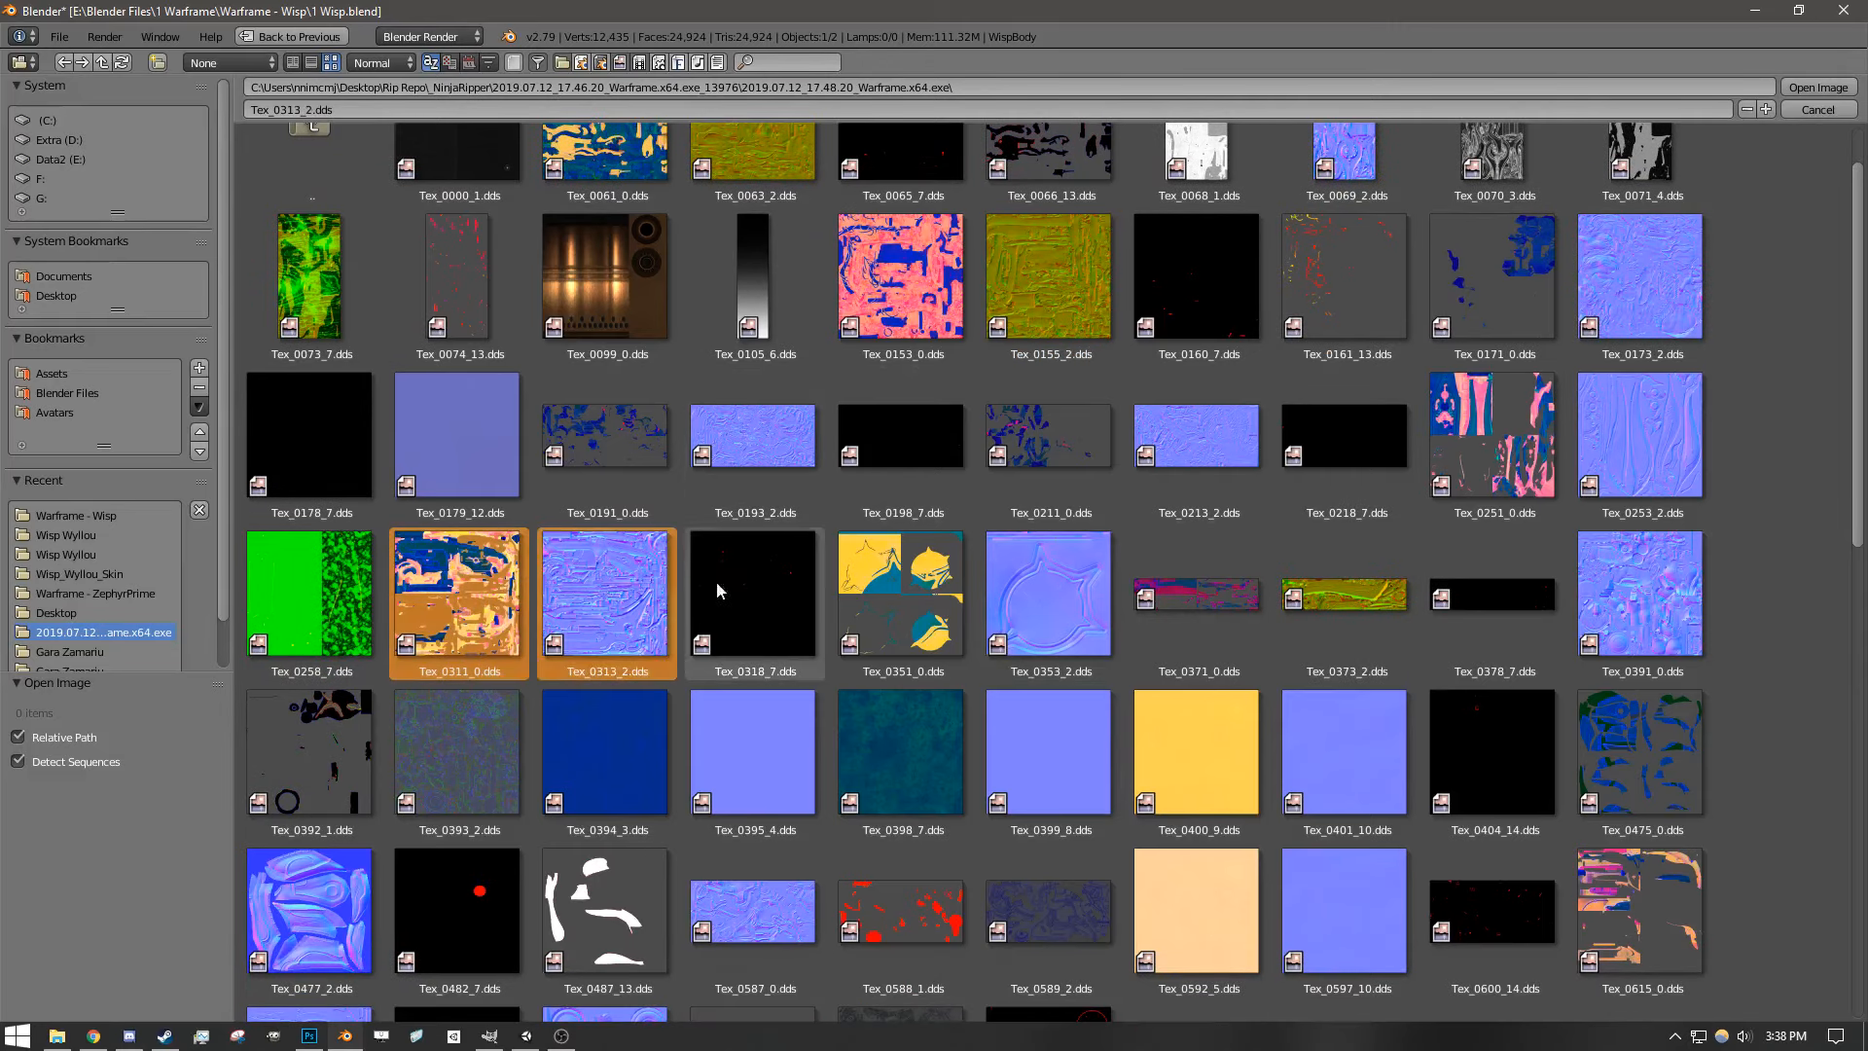
shift+click(777, 587)
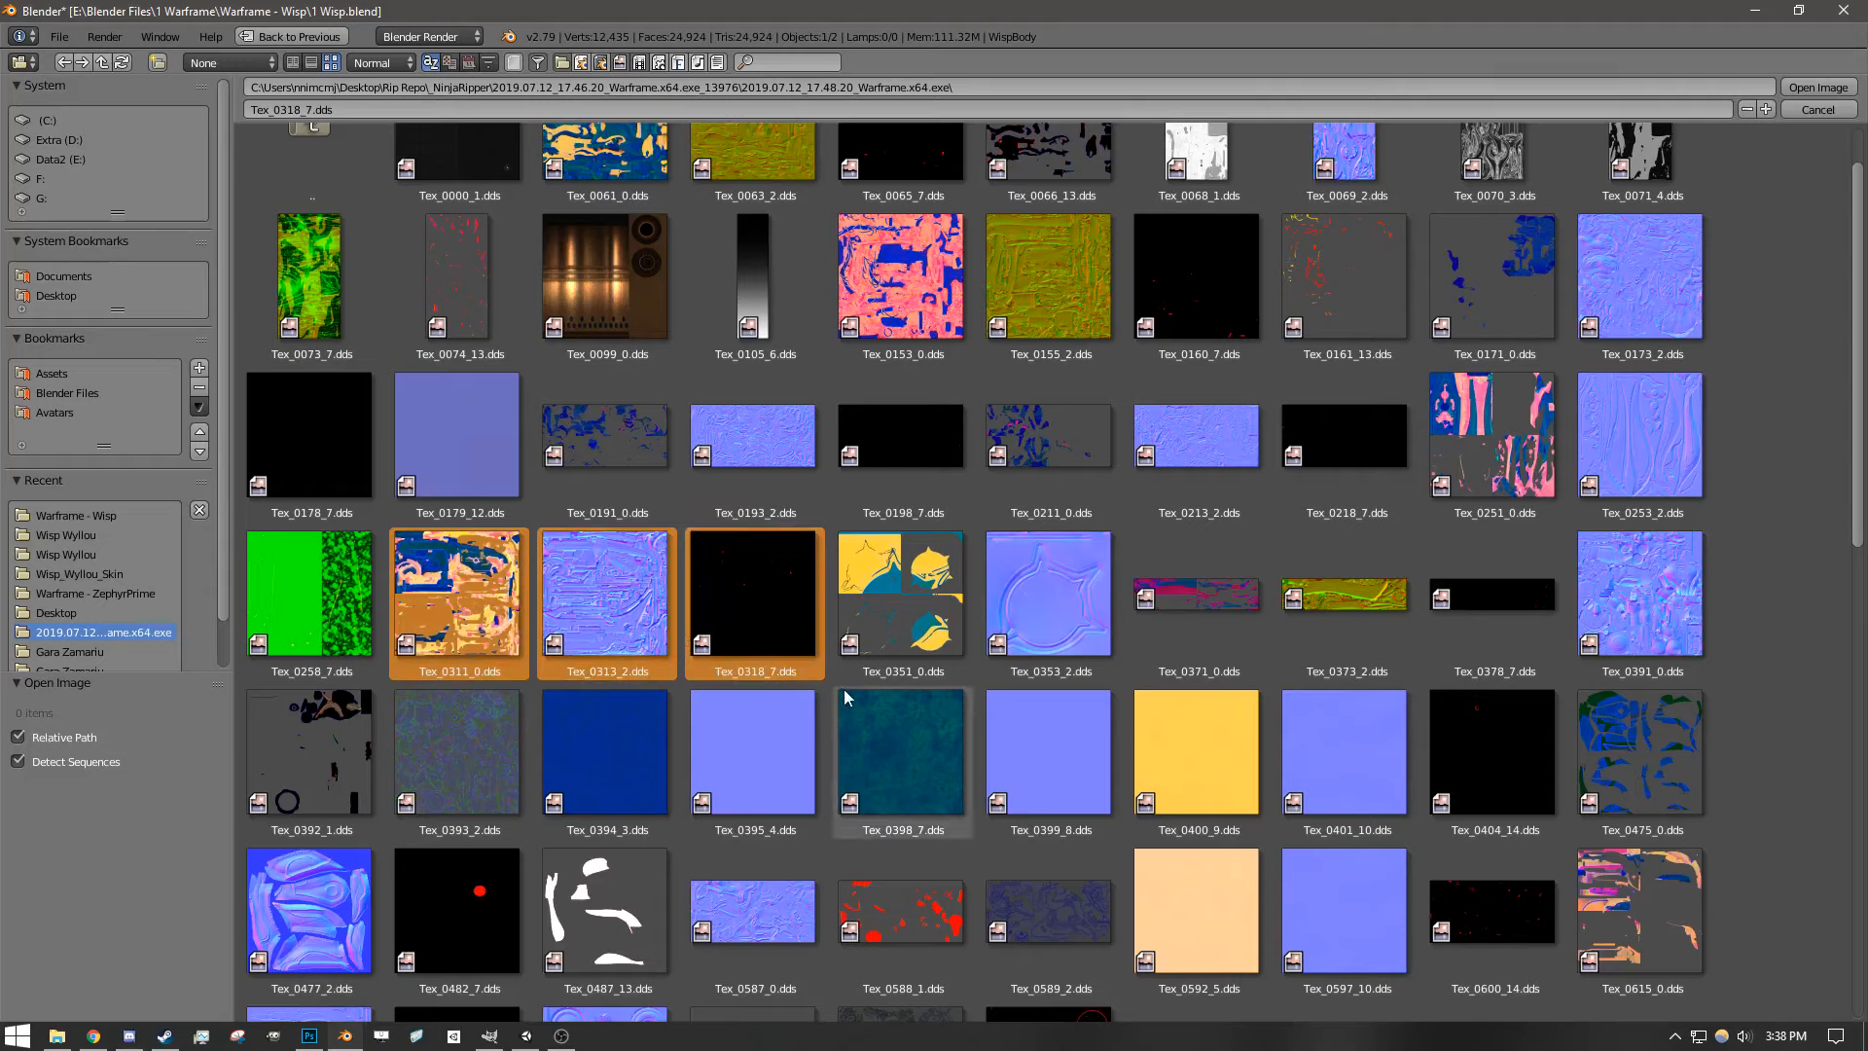
click(463, 623)
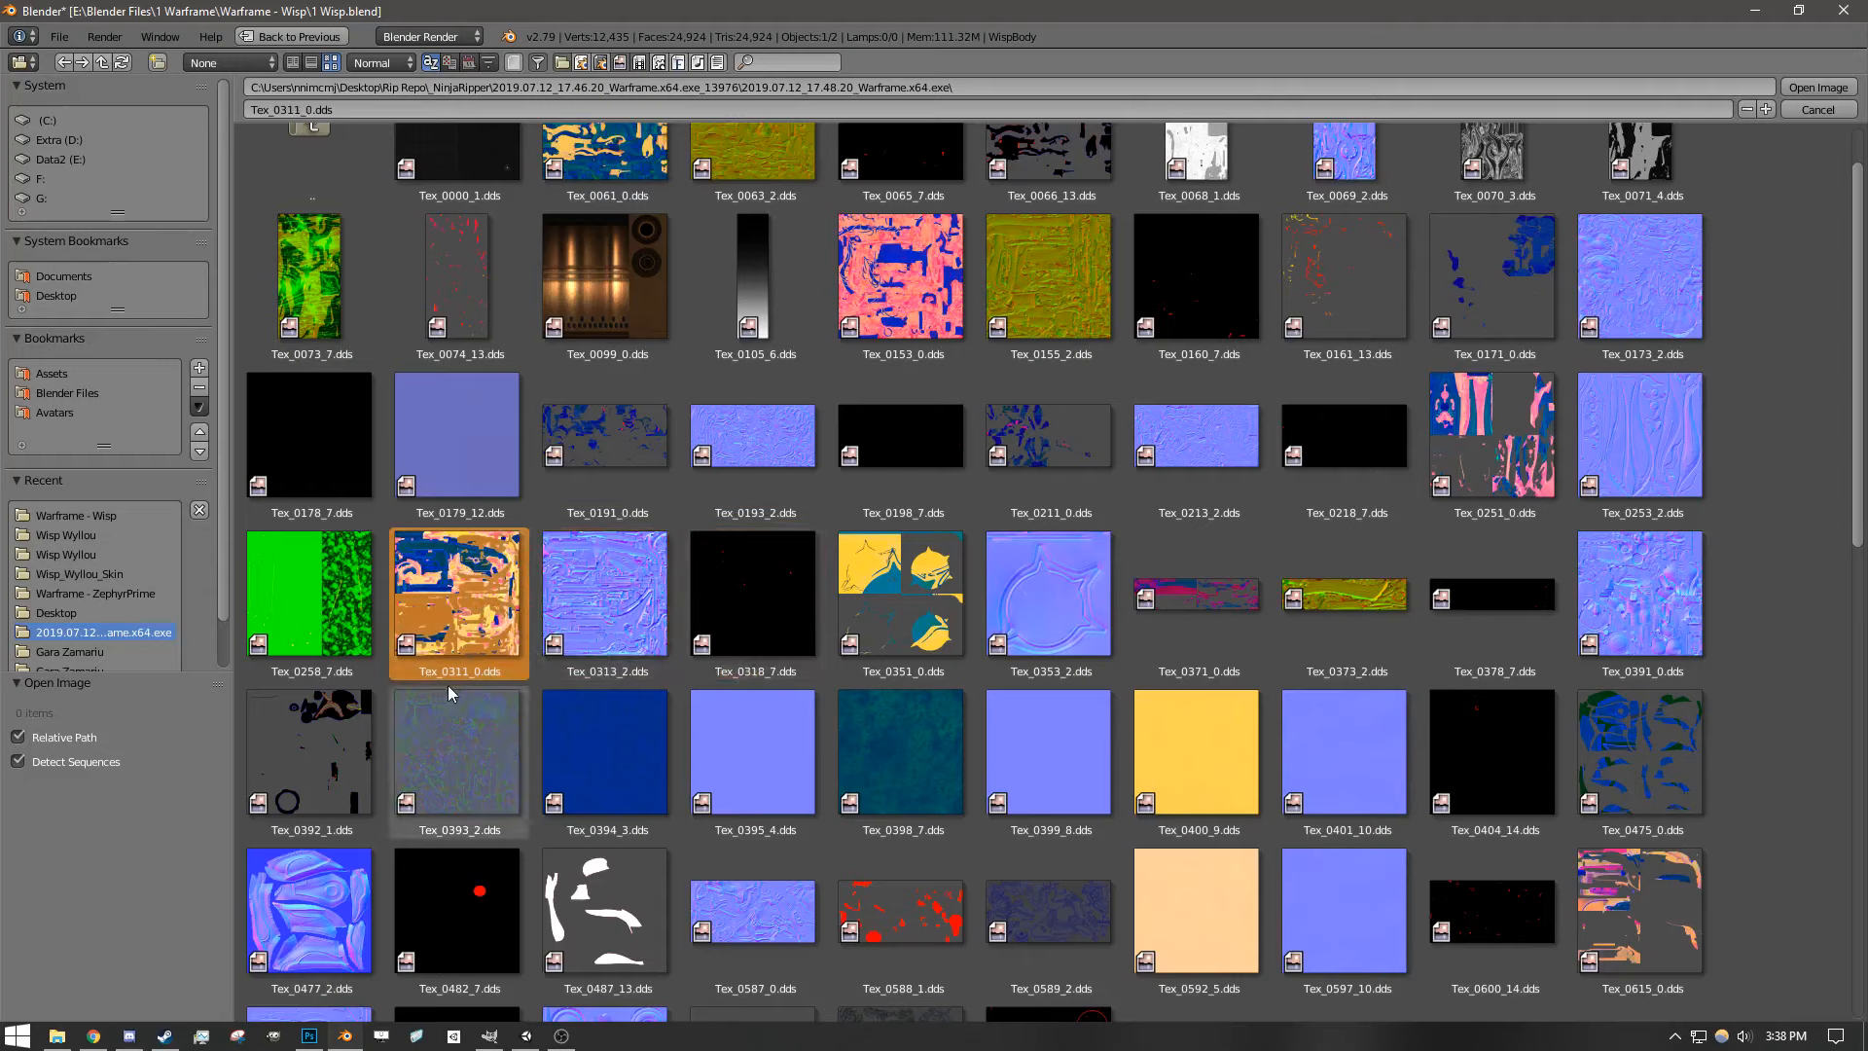
- Switch to GIMP and browse for an image to open in Desktop > Rip Repo > _NinjaRipper, down to the 2019.07.12_17.48.20_Warframe.x64.exe folder
click(489, 1035)
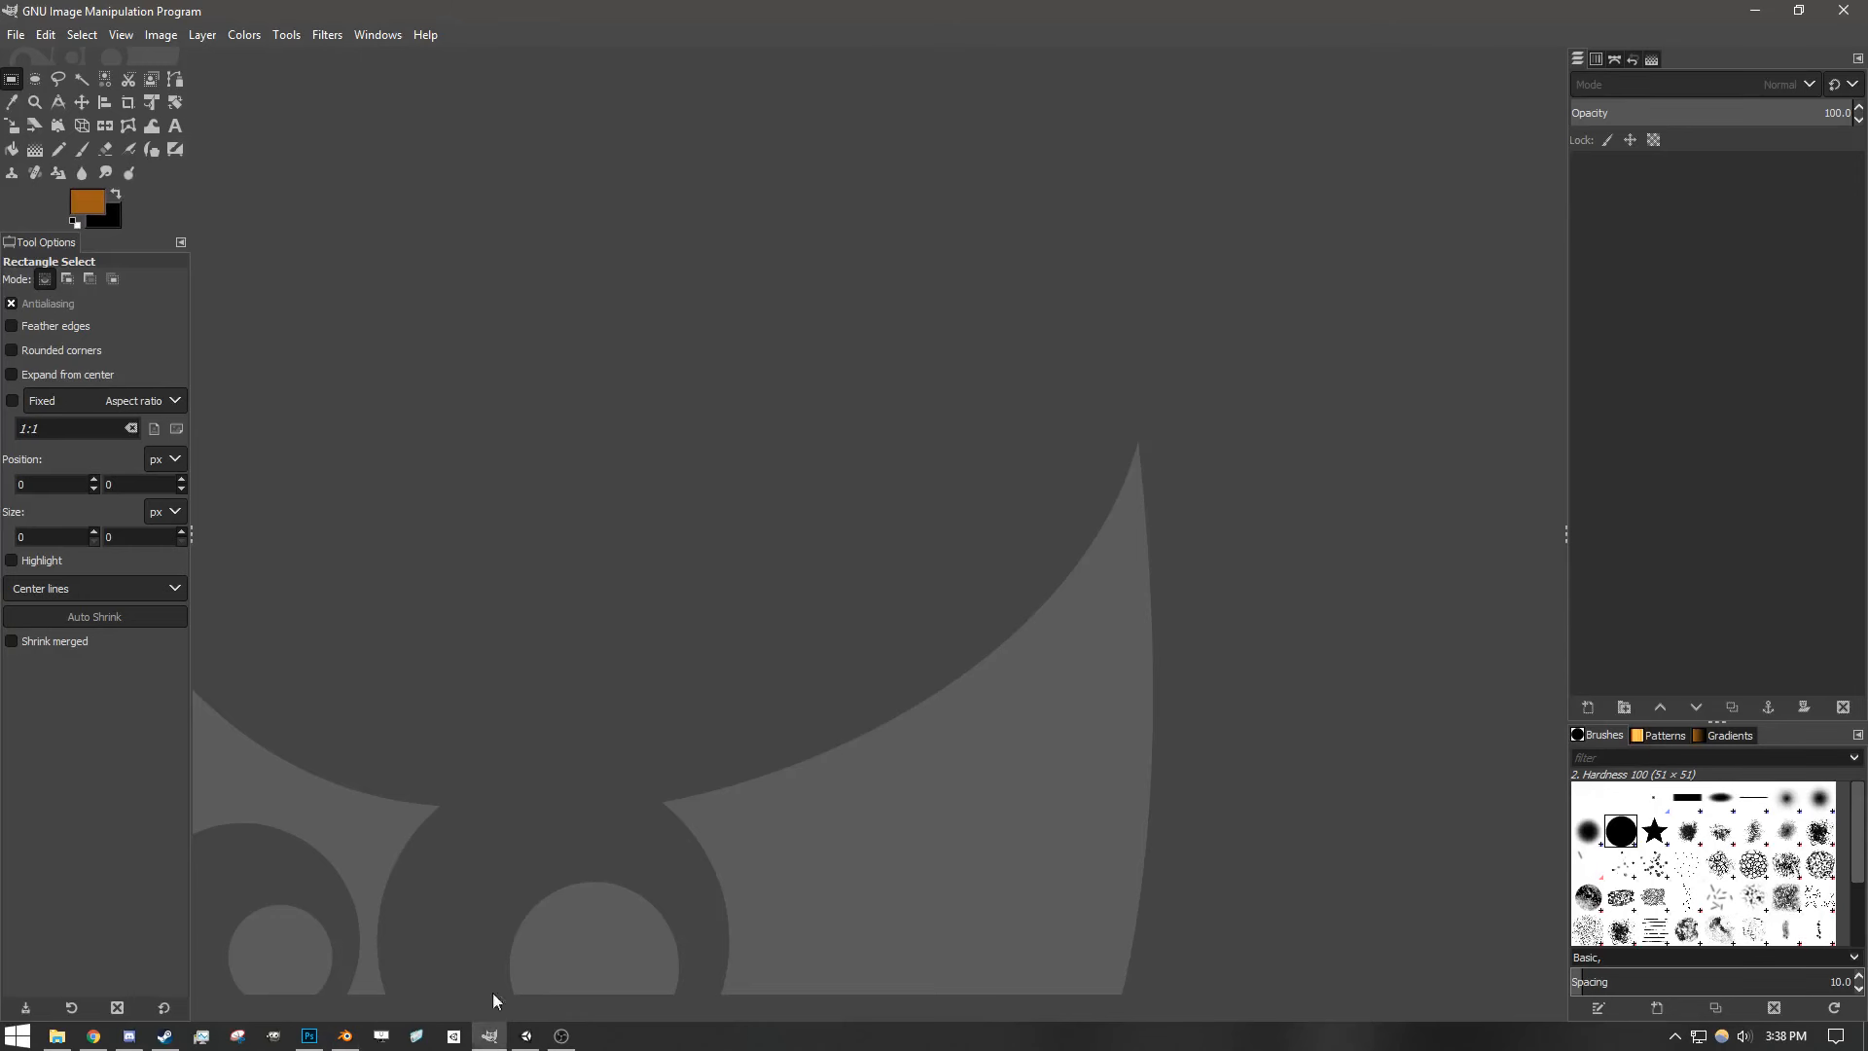
click(15, 35)
click(39, 98)
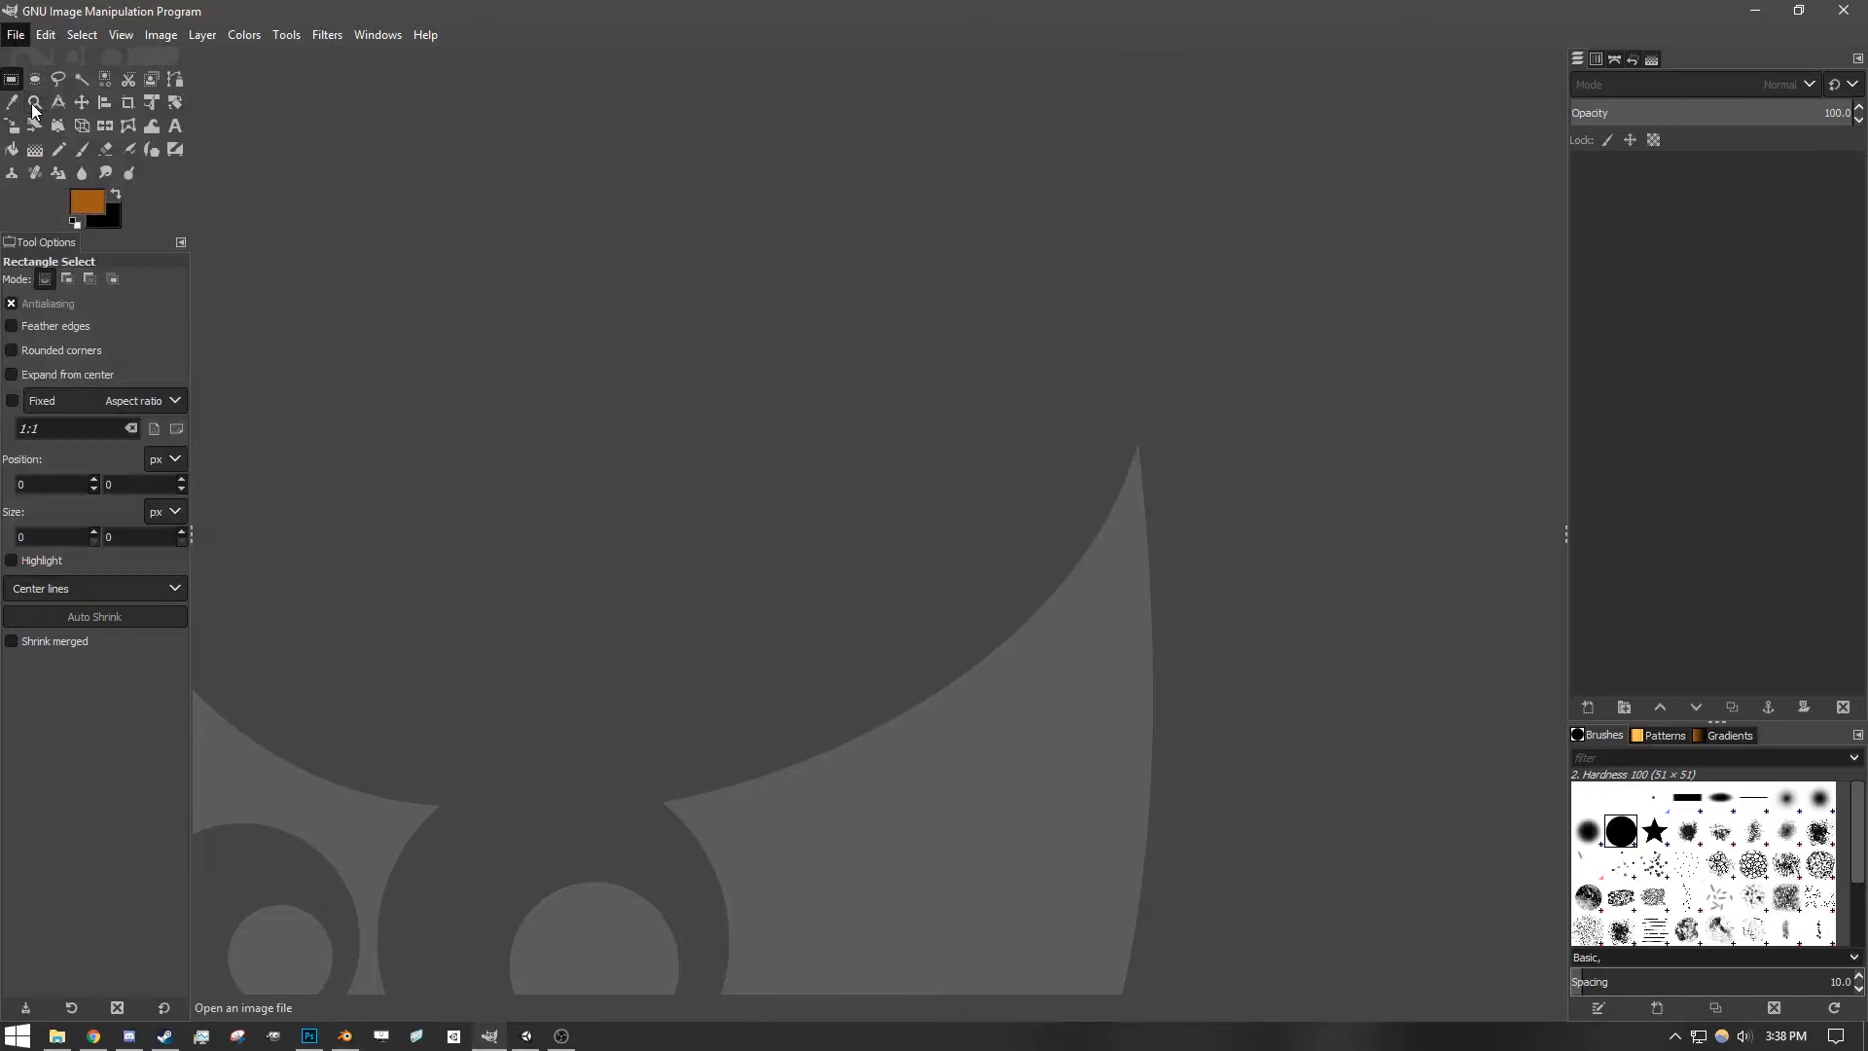
click(452, 342)
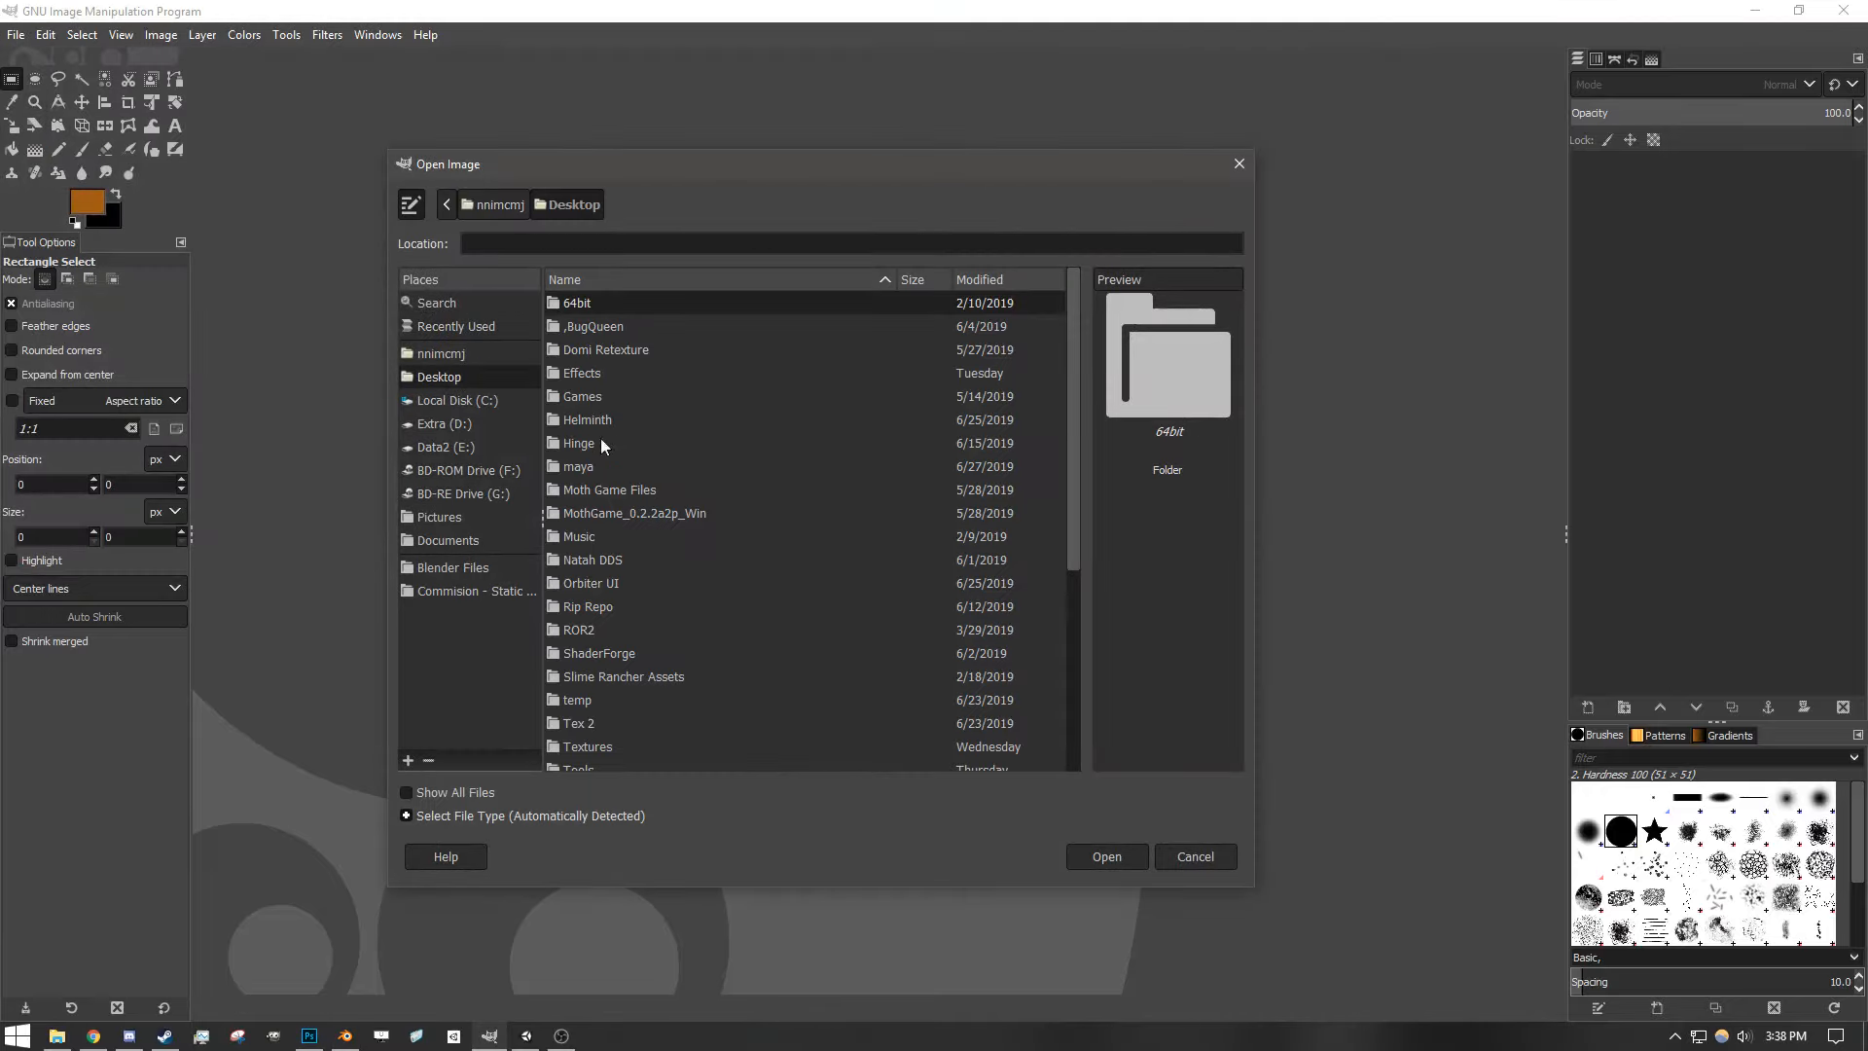
double_click(586, 601)
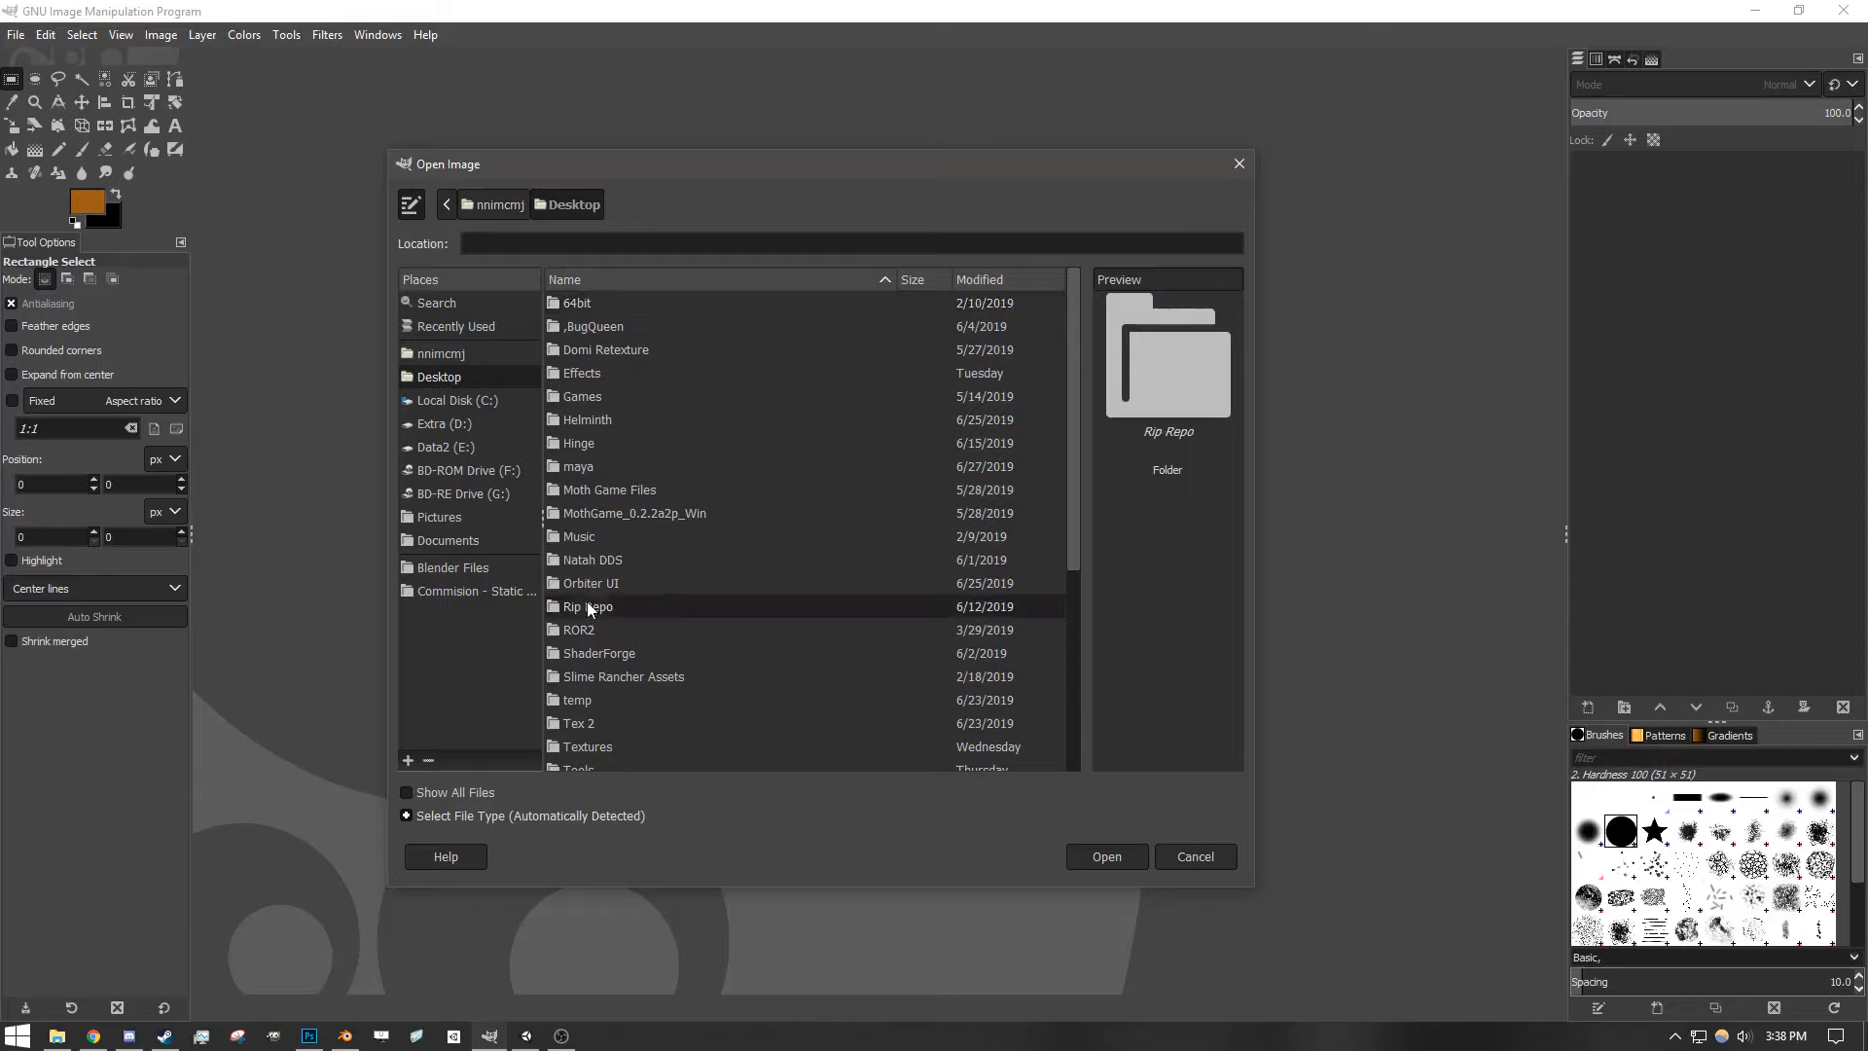
double_click(614, 306)
double_click(623, 403)
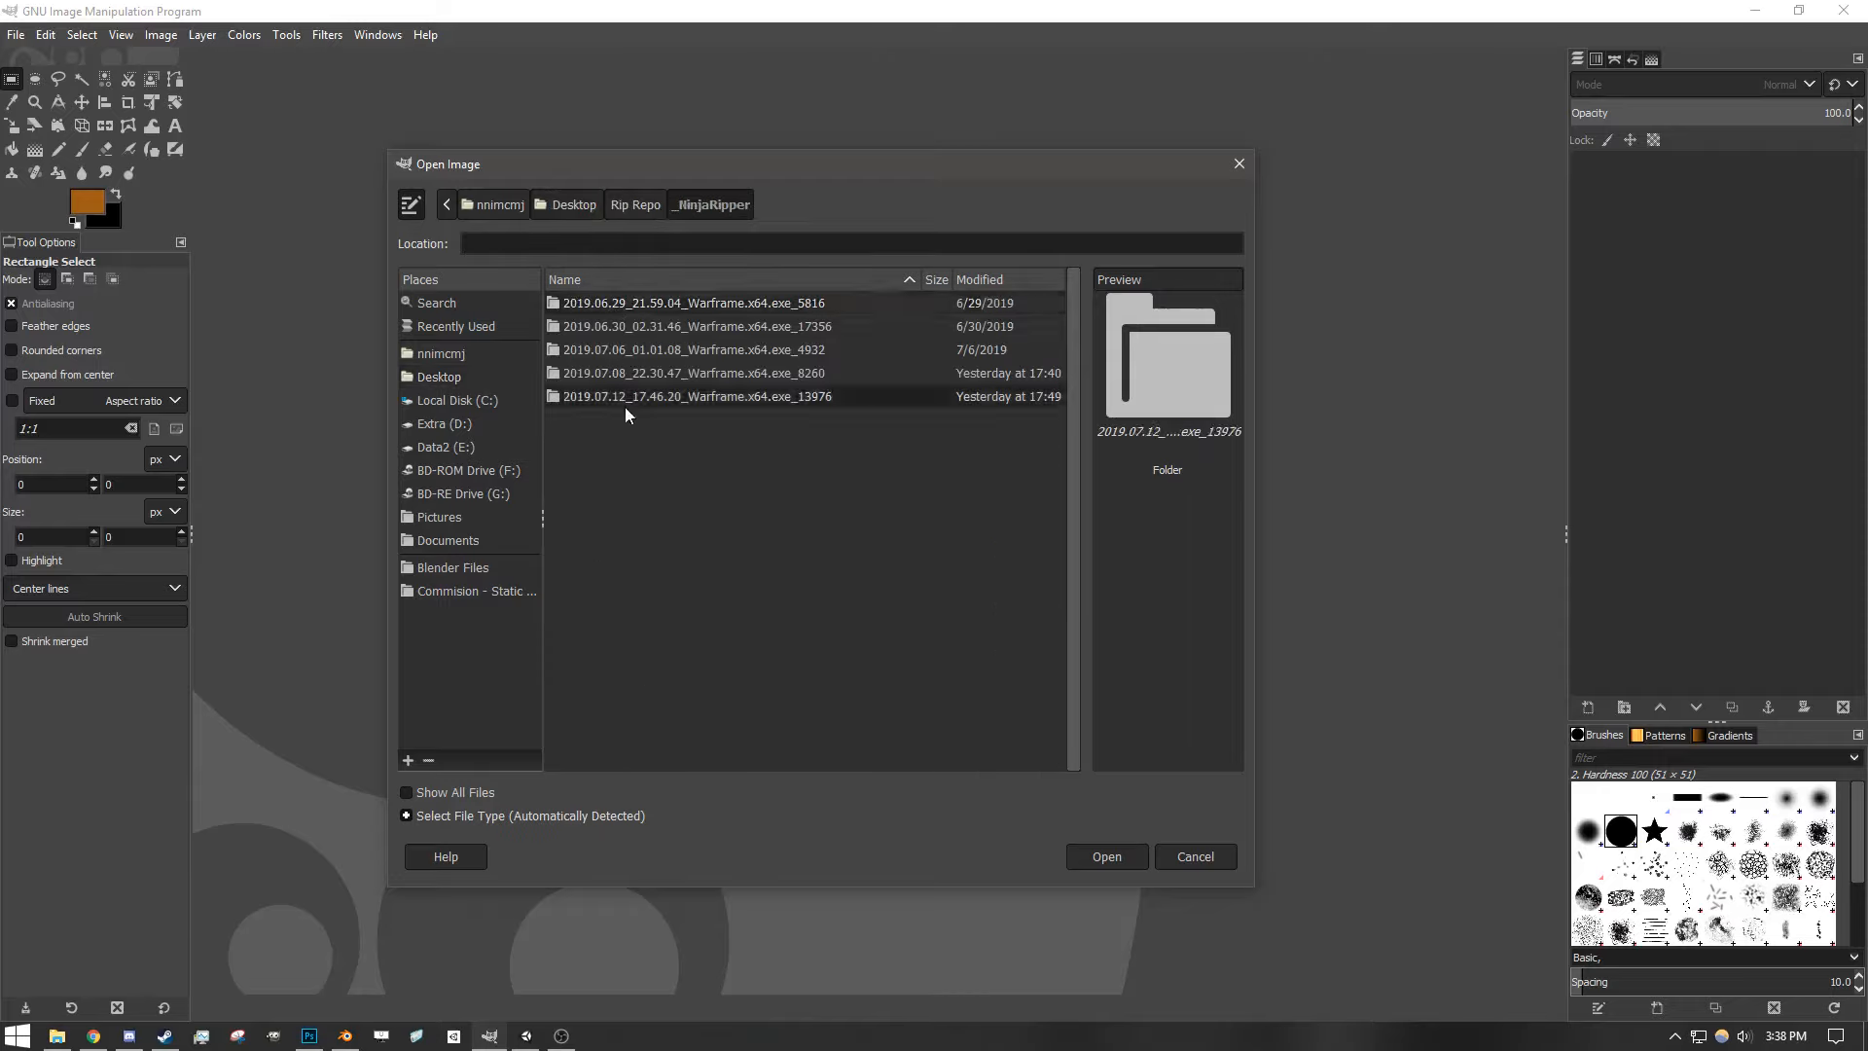
double_click(615, 305)
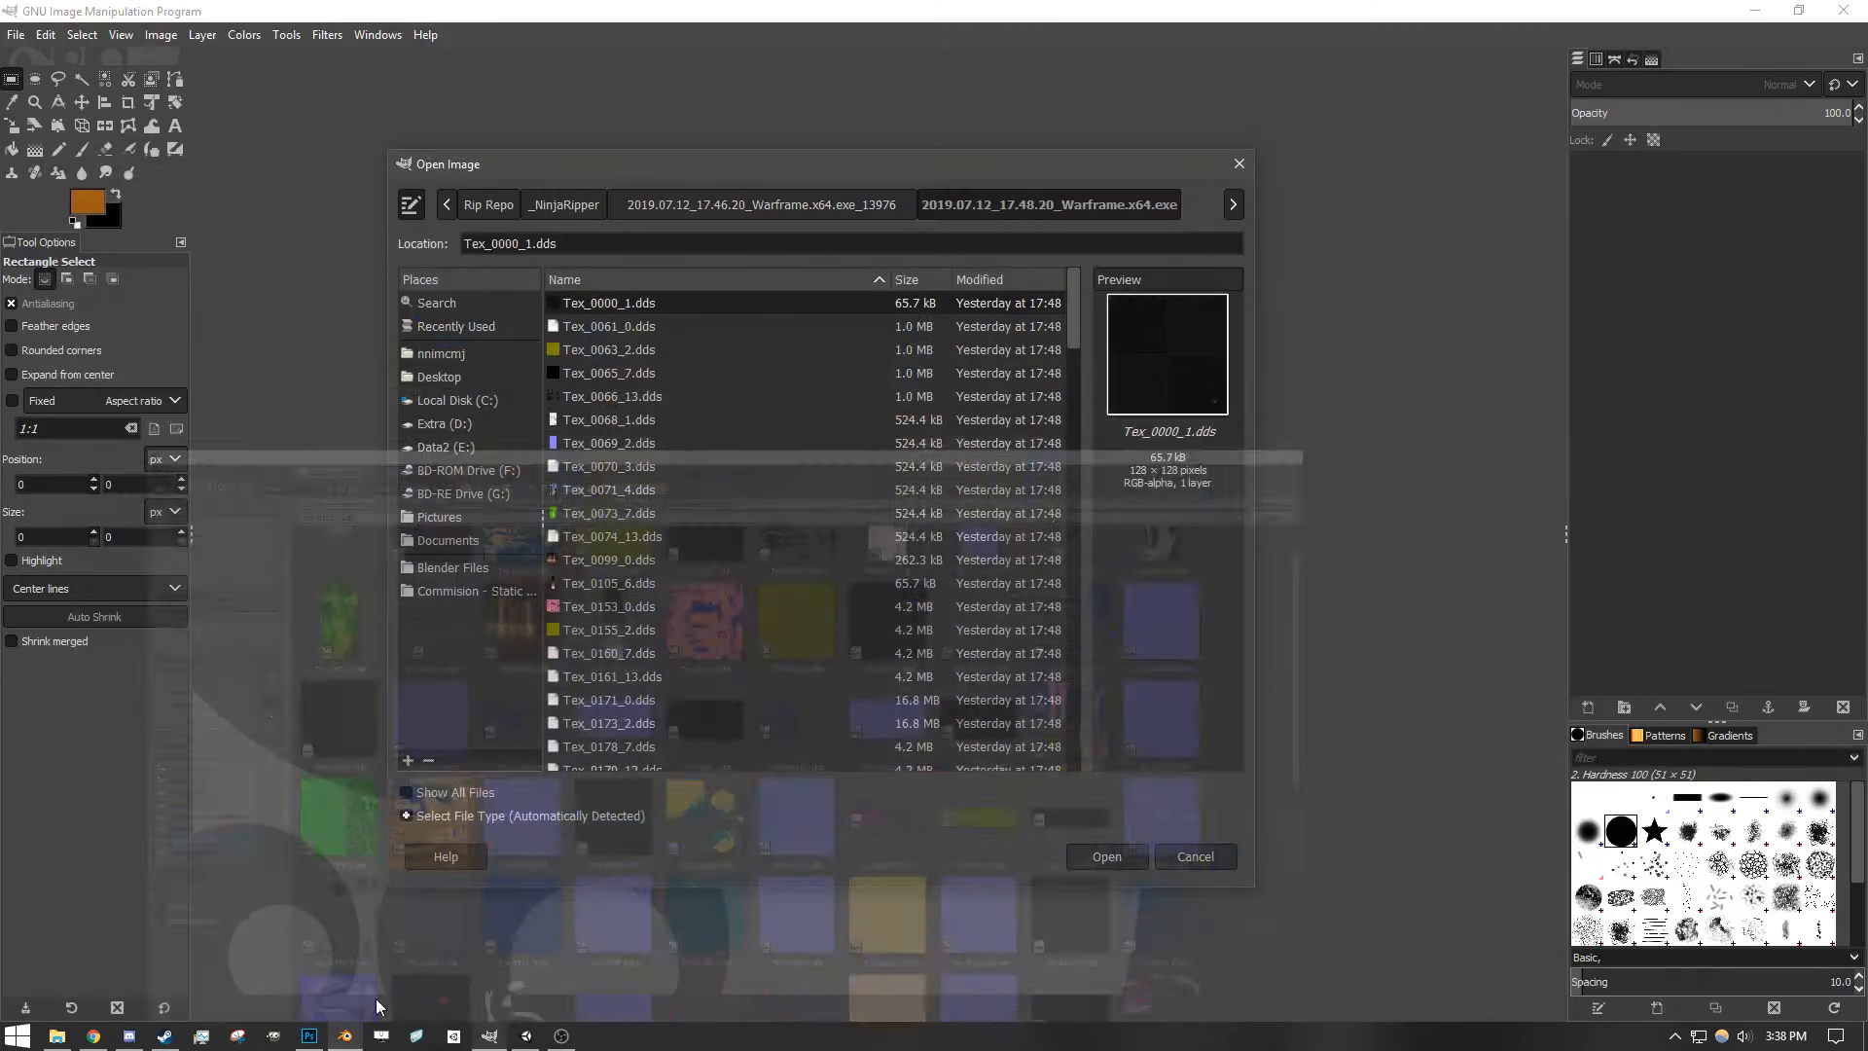
- Open the texture Tex_0311_0.dds from the ripped textures folder and accept the DDS import options
scroll(760, 526, down, 3)
scroll(761, 526, down, 3)
click(621, 461)
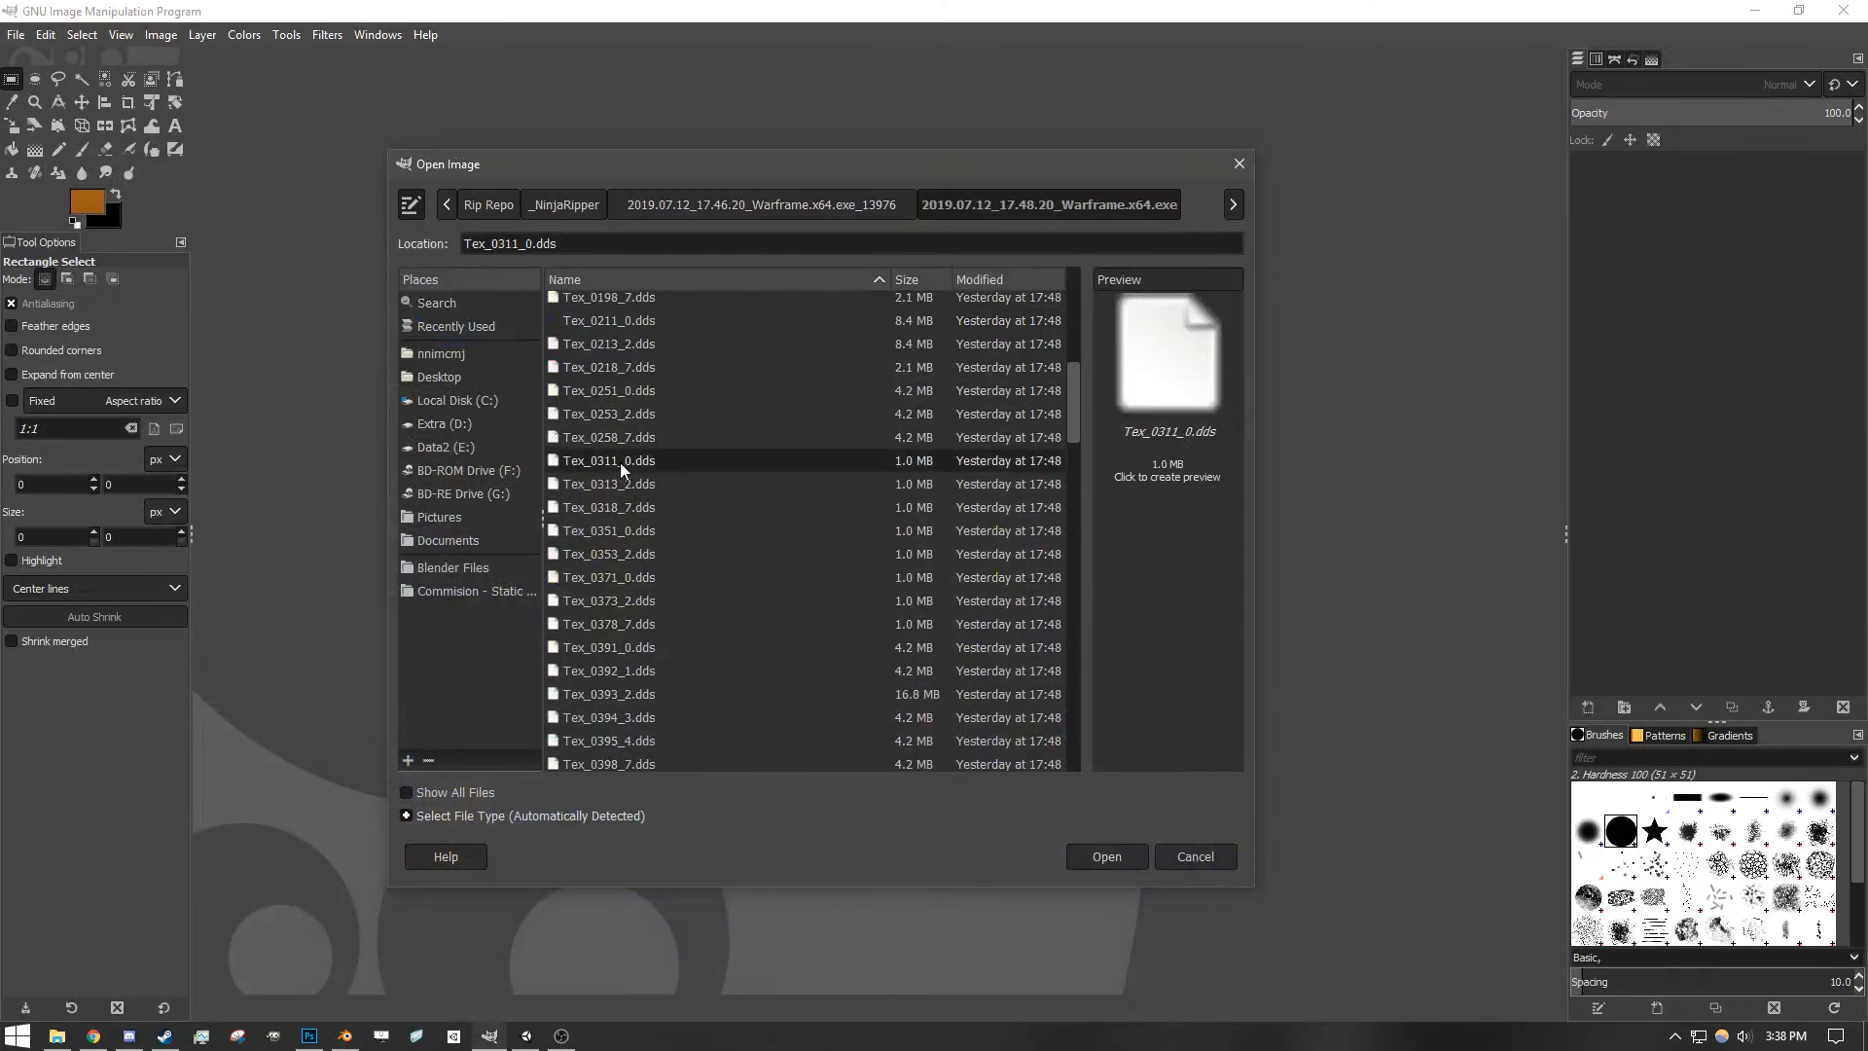
click(1106, 858)
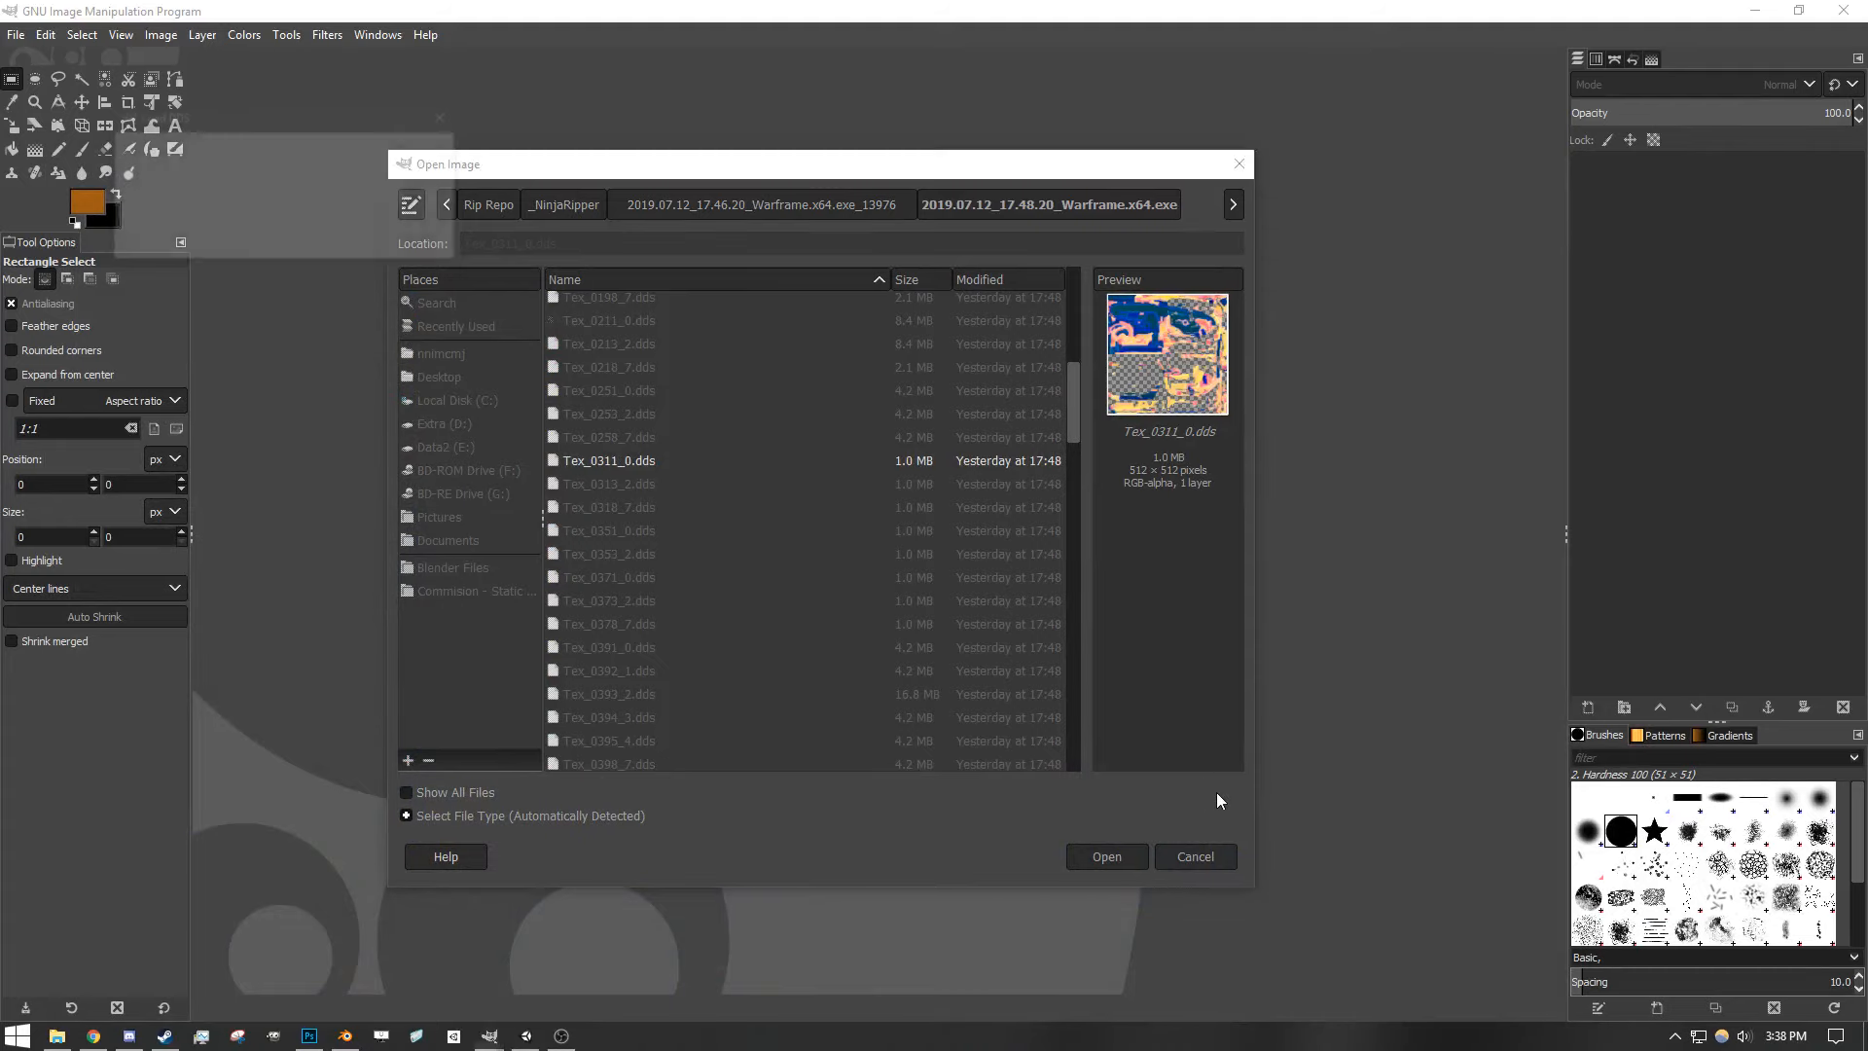
click(395, 242)
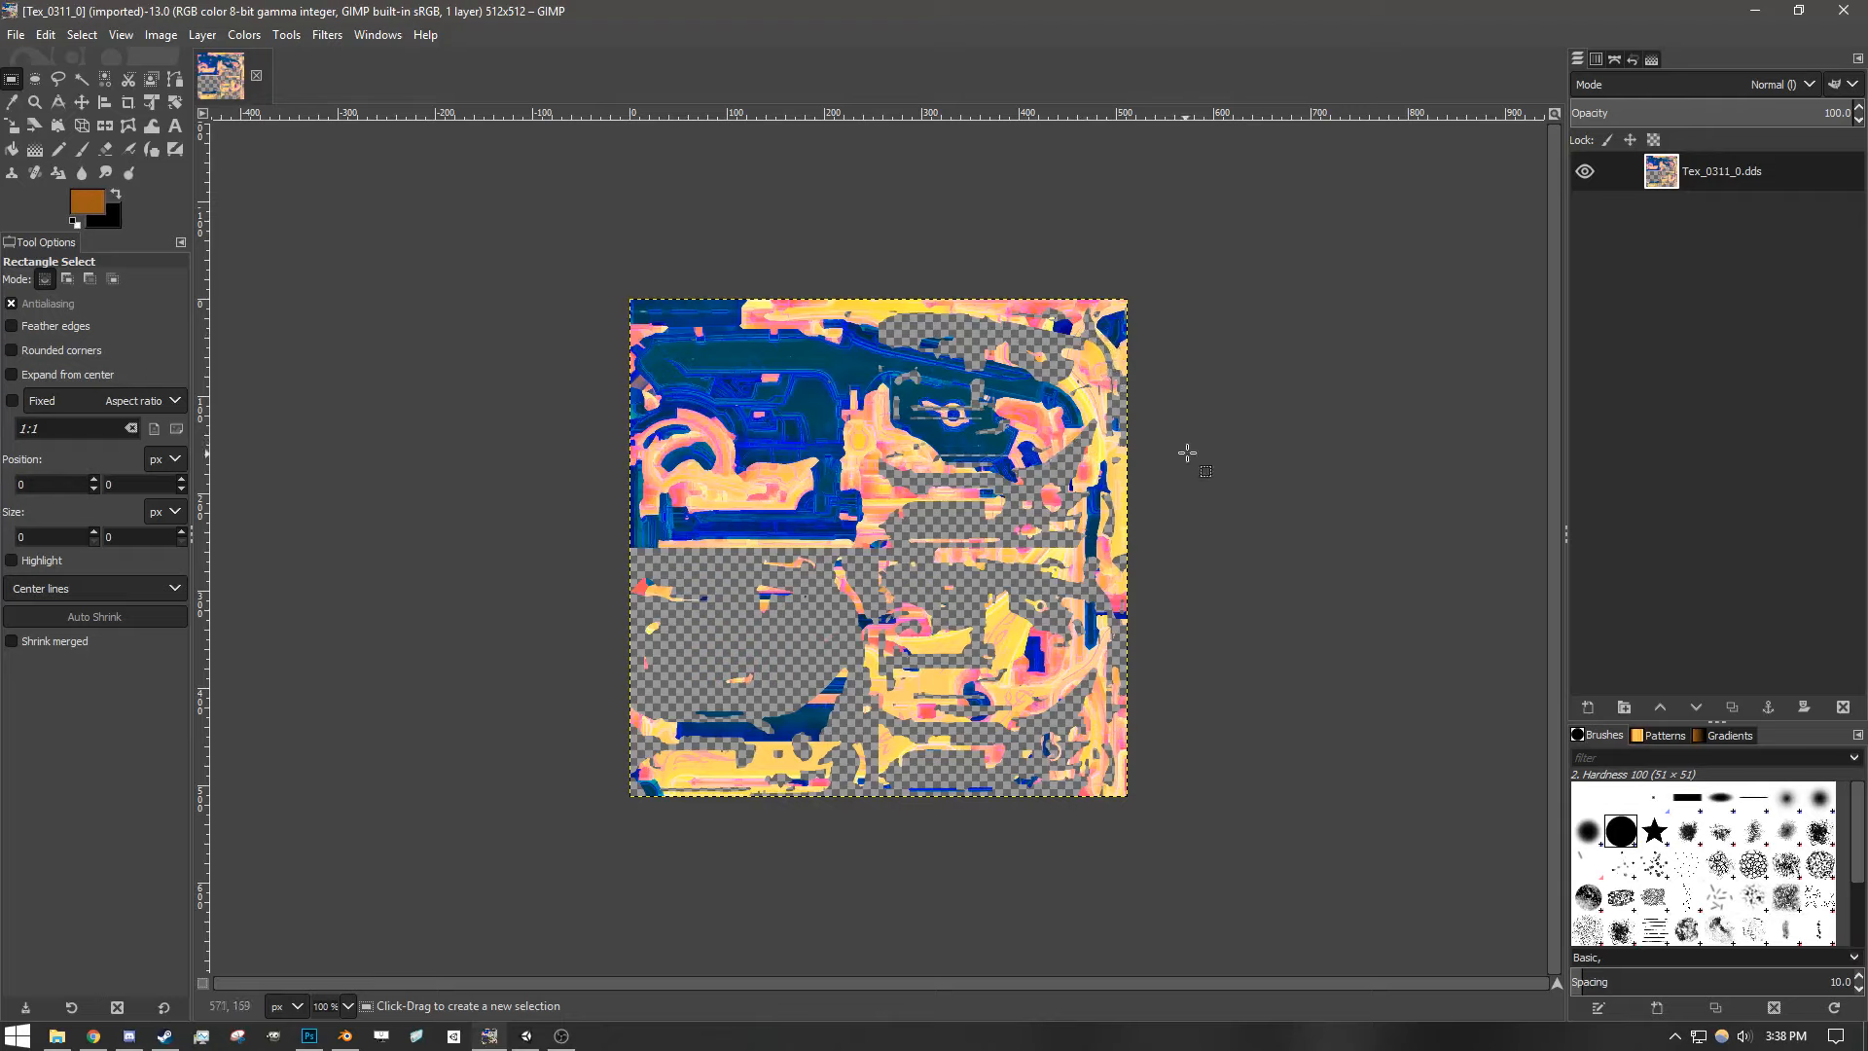
- Isolate the texture's alpha channel by hiding its blue, green and red channels
click(1243, 446)
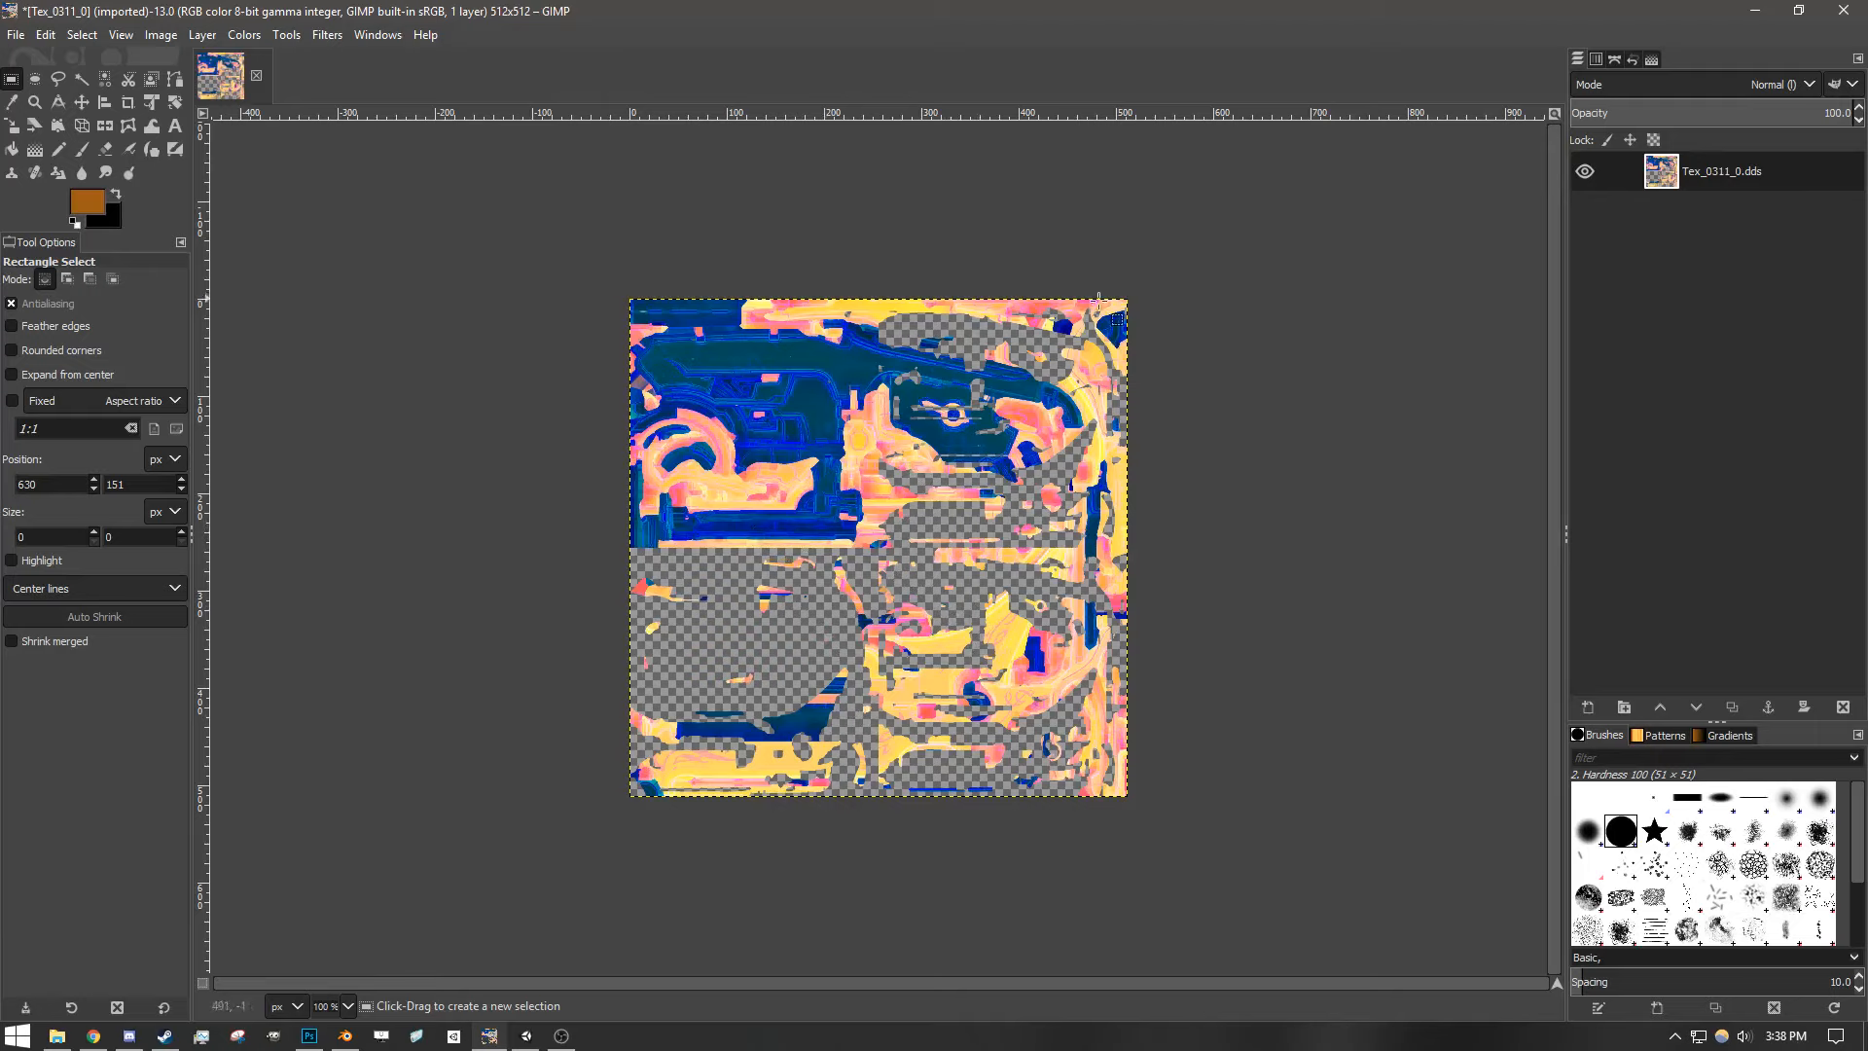
click(1596, 58)
click(1634, 207)
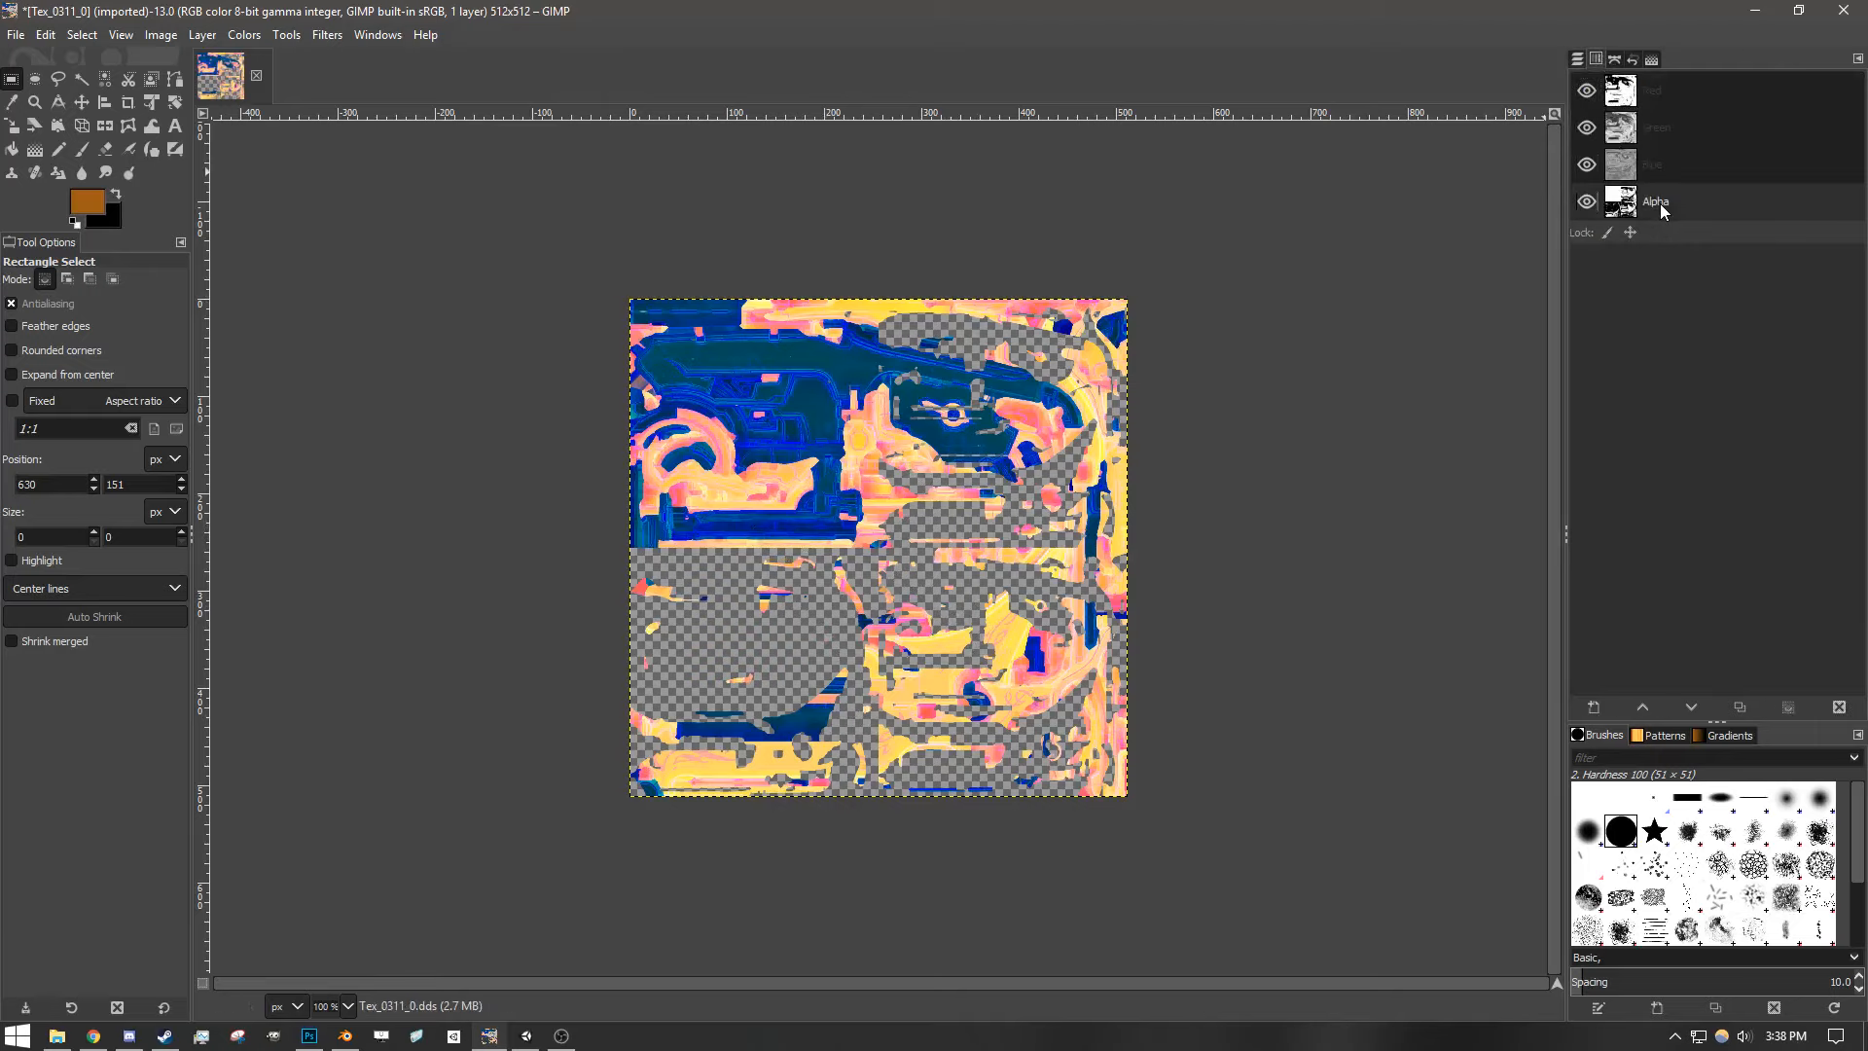
click(1586, 164)
click(1586, 127)
click(1587, 90)
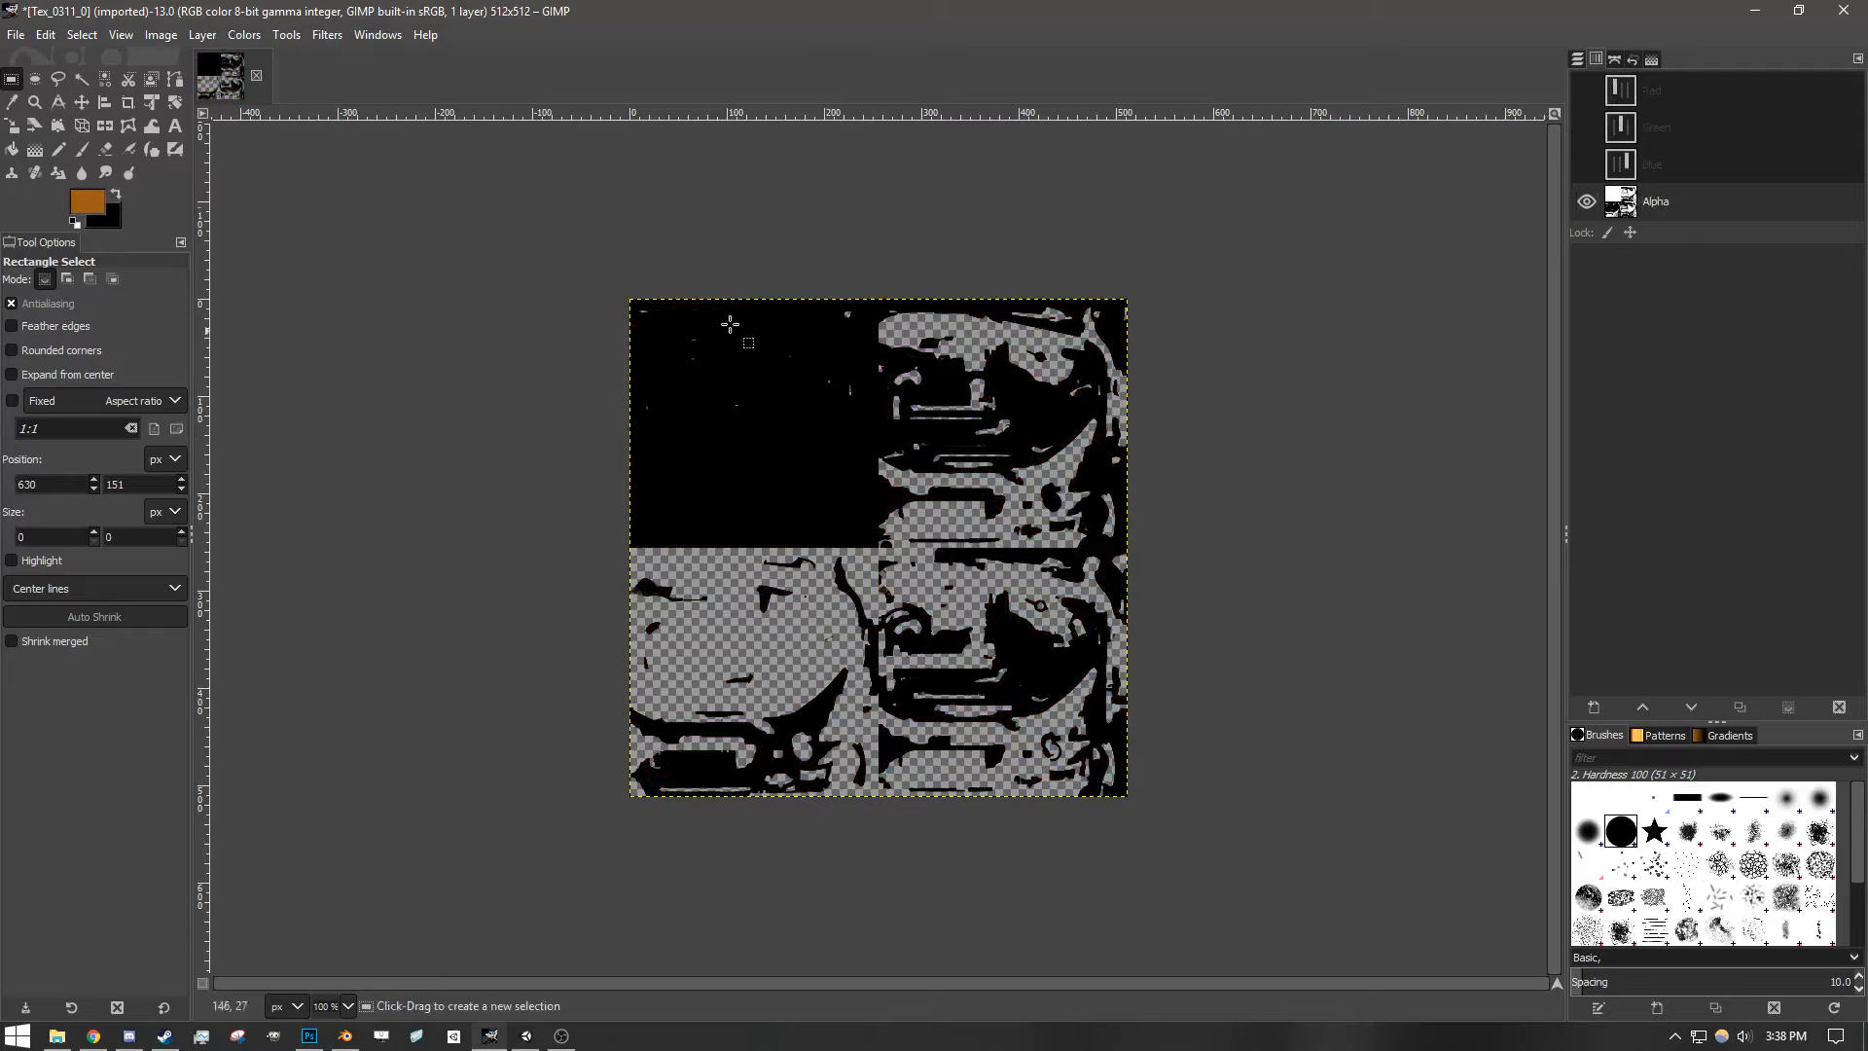
- Outline each of the four quadrants of the alpha channel with rectangular selections, and clear the selection
drag(616, 296, 881, 547)
click(1223, 324)
drag(633, 298, 889, 550)
click(1153, 294)
drag(1133, 296, 878, 548)
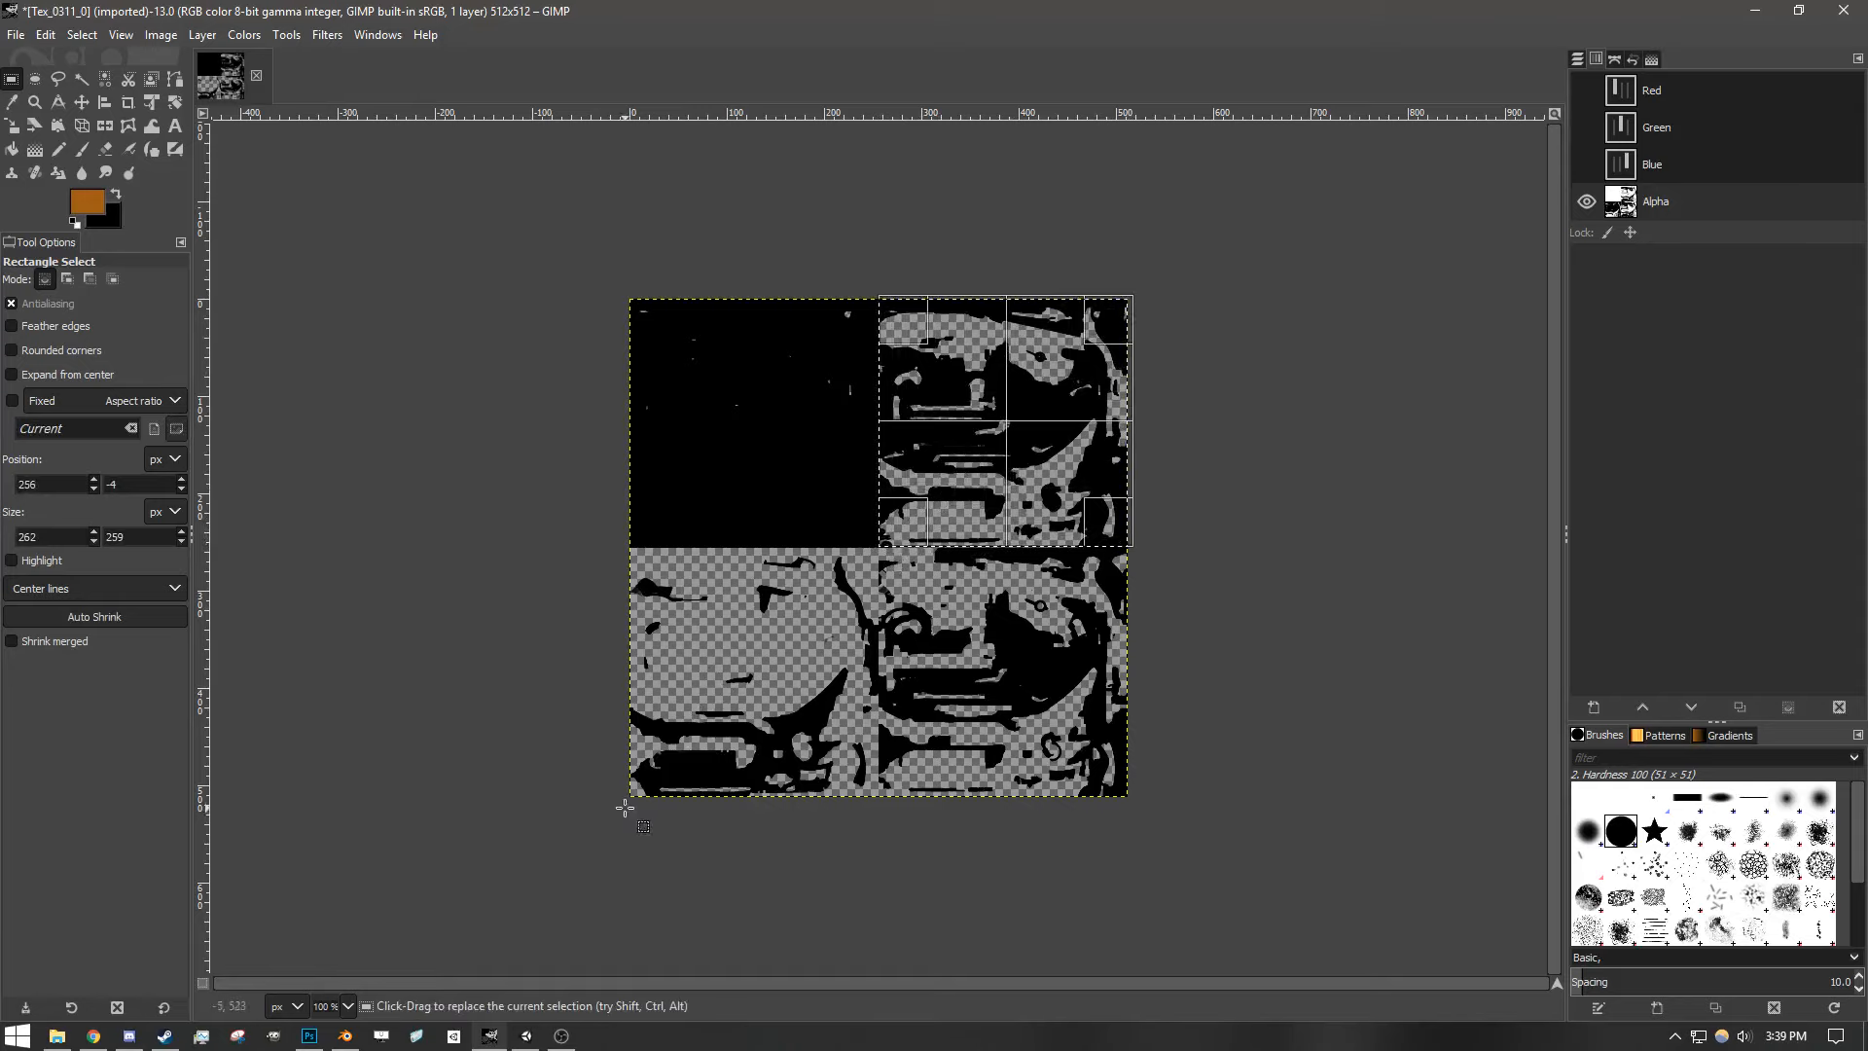
drag(625, 807, 880, 547)
drag(1144, 815, 879, 546)
click(1342, 508)
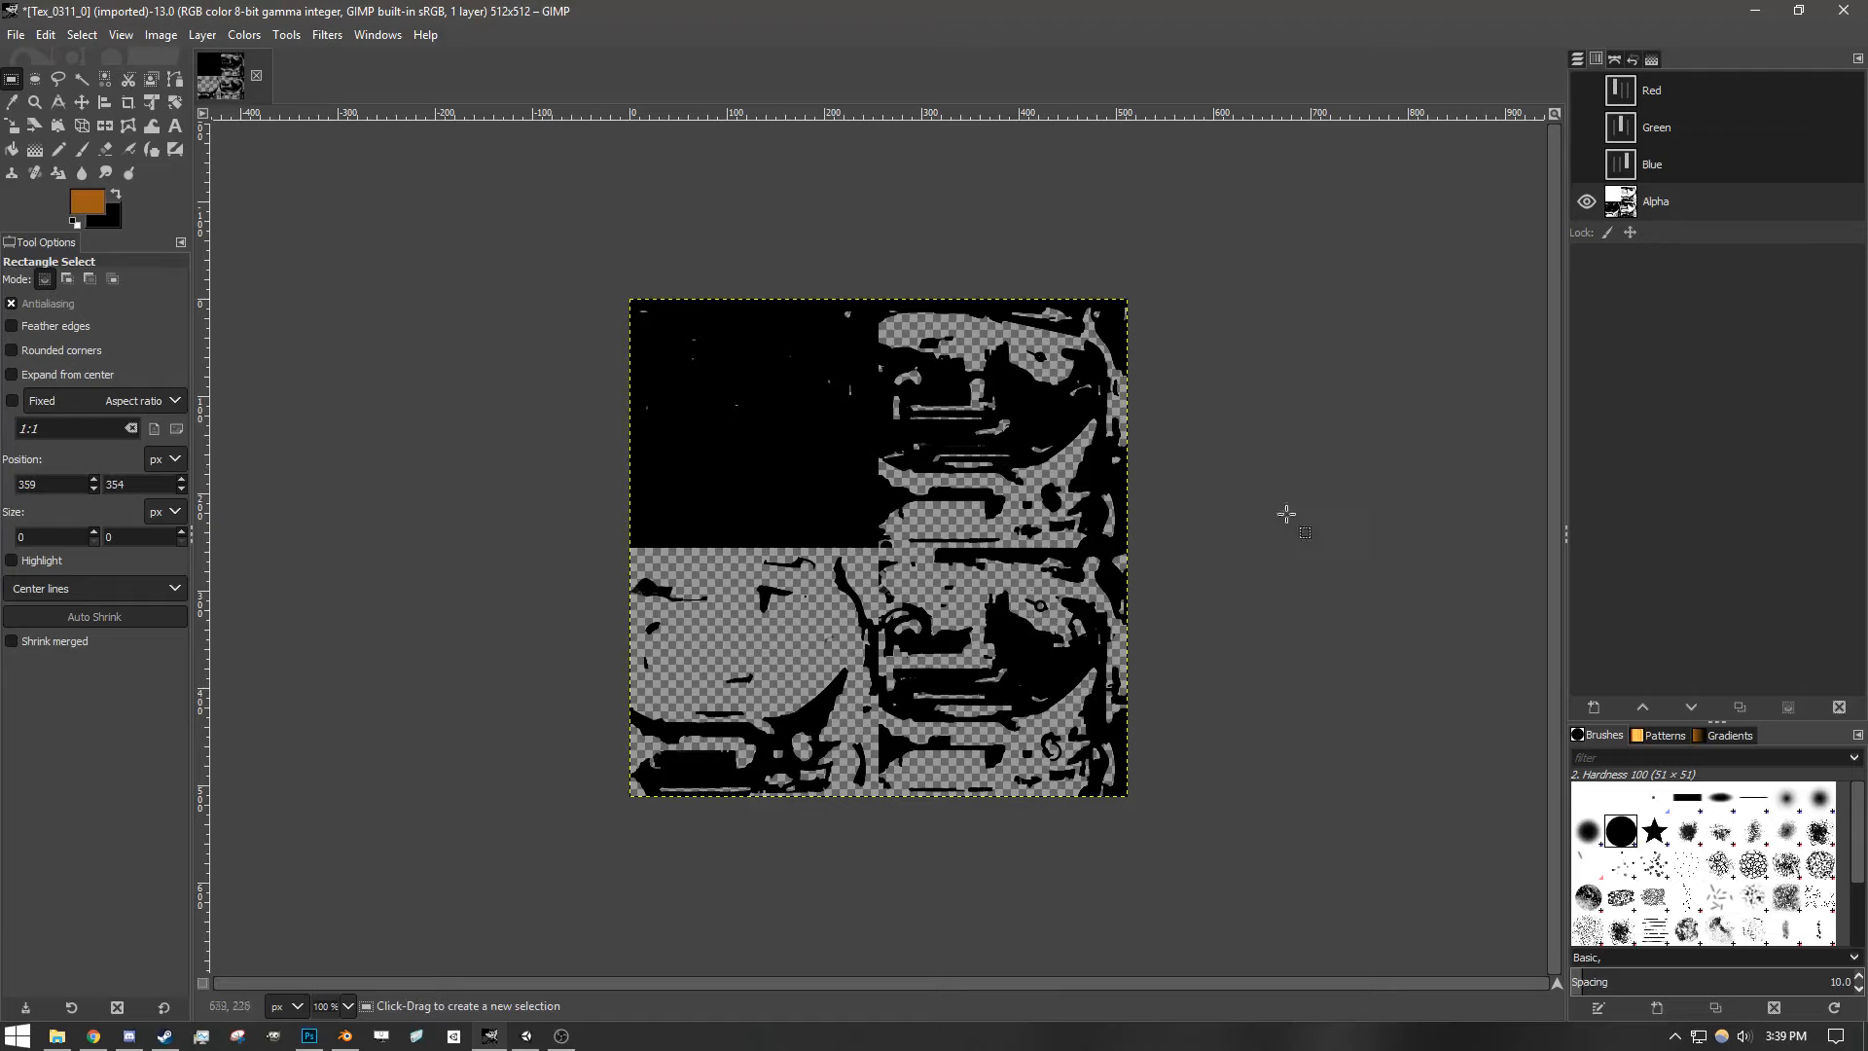
- Show the blue, green and red channels again and return to the layer list
click(1585, 164)
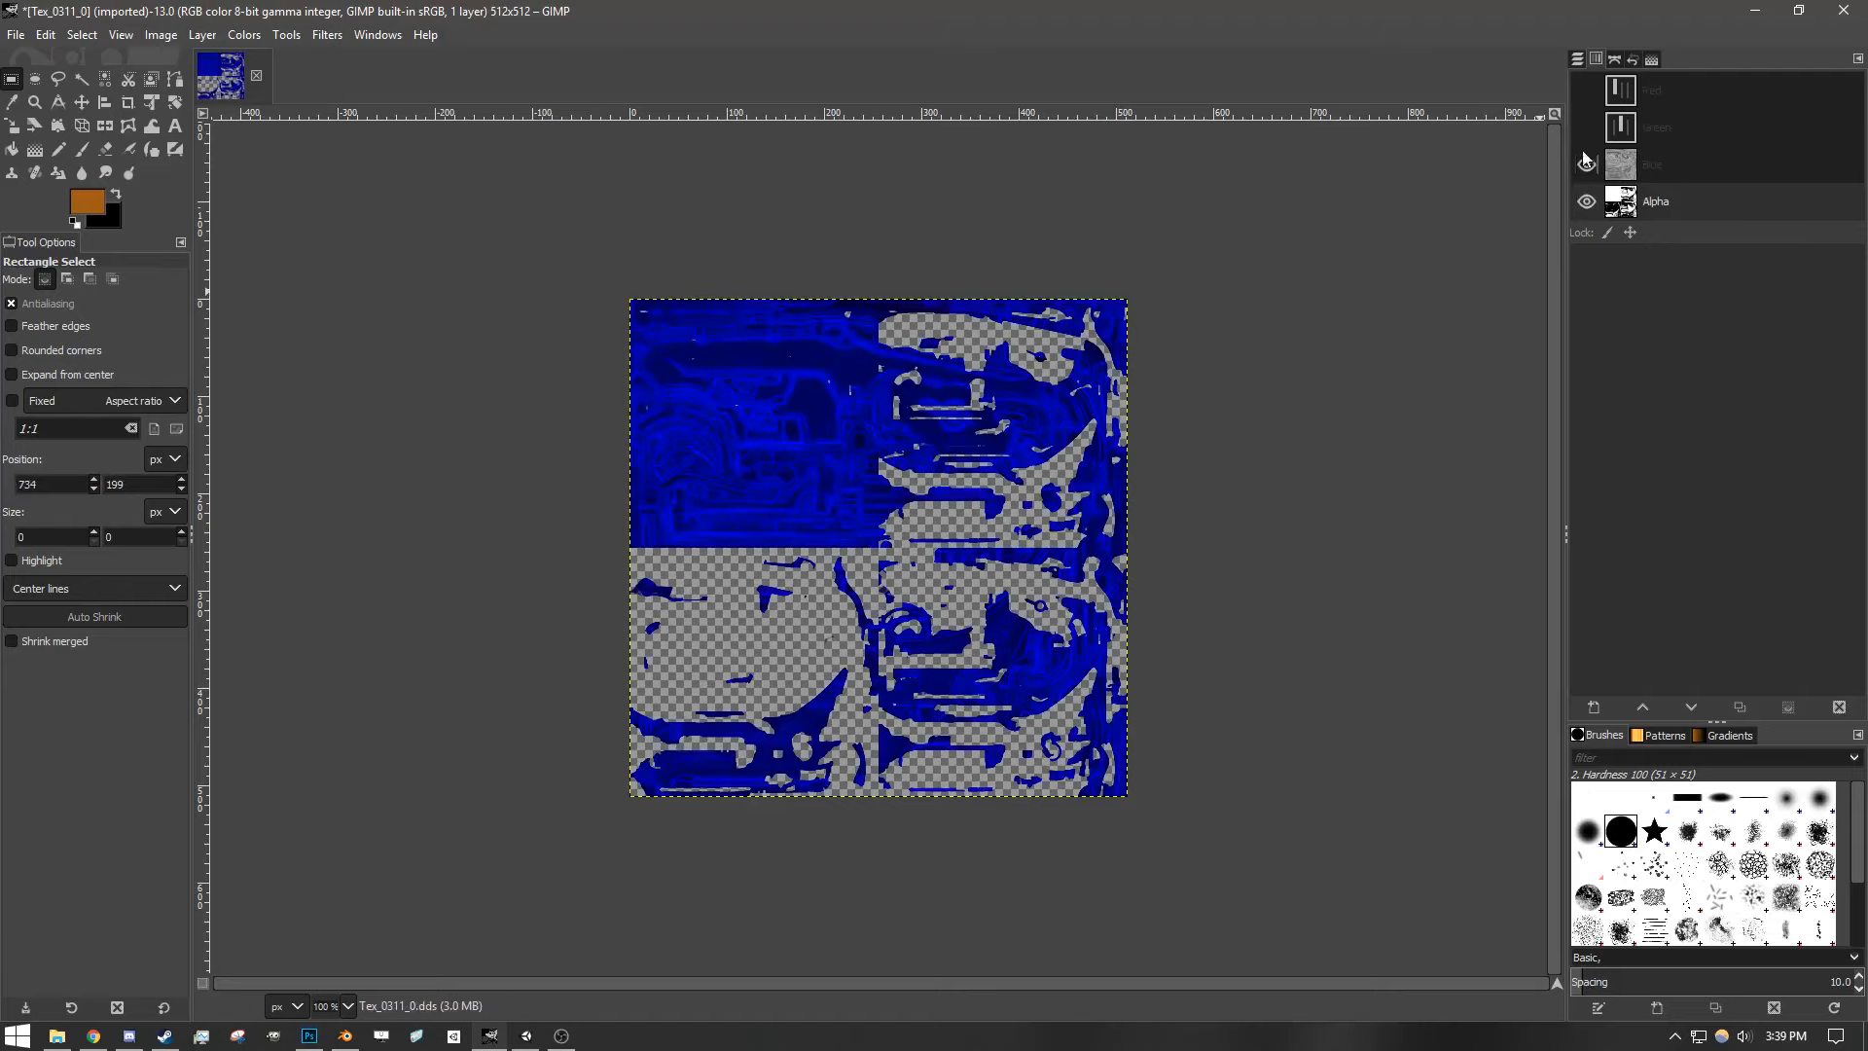
click(1586, 126)
click(1585, 89)
click(1576, 59)
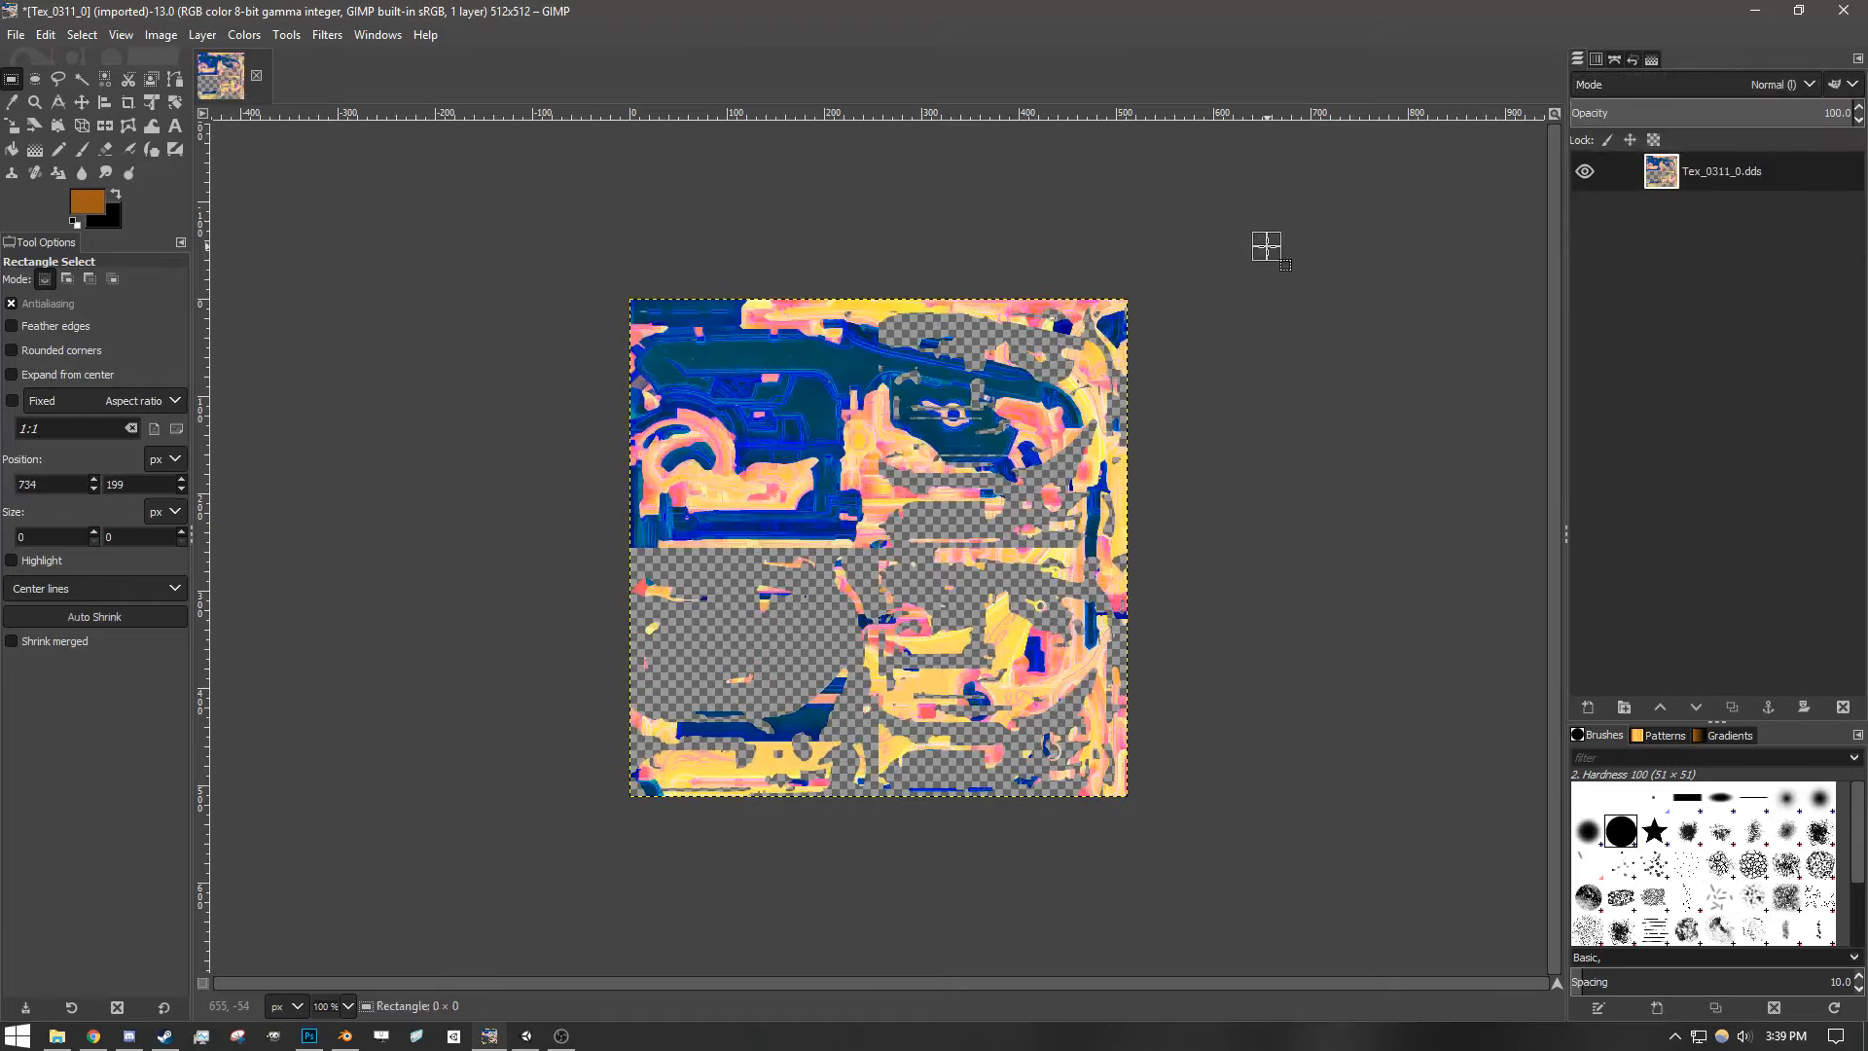
- Start the Decompose command on the imported Tex_0311_0 texture and bring its options dialog to the front
click(246, 36)
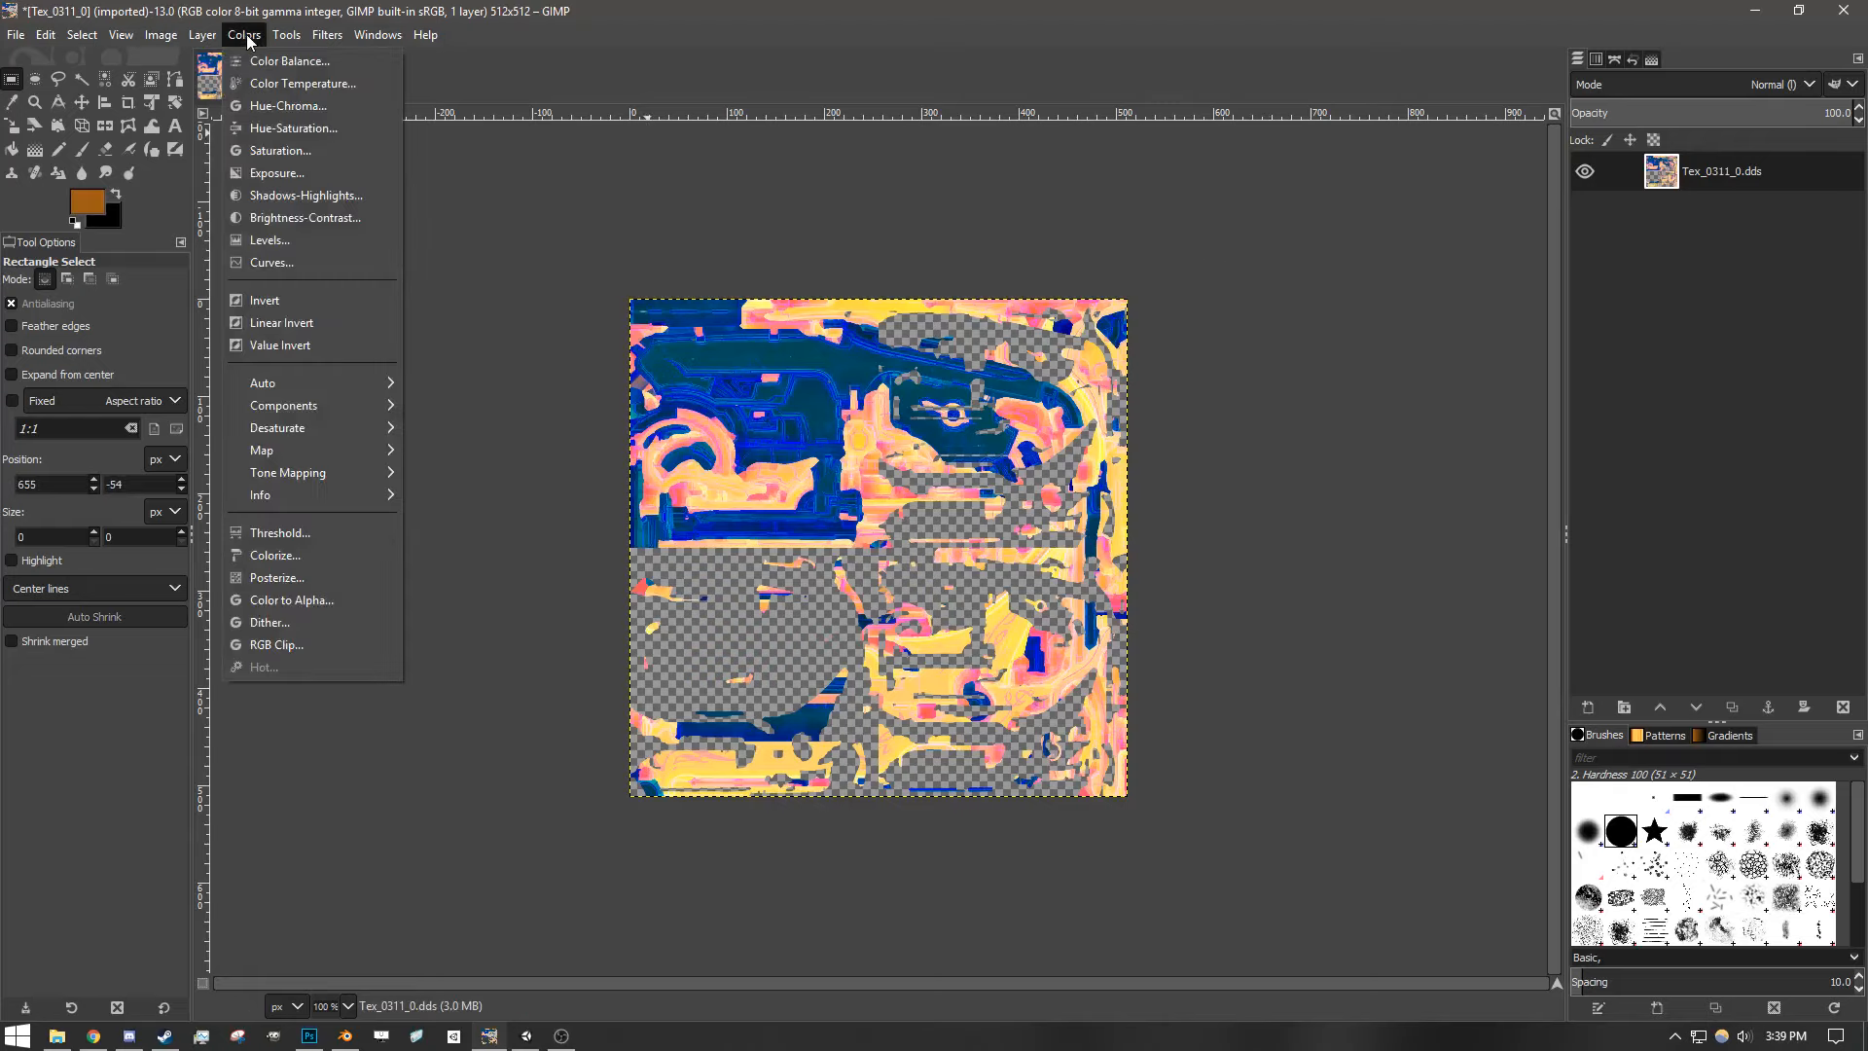
mouse_move(298, 411)
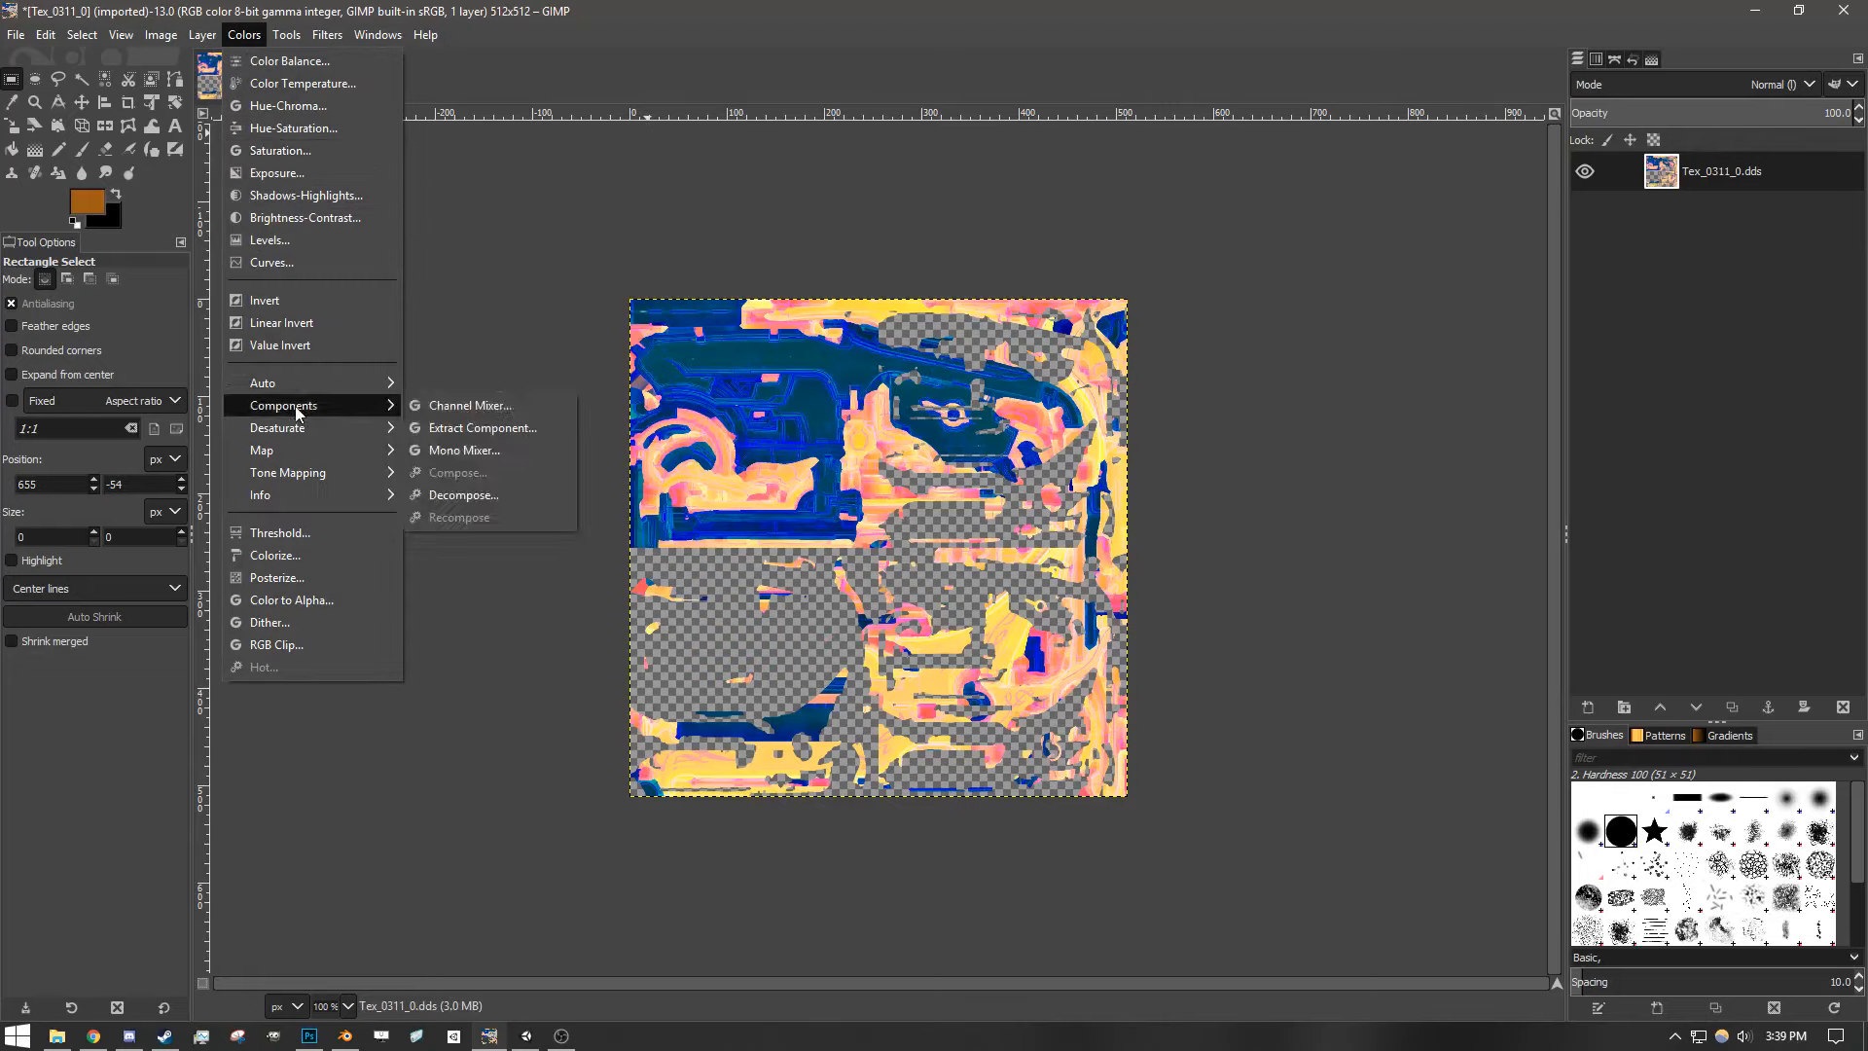
click(457, 494)
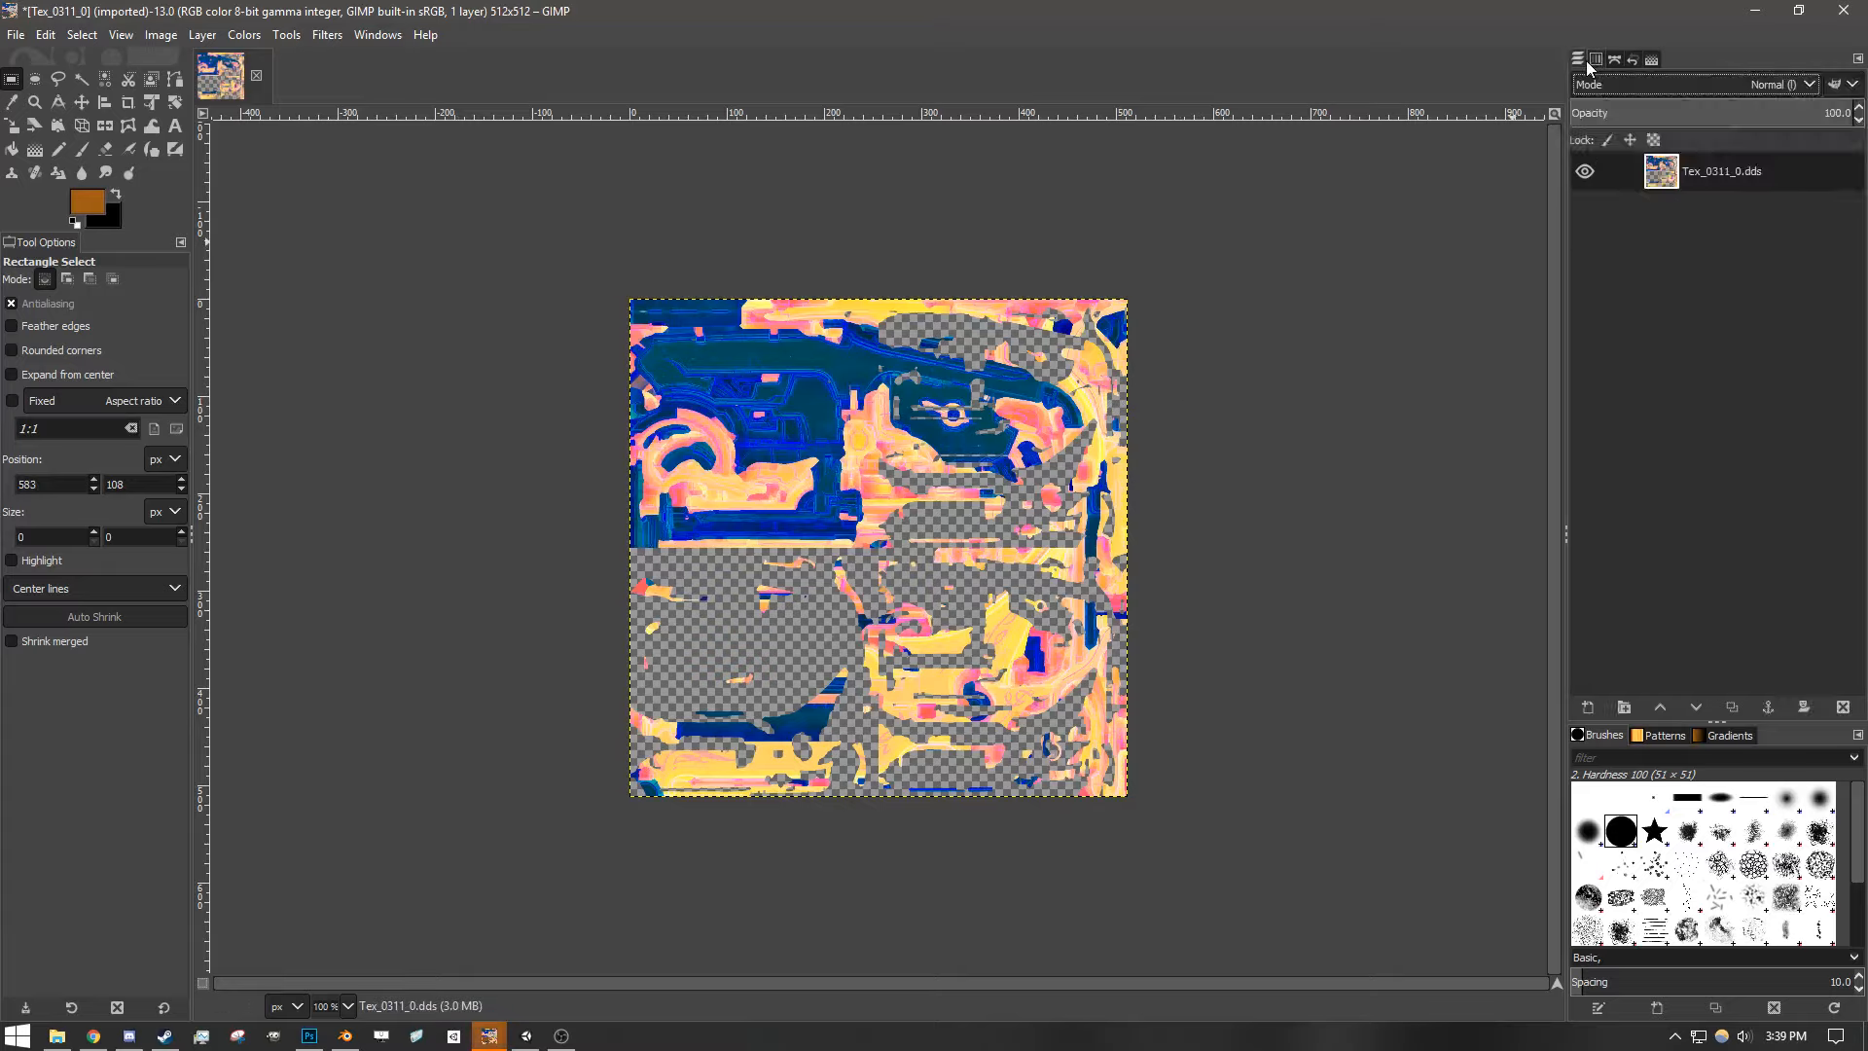
click(241, 35)
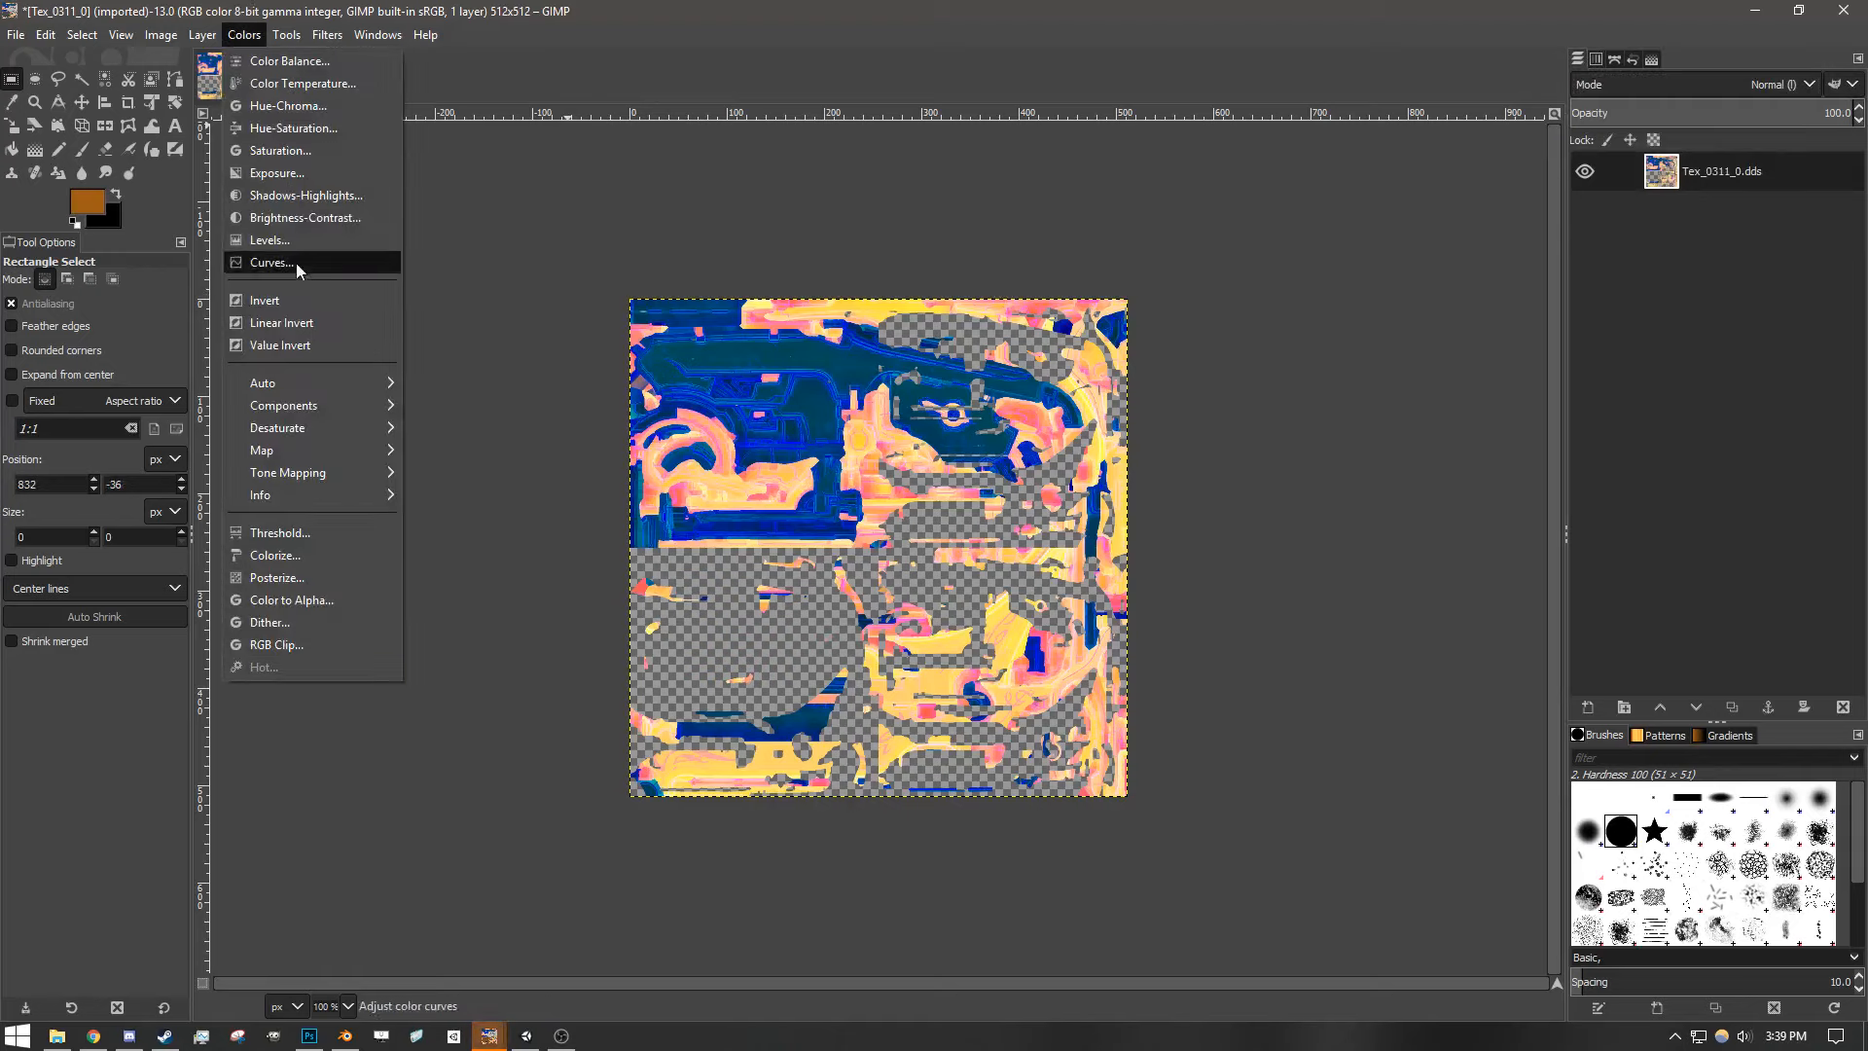
click(487, 487)
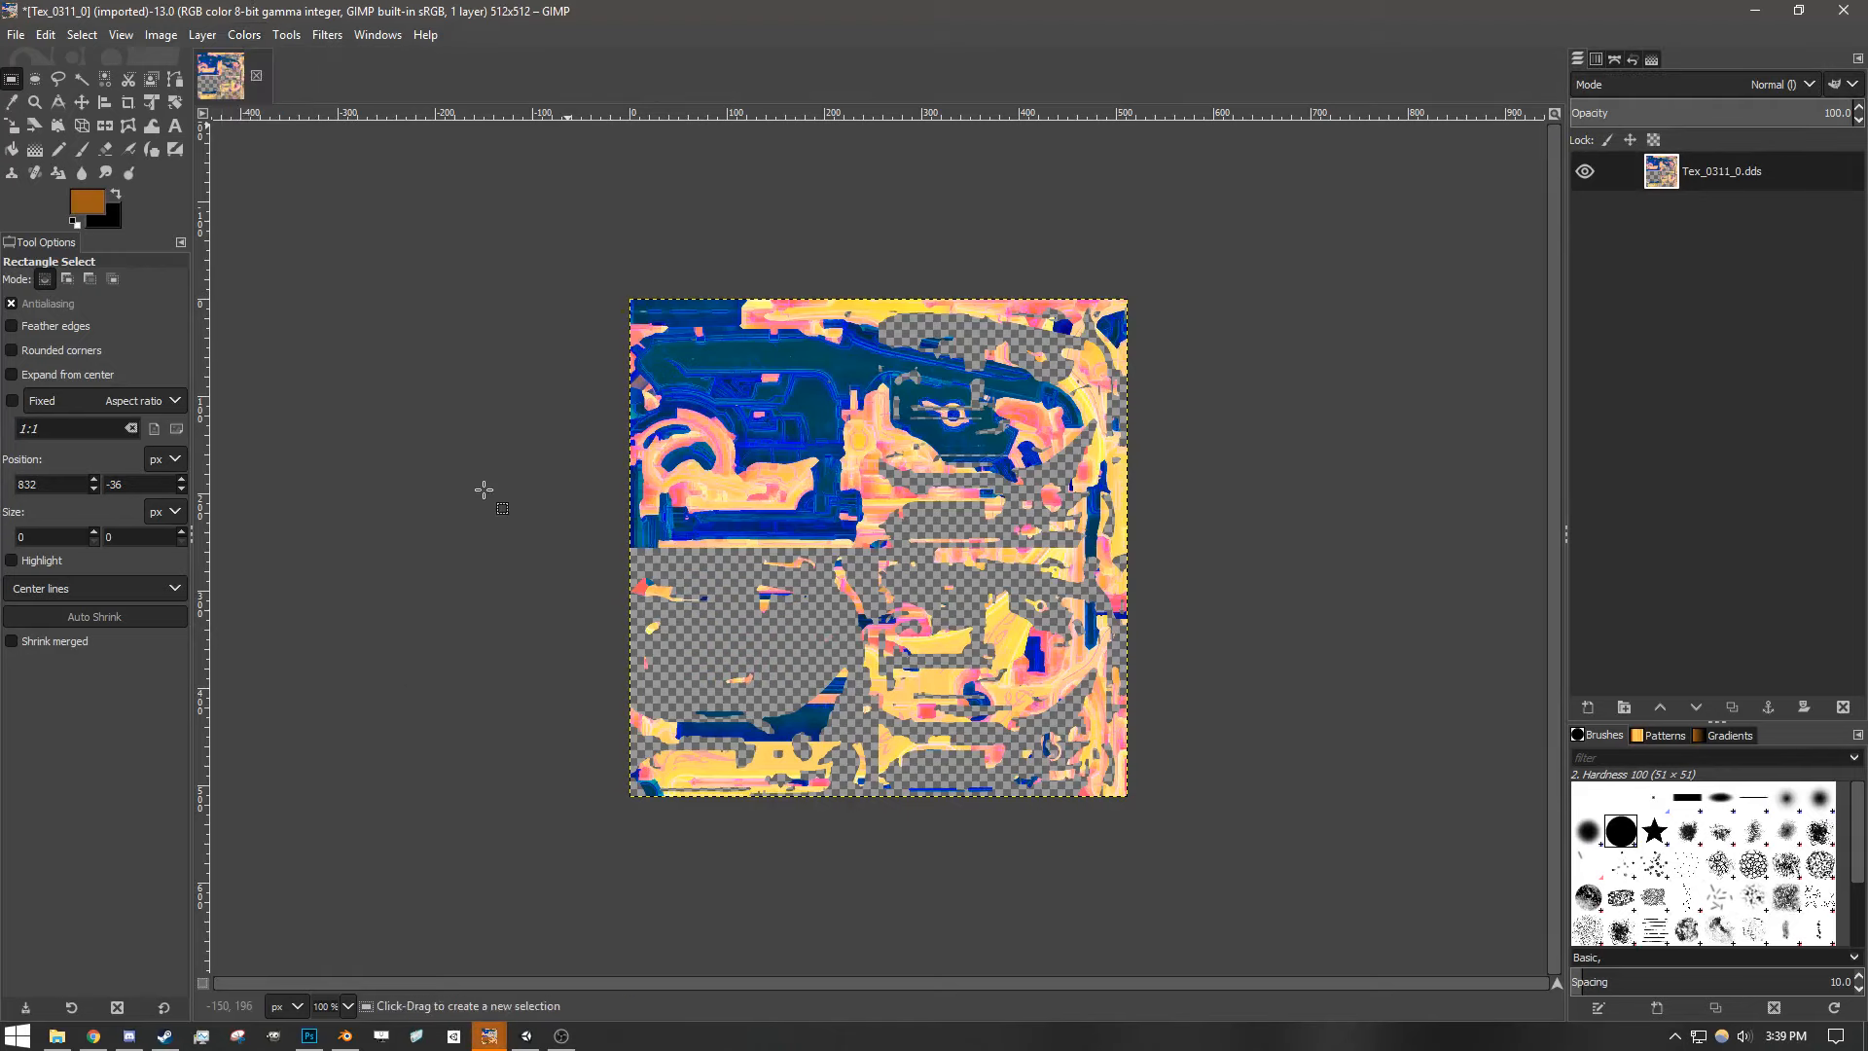
click(488, 1035)
mouse_move(489, 1039)
click(583, 948)
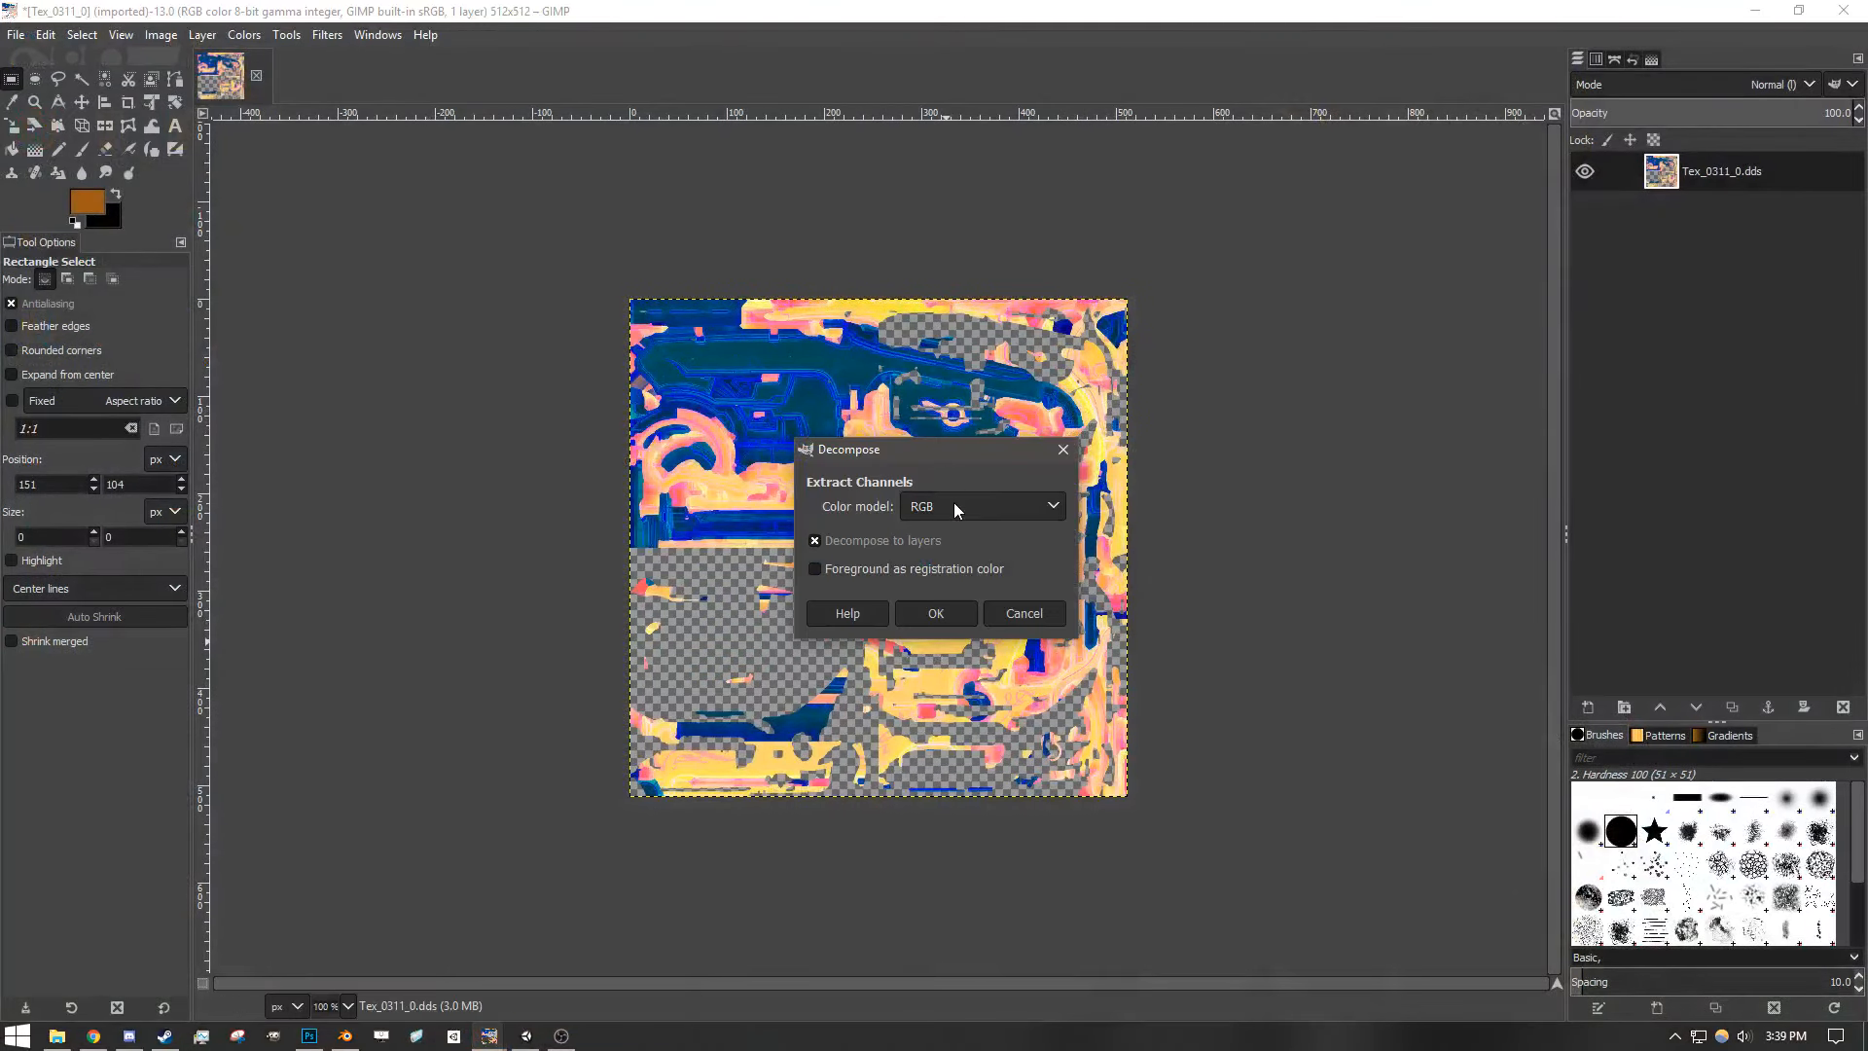
- Decompose the texture with the RGBA colour model into separate grayscale layers in a new image
click(953, 504)
click(955, 536)
drag(948, 466, 1033, 507)
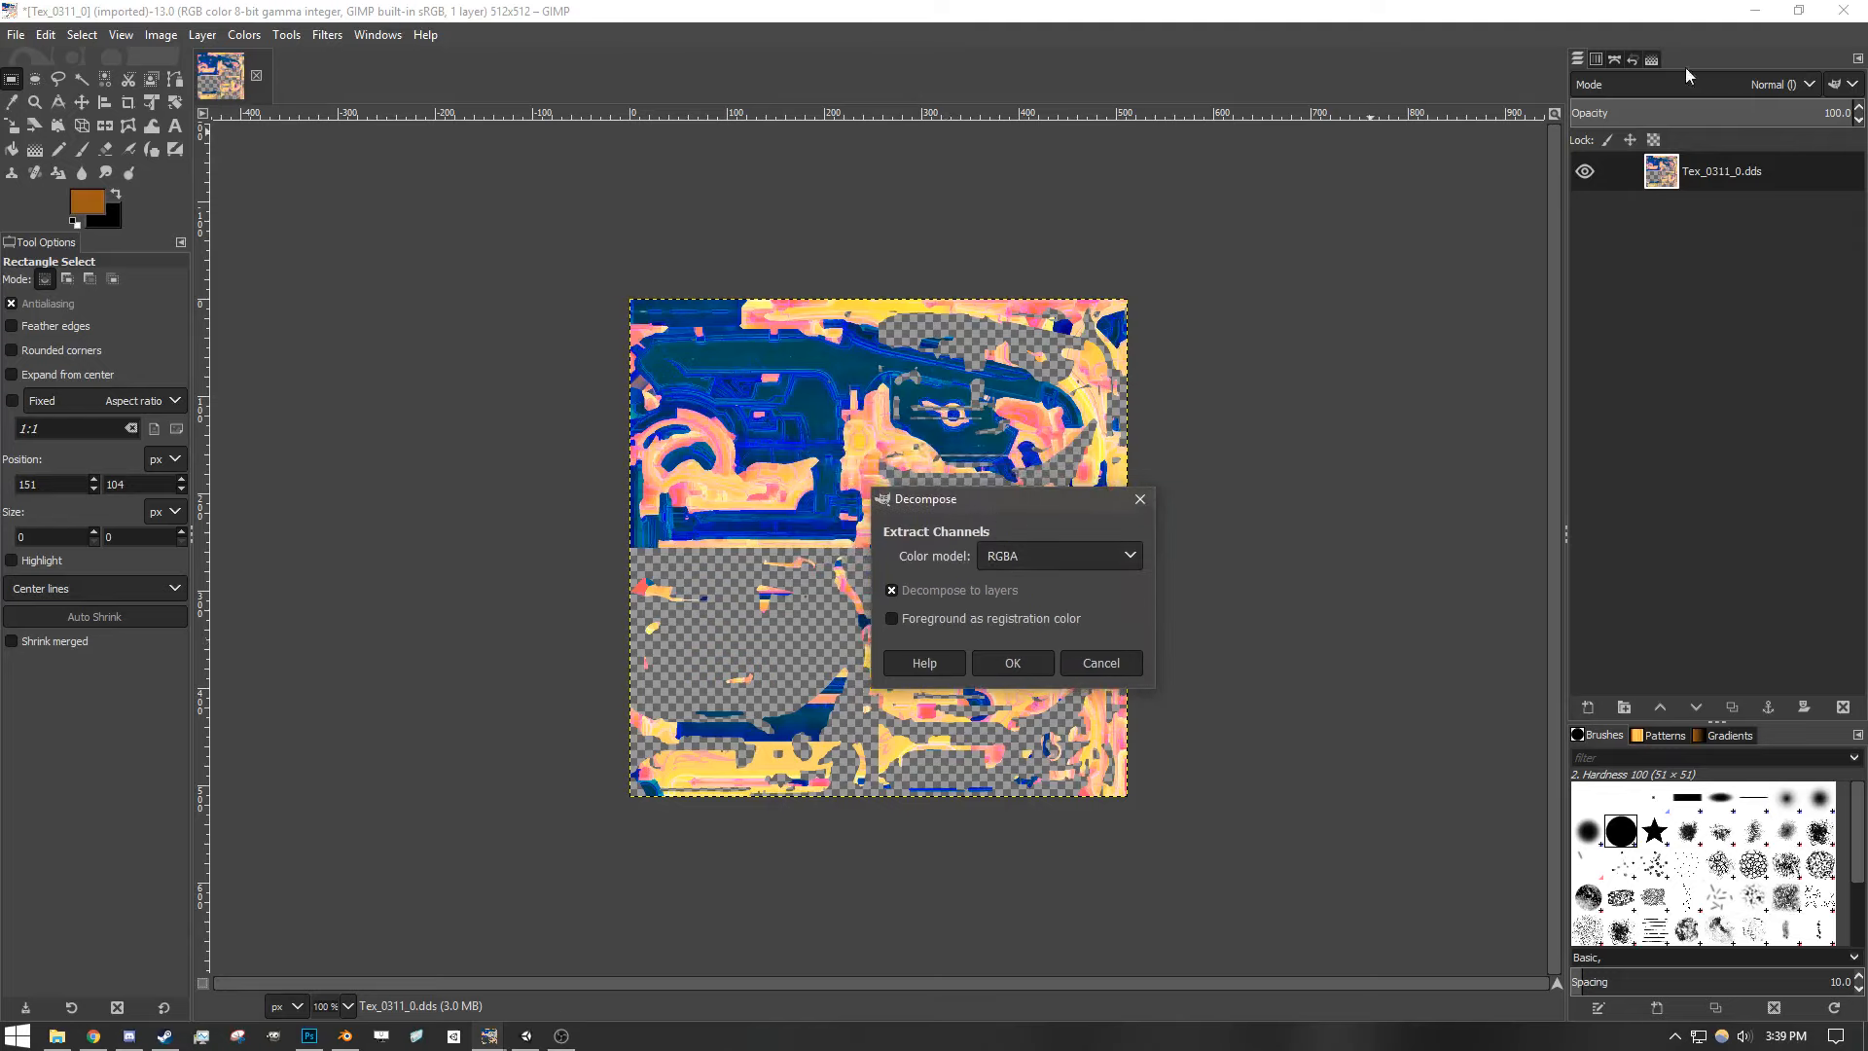
key(Return)
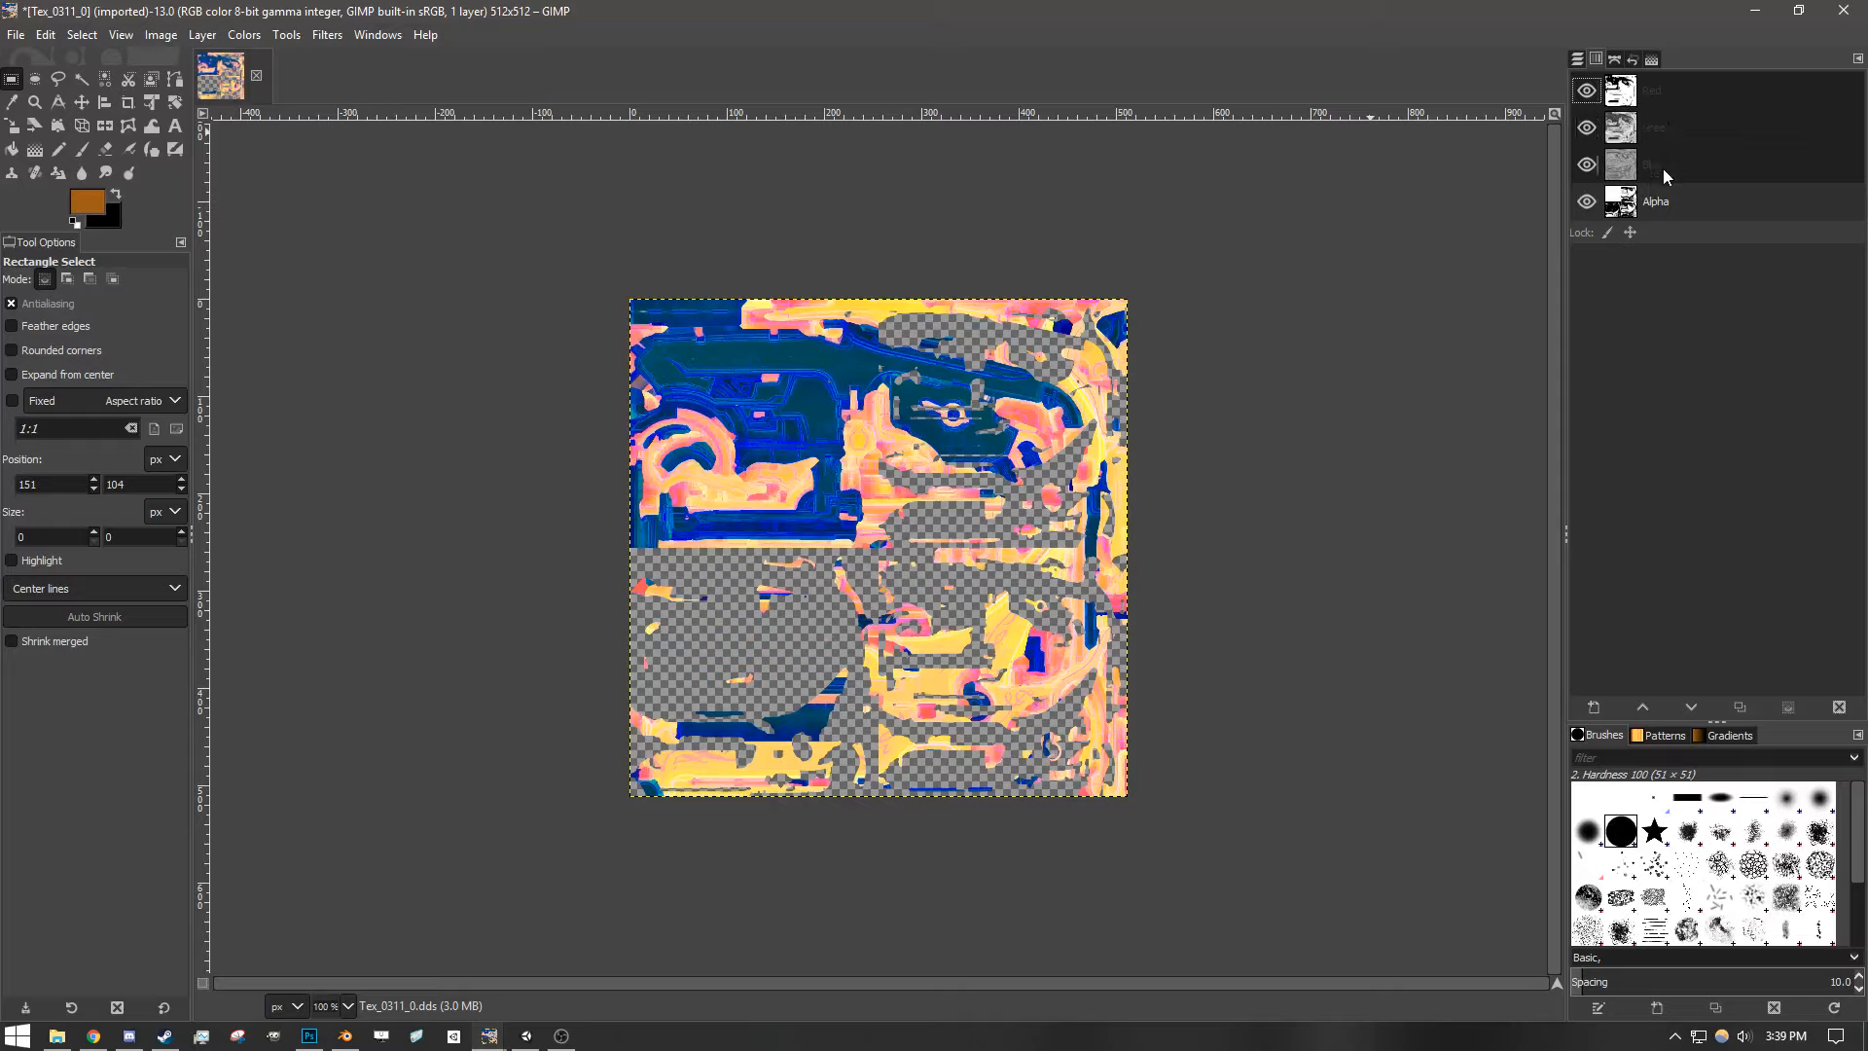
mouse_move(488, 1035)
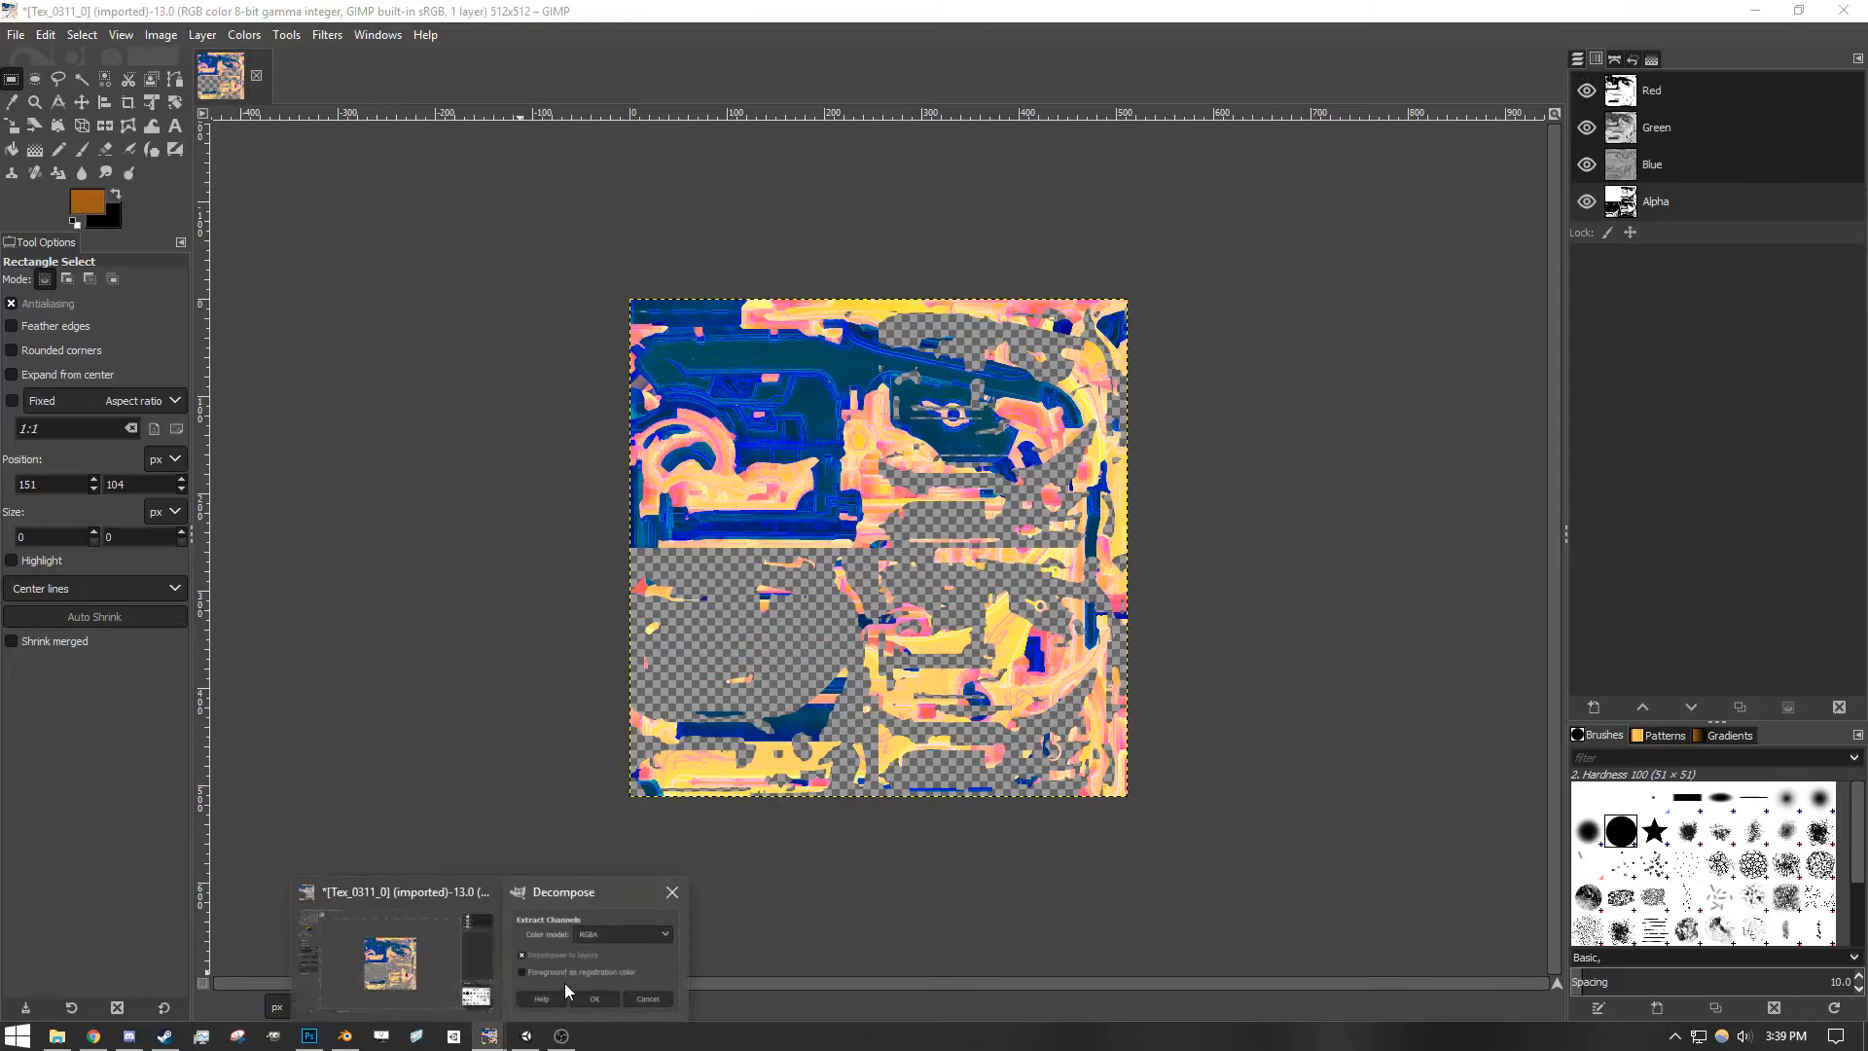
click(565, 978)
drag(1050, 501, 992, 475)
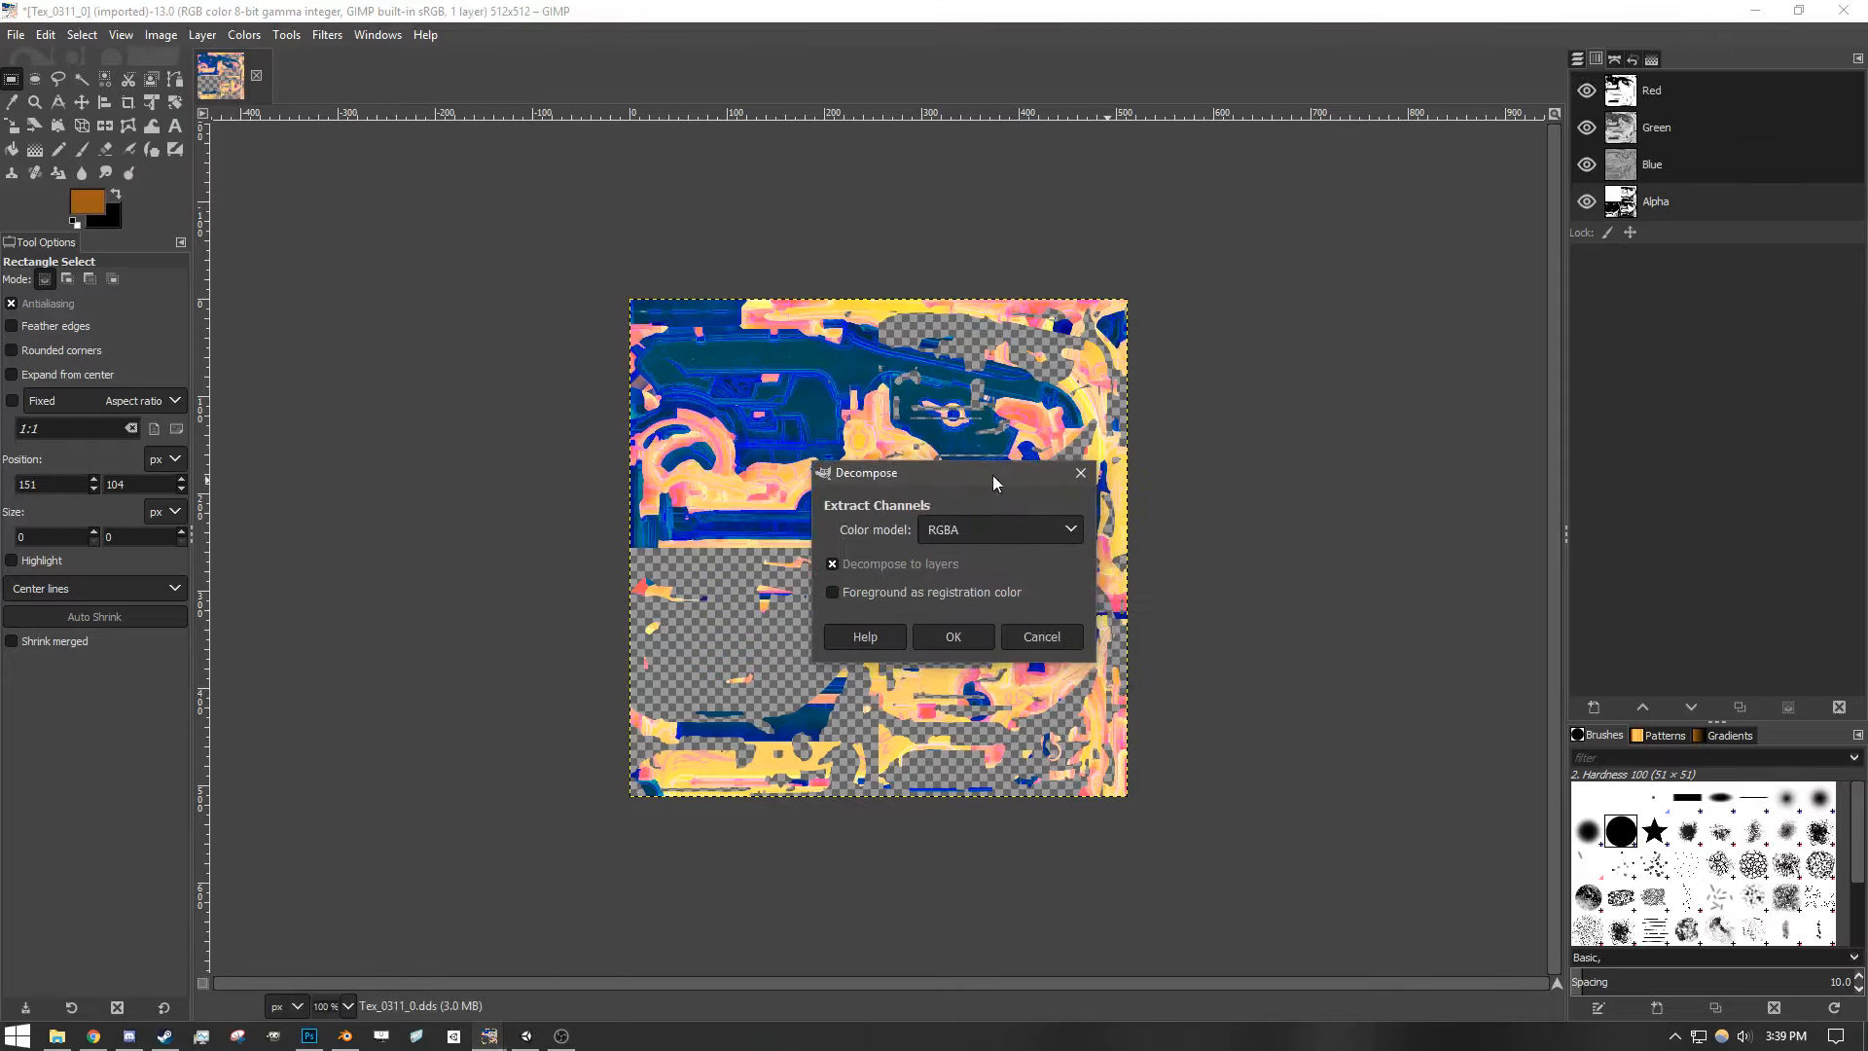
click(940, 638)
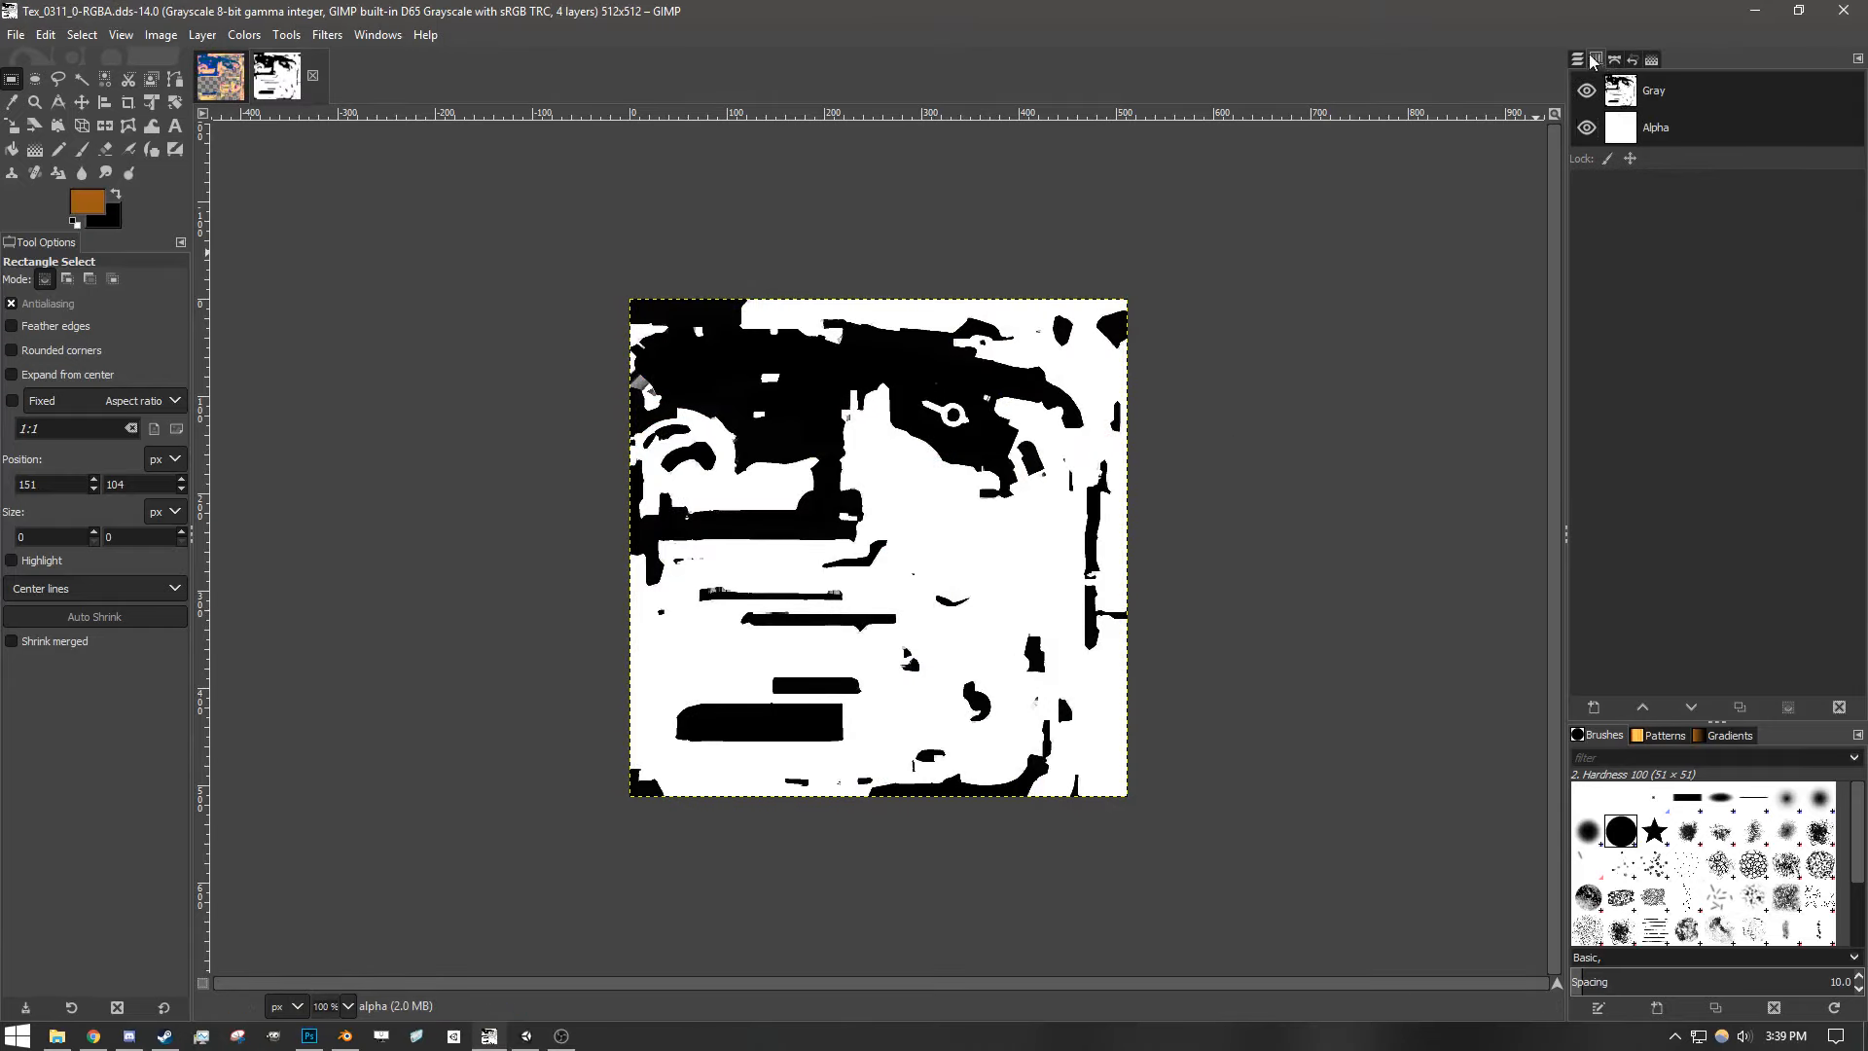
- Go through the decomposed green, blue and alpha layers, and toggle the alpha layer's visibility off and on
click(1707, 171)
click(1699, 210)
click(1693, 249)
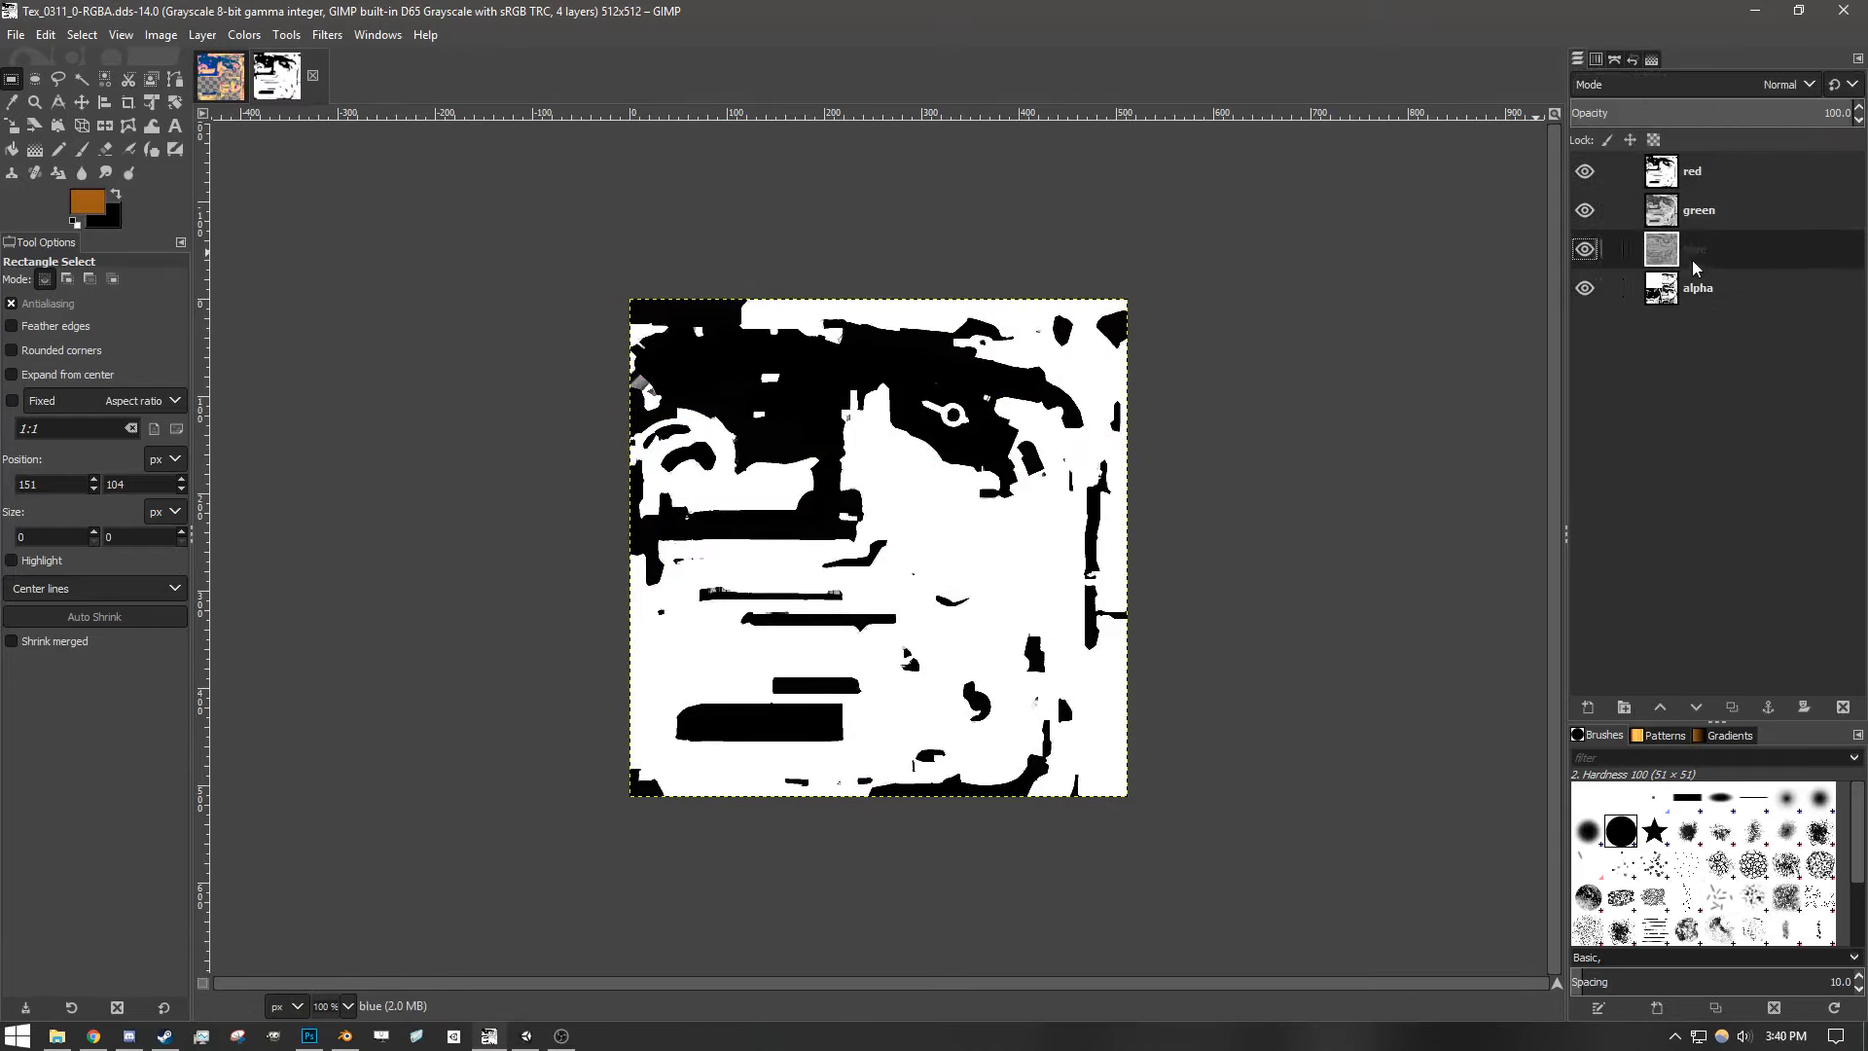
click(1675, 295)
click(1583, 291)
click(1591, 286)
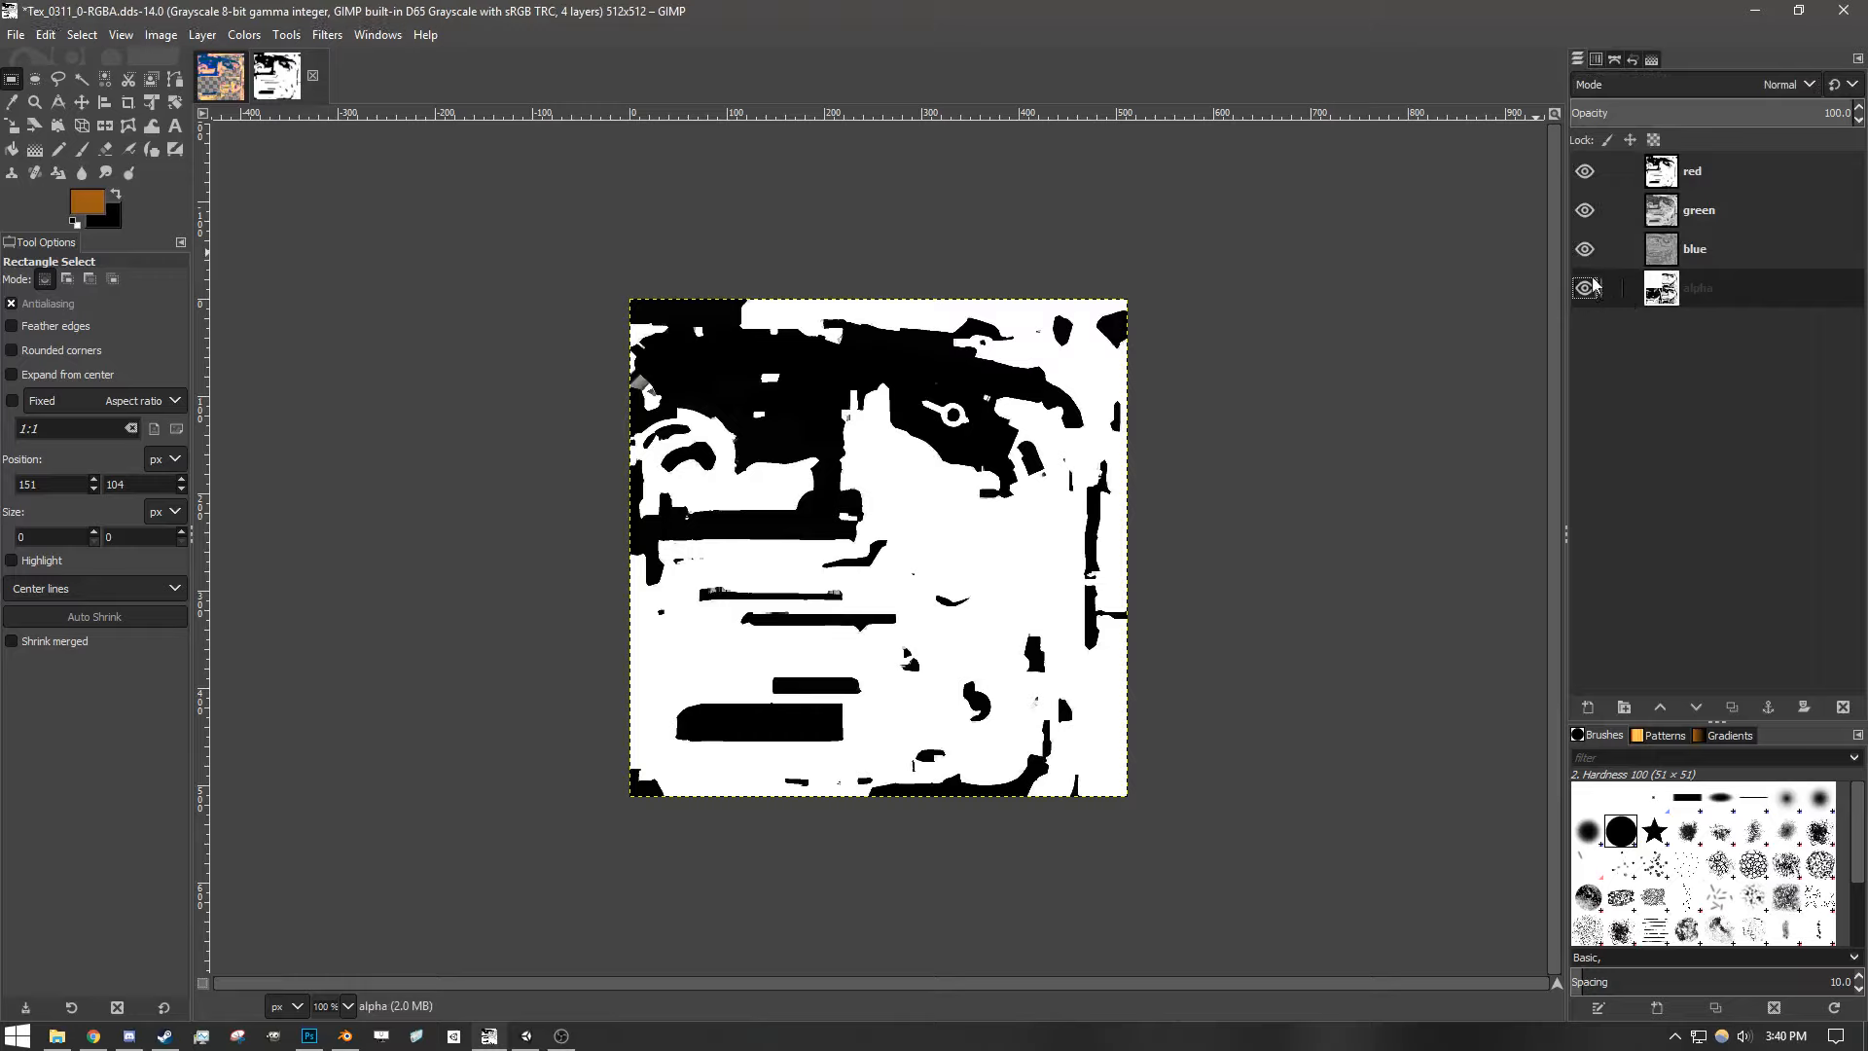
- Outline the whole image on the red layer with a rectangular selection about 532 × 540 px, and clear the selection
click(1688, 178)
drag(589, 267, 1233, 848)
click(1370, 708)
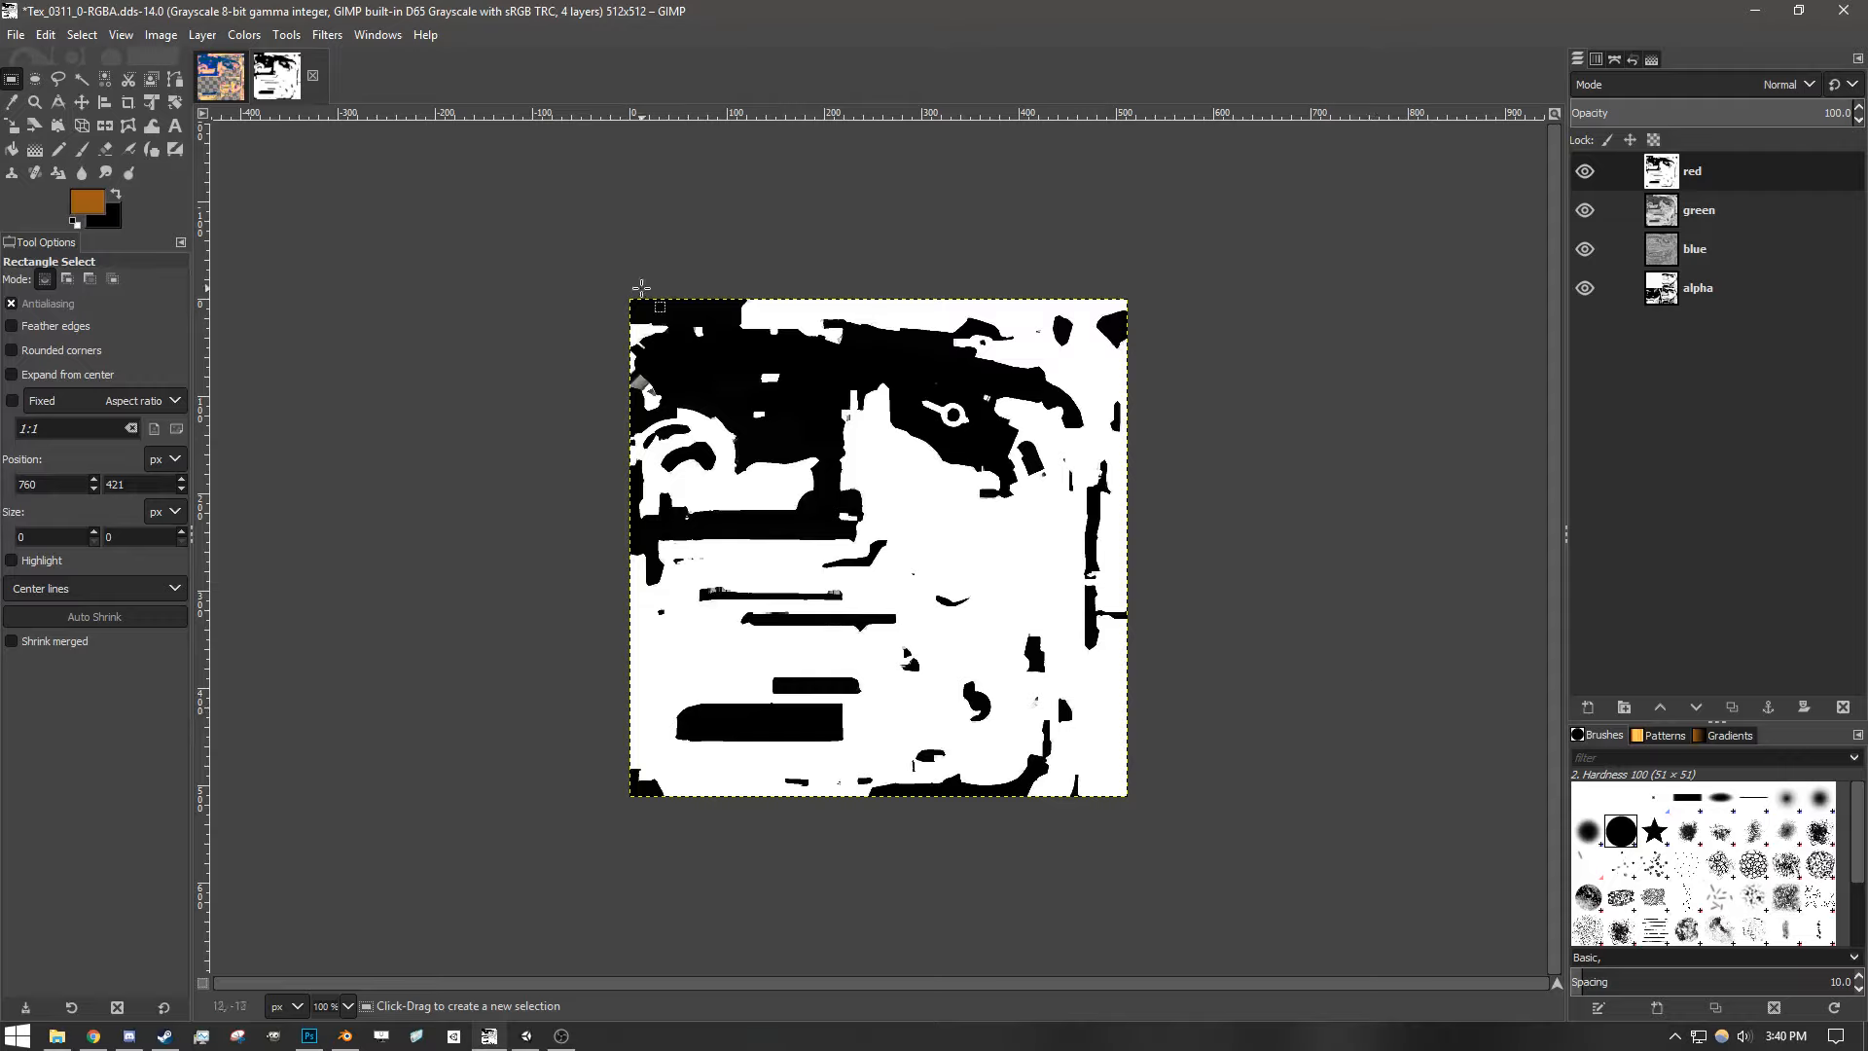
drag(619, 289, 1140, 819)
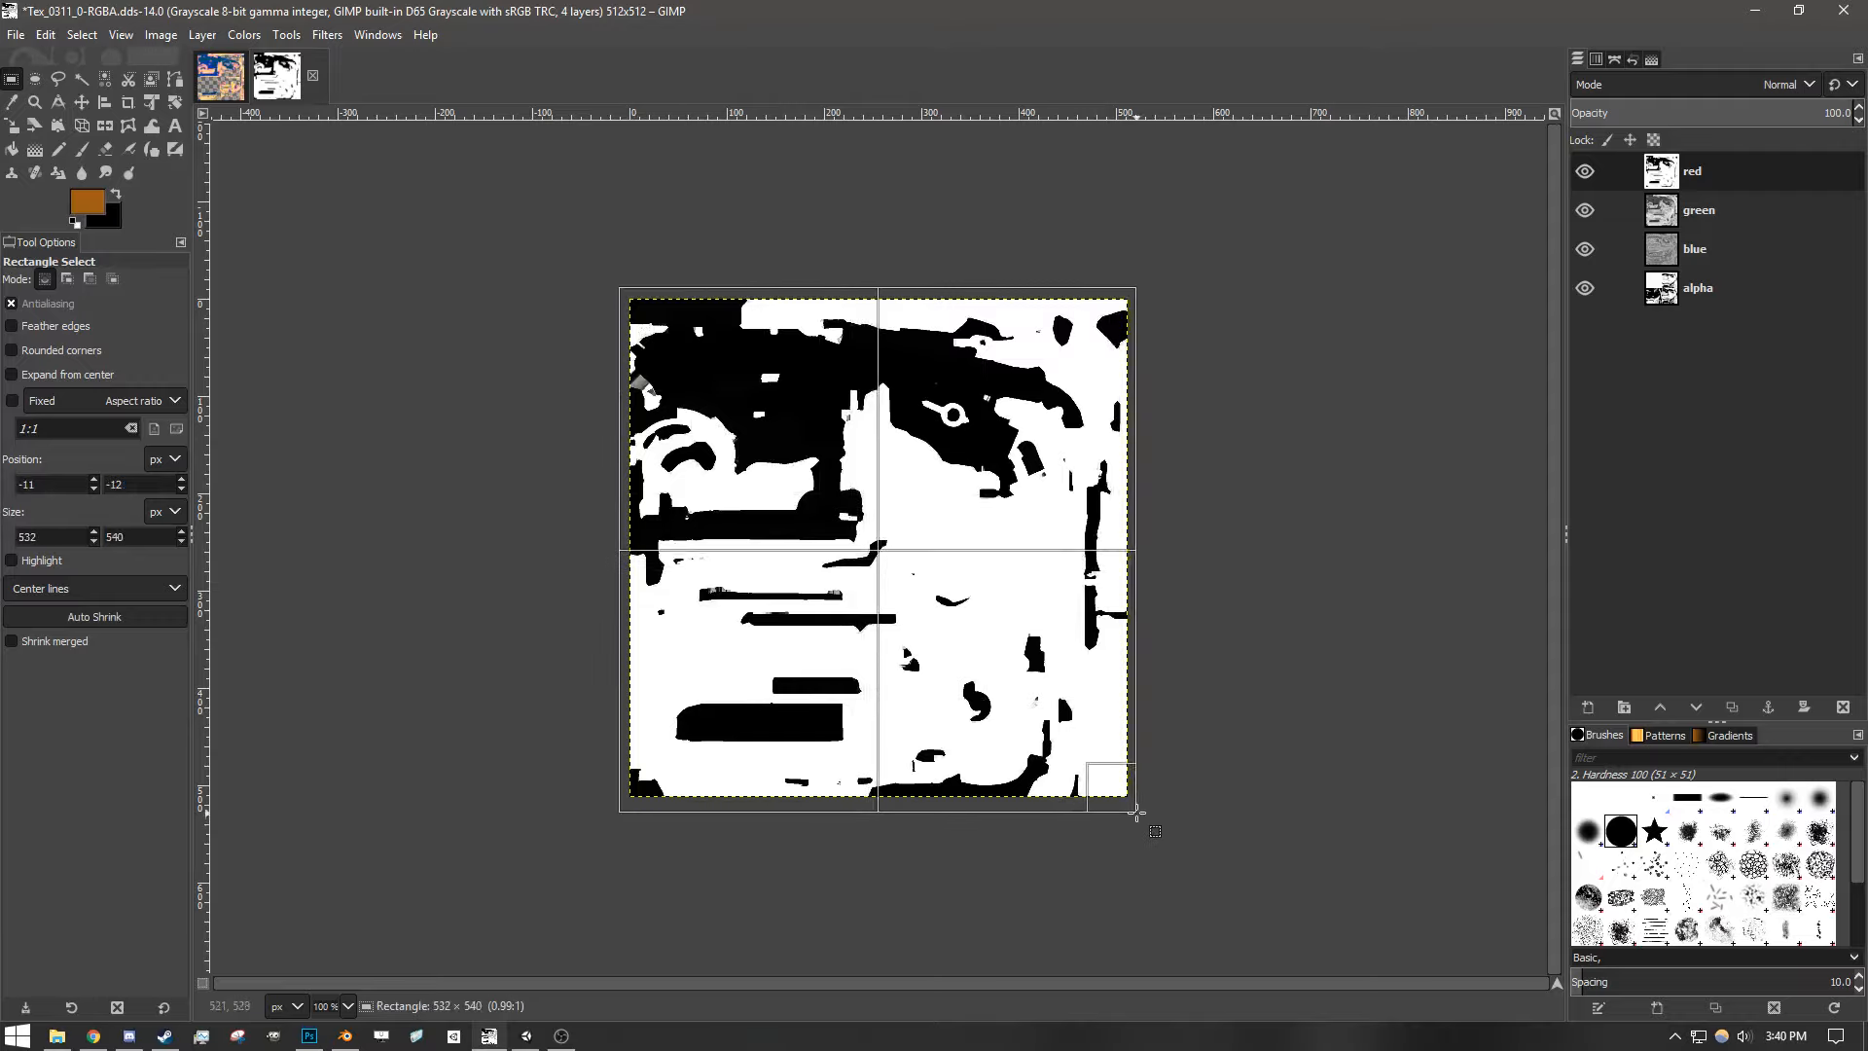
click(1189, 805)
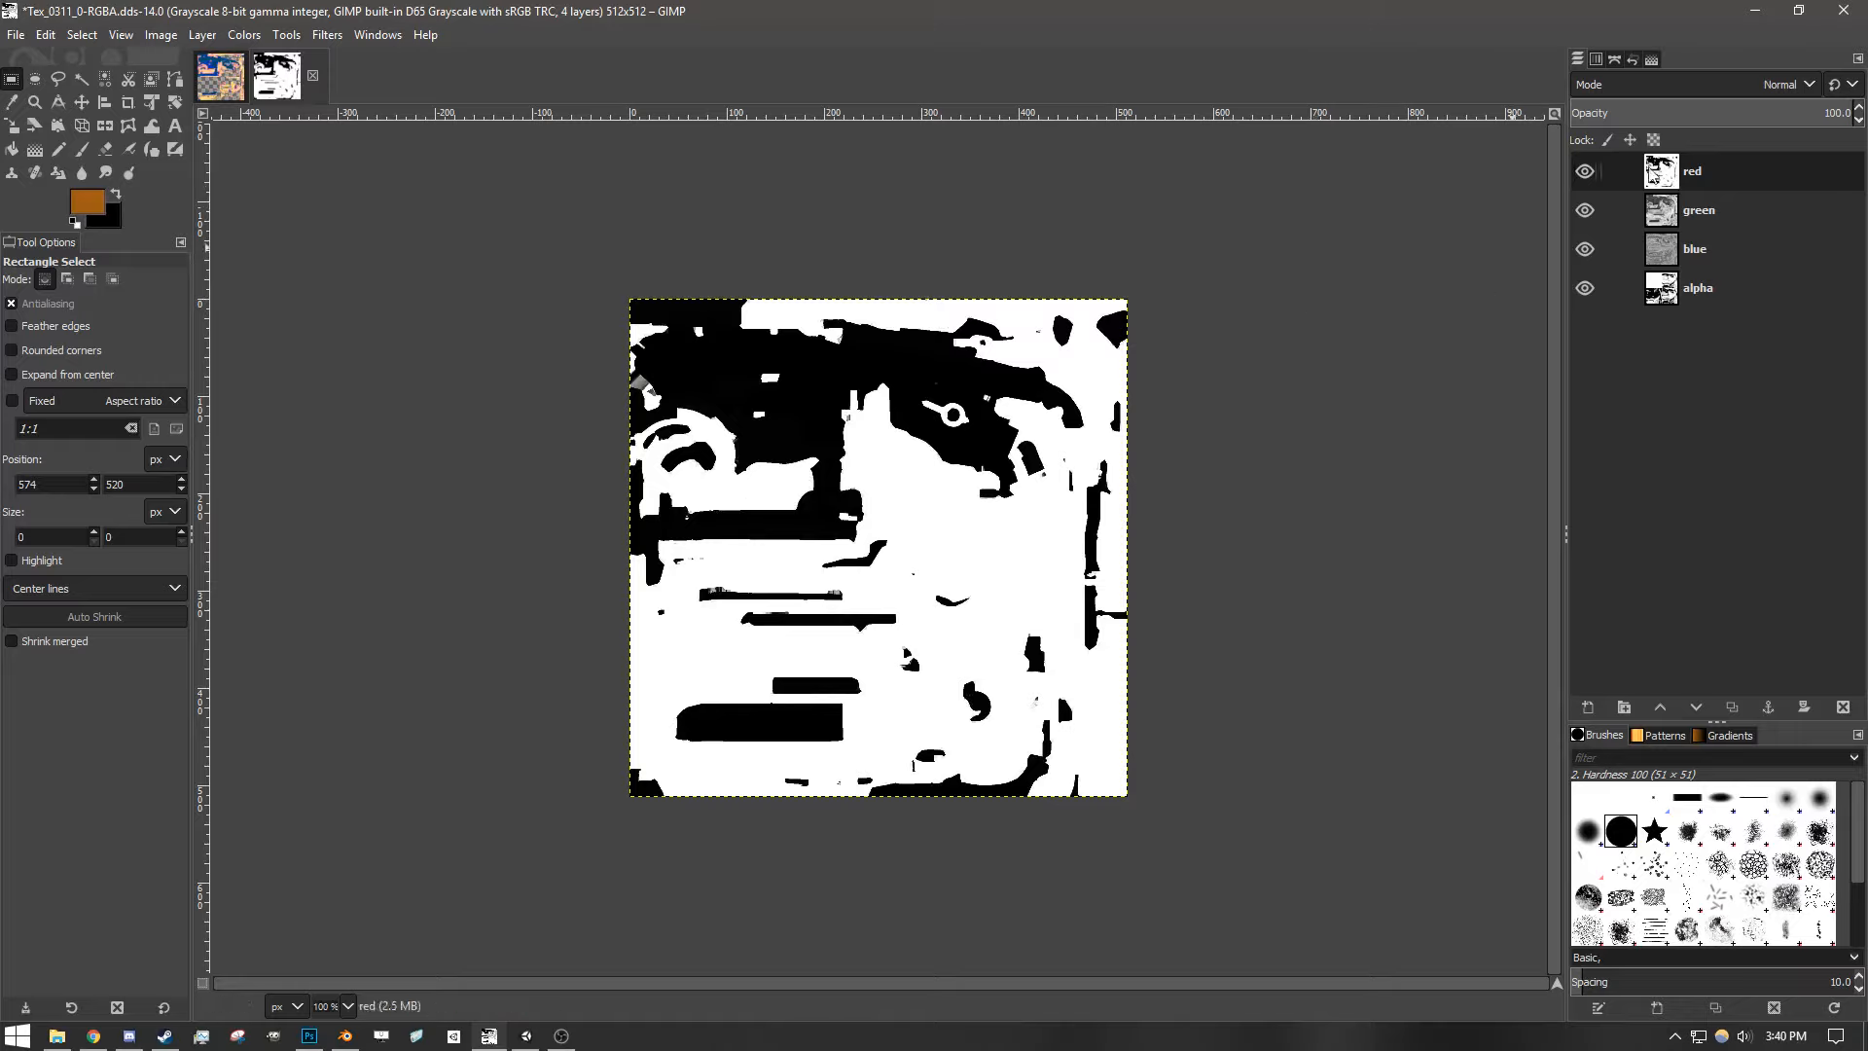
- Rename the red layer to s and hide it
double_click(1695, 172)
key(BackSpace)
key(Tab)
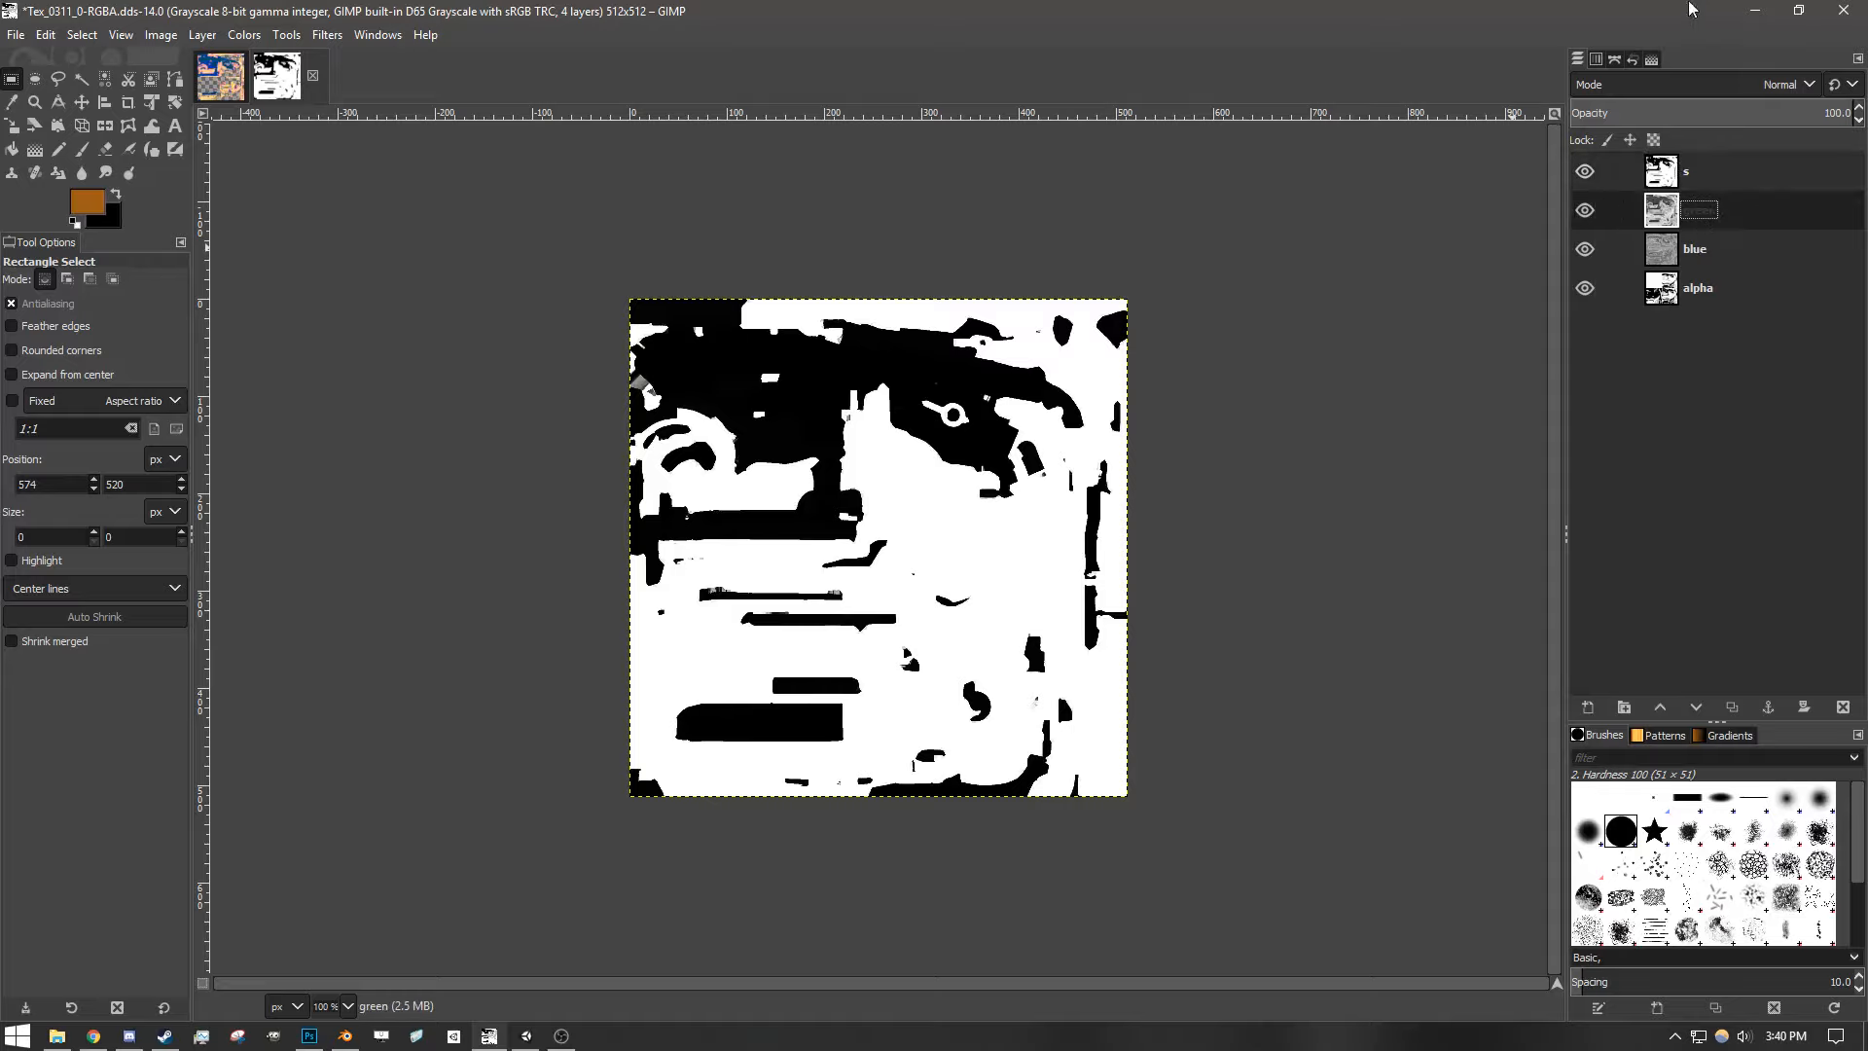
click(1583, 172)
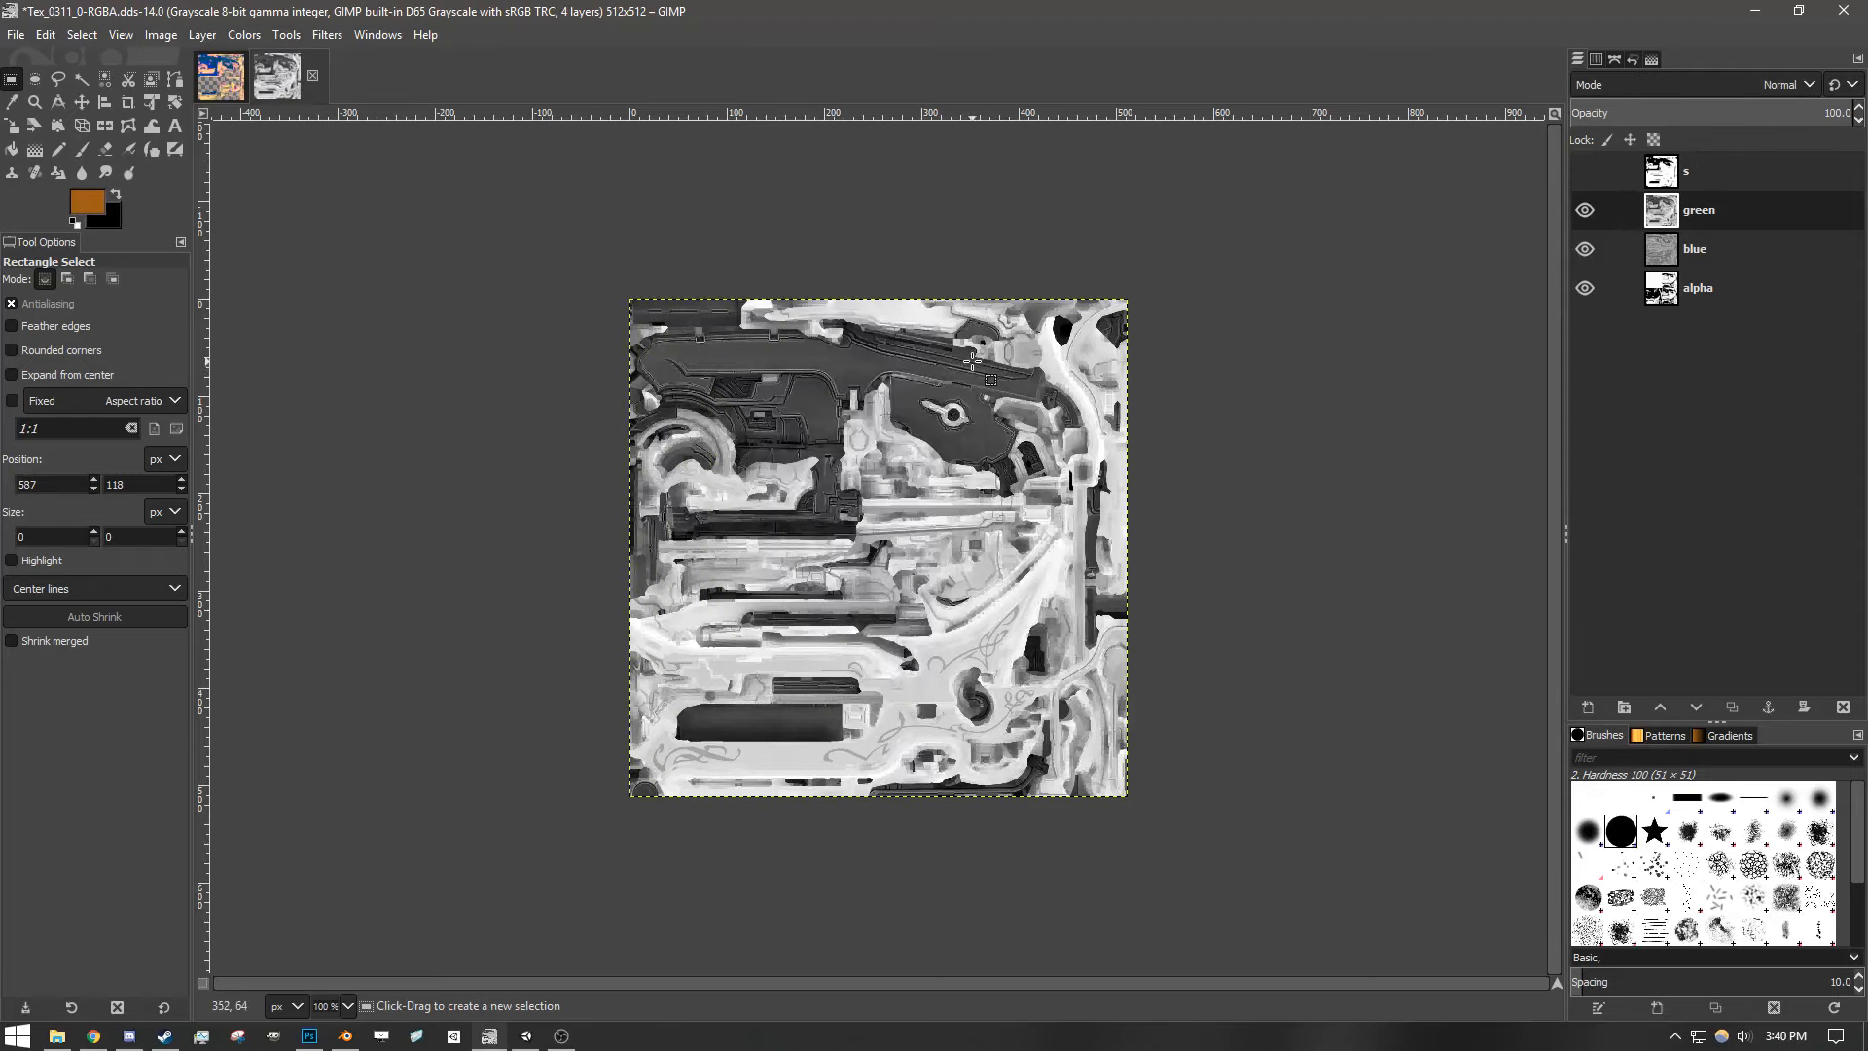
- Outline the whole green layer image with a rectangular selection about 611 × 615 px, and clear the selection
click(1585, 212)
click(1585, 212)
drag(563, 257, 1103, 795)
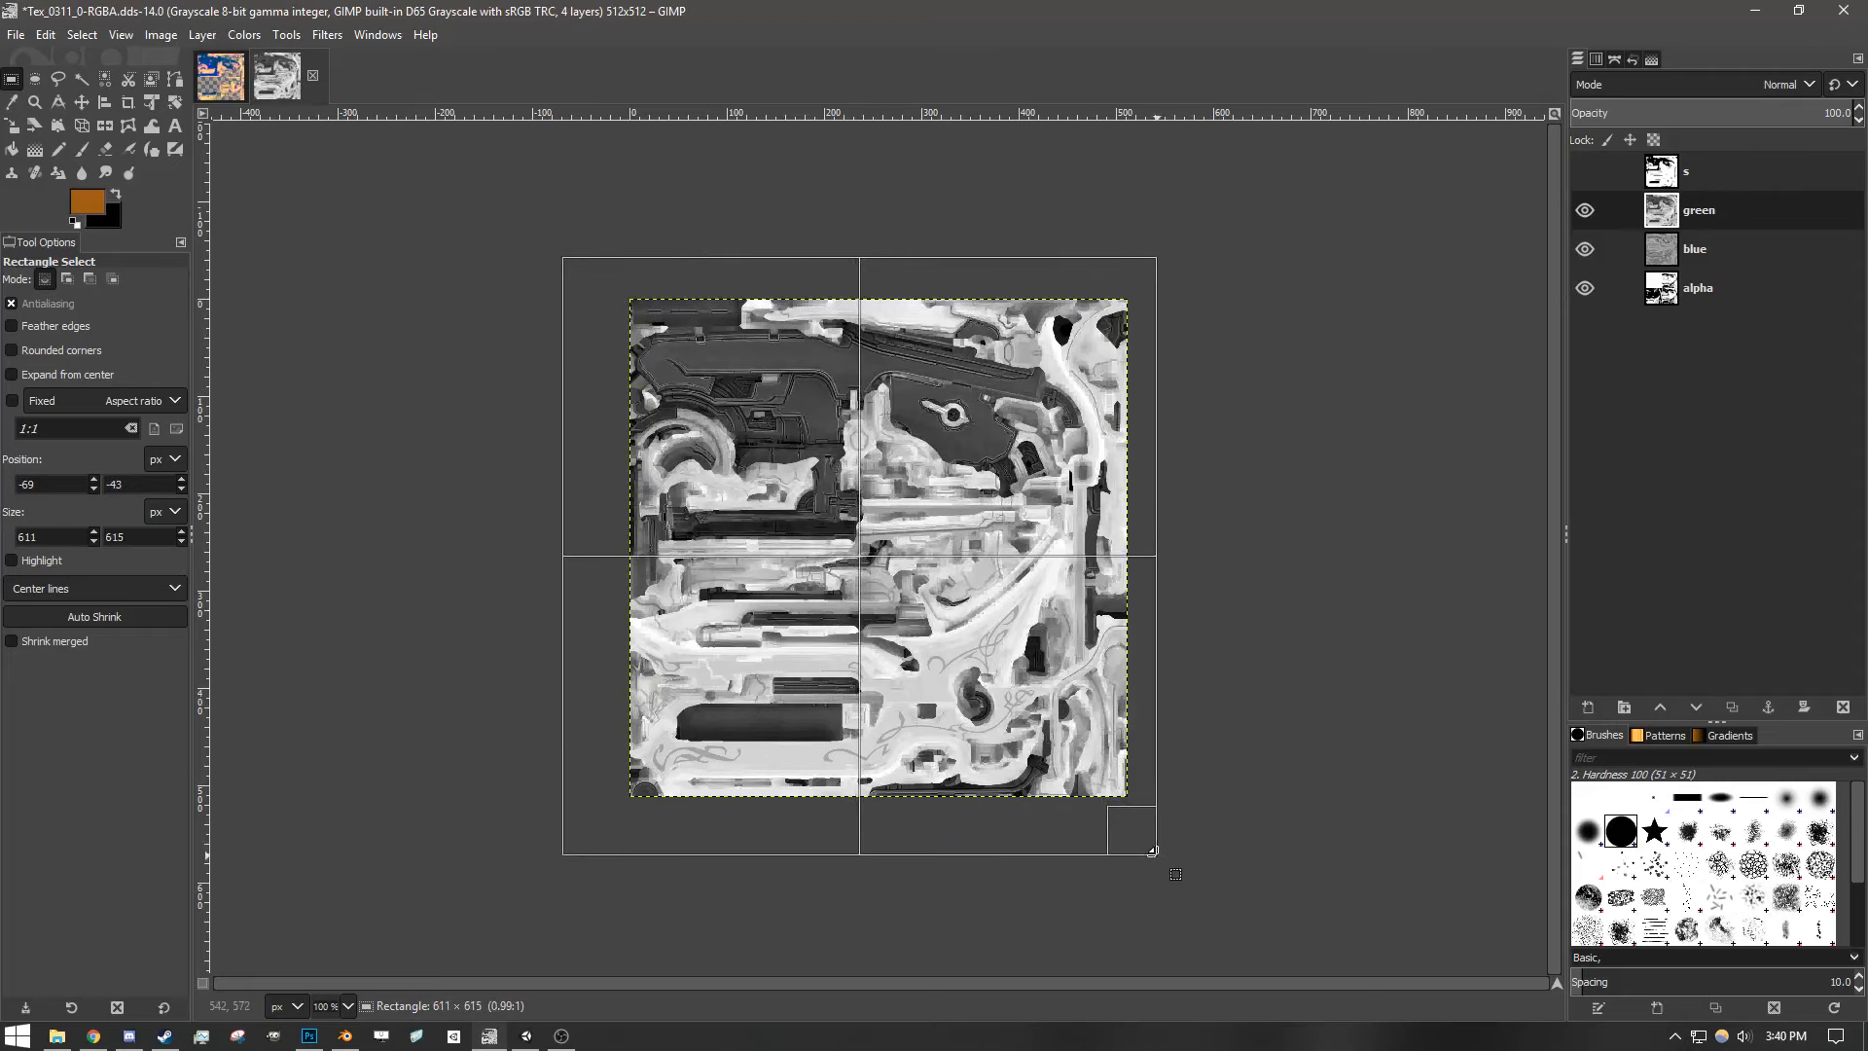
click(1234, 821)
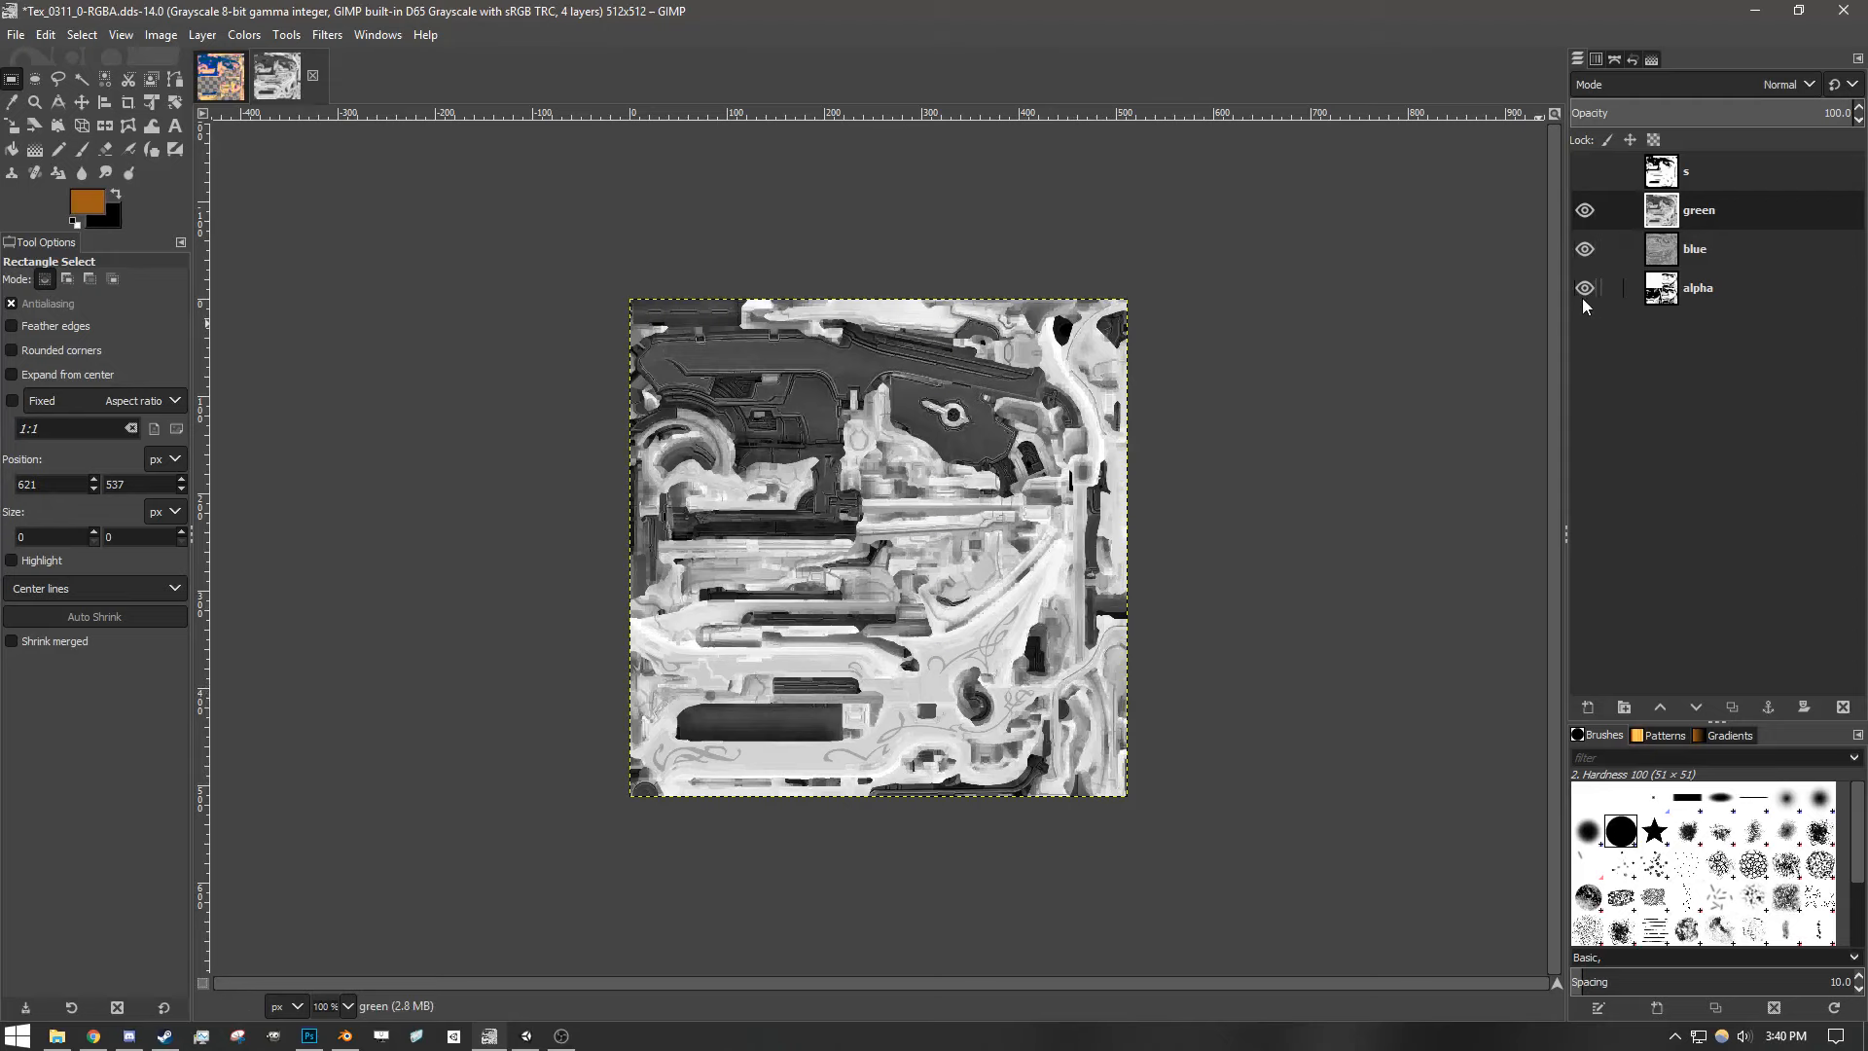
- Hide the green layer to compare it with the blue one, and rename the blue layer to r
click(1584, 210)
double_click(1695, 249)
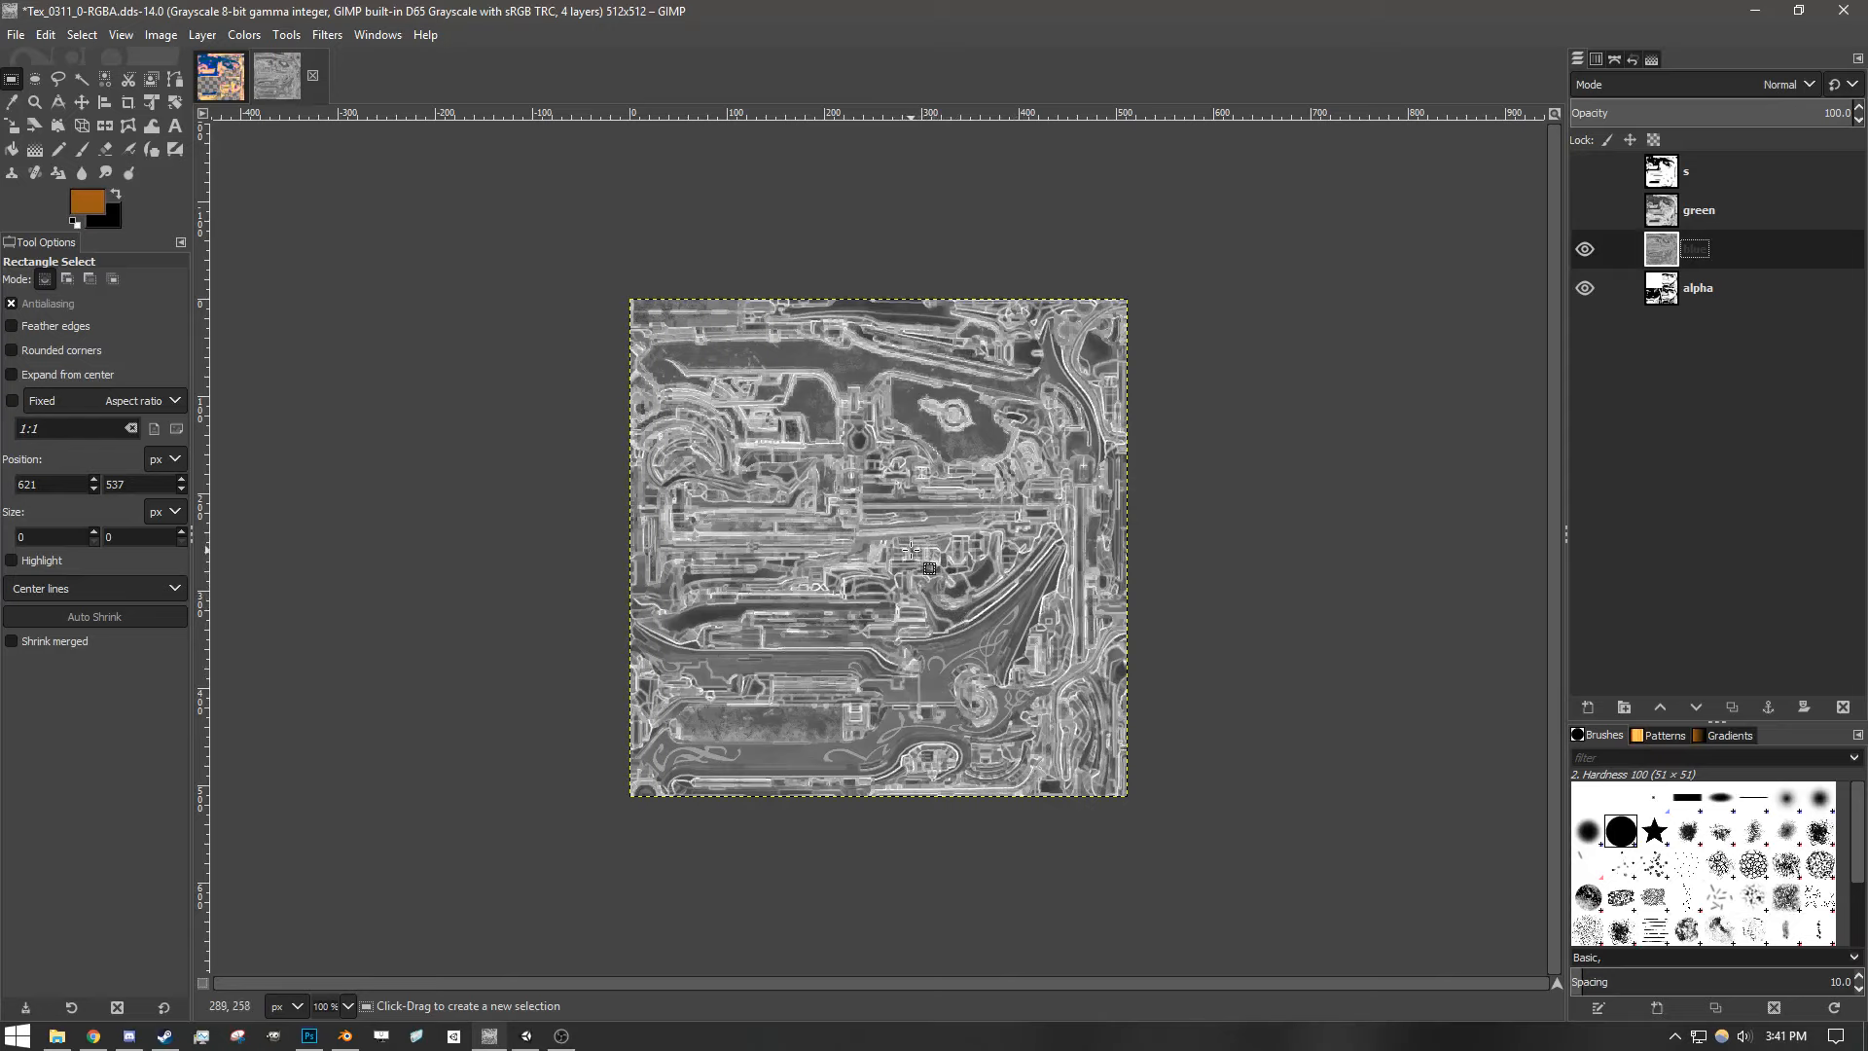
click(1587, 209)
click(1587, 213)
click(1585, 210)
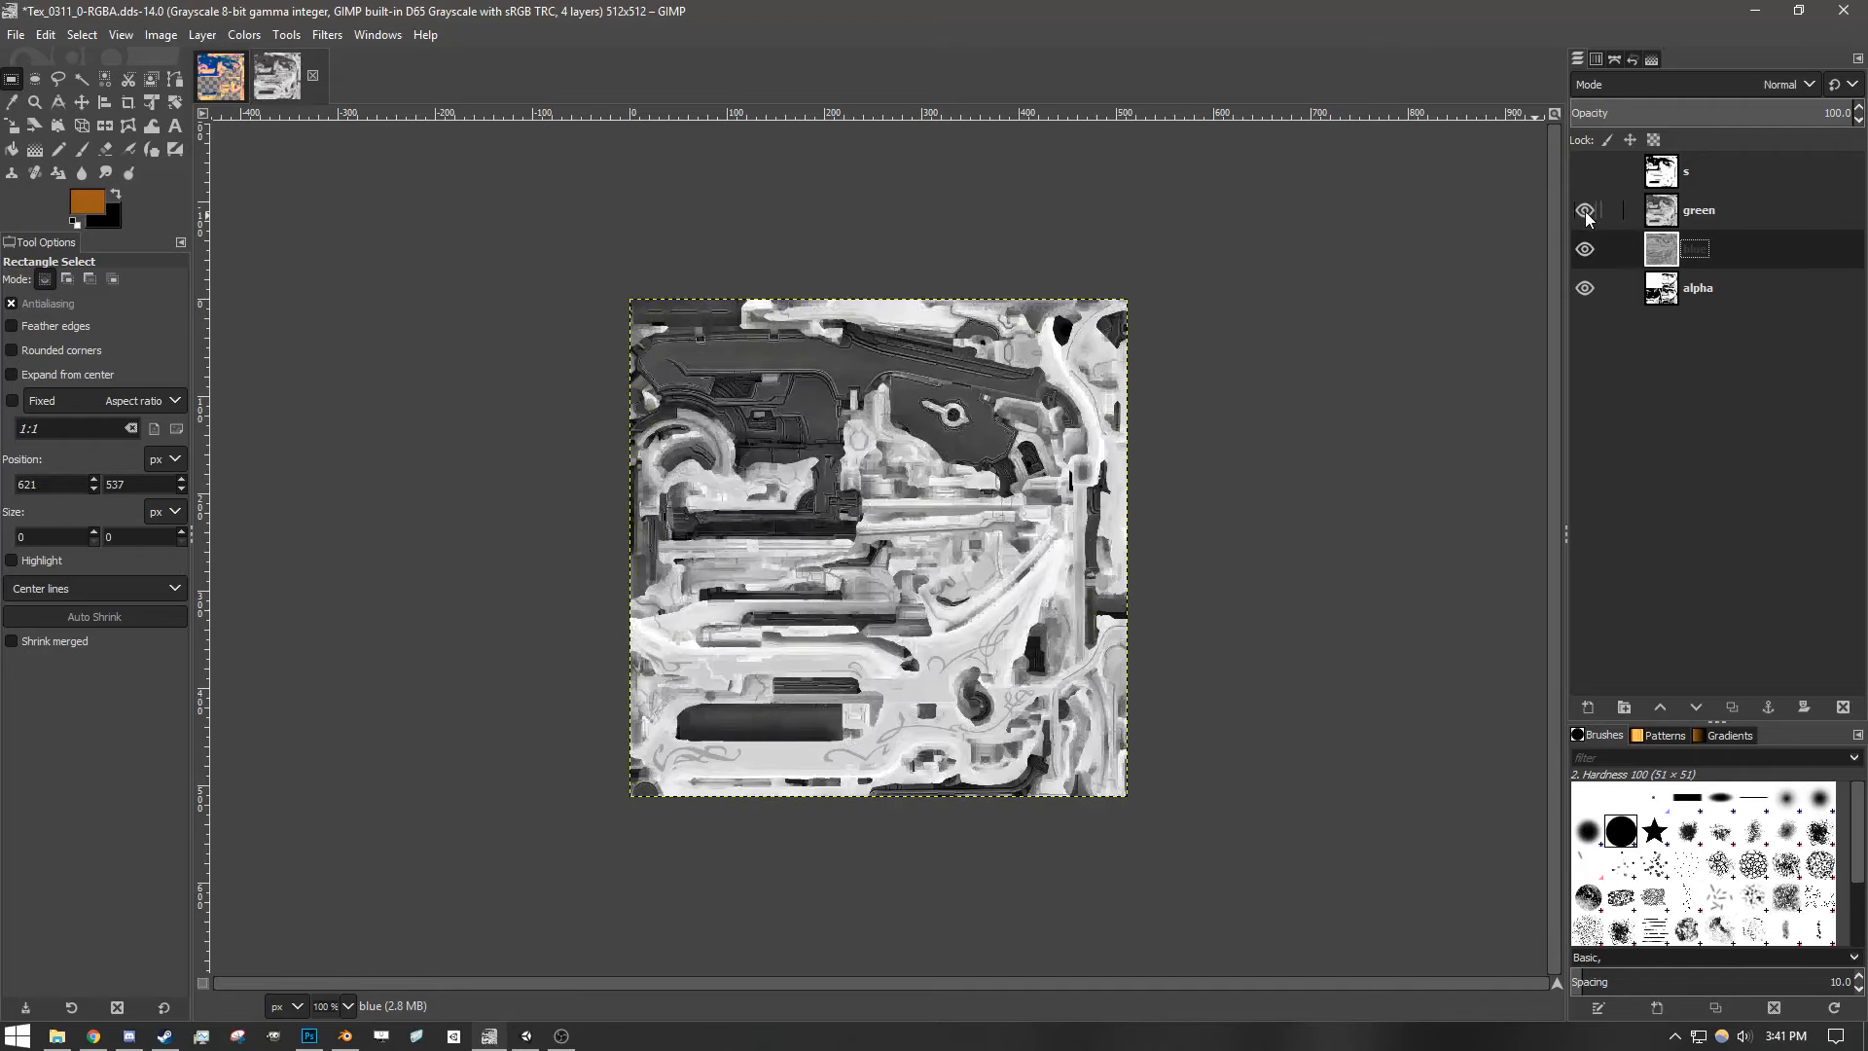
click(1585, 211)
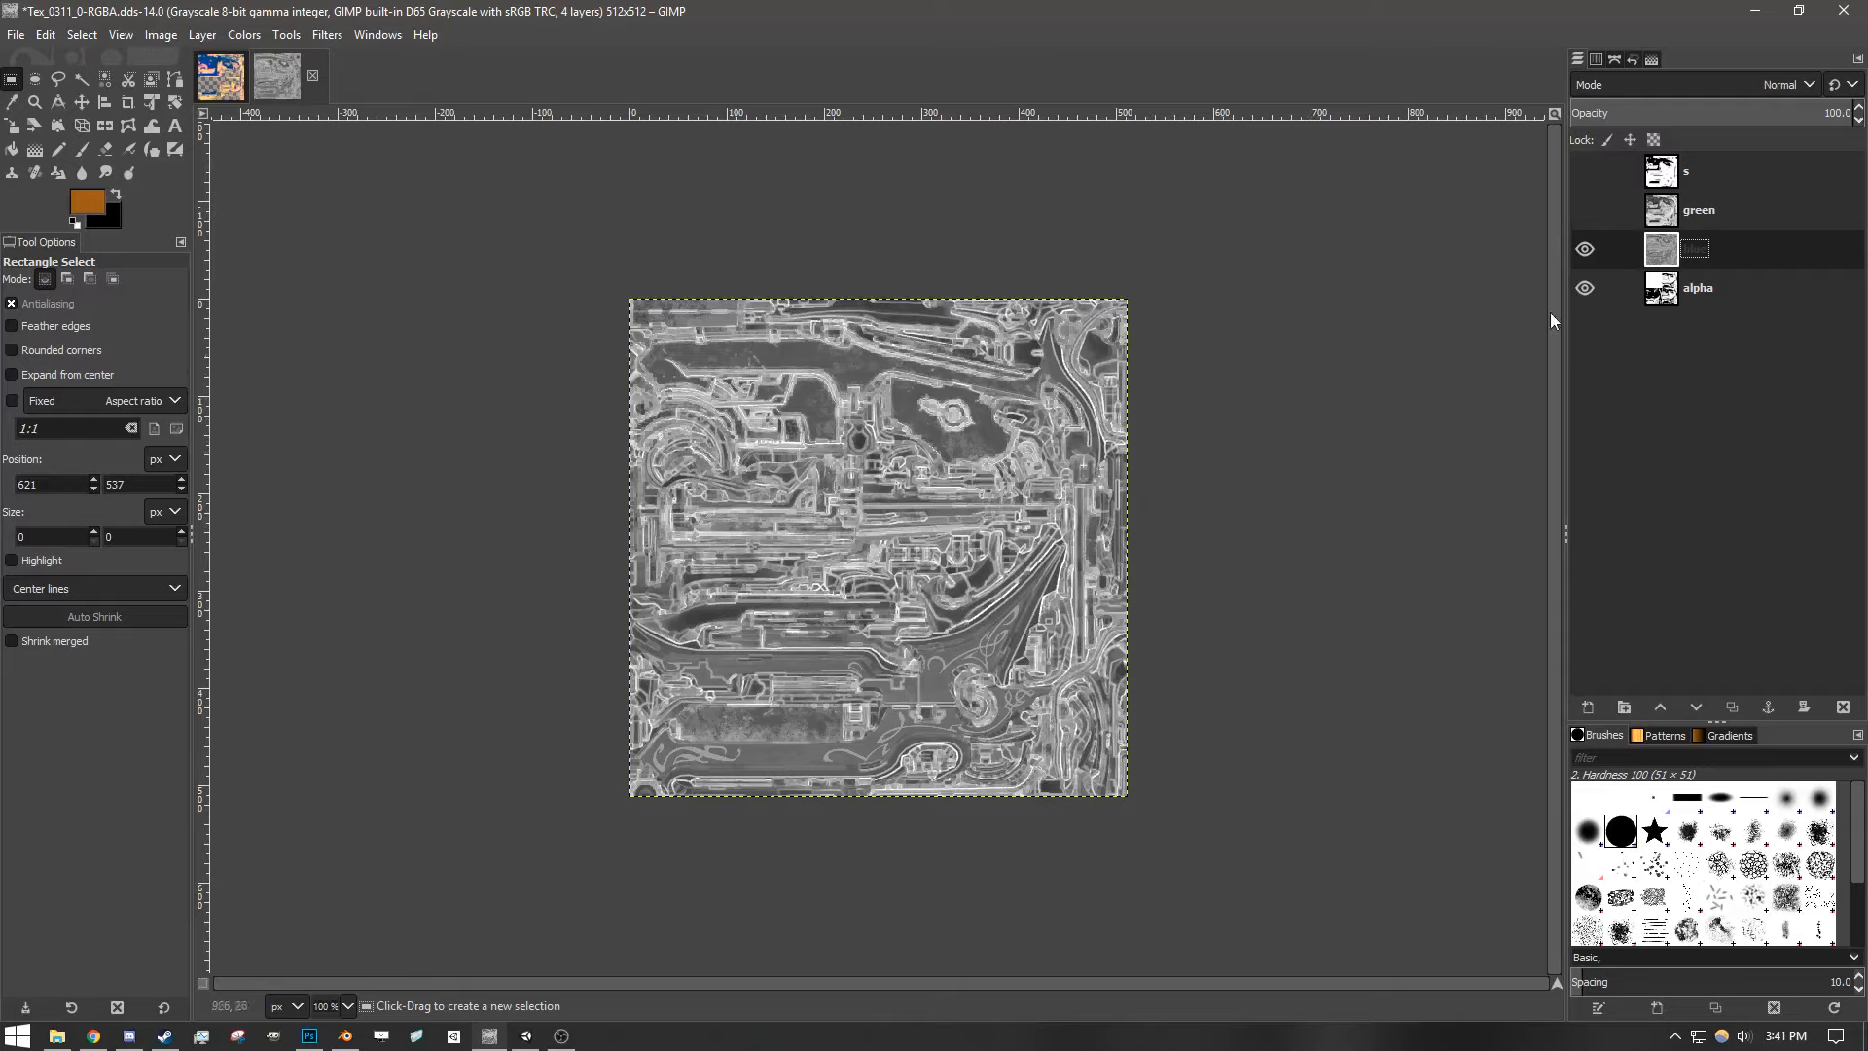
text(r)
key(Return)
- Rename the green layer to d, and hide the d and r layers to isolate the alpha layer
click(1595, 212)
click(1595, 212)
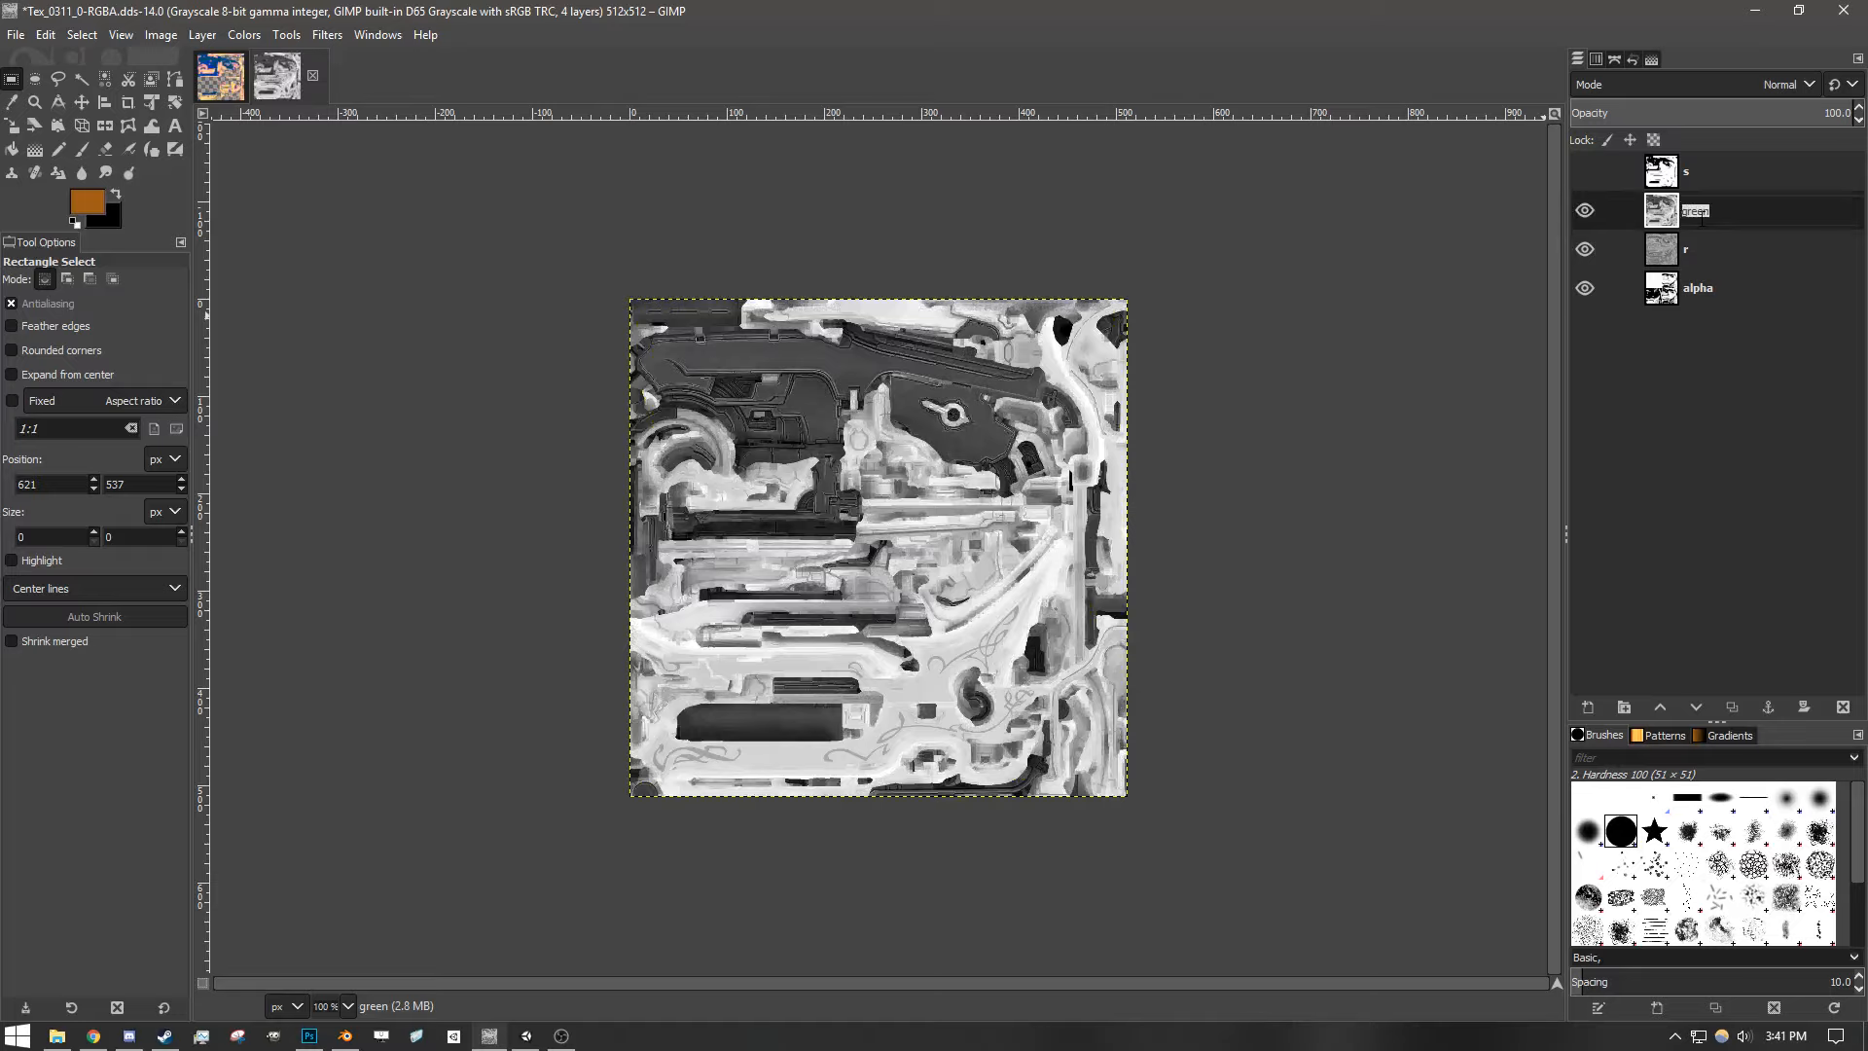
key(BackSpace)
text(d)
key(Return)
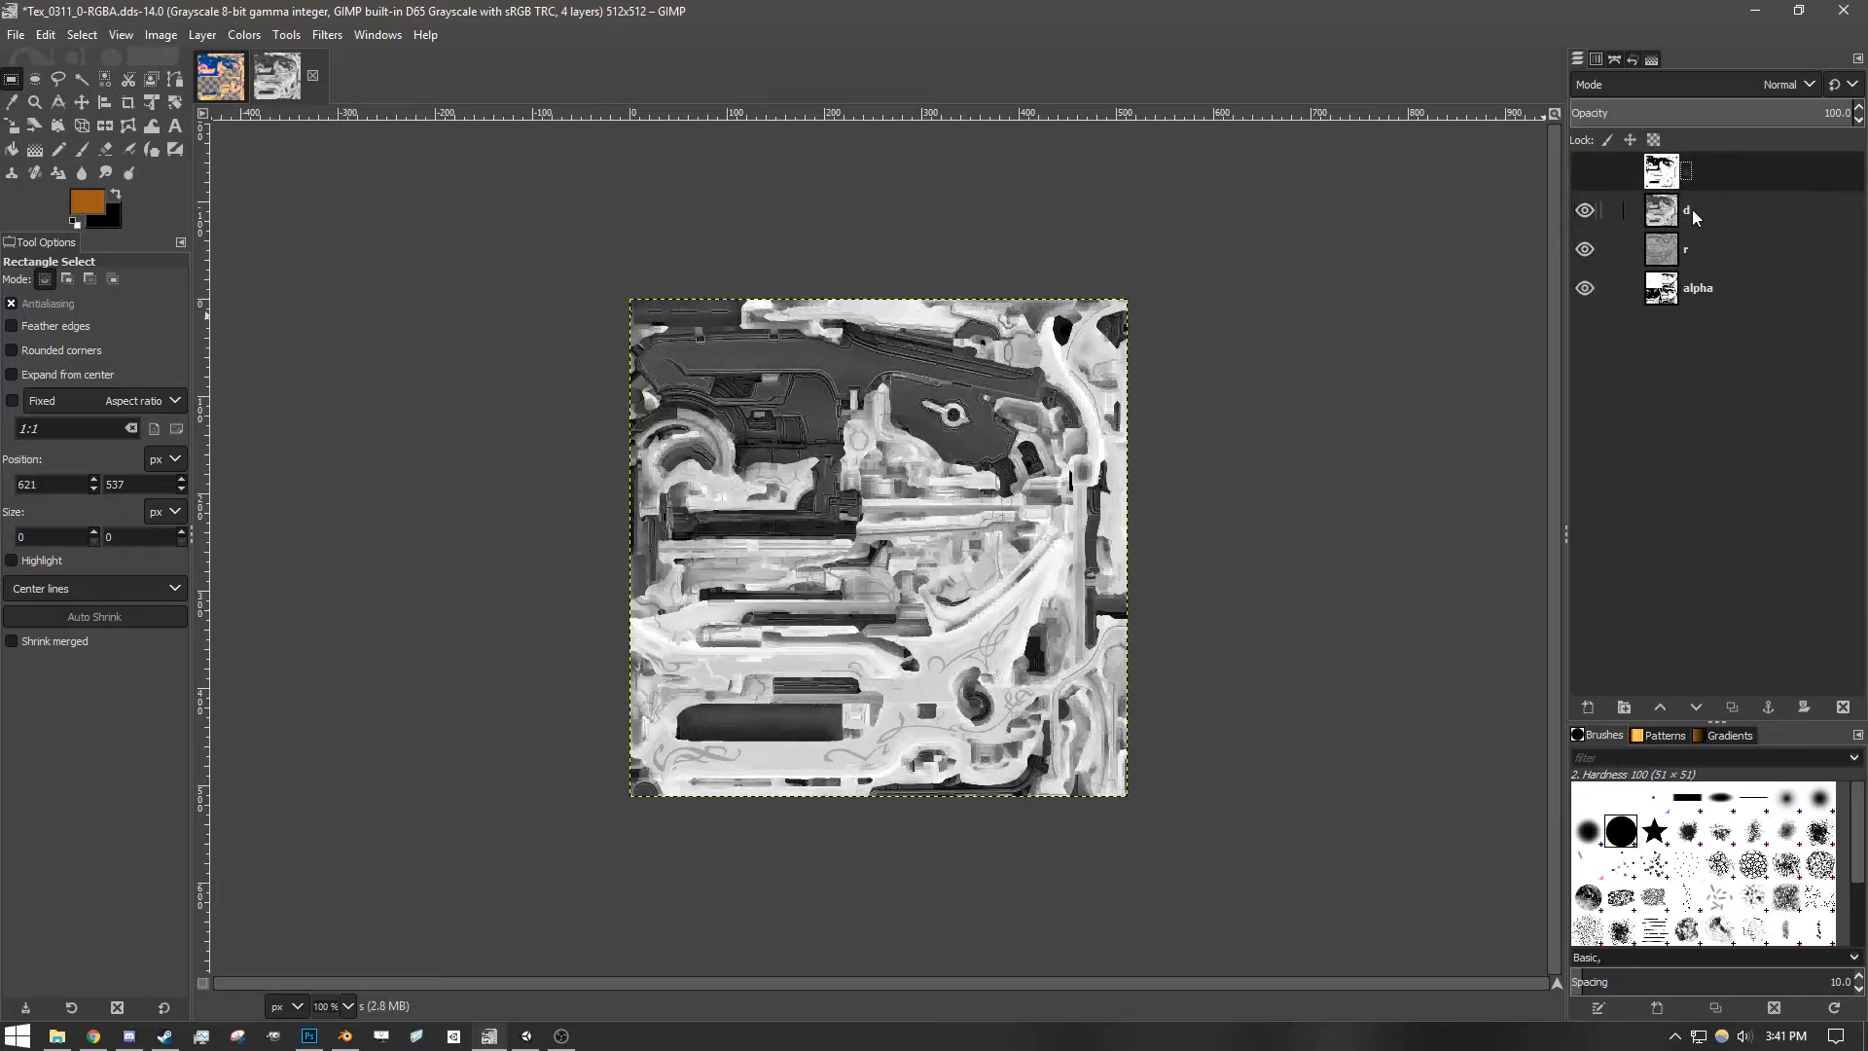
double_click(1688, 248)
drag(1595, 226, 1586, 249)
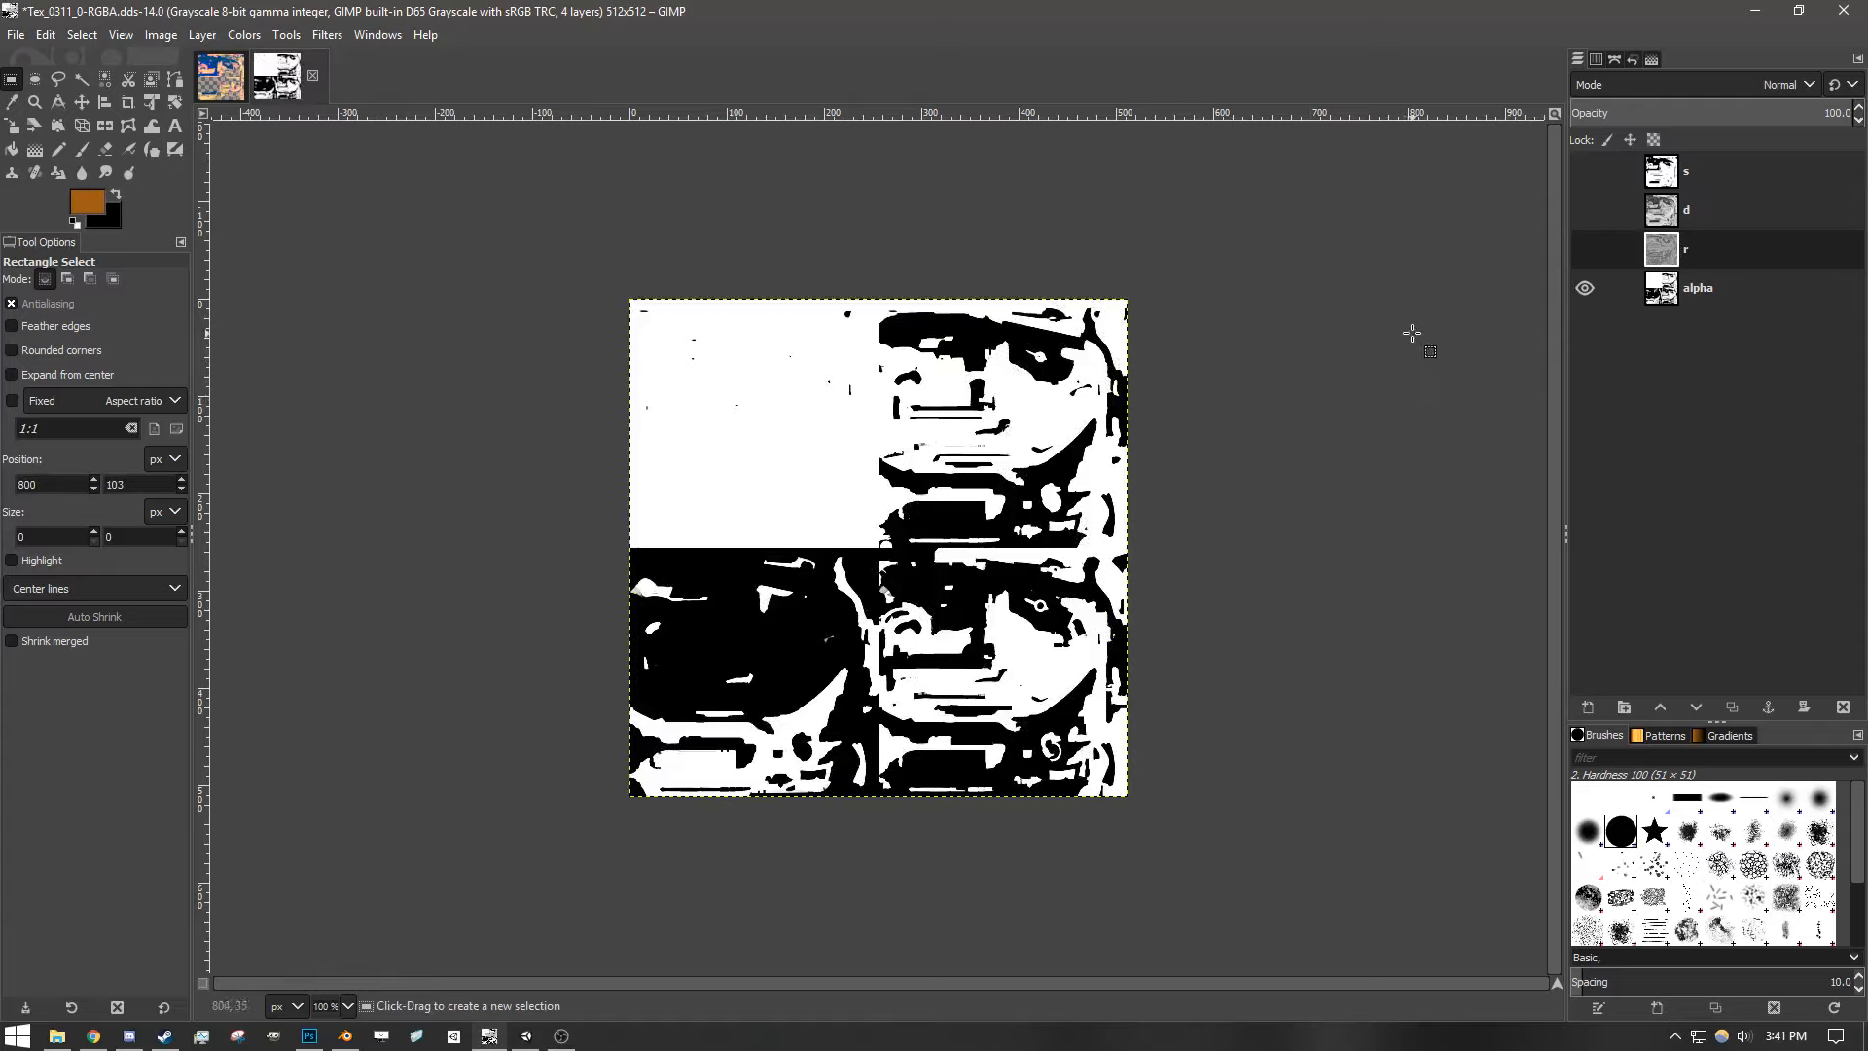
double_click(1701, 288)
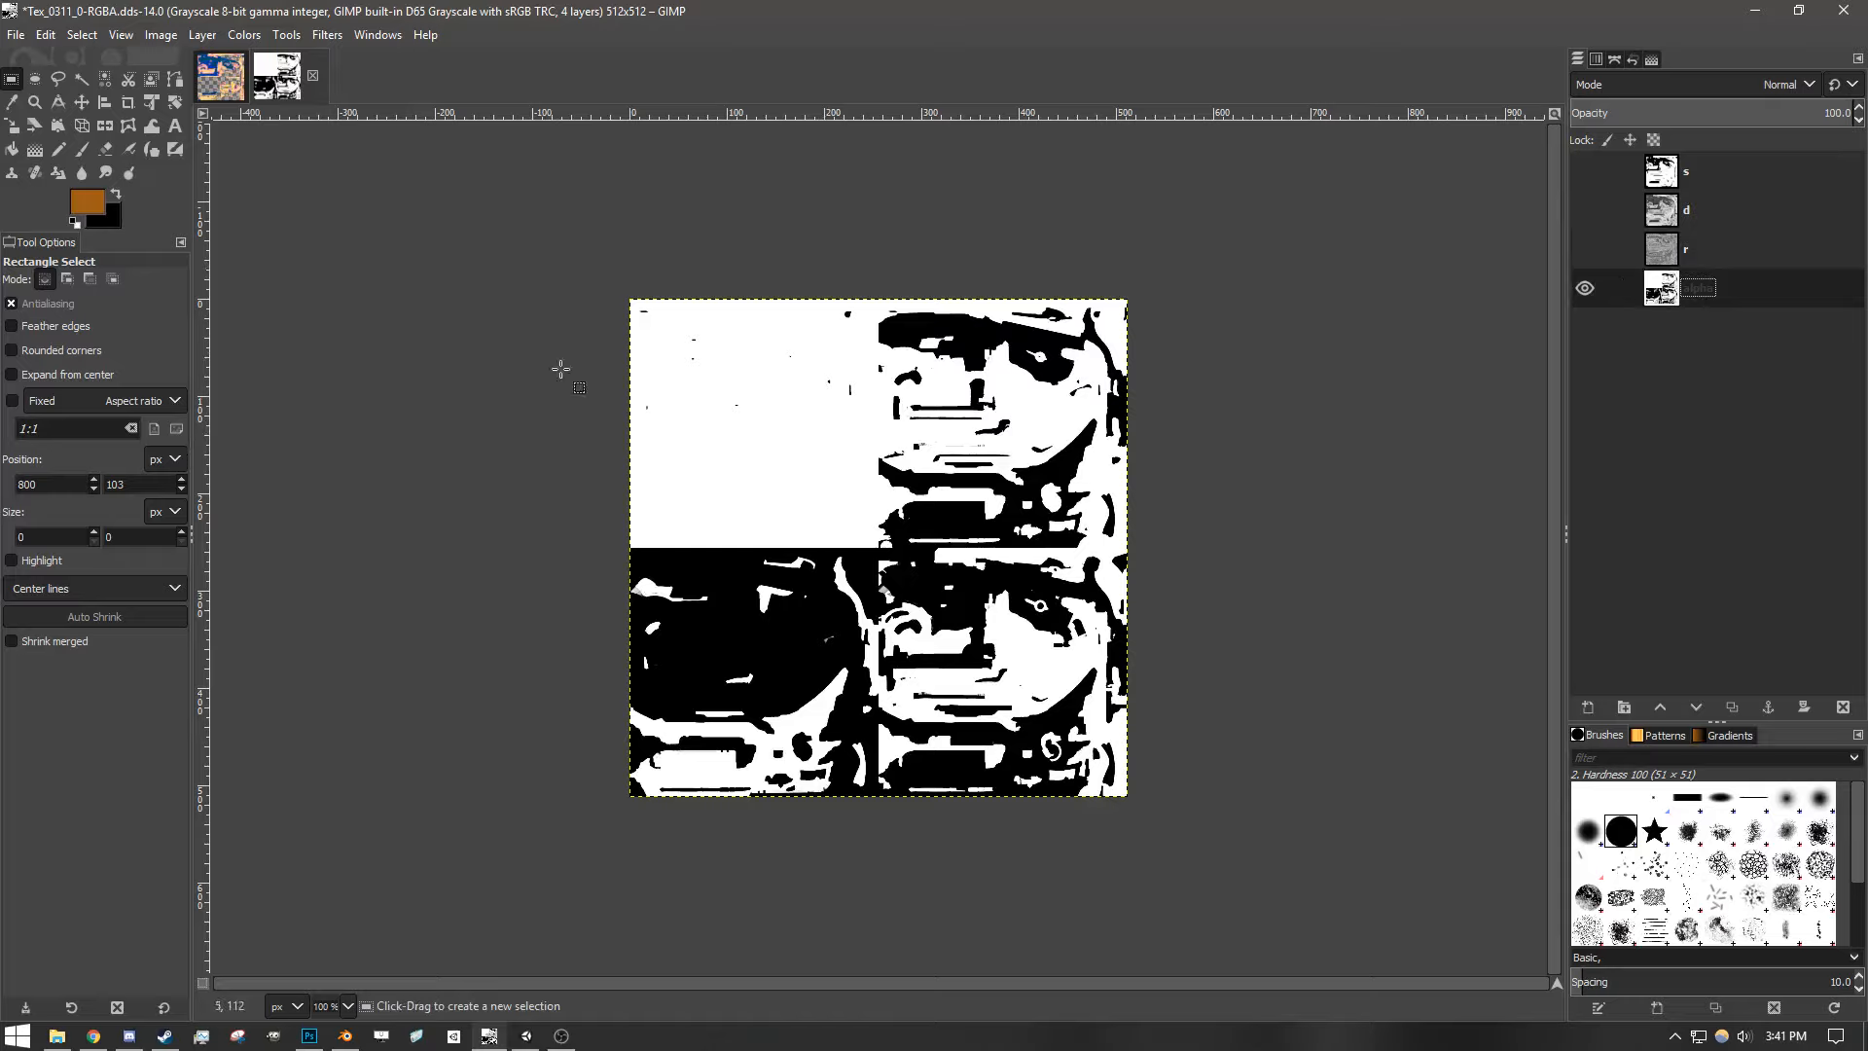
click(521, 348)
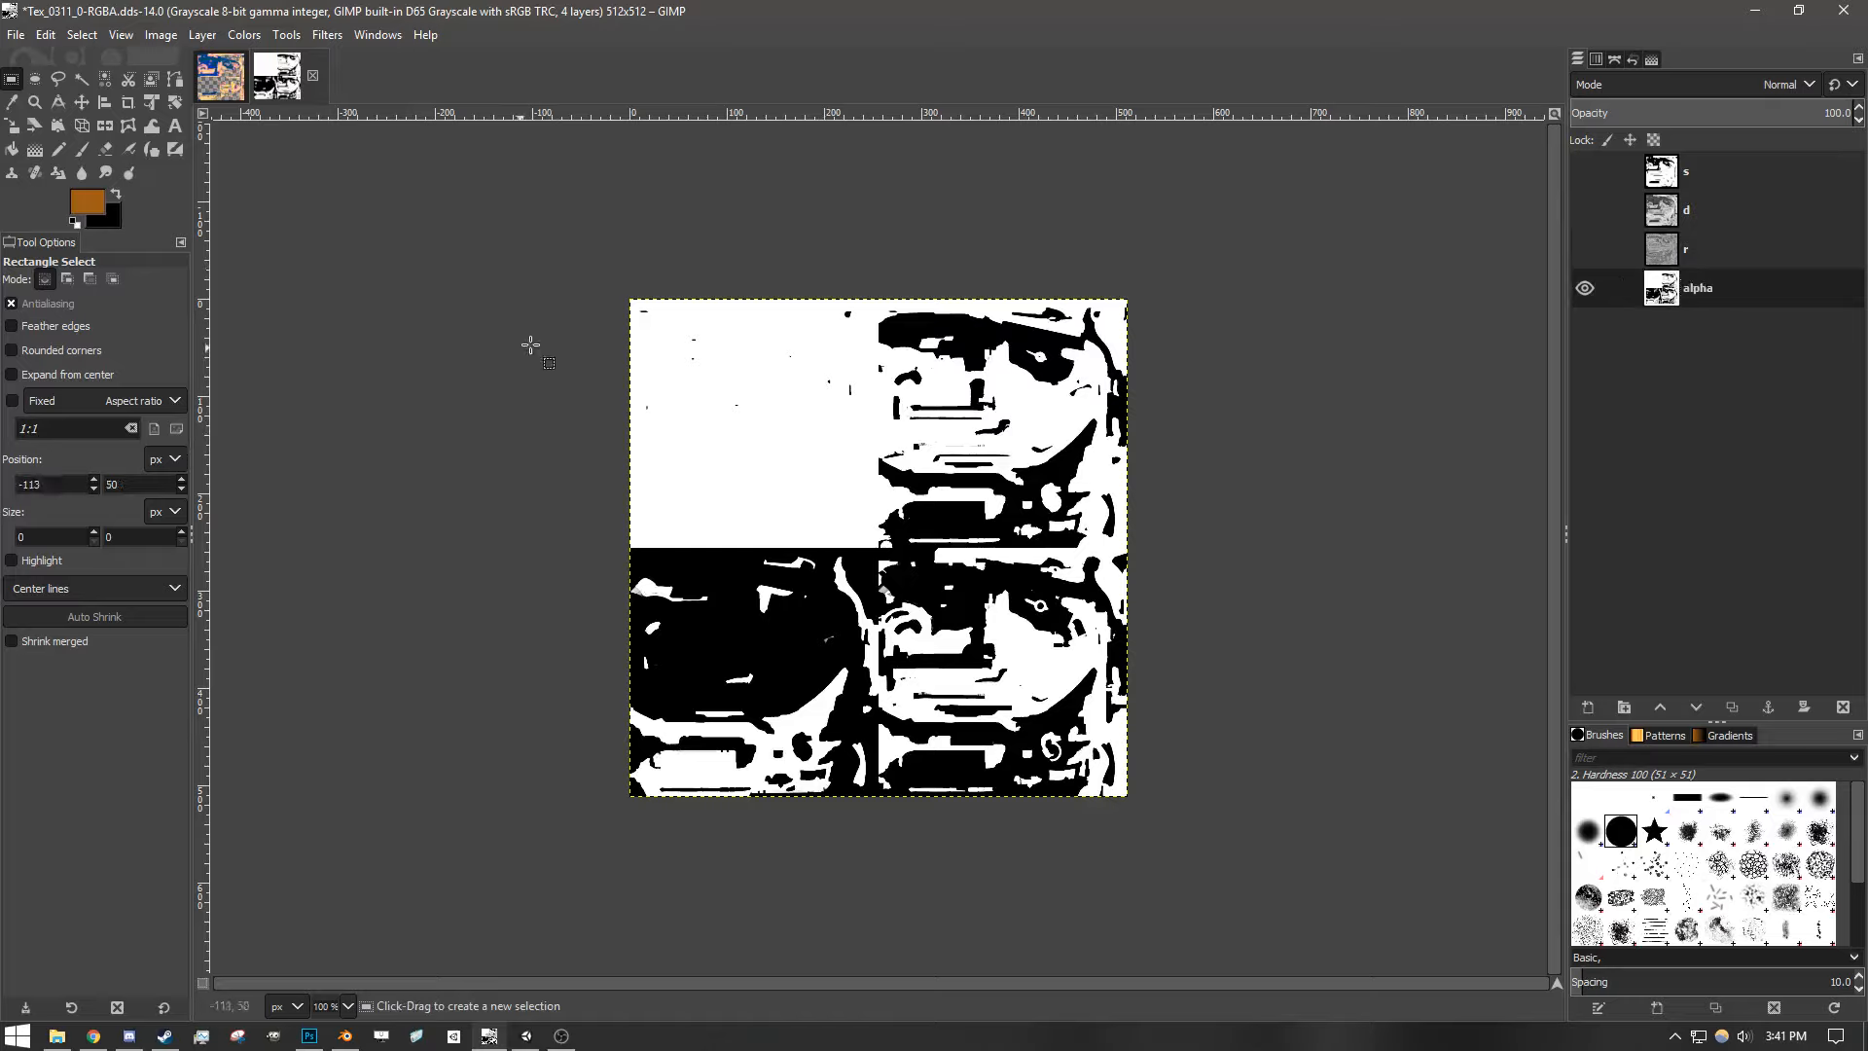
click(592, 312)
click(357, 424)
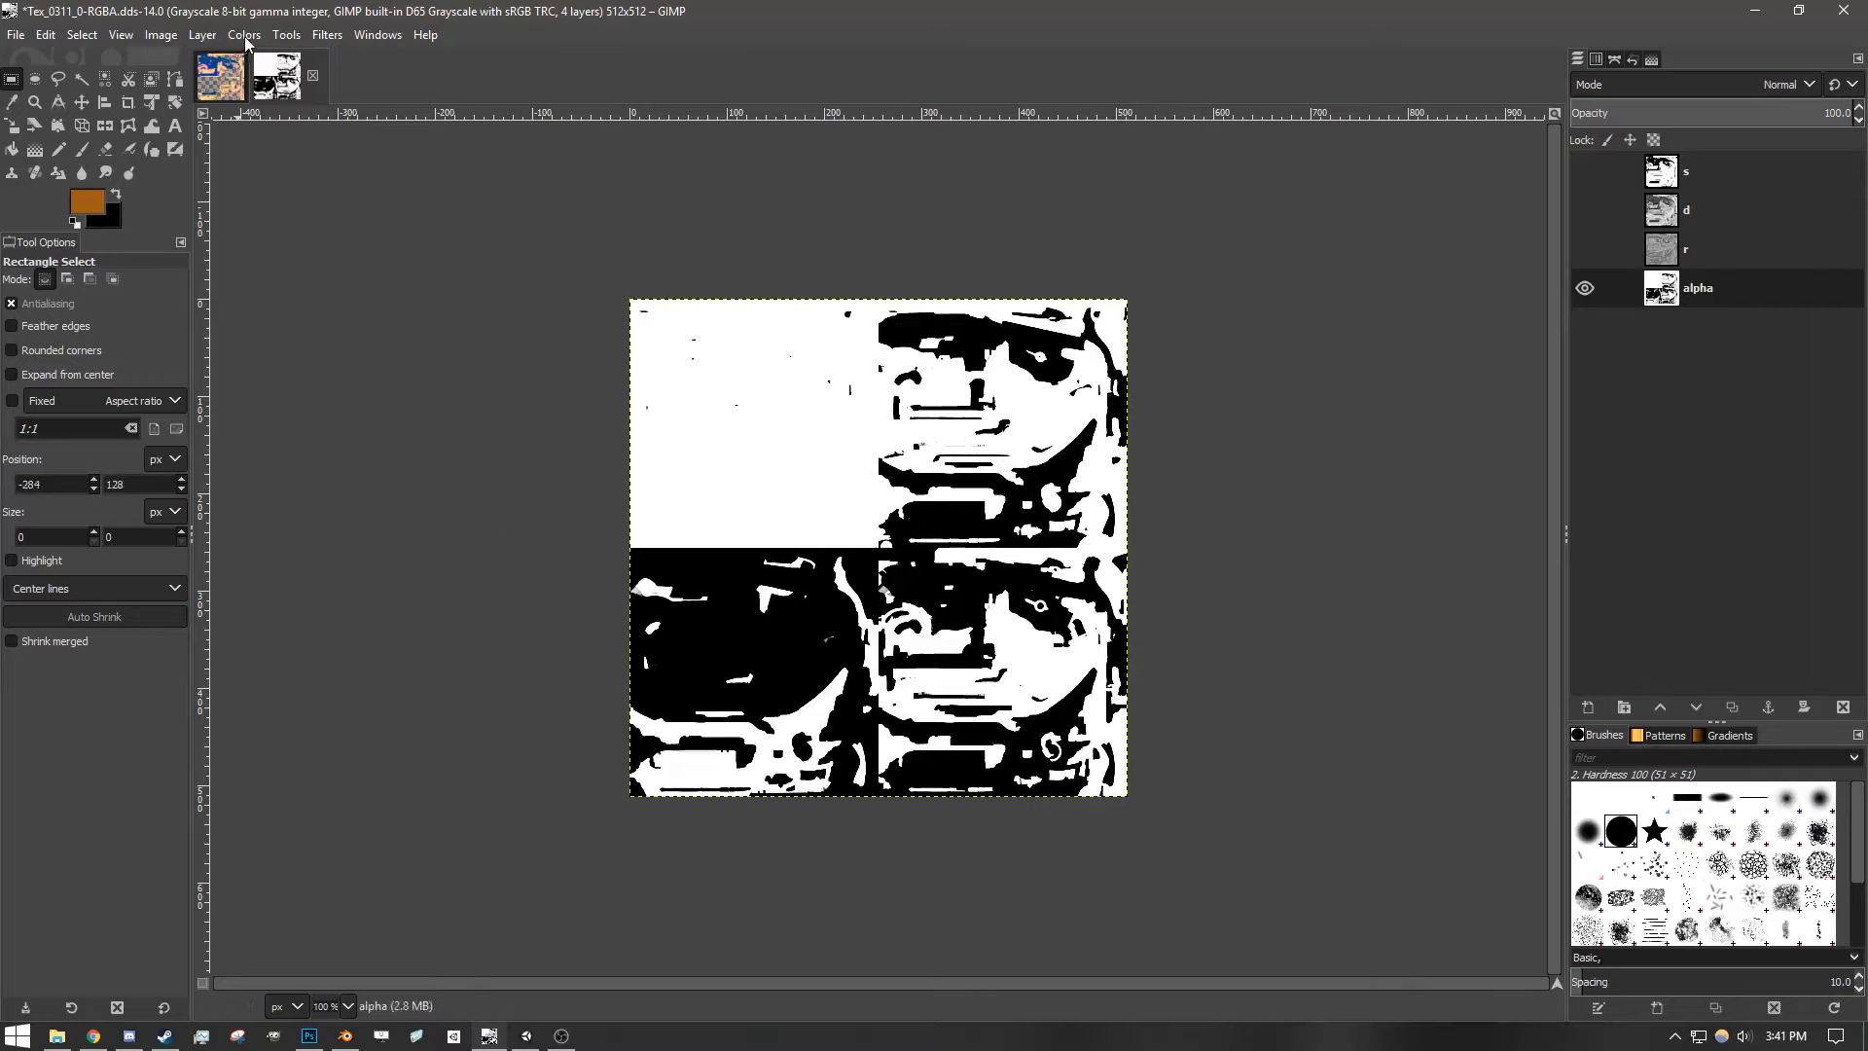
- Add a horizontal guide at 50% of the image height
click(122, 37)
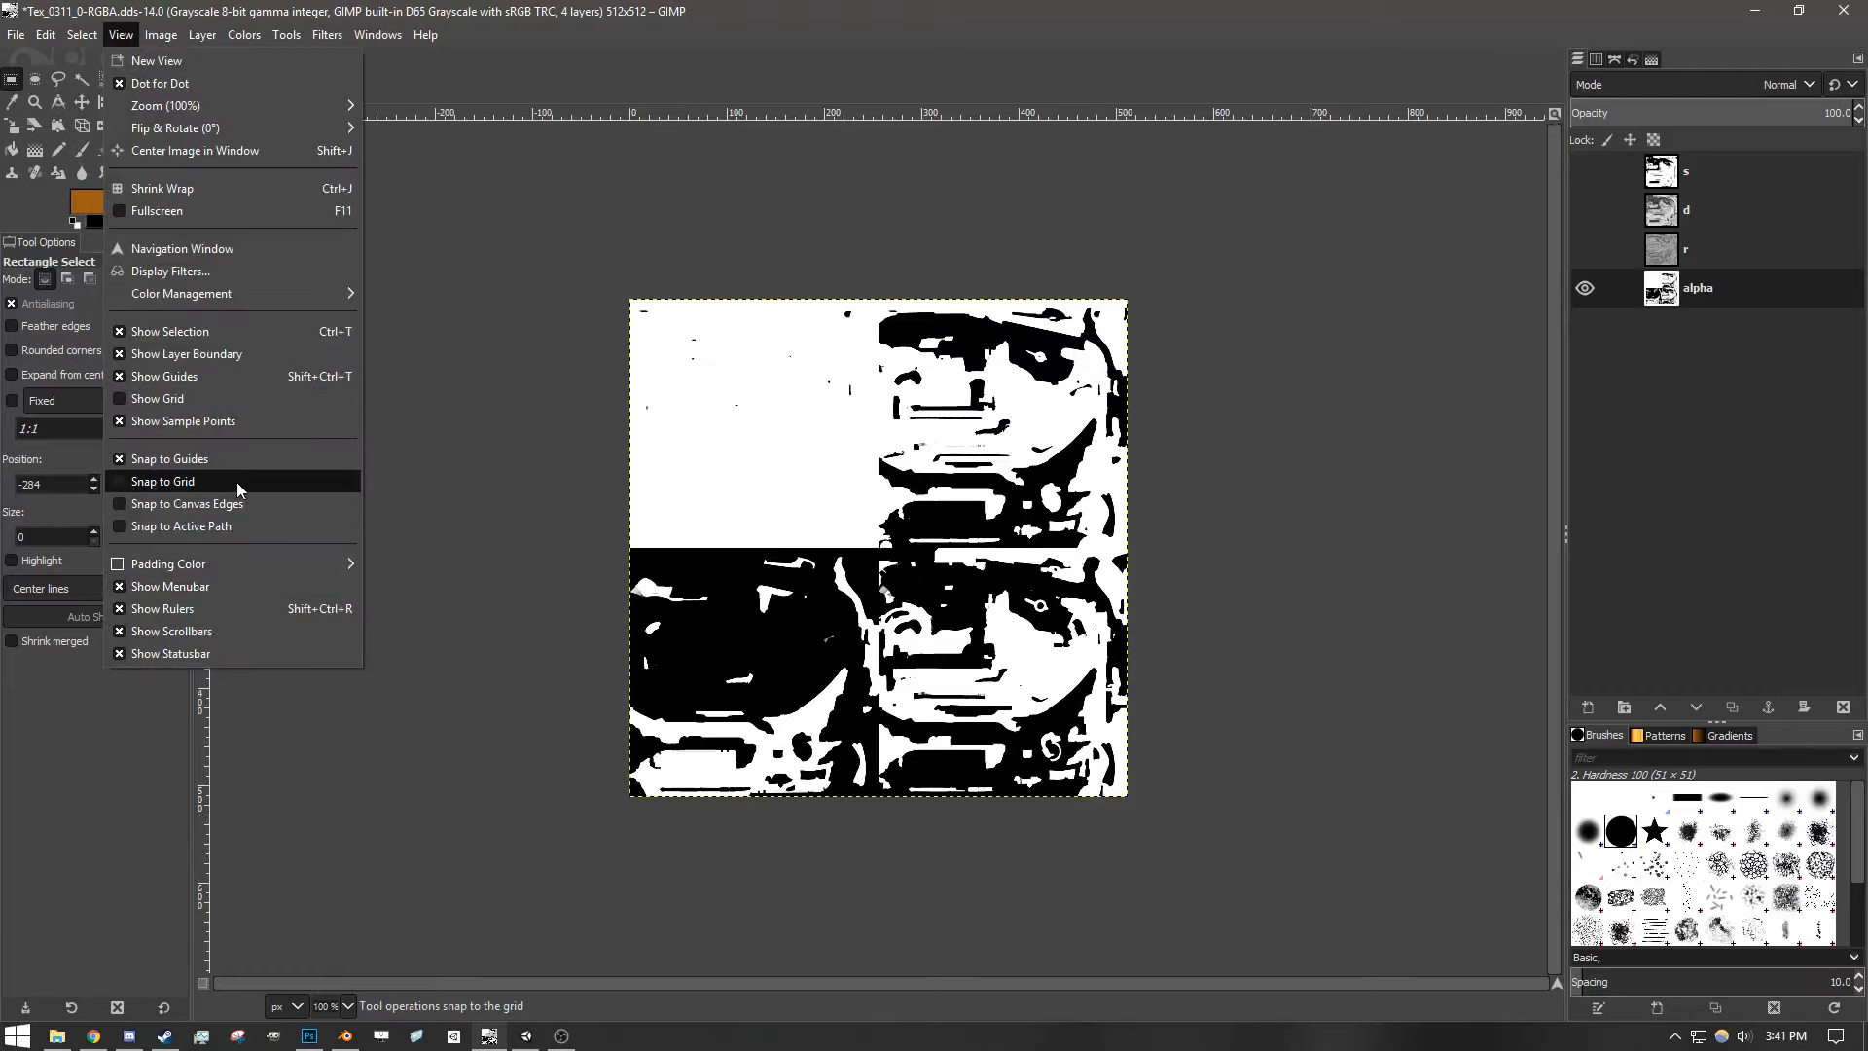
mouse_move(162, 44)
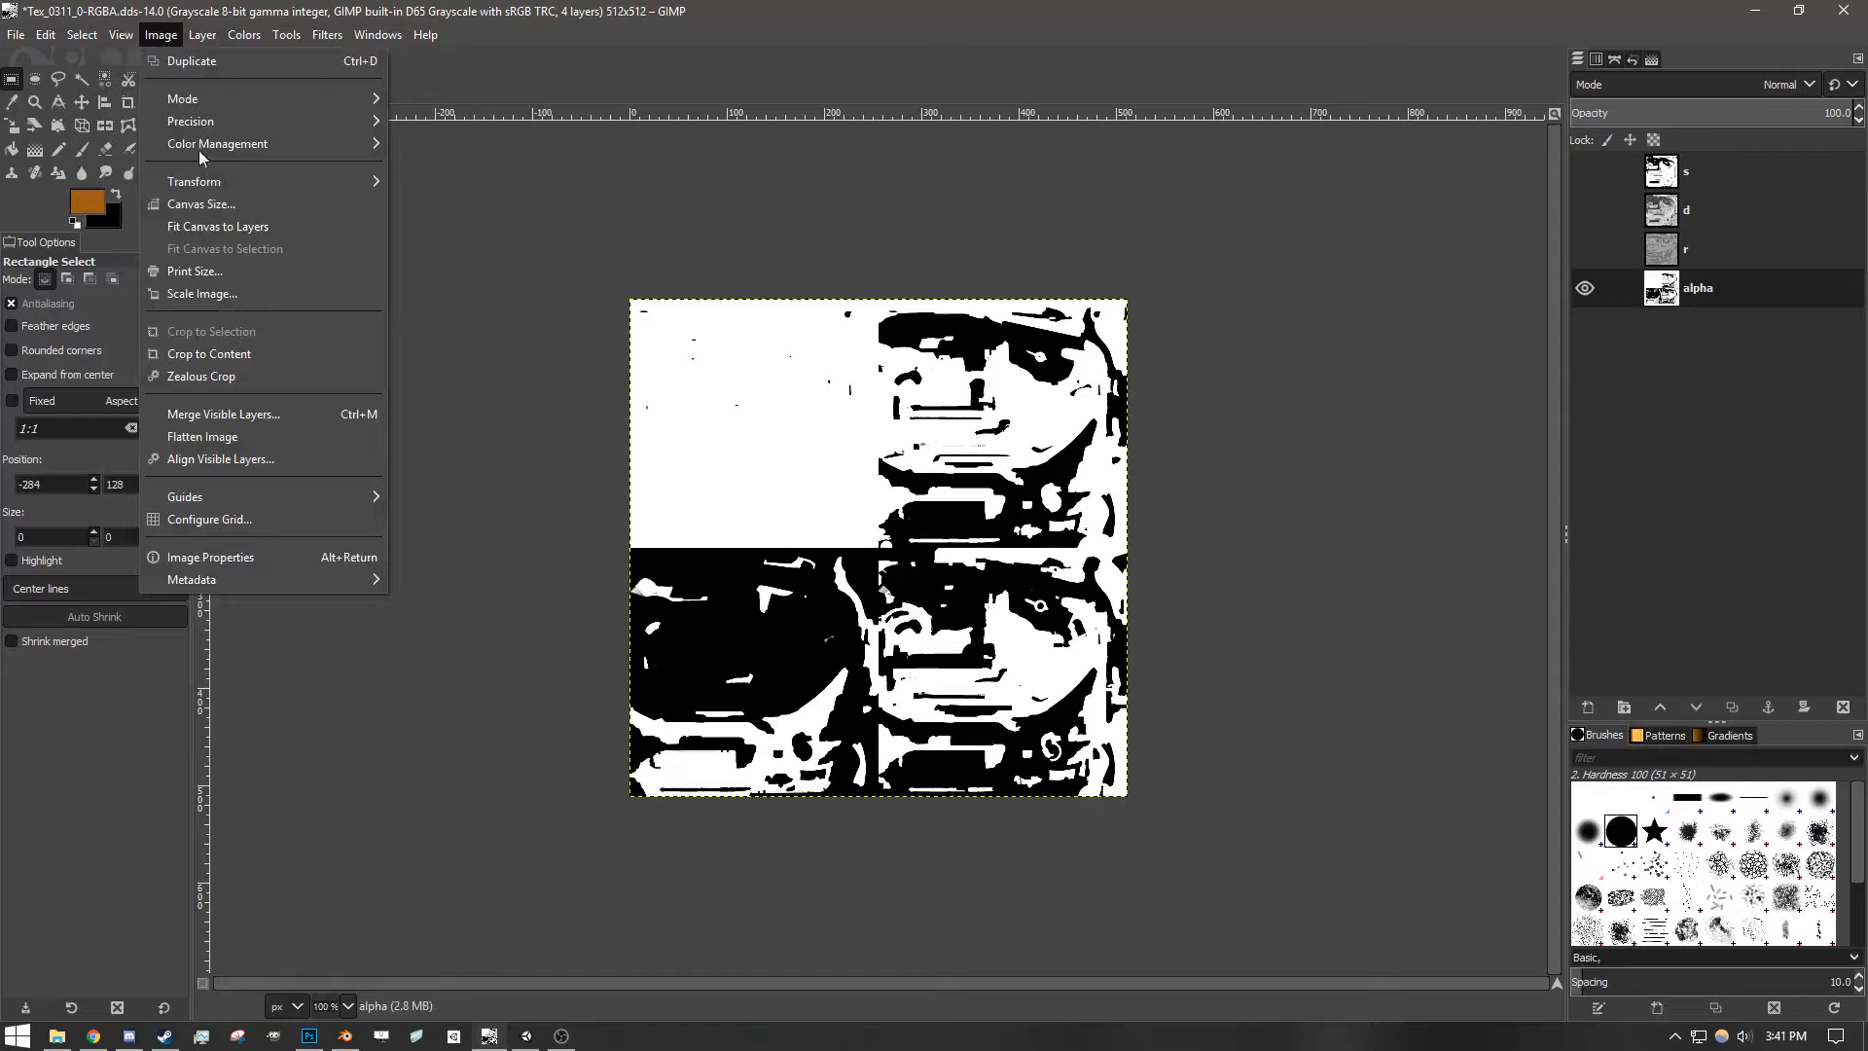
mouse_move(256, 498)
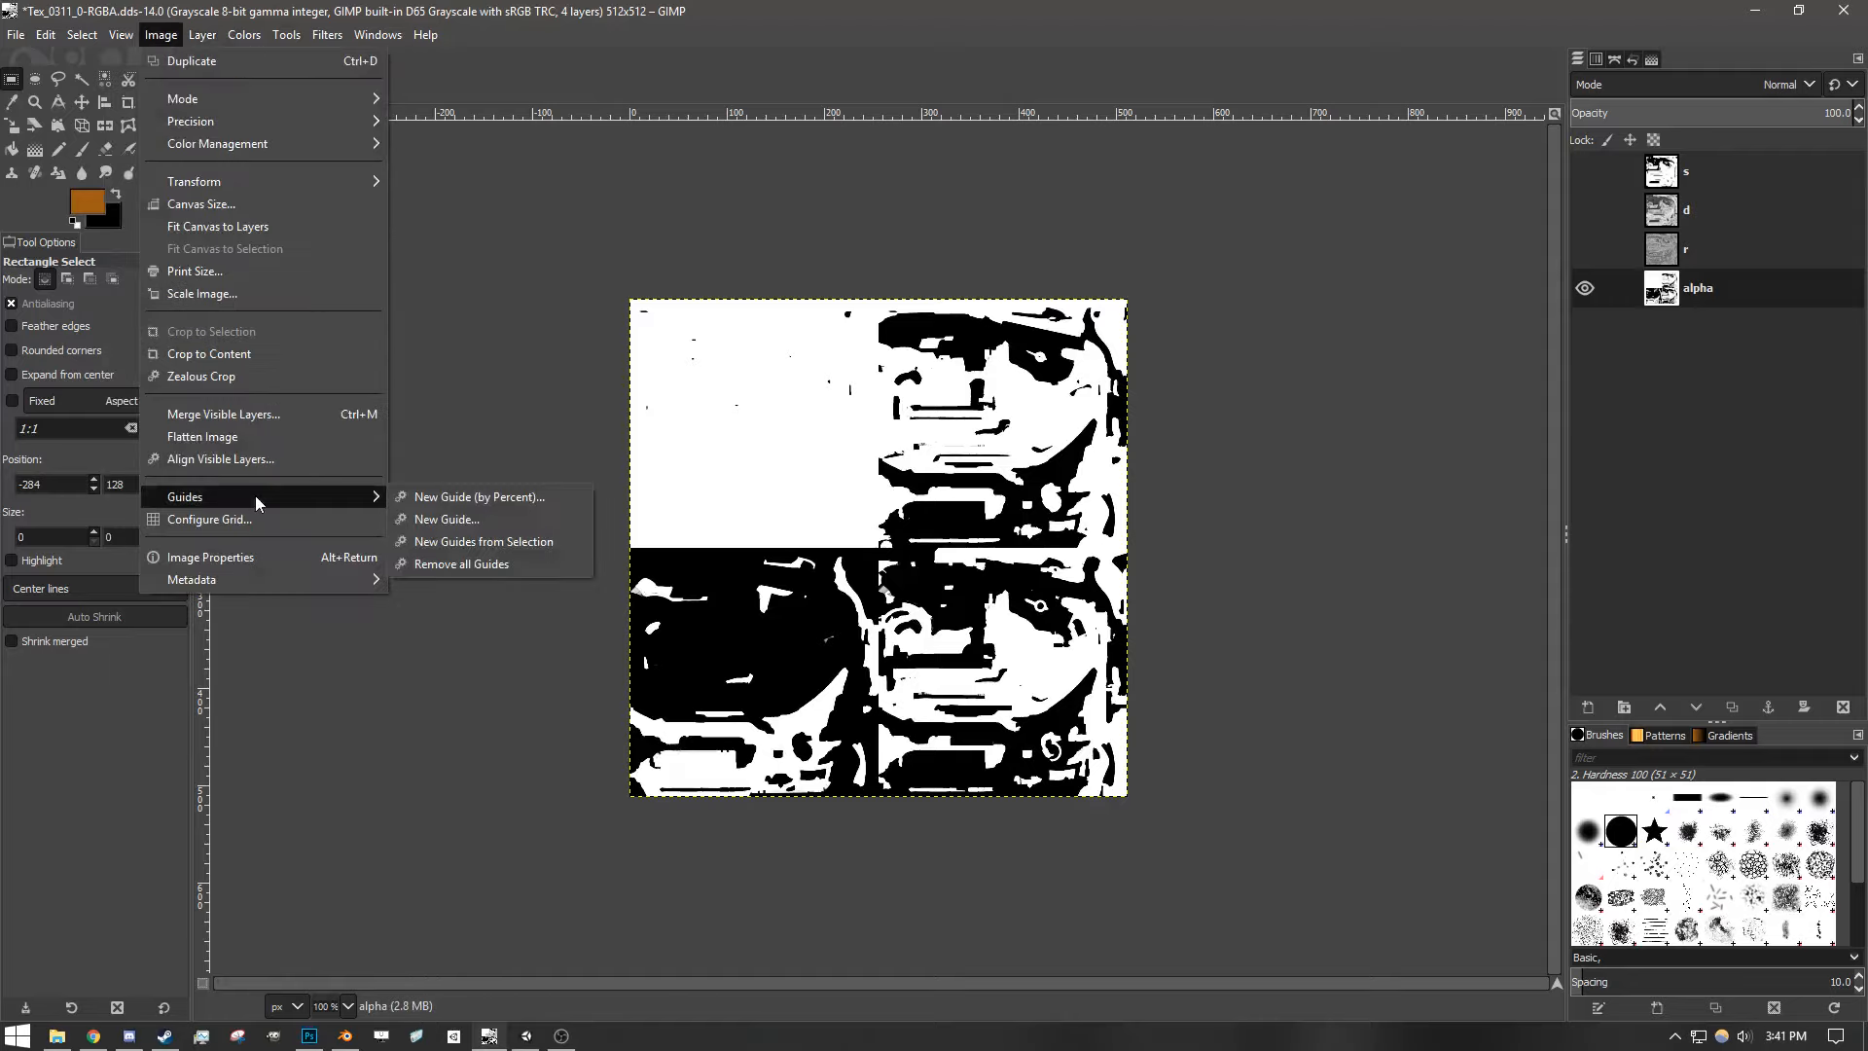
click(500, 500)
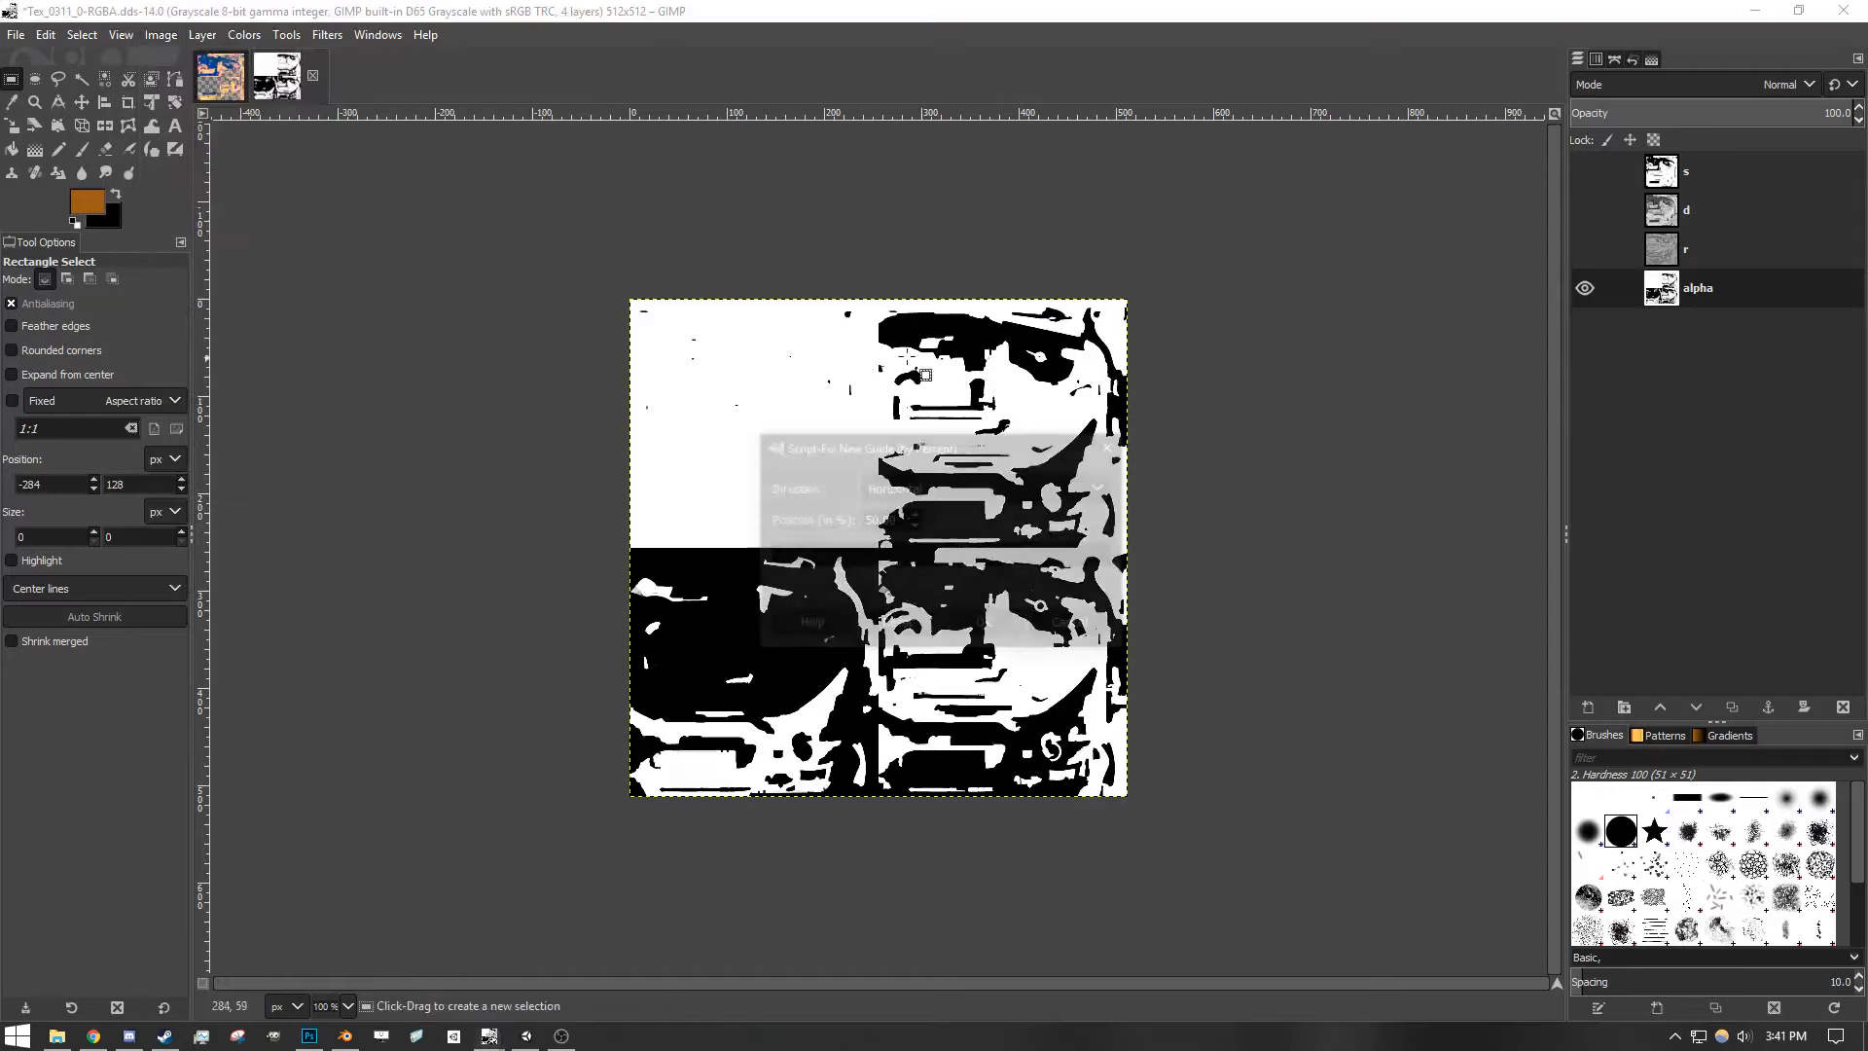
drag(922, 454, 1138, 540)
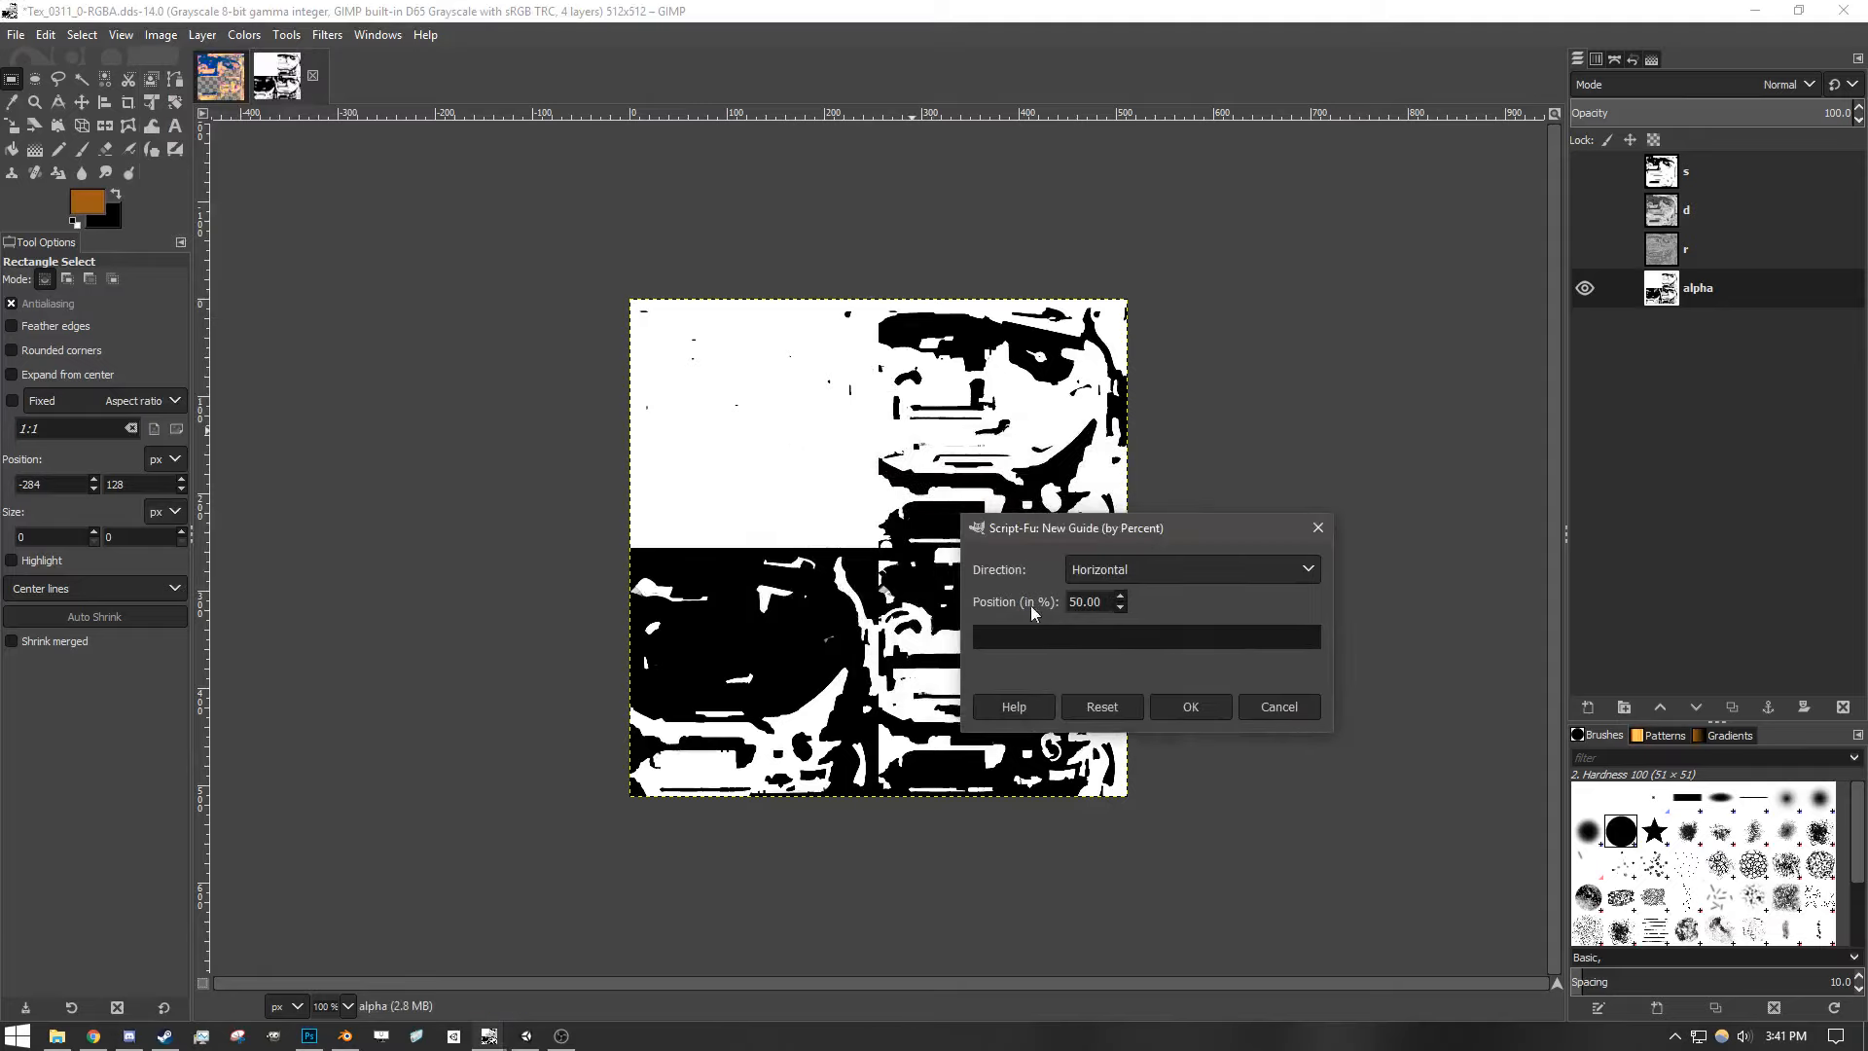
click(1191, 707)
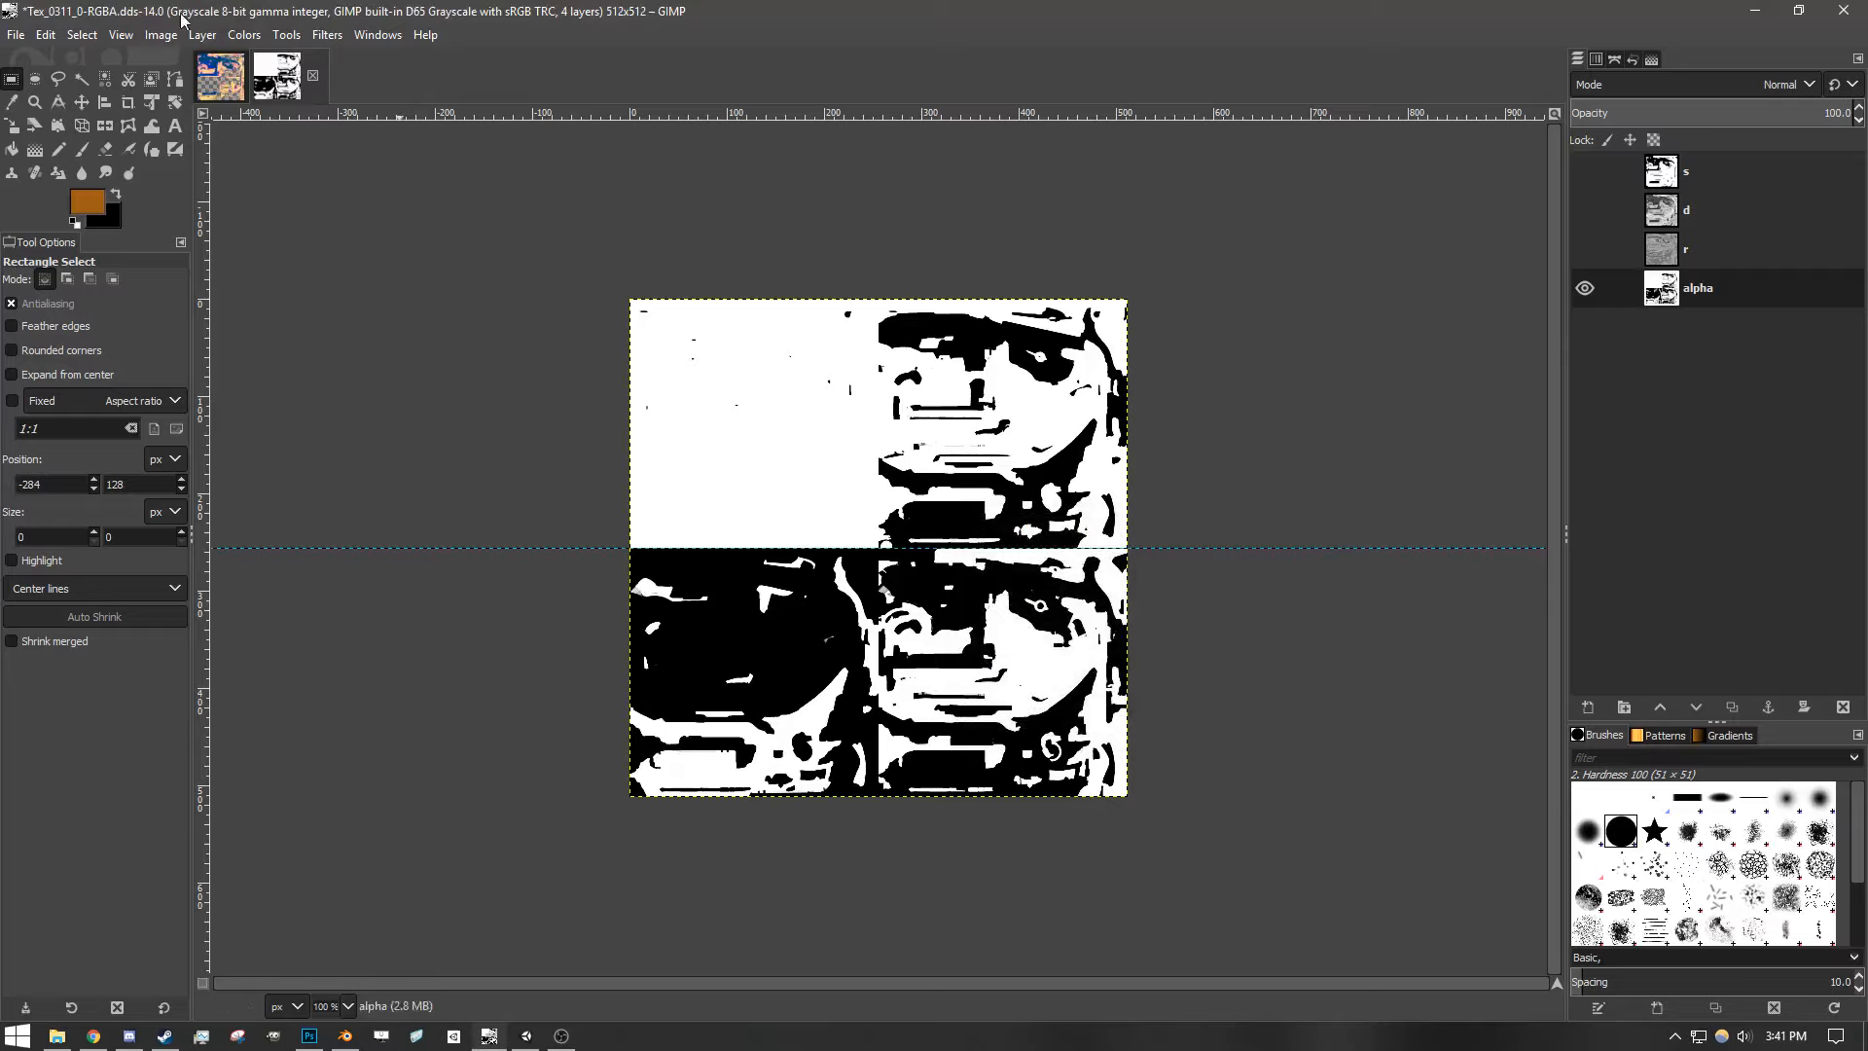
- Add a vertical guide at 50% of the image width
click(161, 36)
mouse_move(325, 498)
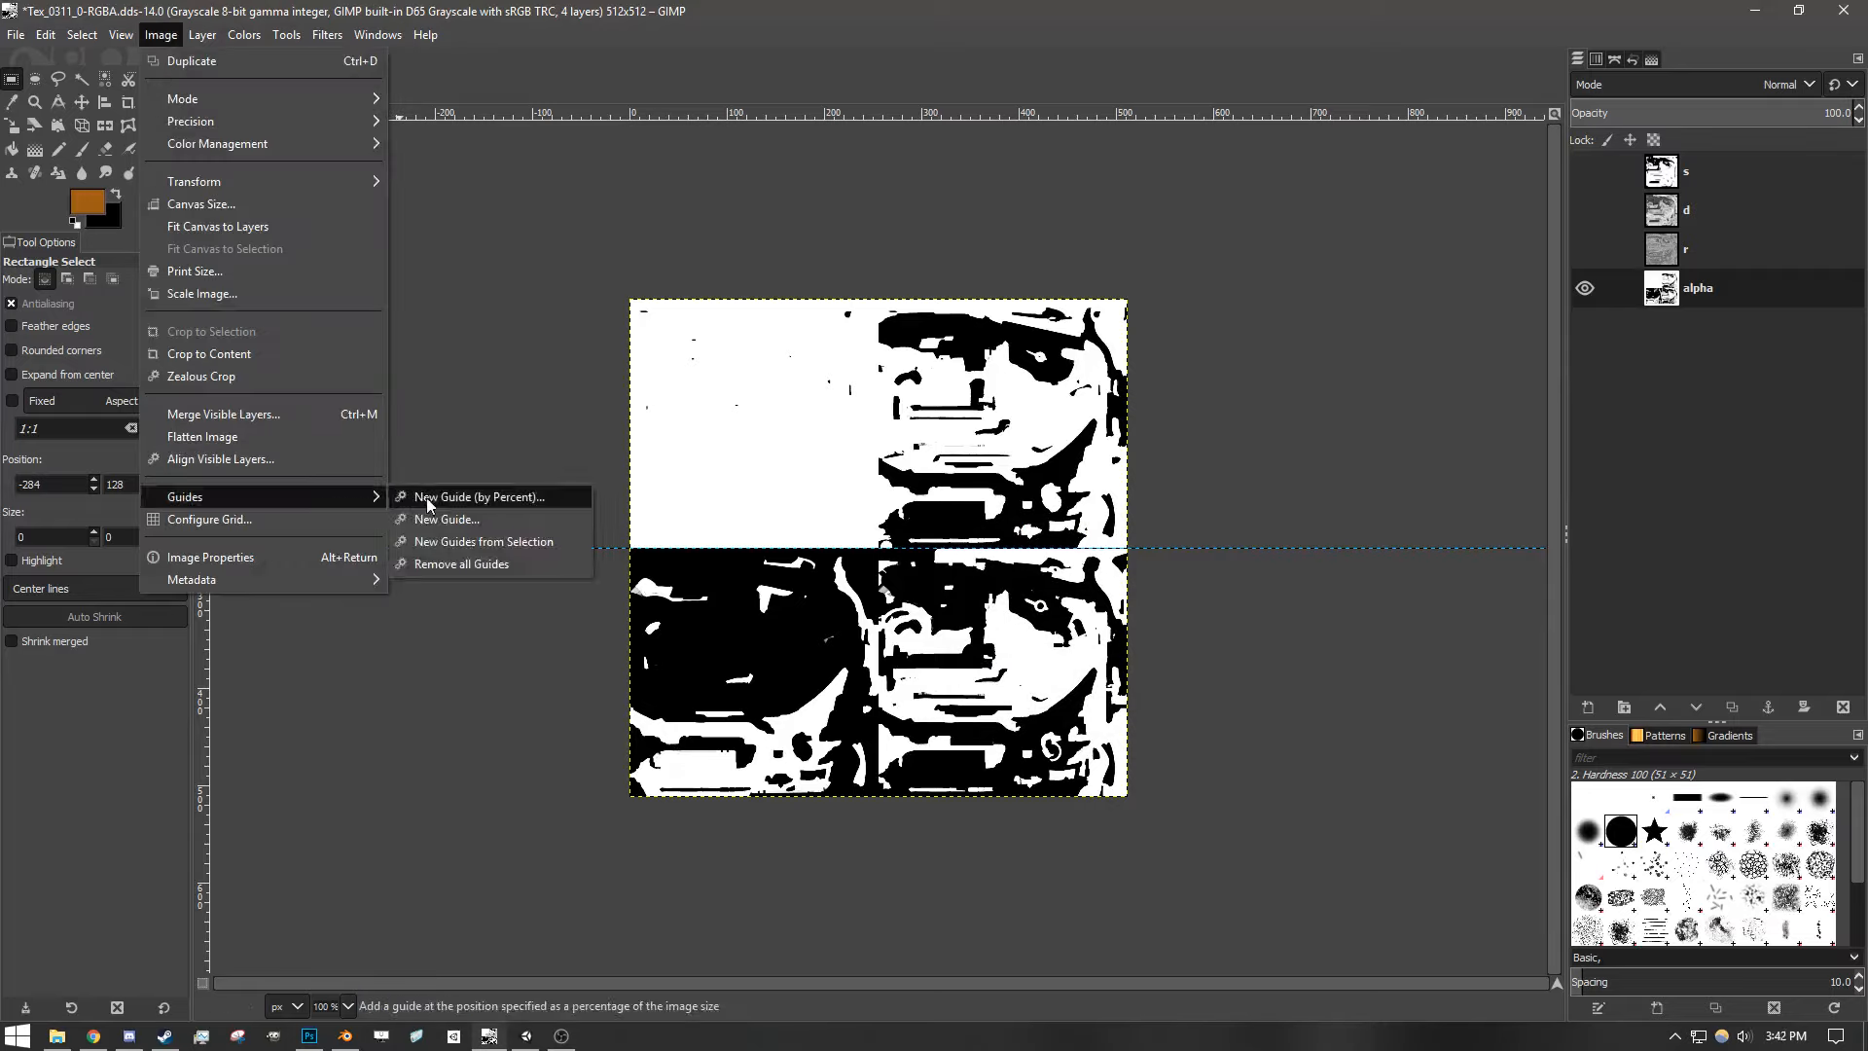
click(487, 498)
click(895, 488)
click(922, 517)
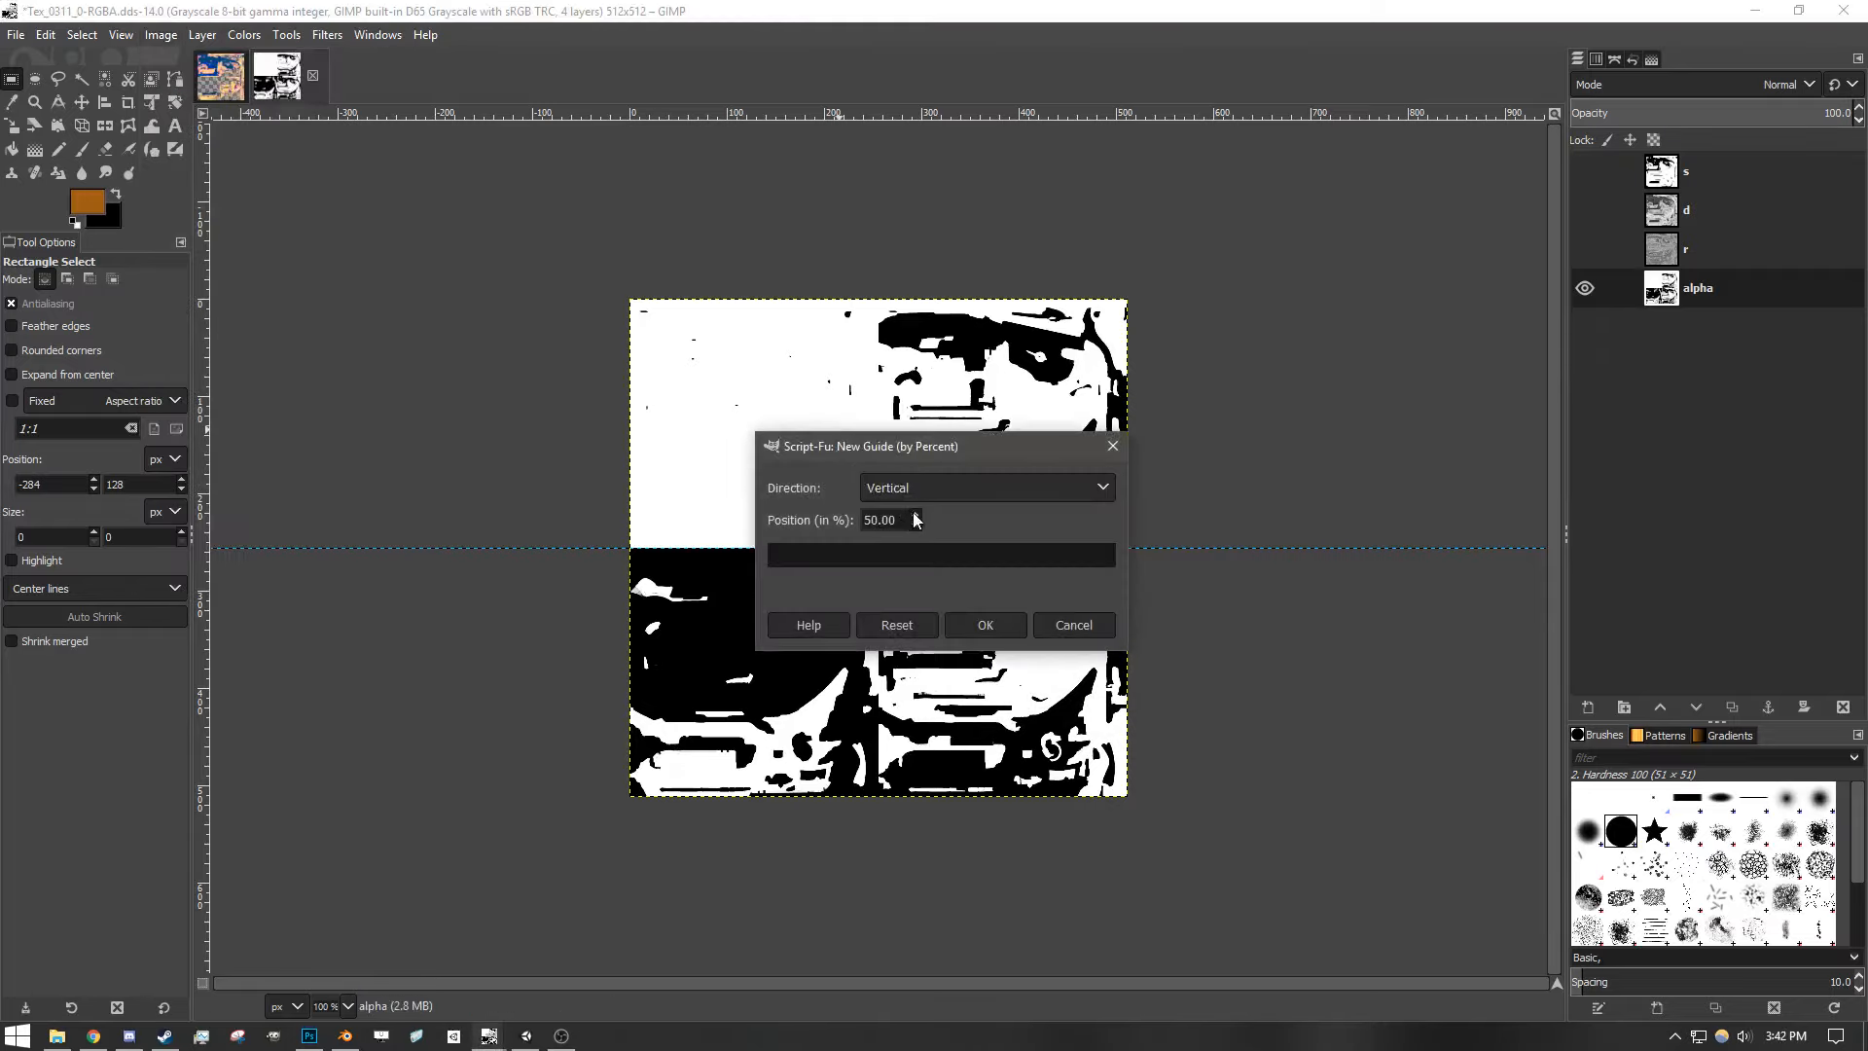
click(981, 625)
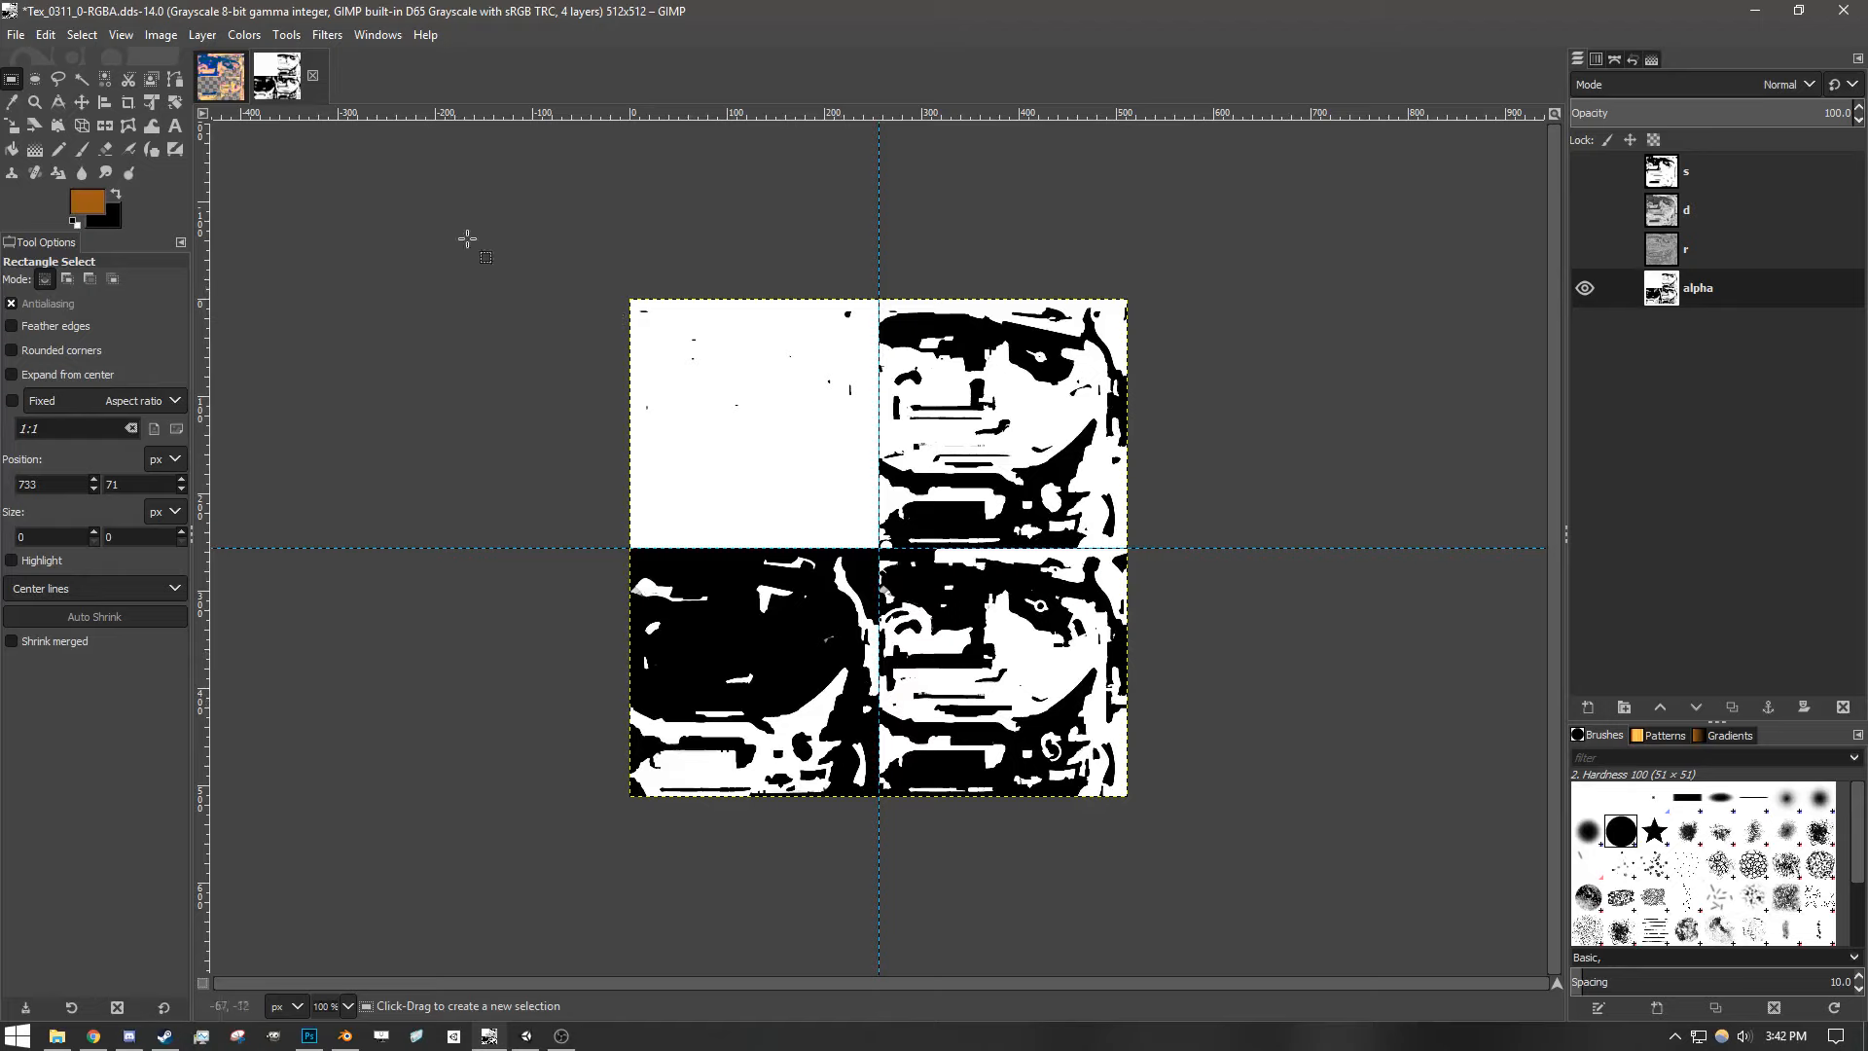
- Select the alpha layer's upper-left quadrant with a 256 × 256 px rectangle at position 0, 0
scroll(621, 287, up, 1)
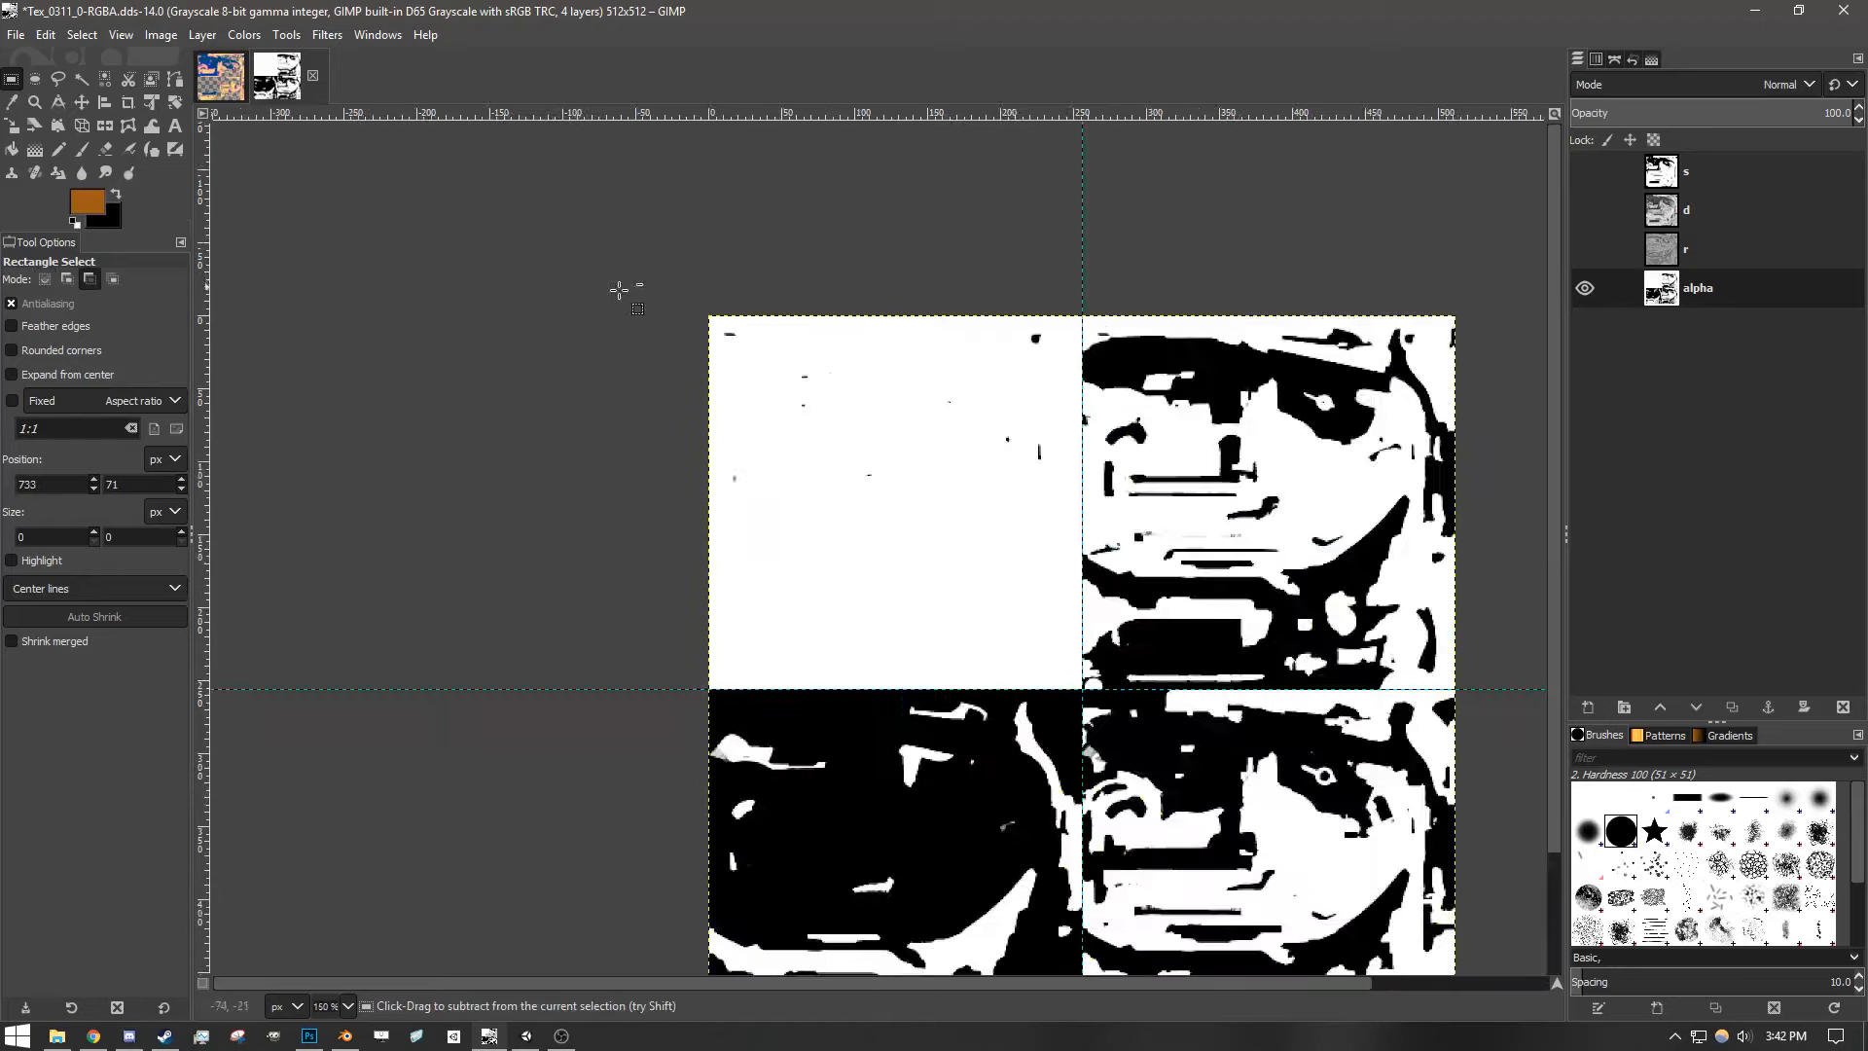
drag(734, 327, 1129, 730)
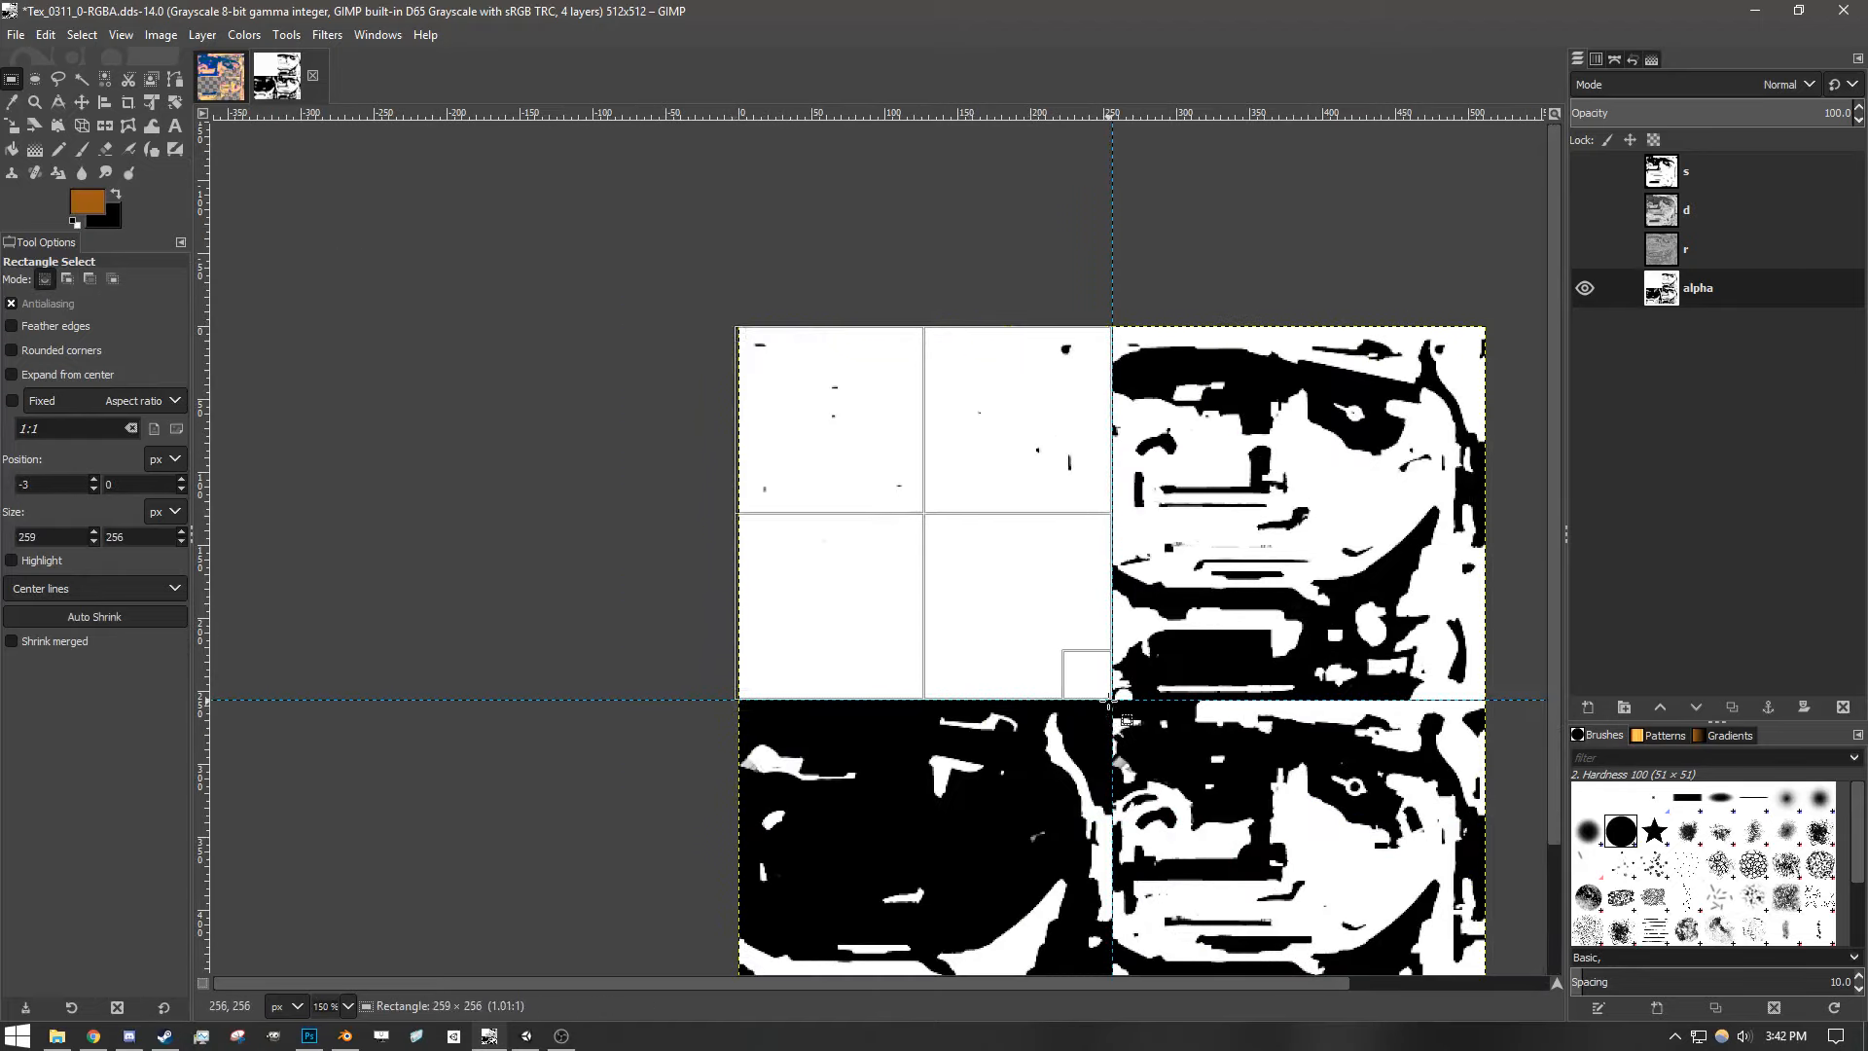
scroll(1131, 731, up, 4)
scroll(1083, 653, down, 4)
drag(800, 333, 802, 434)
scroll(788, 383, up, 4)
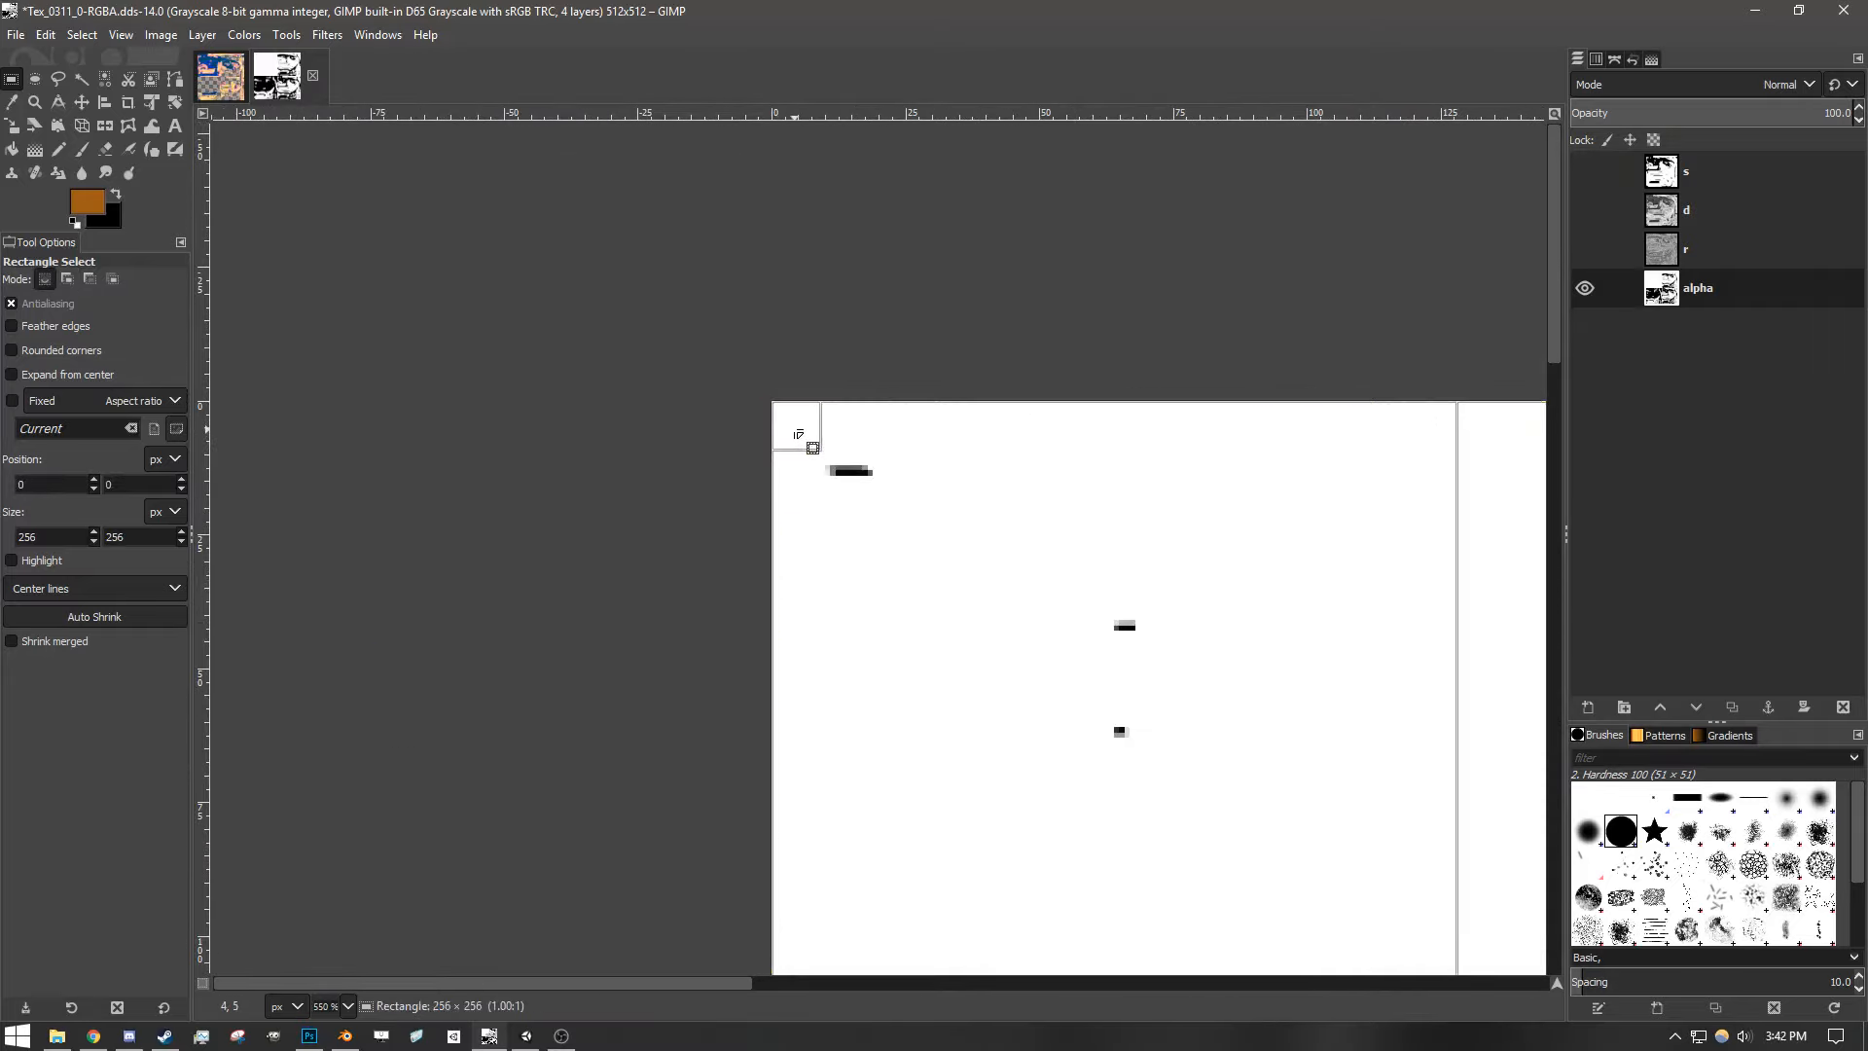
scroll(1250, 613, down, 6)
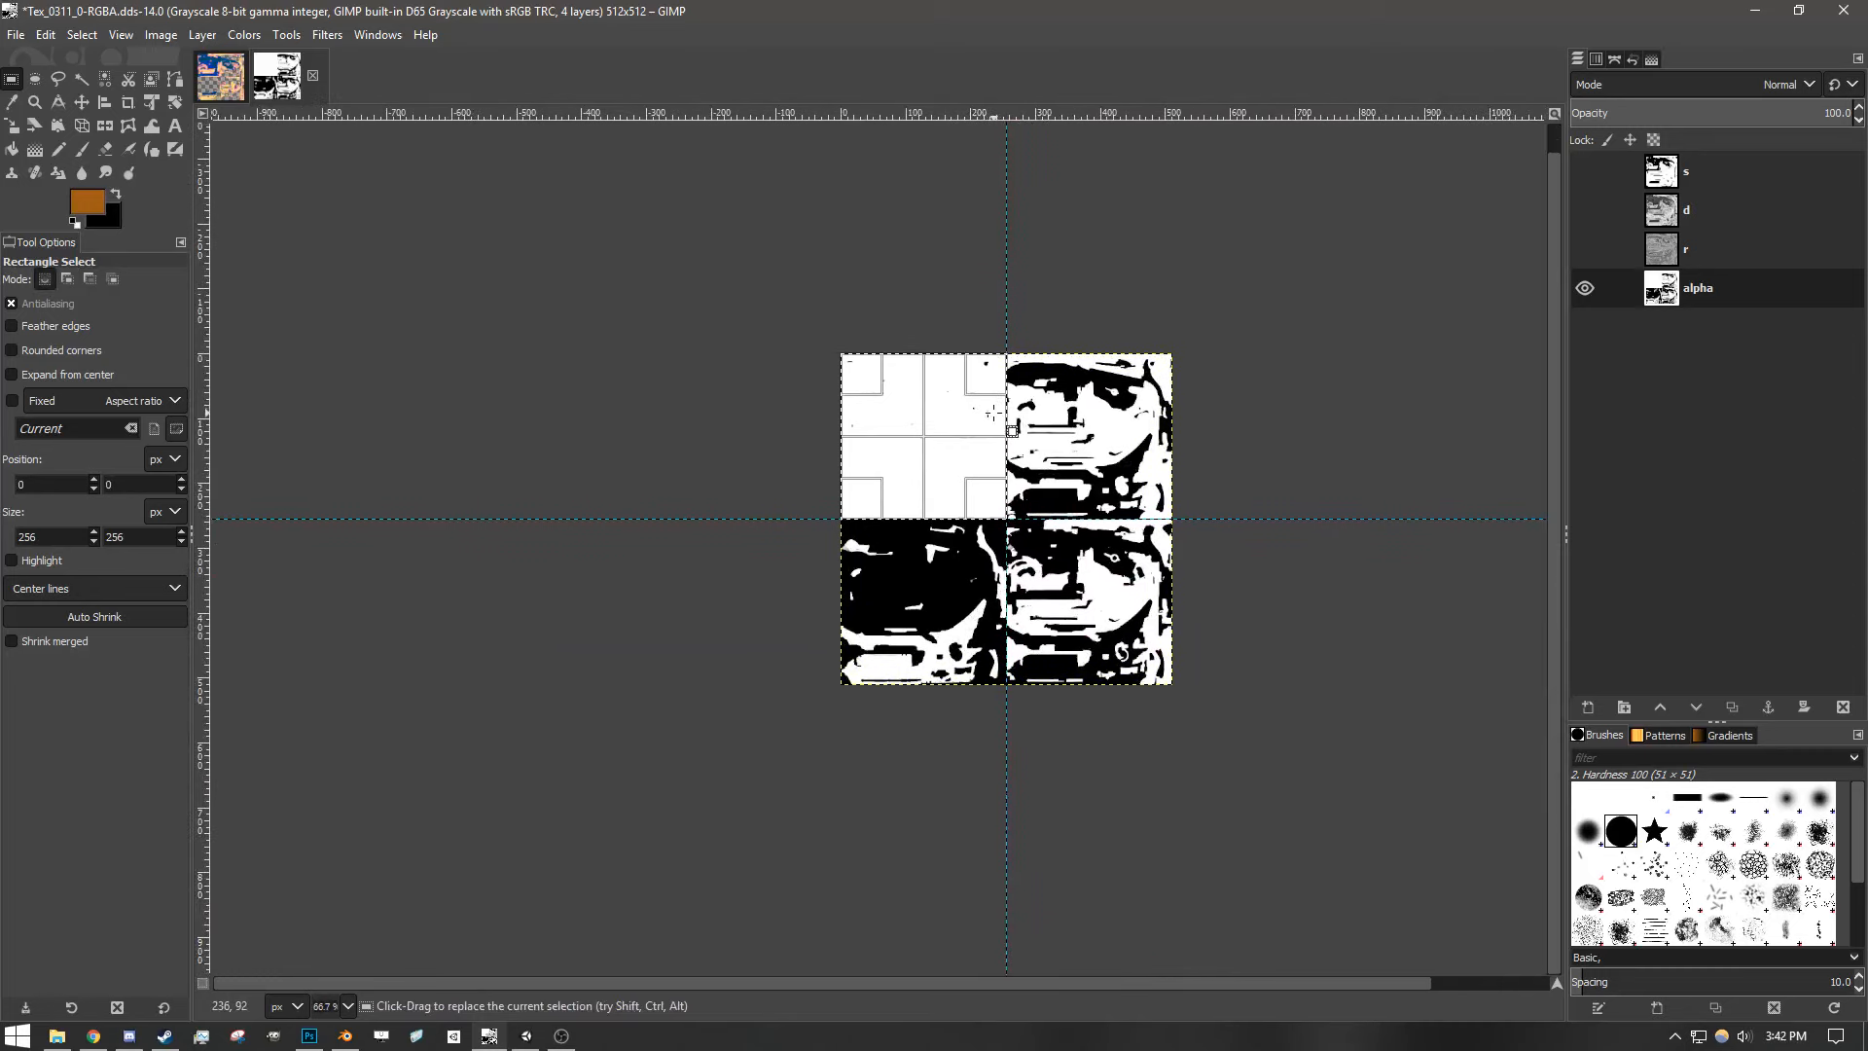
scroll(1354, 410, up, 2)
scroll(1354, 409, down, 1)
- Copy the selected upper-left quadrant, clear the selection, and paste the copy as a floating selection
key(ctrl+c)
click(1354, 410)
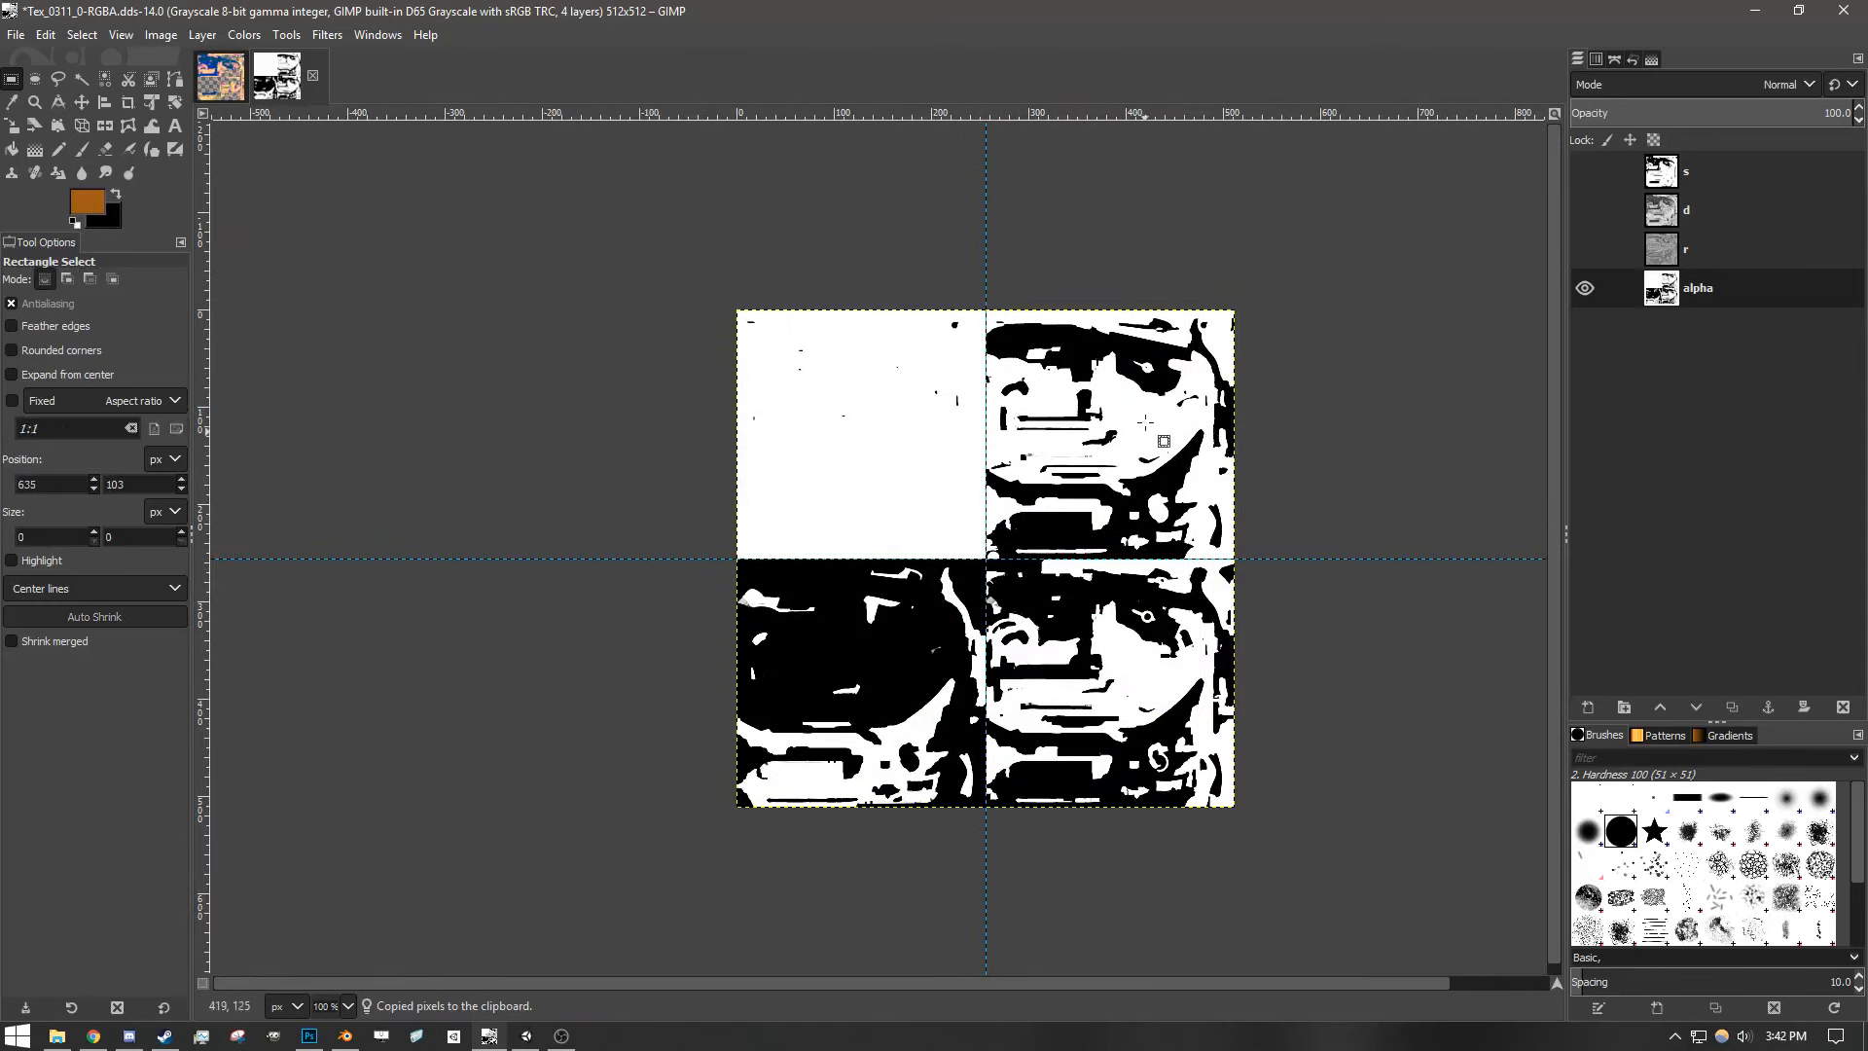
key(ctrl+v)
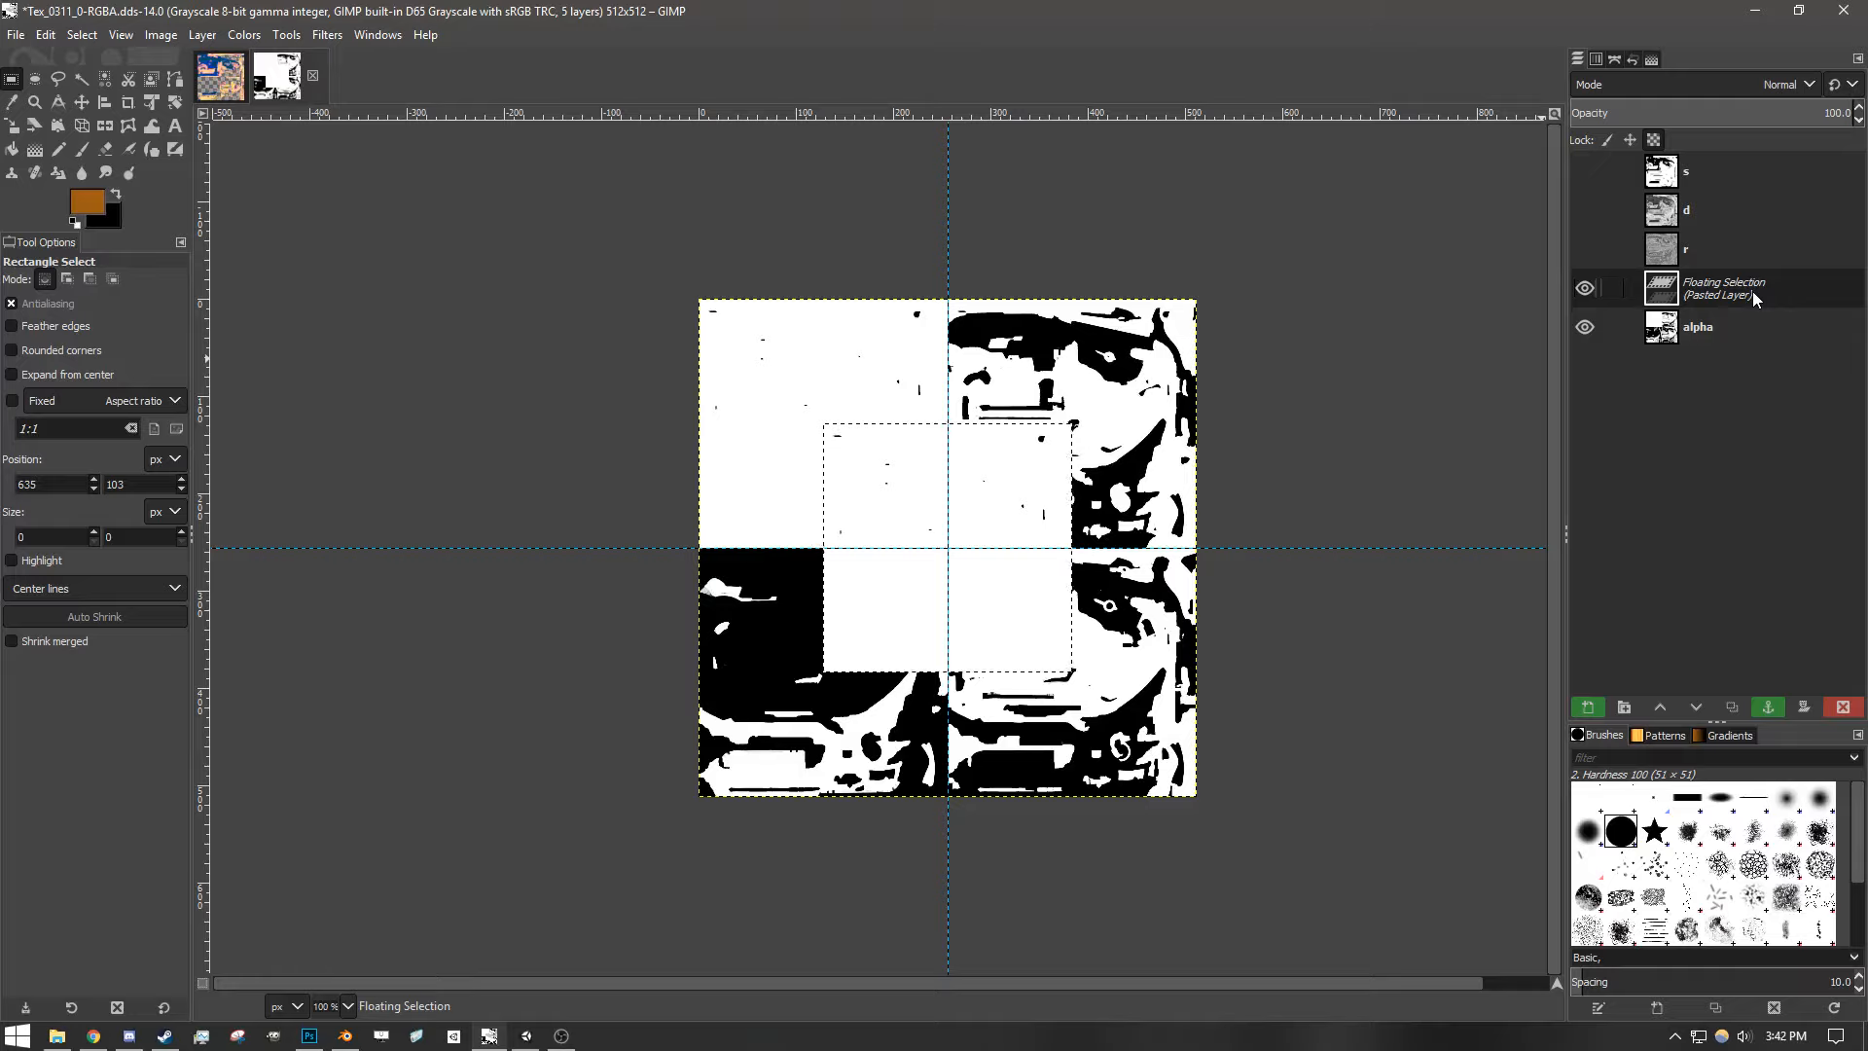
- Try anchoring the pasted quadrant to the alpha layer, and try converting the floating selection to a new layer
click(1444, 350)
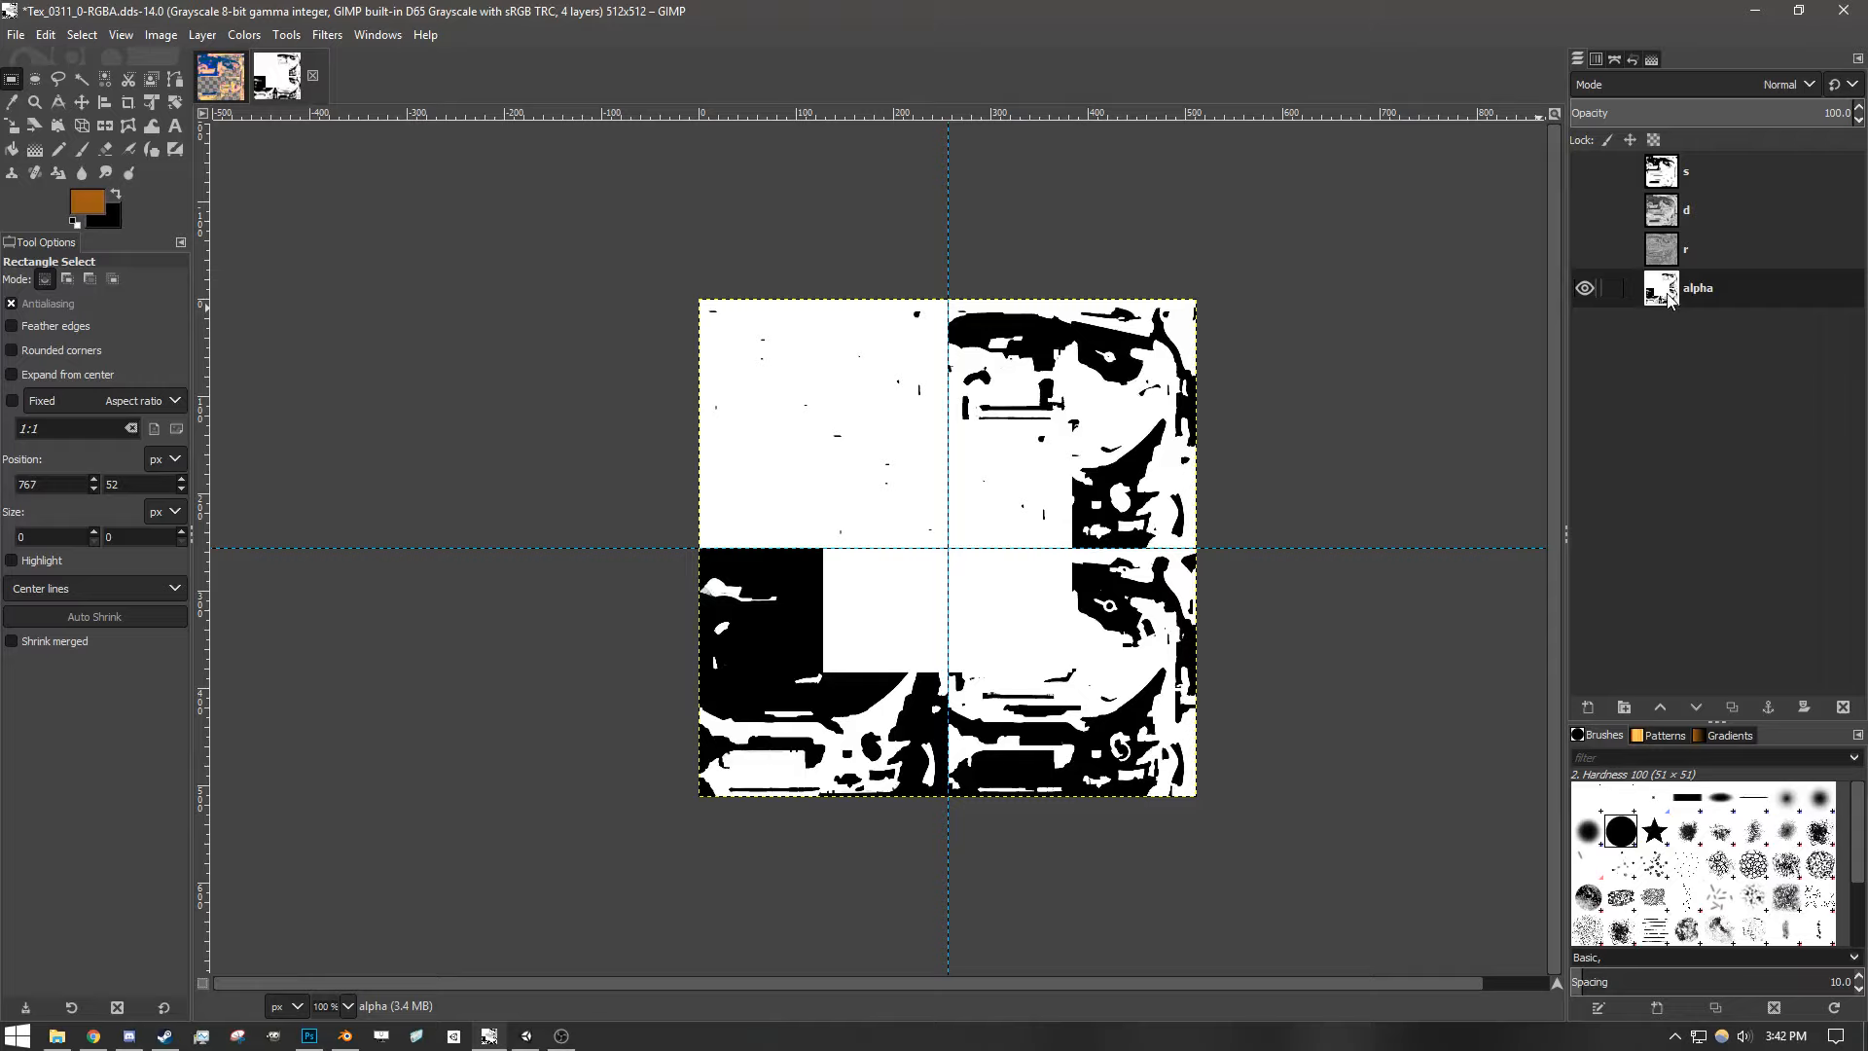
key(ctrl+v)
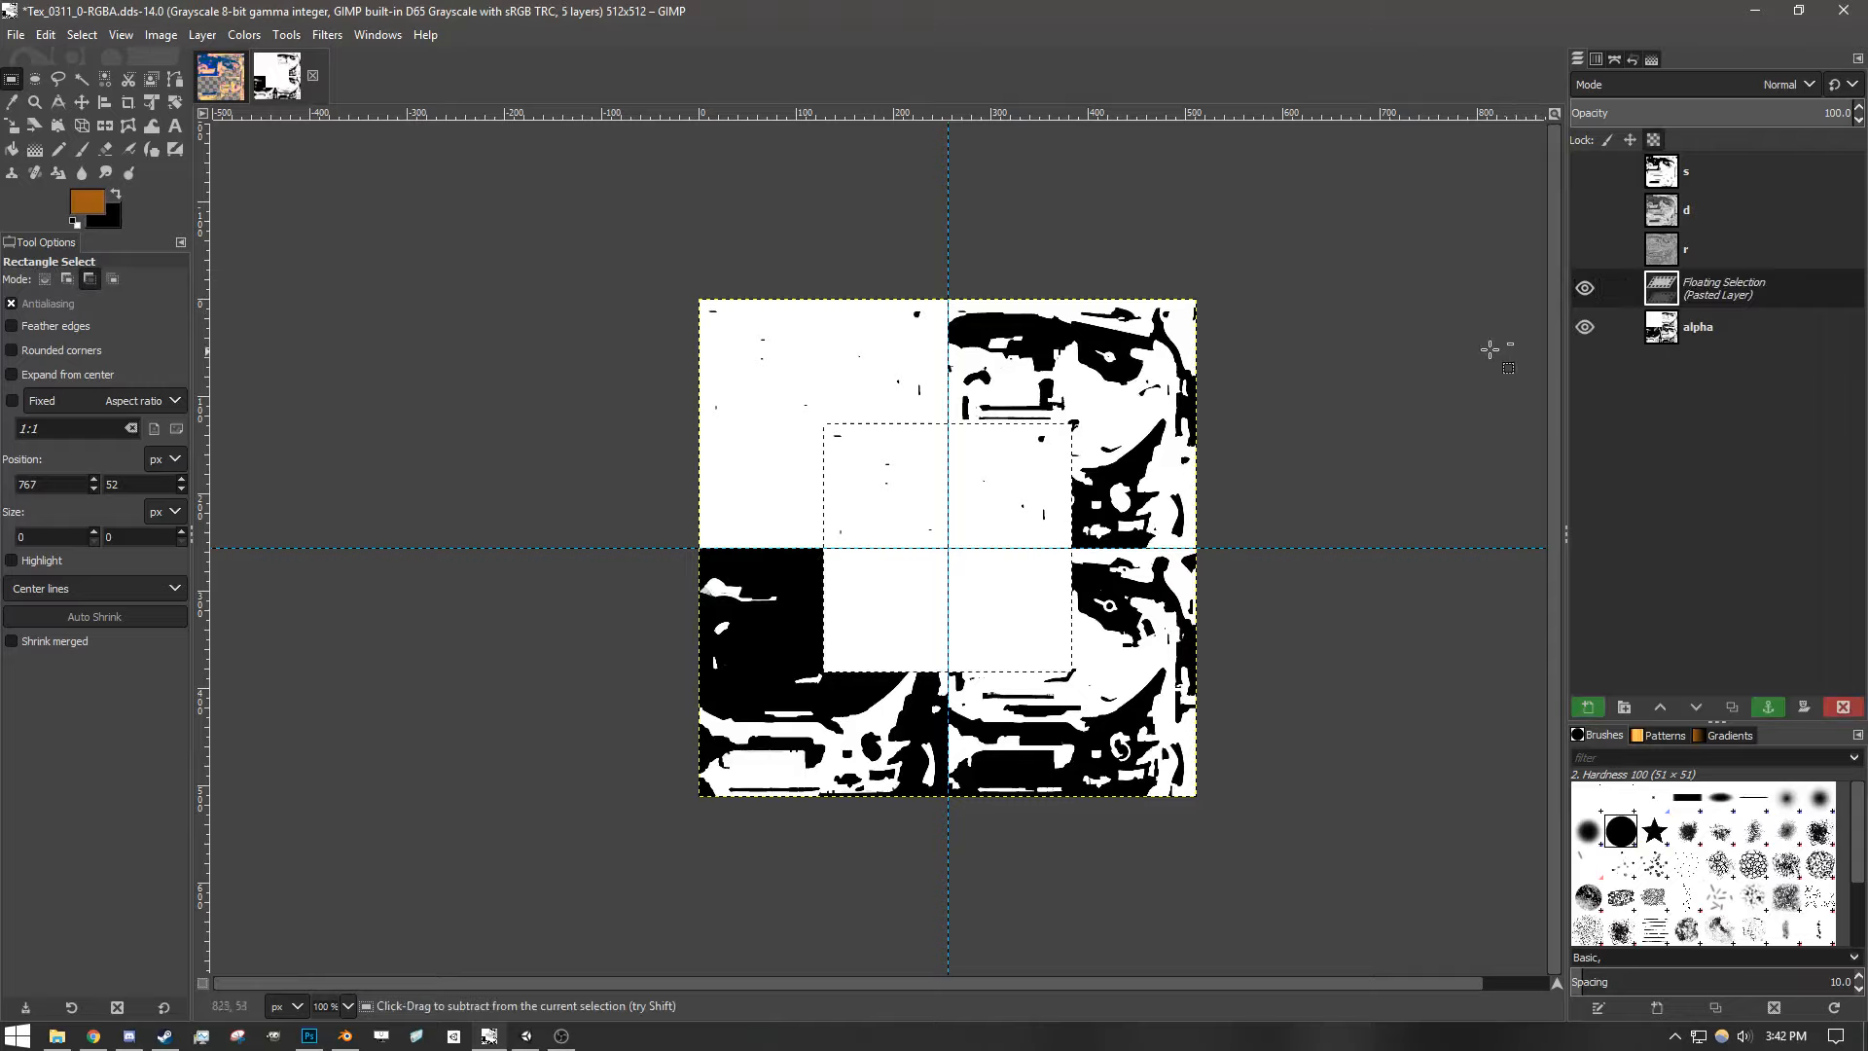
right_click(1712, 286)
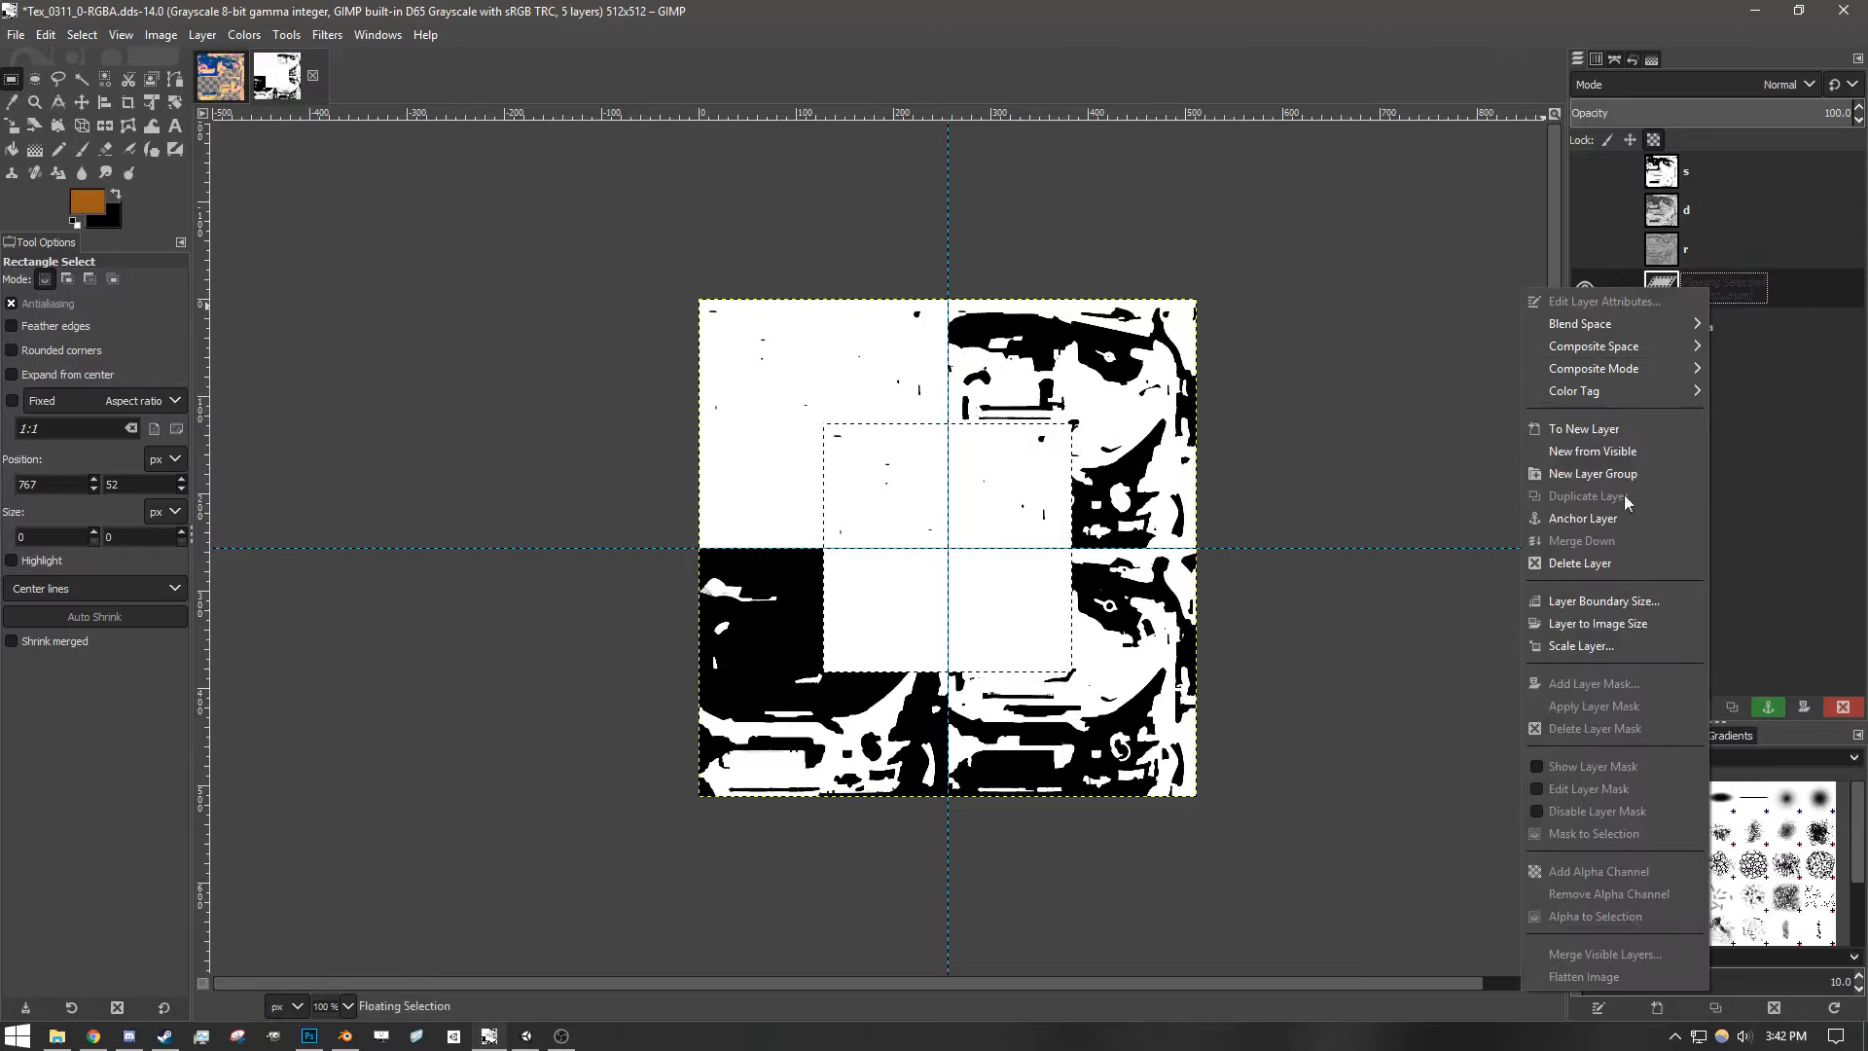
click(1602, 428)
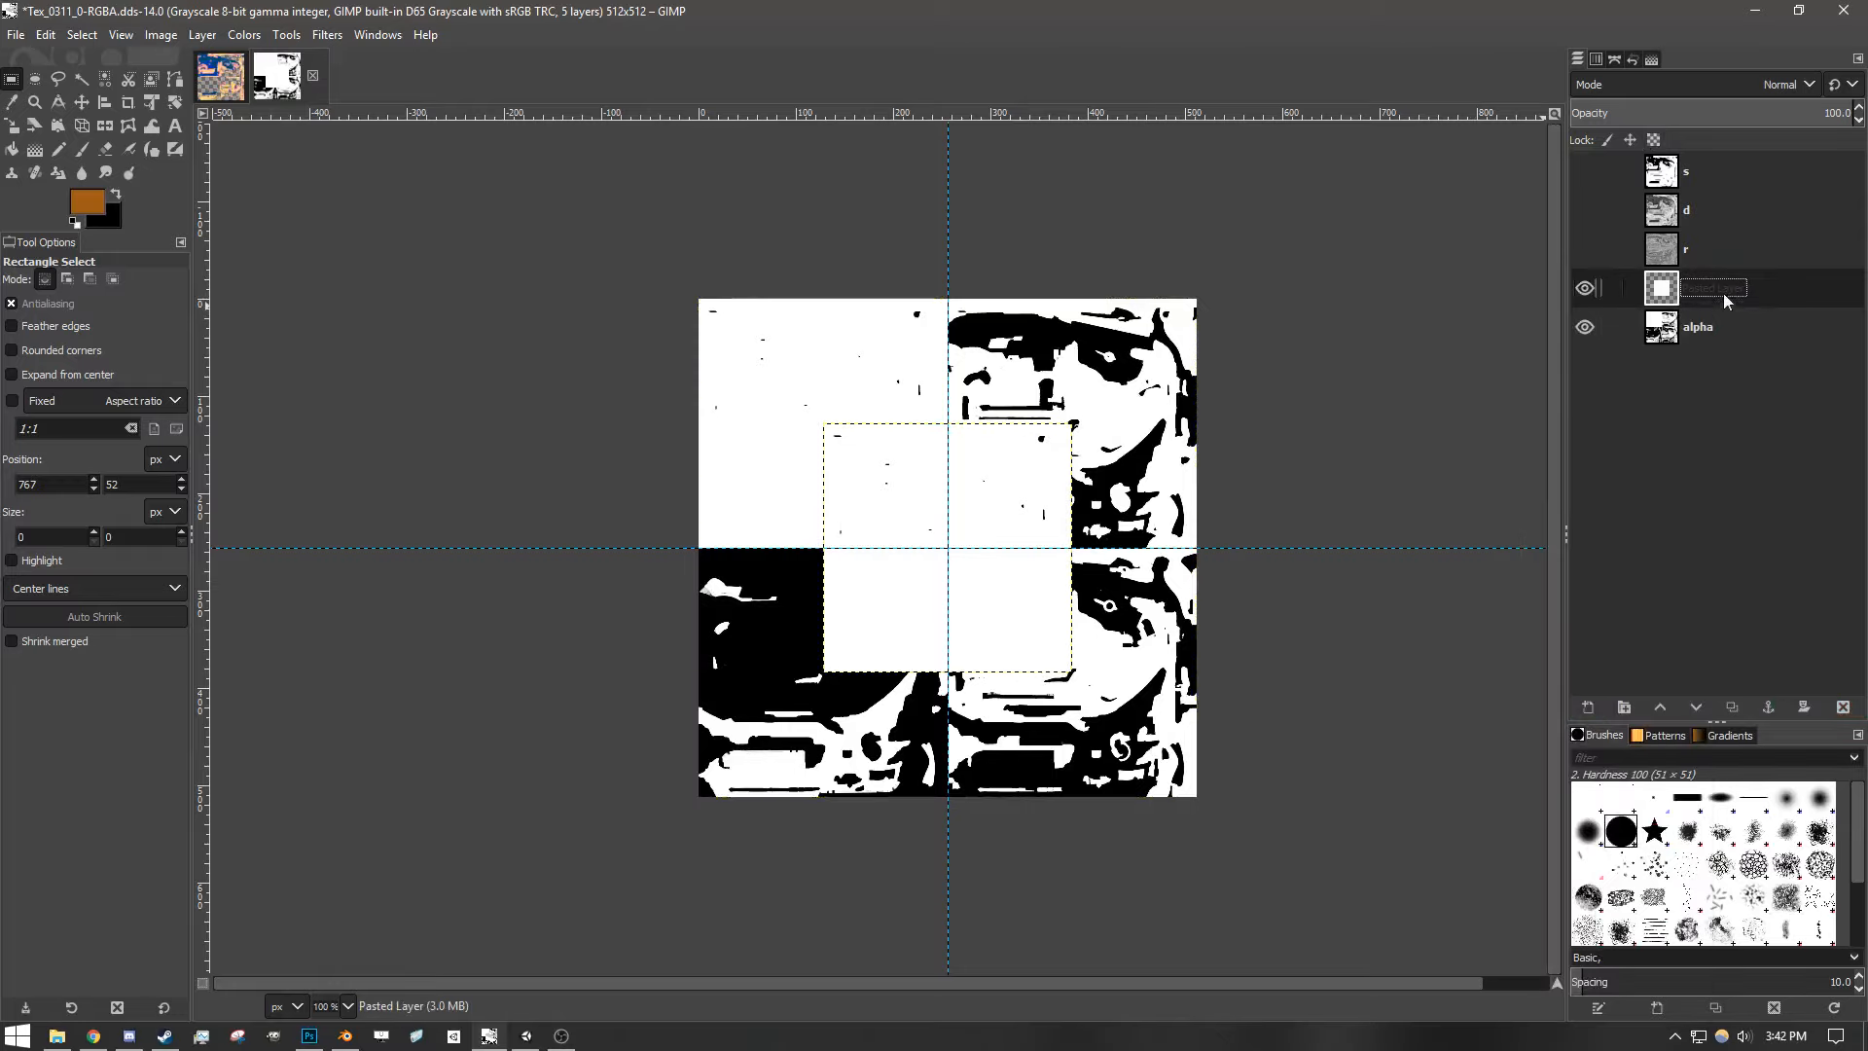
key(ctrl+v)
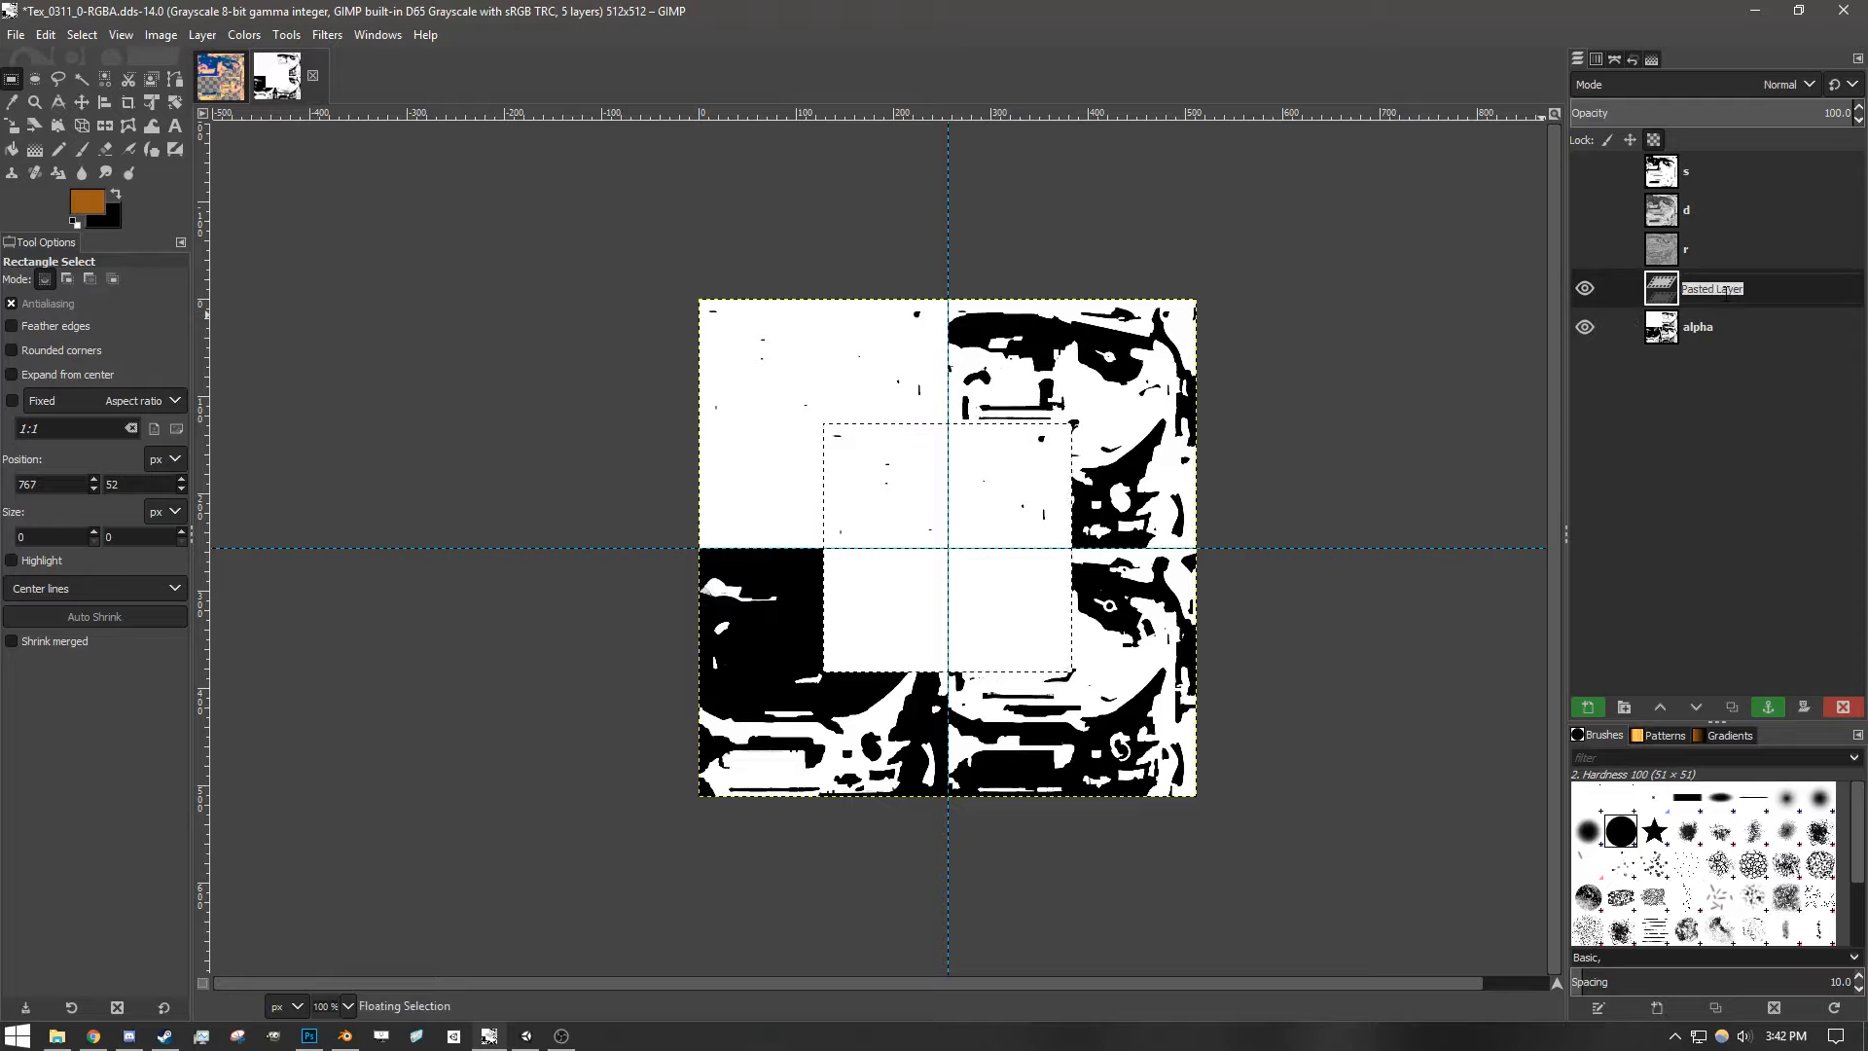
- Turn the floating selection into a layer by renaming it P, and hide that layer
text(P)
key(Return)
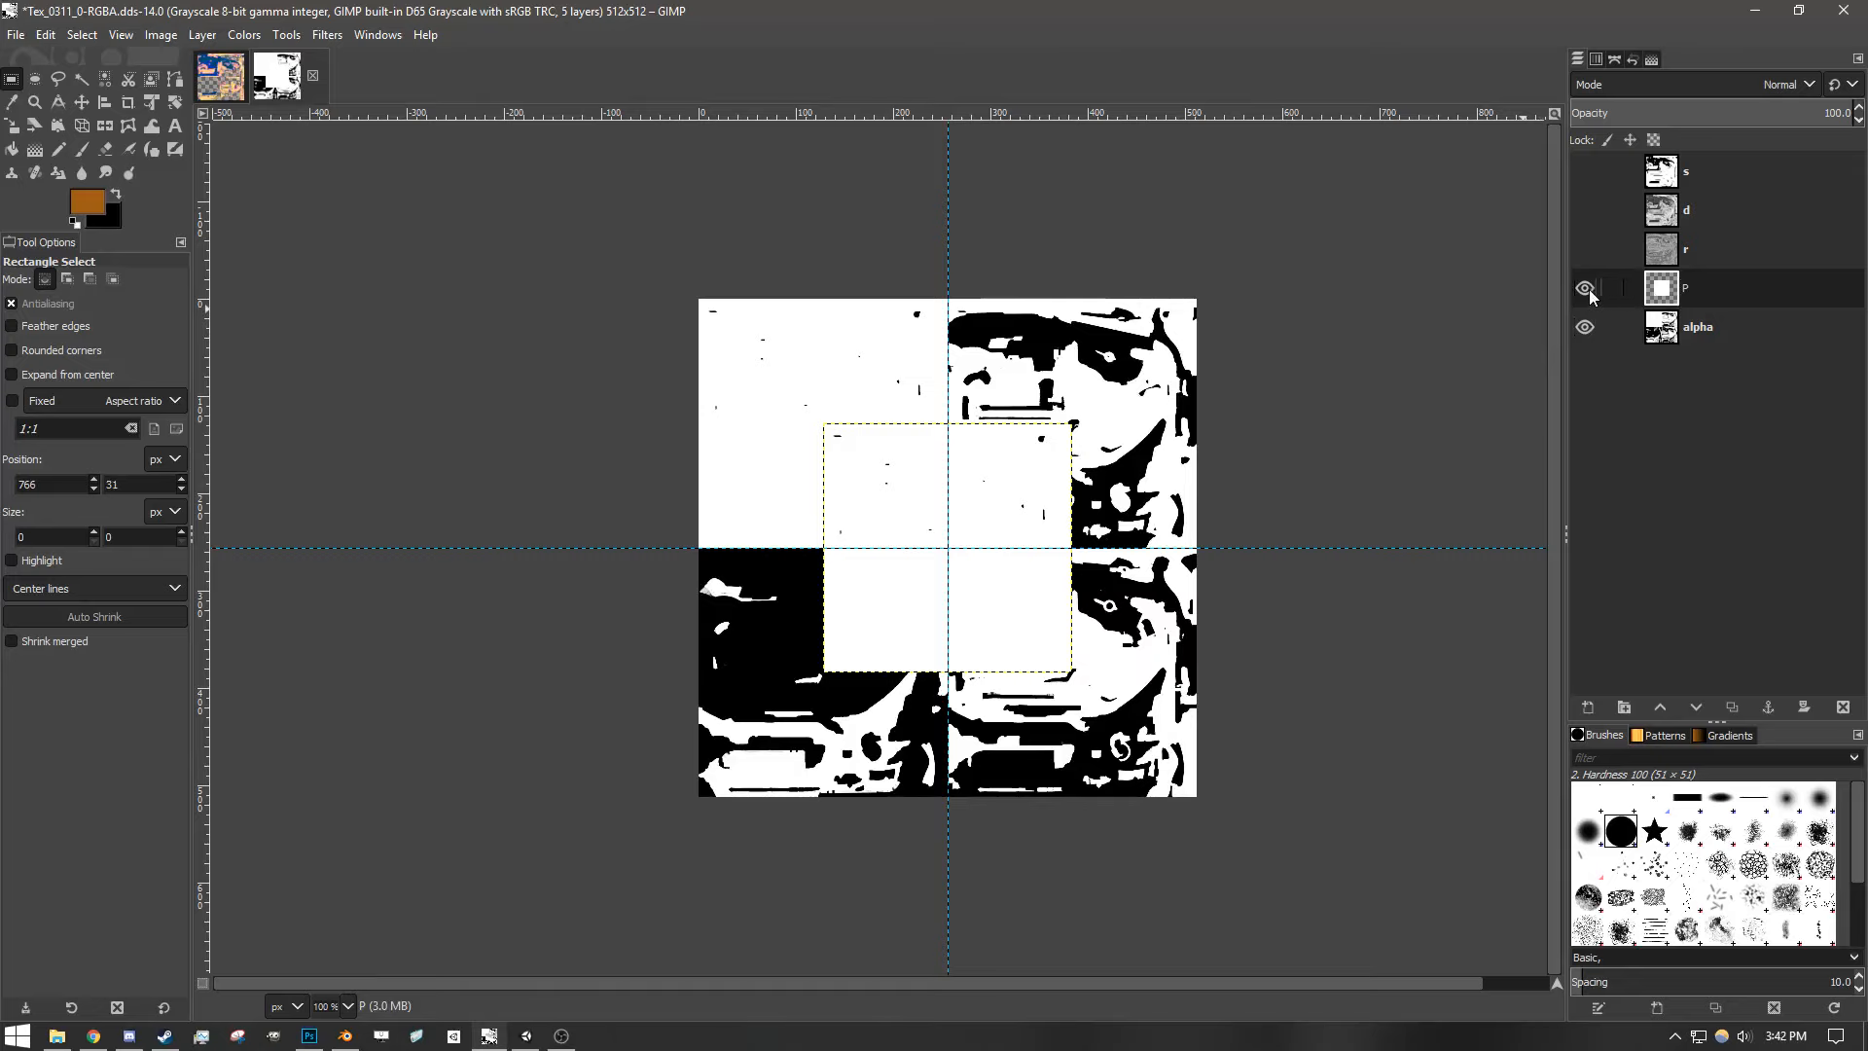
click(1589, 289)
- On the alpha layer, select the upper-right quadrant with a 256 × 256 px rectangle at position 256, 0
click(1701, 331)
scroll(1240, 313, up, 1)
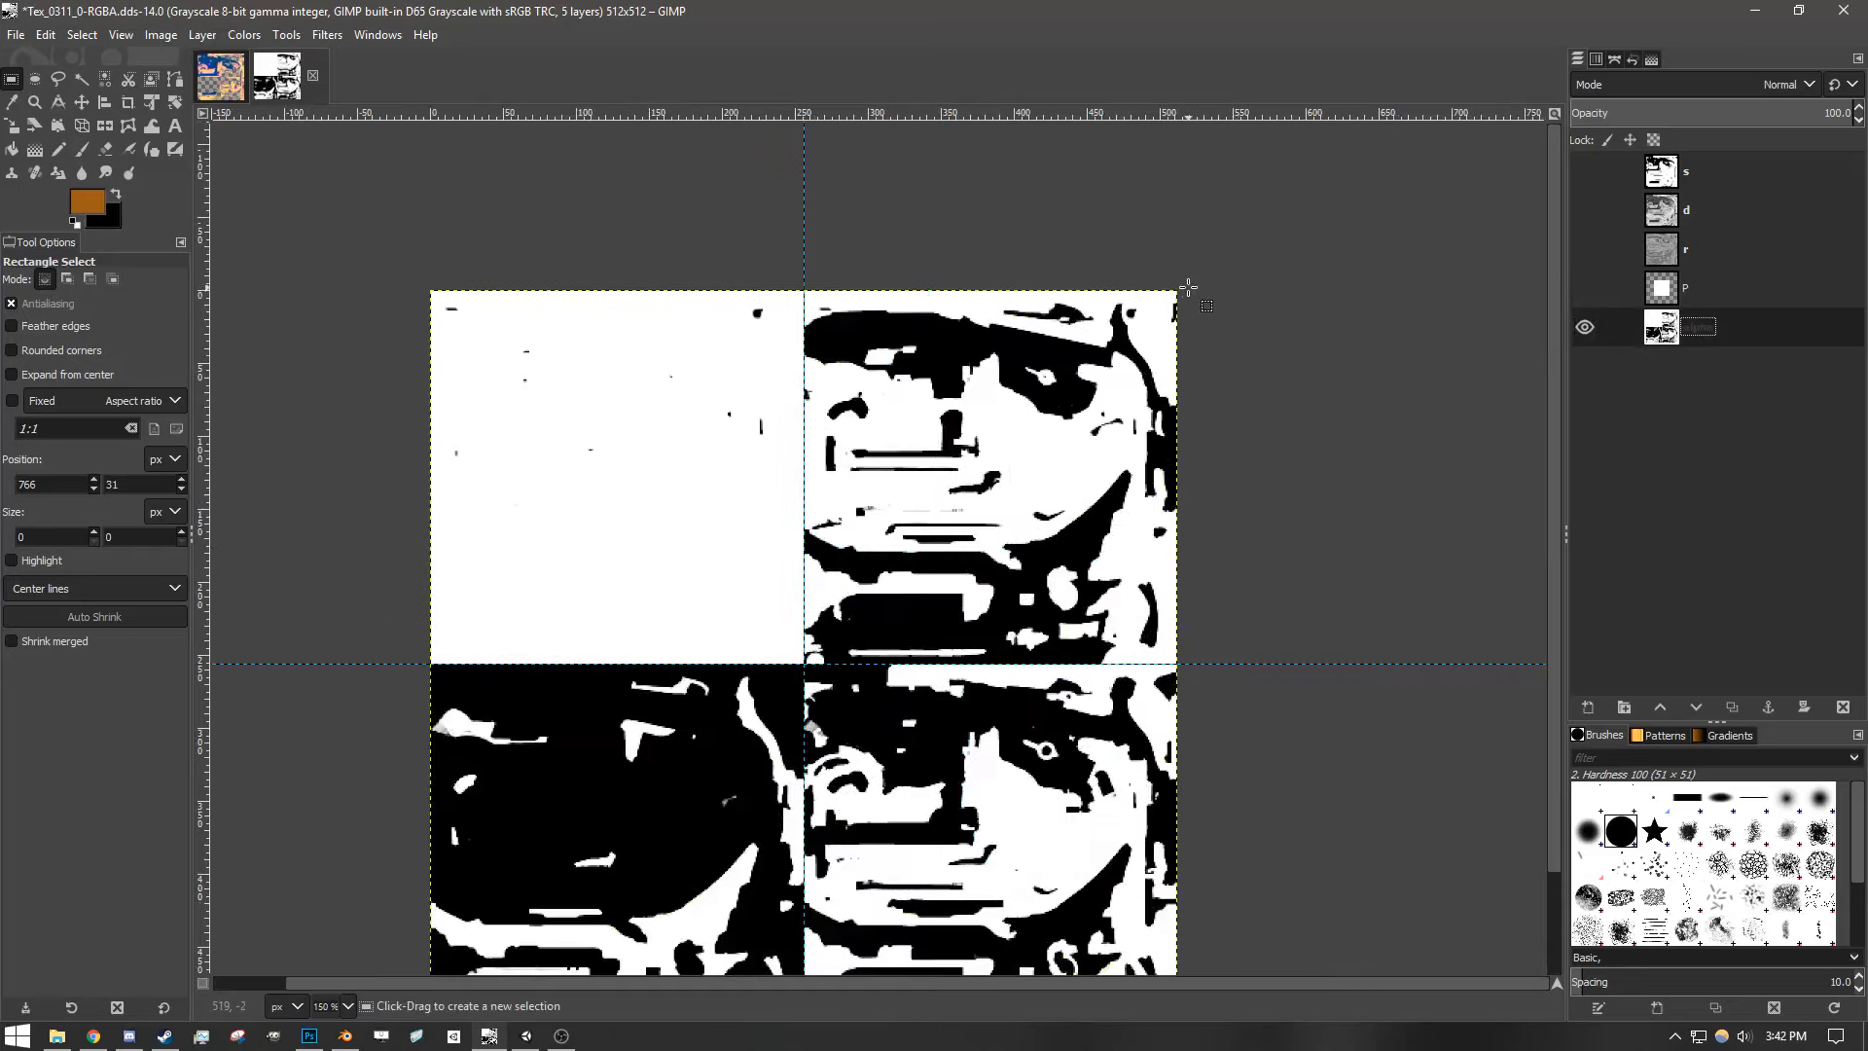
drag(1189, 288, 804, 664)
scroll(1235, 196, up, 2)
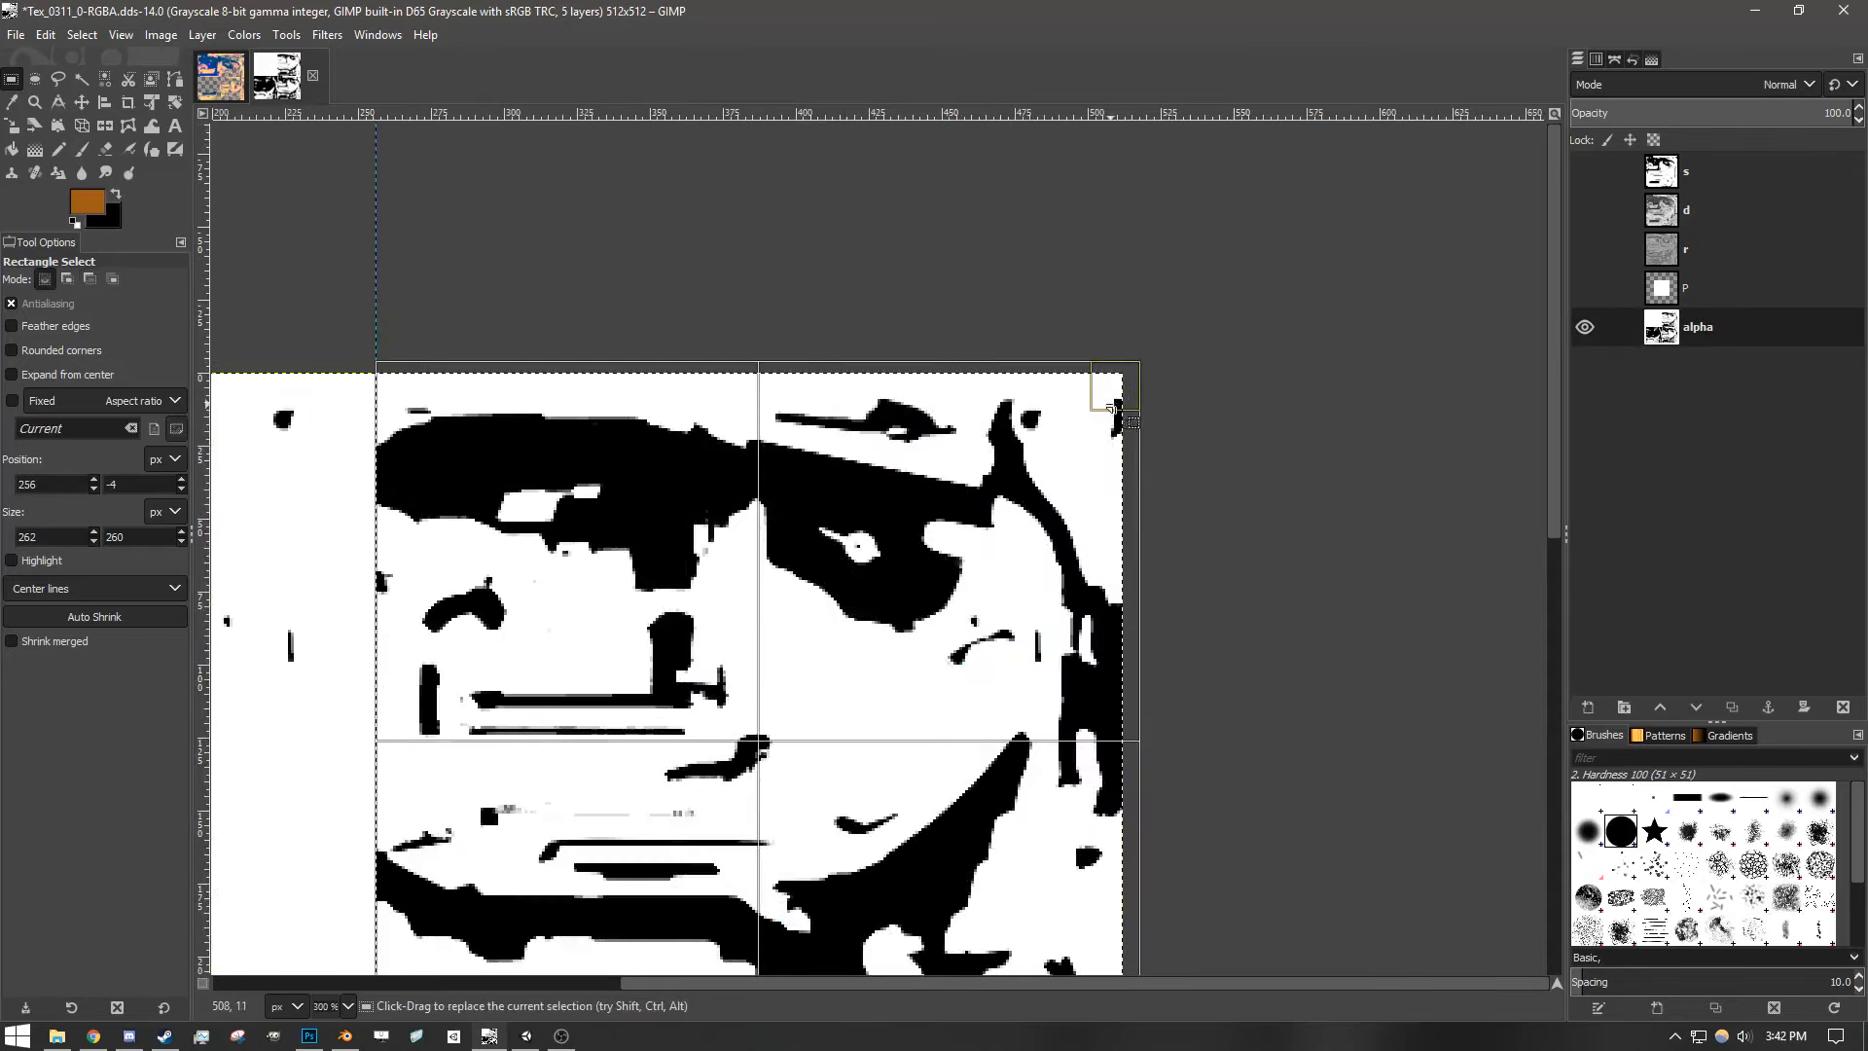
drag(1115, 408, 1096, 464)
scroll(1094, 467, down, 2)
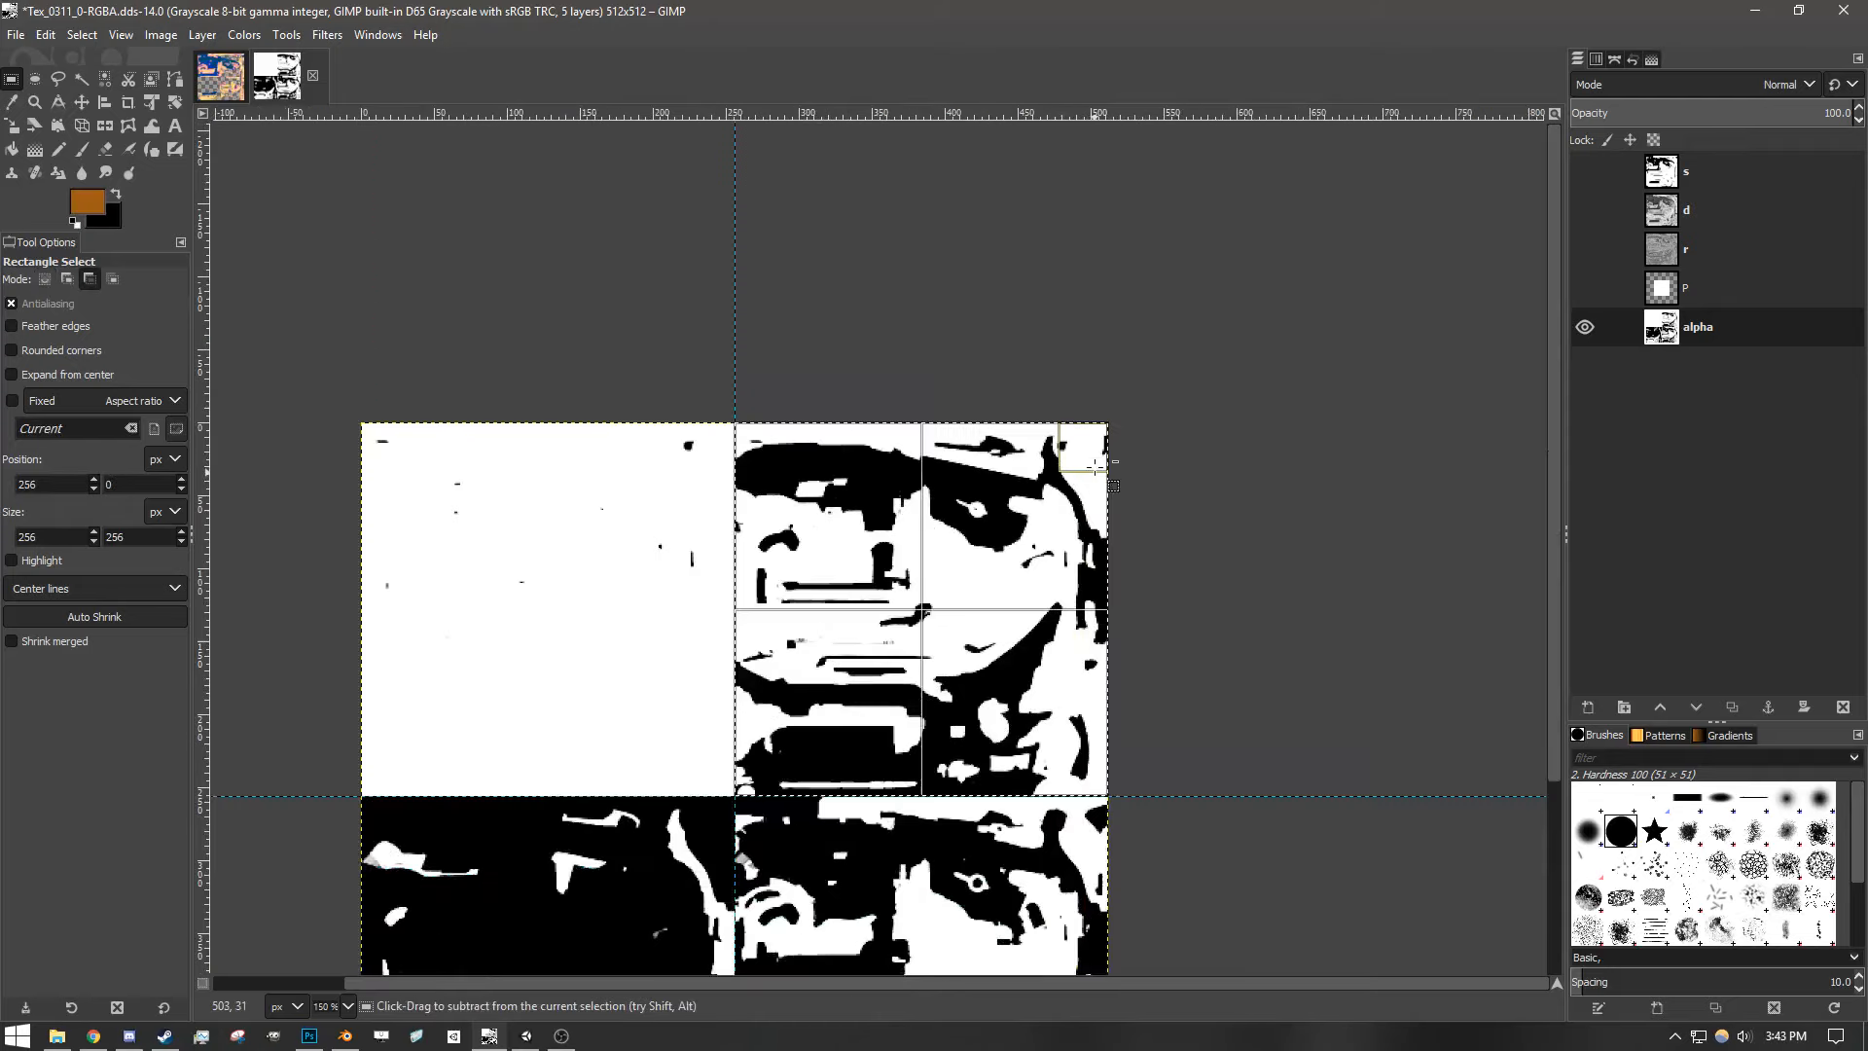
scroll(1099, 476, down, 1)
- Copy the upper-right quadrant into its own layer named S, and hide that layer
key(ctrl+c)
key(ctrl+v)
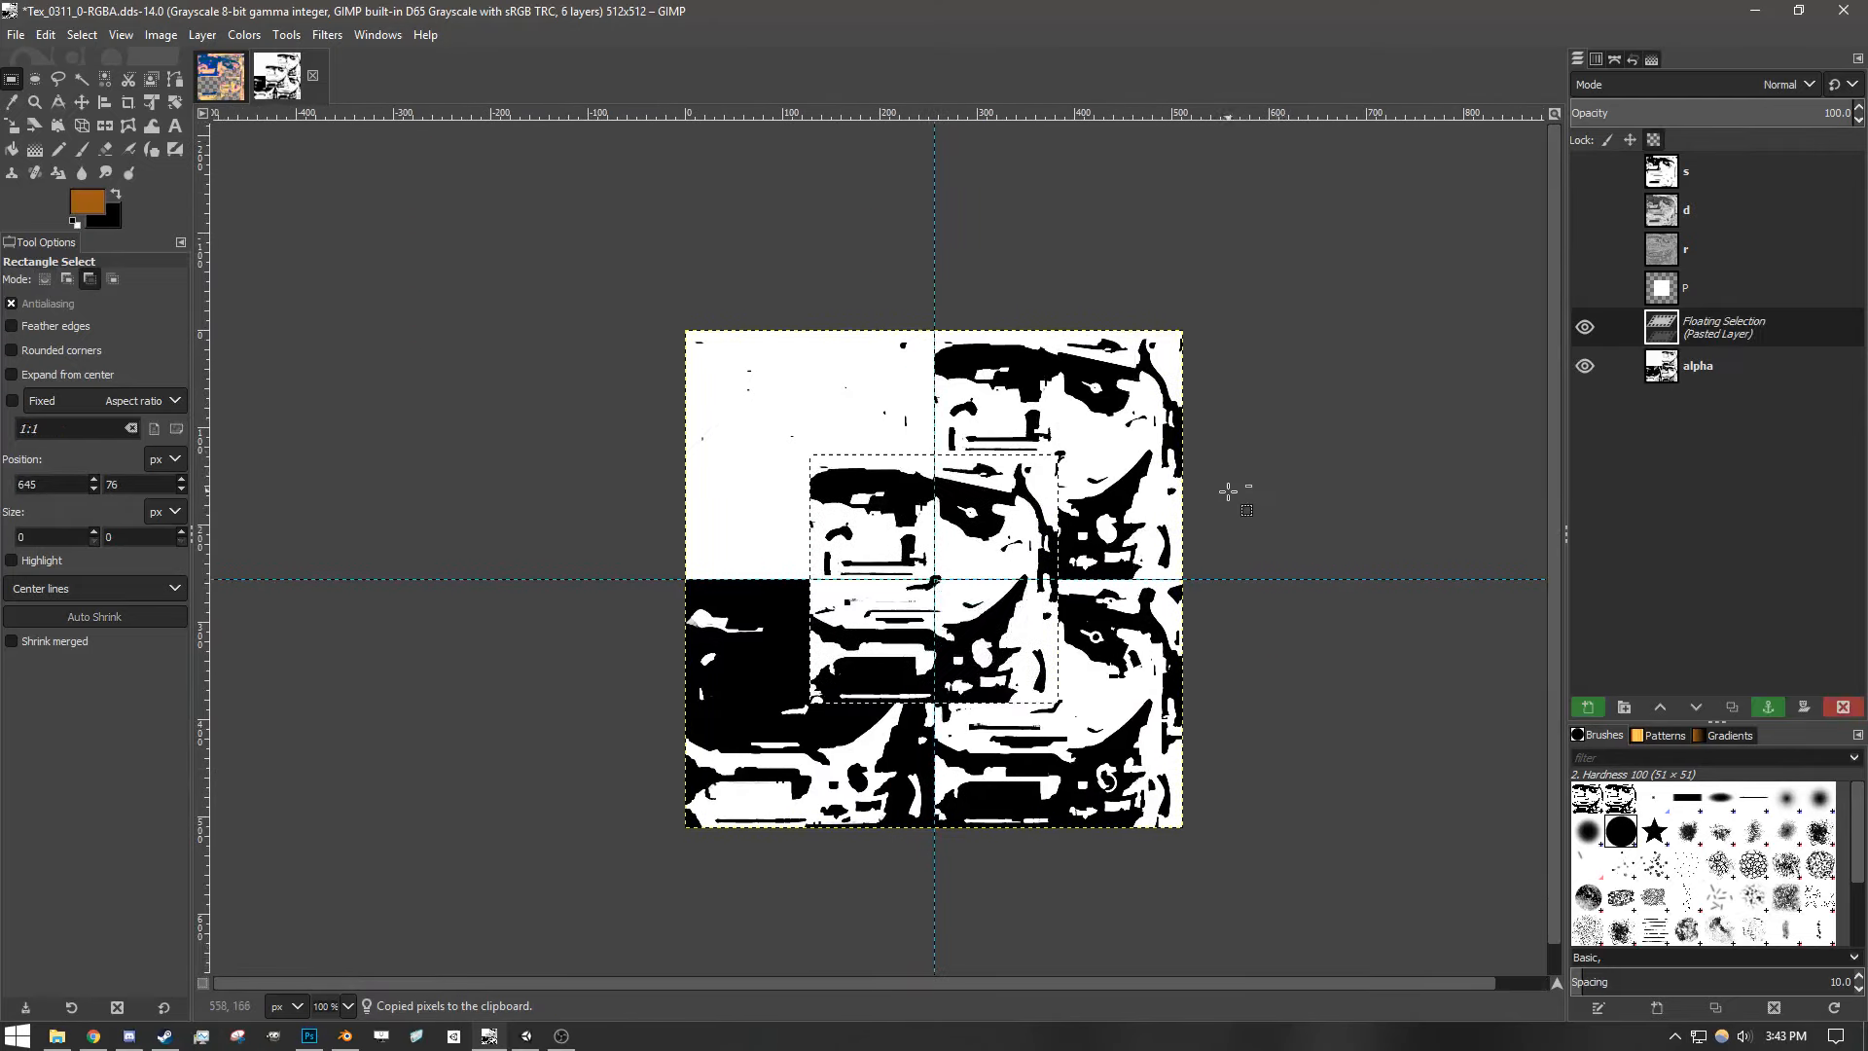
double_click(1722, 327)
key(BackSpace)
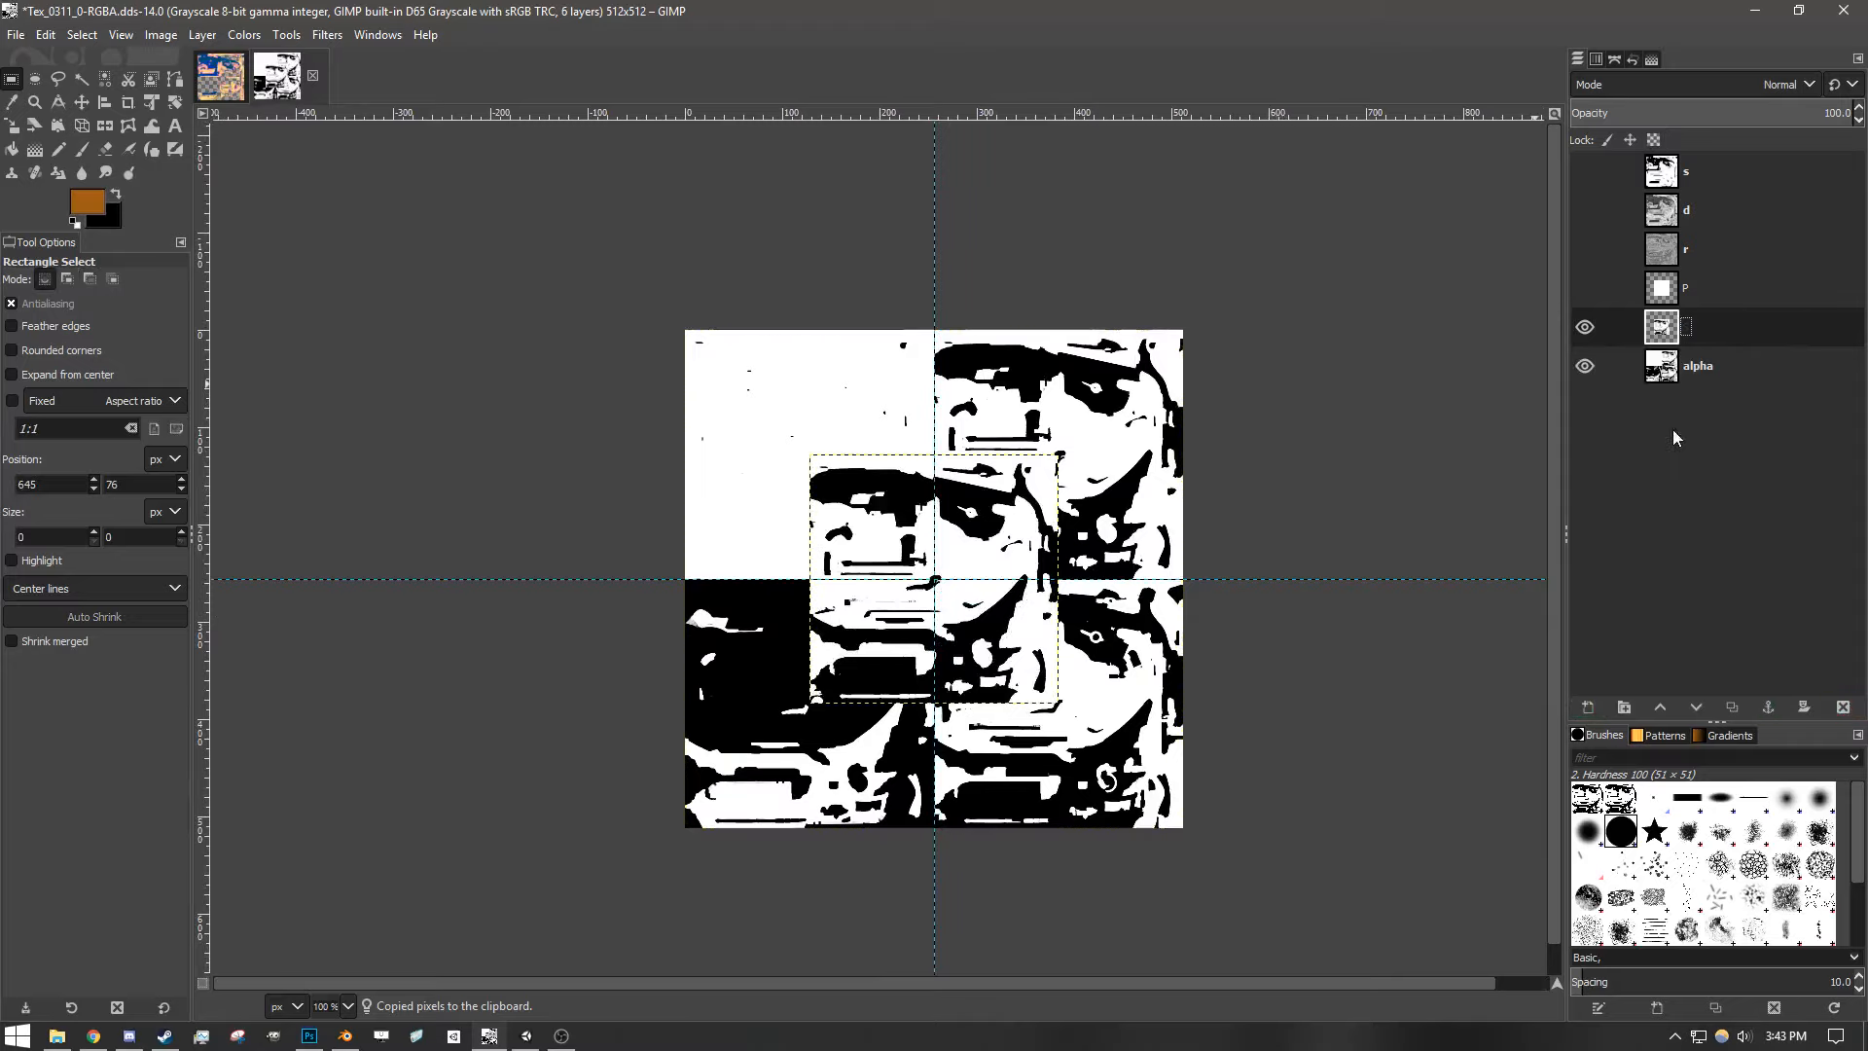
text(S)
click(1583, 327)
- On the alpha layer, select the lower-left quadrant with a 256 × 256 px rectangle at position 0, 256
click(1712, 365)
scroll(934, 583, down, 2)
scroll(934, 583, left, 1)
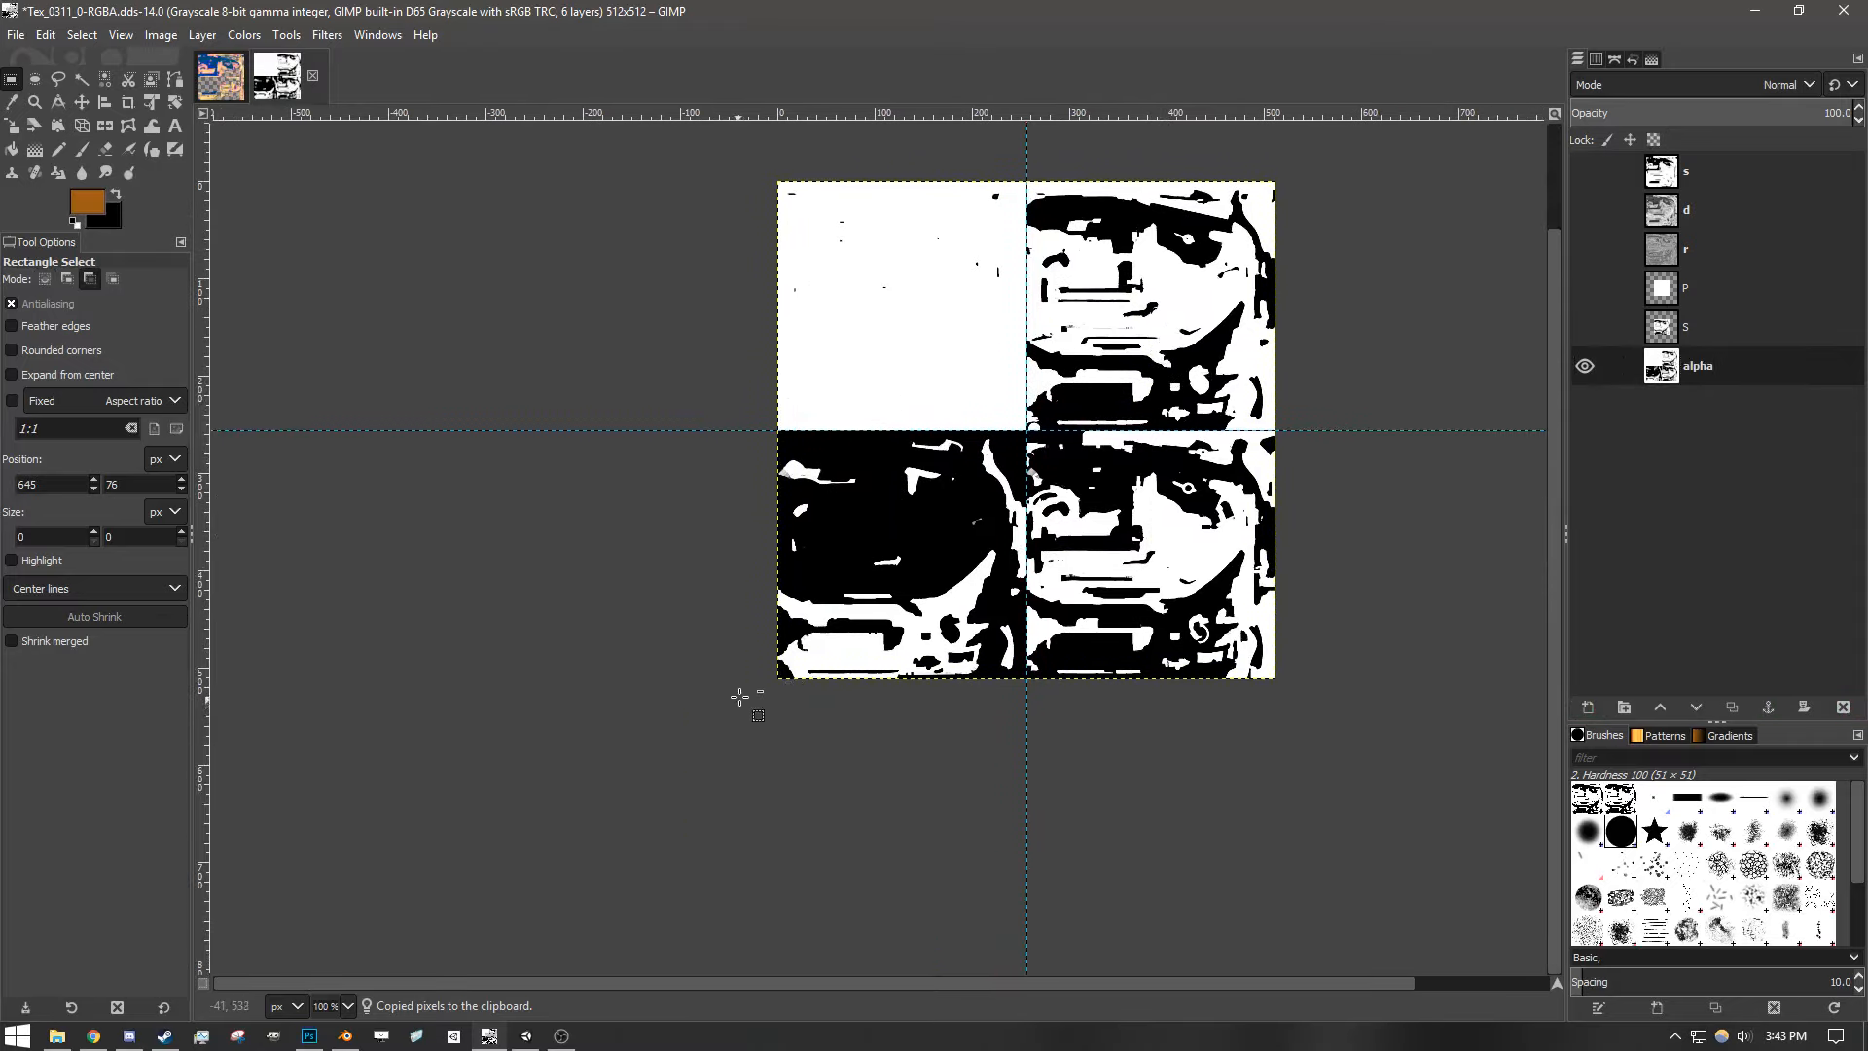
drag(765, 689, 1025, 430)
scroll(775, 681, up, 4)
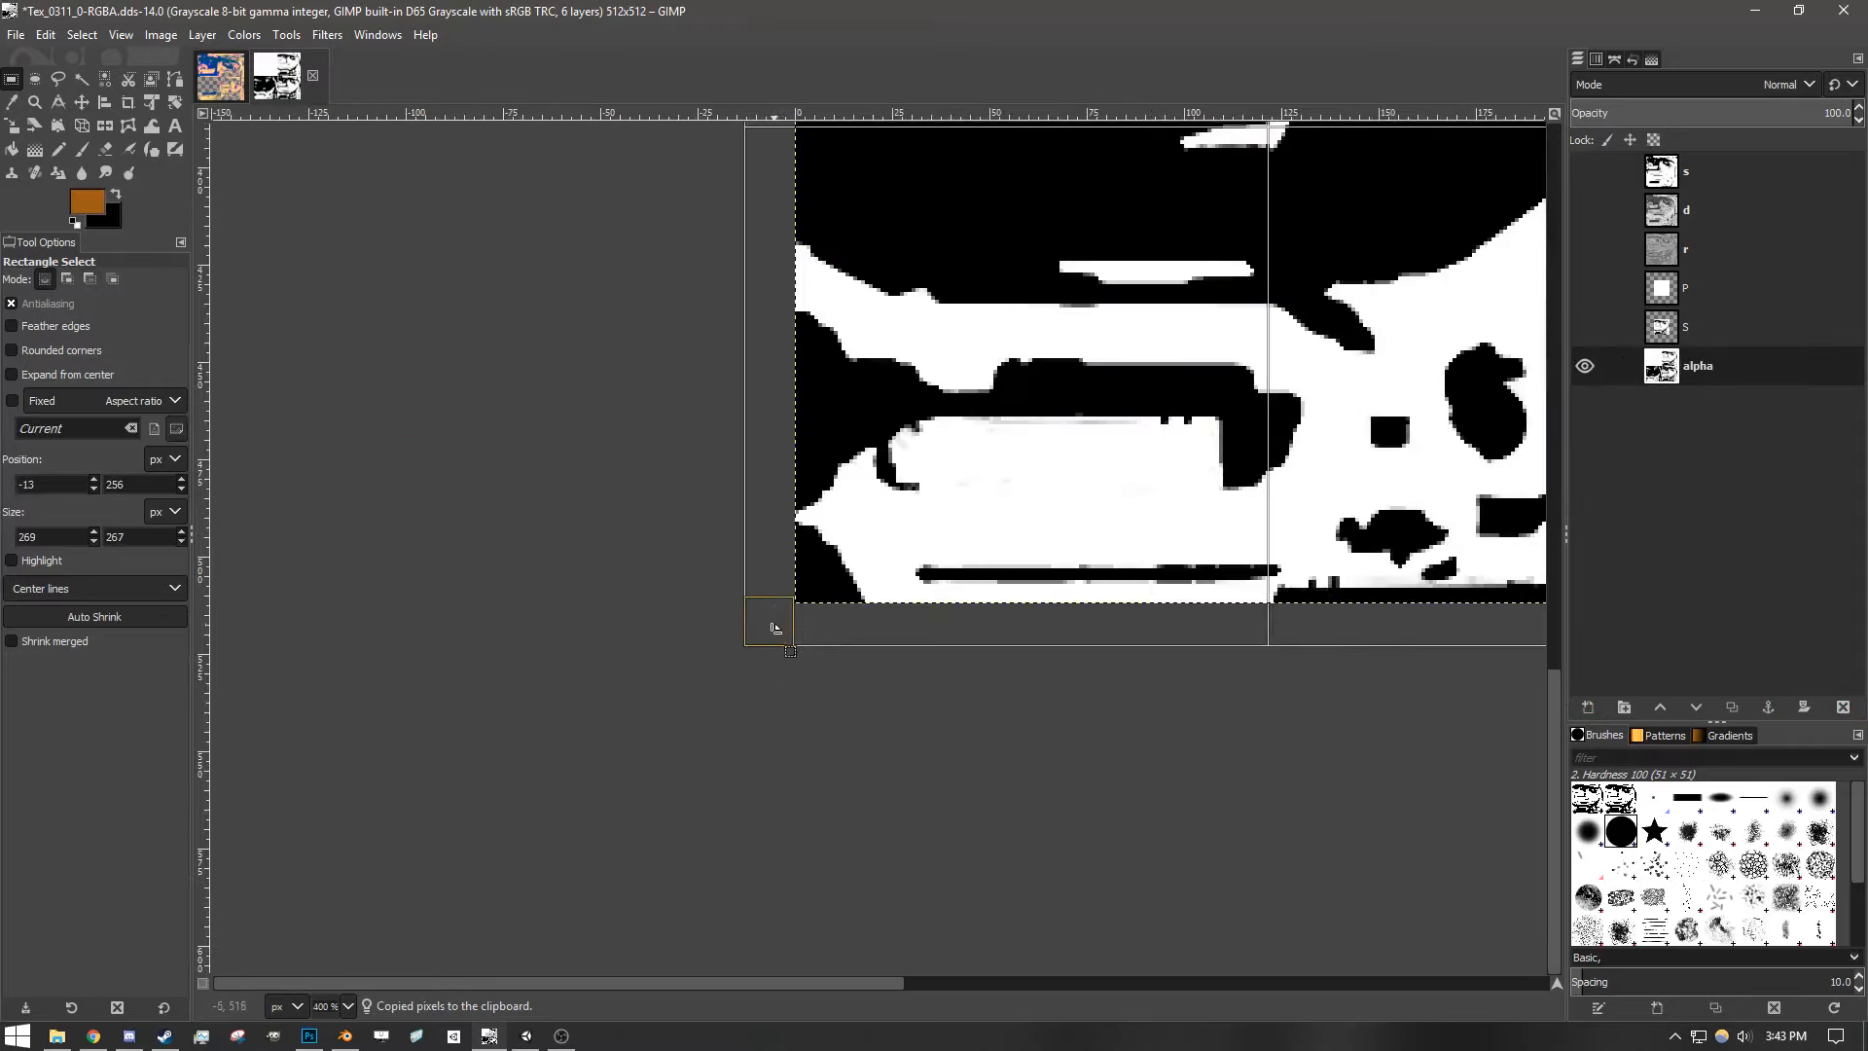
drag(828, 591, 824, 593)
scroll(1192, 525, up, 2)
scroll(1189, 375, down, 6)
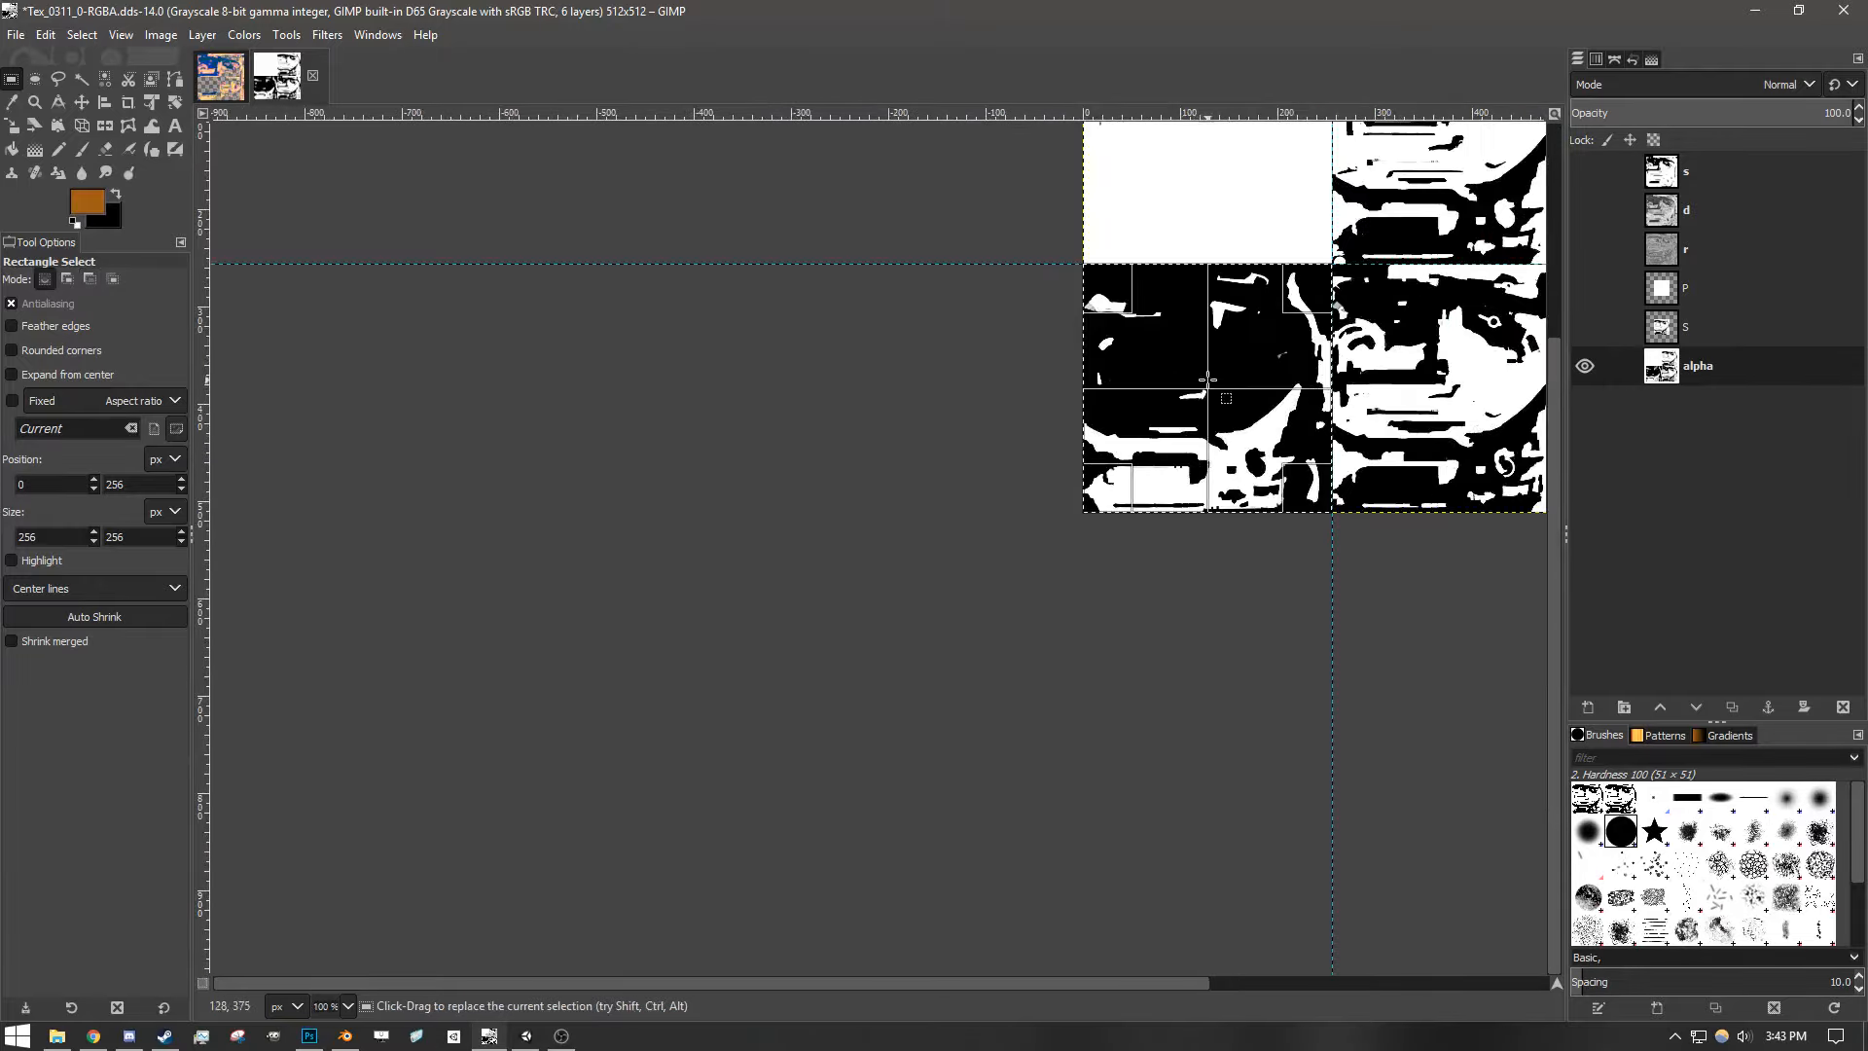
scroll(1185, 350, up, 4)
scroll(1094, 651, down, 5)
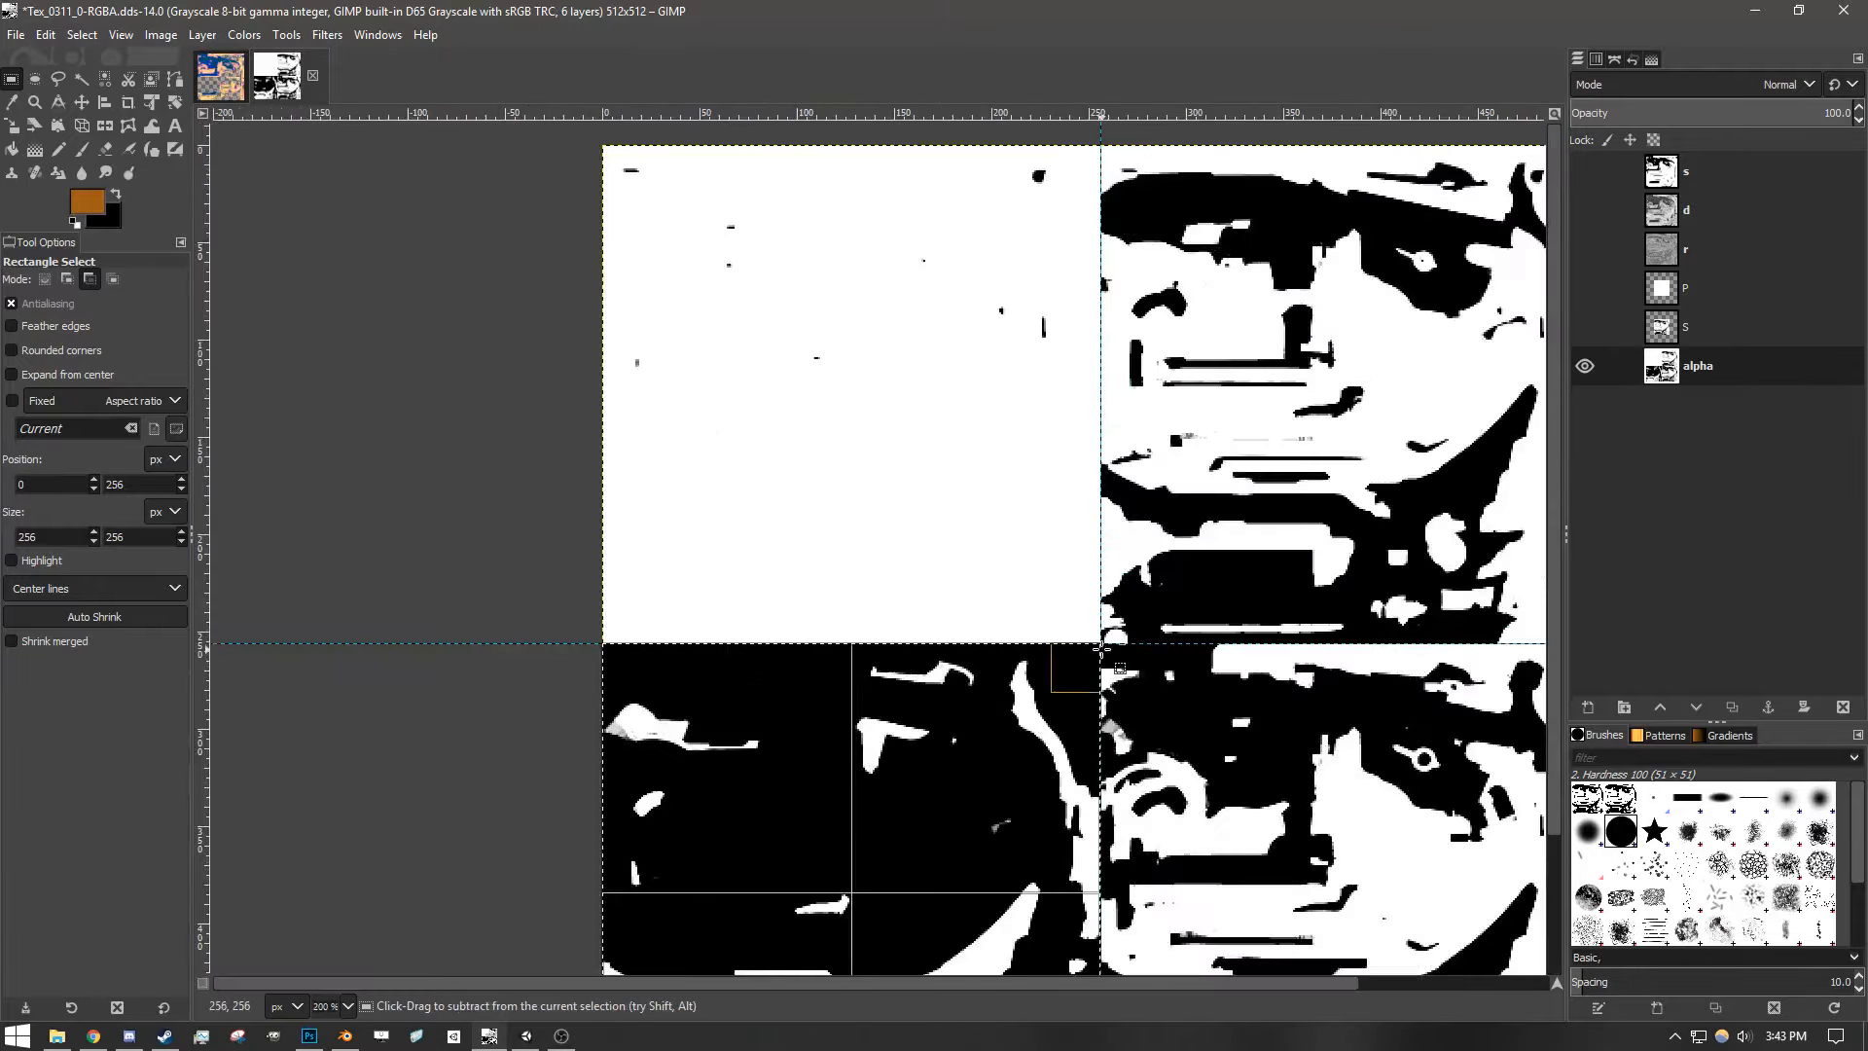
scroll(1250, 623, up, 1)
scroll(1255, 584, down, 1)
scroll(1264, 545, up, 2)
- Copy the lower-left quadrant into its own layer named T, and hide that layer
key(ctrl+c)
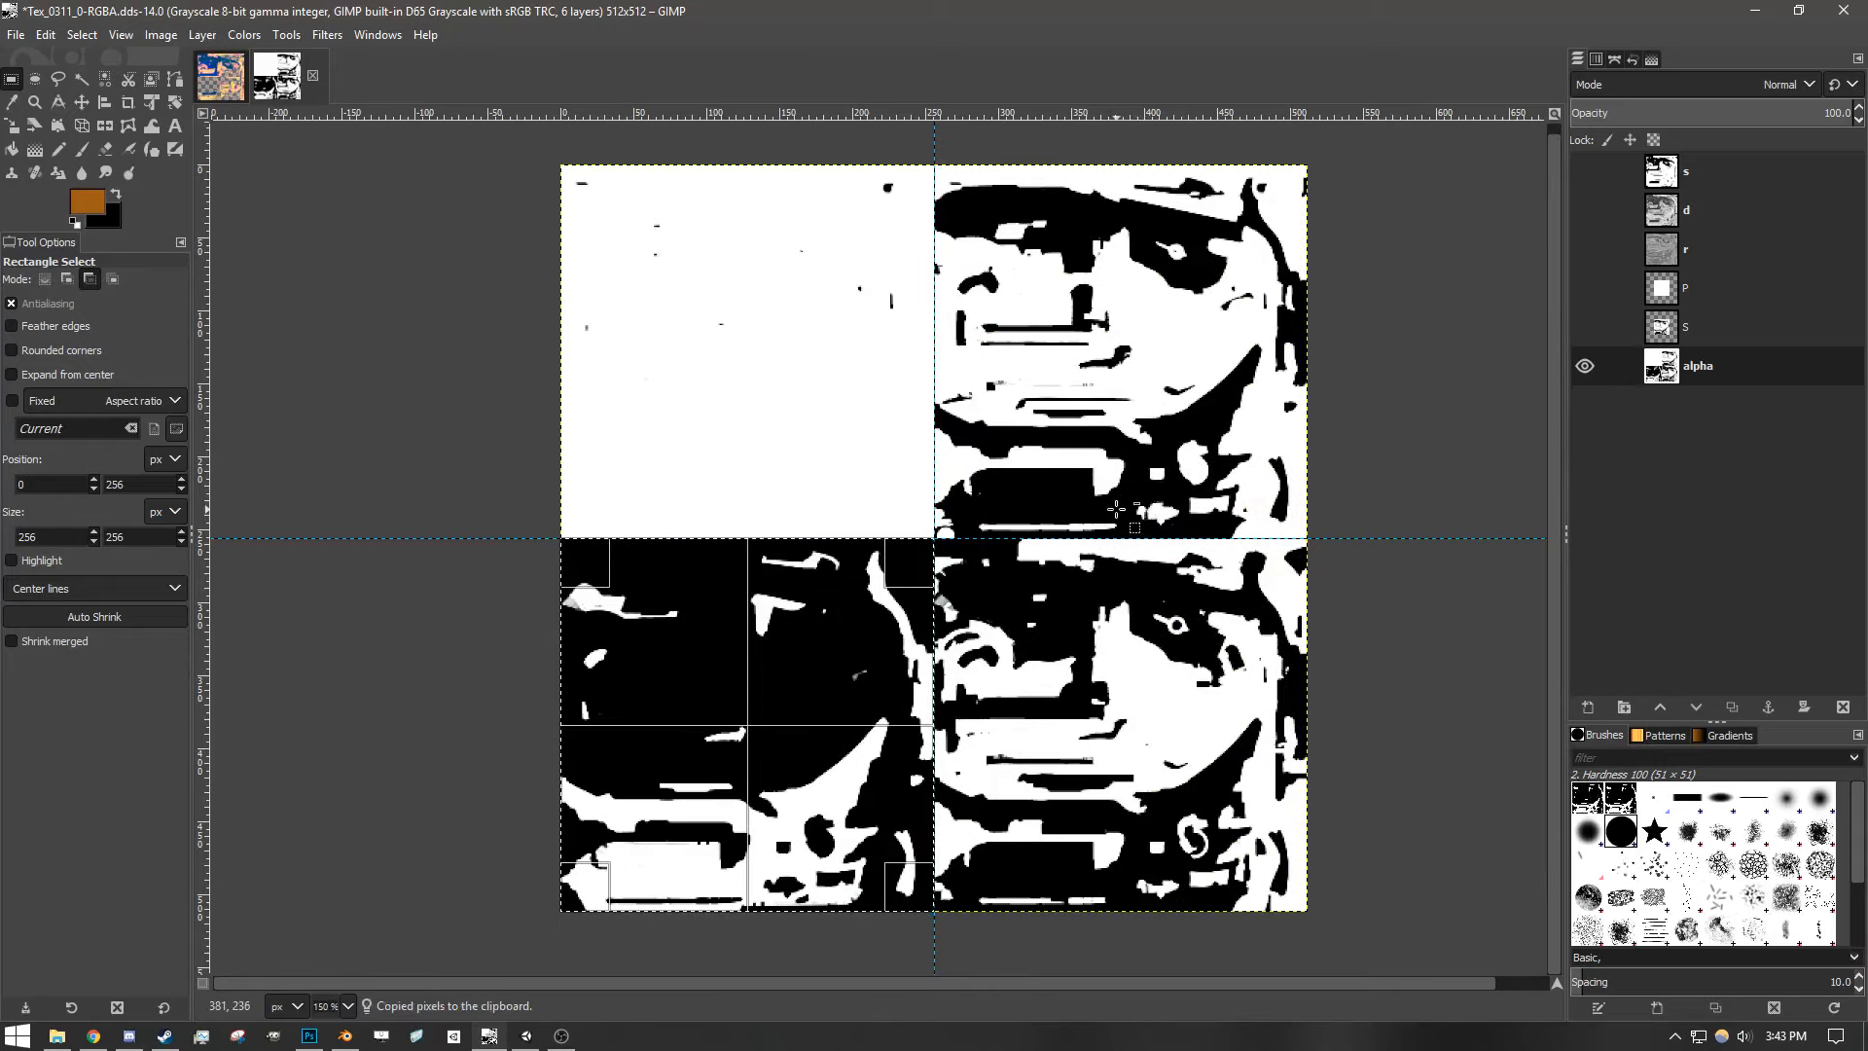
scroll(1279, 479, down, 2)
key(ctrl+v)
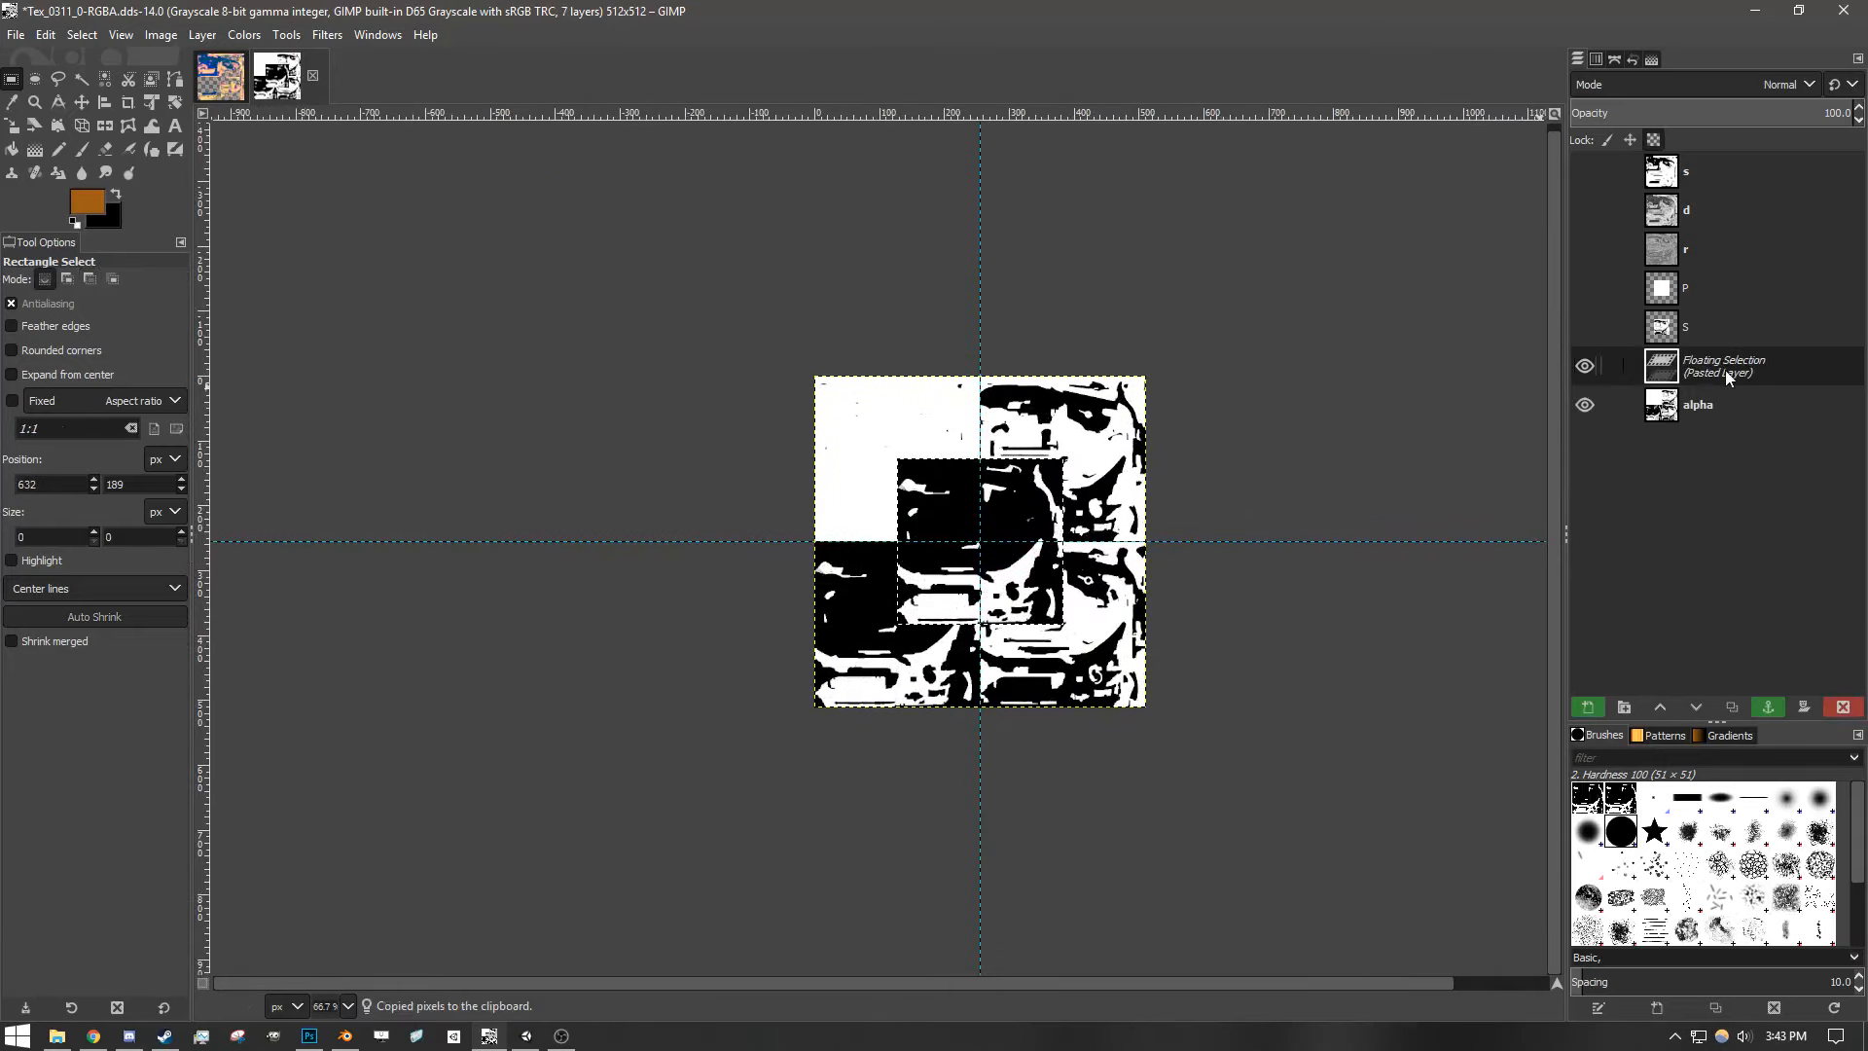
double_click(1716, 367)
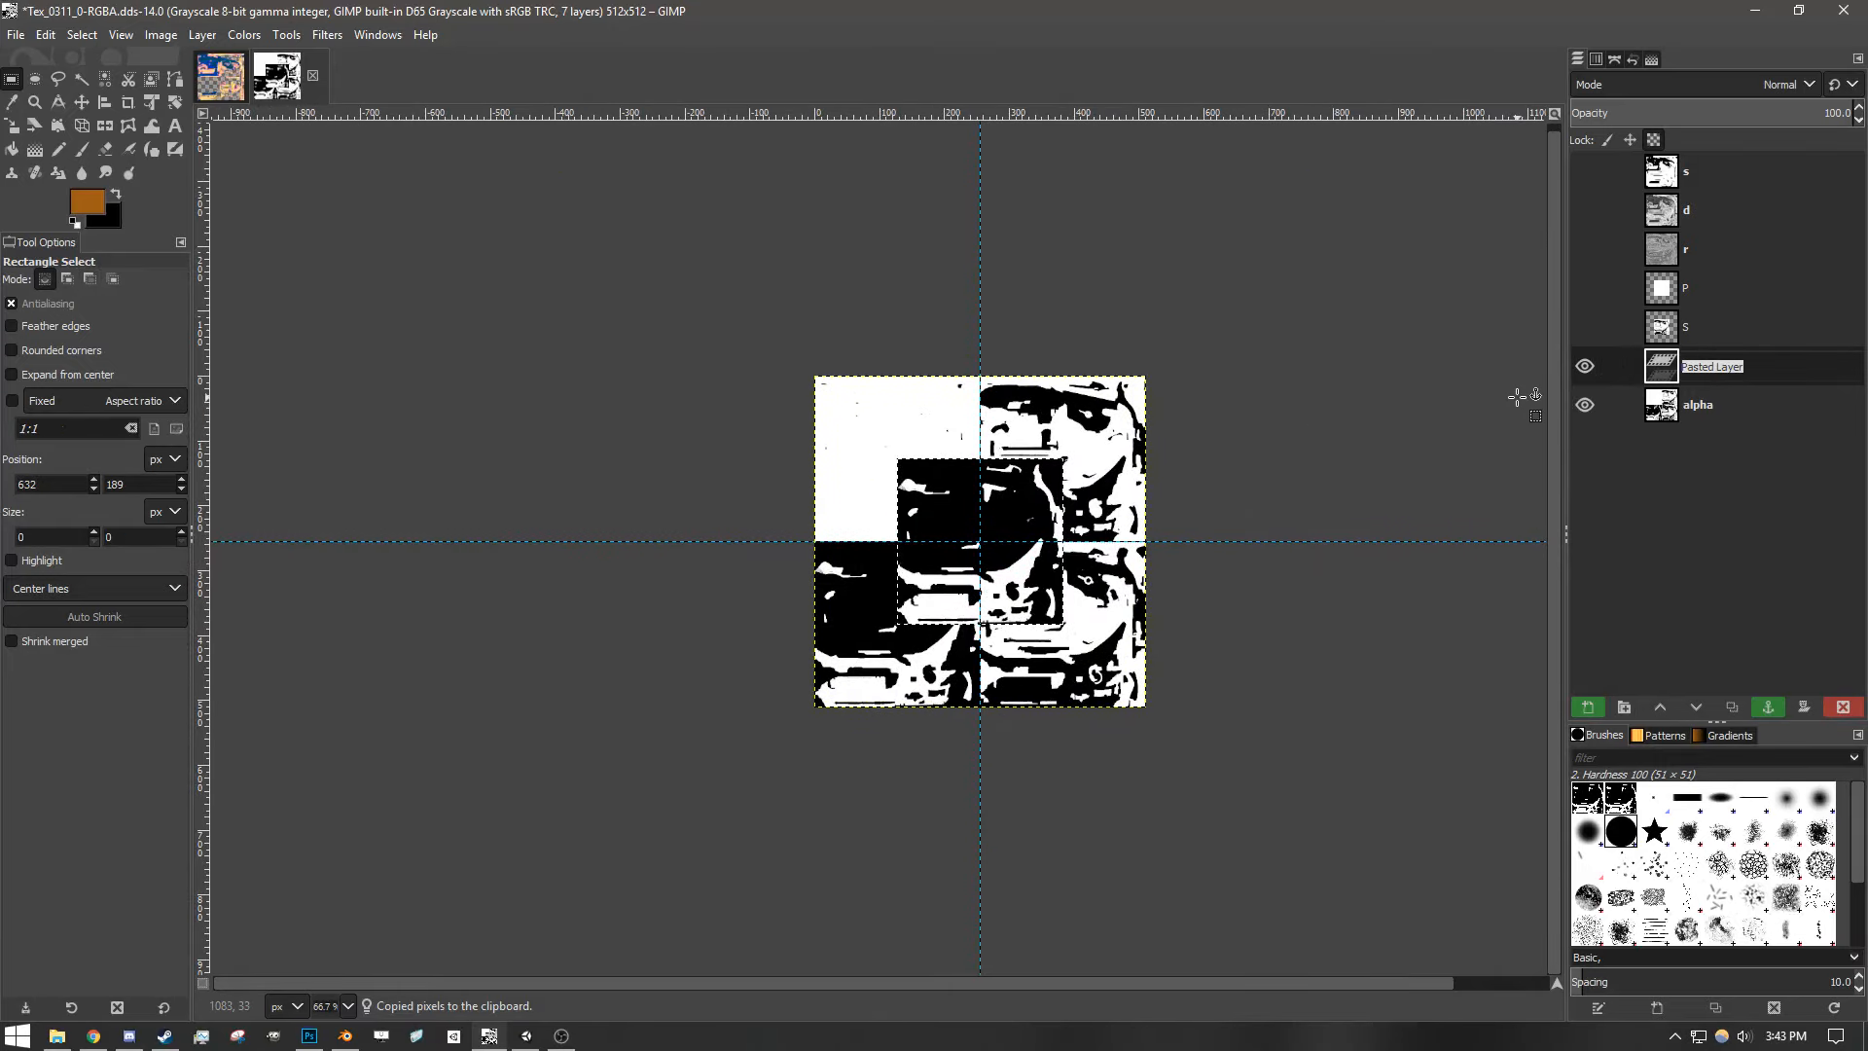
key(BackSpace)
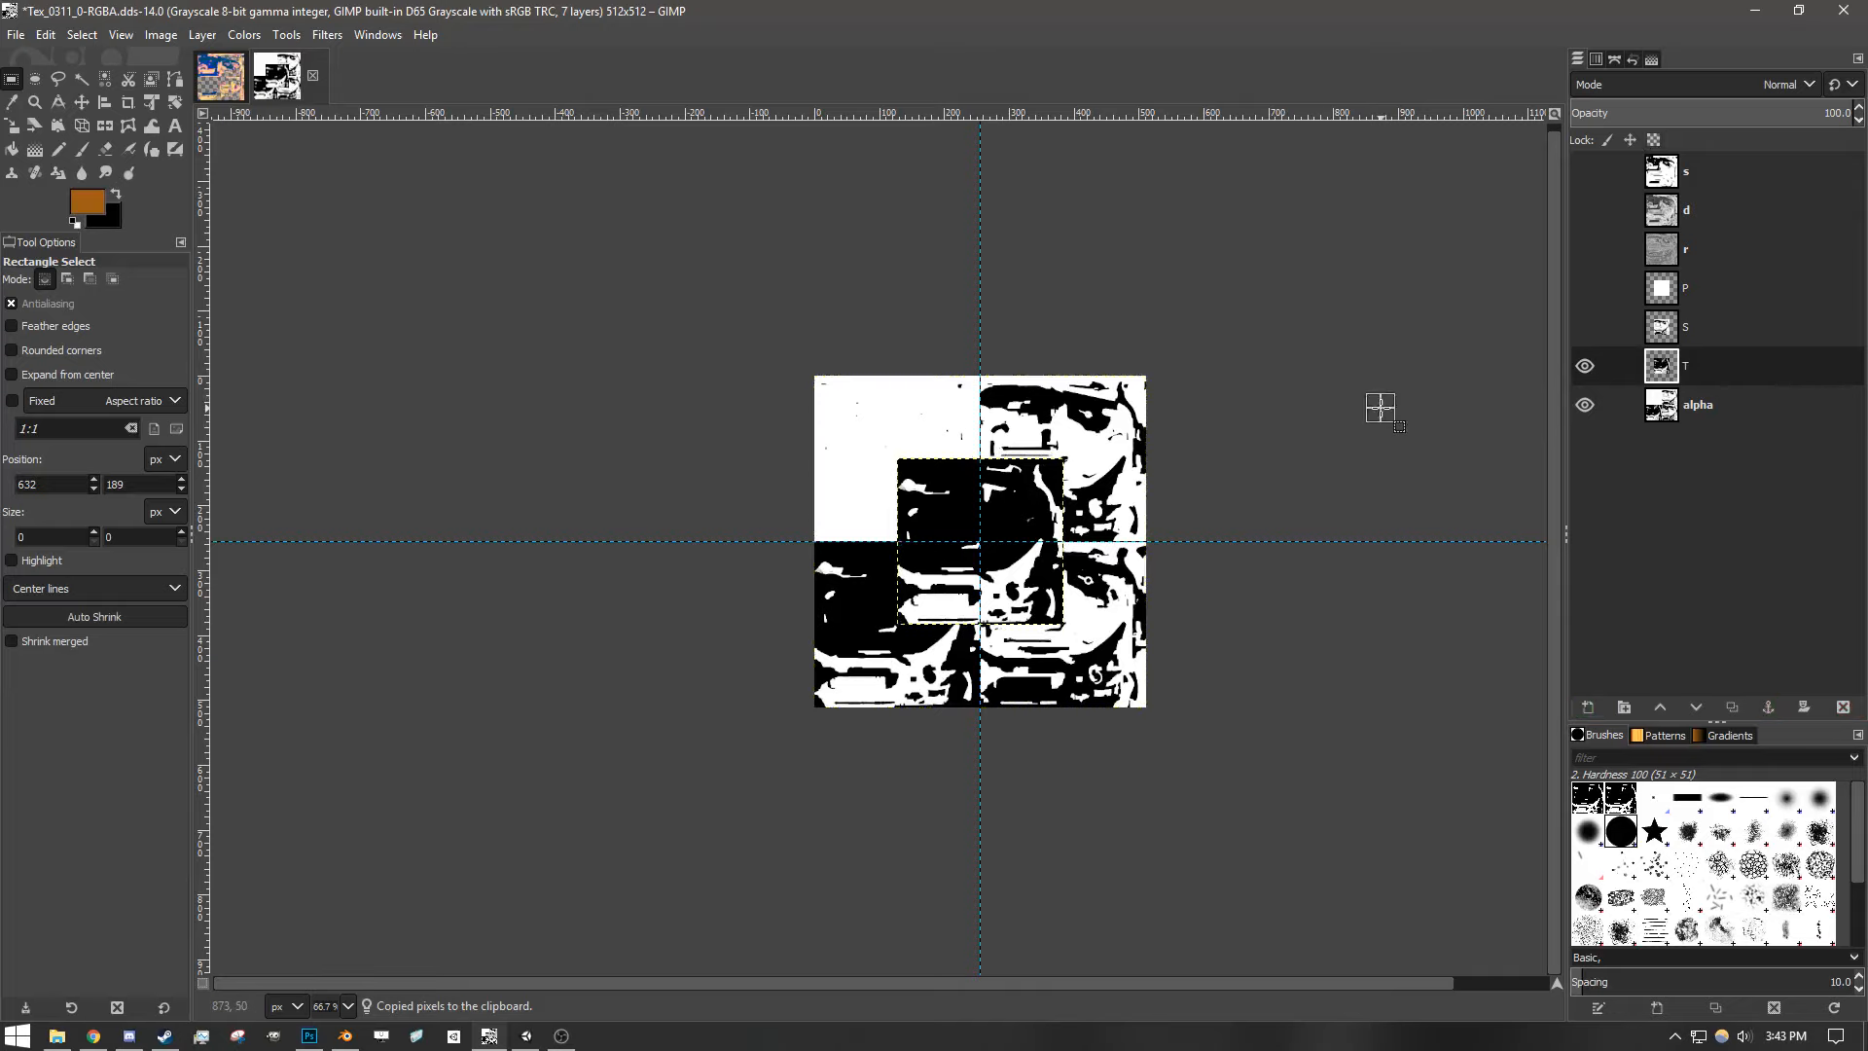
click(1584, 366)
text(T)
- On the alpha layer, select the lower-right quadrant with a 256 × 256 px rectangle at position 256, 256
click(1702, 406)
scroll(1135, 641, up, 2)
drag(1158, 796, 785, 419)
scroll(1177, 736, up, 2)
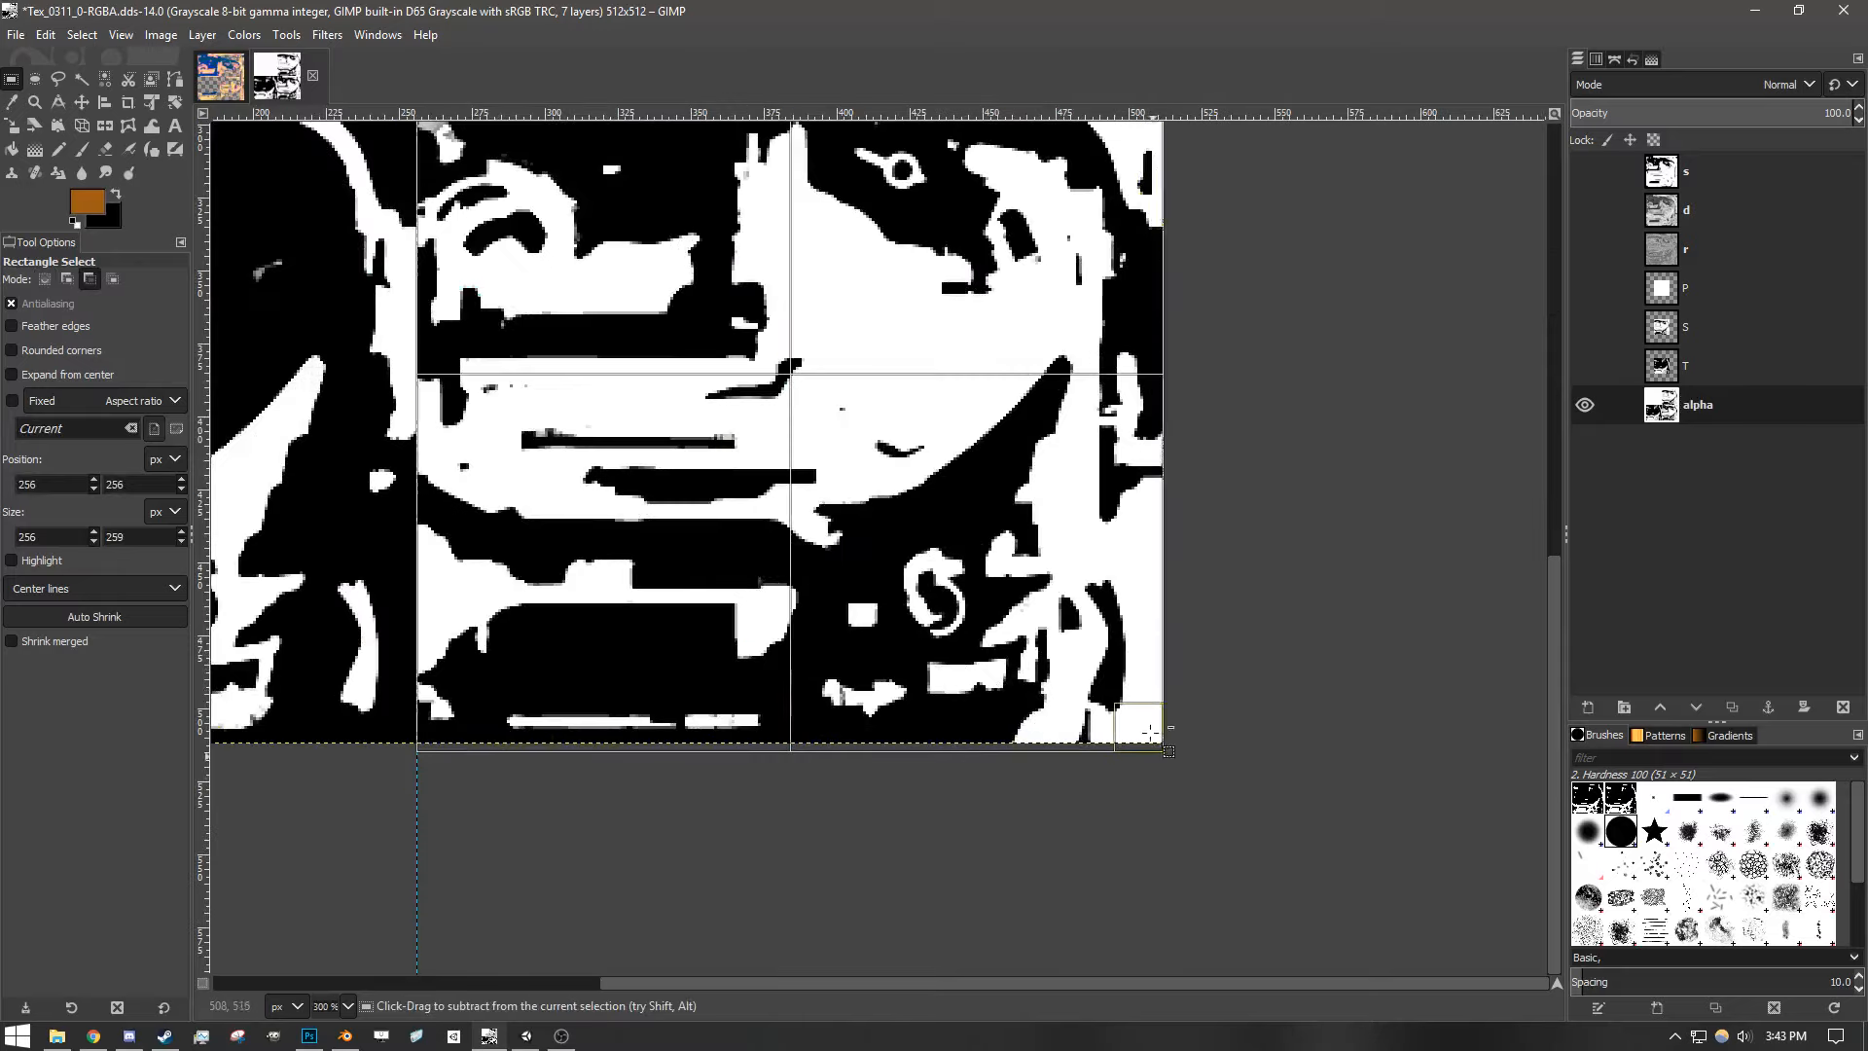
drag(1168, 737, 1168, 731)
scroll(1169, 767, up, 4)
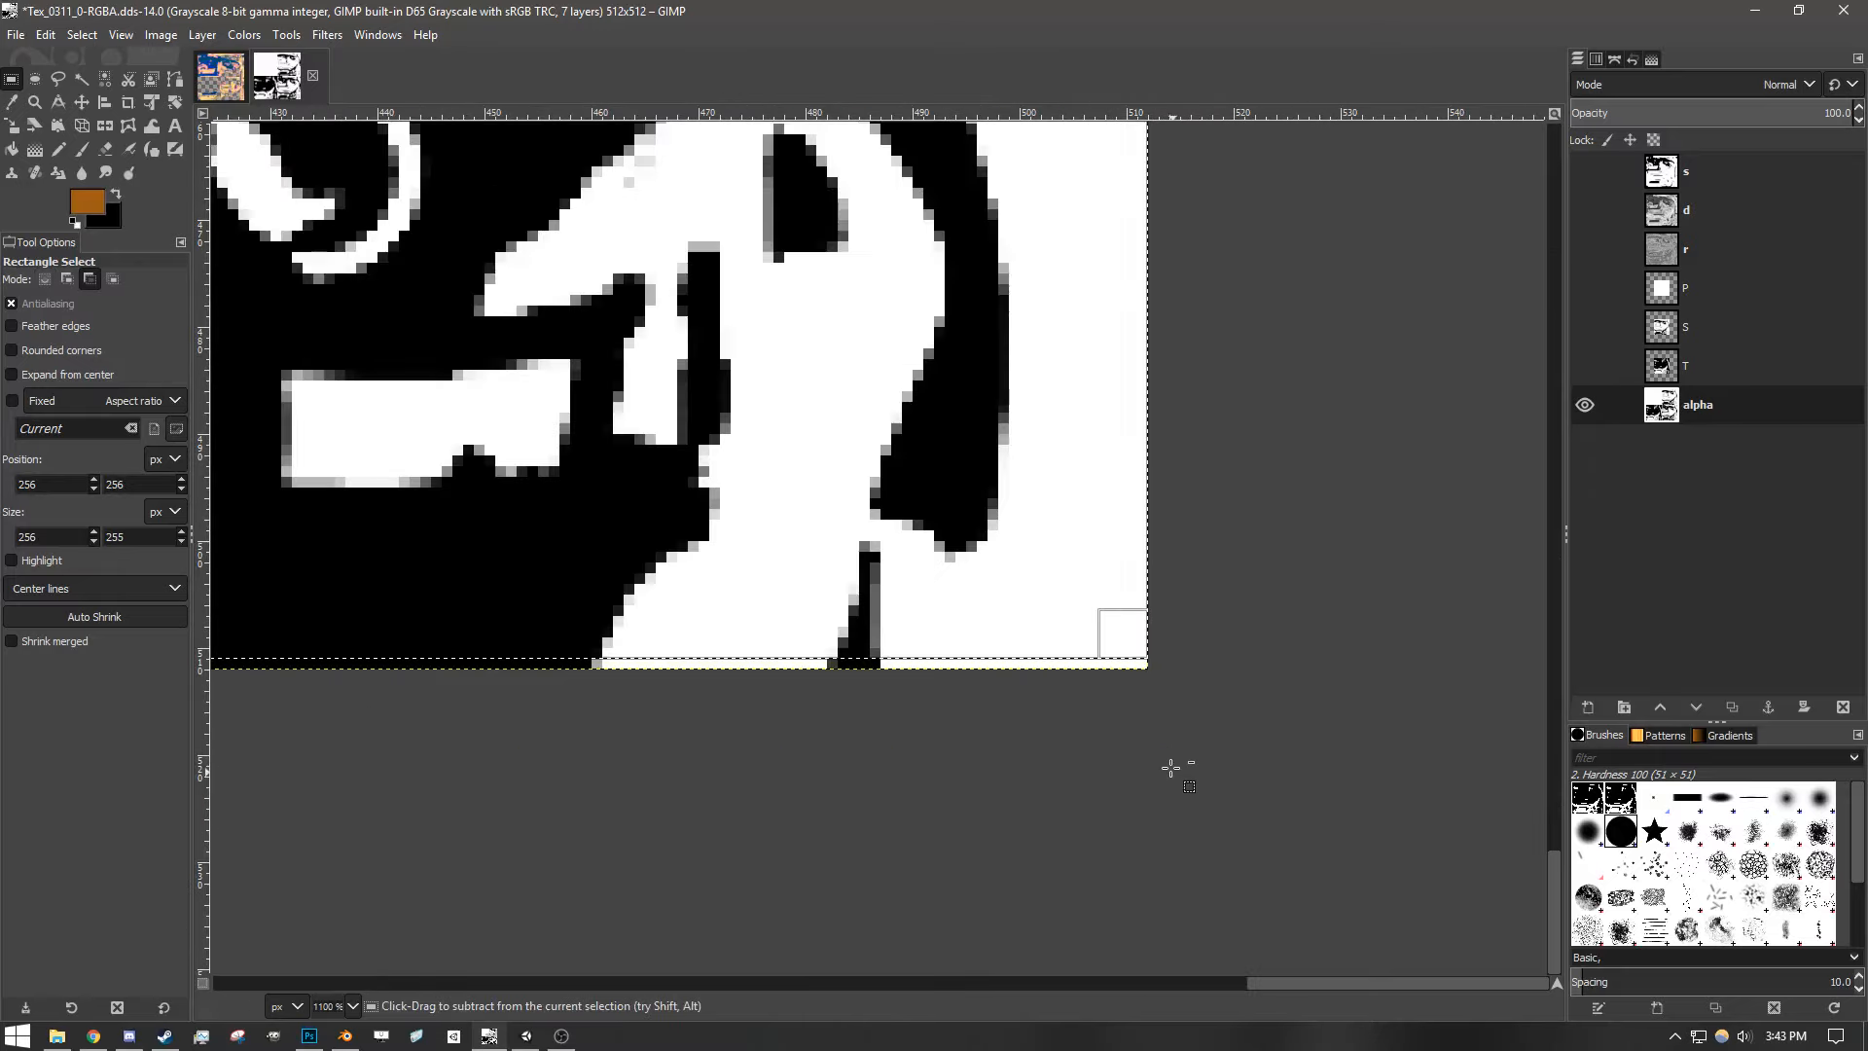
drag(1120, 636, 1120, 644)
scroll(1120, 601, down, 4)
scroll(1121, 601, down, 3)
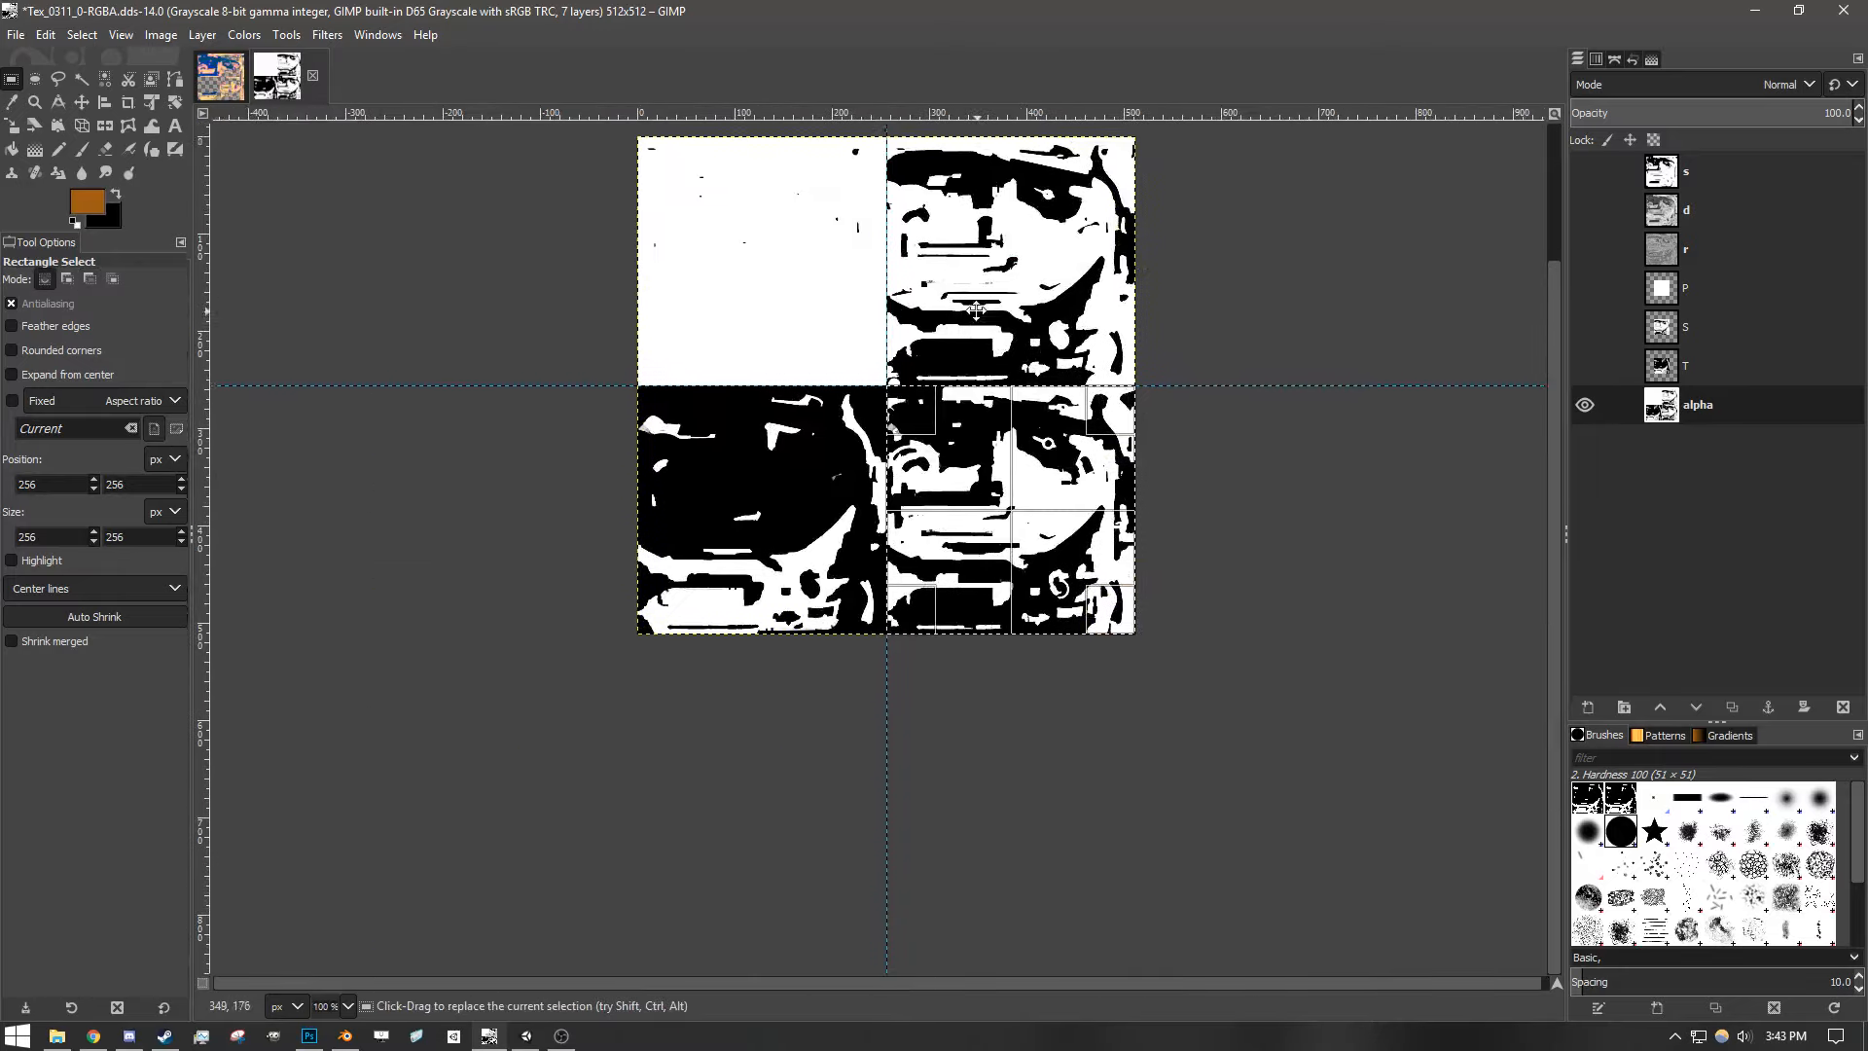
- Copy the lower-right quadrant into its own layer named A, and hide that layer
key(ctrl+c)
key(ctrl+v)
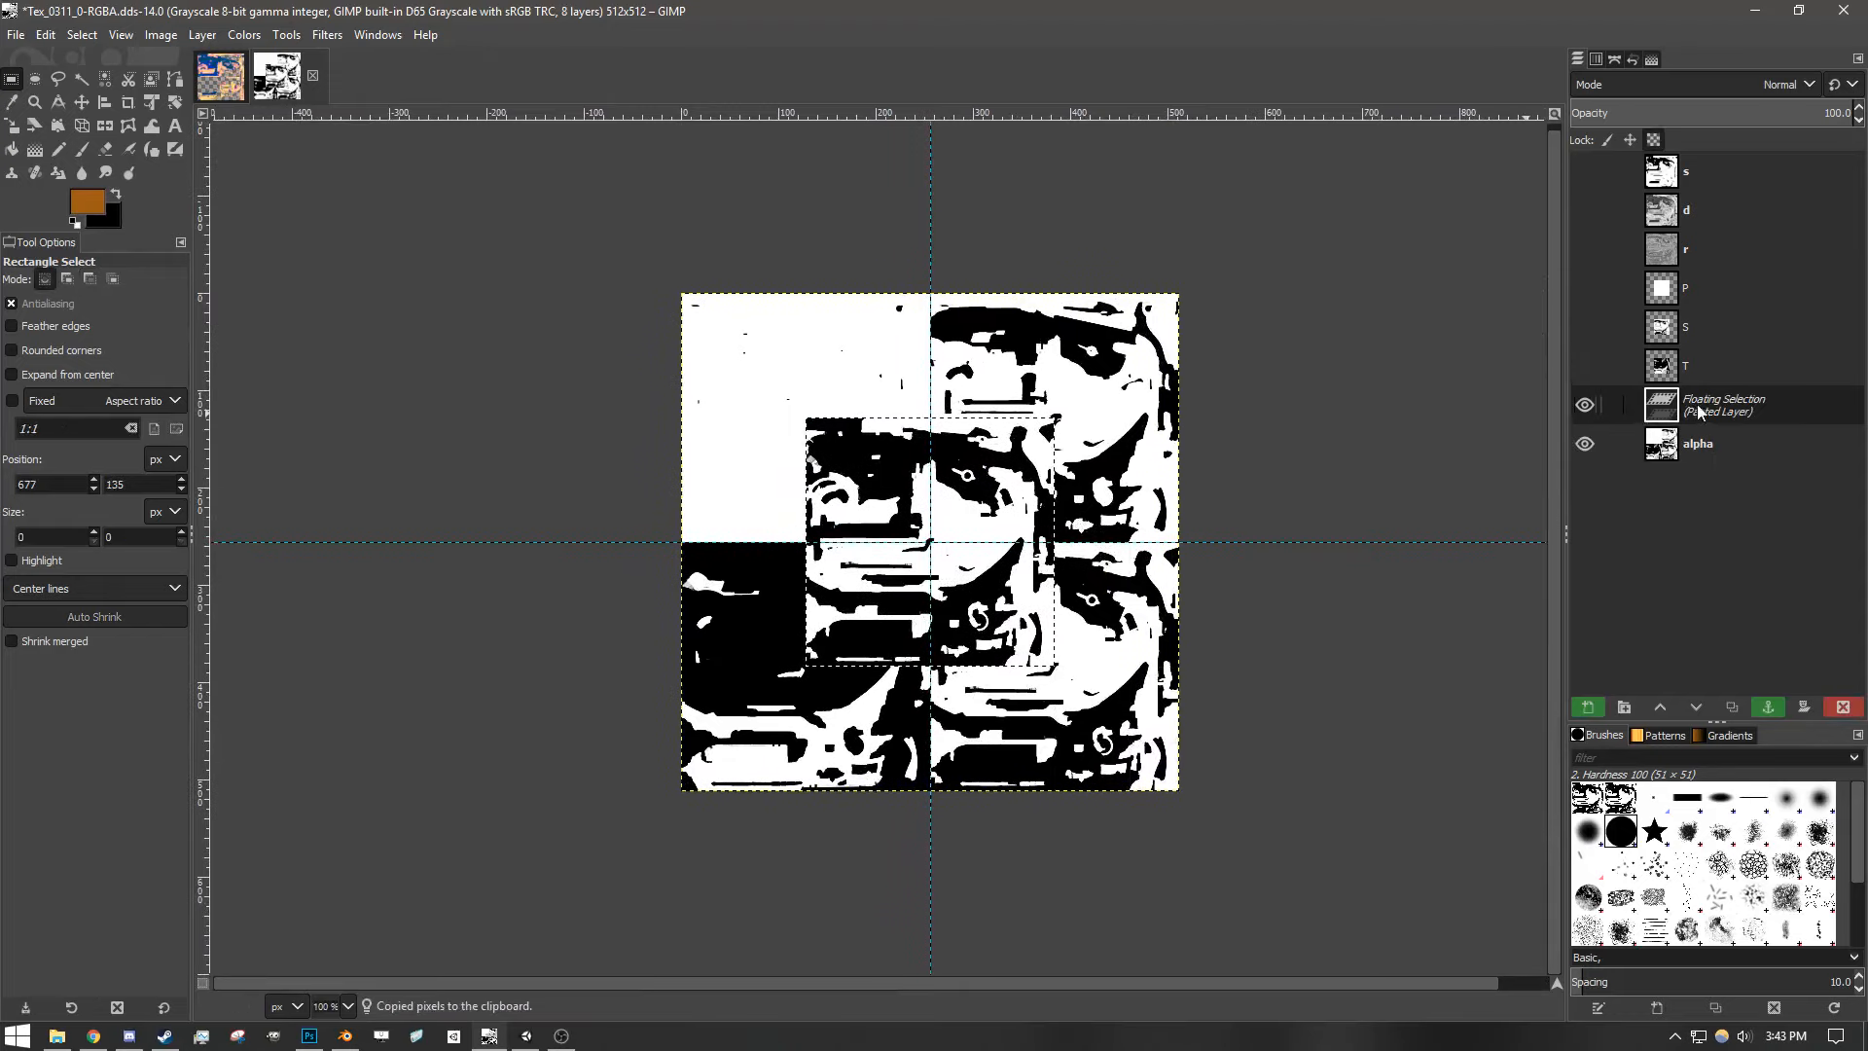
double_click(1702, 409)
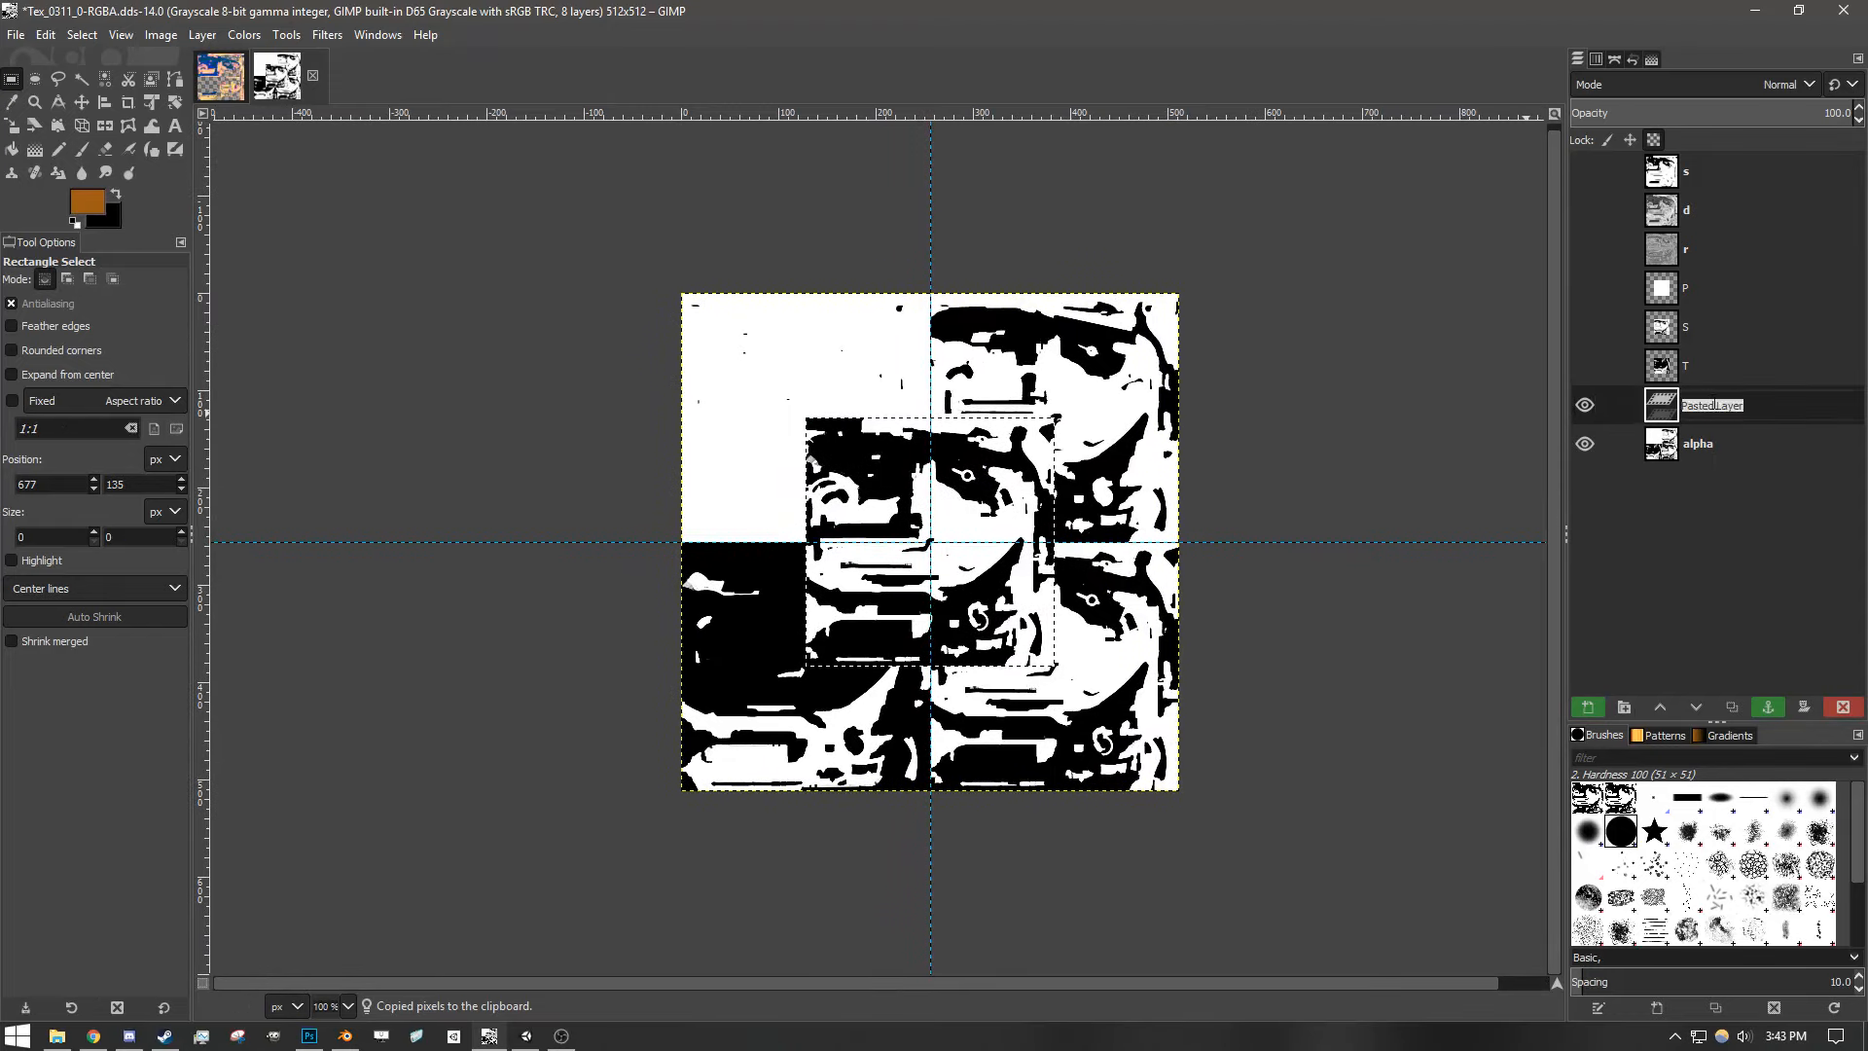
text(A)
click(1594, 406)
- Clear the packed alpha layer and delete it from the image
double_click(1688, 443)
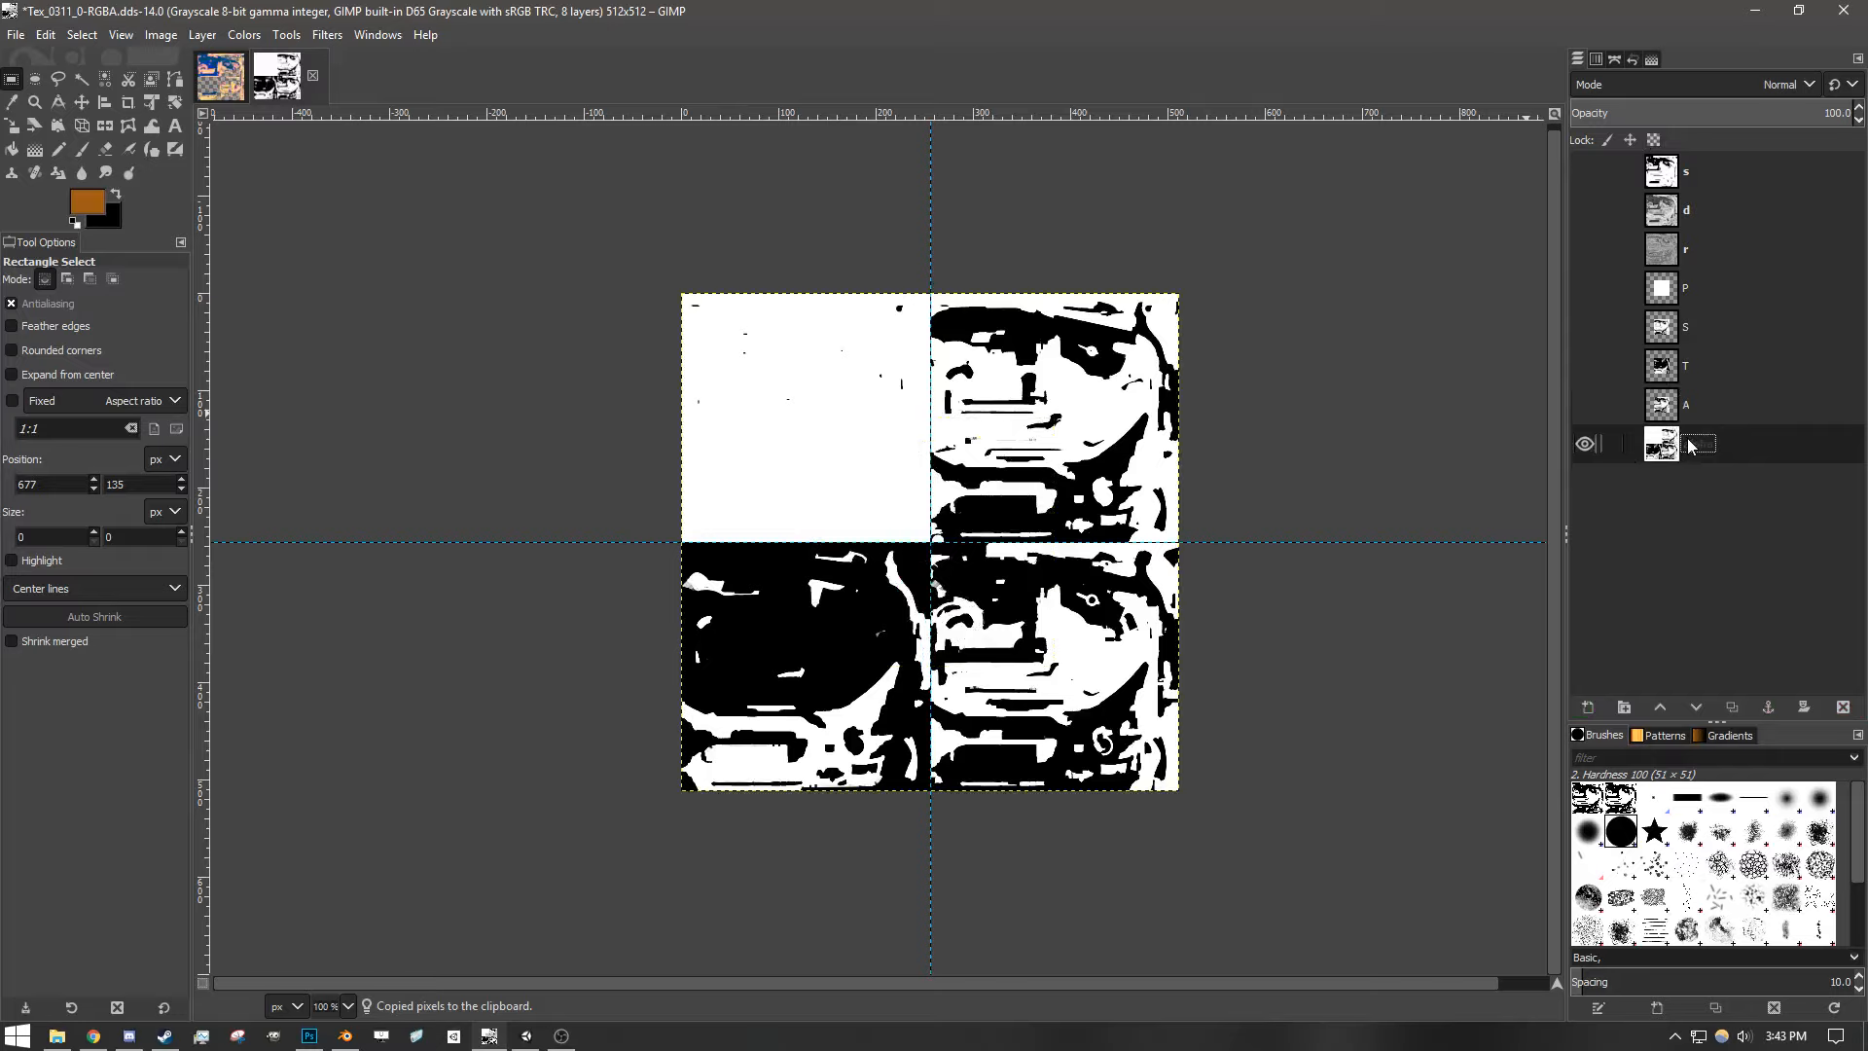
key(Delete)
right_click(1687, 445)
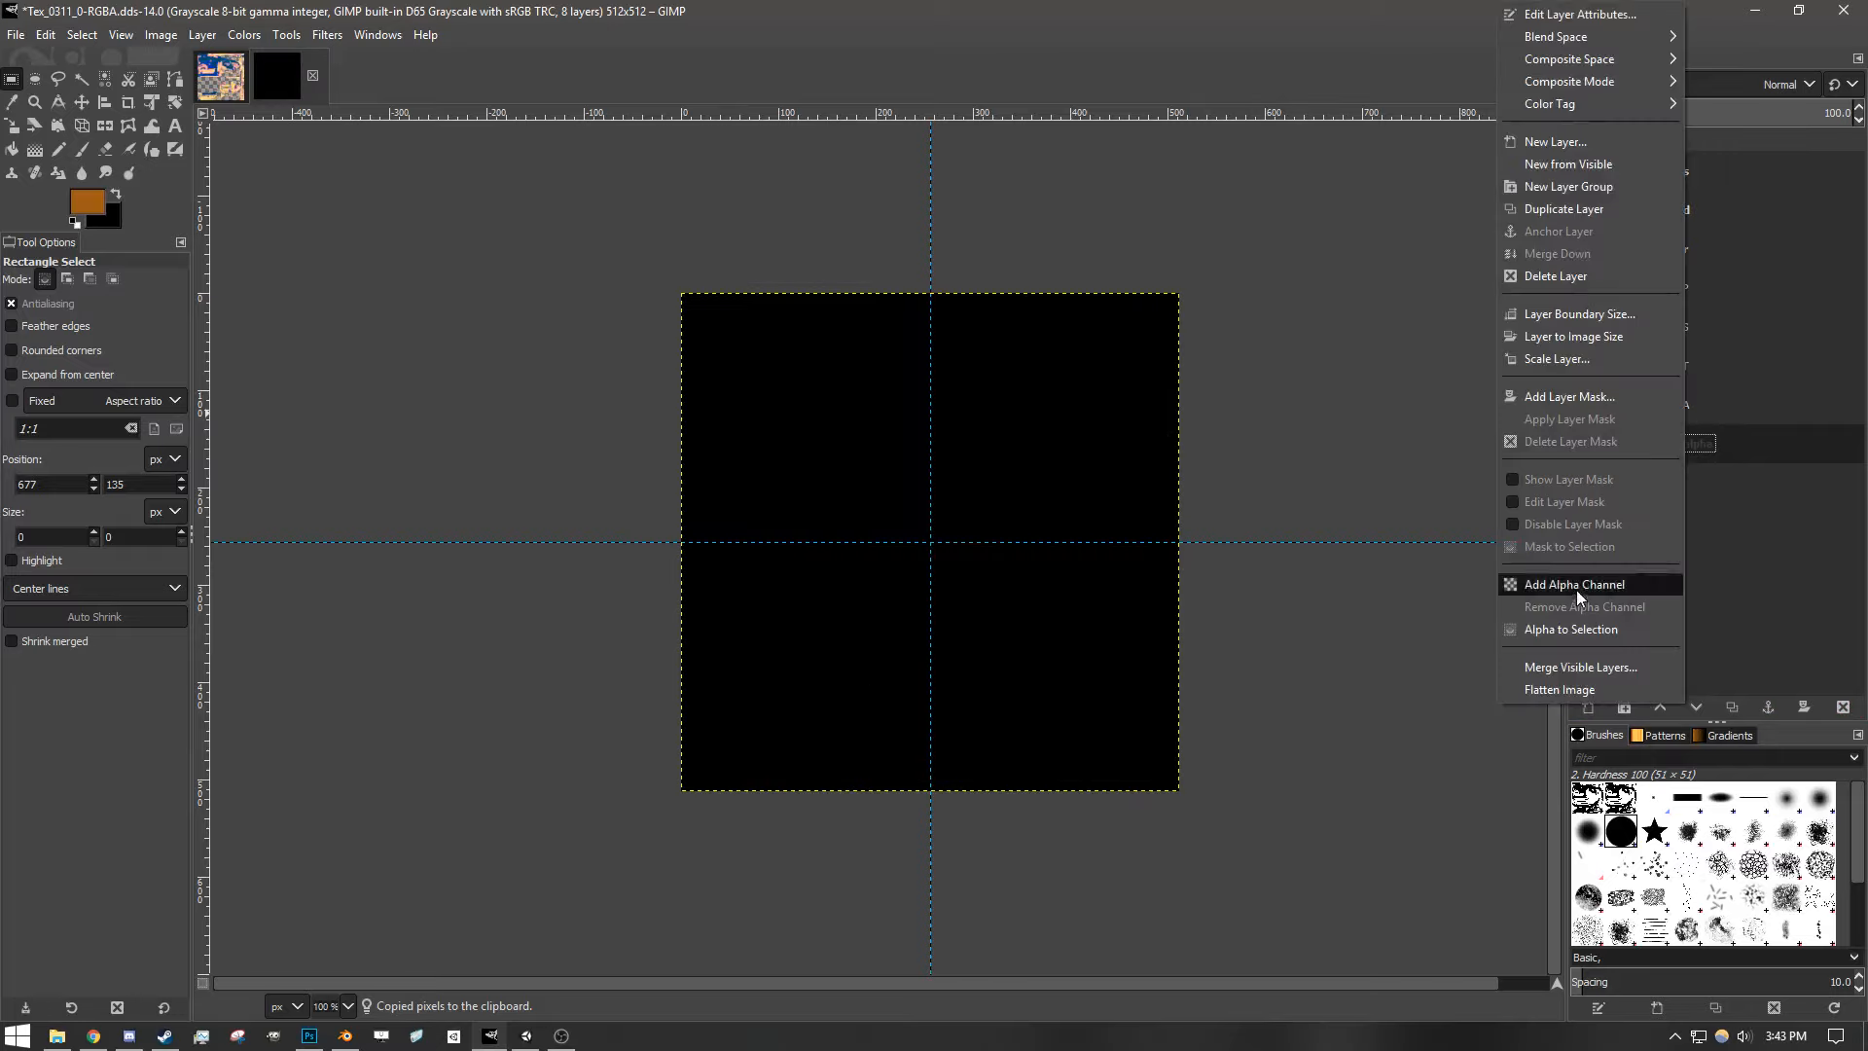
click(1572, 282)
- Show layer P and scale it to 200 percent in width and height with cubic interpolation
mouse_move(1586, 409)
mouse_down()
mouse_move(1589, 290)
mouse_move(1584, 407)
mouse_up()
click(1590, 292)
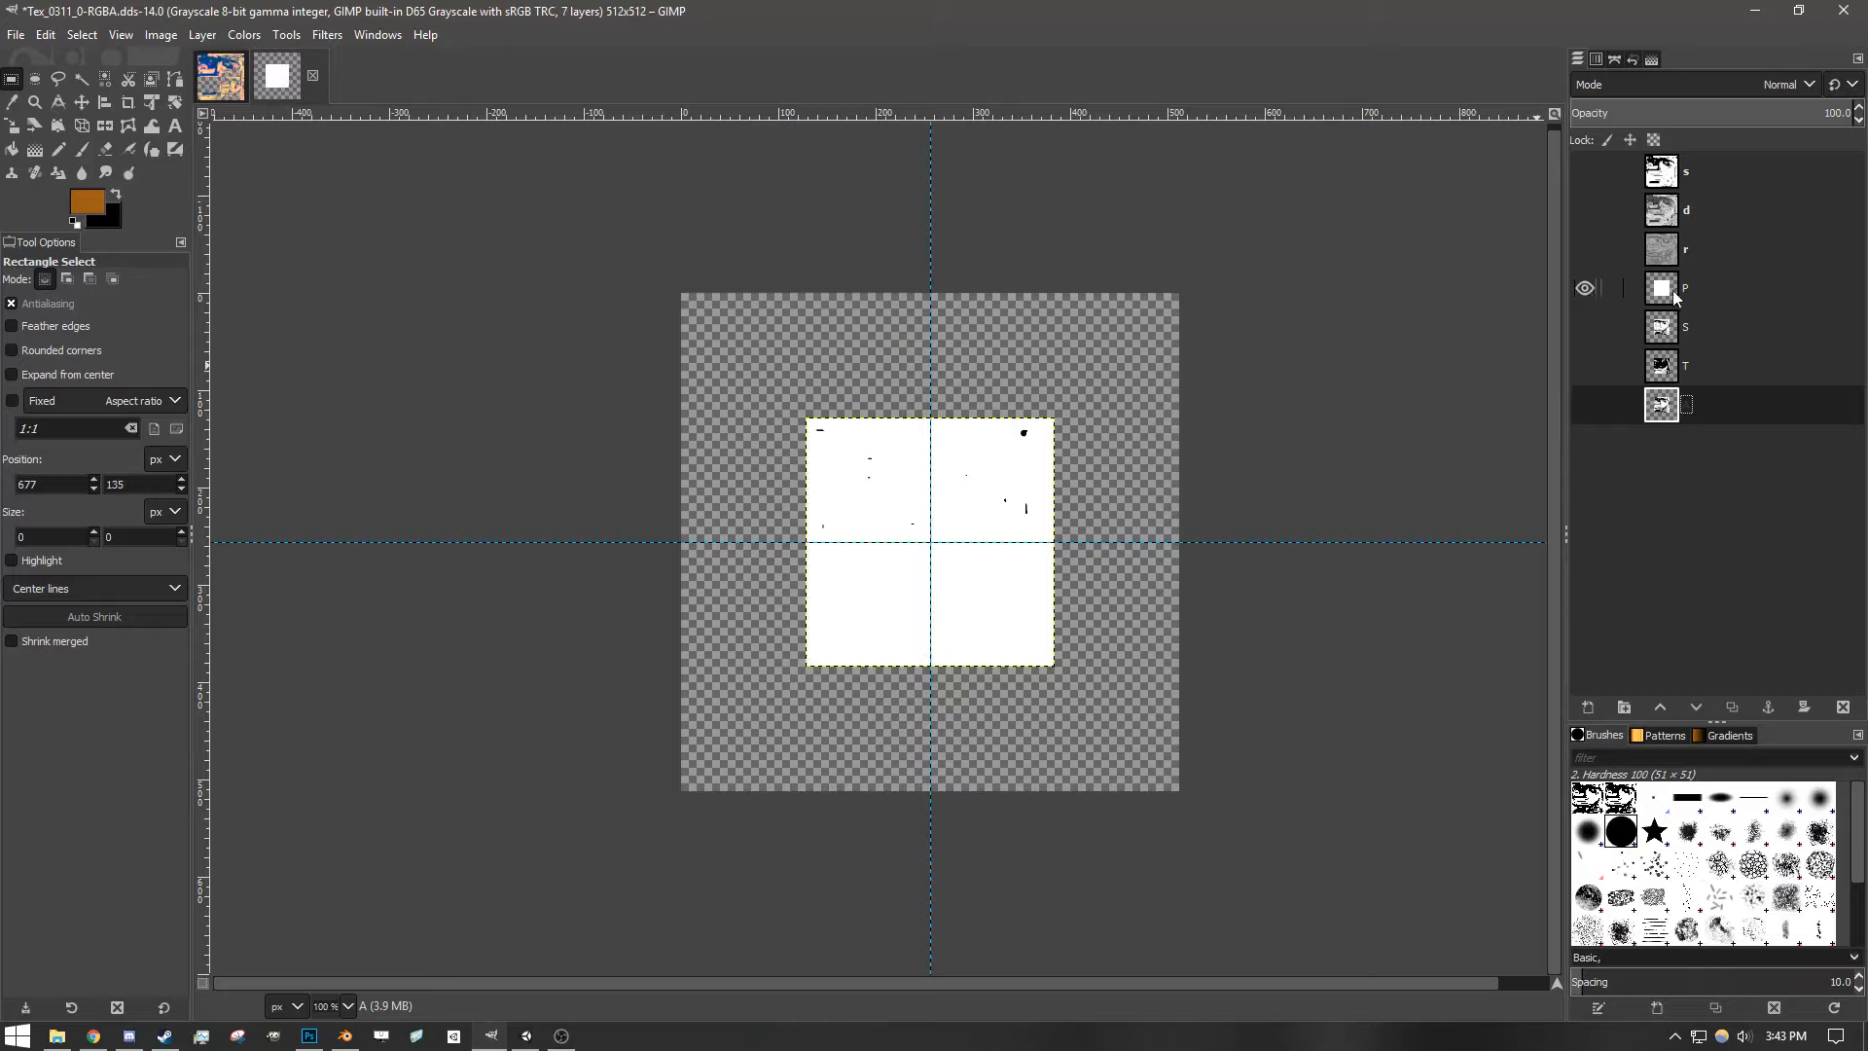
click(1689, 289)
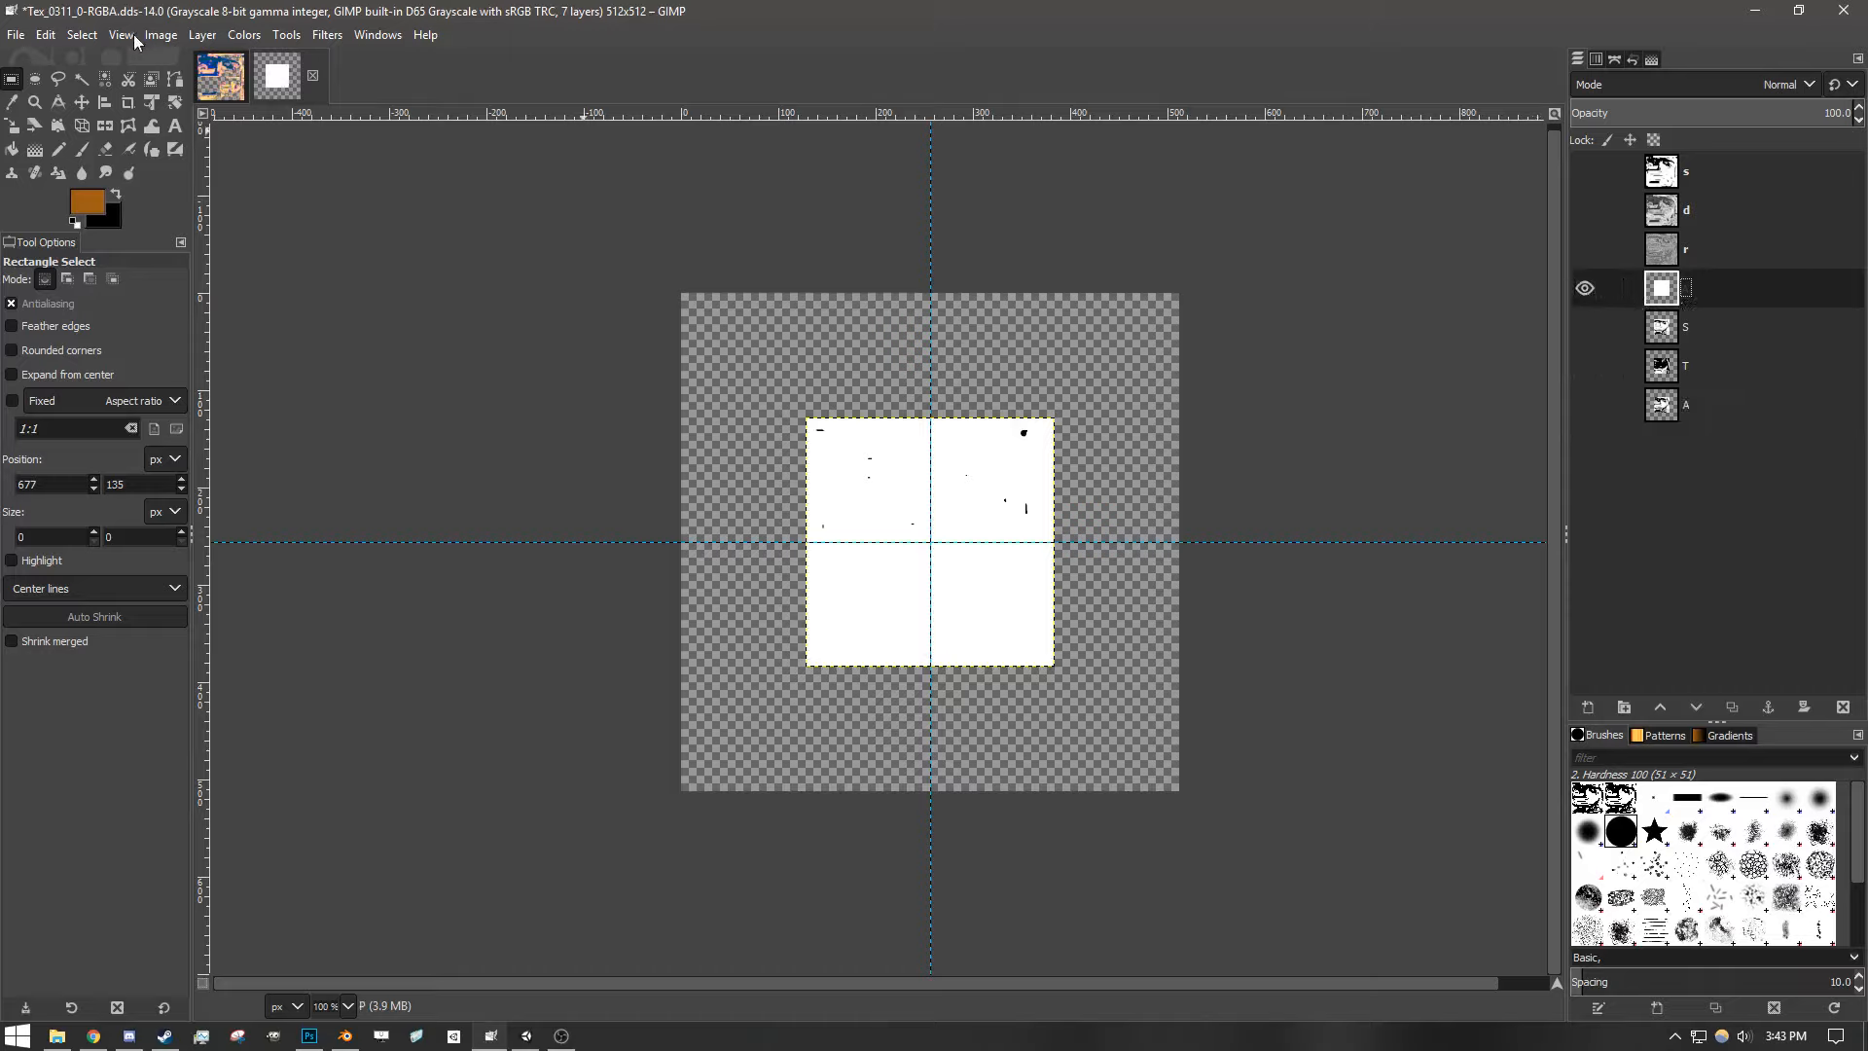
click(202, 35)
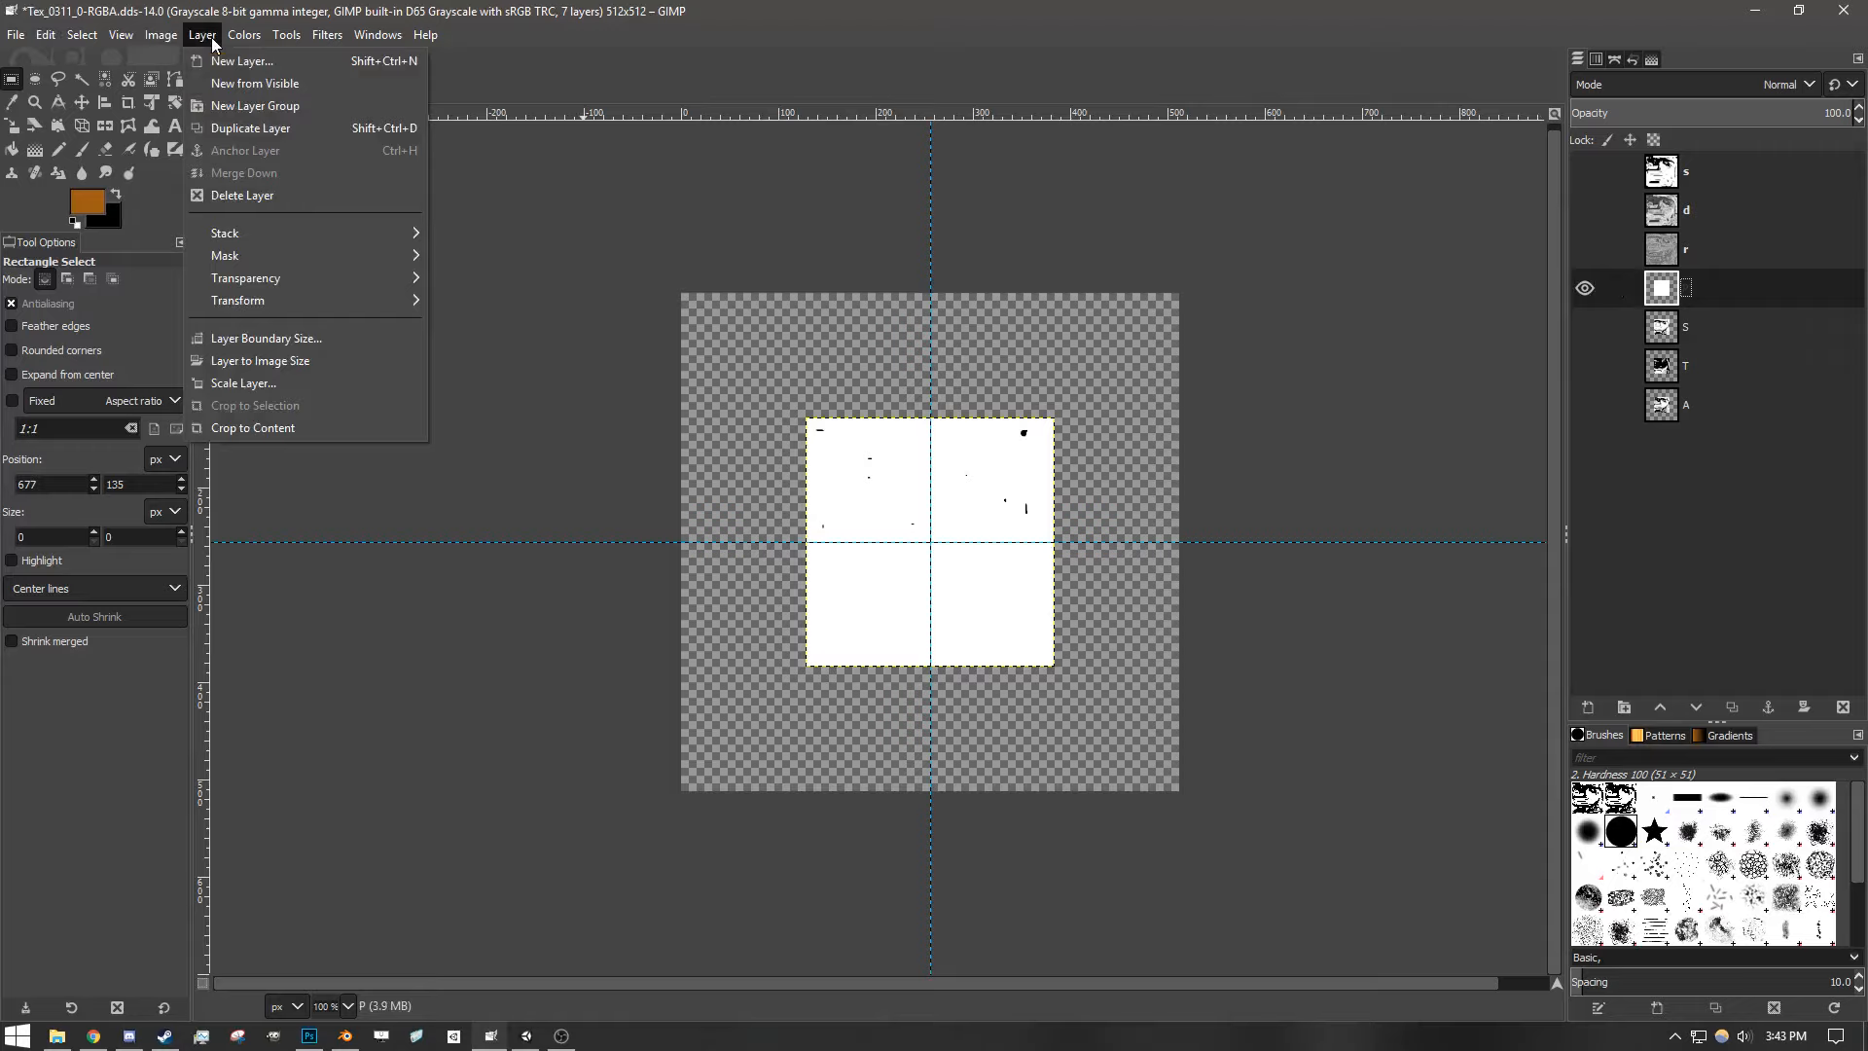
mouse_move(168, 37)
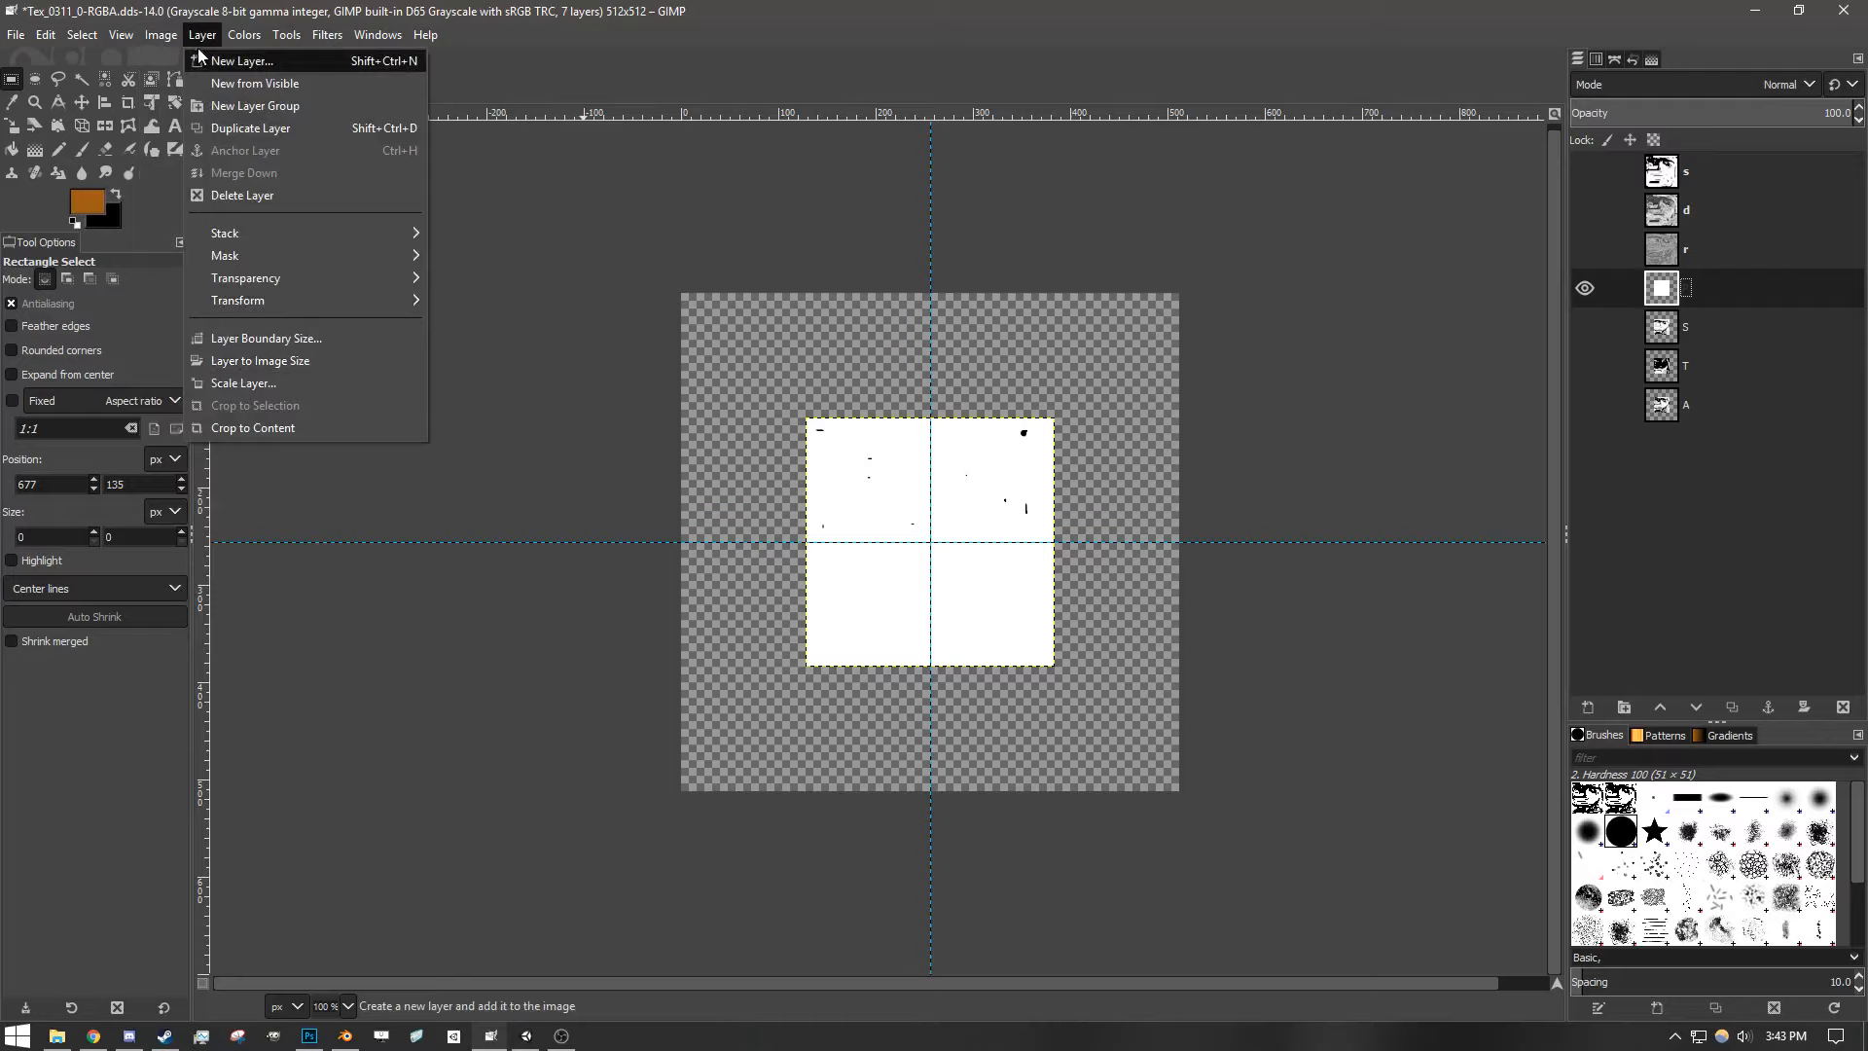
click(243, 382)
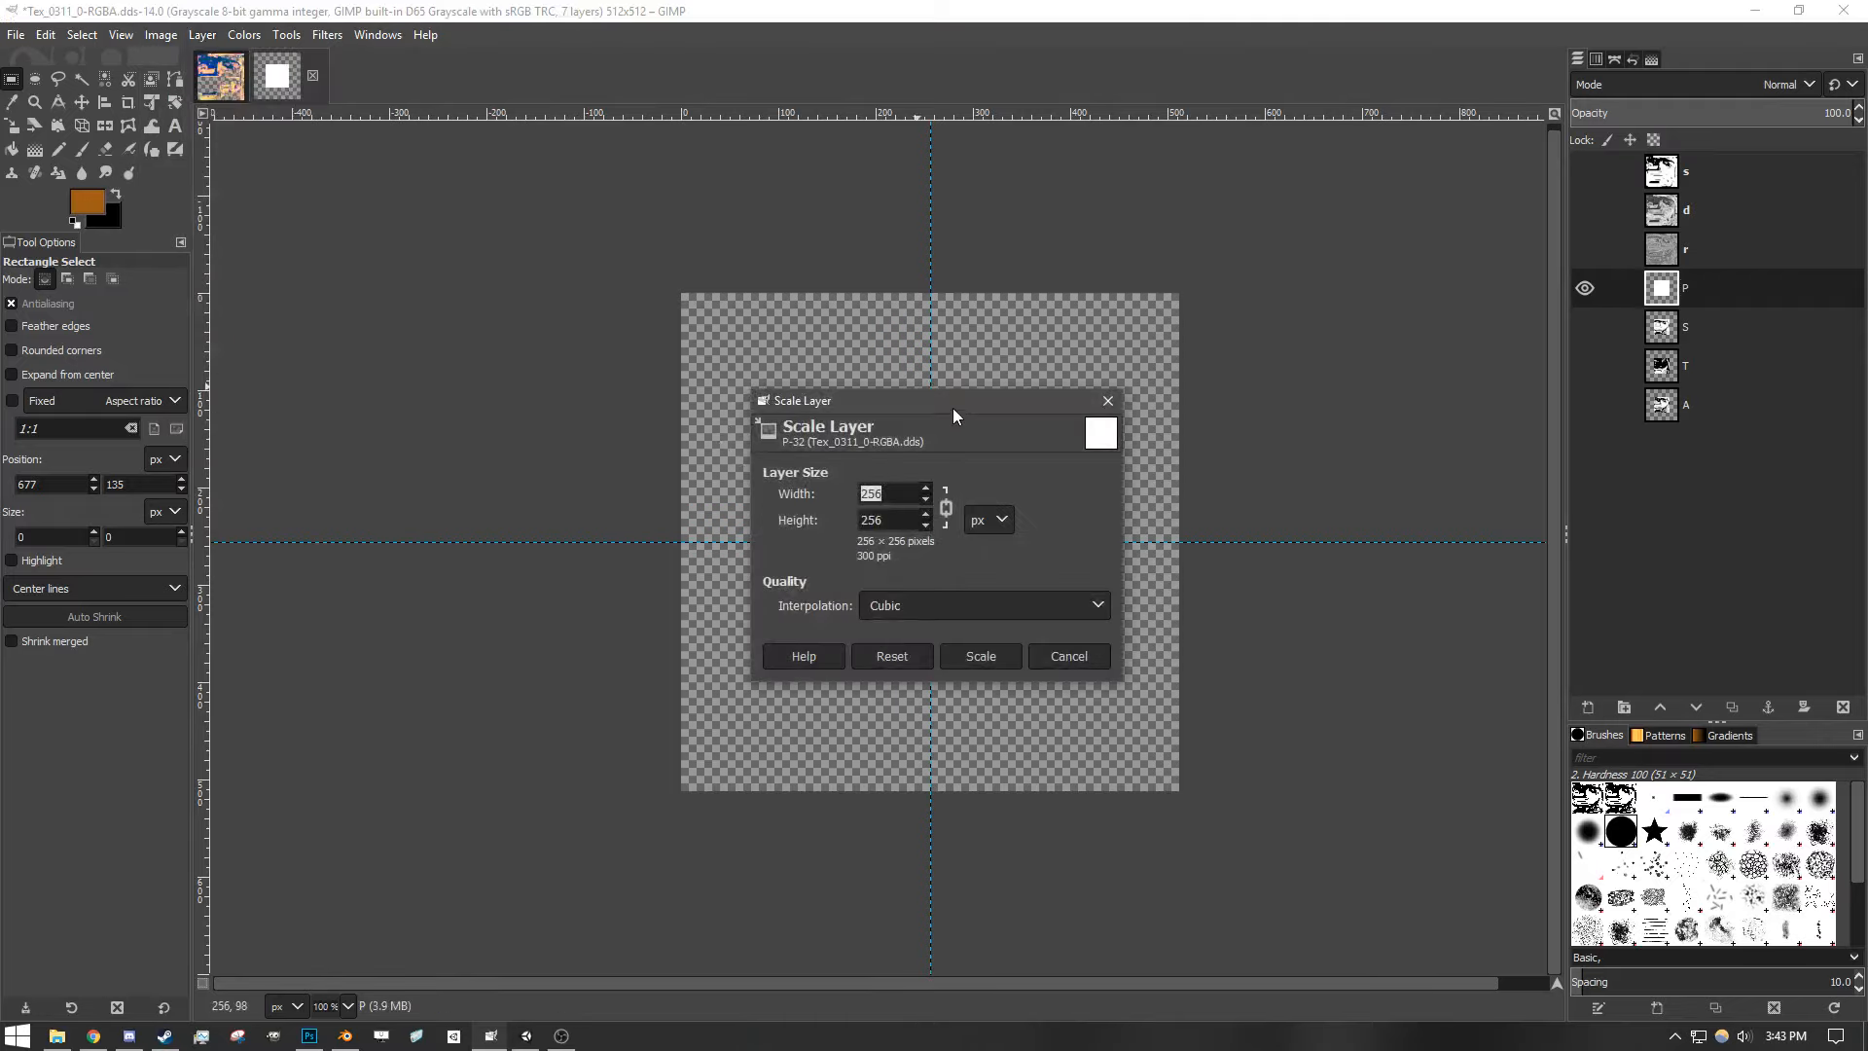
drag(954, 407, 1264, 509)
click(1286, 617)
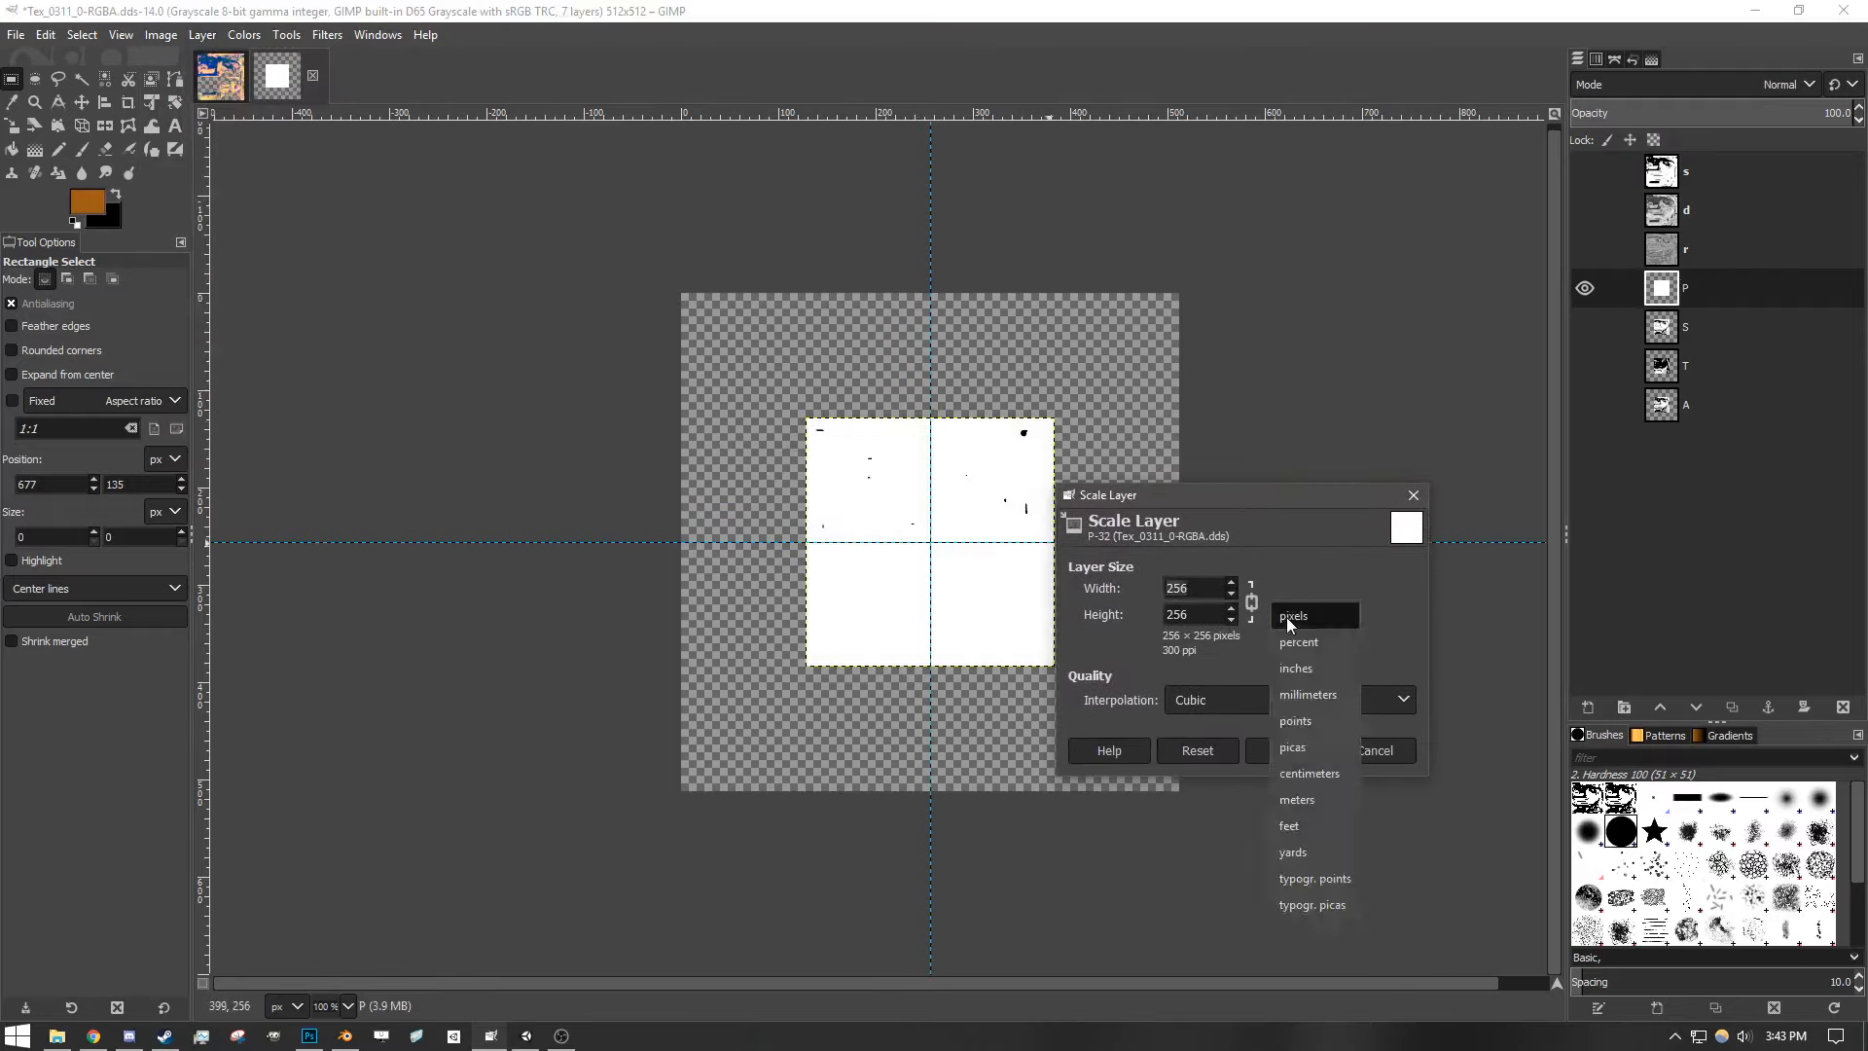
click(1311, 643)
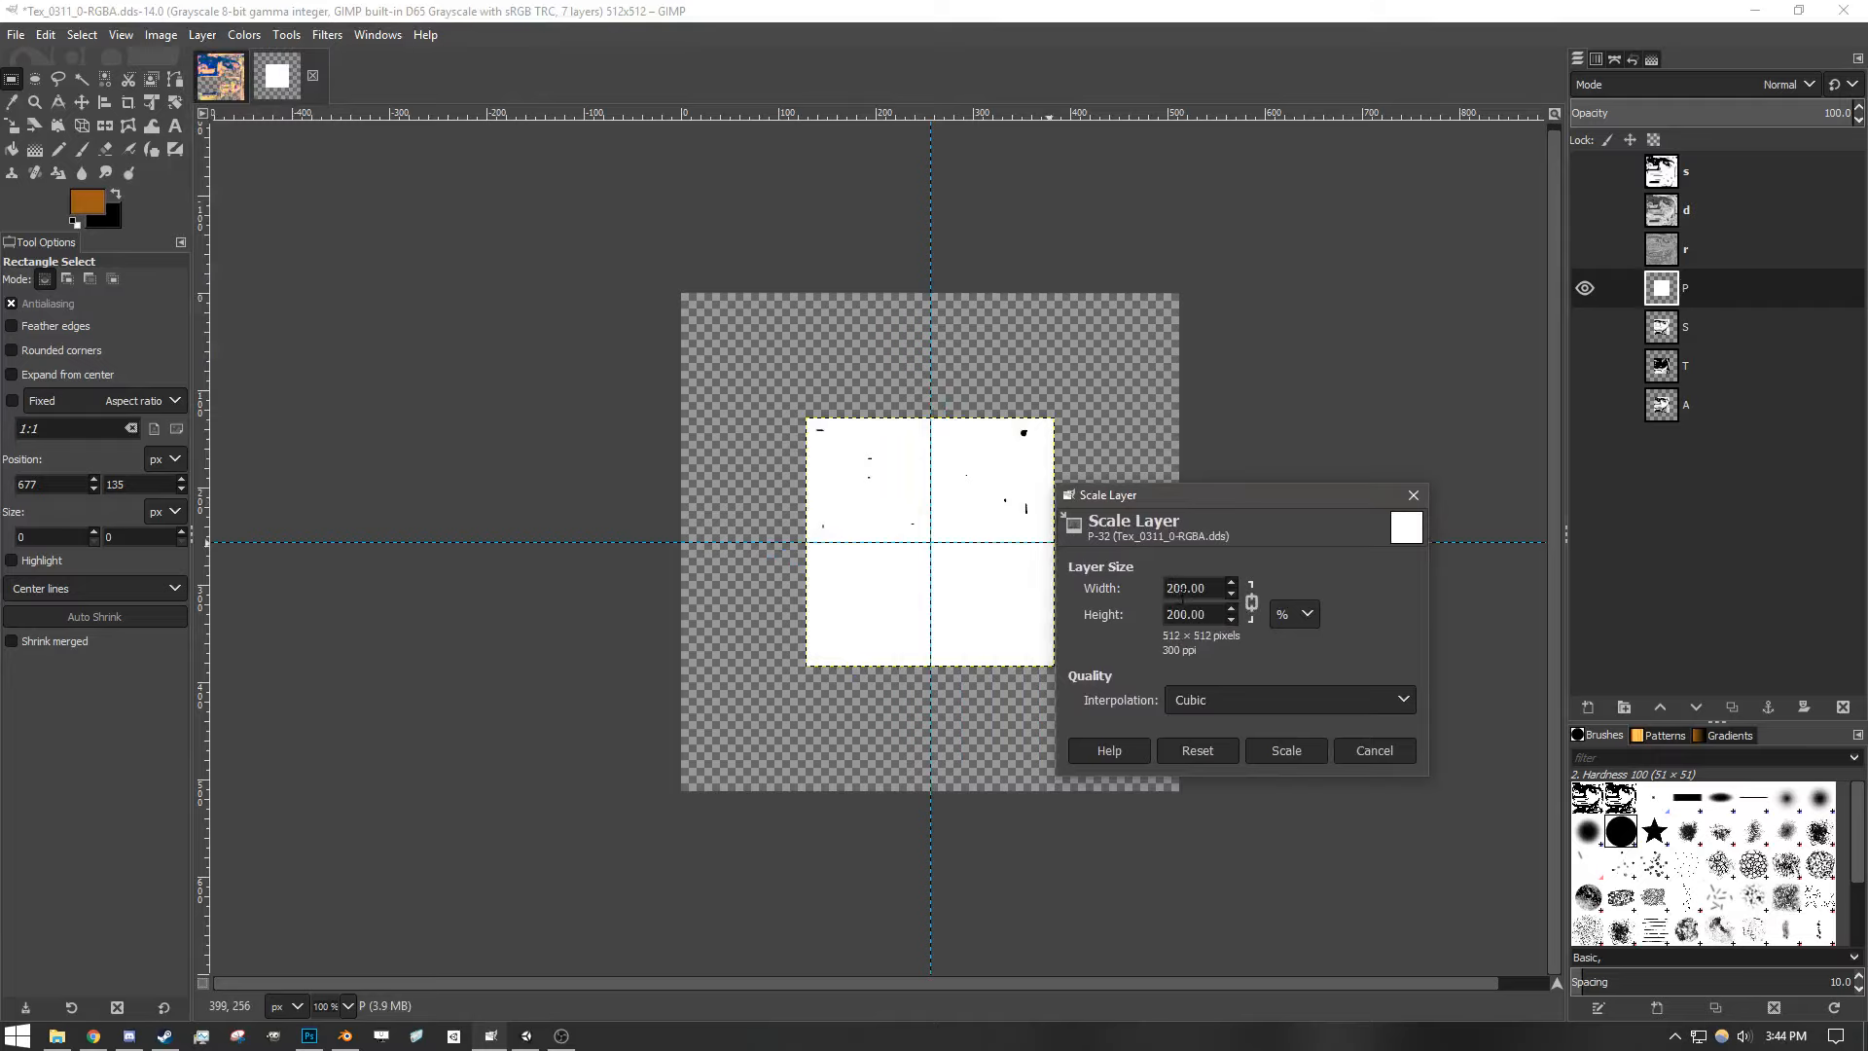
click(1282, 754)
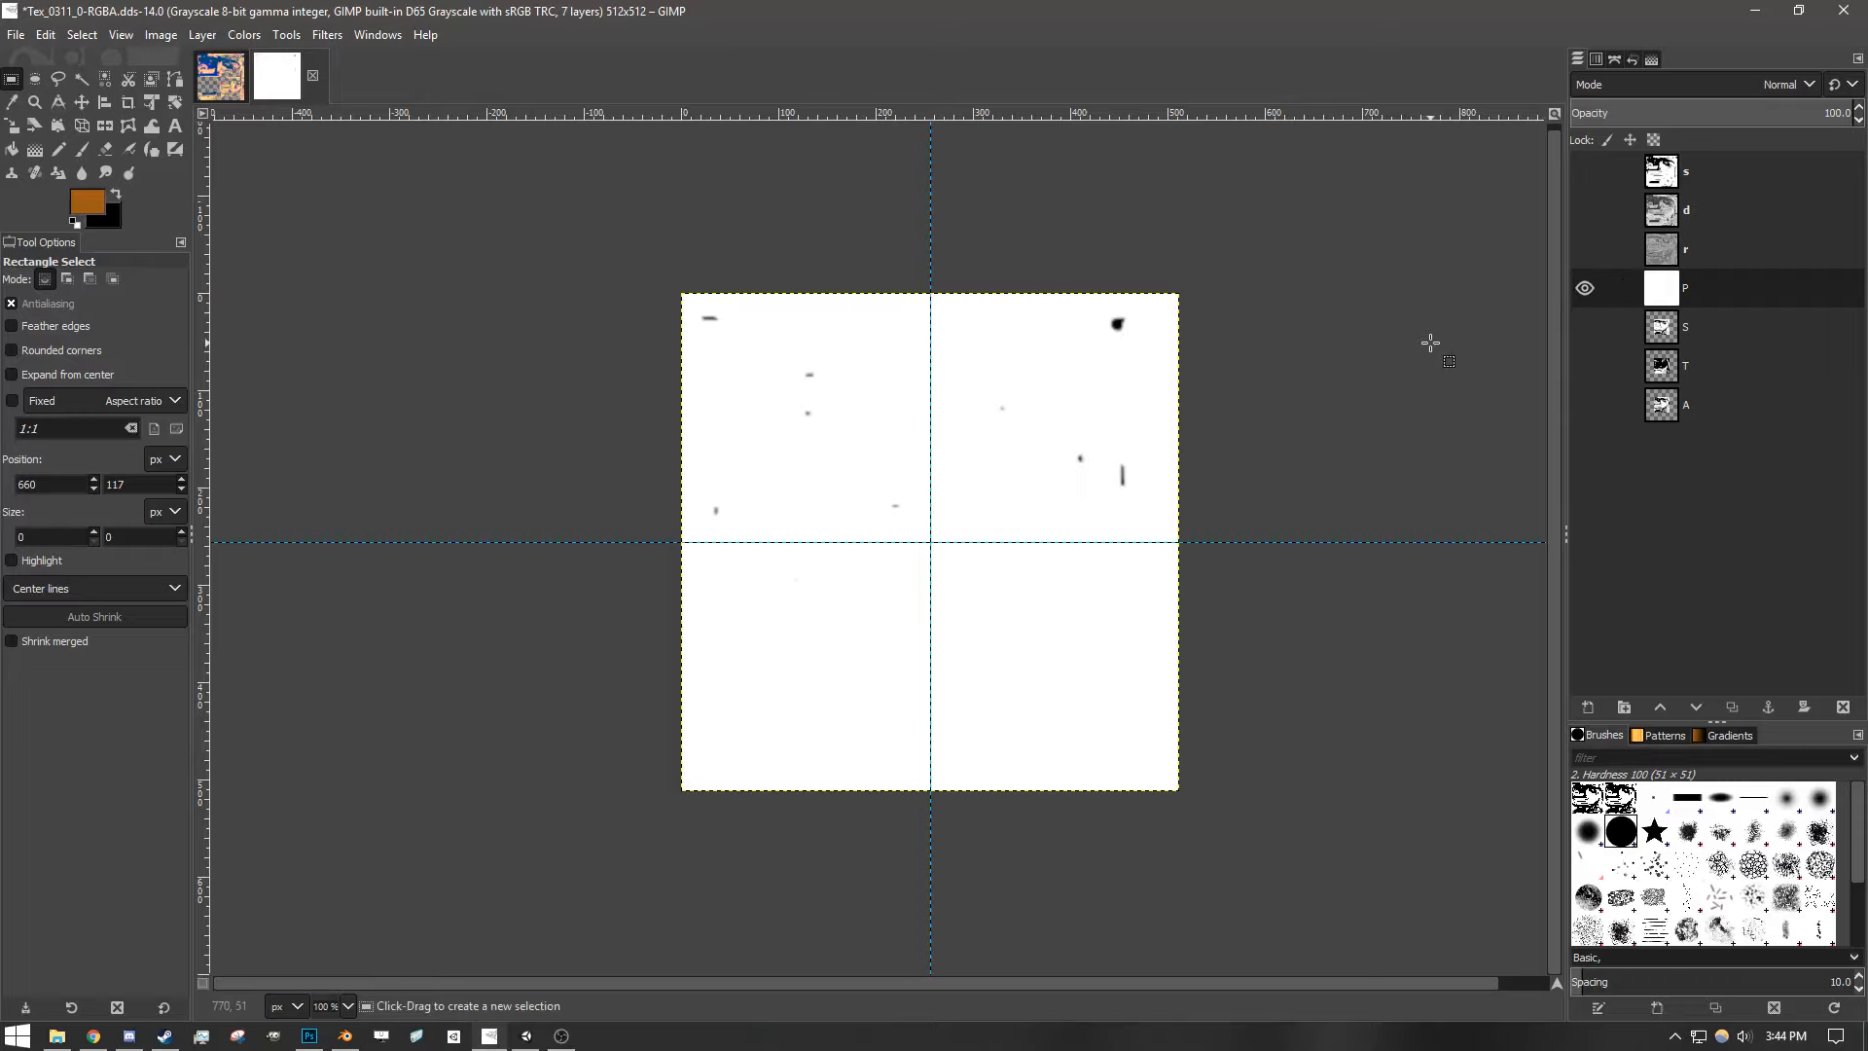
- Show layer S in place of P, and scale S to 200 percent with cubic interpolation
click(1584, 288)
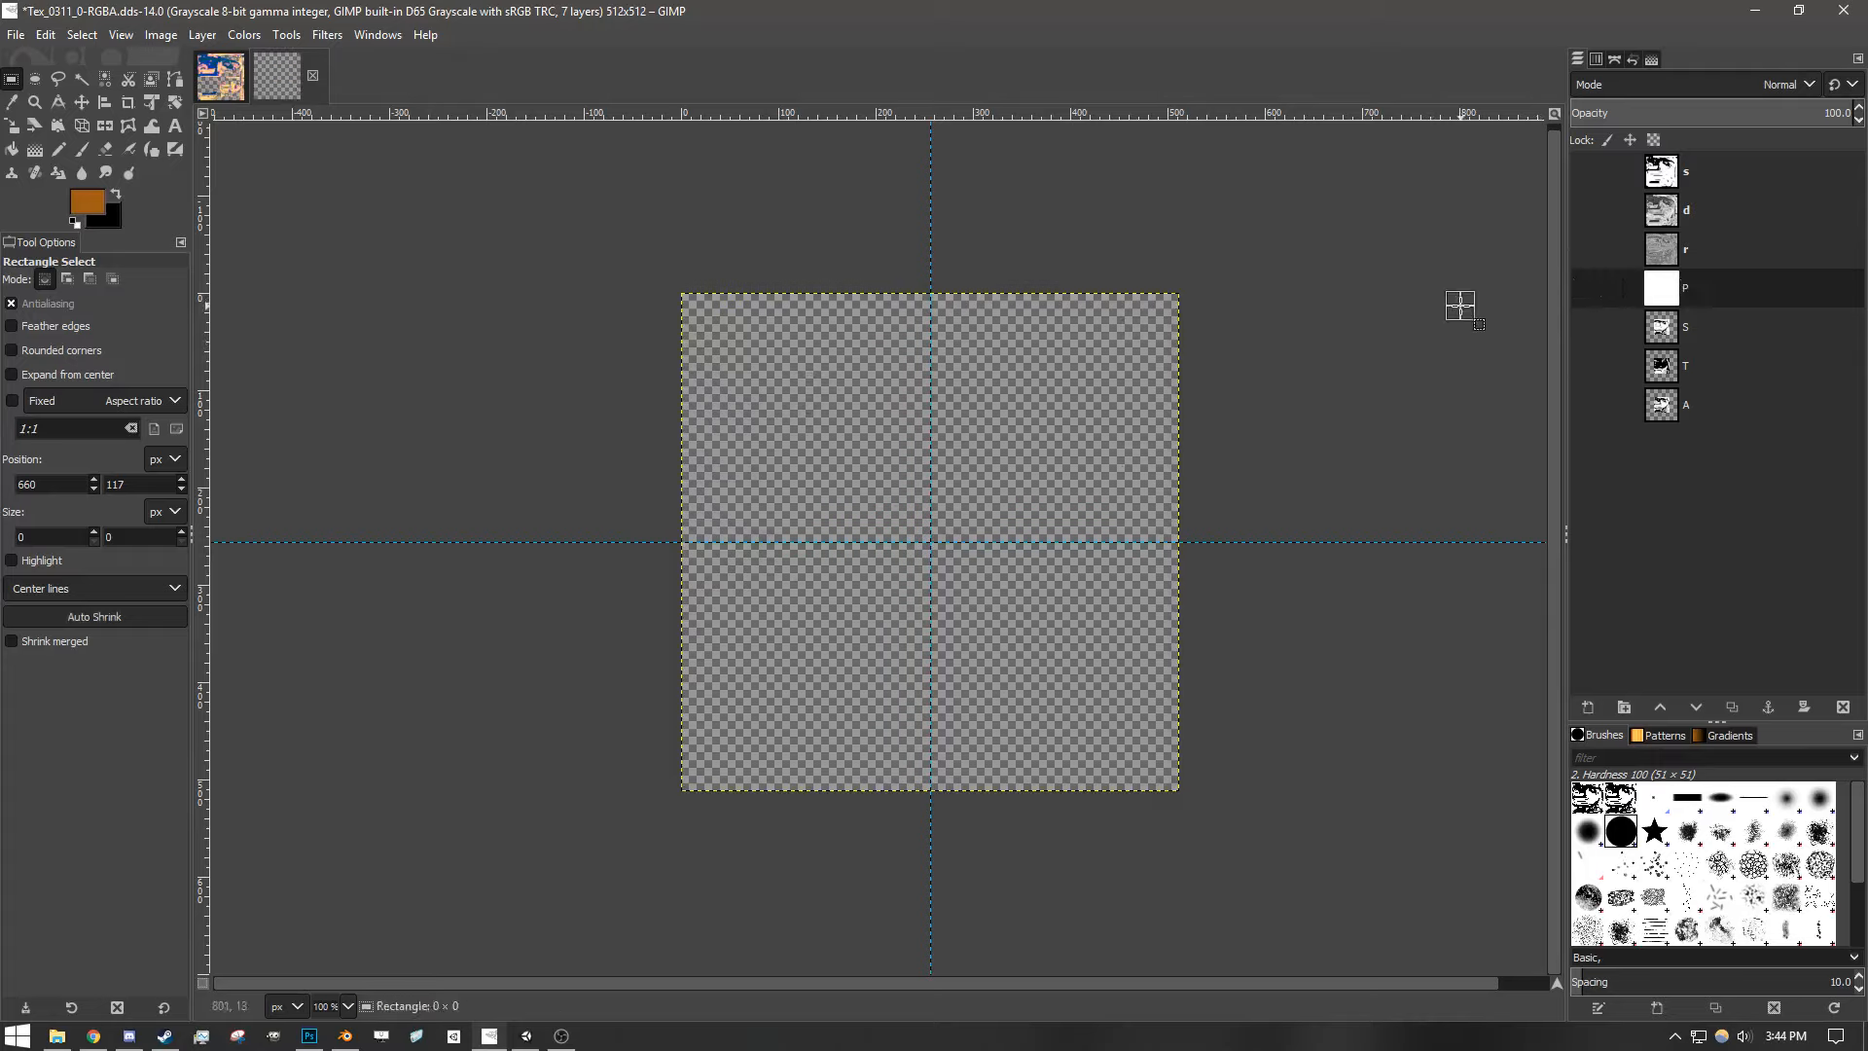
click(1672, 326)
click(1584, 328)
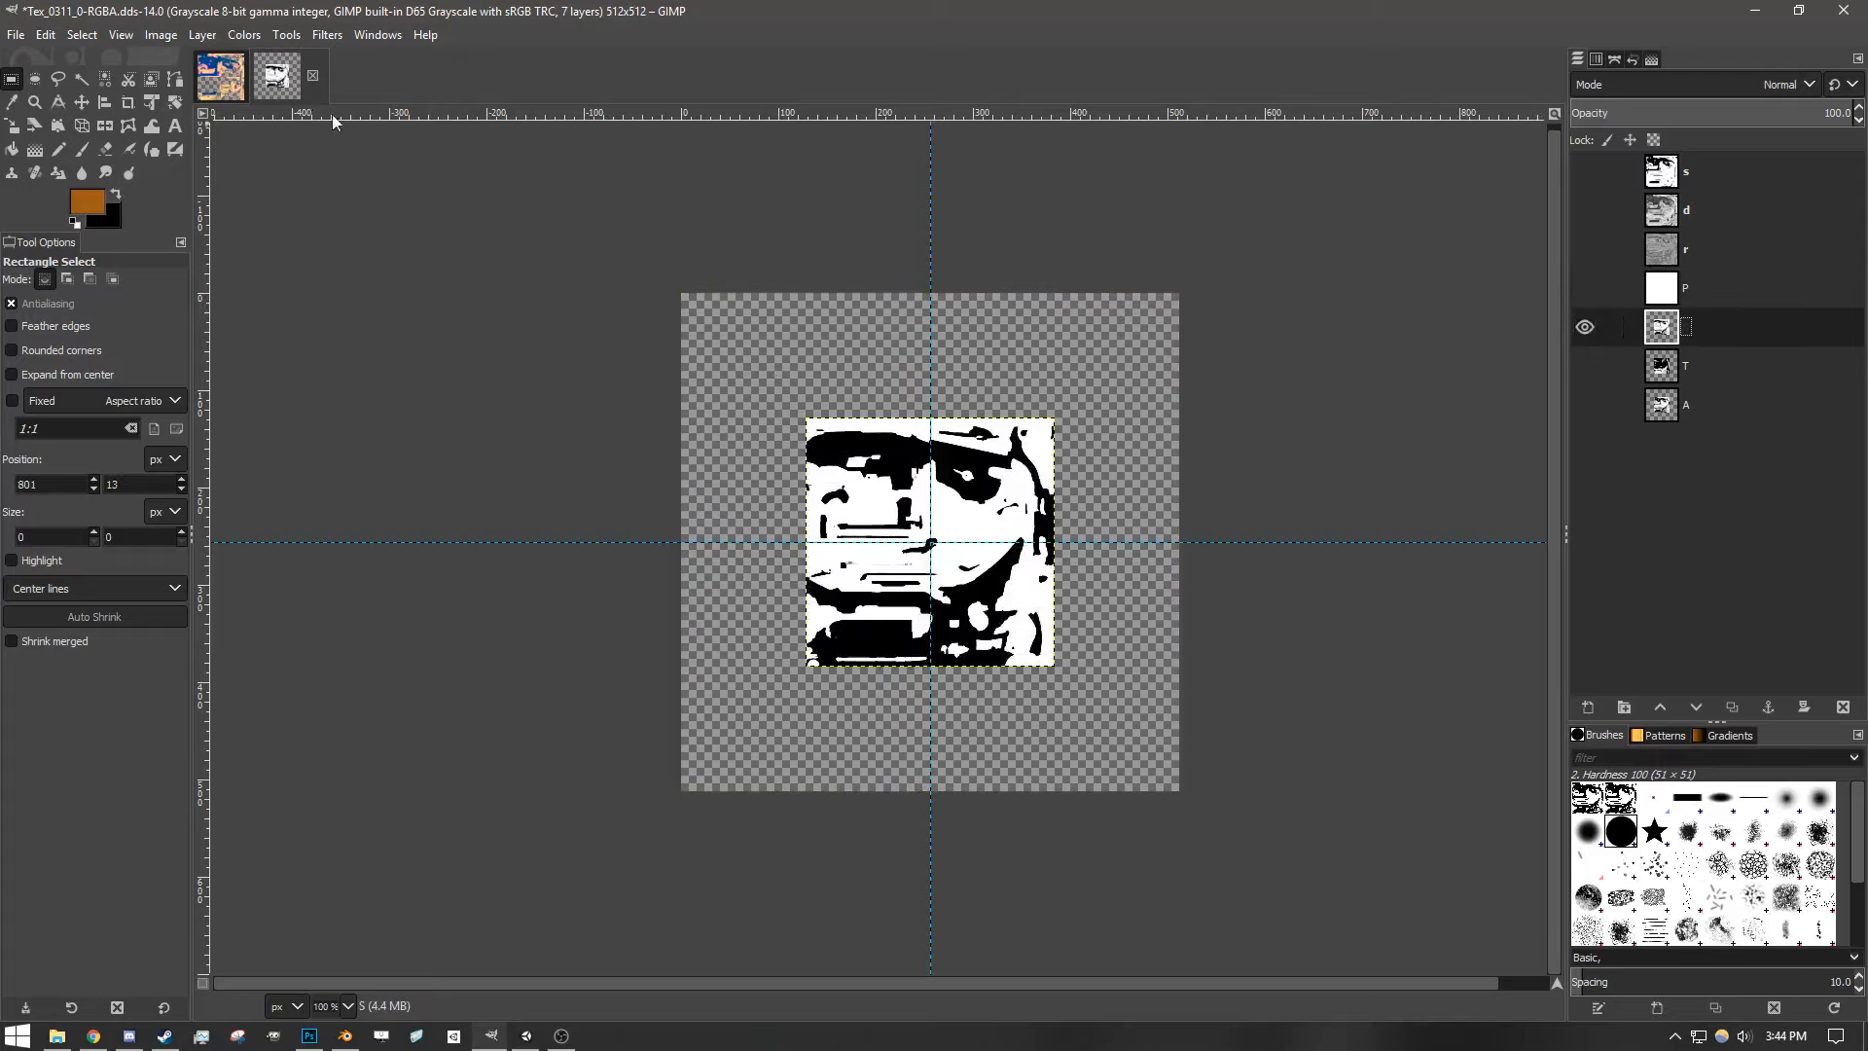
click(202, 35)
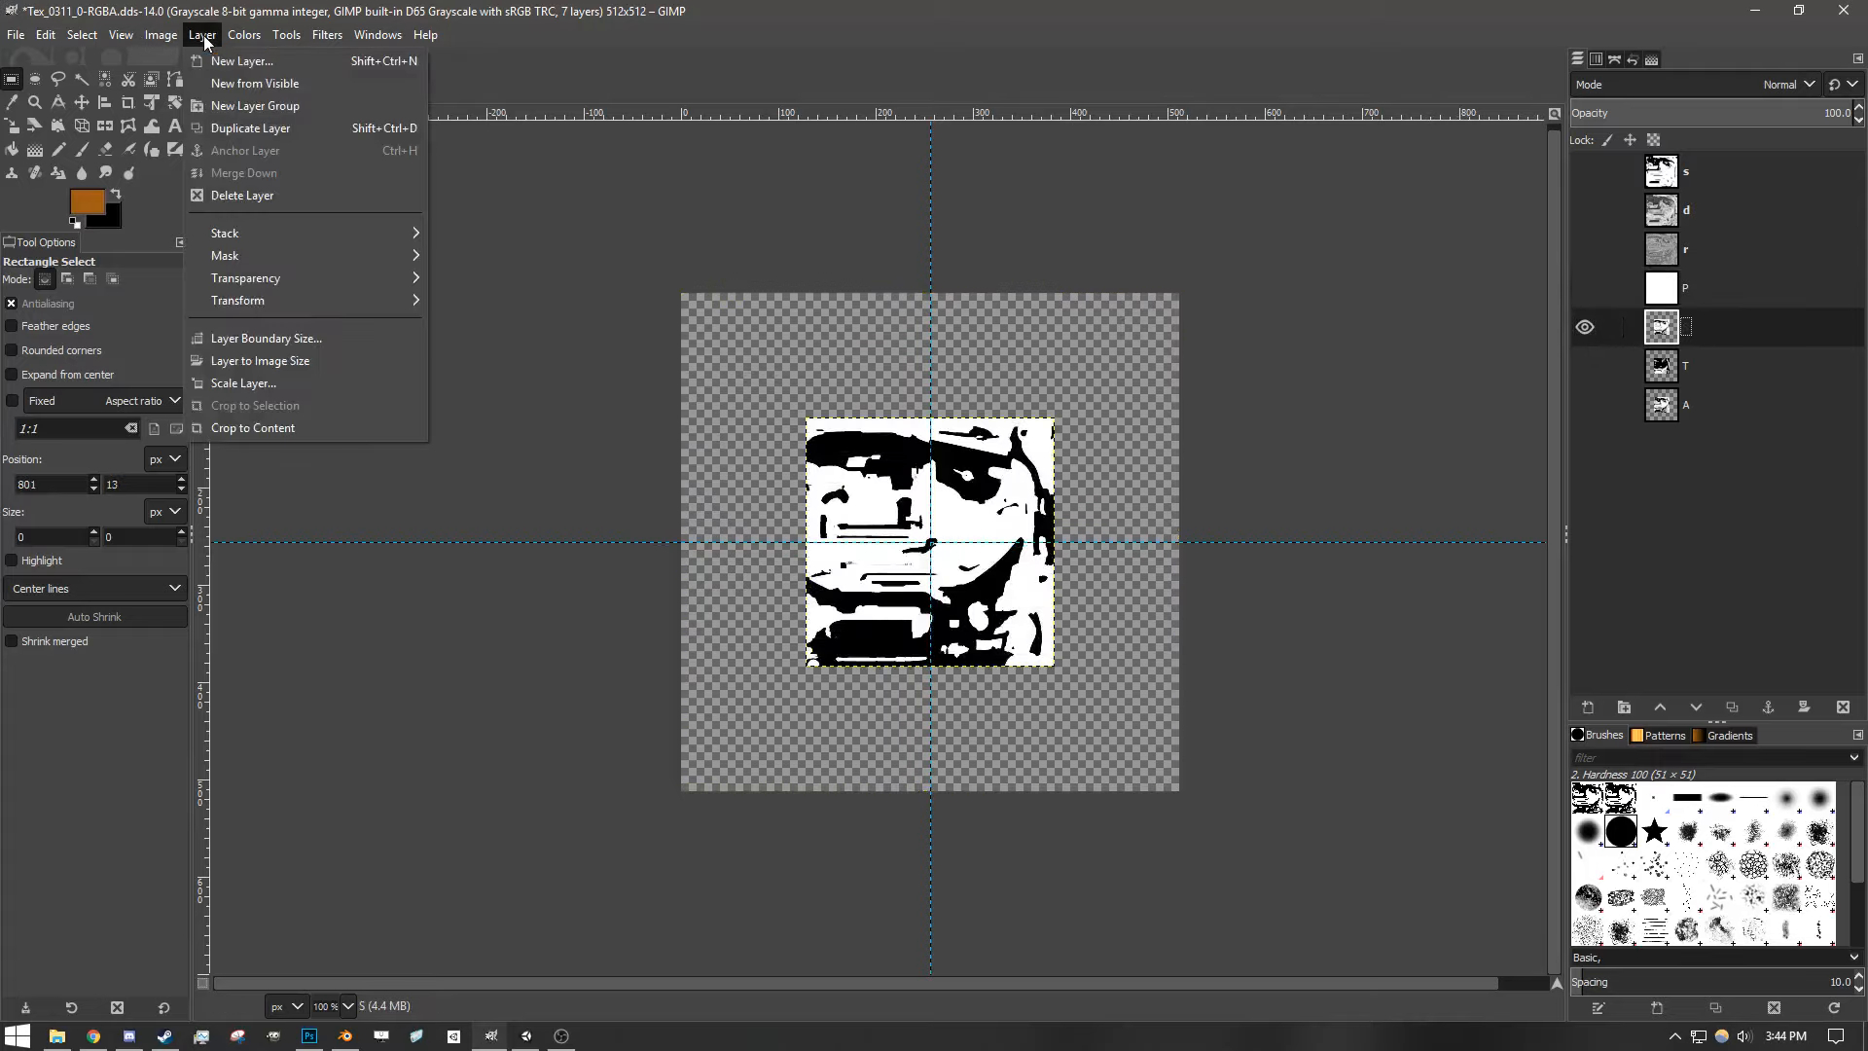
click(237, 393)
click(881, 494)
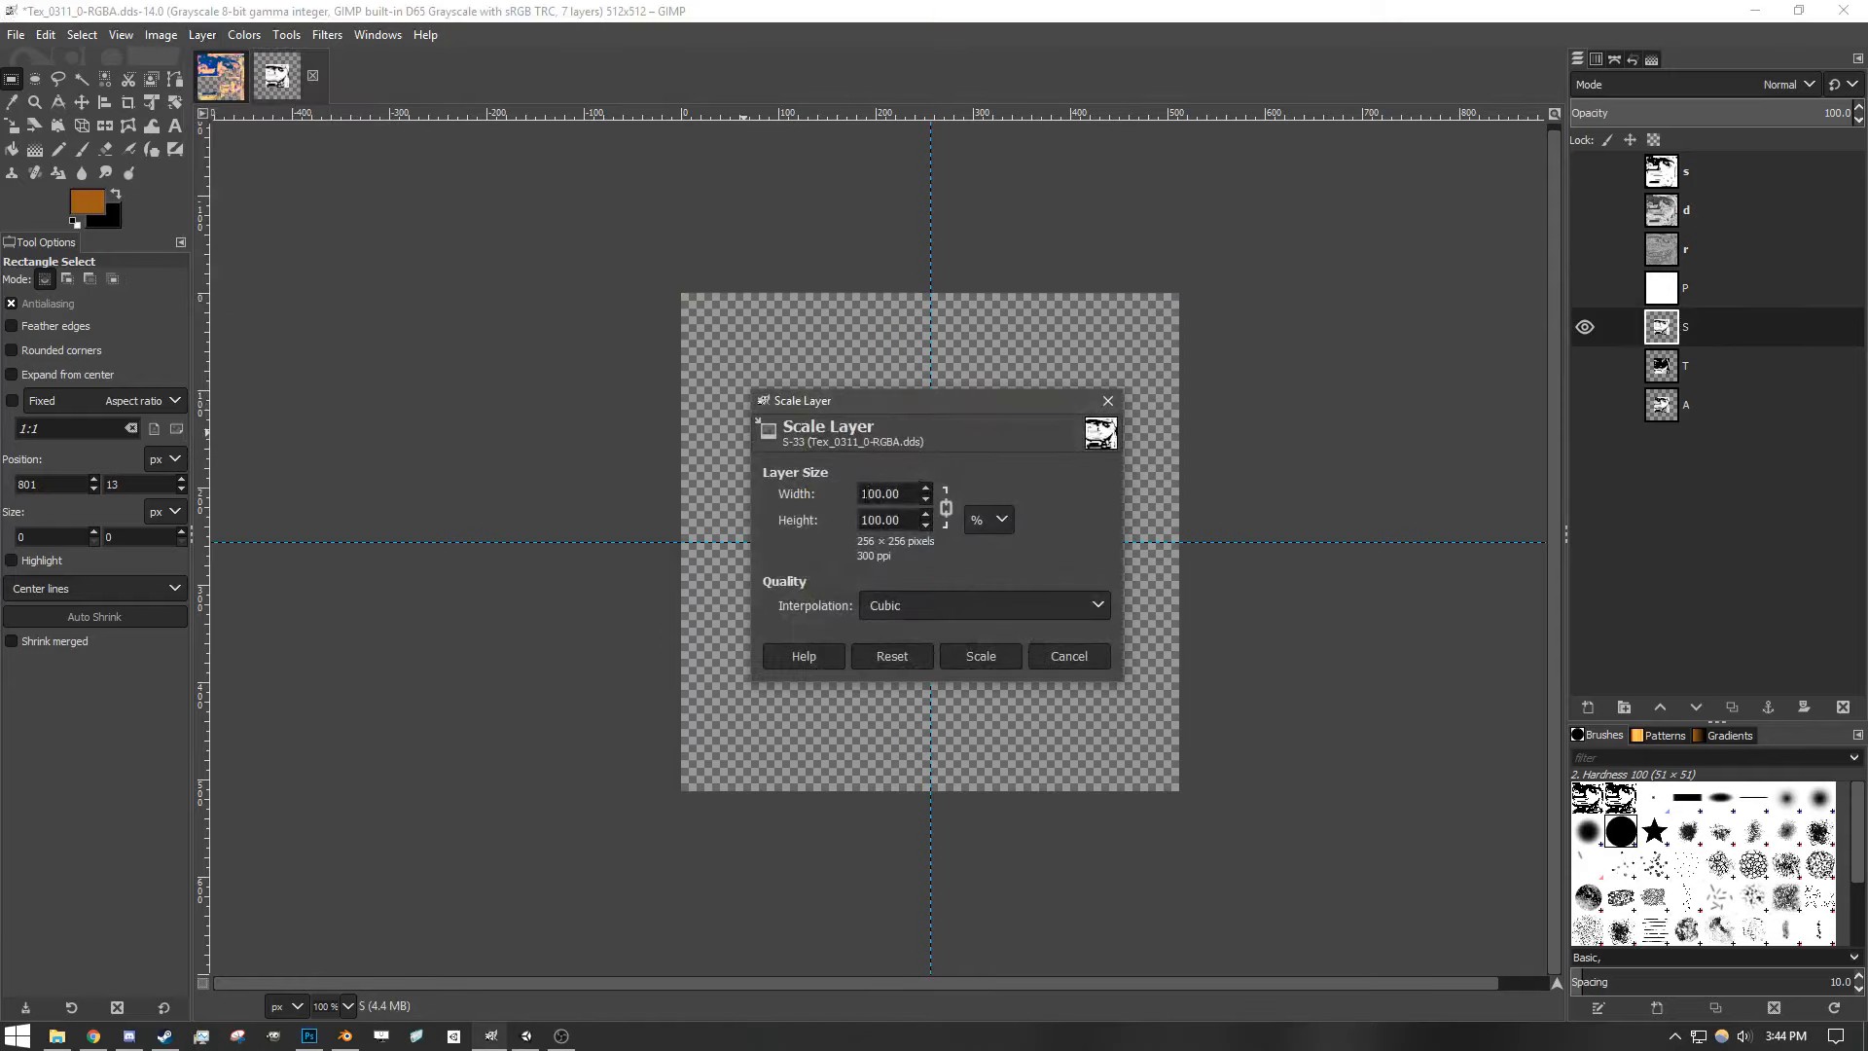
click(966, 652)
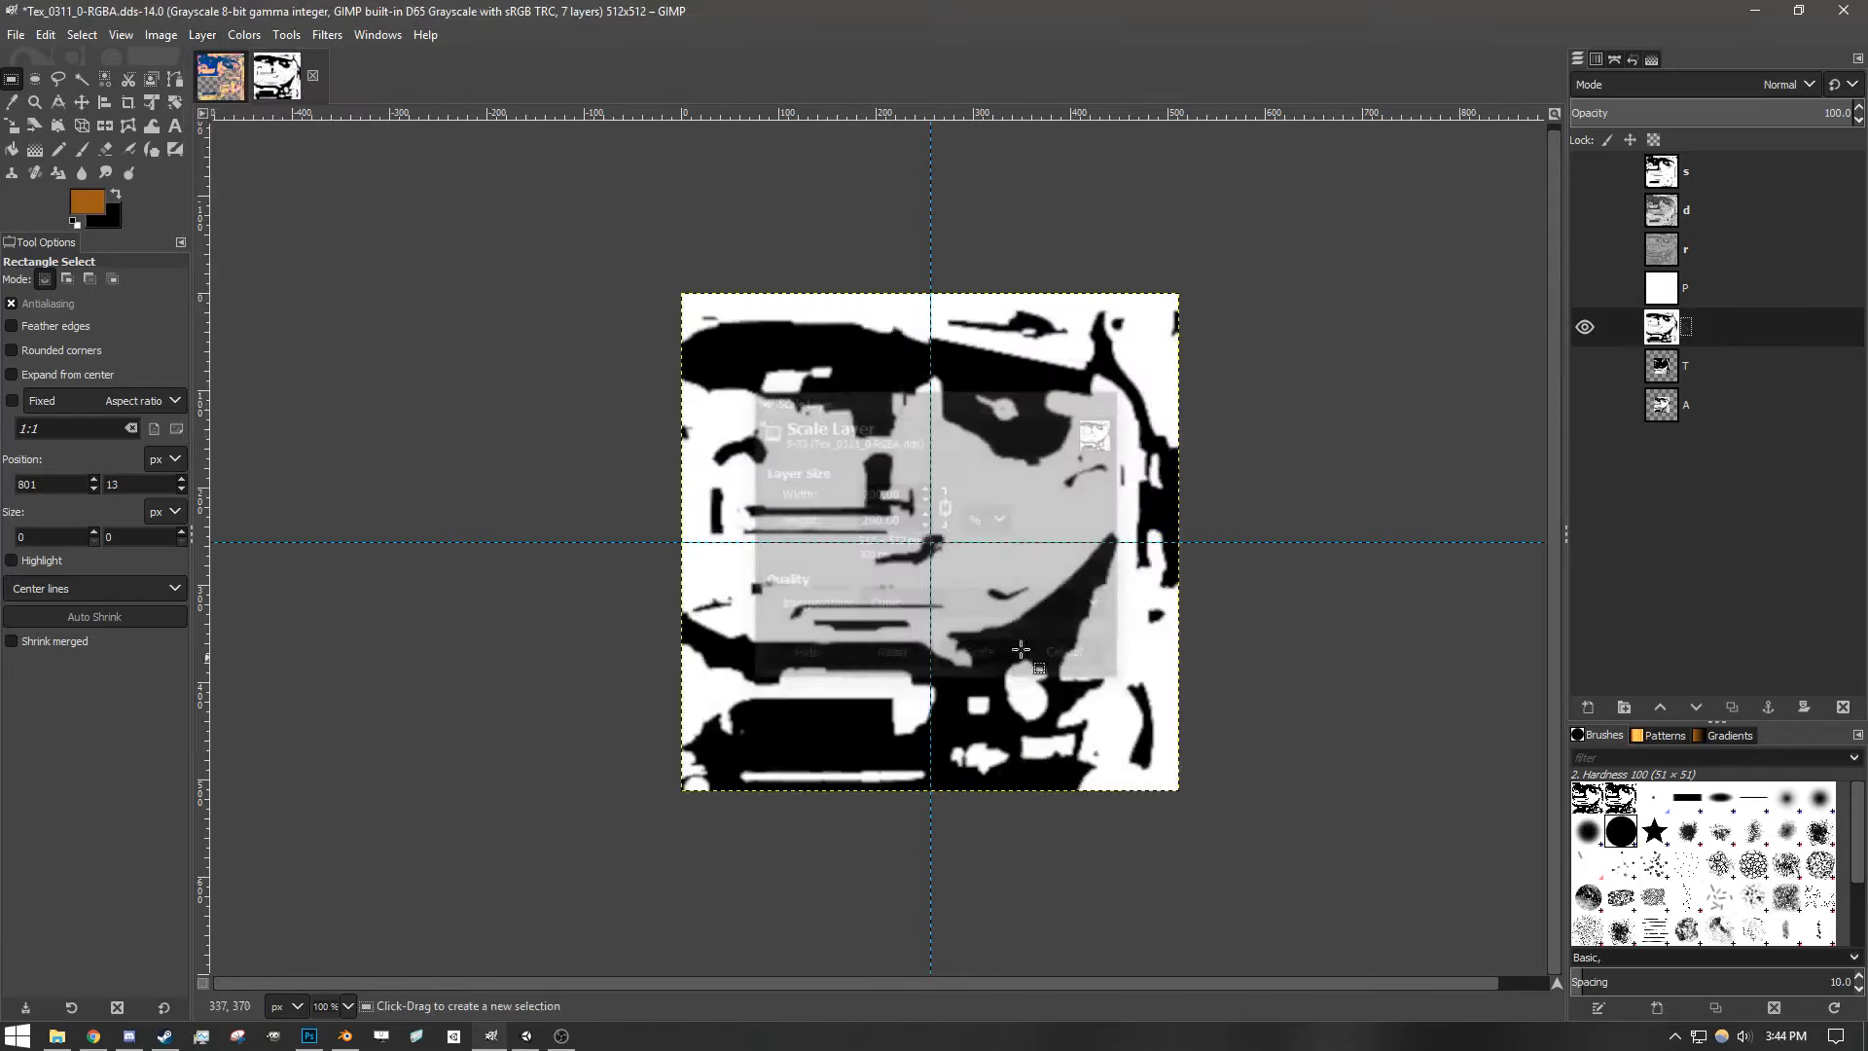
- Show layer T in place of S, and scale T to 200 percent with cubic interpolation
click(1584, 328)
click(1609, 372)
click(1586, 366)
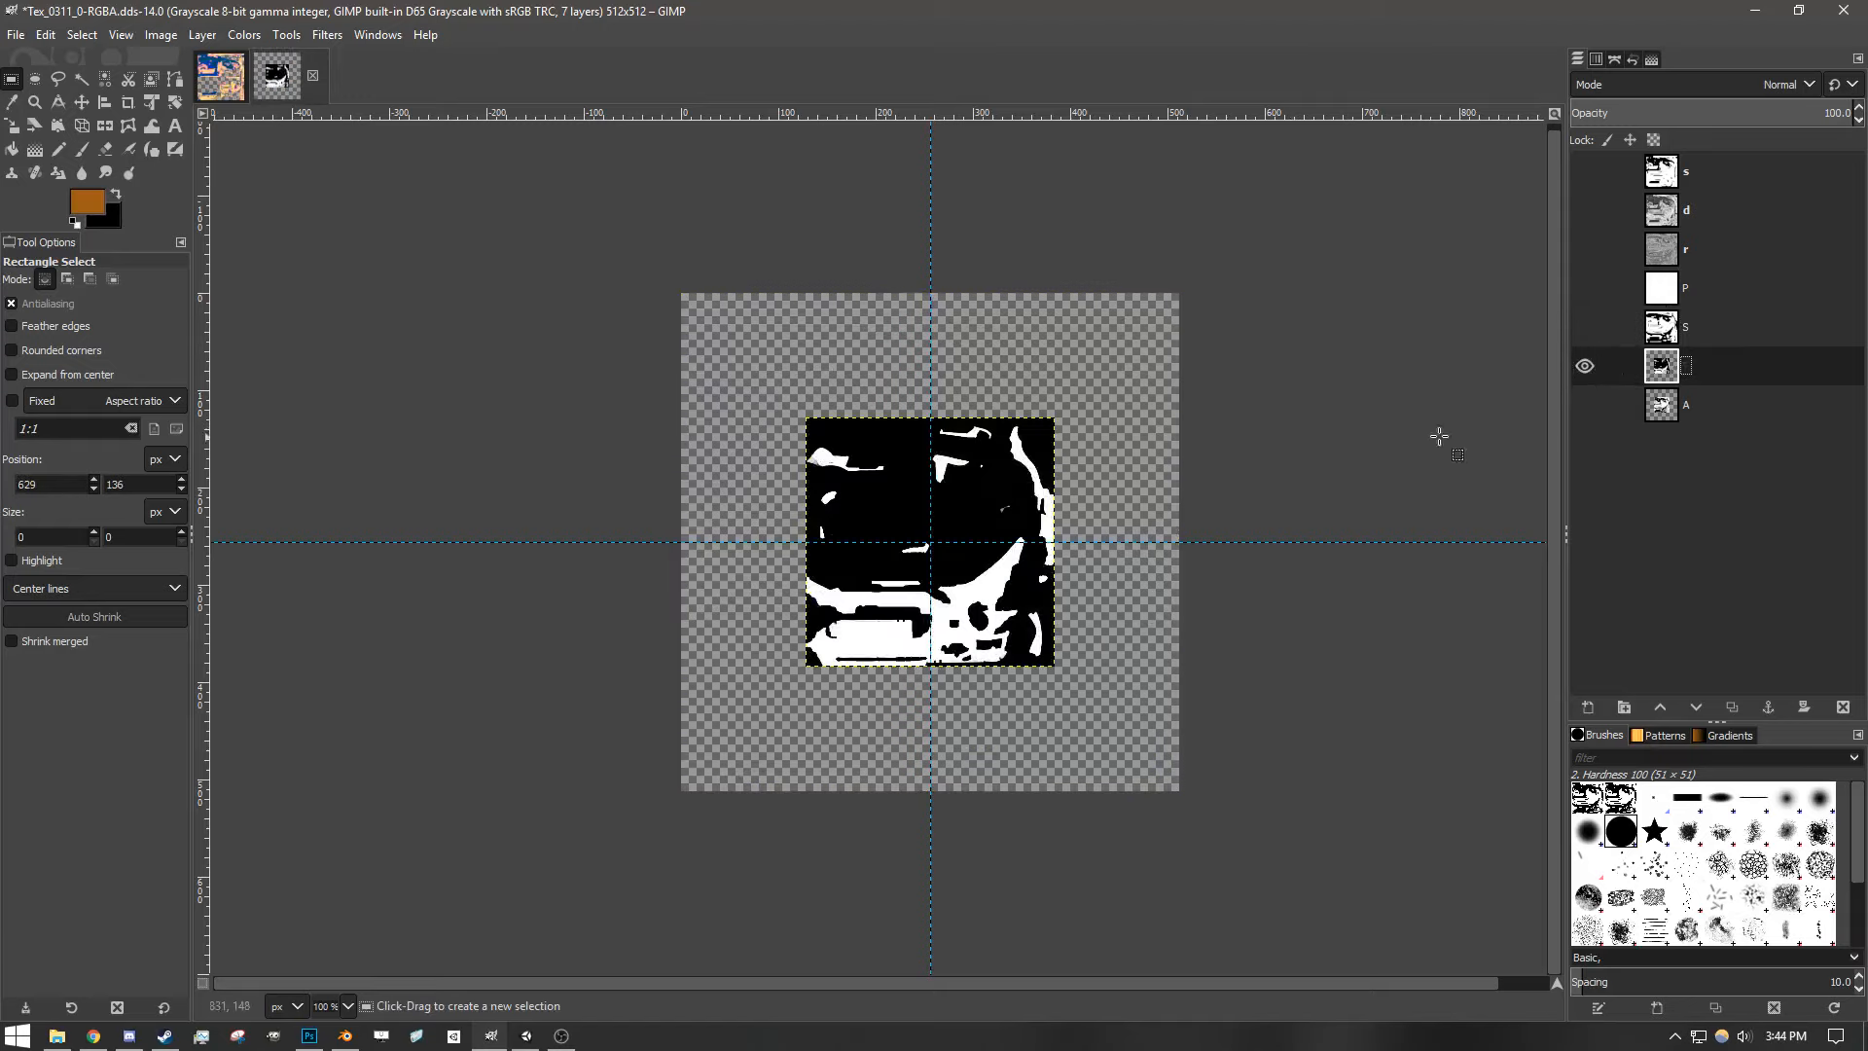
click(152, 37)
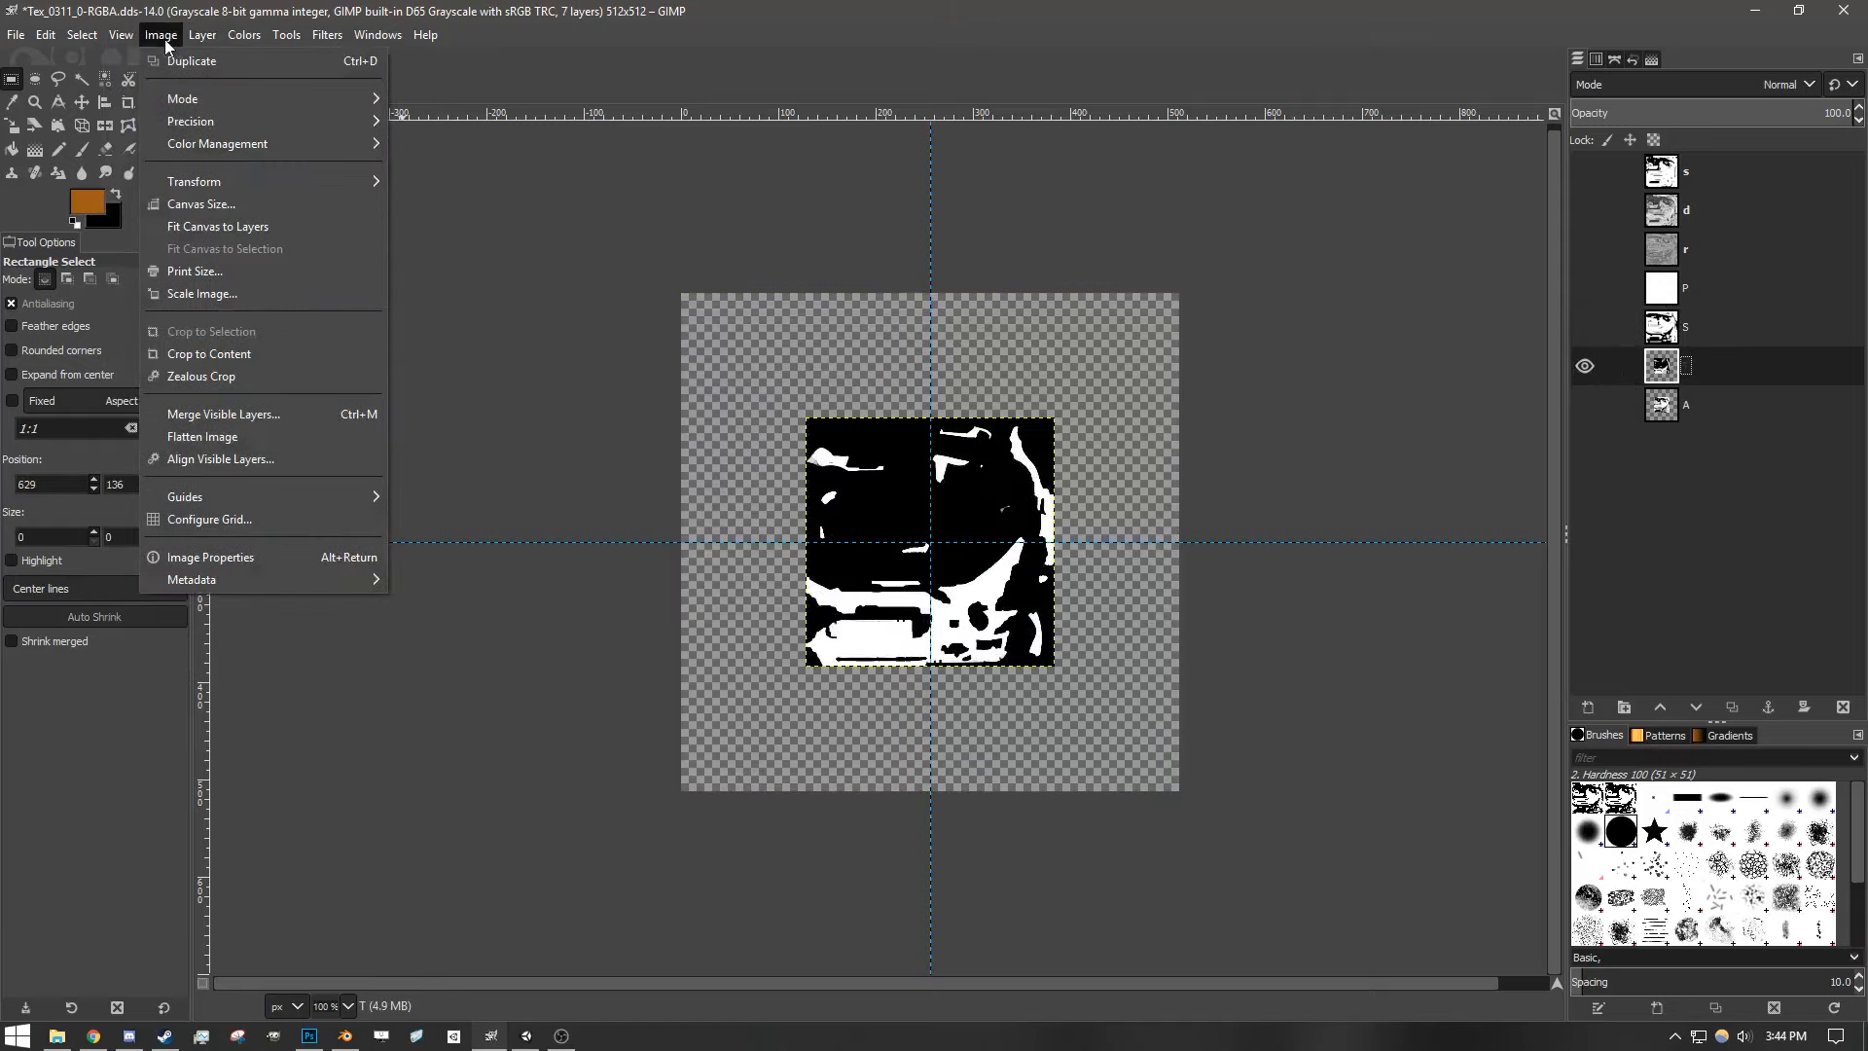
mouse_move(203, 36)
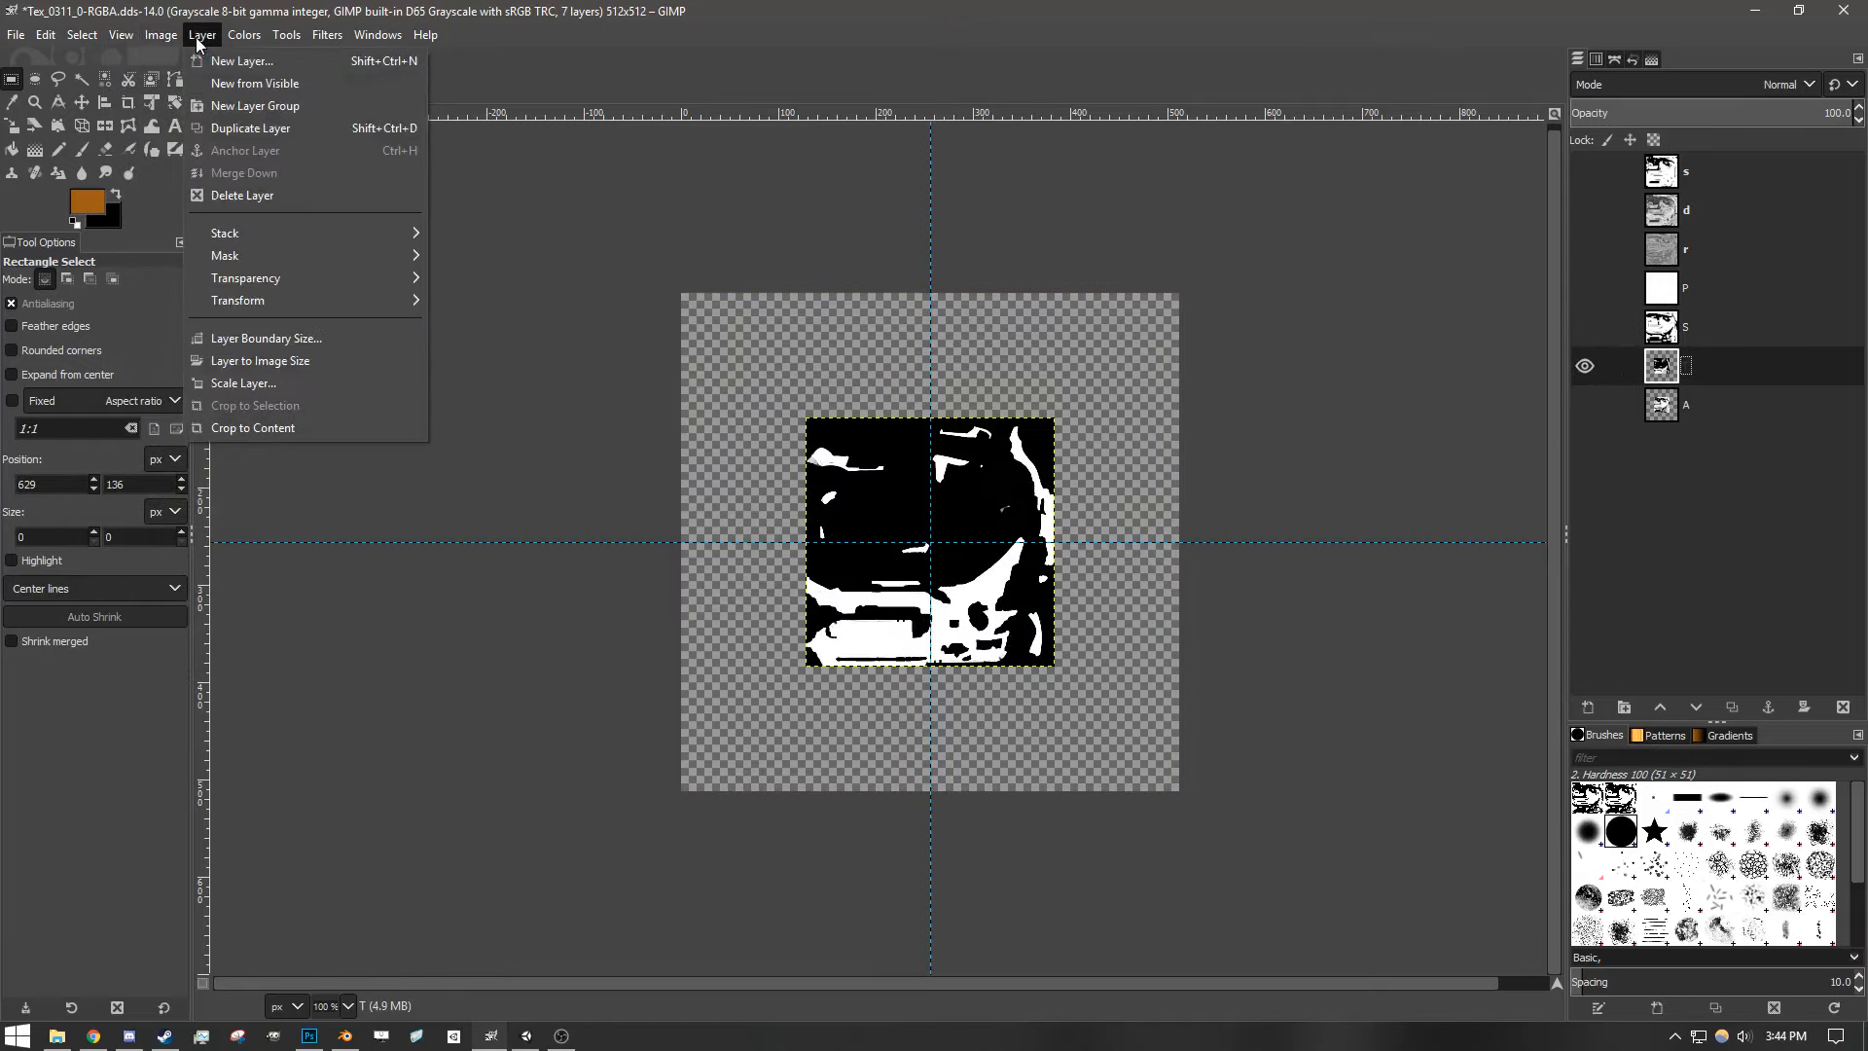
click(294, 382)
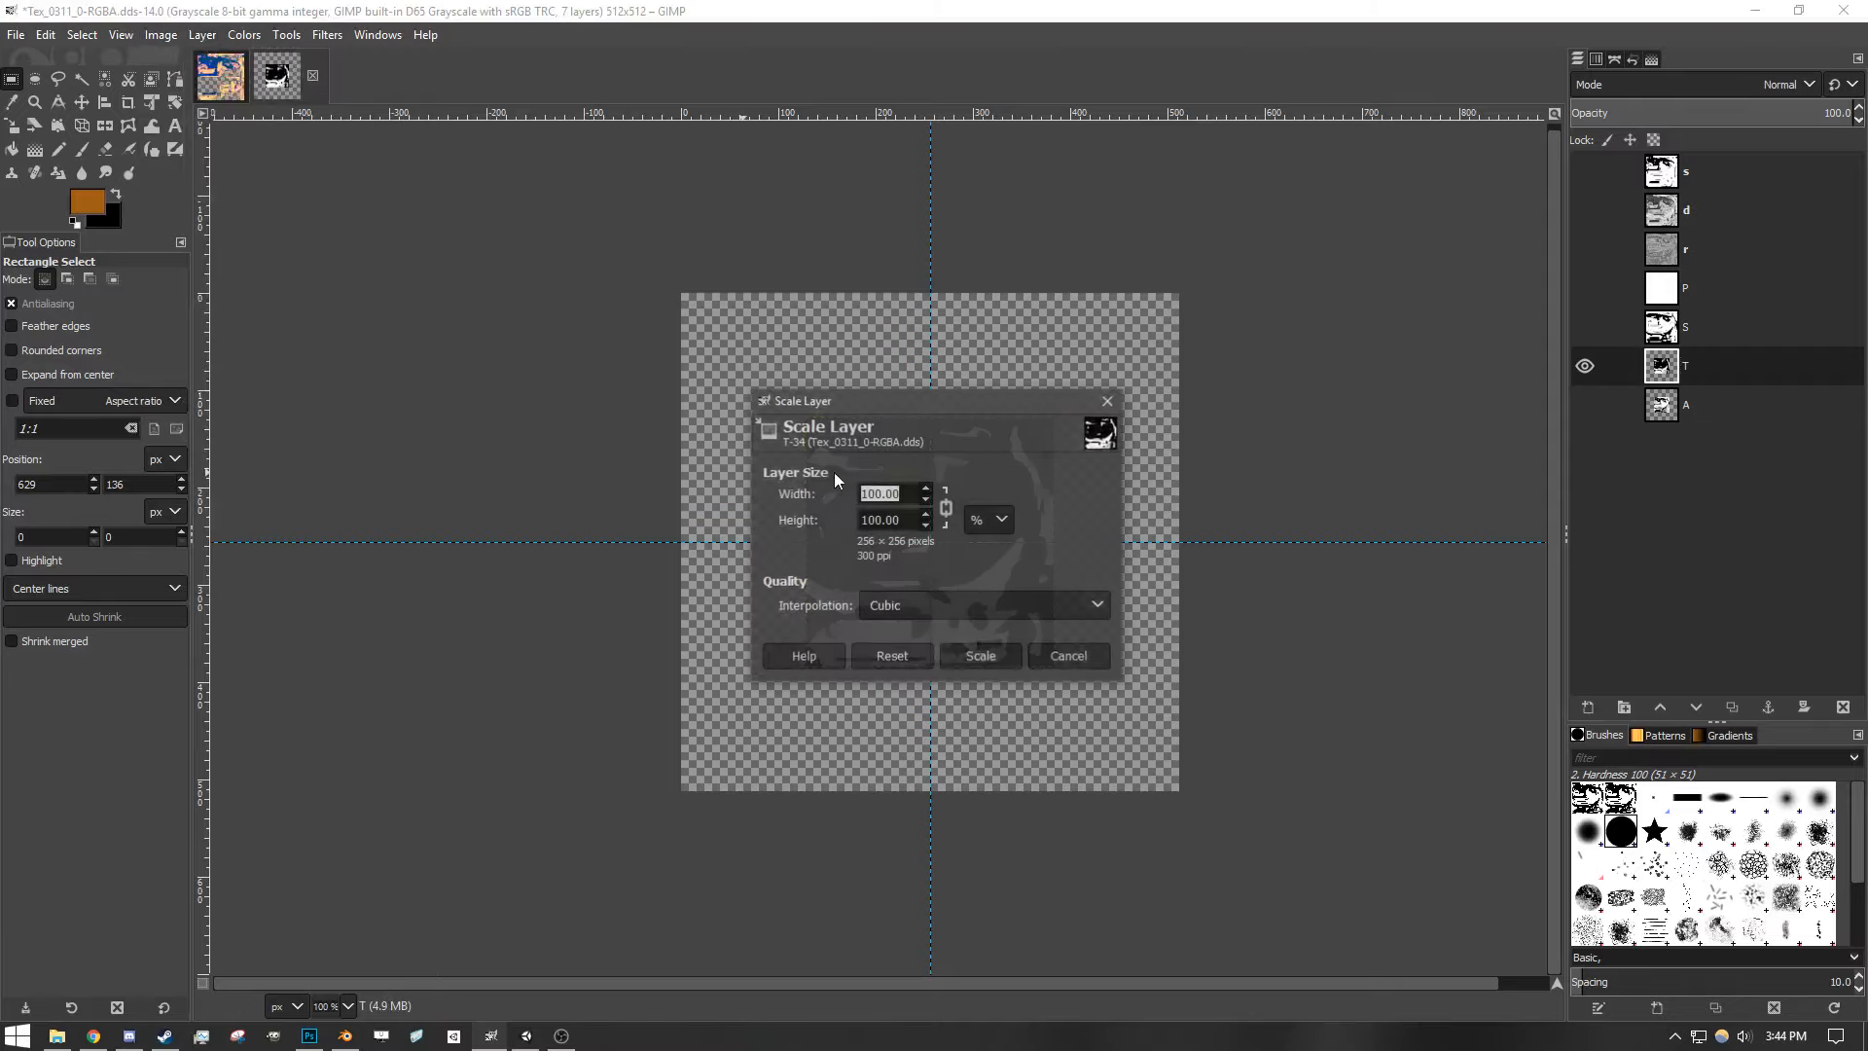
click(981, 655)
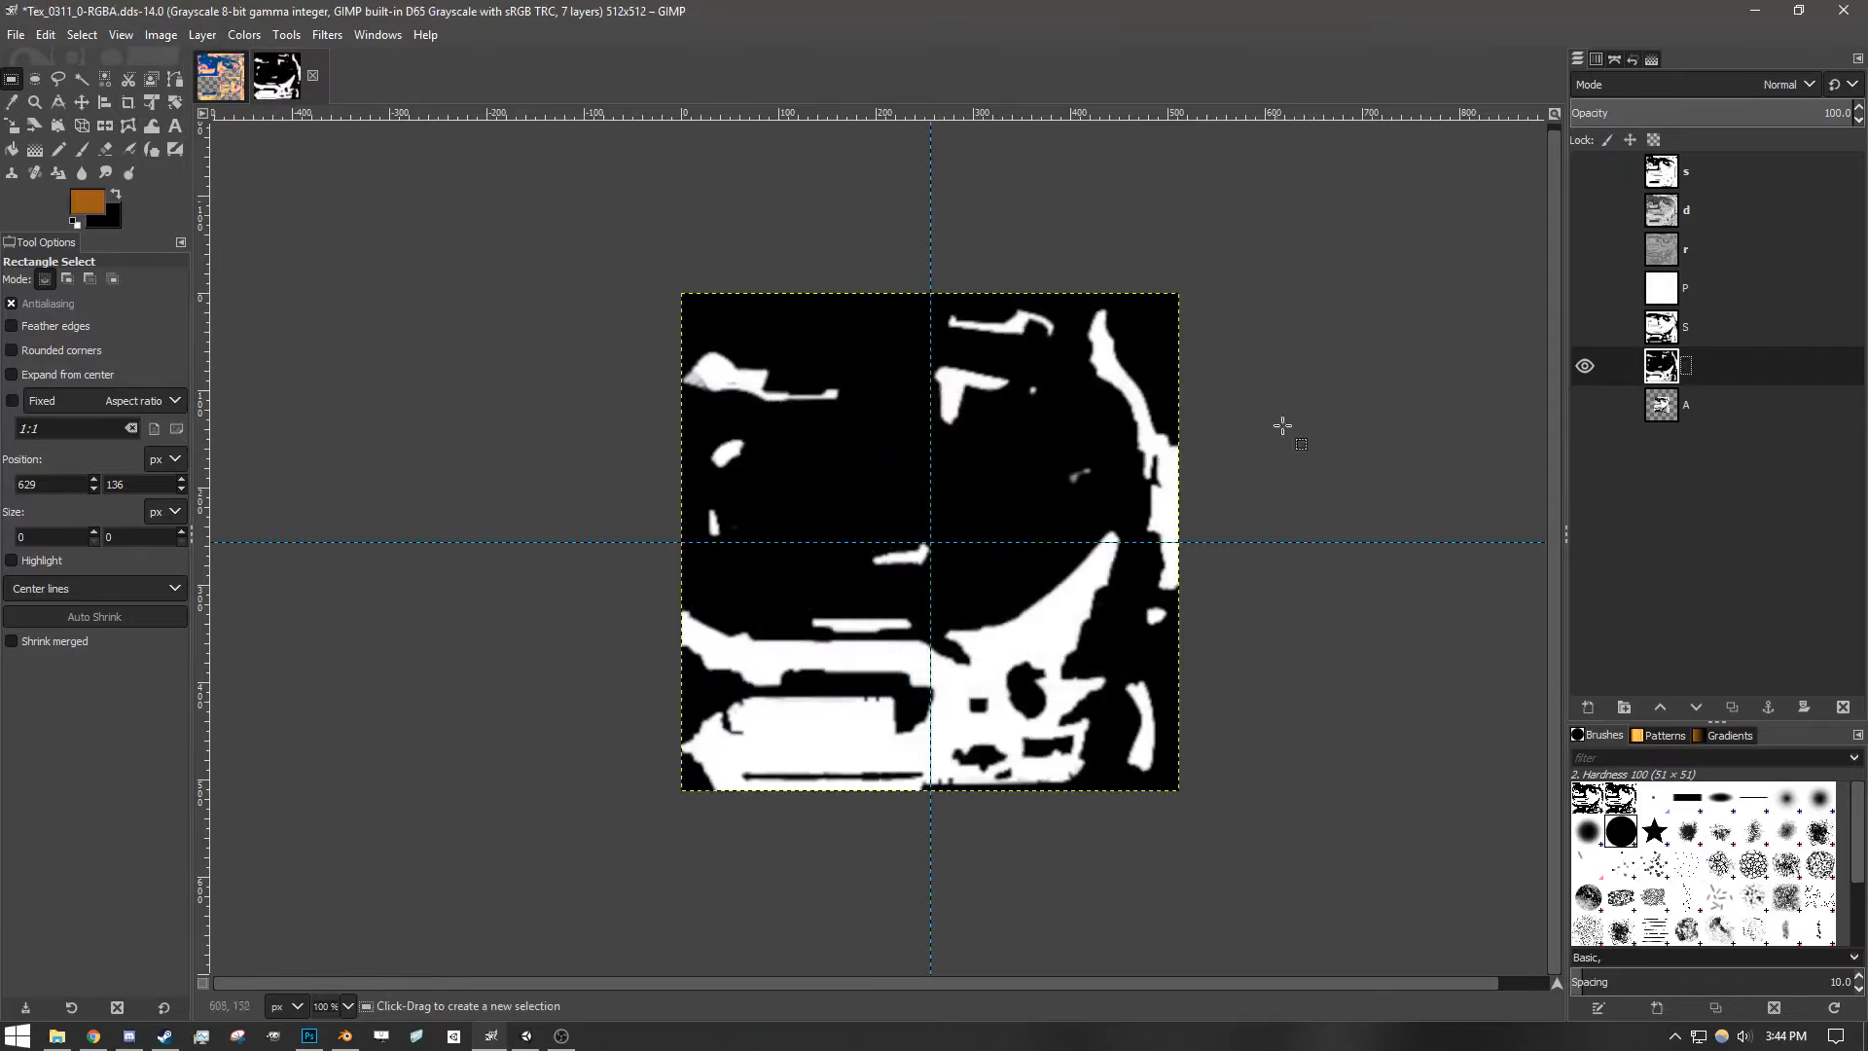
- Show layer A in place of T, and scale A to 200 percent with cubic interpolation
click(1585, 366)
click(1682, 407)
click(1585, 406)
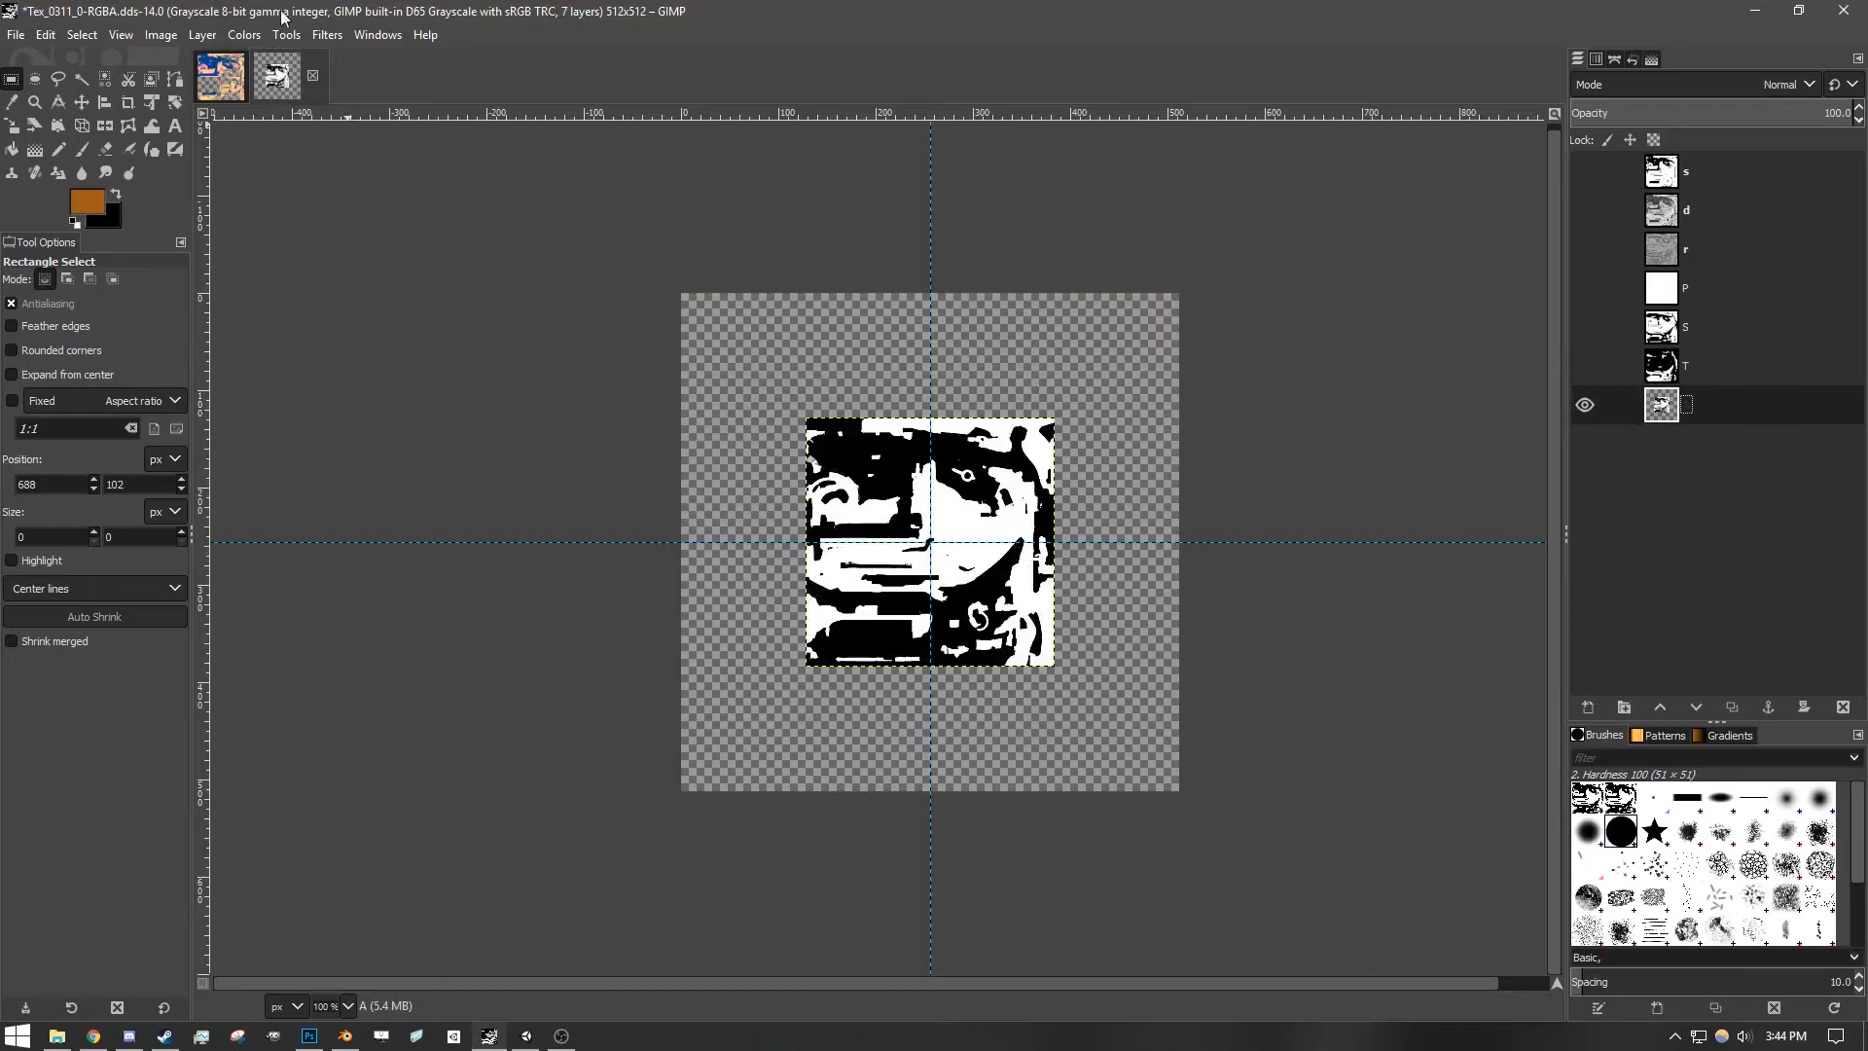
click(160, 35)
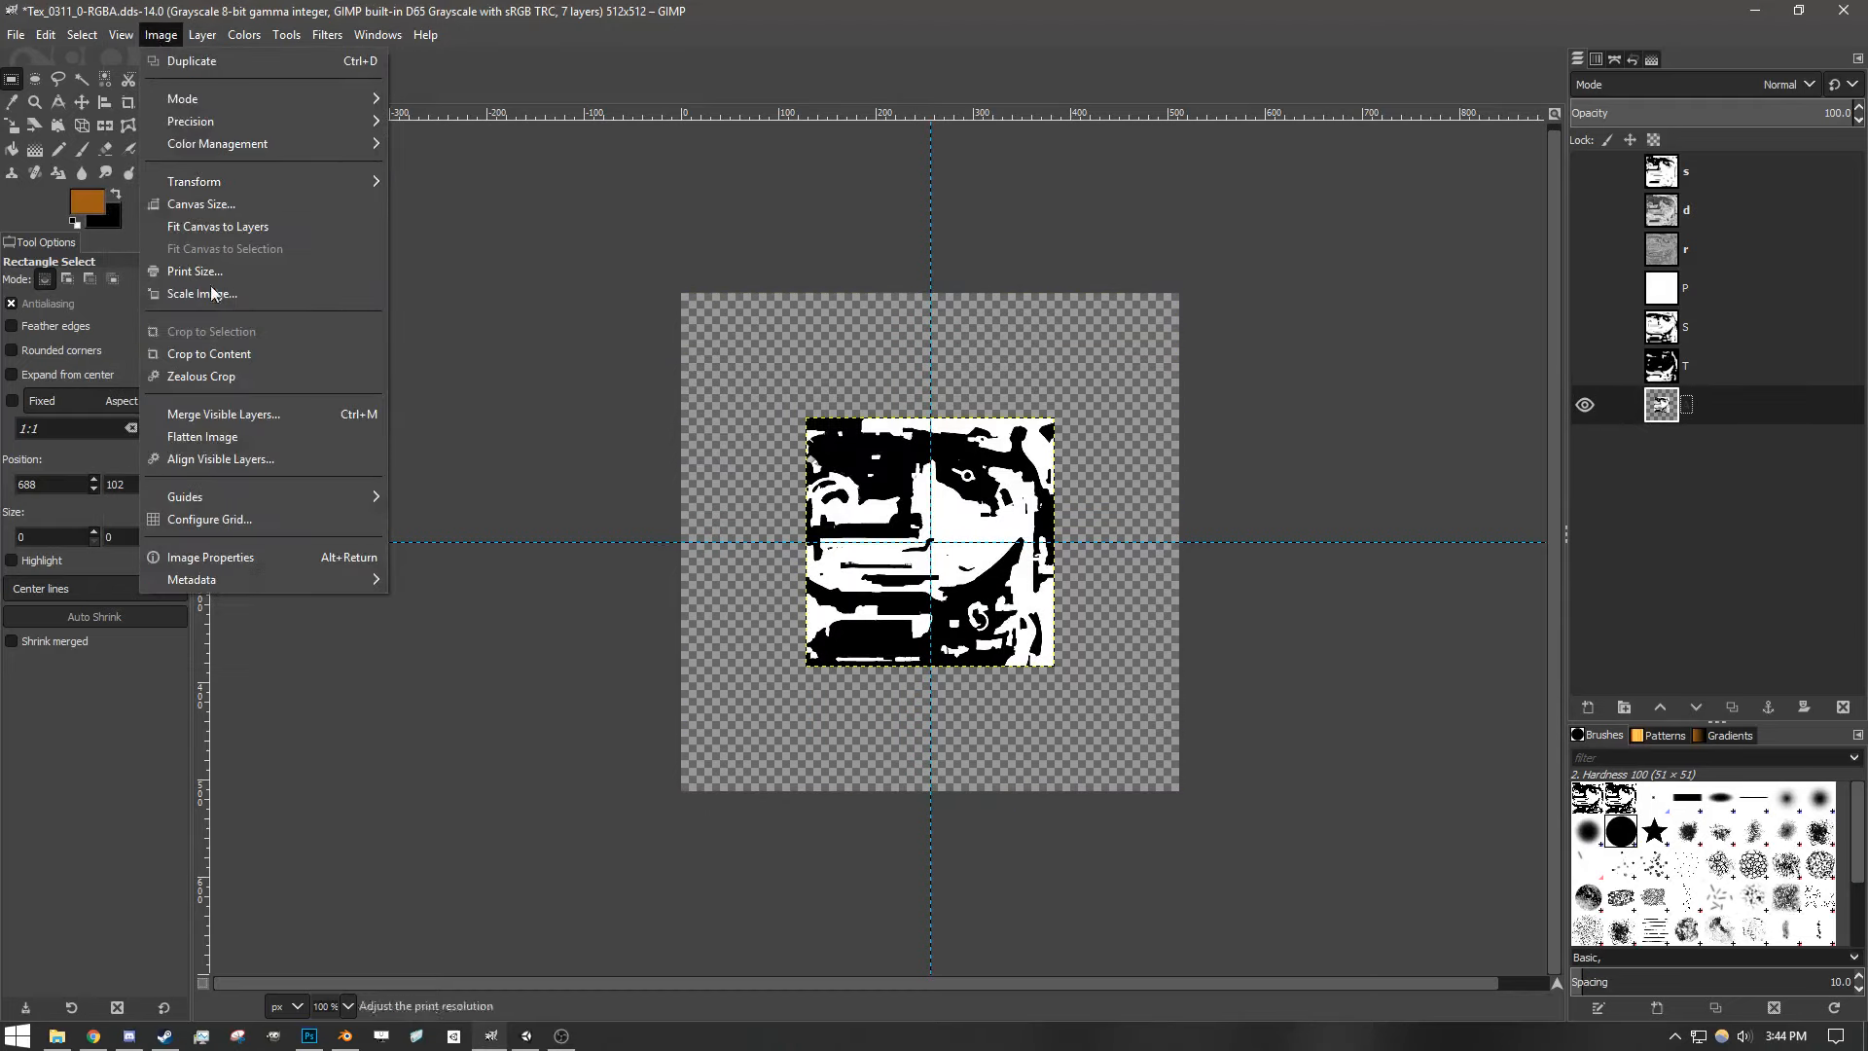
mouse_move(202, 35)
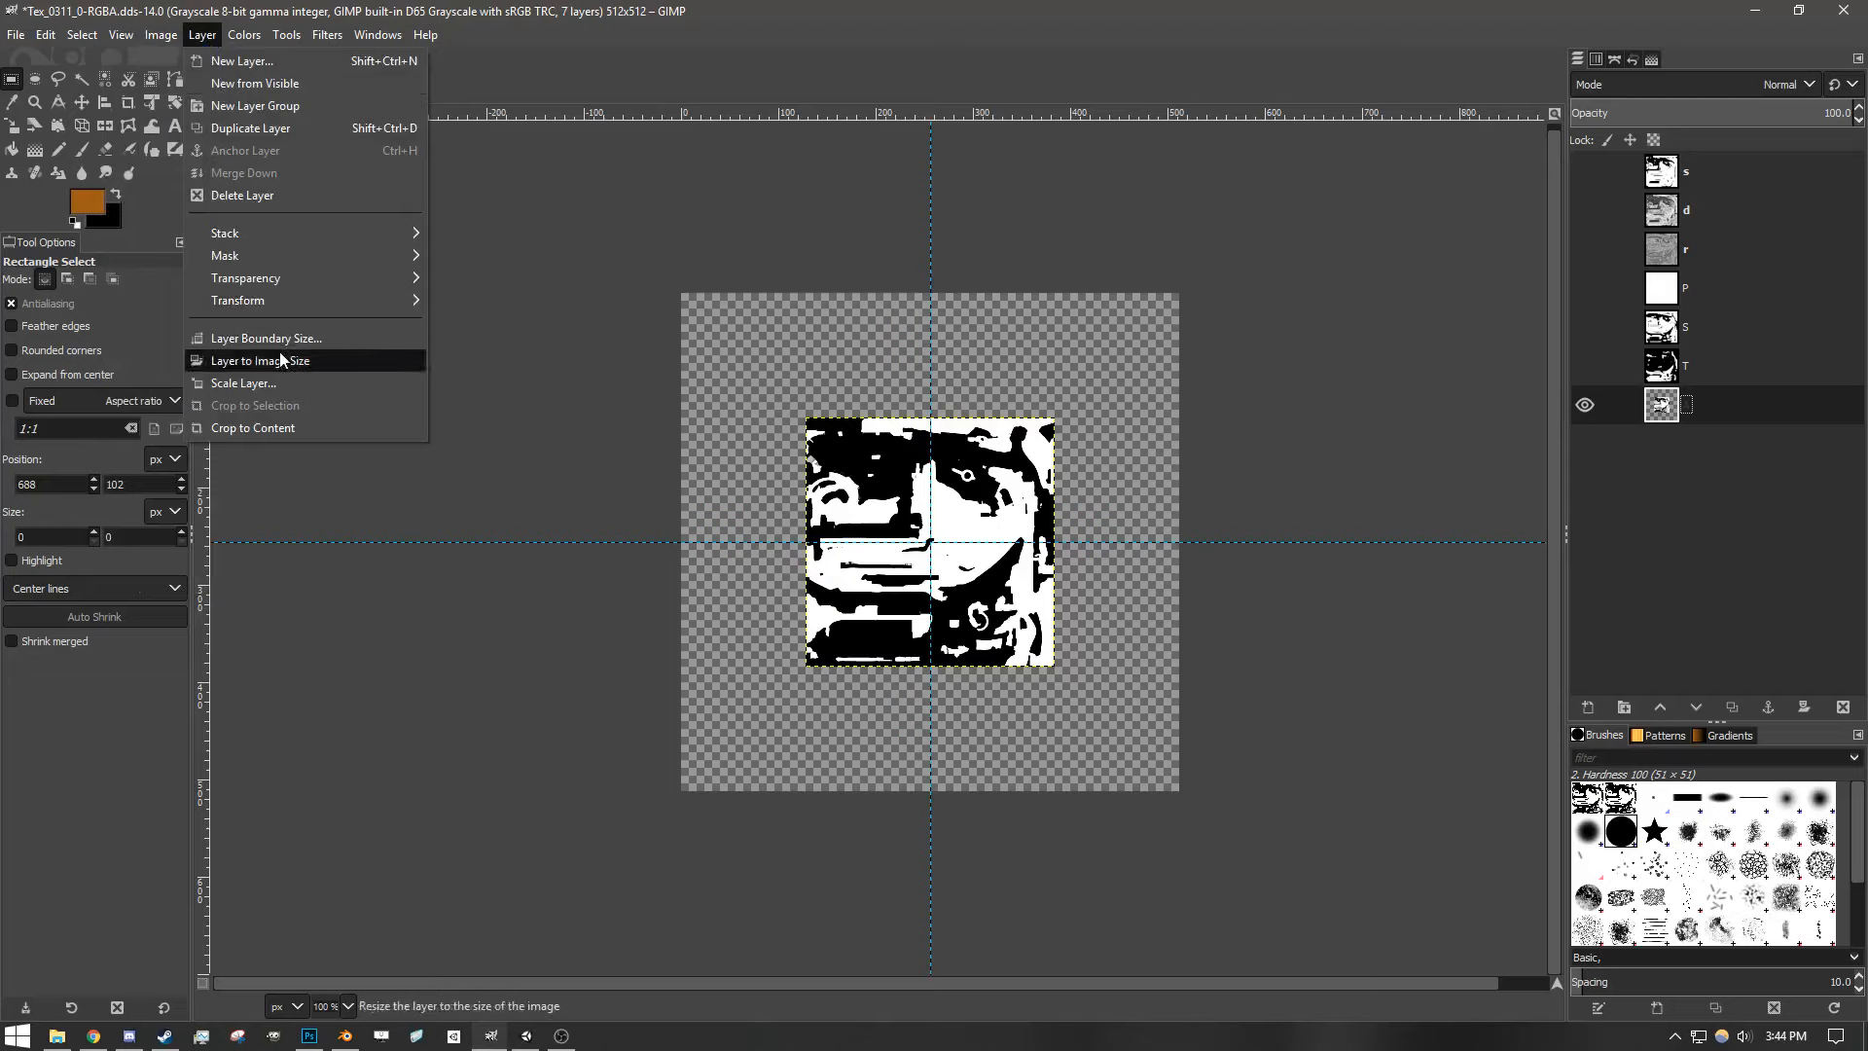
click(400, 386)
text(200.00)
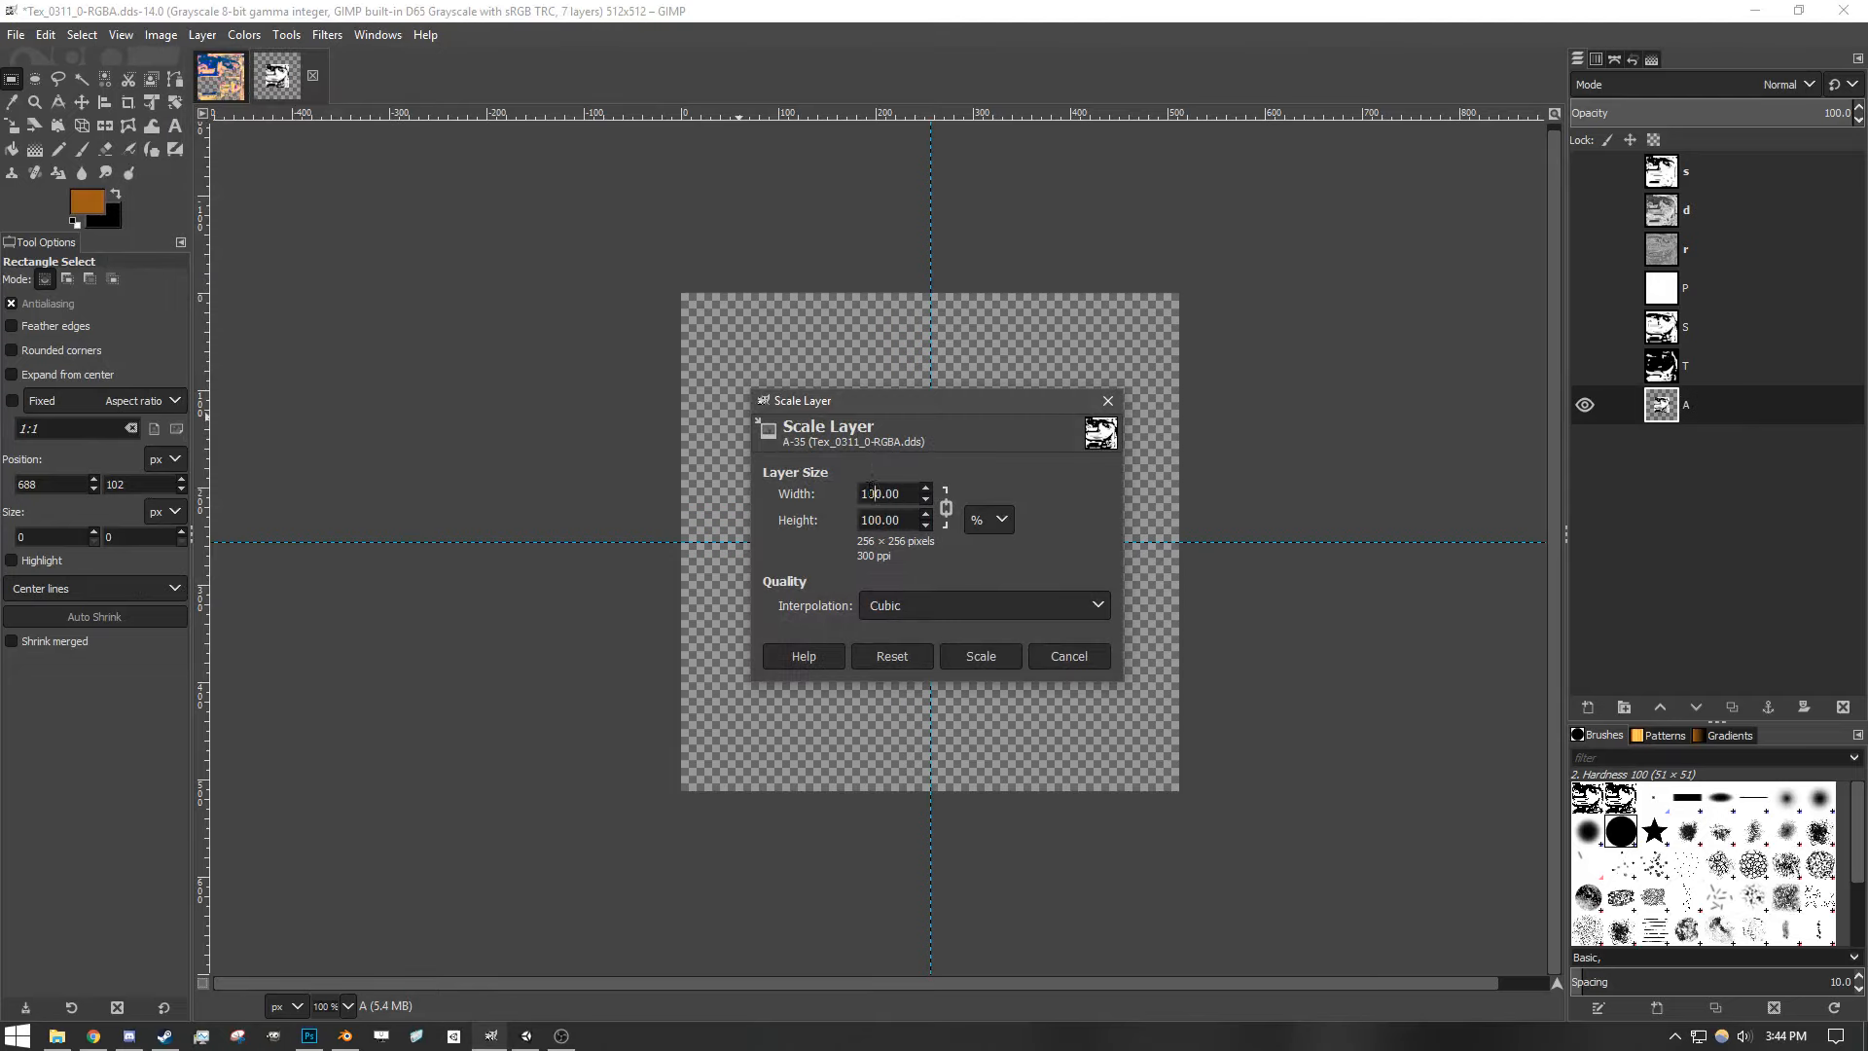
click(990, 660)
- Show layers T, S and P, and reorder the layer stack from the top down as P, S, T, A, d, s, r
click(1584, 366)
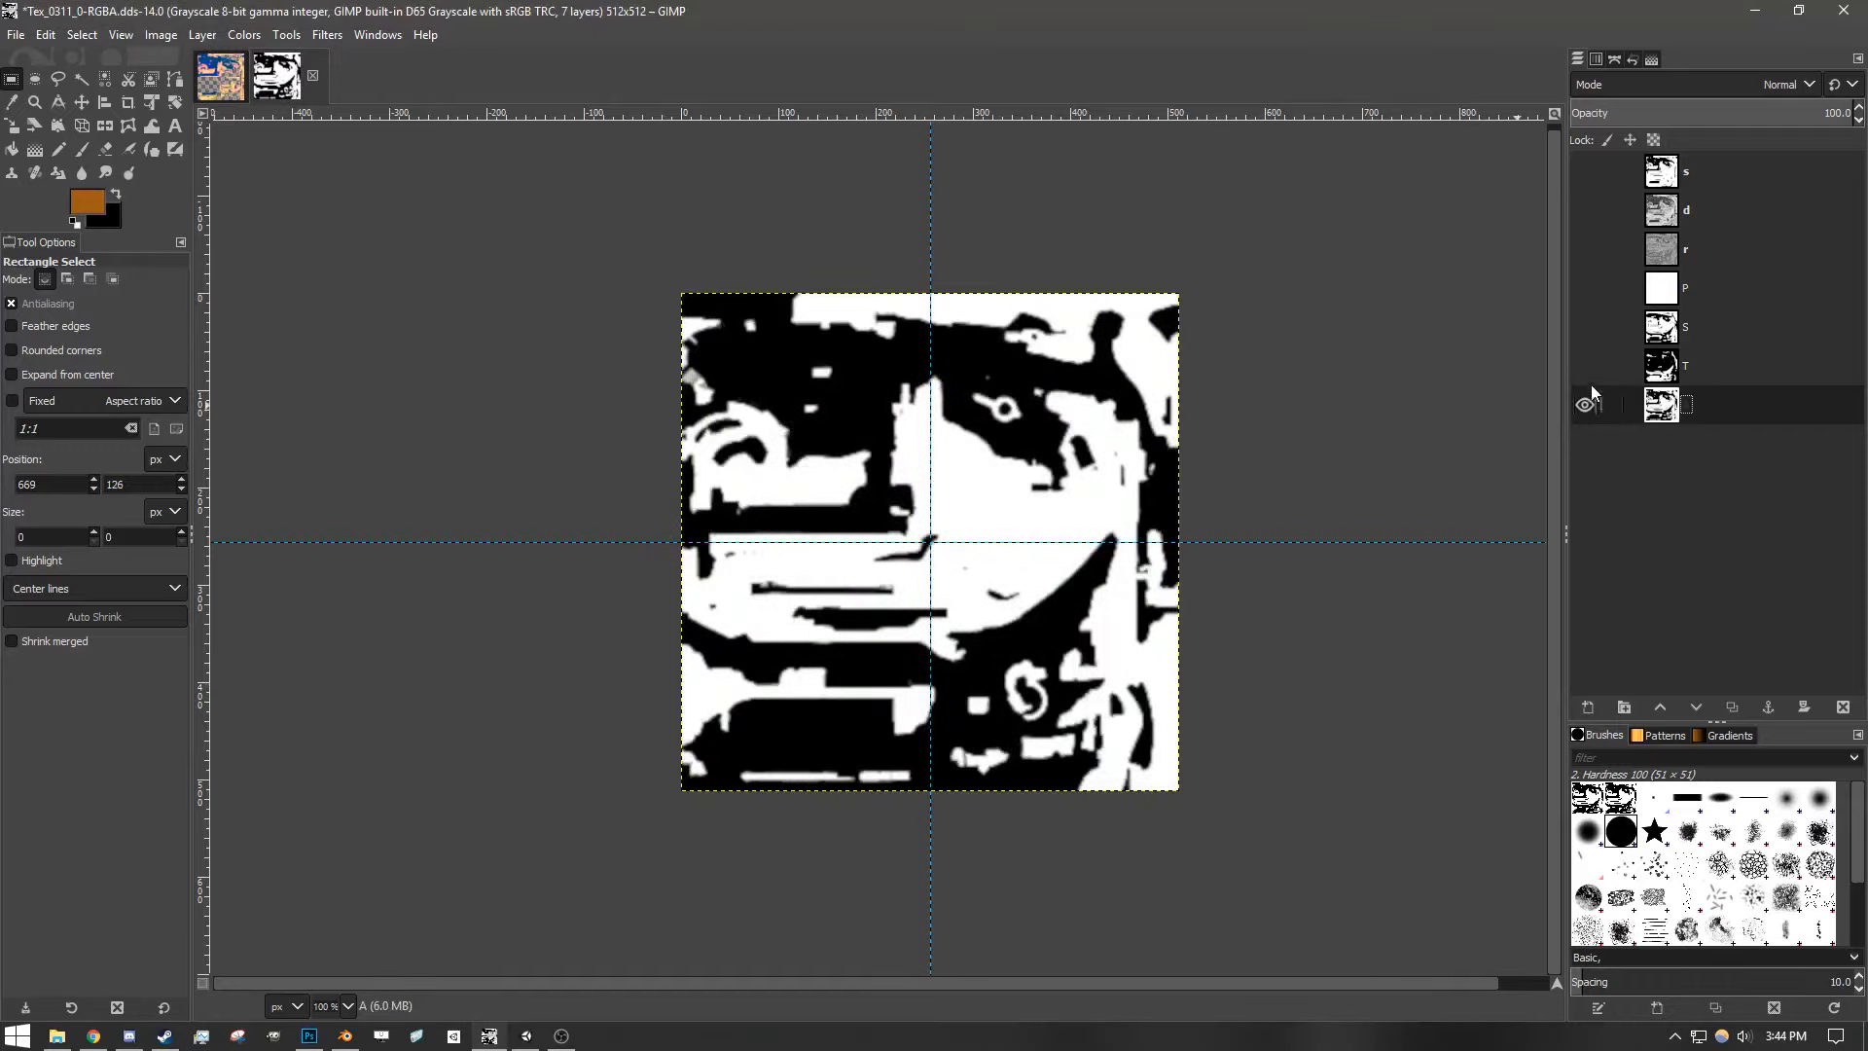
click(1585, 327)
click(1584, 288)
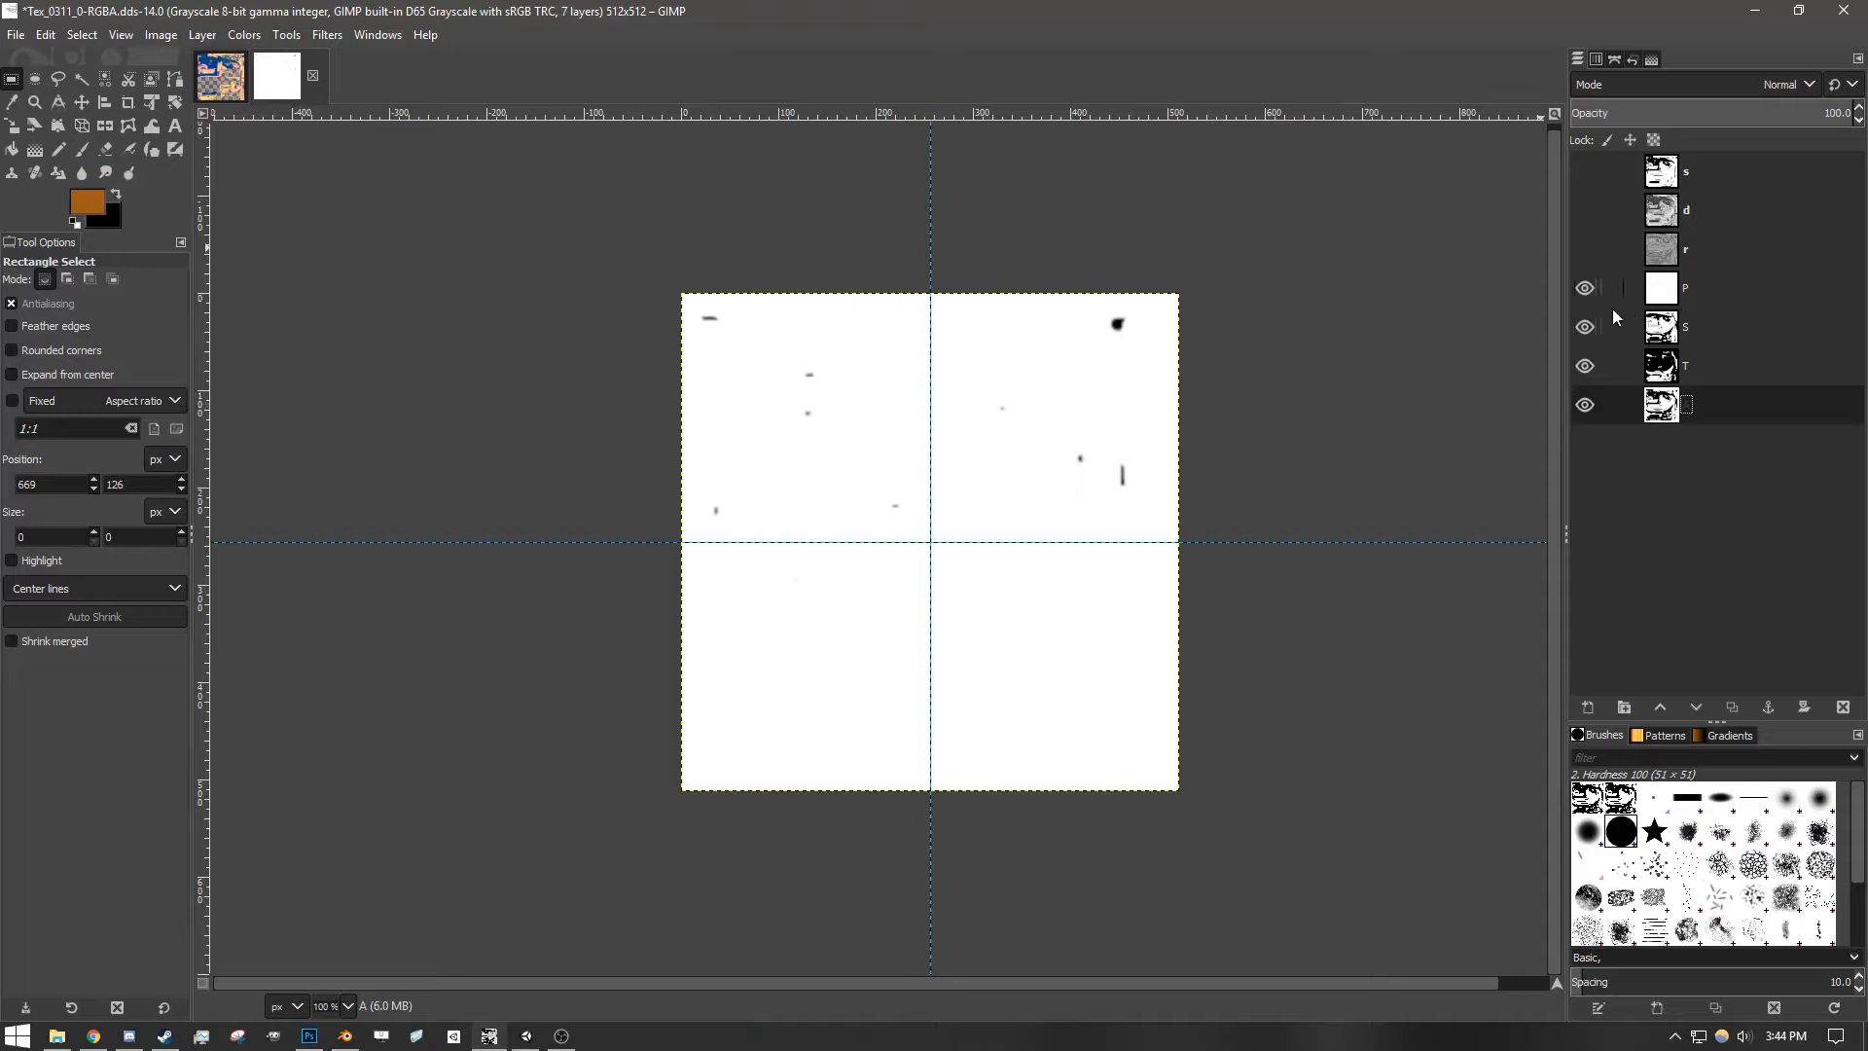
click(1693, 288)
drag(1688, 288, 1688, 160)
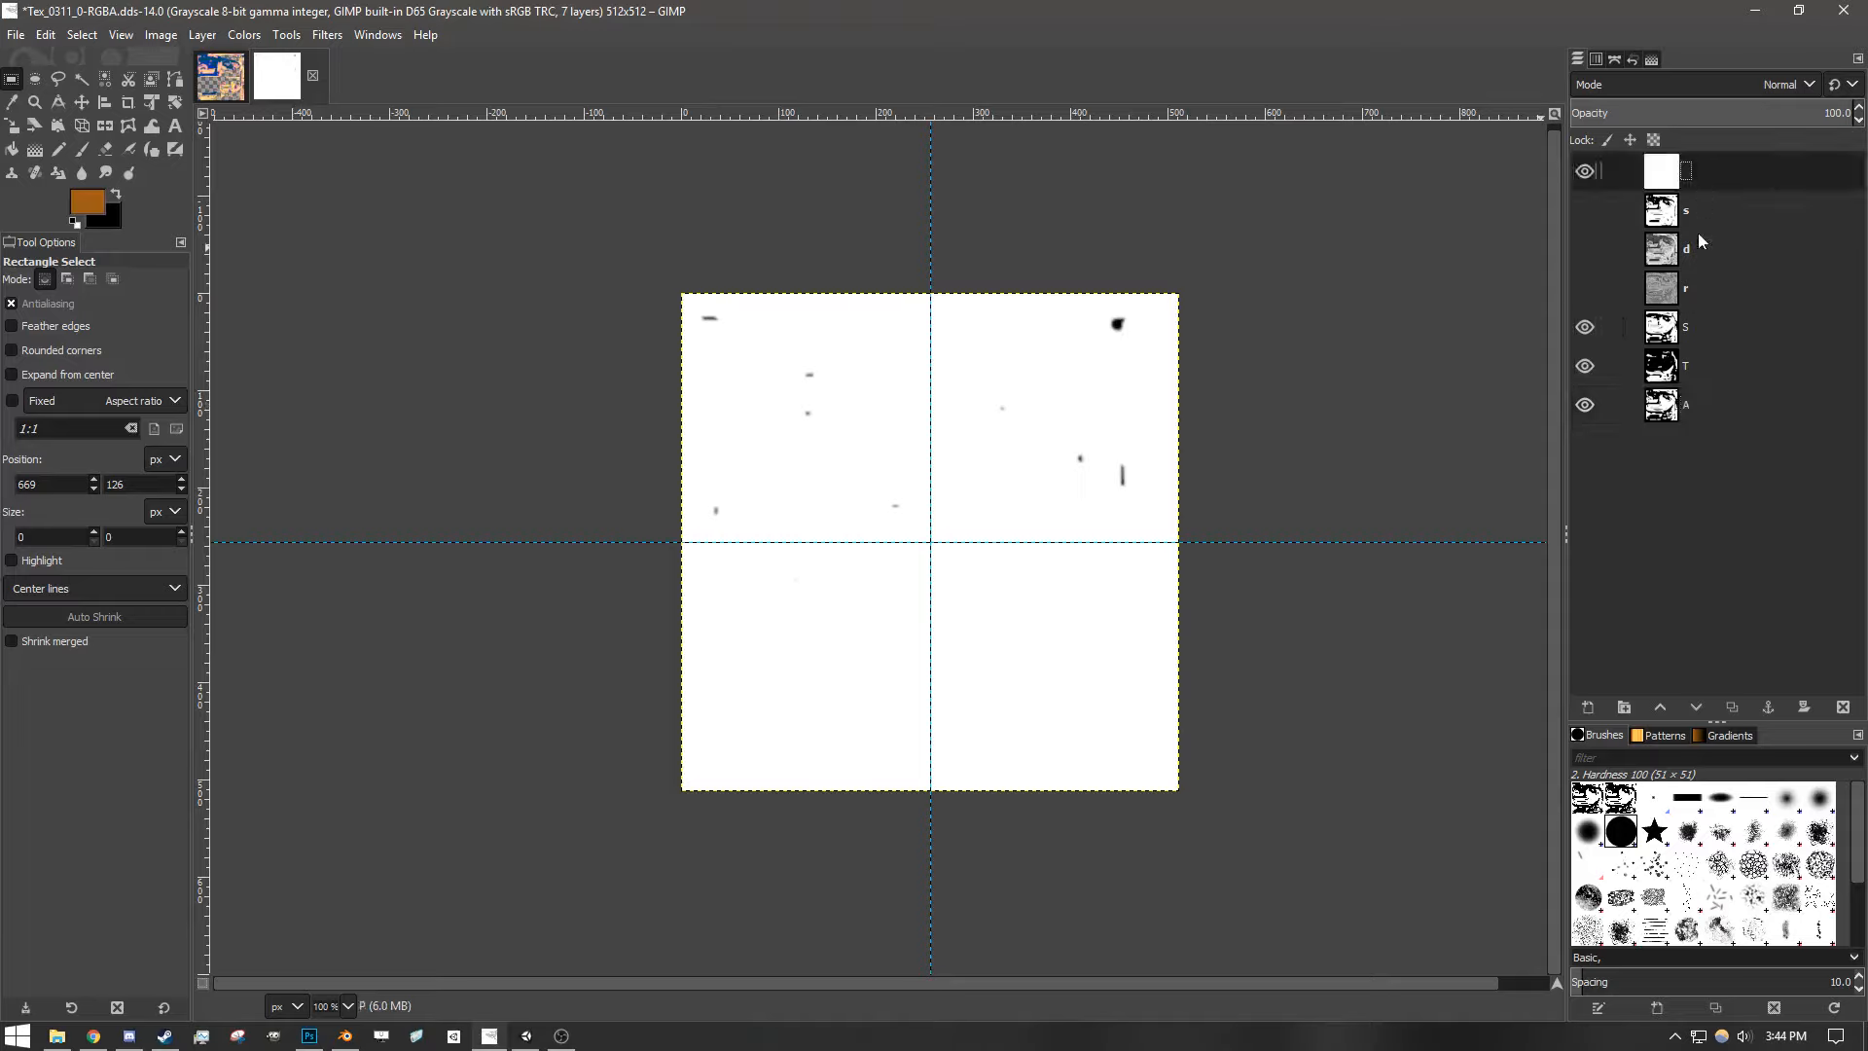
drag(1694, 329, 1691, 249)
drag(1692, 405, 1712, 289)
drag(1693, 366, 1689, 310)
click(1683, 173)
click(1688, 212)
click(1690, 251)
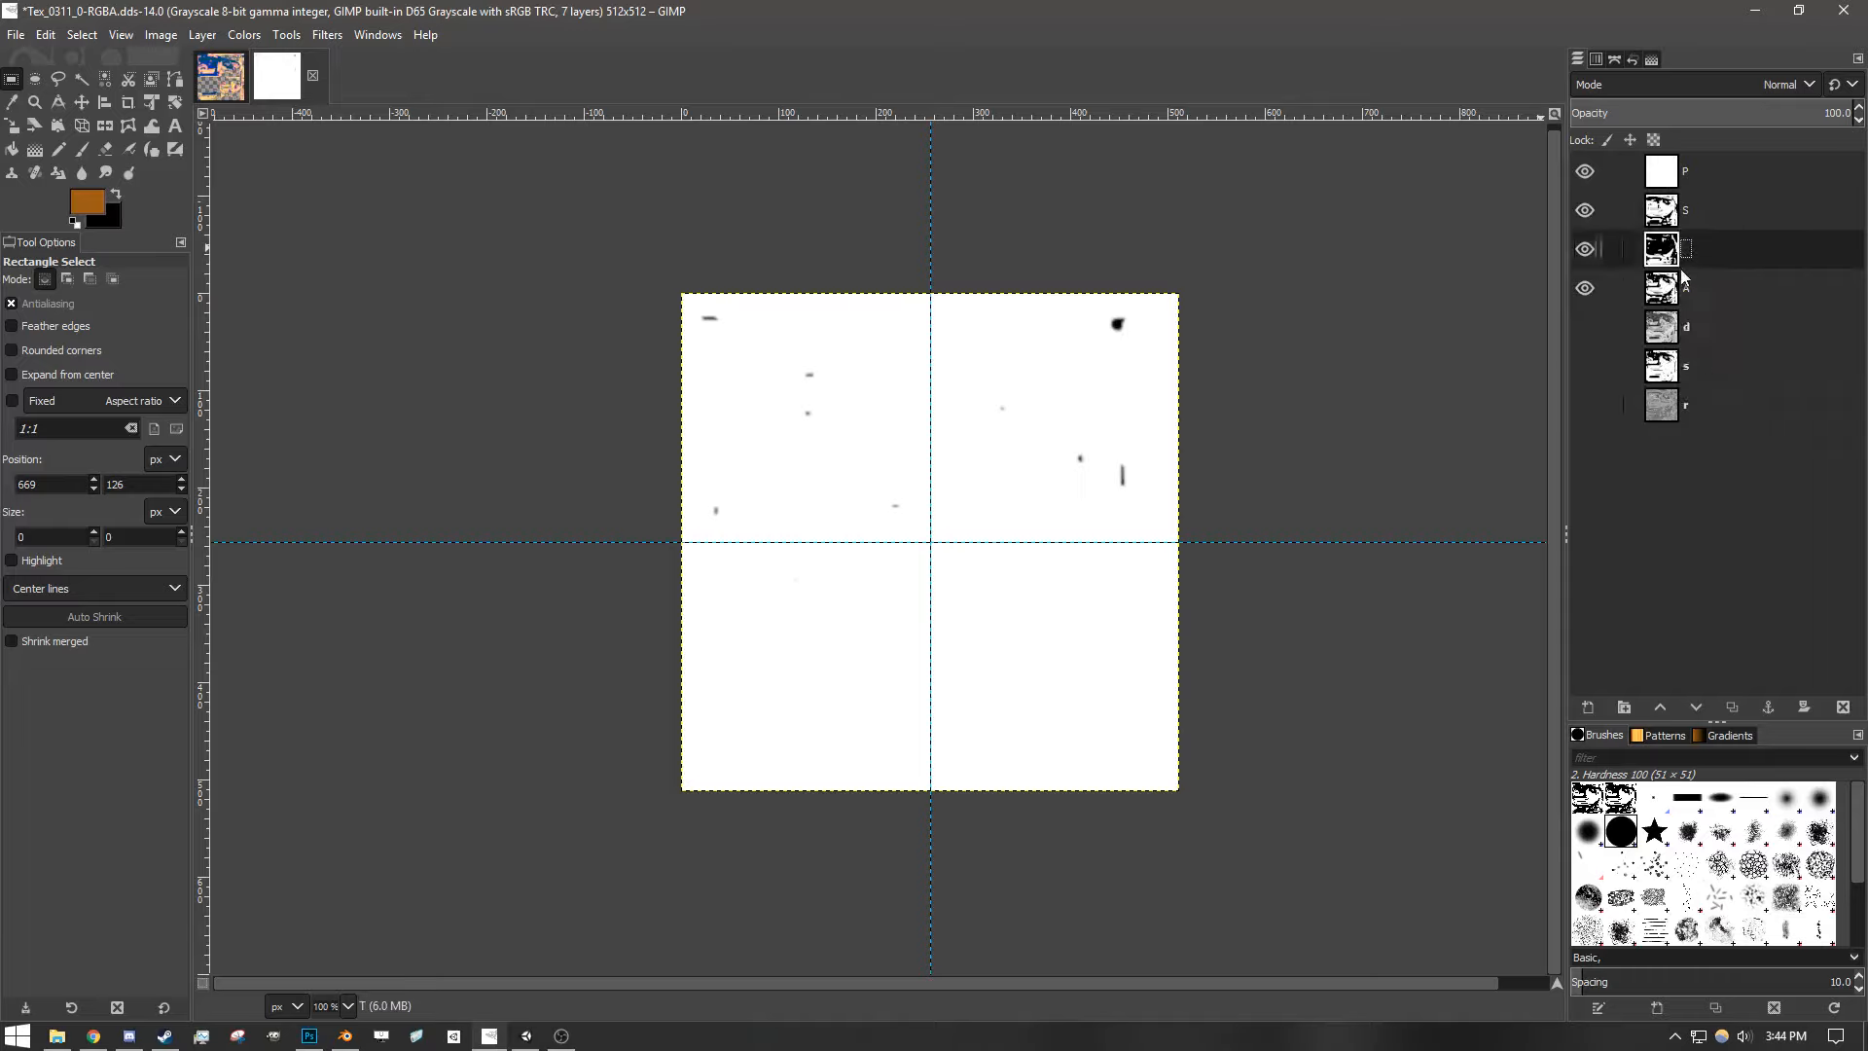
click(1692, 290)
click(1696, 331)
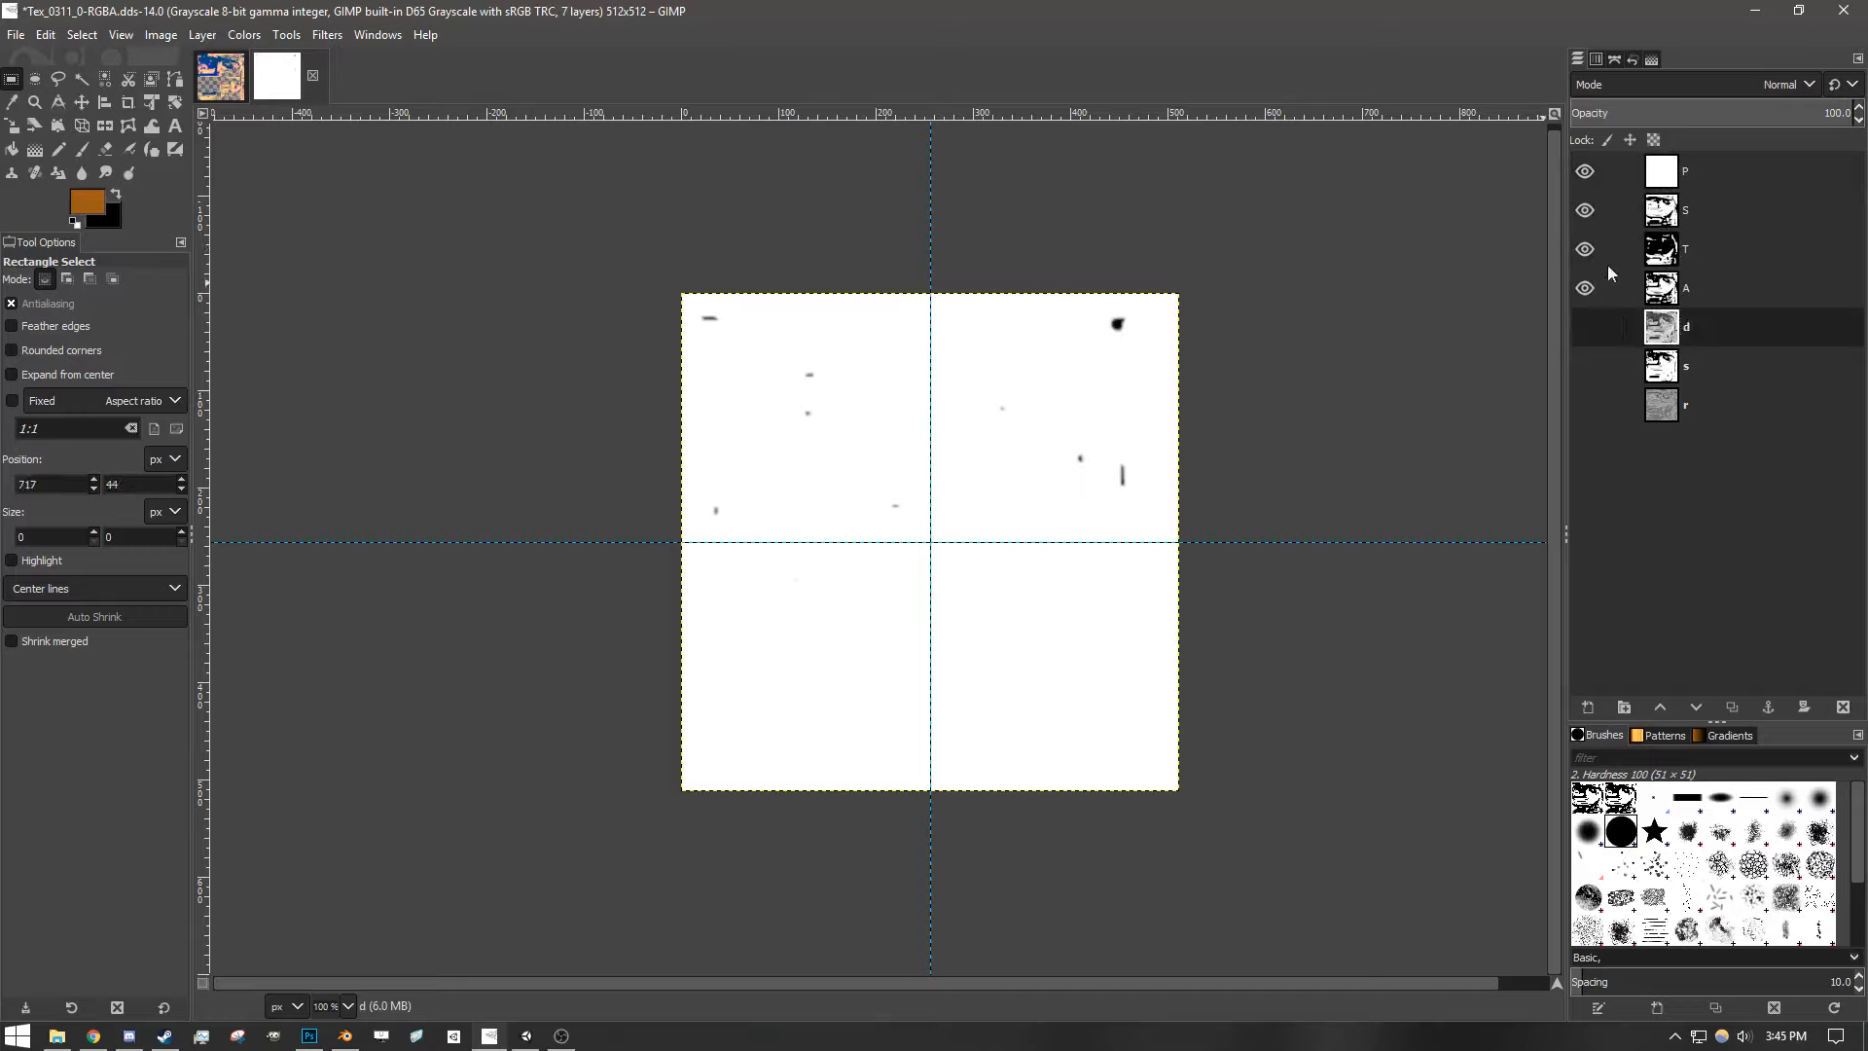
- Hide layers P, S and T so that only layer A is displayed
click(1689, 179)
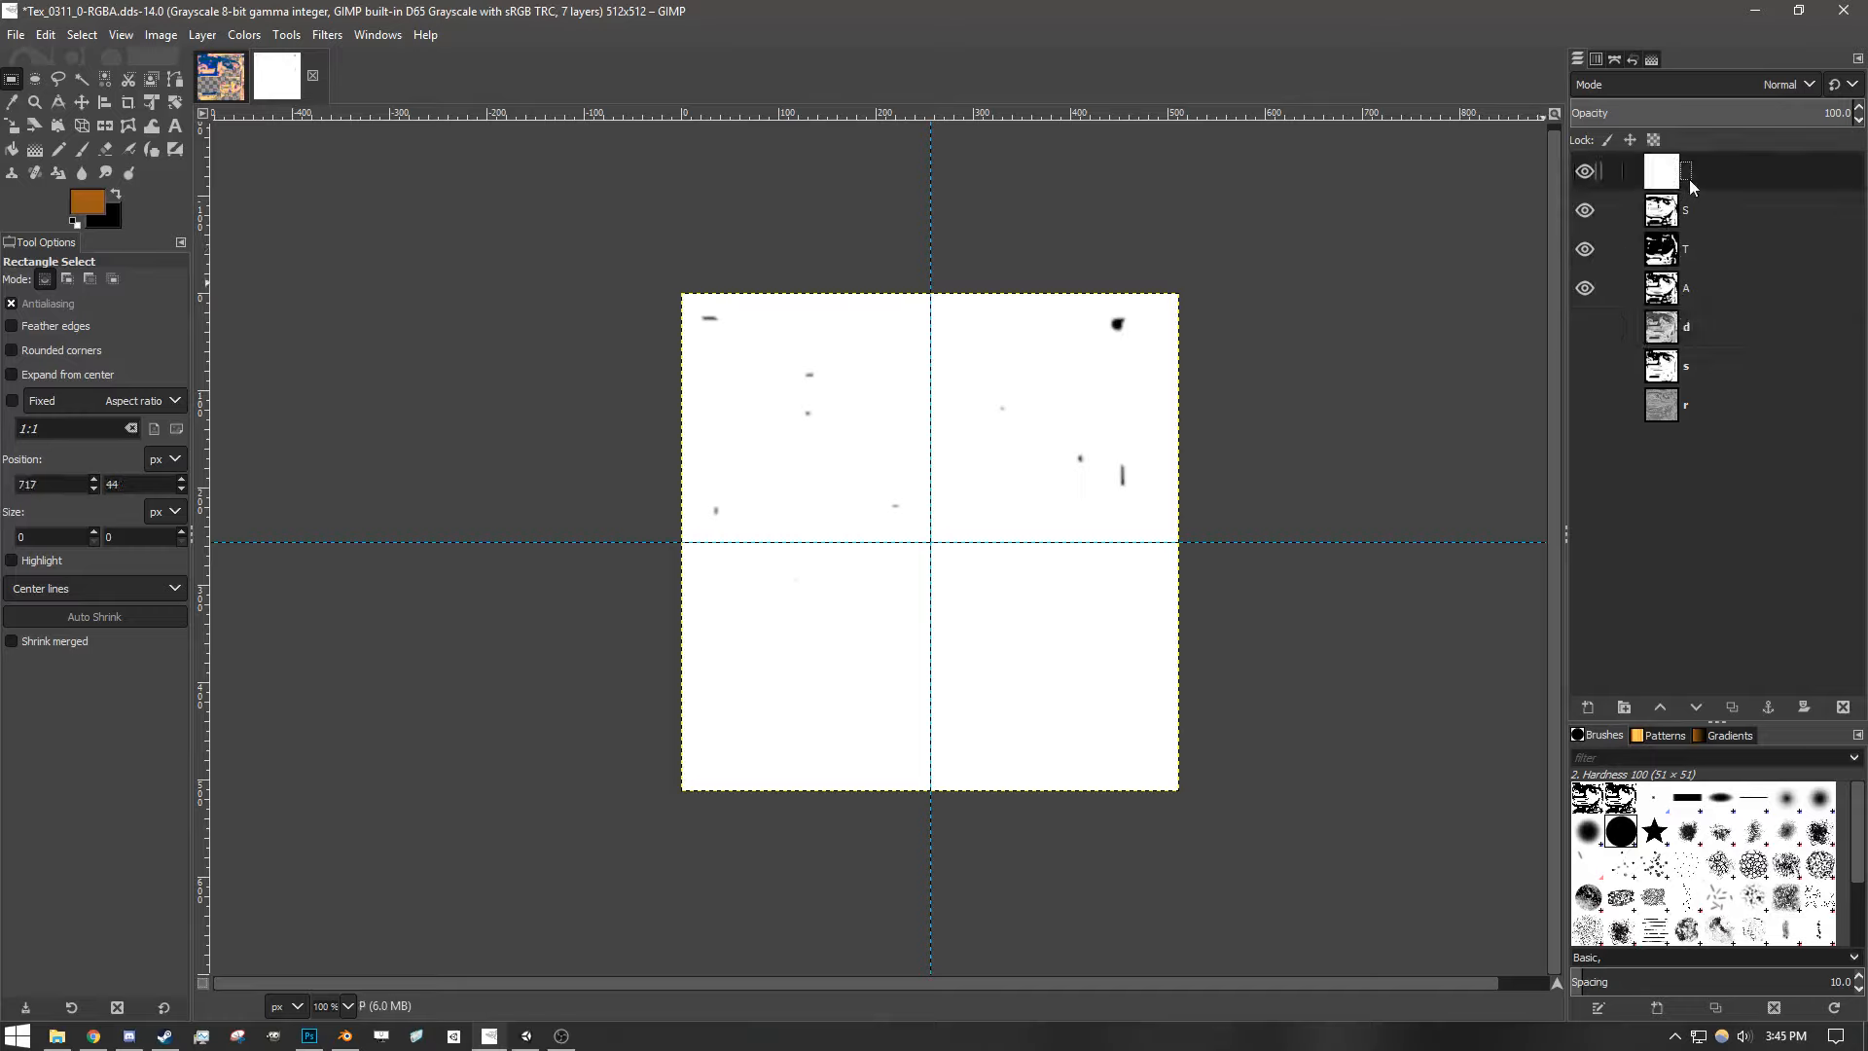
click(1585, 172)
click(1584, 210)
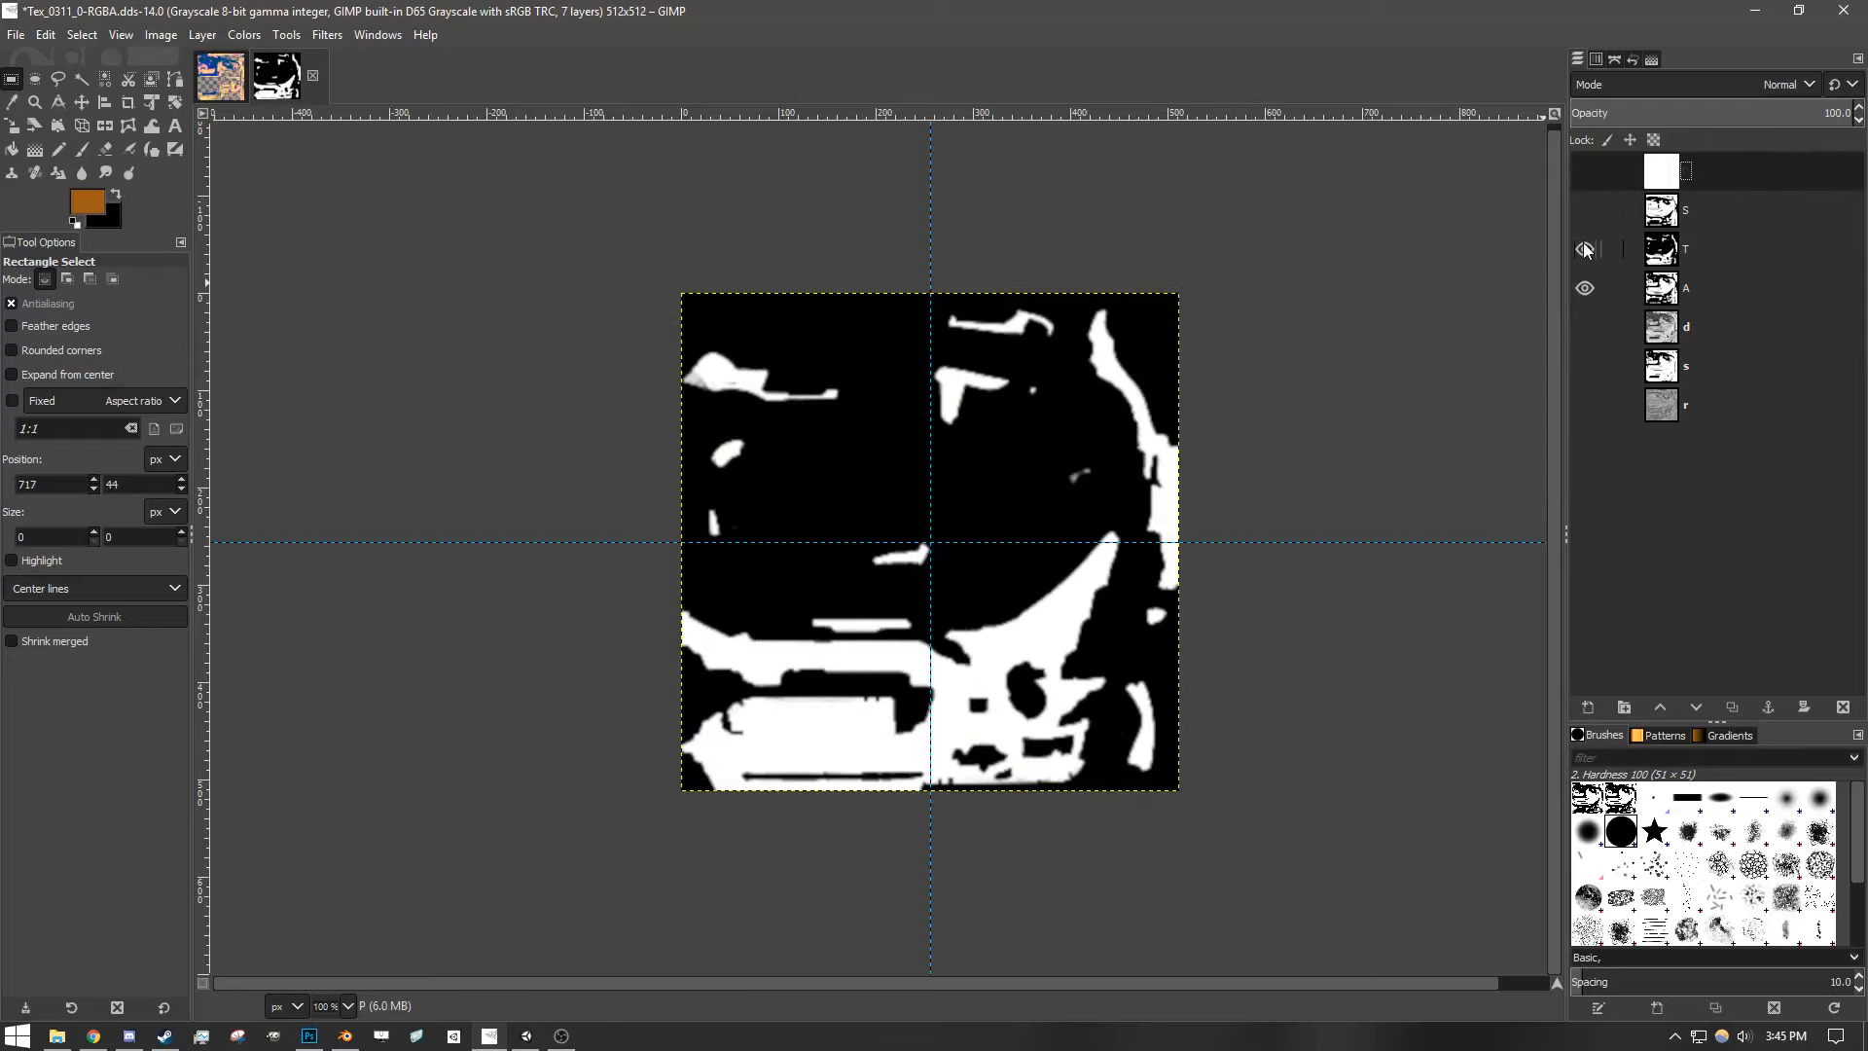
click(1586, 250)
- Select layer A and remove all guides from the image
click(1693, 287)
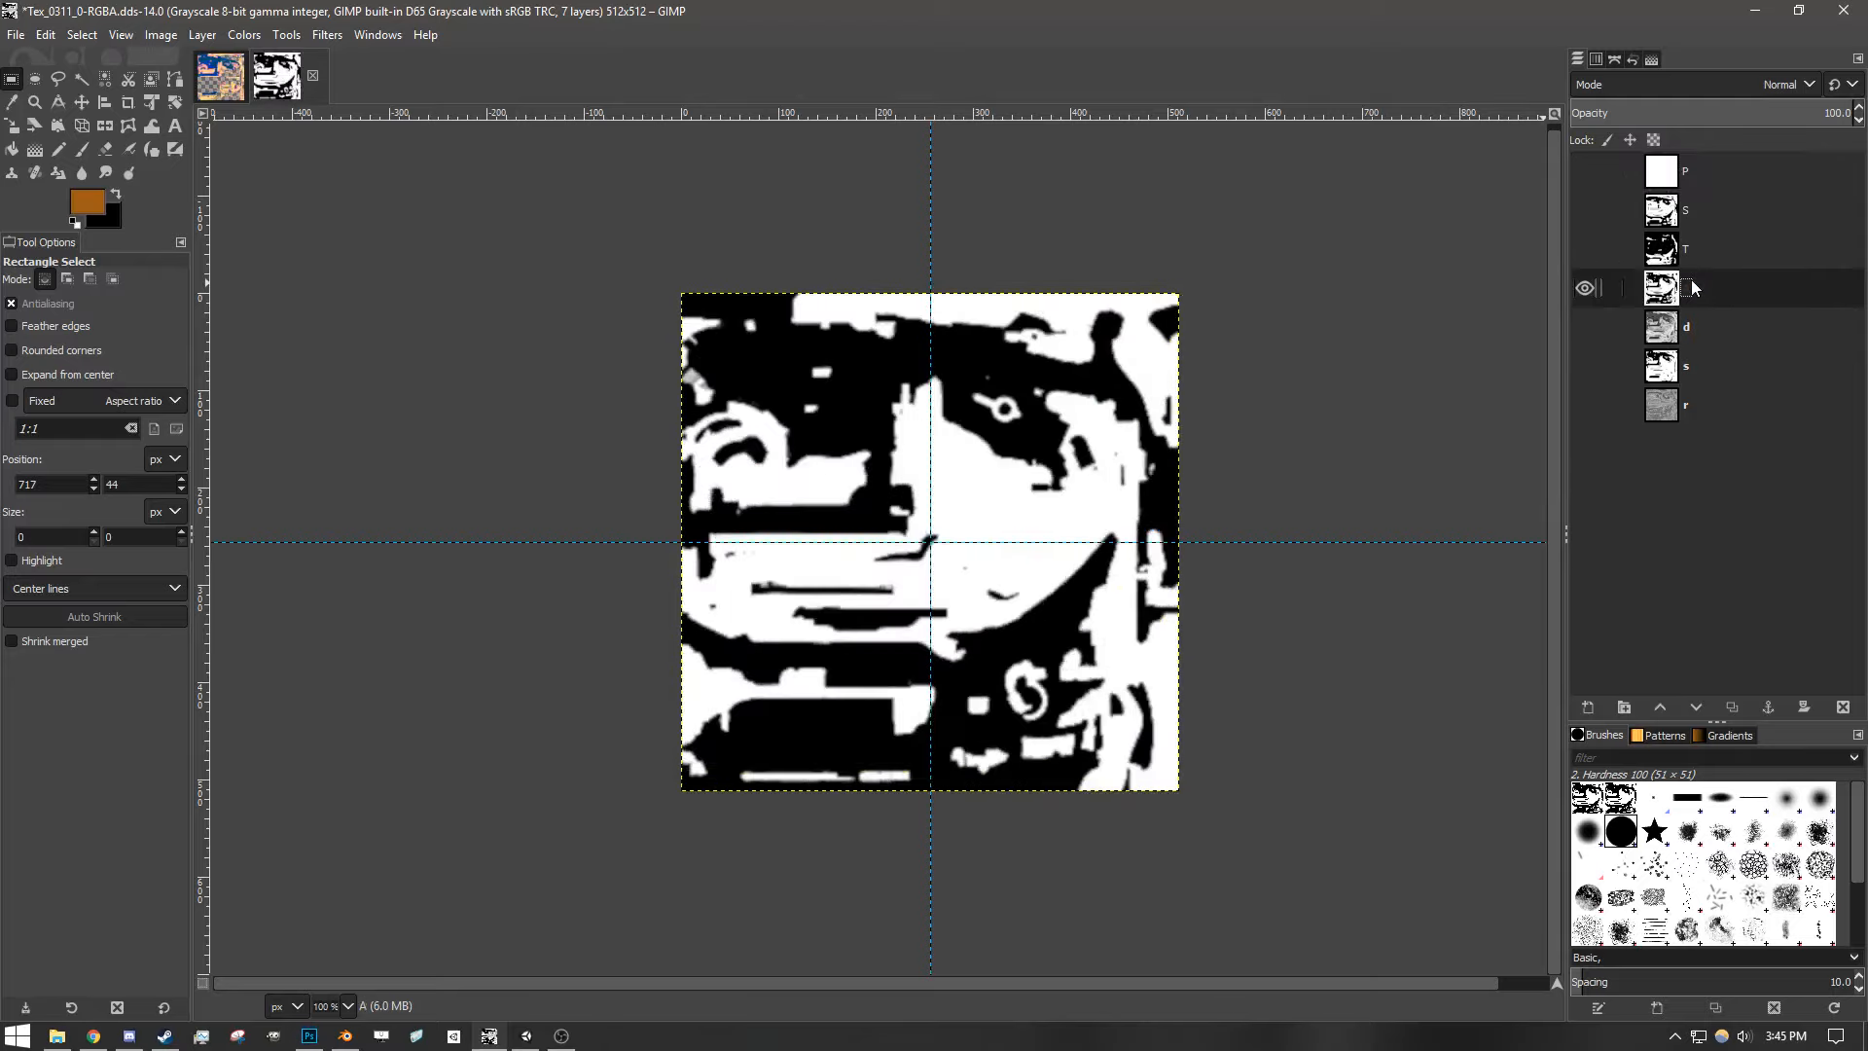
click(204, 36)
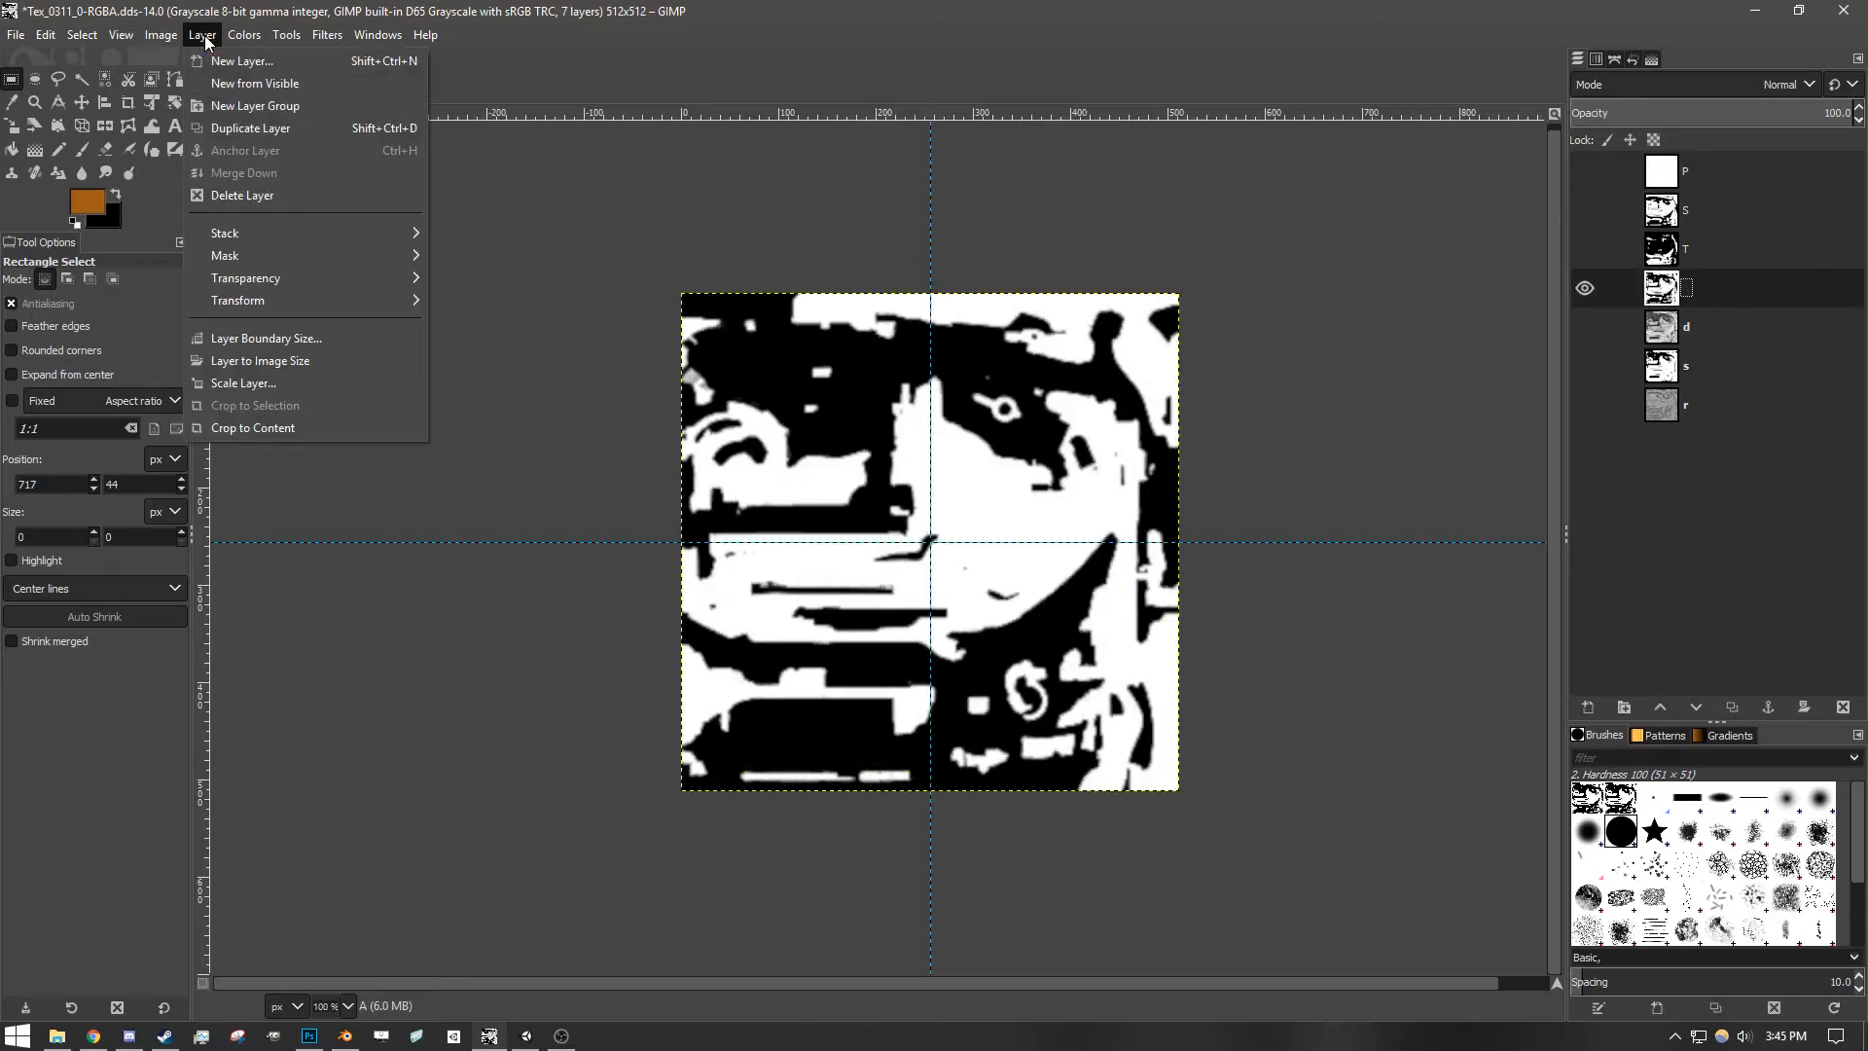
click(833, 367)
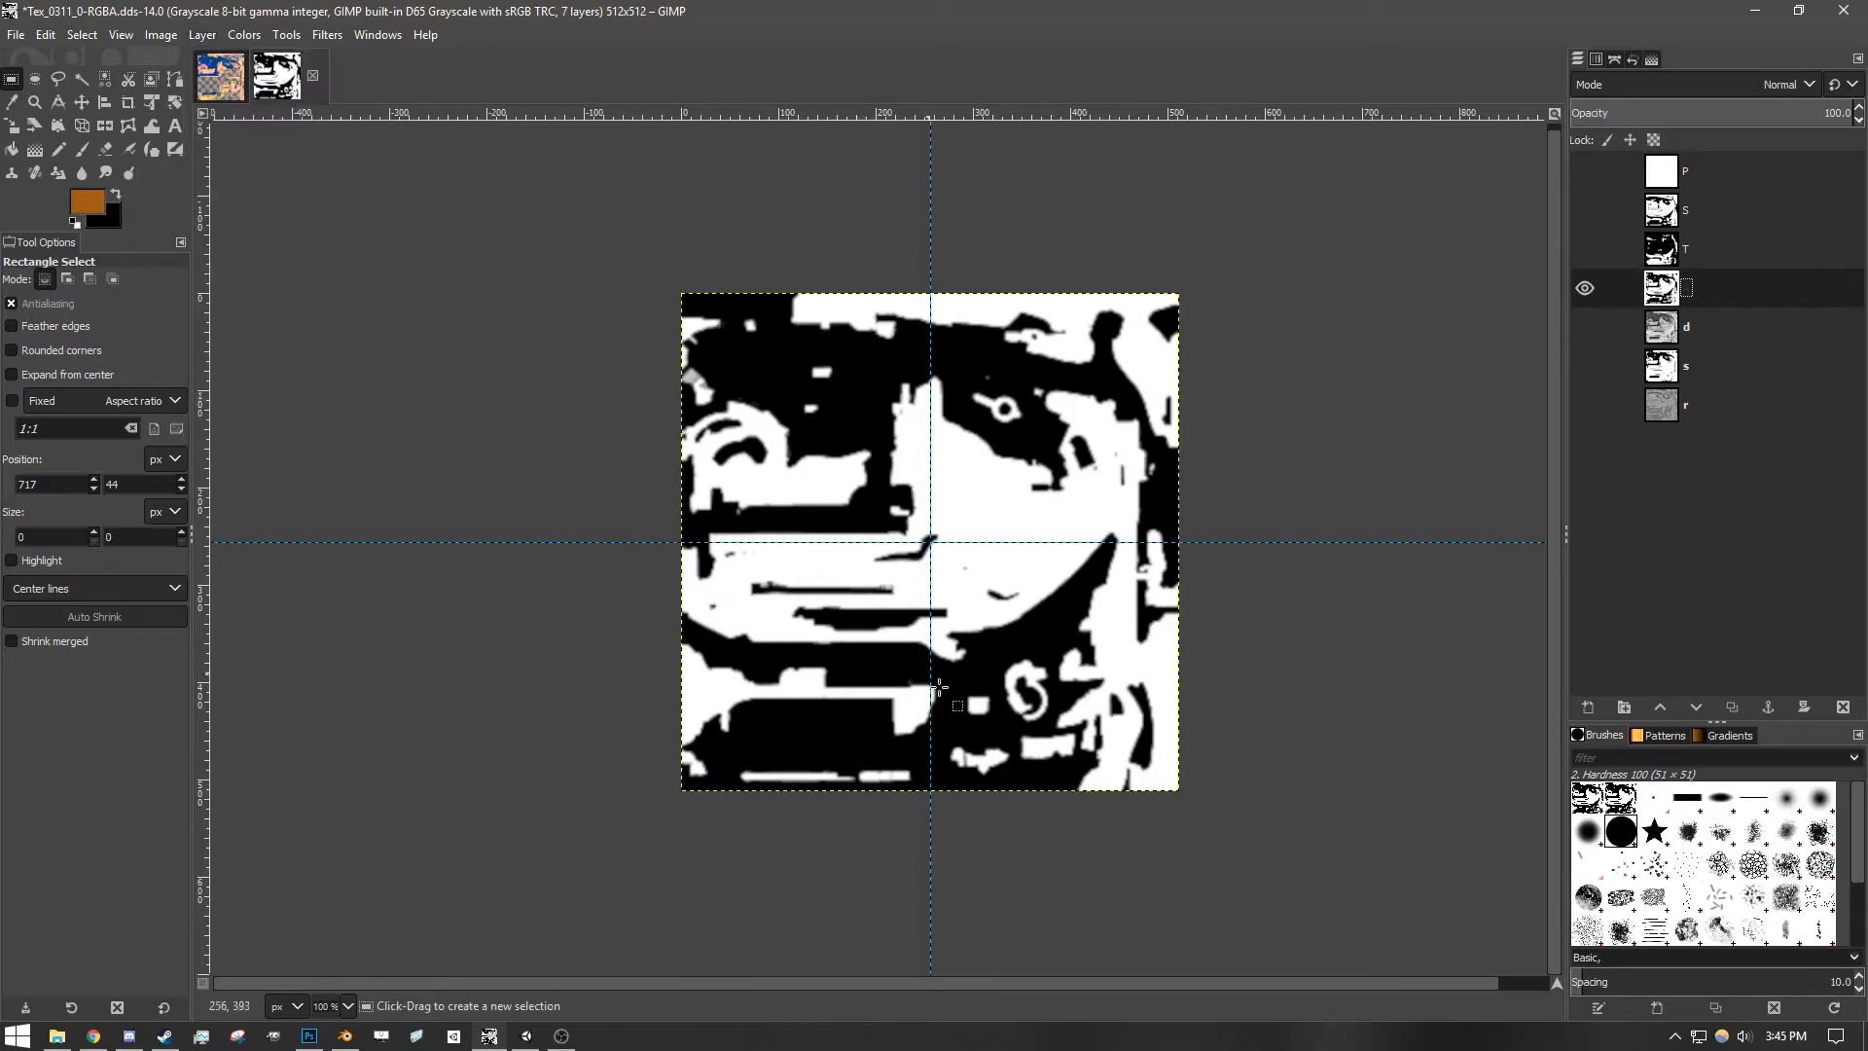
click(231, 37)
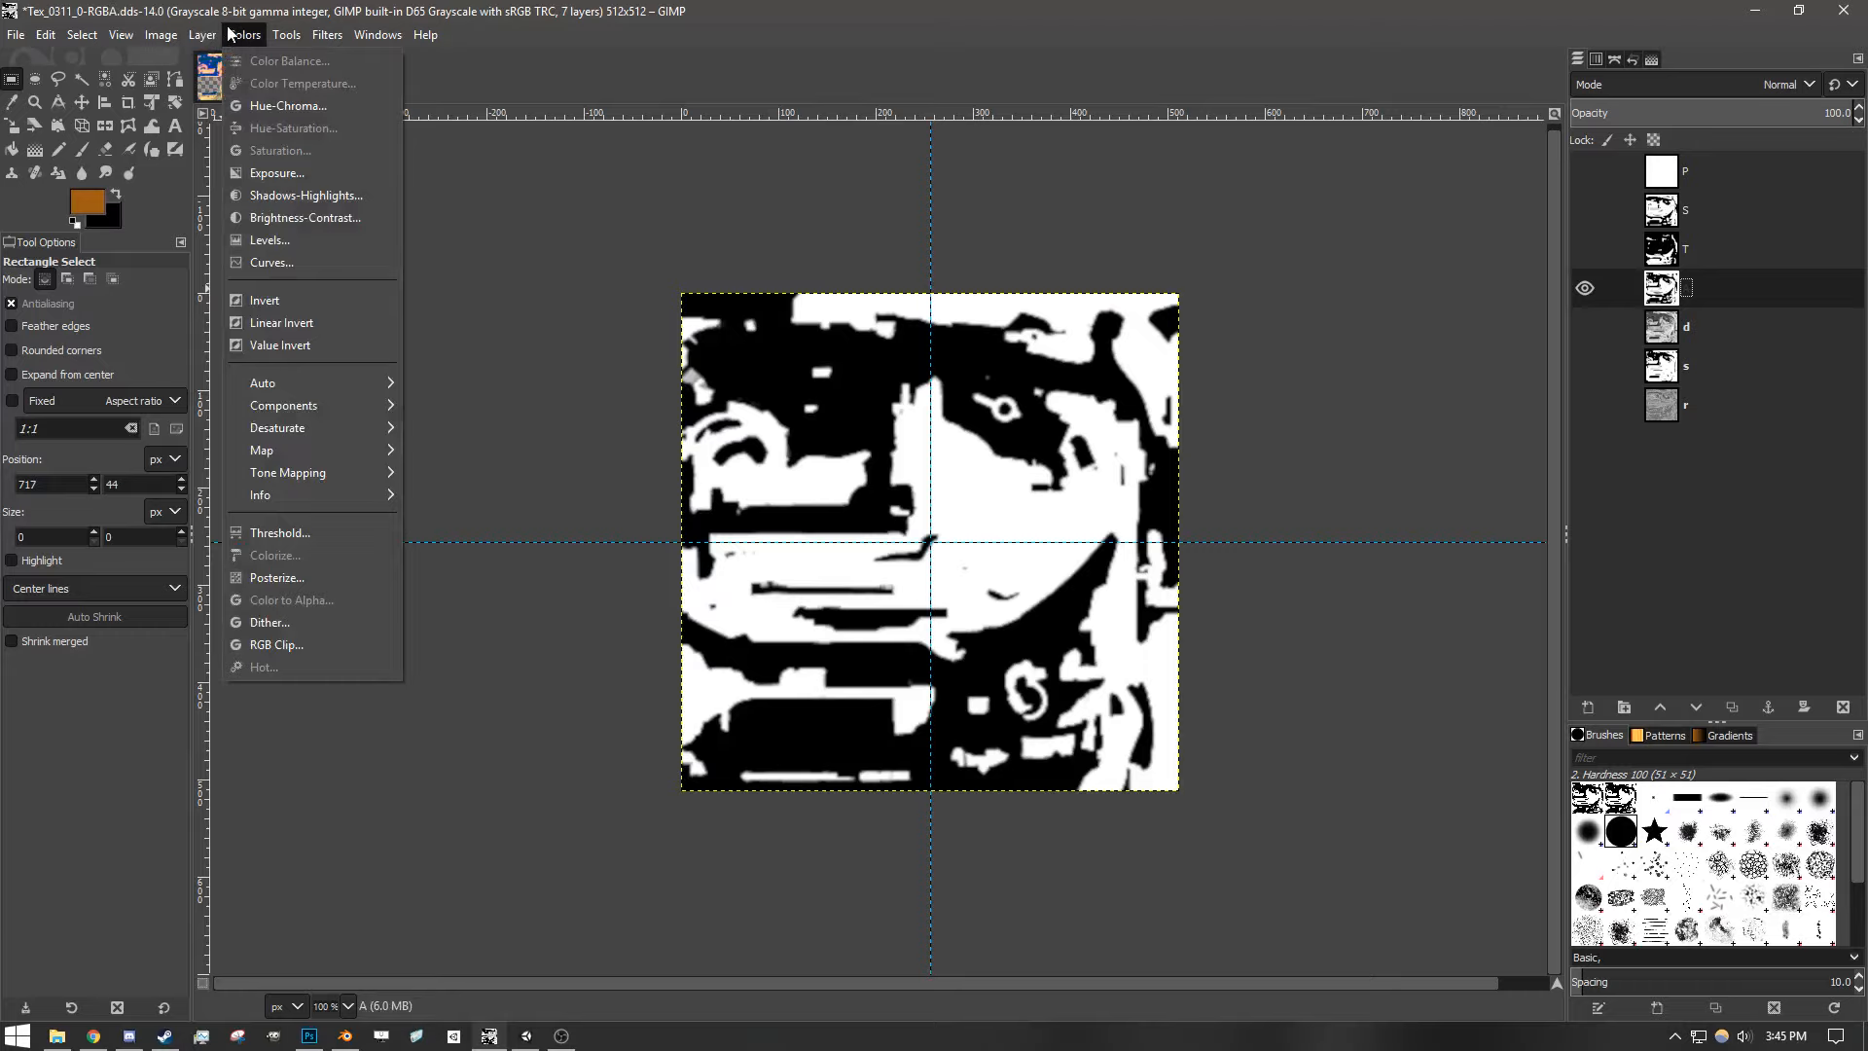
mouse_move(211, 37)
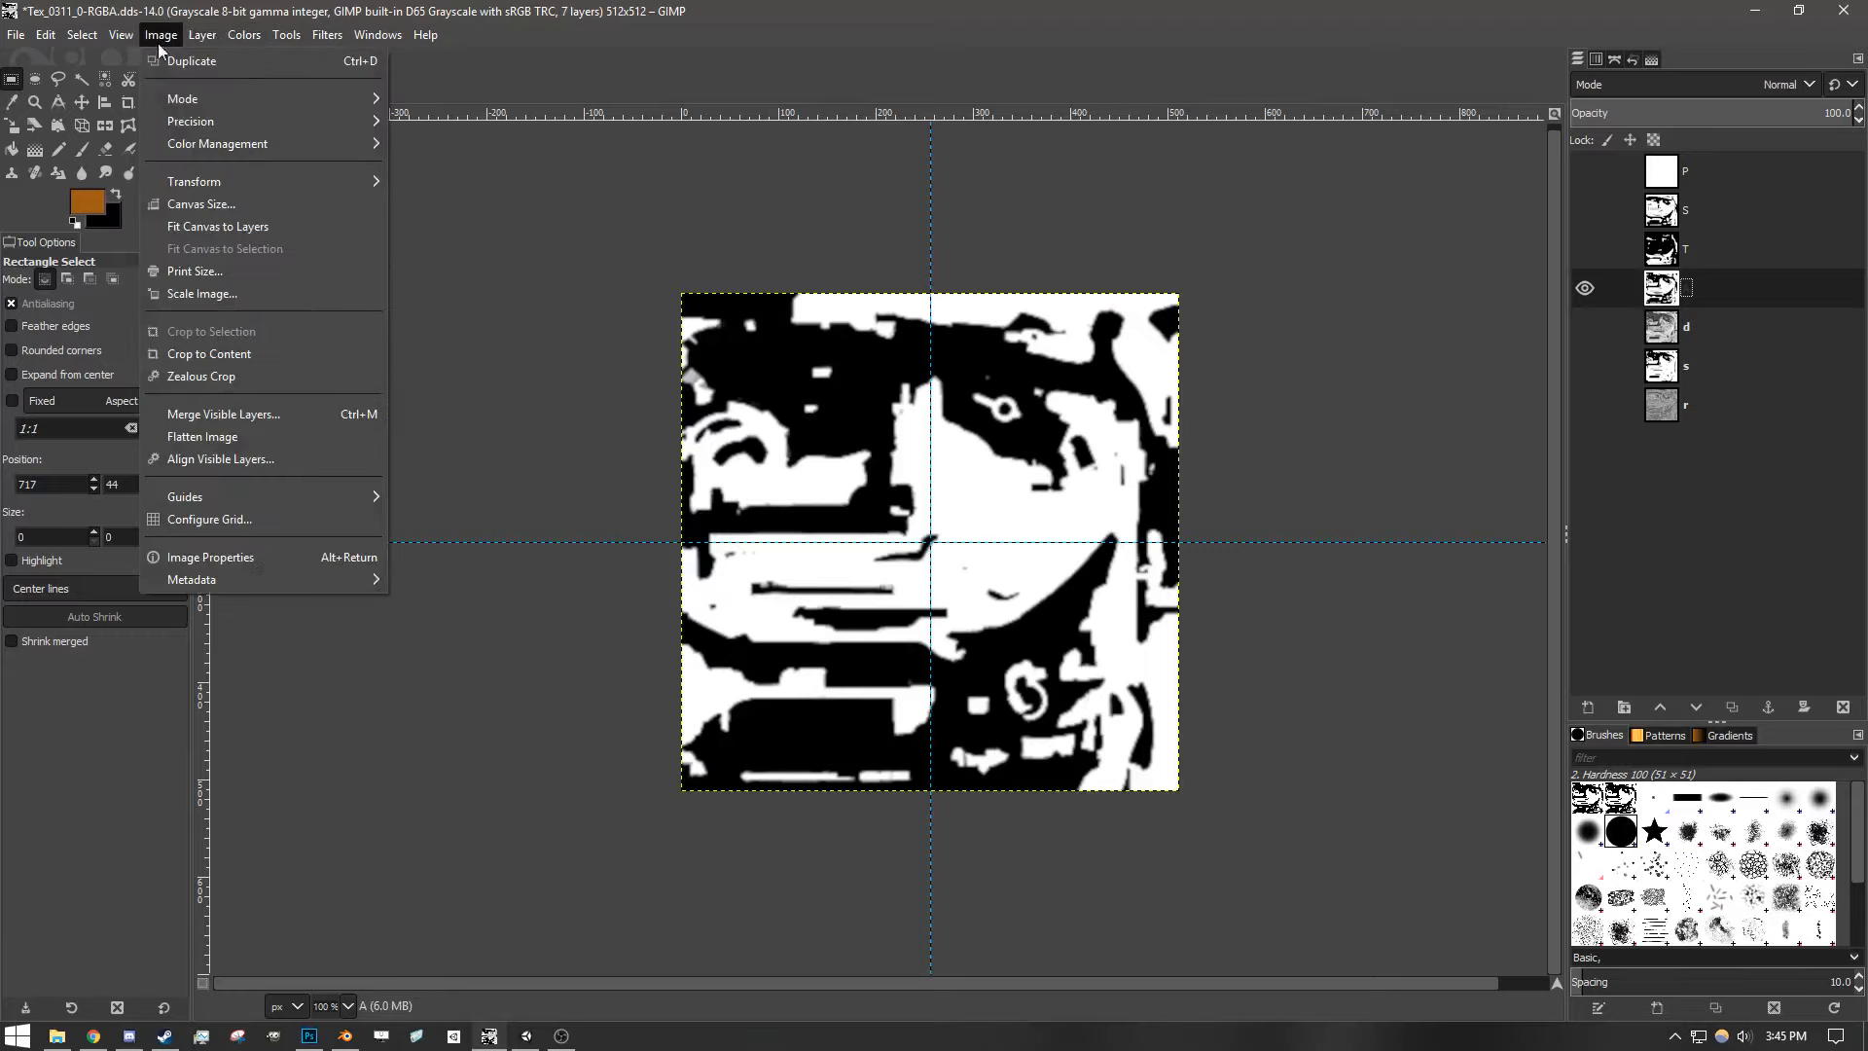
mouse_move(247, 492)
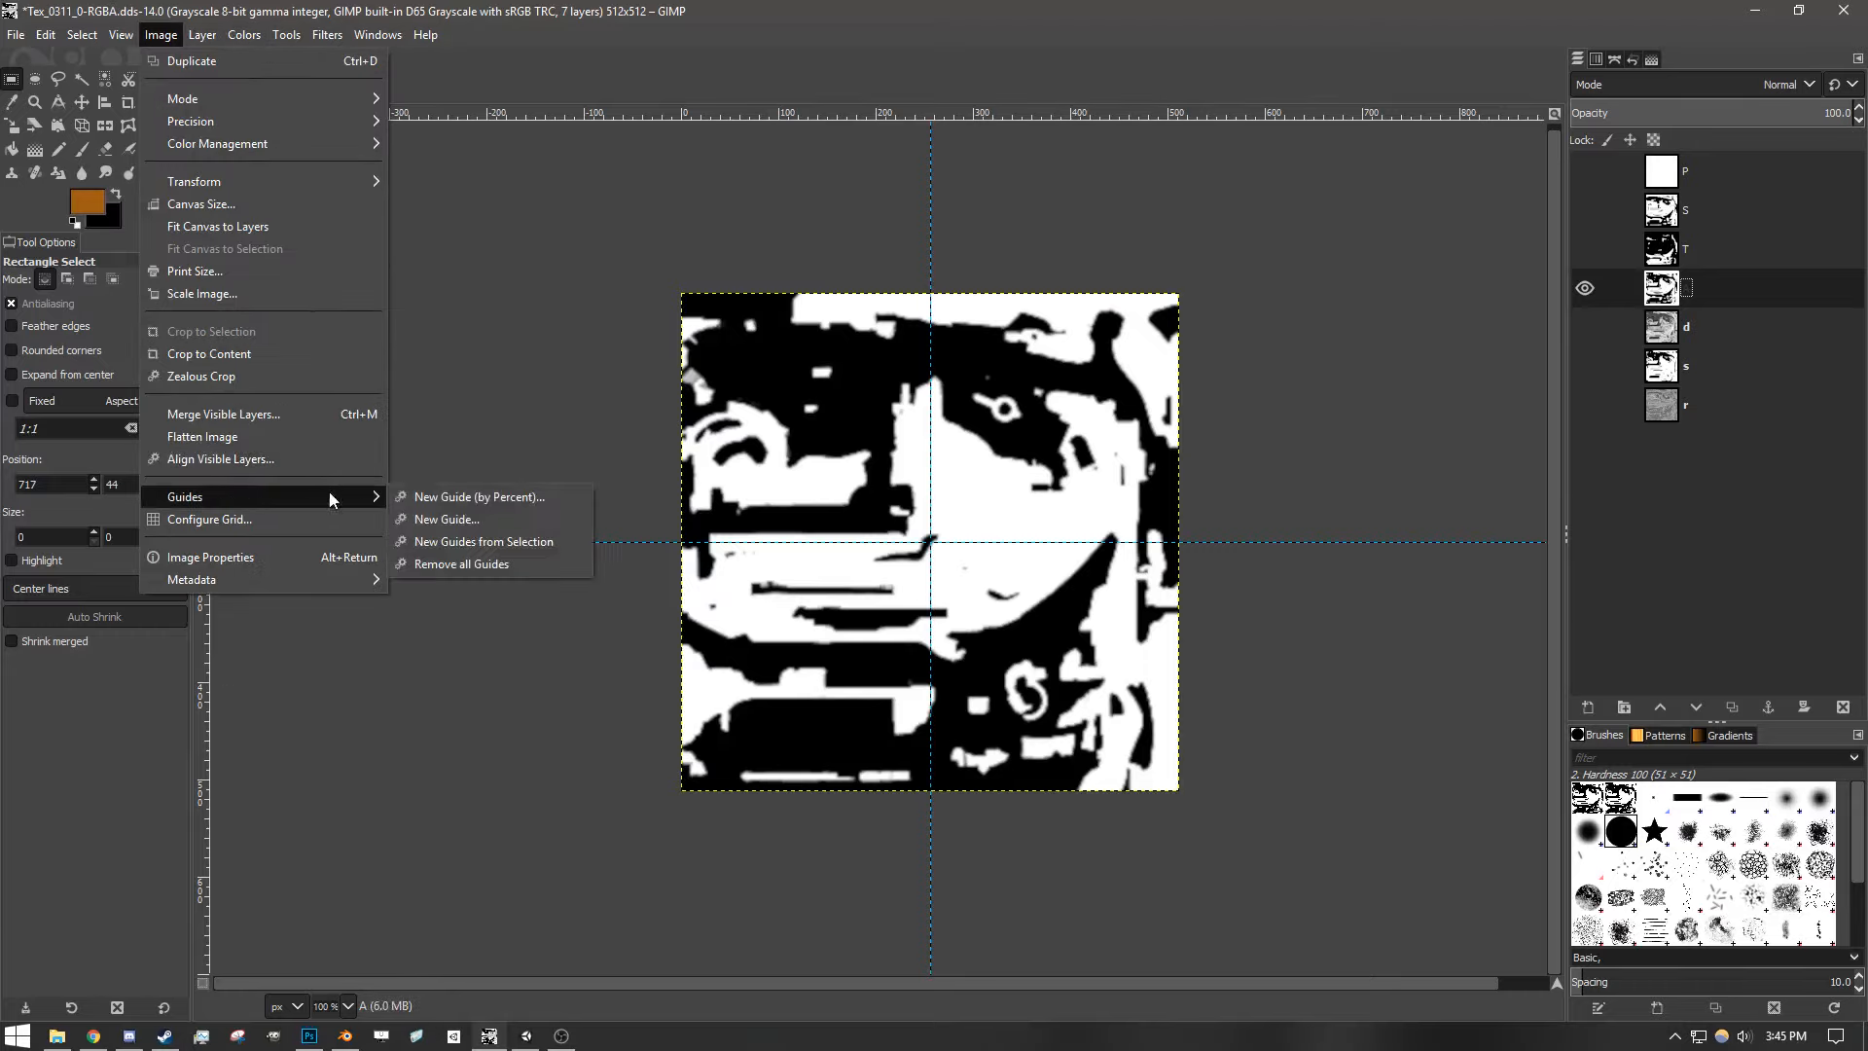
click(450, 564)
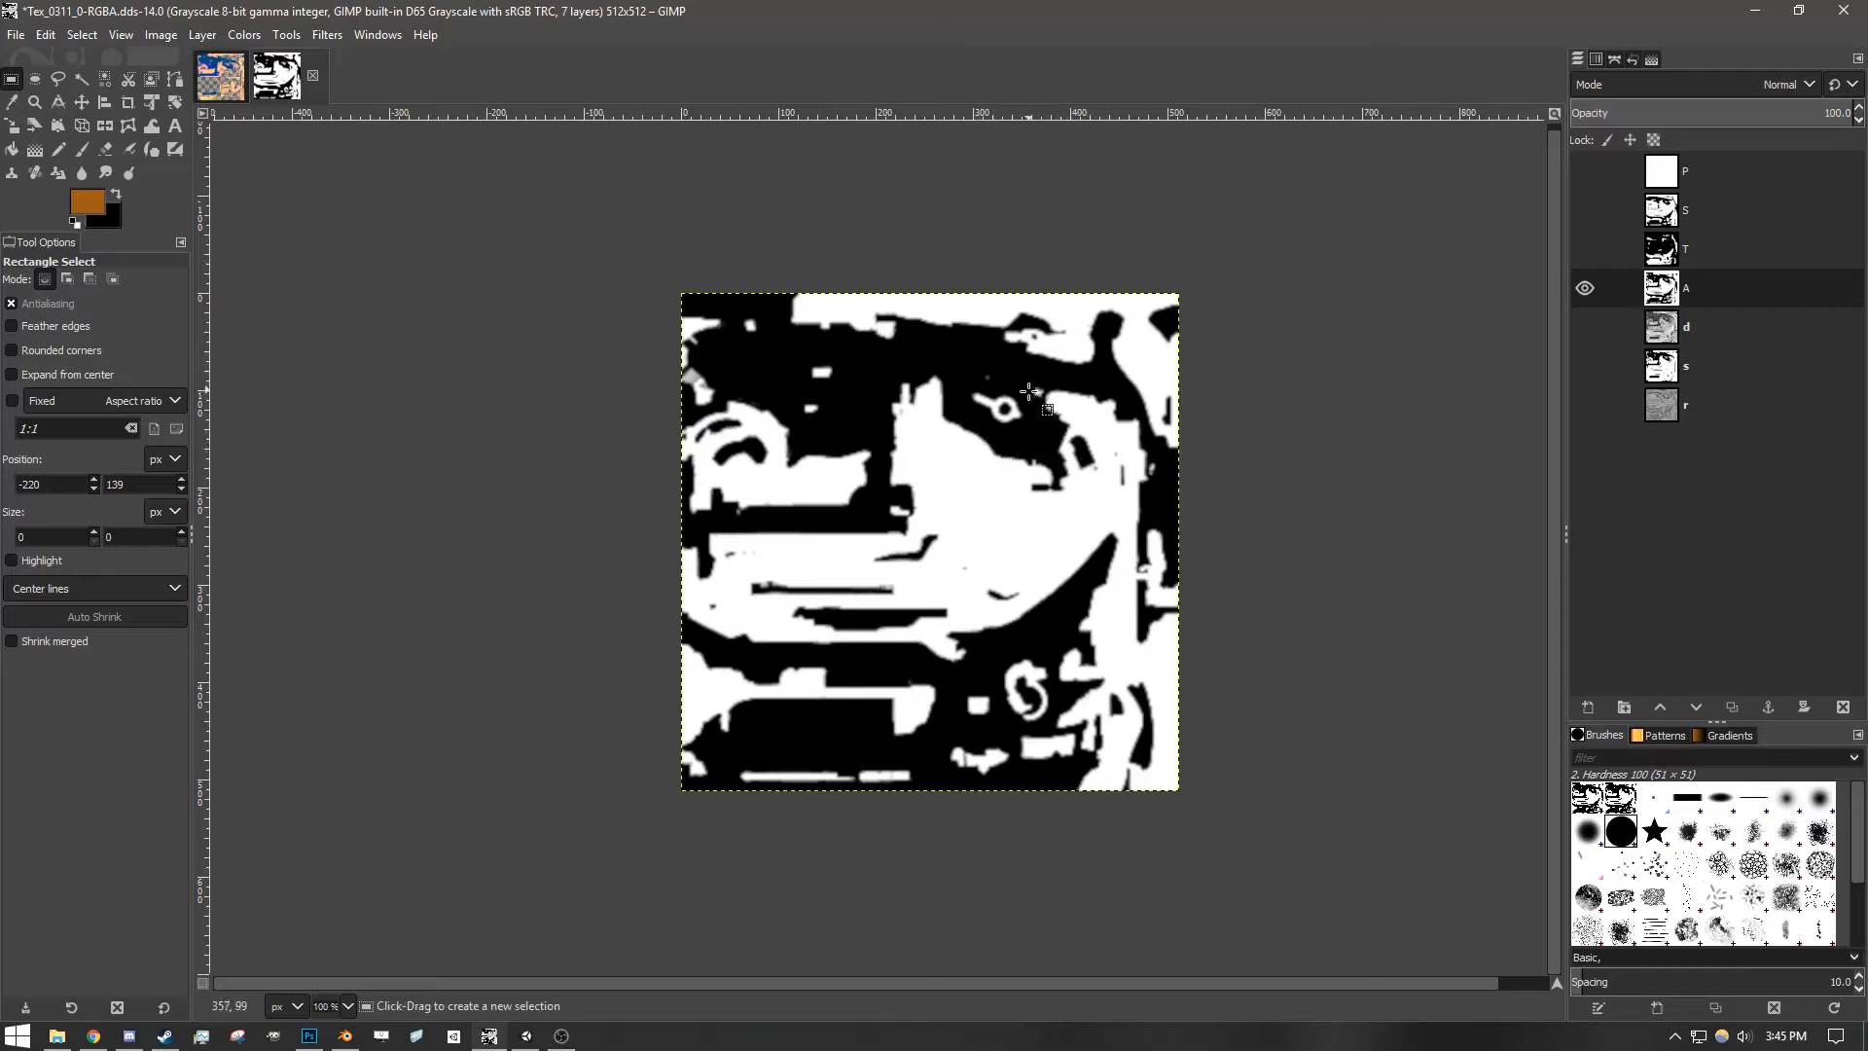
drag(964, 382, 1039, 437)
click(1041, 465)
click(238, 37)
mouse_move(171, 44)
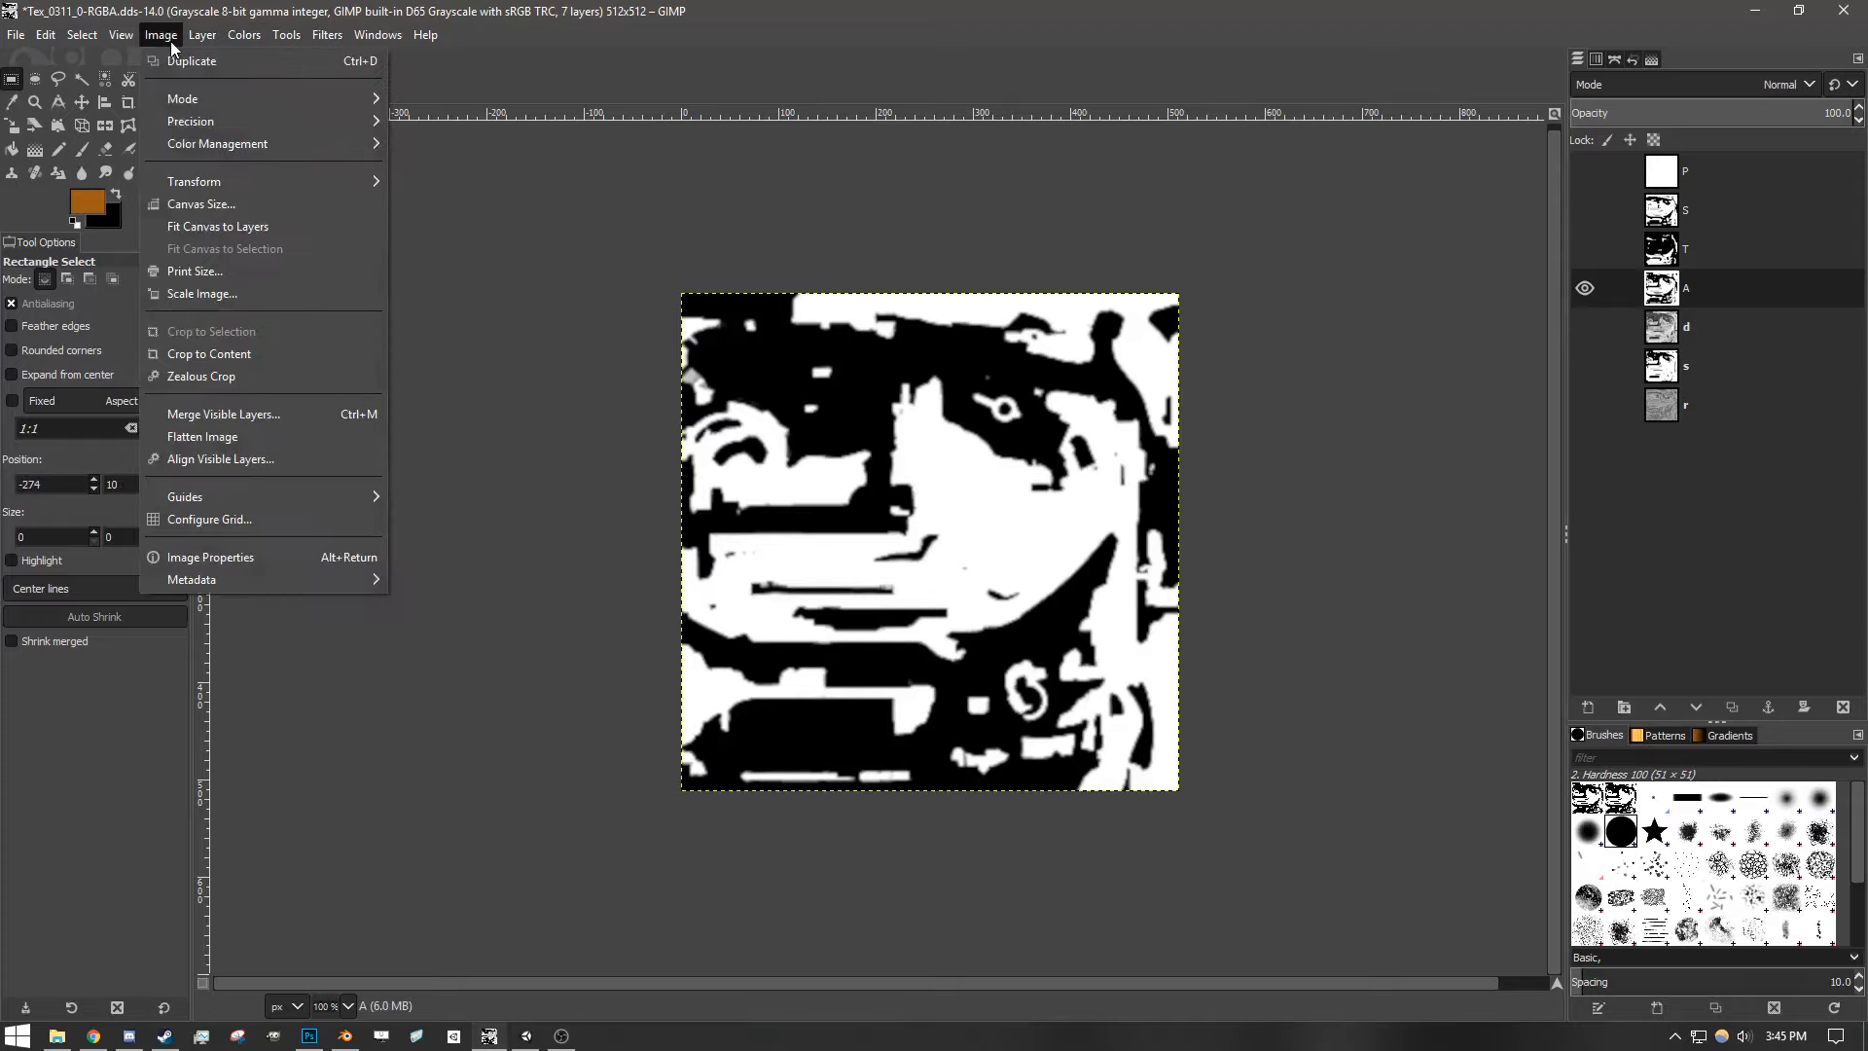
click(550, 205)
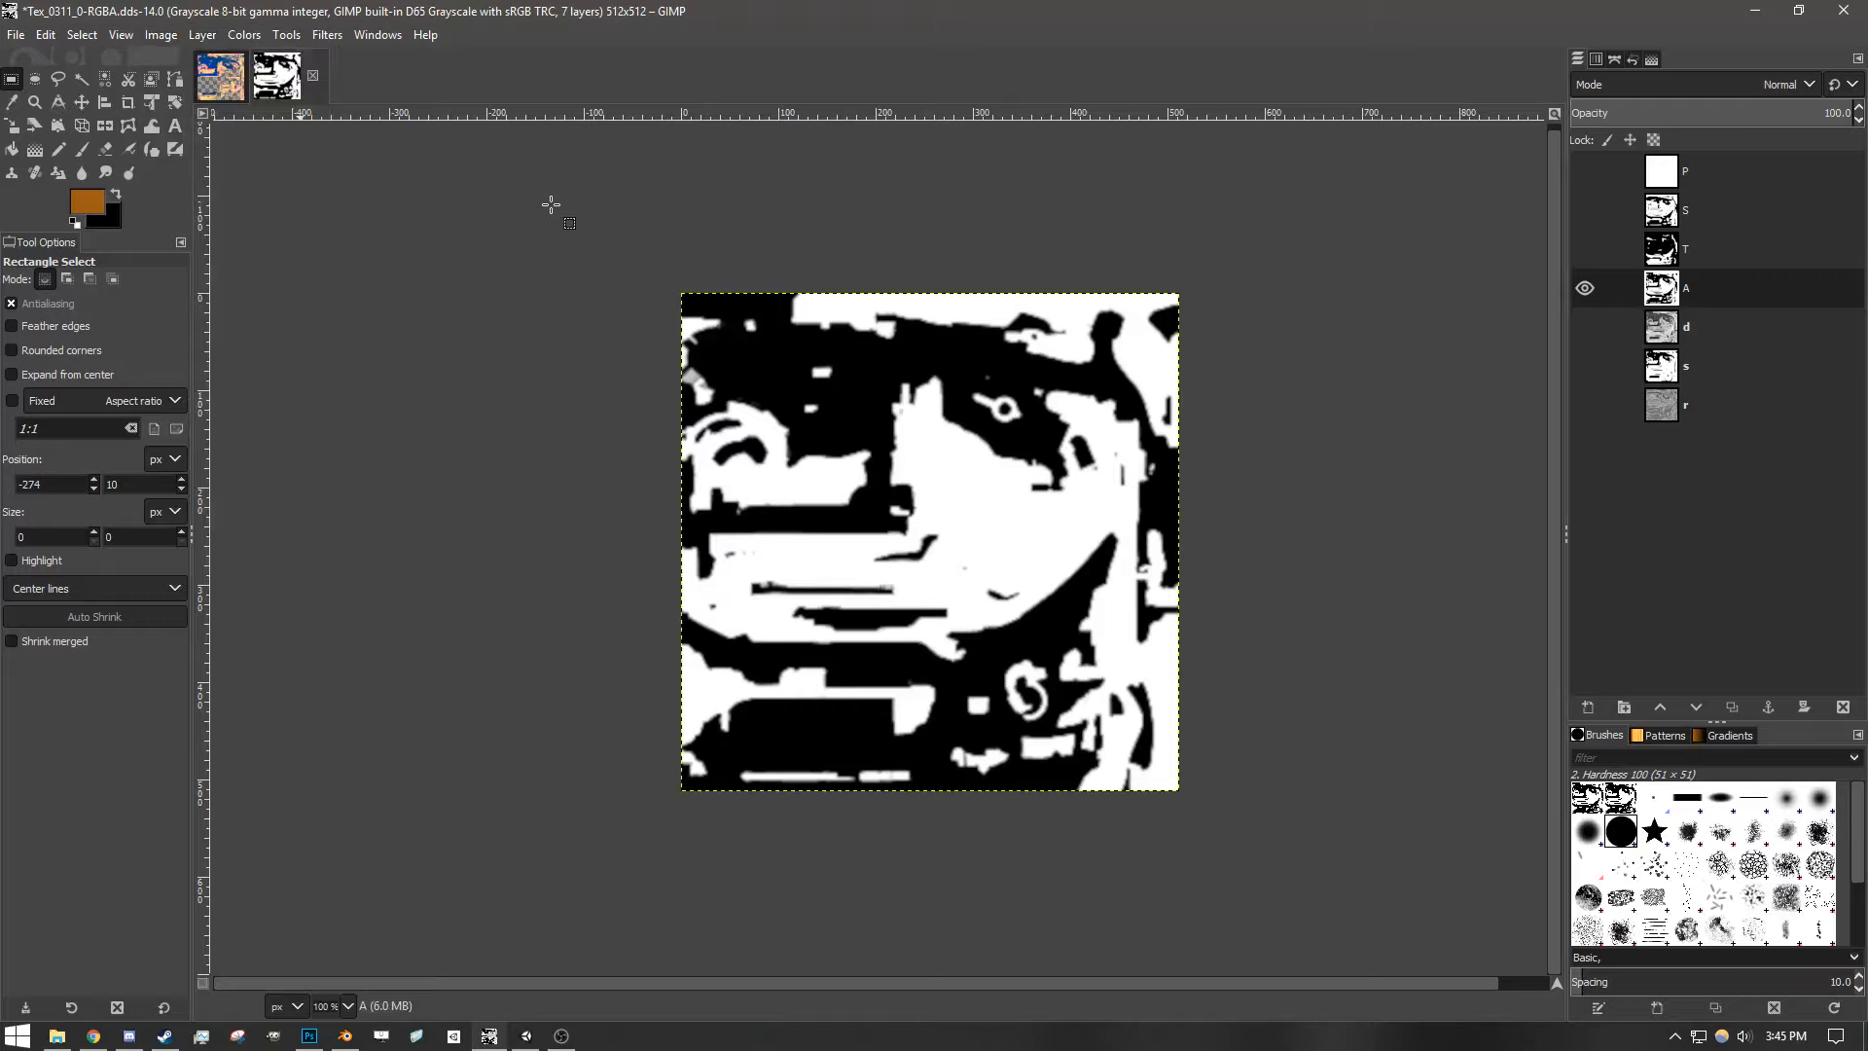
- Try selecting the black areas of layer A with Select by Color and deleting them, and undo the deletion
click(106, 81)
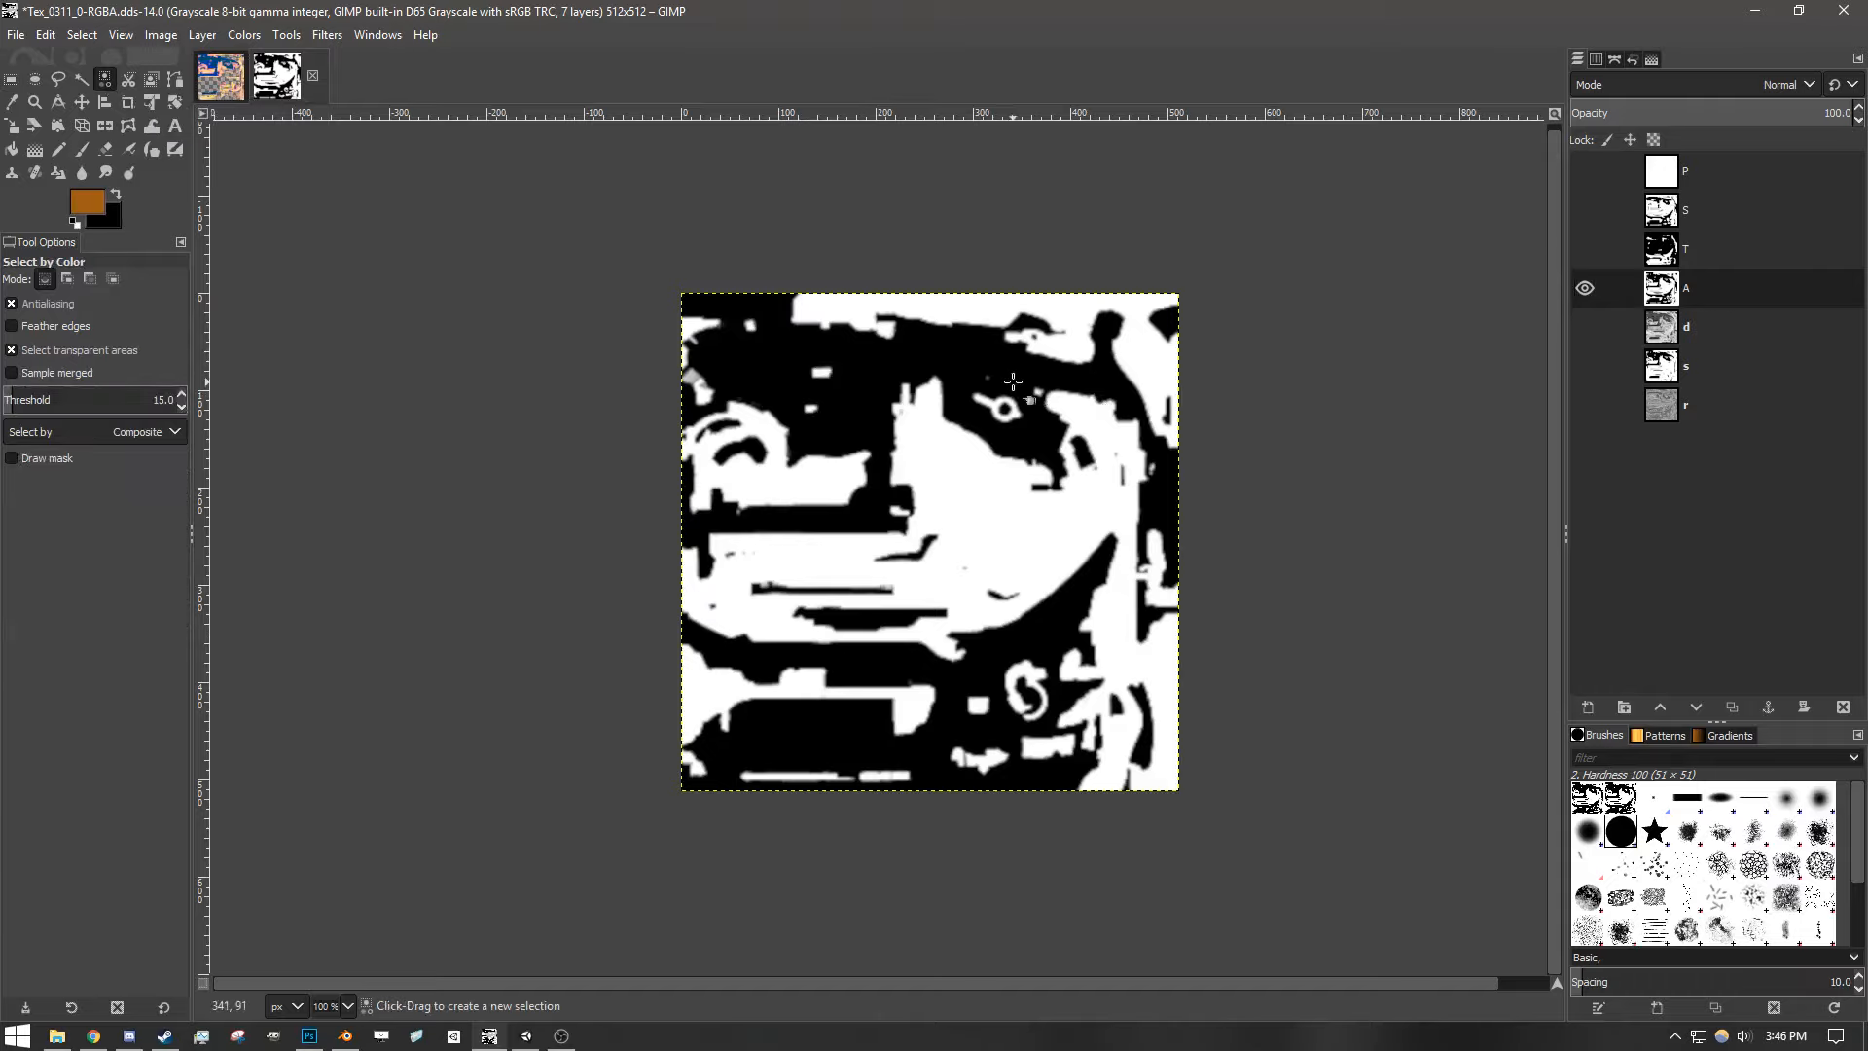
drag(1011, 367, 1265, 360)
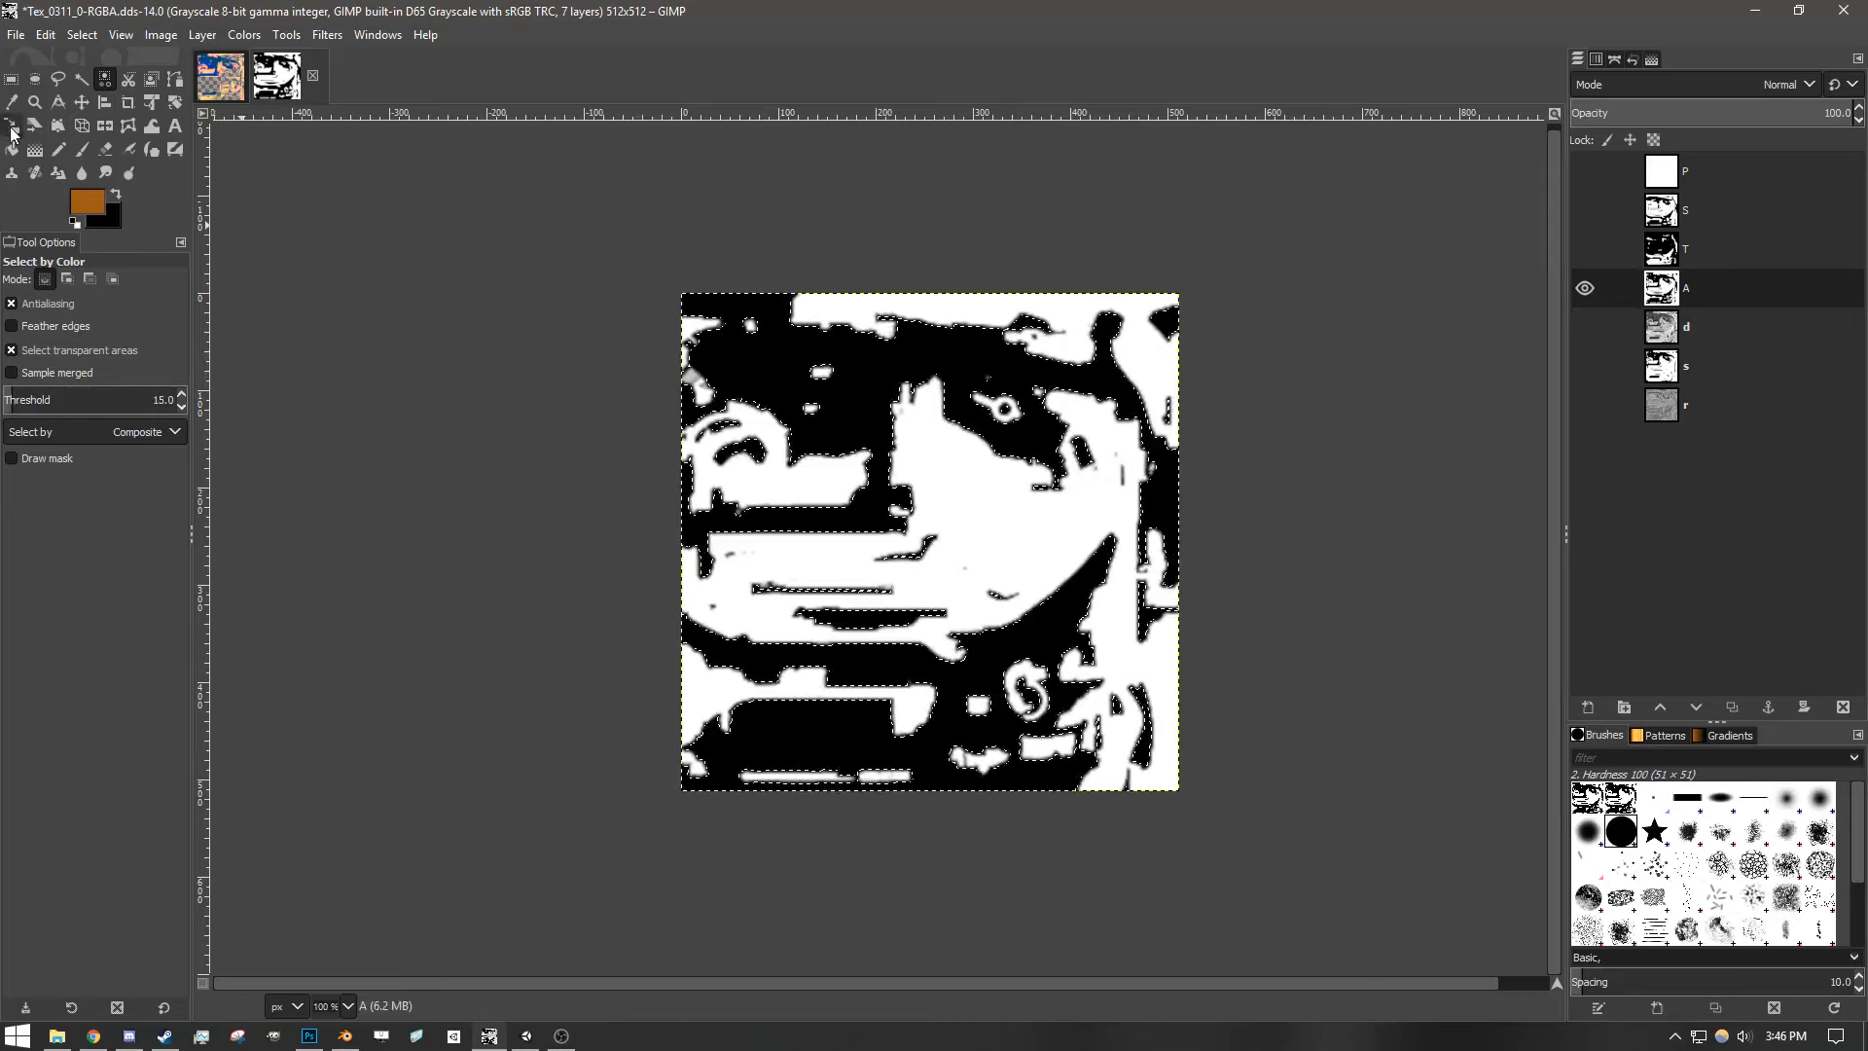
click(12, 78)
click(104, 82)
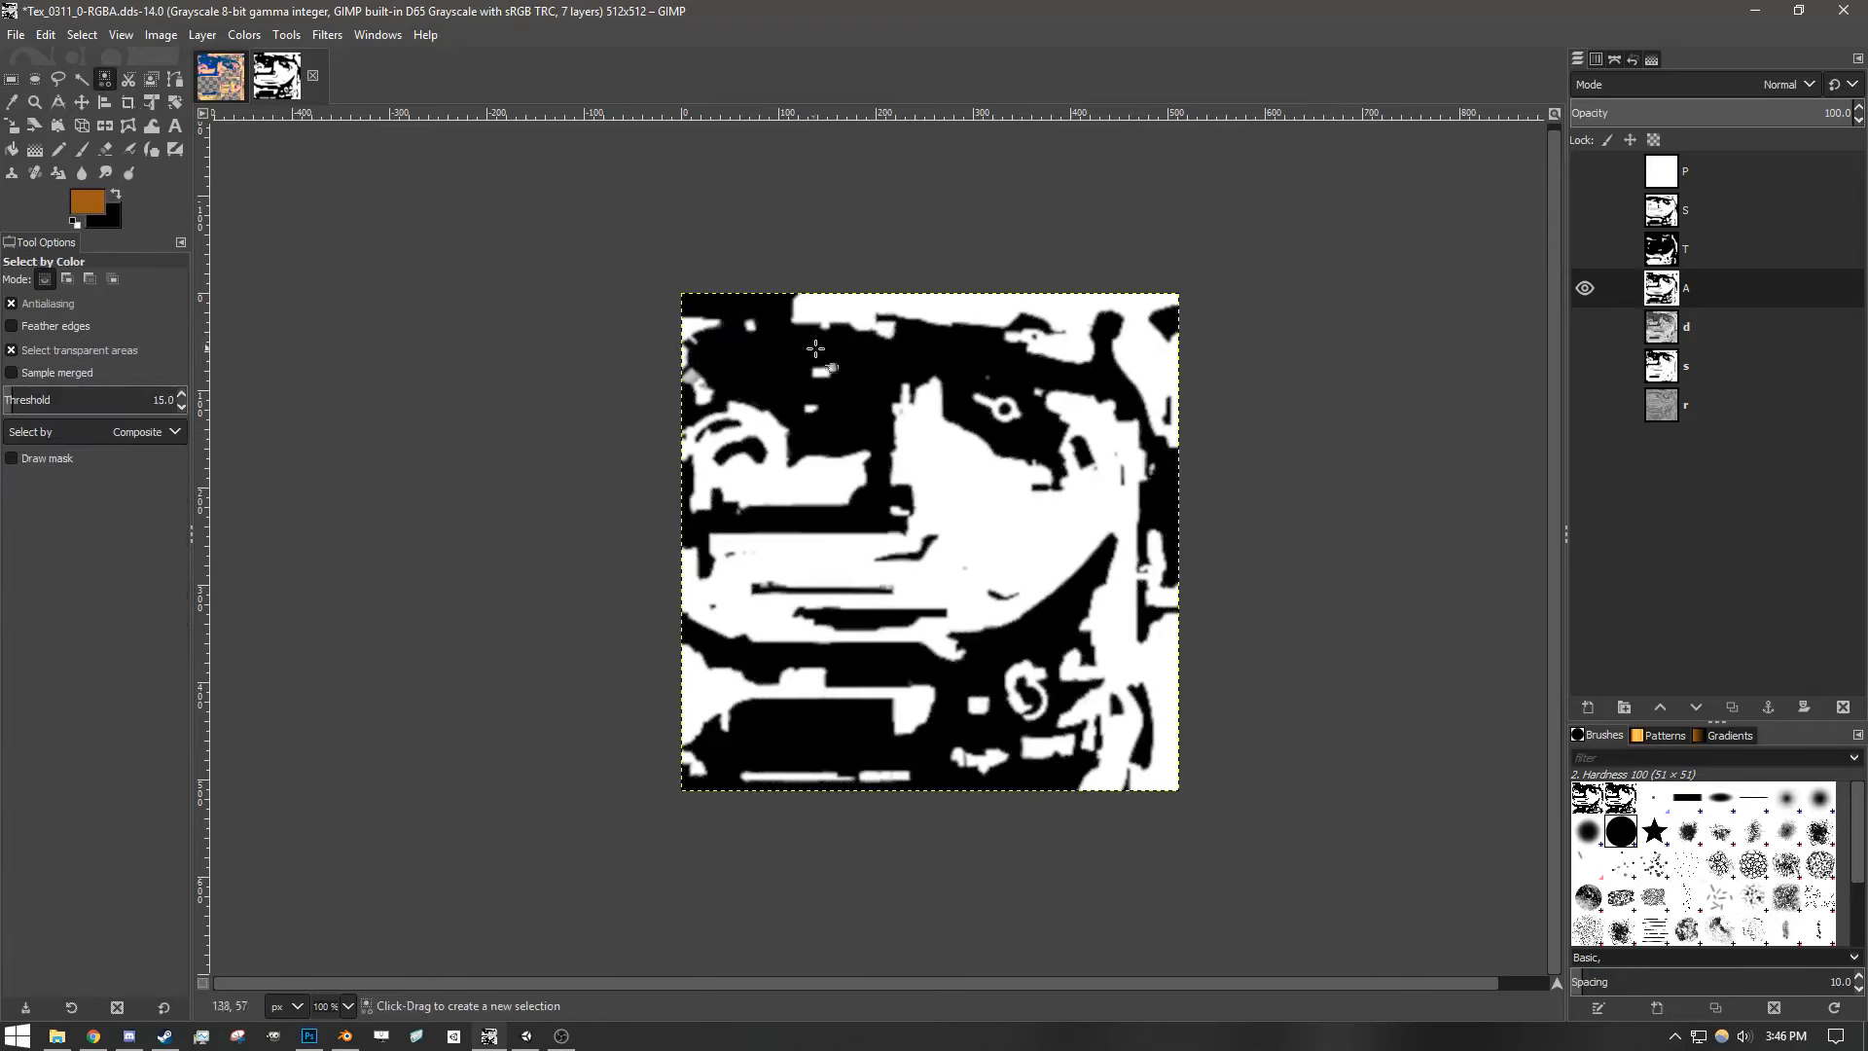
drag(863, 375, 973, 371)
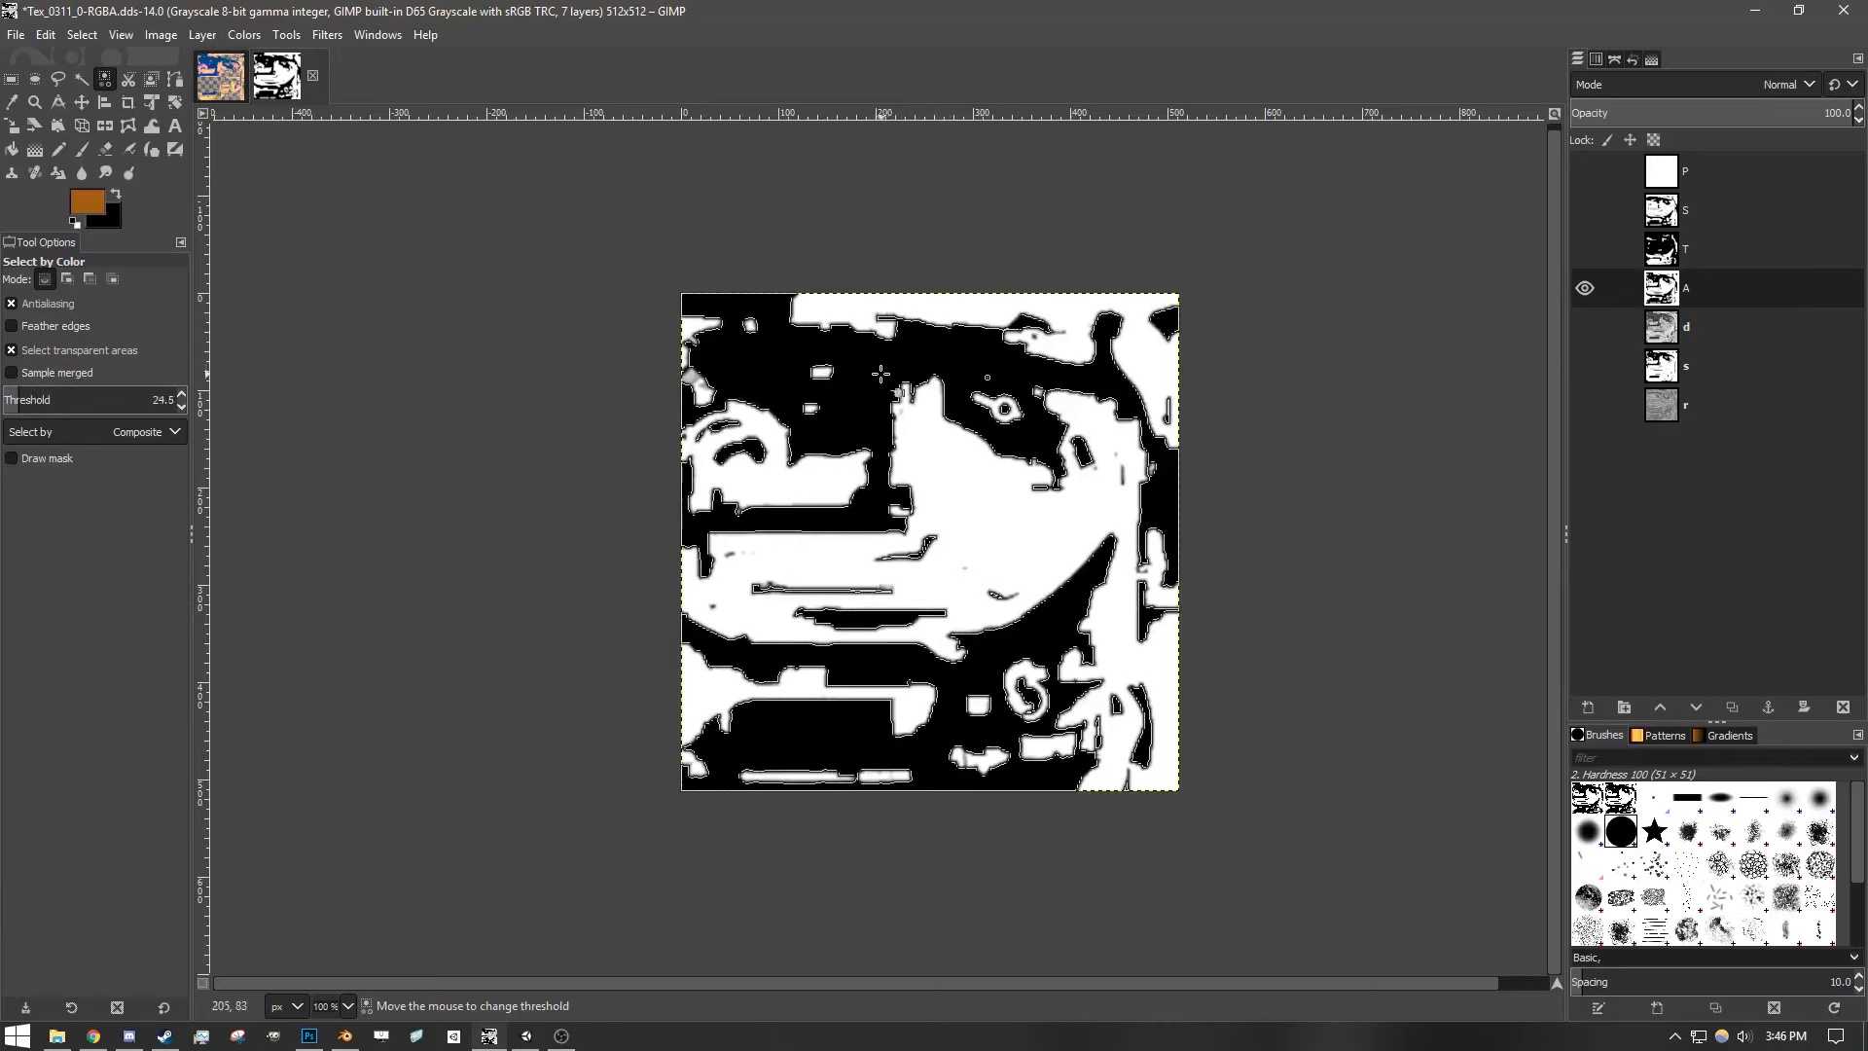
drag(866, 375, 864, 375)
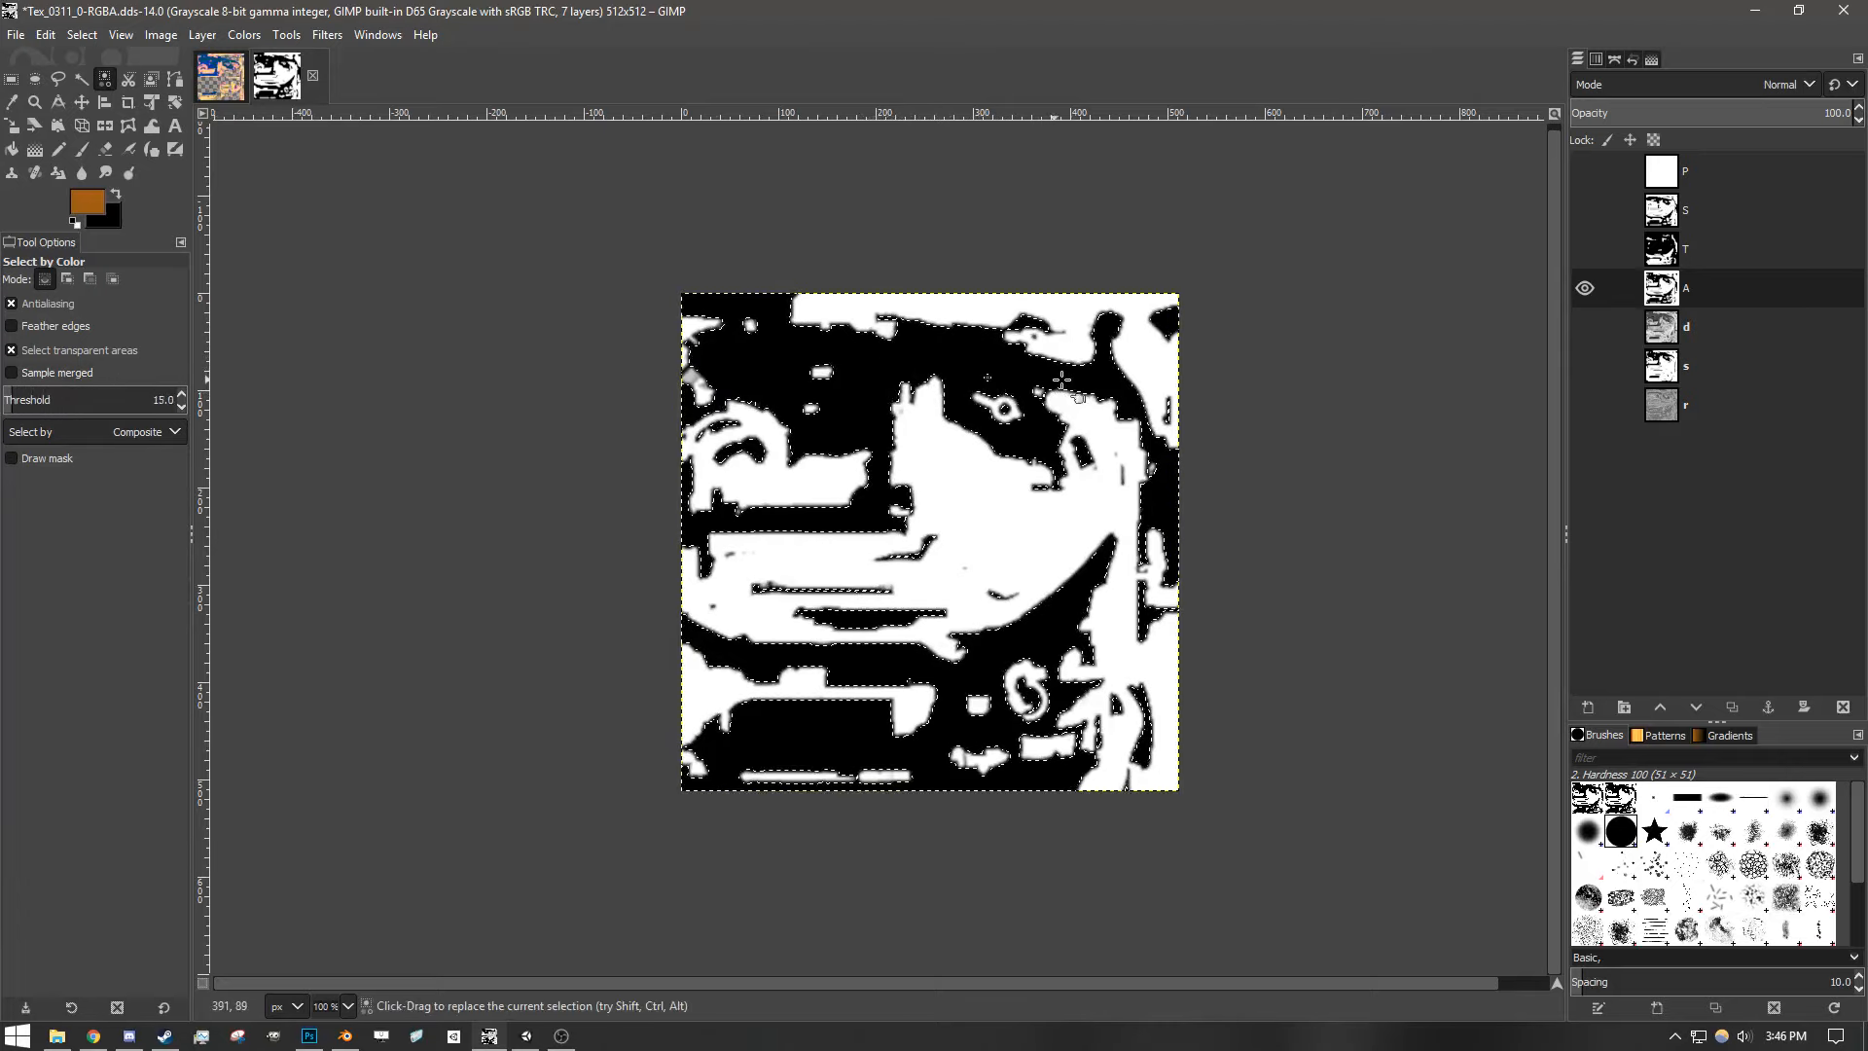
key(Delete)
click(12, 79)
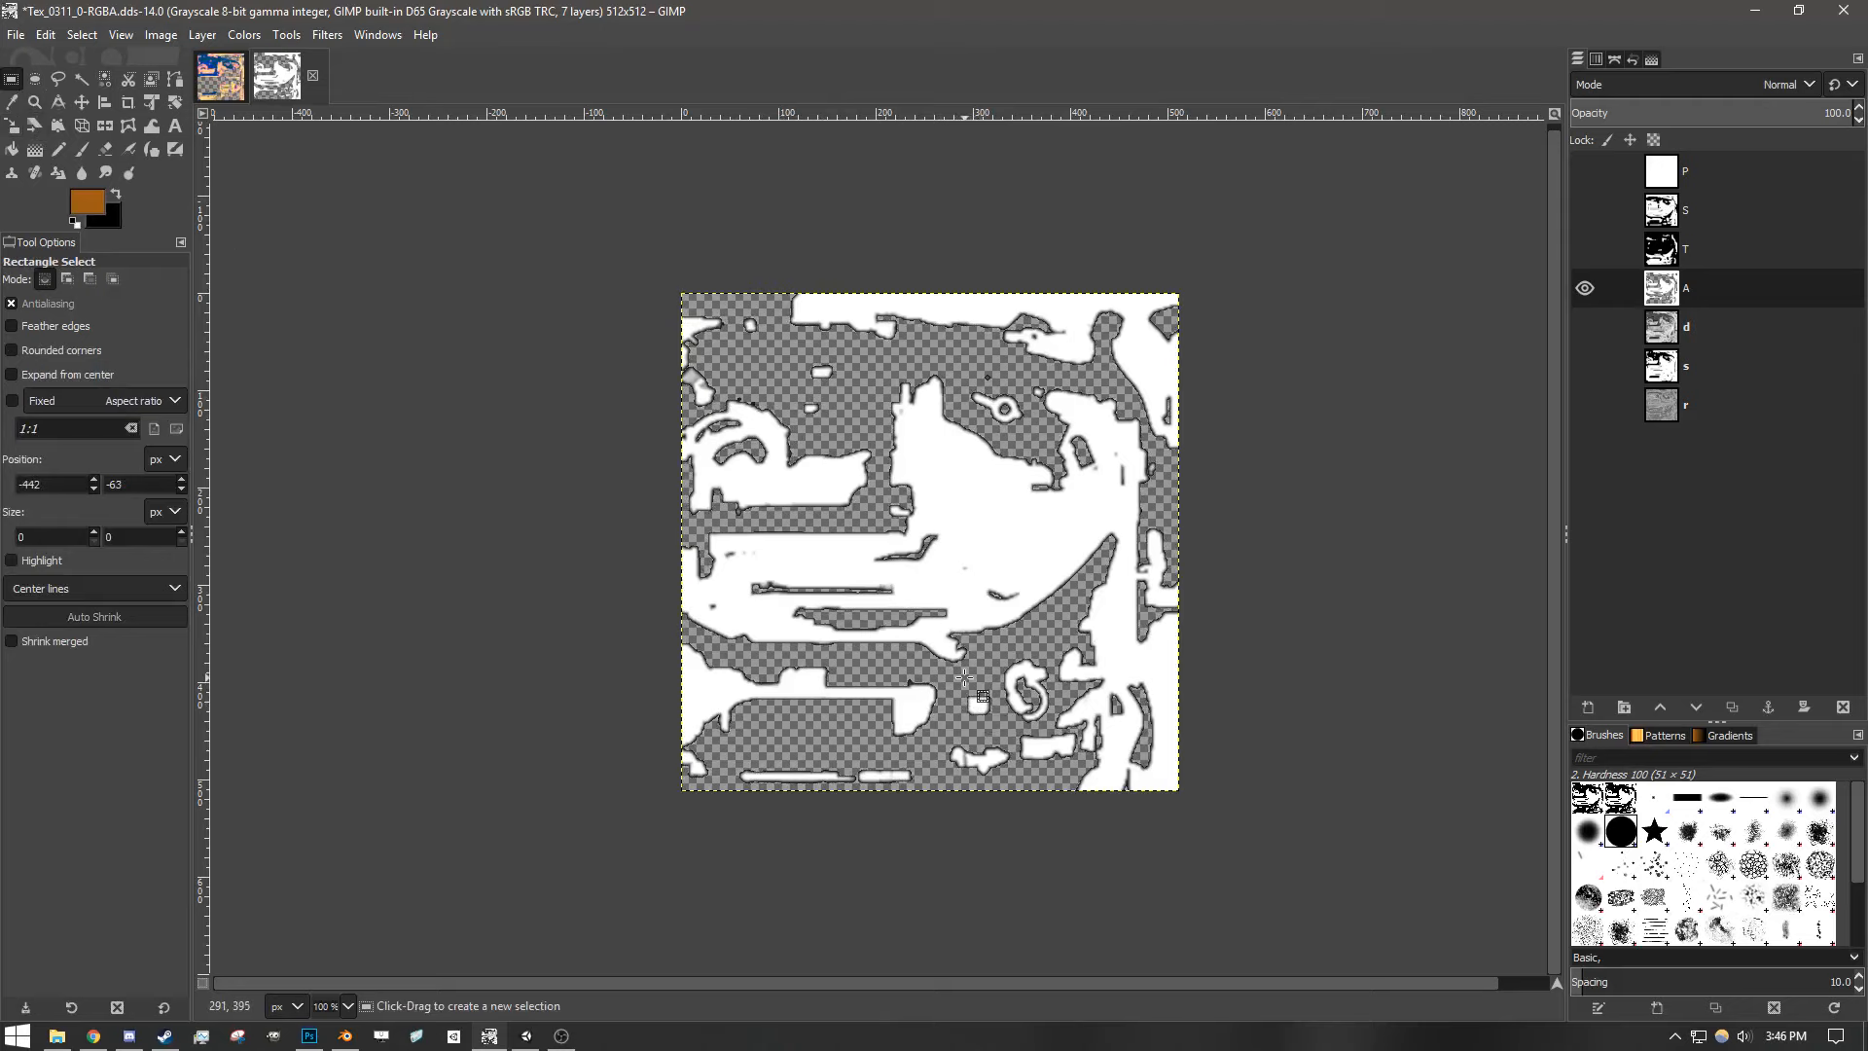
key(ctrl+z)
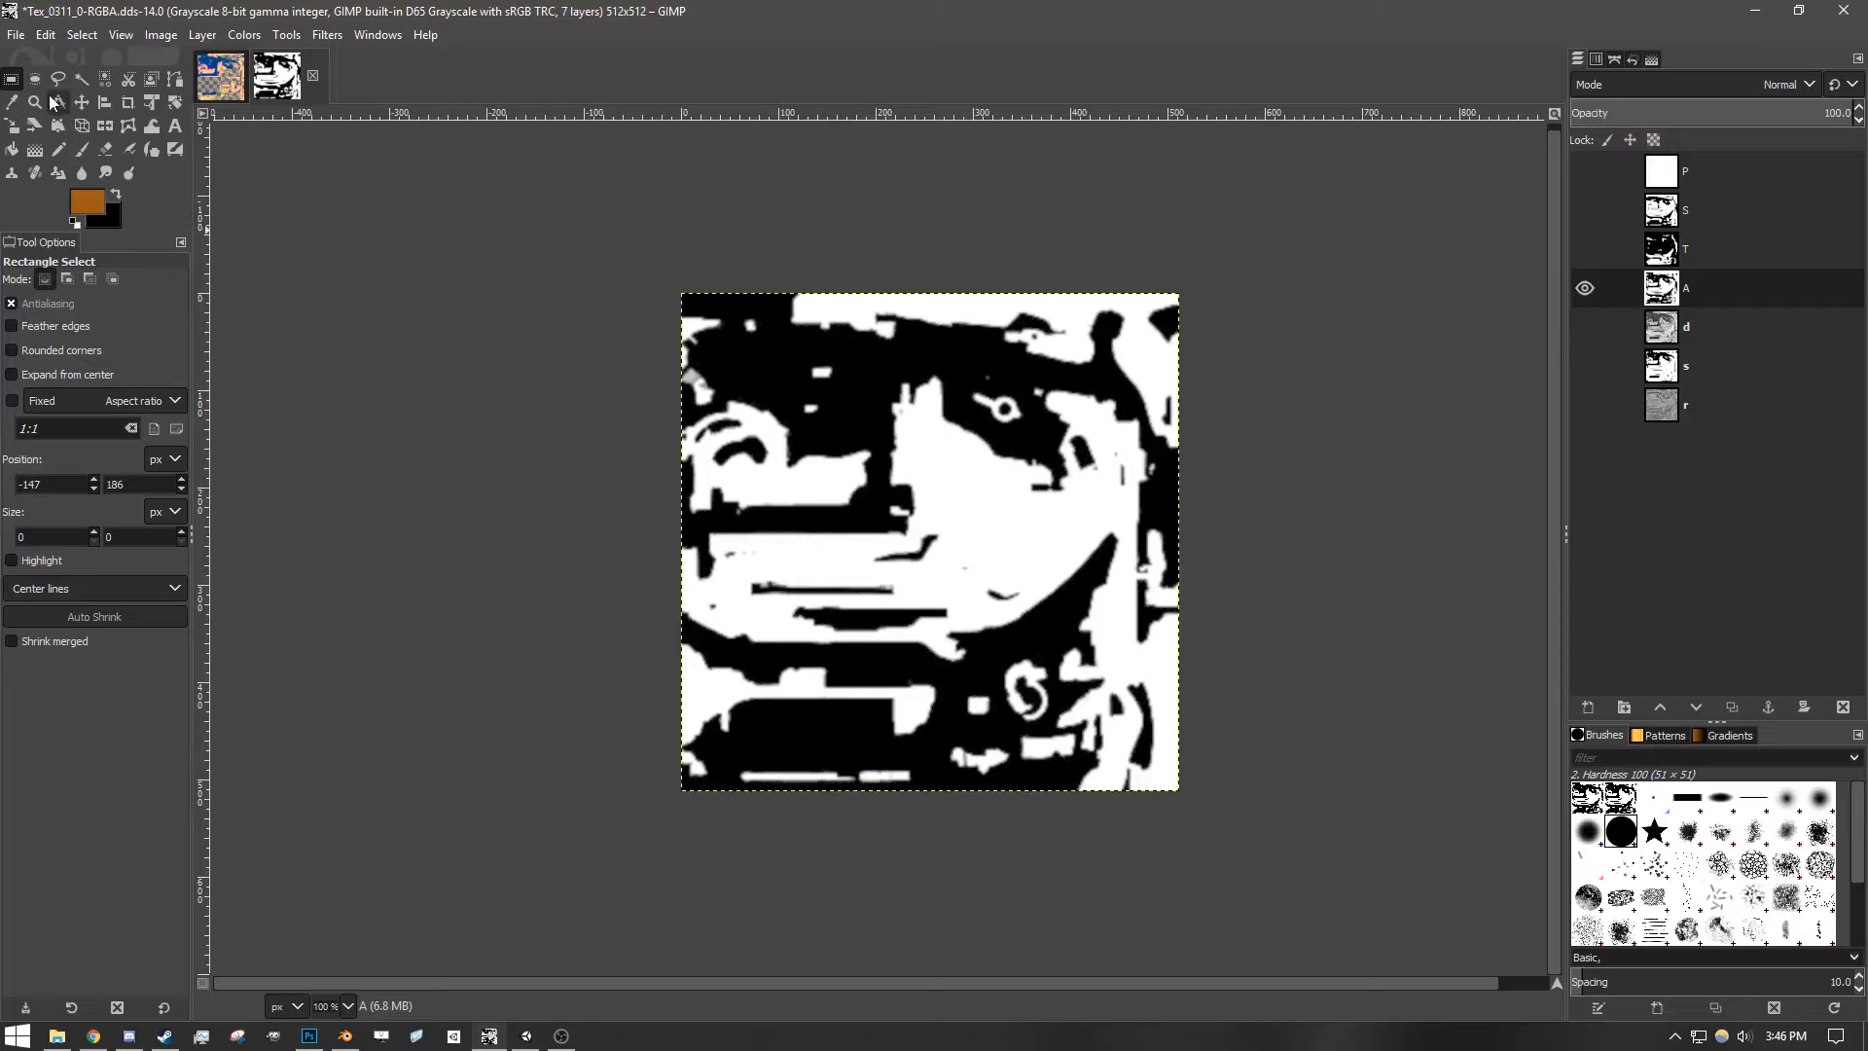
- Select the black areas of layer A by color with a raised threshold, delete them to transparency, and clear the selection
click(105, 79)
drag(929, 399, 1022, 402)
key(Delete)
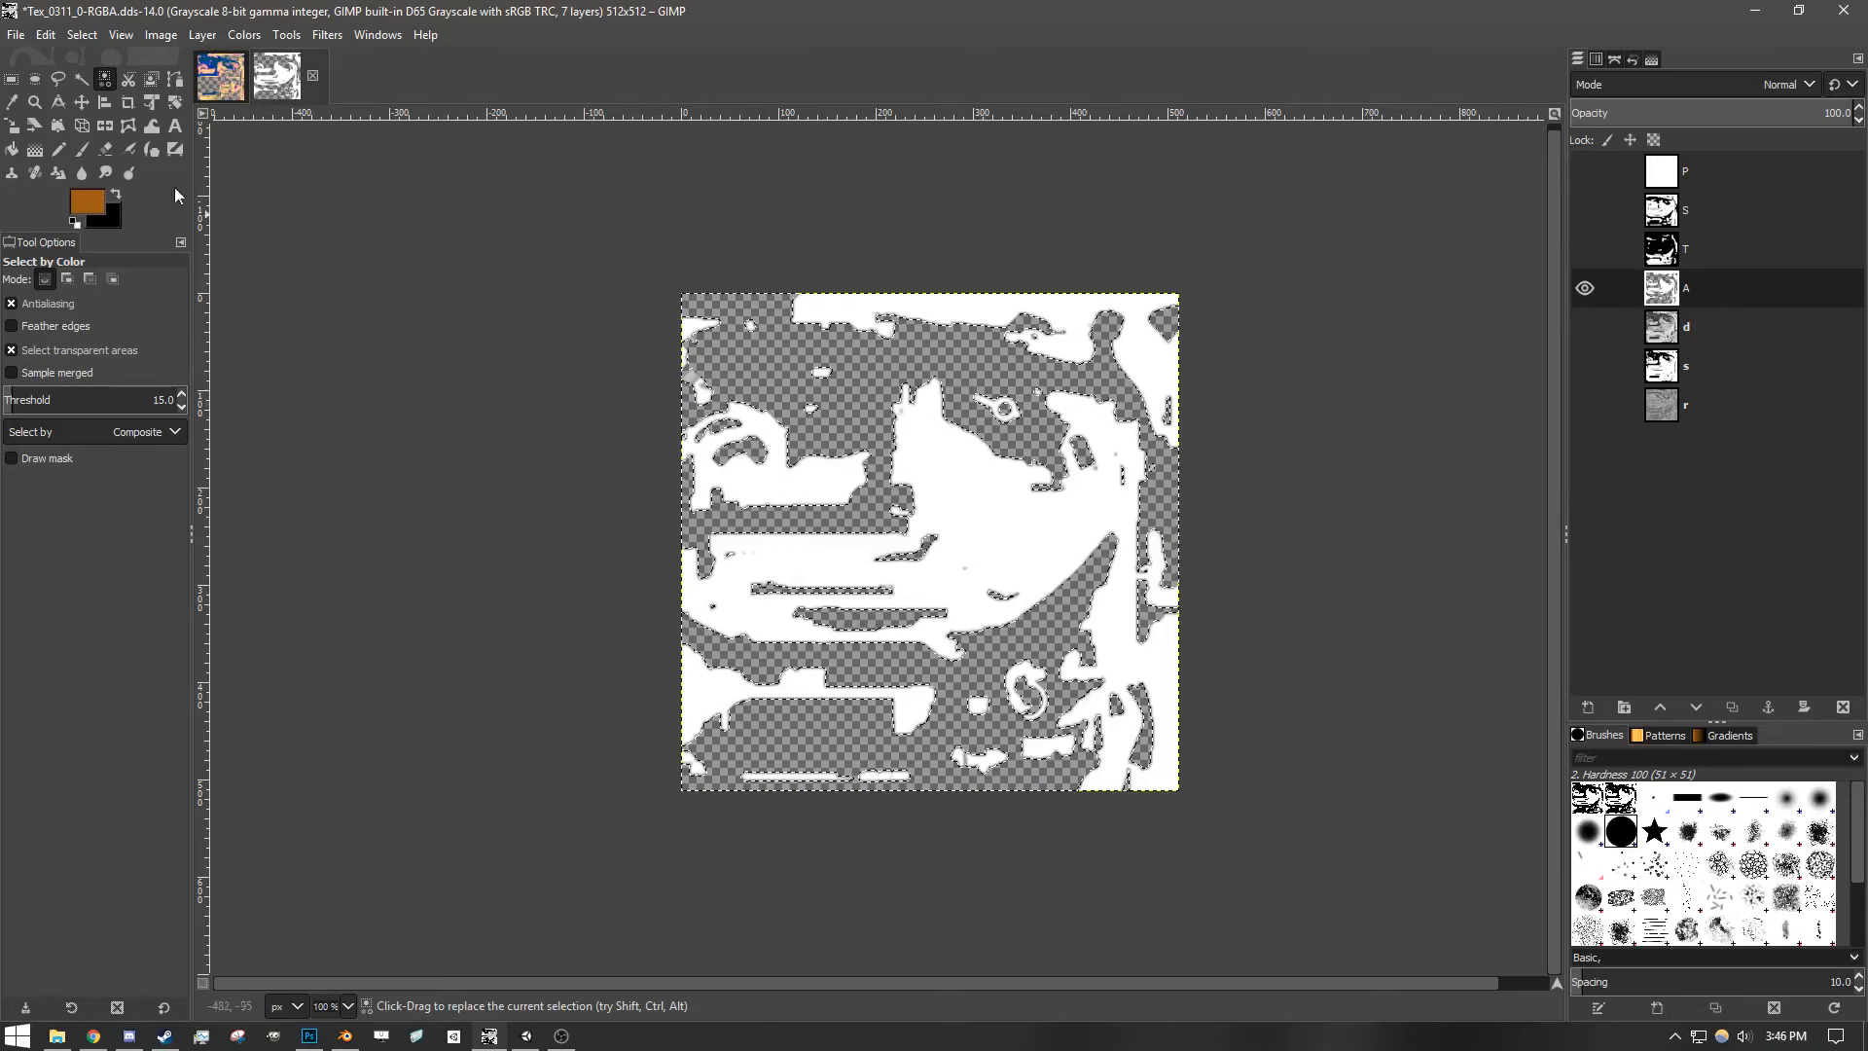
click(12, 79)
ctrl+scroll(934, 384, up, 3)
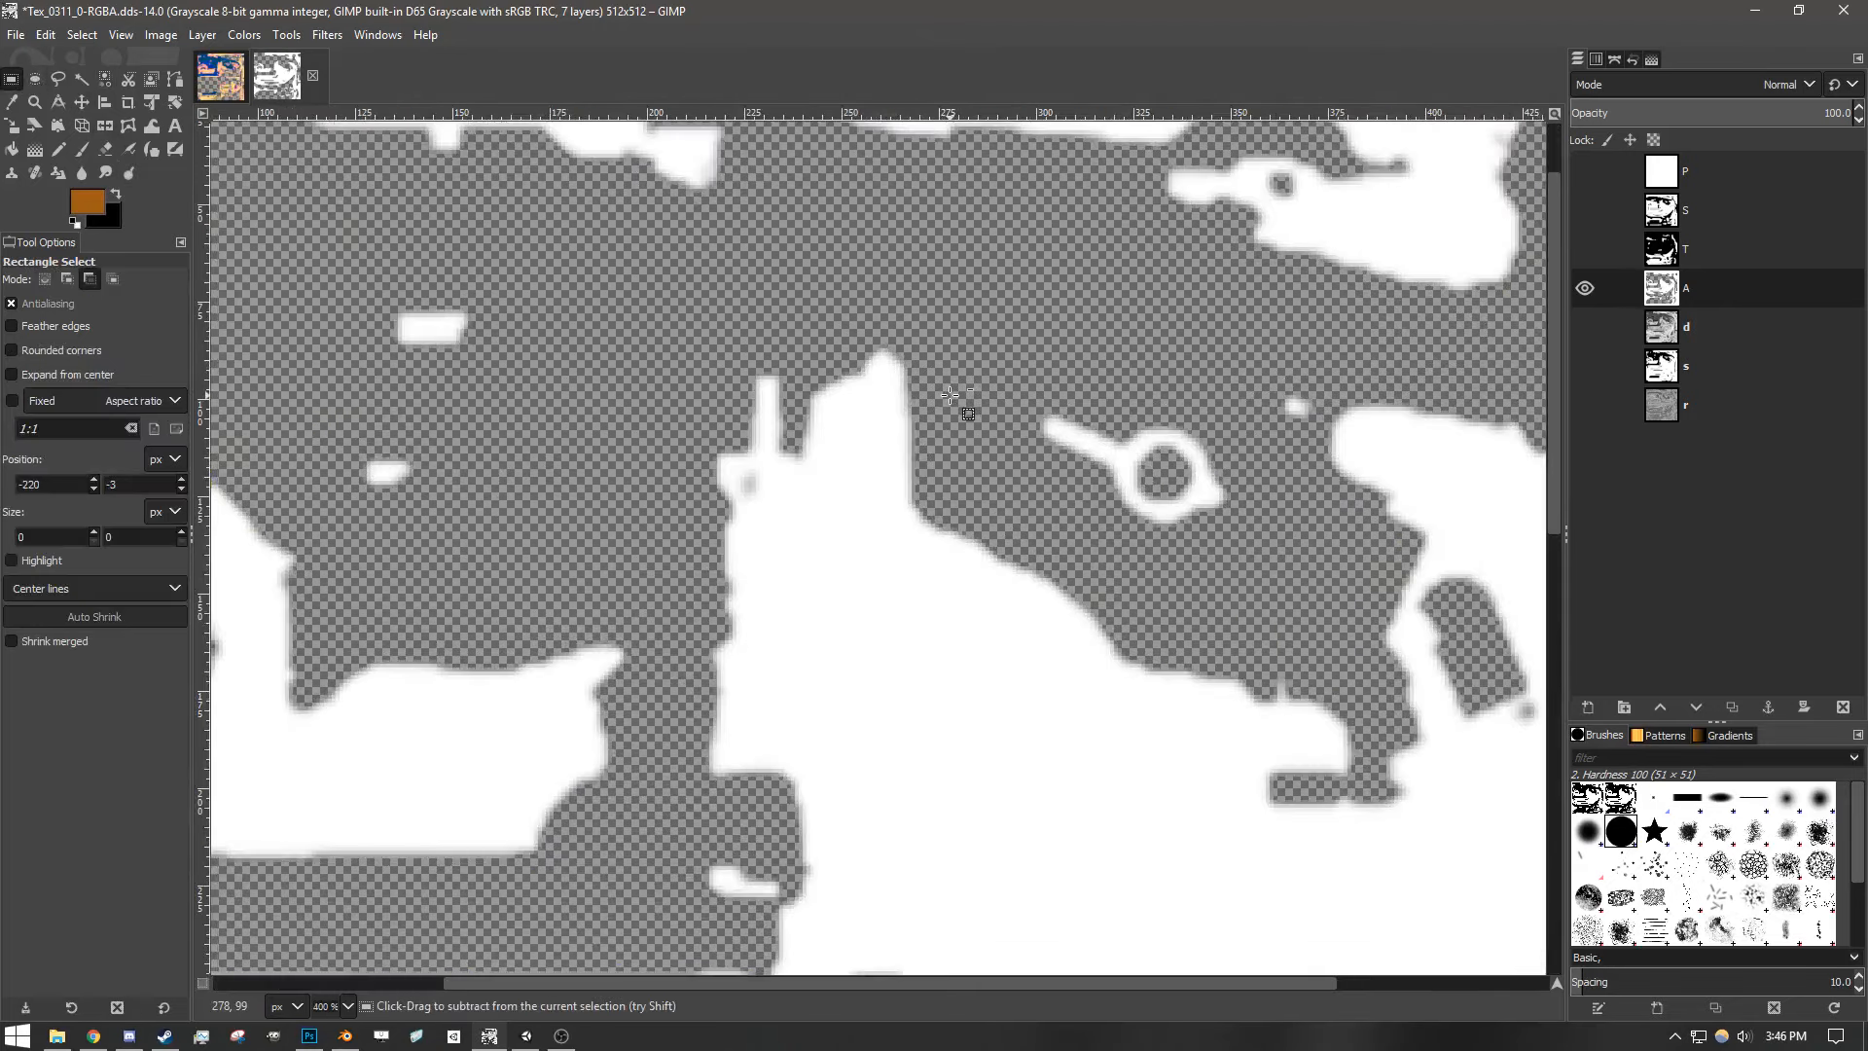
ctrl+scroll(929, 381, down, 1)
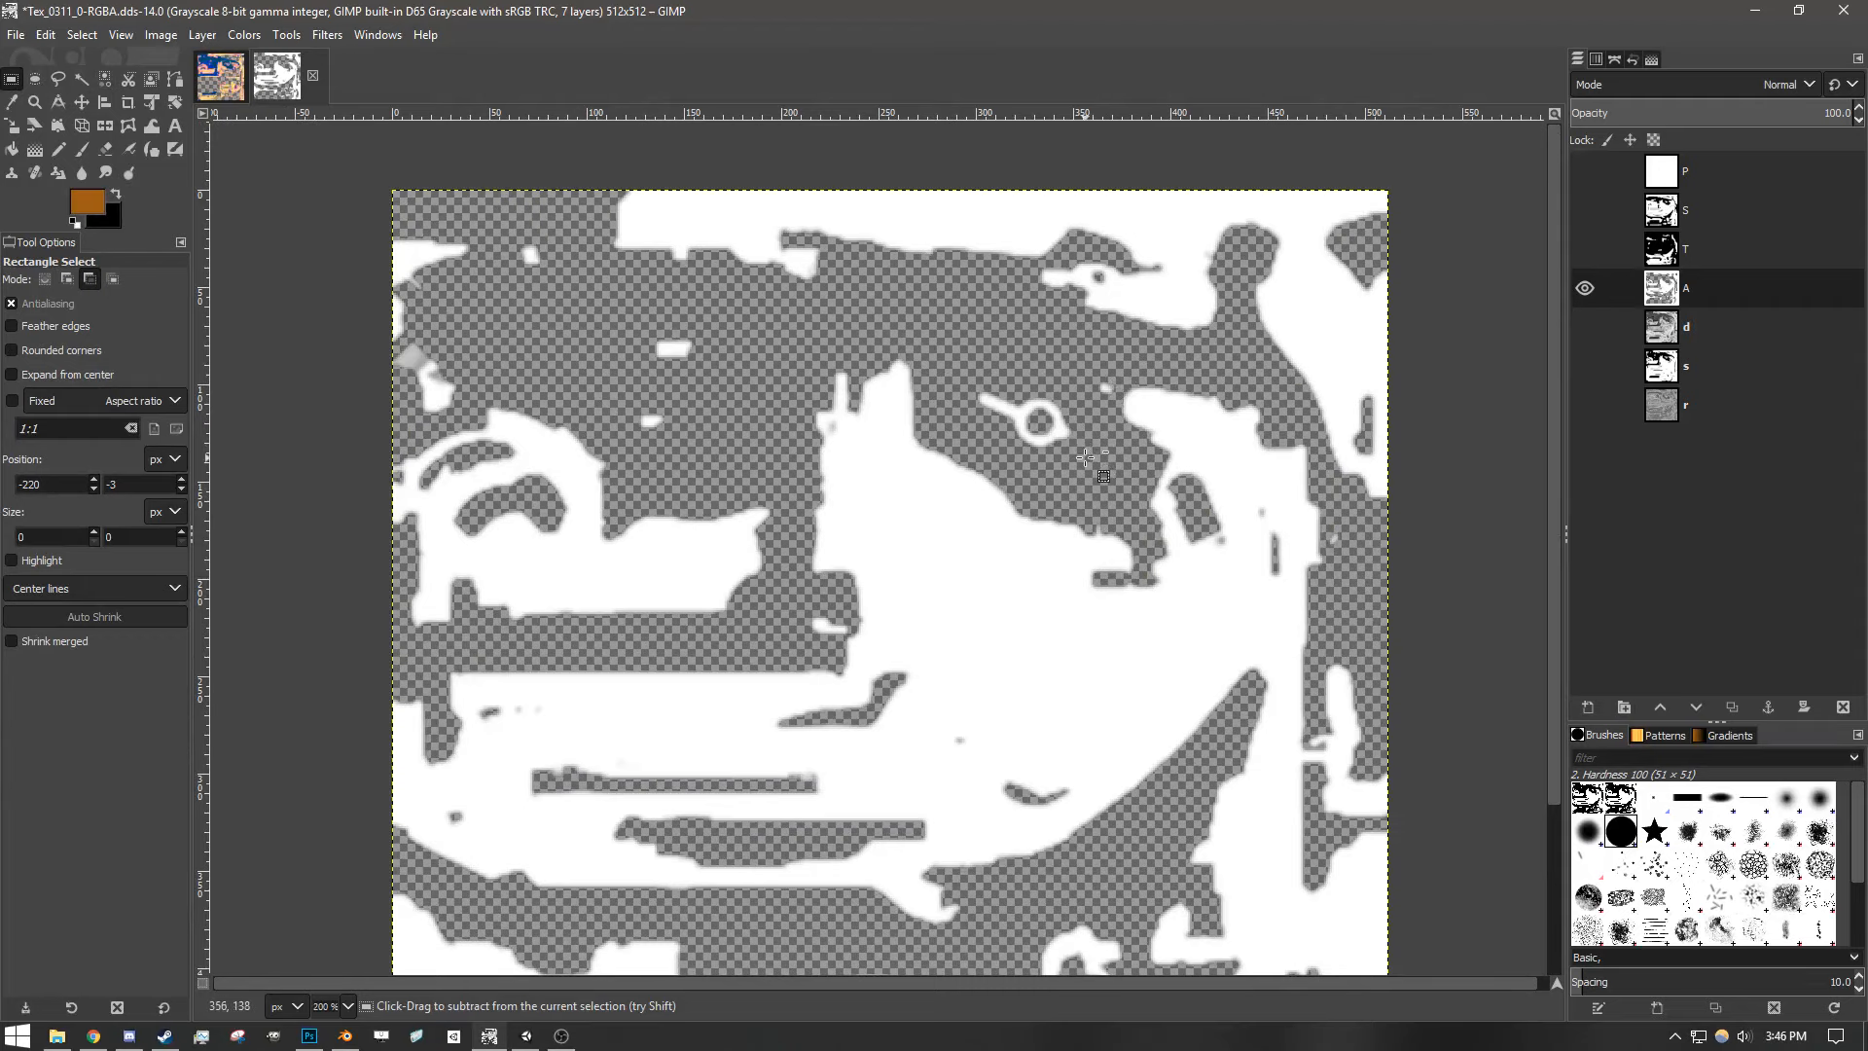
ctrl+scroll(1106, 444, down, 2)
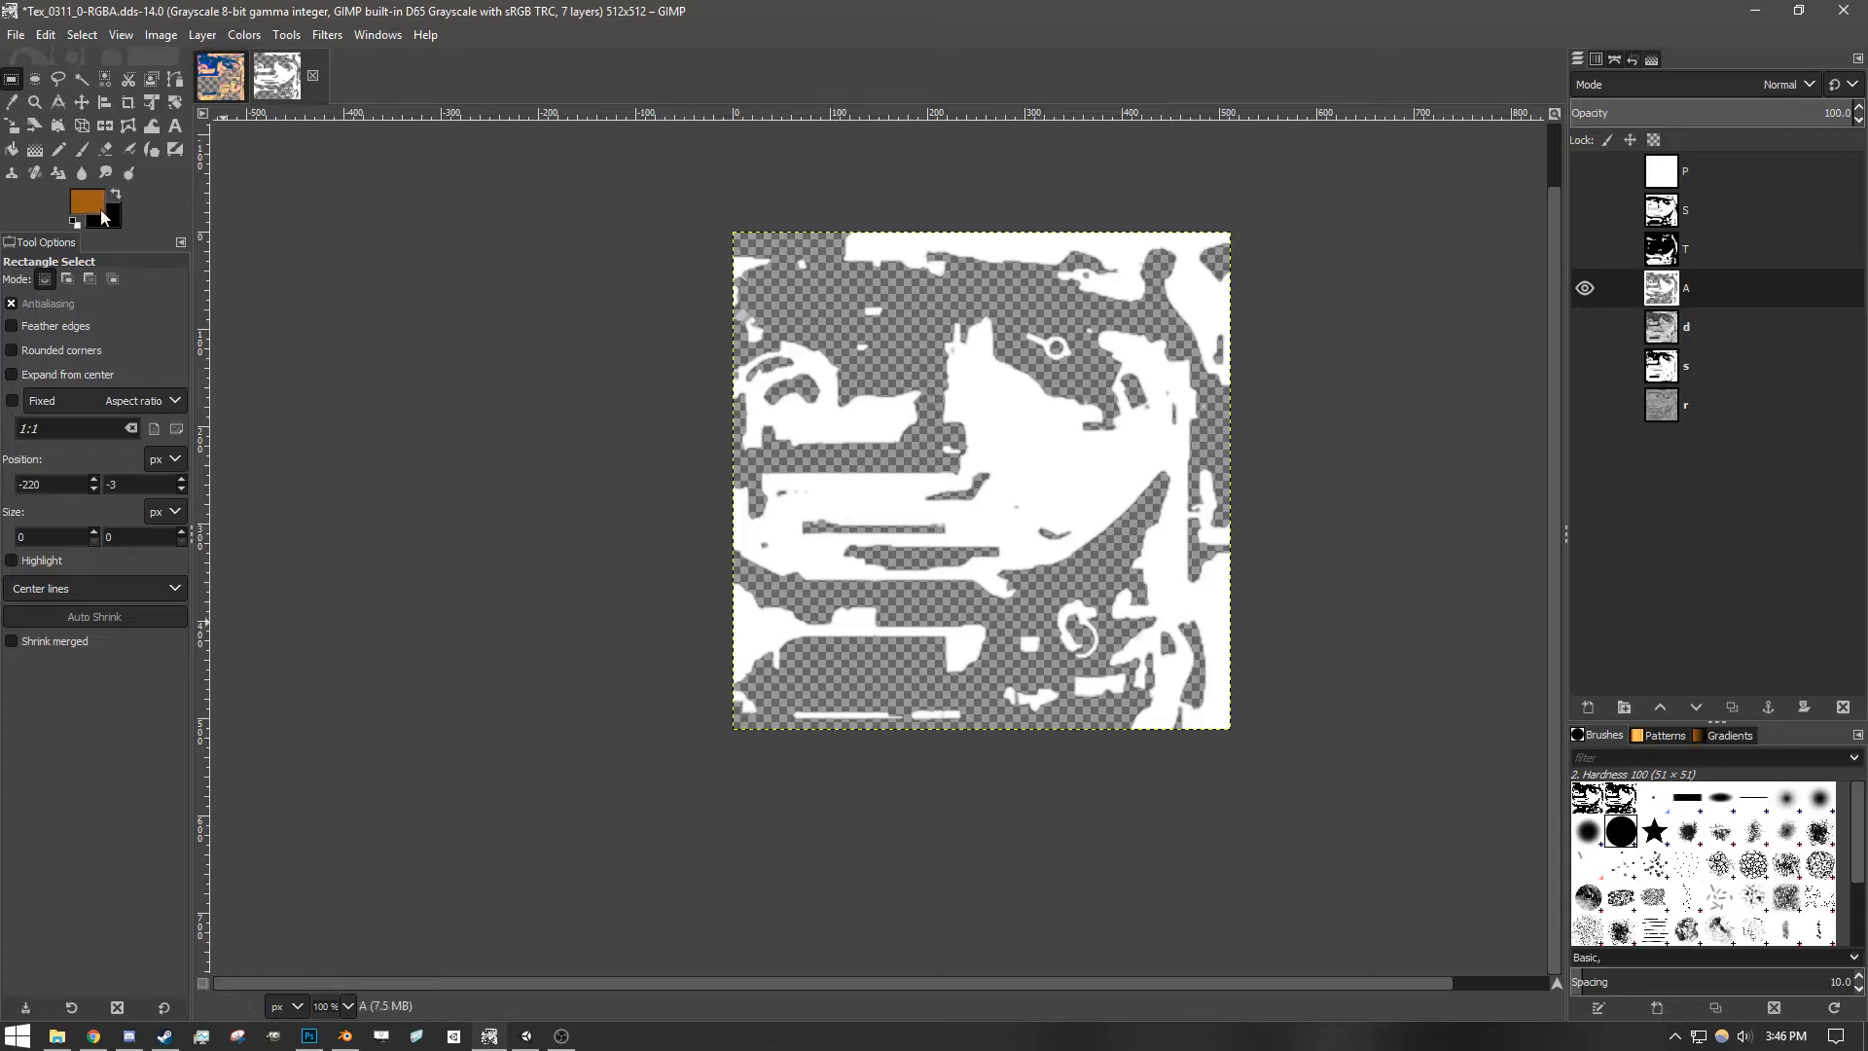
right_click(1677, 290)
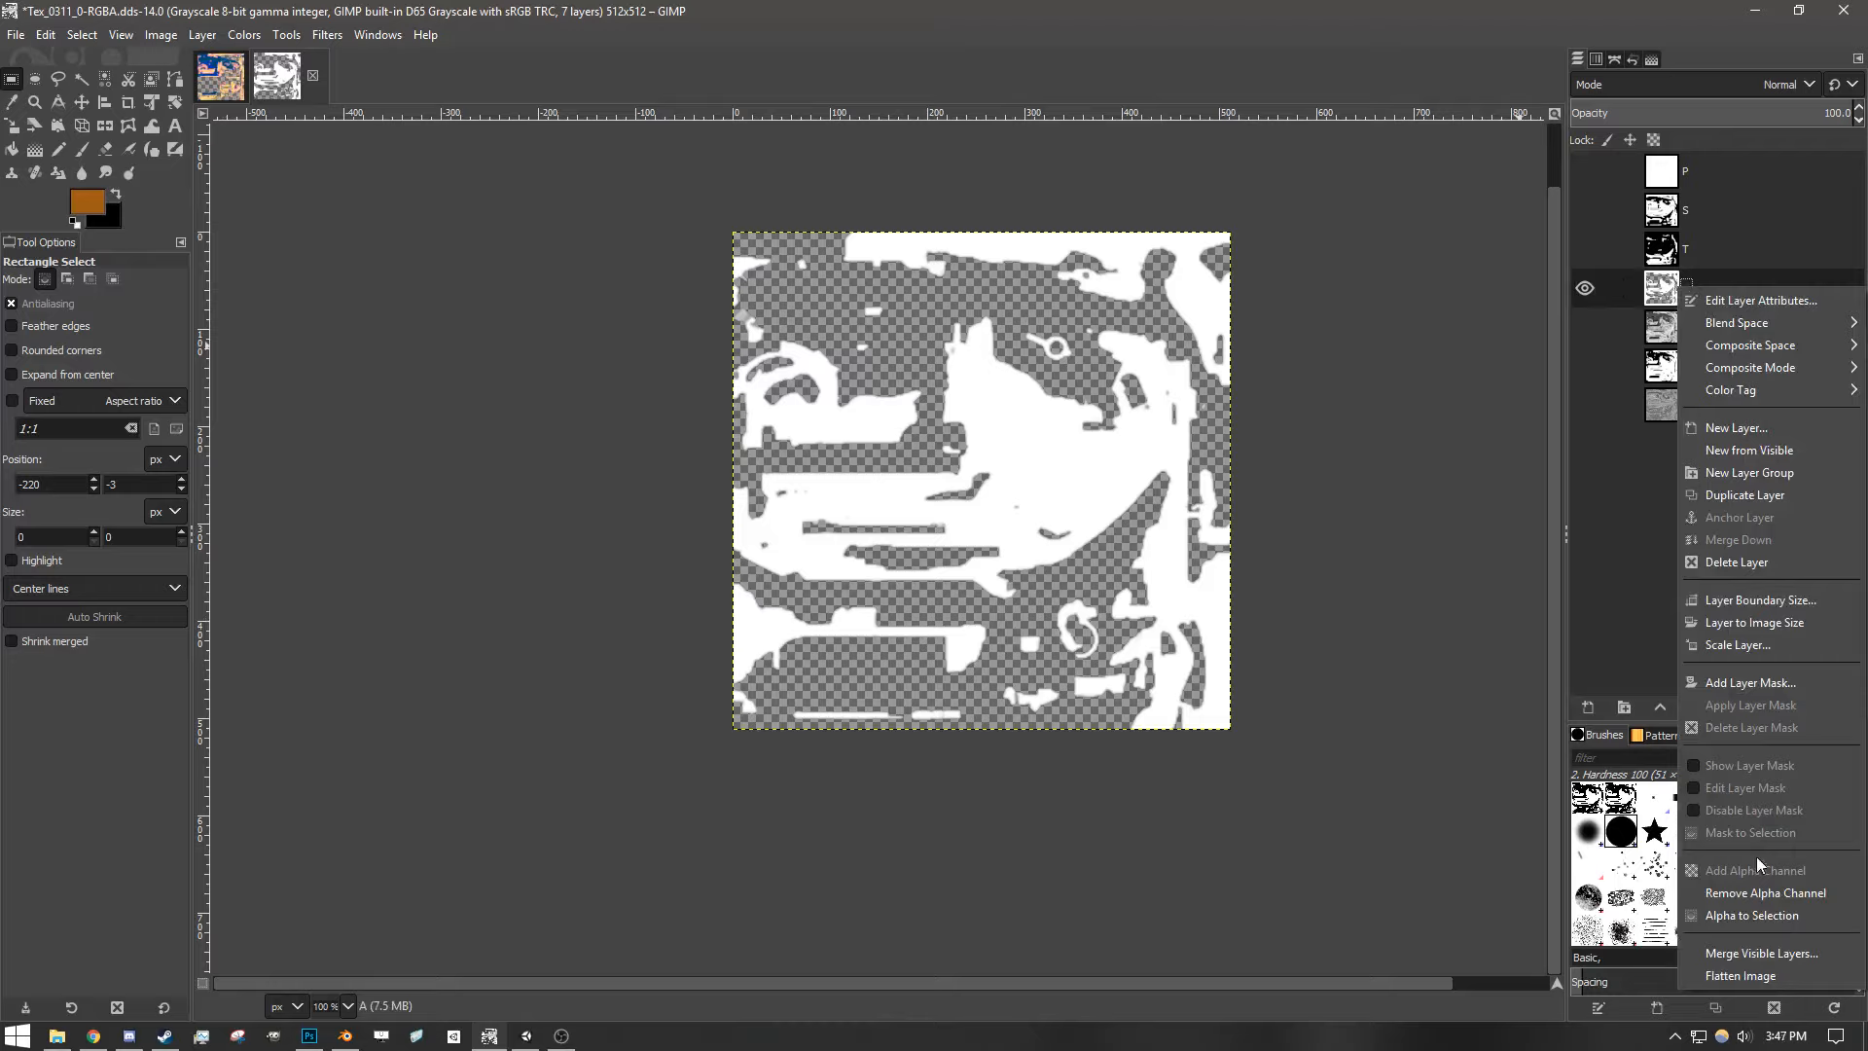
click(1438, 547)
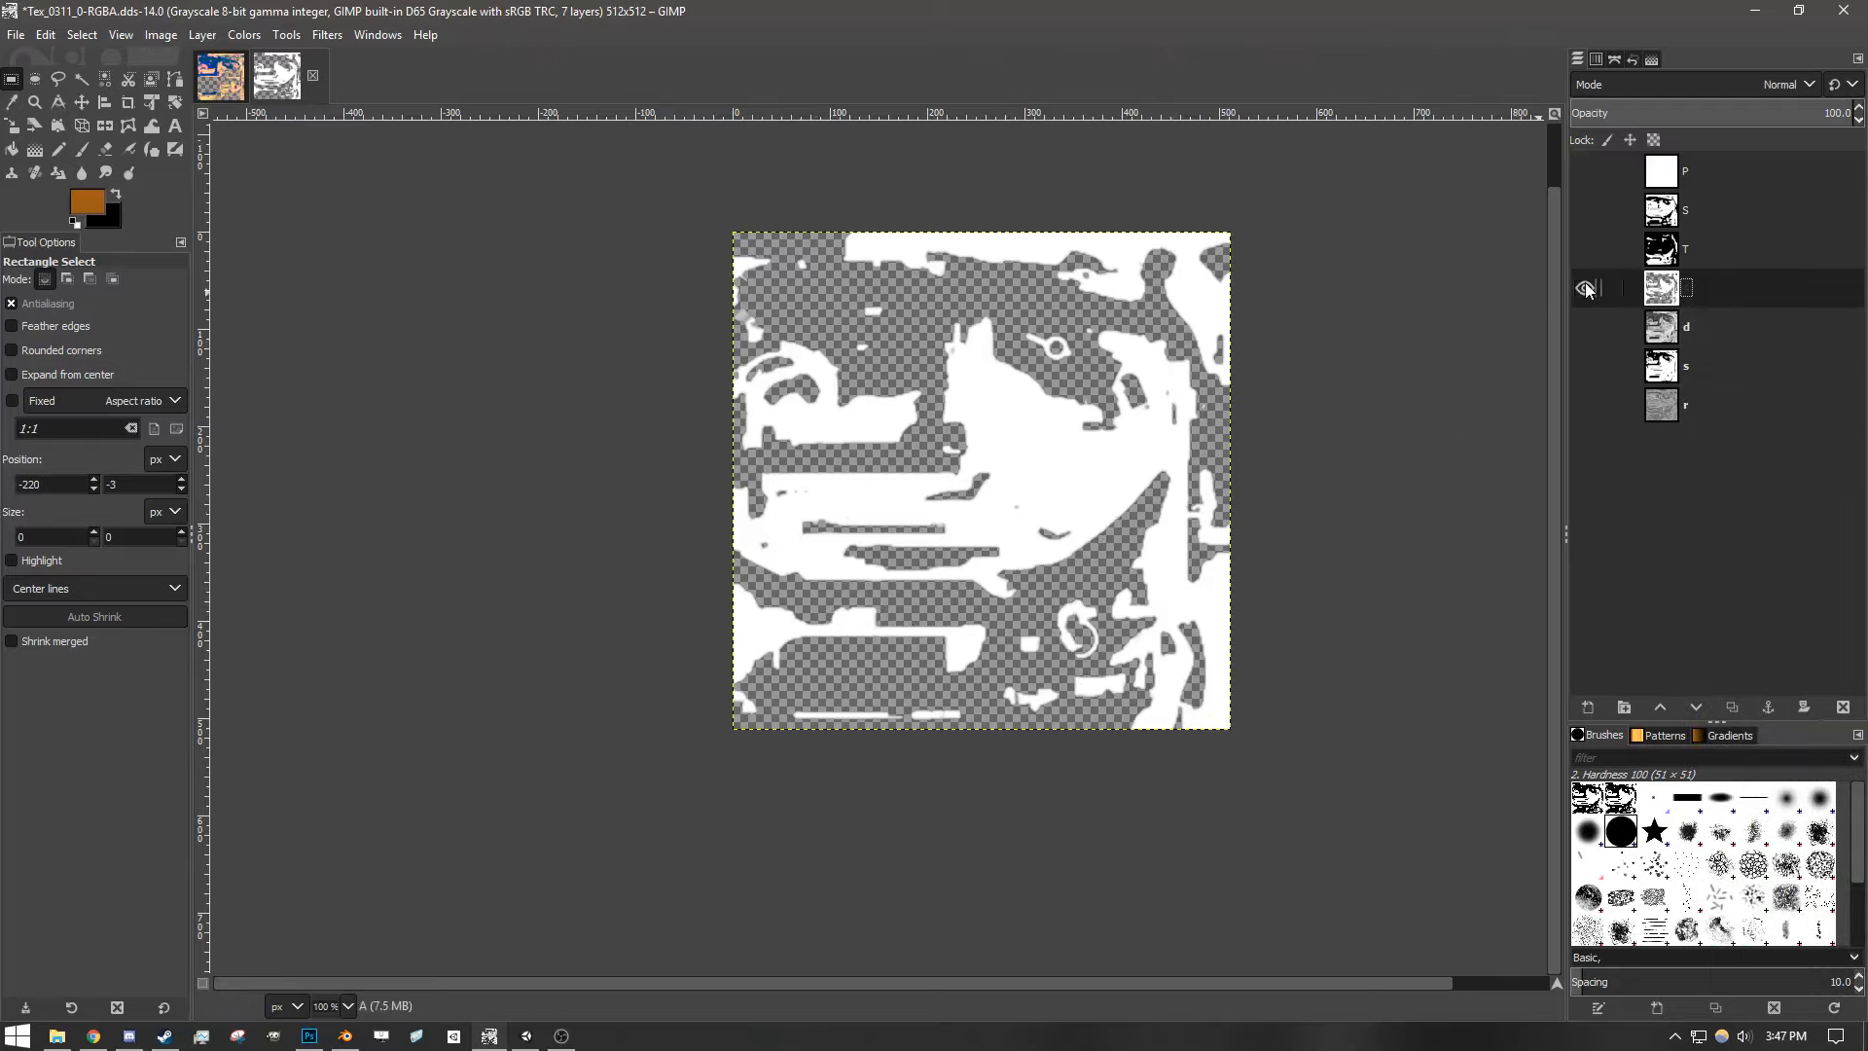
- Hide layer A, and select and show layer T
click(1586, 289)
click(1683, 316)
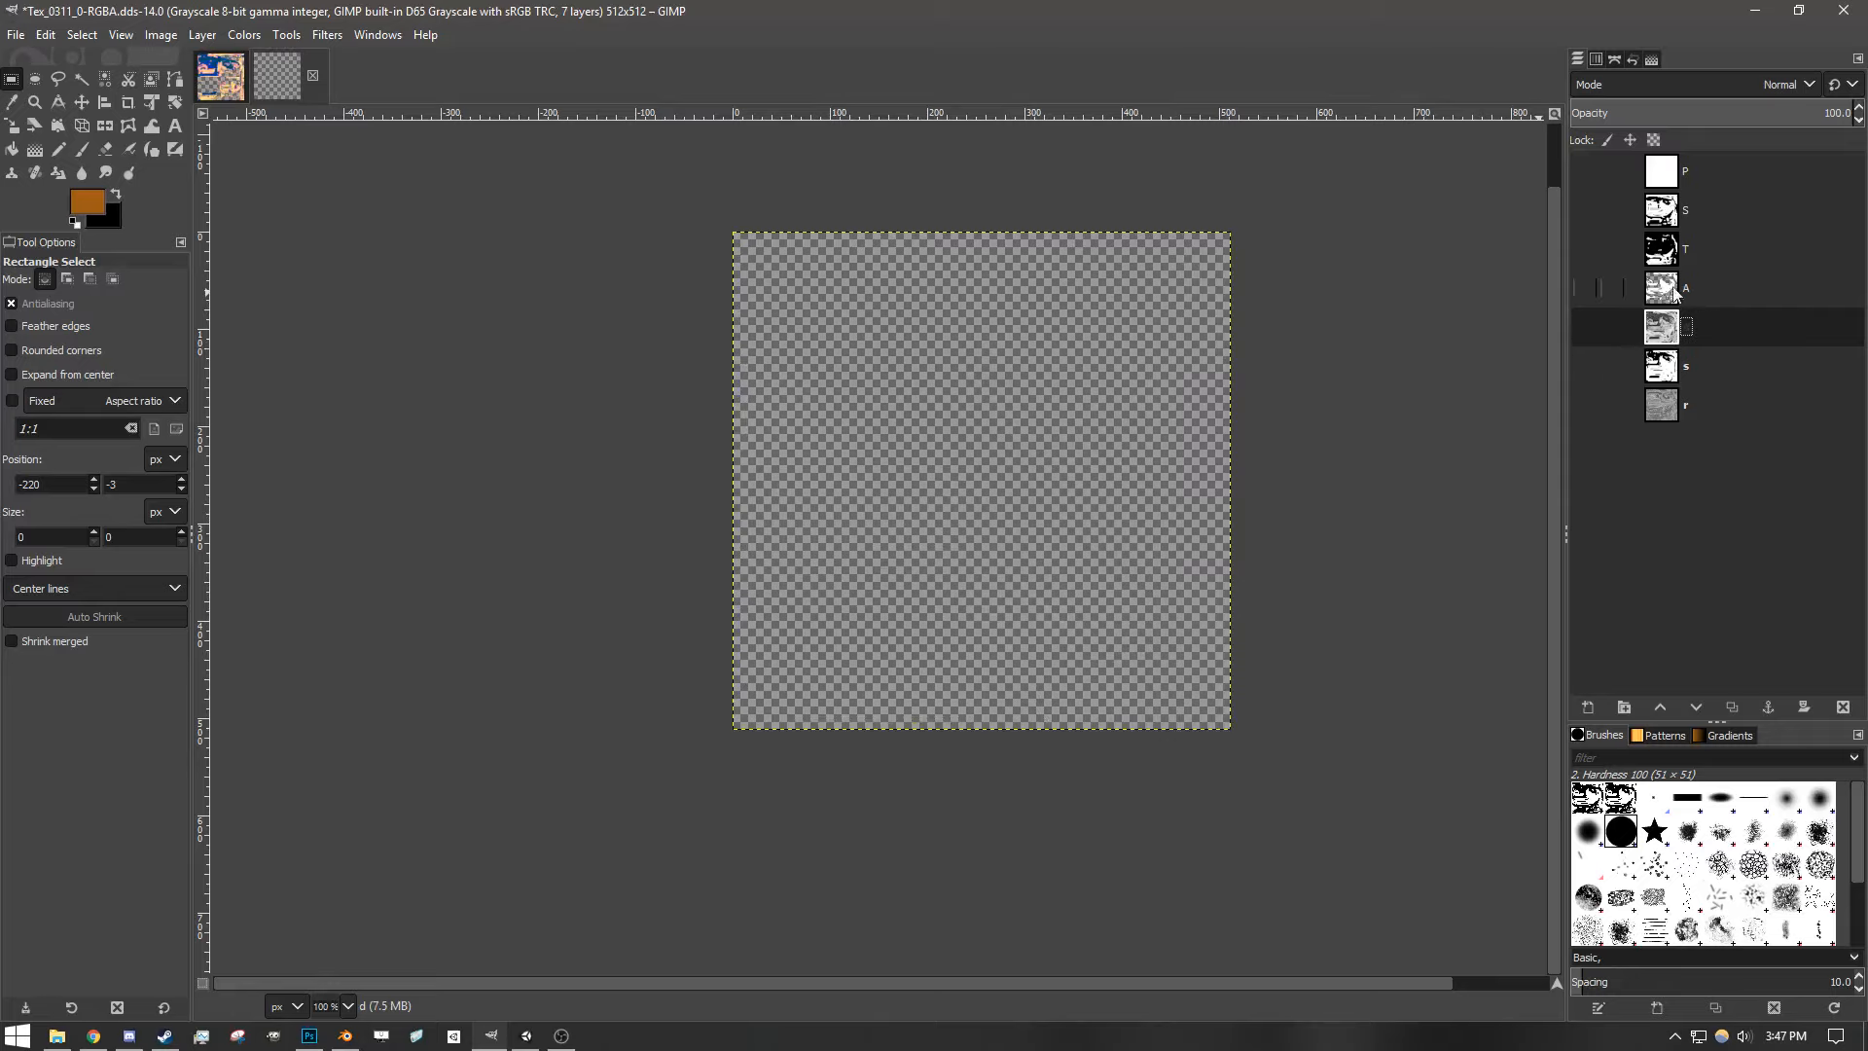
click(1683, 255)
click(1585, 251)
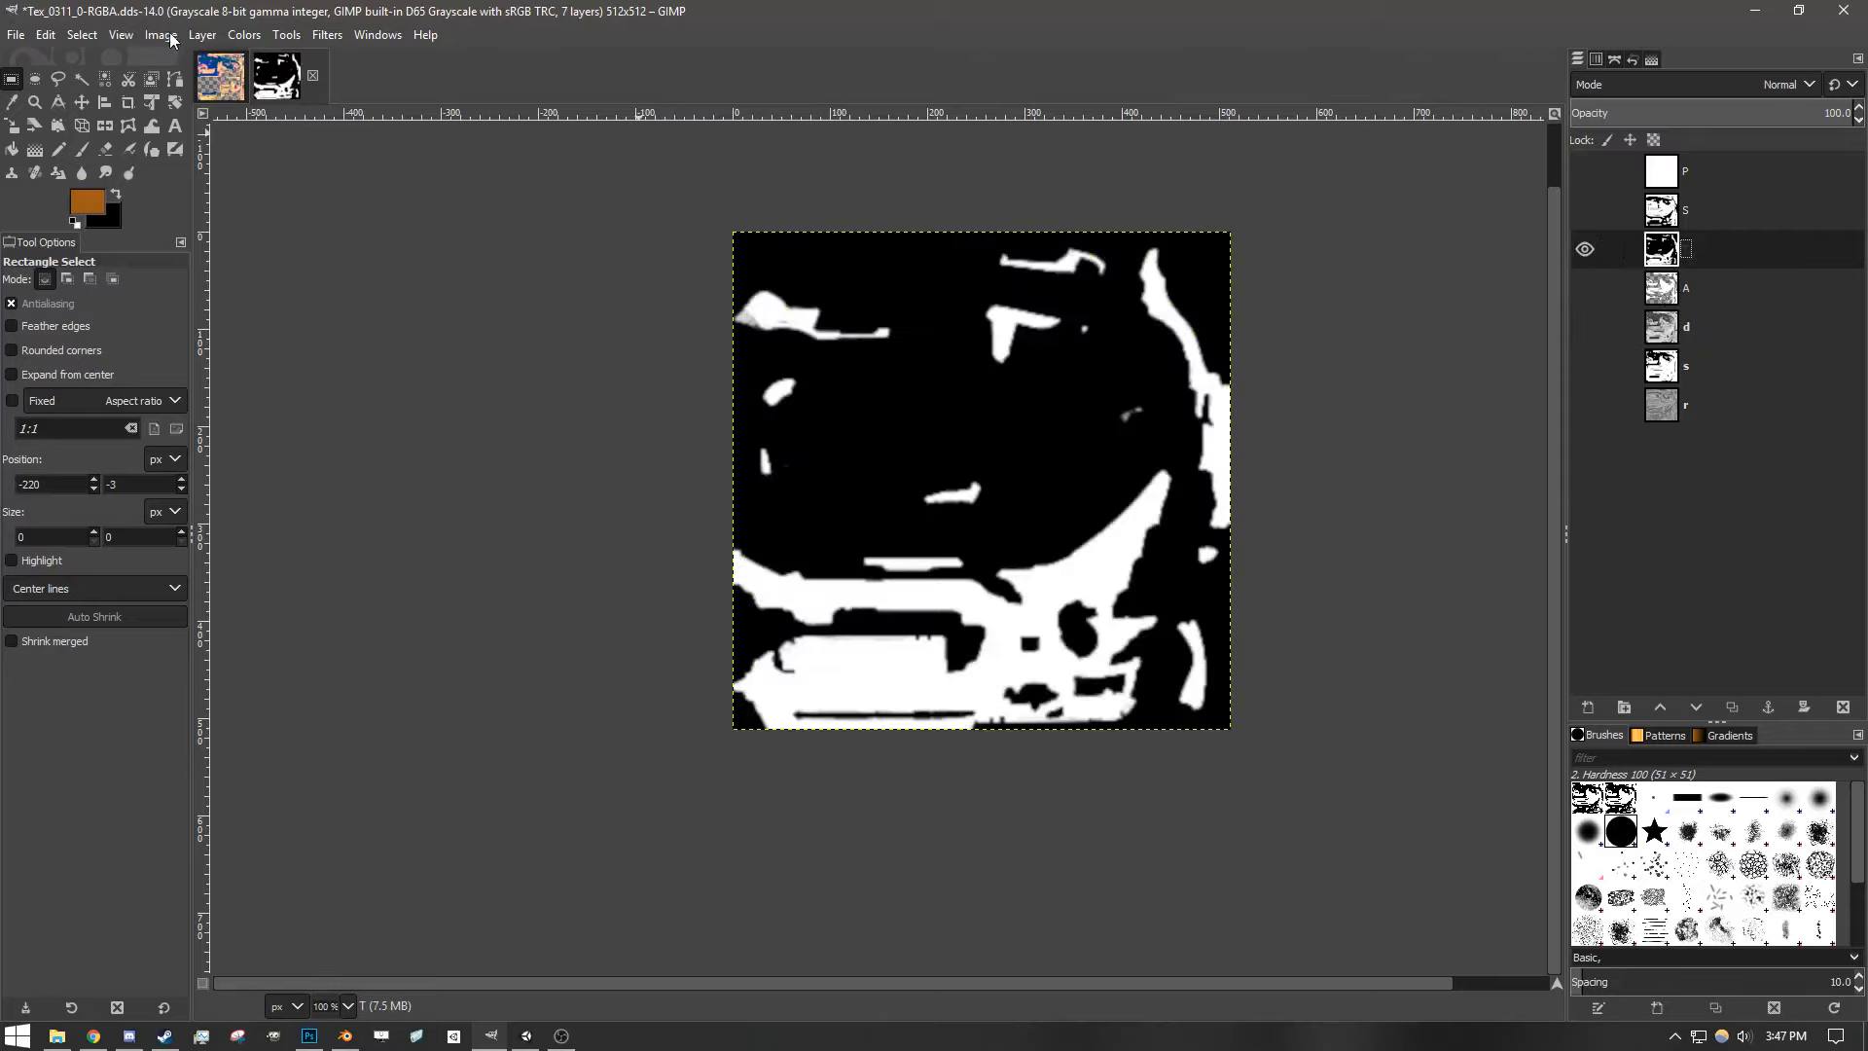
- Delete the black areas of layer T using Select by Color with a raised threshold, and clear the selection
click(105, 79)
click(987, 414)
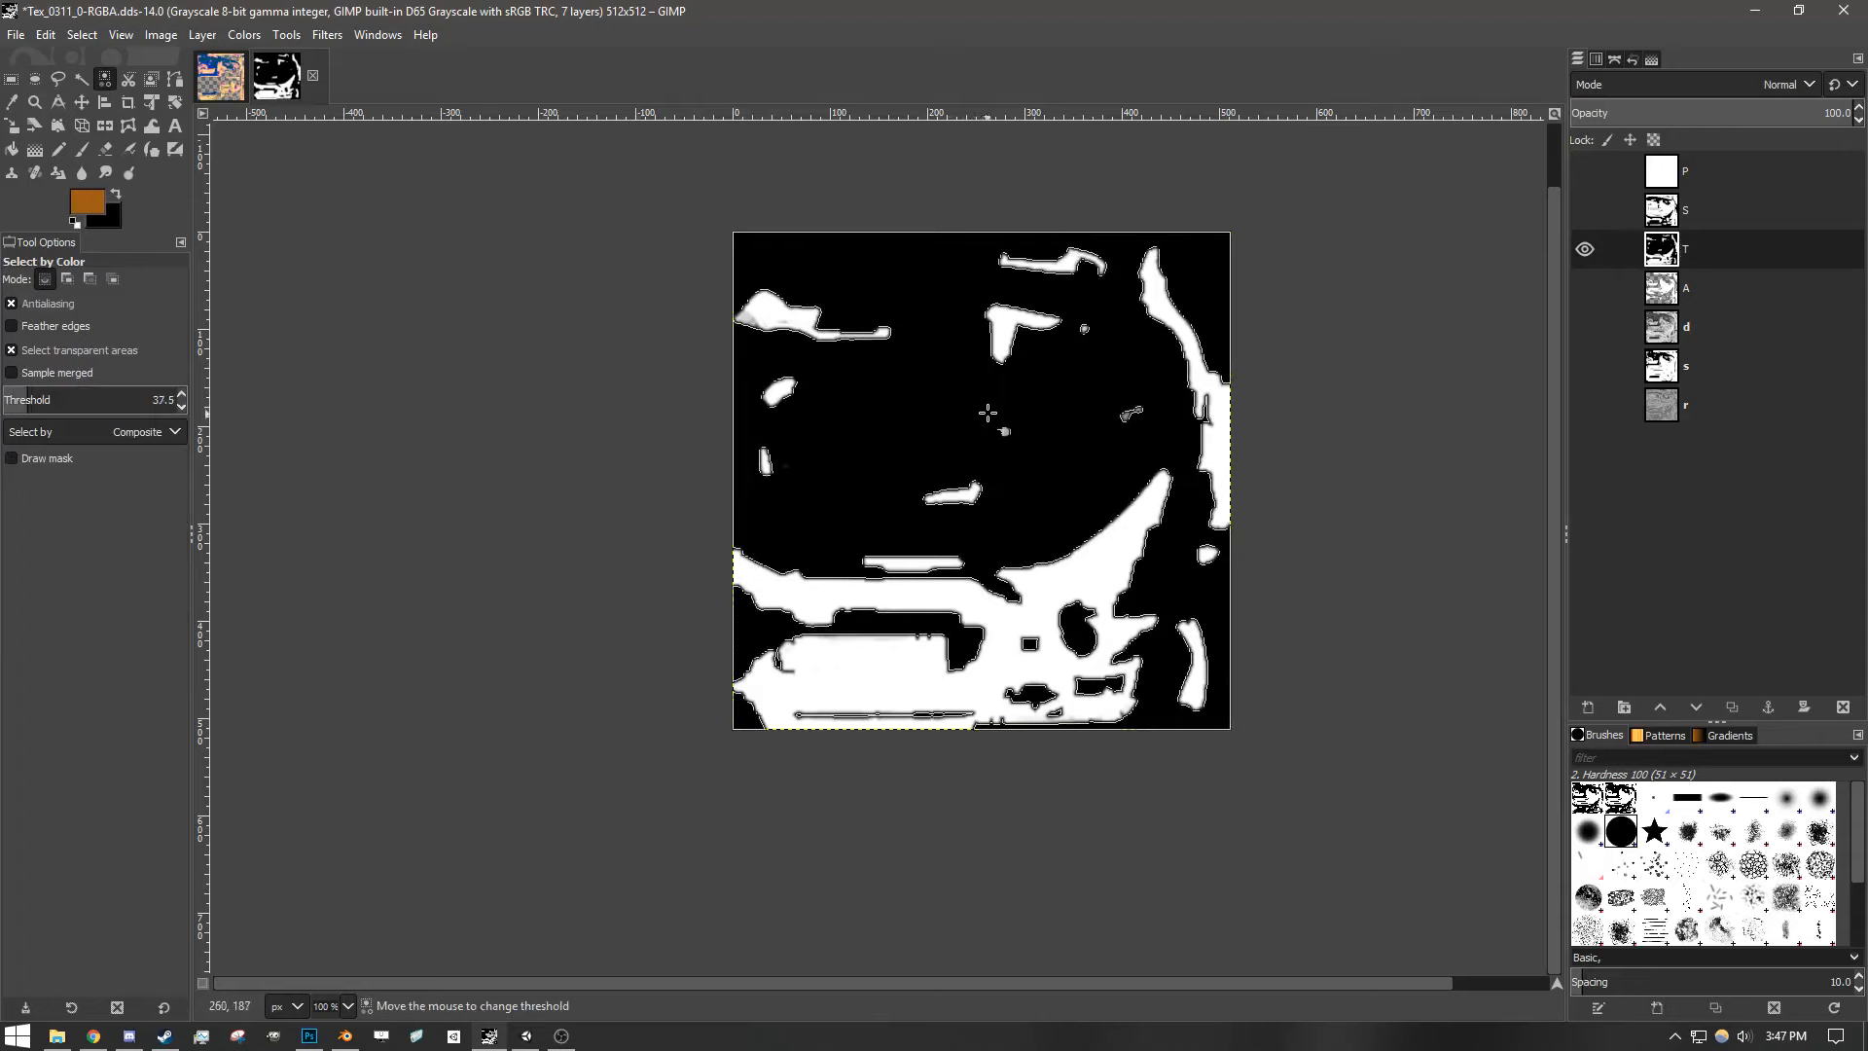
drag(988, 413, 1109, 417)
key(Delete)
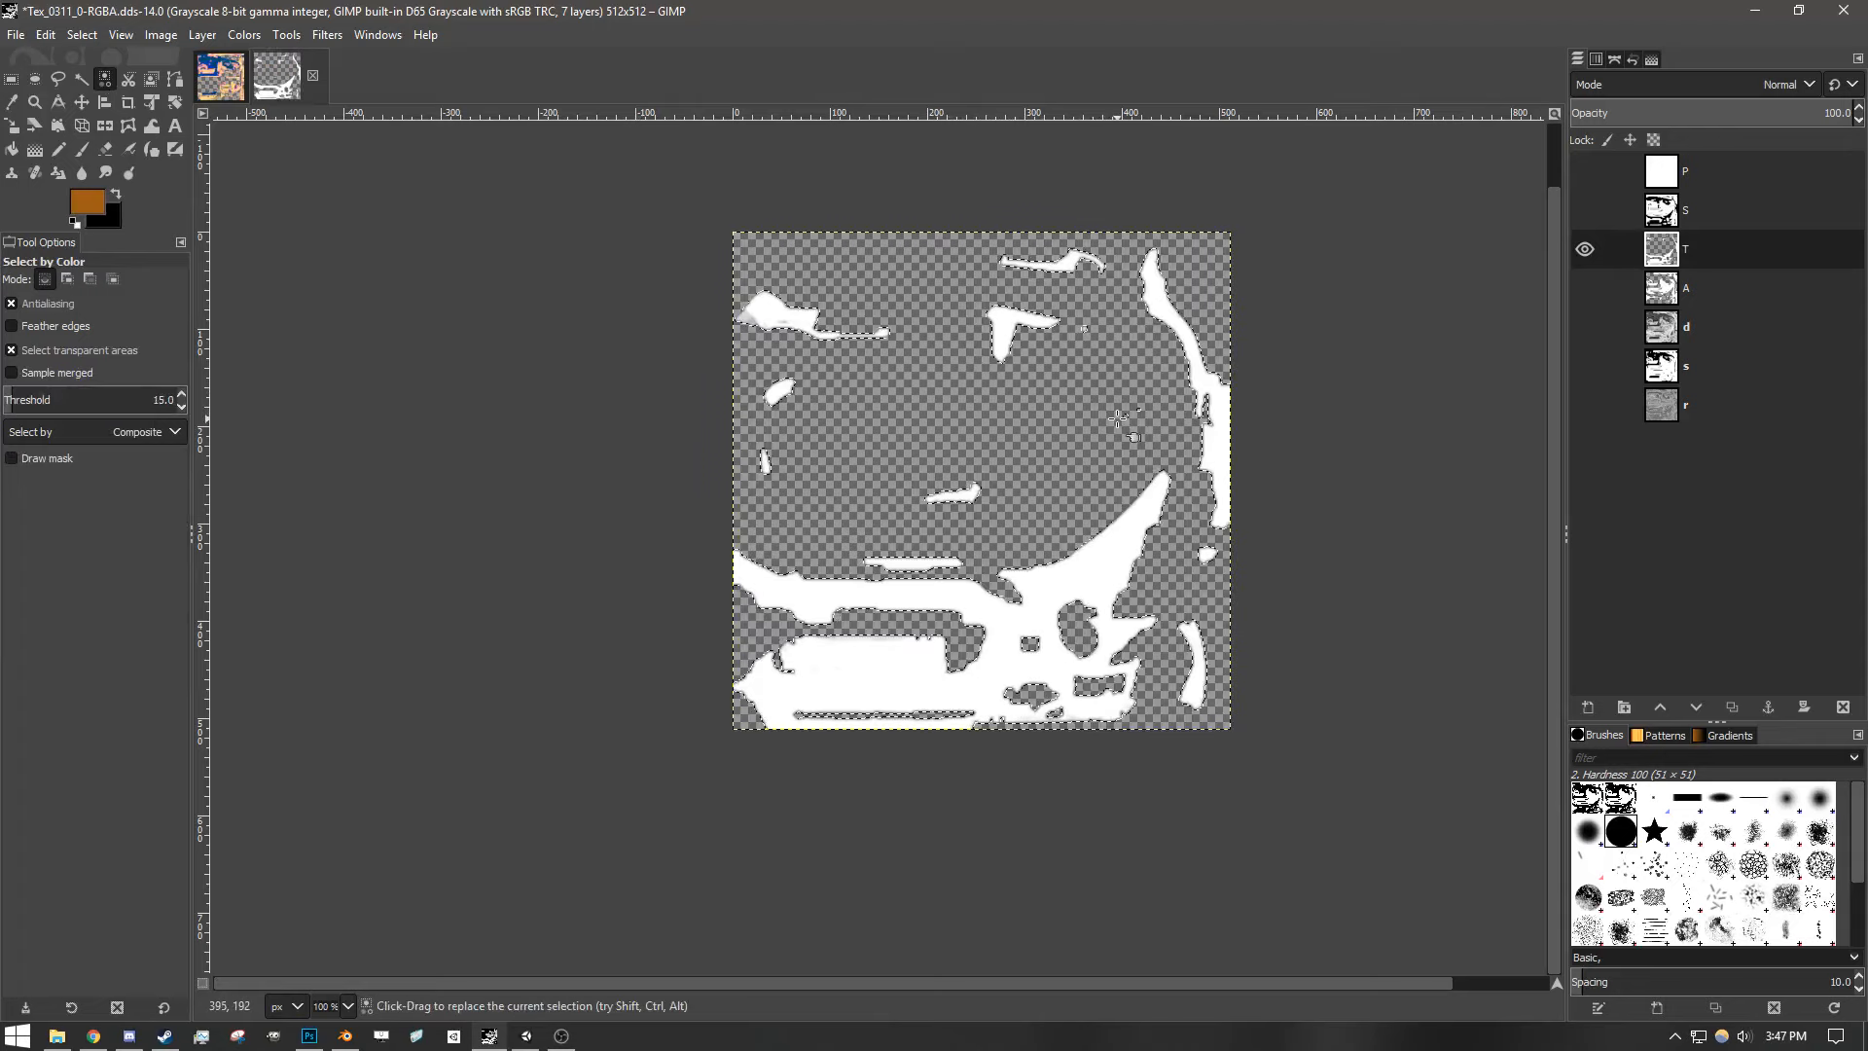
key(ctrl+shift+a)
key(r)
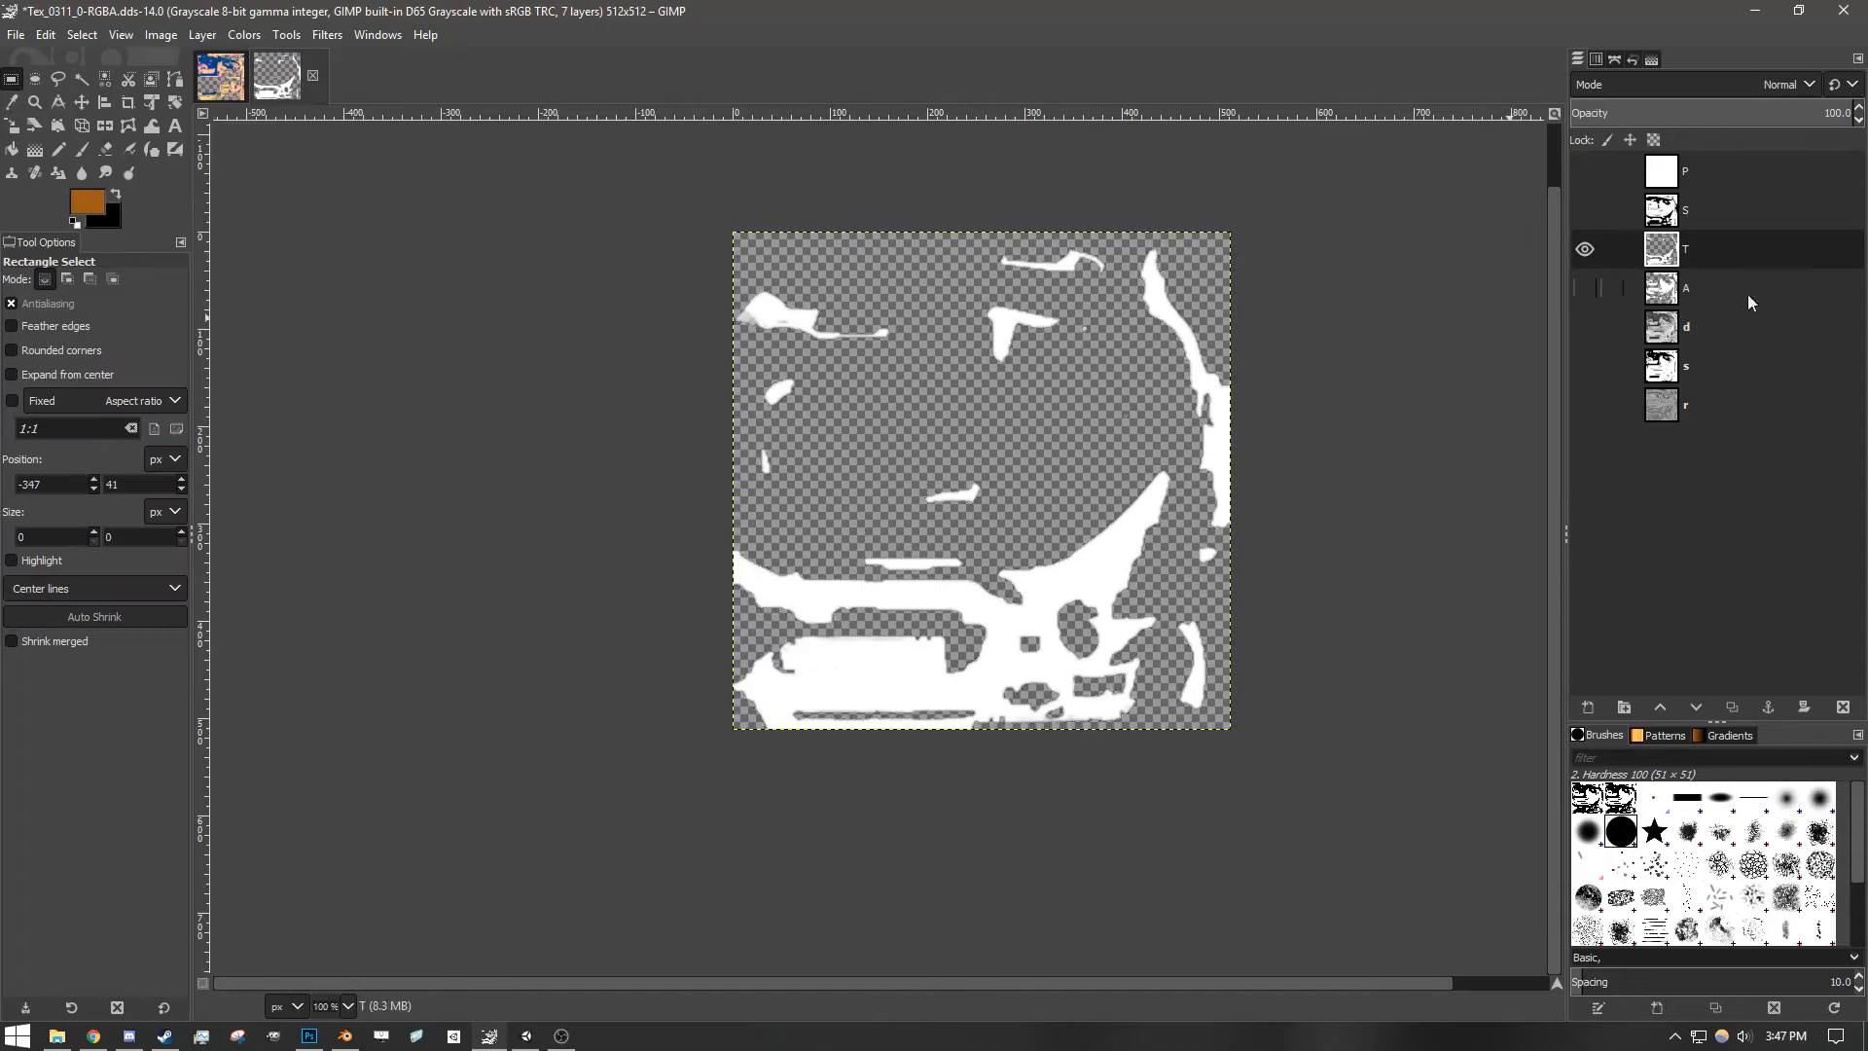
- Show layer S in place of T, and delete its black areas using Select by Color with a threshold of about 153
click(1585, 249)
click(1614, 210)
click(1584, 210)
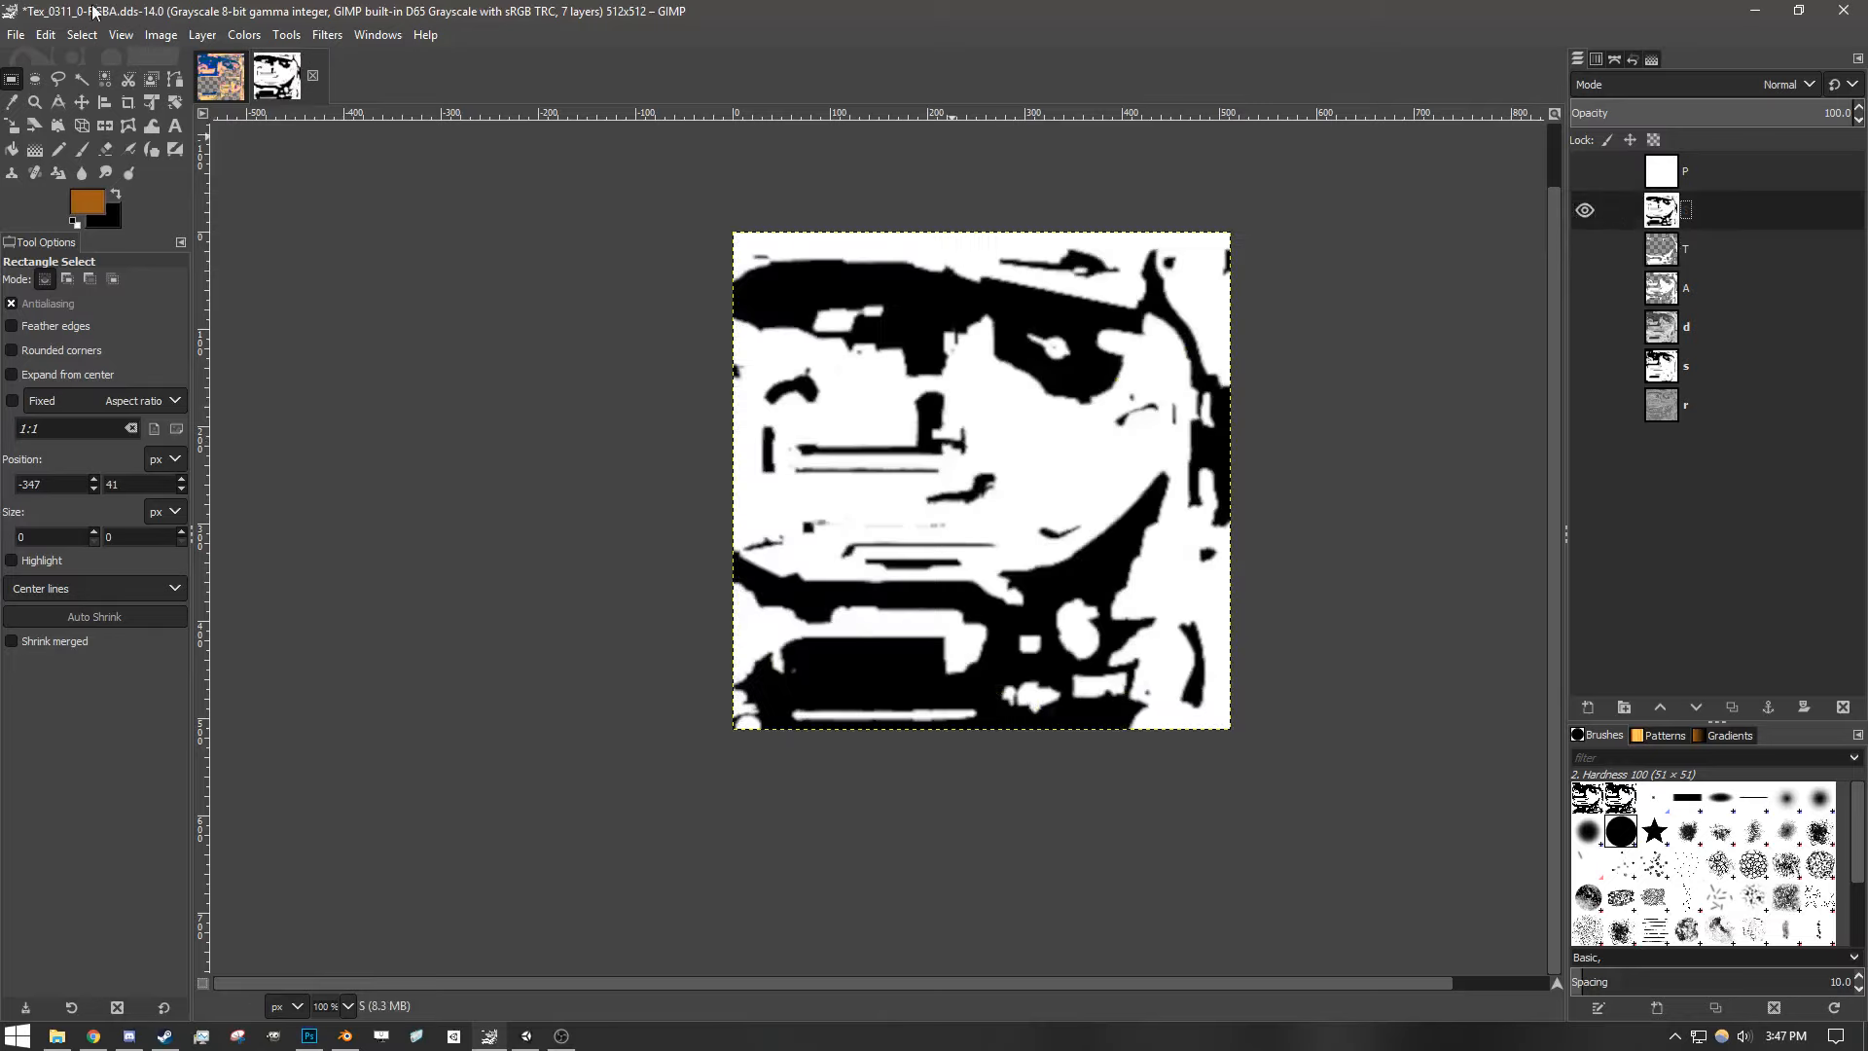
click(105, 78)
drag(930, 302, 1183, 304)
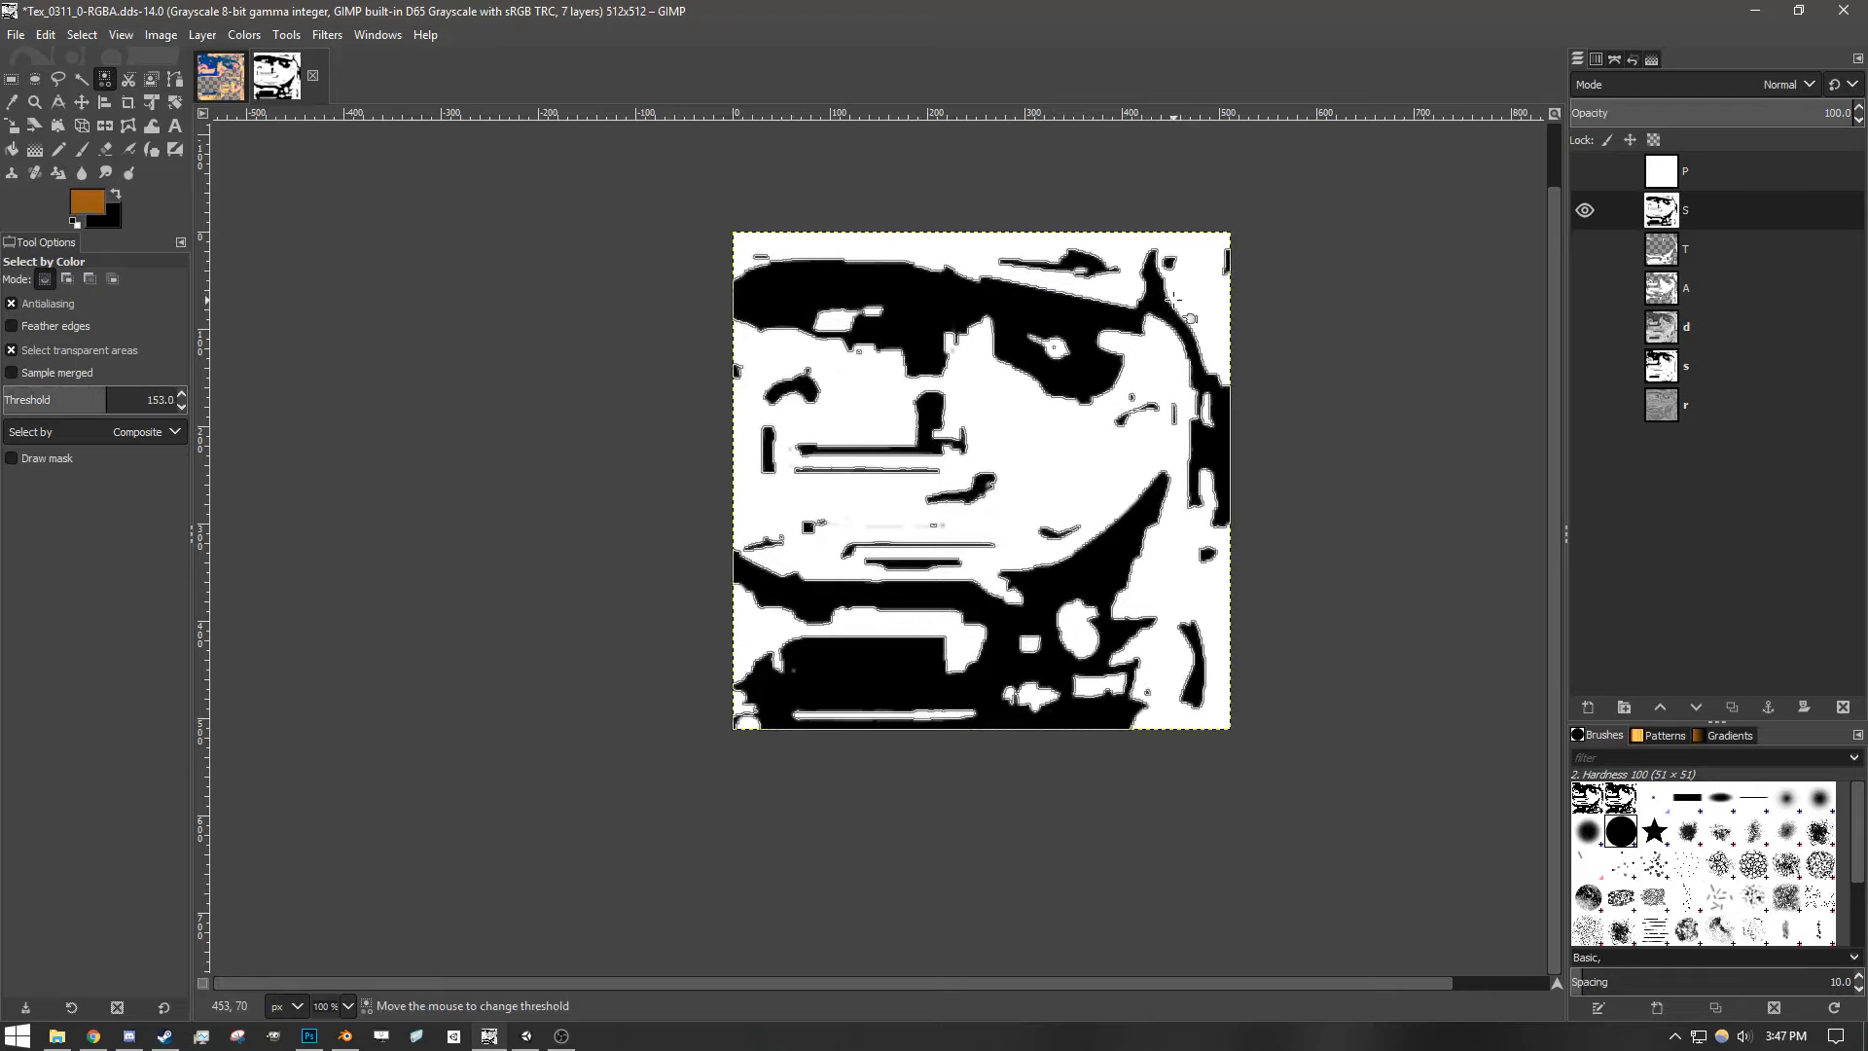
key(Delete)
key(r)
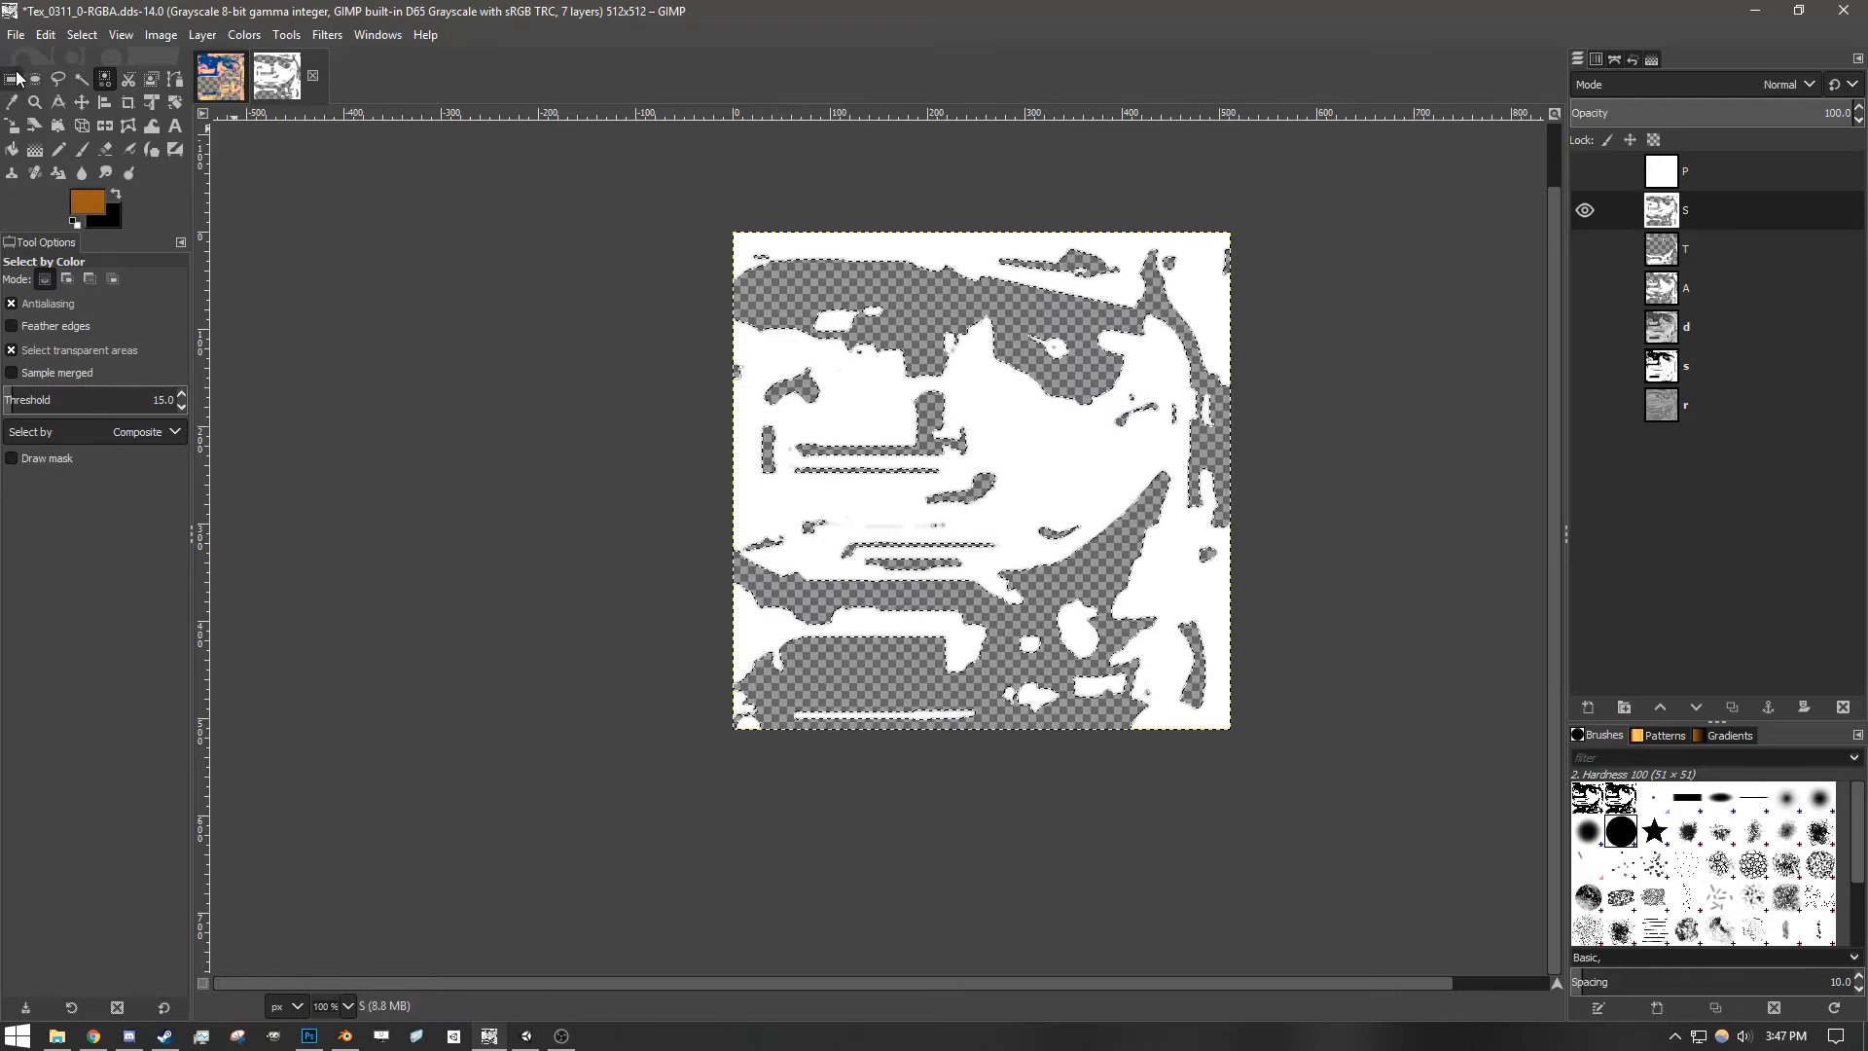
- Hide layer S, and select and show layer P
click(1585, 210)
click(1661, 171)
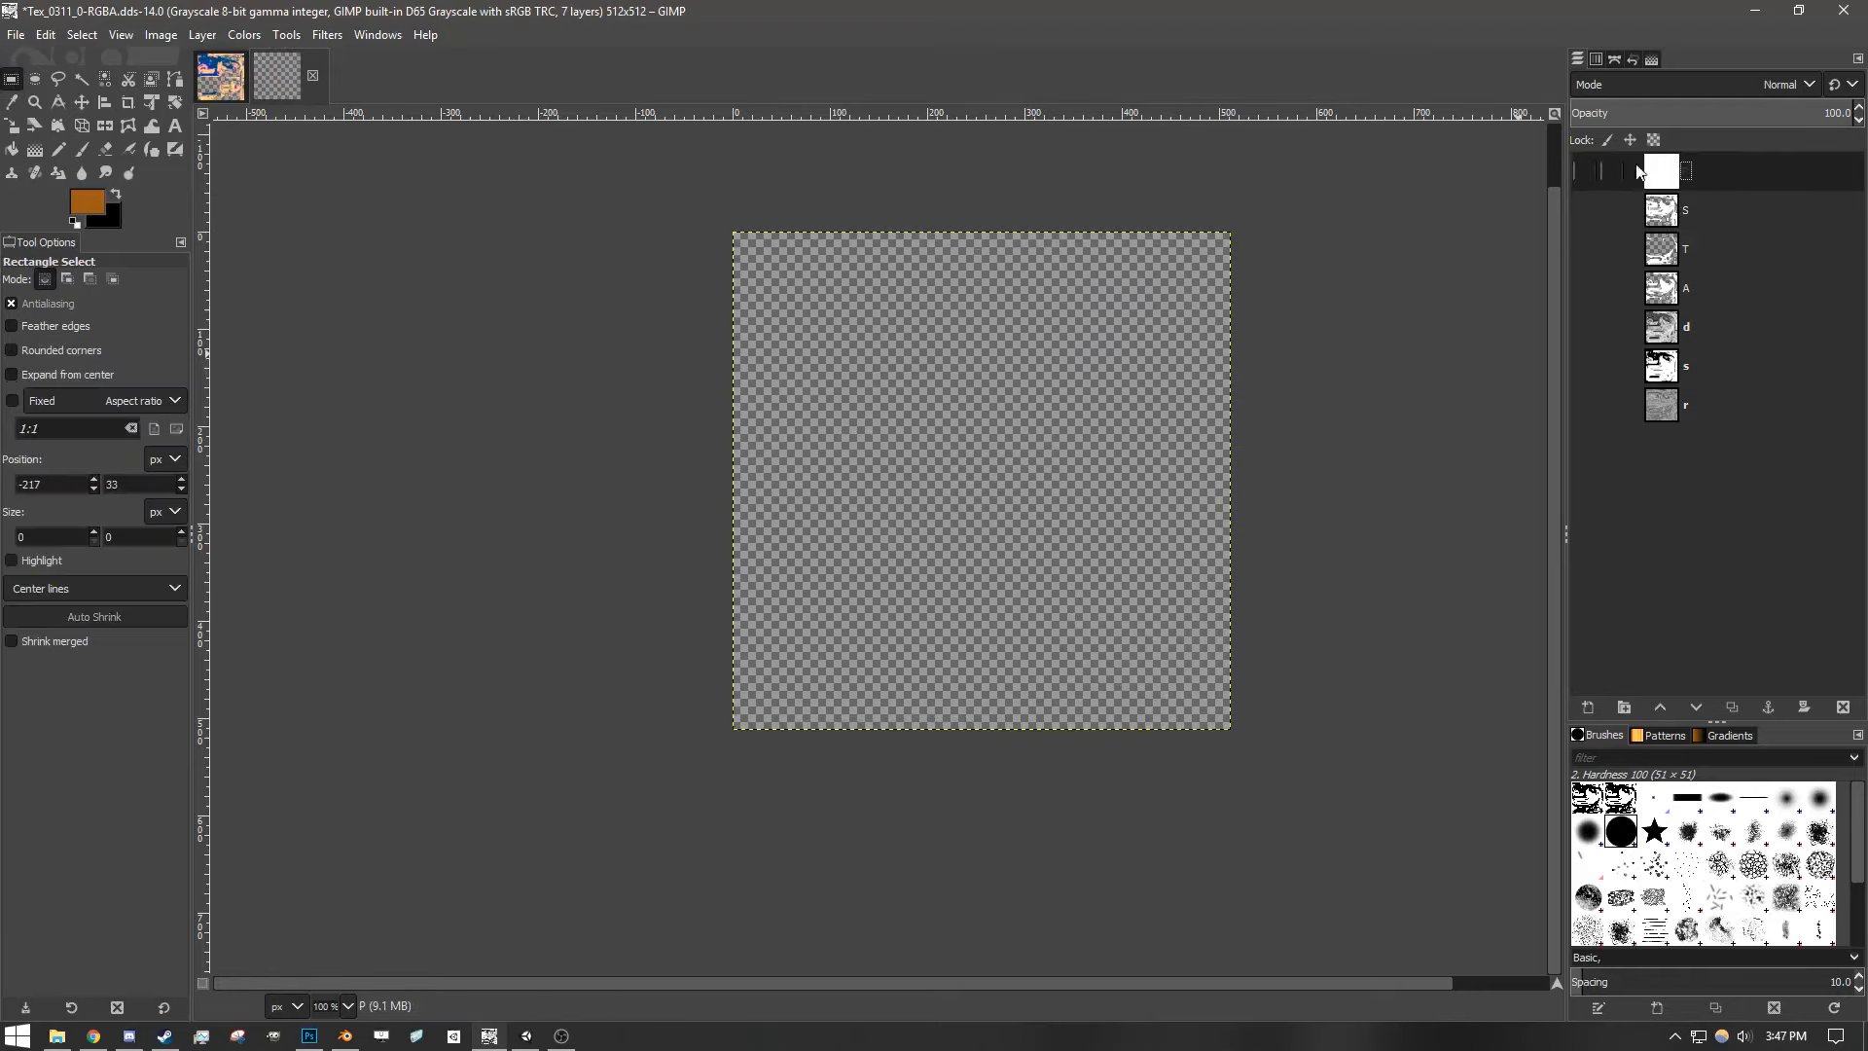
click(1585, 171)
- Try deleting the dark specks of layer P using Select by Color with a raised threshold, and undo the deletion
click(104, 82)
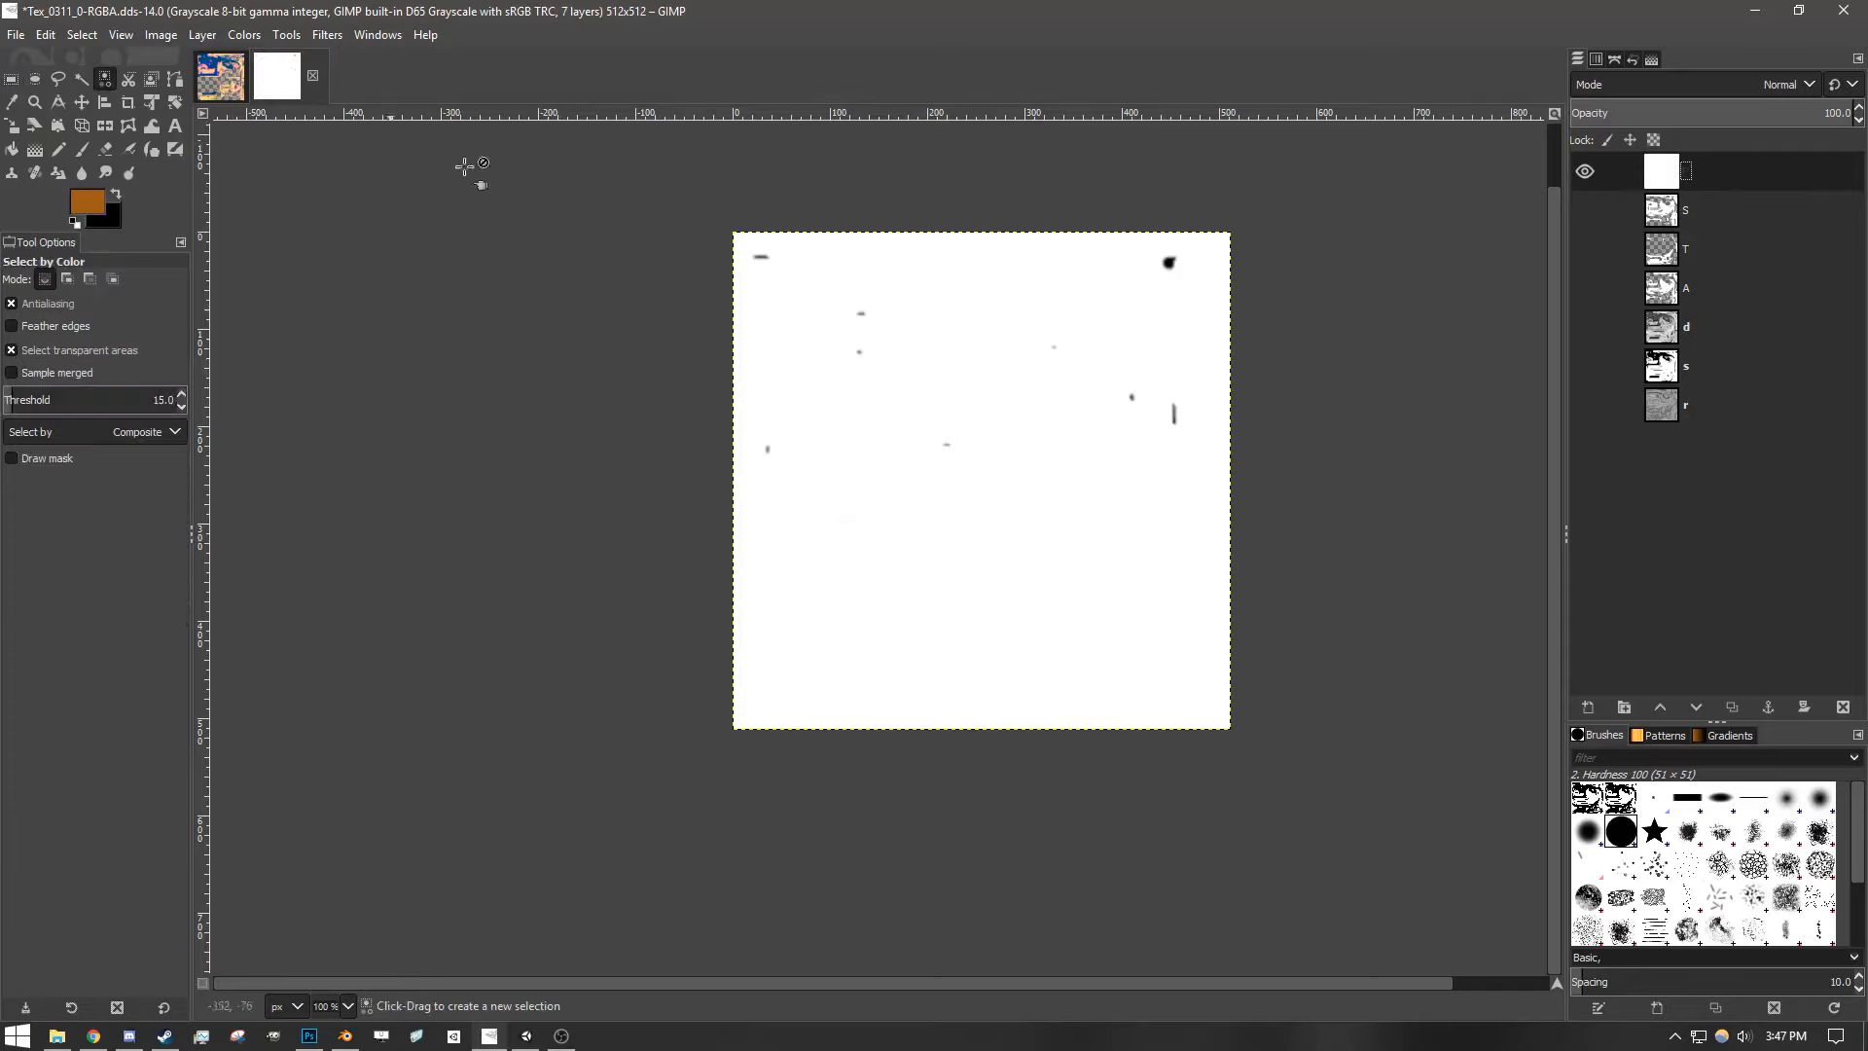
drag(1169, 263, 1486, 274)
key(Delete)
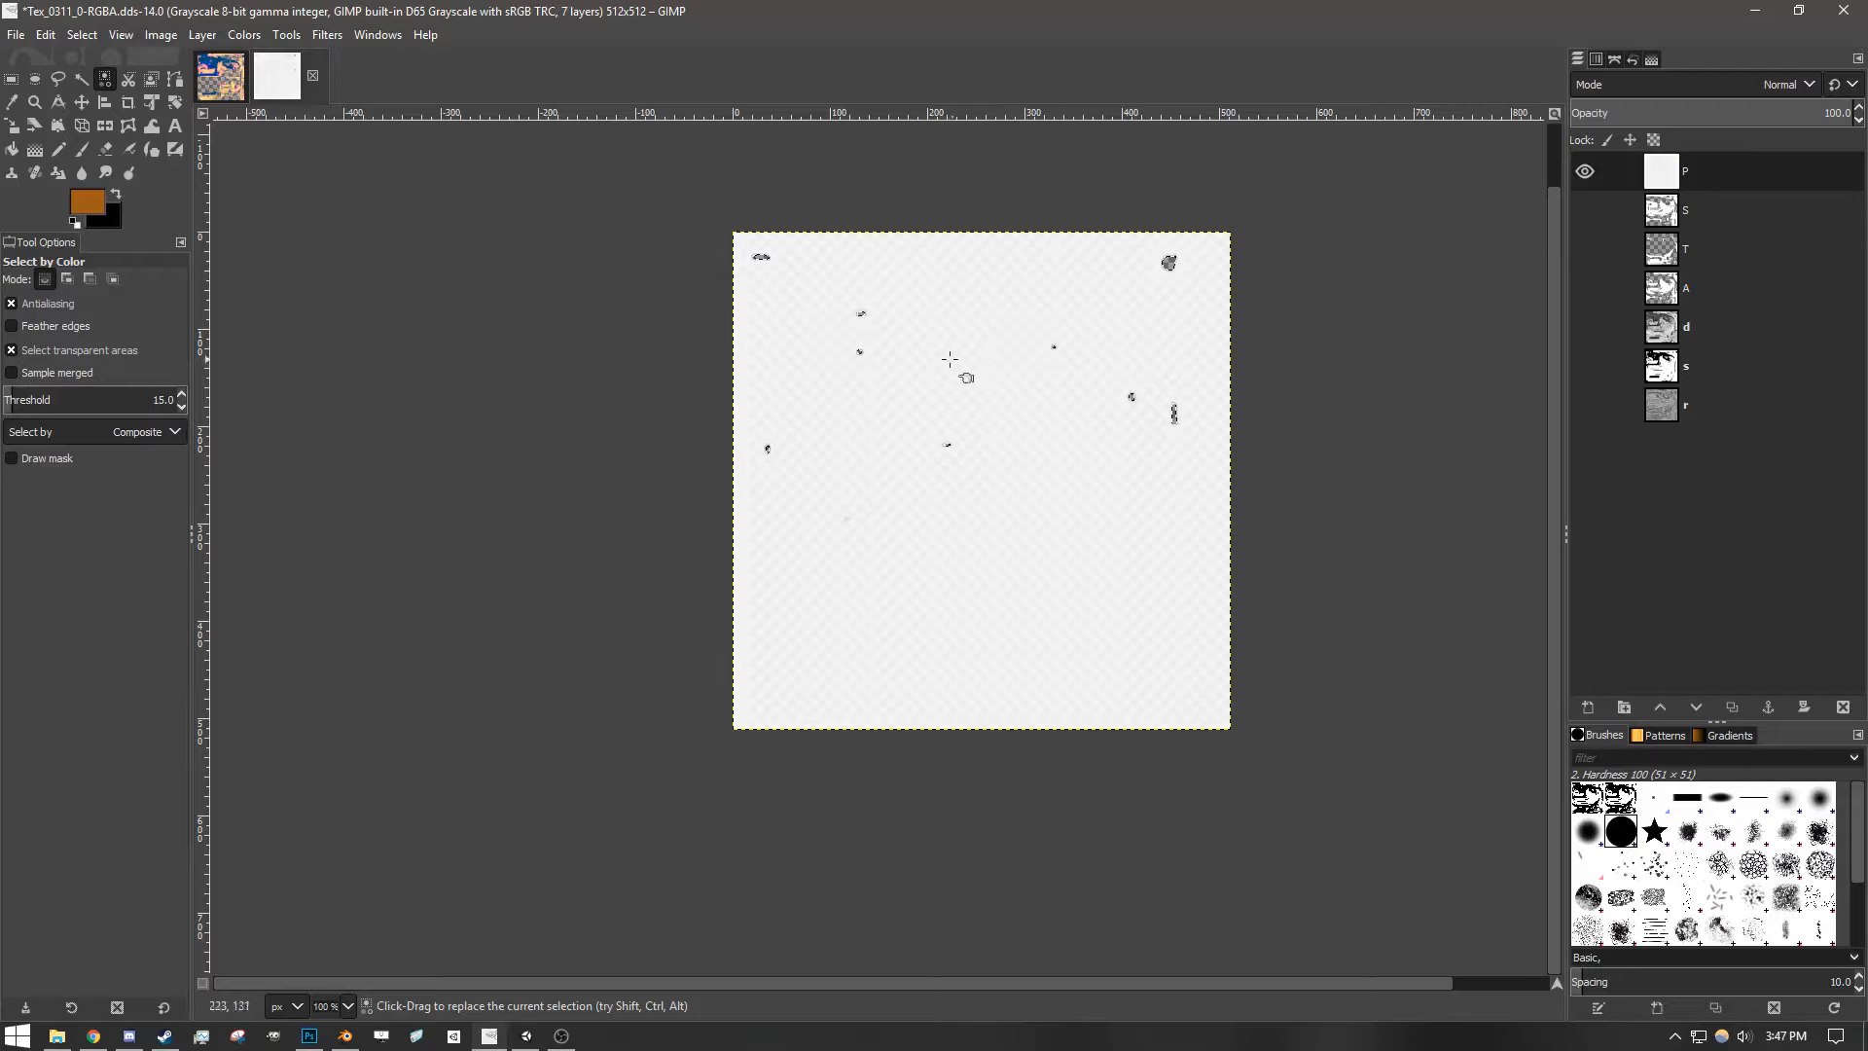
key(ctrl)
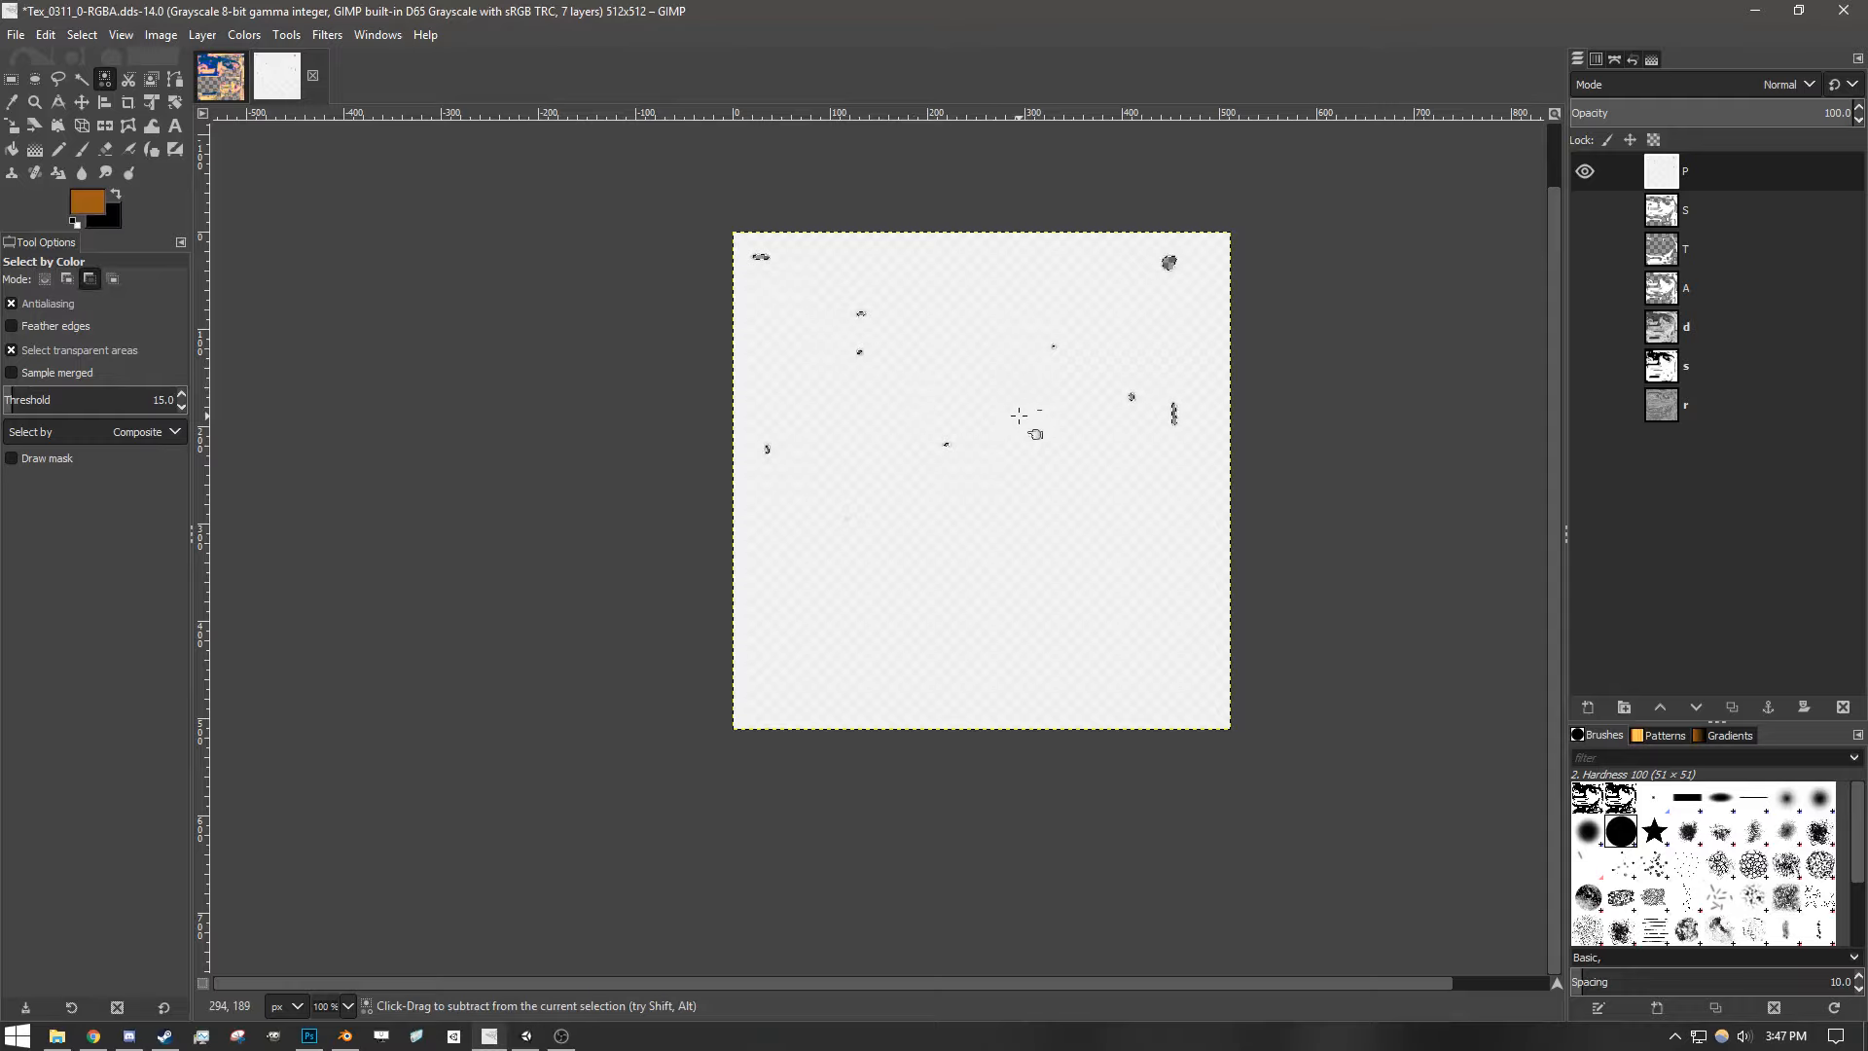
key(ctrl+z)
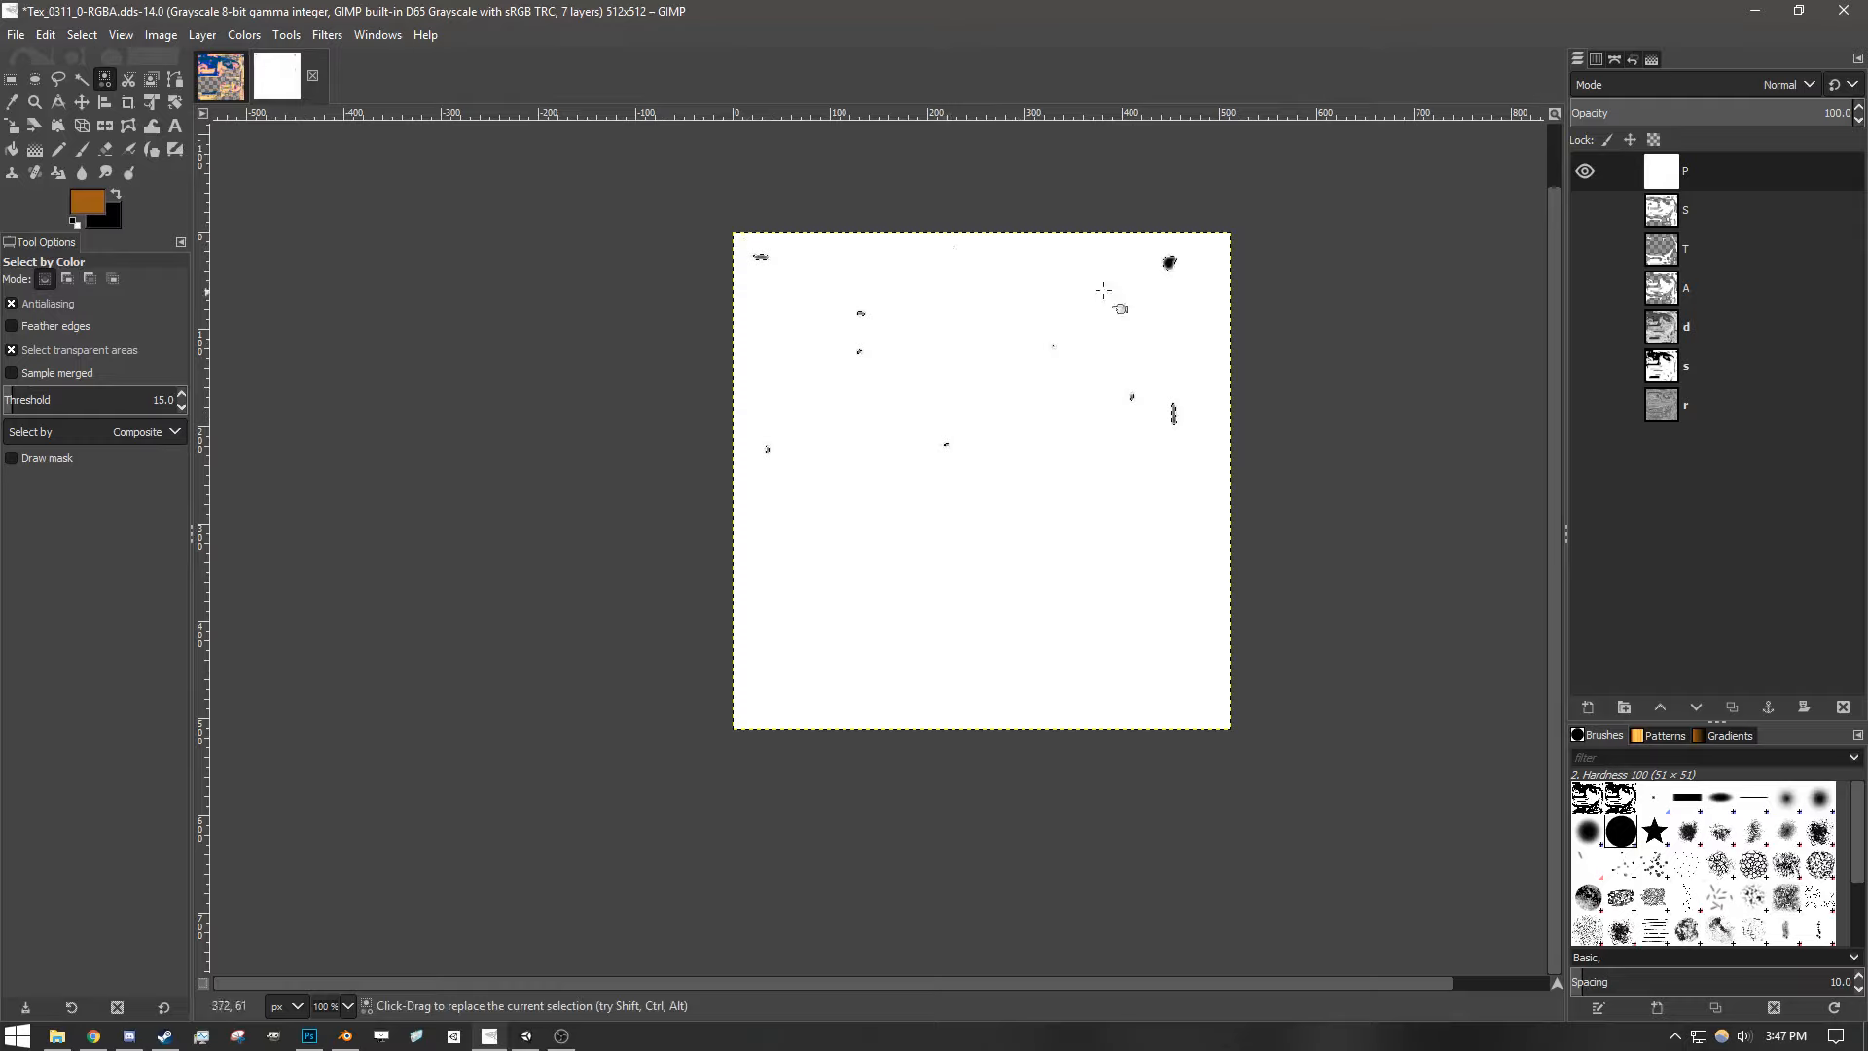
- Delete the dark specks of layer P using Select by Color with a raised threshold, and clear the selection
drag(1167, 263, 1358, 260)
key(Escape)
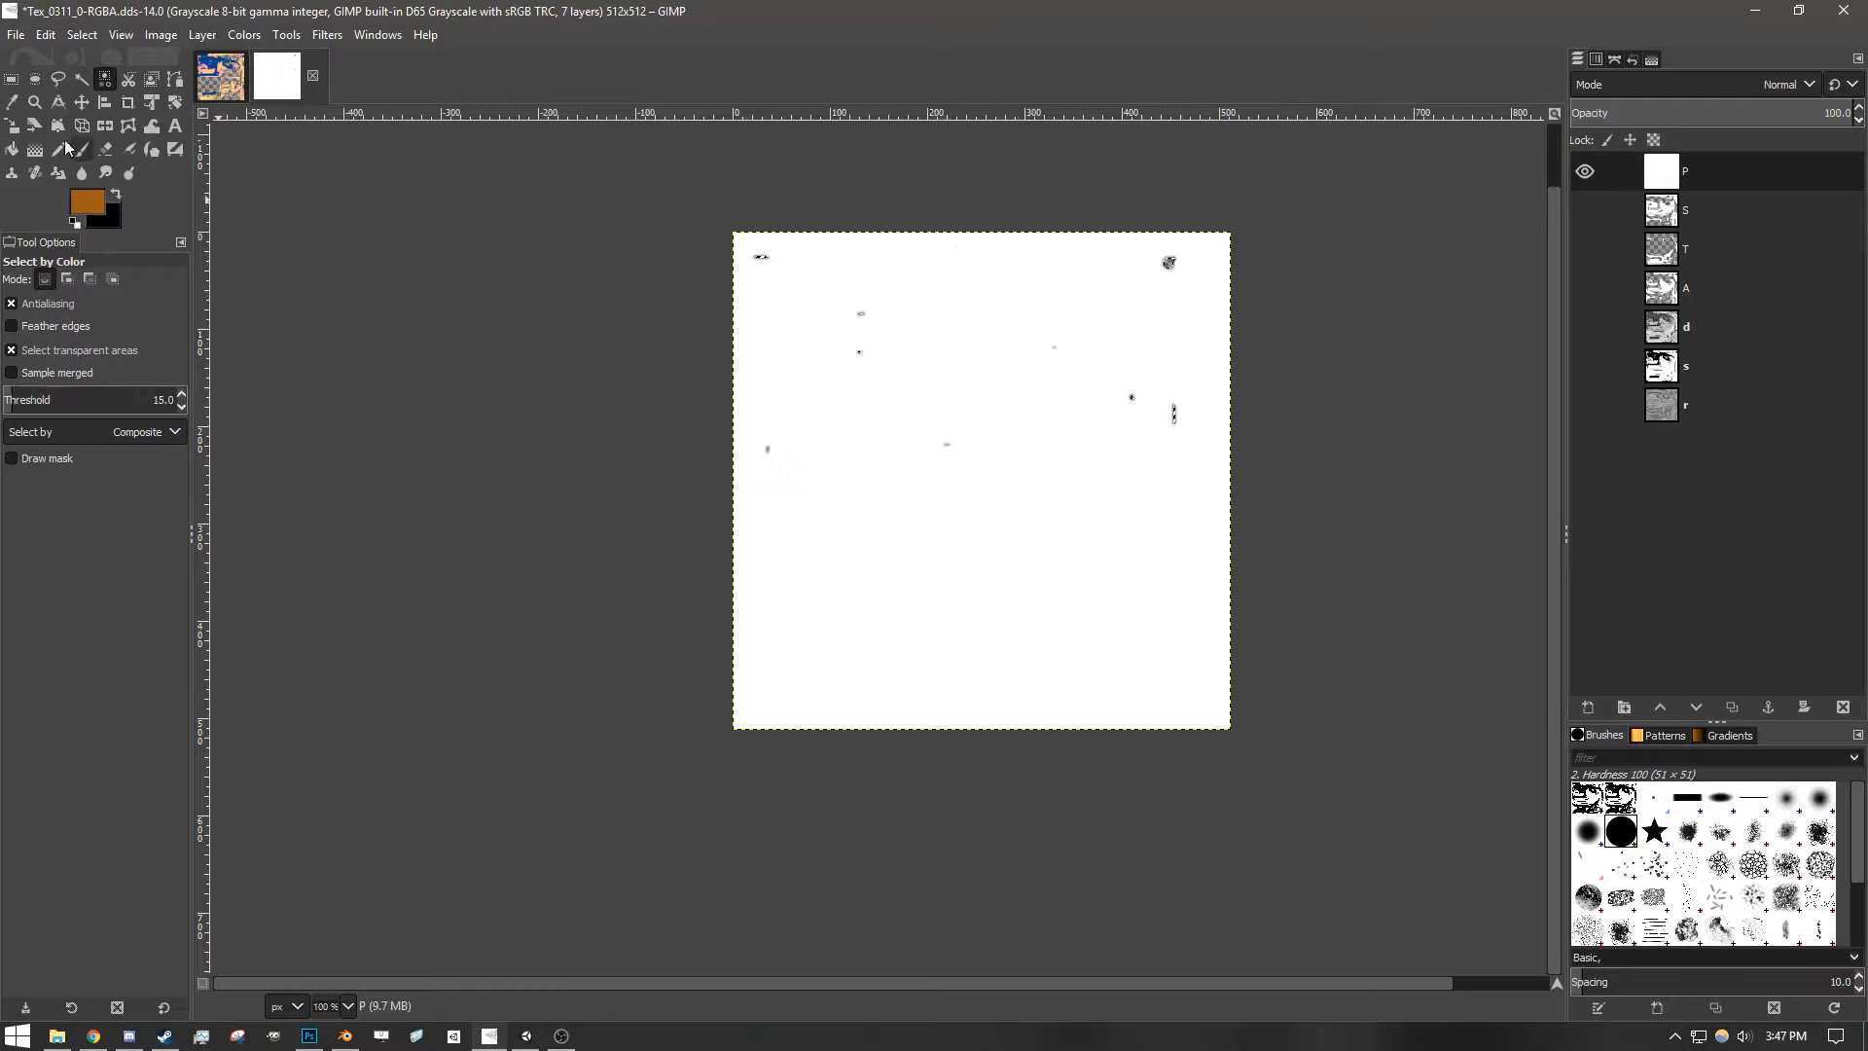
click(13, 79)
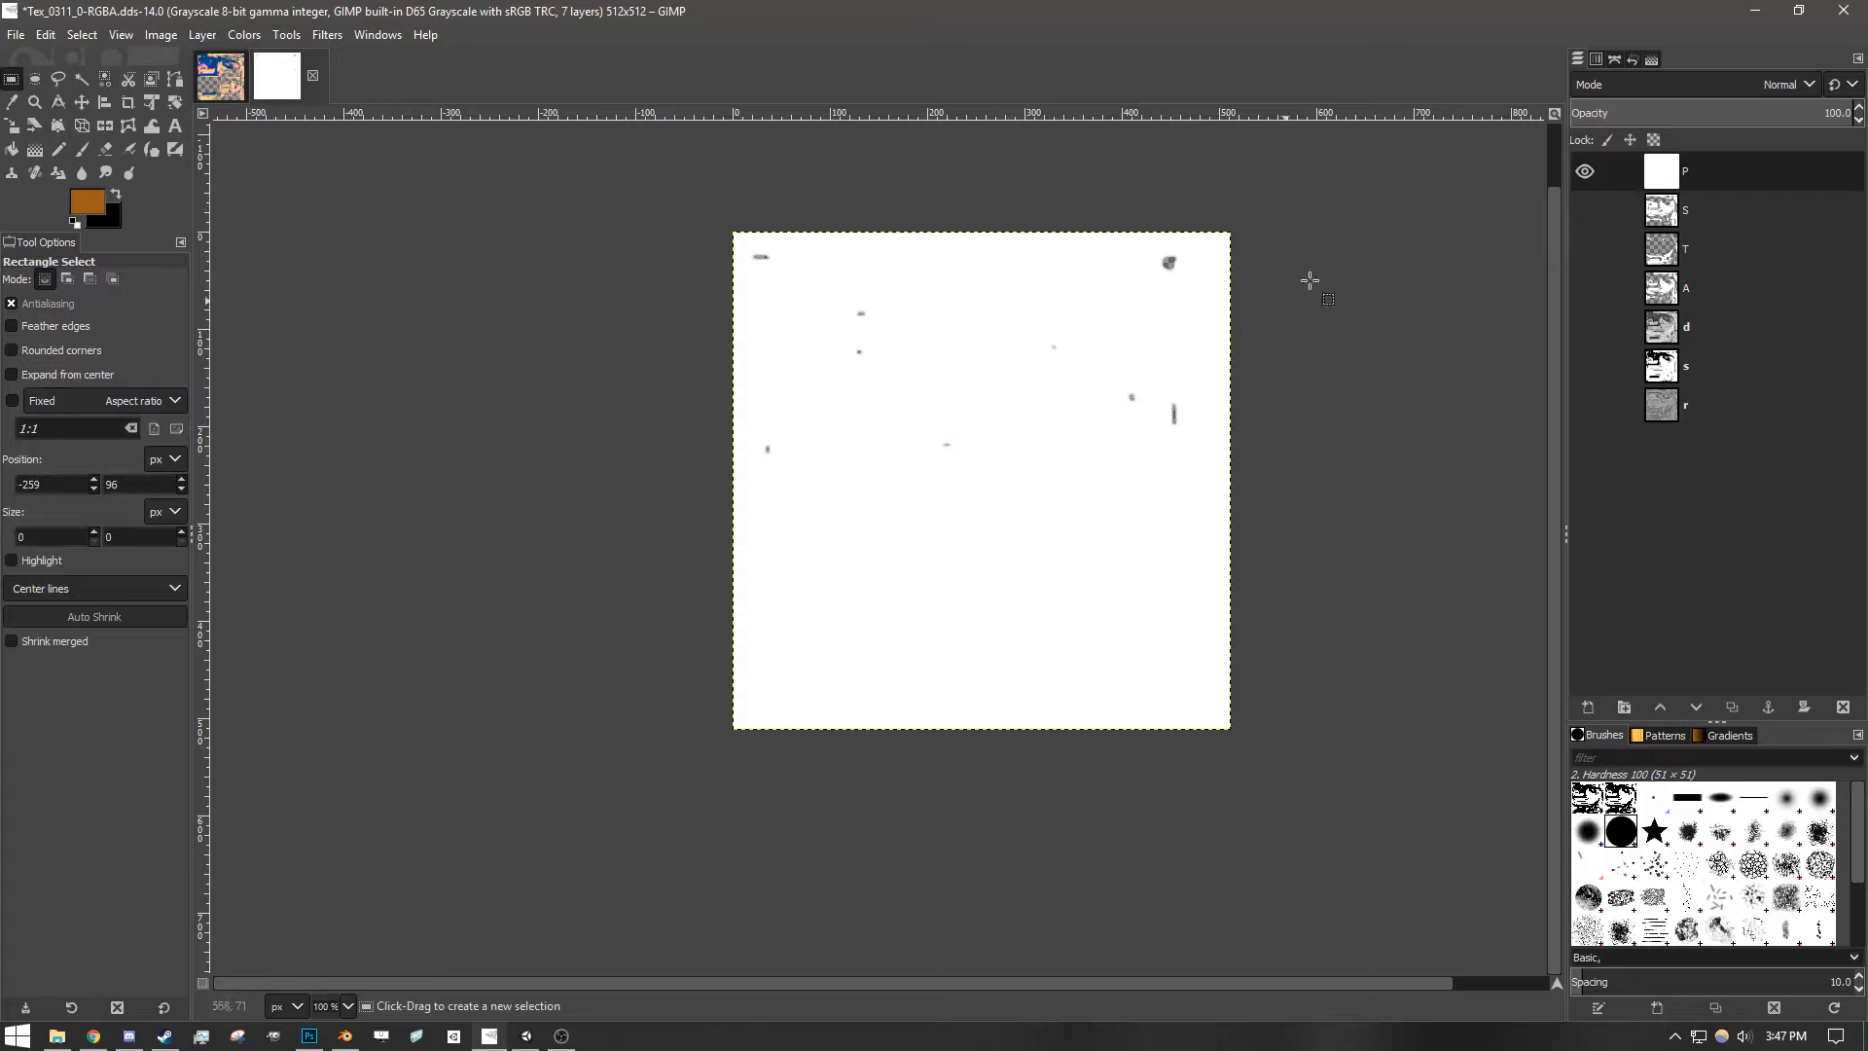
- Show layer A in place of layer P, and toggle layer T over it to examine where the two masks overlap
click(1578, 166)
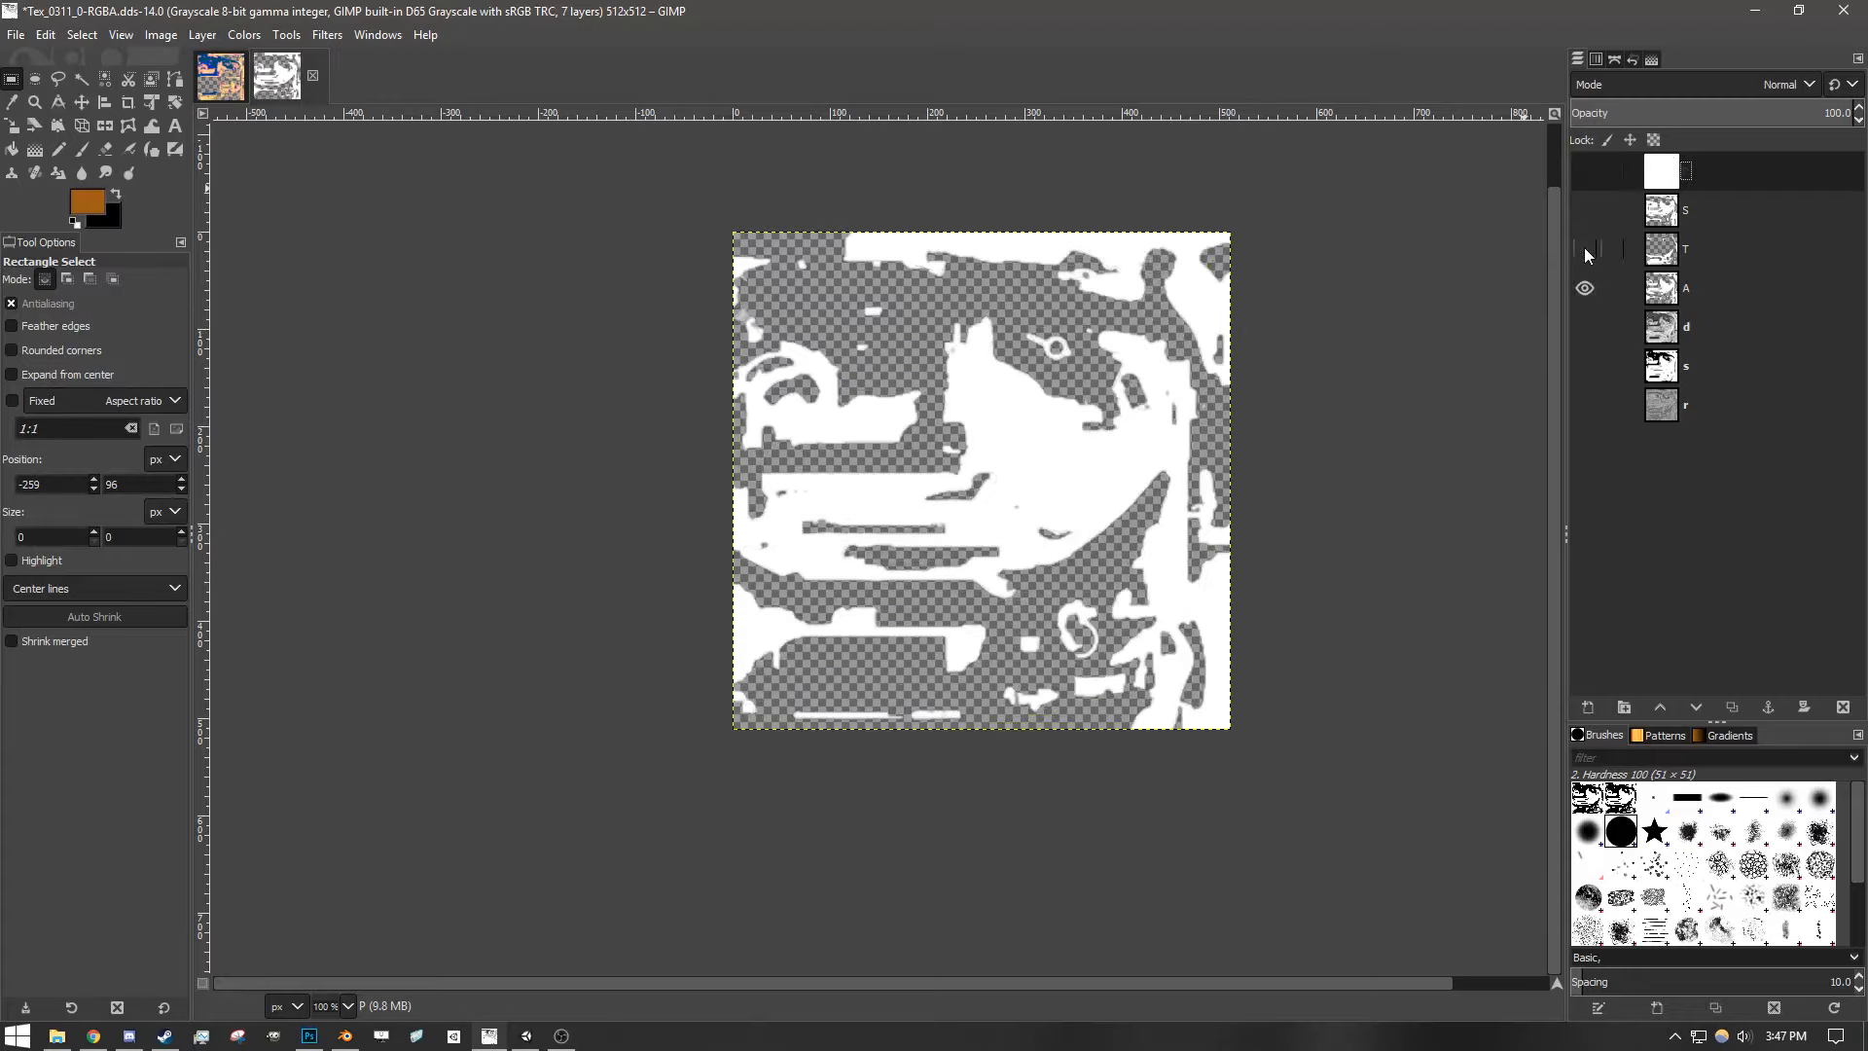
click(1580, 284)
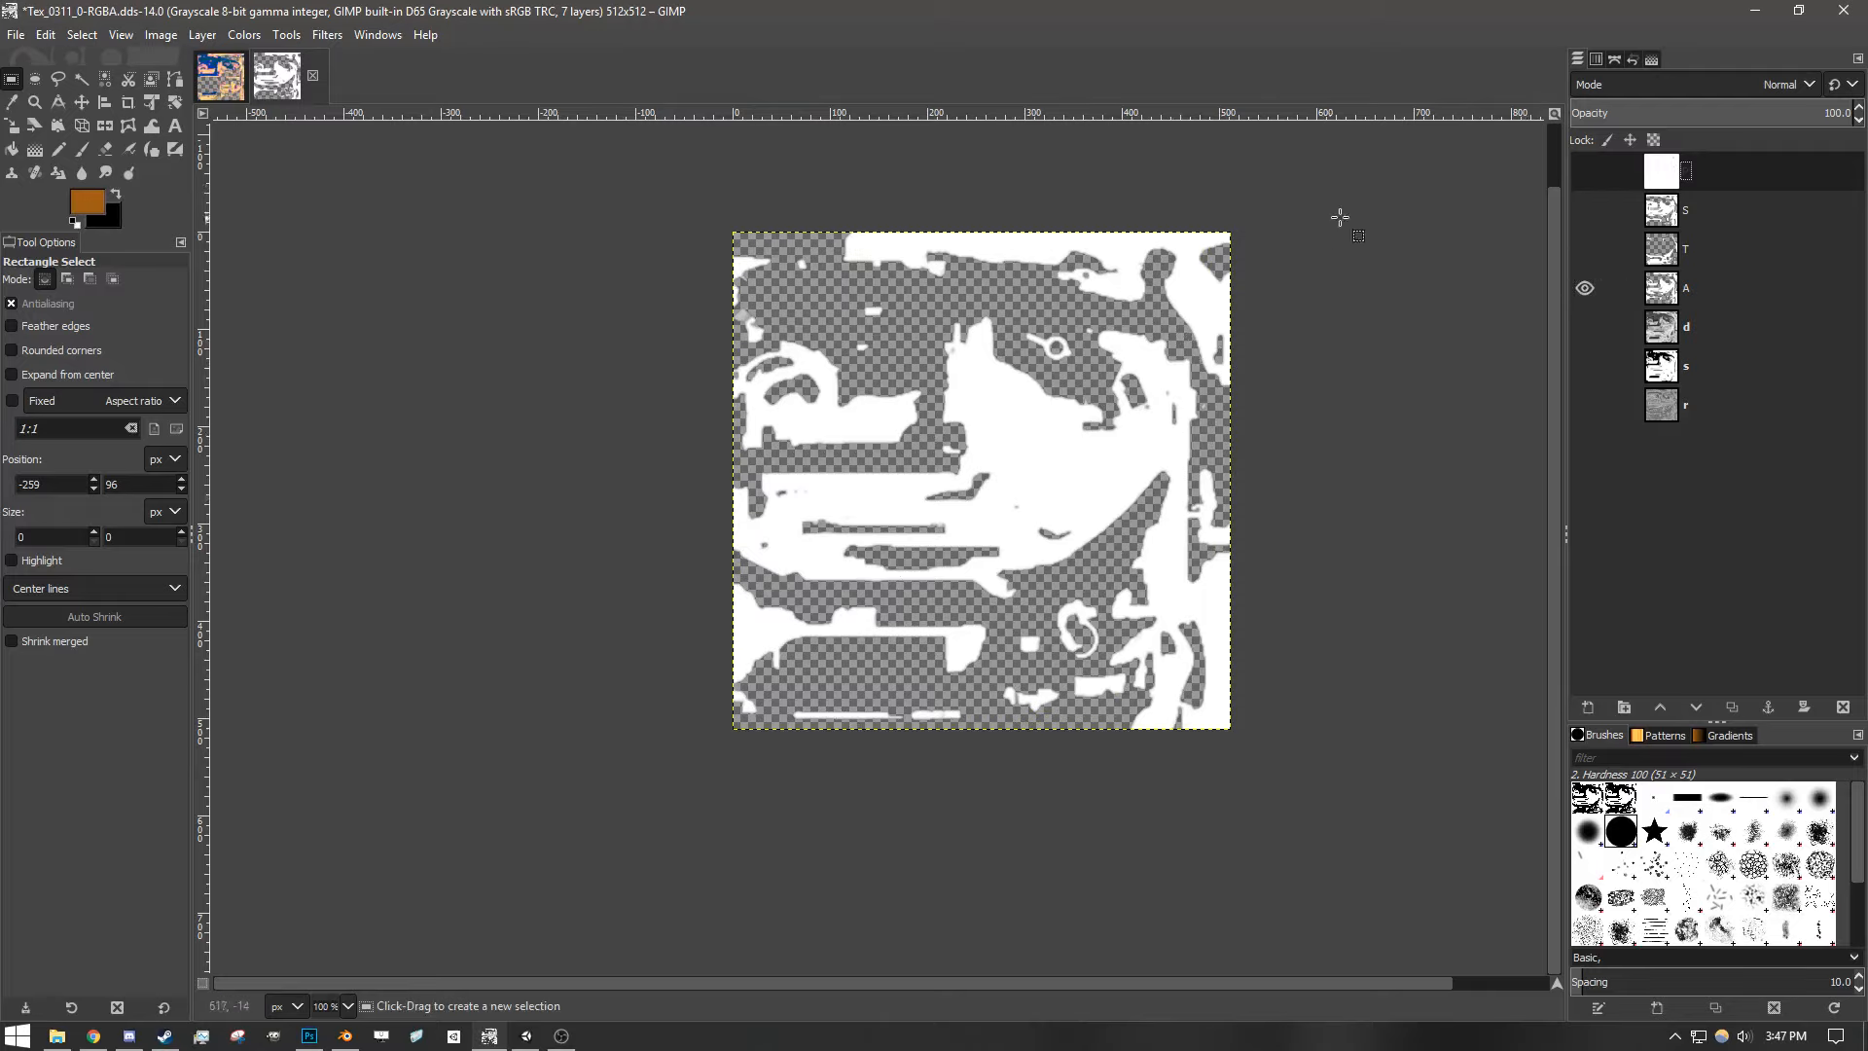
click(1584, 251)
click(1584, 251)
click(1584, 251)
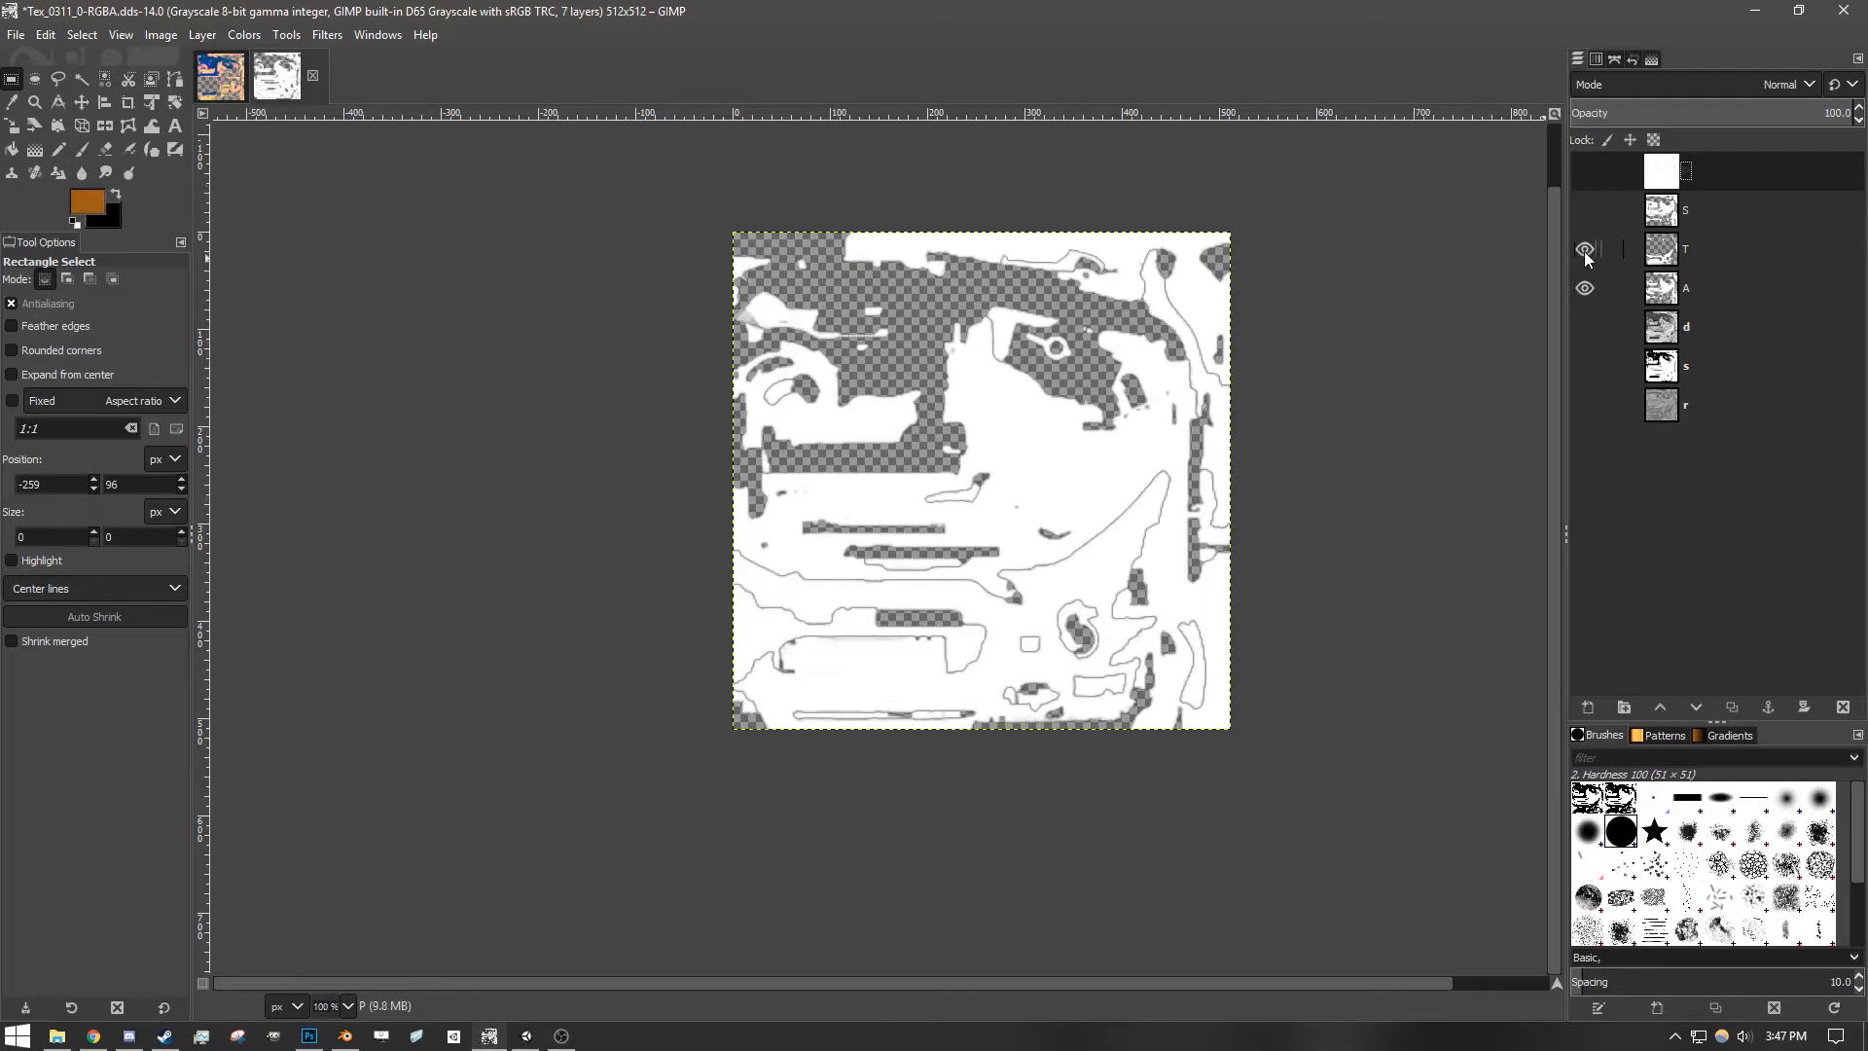
click(1585, 251)
click(1585, 251)
click(1584, 251)
click(1585, 251)
click(1584, 251)
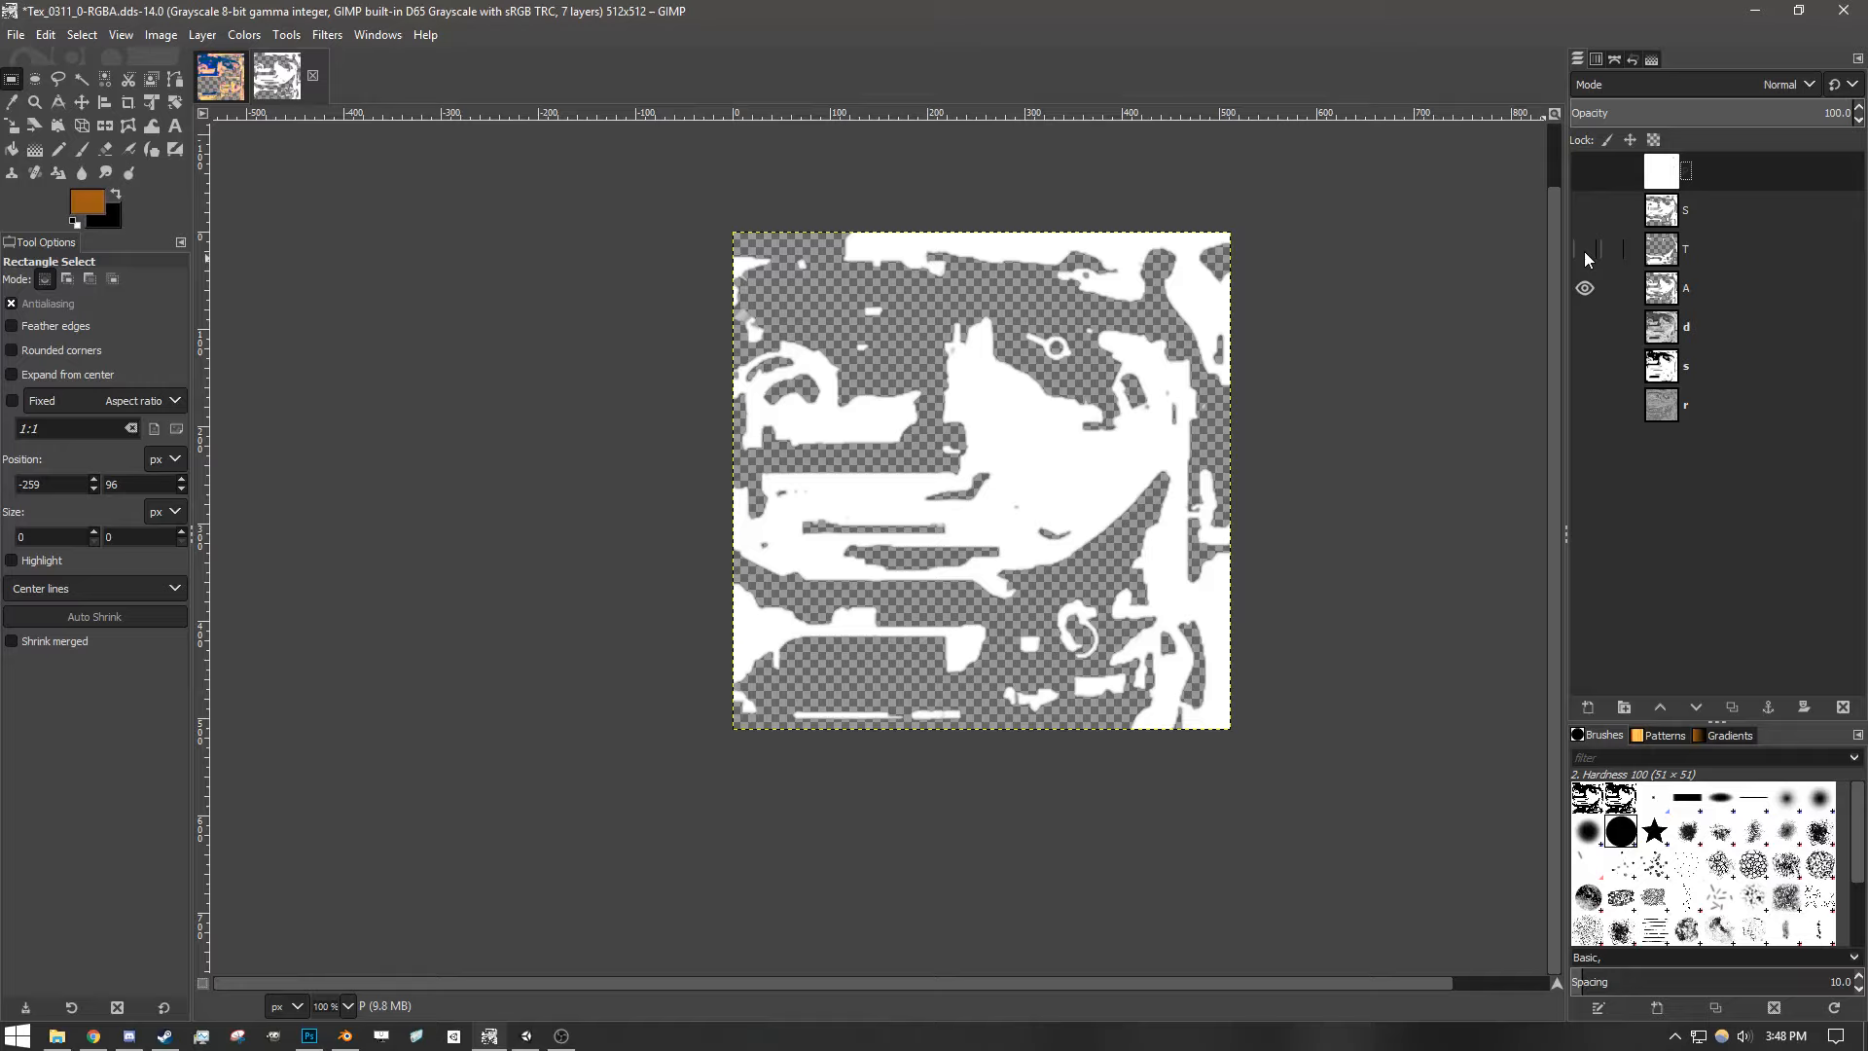
- With layer T shown above layer A, toggle layers S and P to examine how each one overlaps the masks below
click(1693, 289)
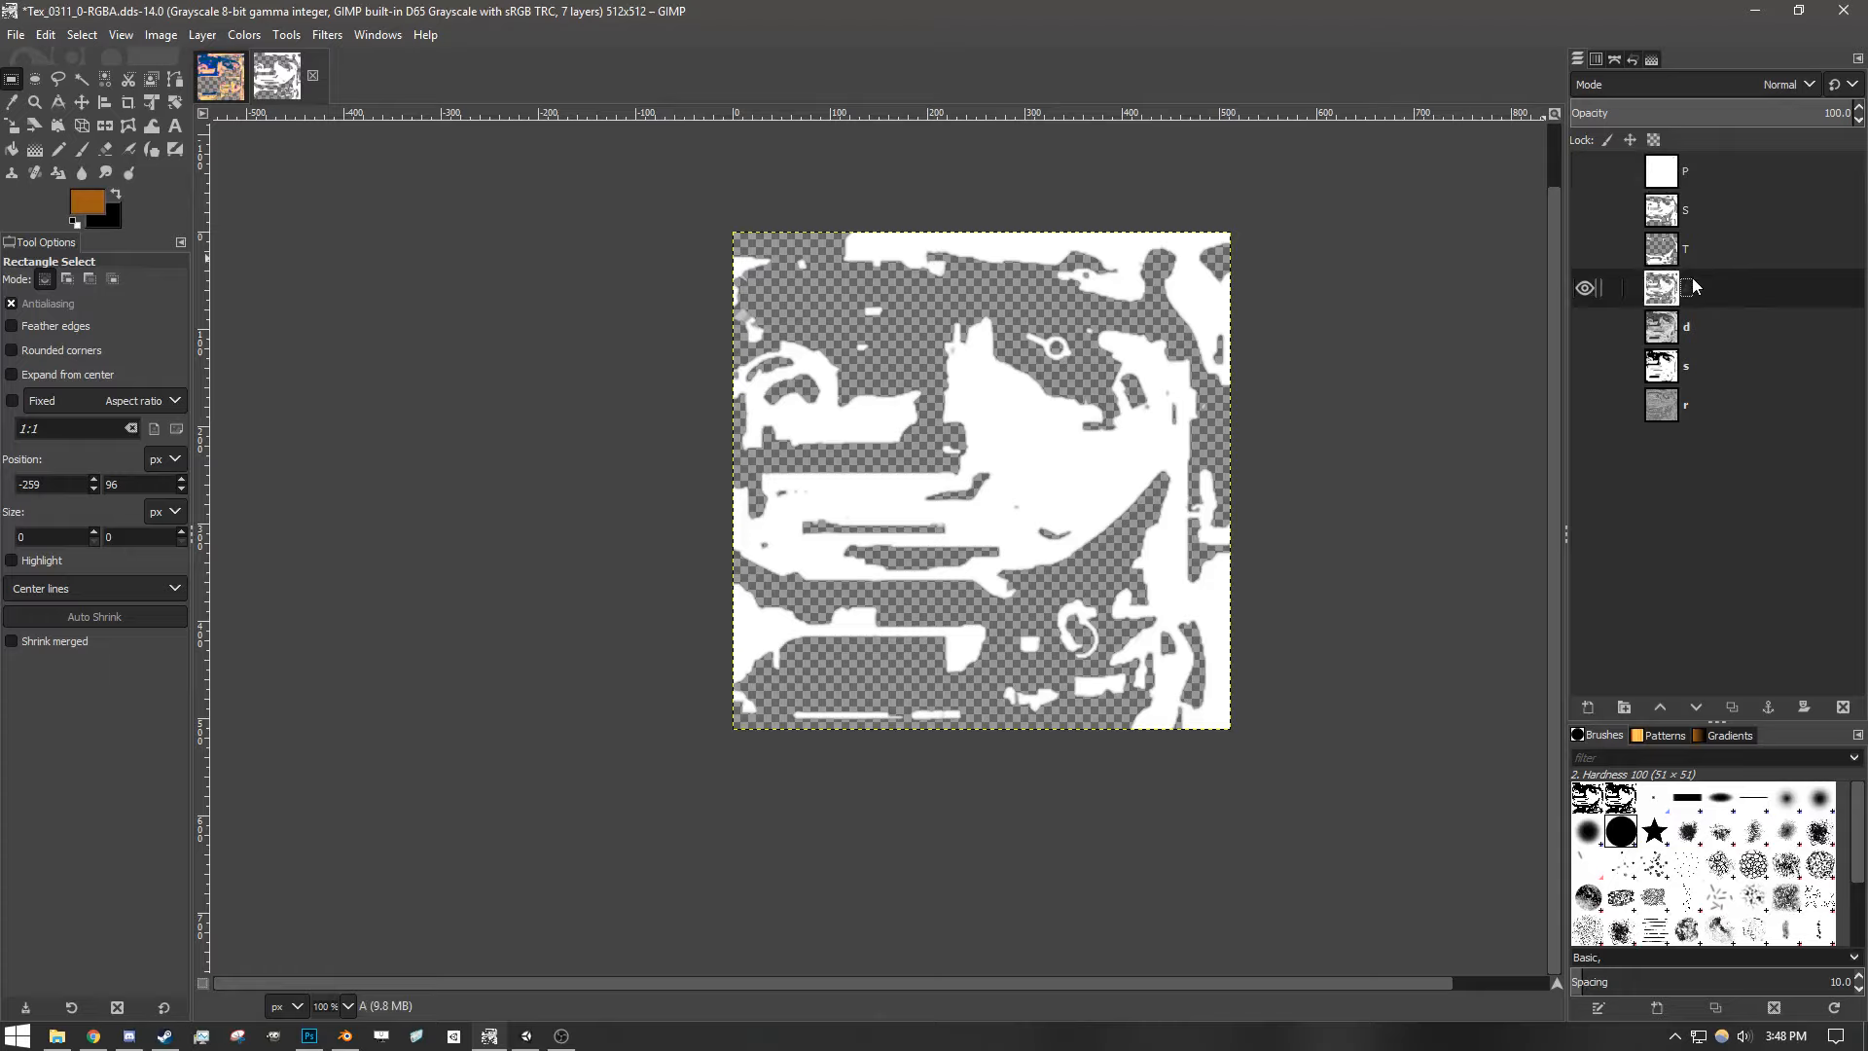
click(1586, 251)
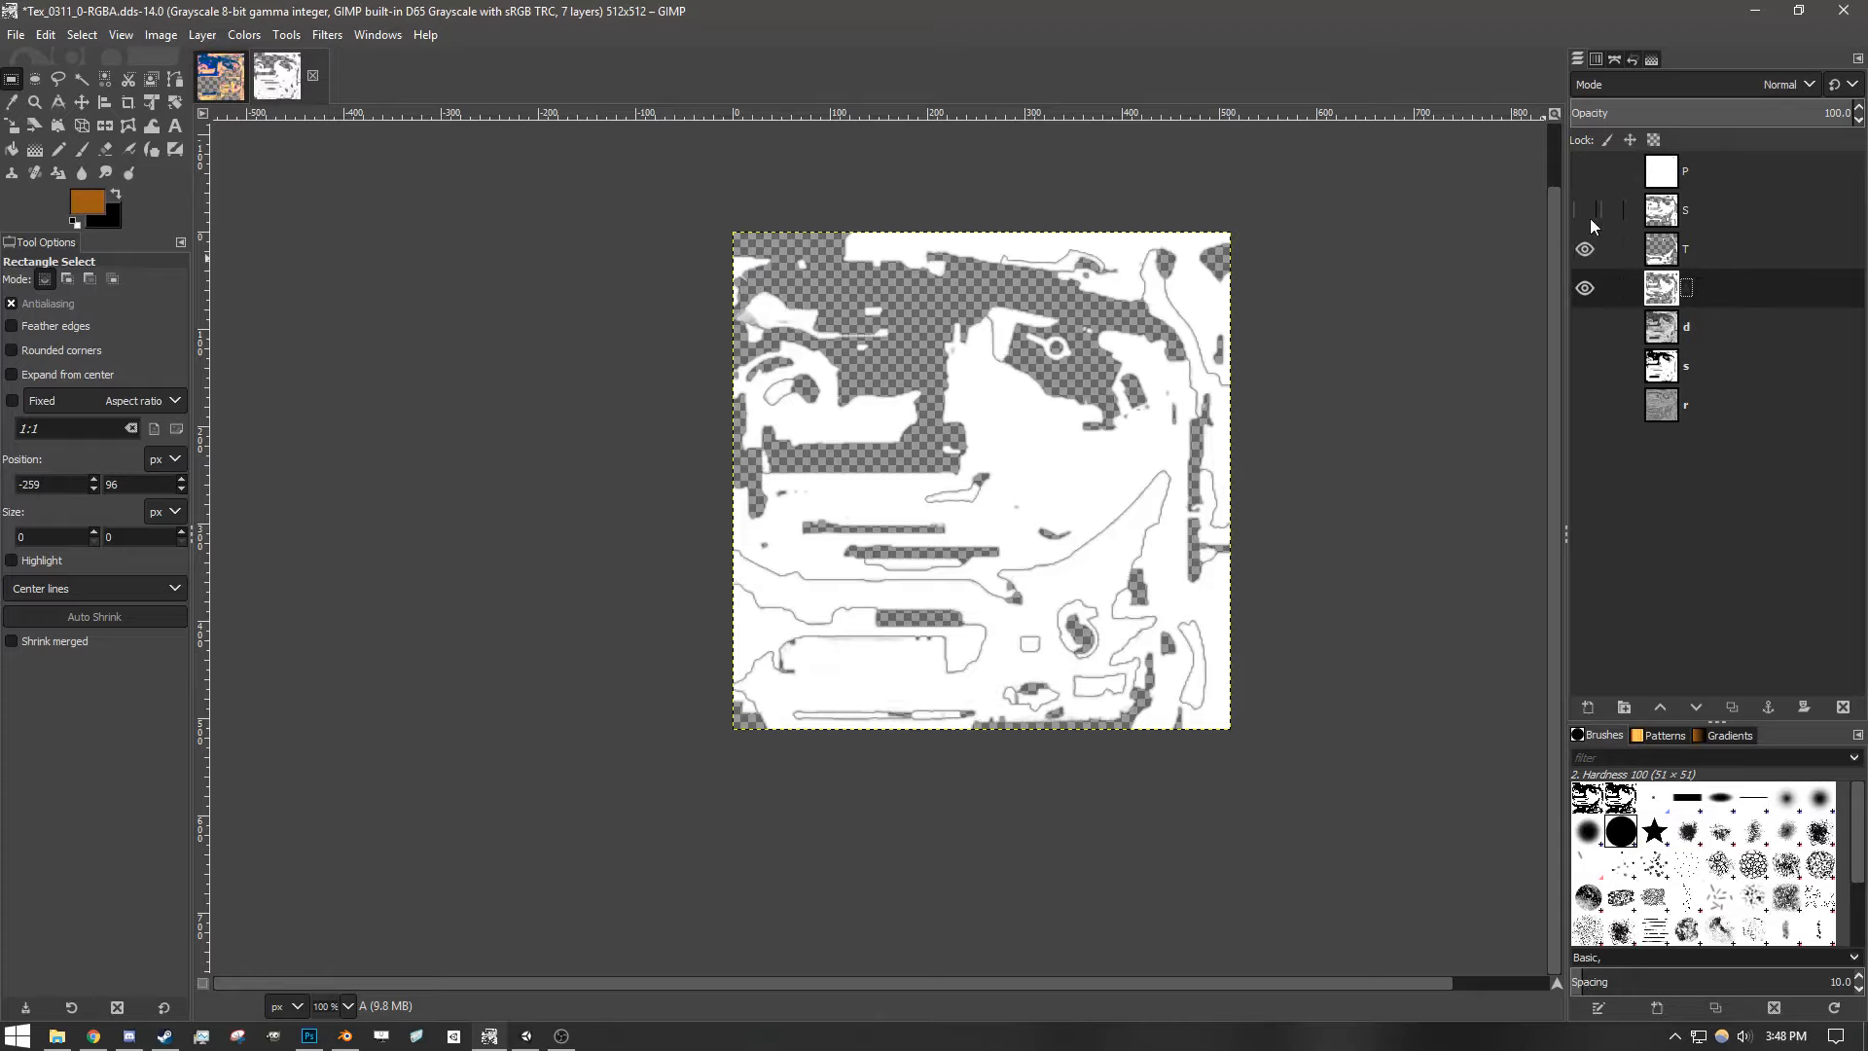
click(1586, 211)
click(1586, 211)
click(1586, 211)
click(1589, 219)
click(1590, 219)
click(1589, 219)
click(1590, 218)
click(1589, 218)
click(1590, 218)
click(1590, 218)
click(1586, 178)
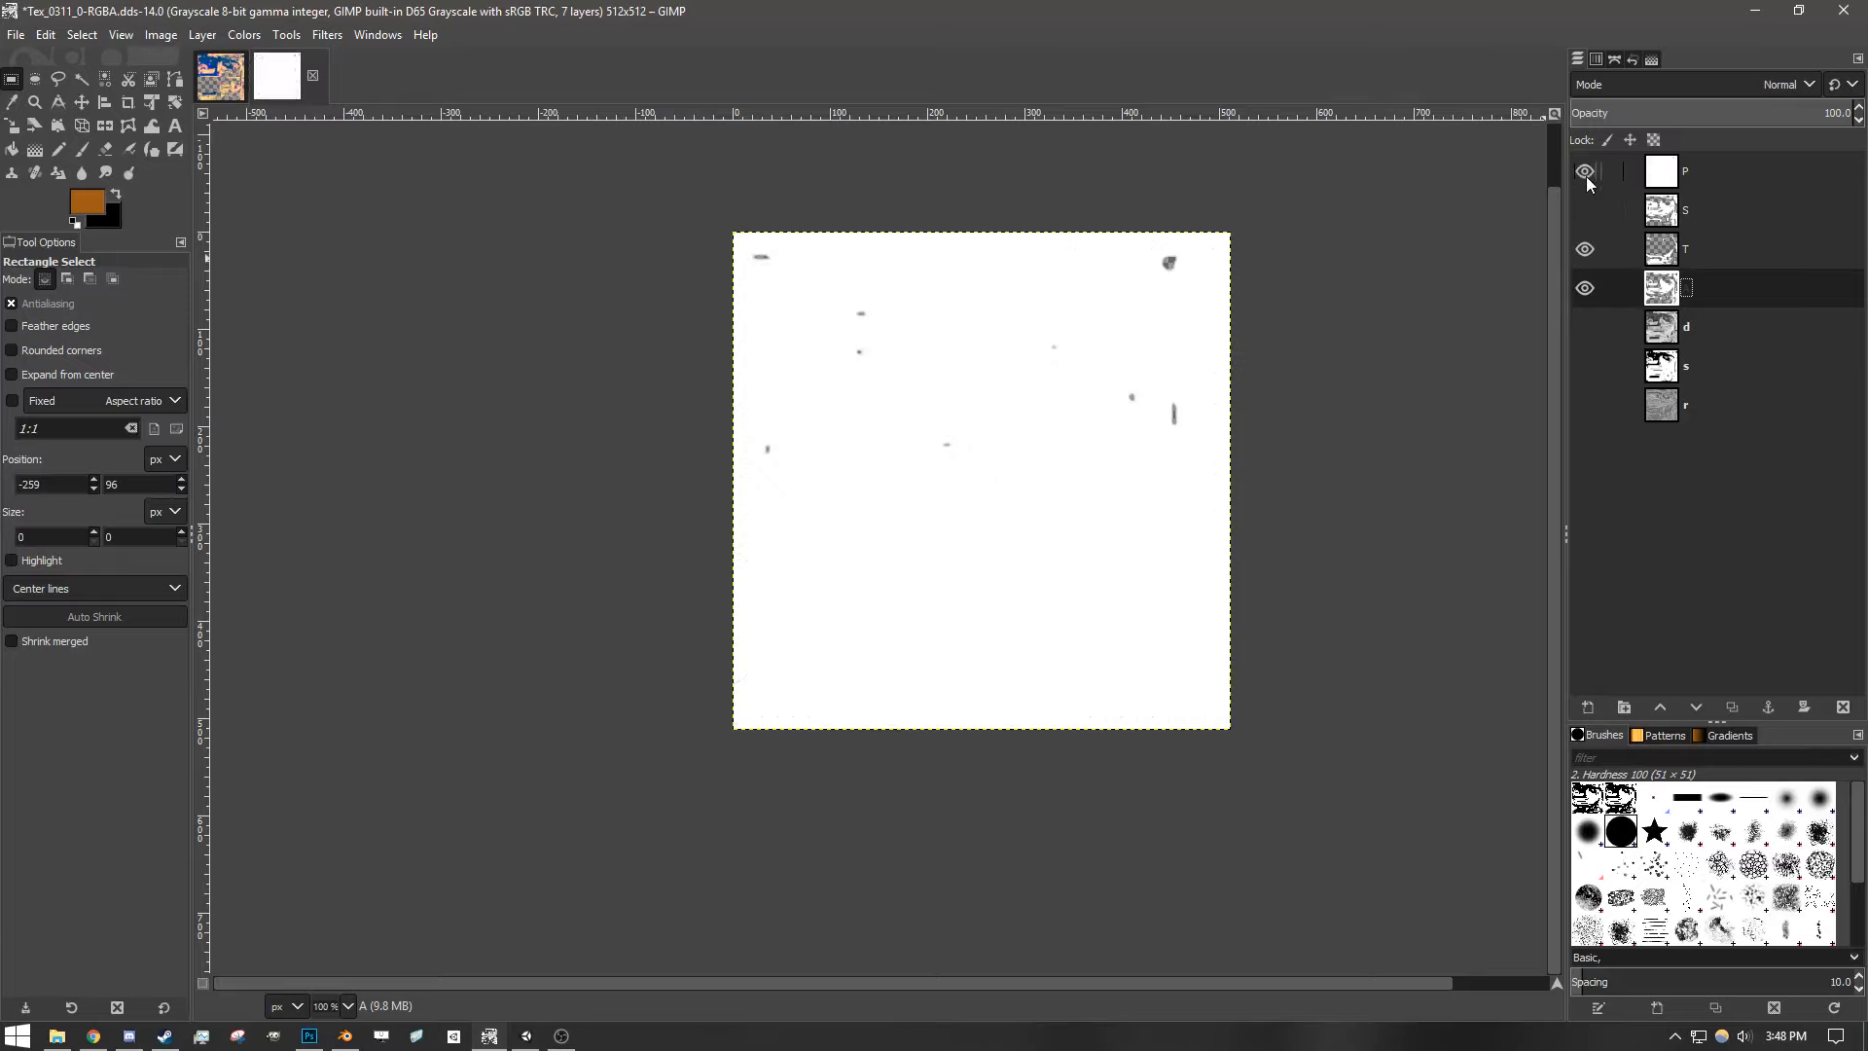
click(1585, 175)
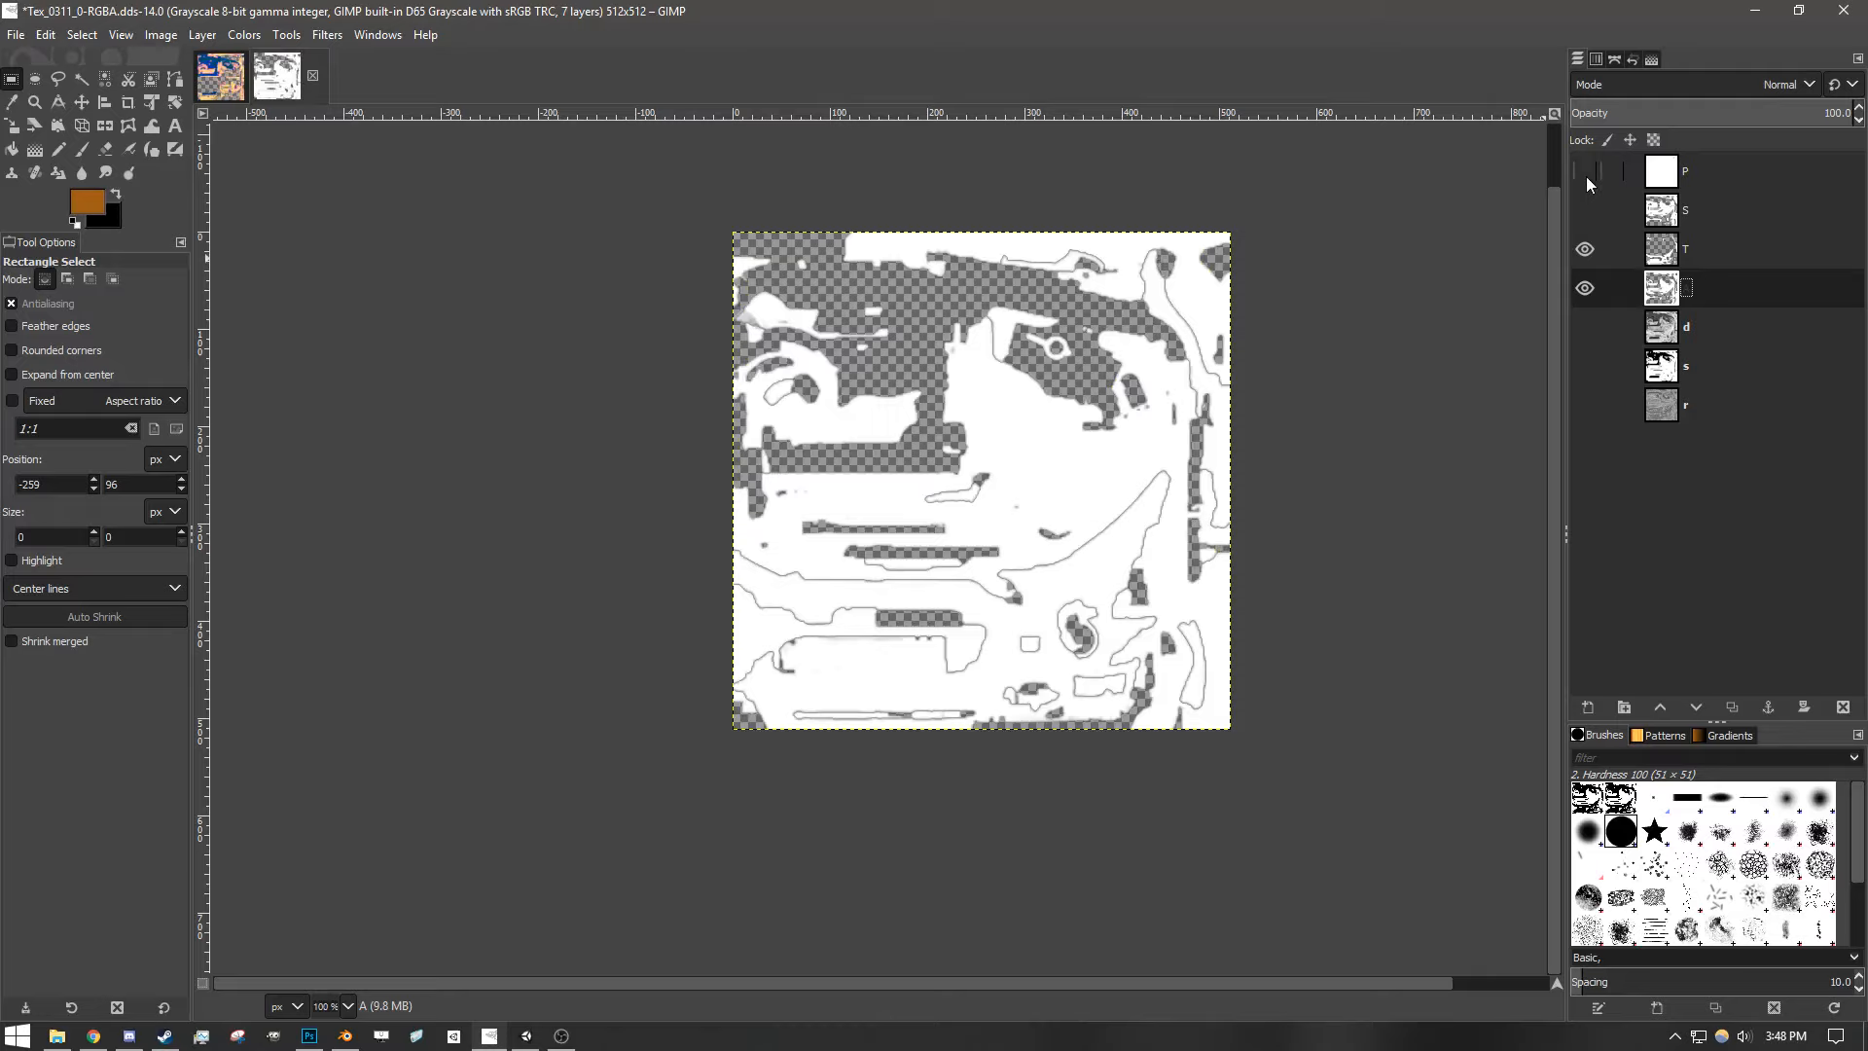
- Compare layers T, S and P above layer A once more, and leave only layer A visible
click(1584, 250)
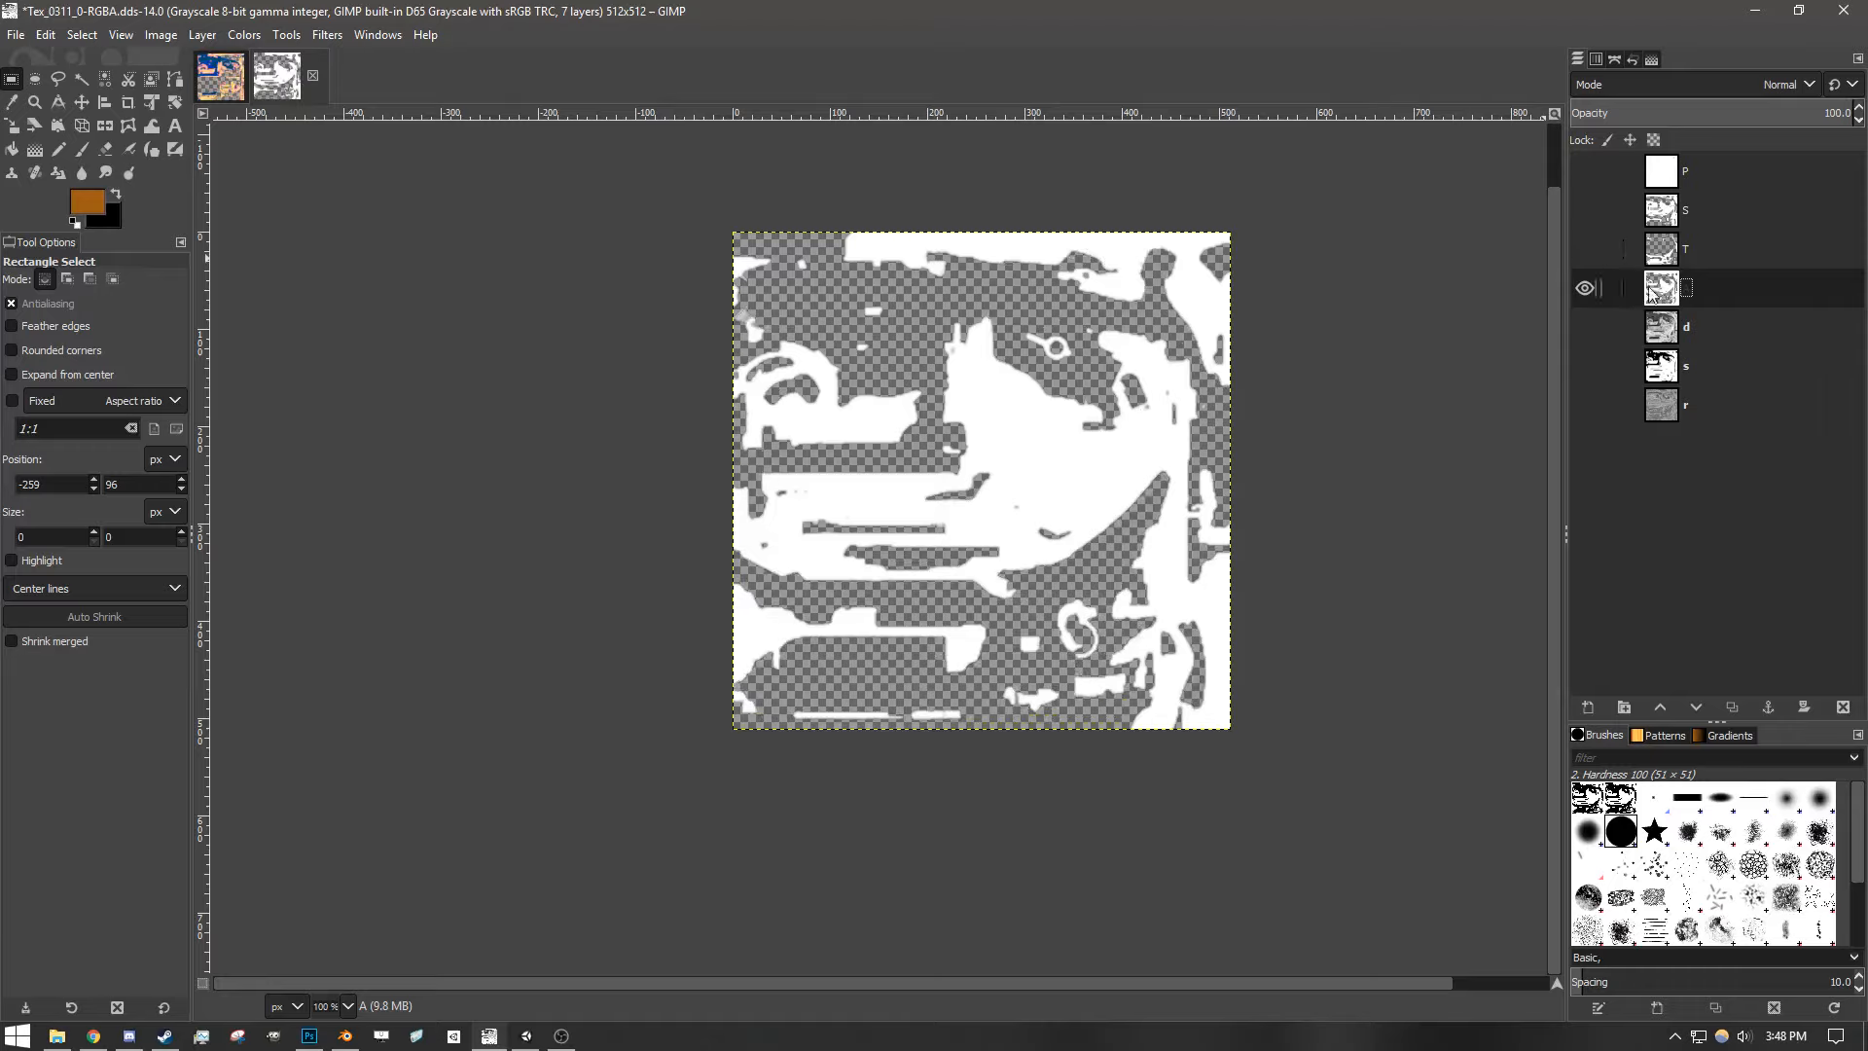
click(1585, 249)
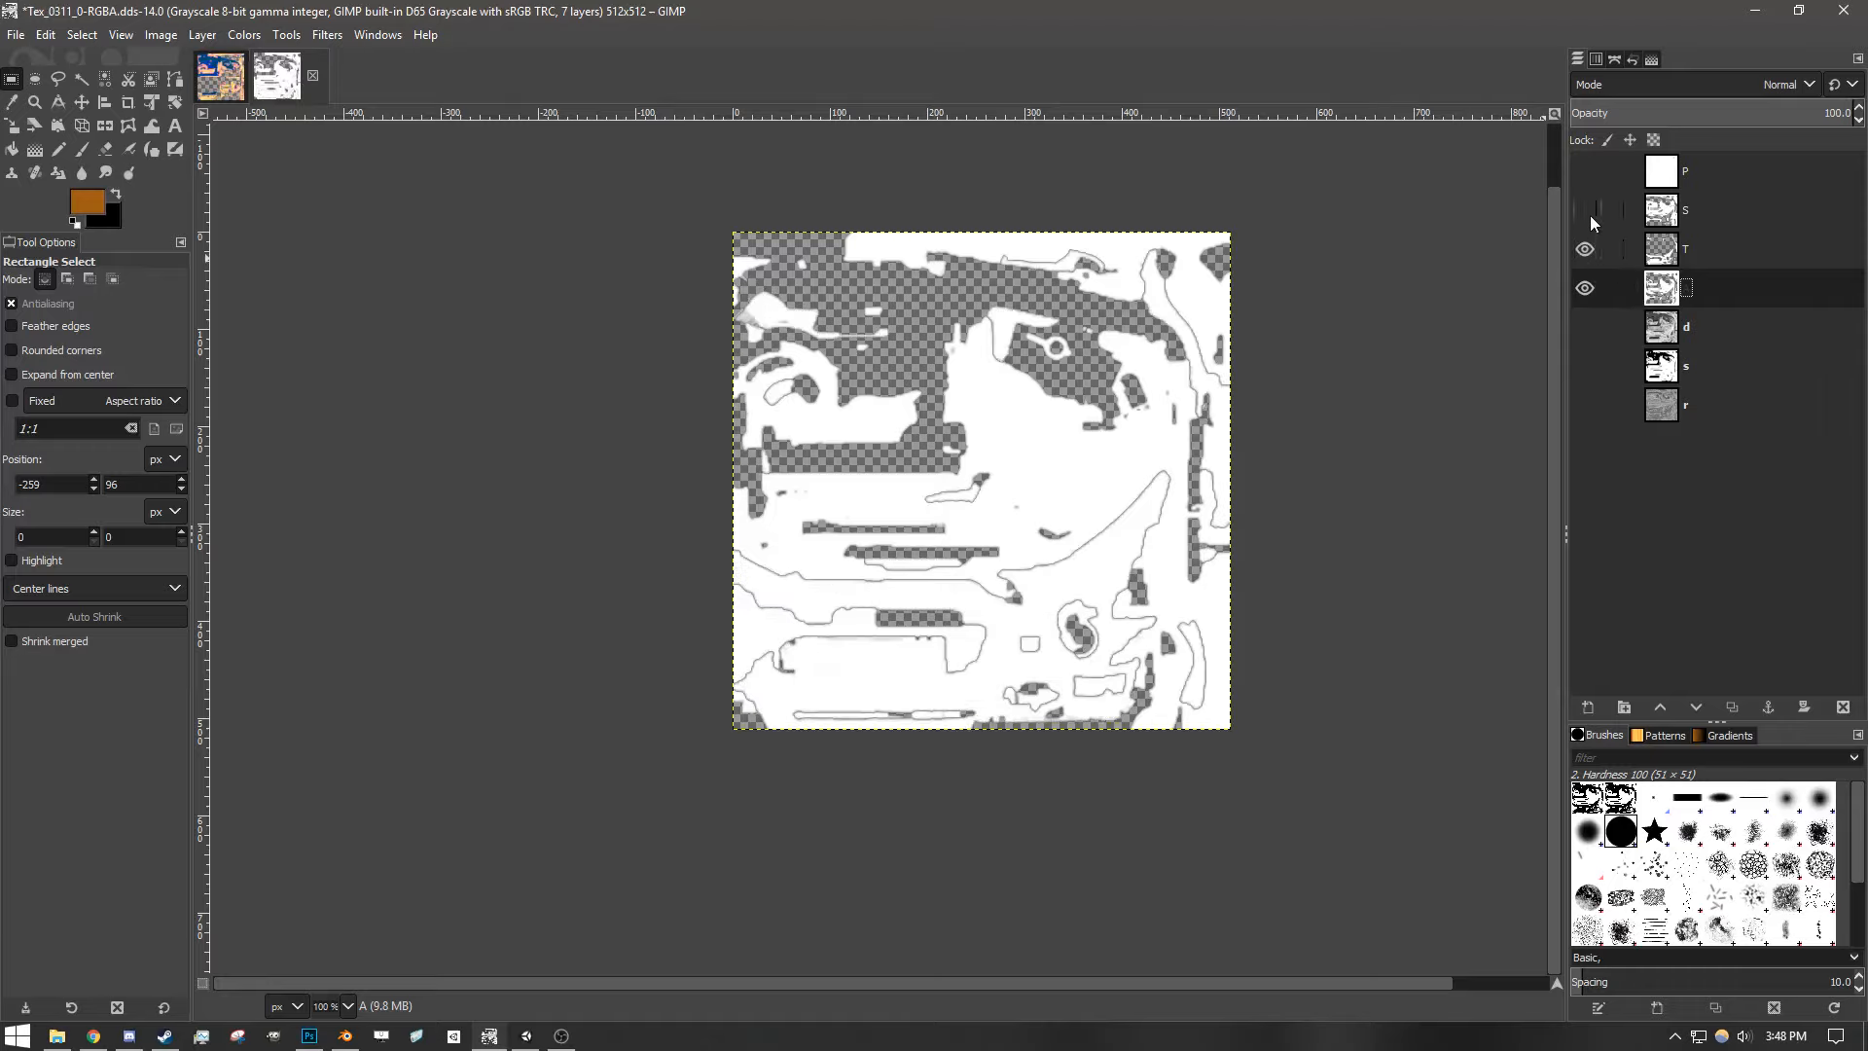
click(1585, 211)
click(1584, 172)
click(1583, 175)
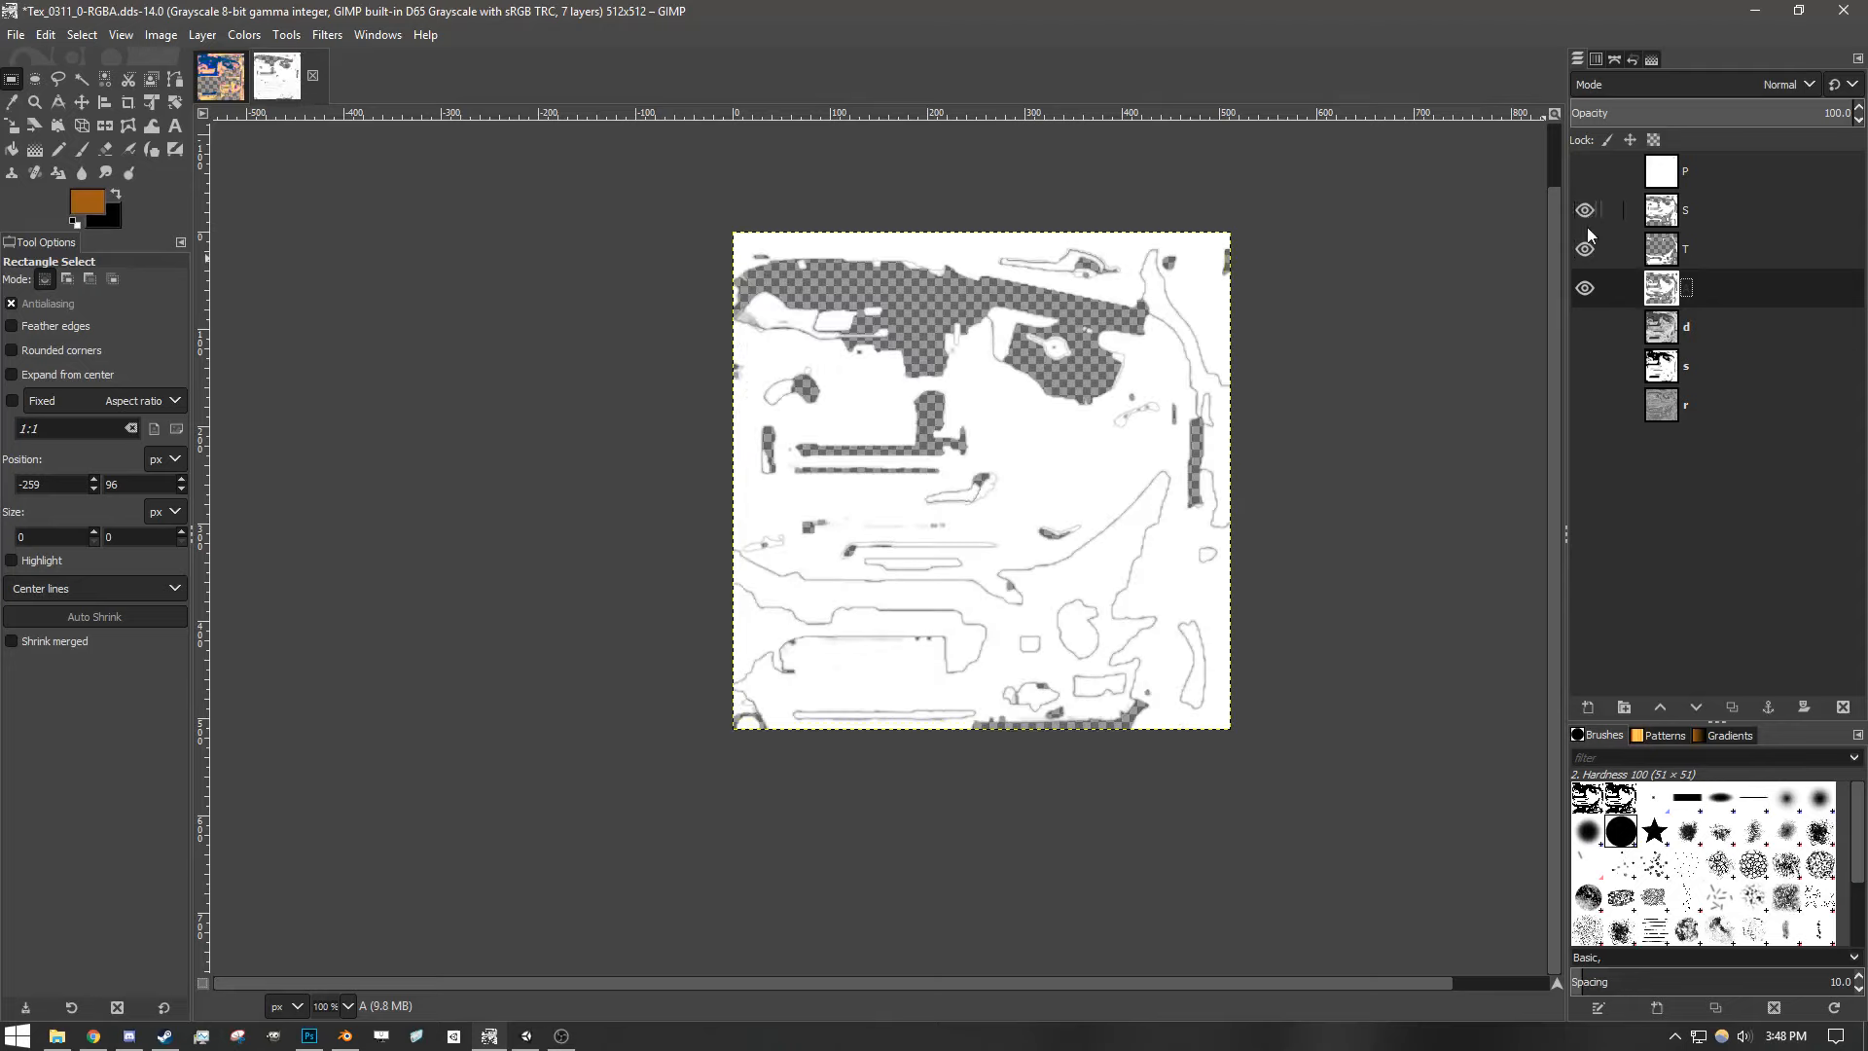
click(1585, 211)
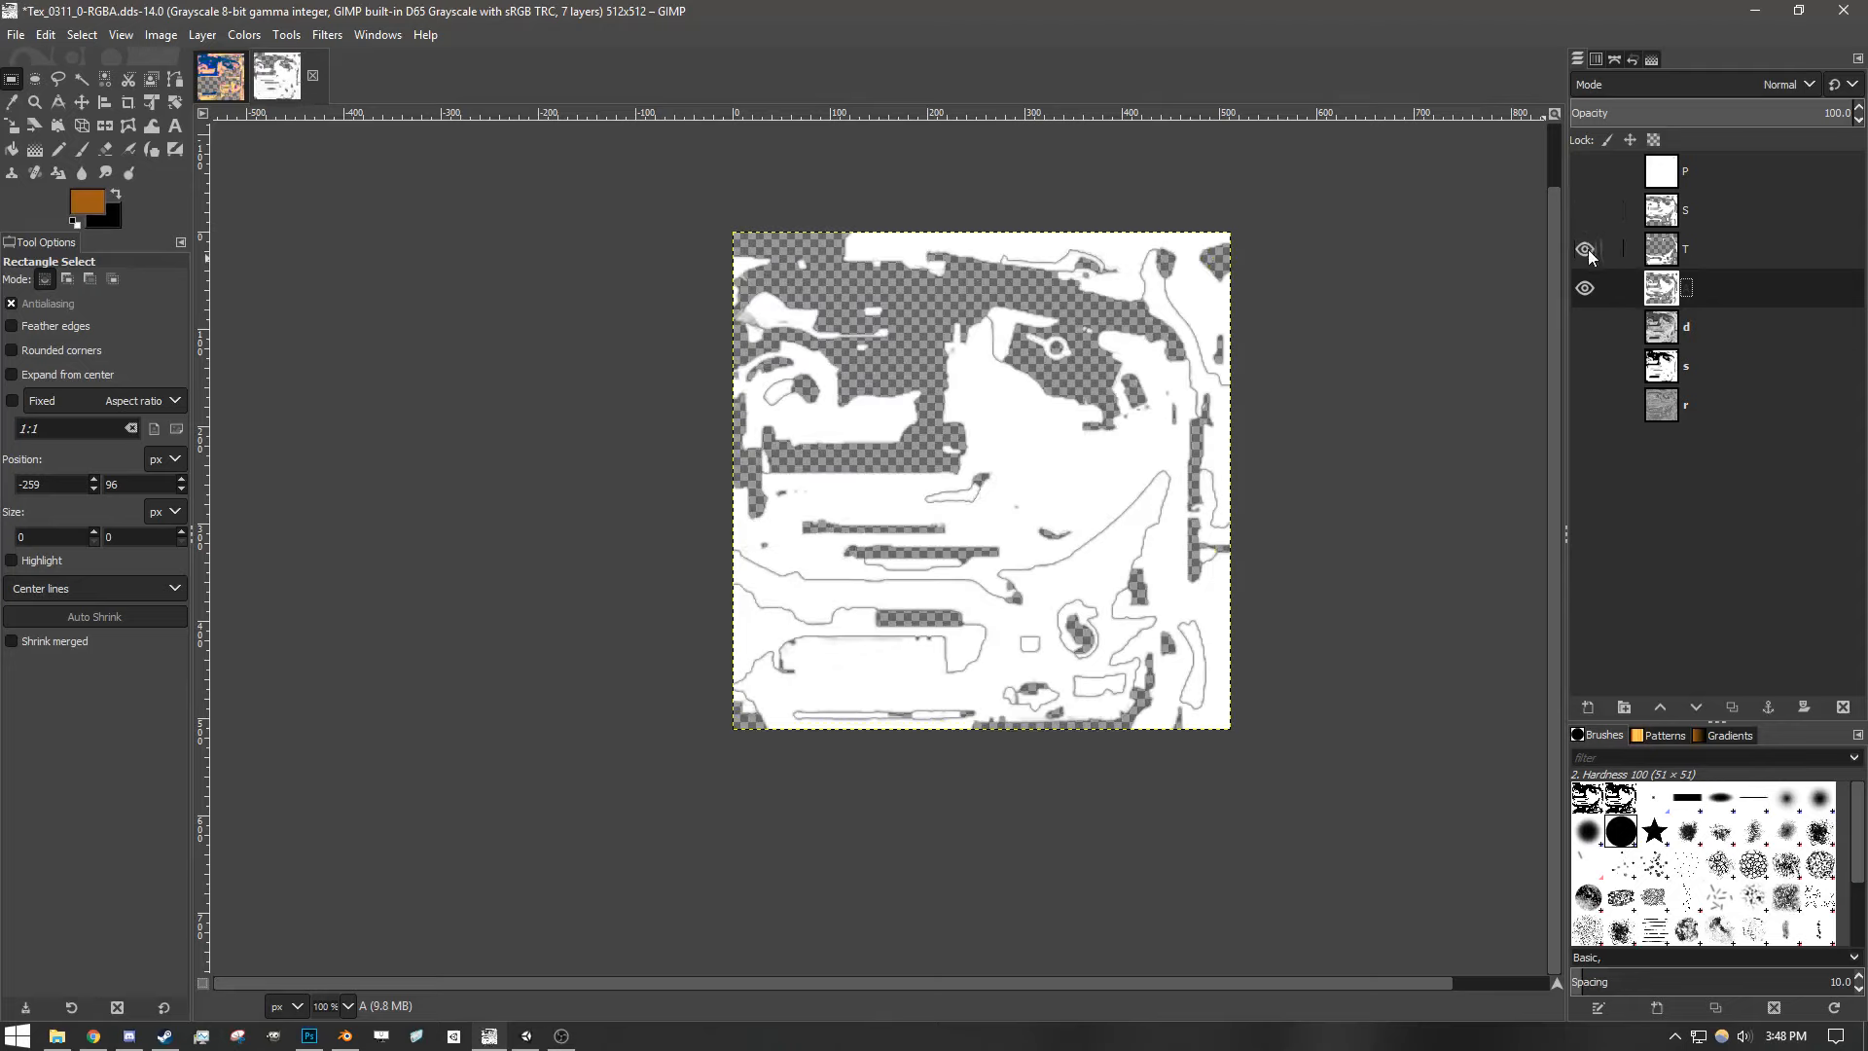
click(1681, 255)
click(1585, 211)
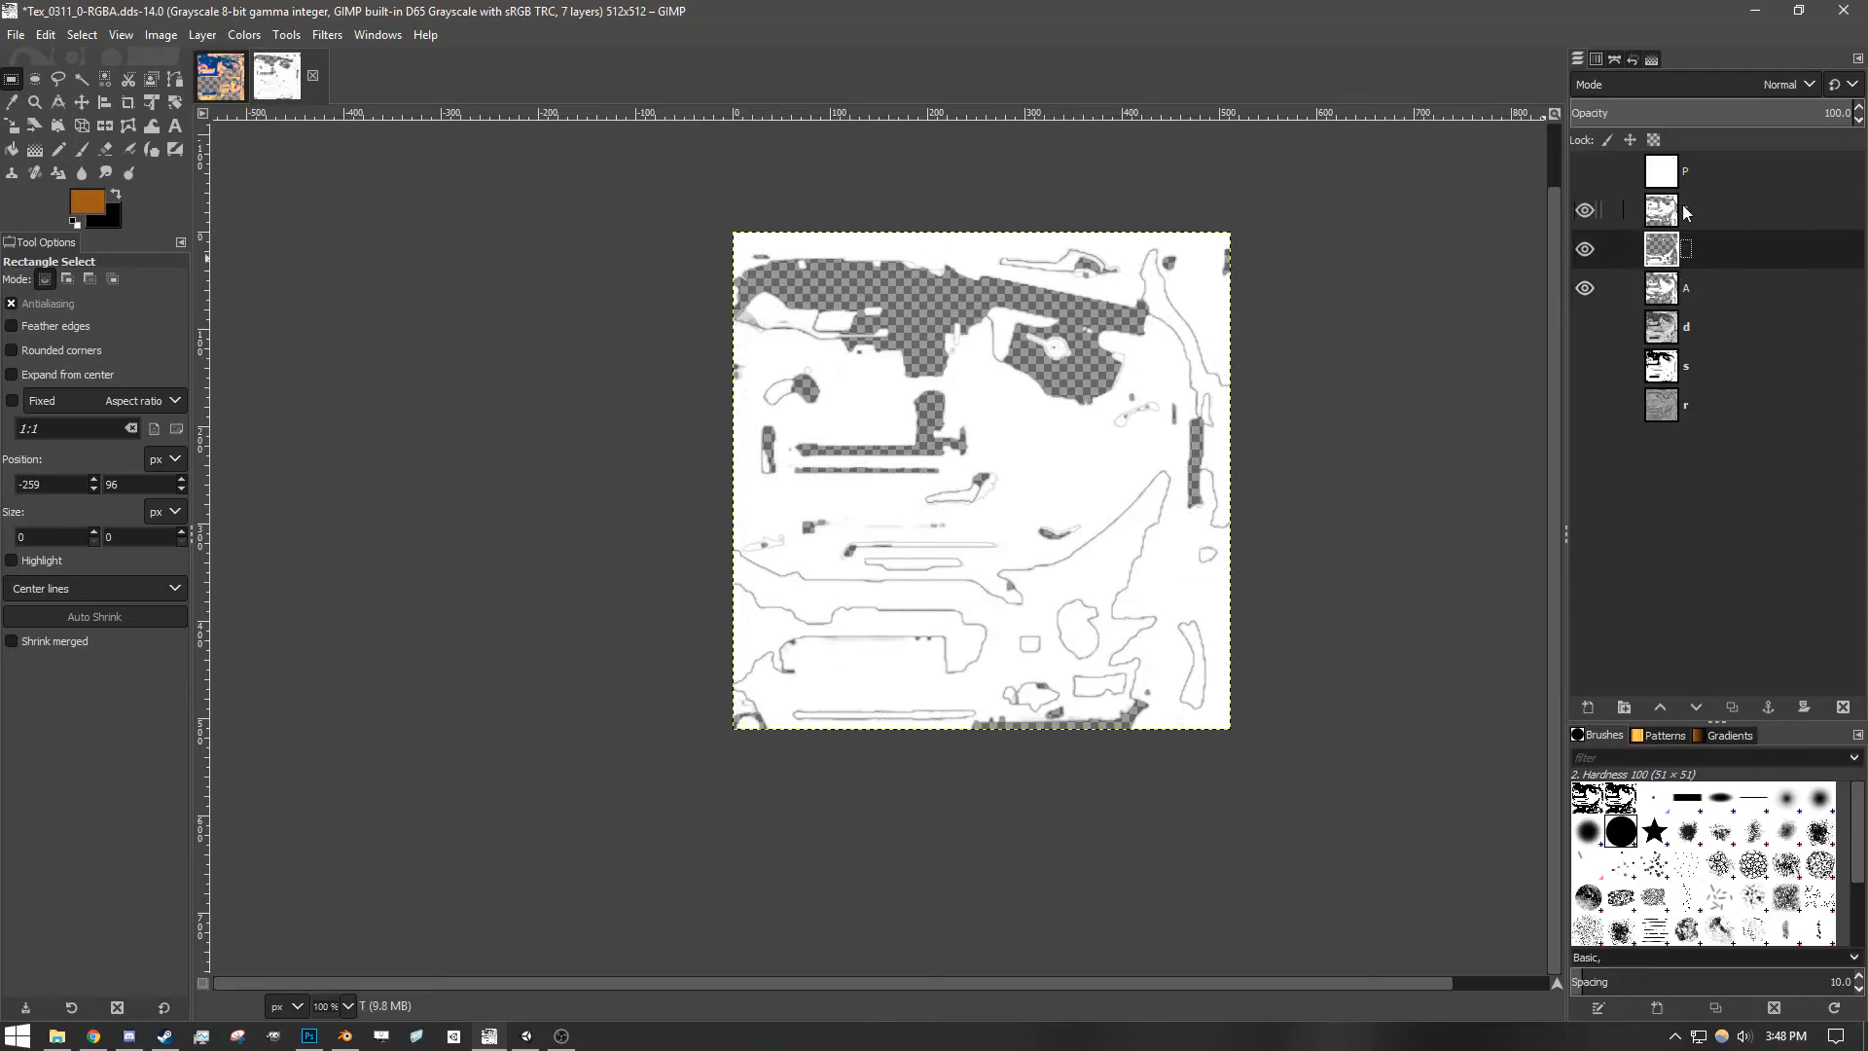
click(1584, 250)
click(1583, 212)
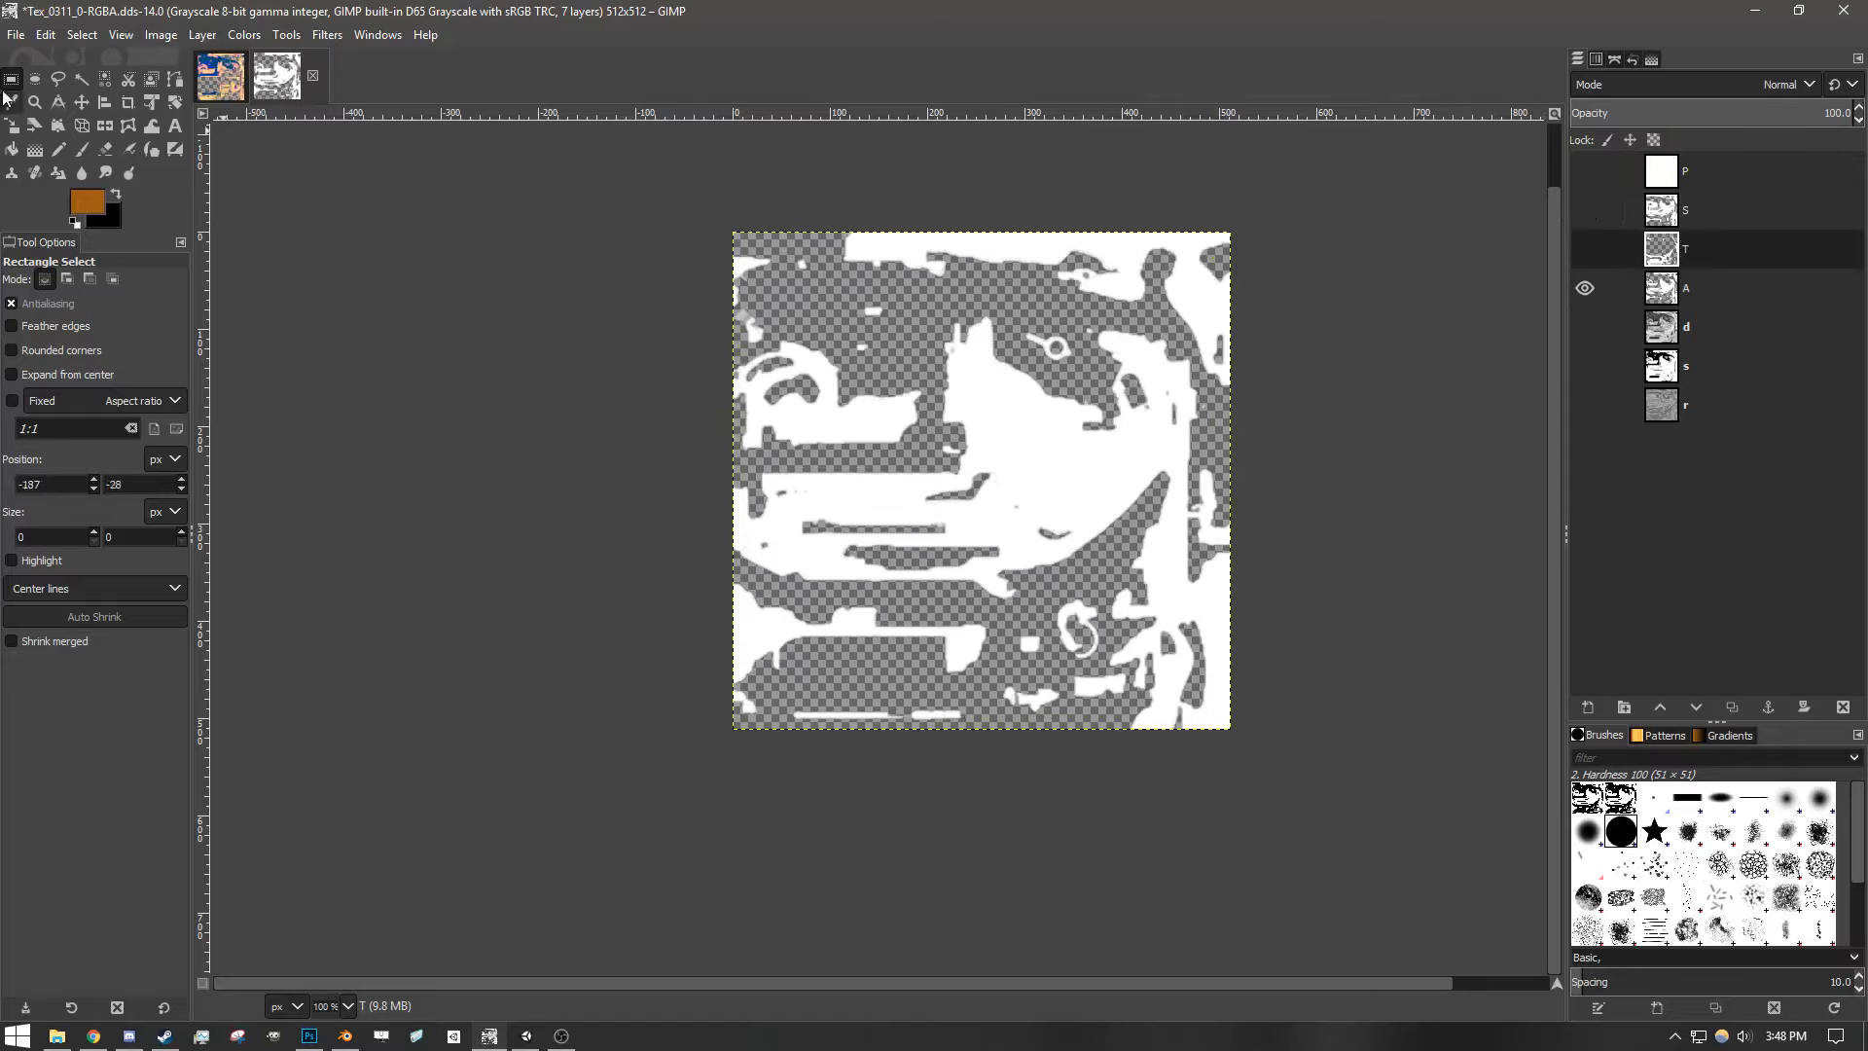
- Select the white areas of layer A using Select by Color with a raised threshold
key(shift+o)
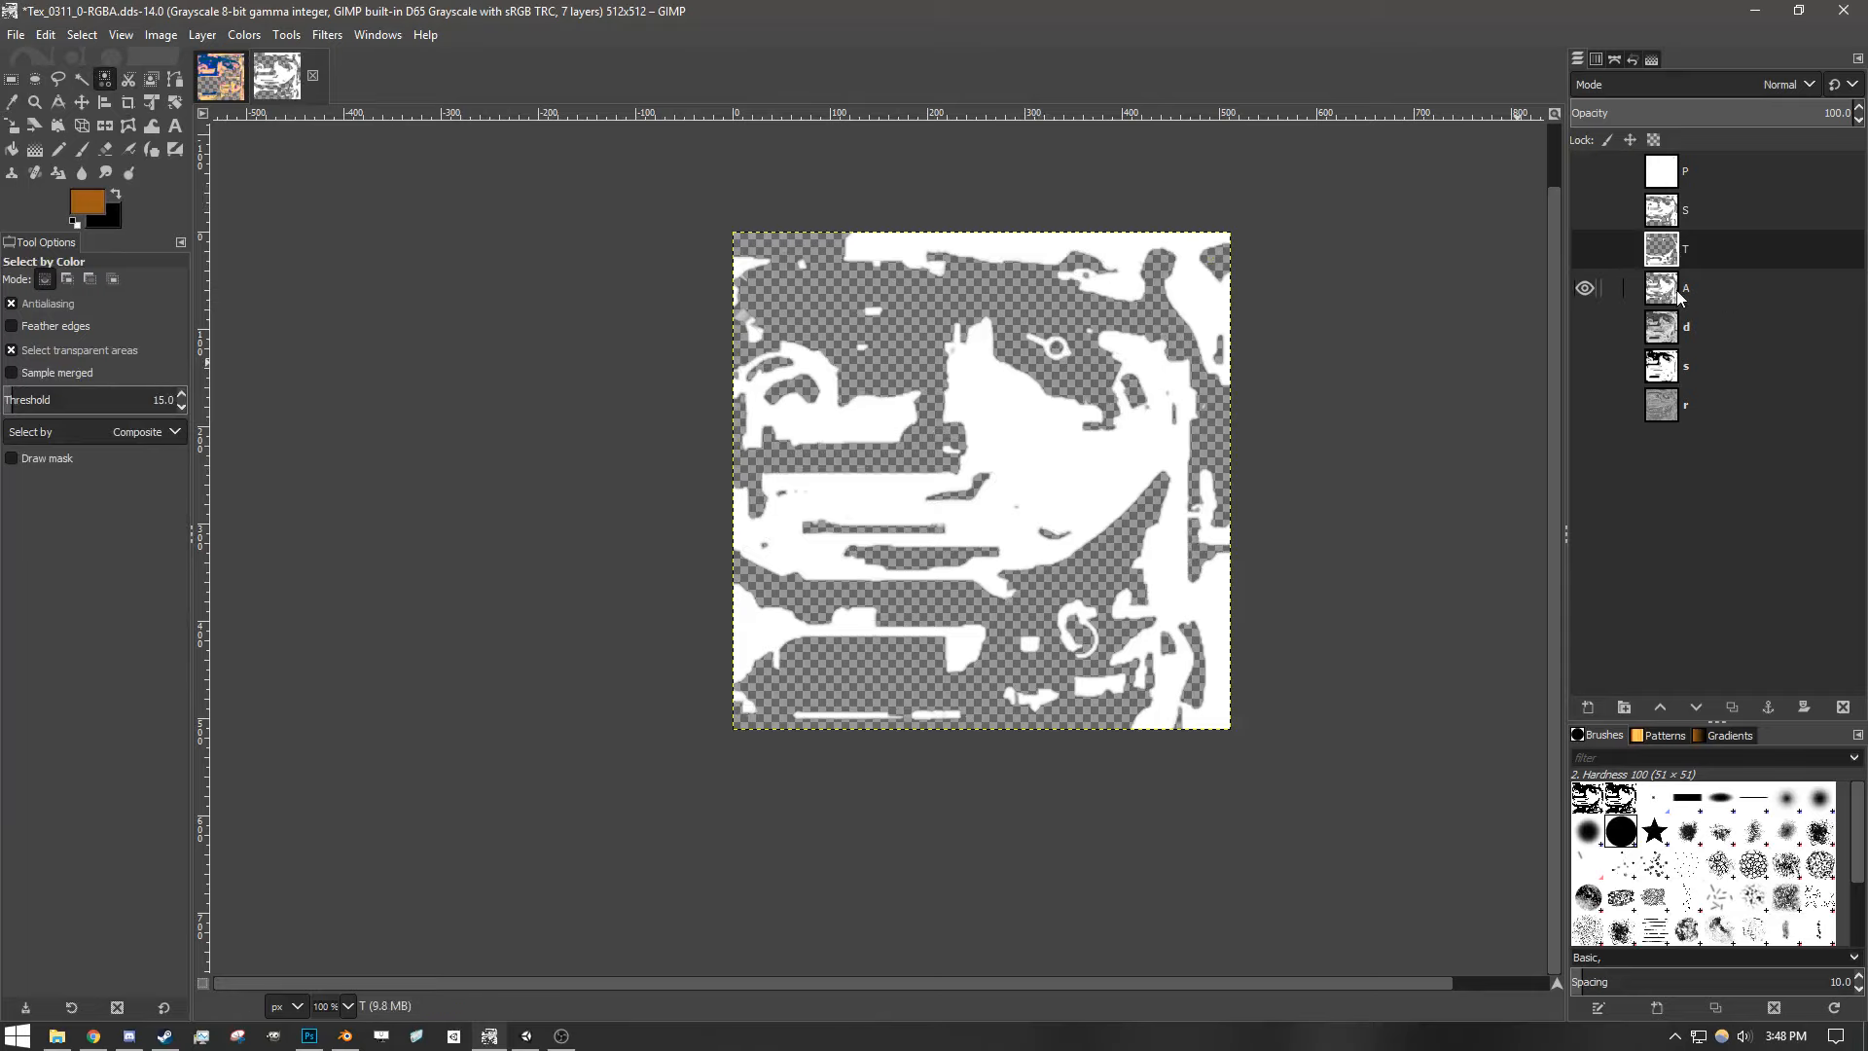
key(Page_Down)
drag(1192, 514, 1734, 449)
key(Escape)
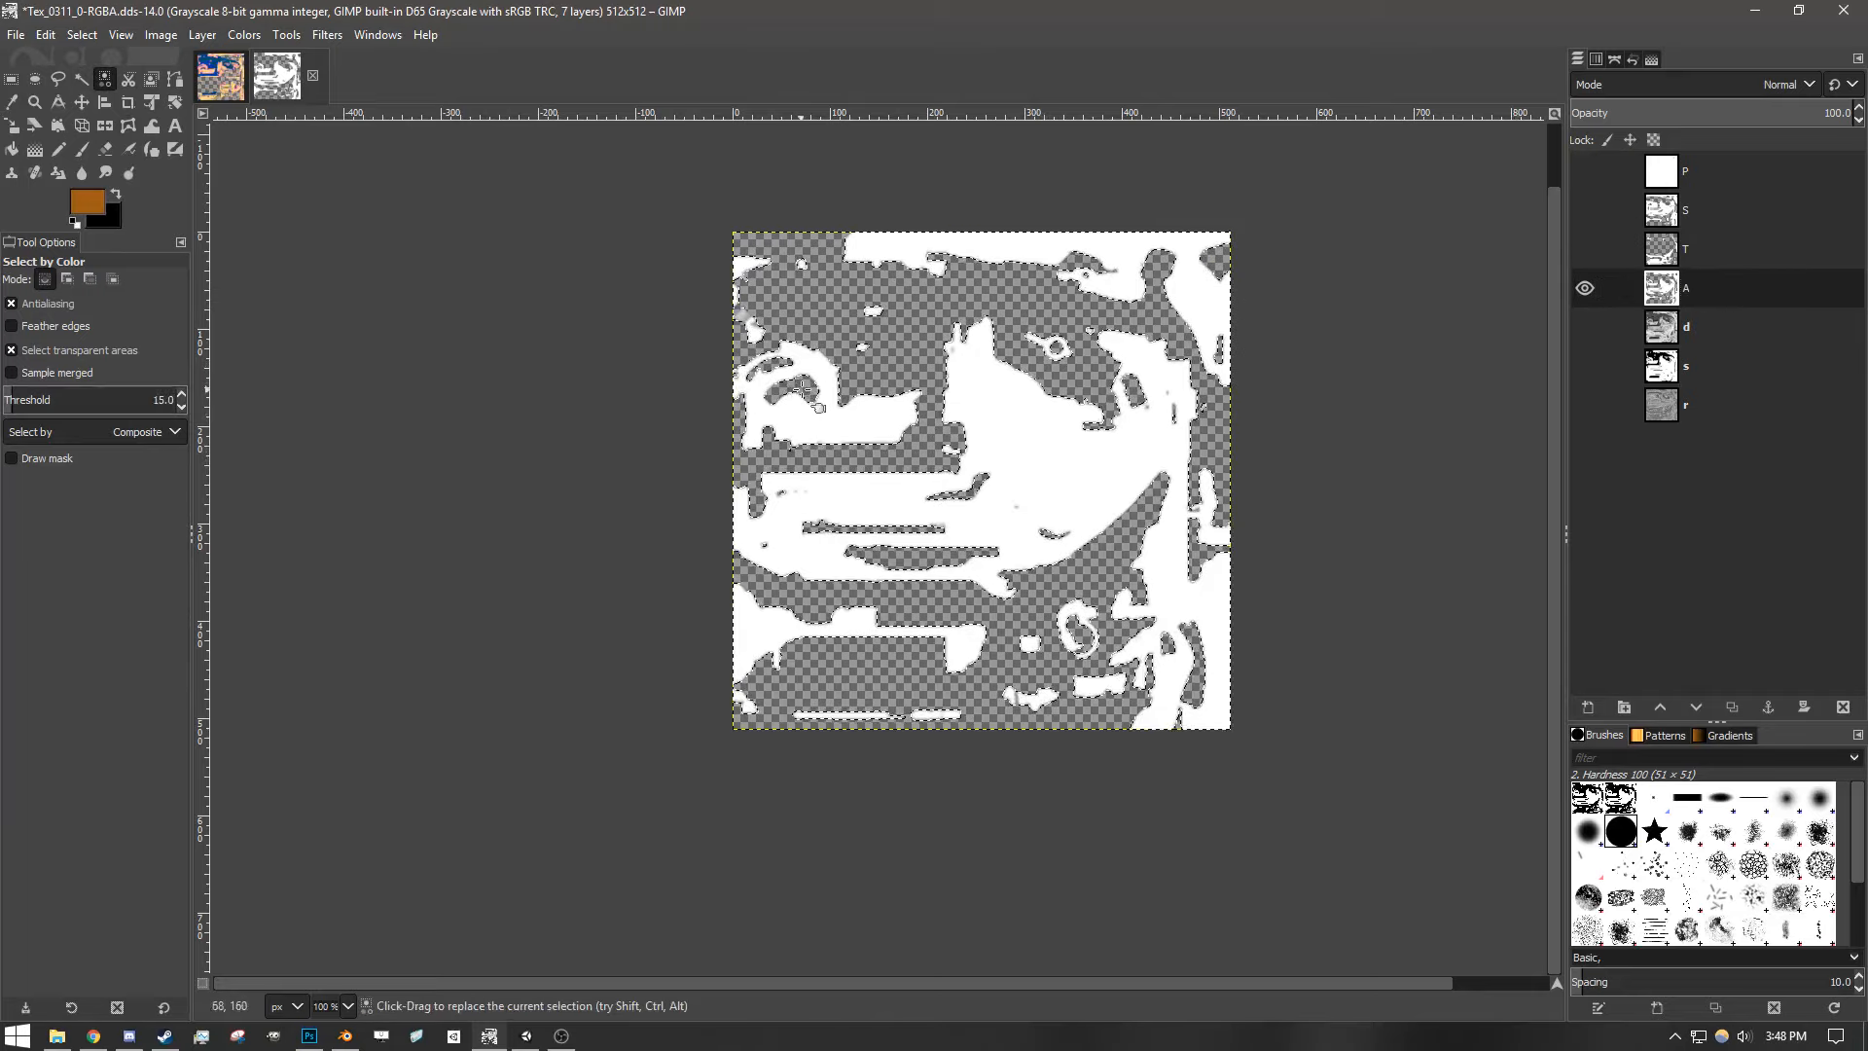
- Show layers T, S and P, delete the area selected from layer A on each of them, and clear the selection
click(1584, 250)
click(1675, 250)
click(11, 78)
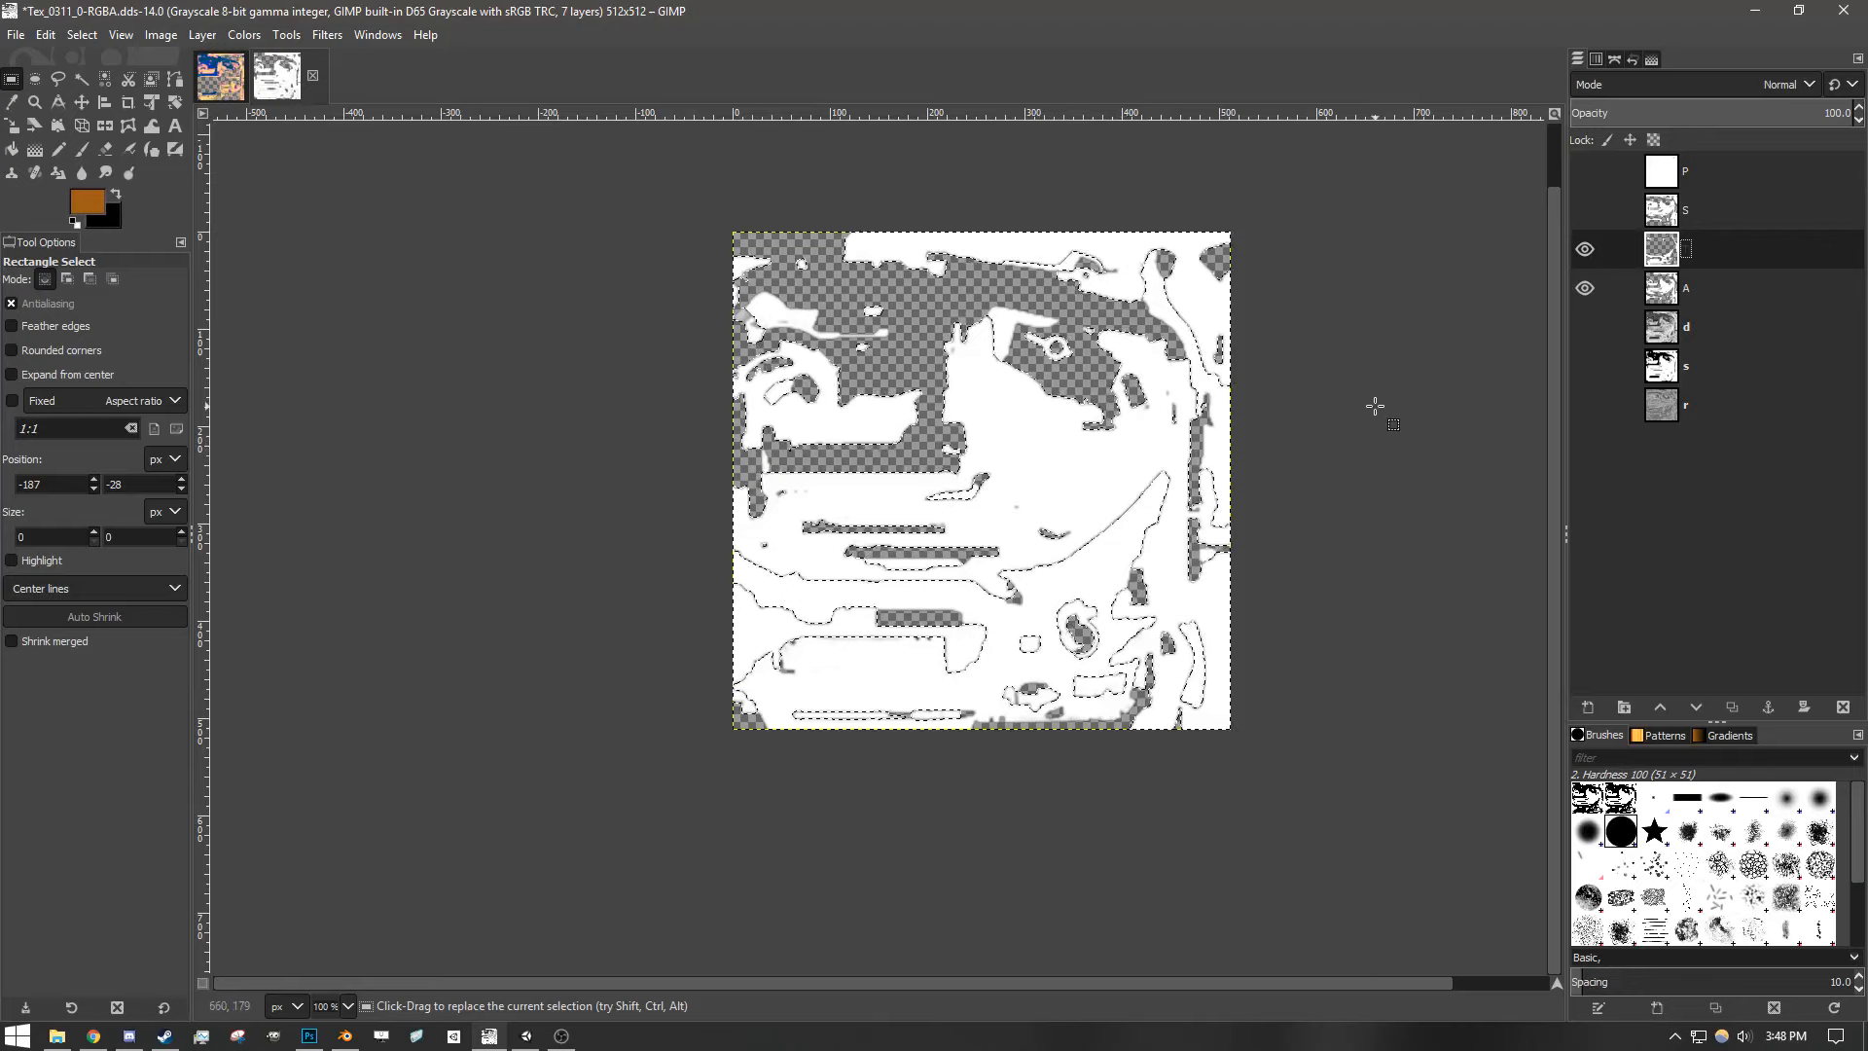
click(1585, 210)
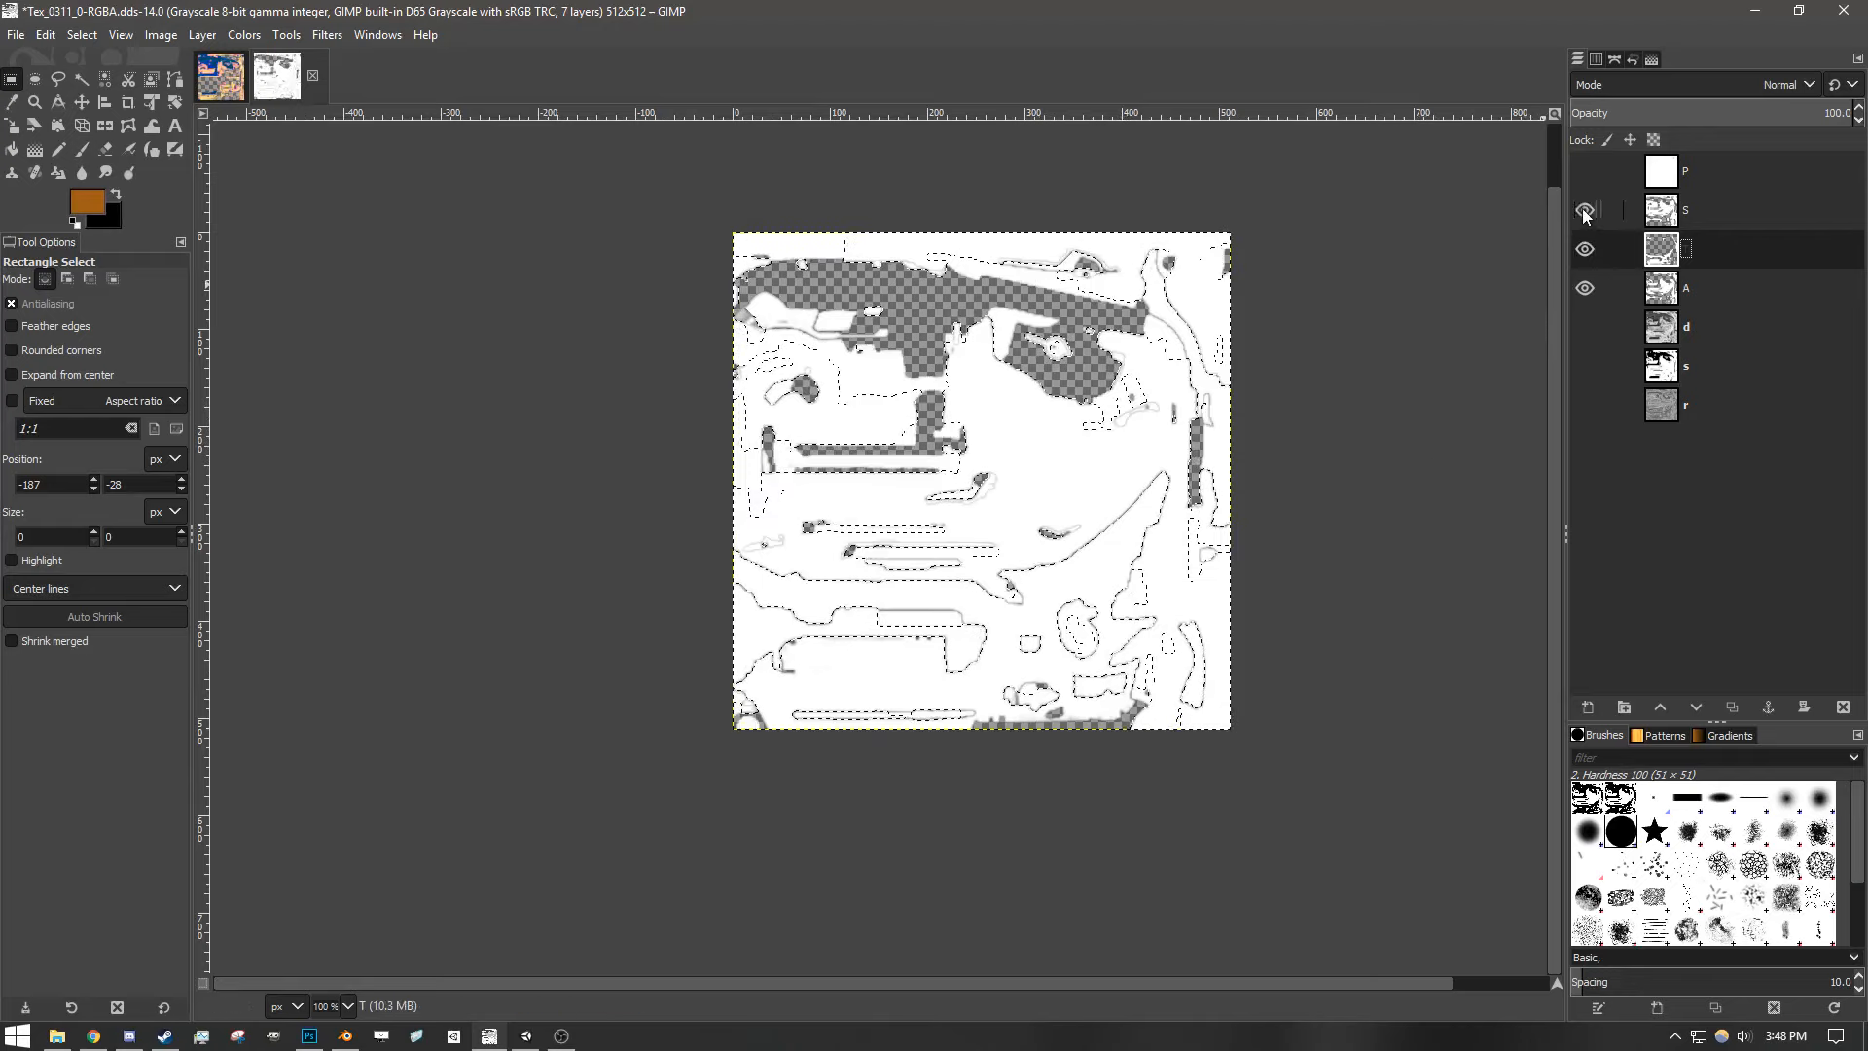
click(1669, 210)
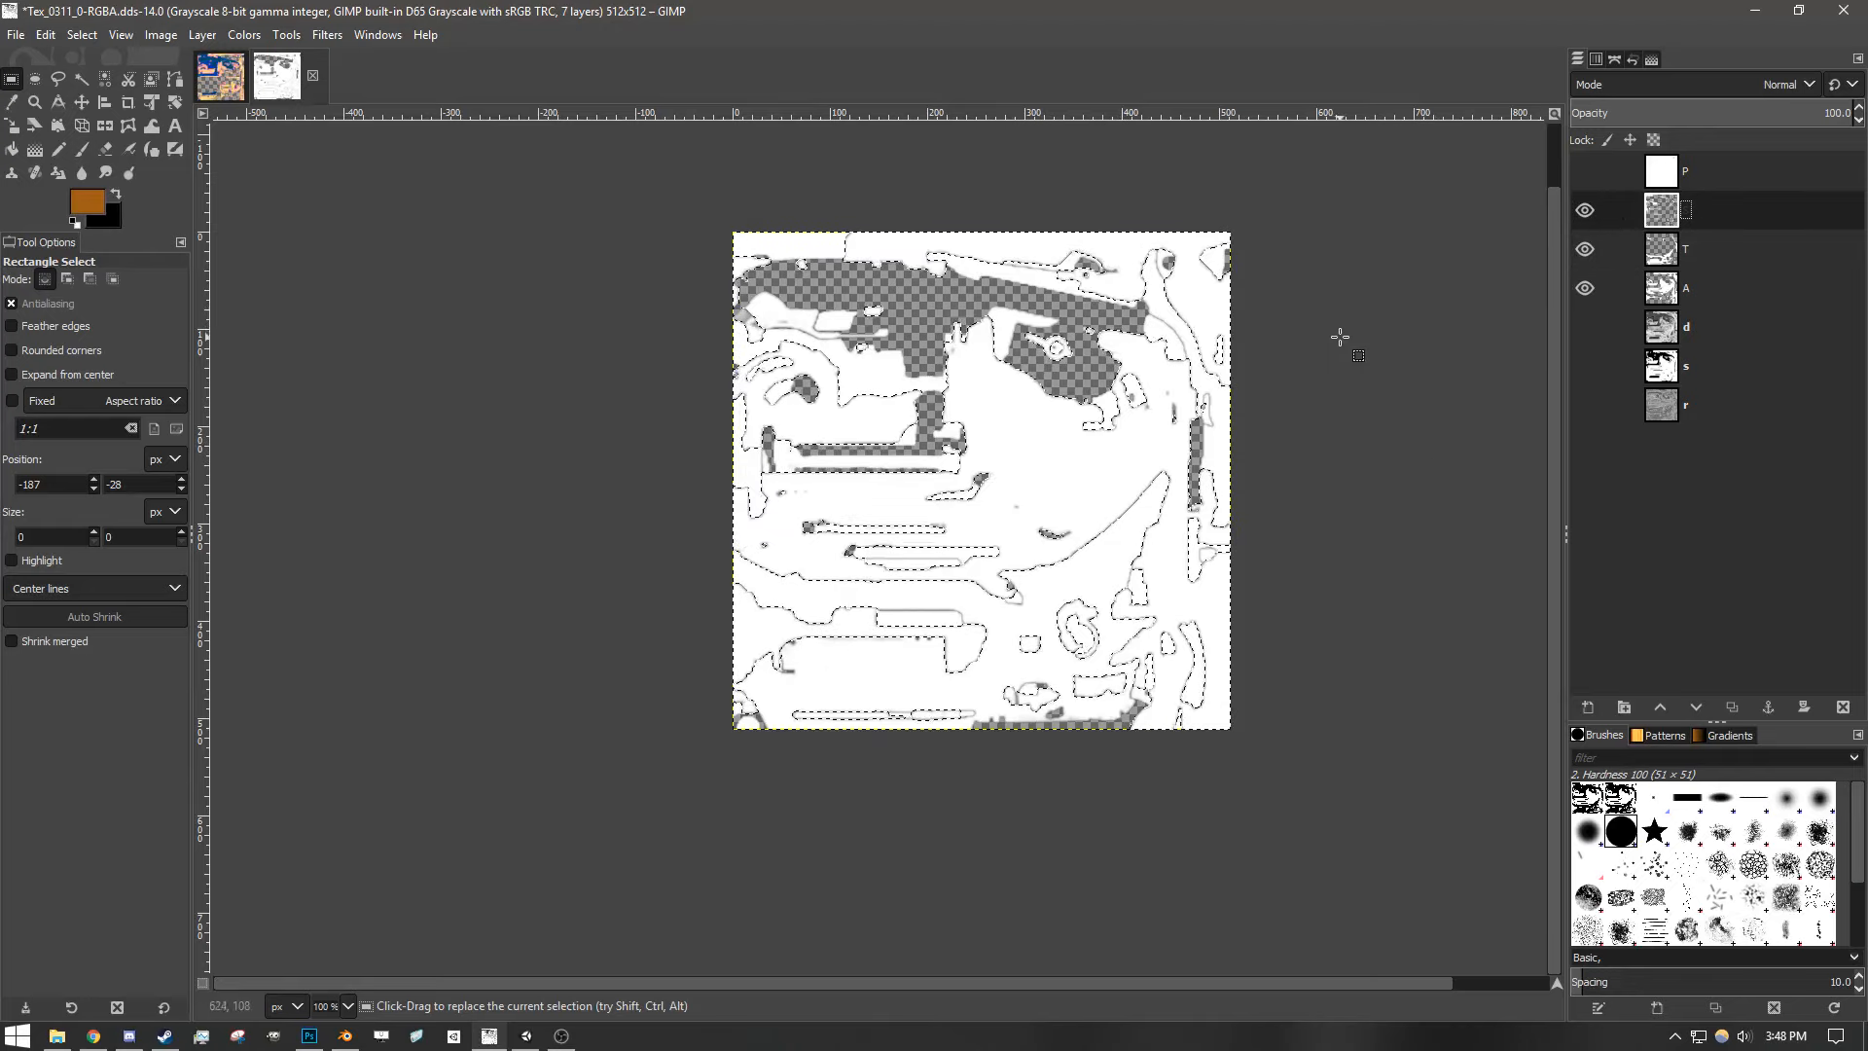
click(1669, 171)
click(1584, 171)
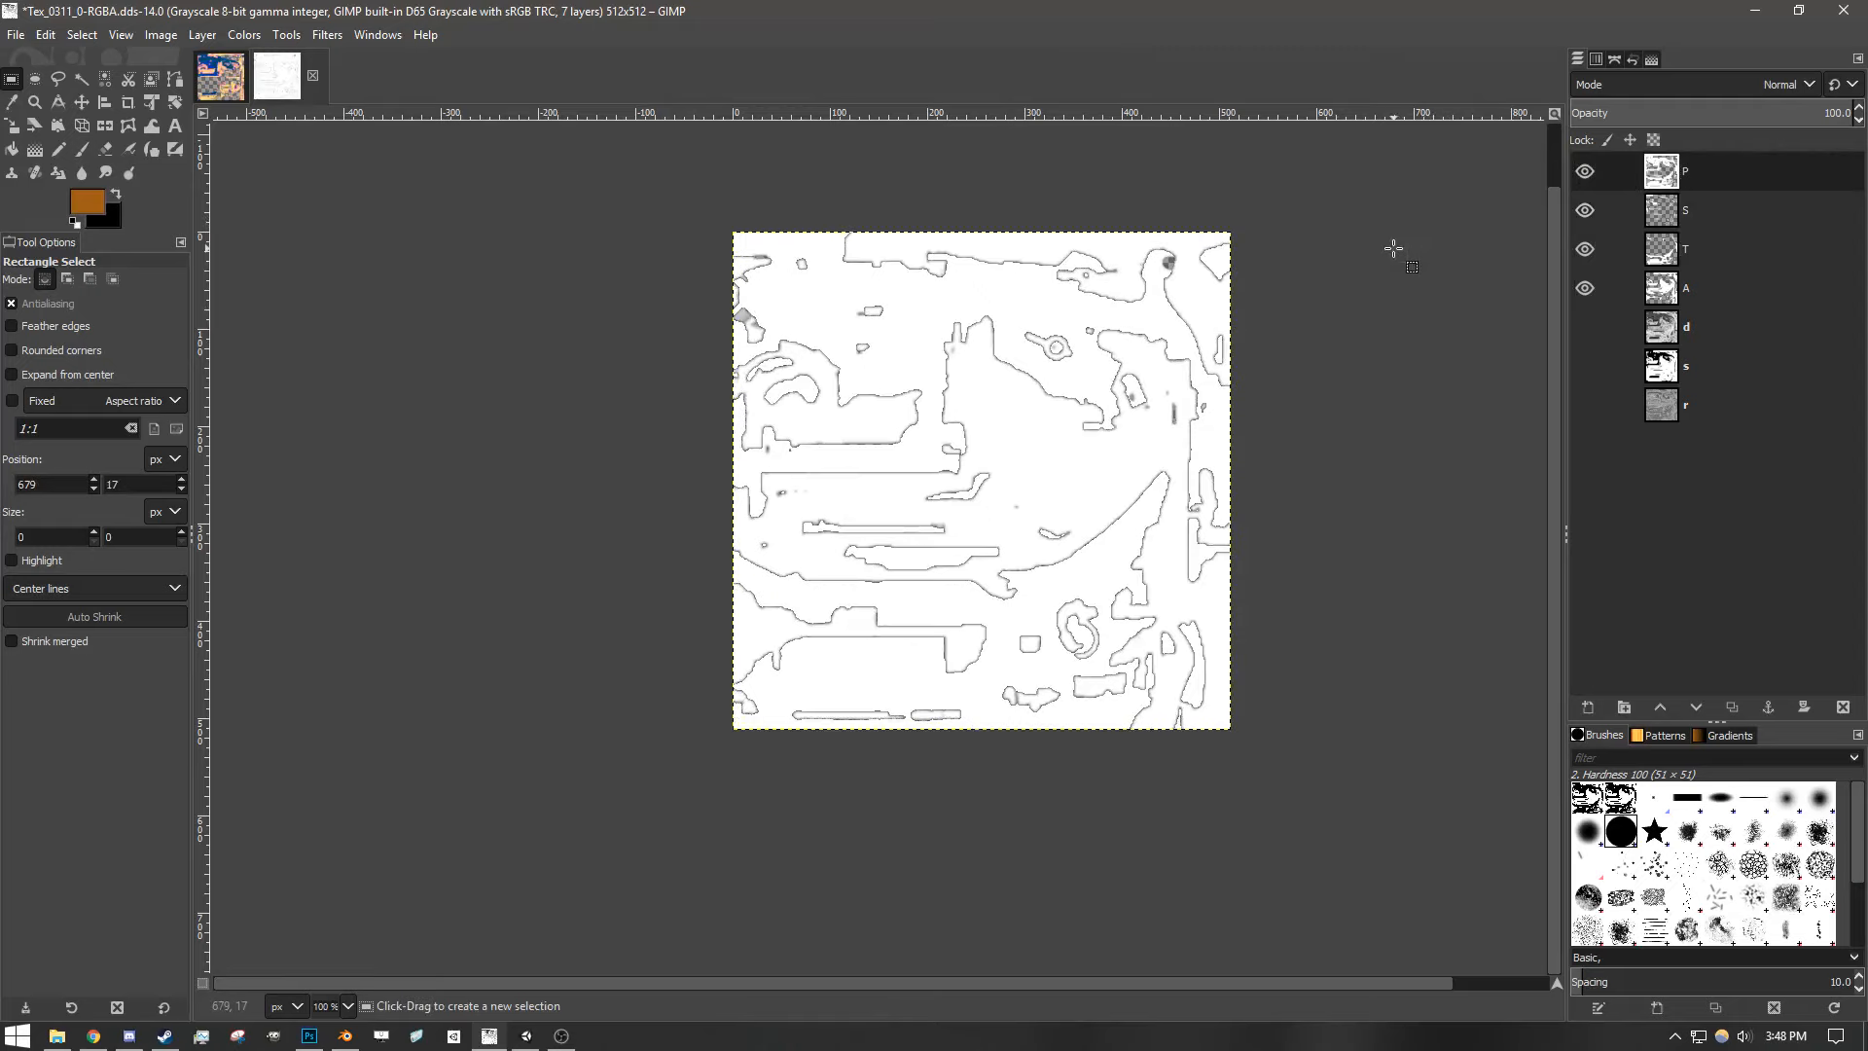
- Hide layers P and S, and toggle layer T over layer A to check the trimmed mask
mouse_move(1584, 171)
mouse_down()
mouse_move(1587, 245)
mouse_move(1584, 179)
mouse_up()
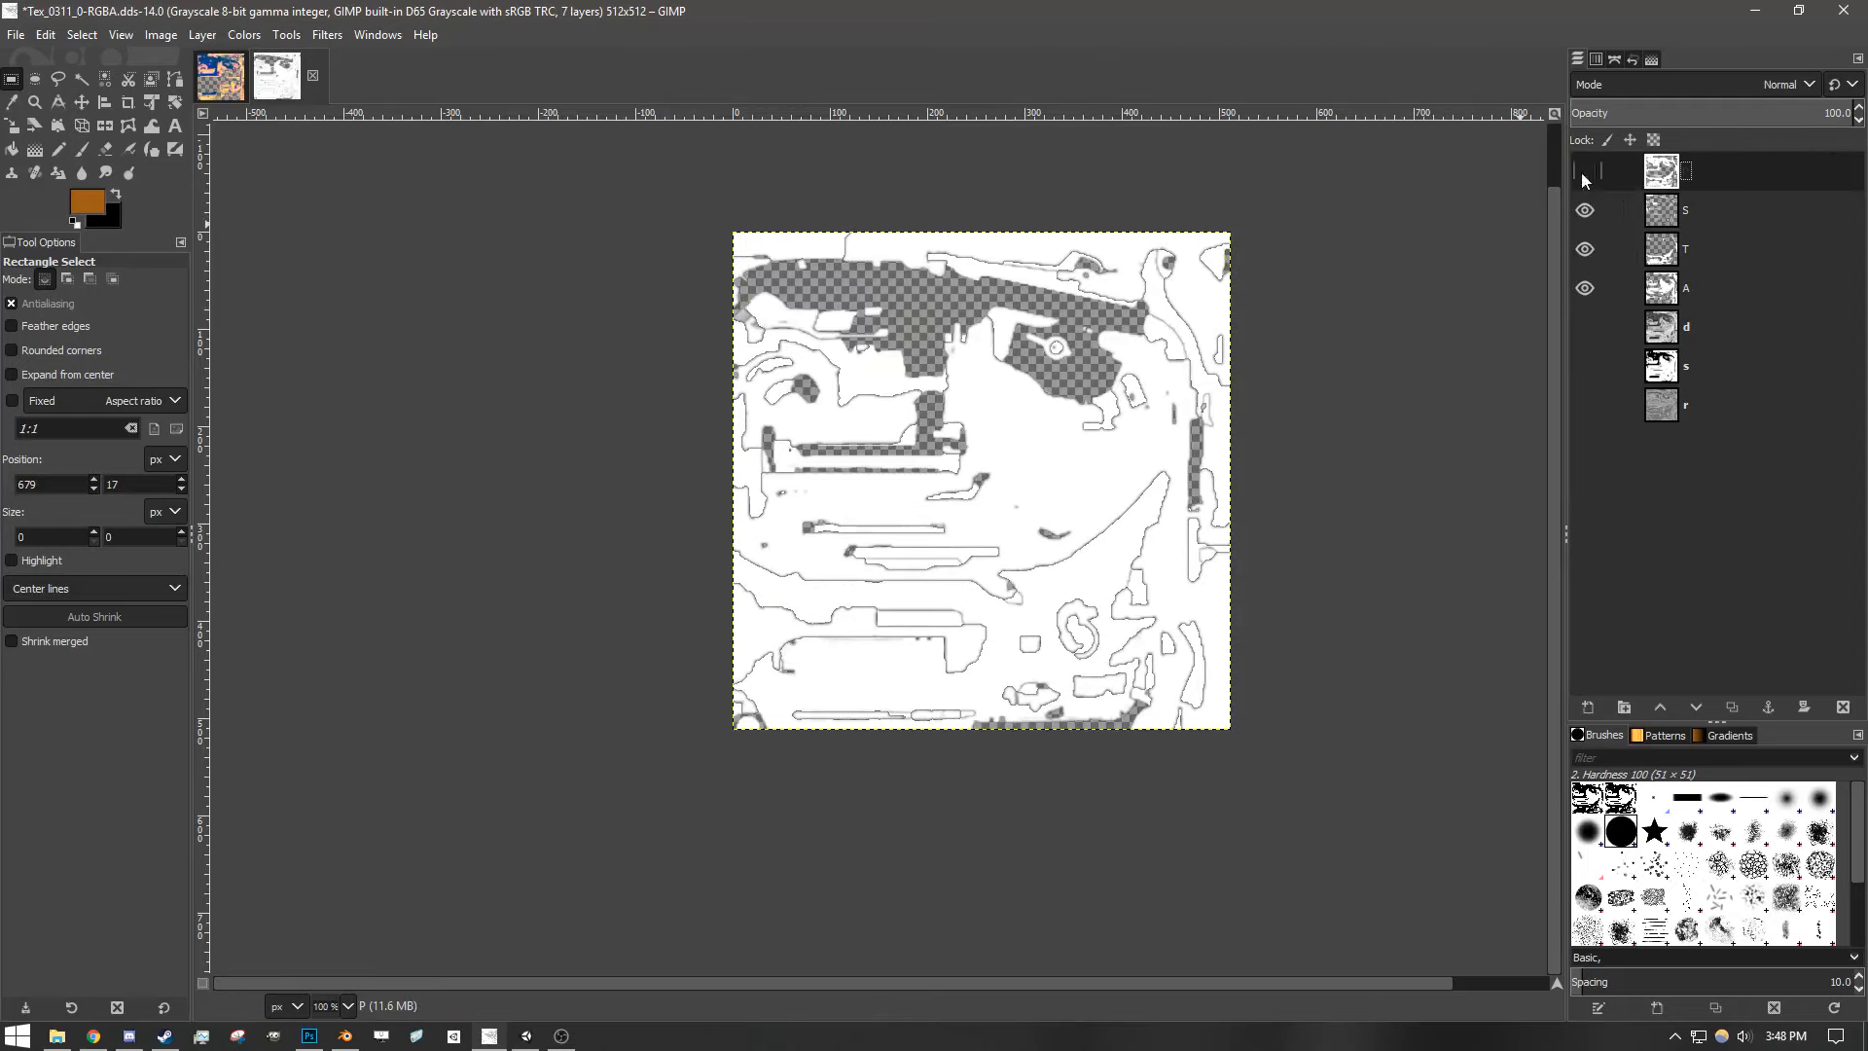
click(1585, 210)
click(1586, 247)
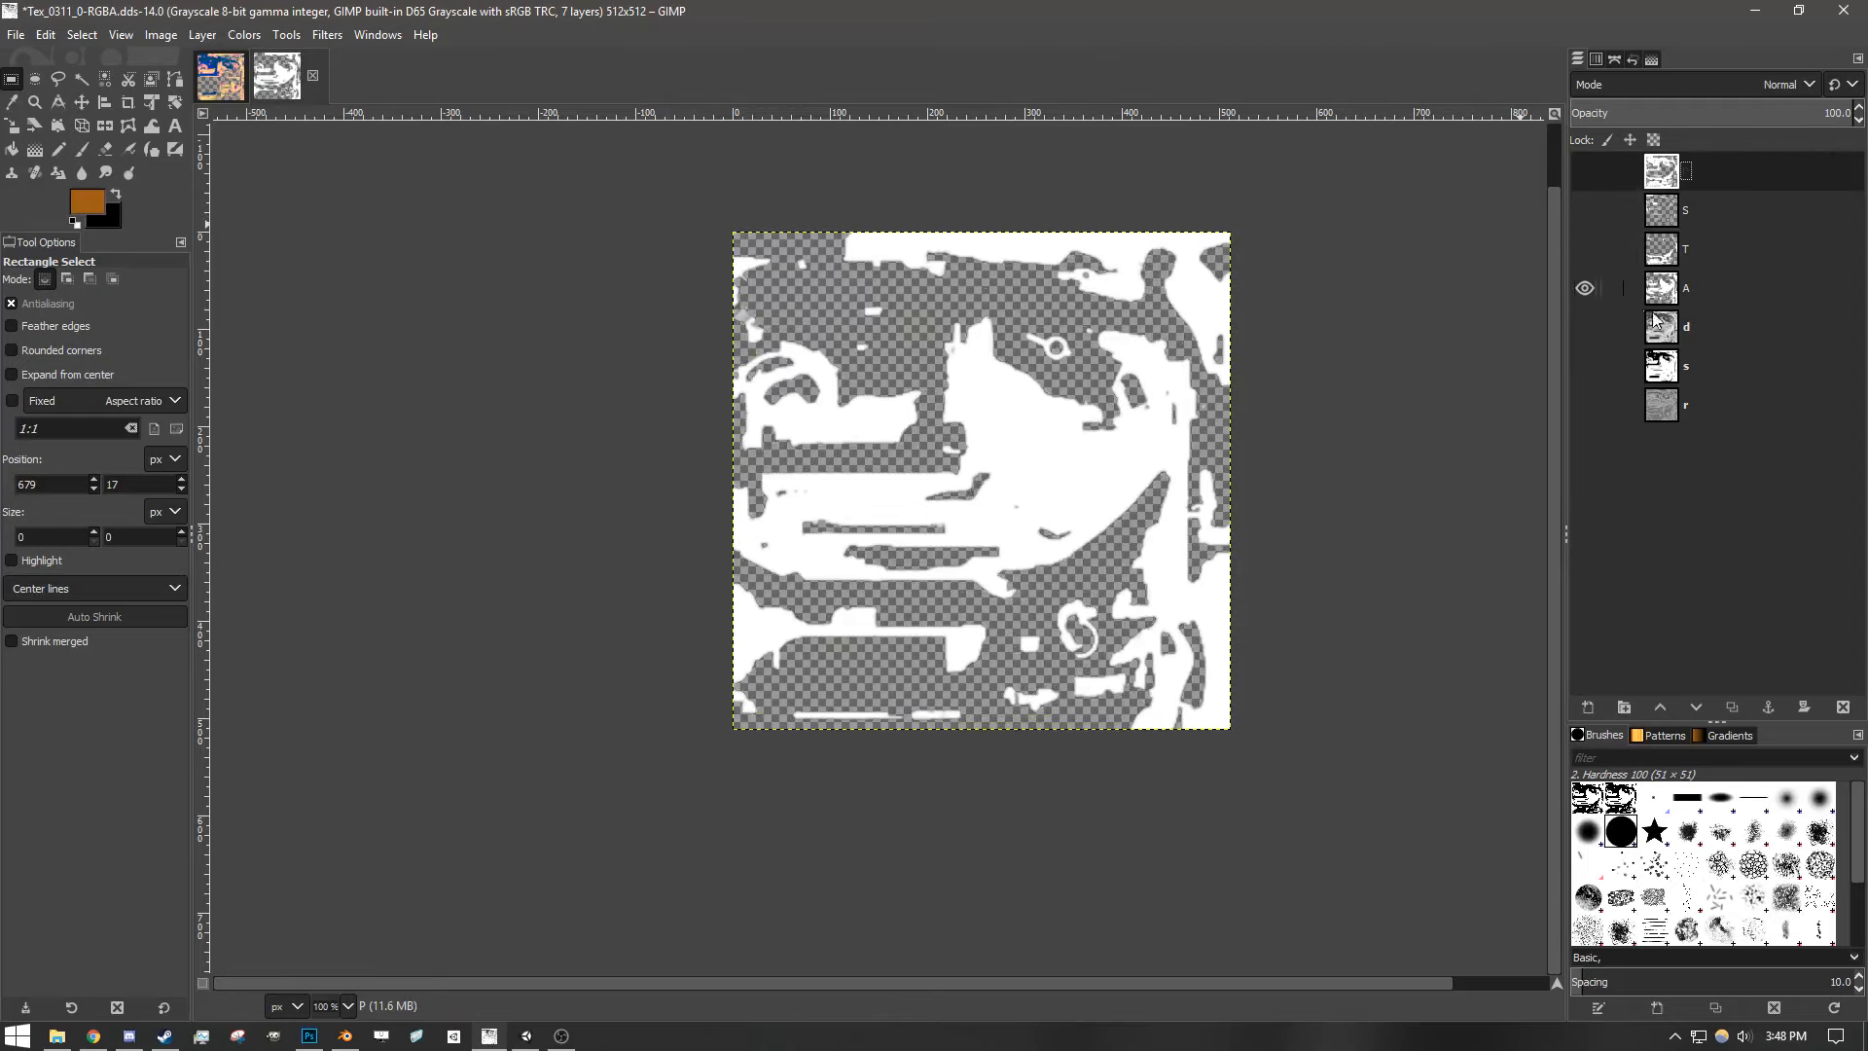
click(1585, 249)
click(1584, 249)
click(1586, 250)
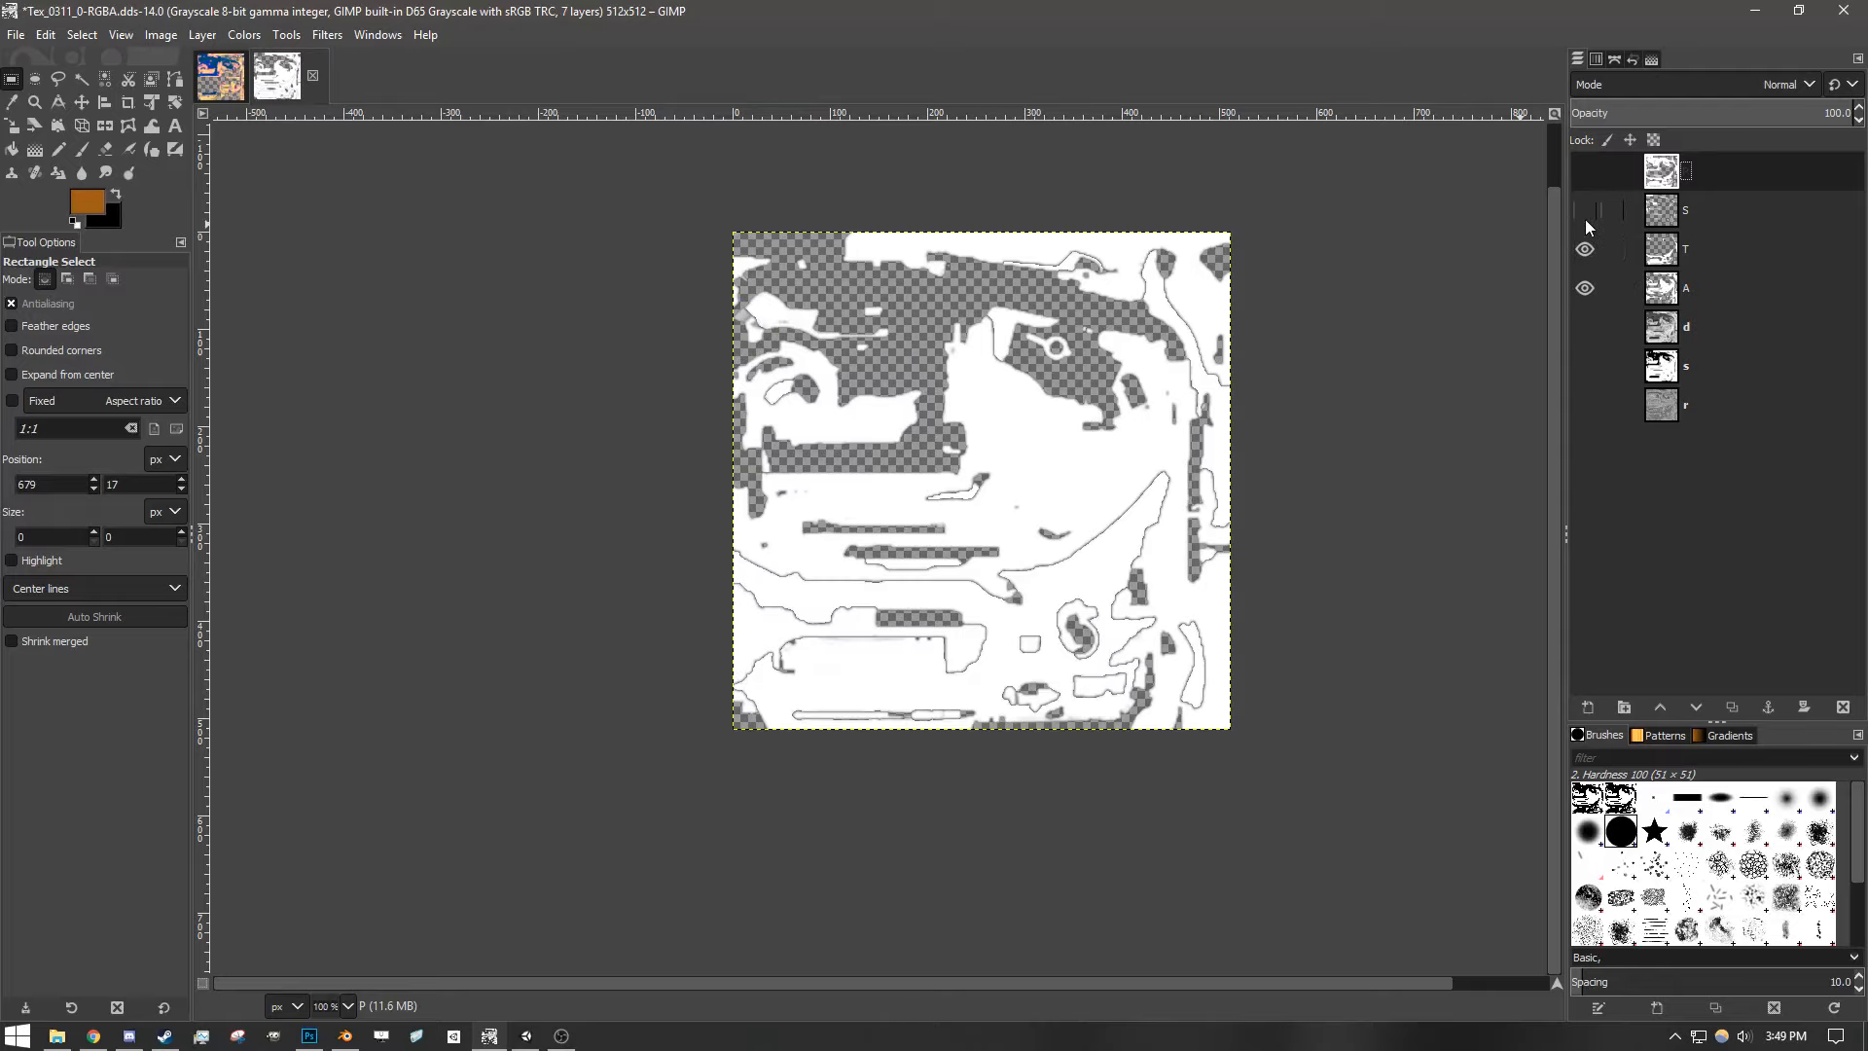
- Show the S and P layers above T and A, toggling P to compare its coverage
click(1585, 210)
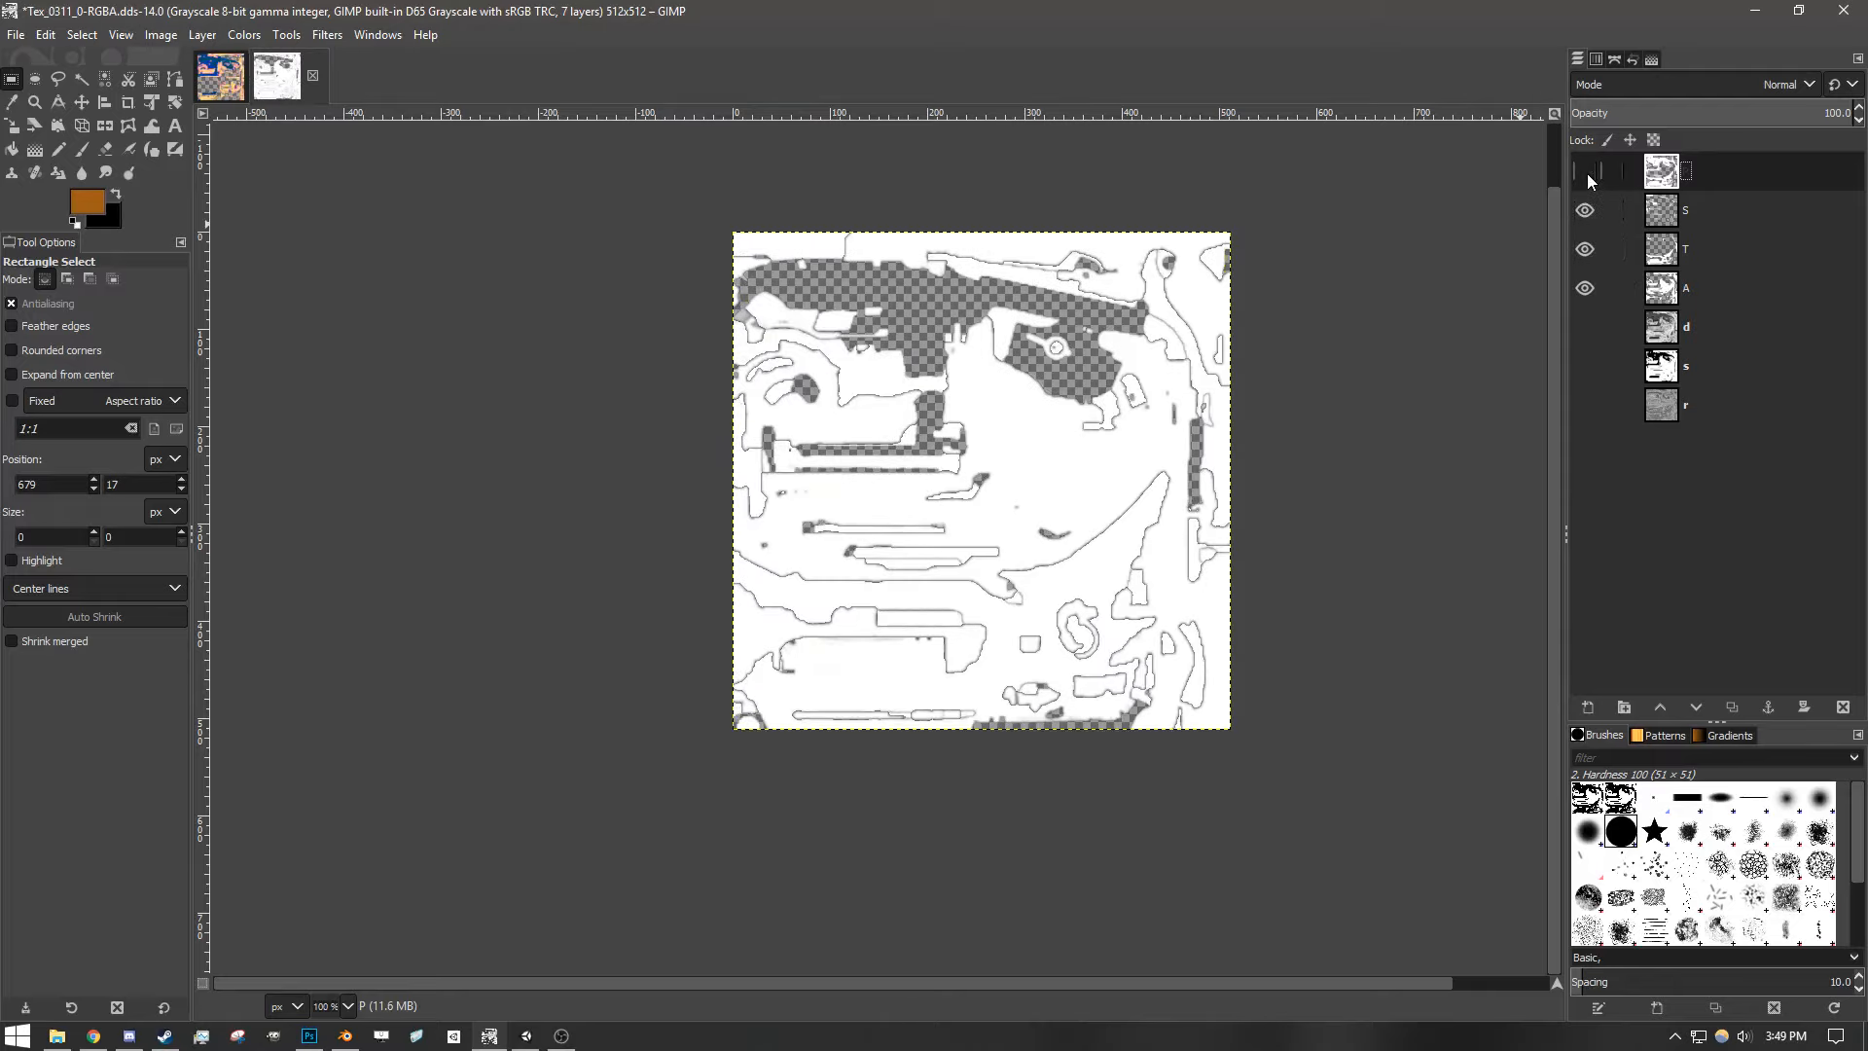
click(1587, 177)
click(1588, 177)
click(1587, 177)
click(1588, 177)
click(1587, 177)
click(1588, 177)
click(1588, 179)
- Toggle the A layer's visibility repeatedly to check which areas its mask covers
click(1585, 287)
click(1585, 287)
click(1586, 287)
click(1586, 287)
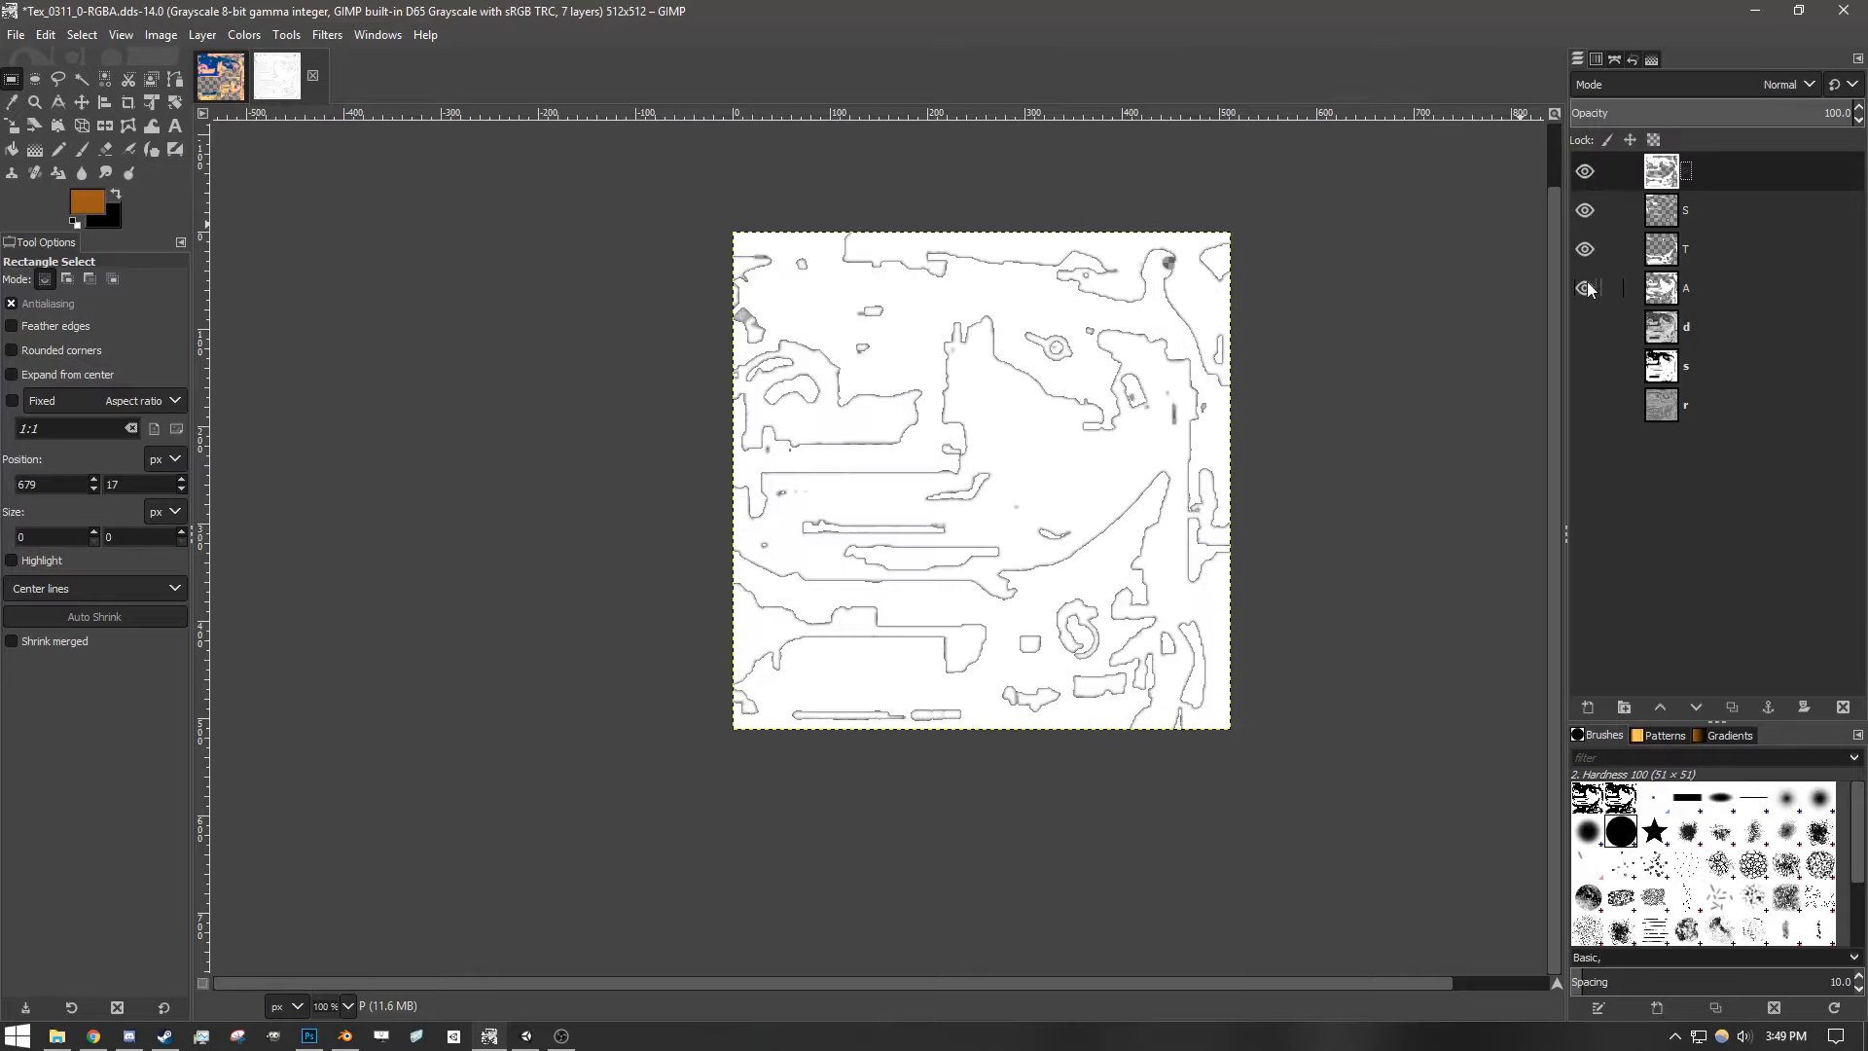
click(1586, 287)
click(1585, 287)
click(1585, 287)
click(1586, 287)
- Isolate the T layer and select its white areas by color with a threshold of 15
click(1690, 259)
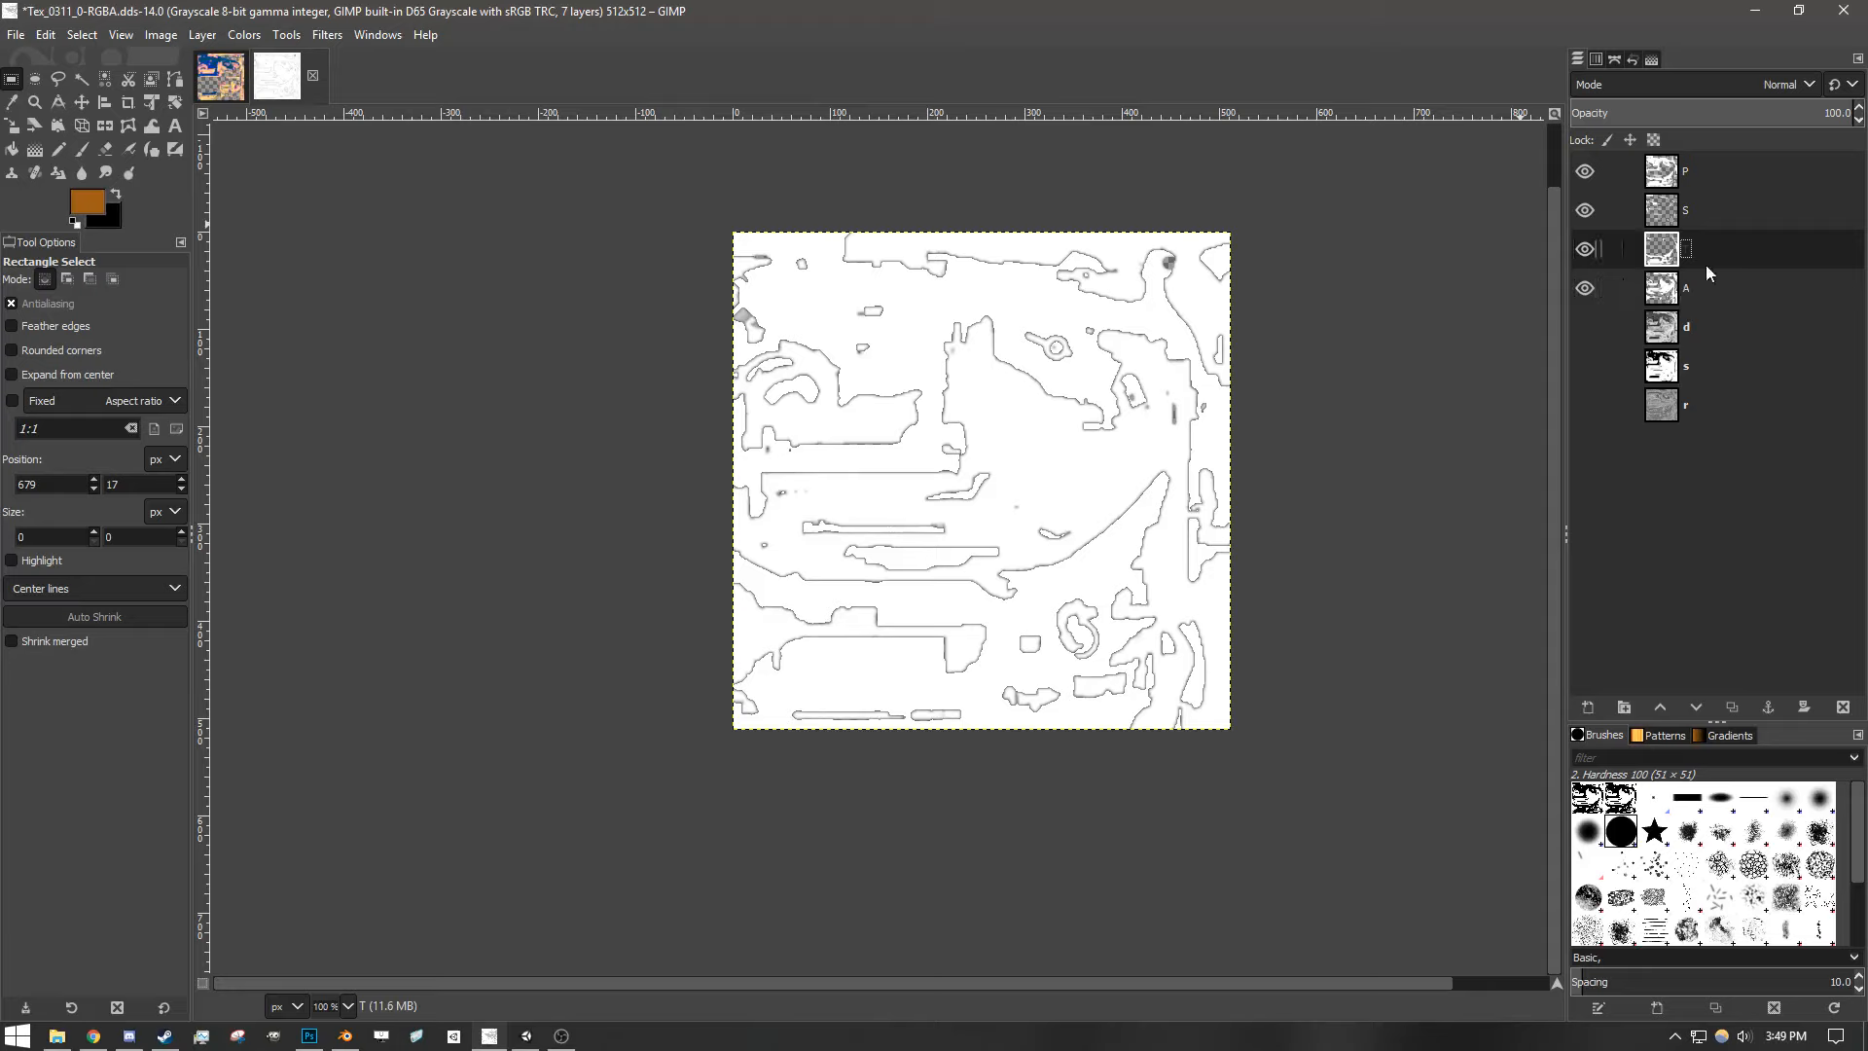
click(1586, 288)
click(1588, 211)
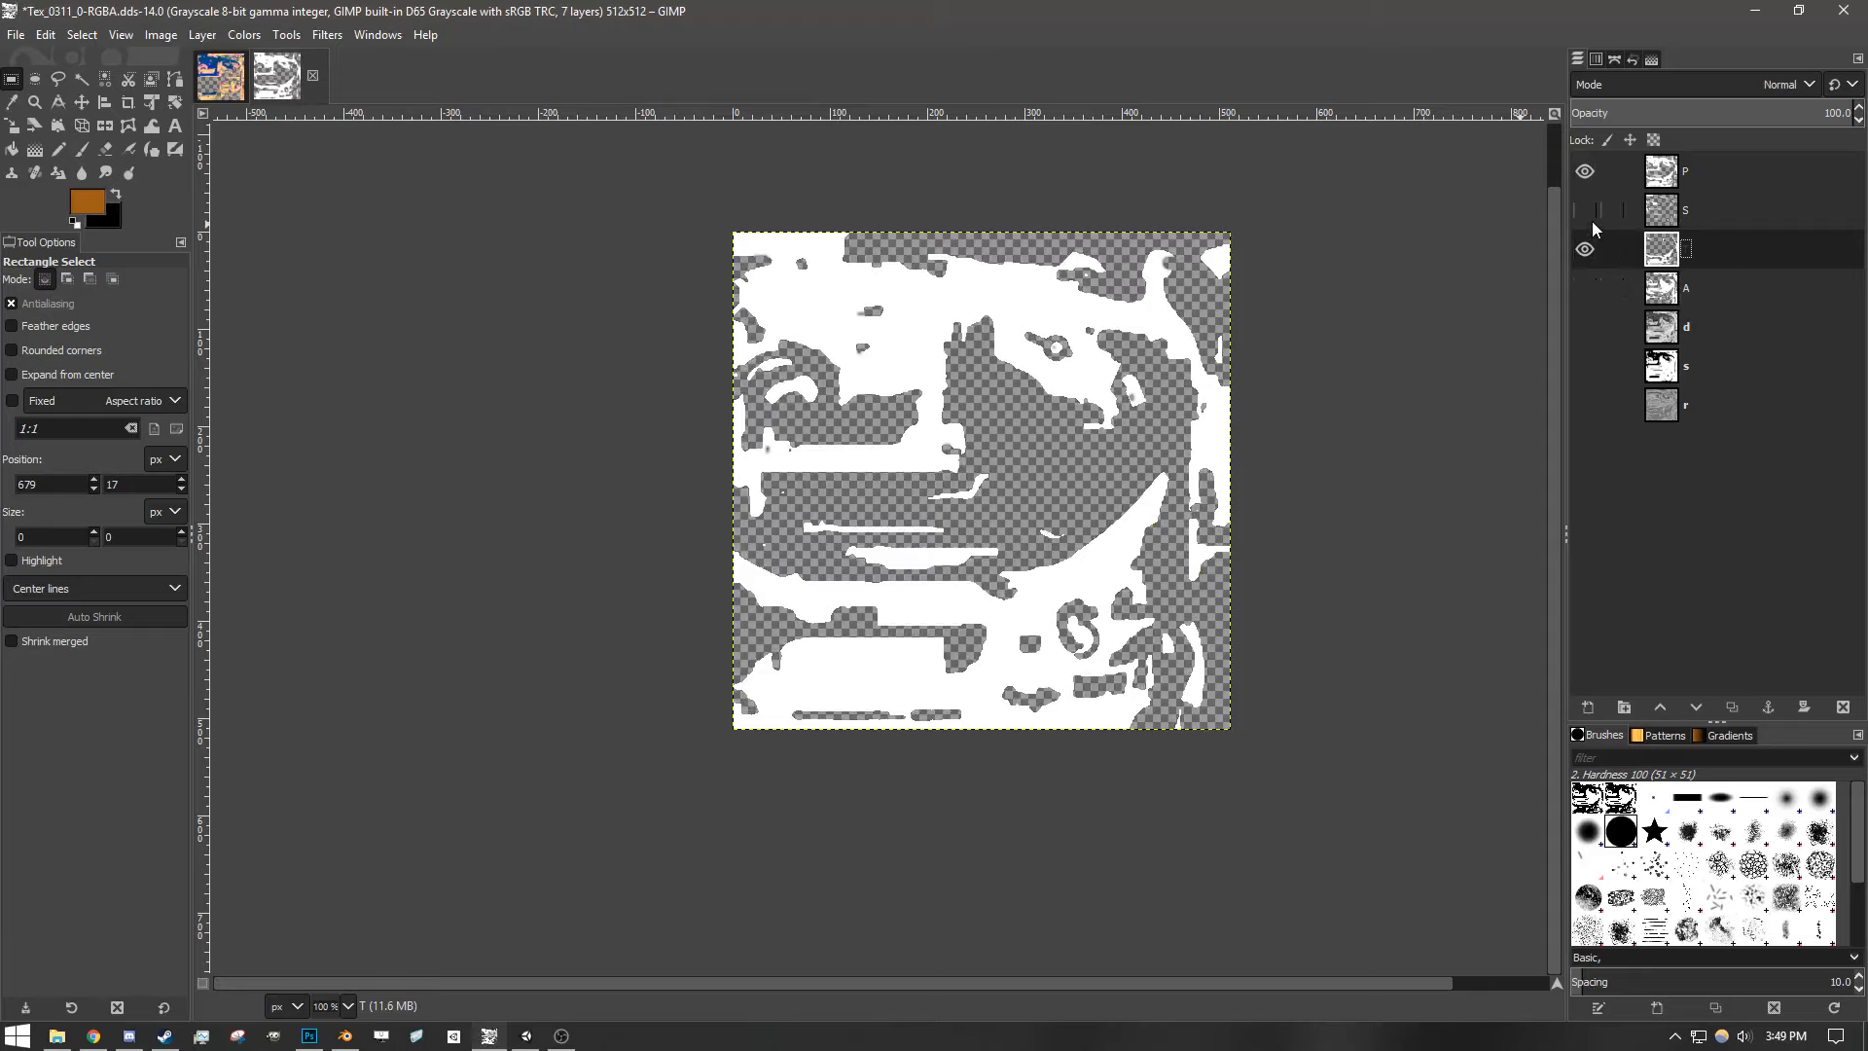
click(1588, 172)
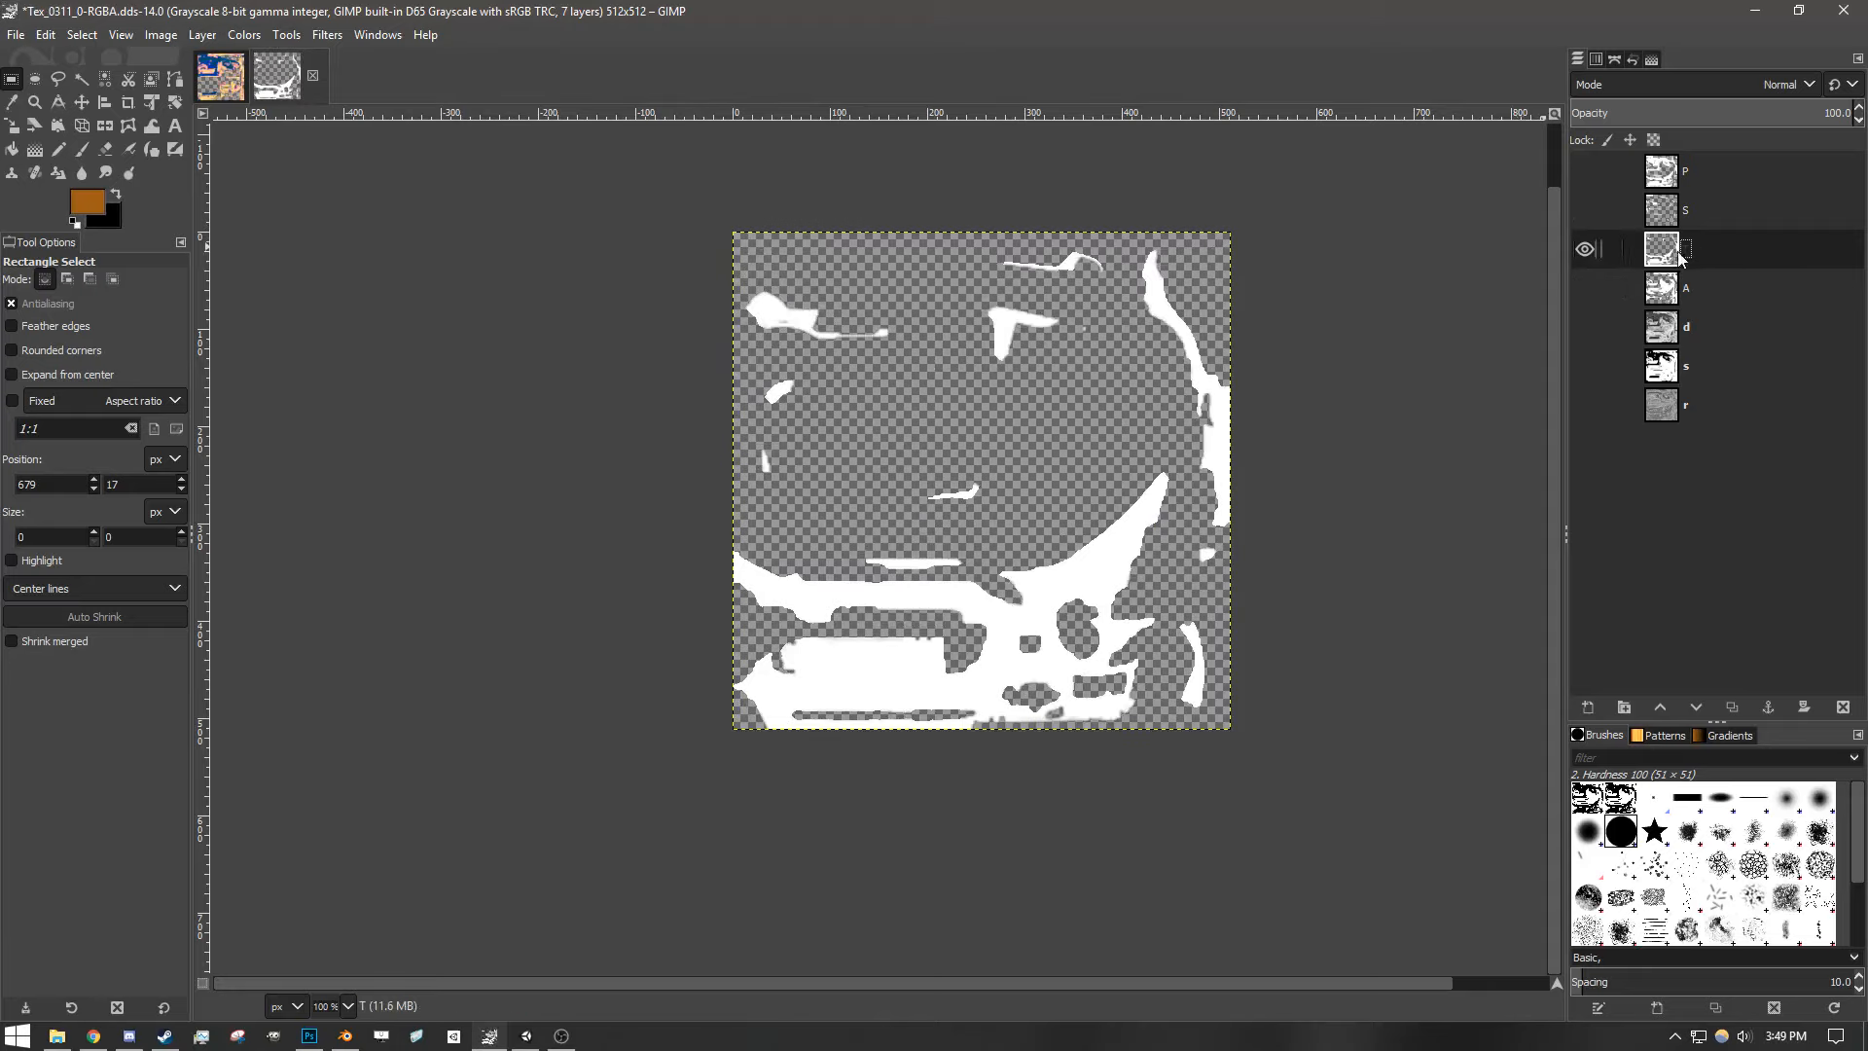
click(105, 79)
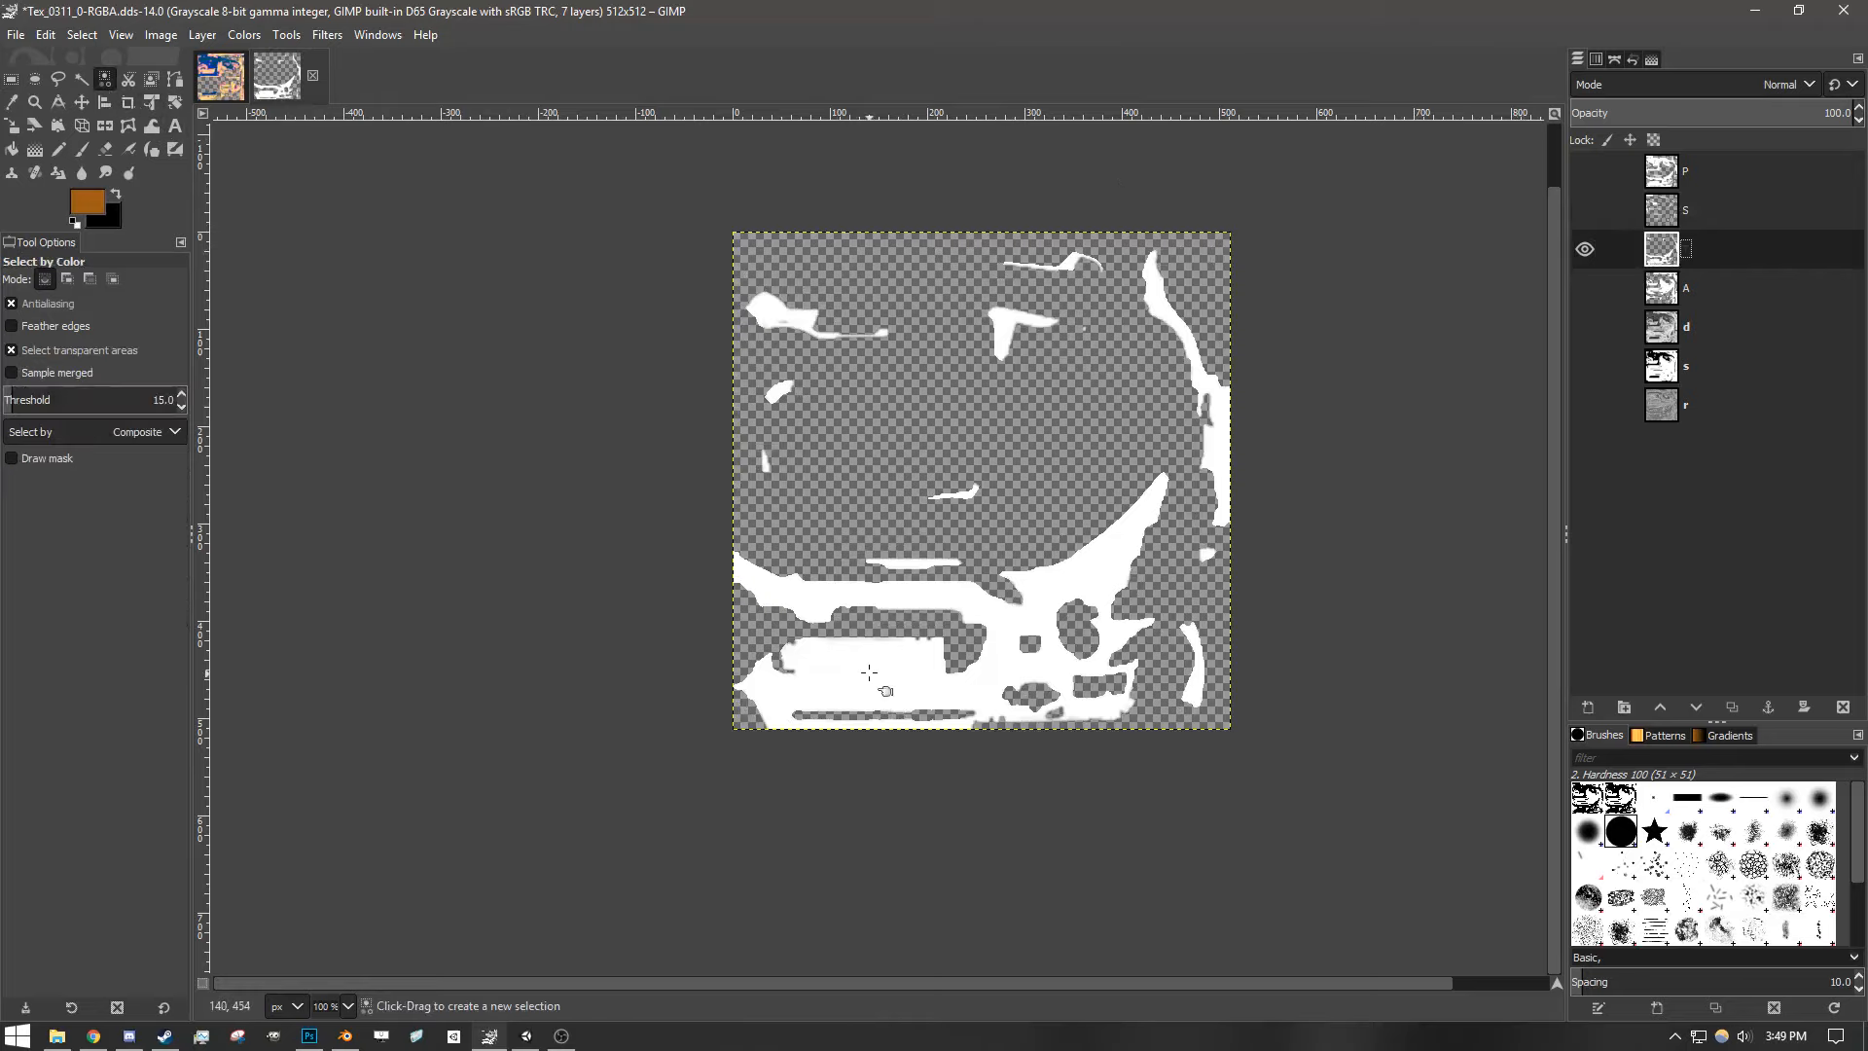
drag(875, 681, 1479, 646)
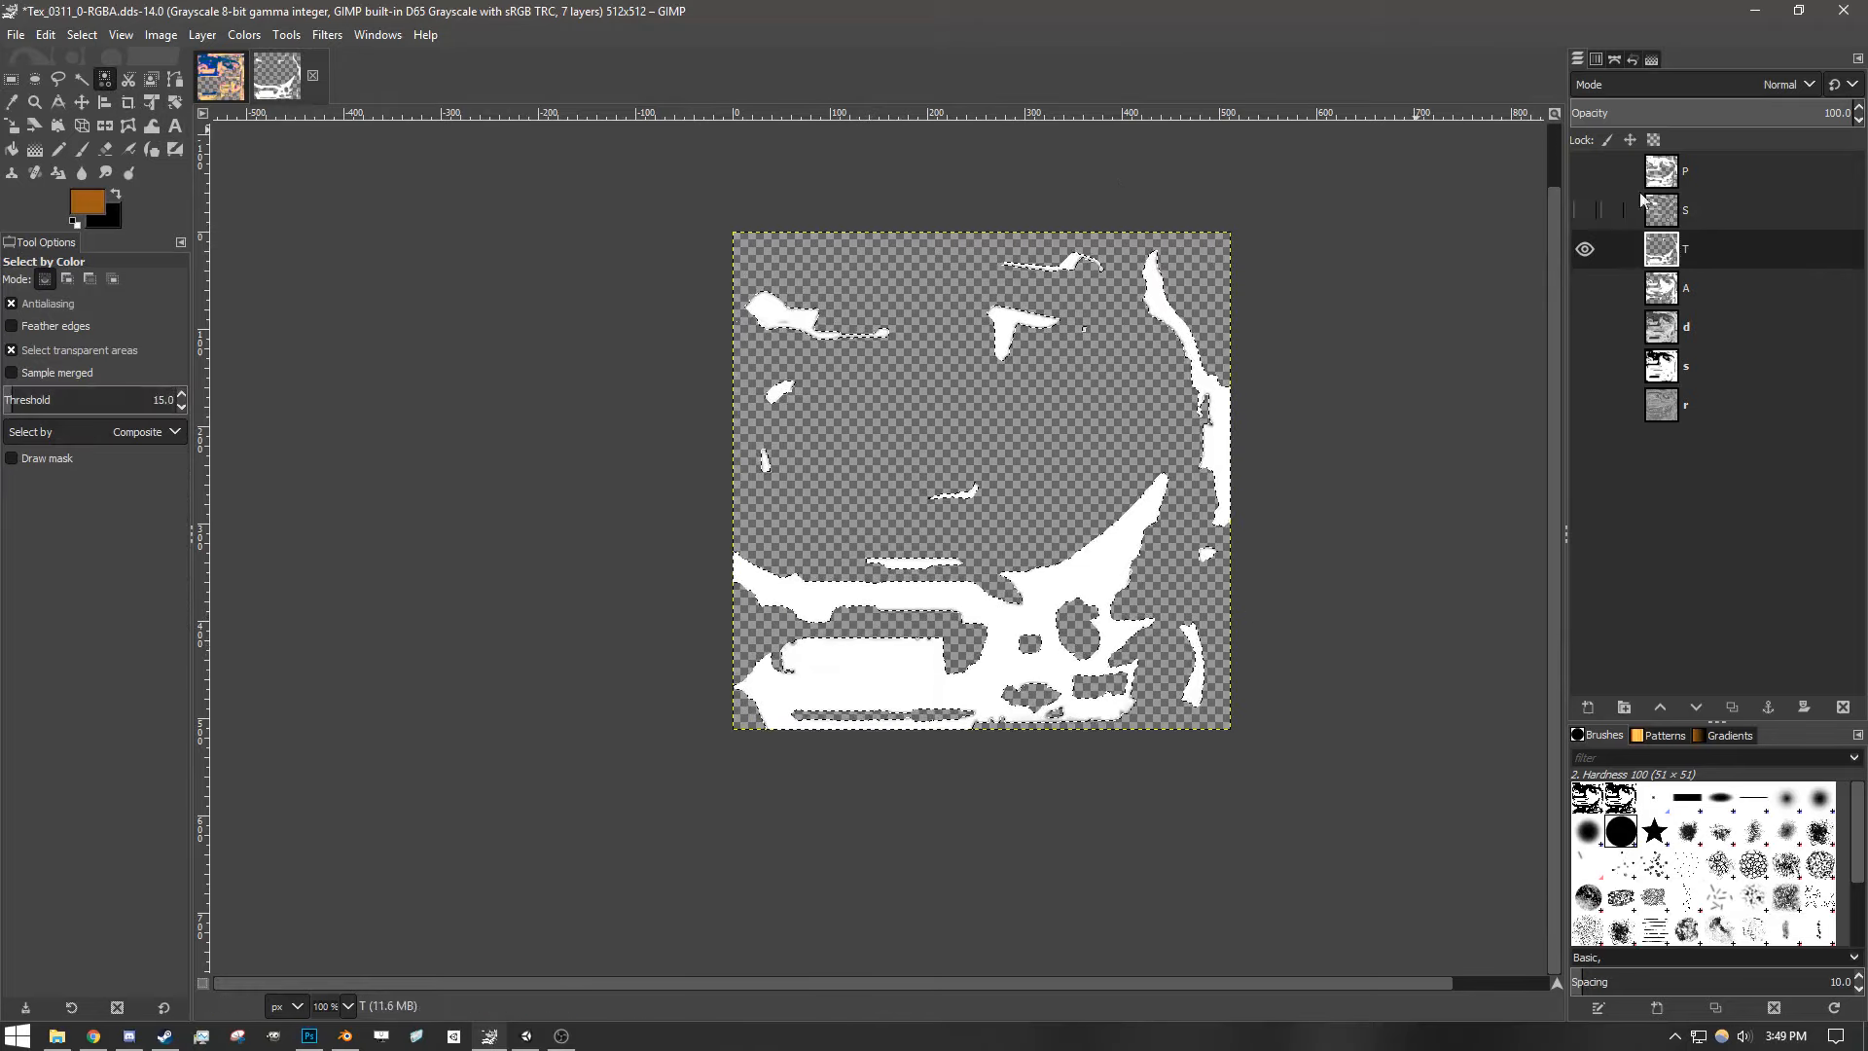
- Show the S and P layers and delete the T selection's area from each of them
click(1587, 210)
click(1600, 211)
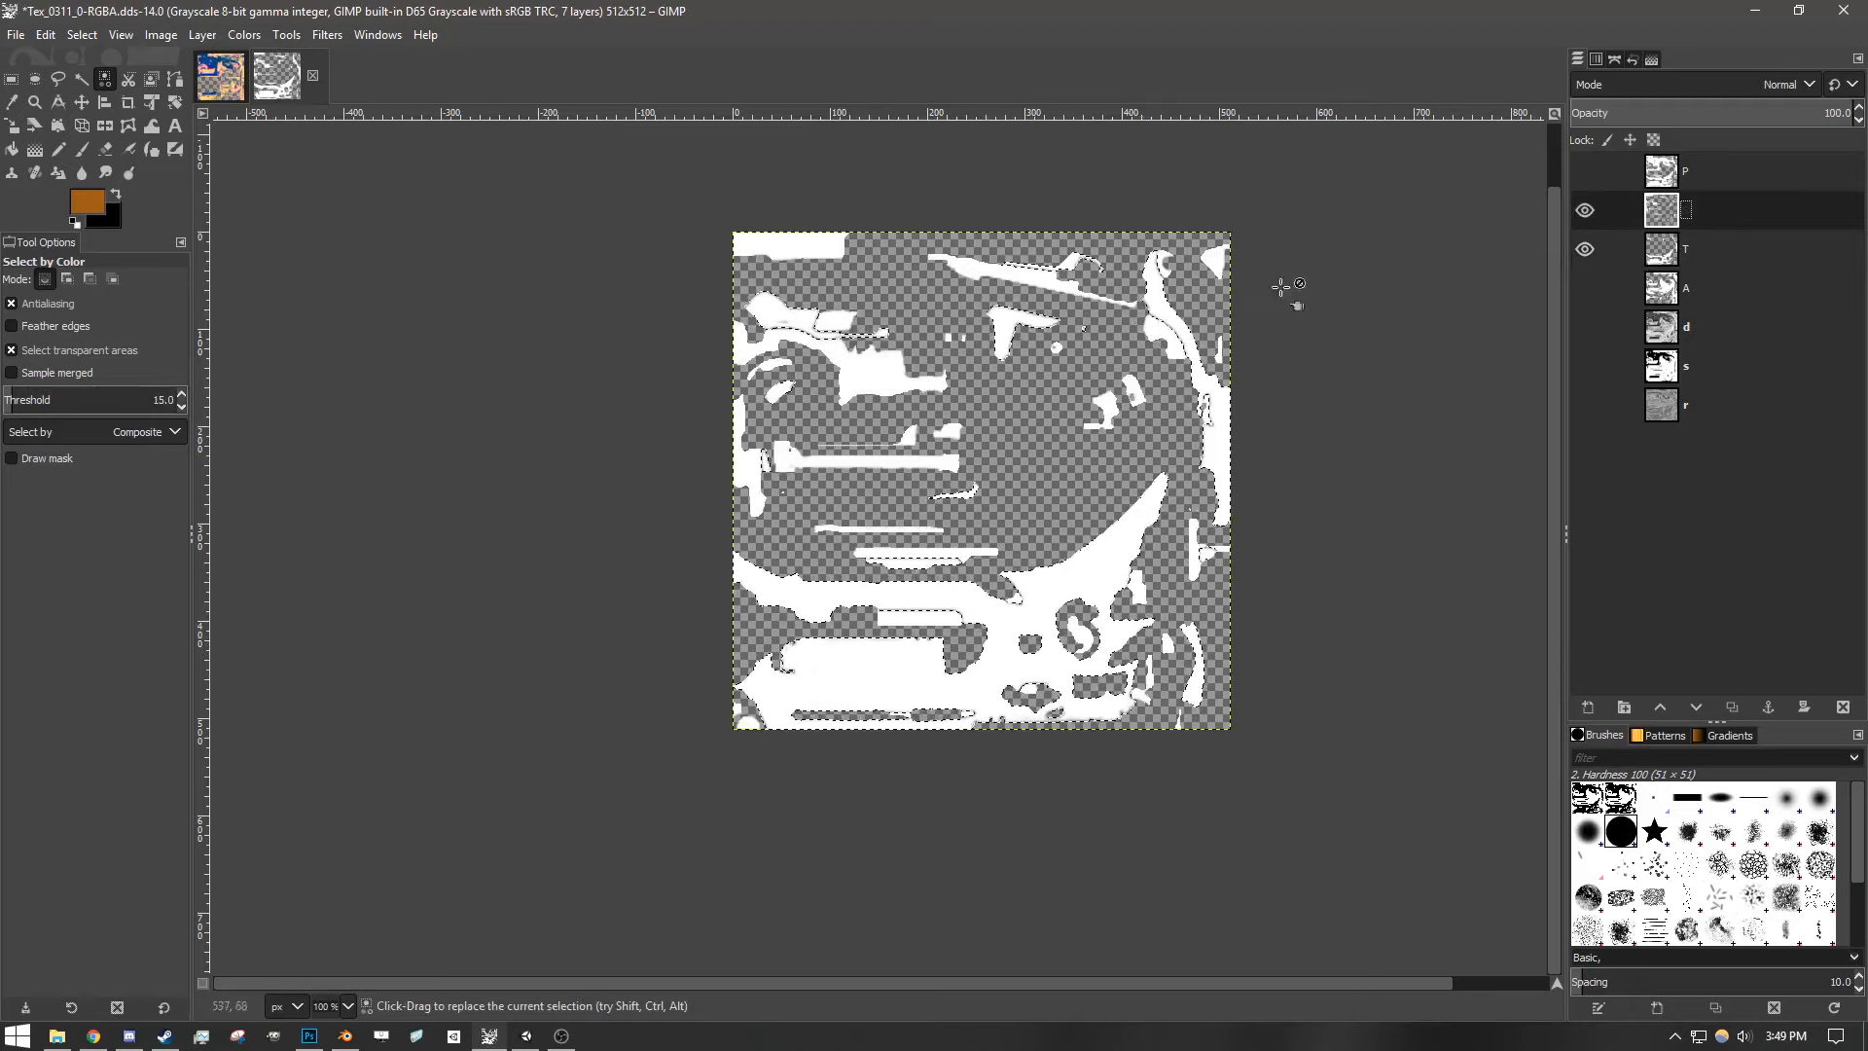
click(1584, 172)
click(1615, 172)
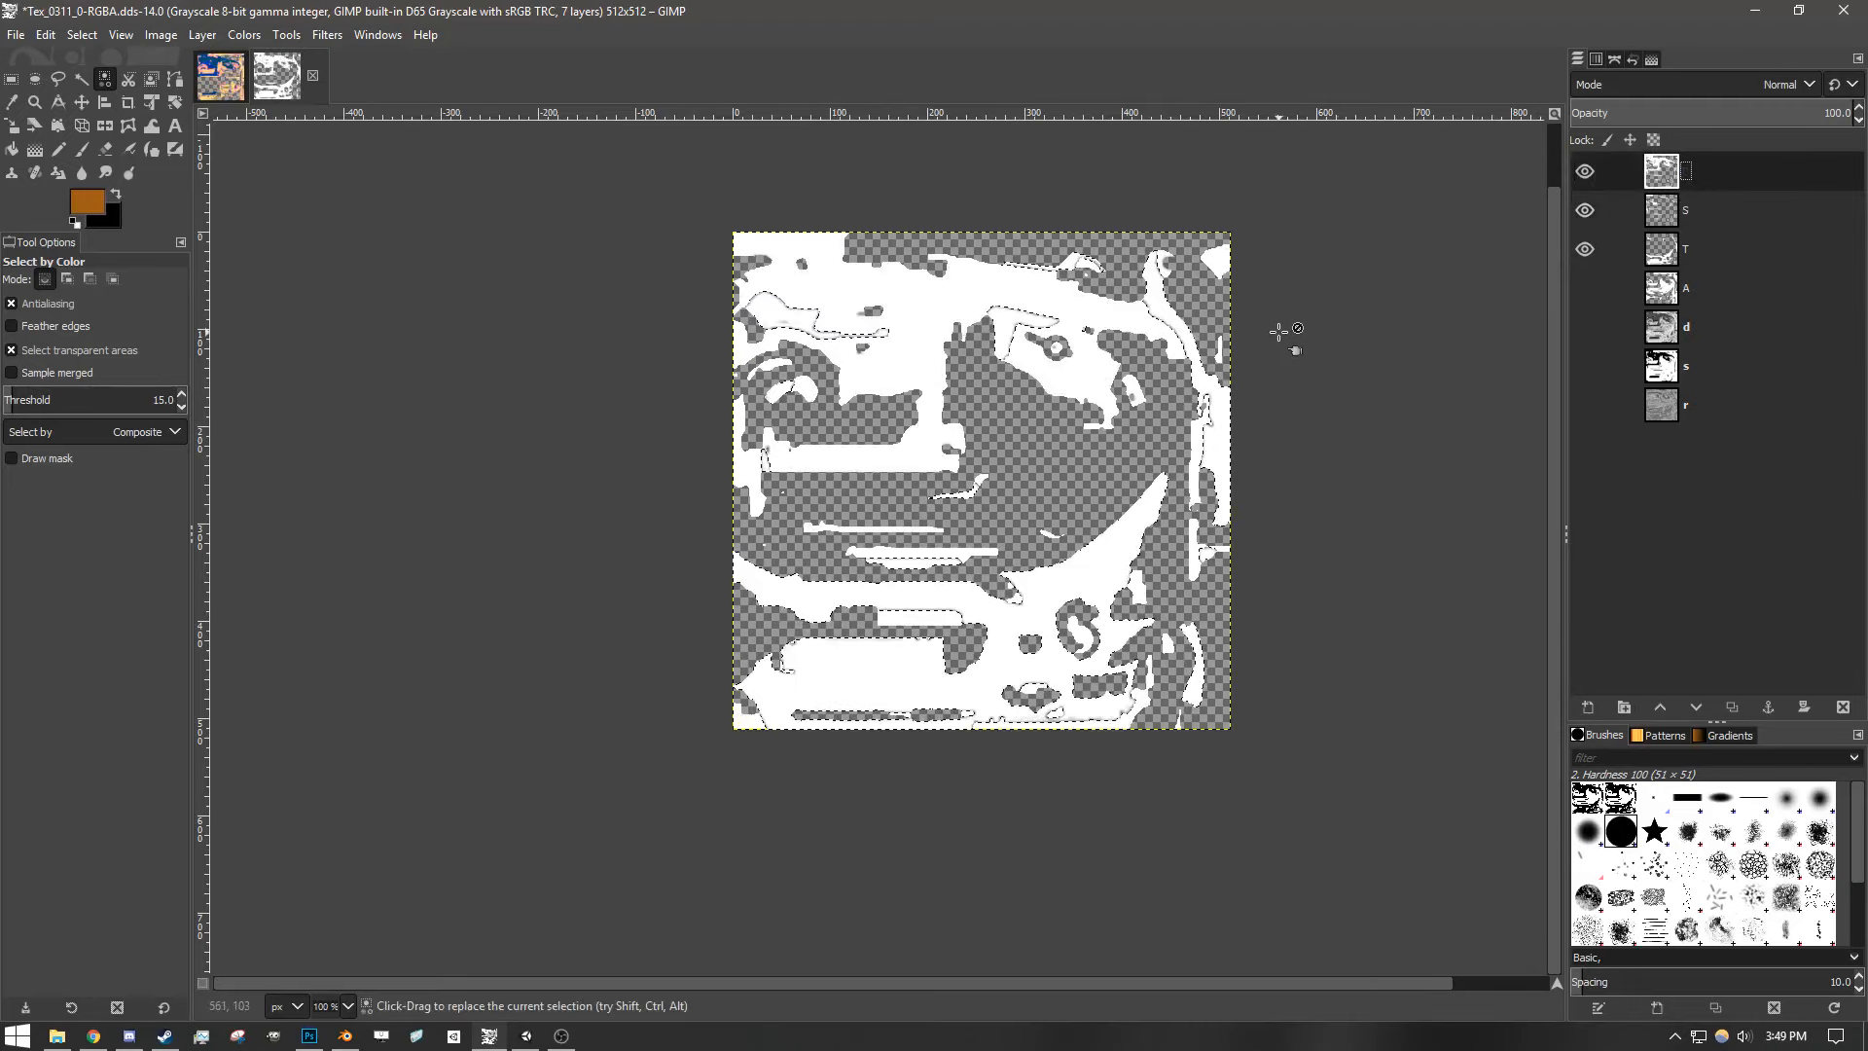
- Isolate the S layer, drop the old selection and select the layer's white areas by color
click(1585, 249)
click(1615, 210)
click(1585, 171)
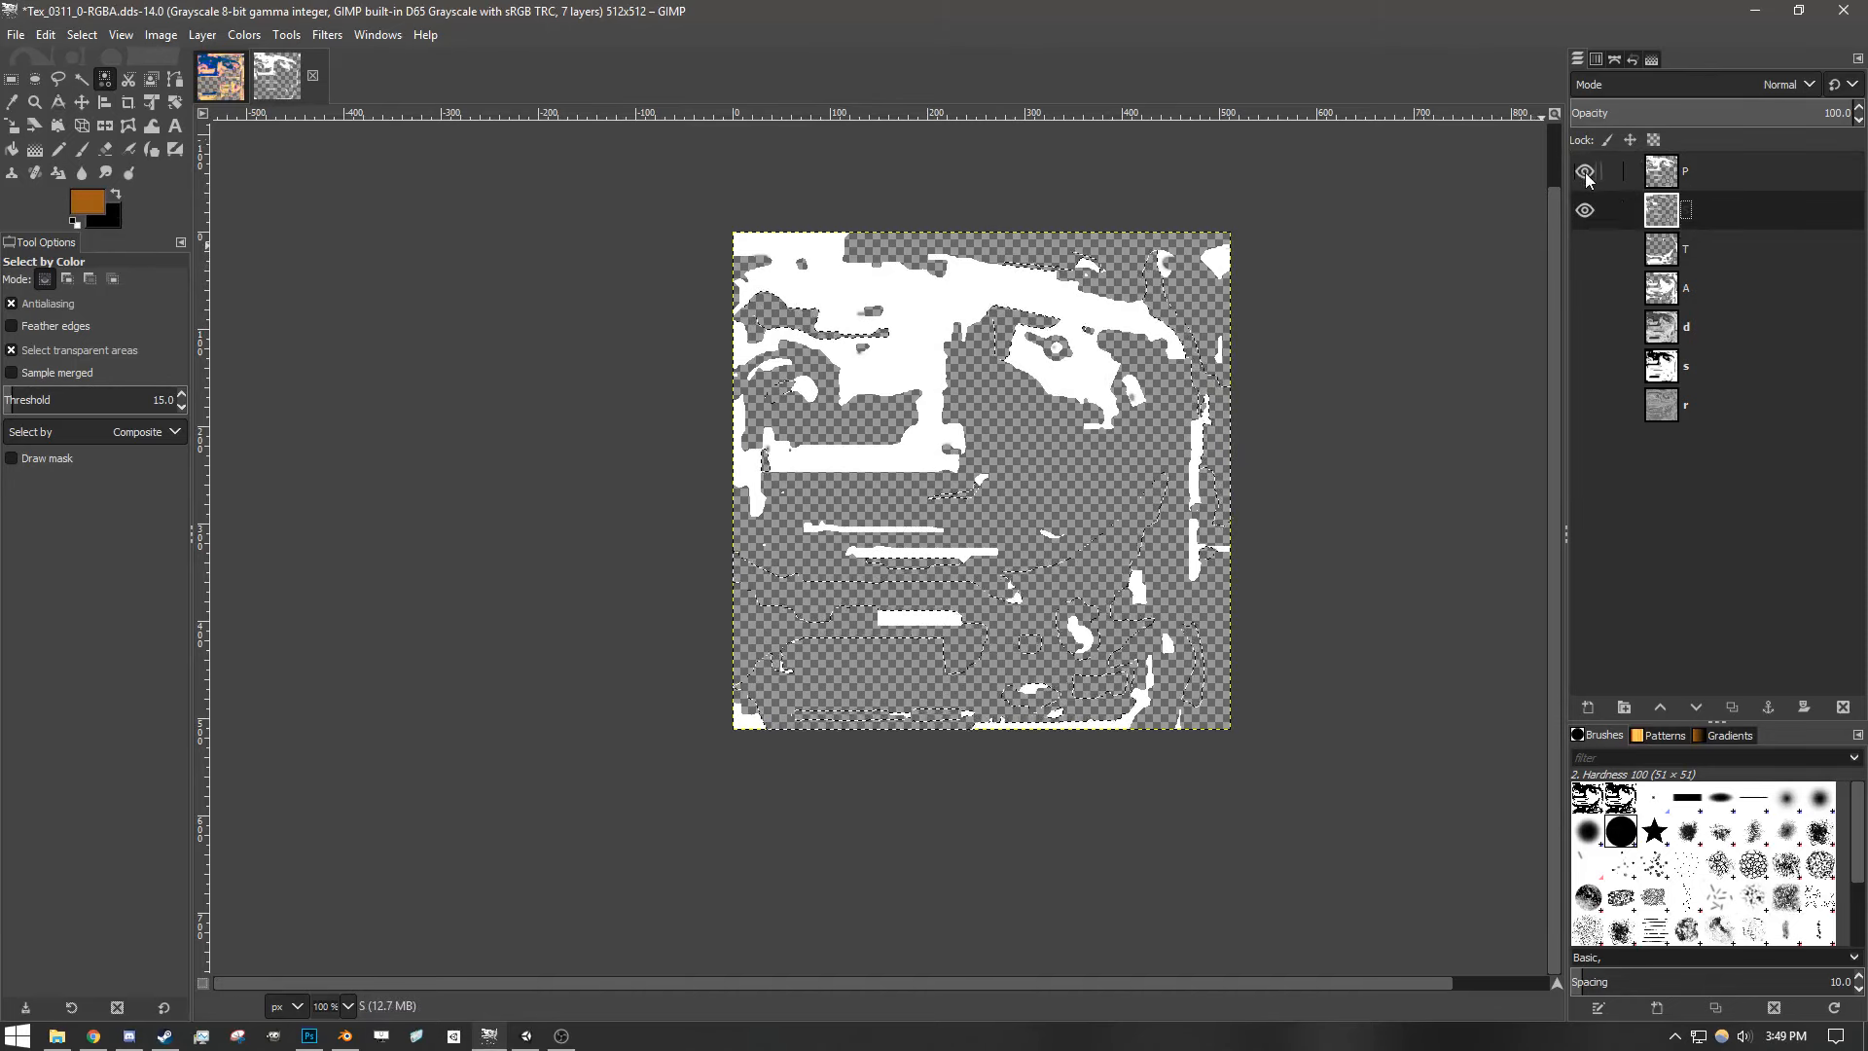
click(11, 79)
key(shift+o)
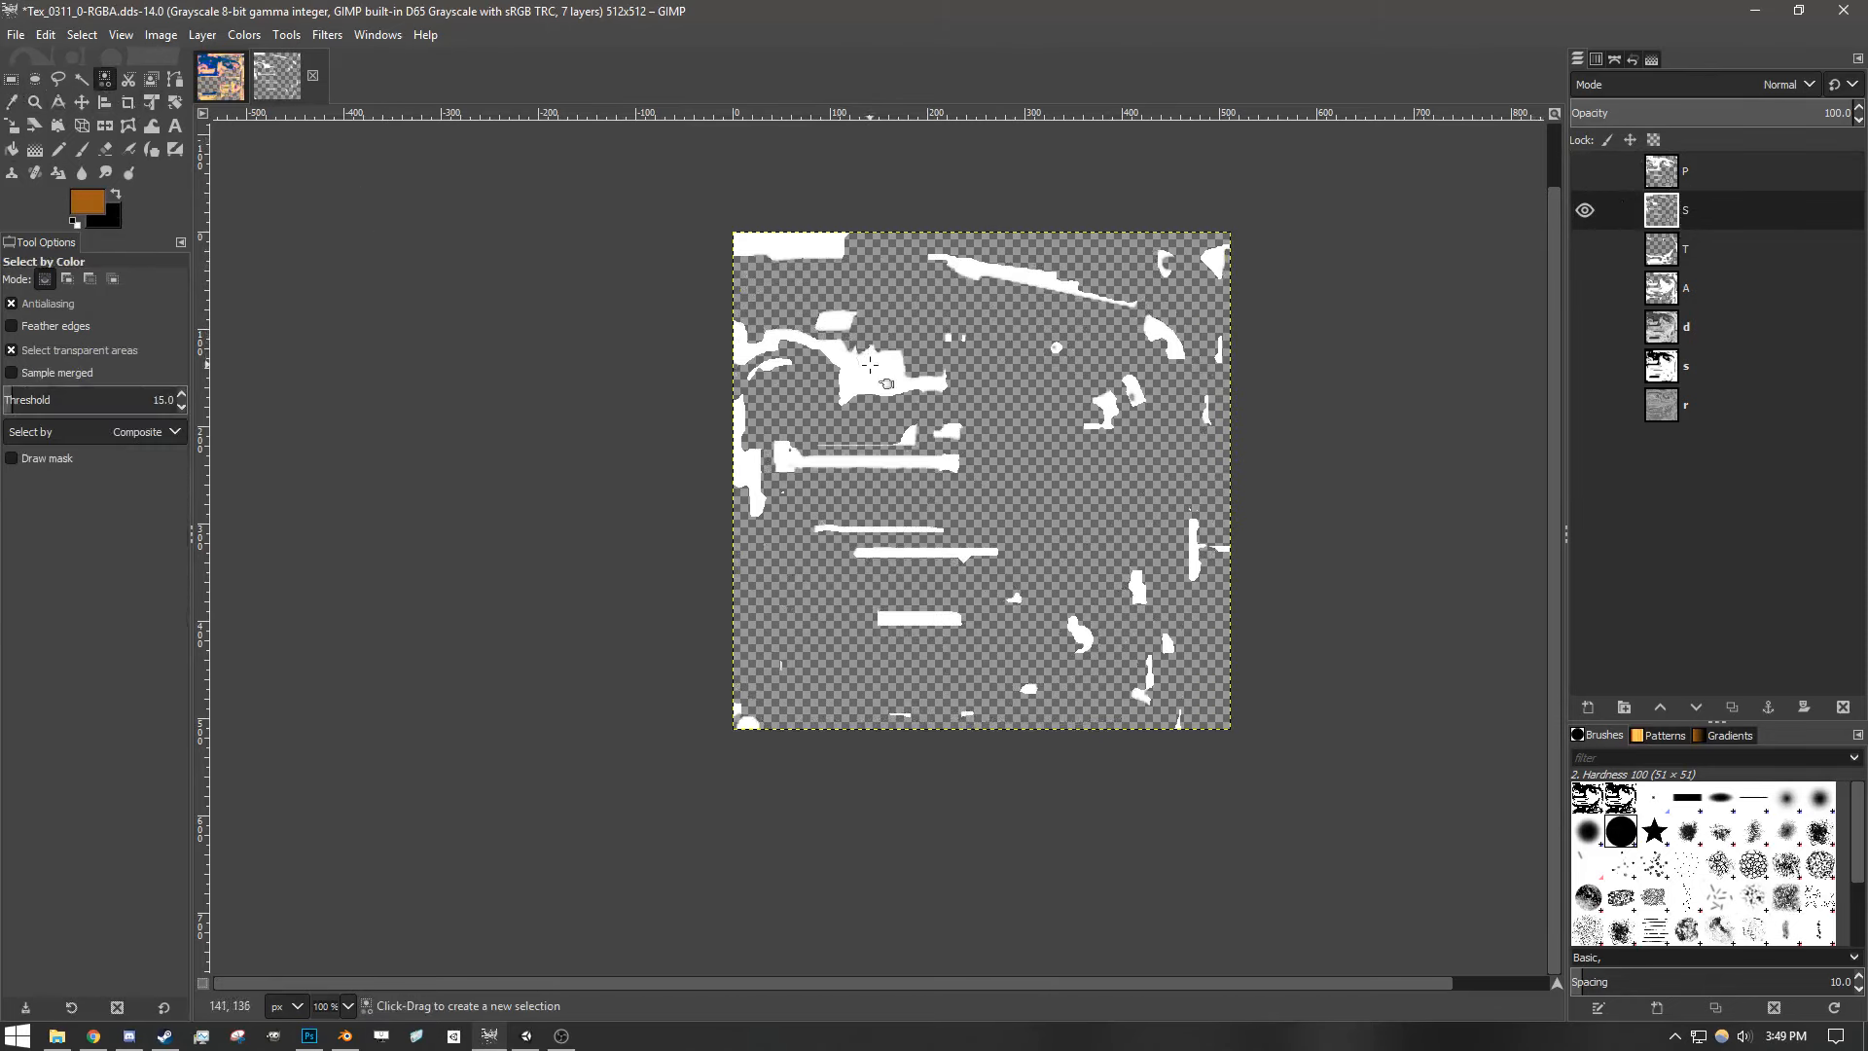
click(871, 363)
- Show the P layer, delete the S selection's area from it and clear the selection
click(1590, 171)
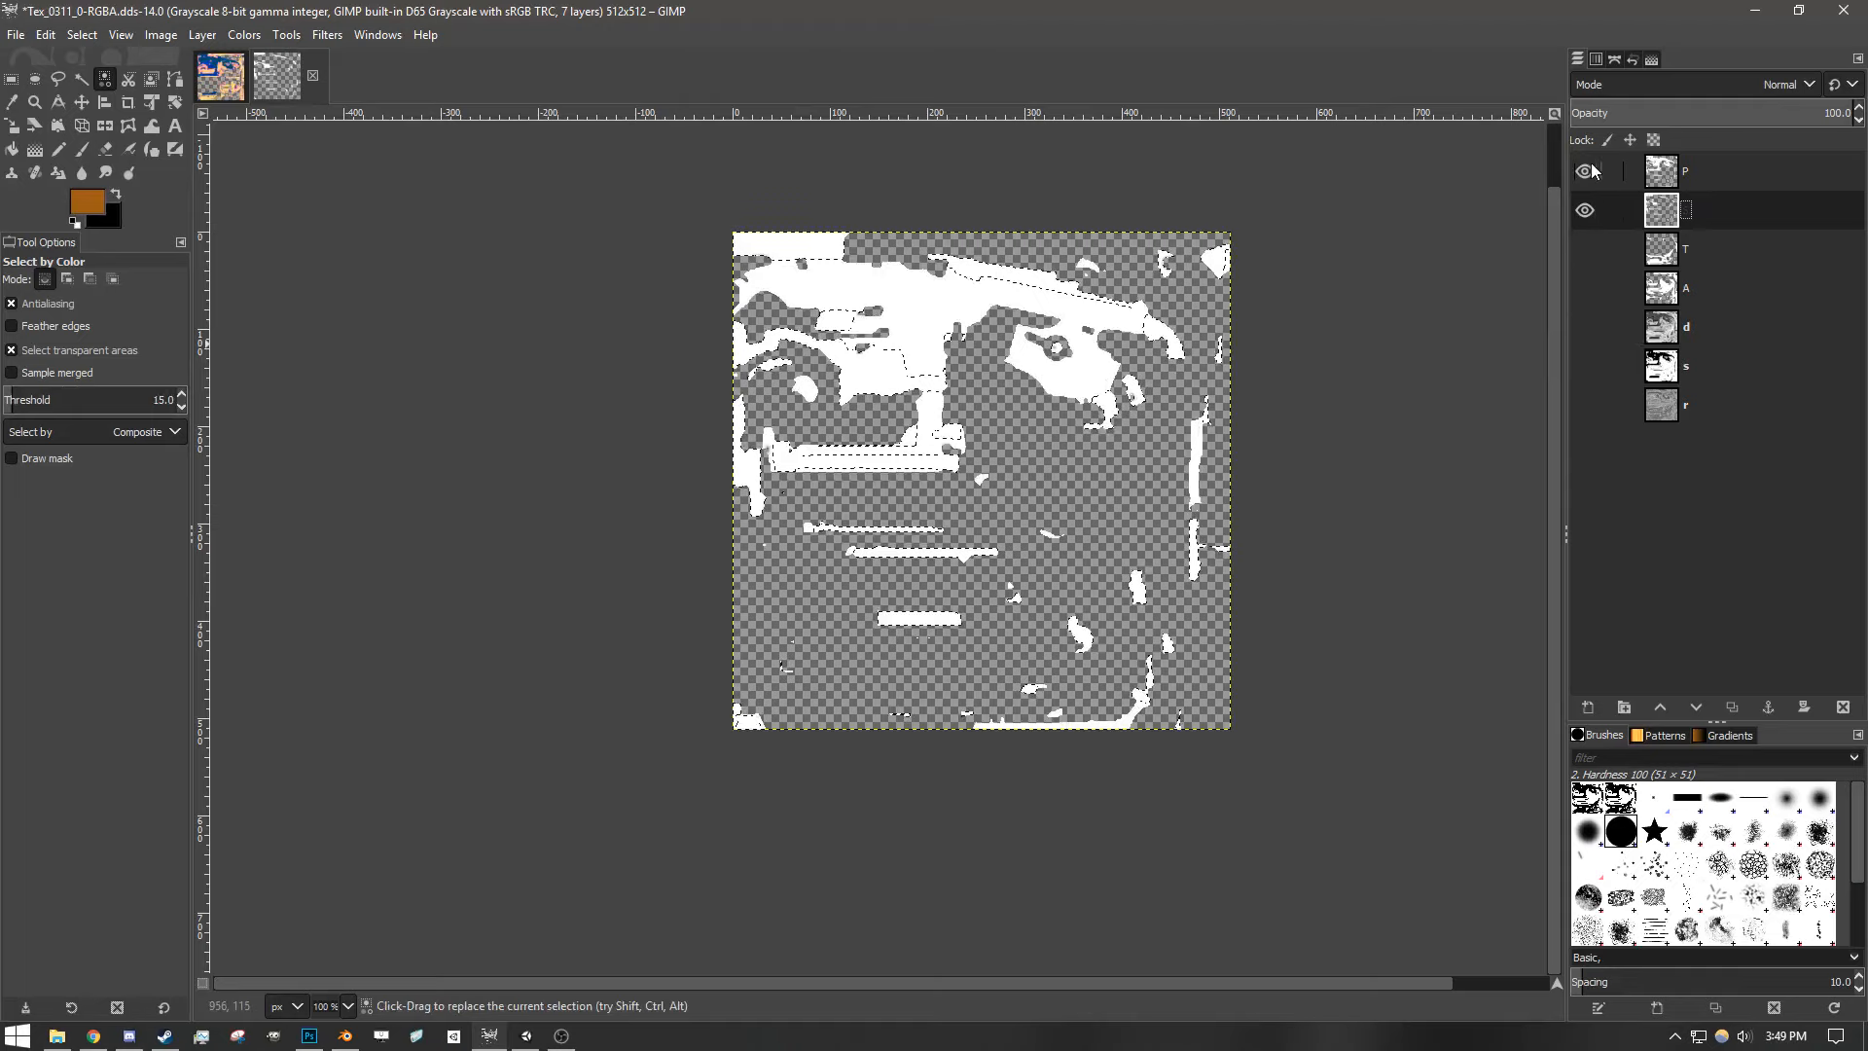
click(1635, 171)
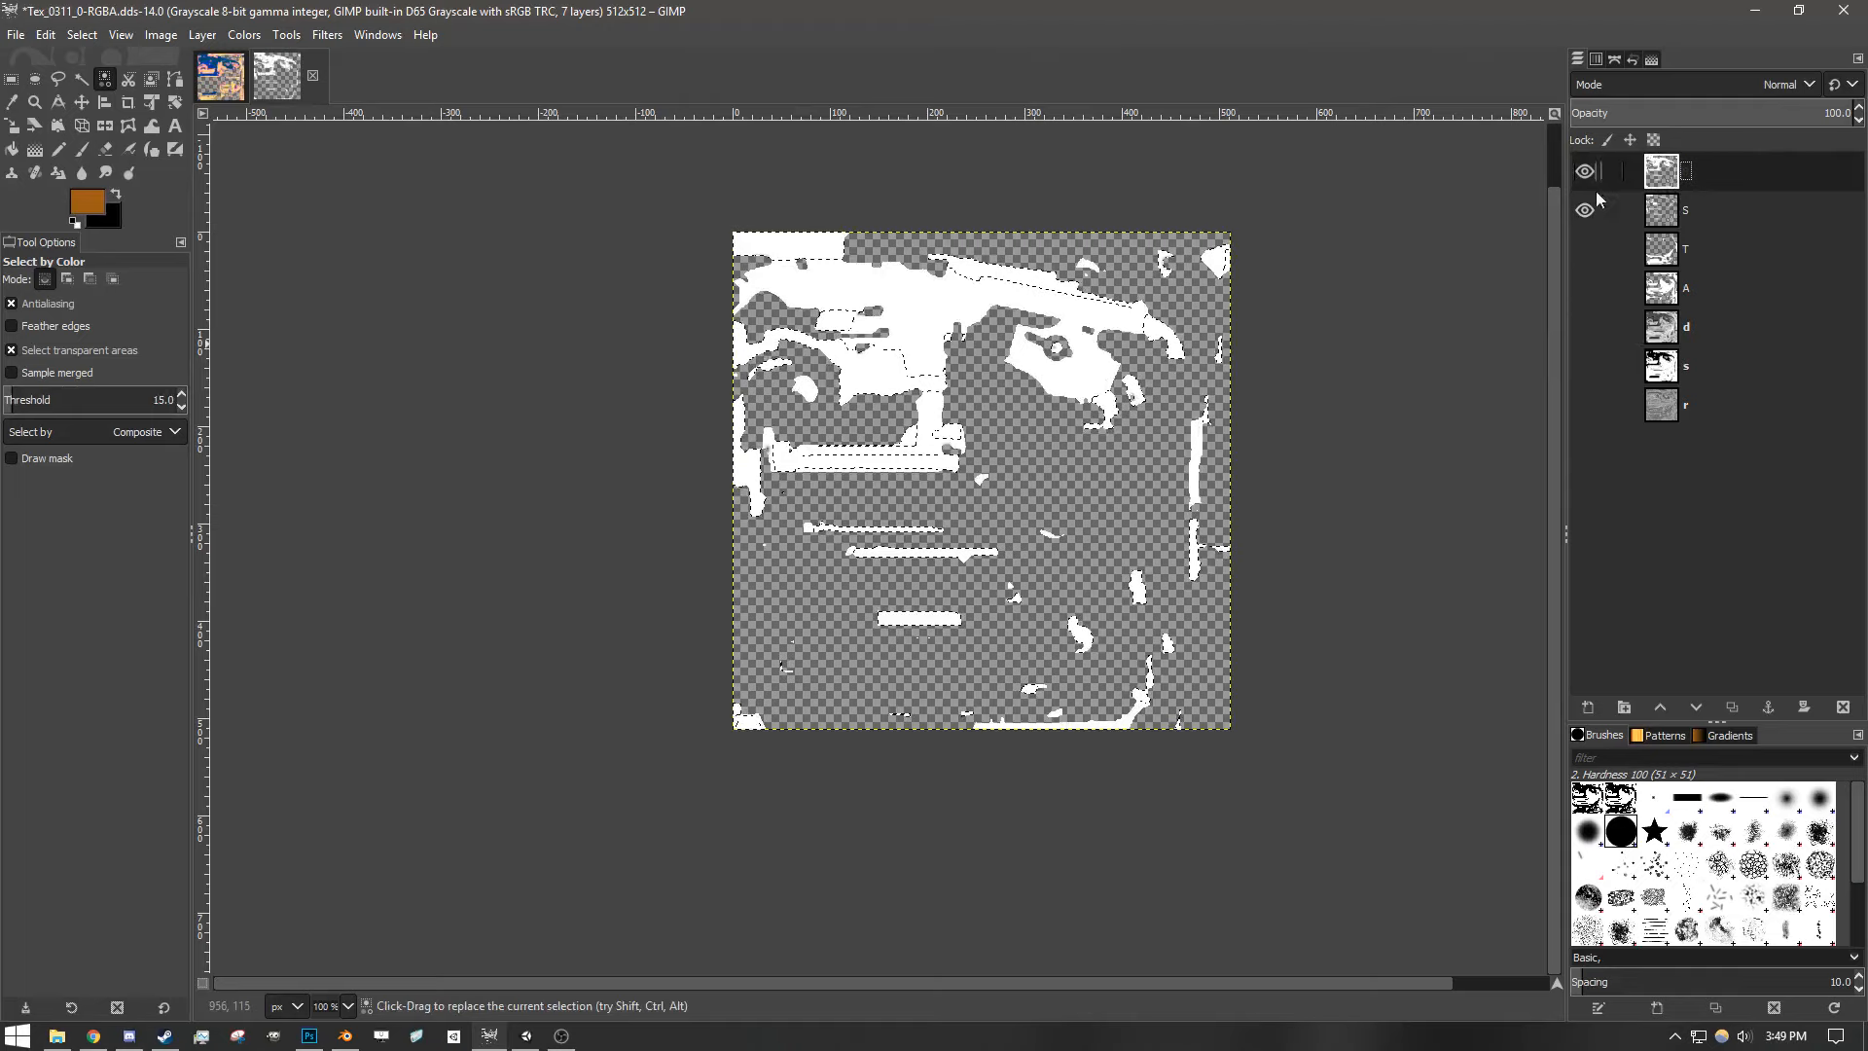
click(12, 78)
- Compare the T and A masks with the others, and view the P mask on its own
click(1586, 249)
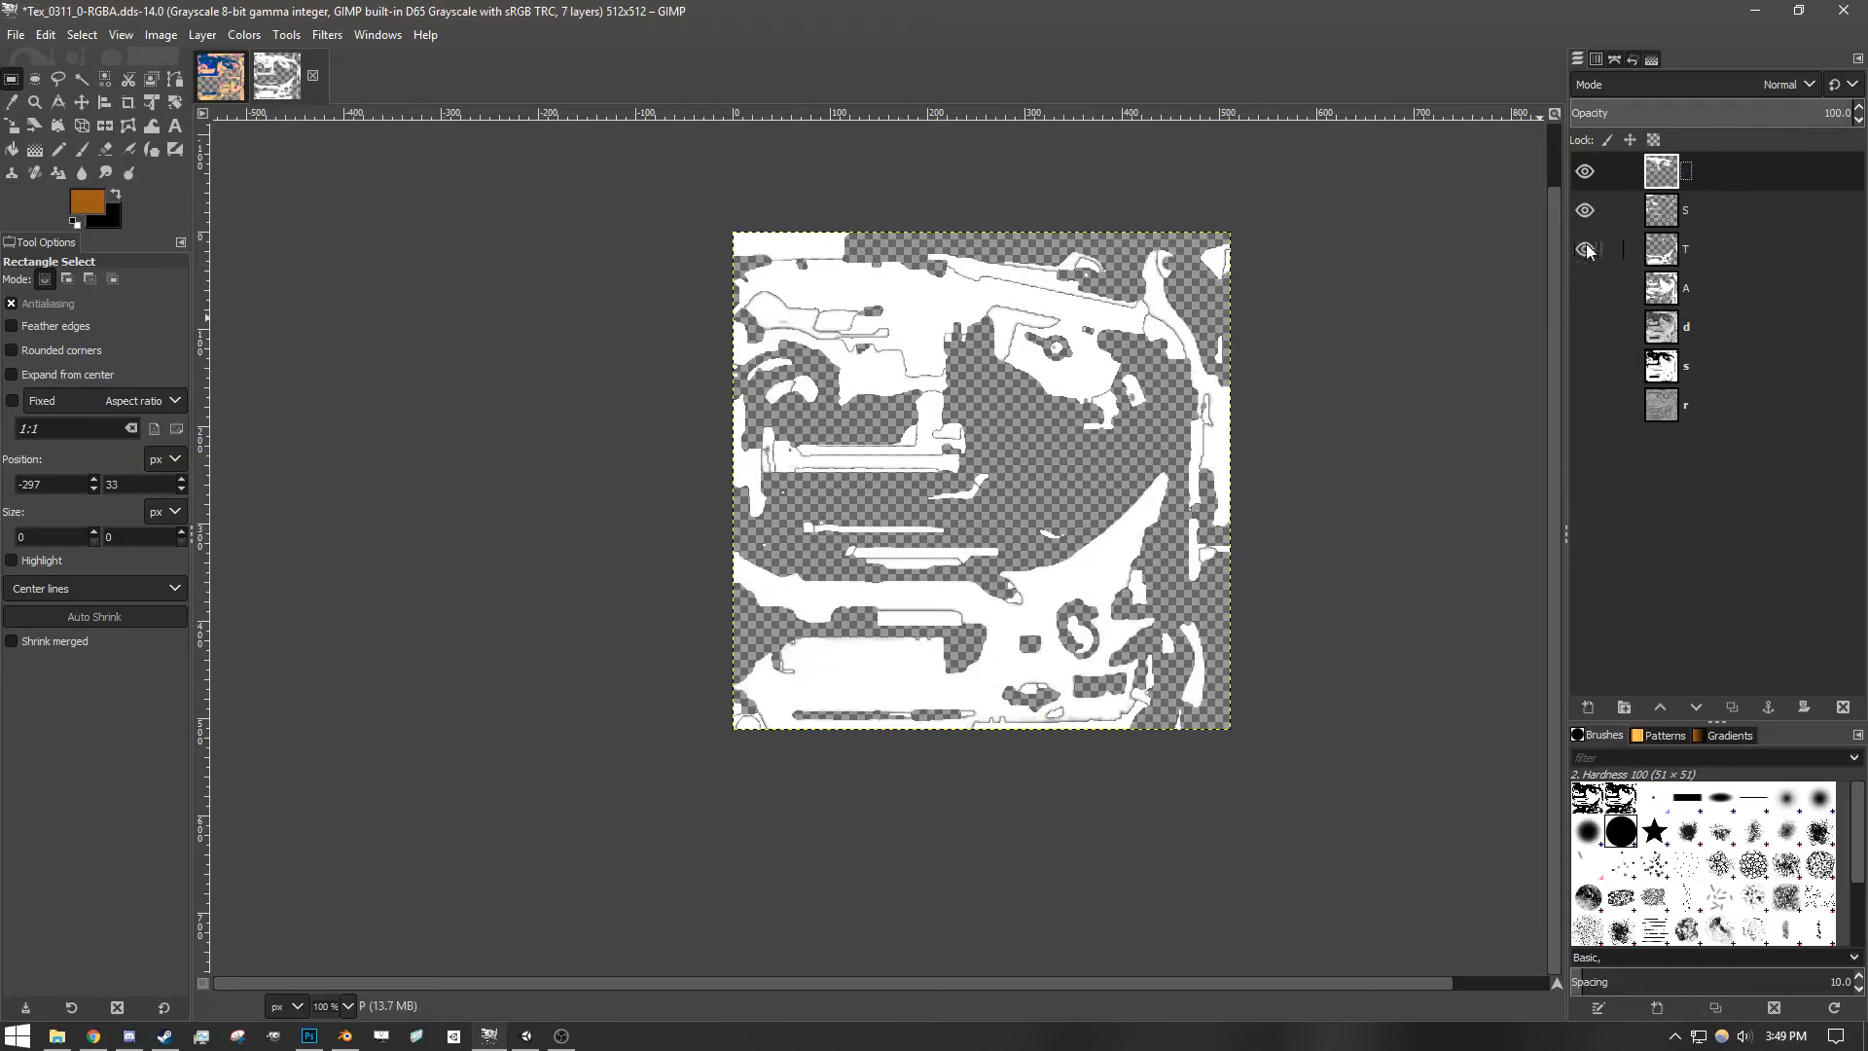
click(1586, 289)
click(1586, 211)
click(1586, 250)
click(1585, 288)
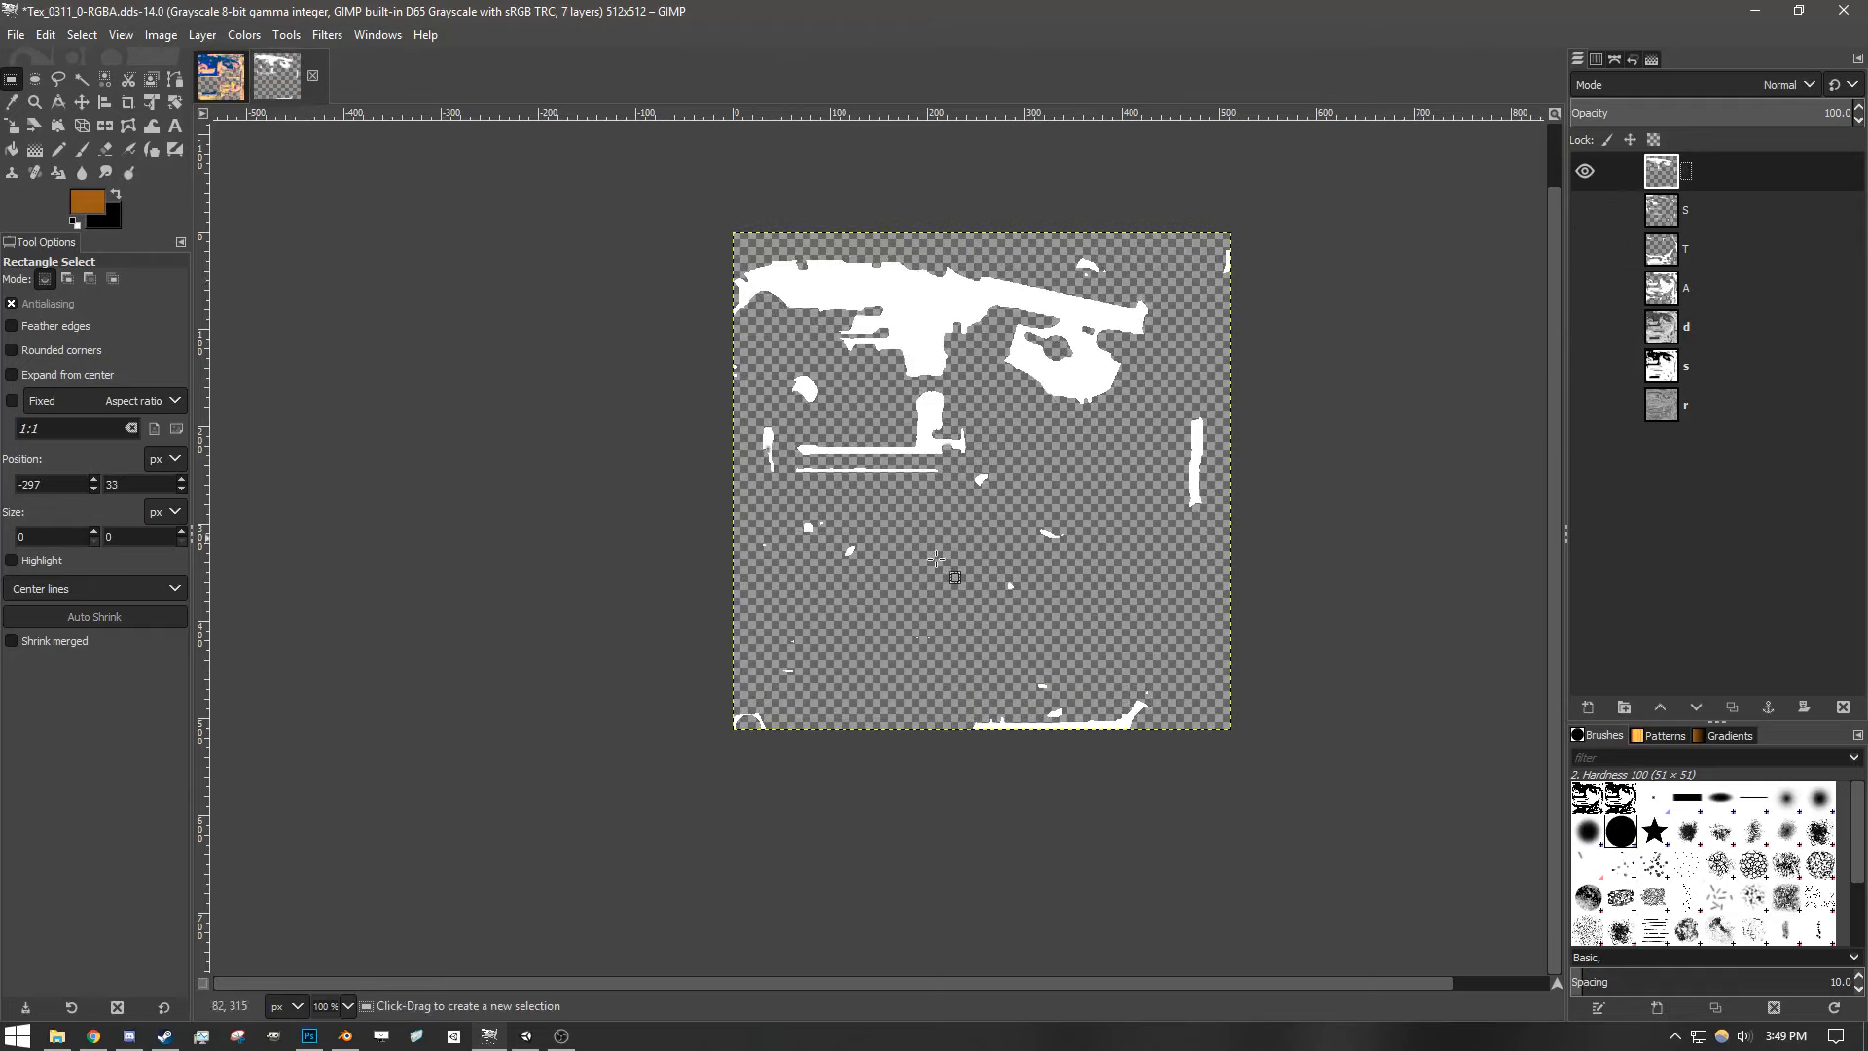
- Show the S, T and A layers together with P, toggling them to compare coverage
click(1585, 212)
click(1586, 249)
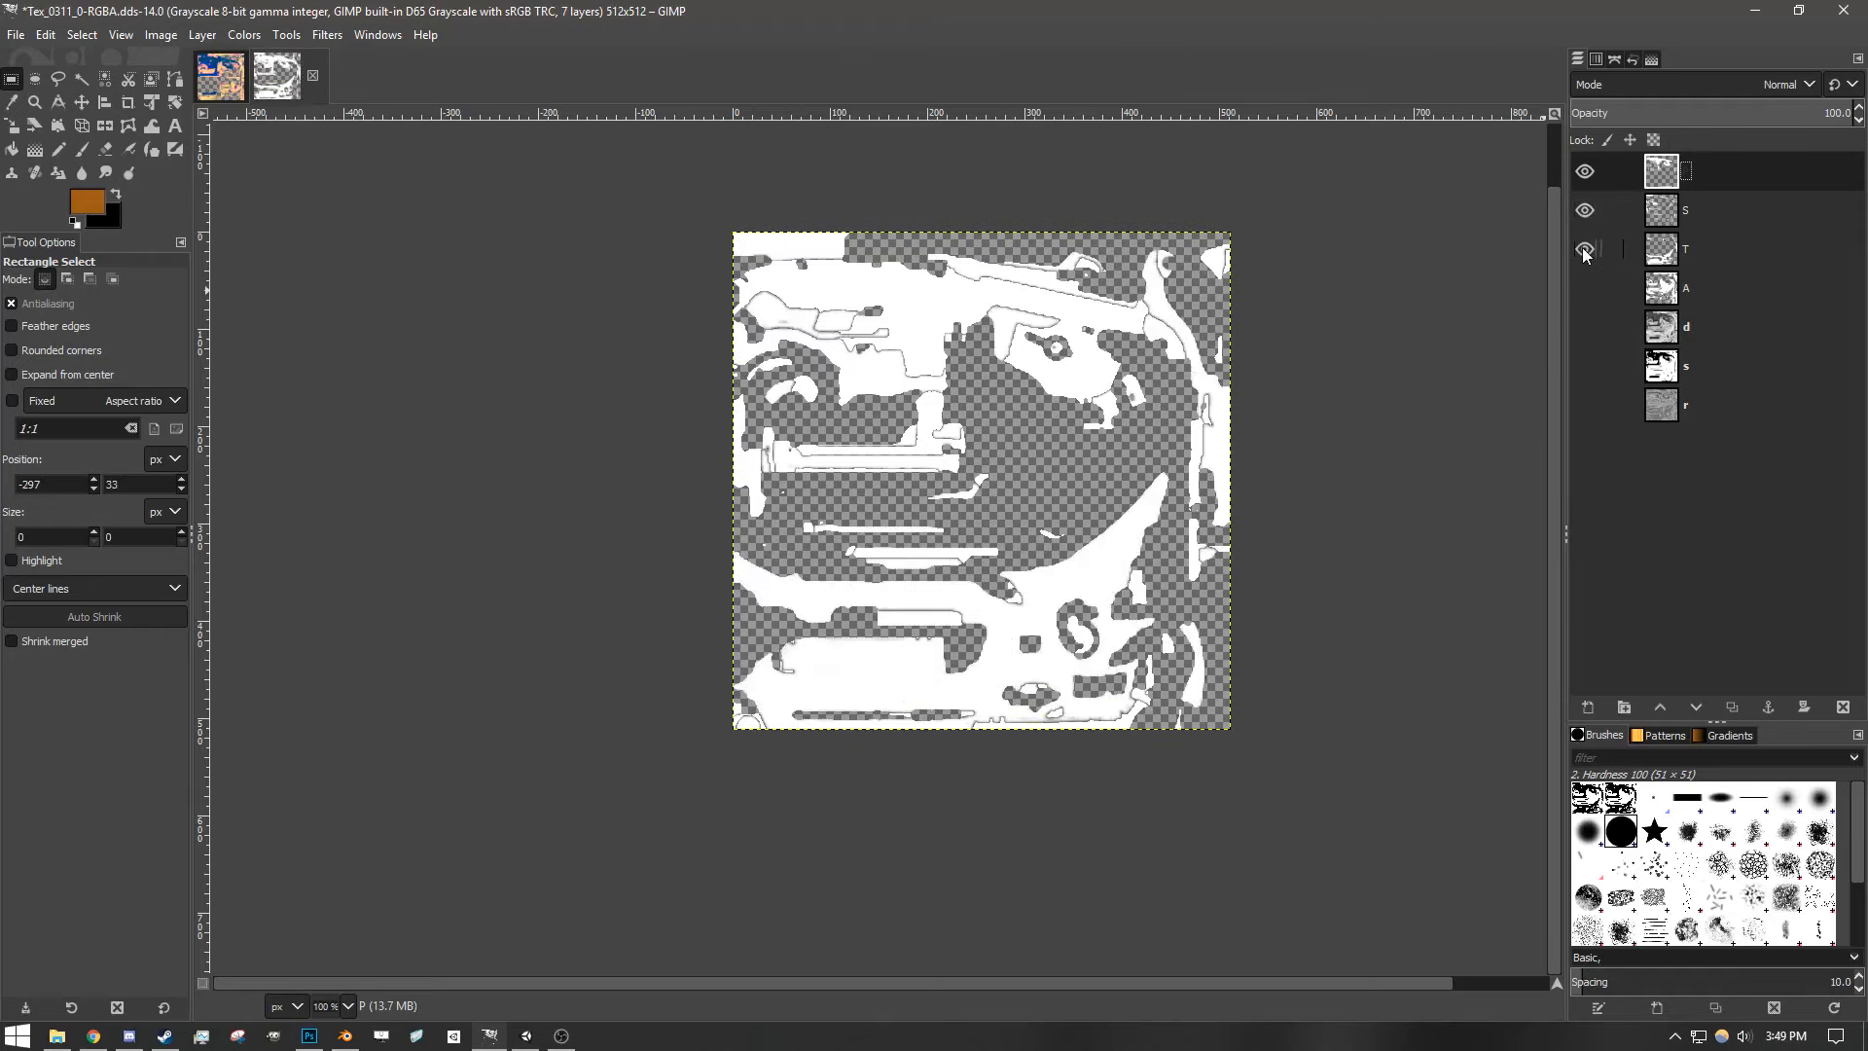
click(1586, 289)
click(1586, 289)
click(1587, 289)
click(1585, 249)
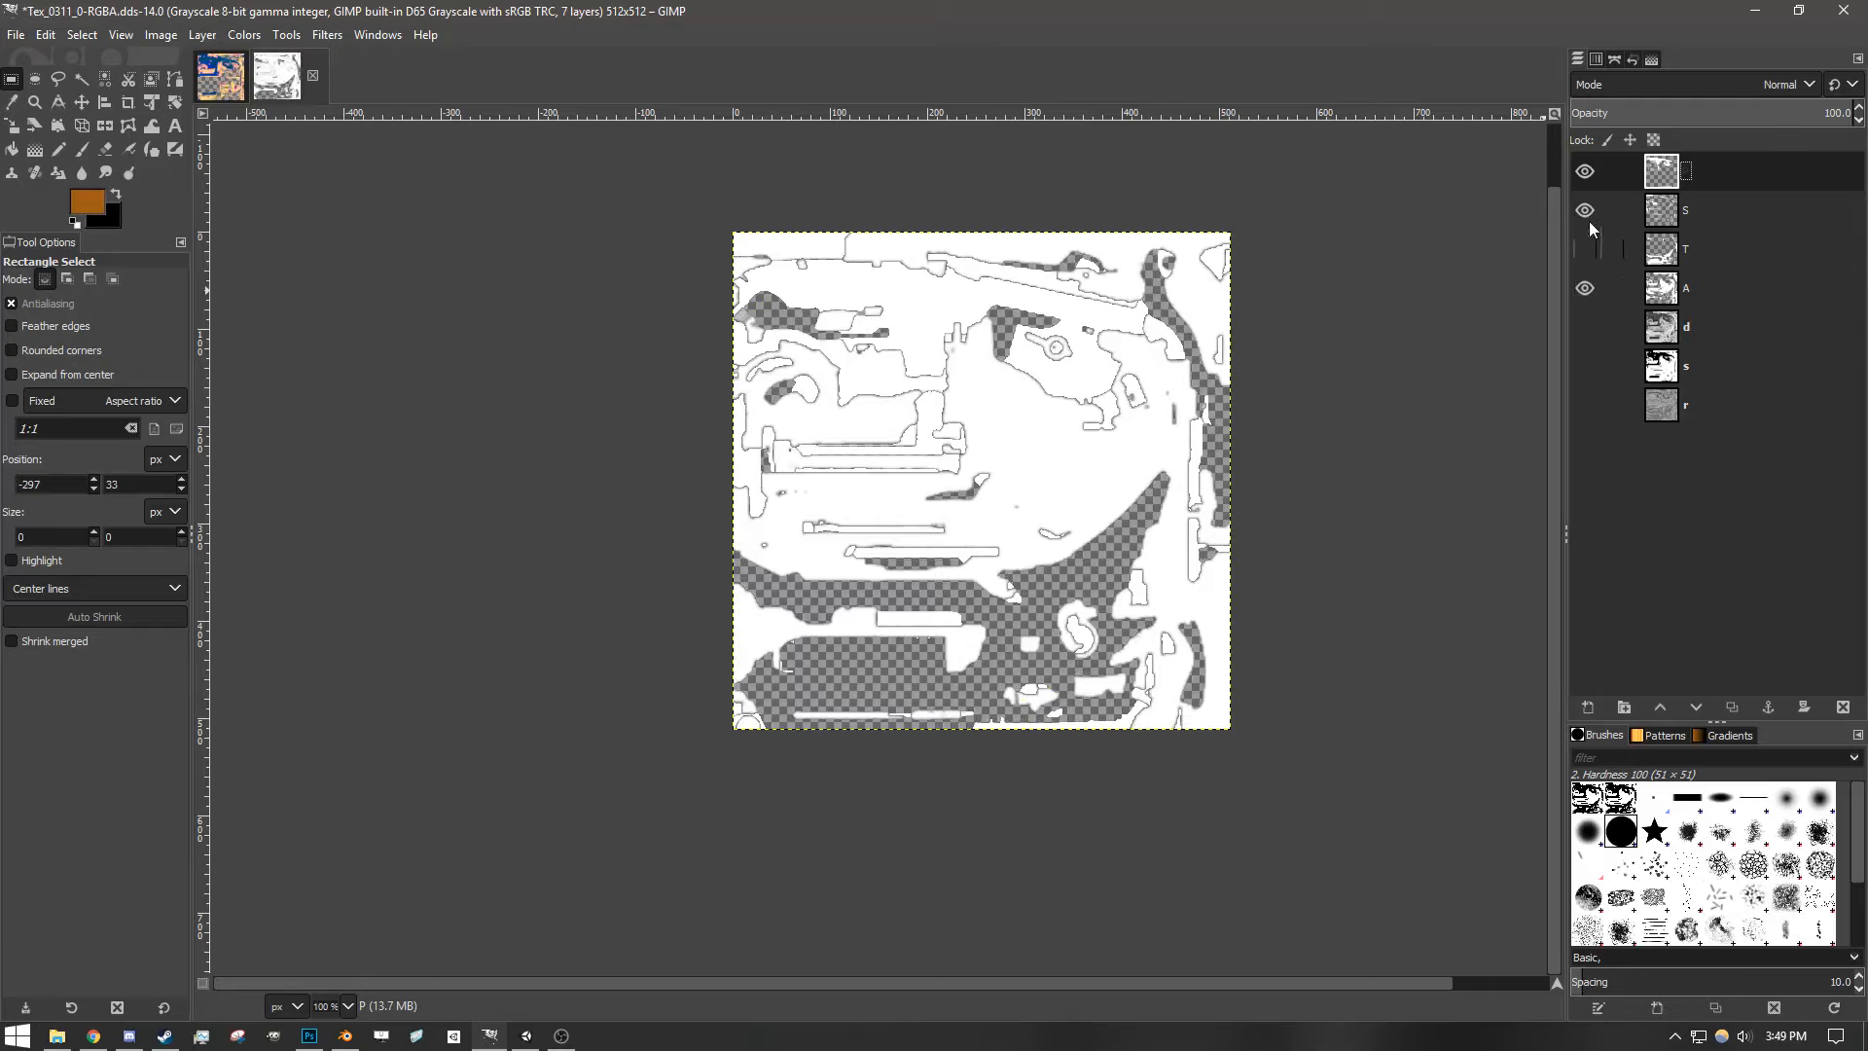
click(1585, 210)
click(1584, 171)
click(1585, 171)
click(1585, 210)
click(1586, 249)
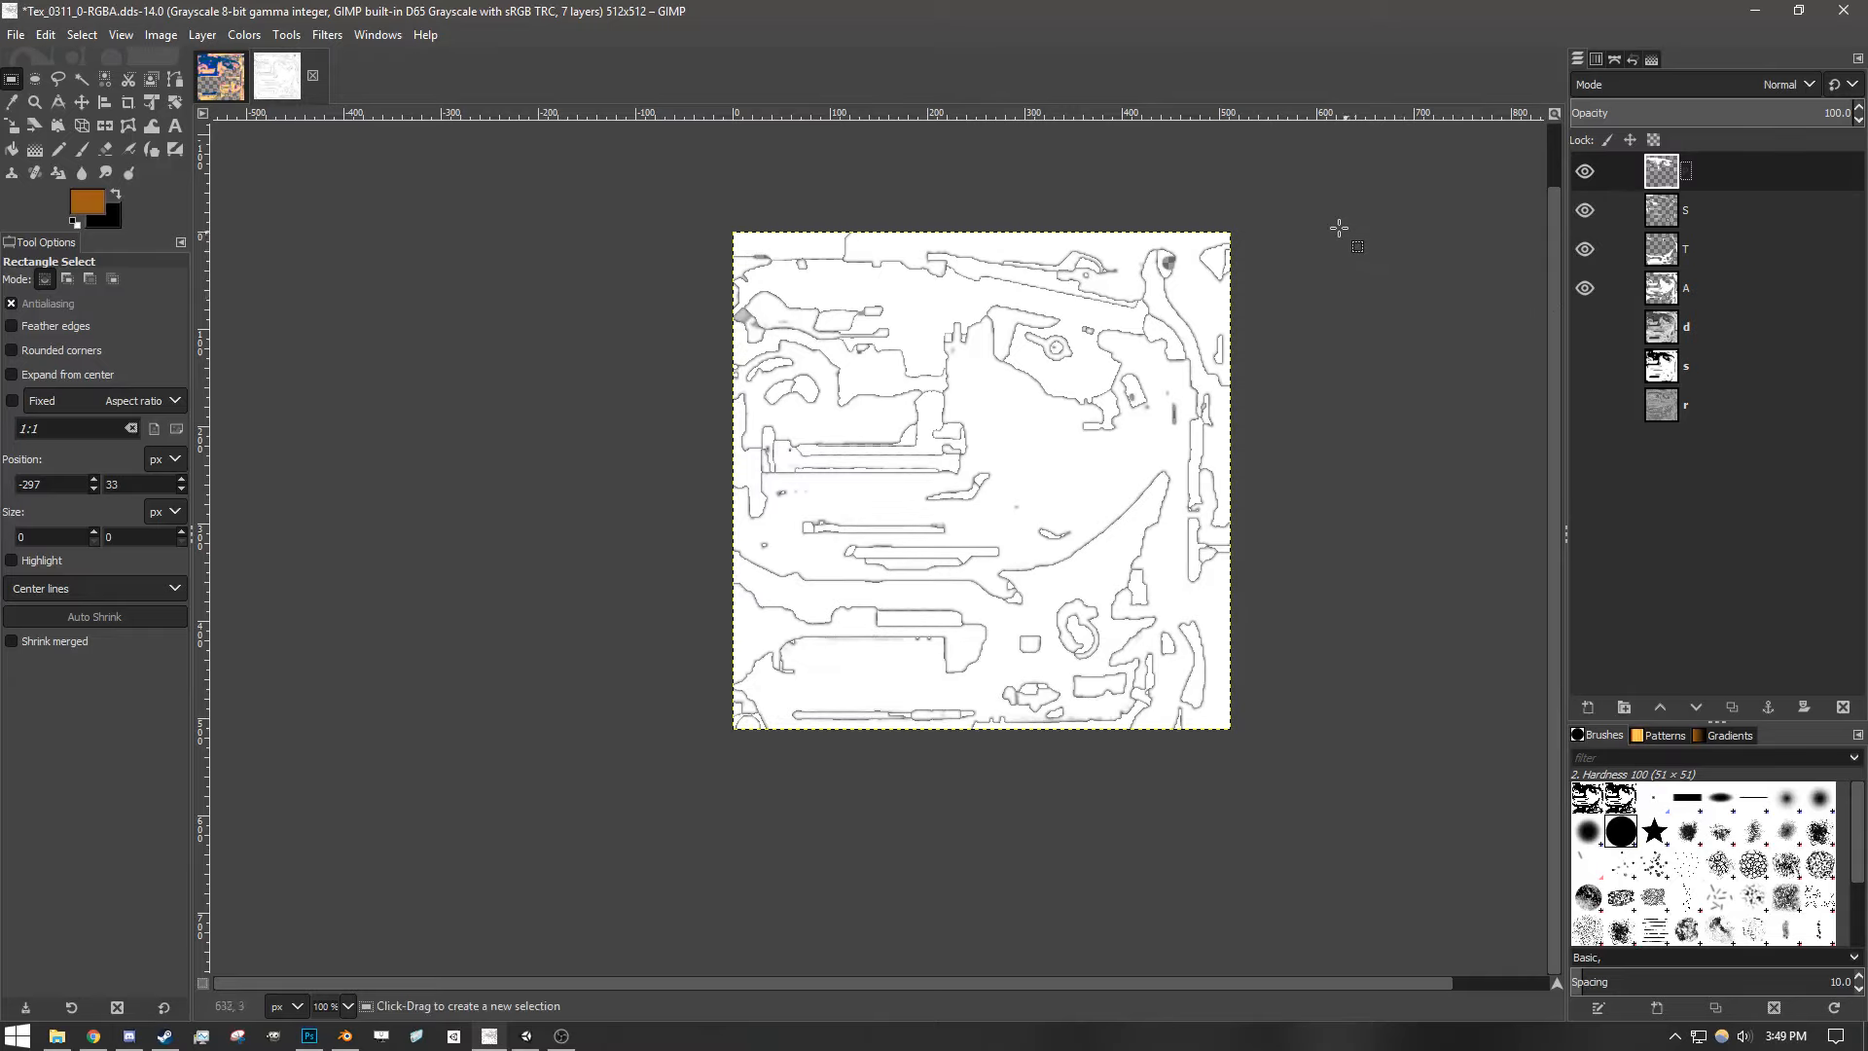
- Inspect the gaps and outlines between the combined masks up close
ctrl+scroll(1338, 227, up, 4)
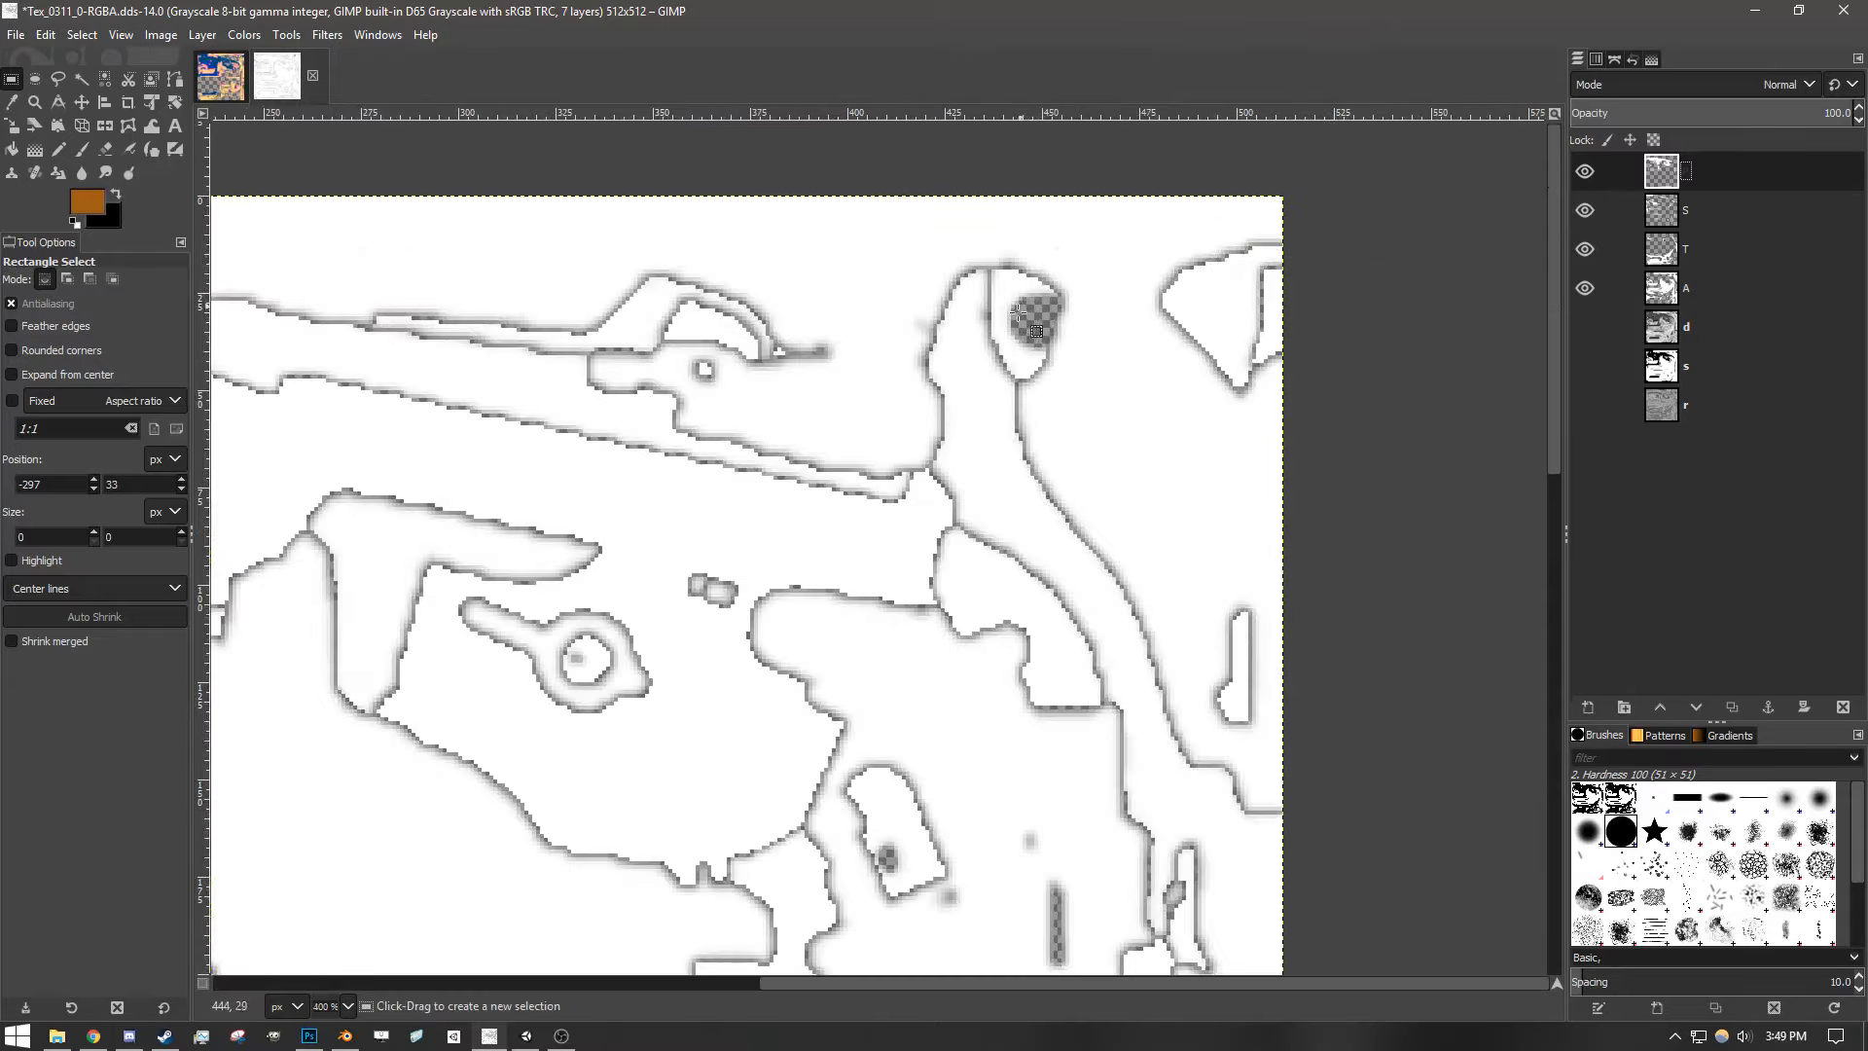
ctrl+scroll(1019, 312, up, 3)
ctrl+scroll(1032, 389, down, 9)
ctrl+scroll(1048, 443, up, 1)
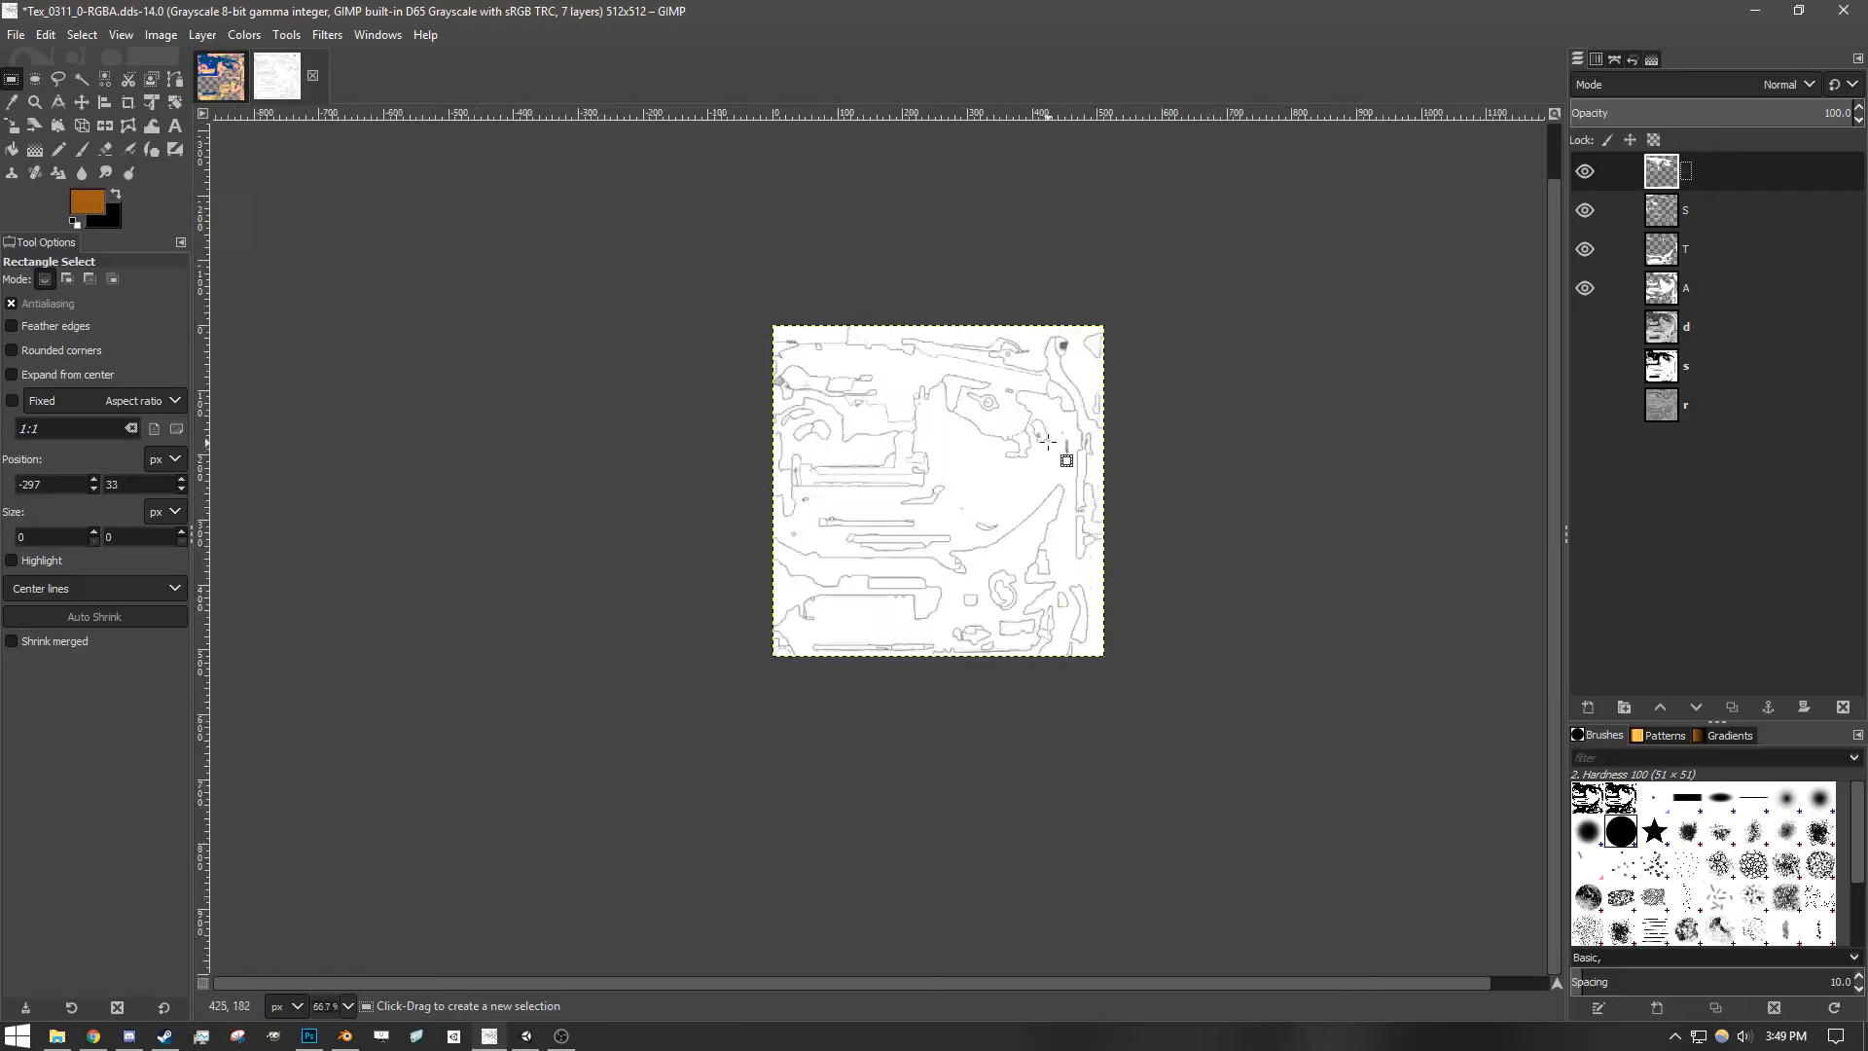
ctrl+scroll(1047, 443, up, 2)
ctrl+scroll(1041, 467, down, 1)
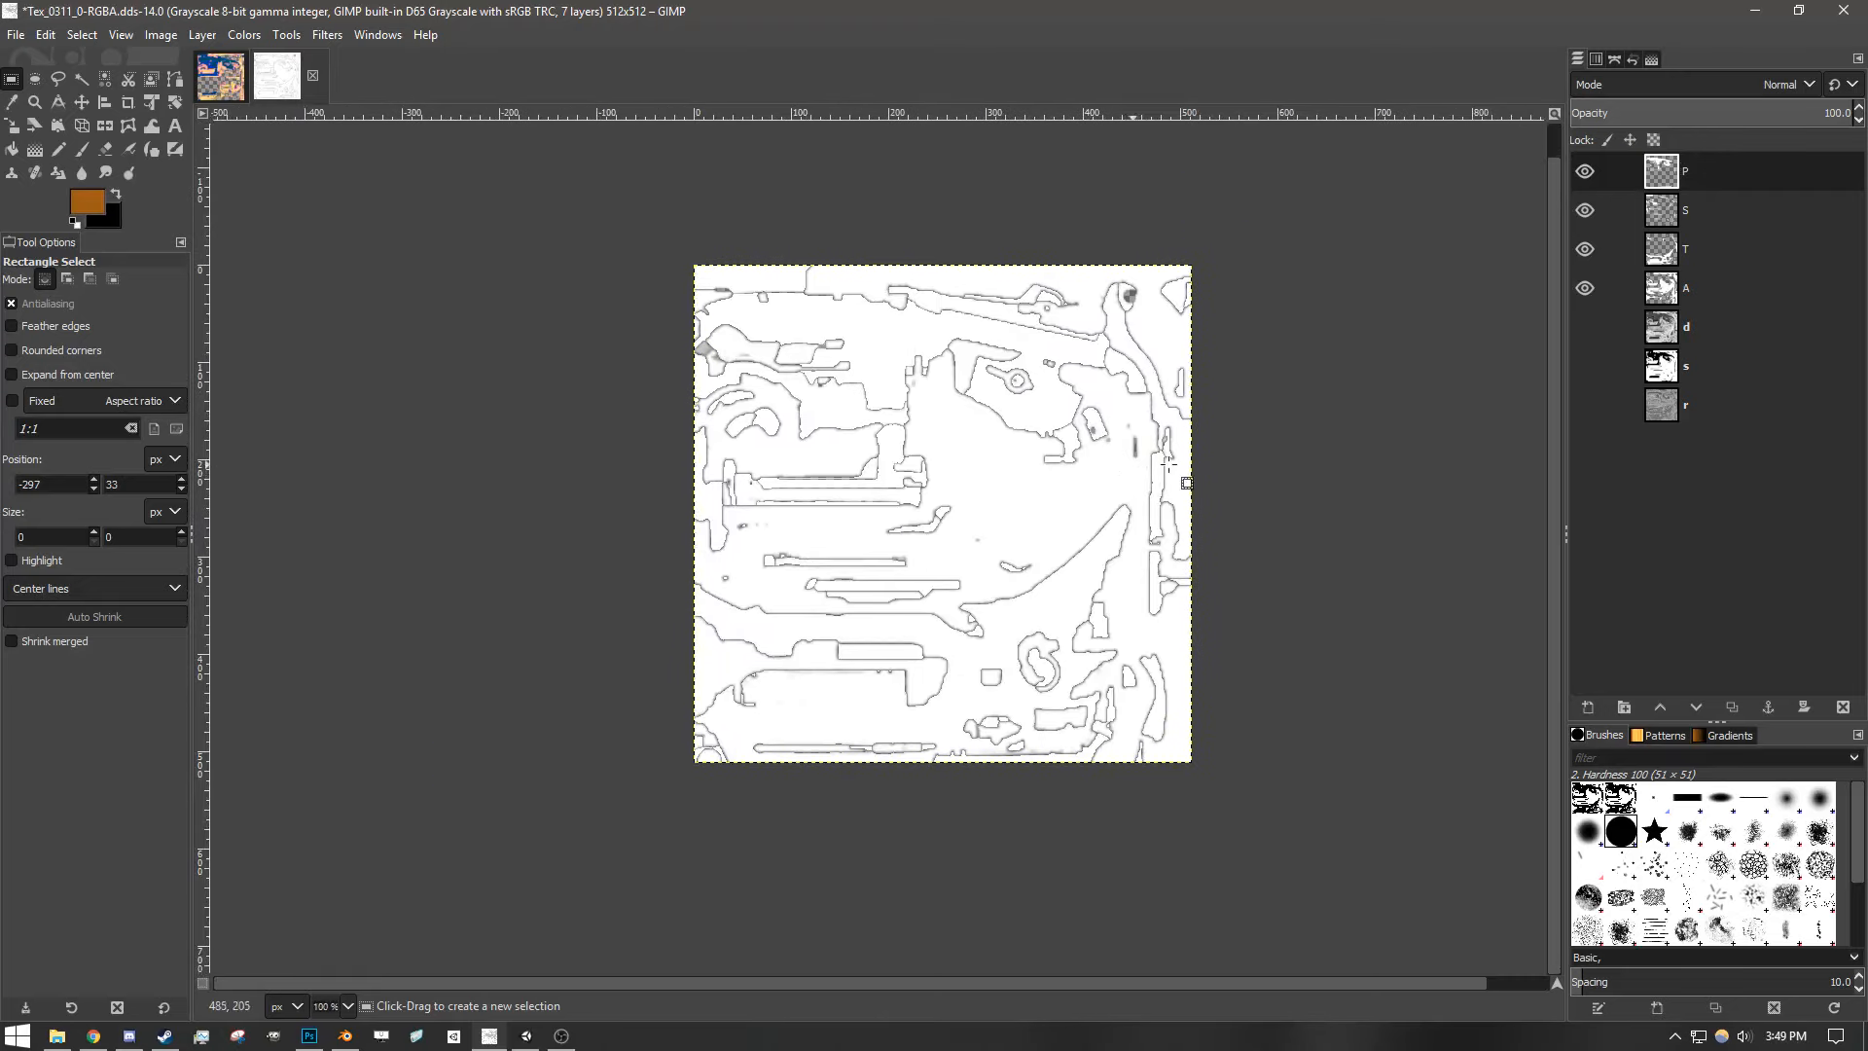
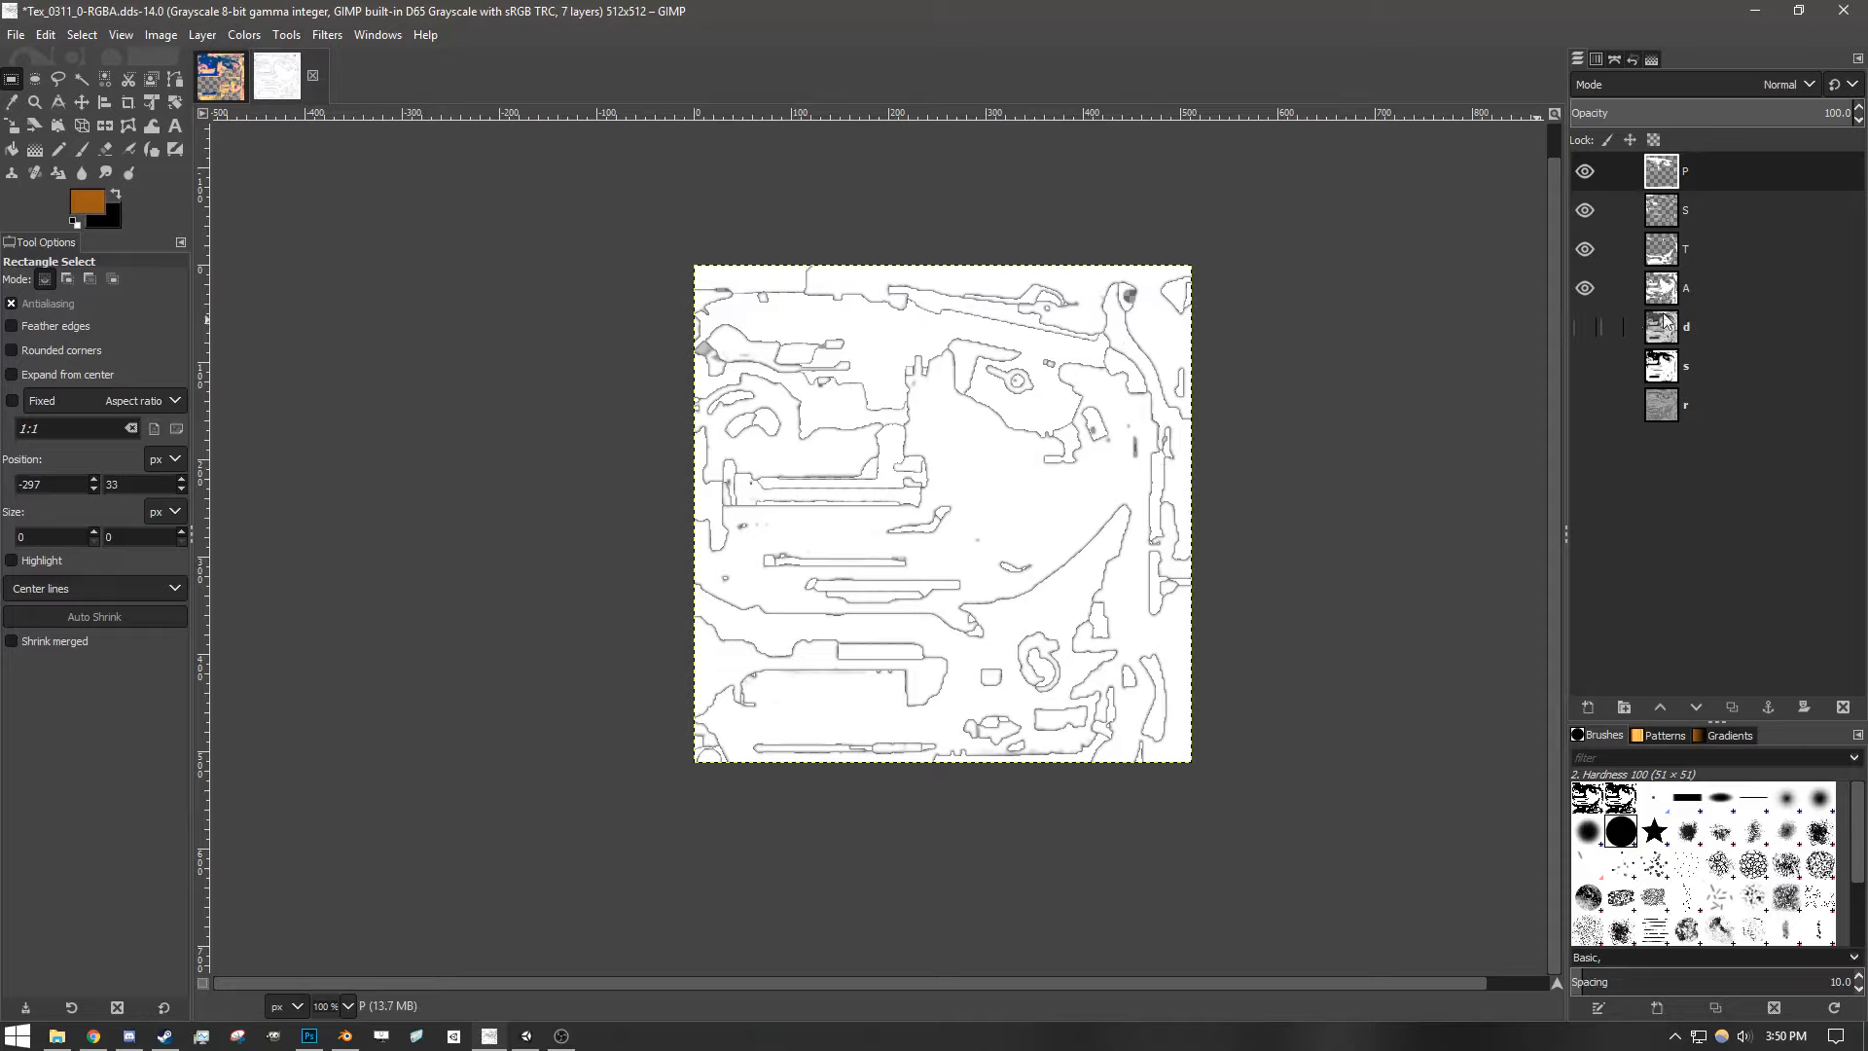
- Show the d layer beneath the mask layers and make P the active layer
click(1710, 338)
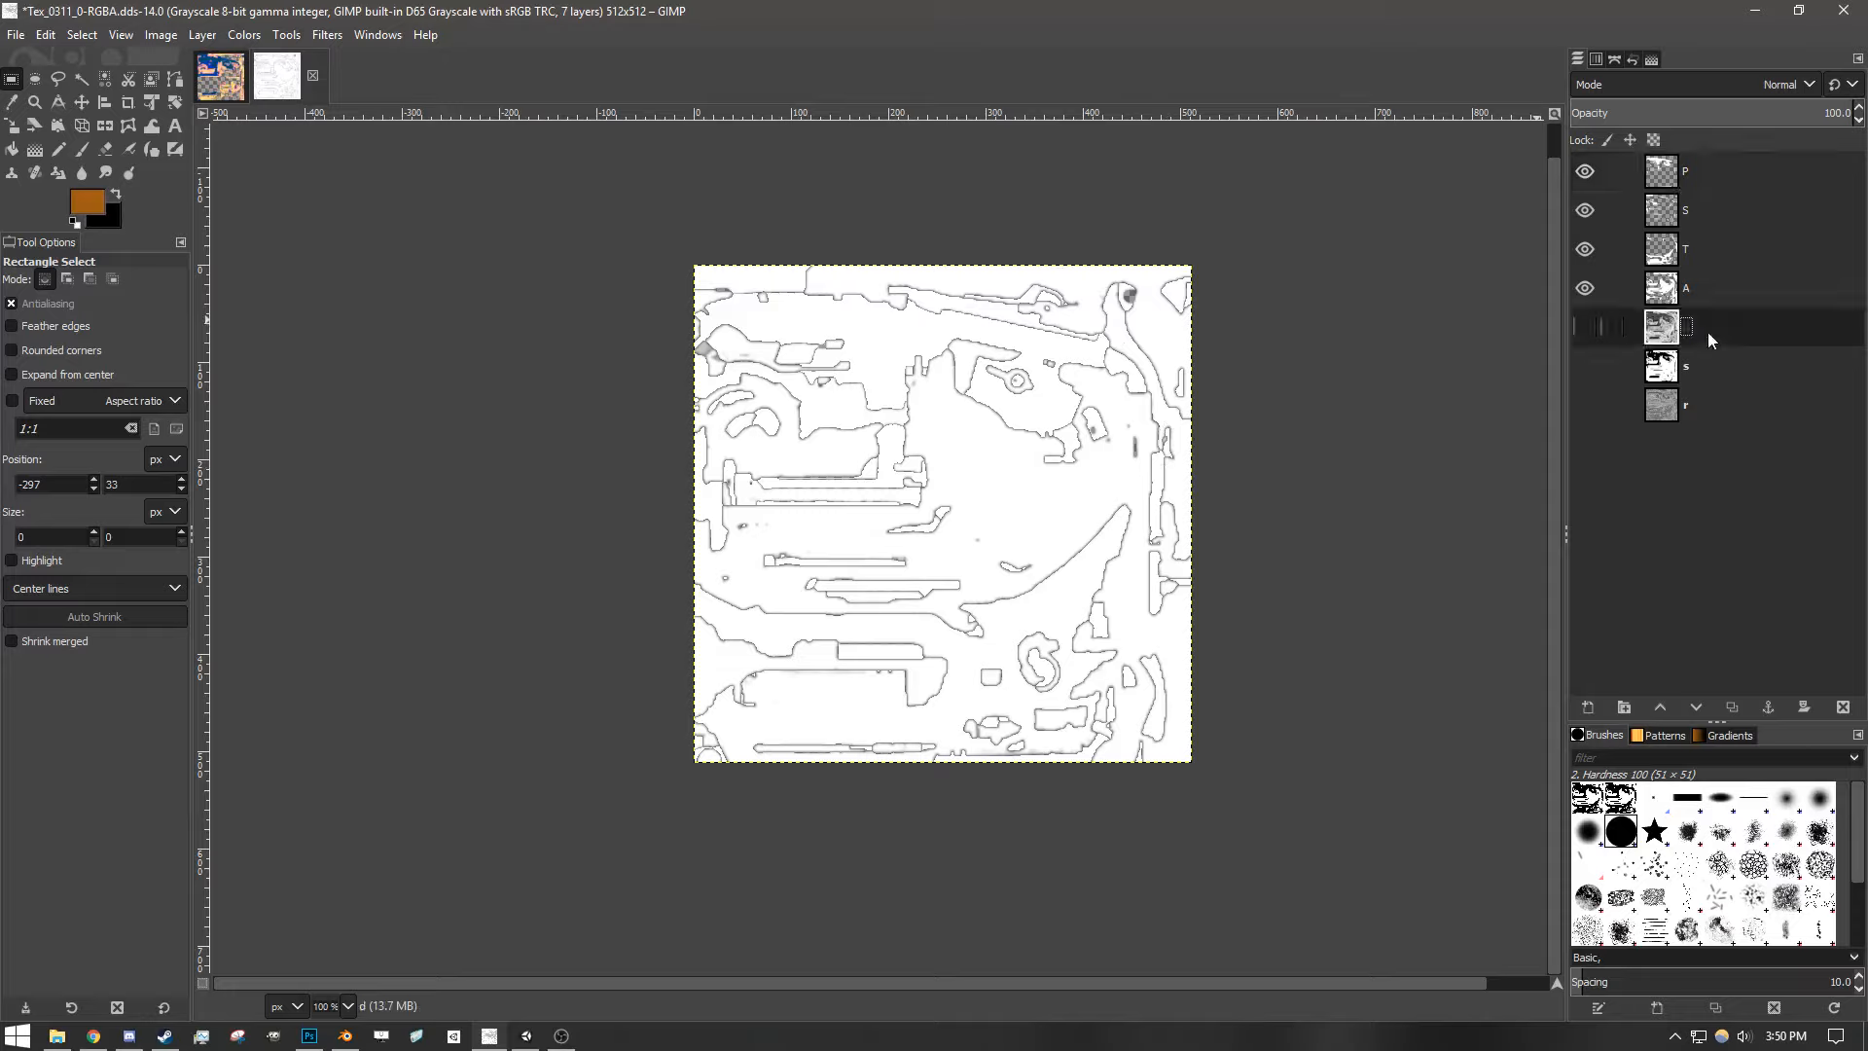
click(1689, 185)
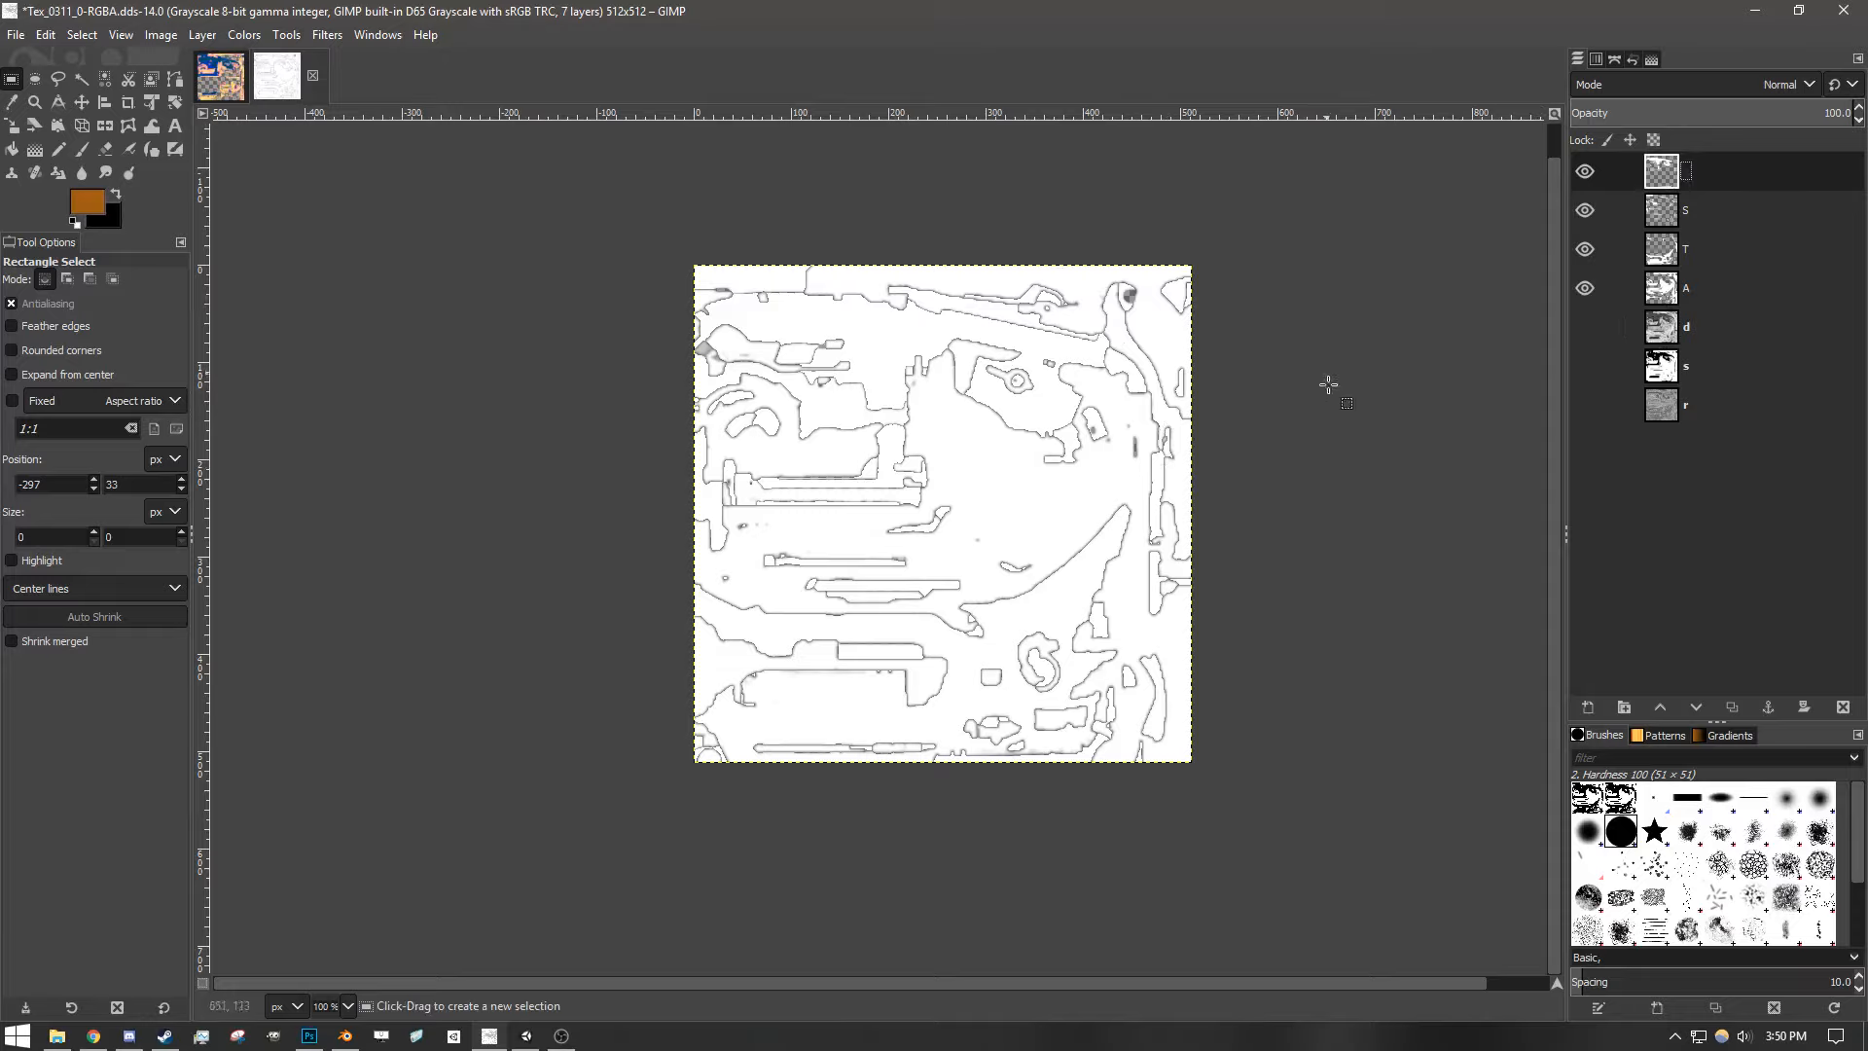
click(1584, 328)
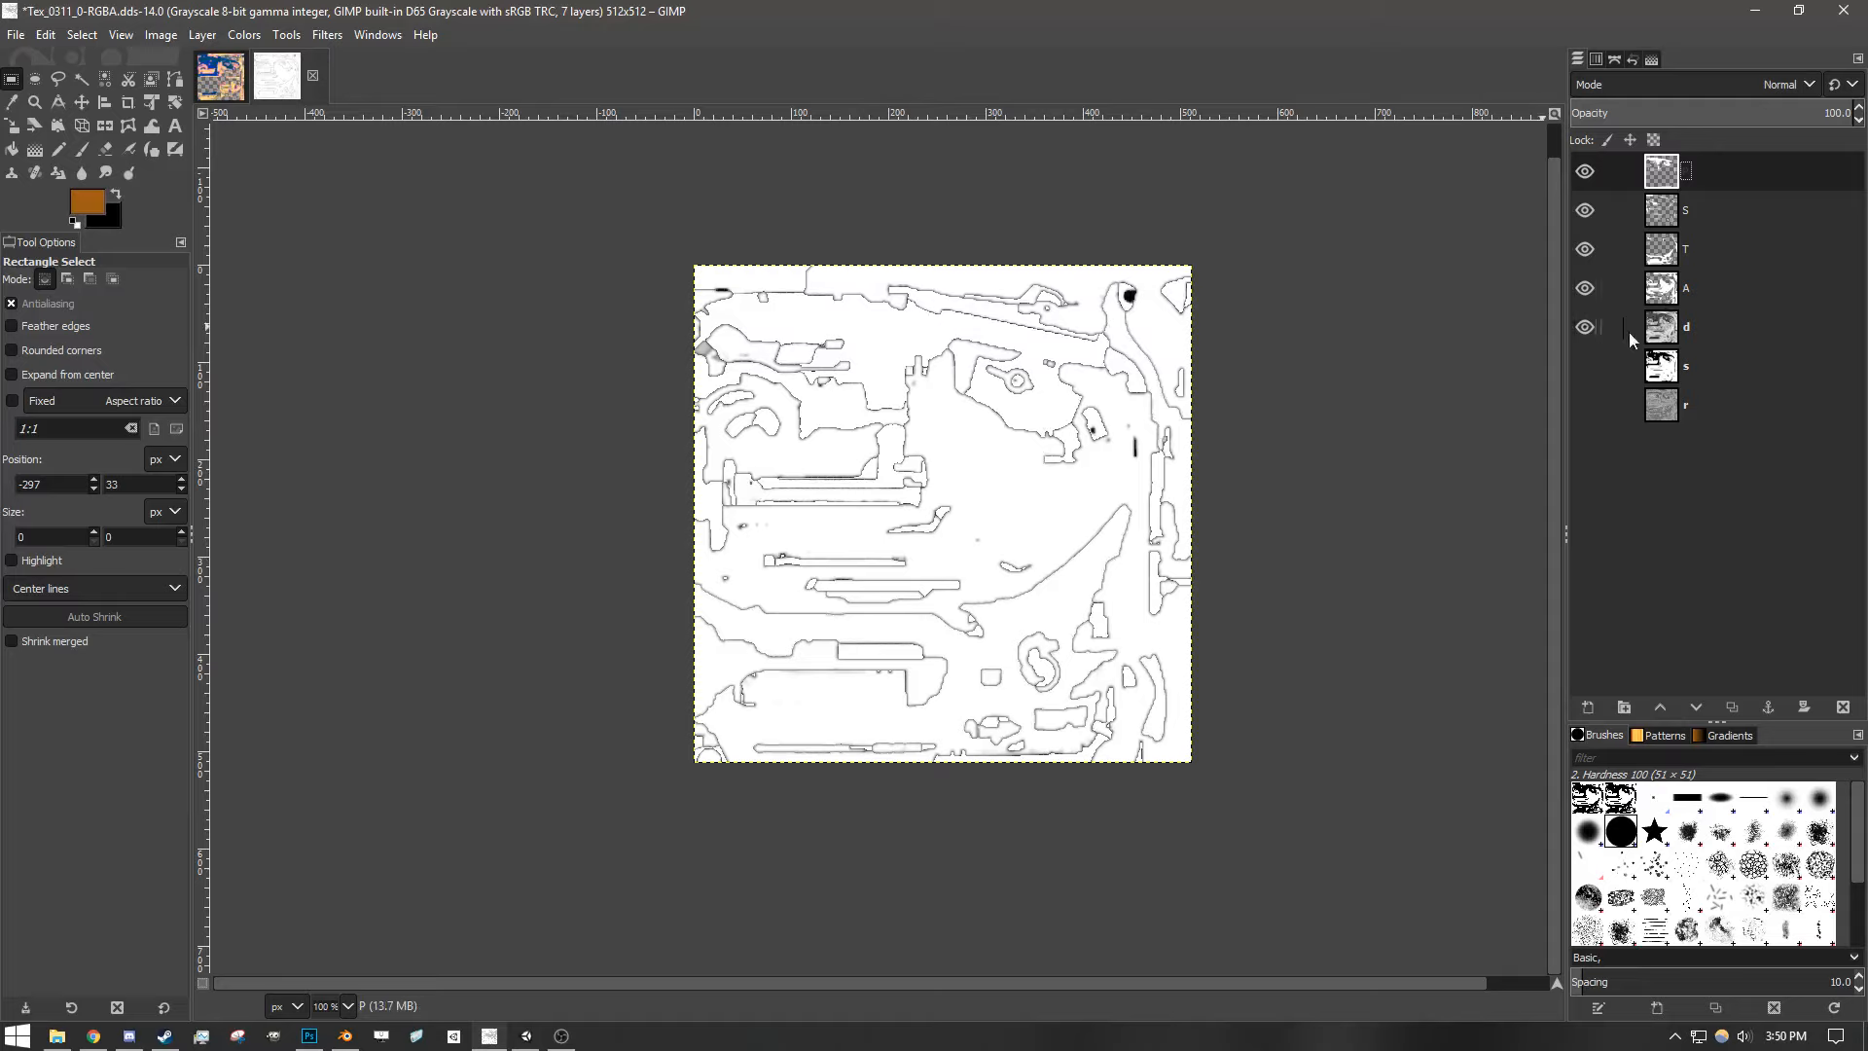
click(1585, 328)
click(1582, 331)
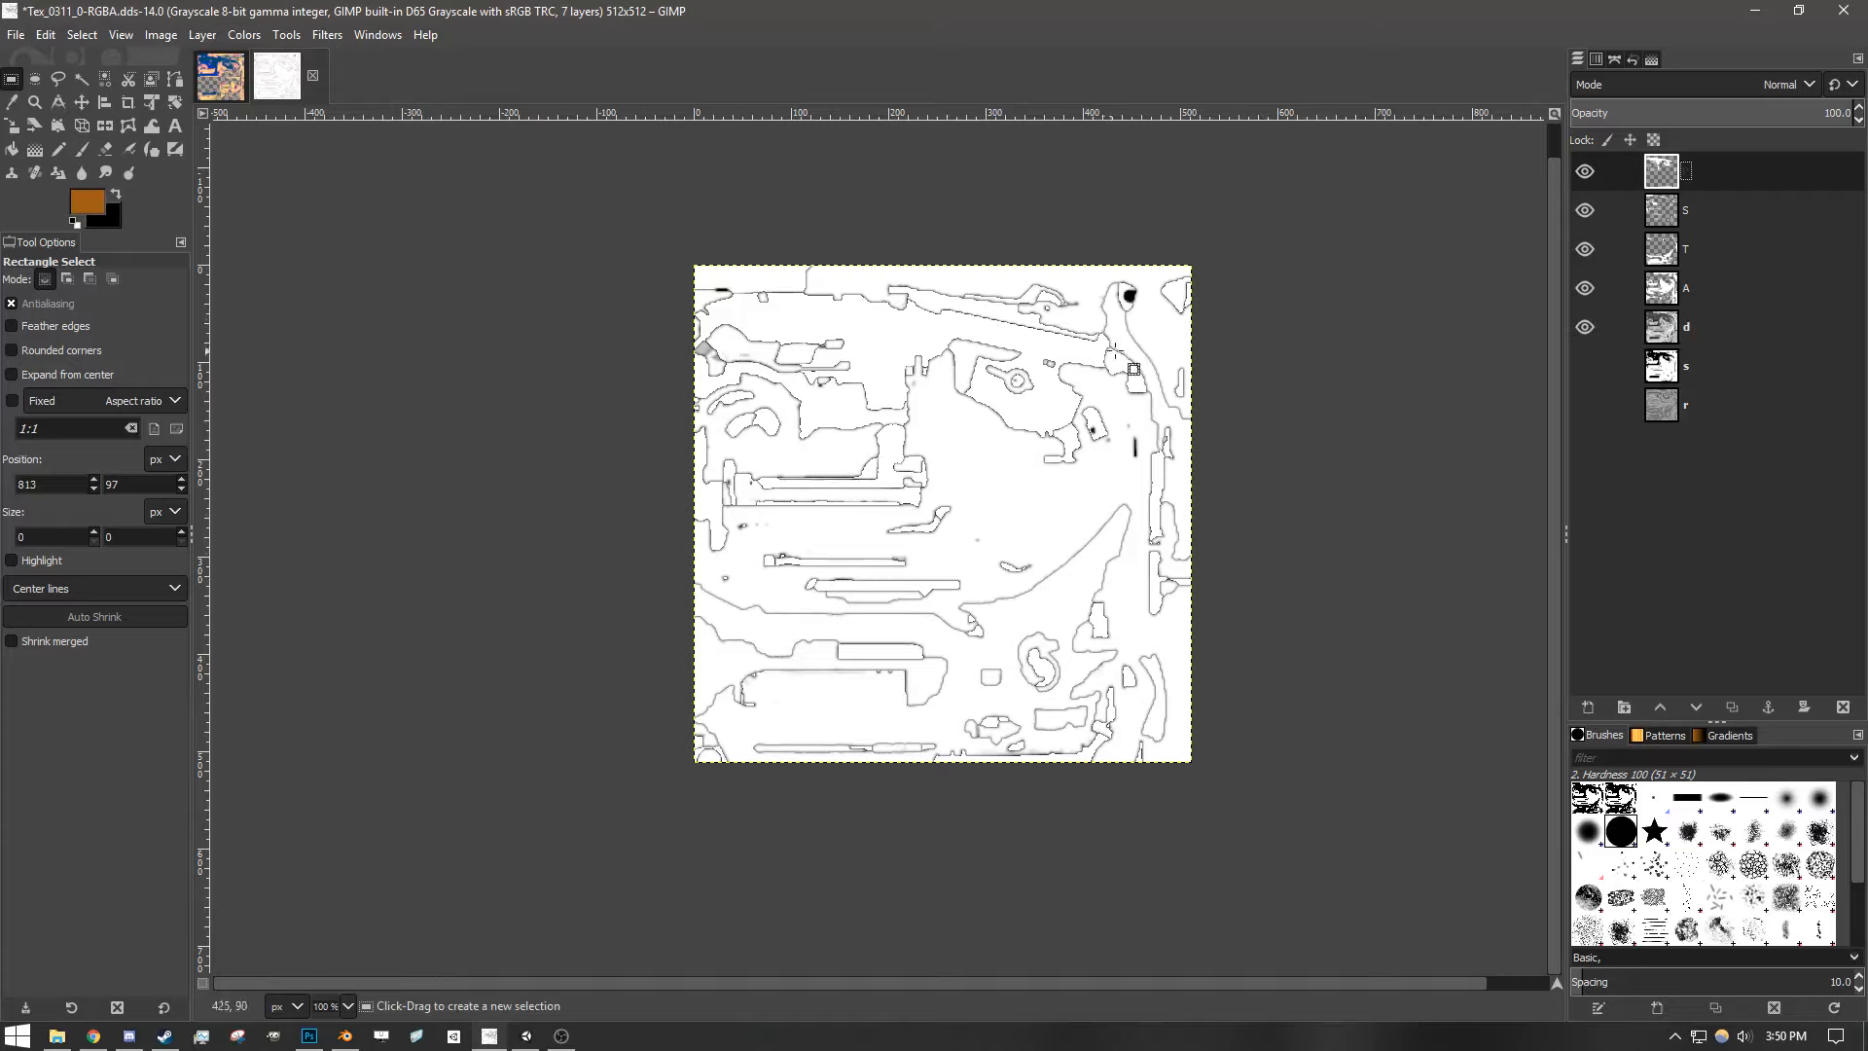
- Set the blend mode of the P and S layers to Overlay
click(1806, 85)
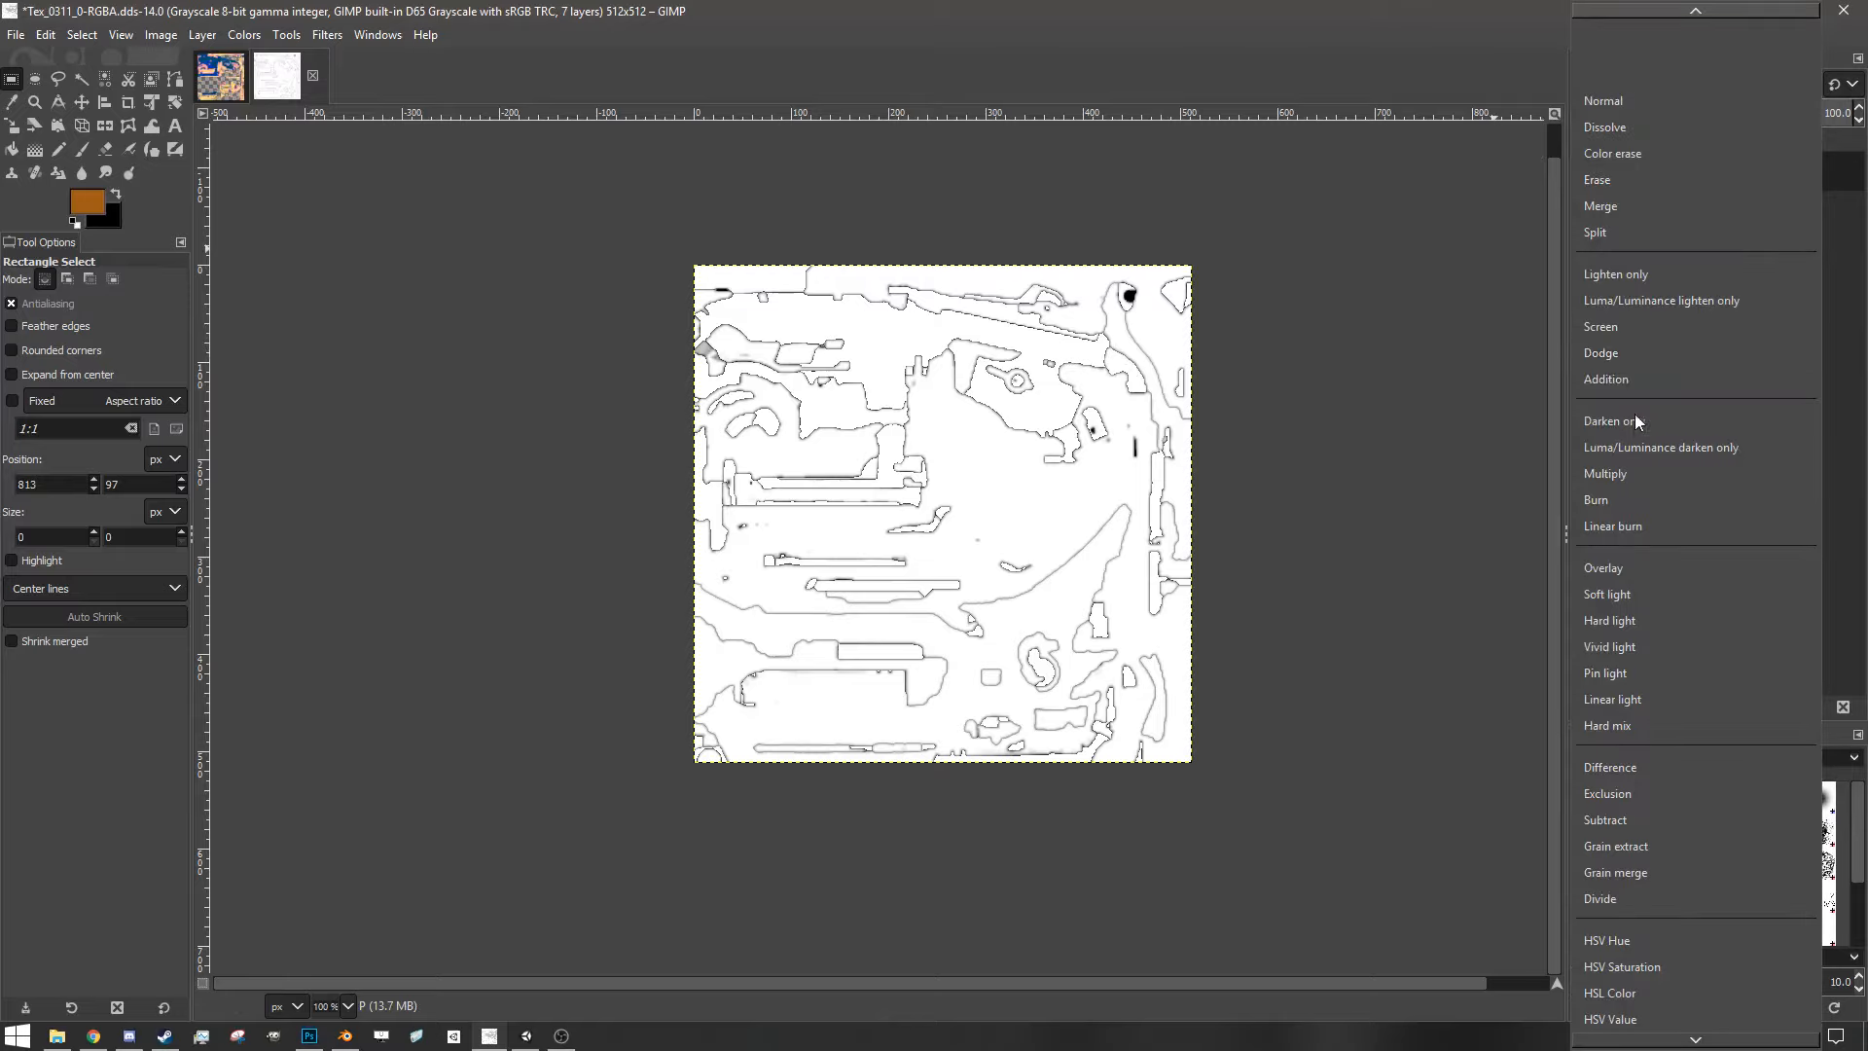
click(1626, 568)
click(1731, 210)
click(1789, 85)
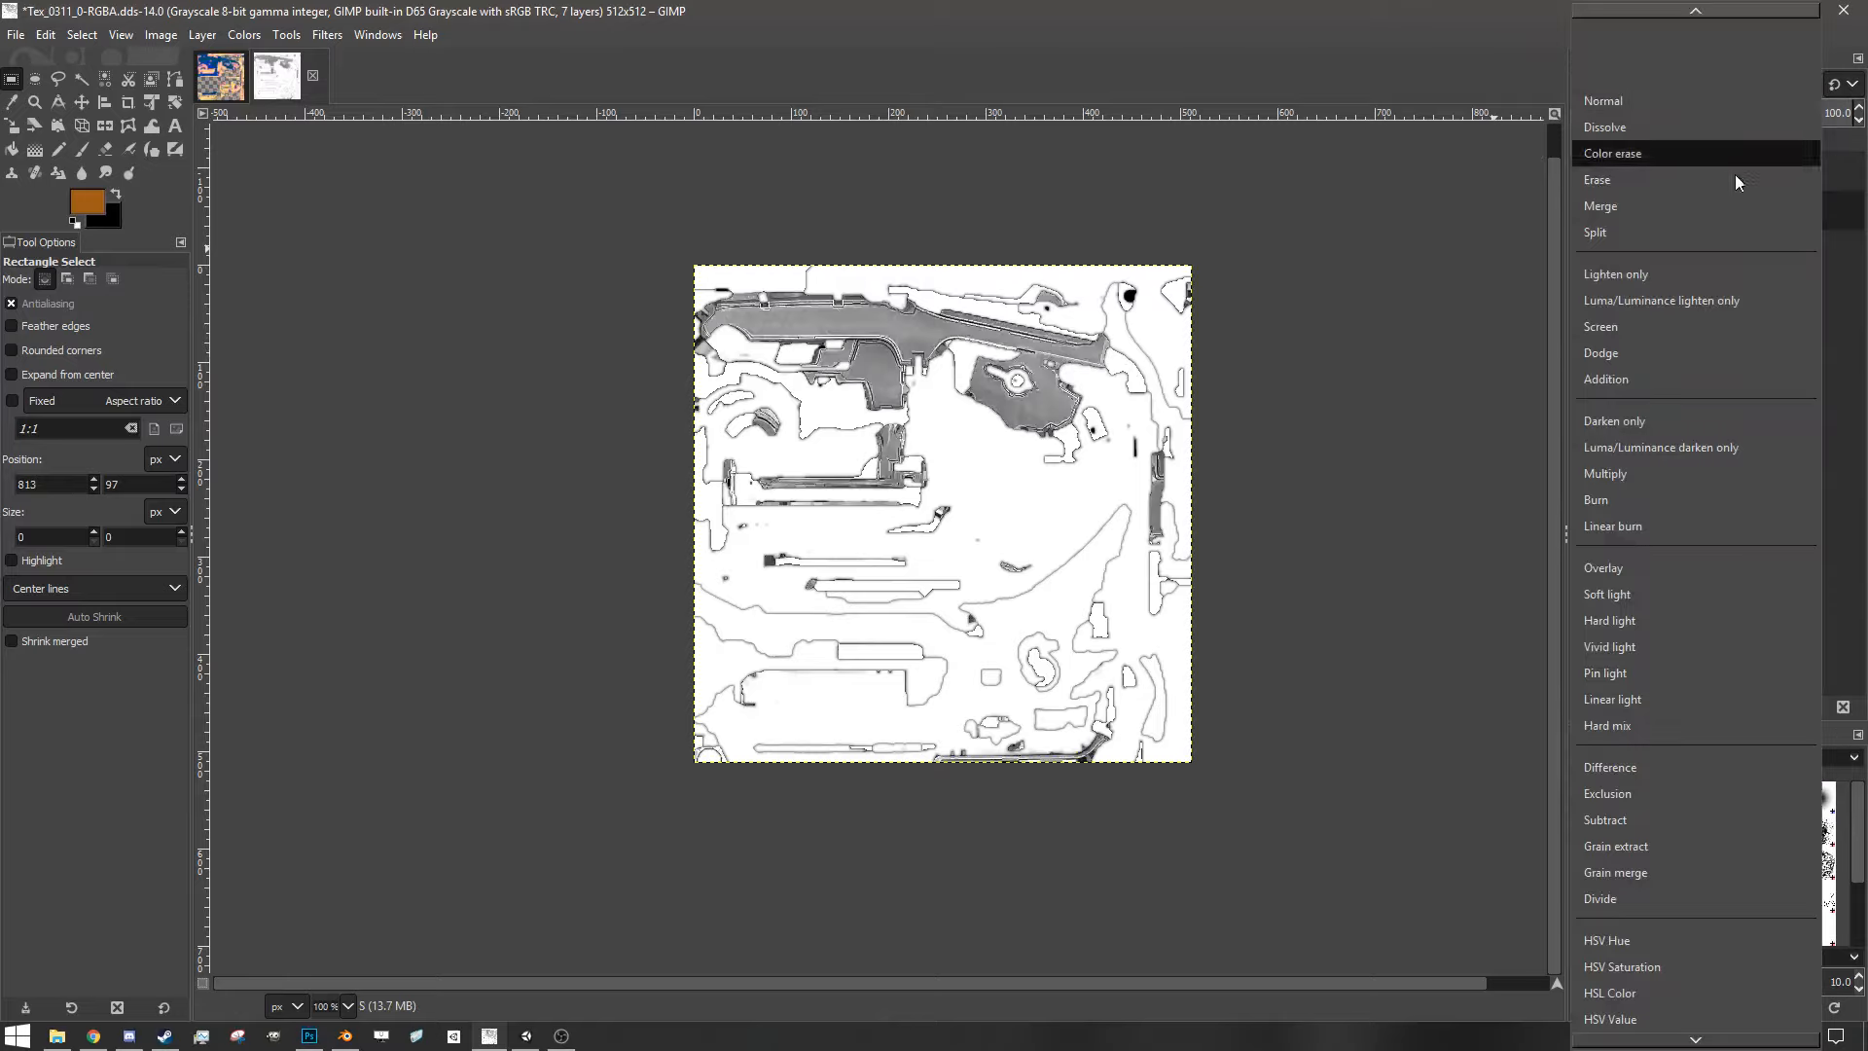
key(Escape)
- Set the blend mode of the T and A layers to Overlay
click(1687, 241)
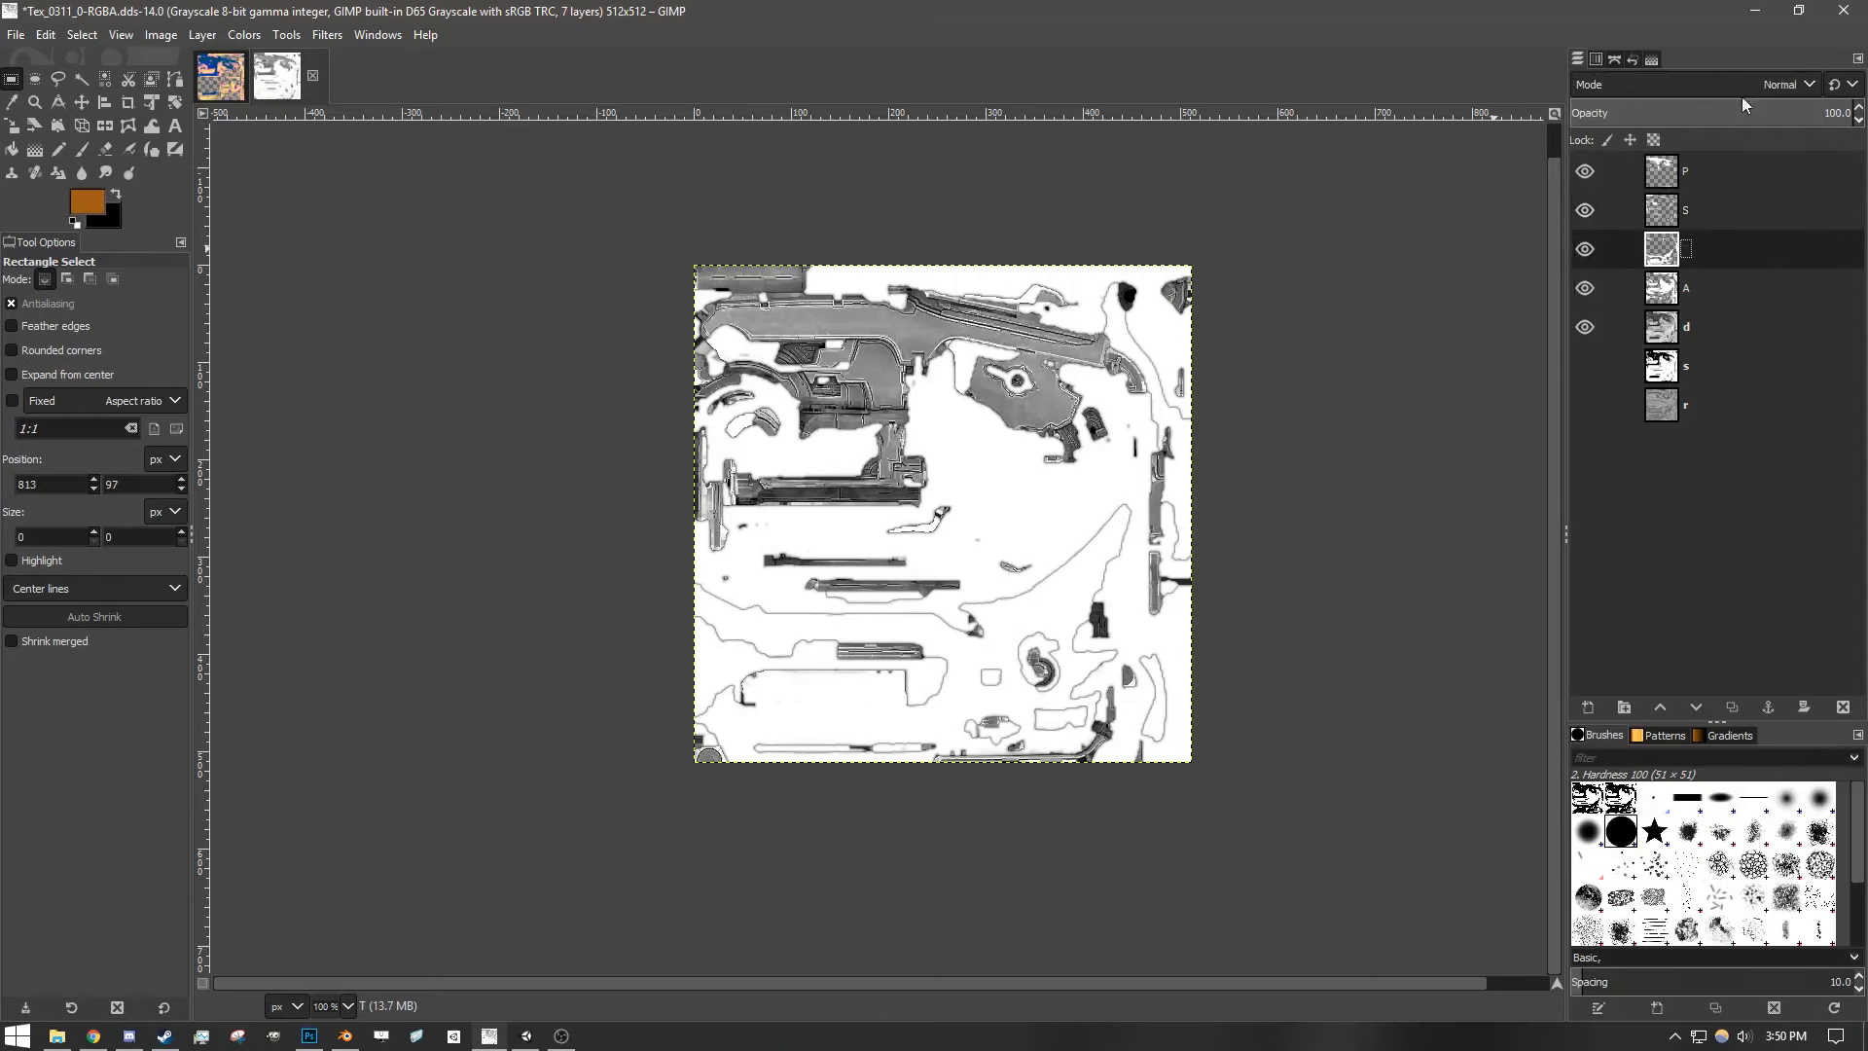
click(1741, 86)
click(1637, 577)
click(1694, 301)
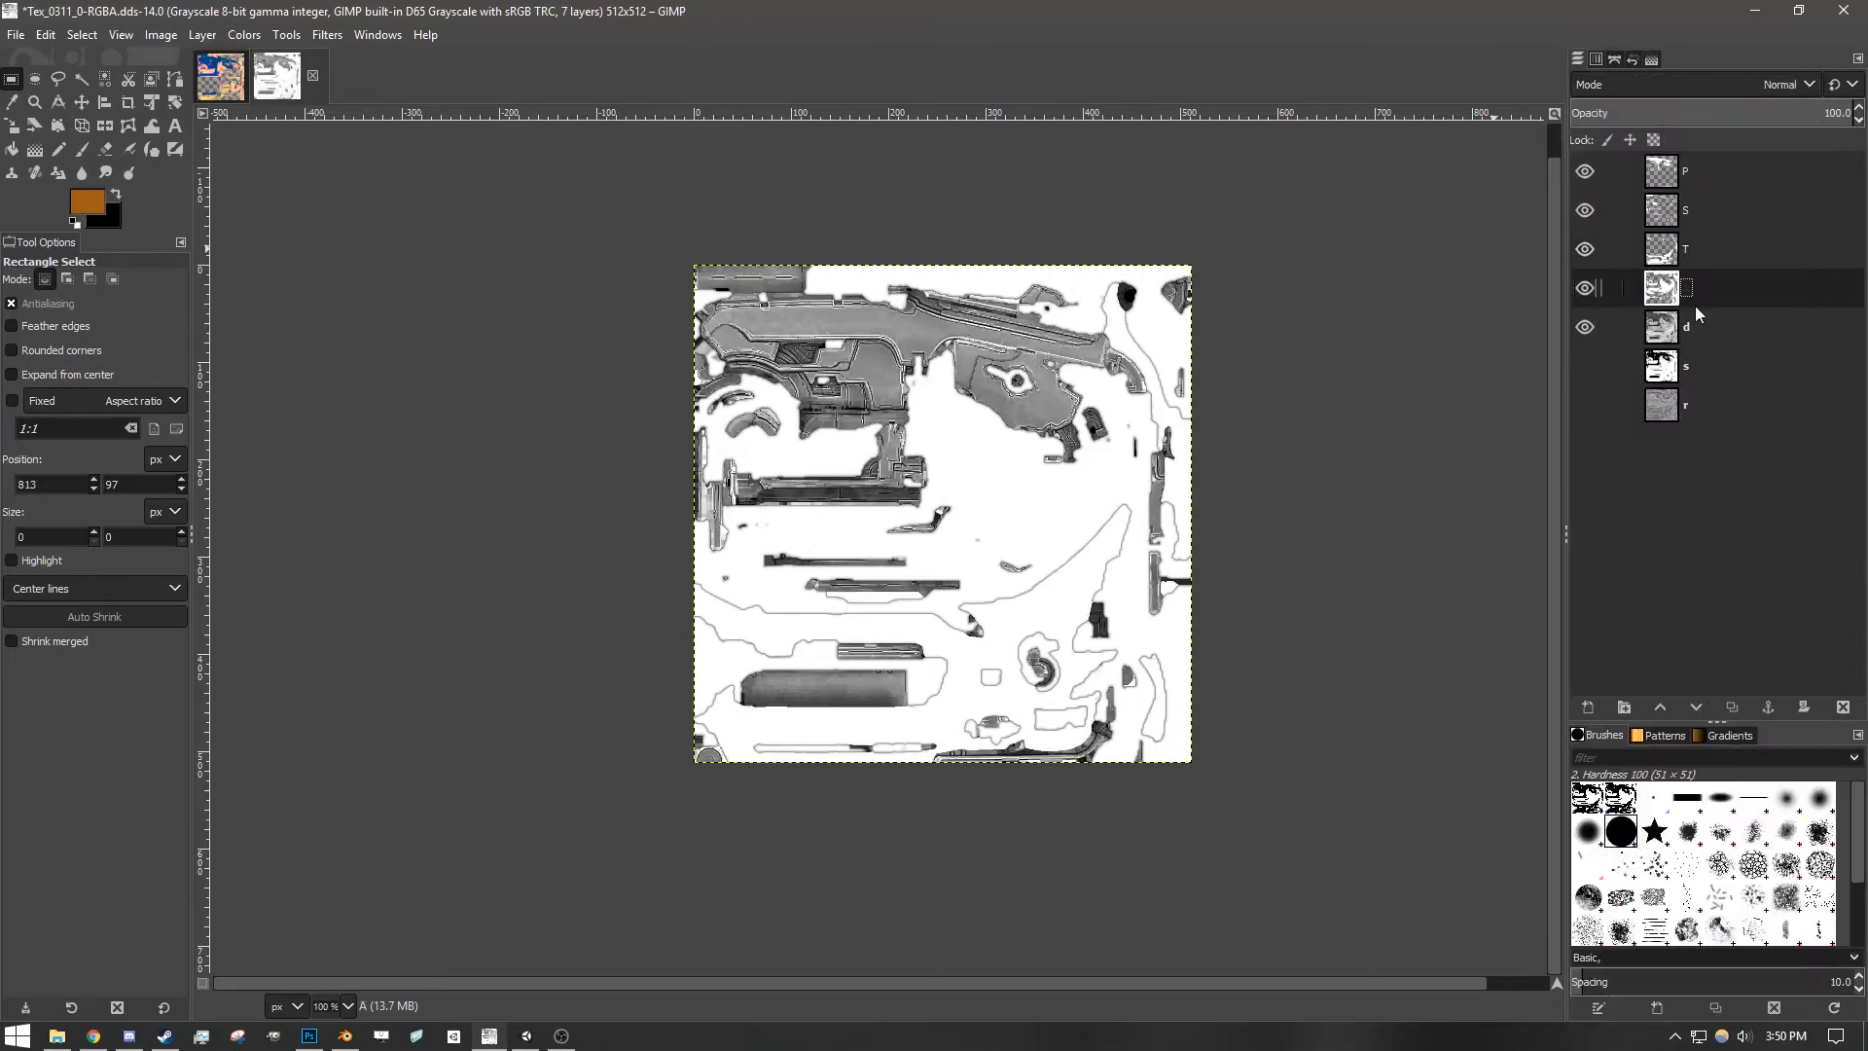
click(1765, 91)
click(1632, 570)
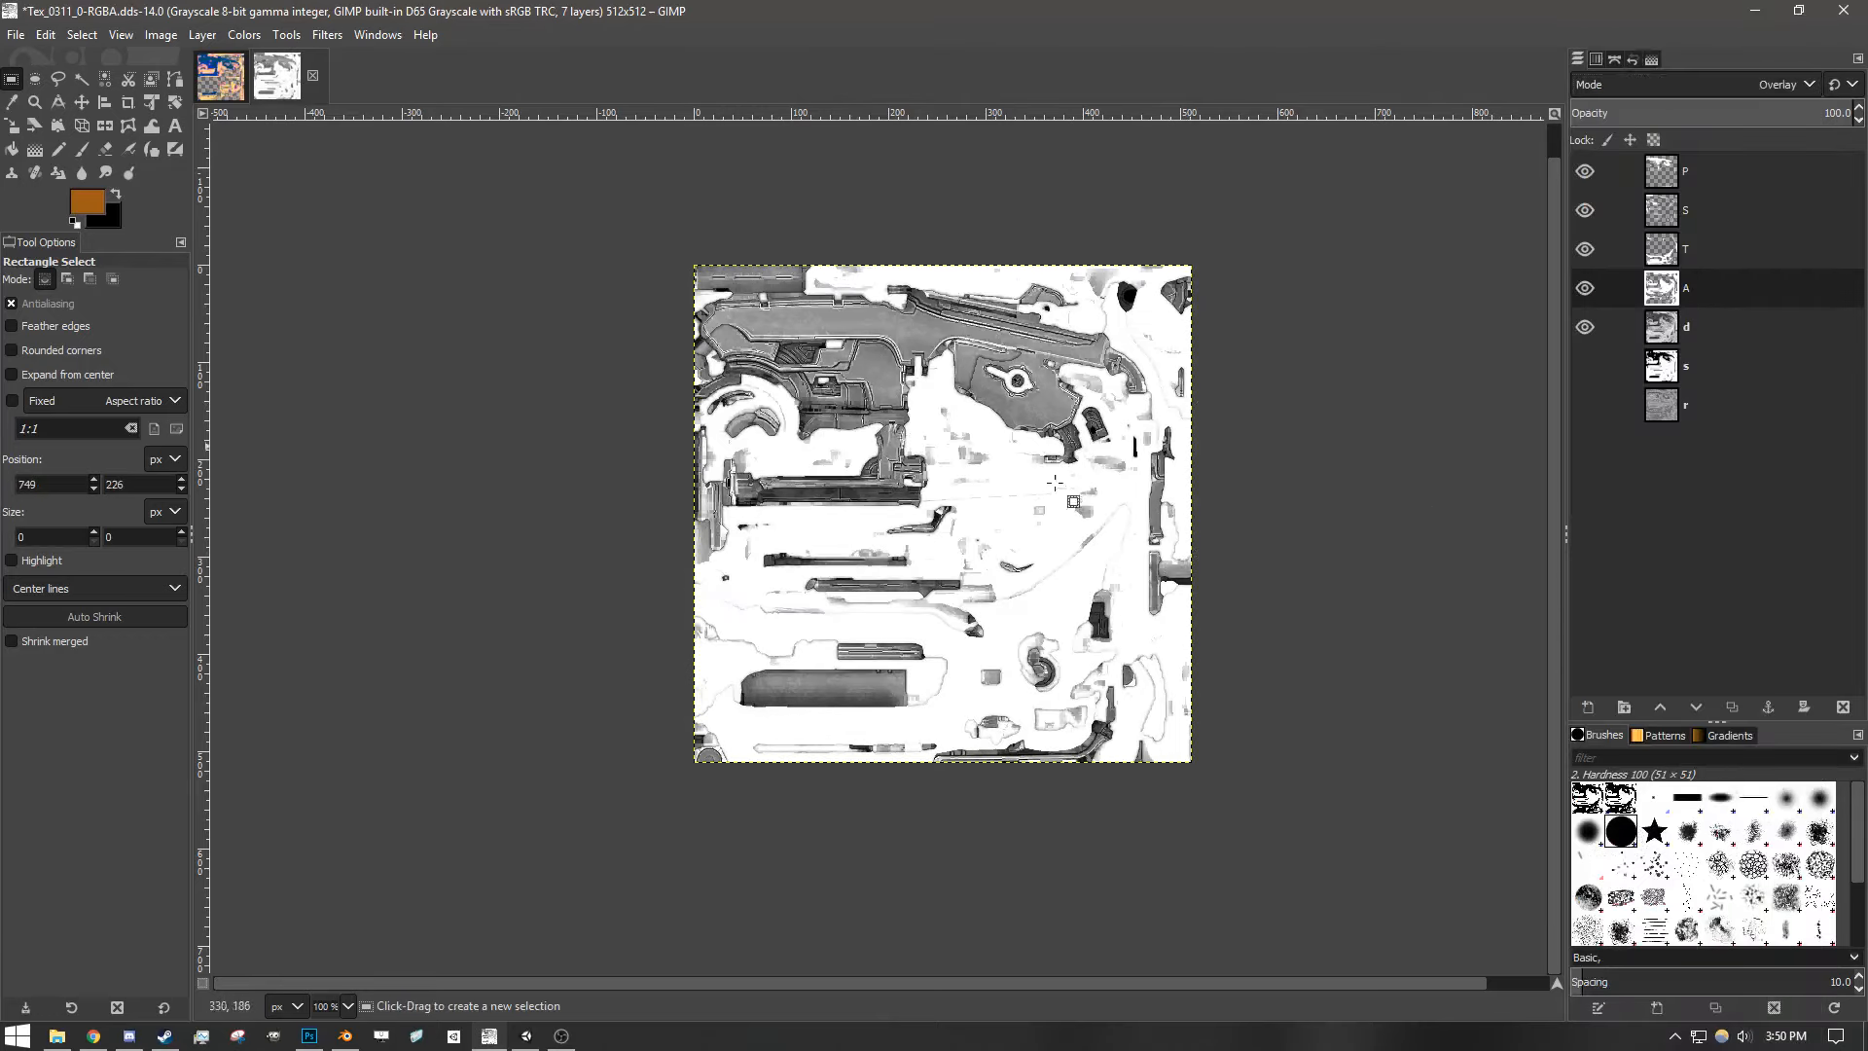
- Toggle the visibility of the A, d, S, P and T layers in turn to compare each one's effect on the overlay
click(1585, 289)
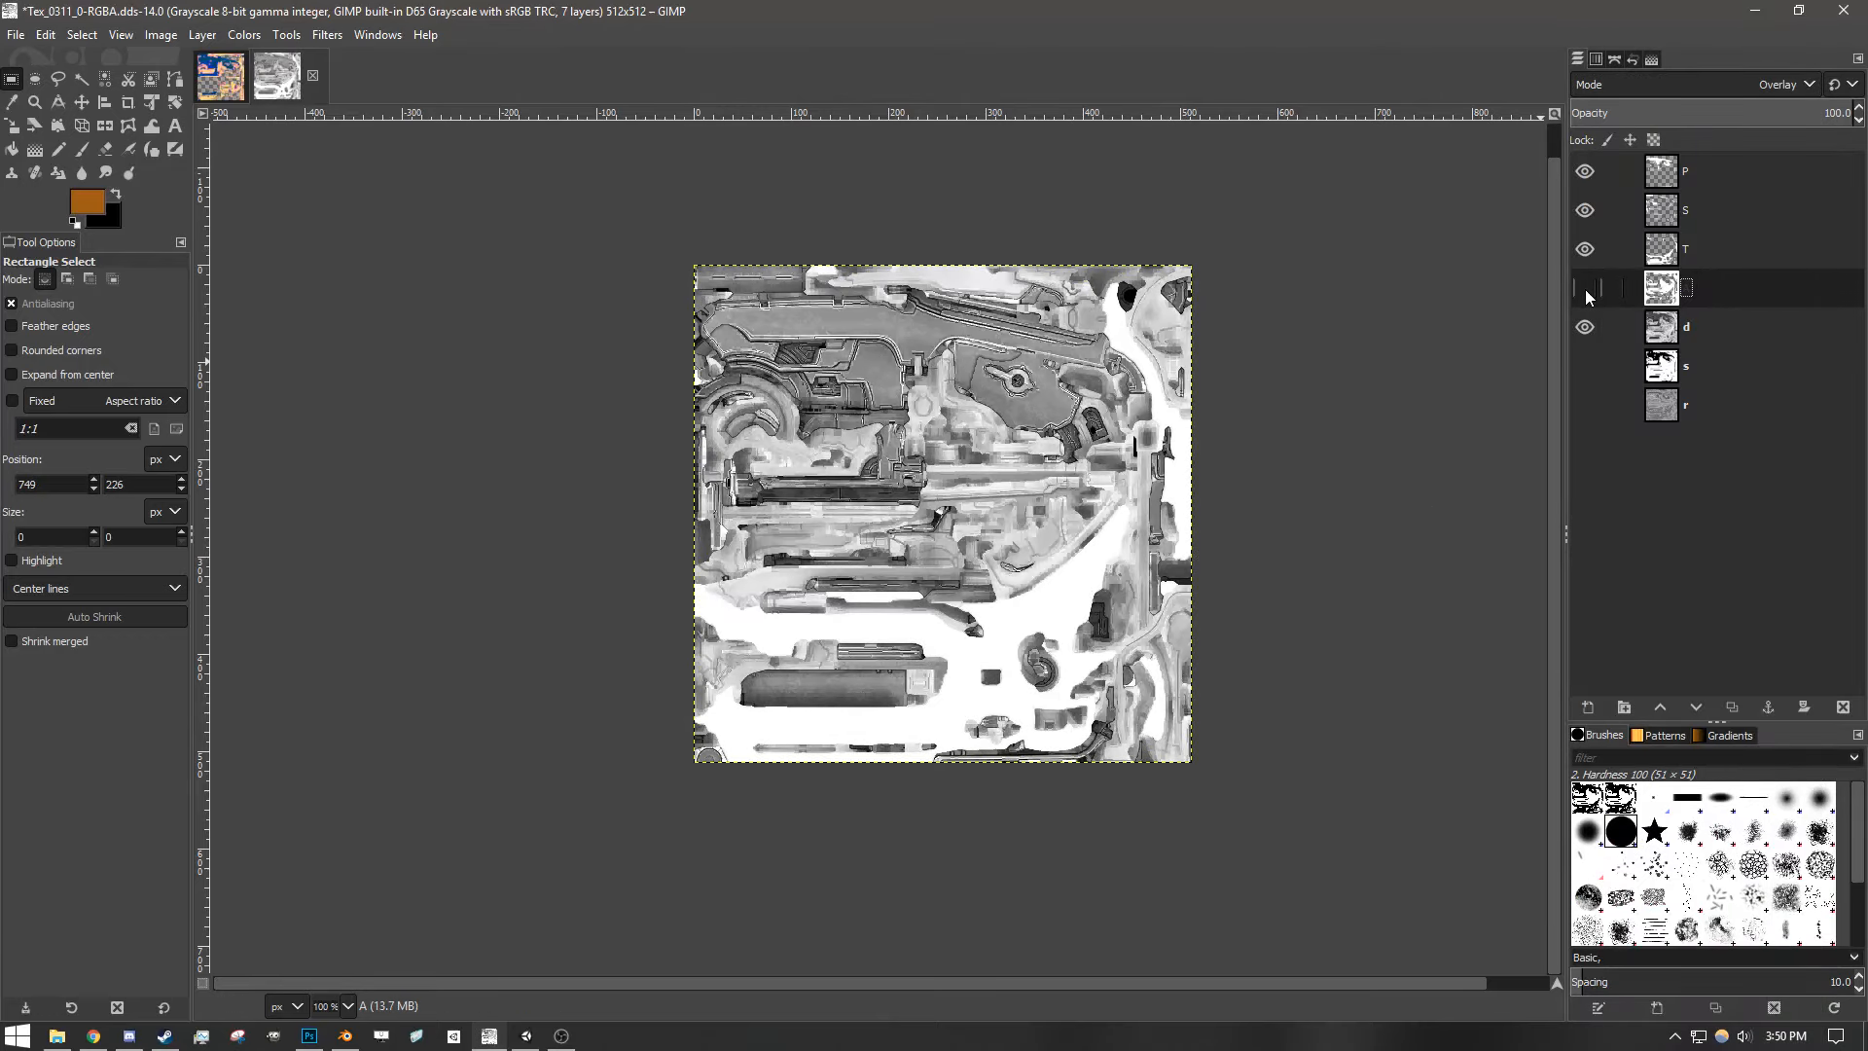
click(1584, 326)
click(1585, 325)
click(1585, 288)
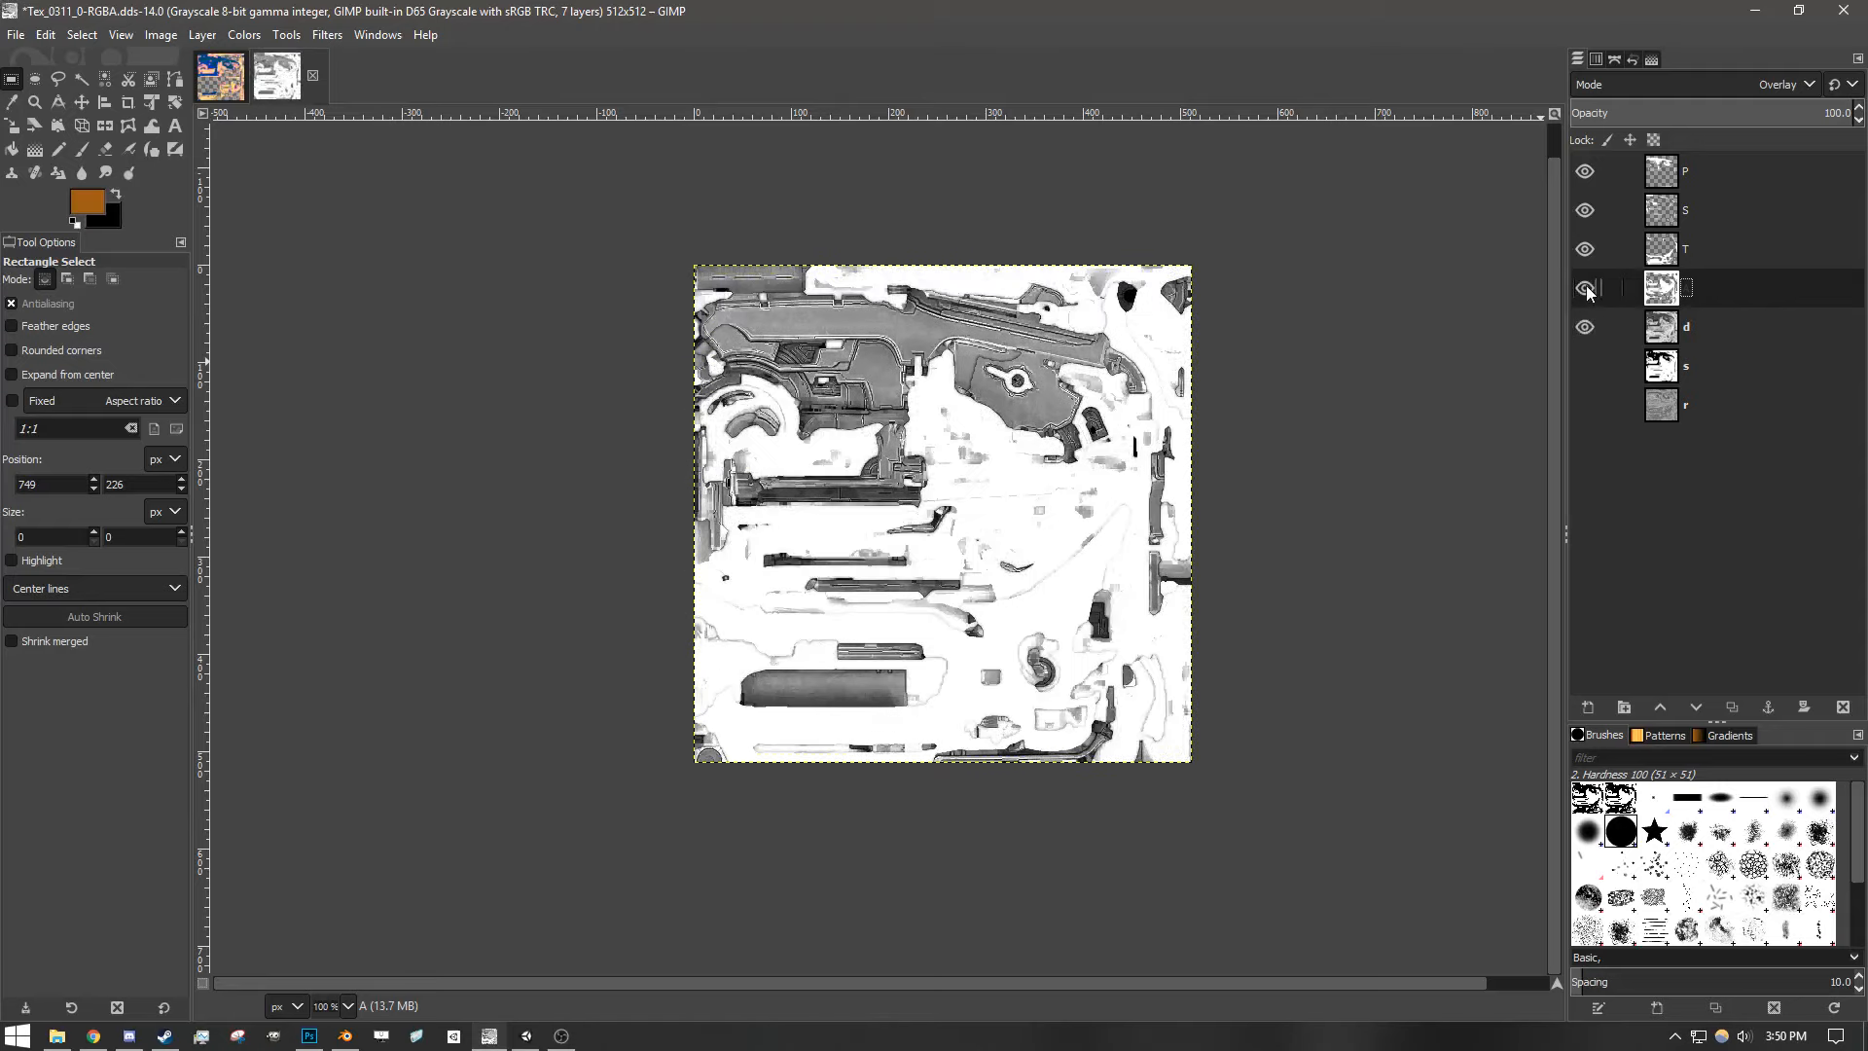
click(1580, 206)
click(1580, 206)
click(1583, 178)
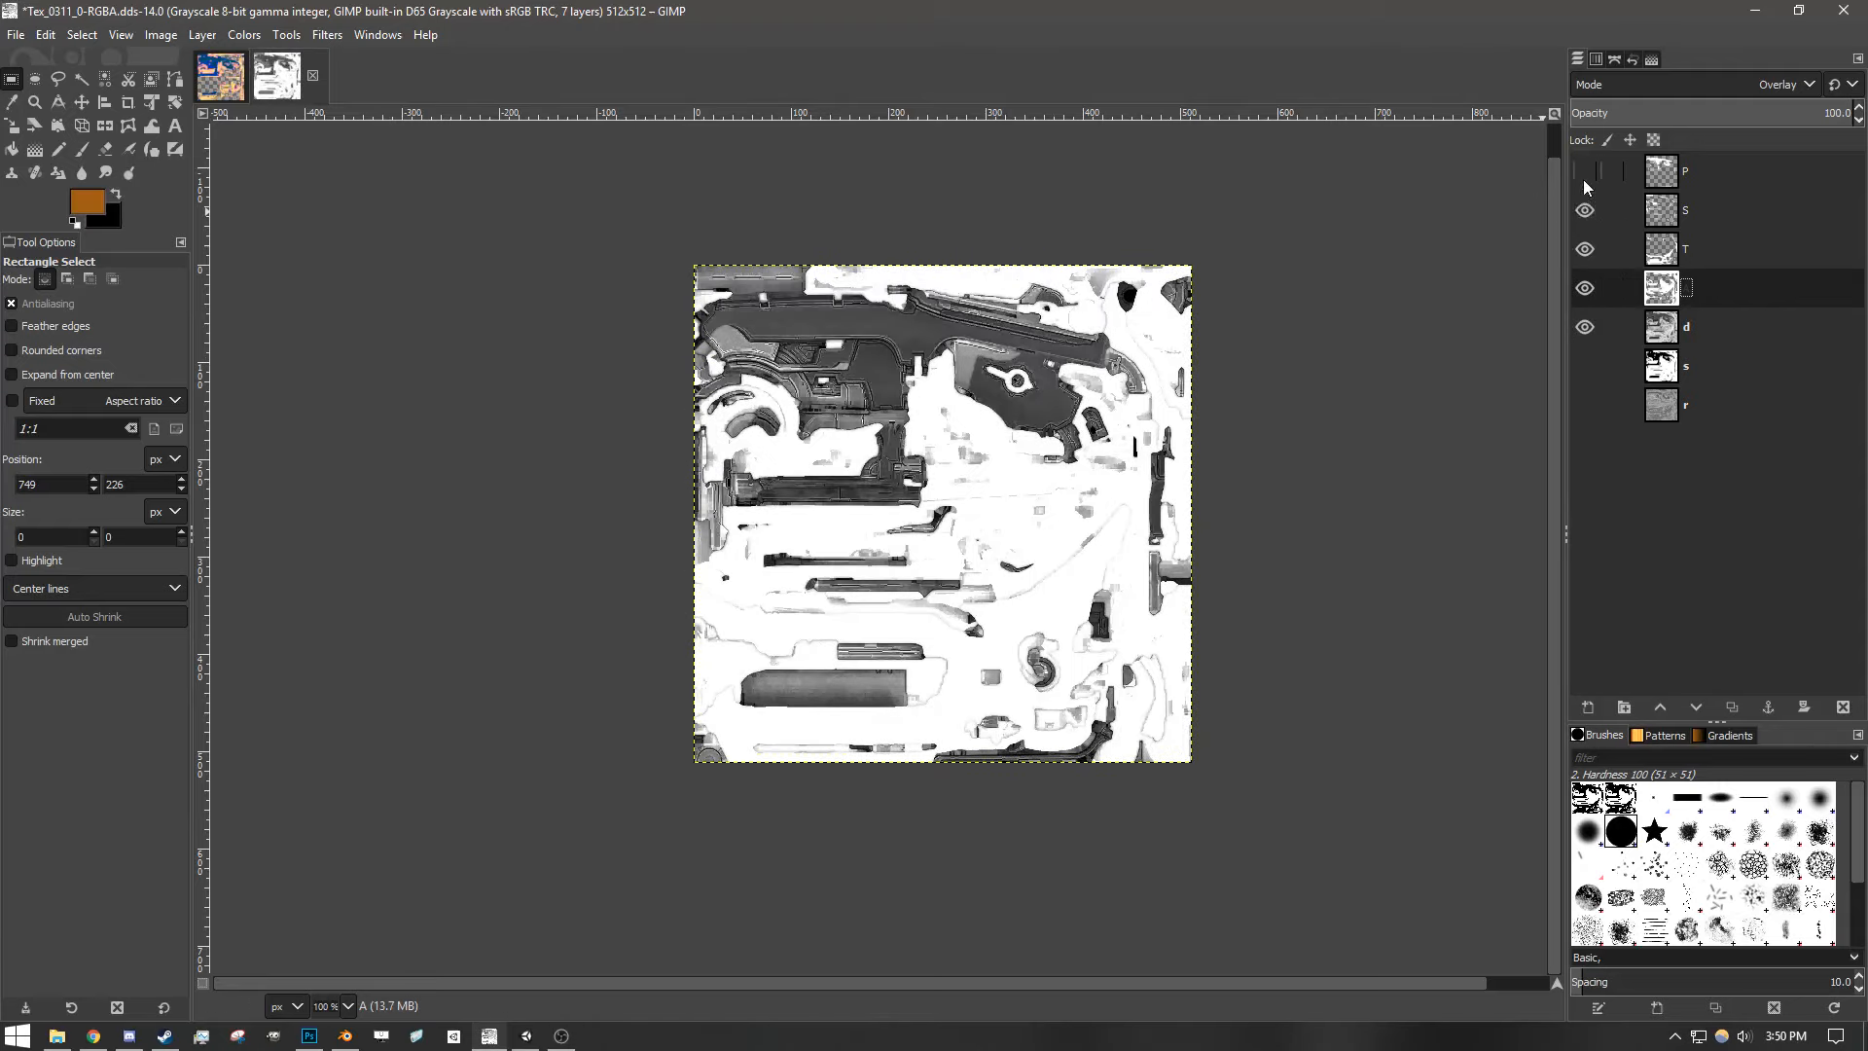
click(1583, 179)
click(1583, 257)
click(1583, 257)
click(1584, 257)
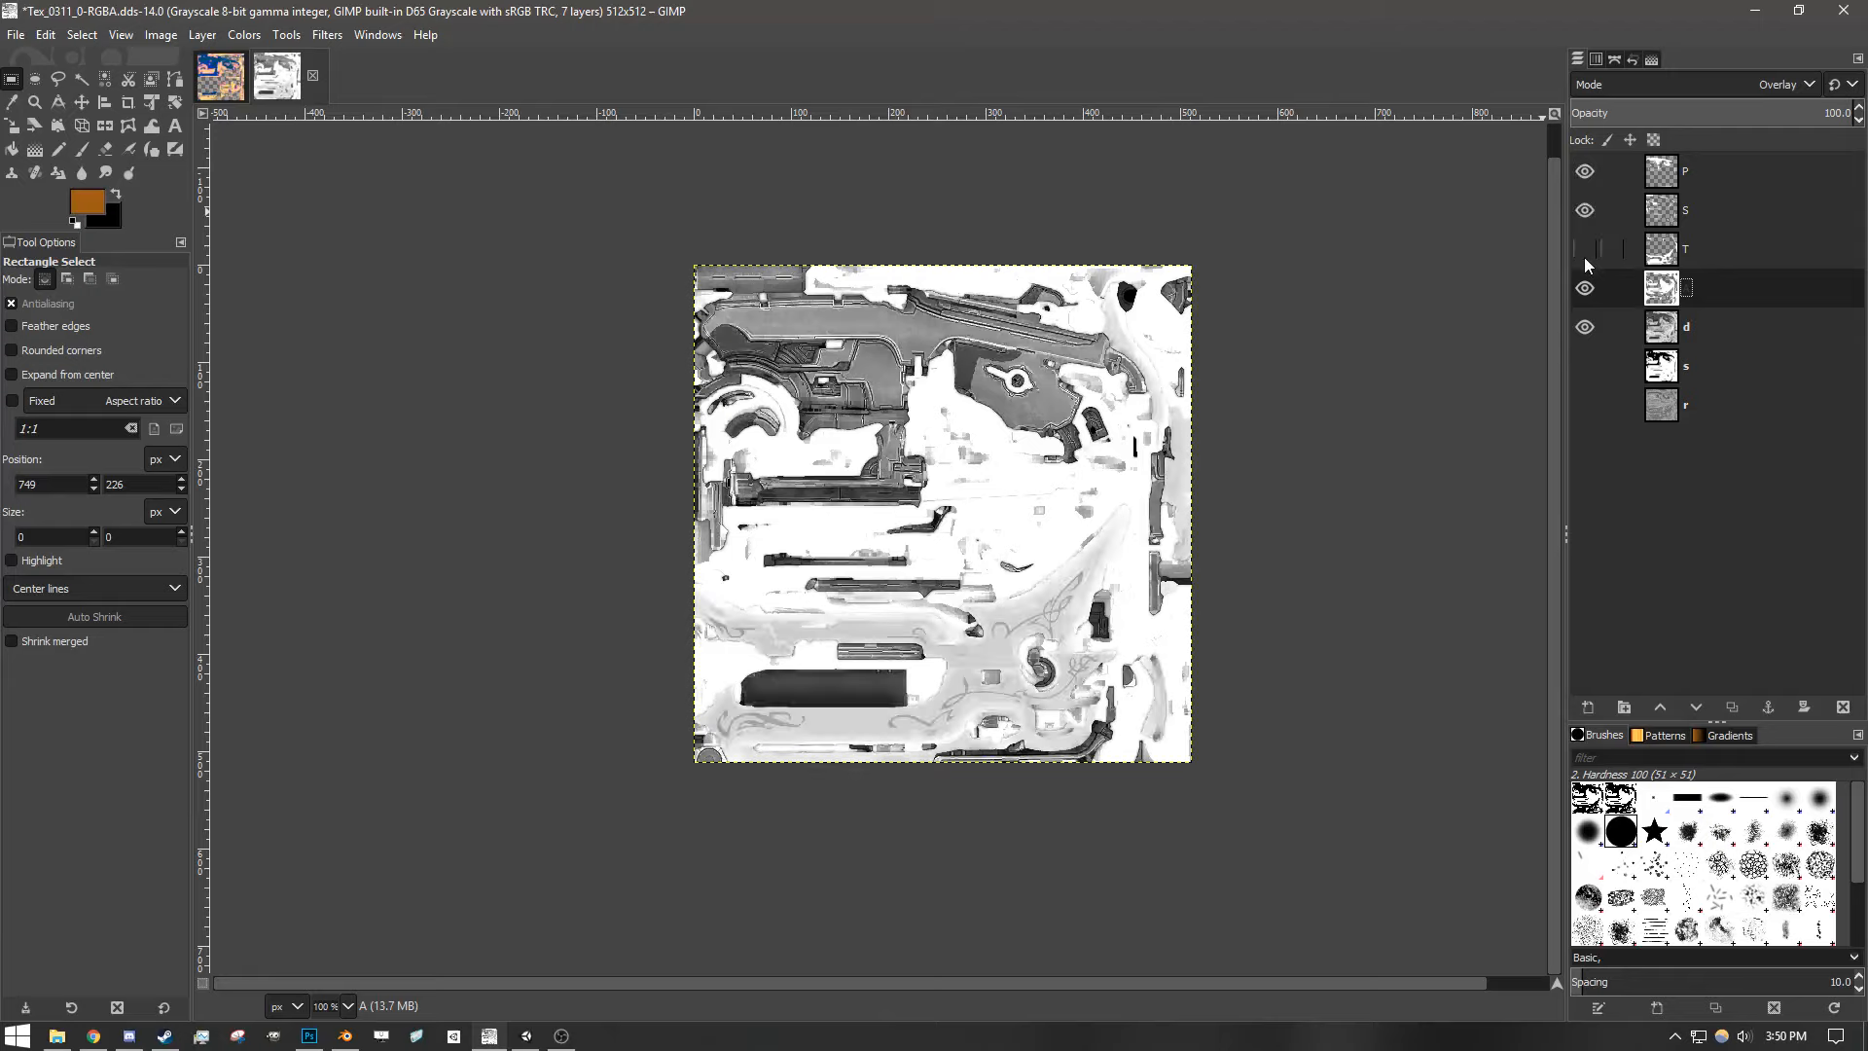
click(1584, 256)
click(1585, 290)
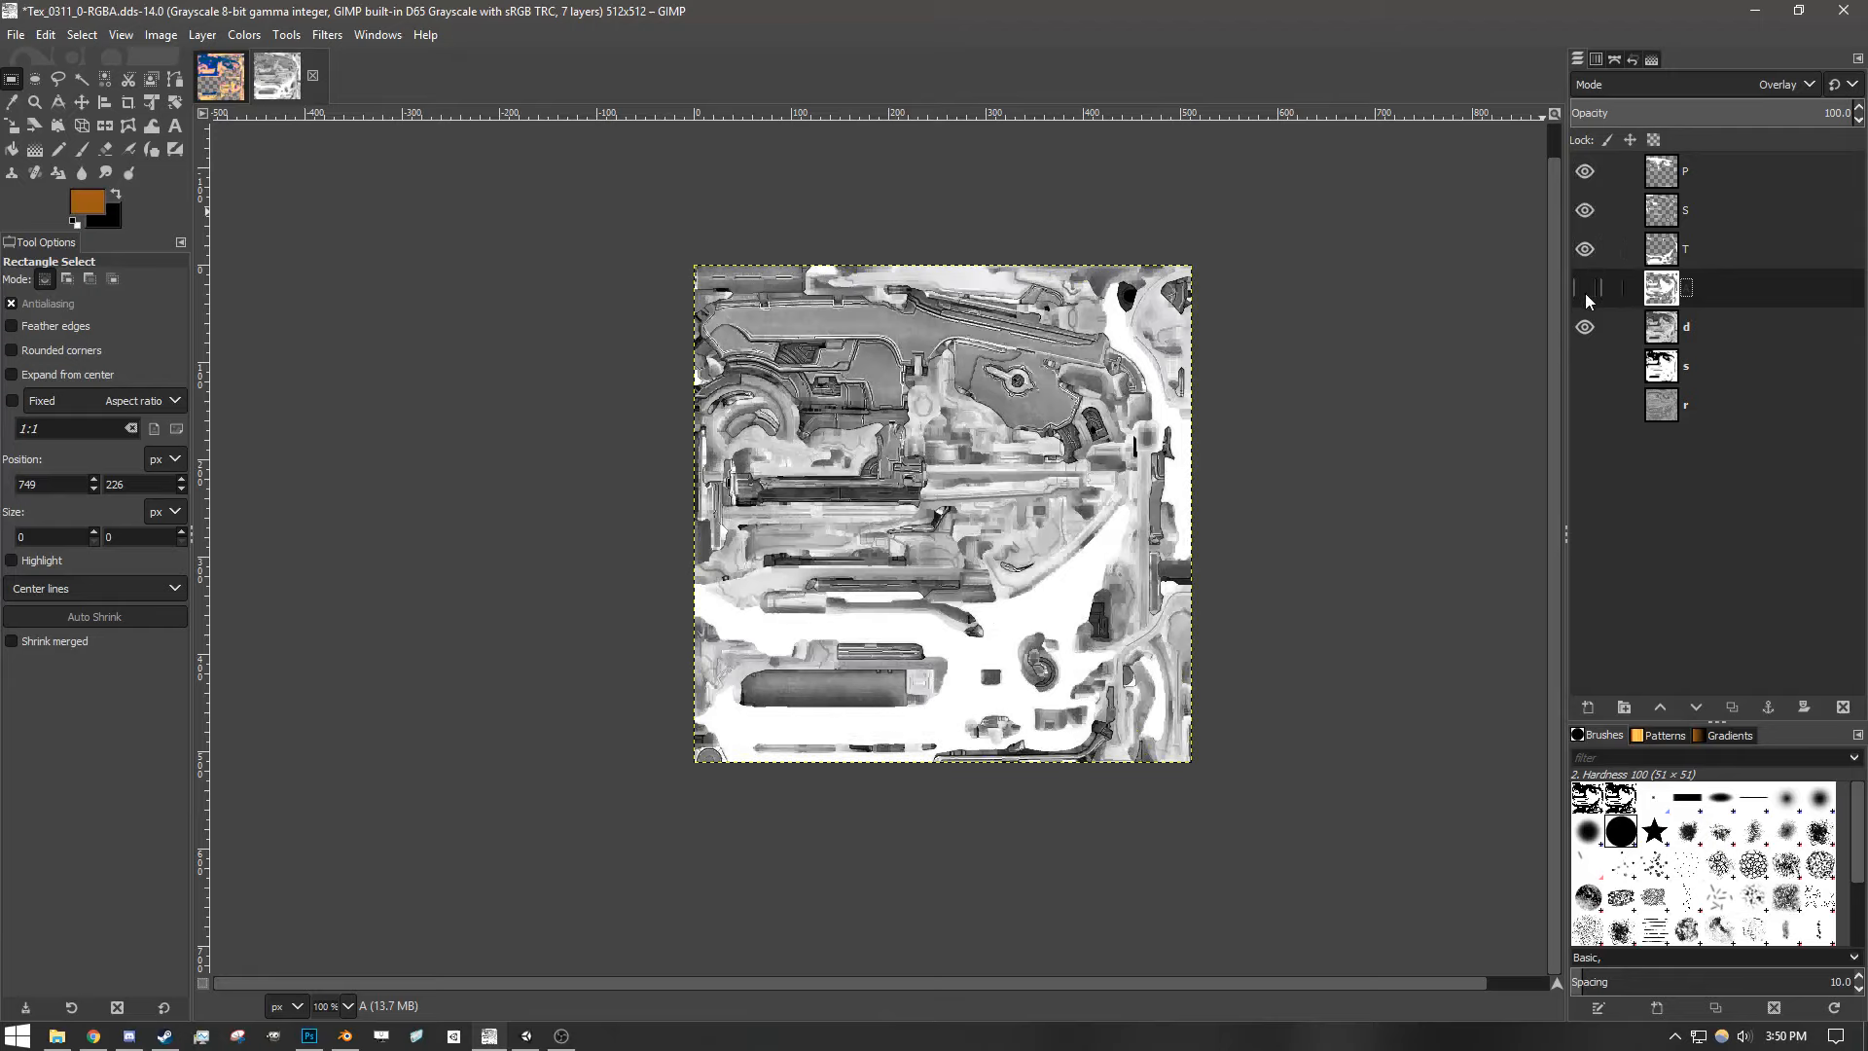
click(1584, 290)
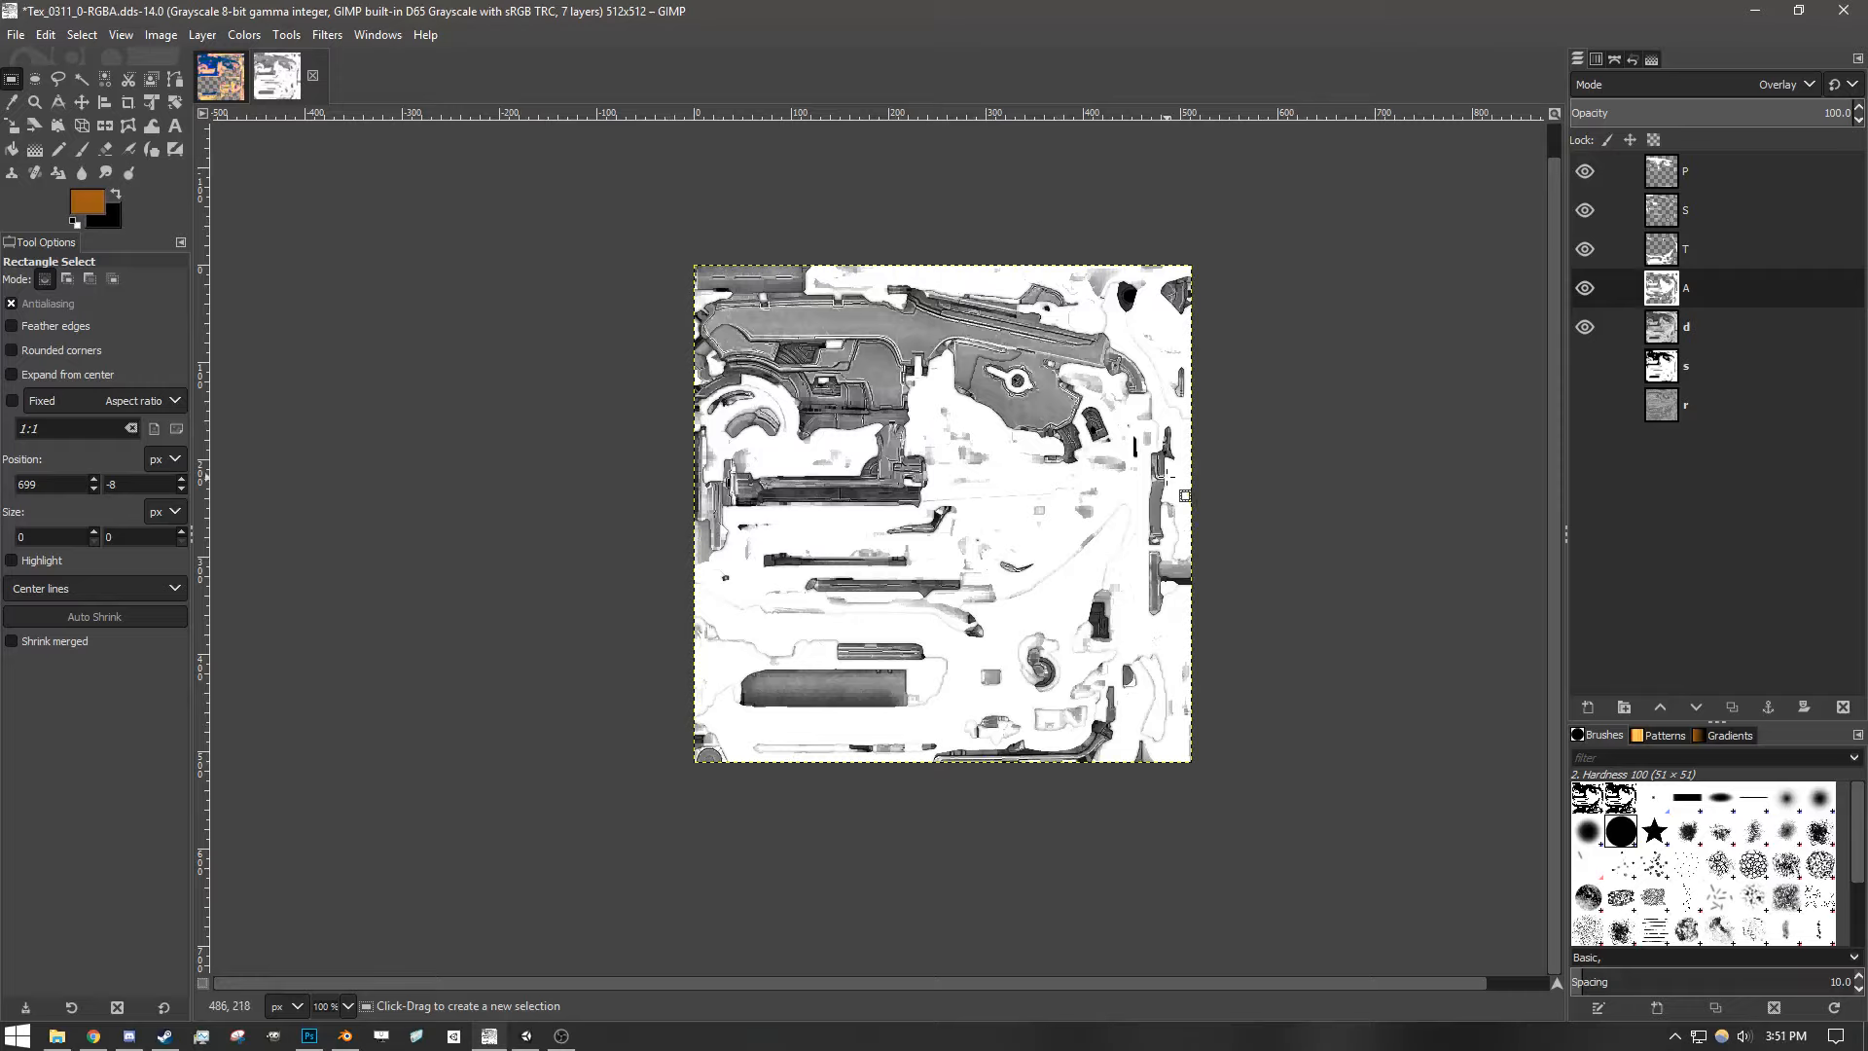
- Make P the active layer and toggle its visibility to check which parts of the weapon it covers
double_click(1684, 167)
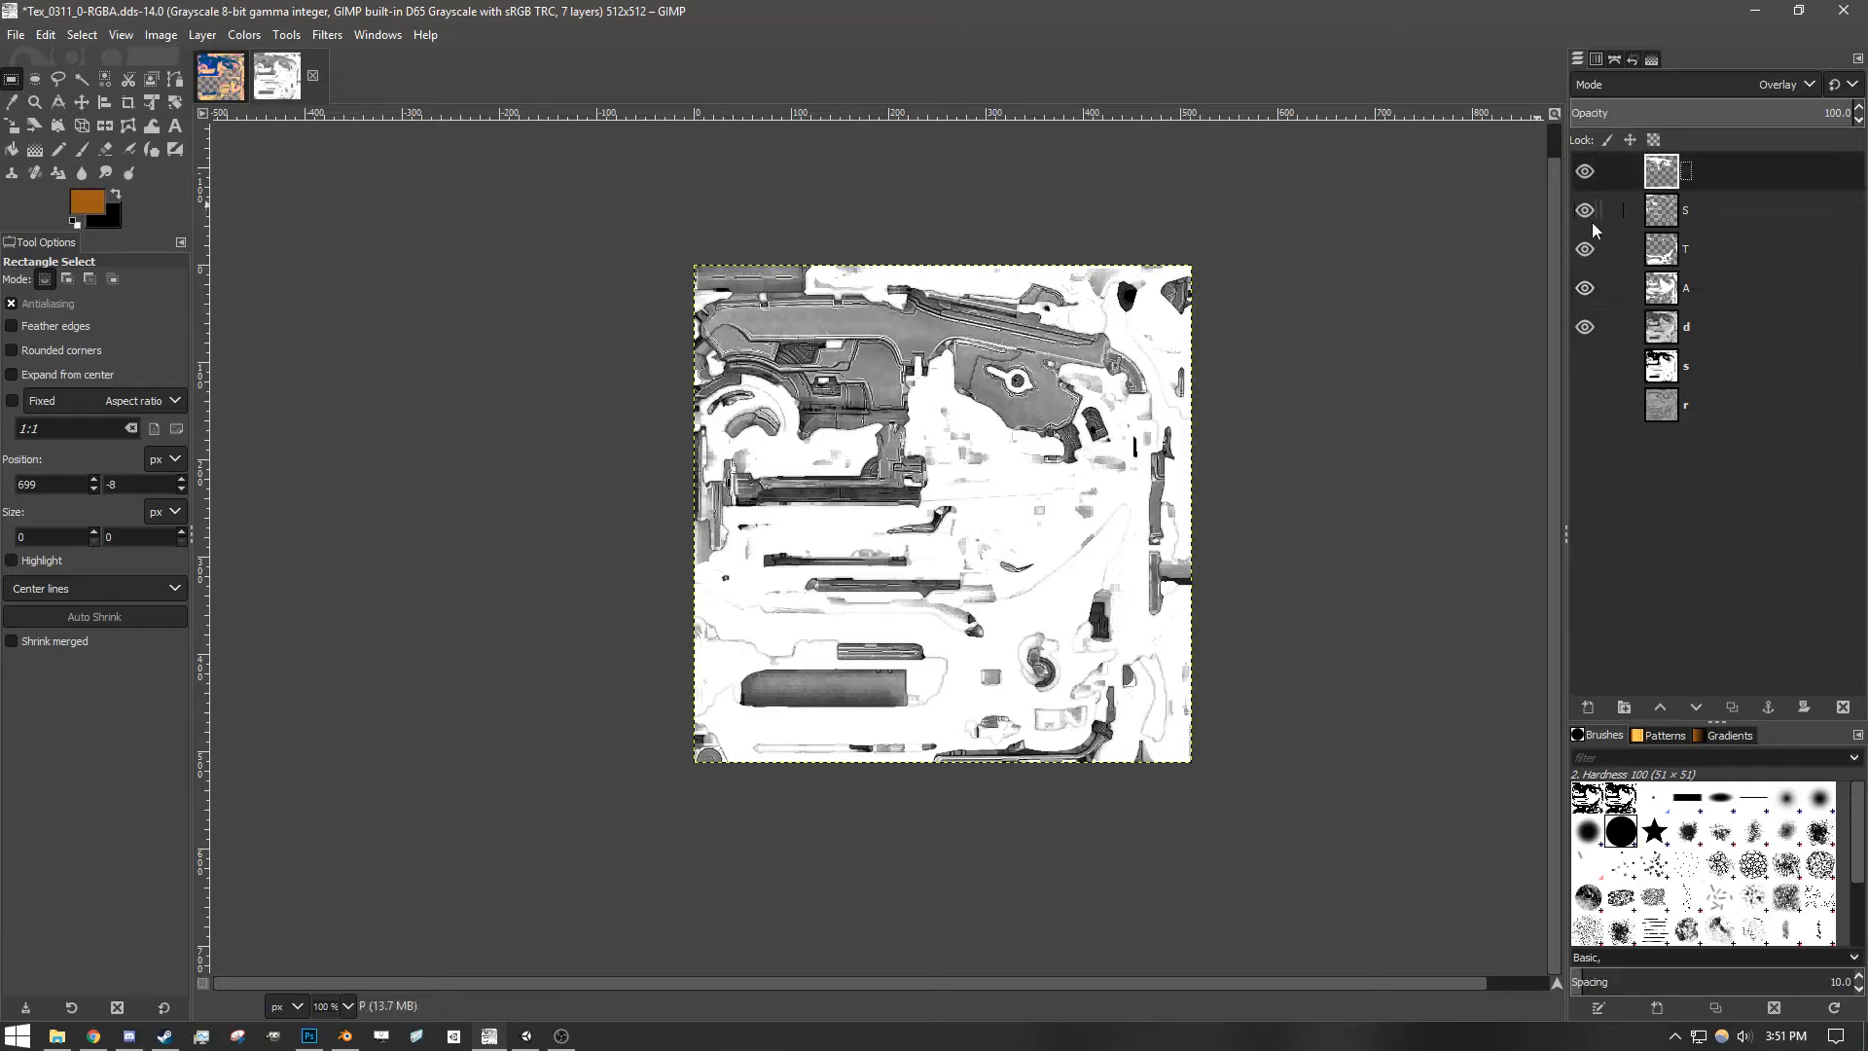
drag(1591, 221, 1607, 288)
click(1585, 166)
click(1585, 165)
click(1585, 165)
click(1585, 166)
click(1585, 166)
click(1586, 166)
click(1586, 166)
click(1584, 173)
- Select the mask areas of the P layer with Select by Color
click(105, 79)
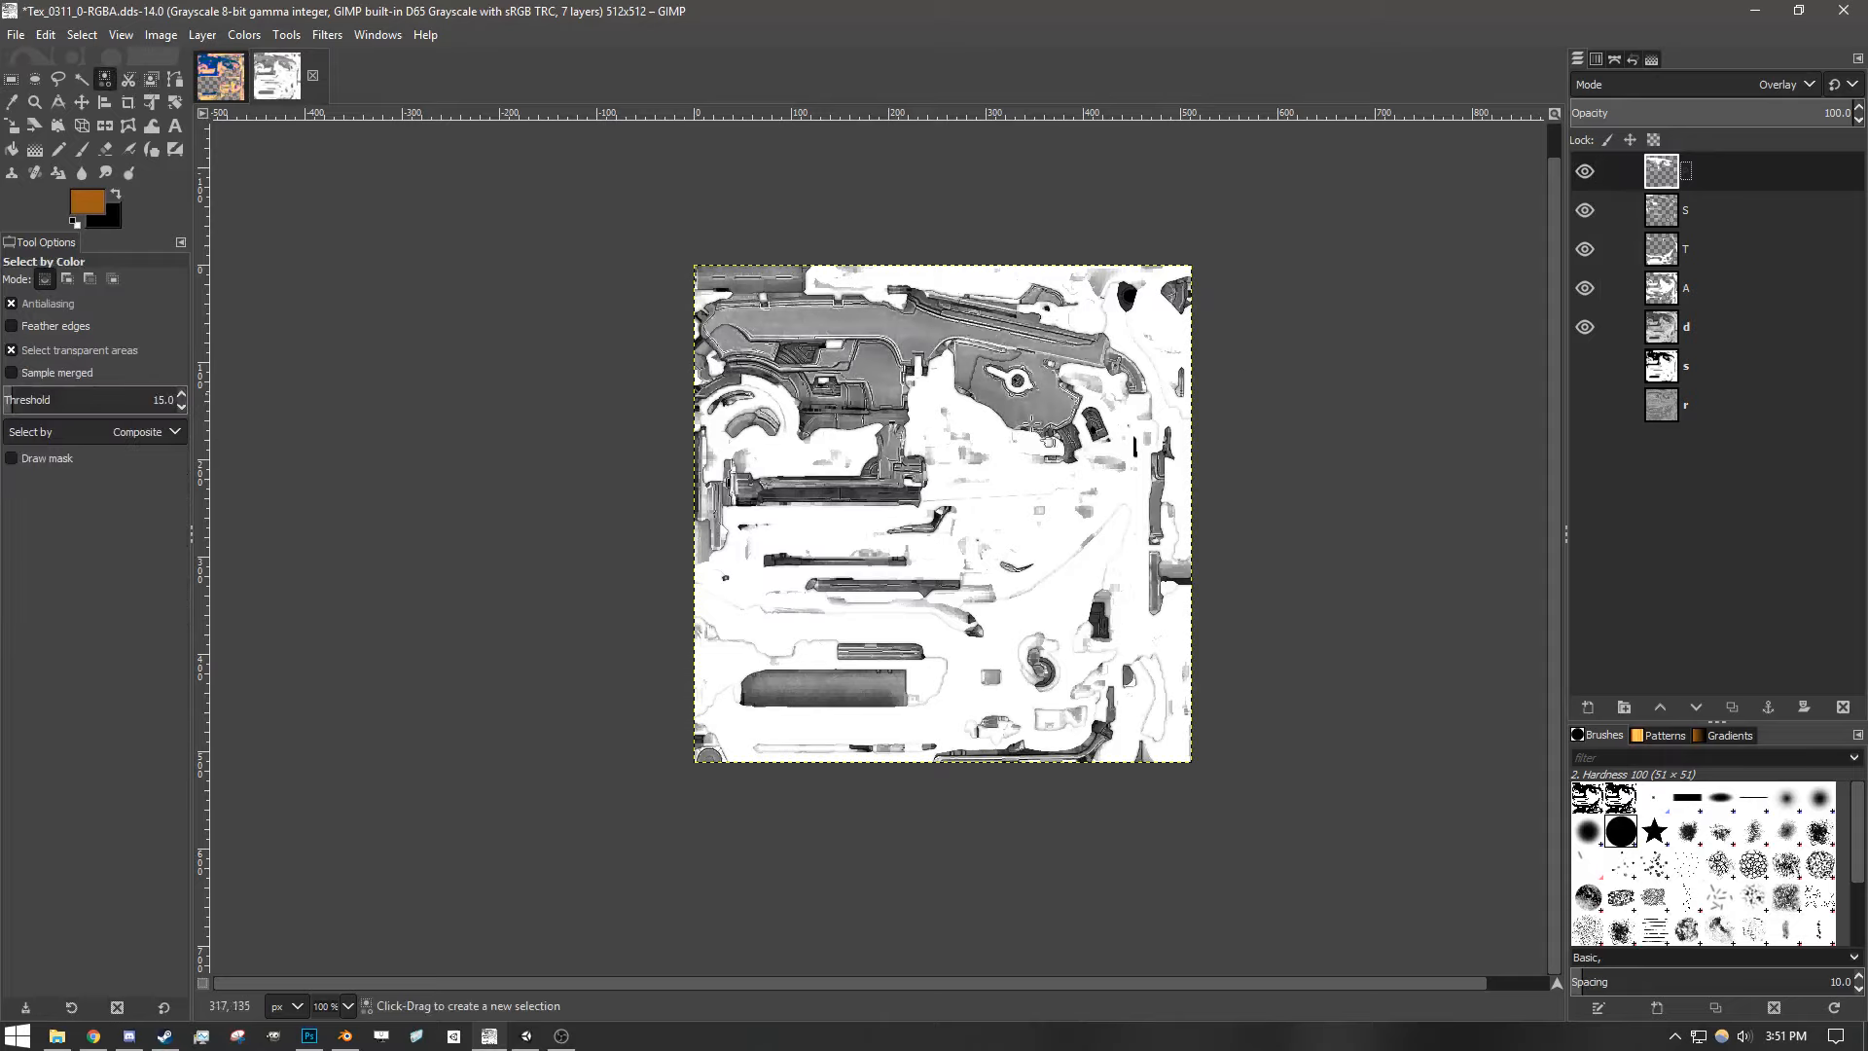
click(1047, 408)
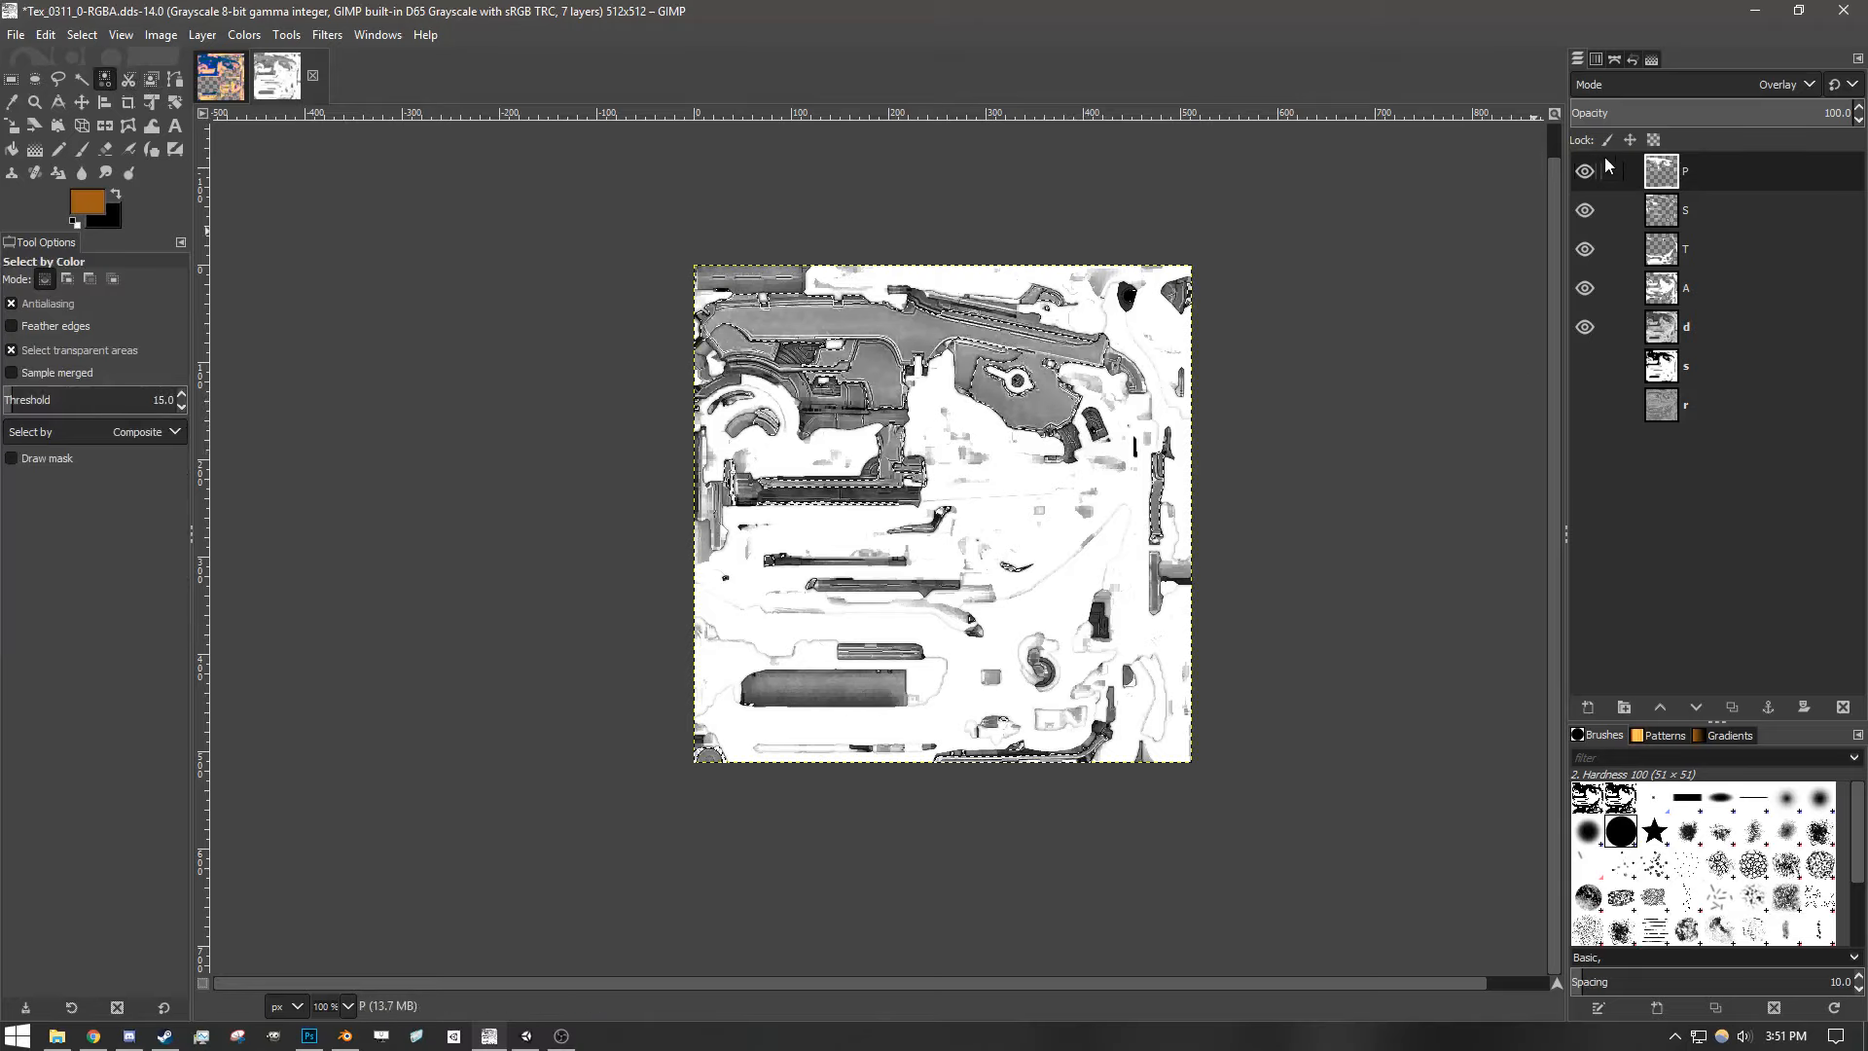
double_click(1692, 171)
- Set the foreground color to dark purple (440e4c) and paint the selected P areas with the Paintbrush
click(88, 201)
drag(482, 494, 504, 529)
click(561, 597)
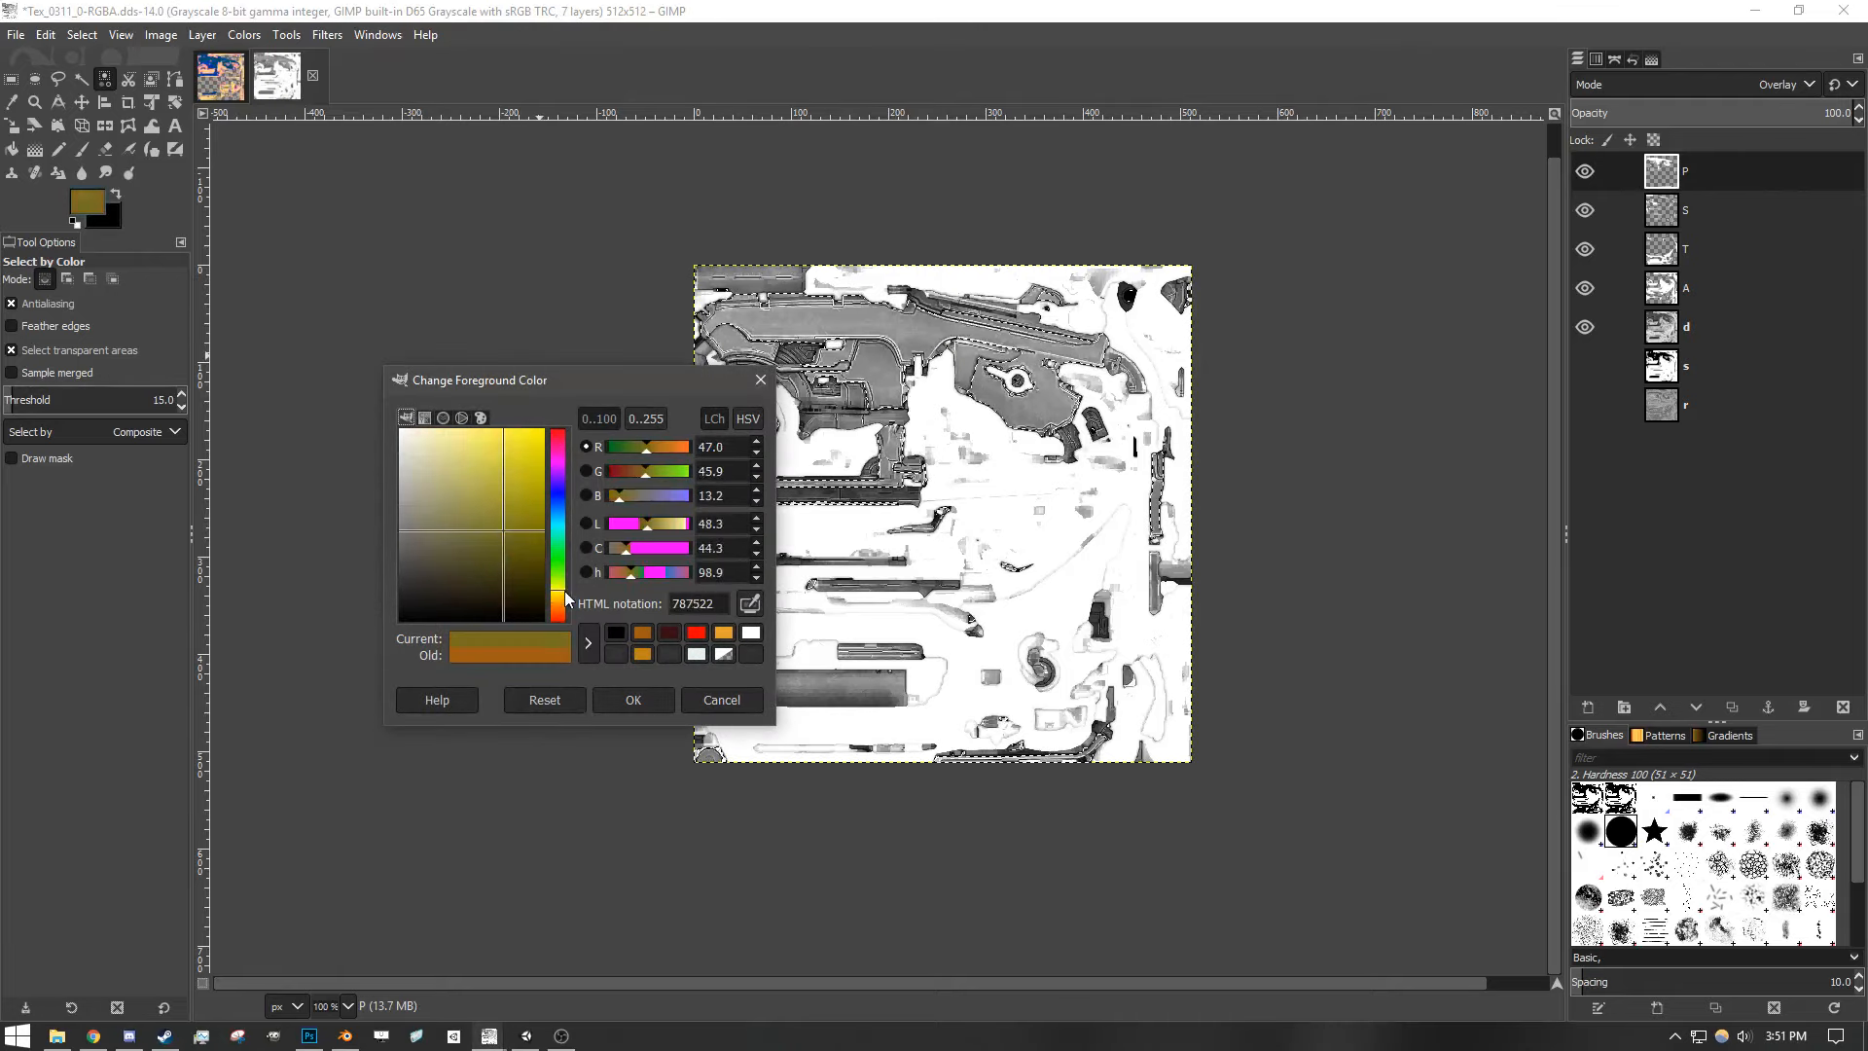
drag(566, 598, 561, 472)
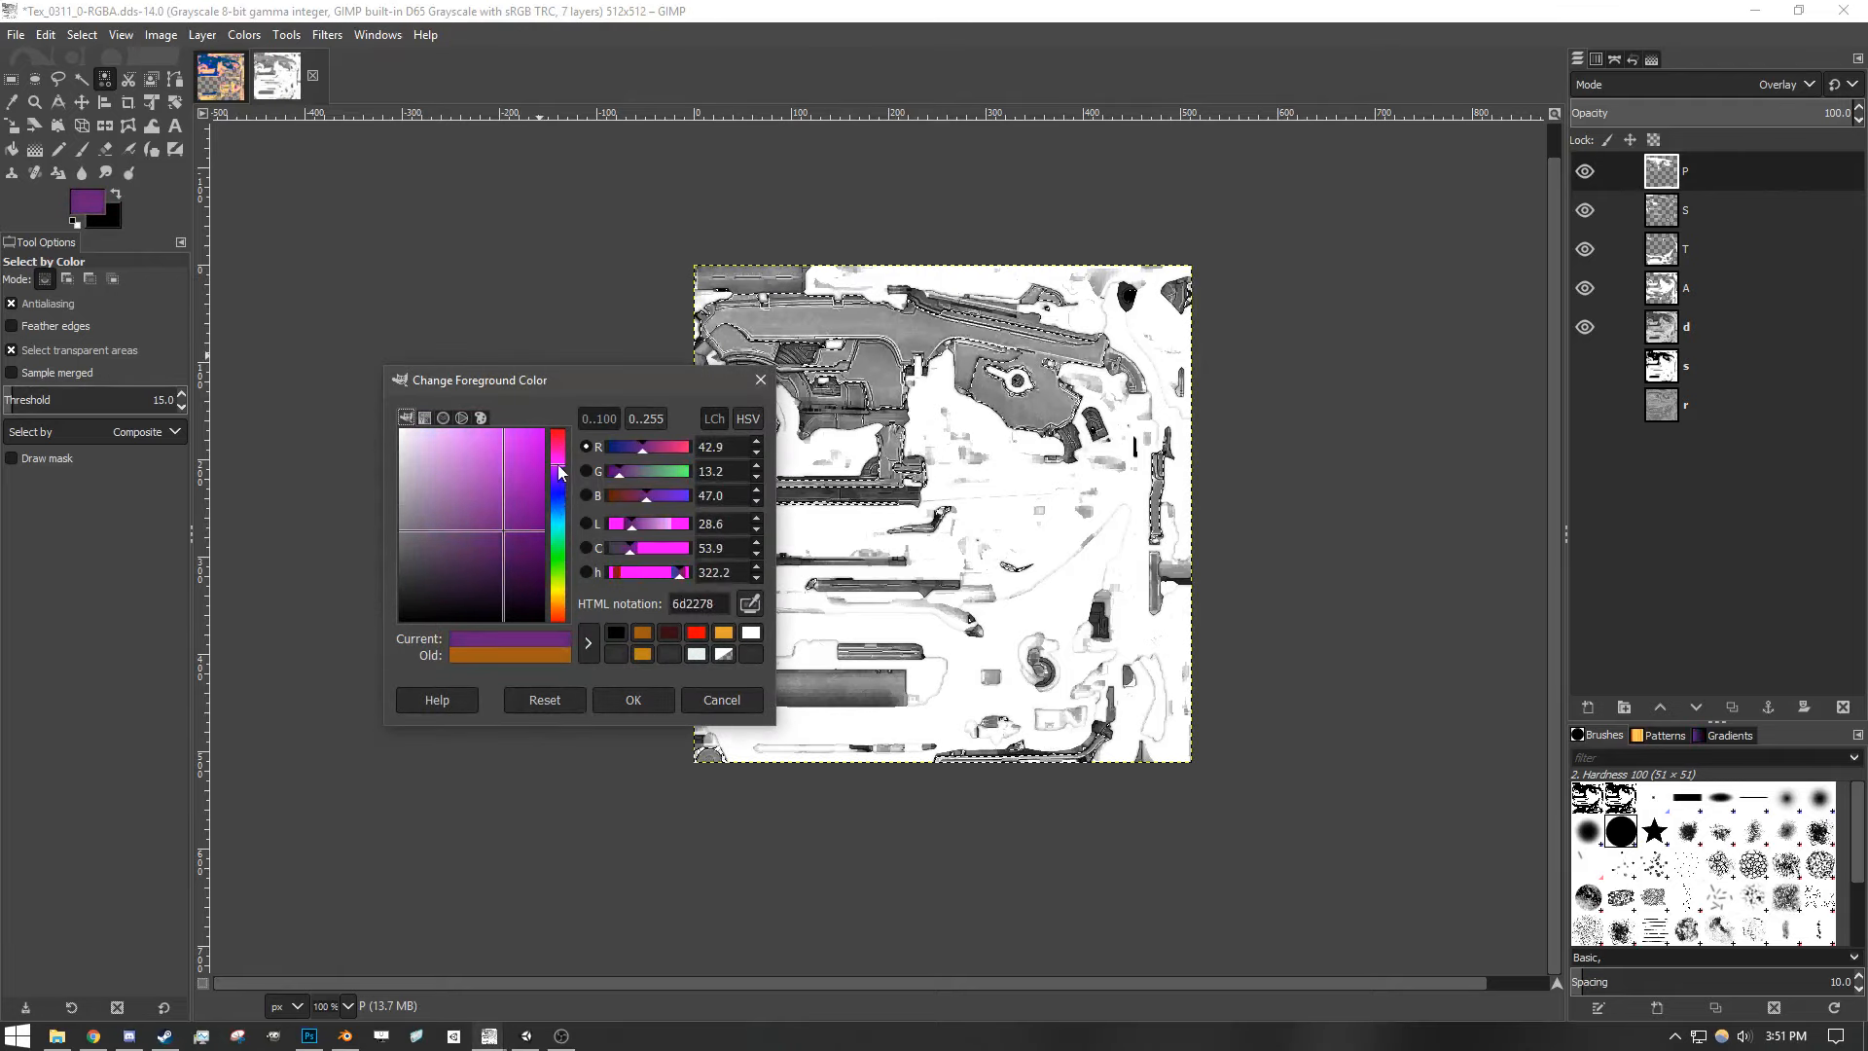
click(518, 564)
click(642, 701)
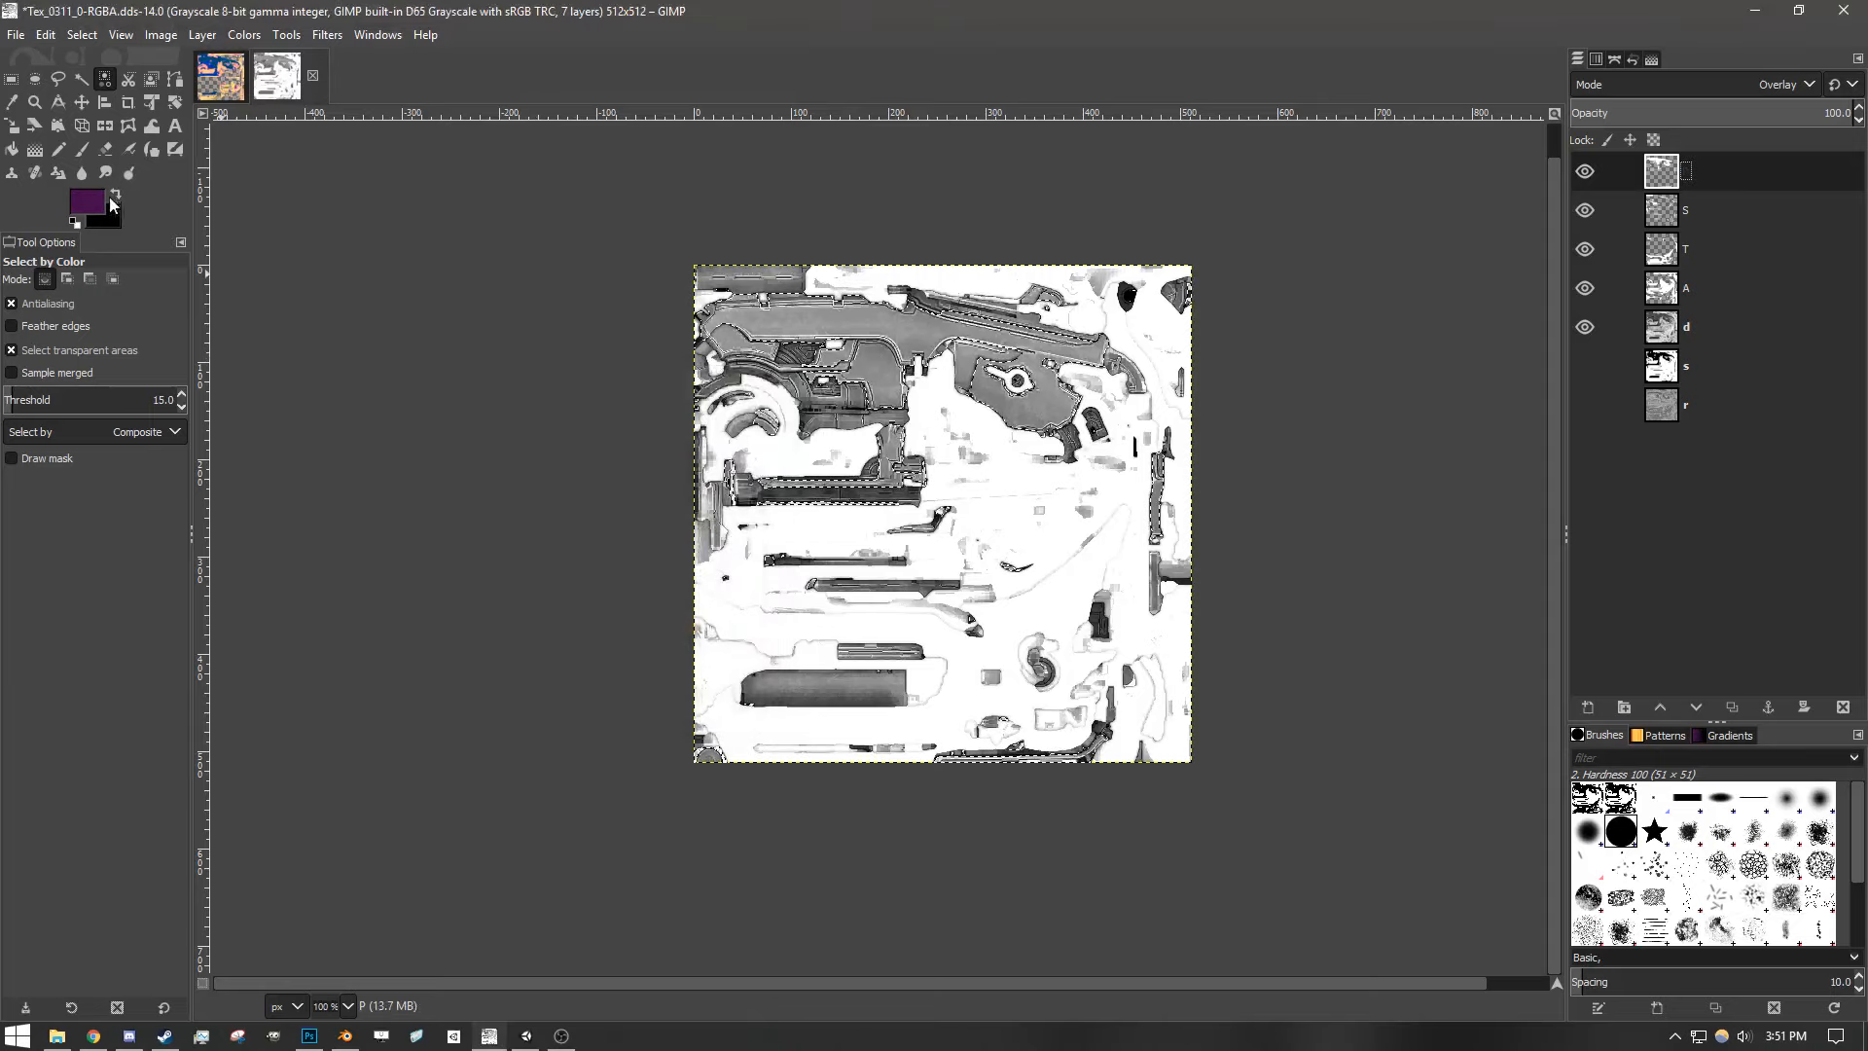
click(84, 149)
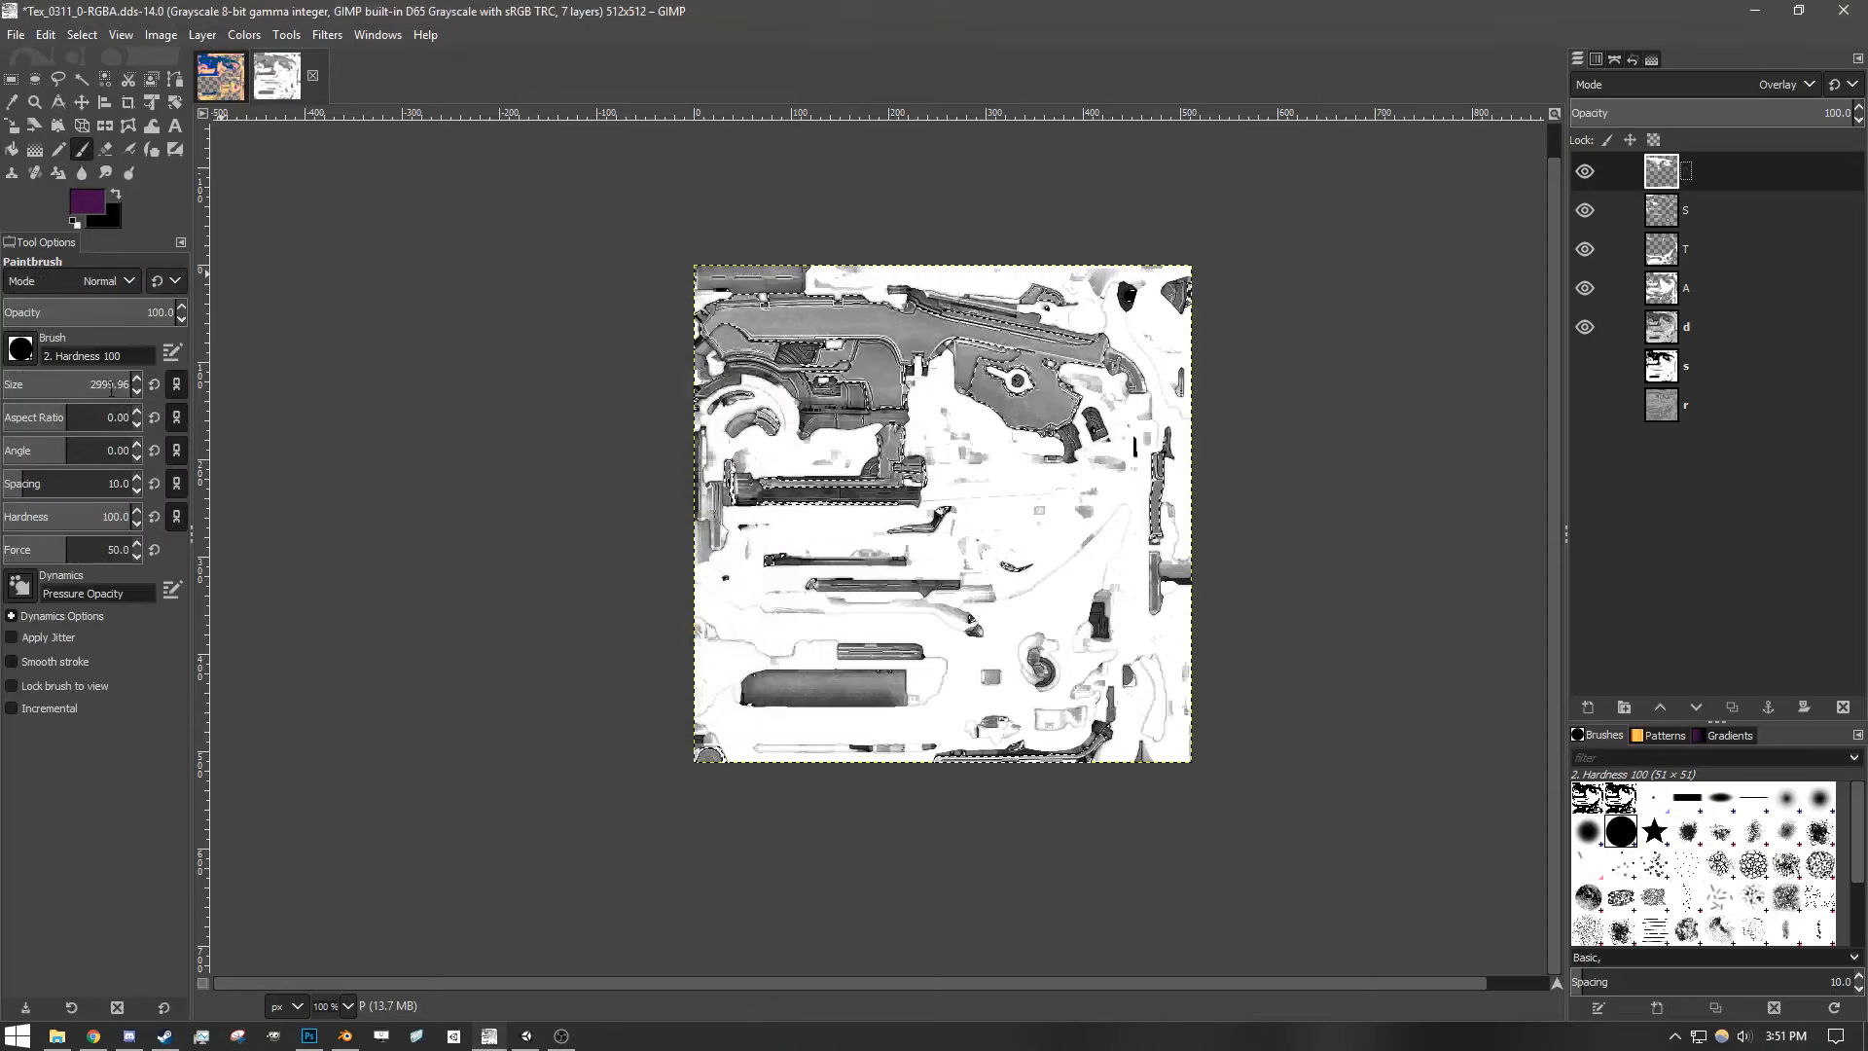
click(958, 488)
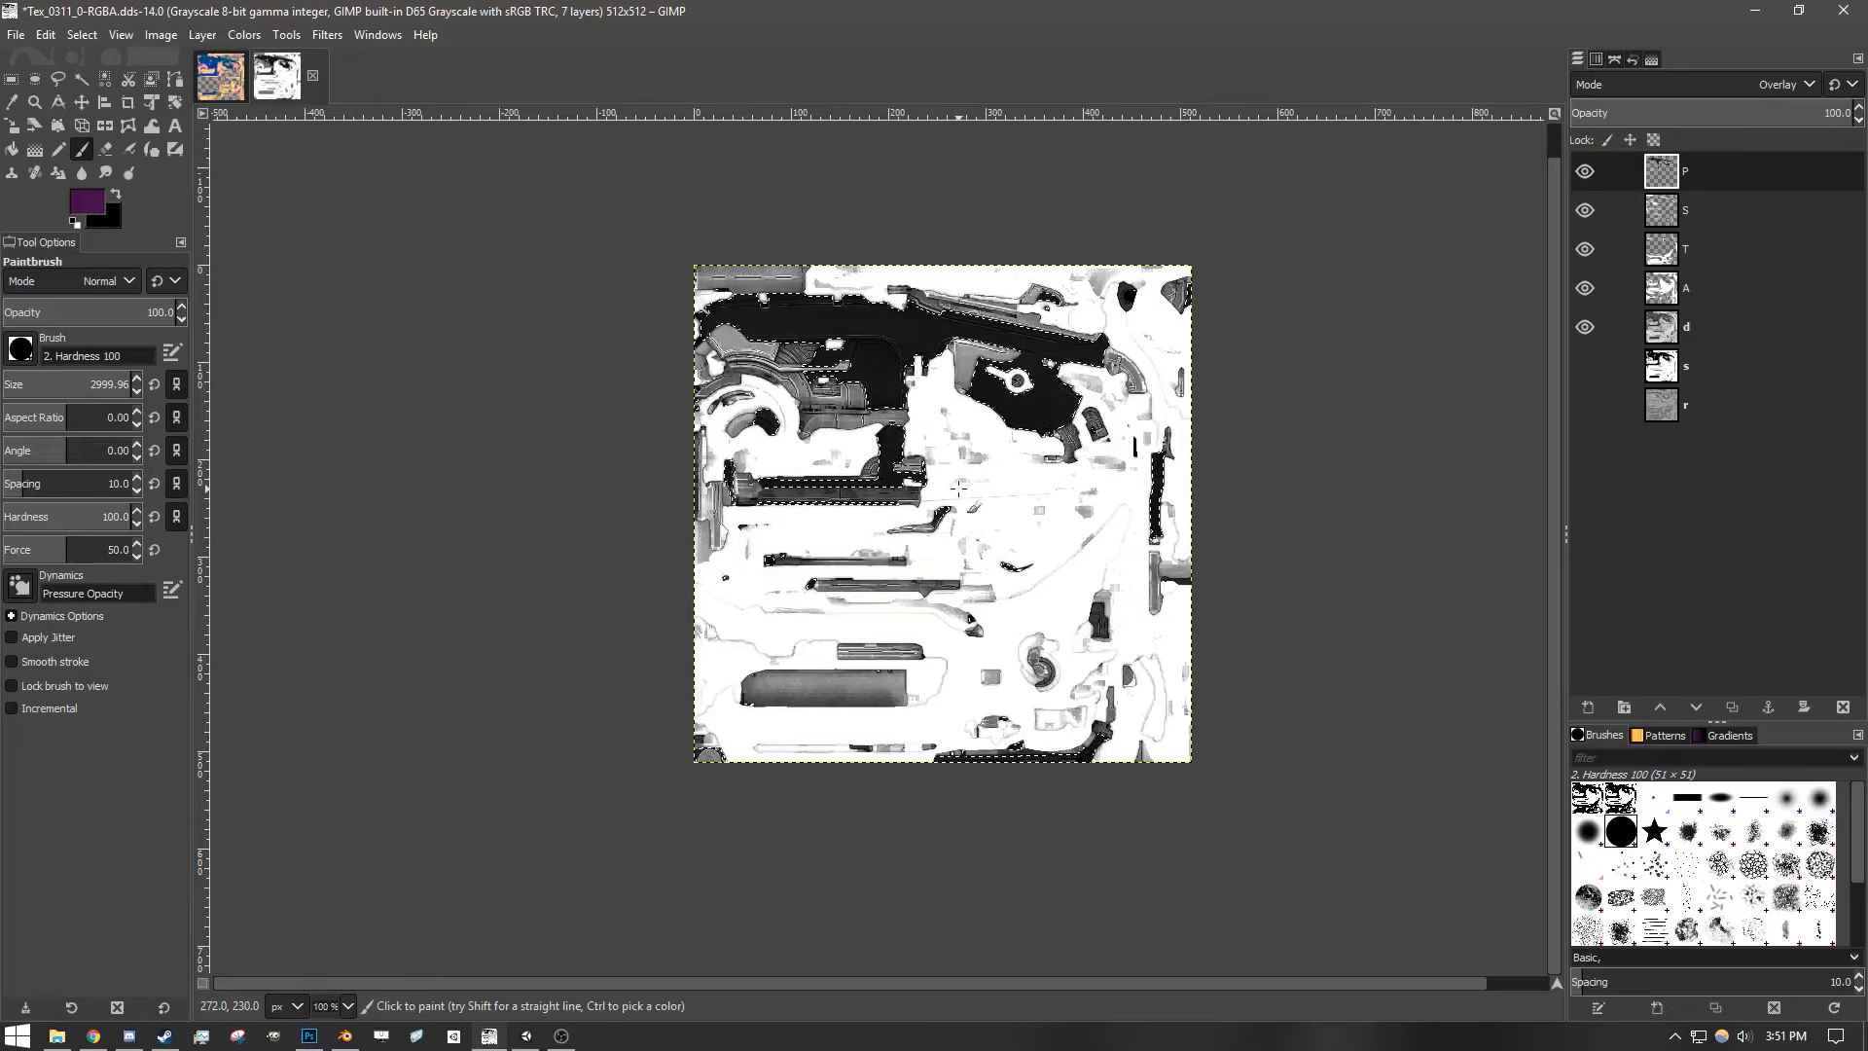
- Change the foreground color to bright magenta (cc00e8), repaint the selected P areas and clear the selection
click(82, 200)
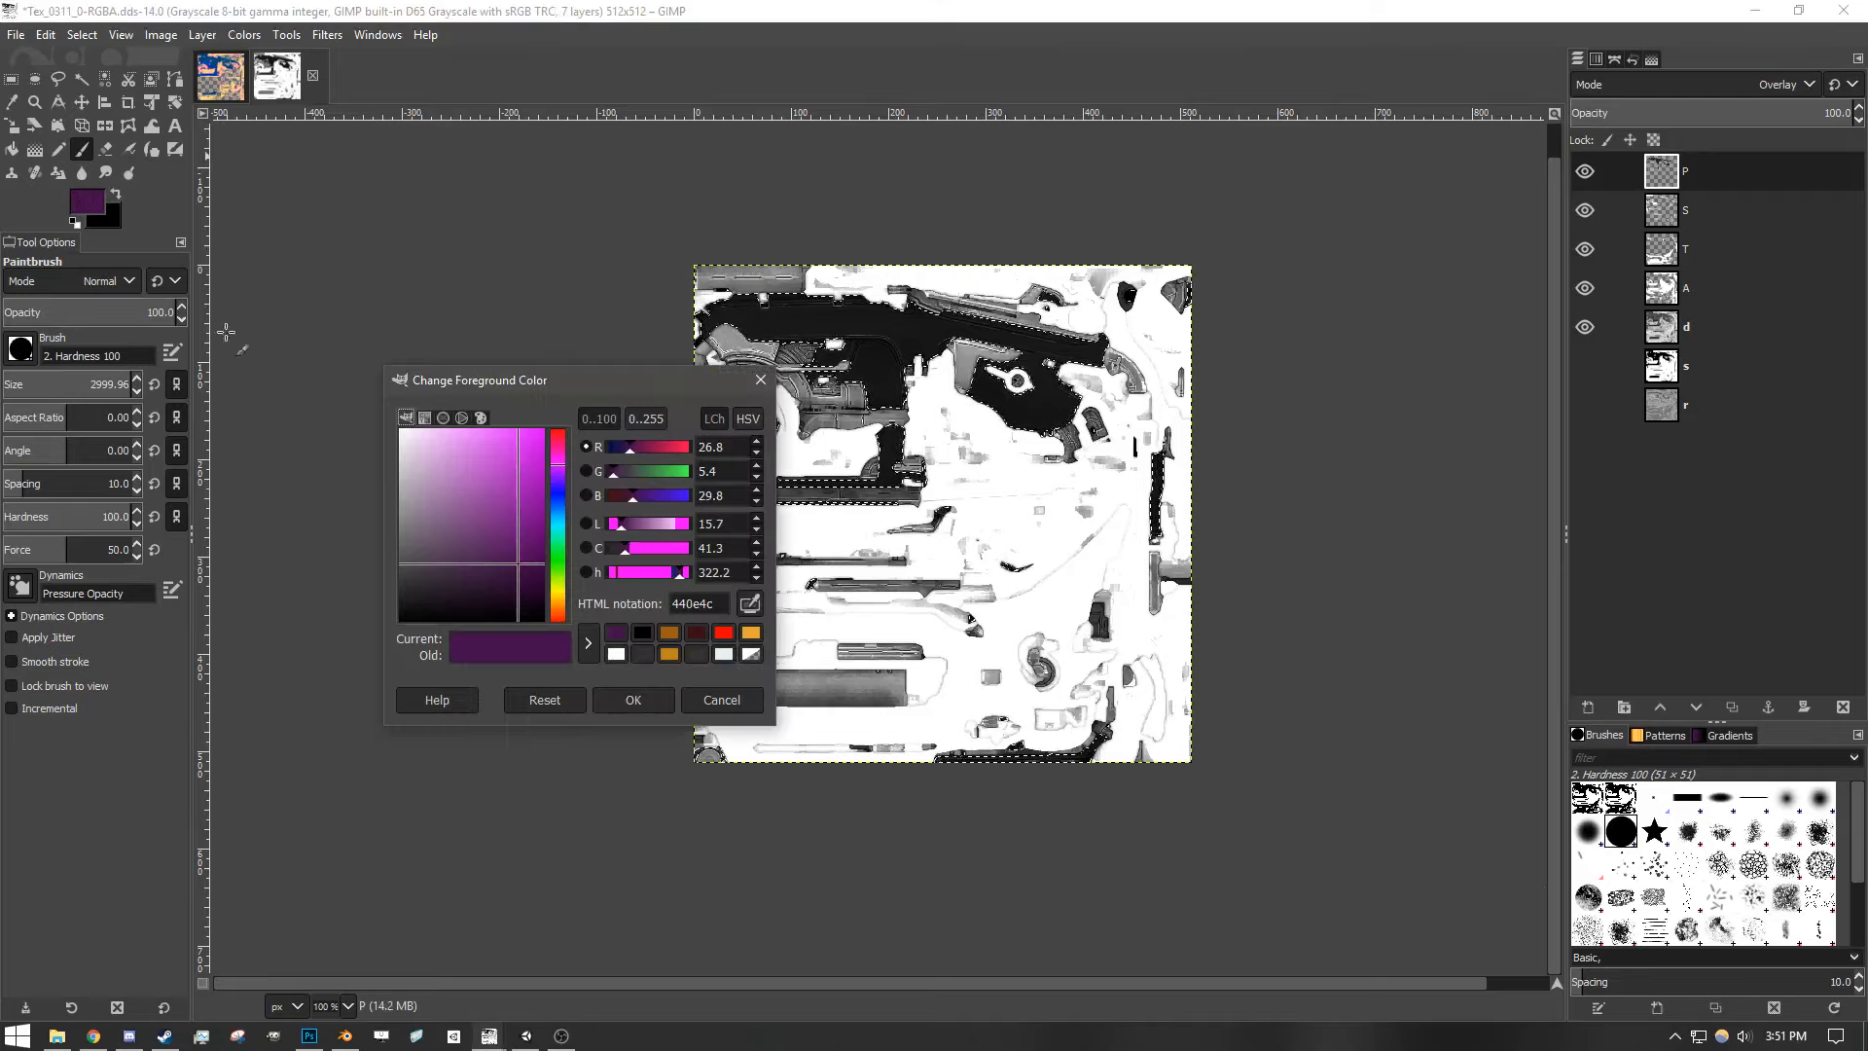
drag(492, 500, 542, 445)
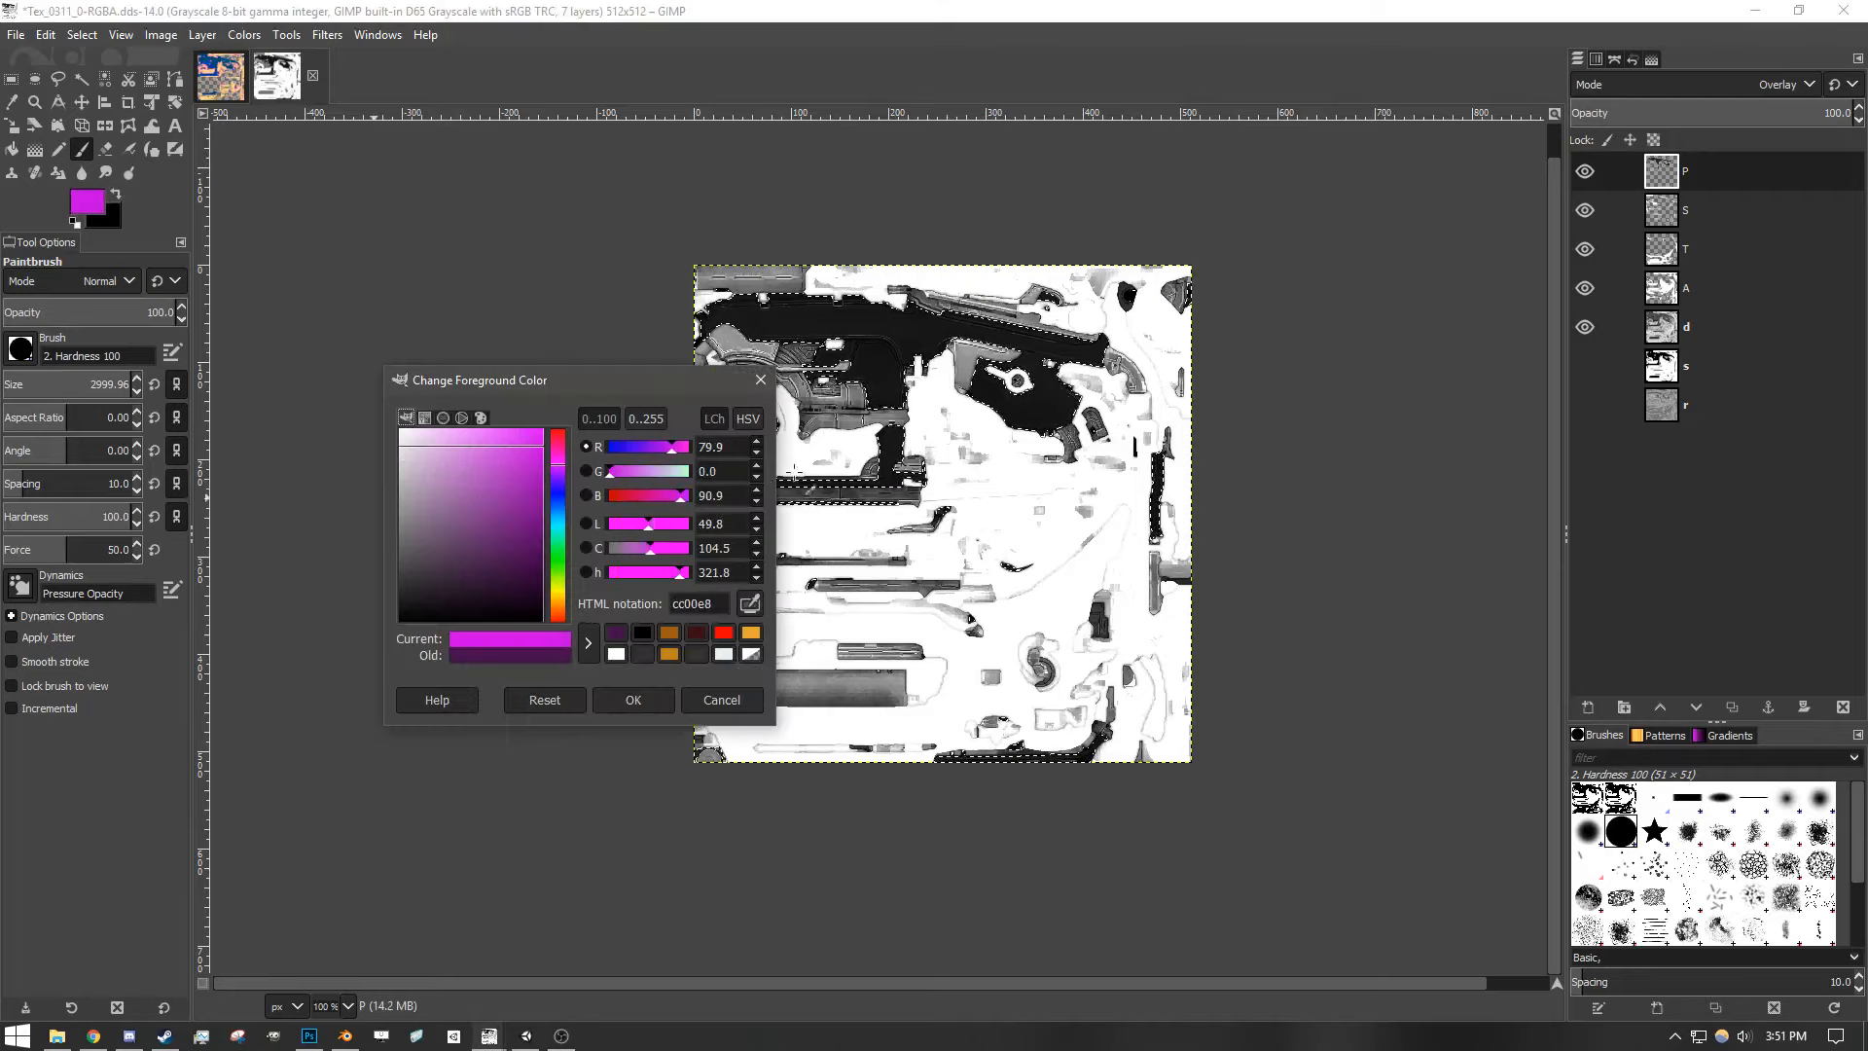
click(652, 698)
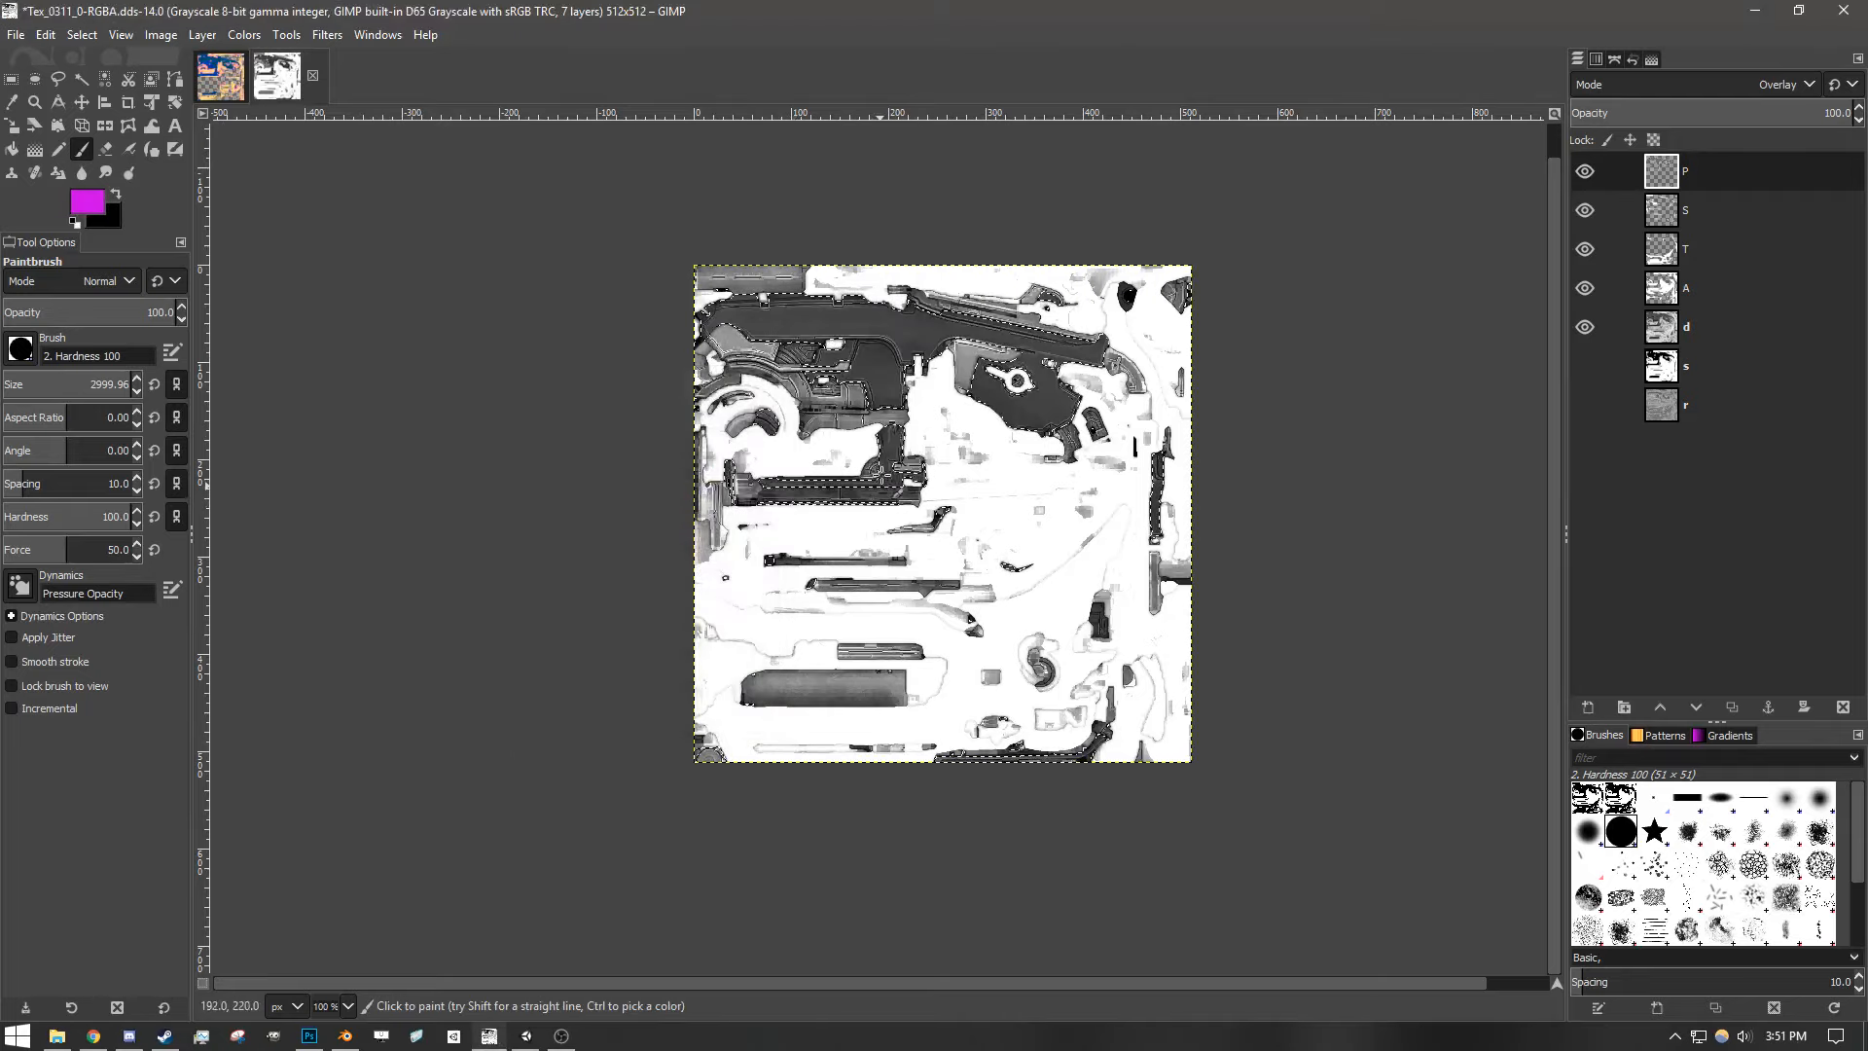
click(12, 79)
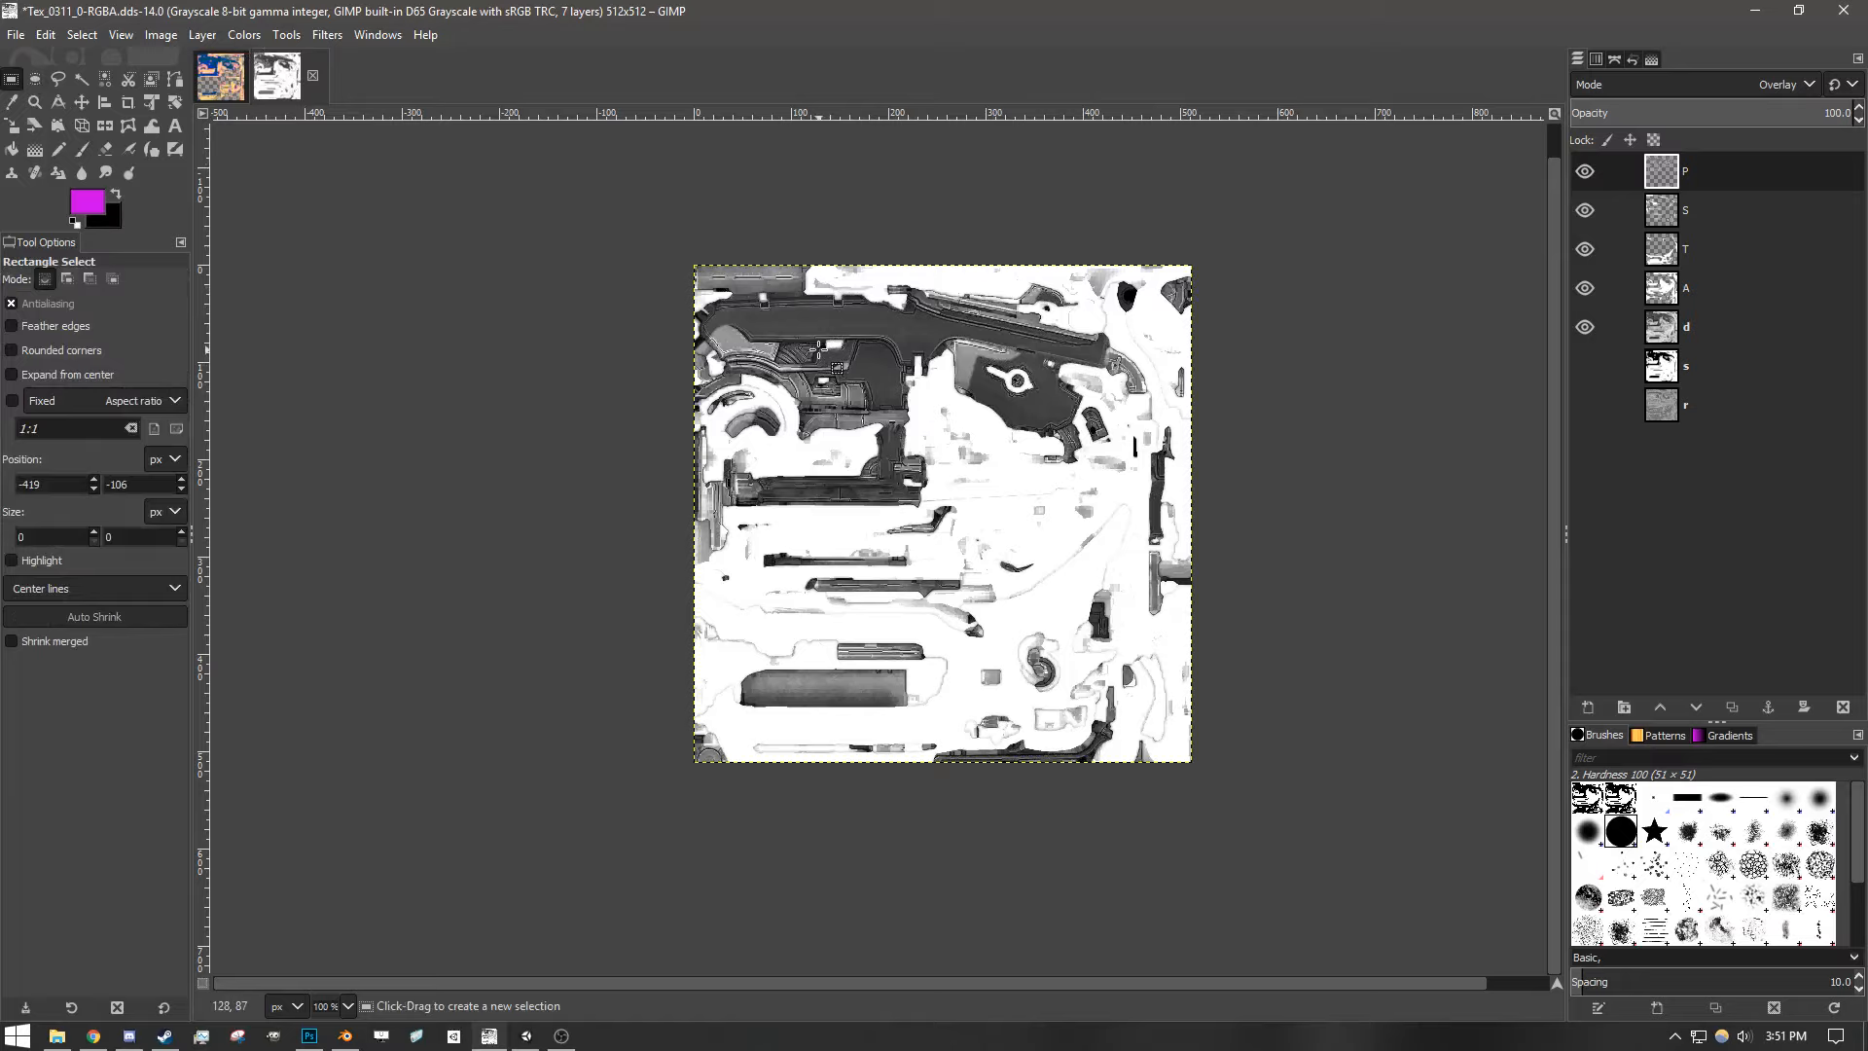
- Convert the image's color mode to RGB
click(162, 35)
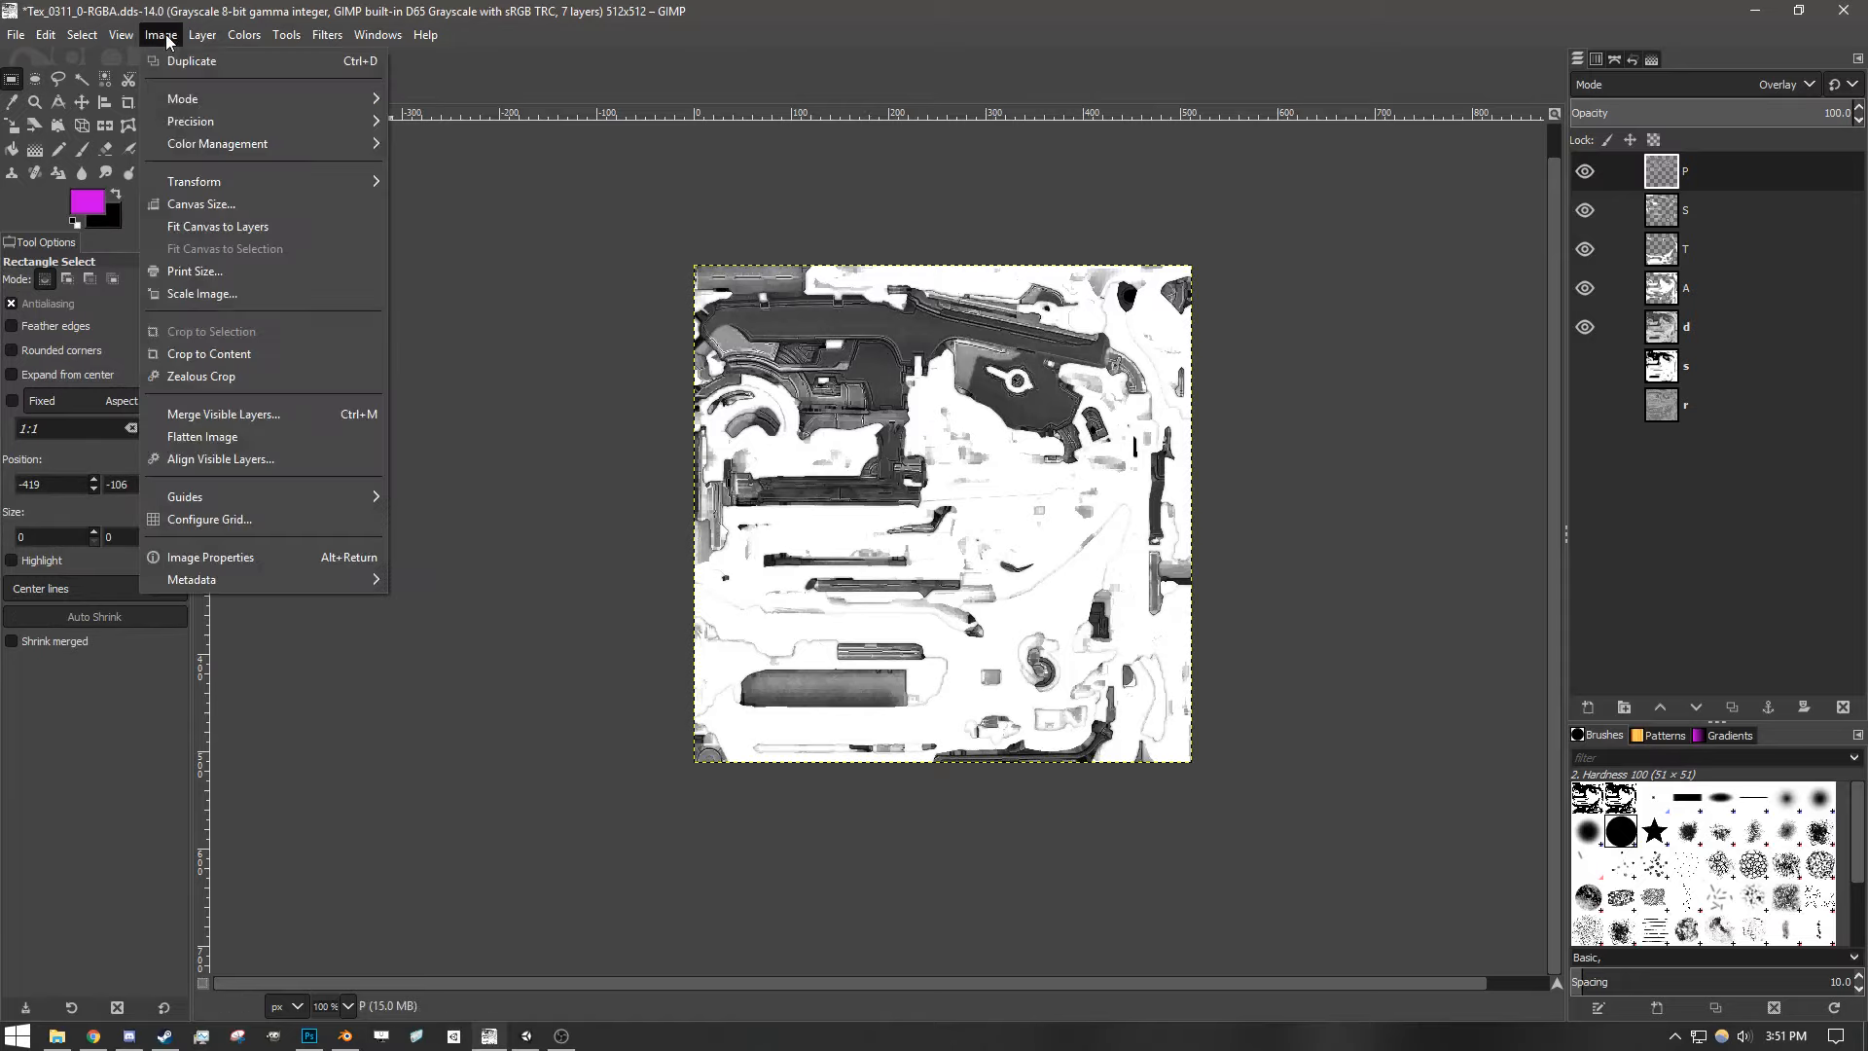
mouse_move(272, 101)
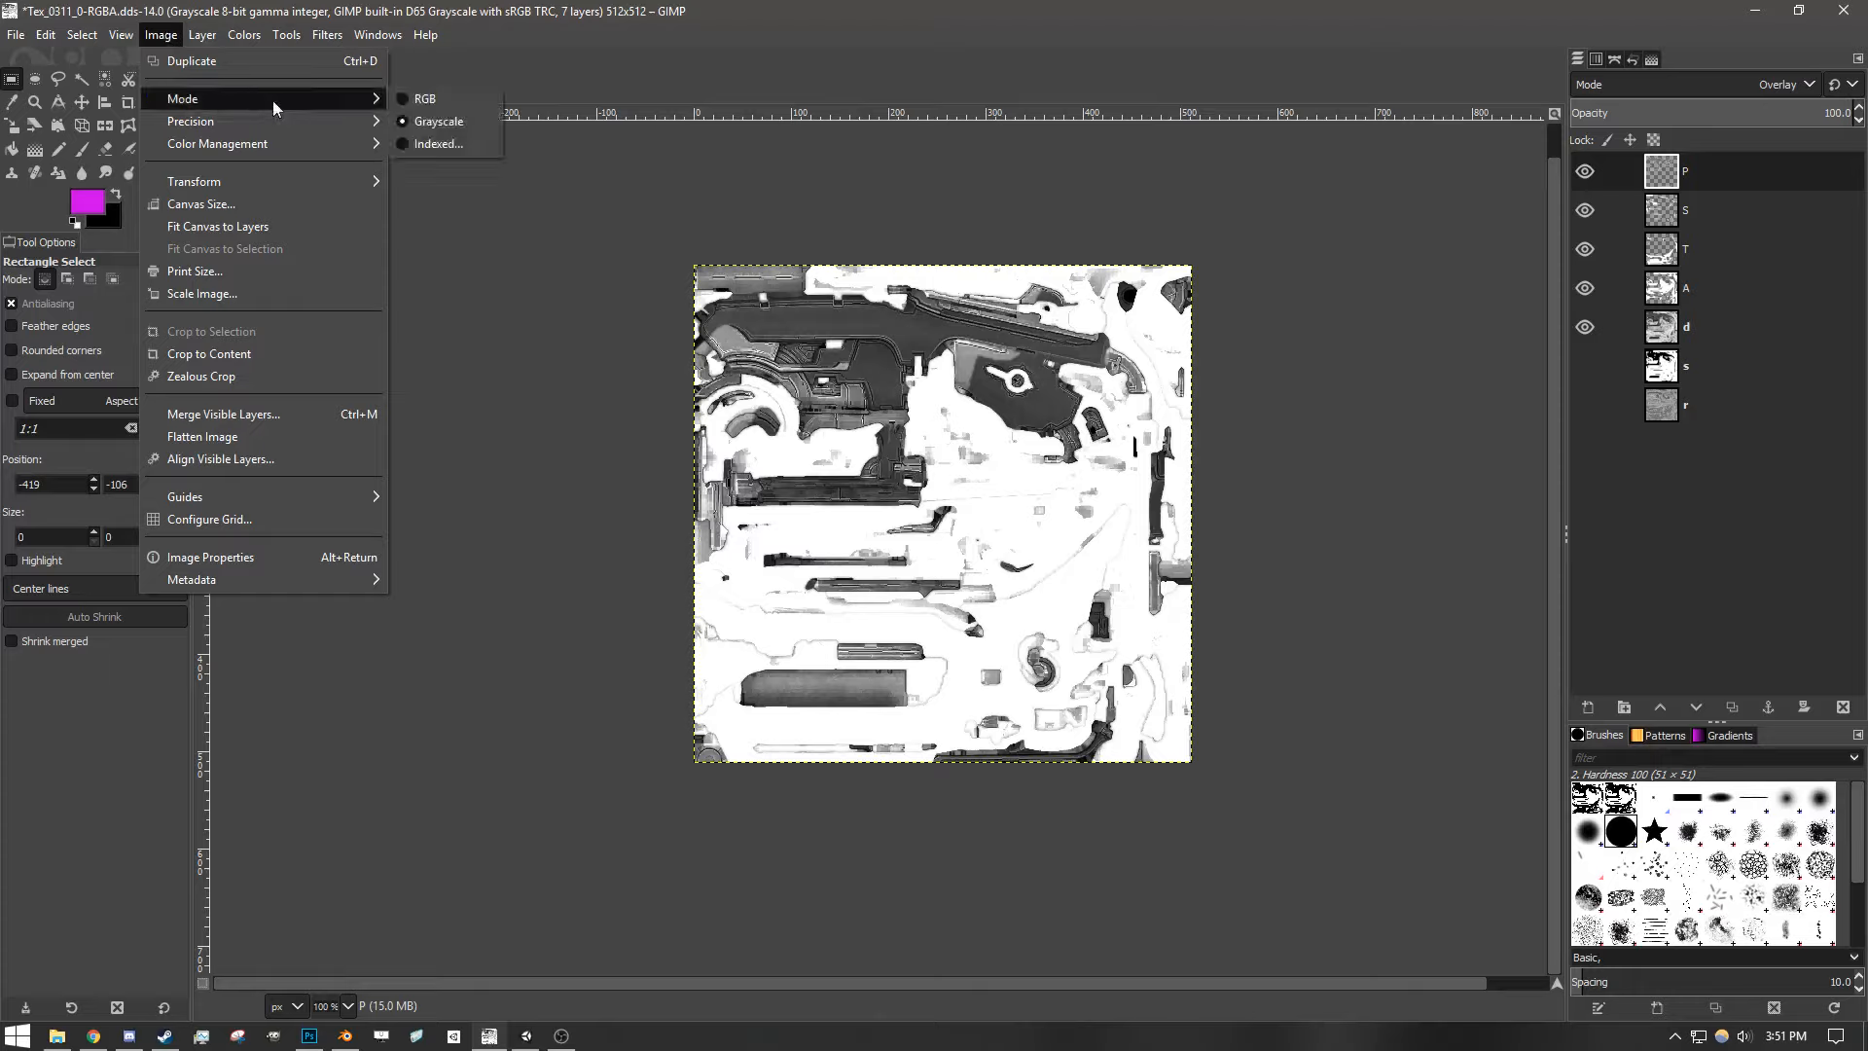
click(447, 101)
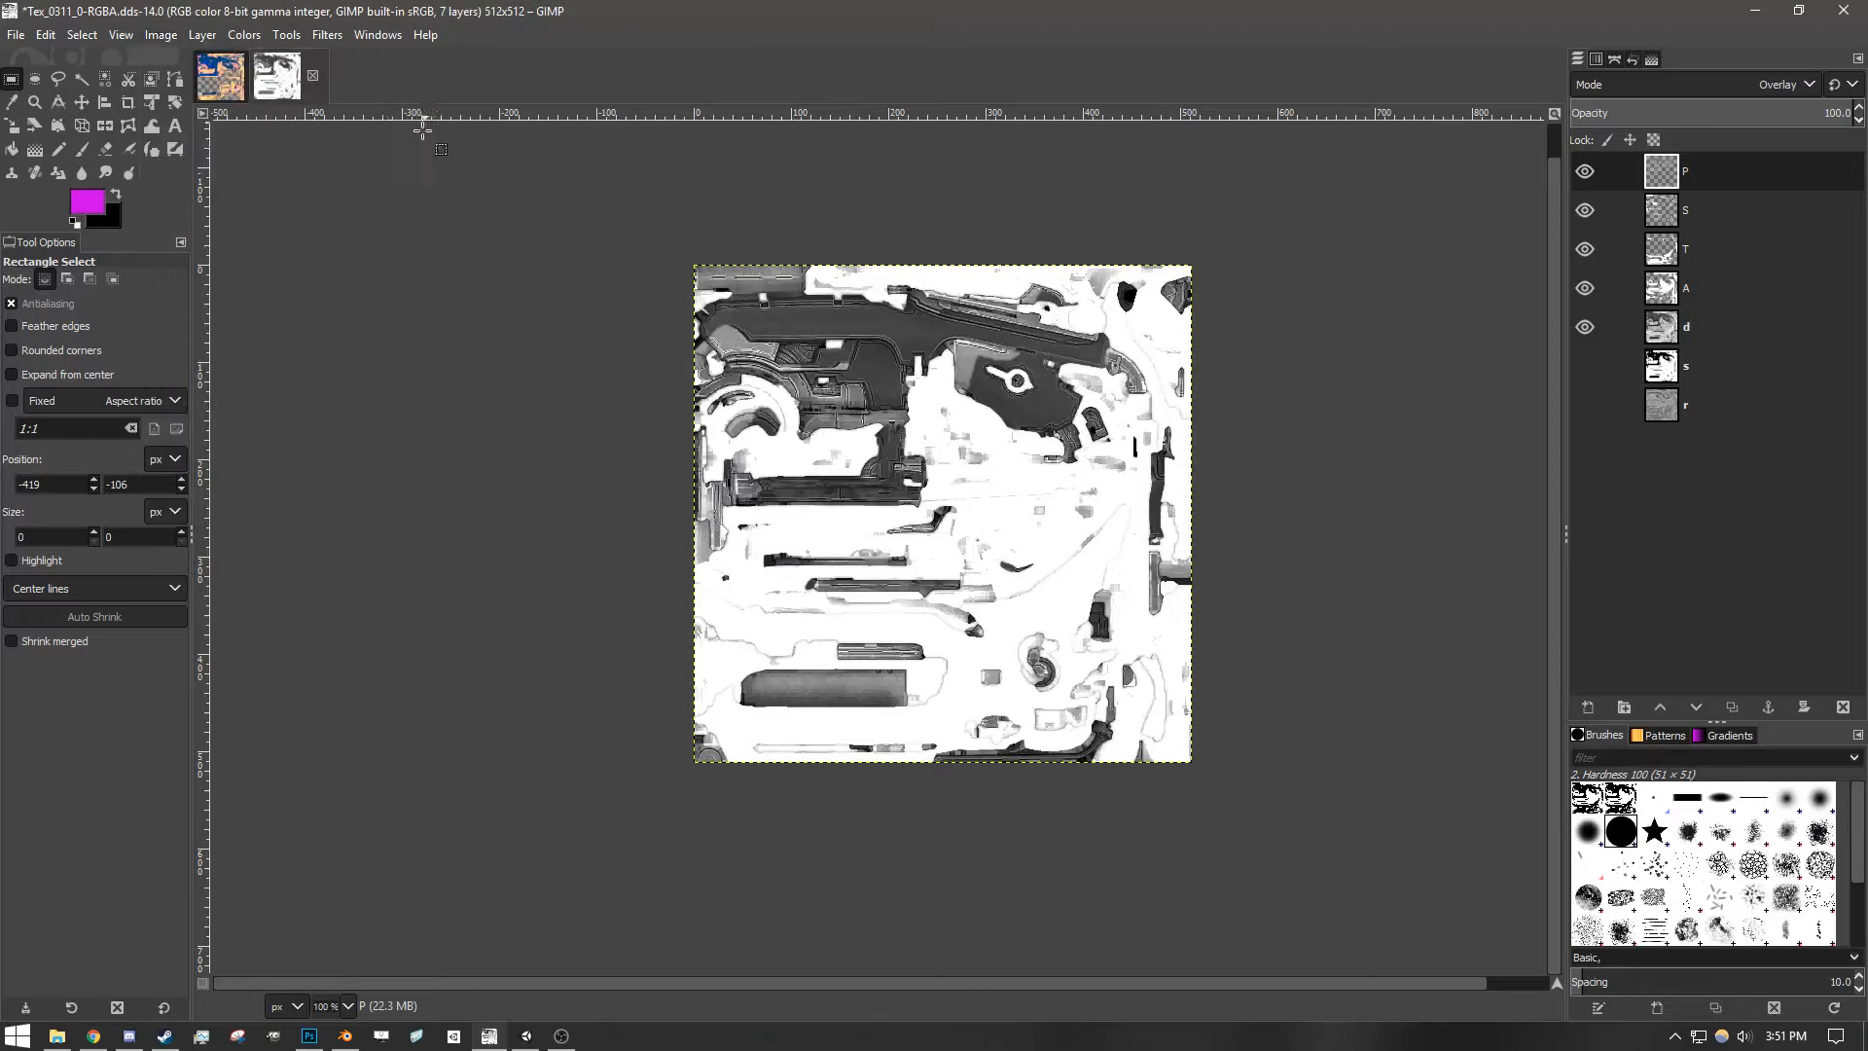
- Select the P layer's mask areas by color, paint them magenta with the Paintbrush and clear the selection
click(109, 79)
drag(1055, 417, 1459, 408)
click(82, 149)
click(931, 491)
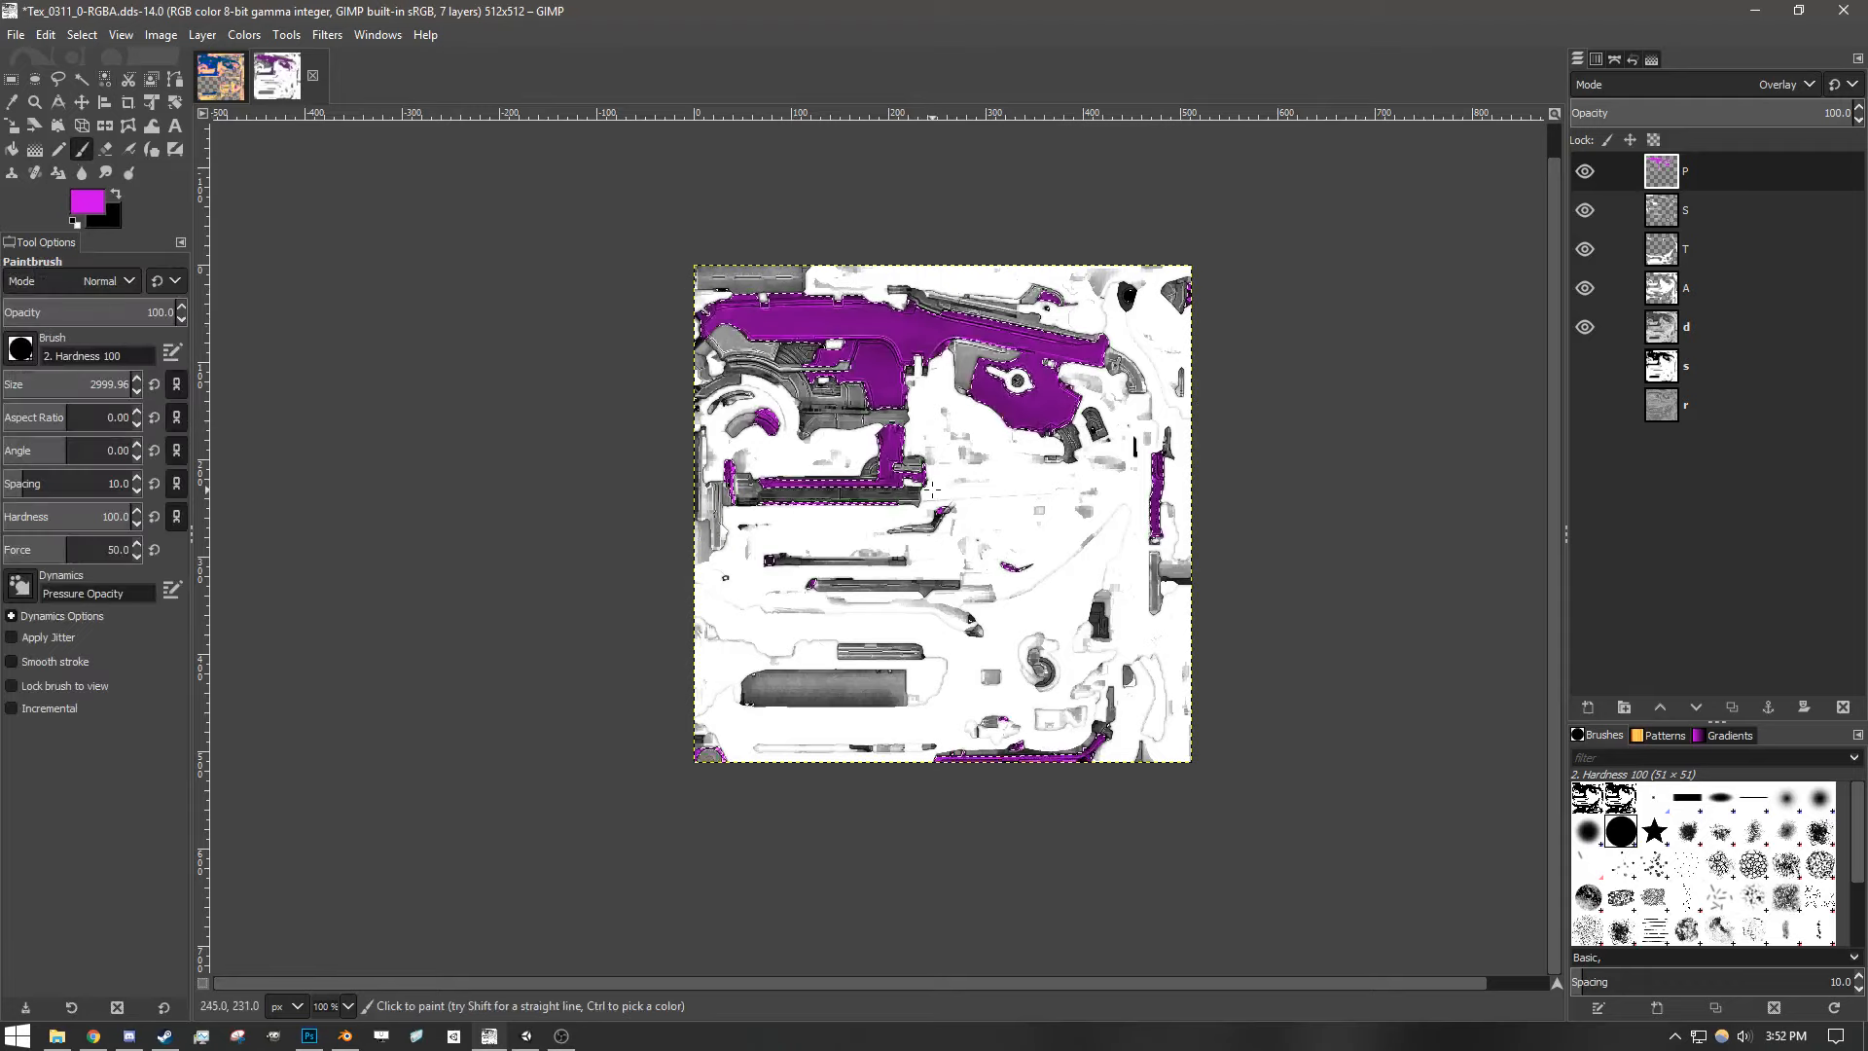
click(17, 81)
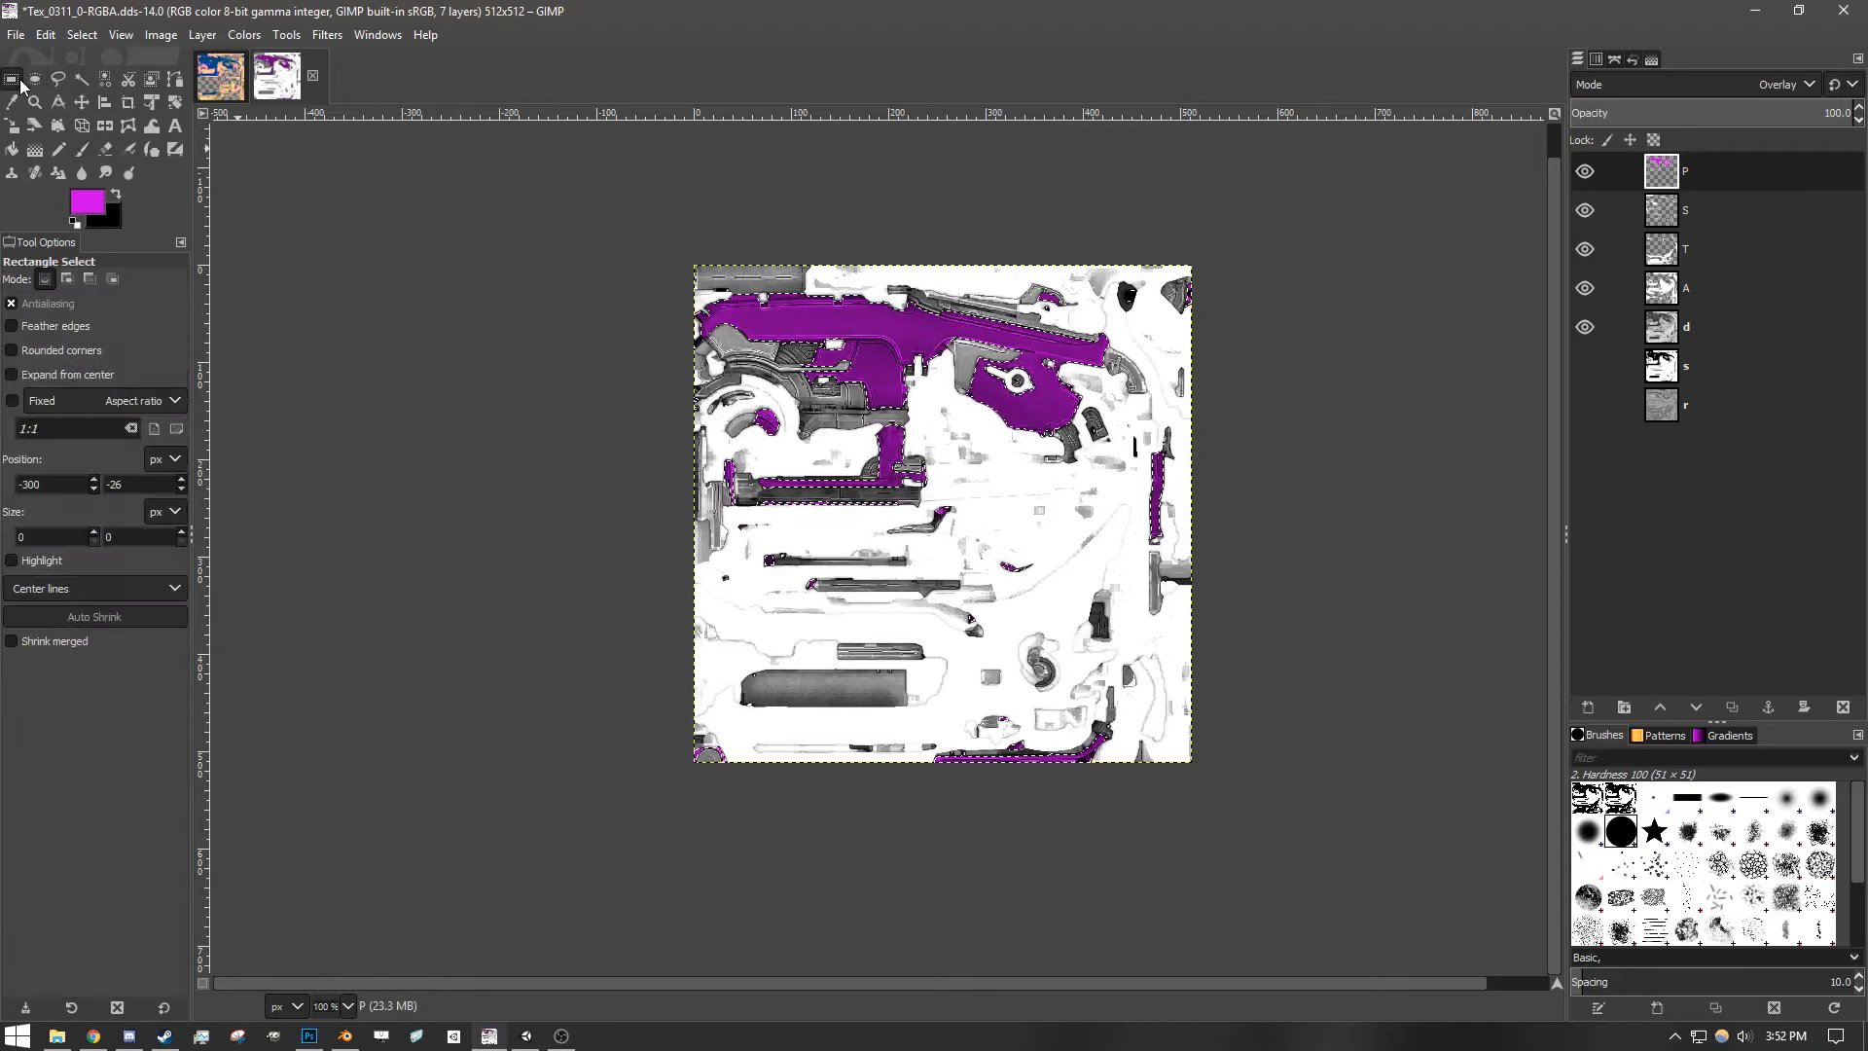
click(384, 221)
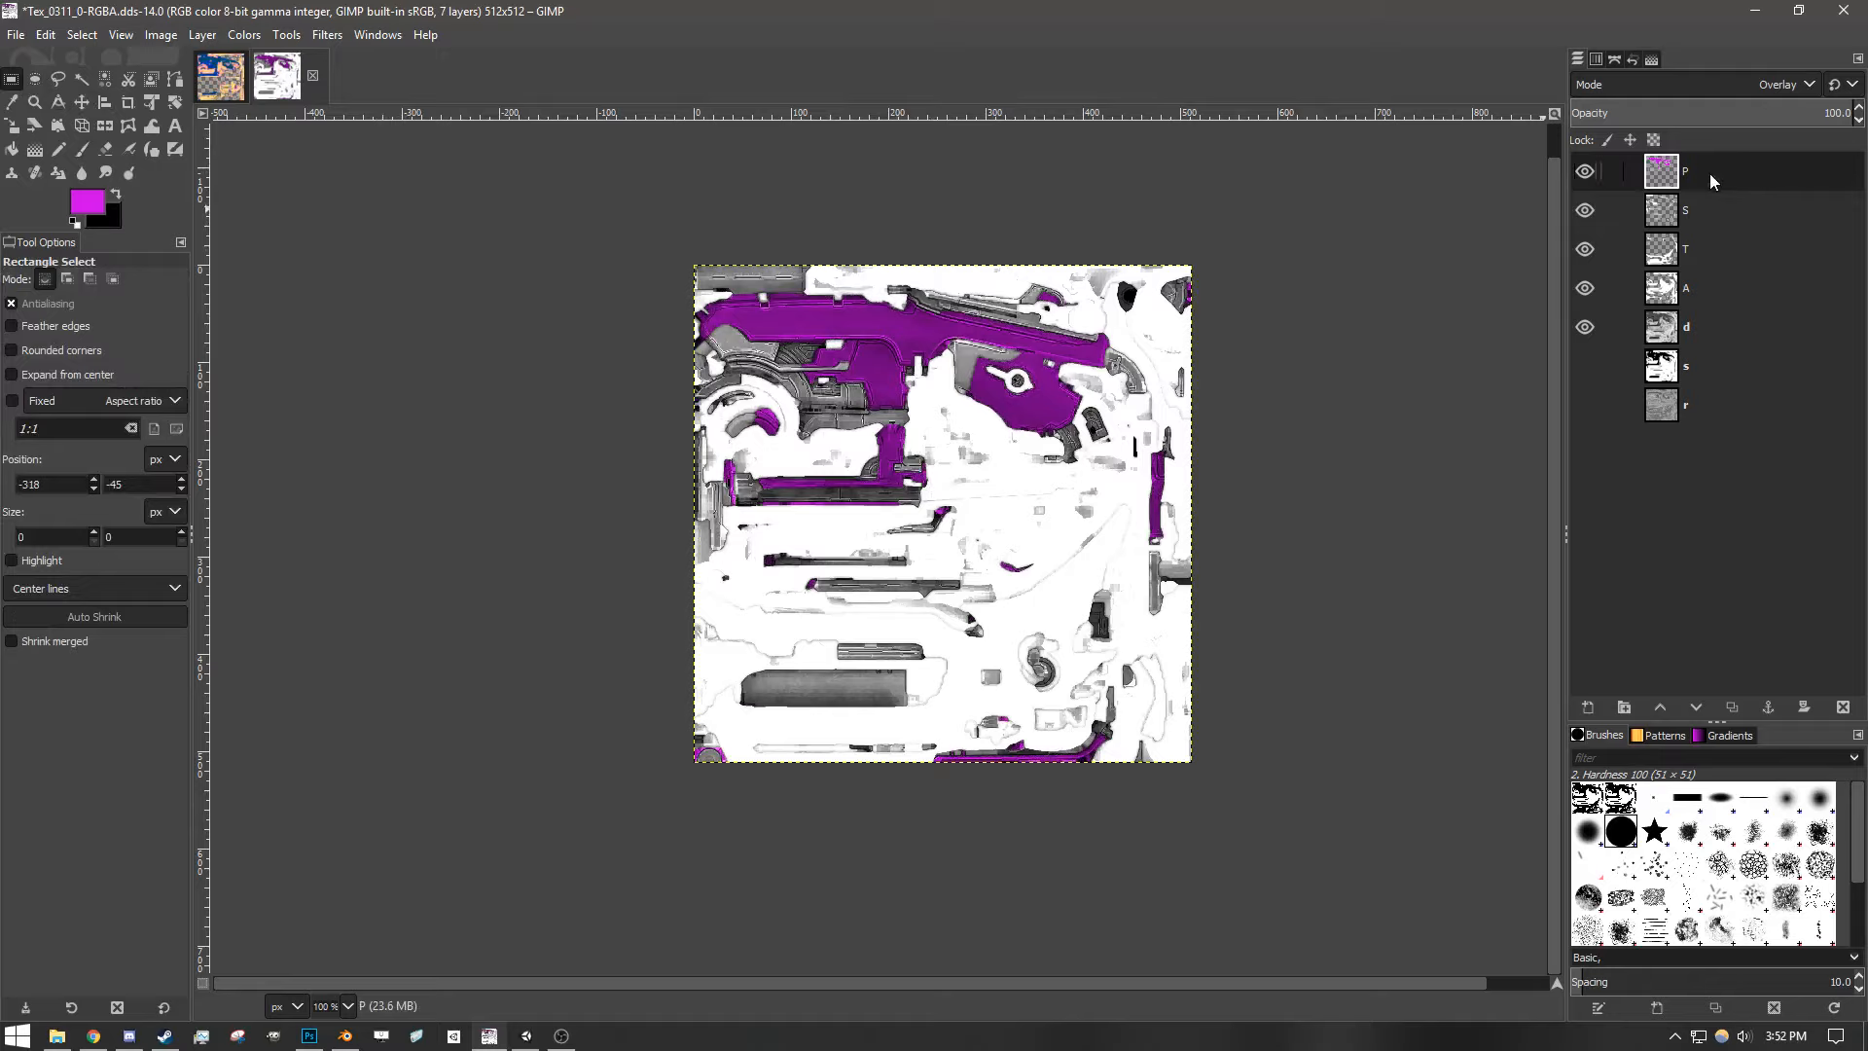
- Toggle P's visibility, make S the active layer and toggle S to check which parts it covers
click(1584, 180)
click(1585, 177)
click(1685, 223)
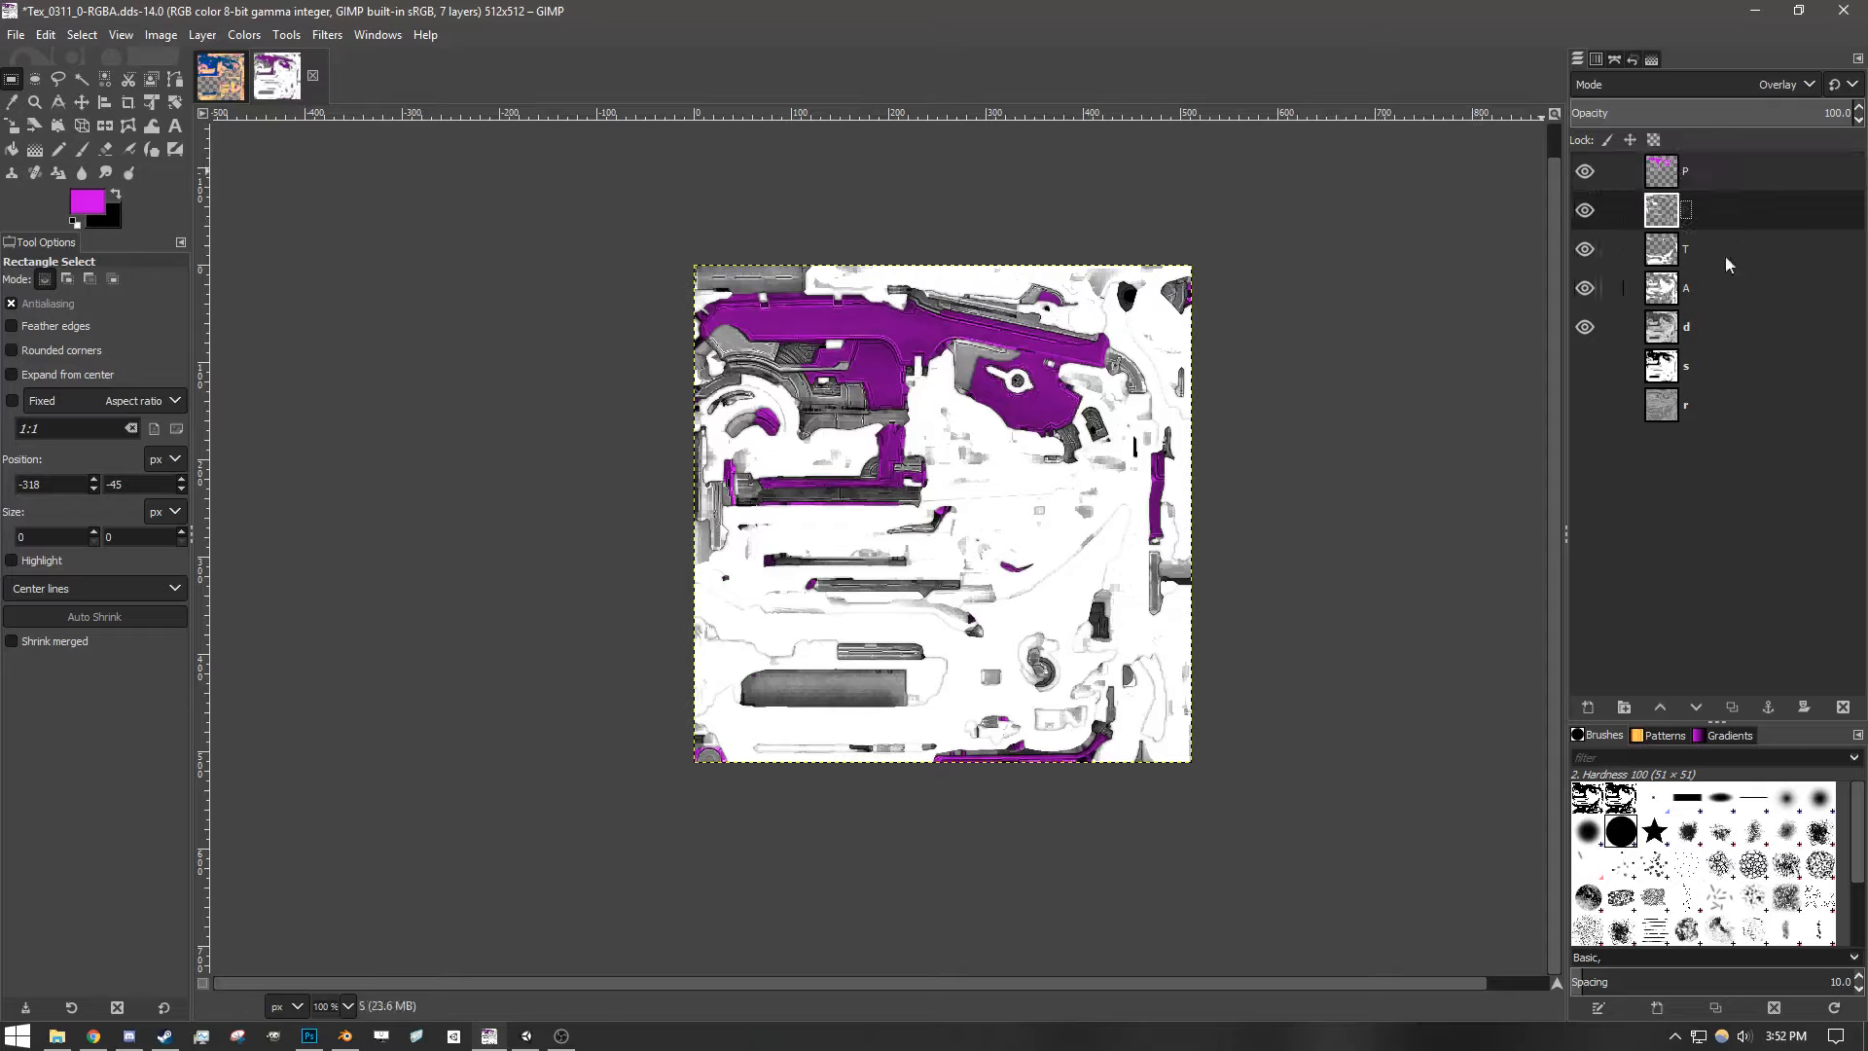
click(1585, 210)
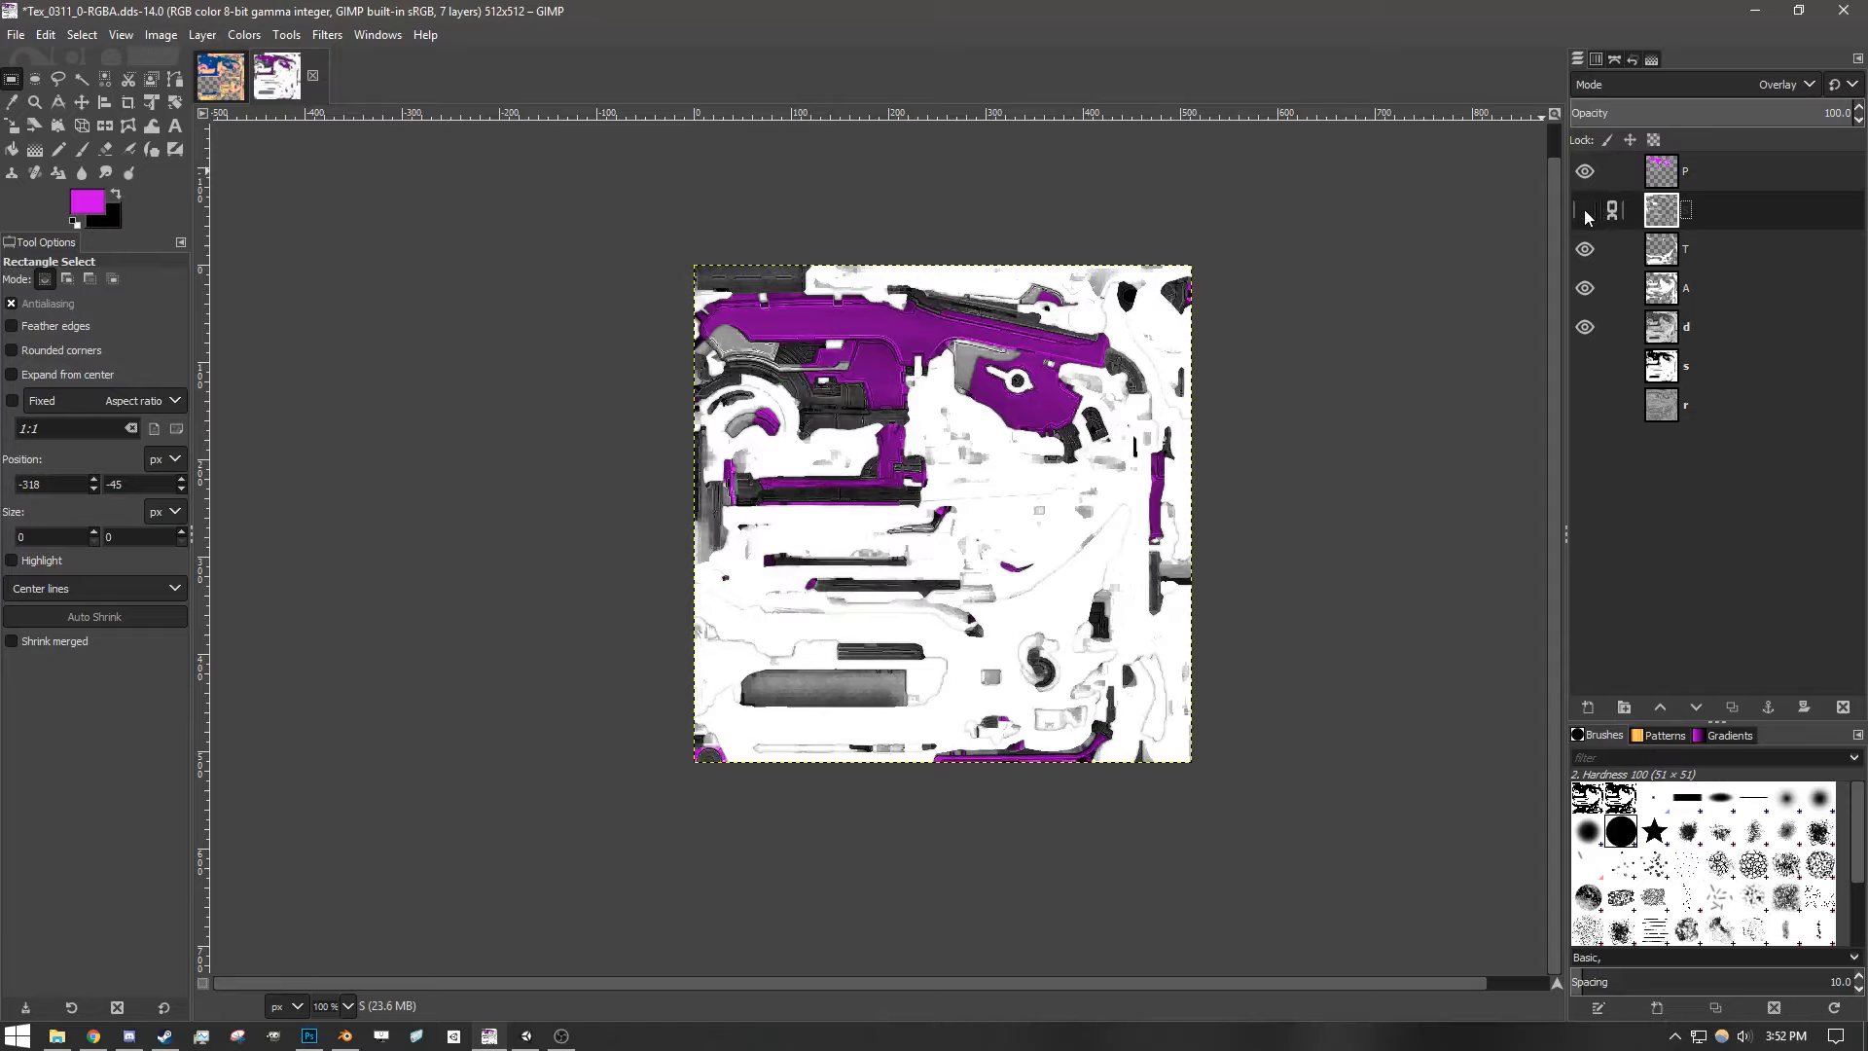
click(1580, 216)
click(1580, 216)
click(1580, 216)
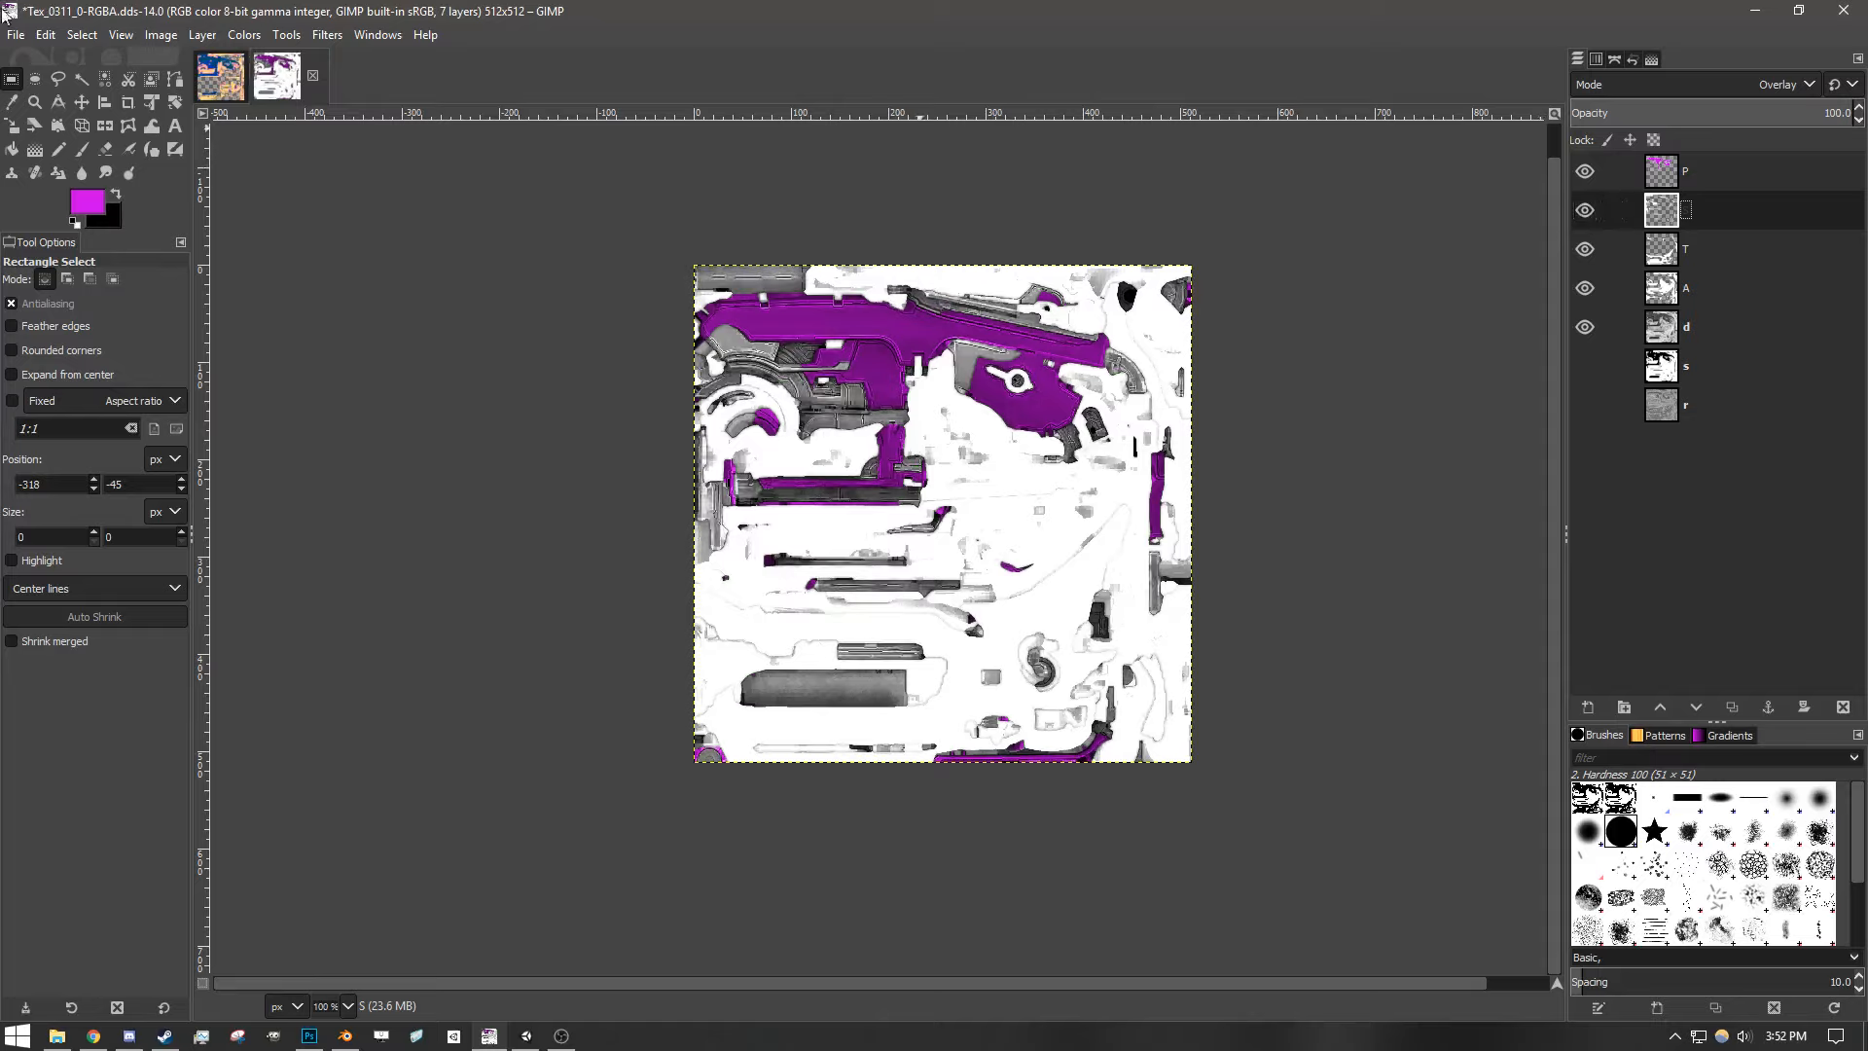
- Select the S layer's mask areas by color with threshold 255 and set the foreground color to dark purple (47174d)
click(105, 80)
click(1140, 385)
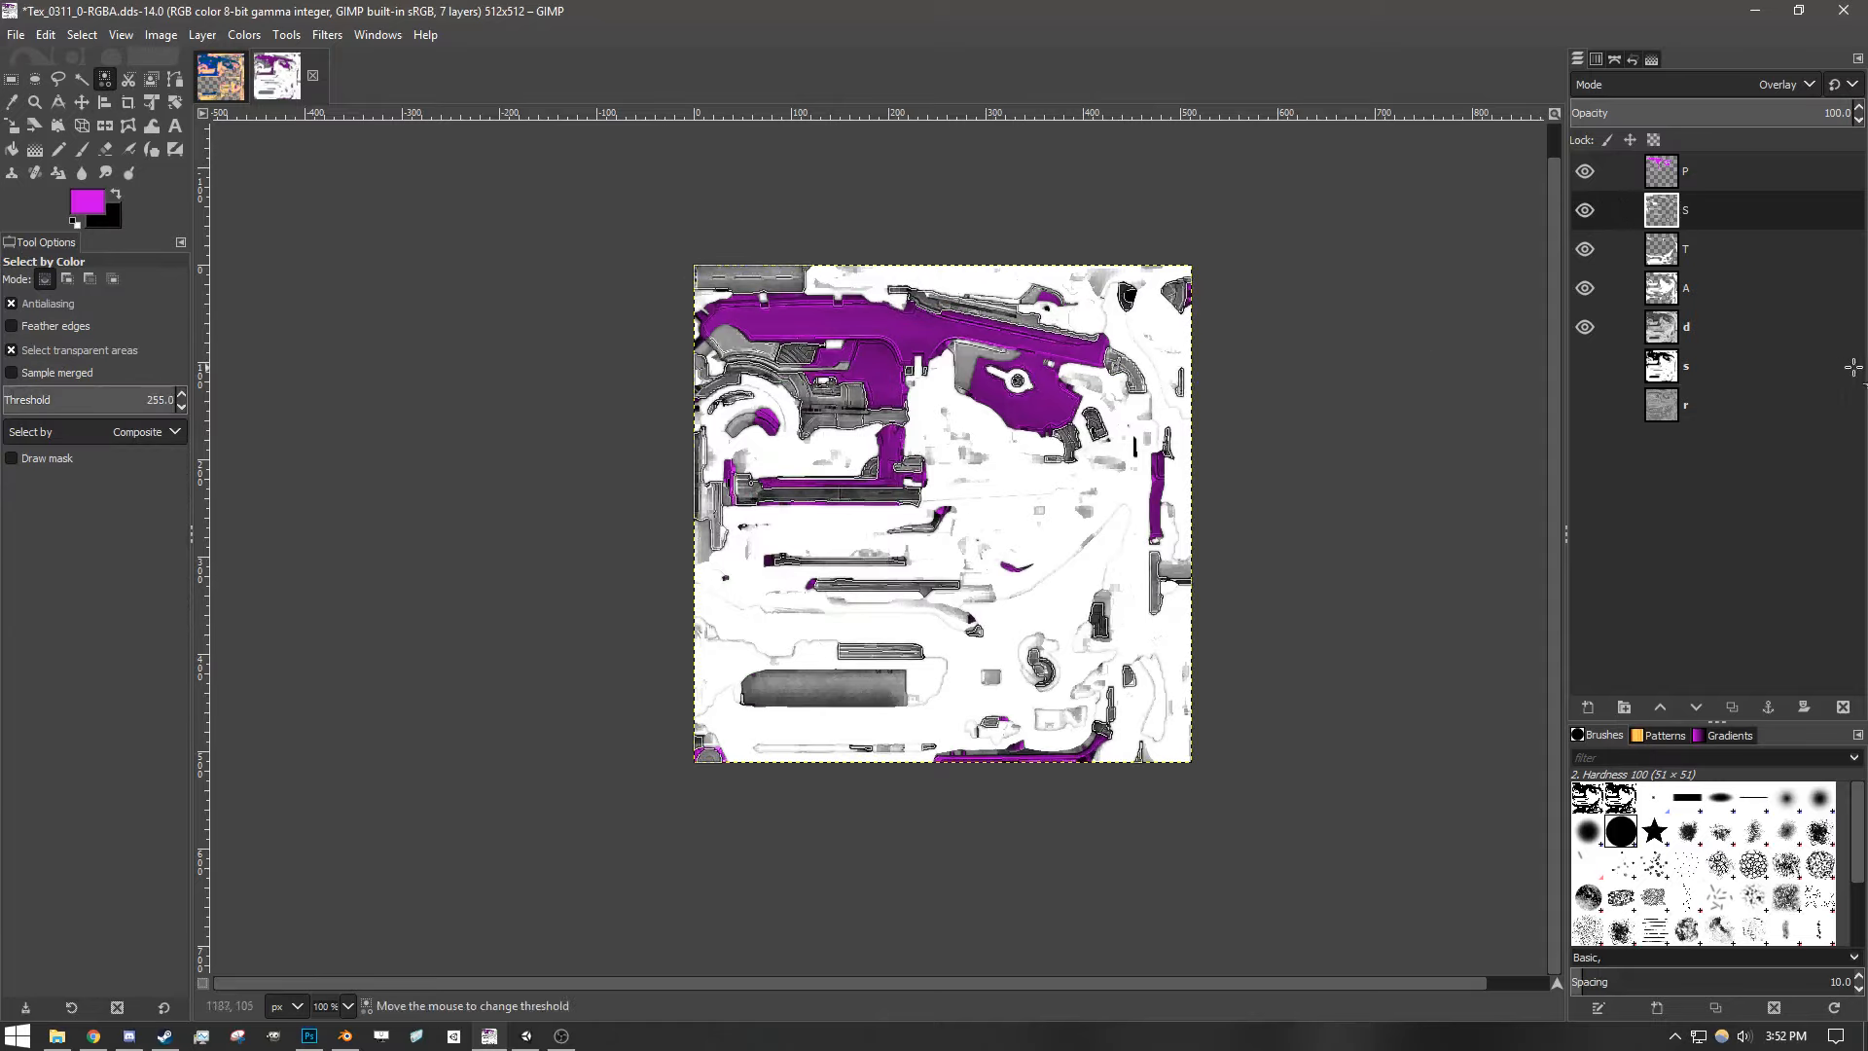
click(87, 201)
click(499, 562)
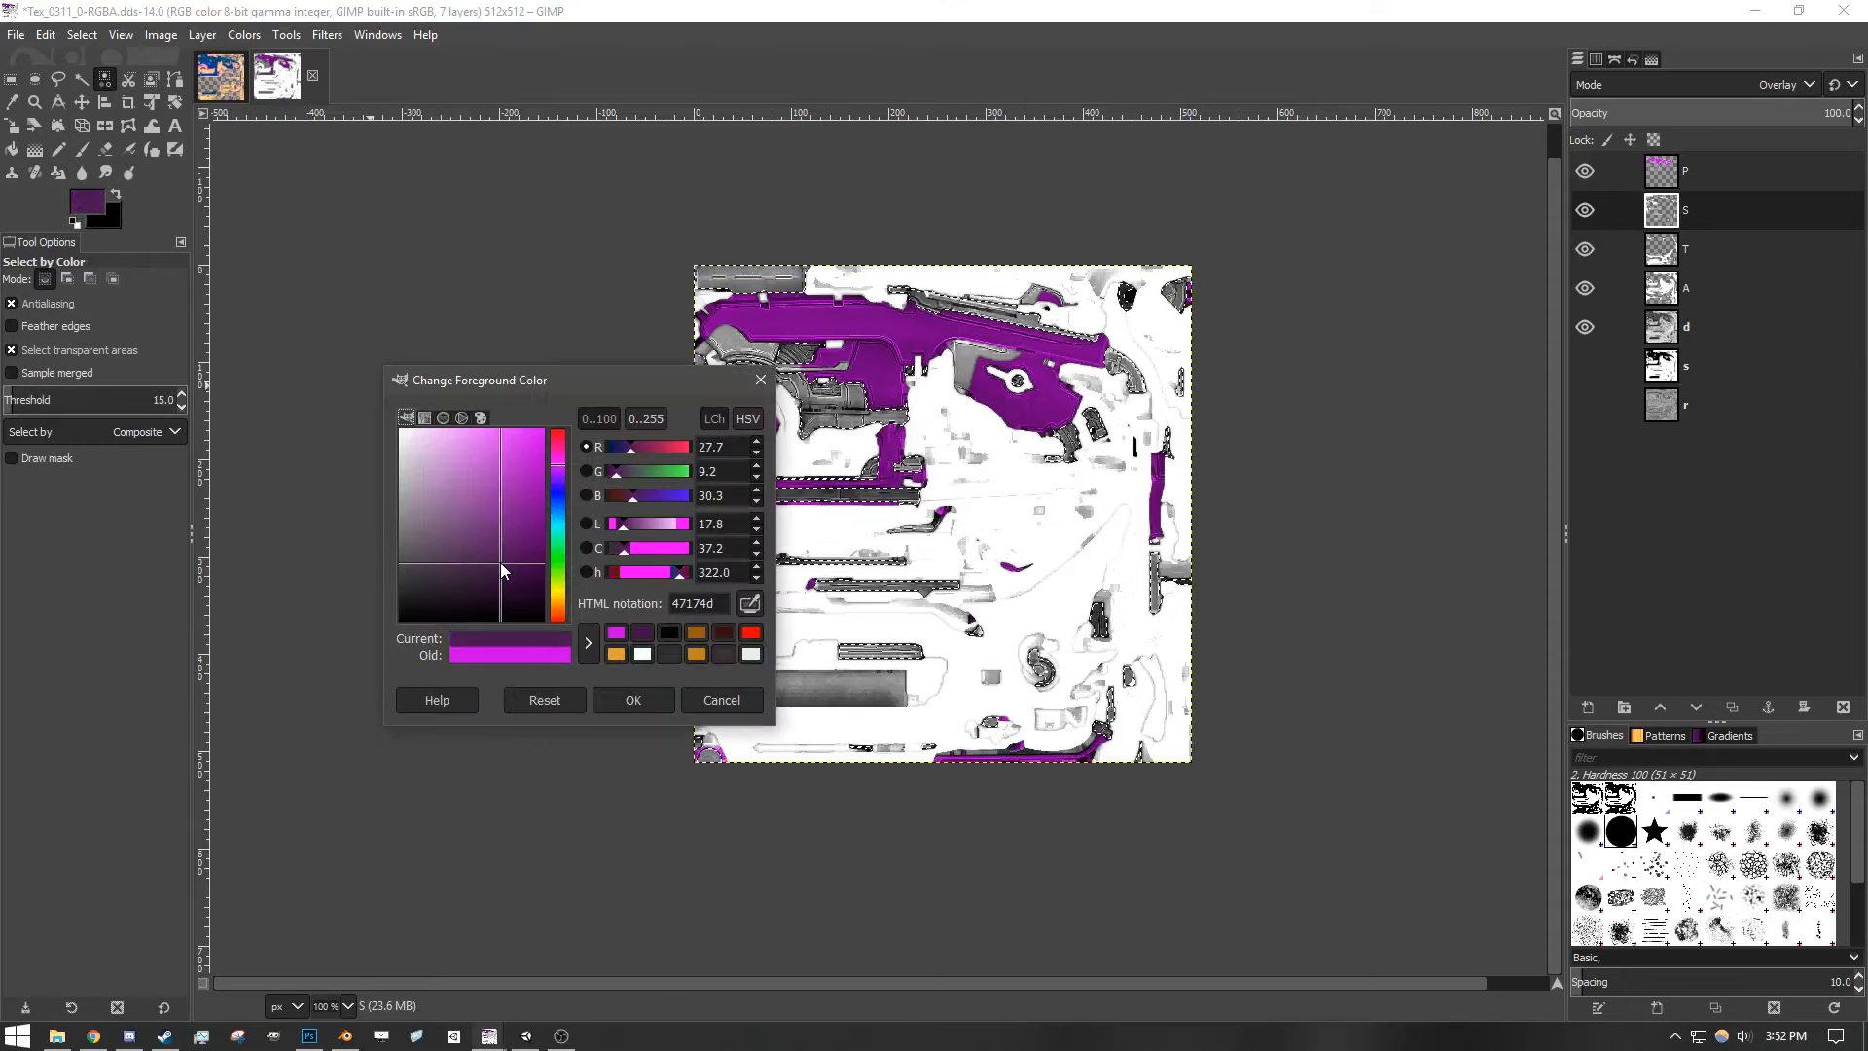
click(630, 699)
- Paint the selected S areas dark purple with the Paintbrush and clear the selection
click(81, 146)
click(826, 408)
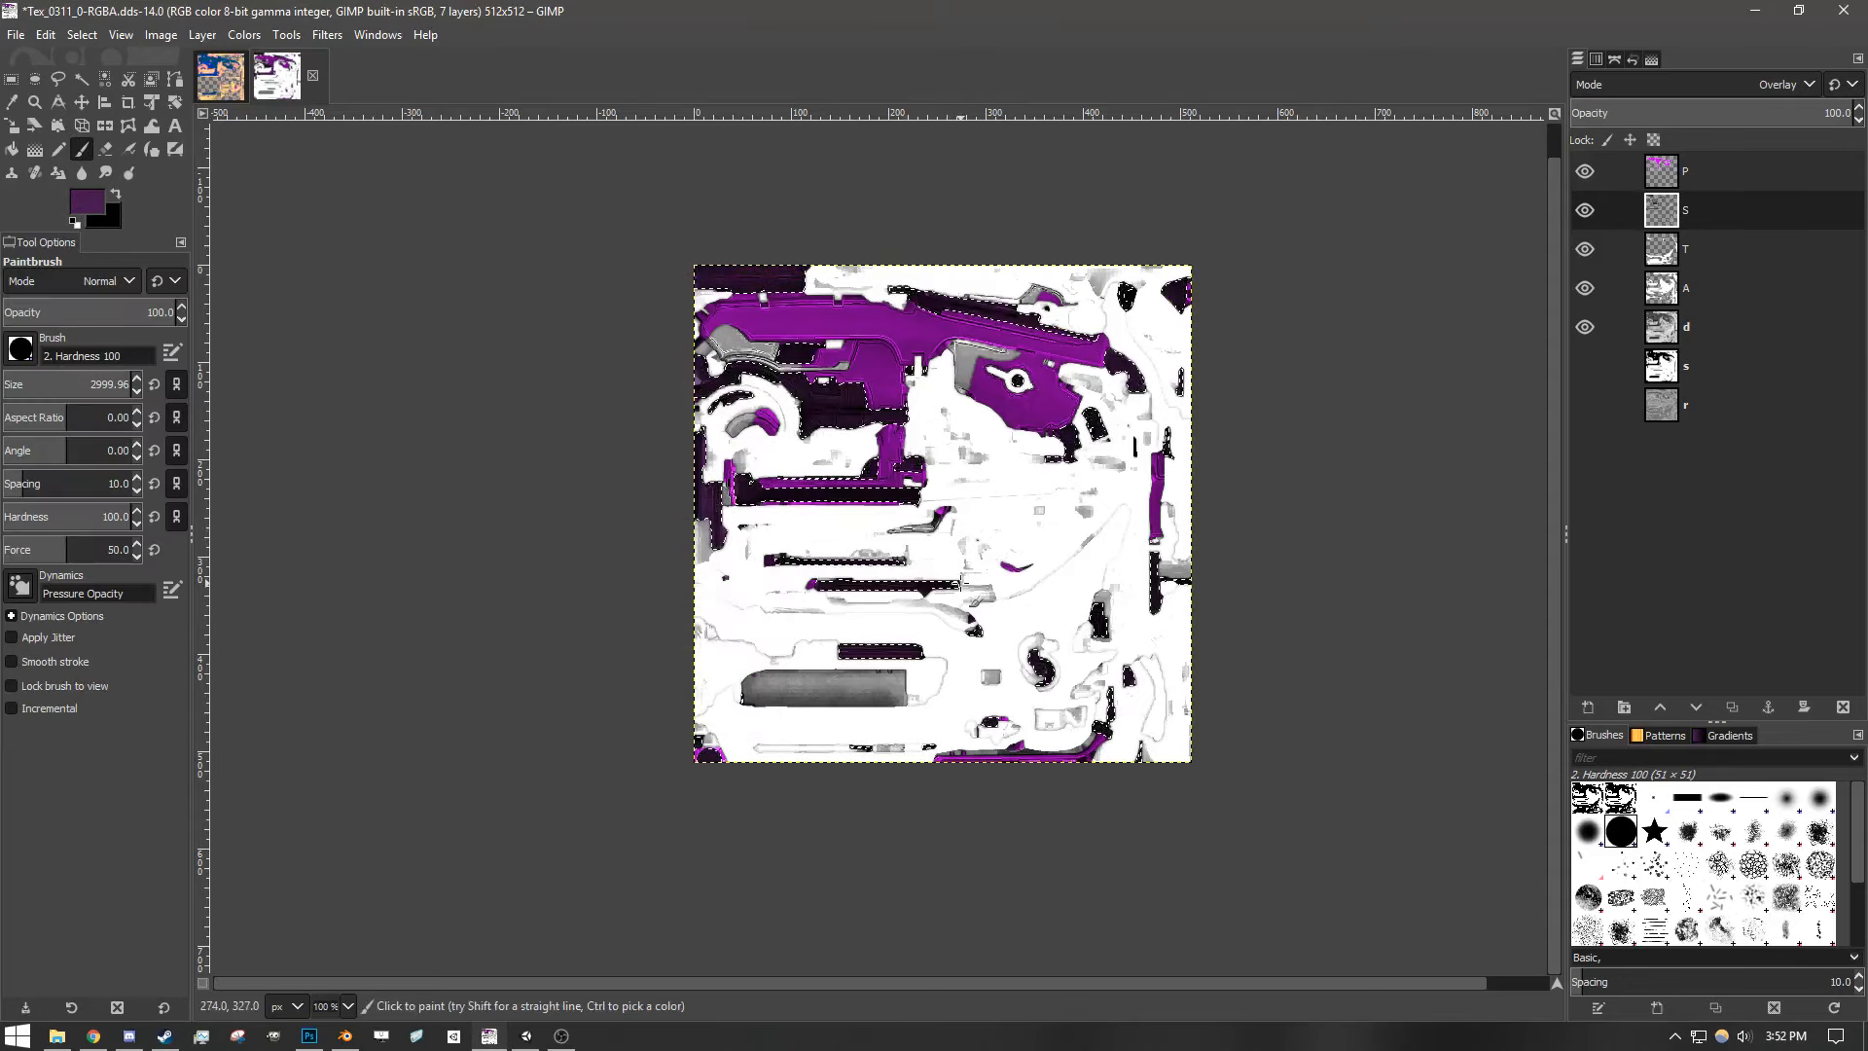
click(12, 79)
click(390, 301)
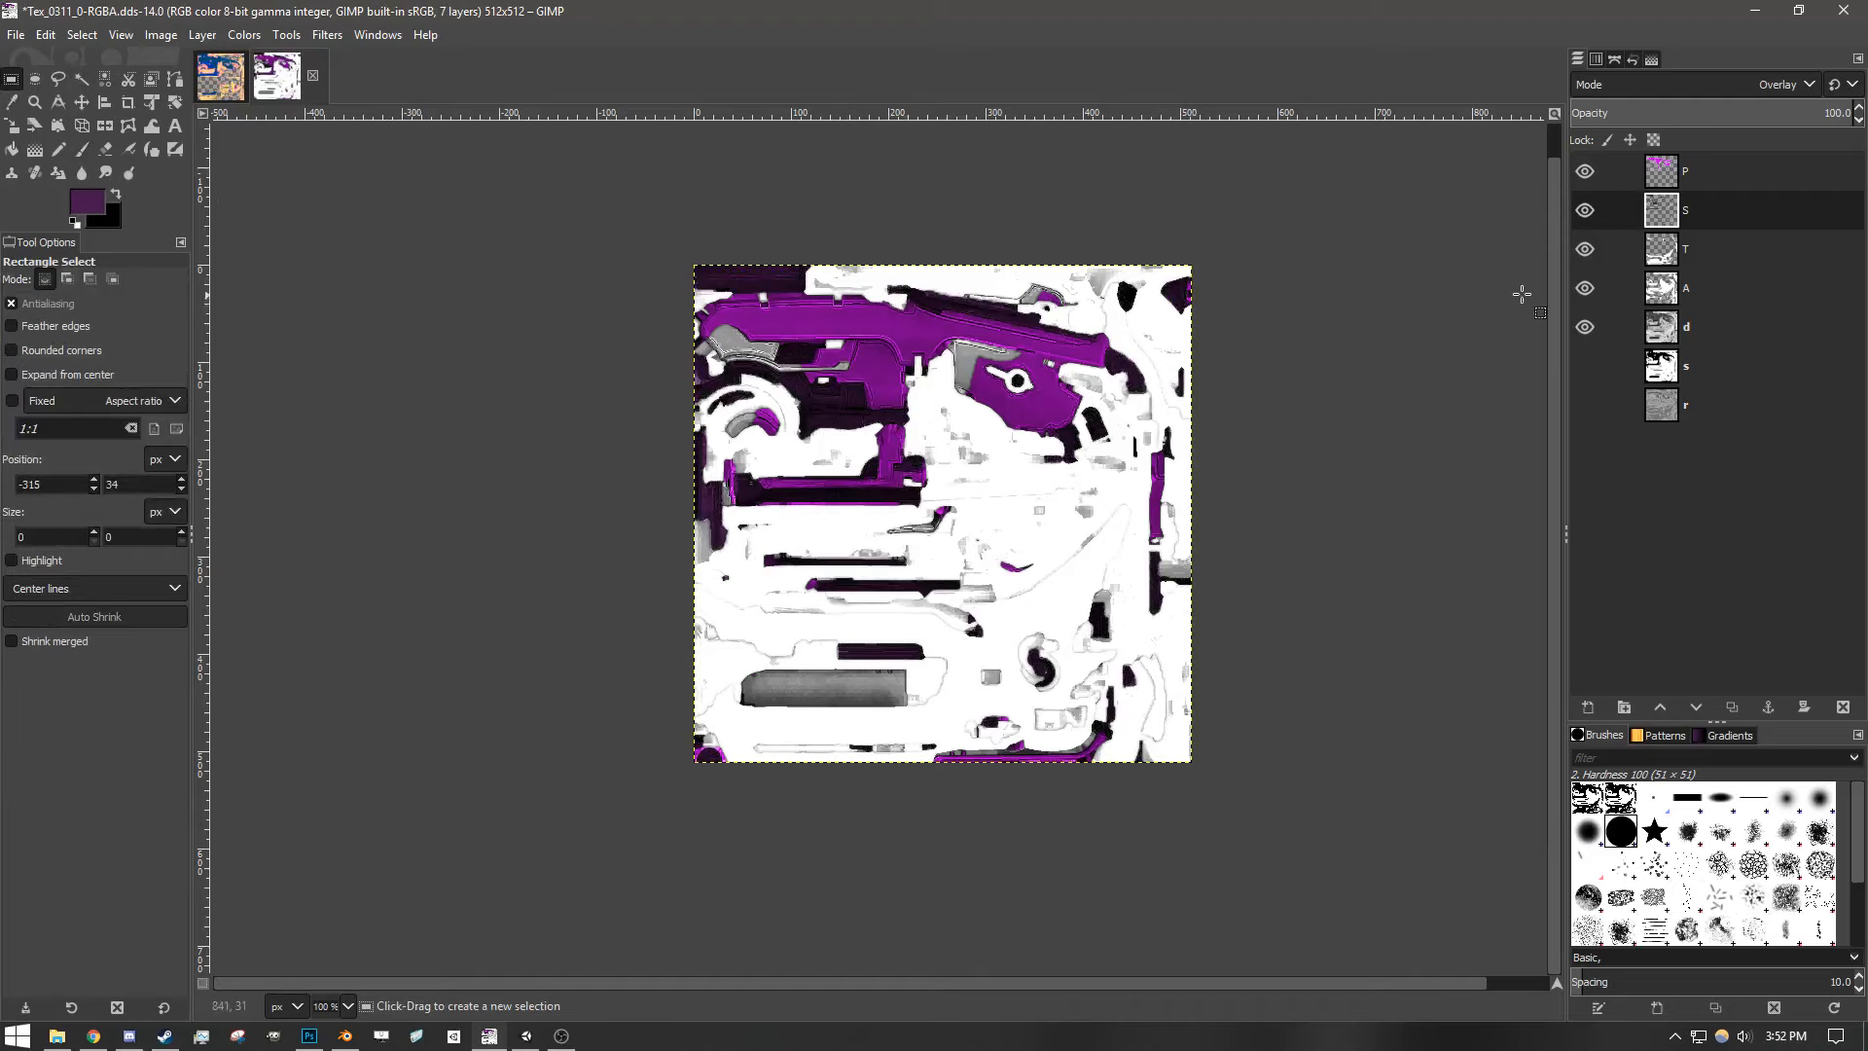
- Select the T layer's mask areas by color and set the foreground color to dark blue (132a92)
click(1682, 261)
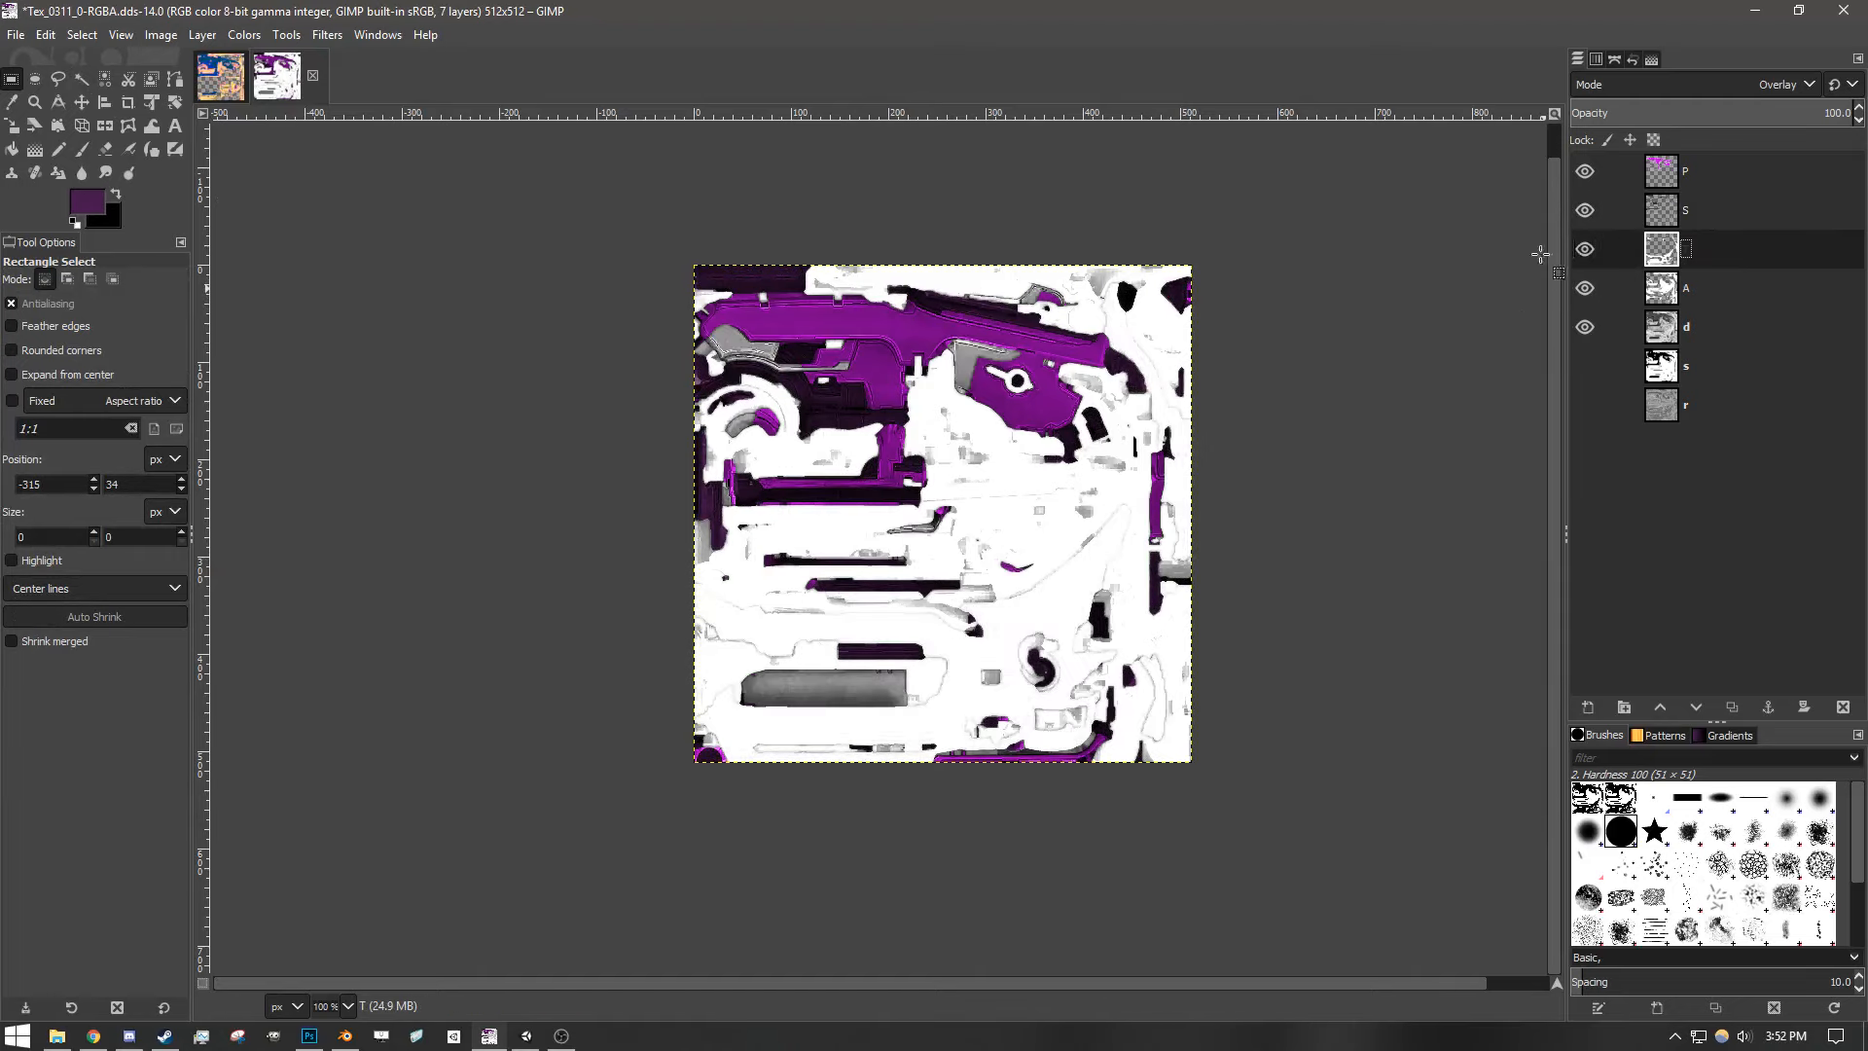
click(105, 79)
click(991, 646)
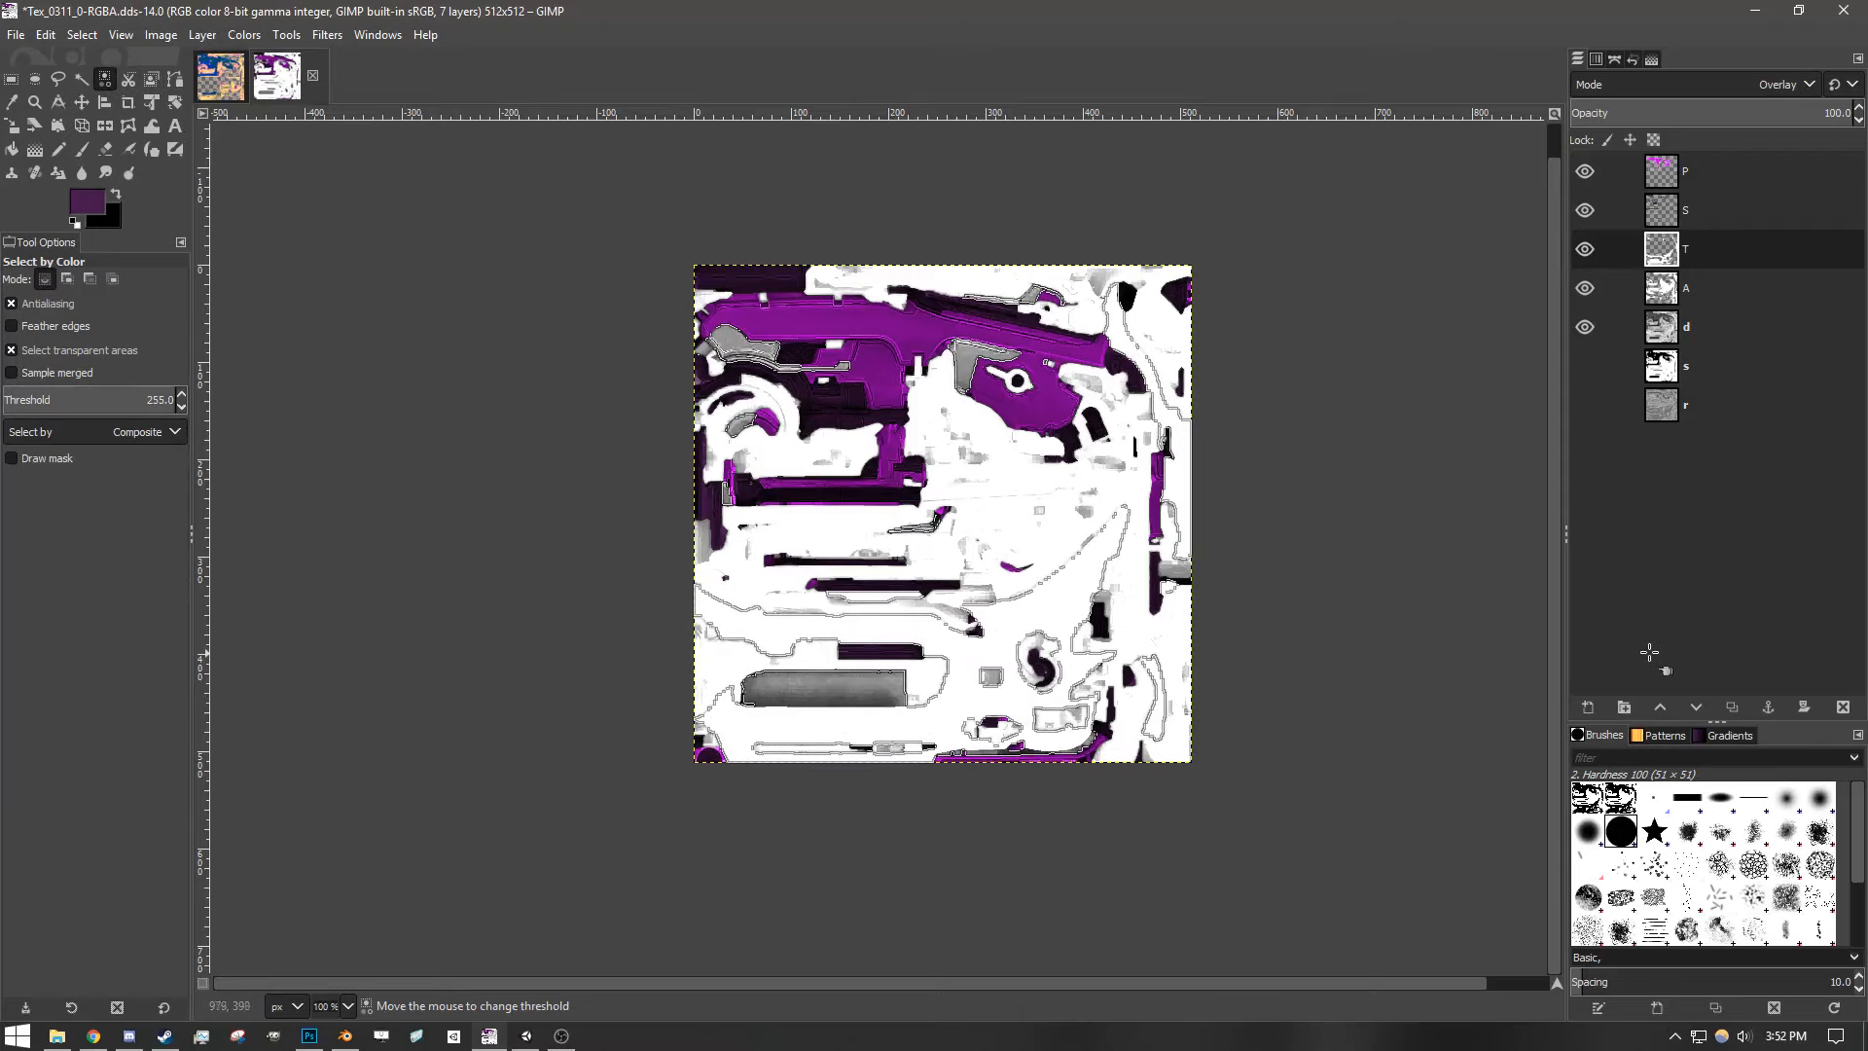
click(95, 208)
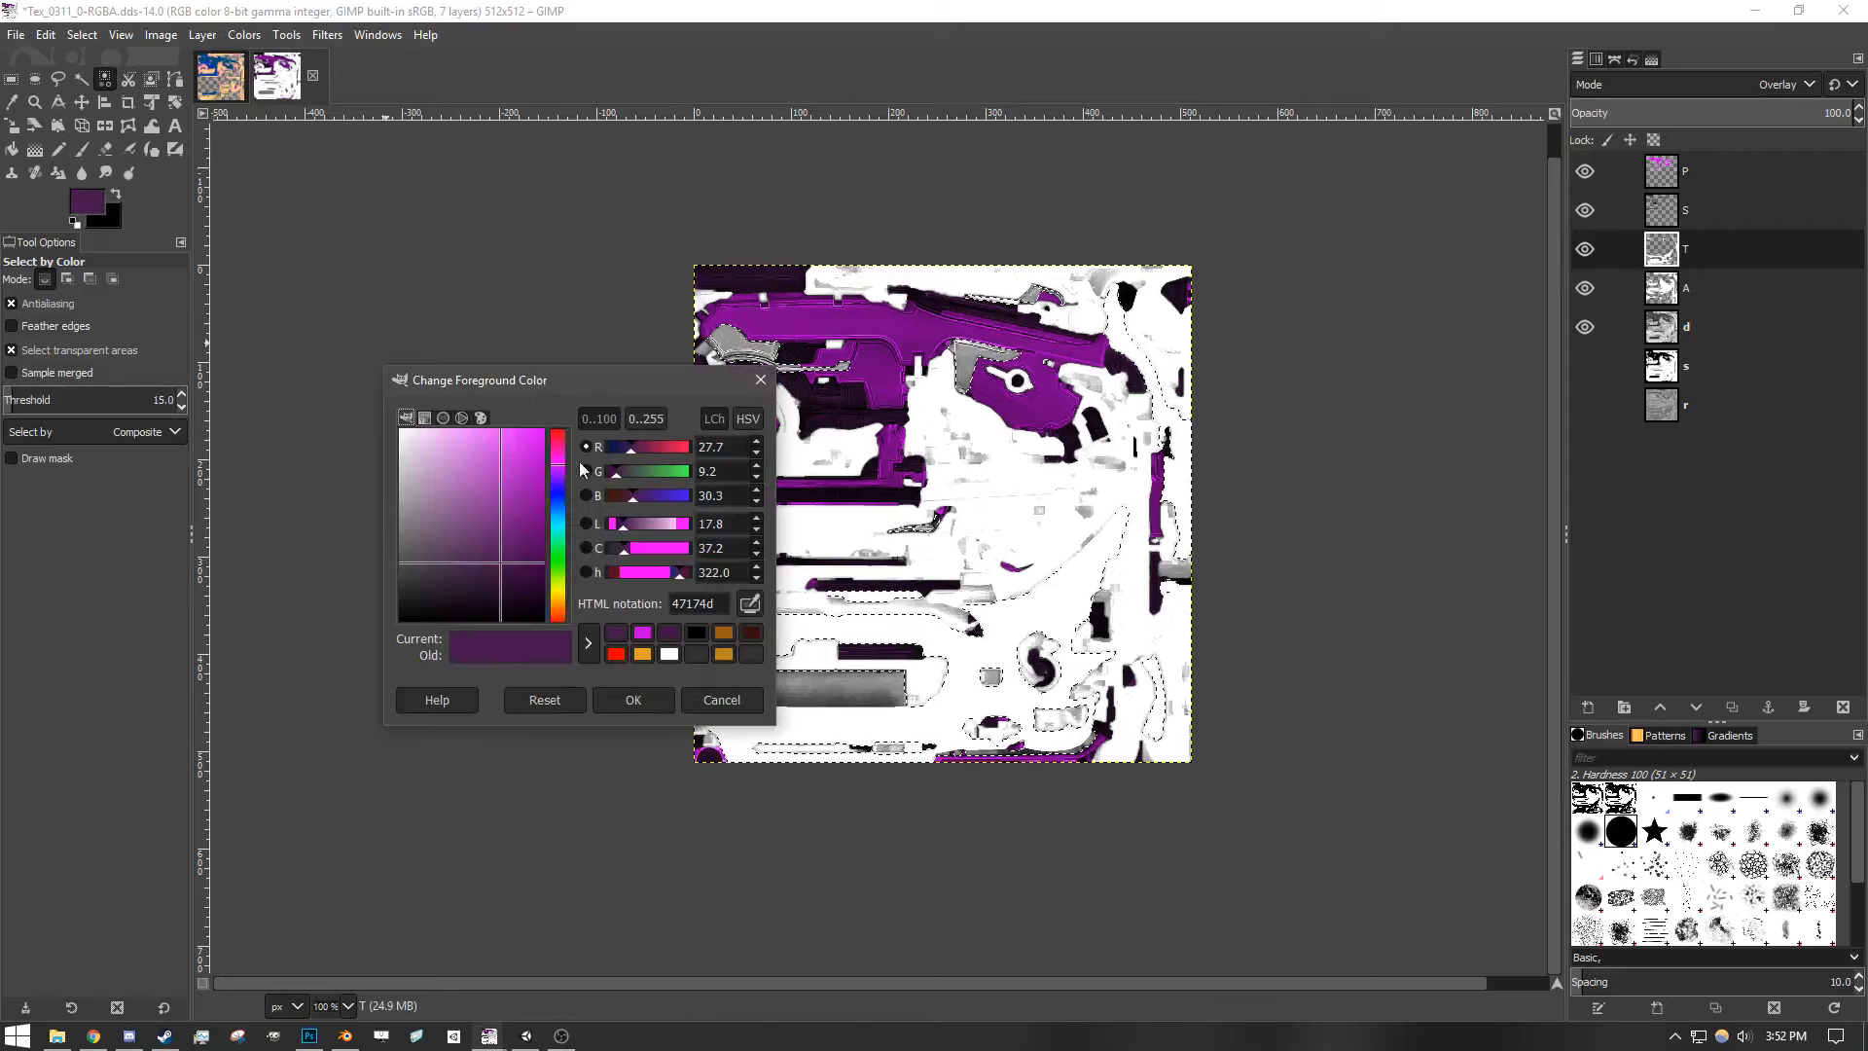
click(562, 506)
click(525, 510)
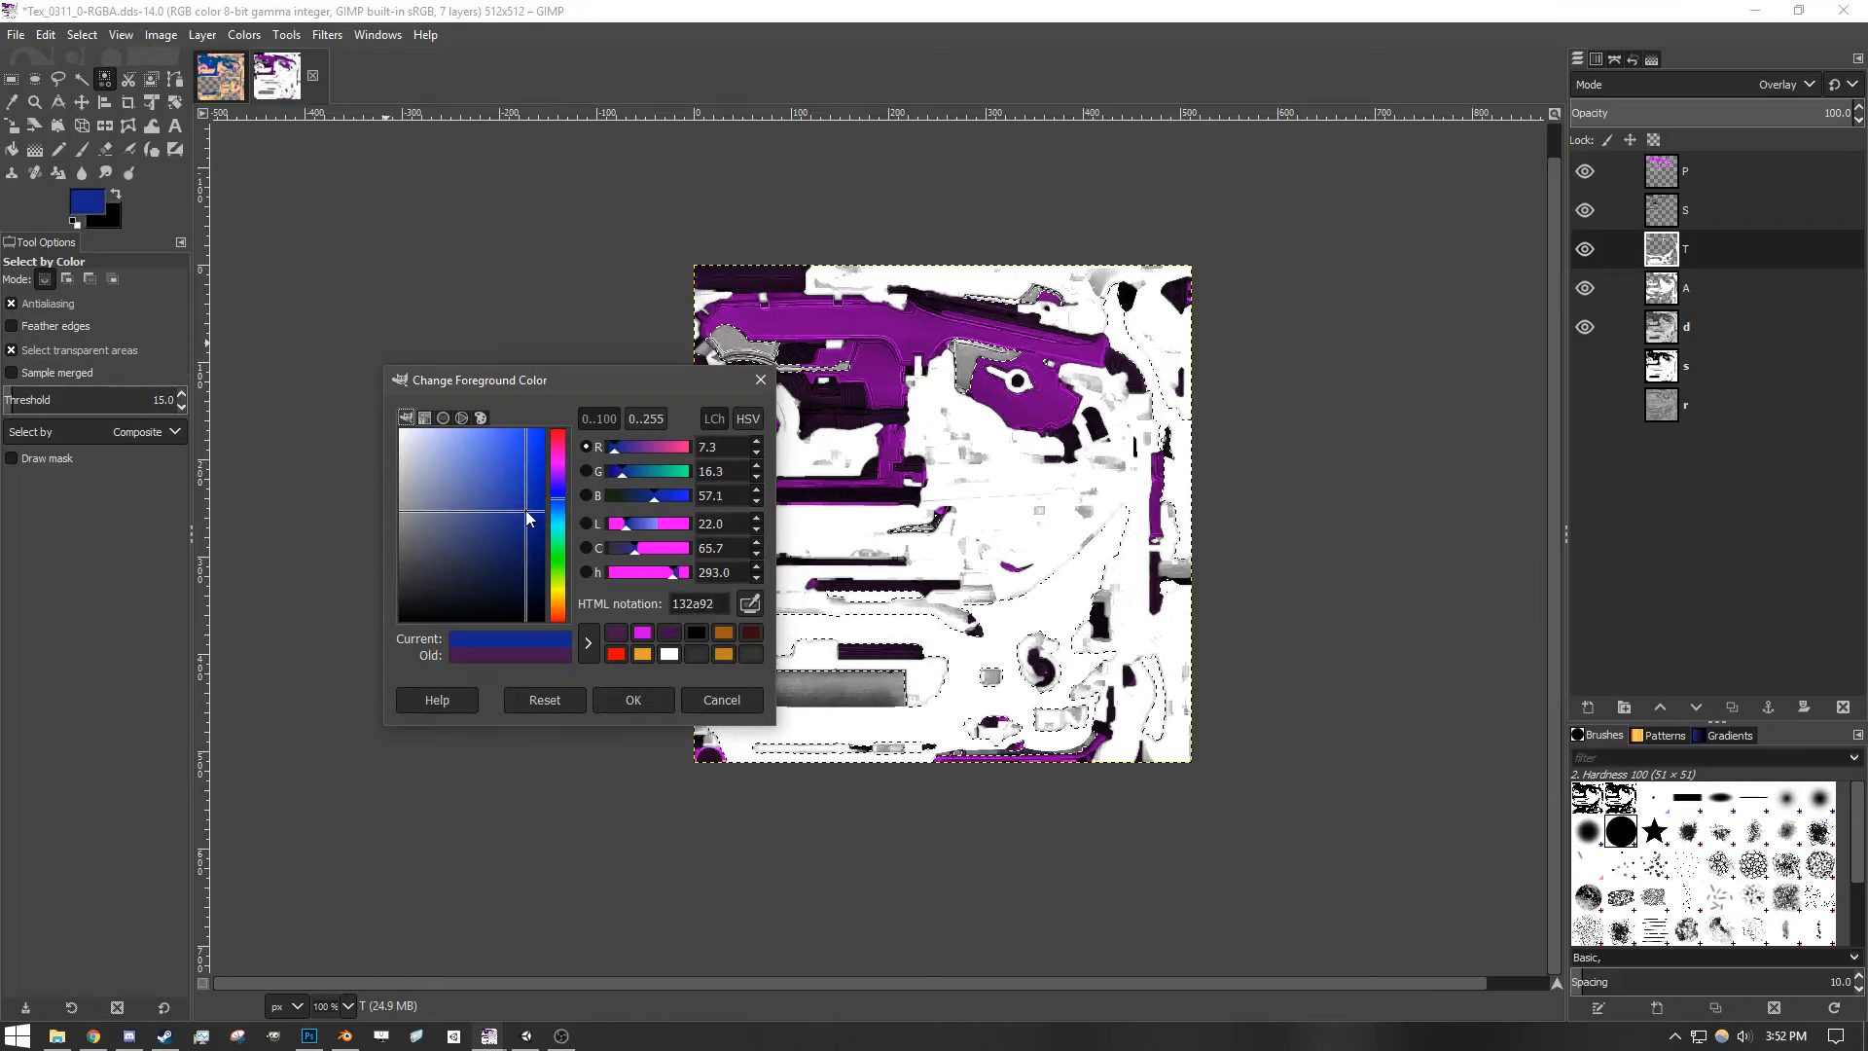
click(633, 700)
- Paint the selected T areas dark blue with the Paintbrush and clear the selection
key(p)
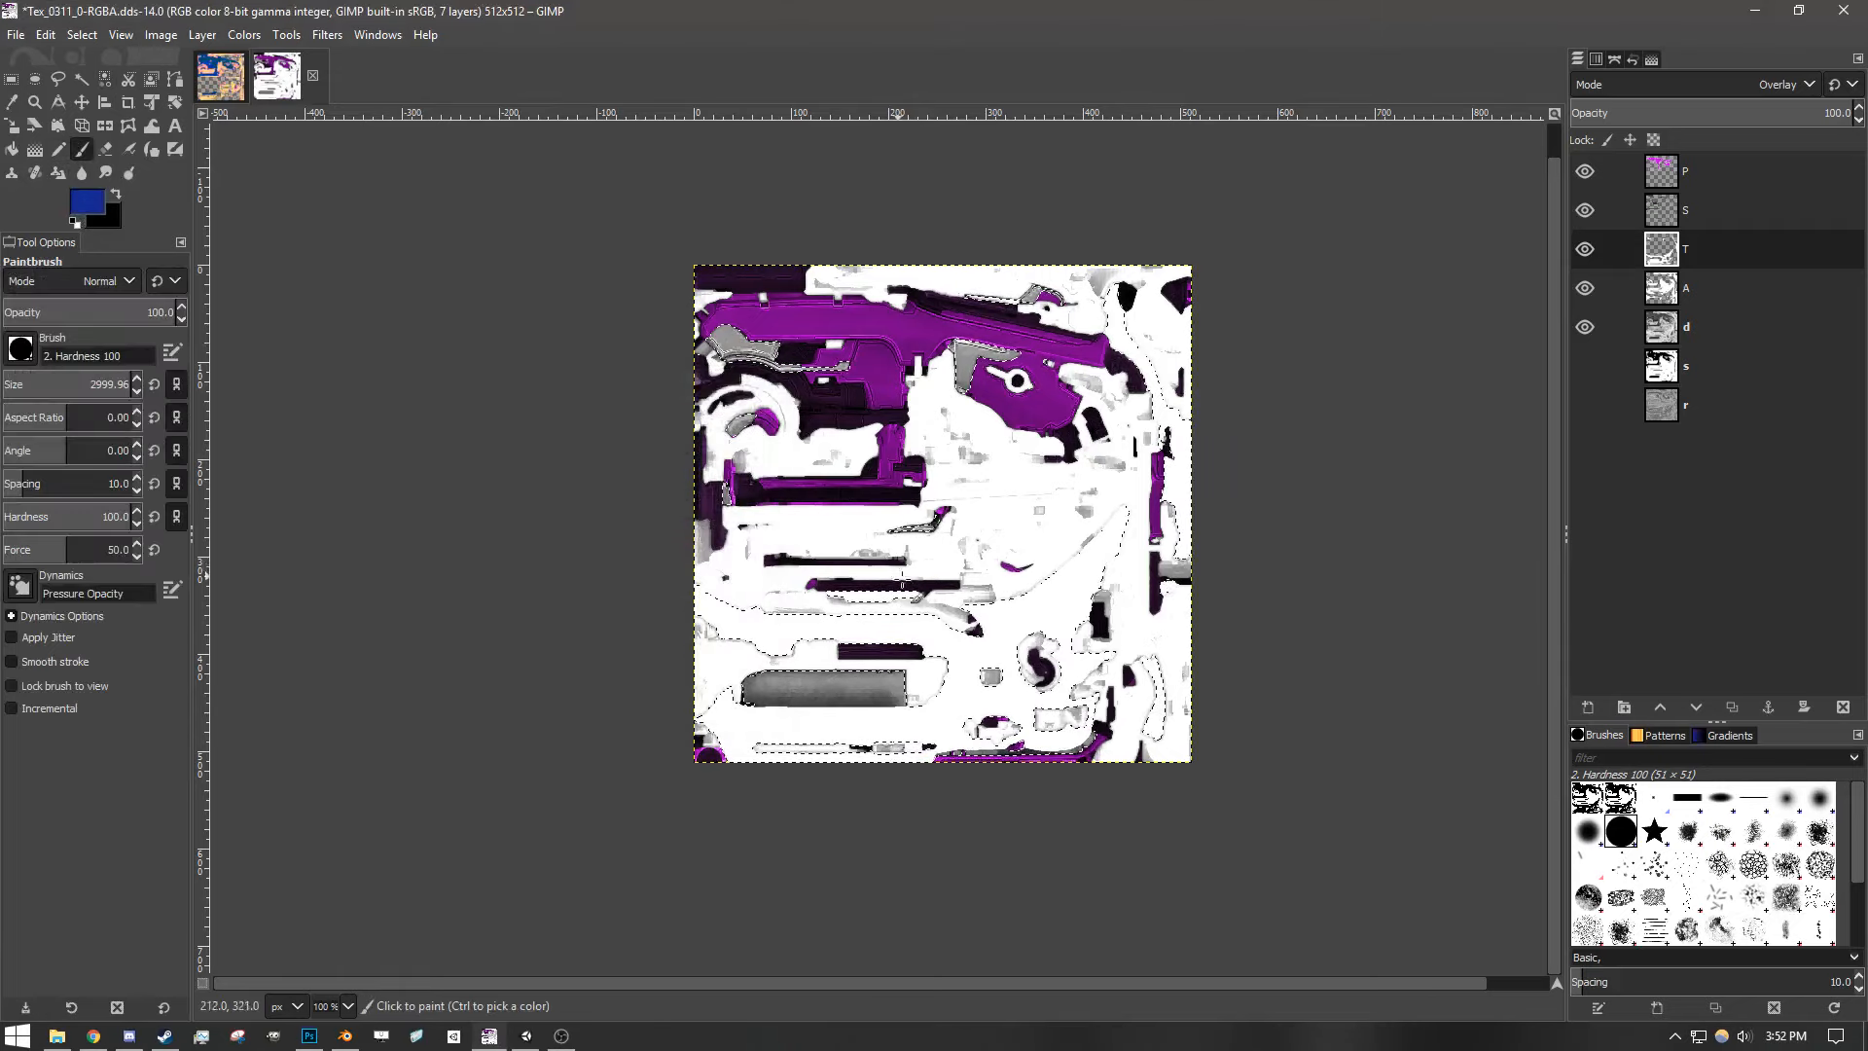
click(876, 603)
key(ctrl+shift+a)
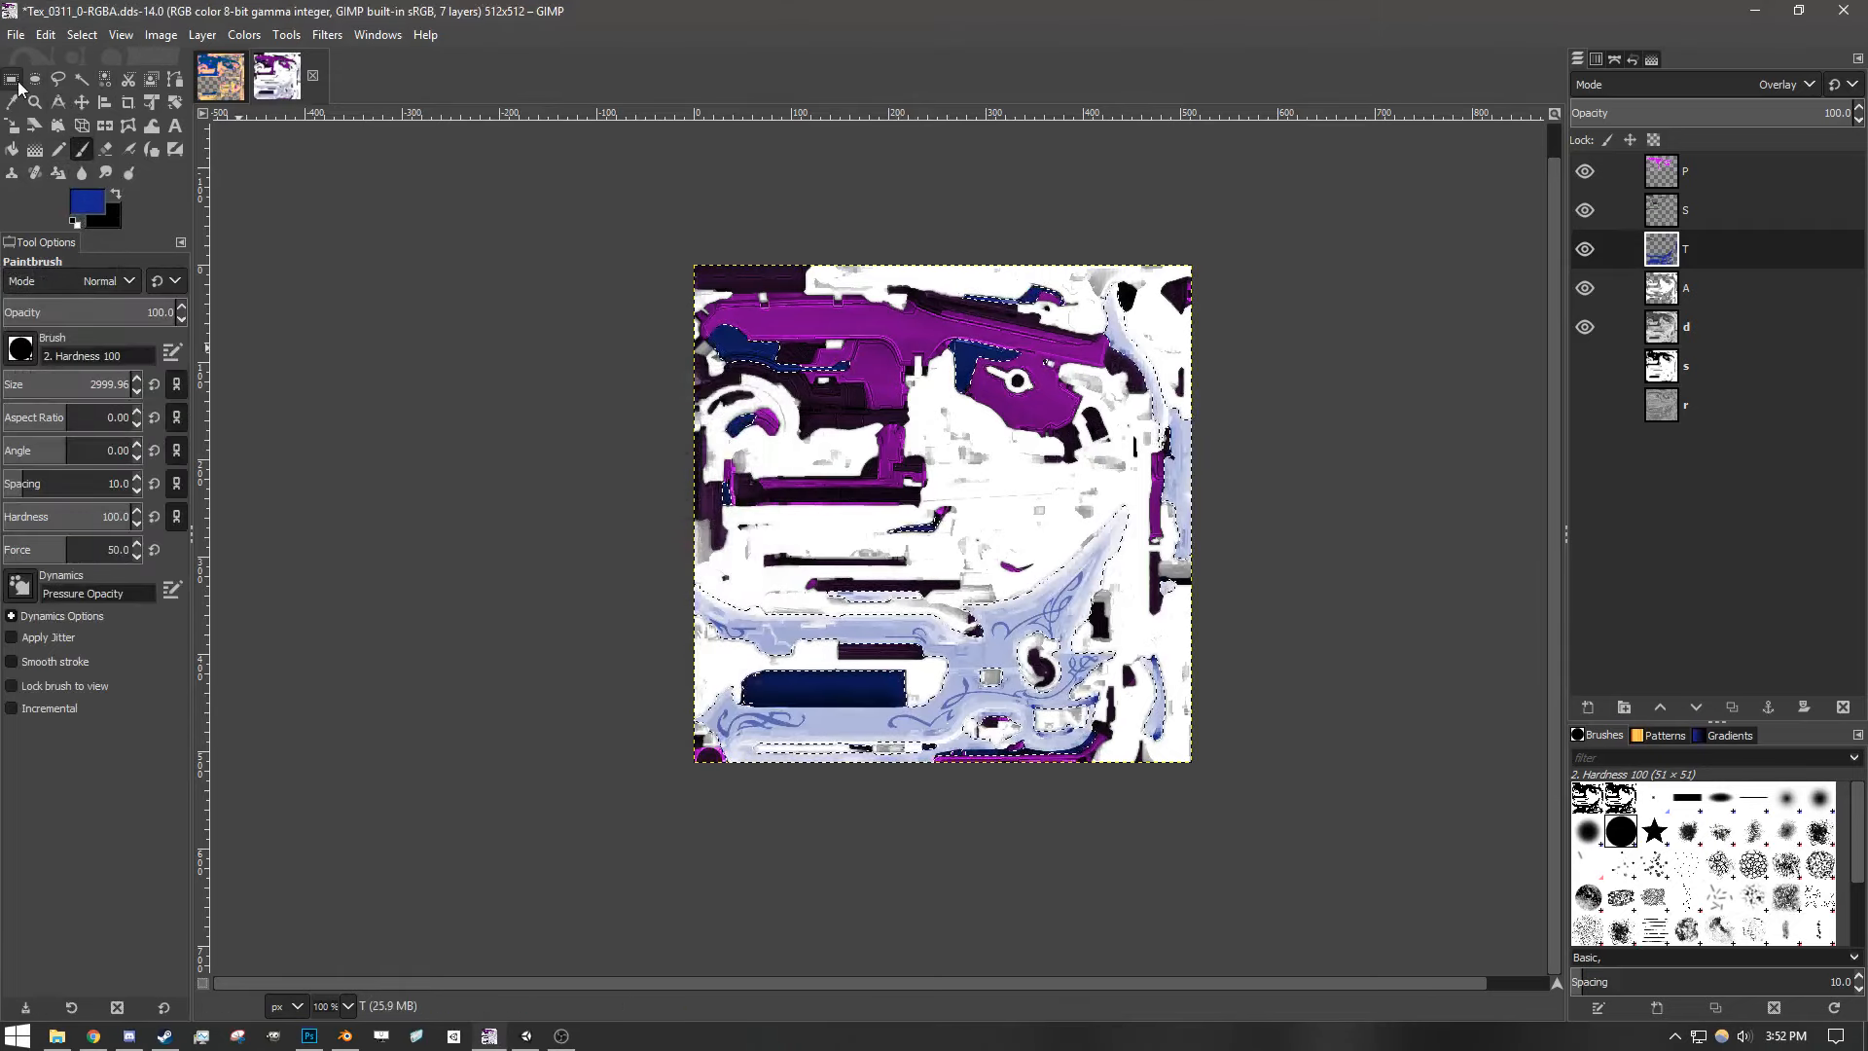
click(12, 78)
- Select the A layer's mask areas by color and set the foreground color to a lighter, less saturated blue
click(1685, 294)
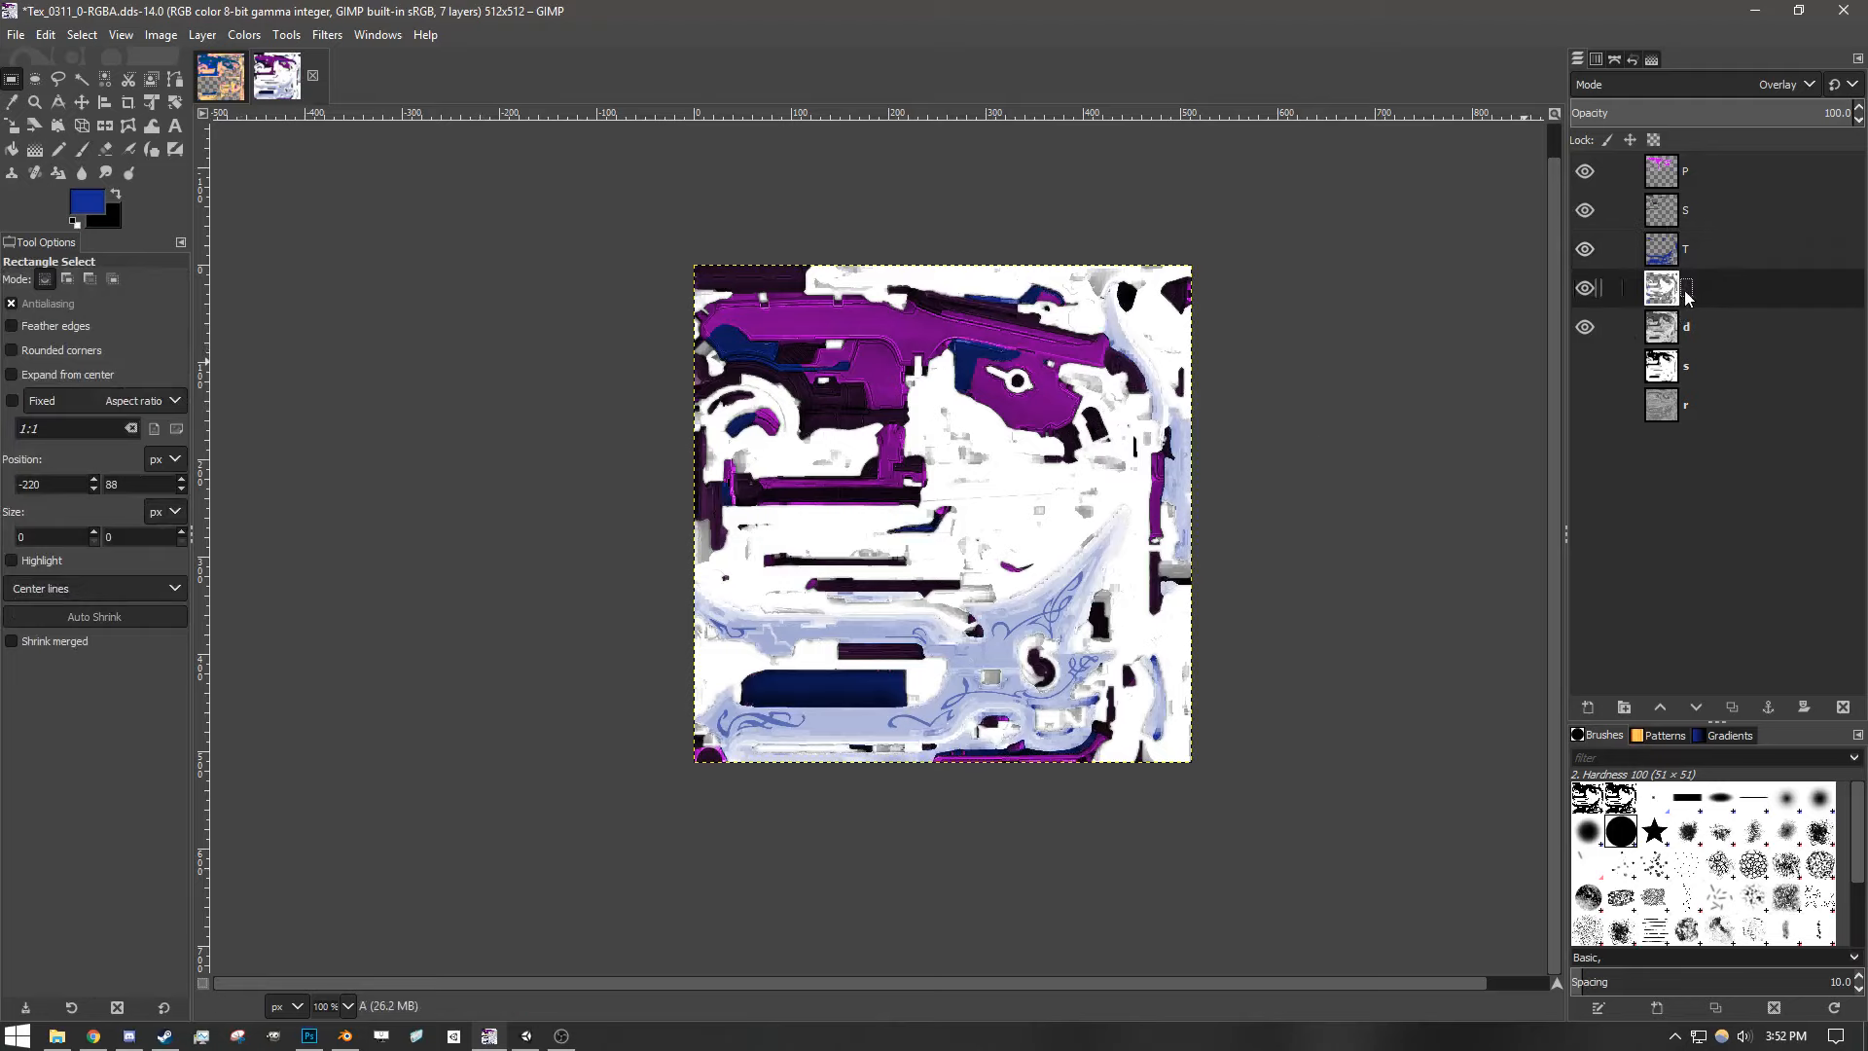
click(105, 79)
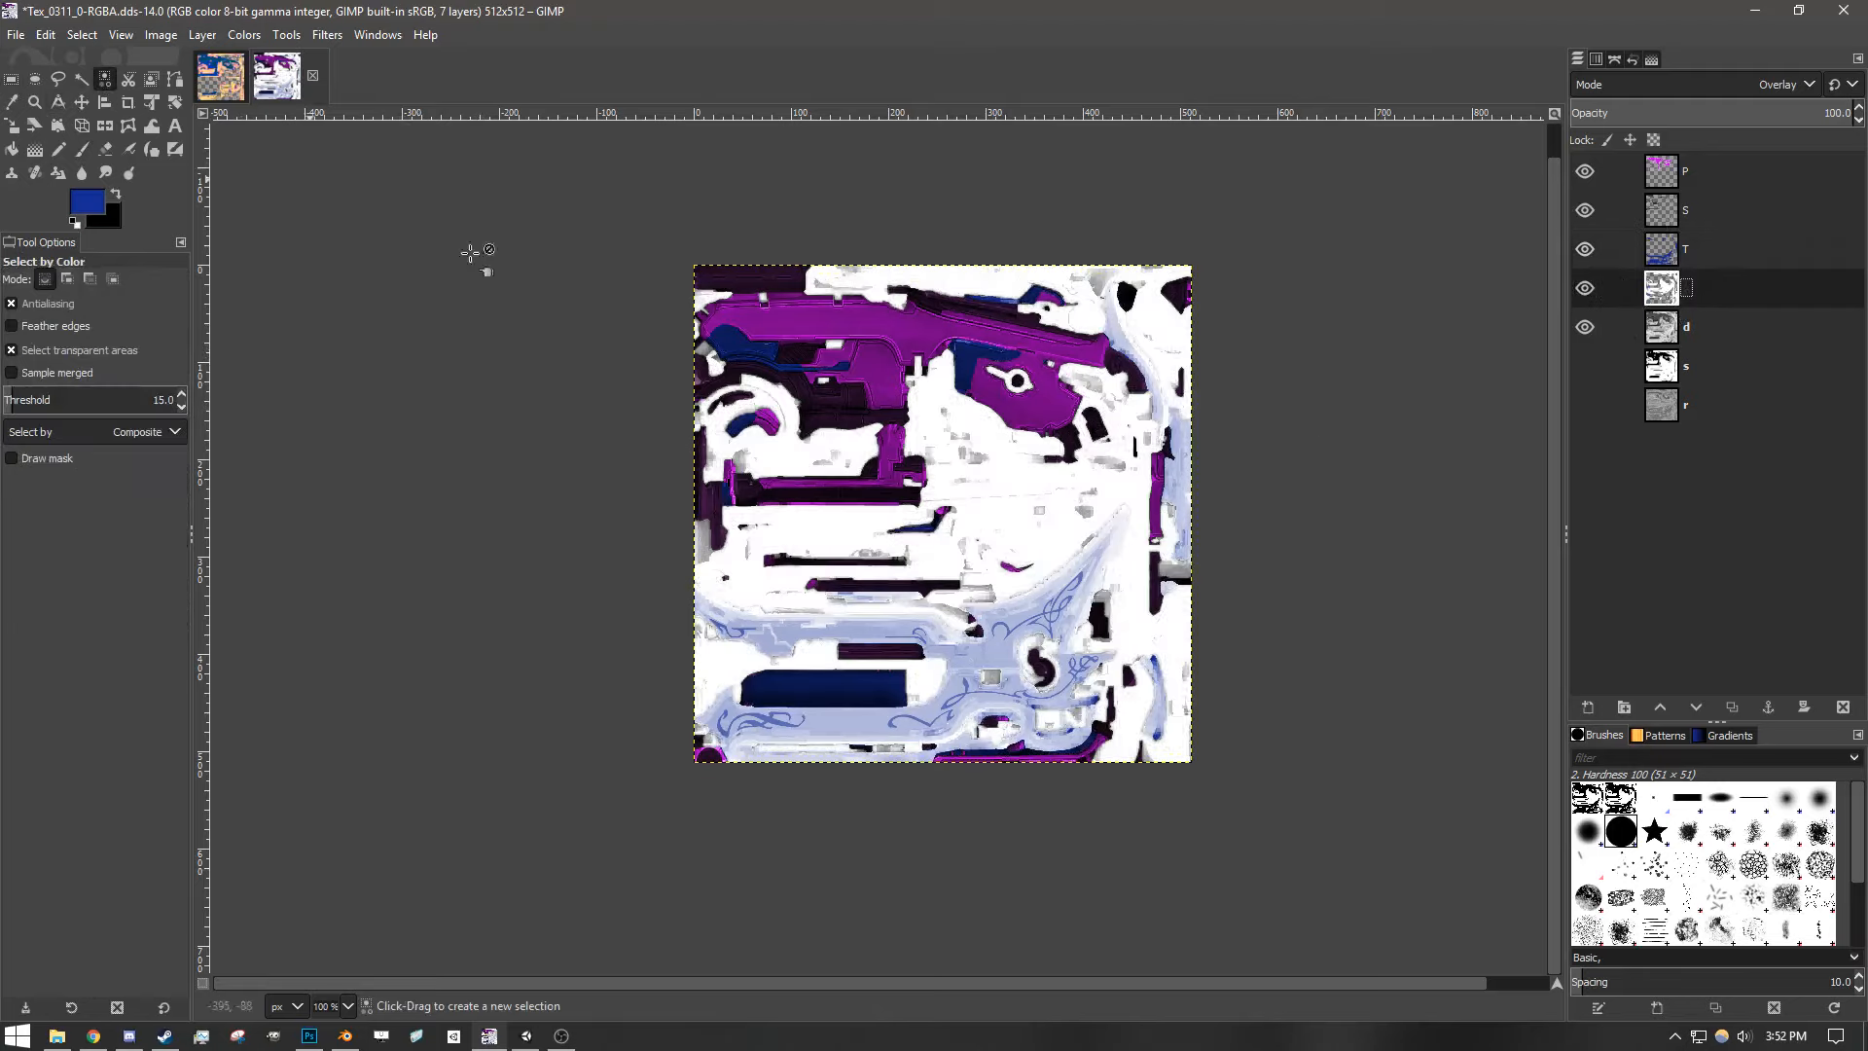
click(987, 501)
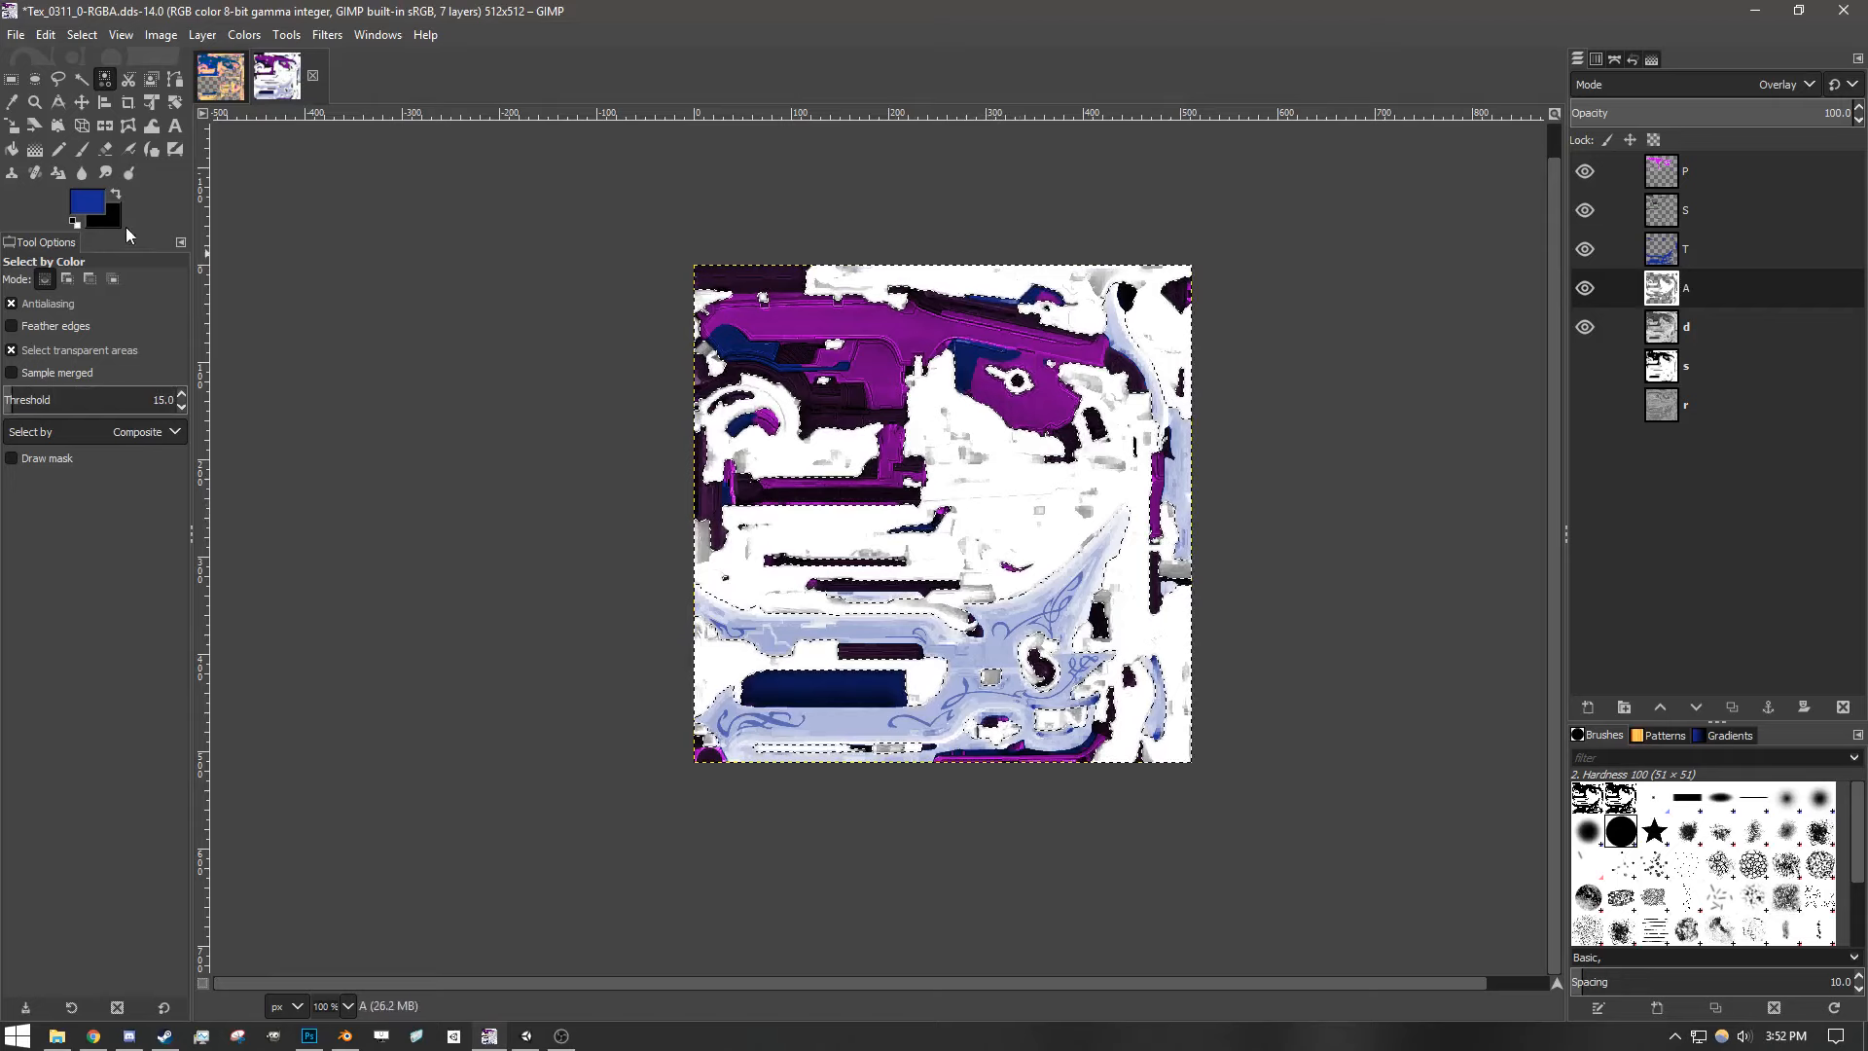
click(88, 202)
click(477, 472)
click(632, 700)
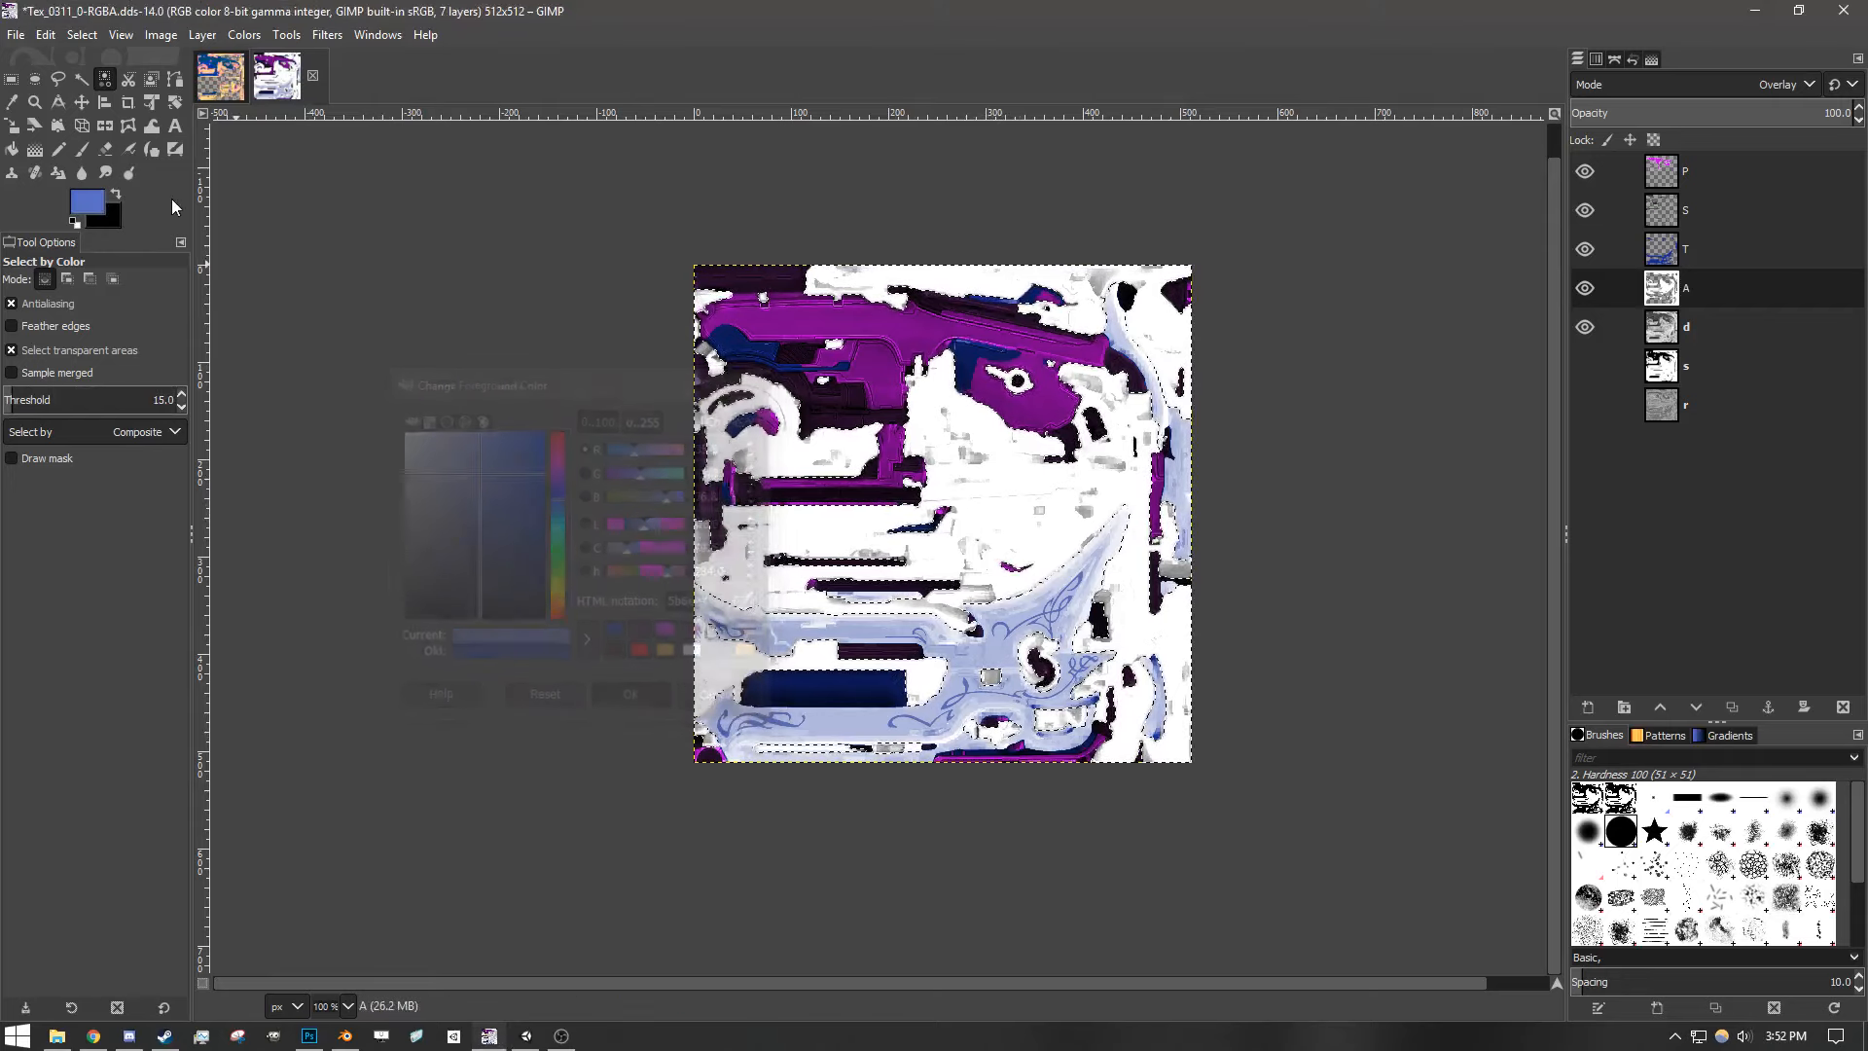
- Color the selected A areas light blue and clear the selection
key(ctrl+comma)
key(p)
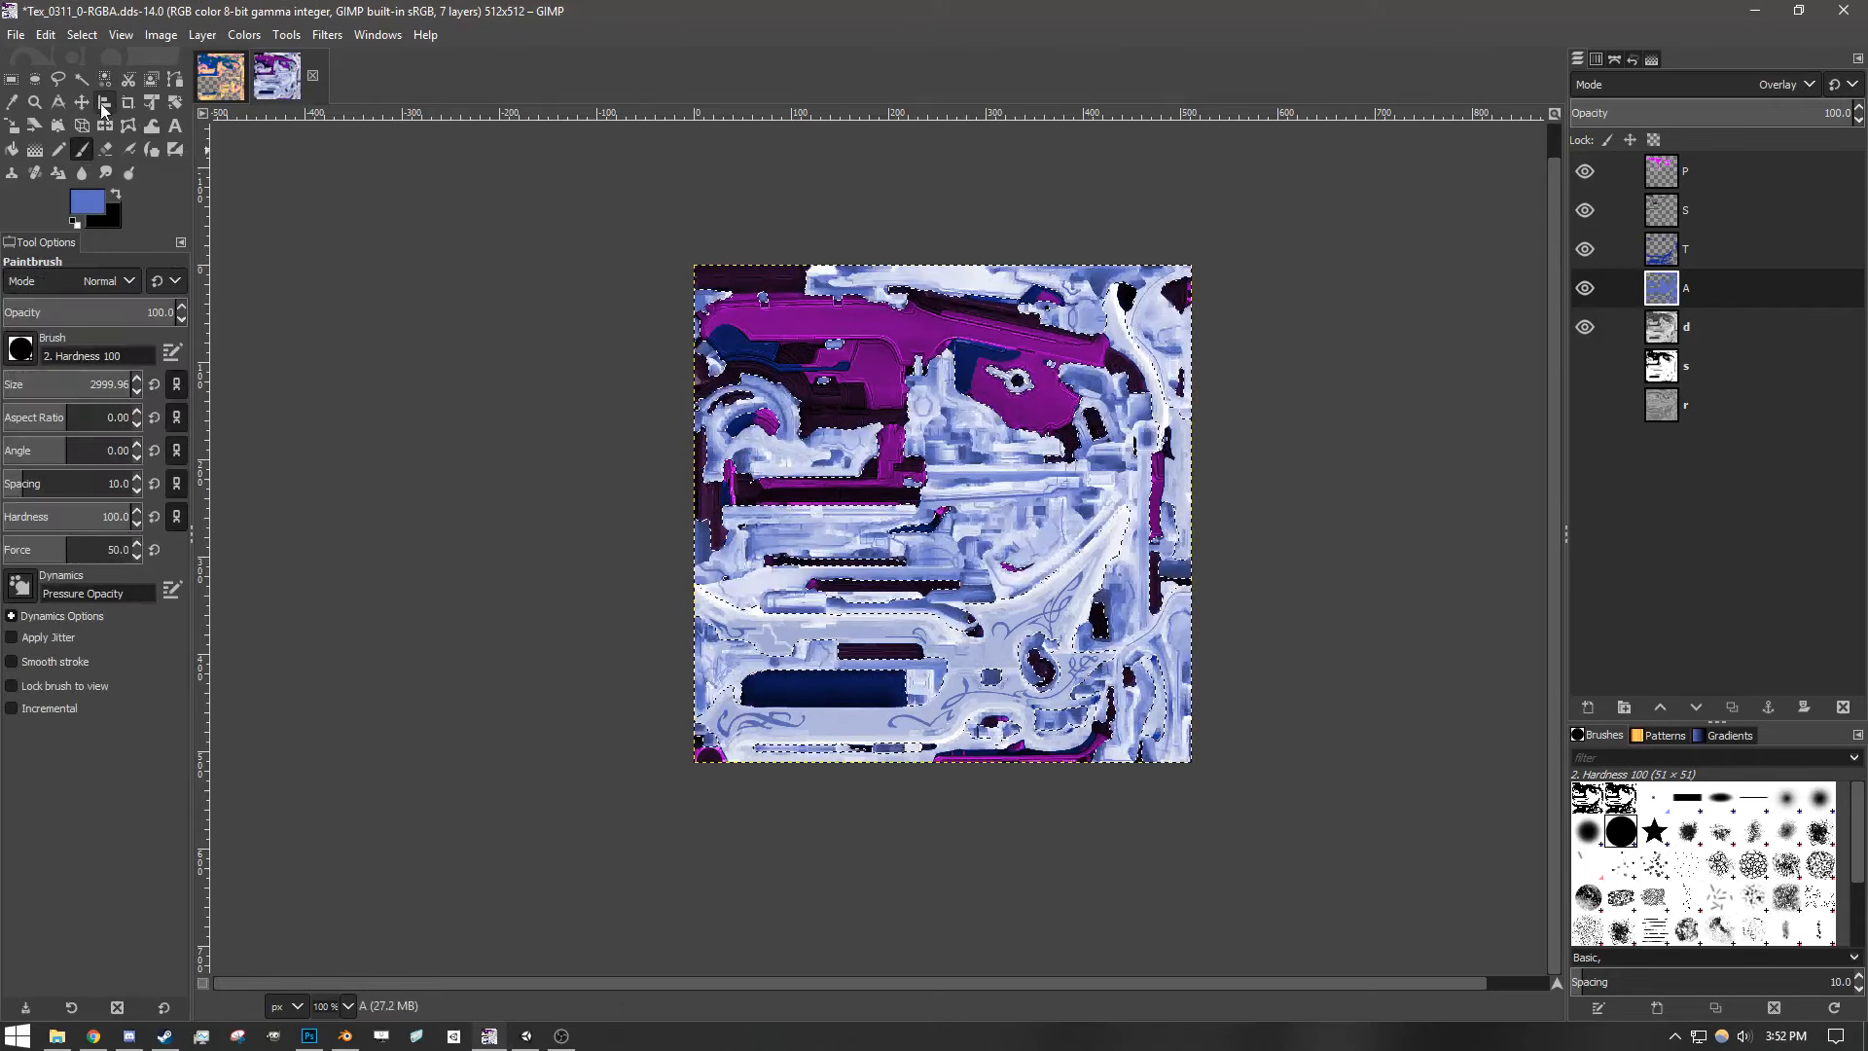
key(r)
click(416, 305)
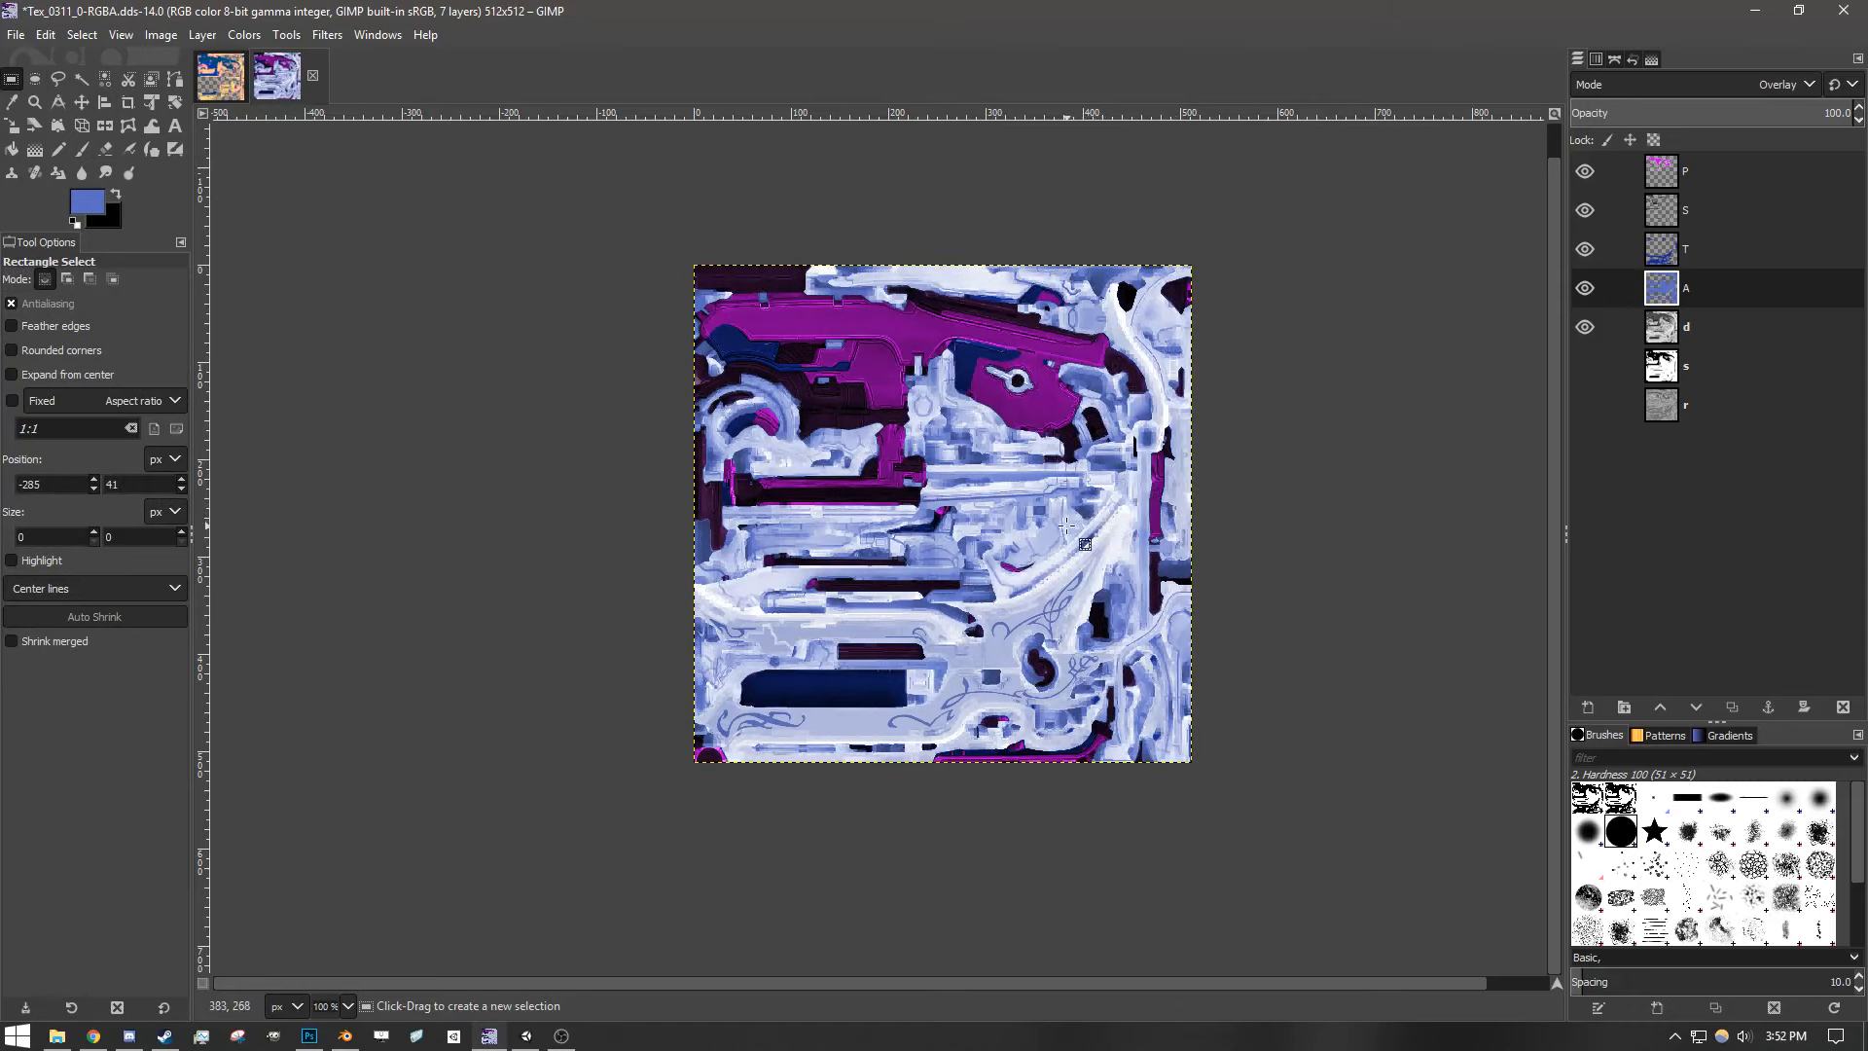
- Toggle the visibility of the P, A and T layers one at a time to check which parts each one colors
click(1582, 168)
click(1582, 169)
click(1581, 290)
click(1583, 289)
click(1586, 248)
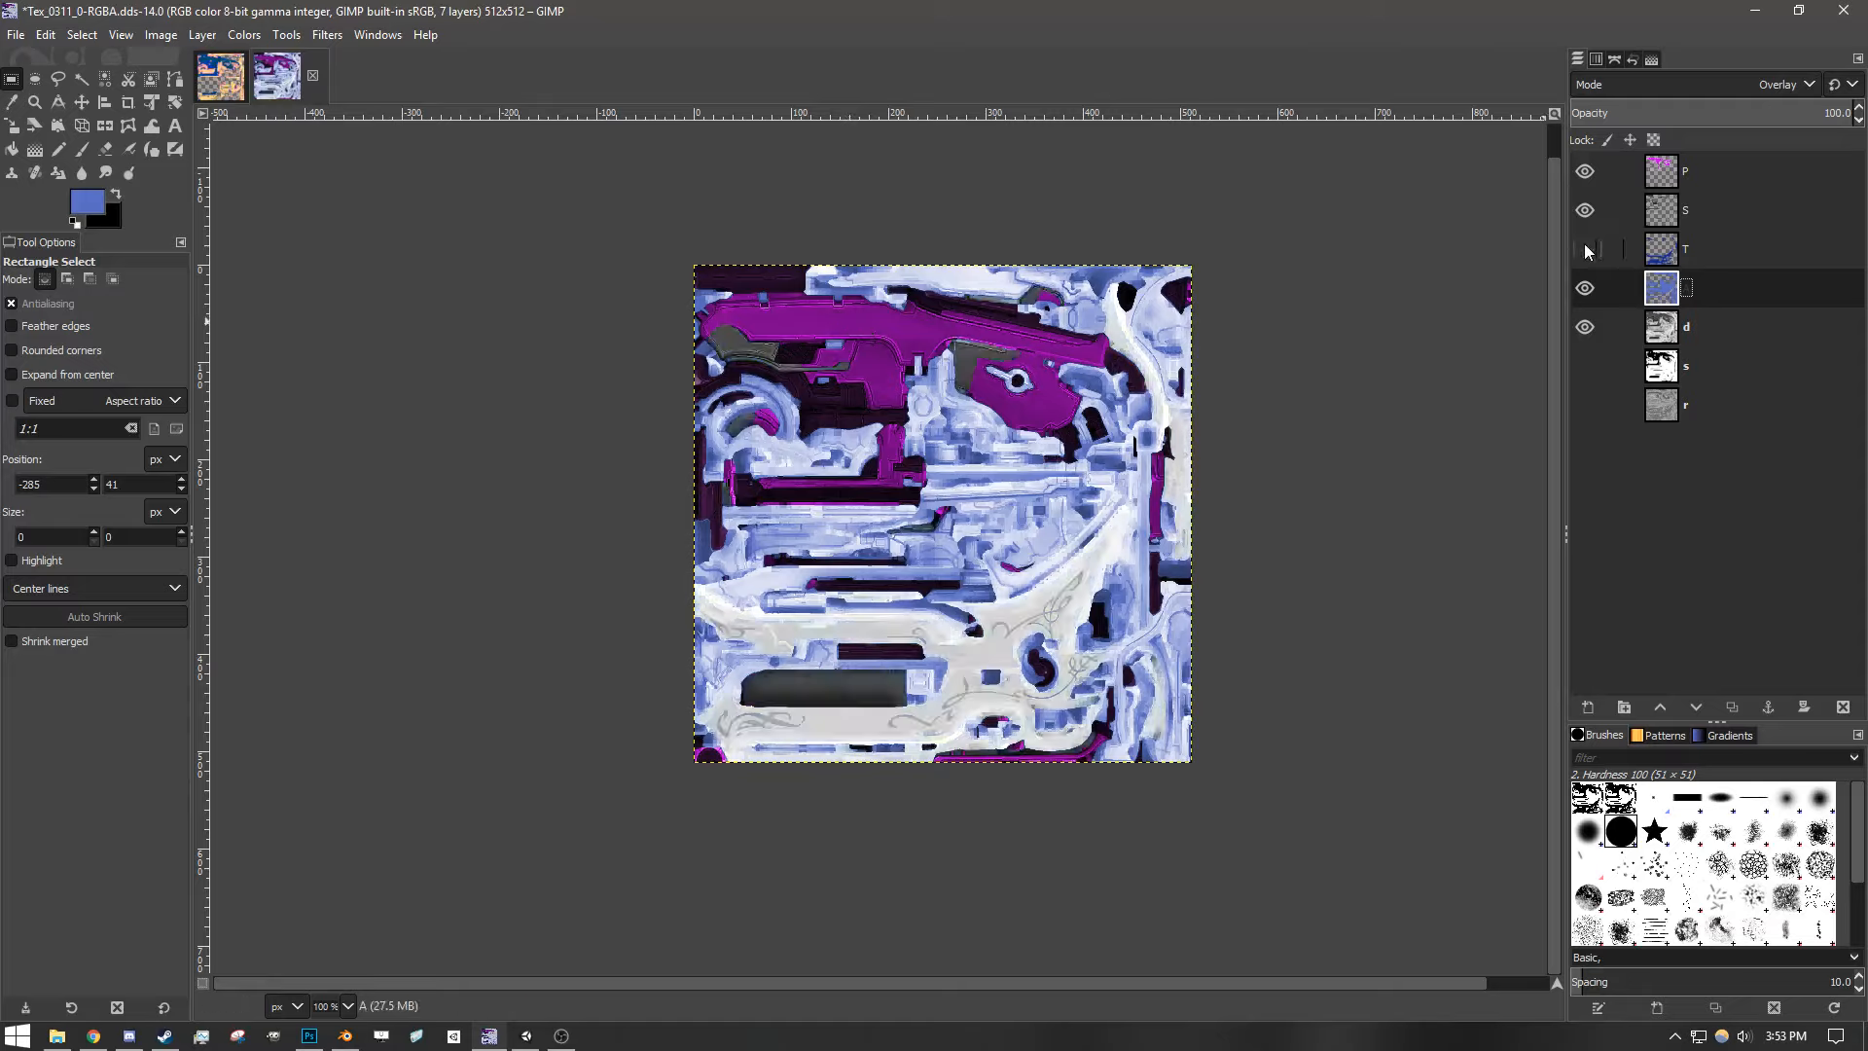
click(1586, 248)
click(1586, 249)
click(1585, 249)
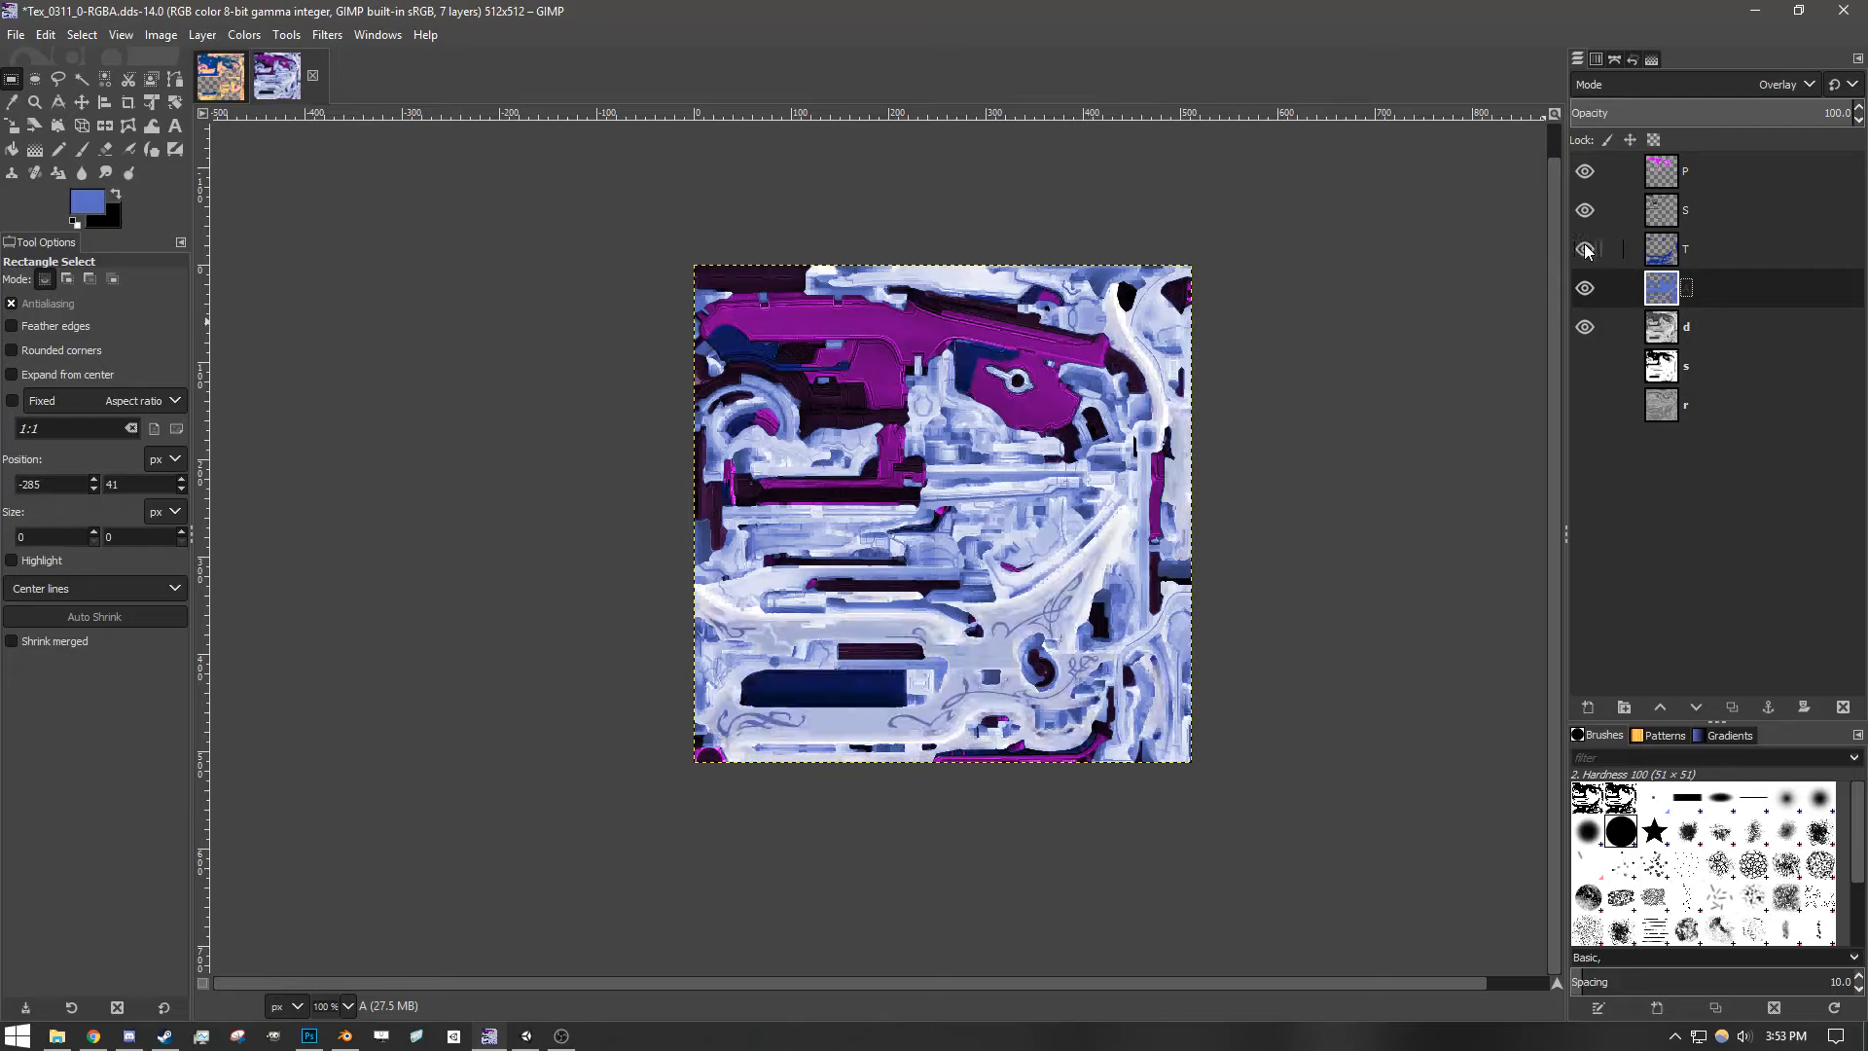
click(1585, 249)
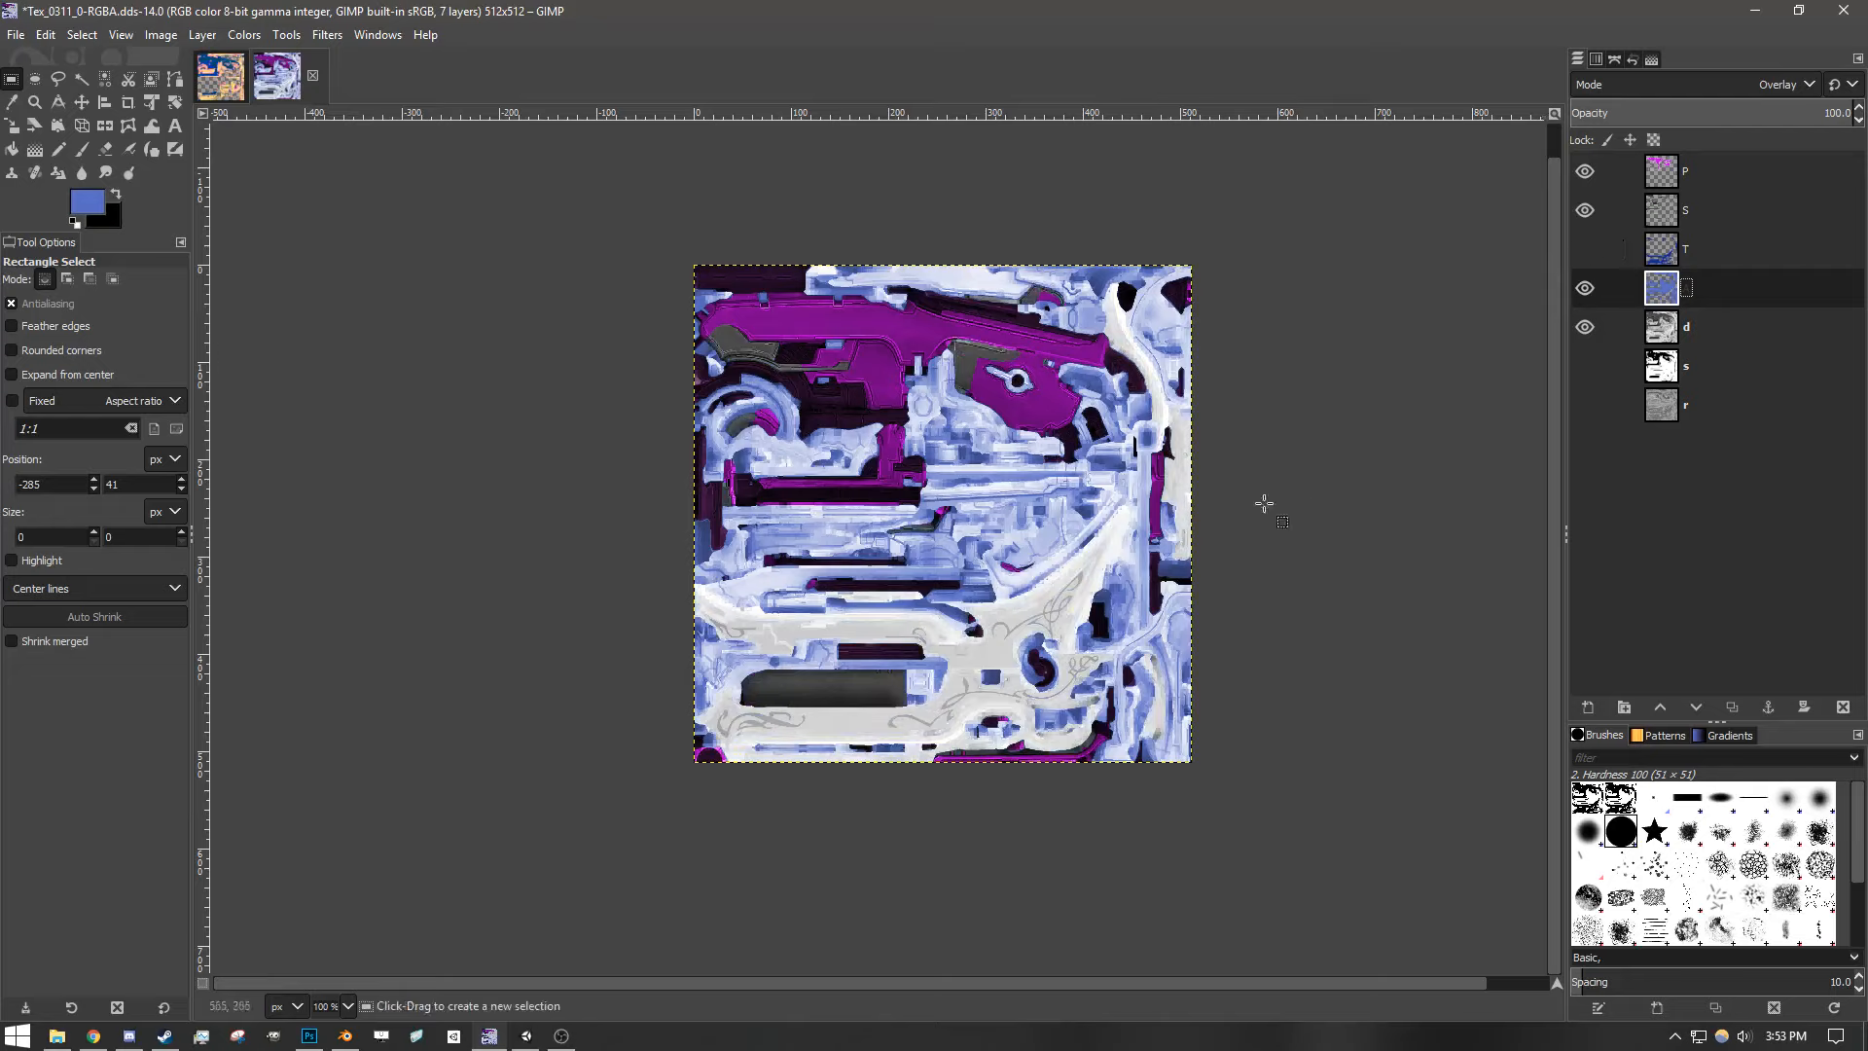
click(1580, 249)
- Set the T layer's blend mode to Linear burn and toggle the layer's visibility to compare the effect
click(1716, 249)
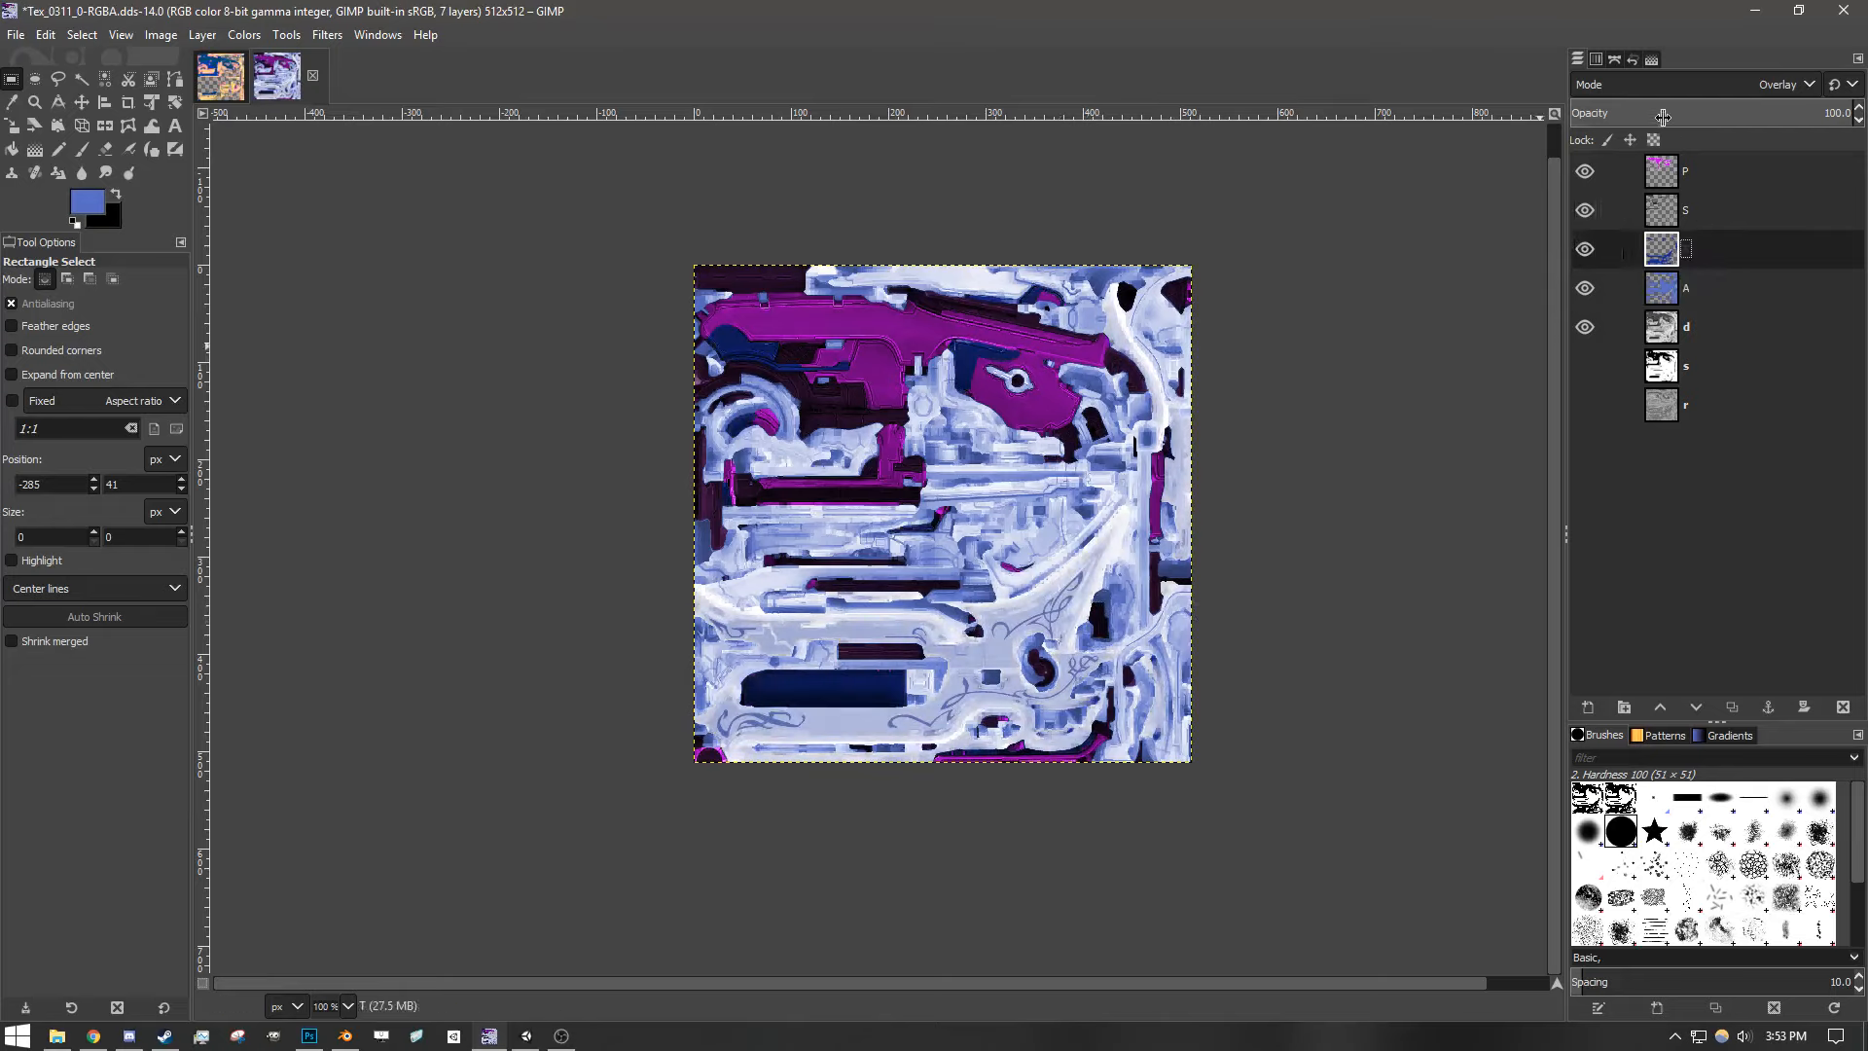
click(1652, 83)
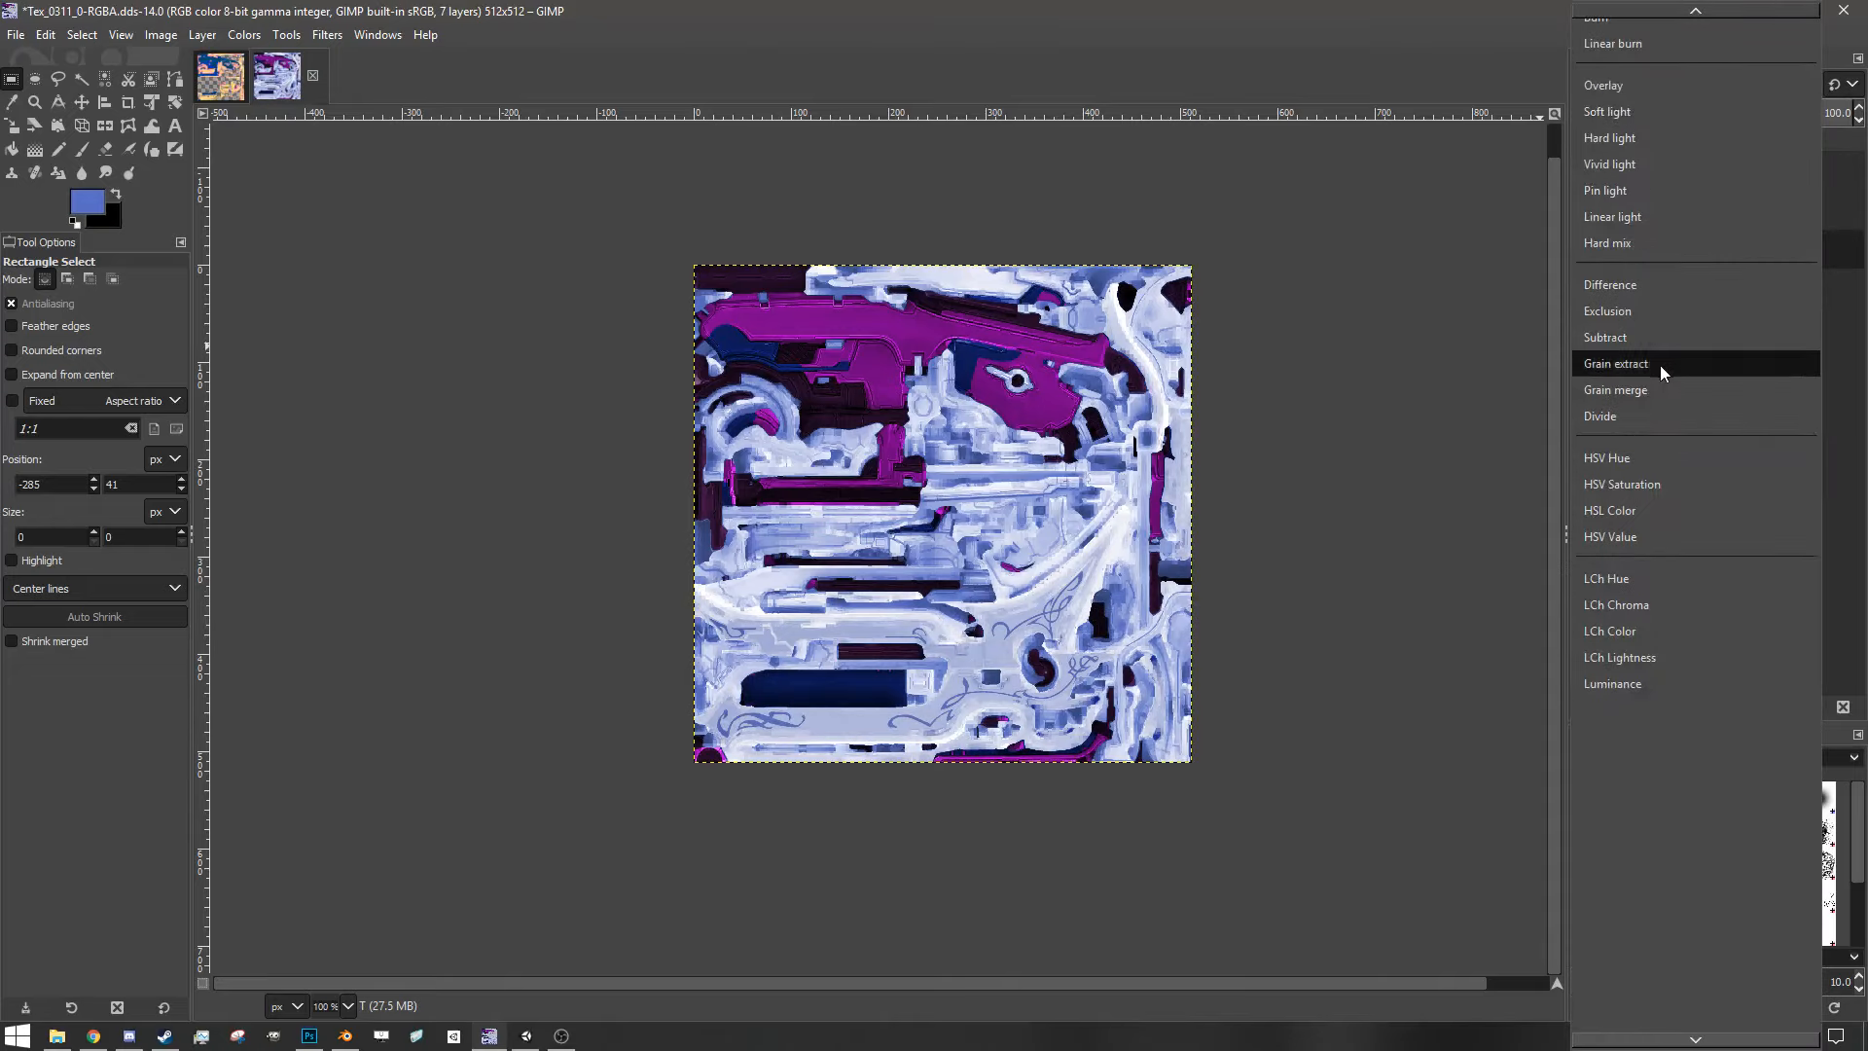
scroll(1653, 331, up, 5)
scroll(1588, 44, up, 3)
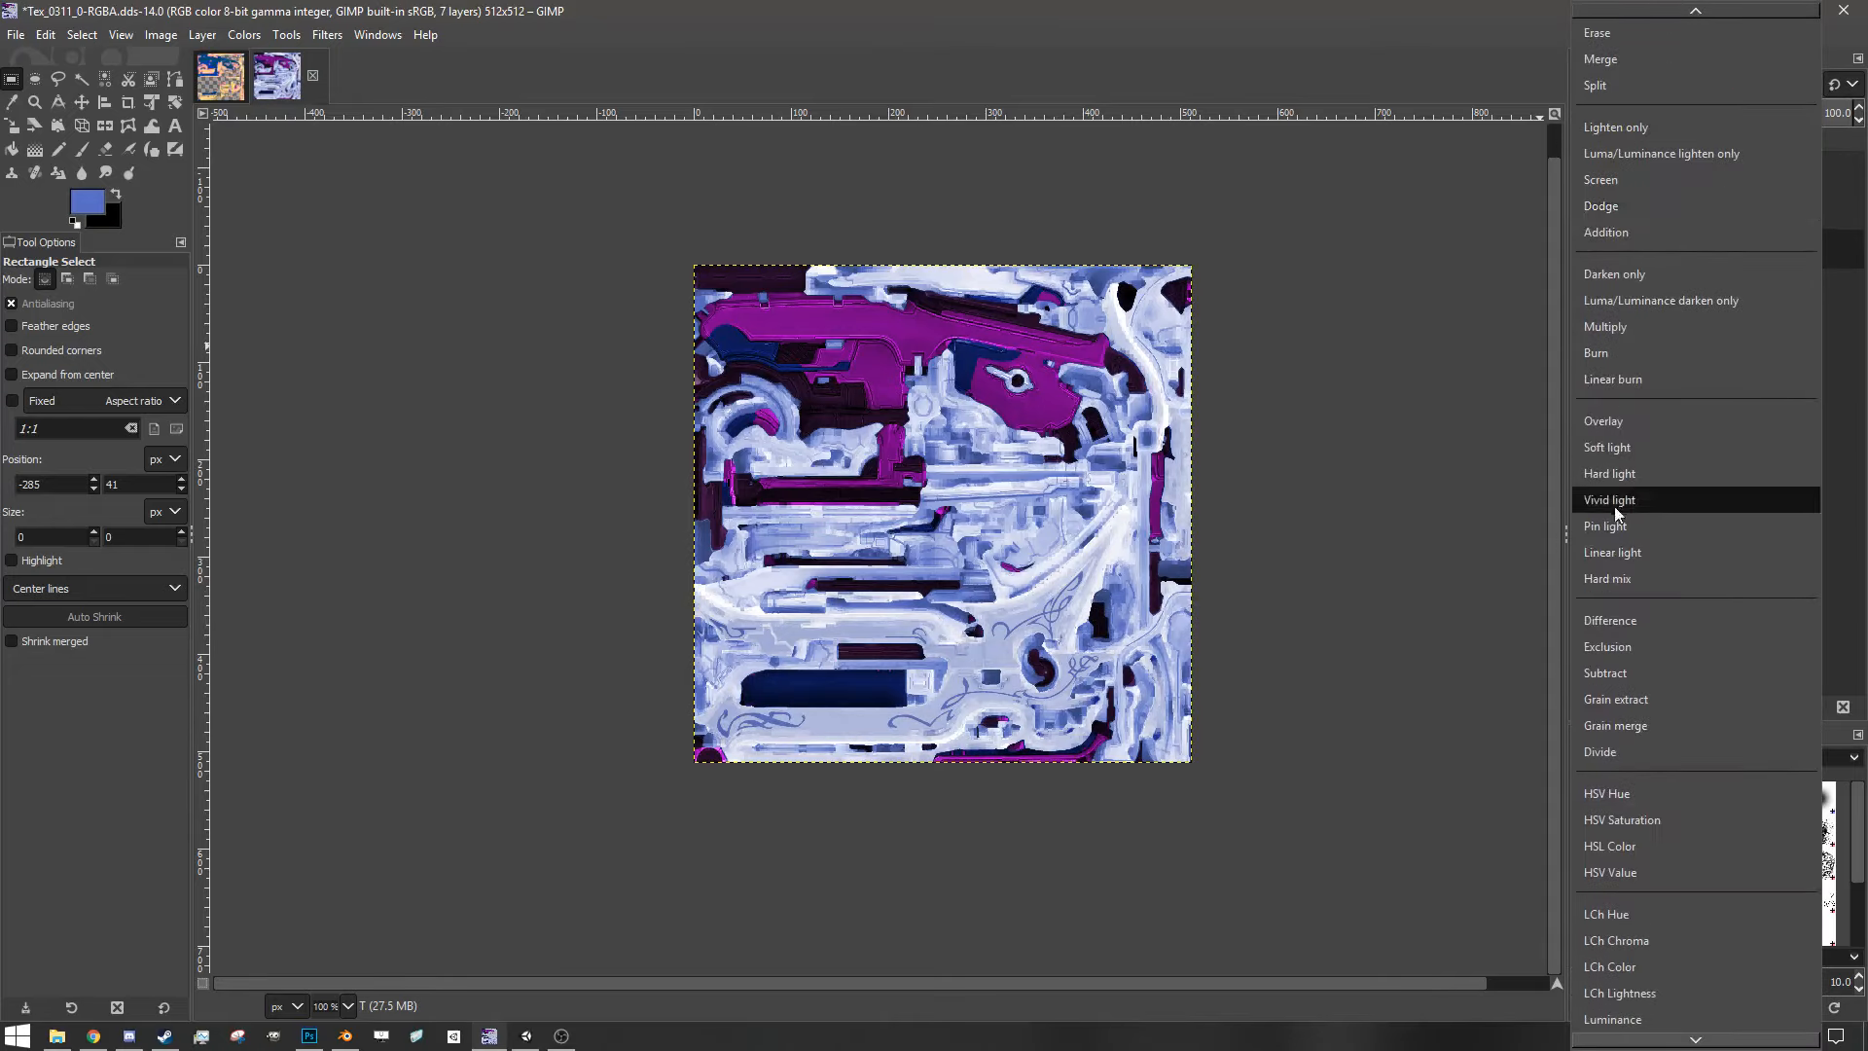
click(1624, 377)
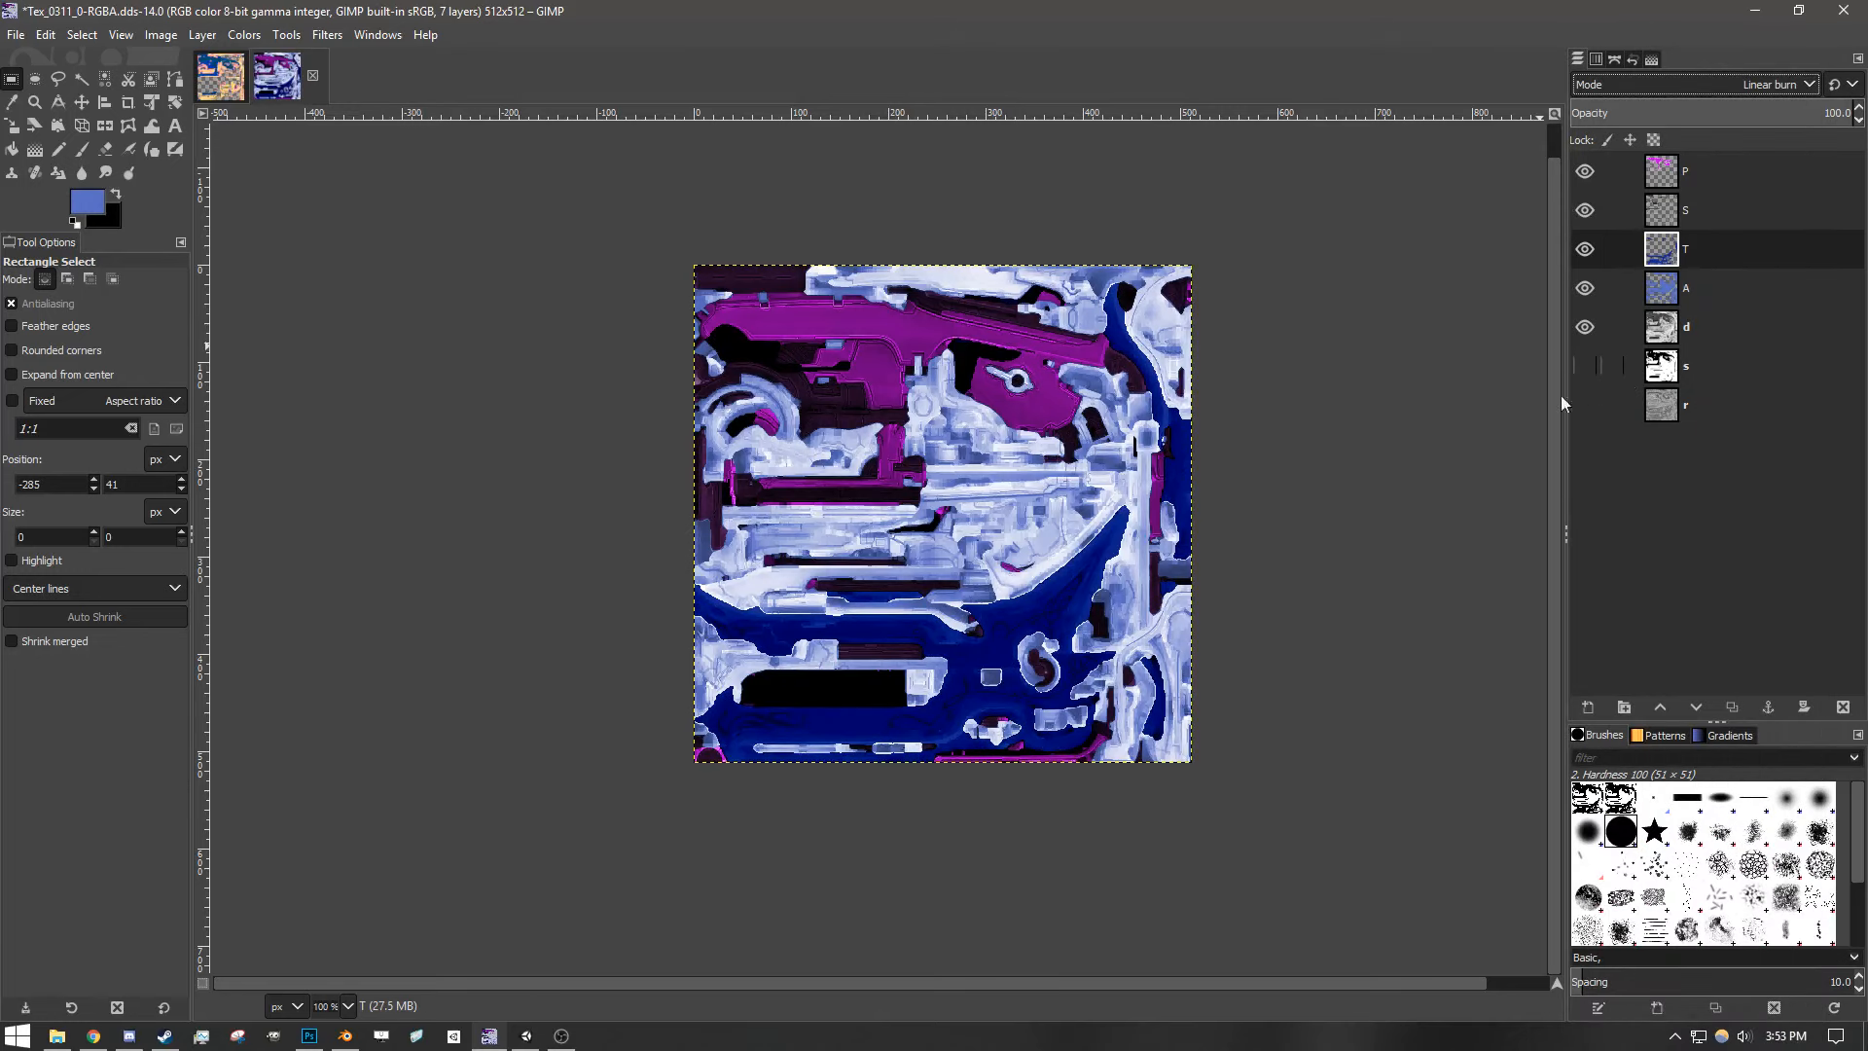
click(1584, 249)
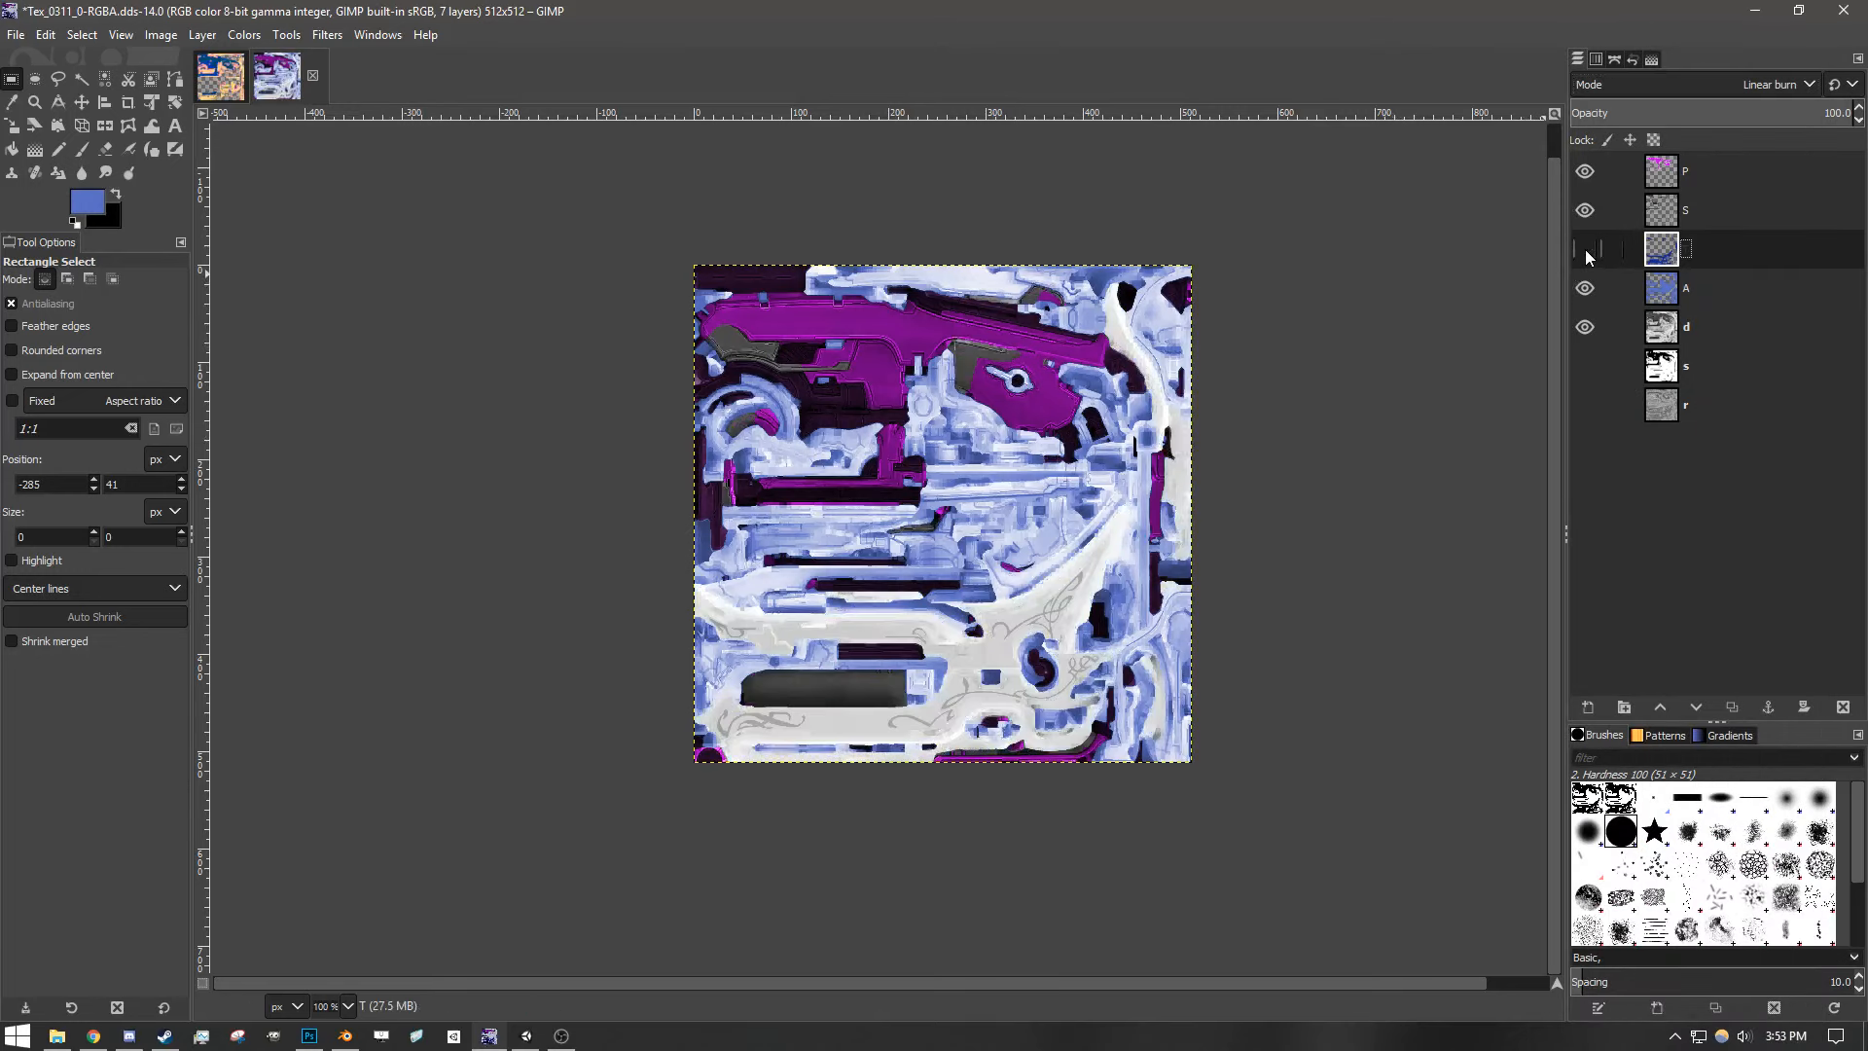
click(1585, 250)
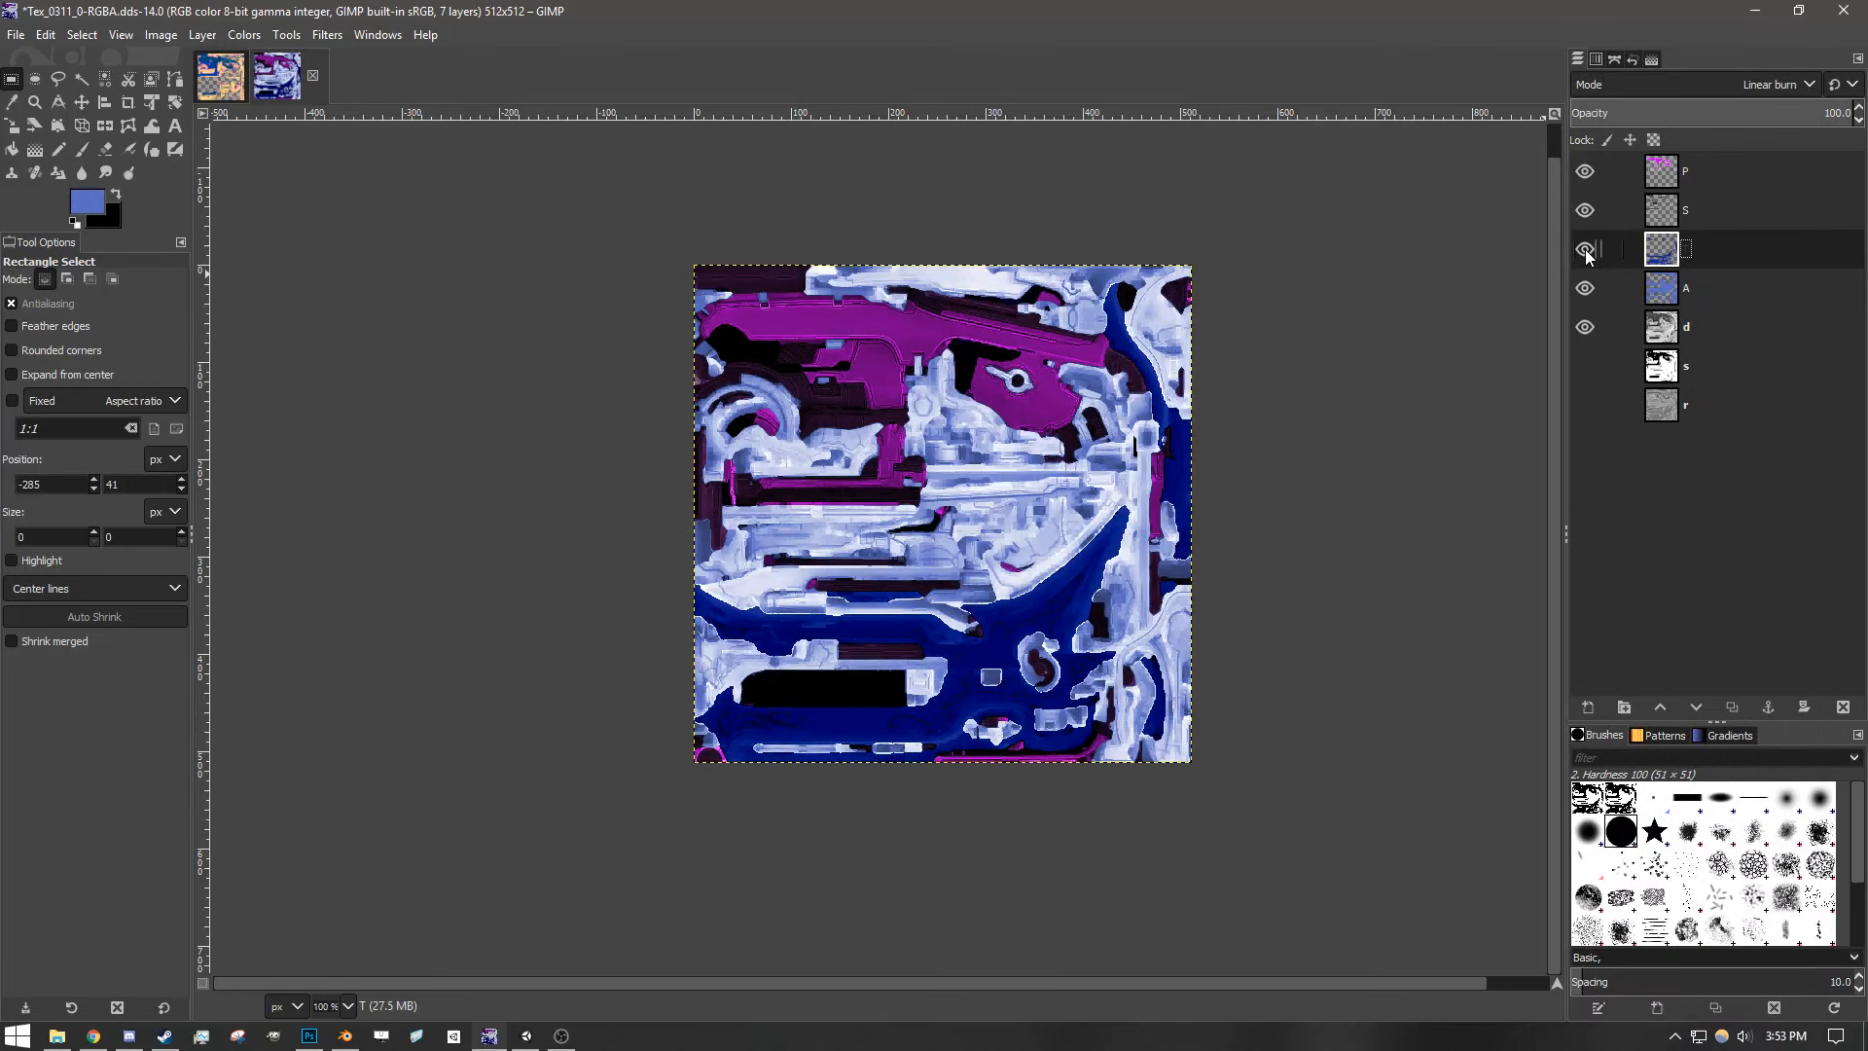
click(1585, 250)
click(1584, 250)
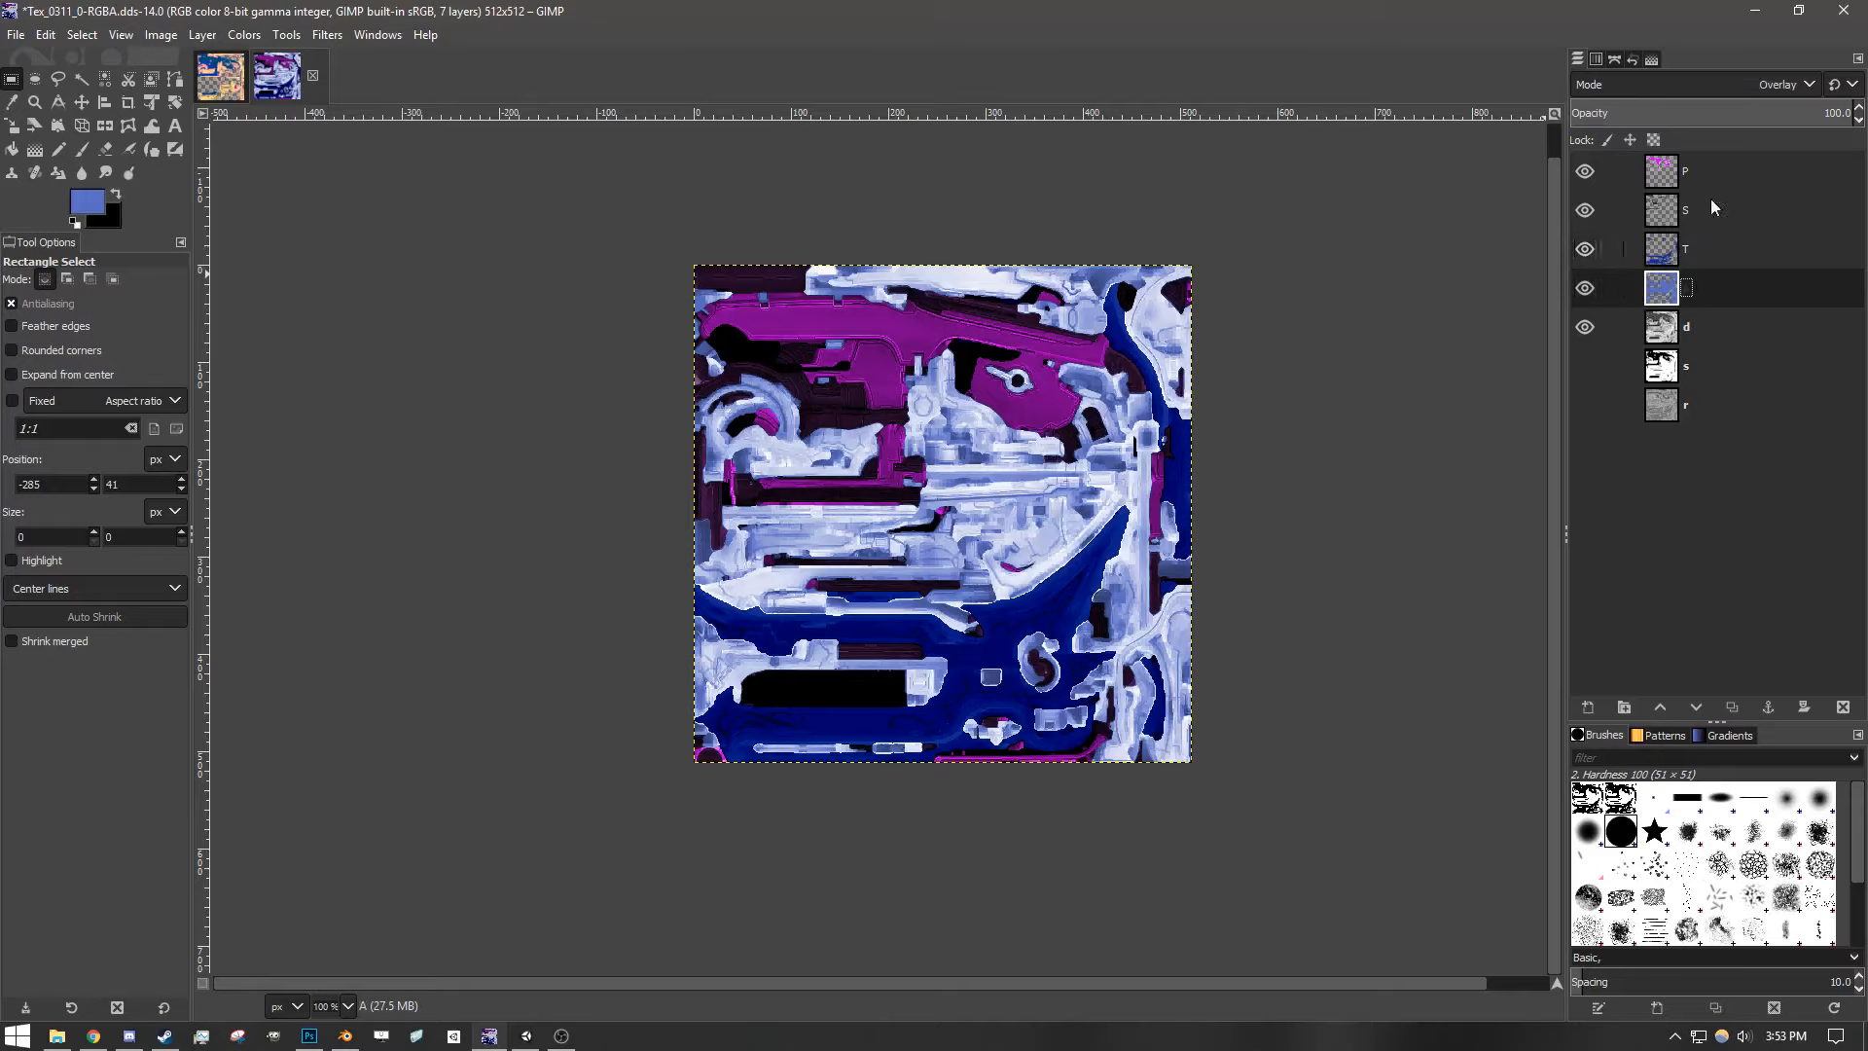
- Try Linear light and Linear burn as blend modes for the A layer
click(1679, 87)
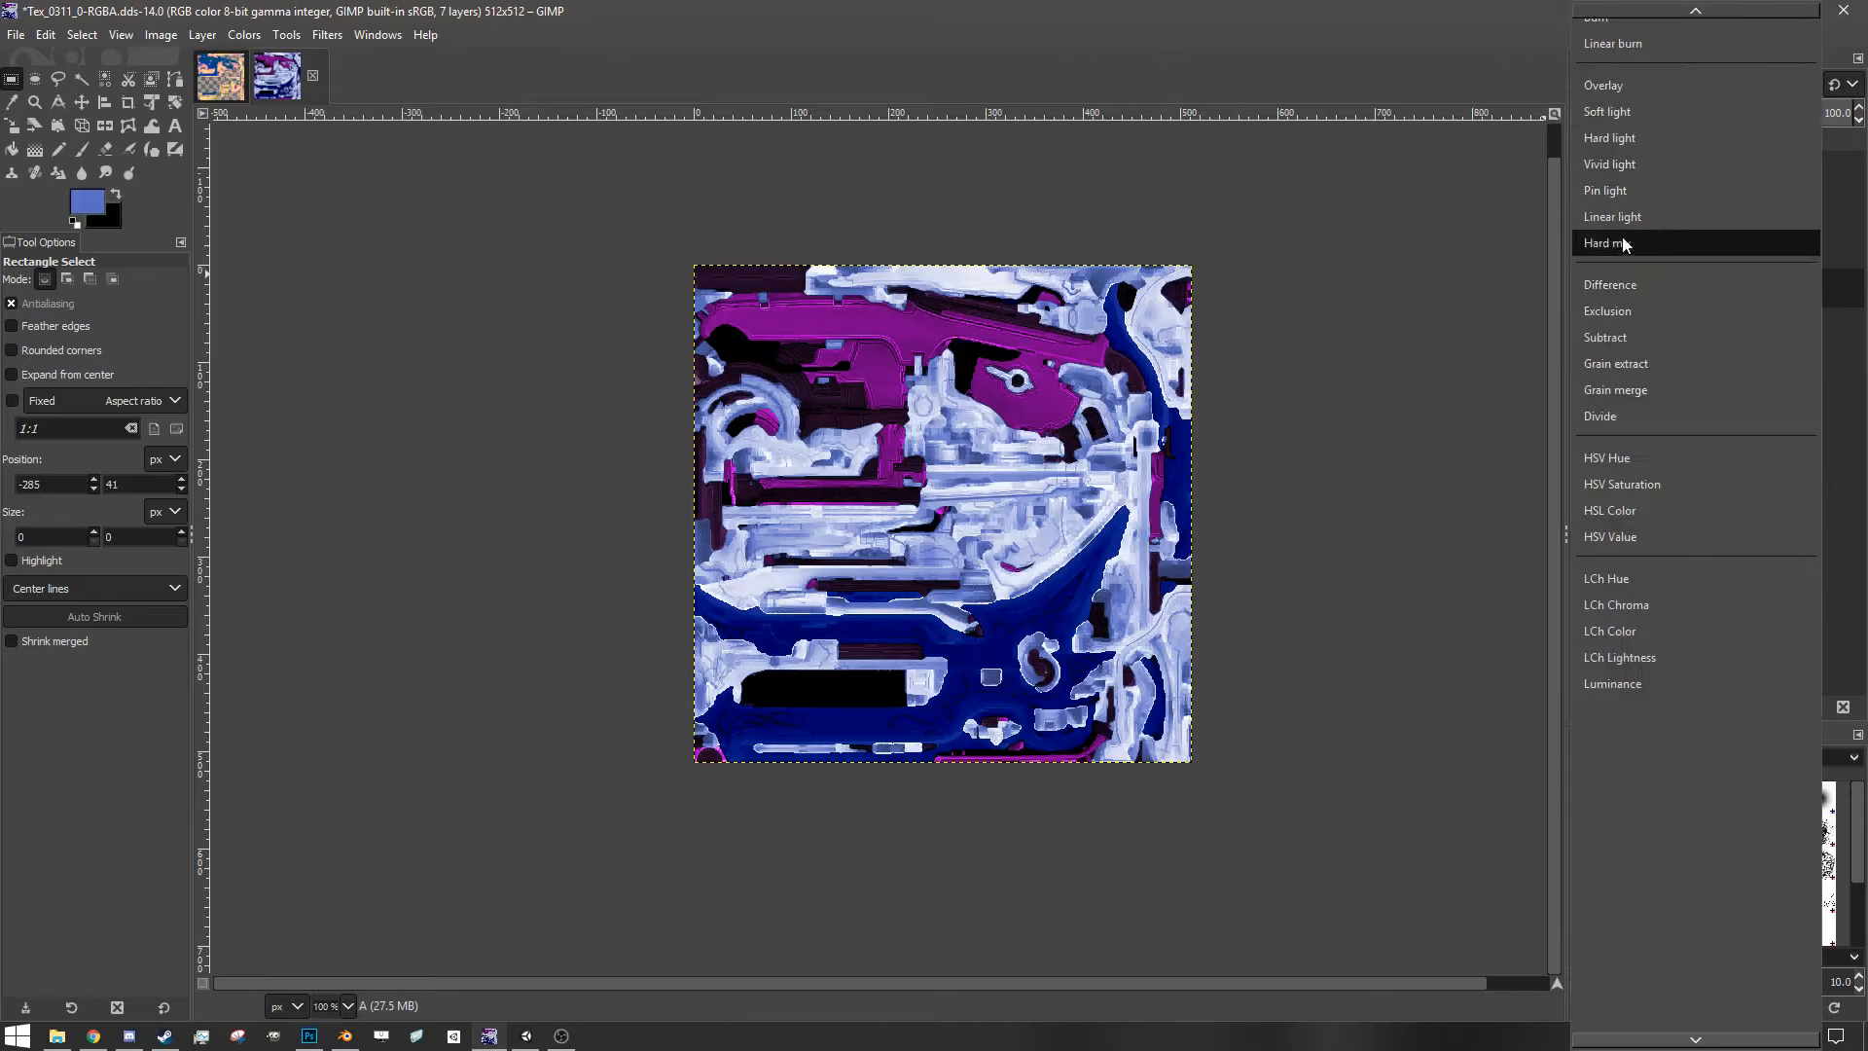
click(1624, 216)
click(1661, 84)
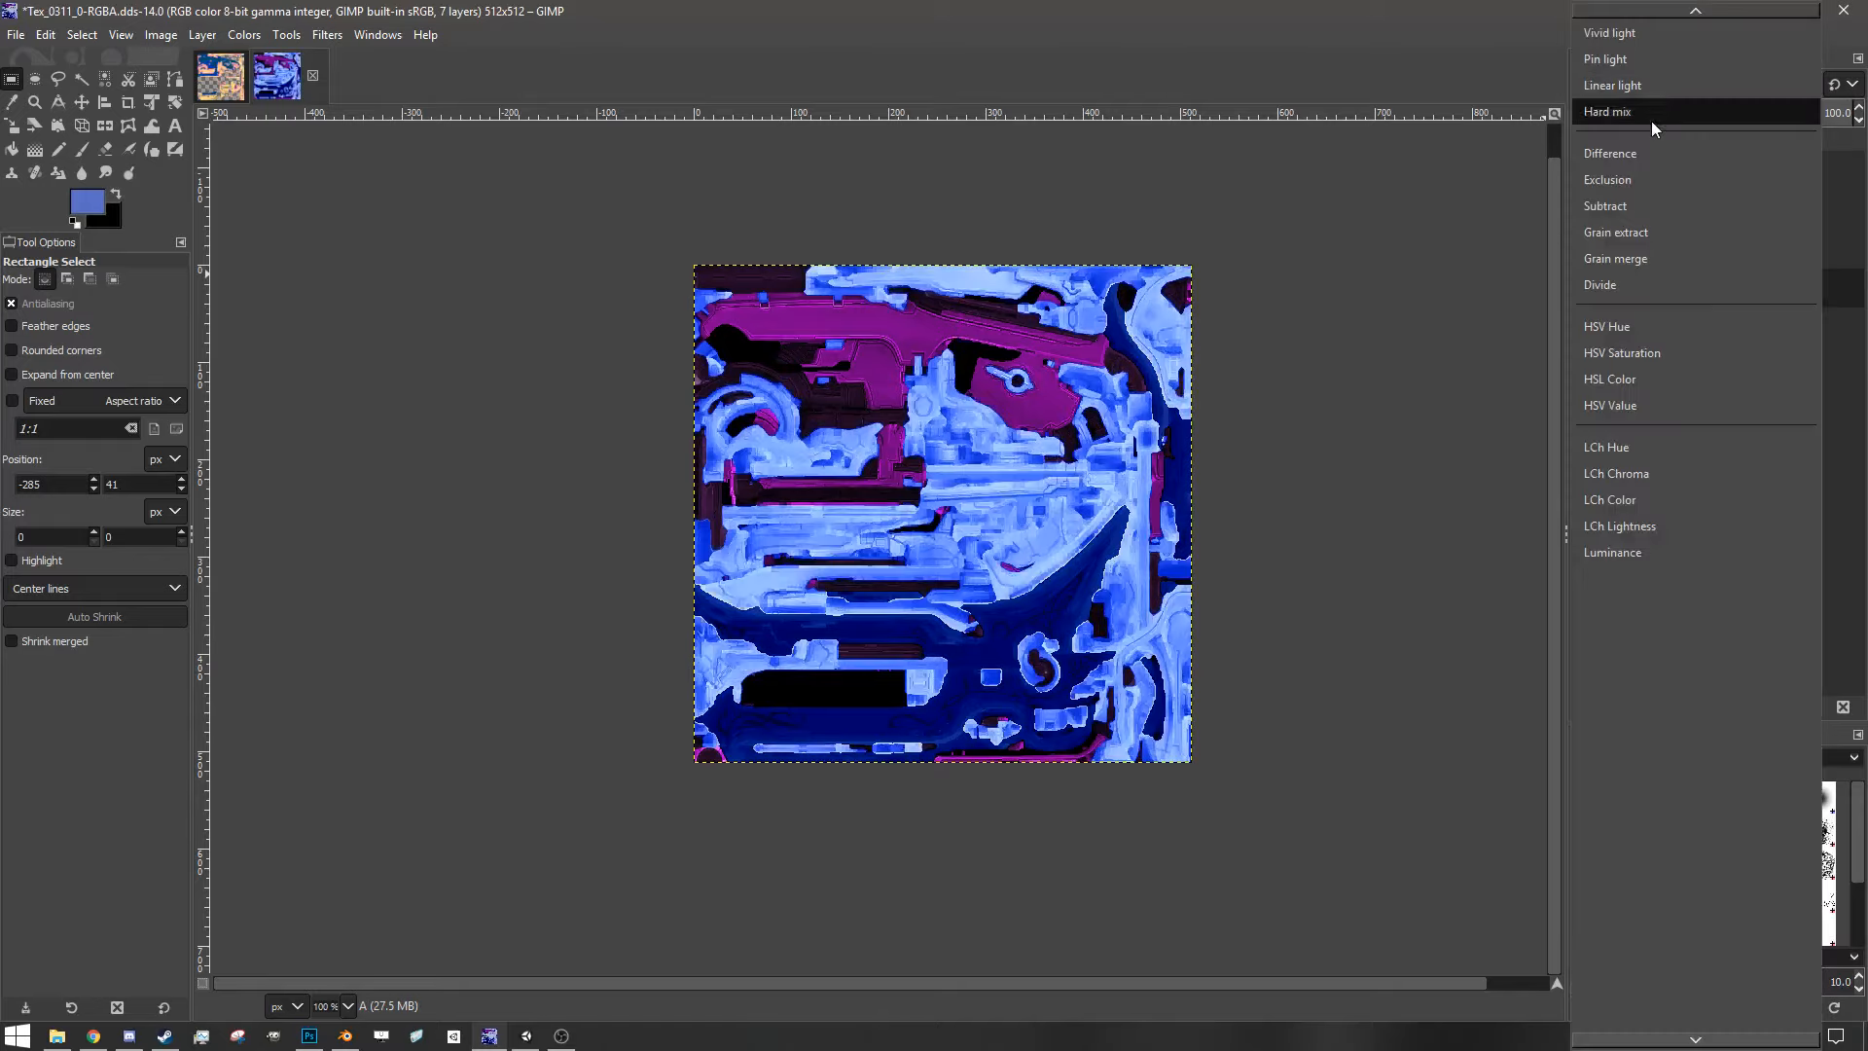
scroll(1638, 209, up, 3)
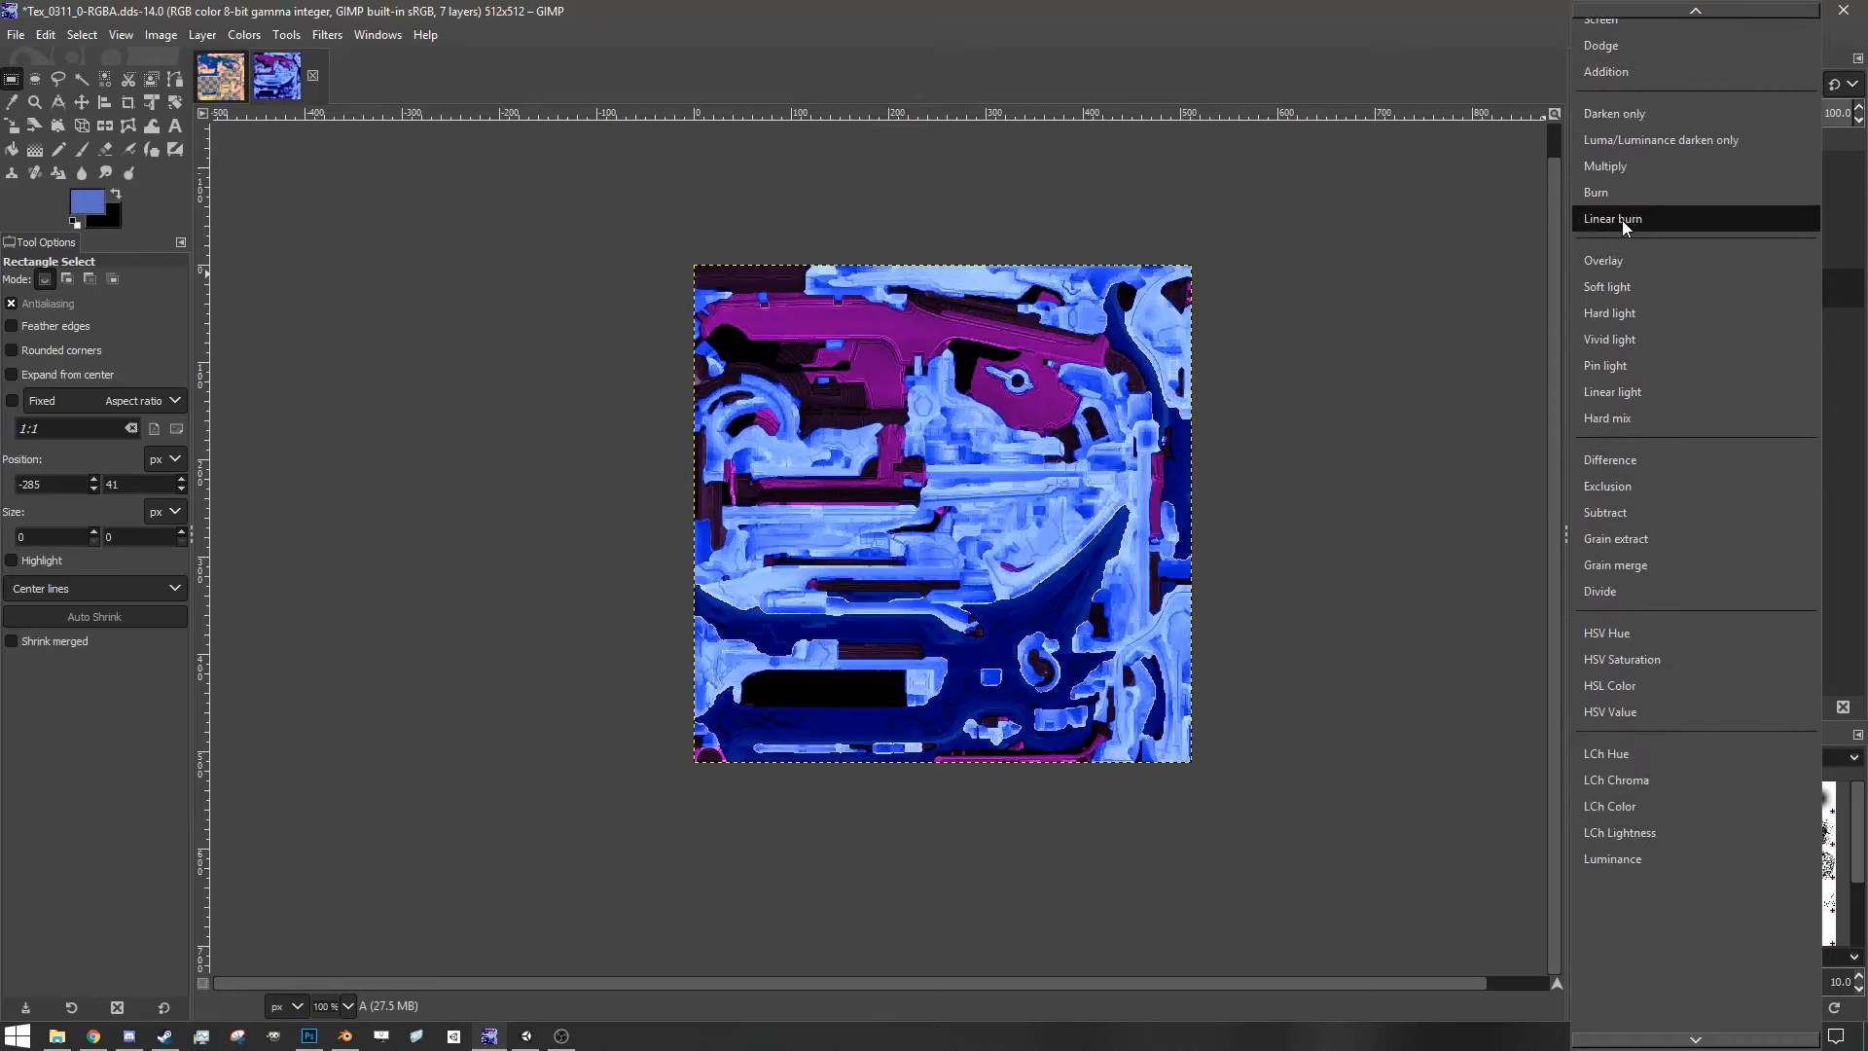
click(1621, 220)
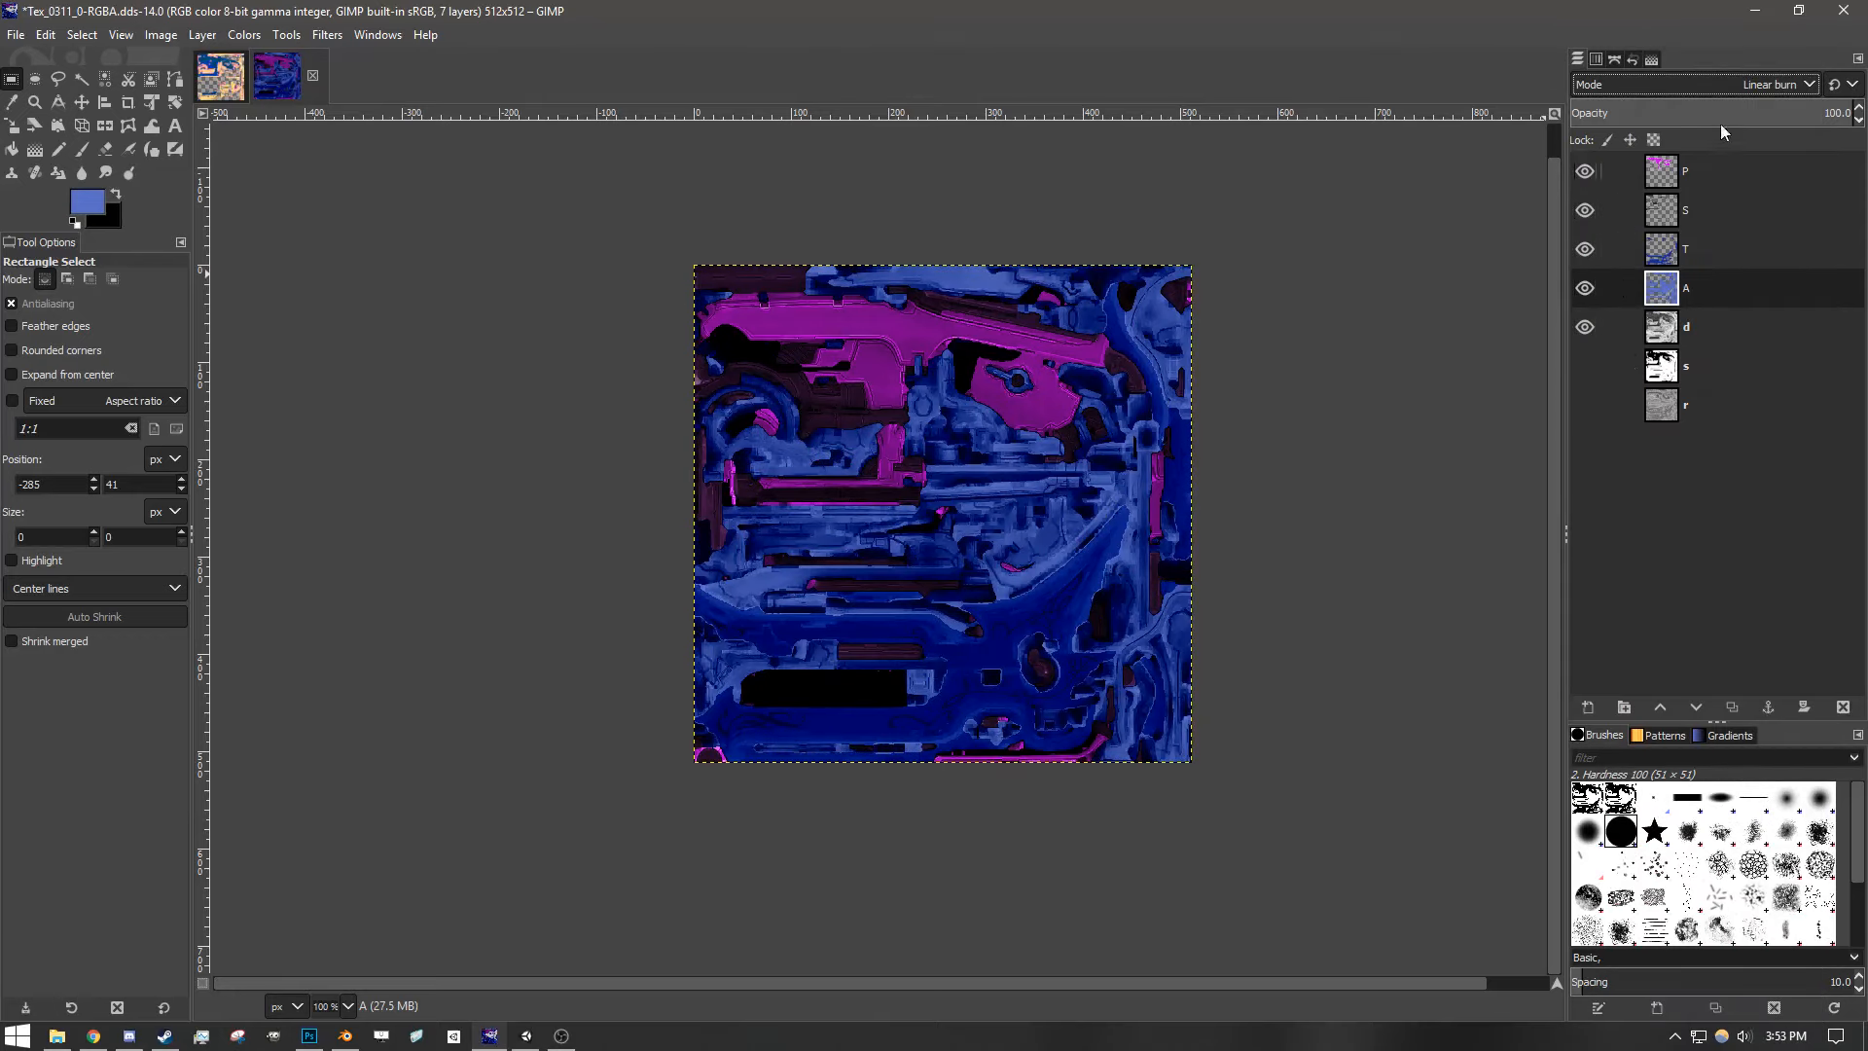
- Set the A layer's blend mode to Linear light and toggle the layer's visibility to check the effect
click(1729, 88)
click(1638, 273)
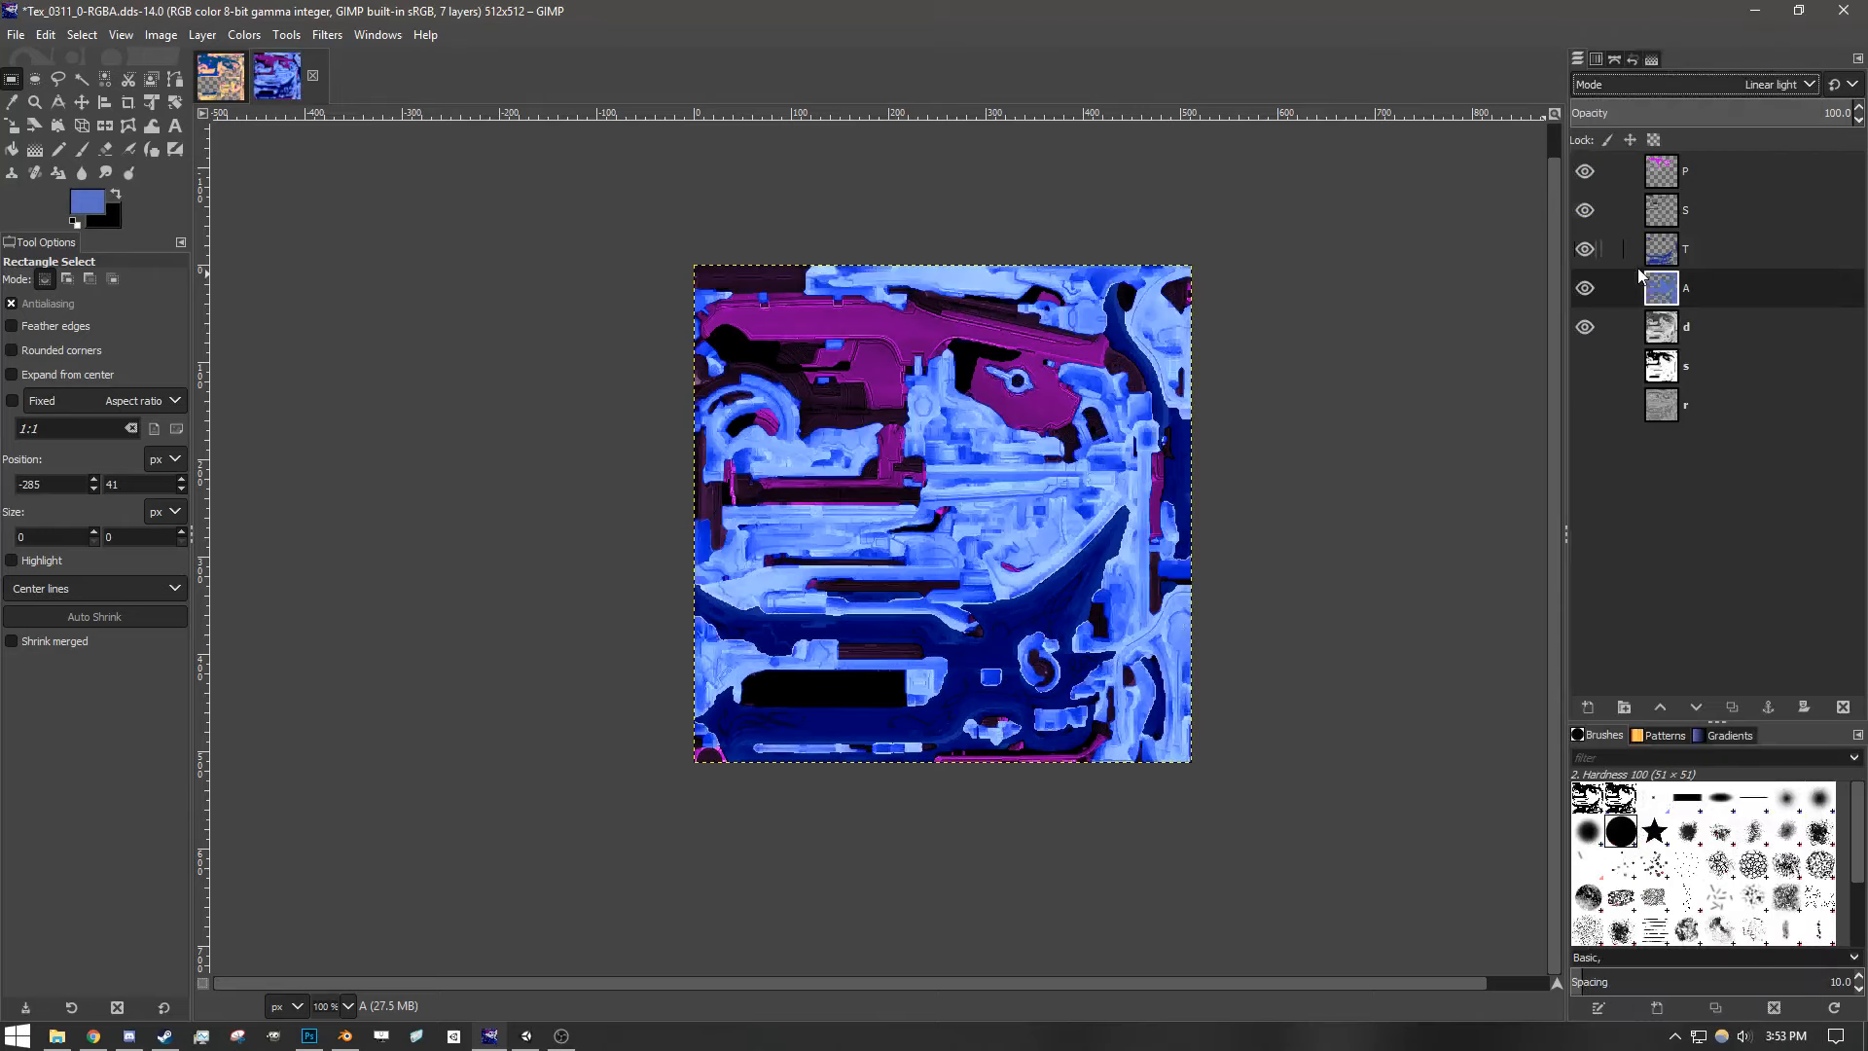
click(1584, 287)
click(1585, 287)
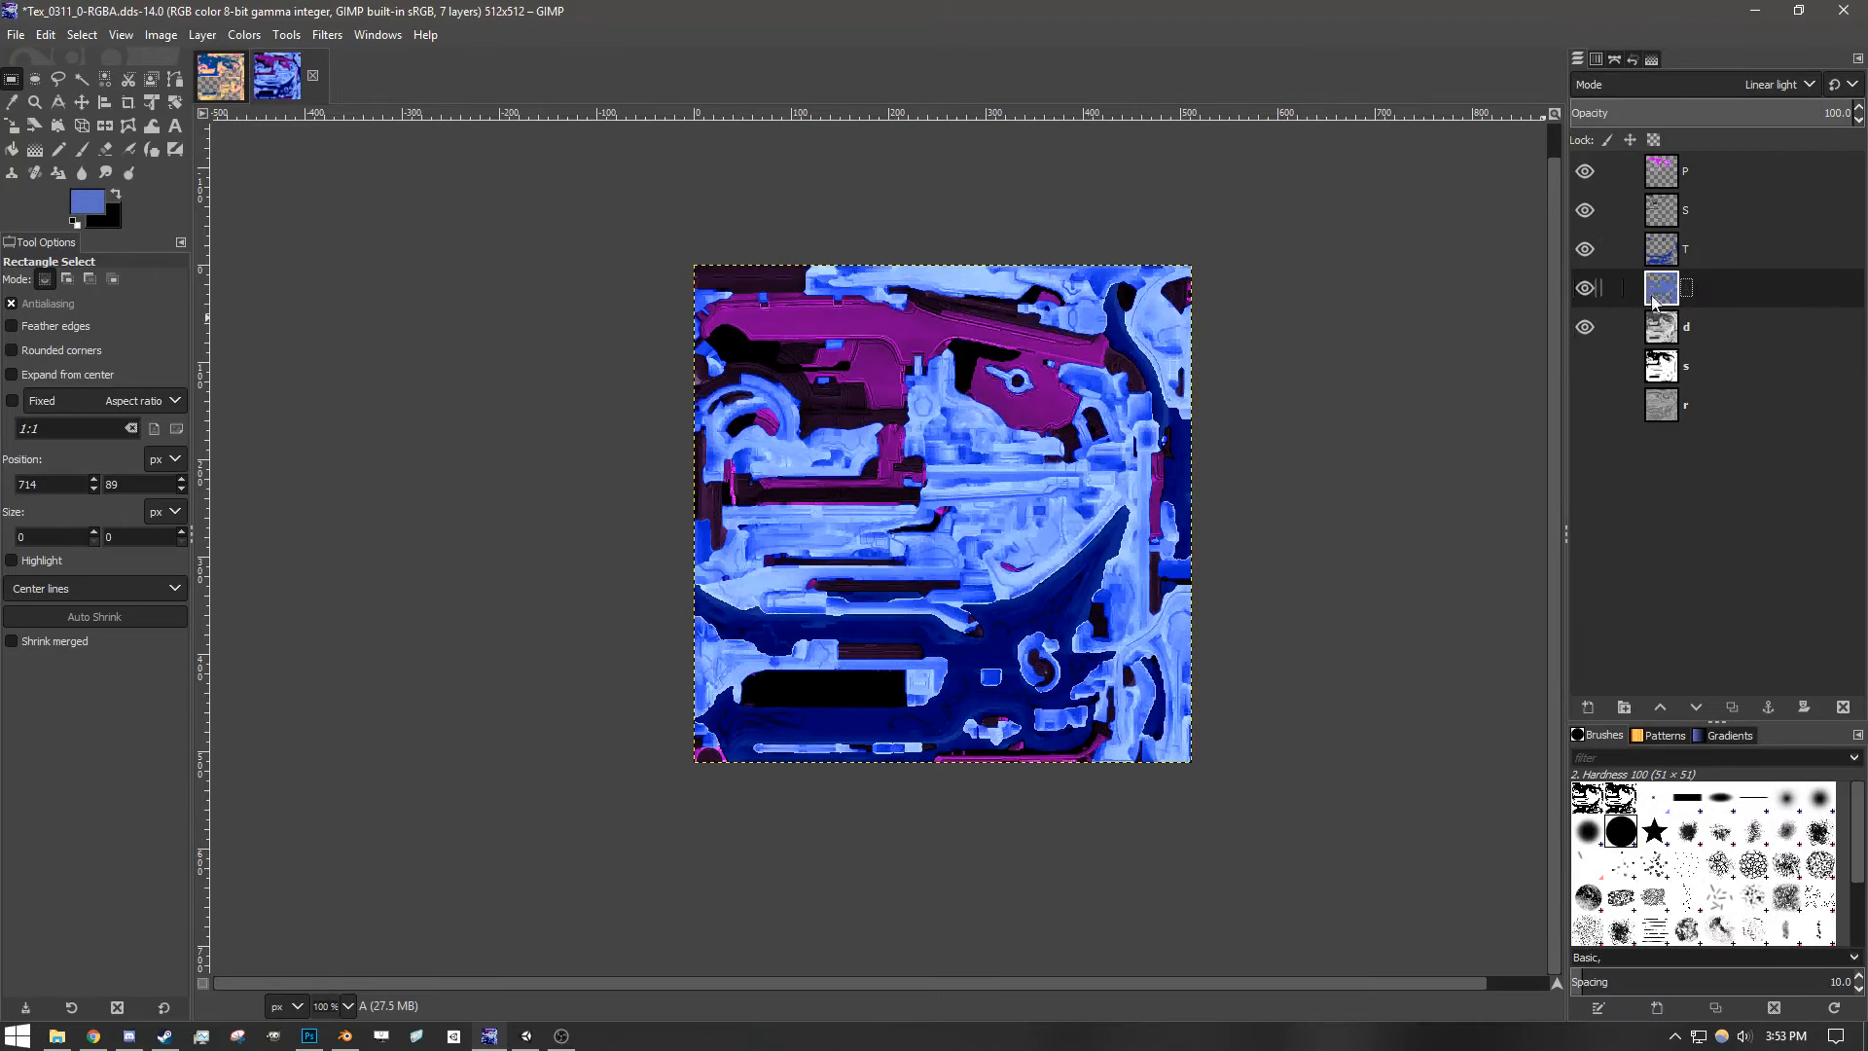
click(1421, 400)
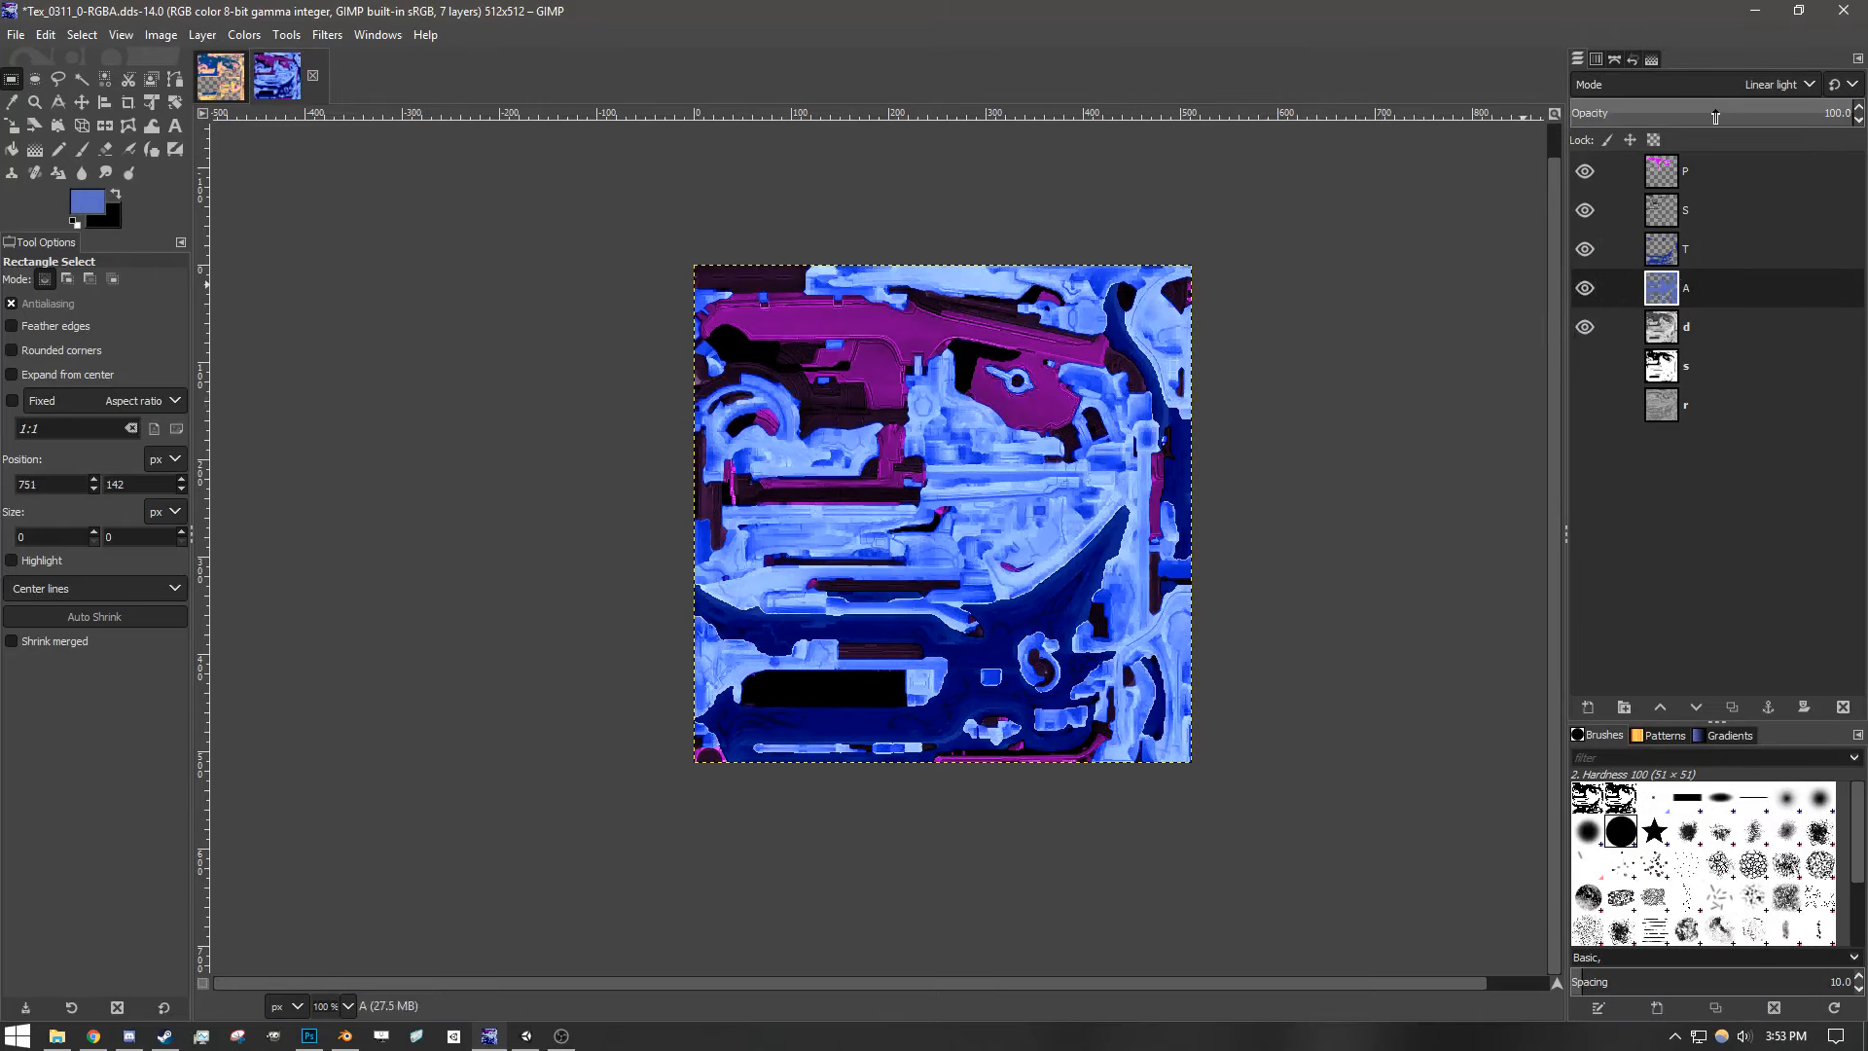
- Look through the available blend modes without changing A's mode, and toggle the d layer's visibility to check the base texture
click(1751, 84)
scroll(1625, 409, up, 5)
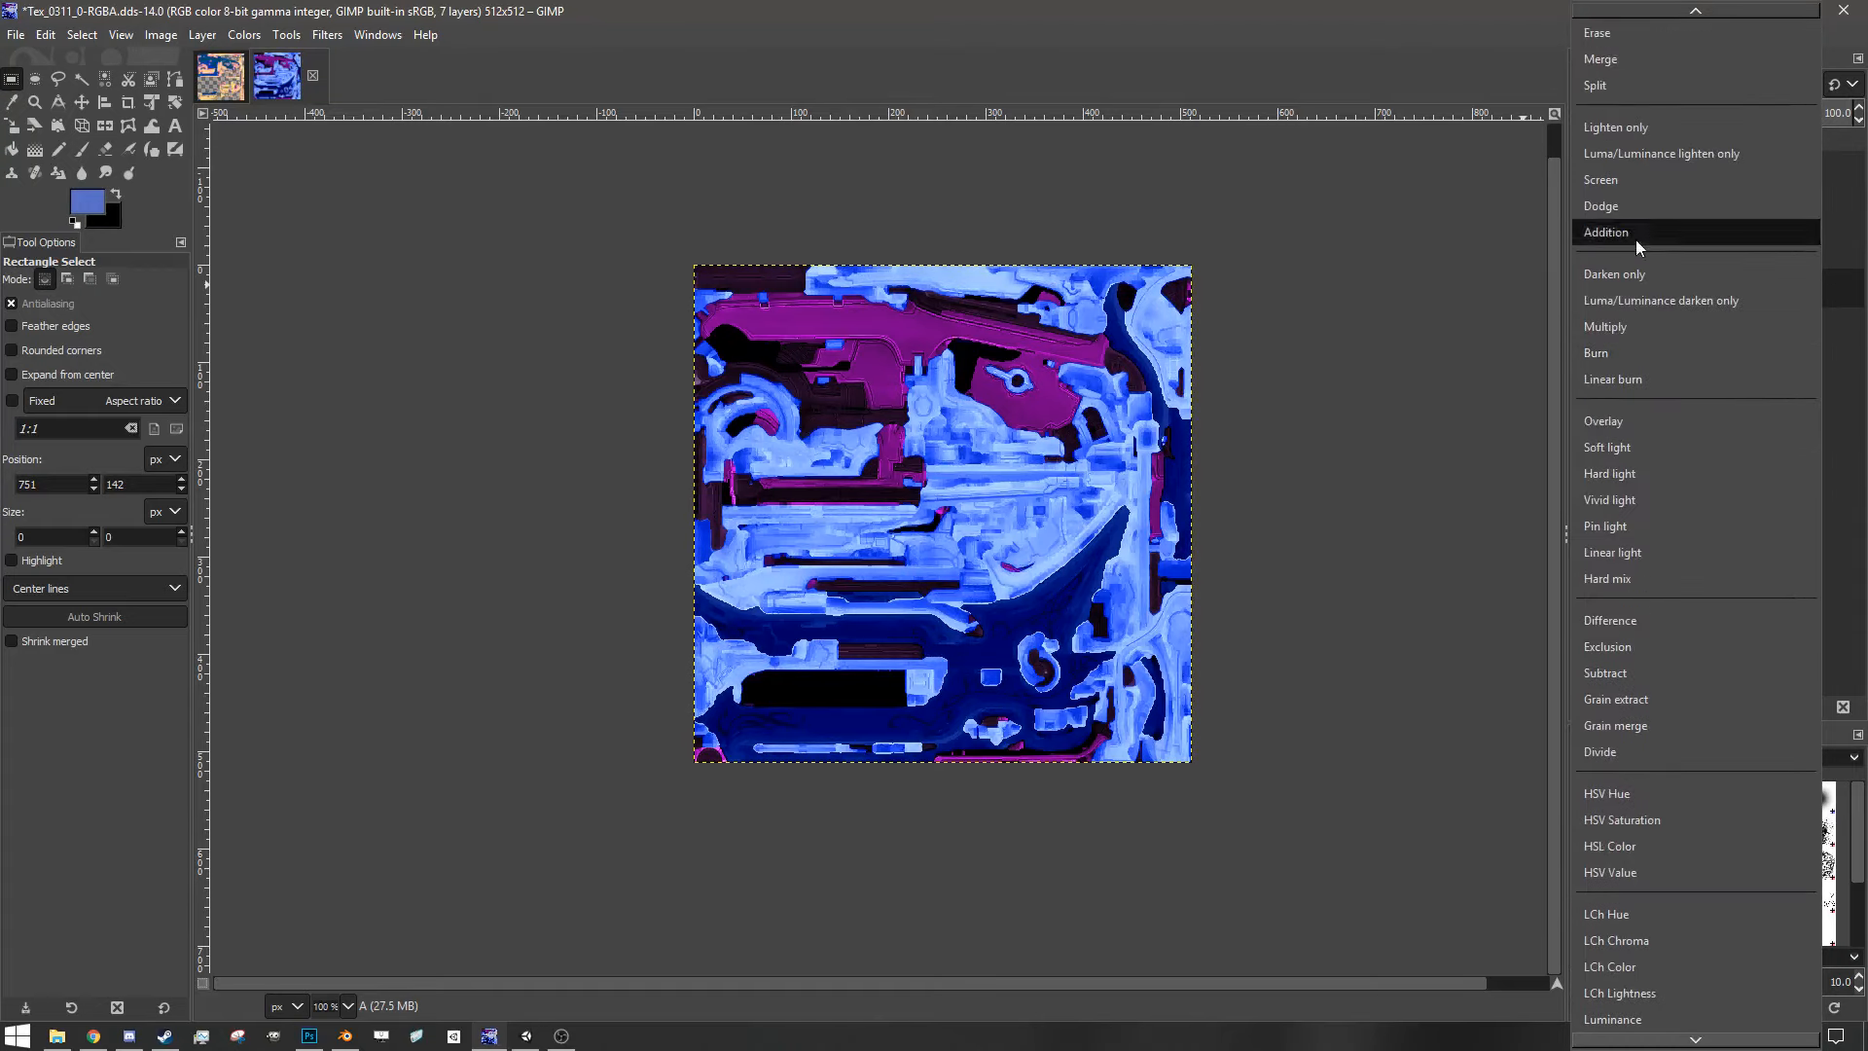
scroll(1631, 373, up, 2)
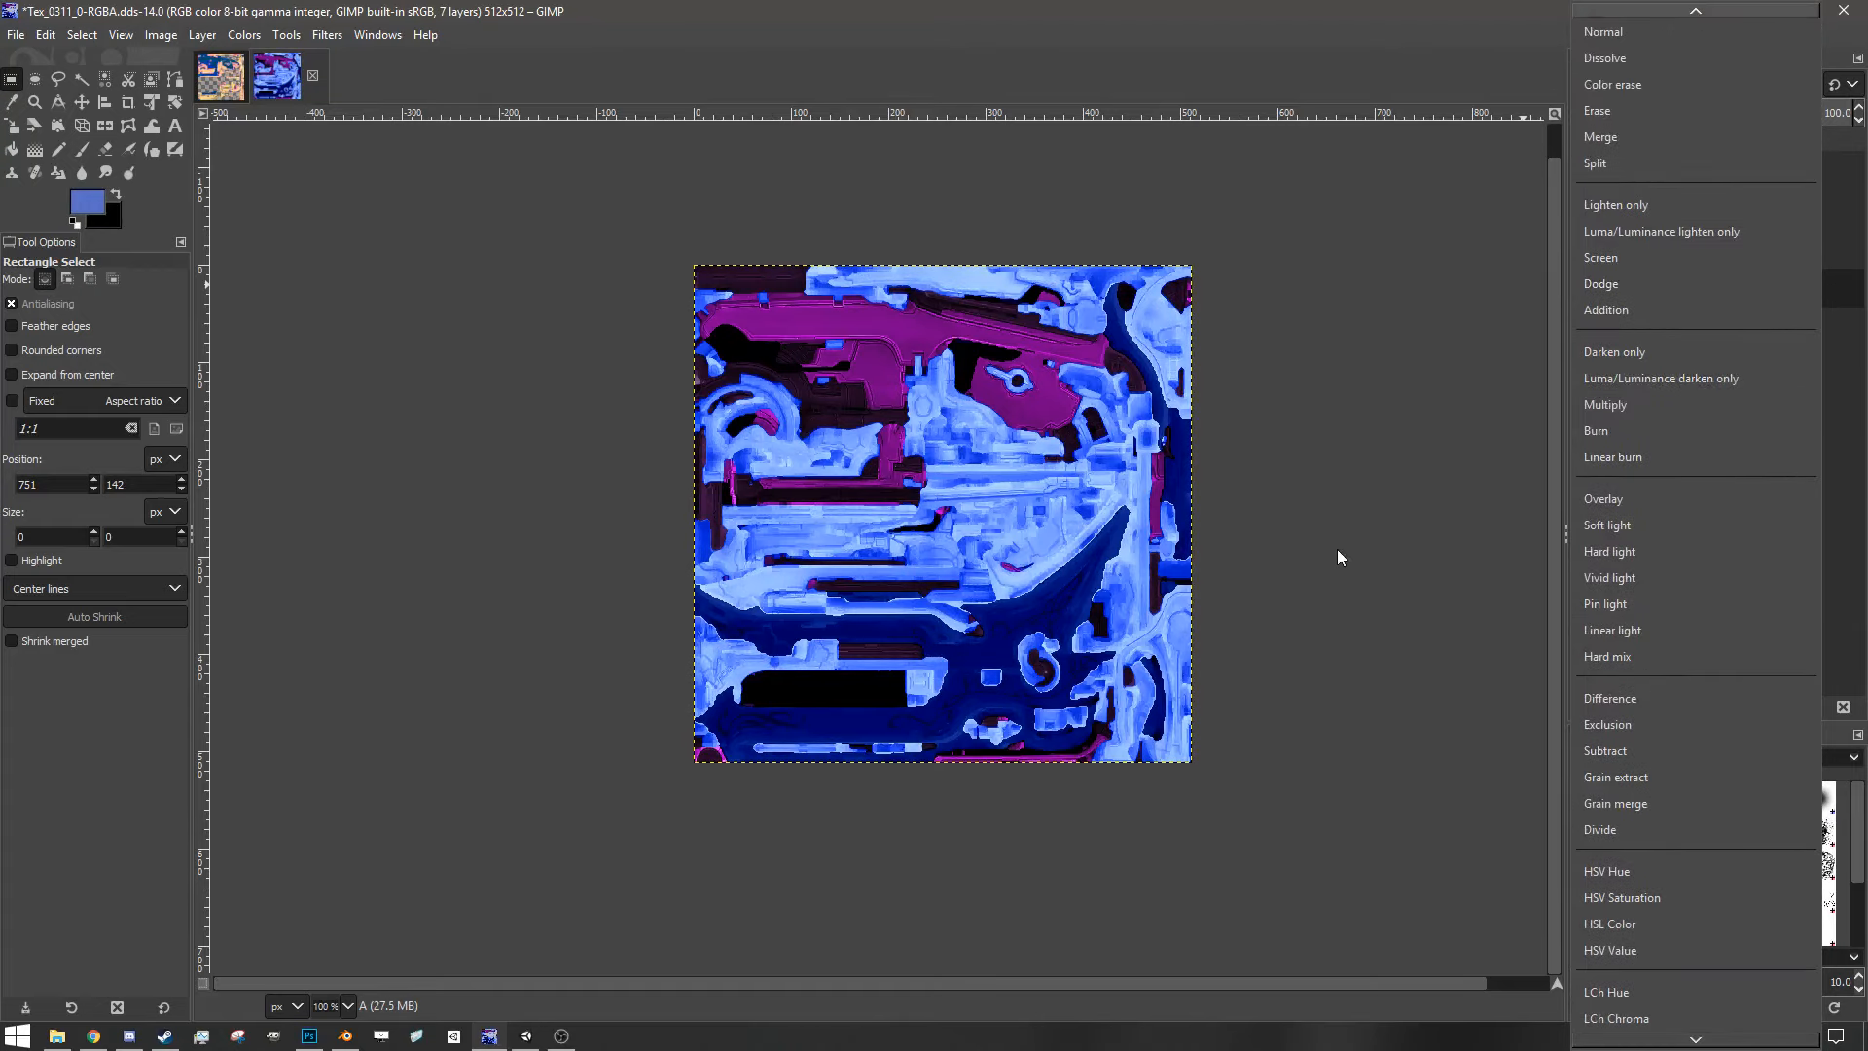
click(1337, 556)
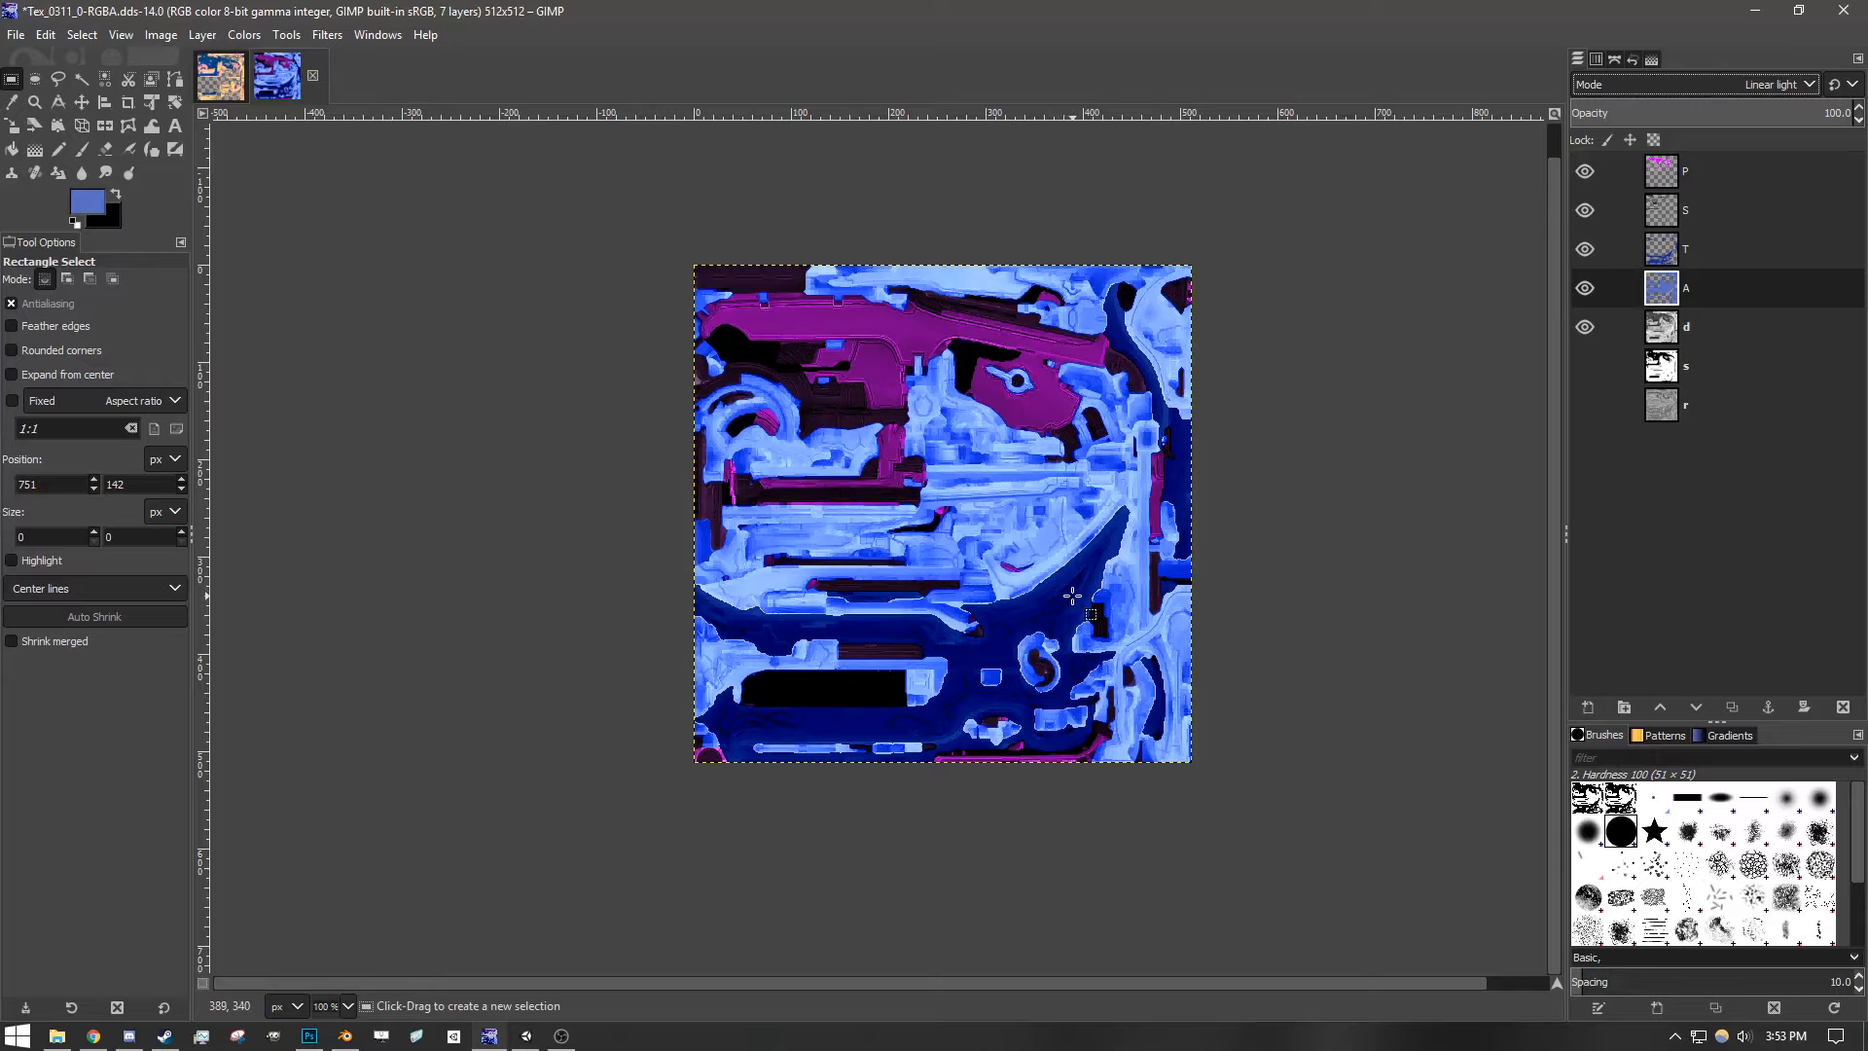
click(434, 318)
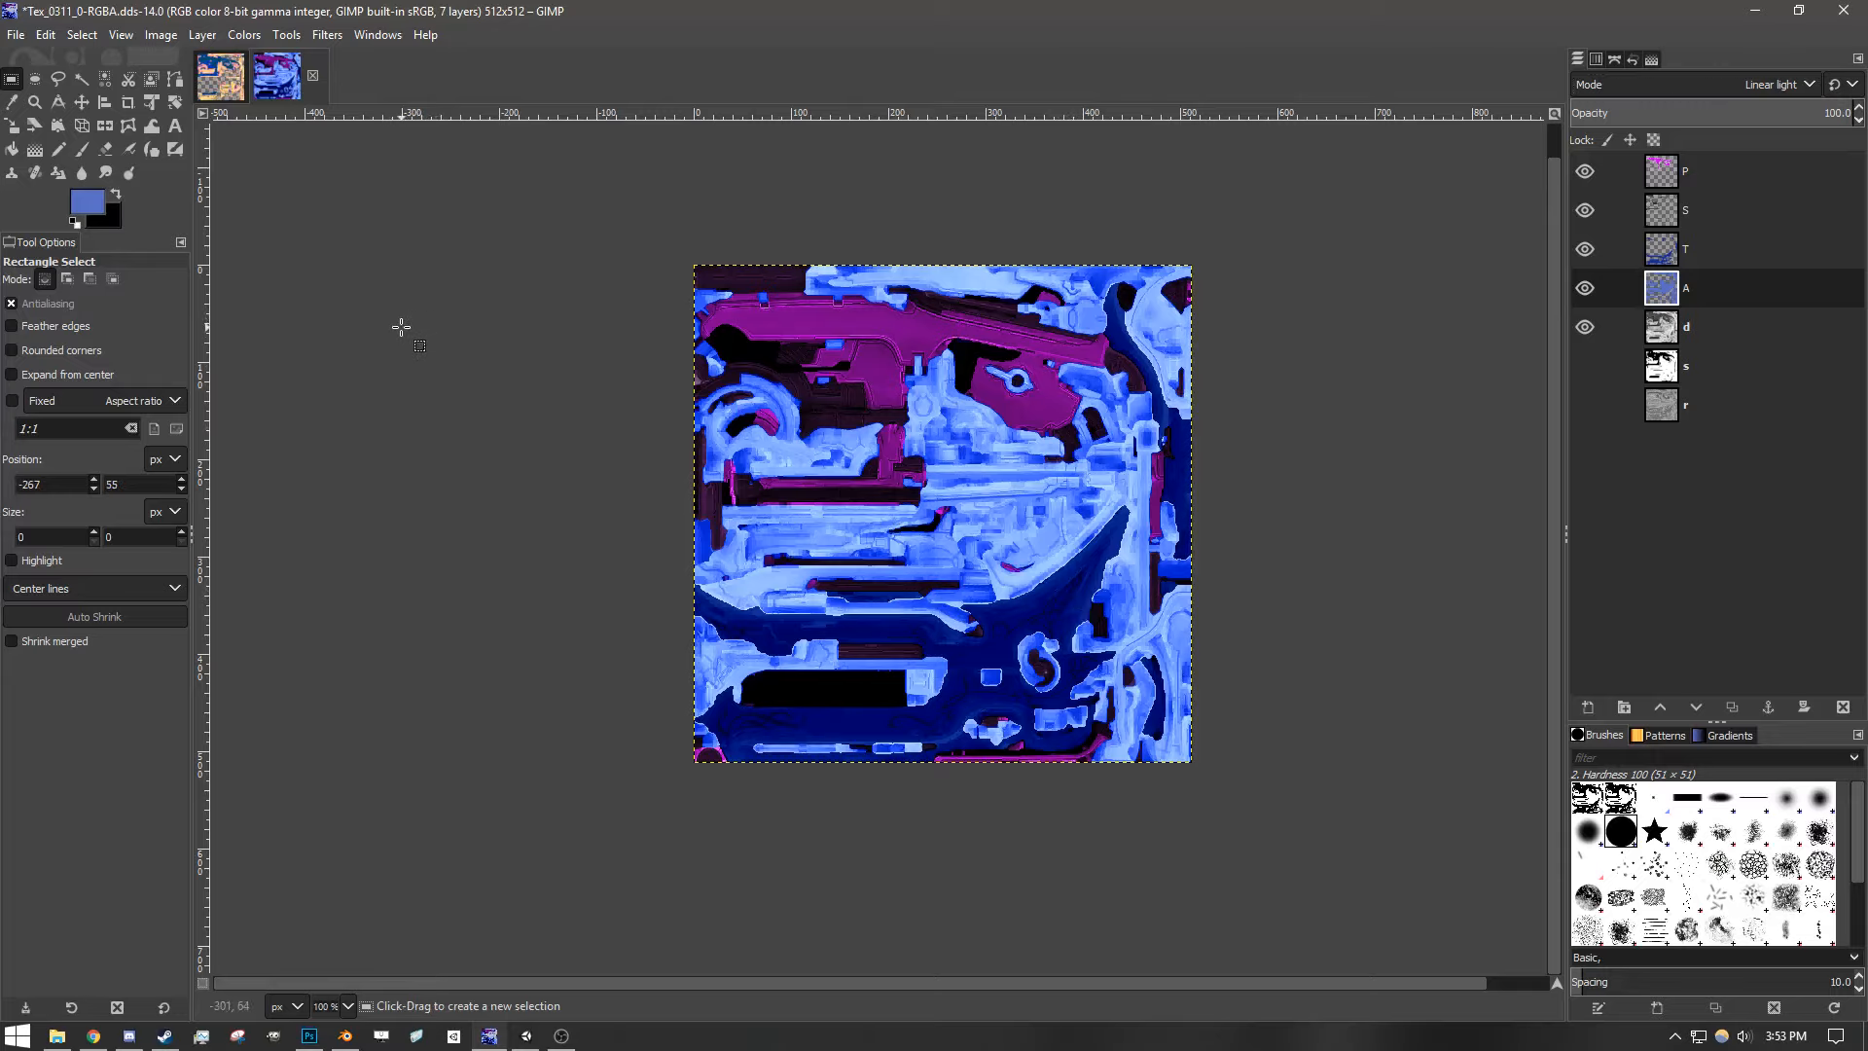
click(1585, 328)
click(1588, 327)
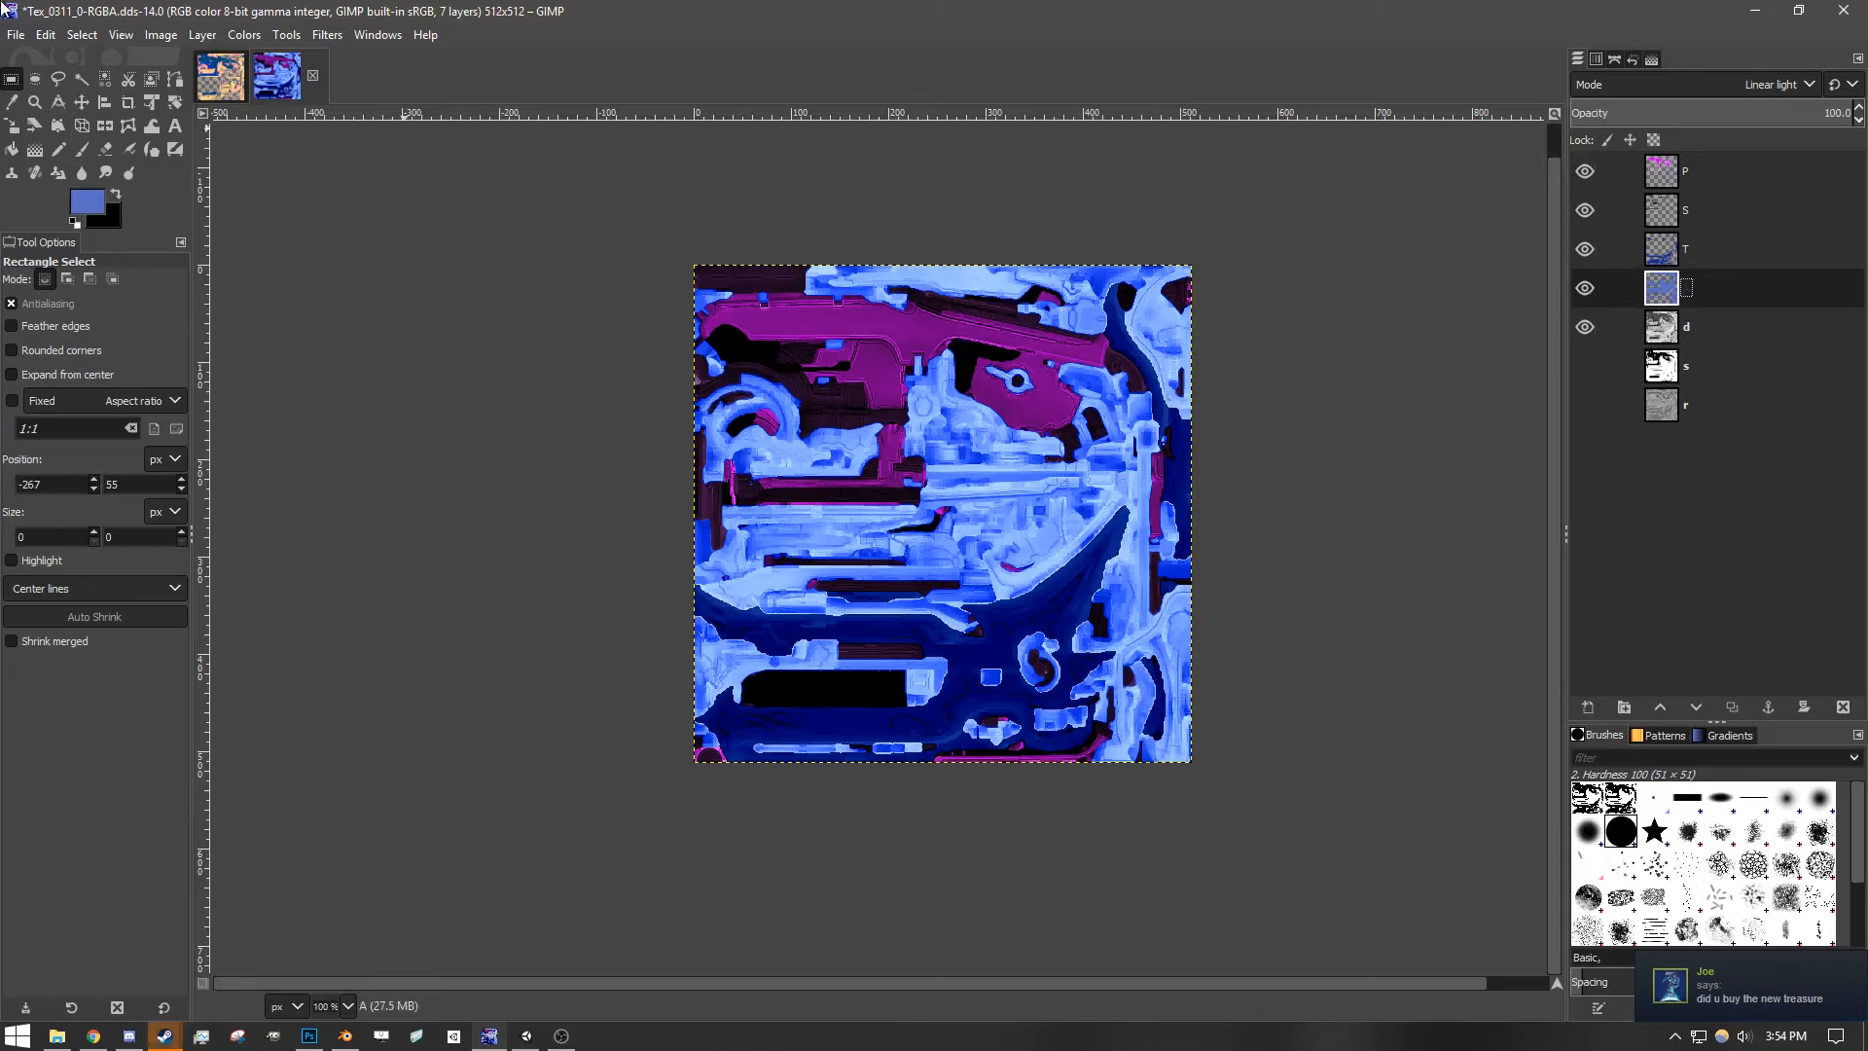
- Save the layered image as Tex_0311_0-RGBA.xcf in the Rip Repo folder on the Desktop
click(16, 35)
click(194, 234)
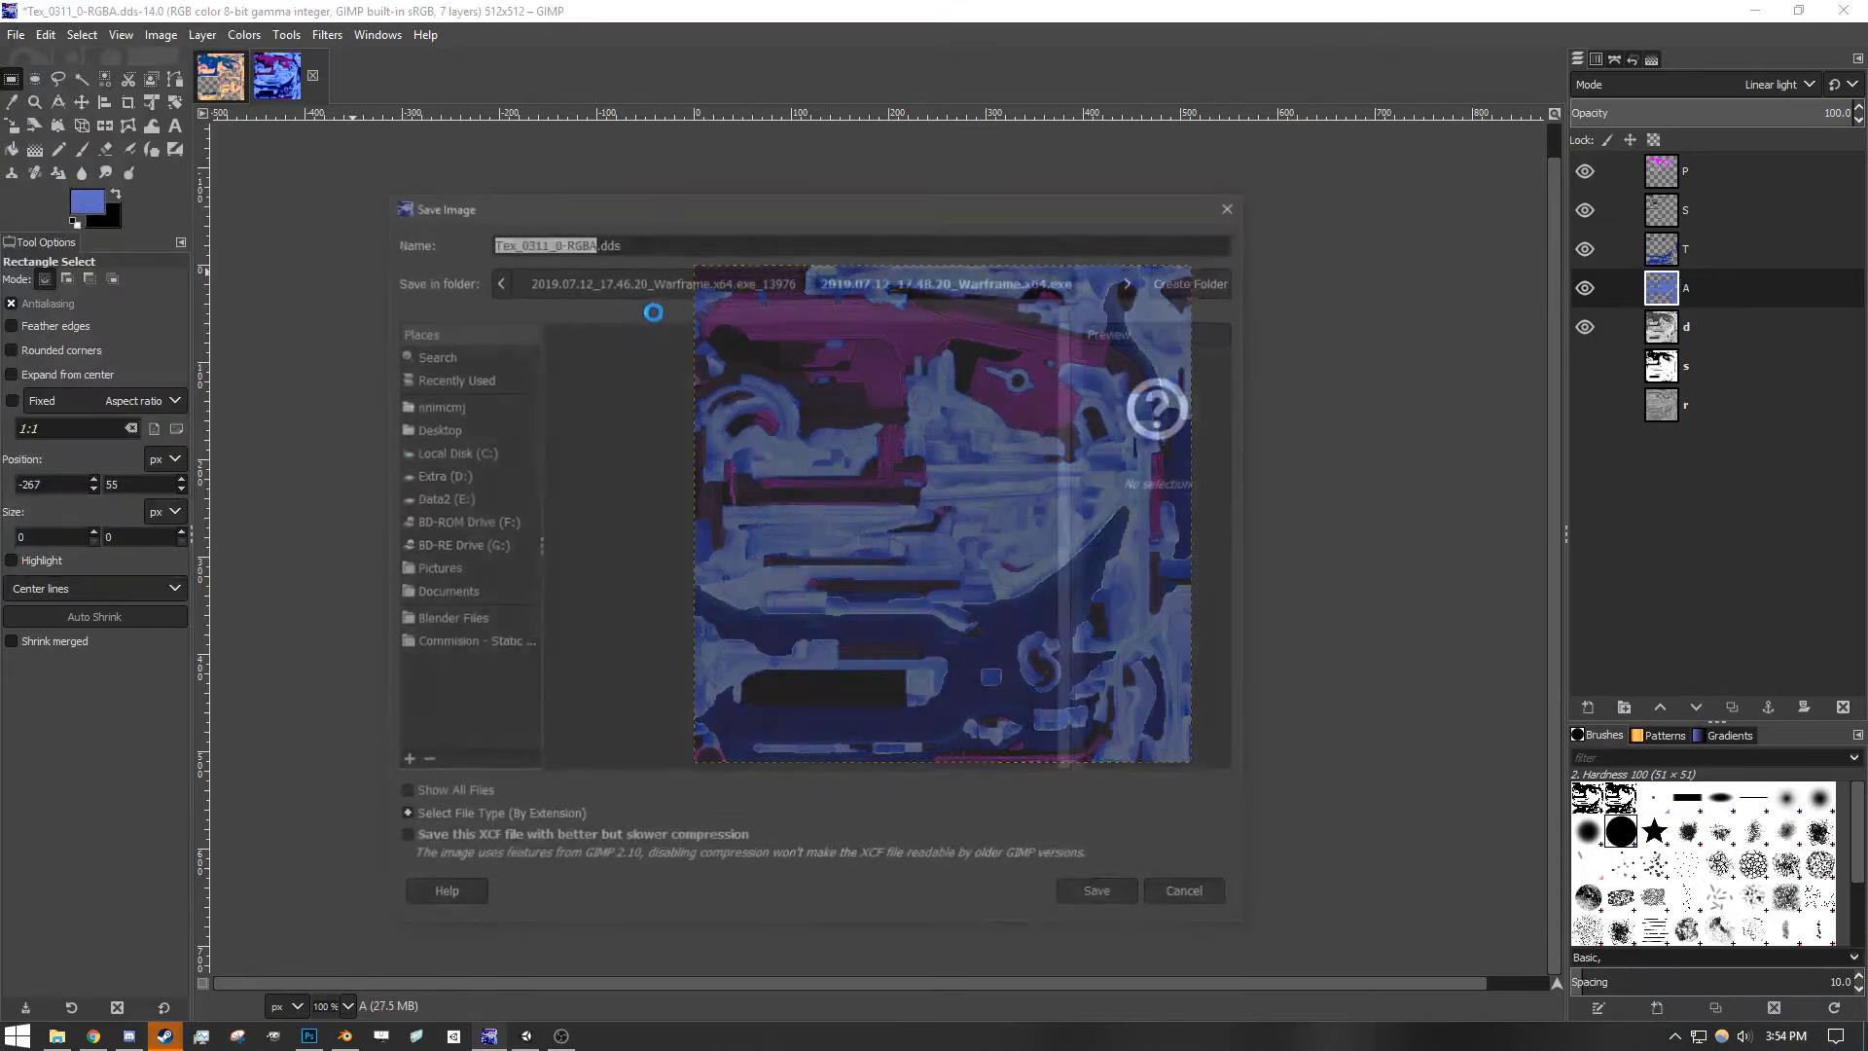
click(721, 275)
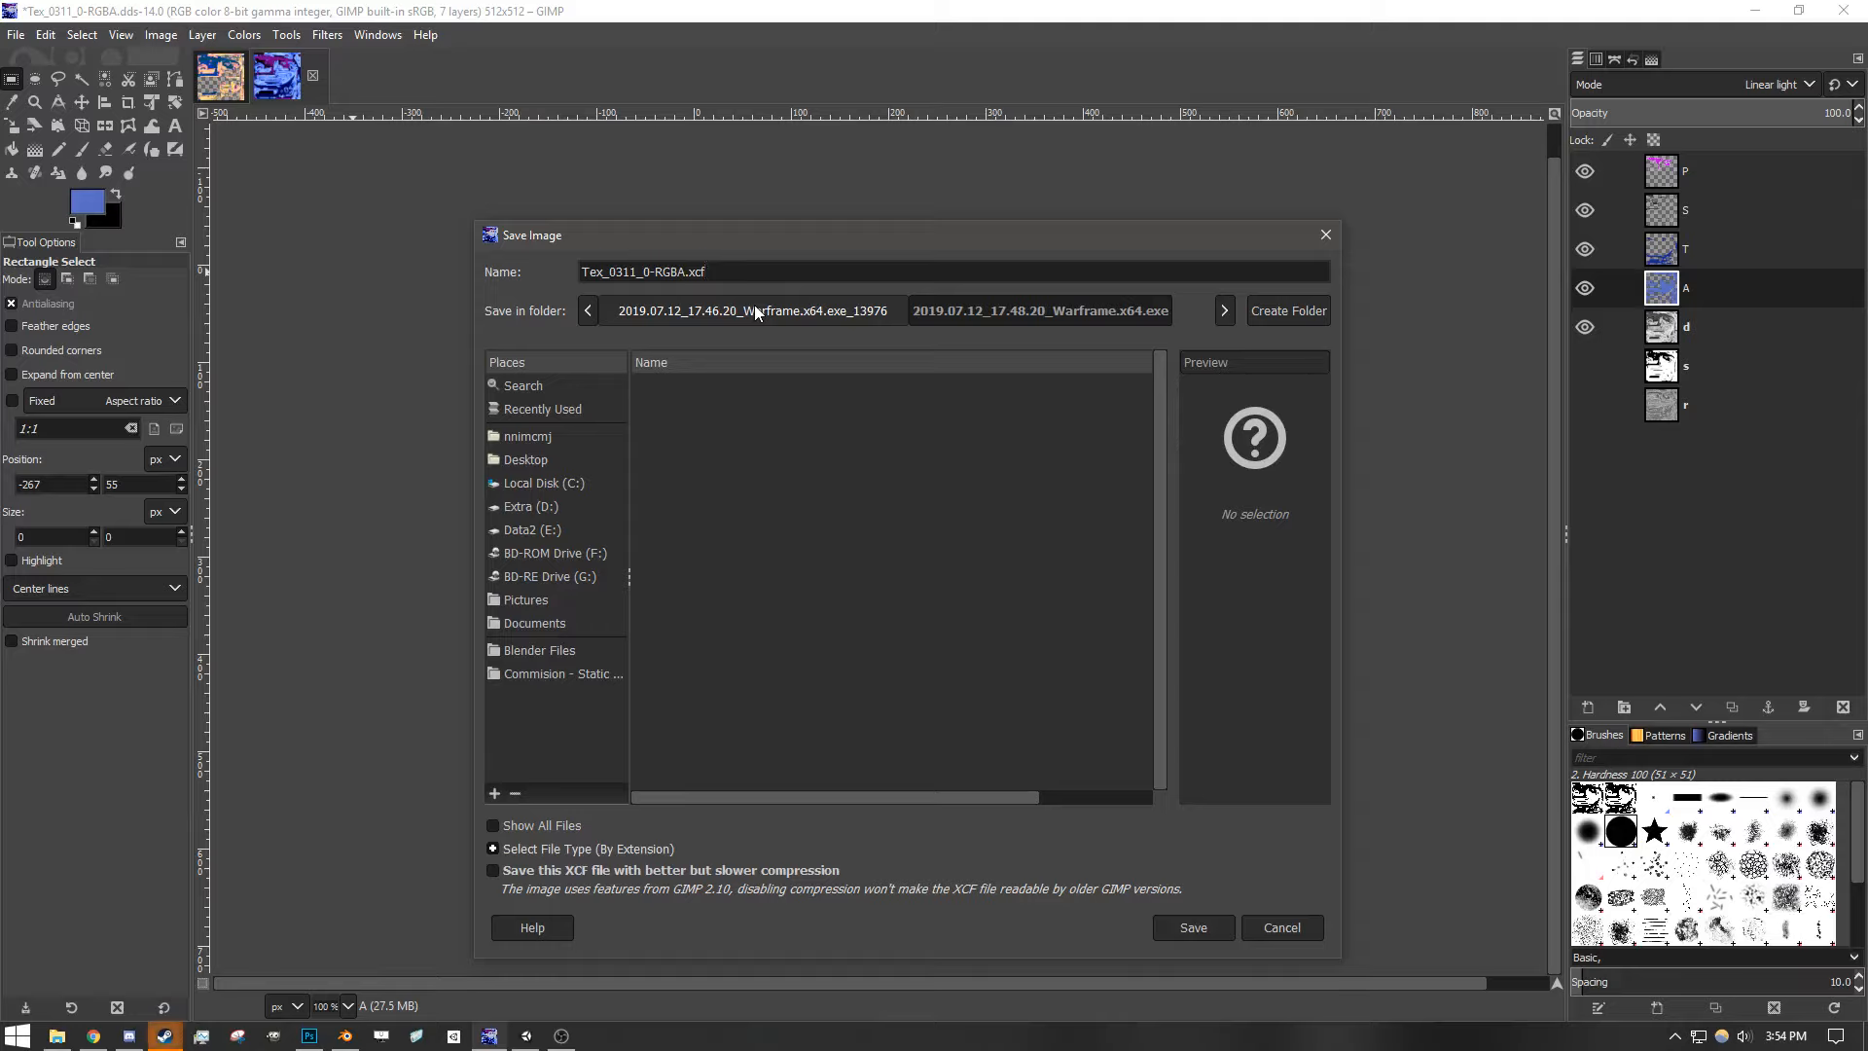
click(523, 461)
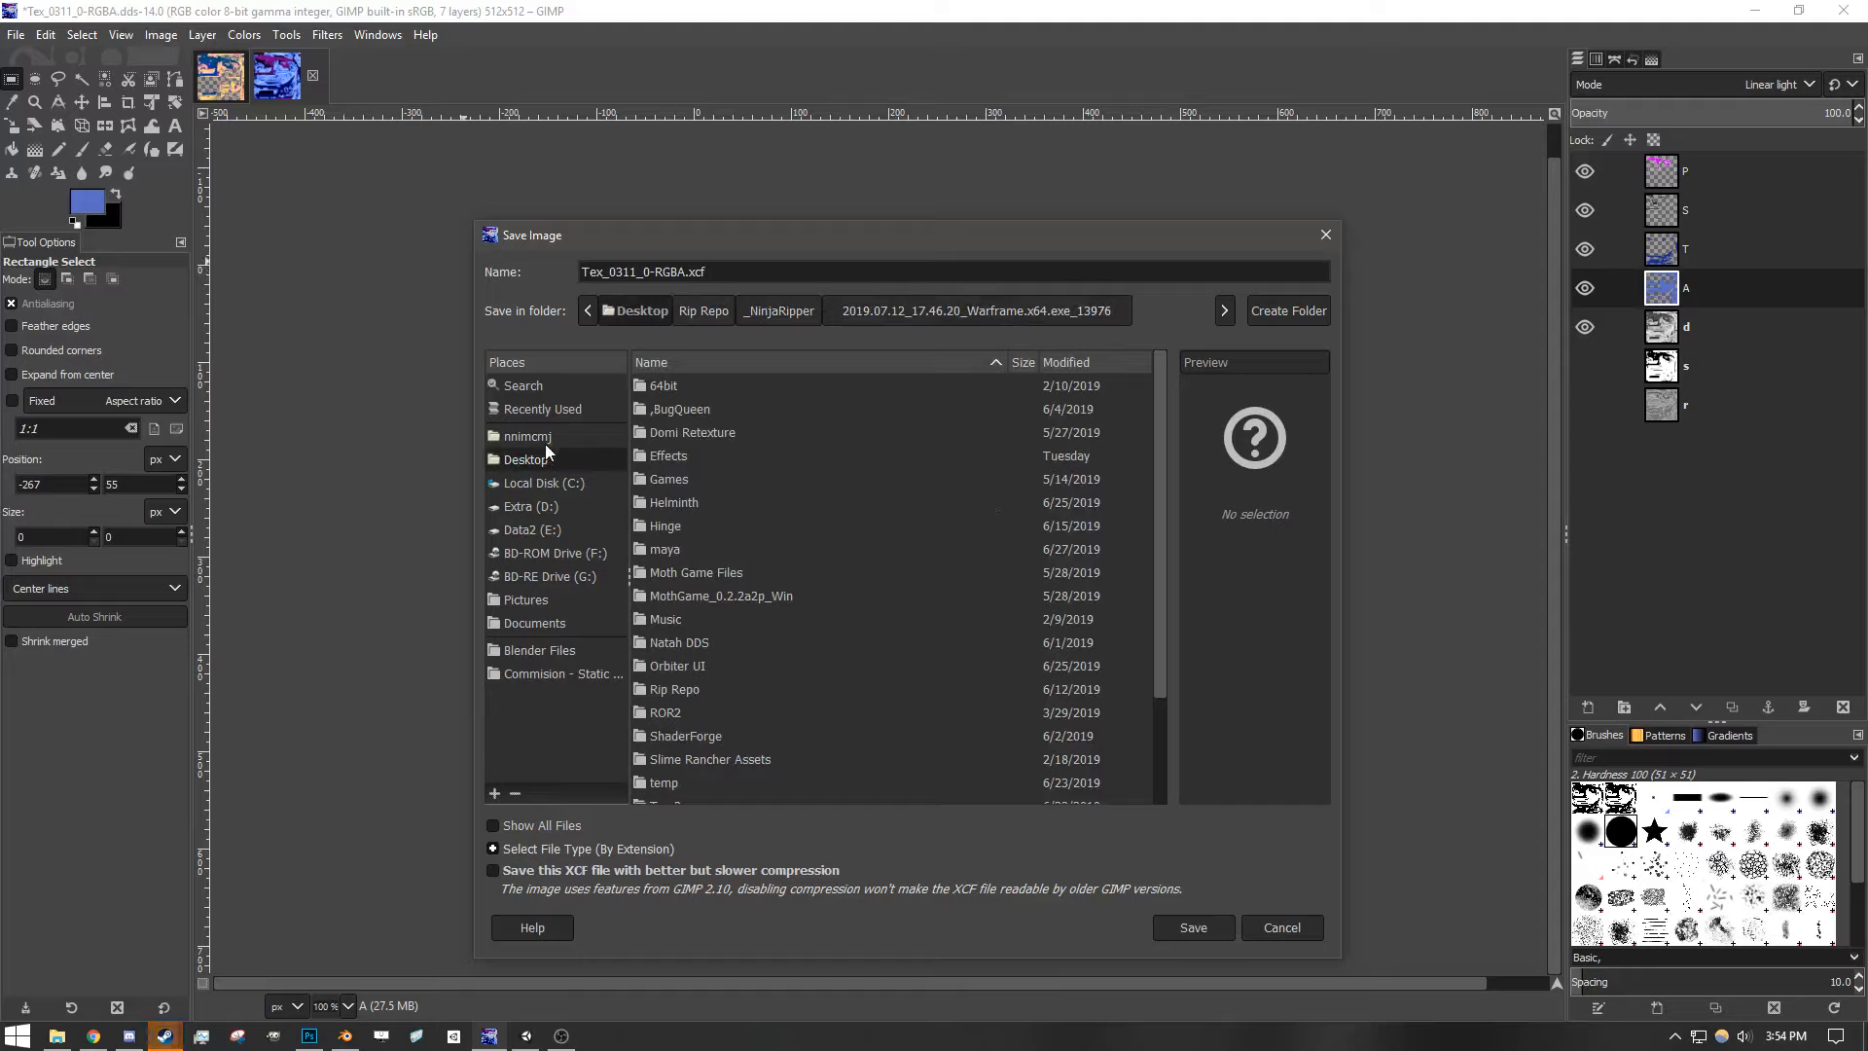
double_click(677, 691)
click(1194, 927)
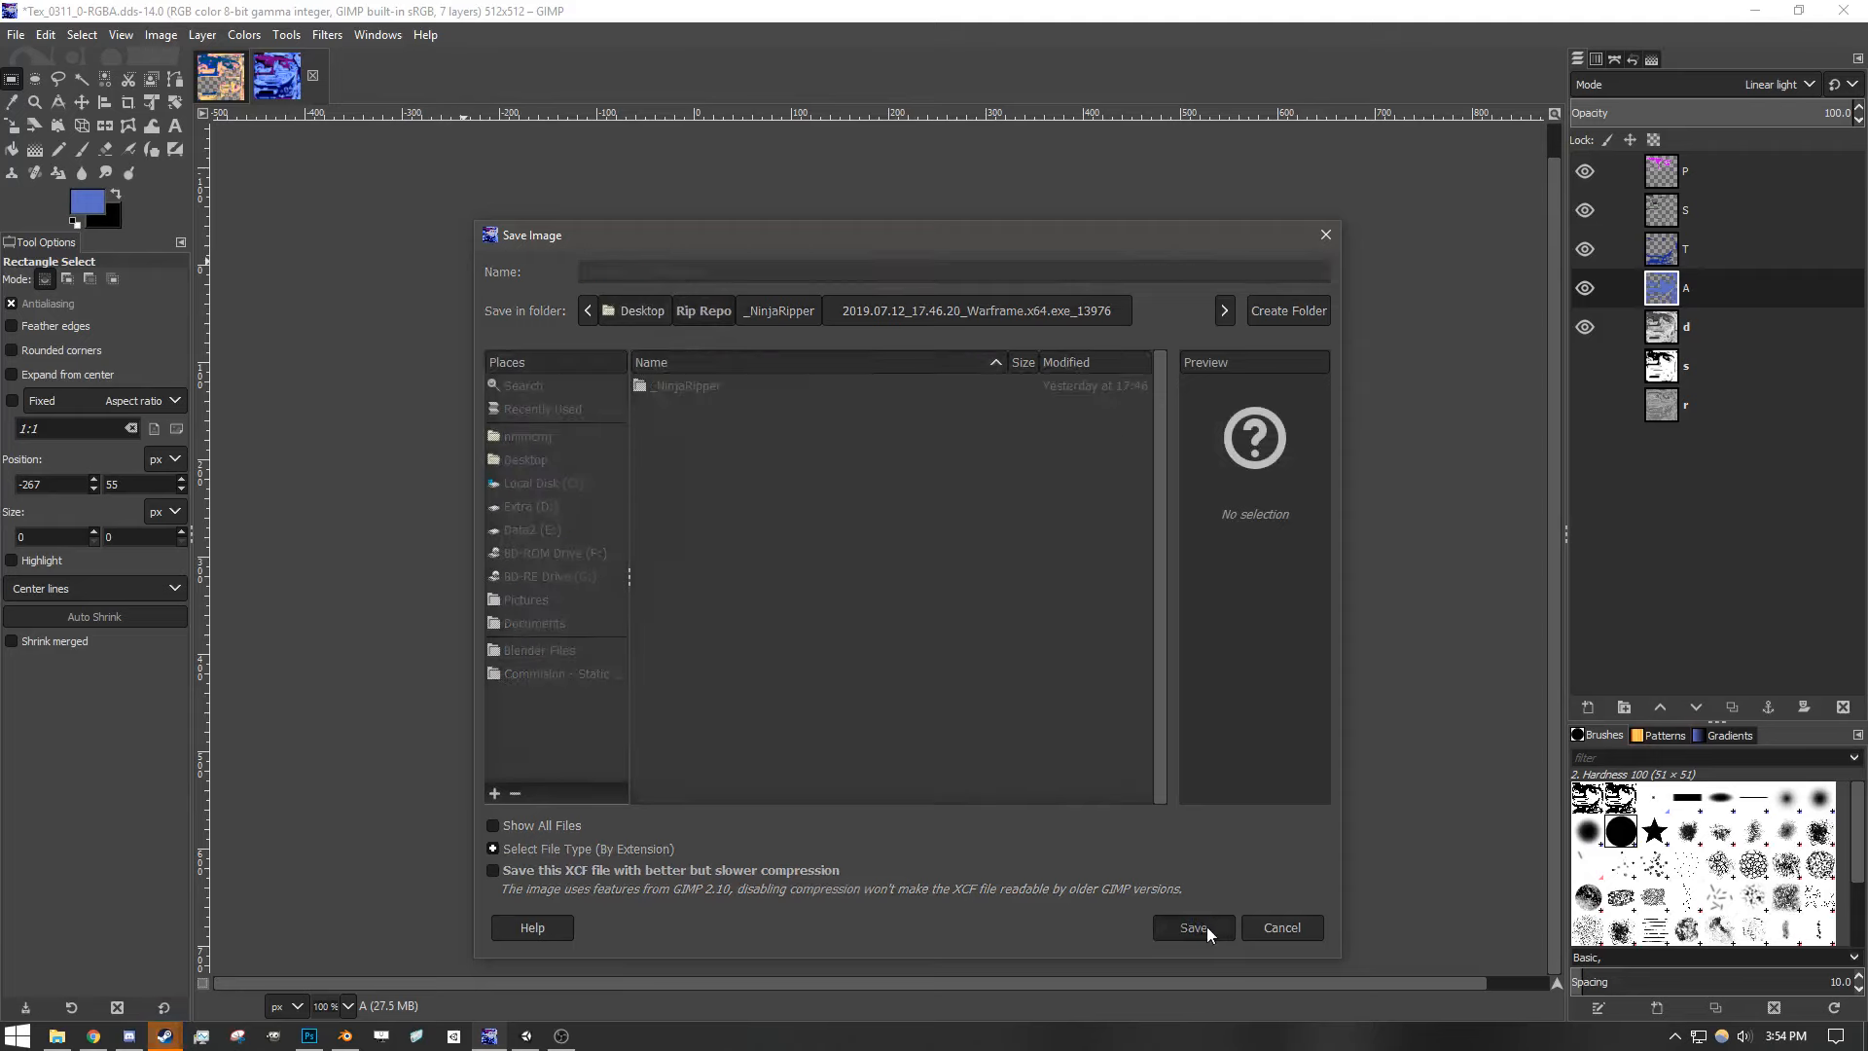
- Switch to File Explorer and check the saved Tex_0311_0-RGBA.xcf in the Rip Repo folder
click(55, 1037)
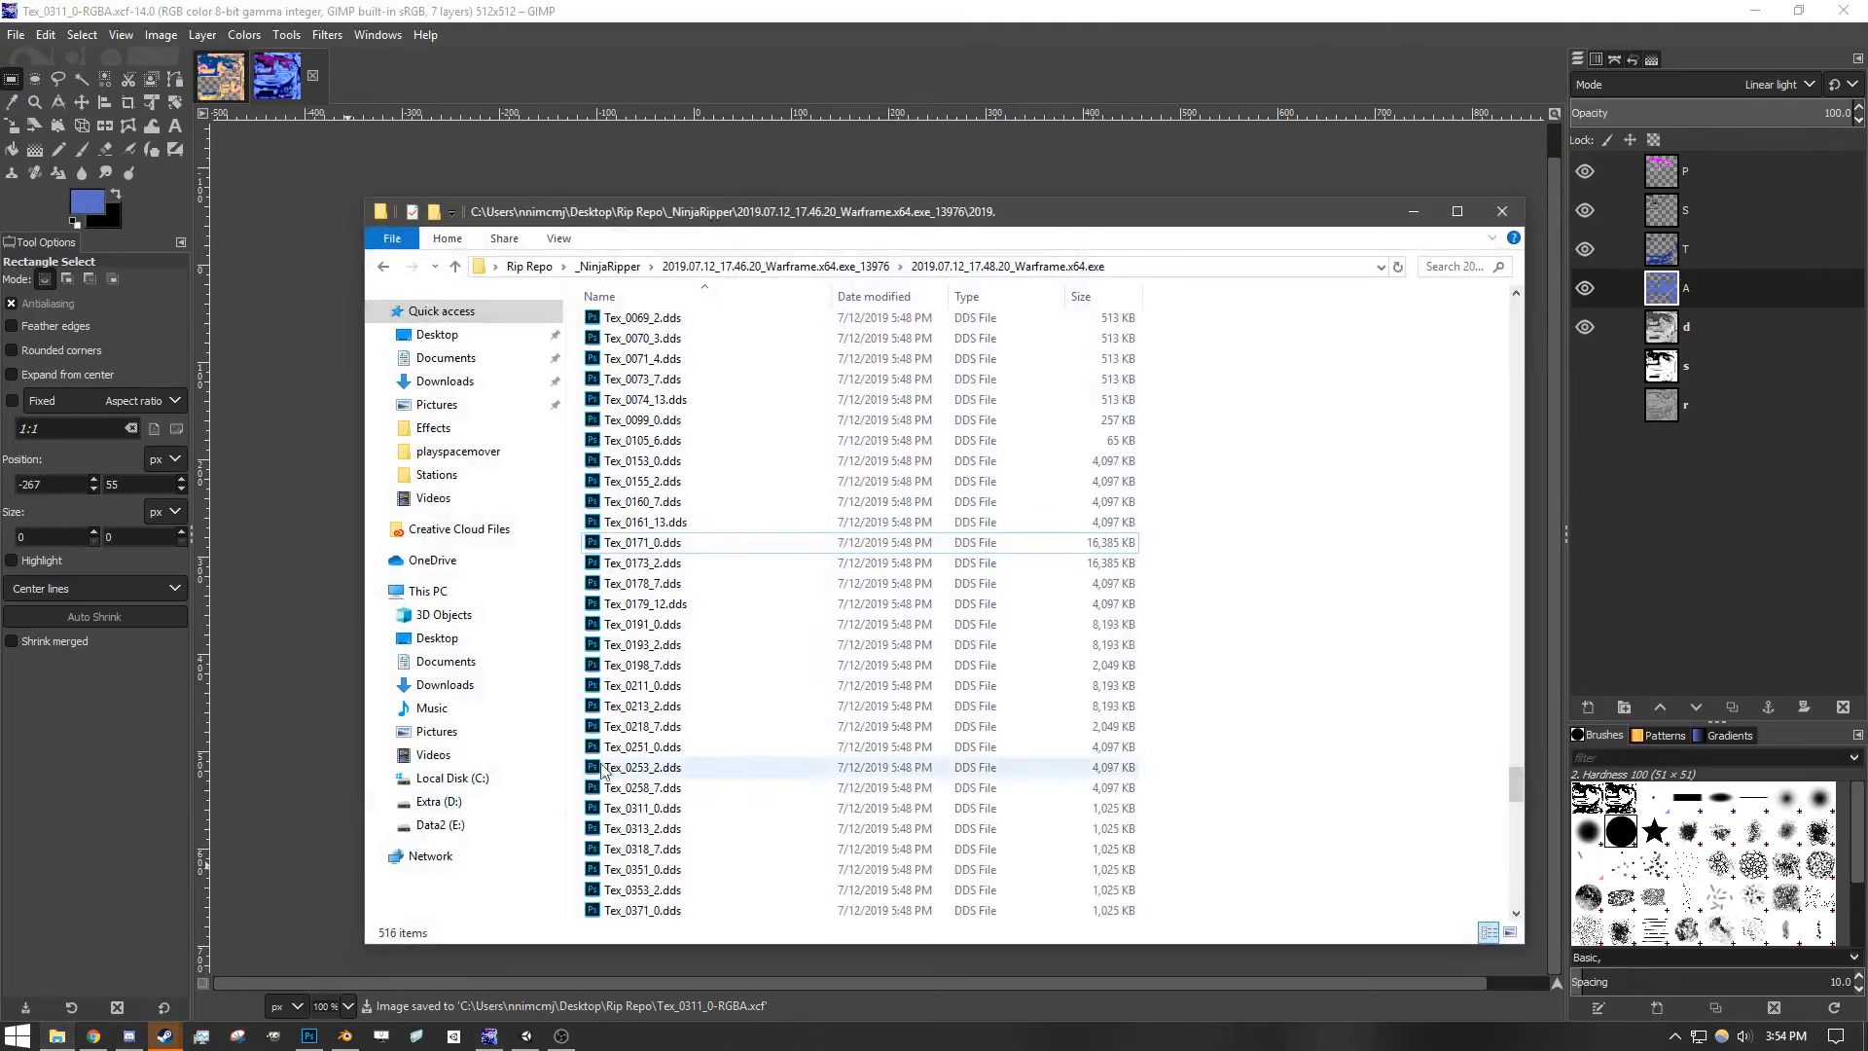
click(530, 266)
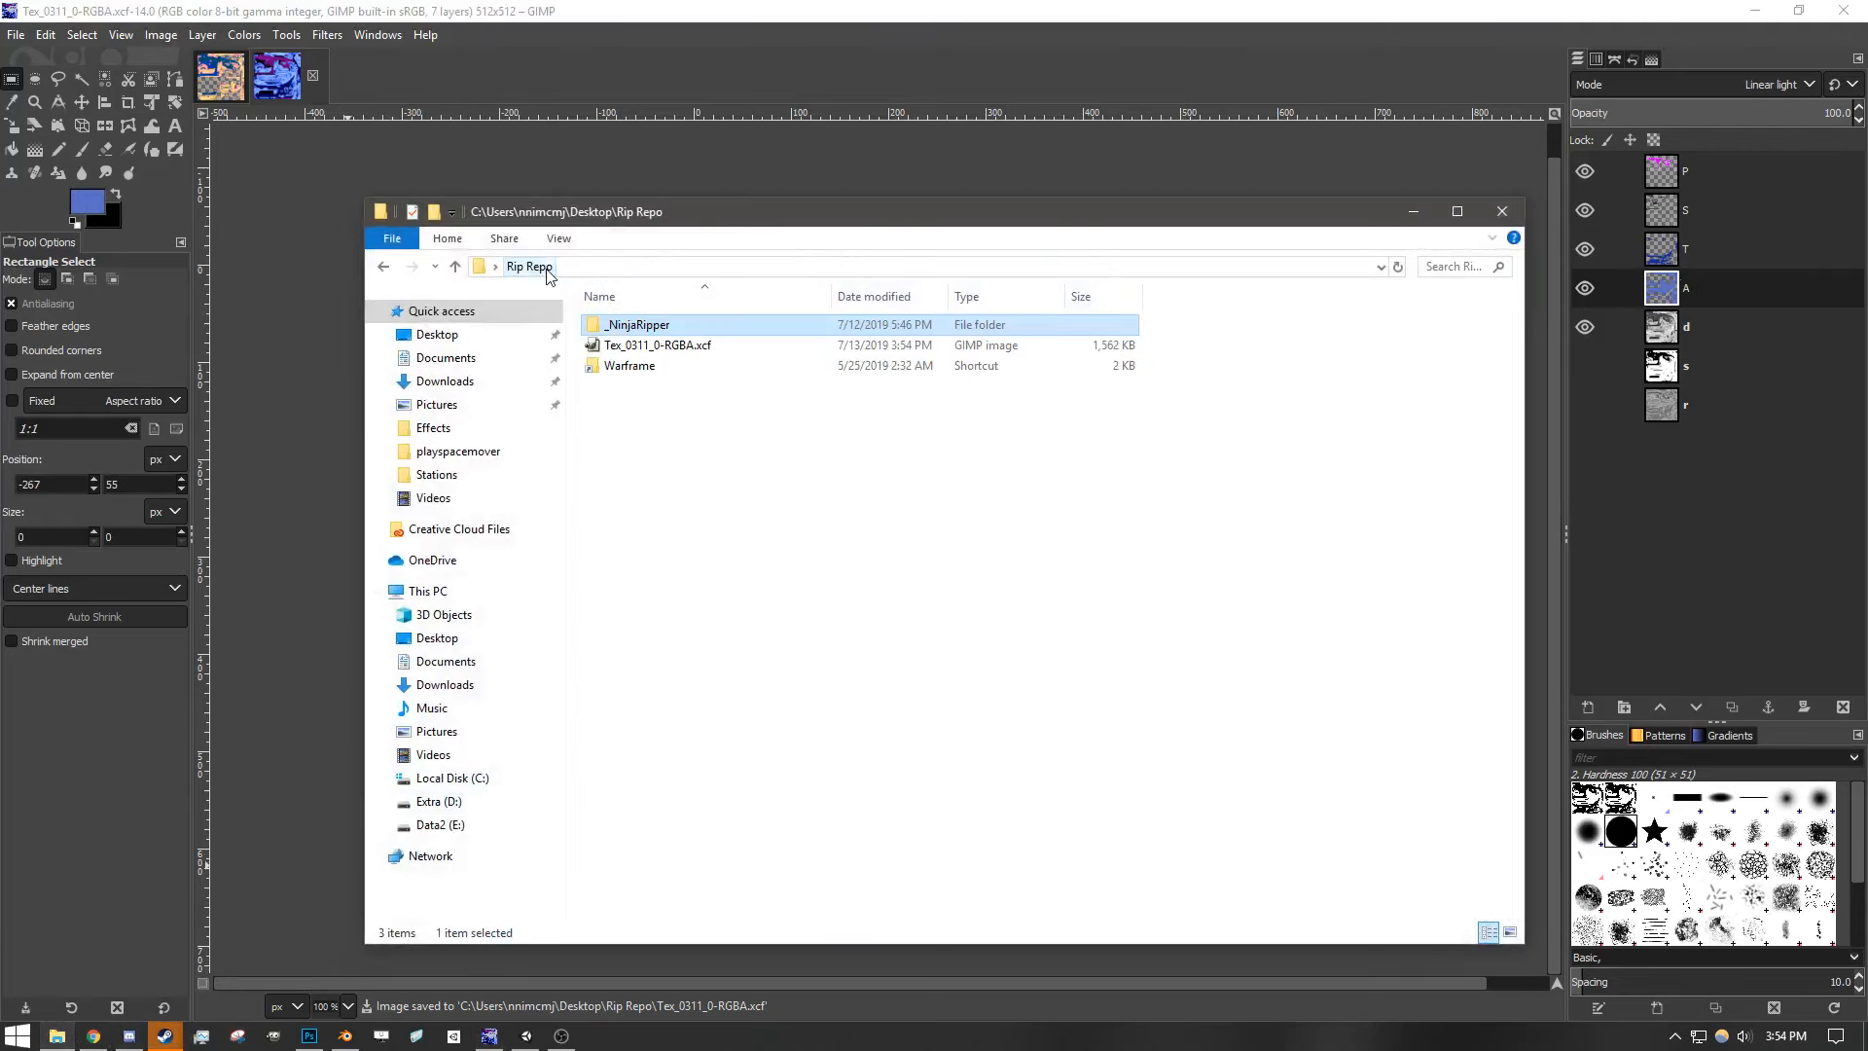
click(612, 348)
click(924, 392)
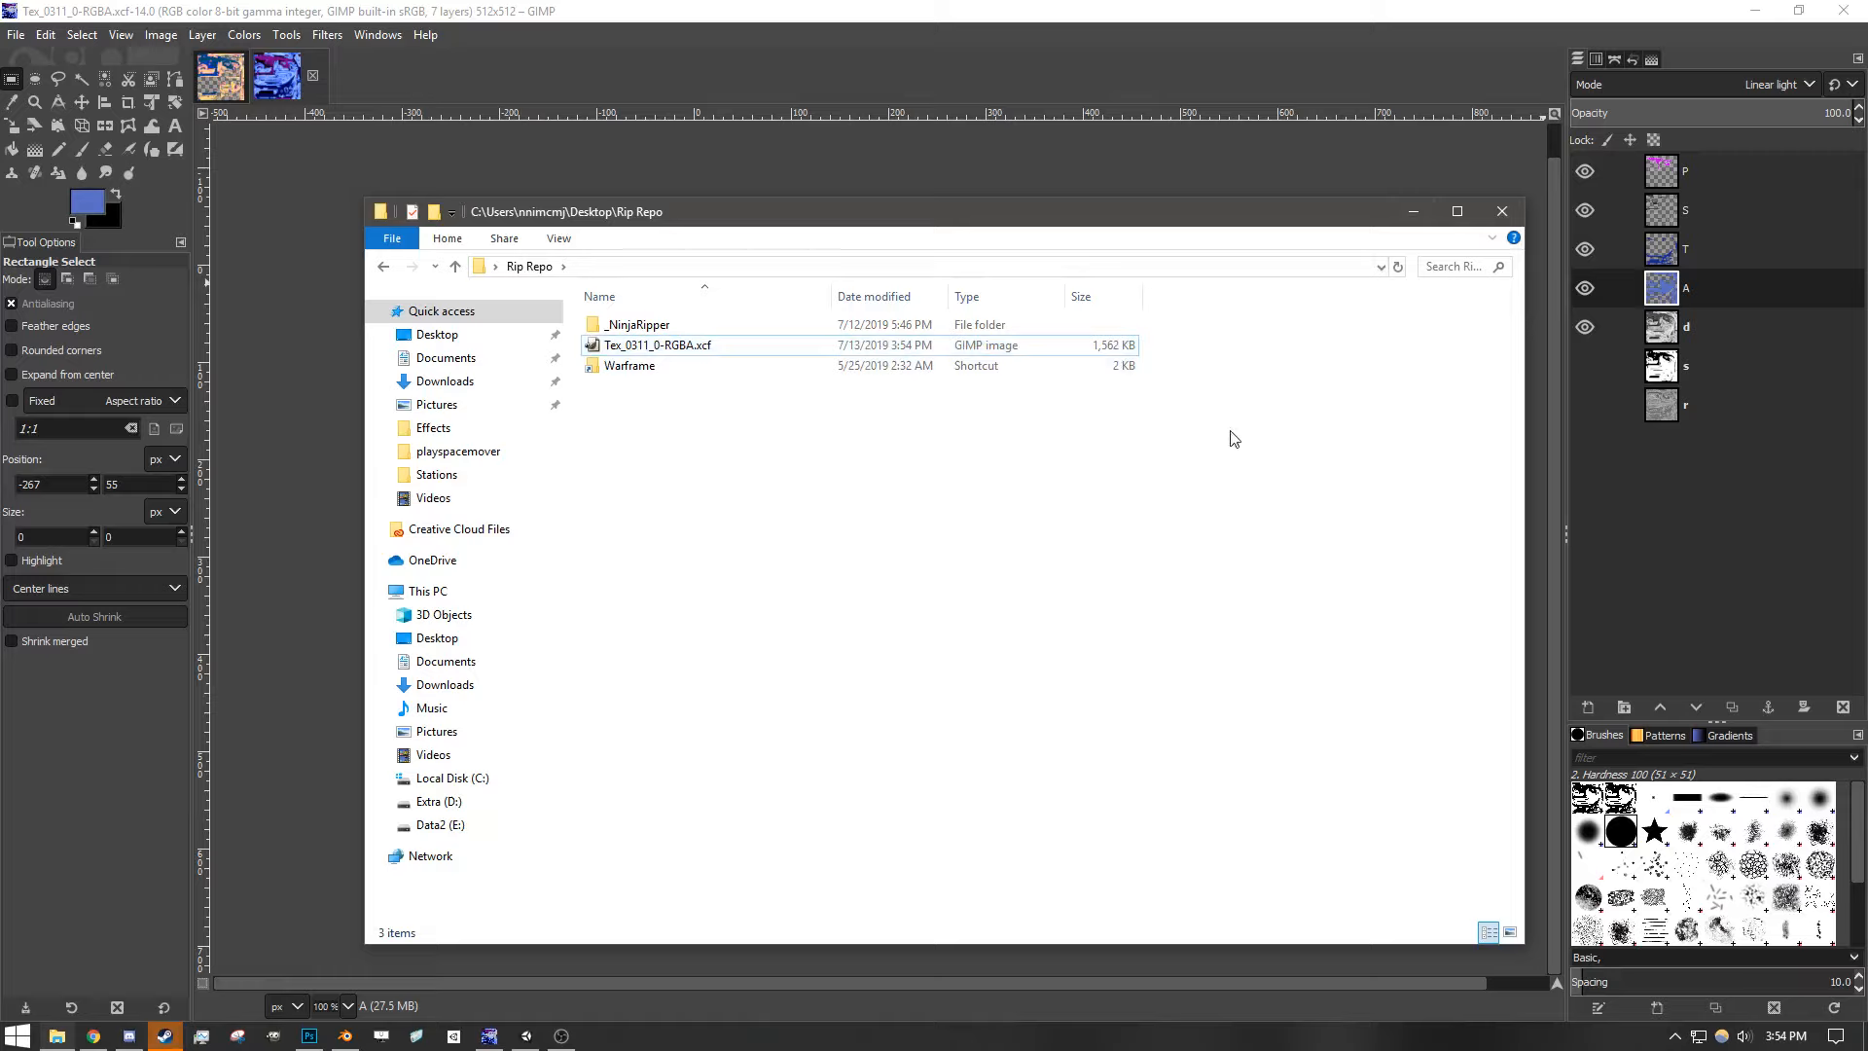
click(1412, 211)
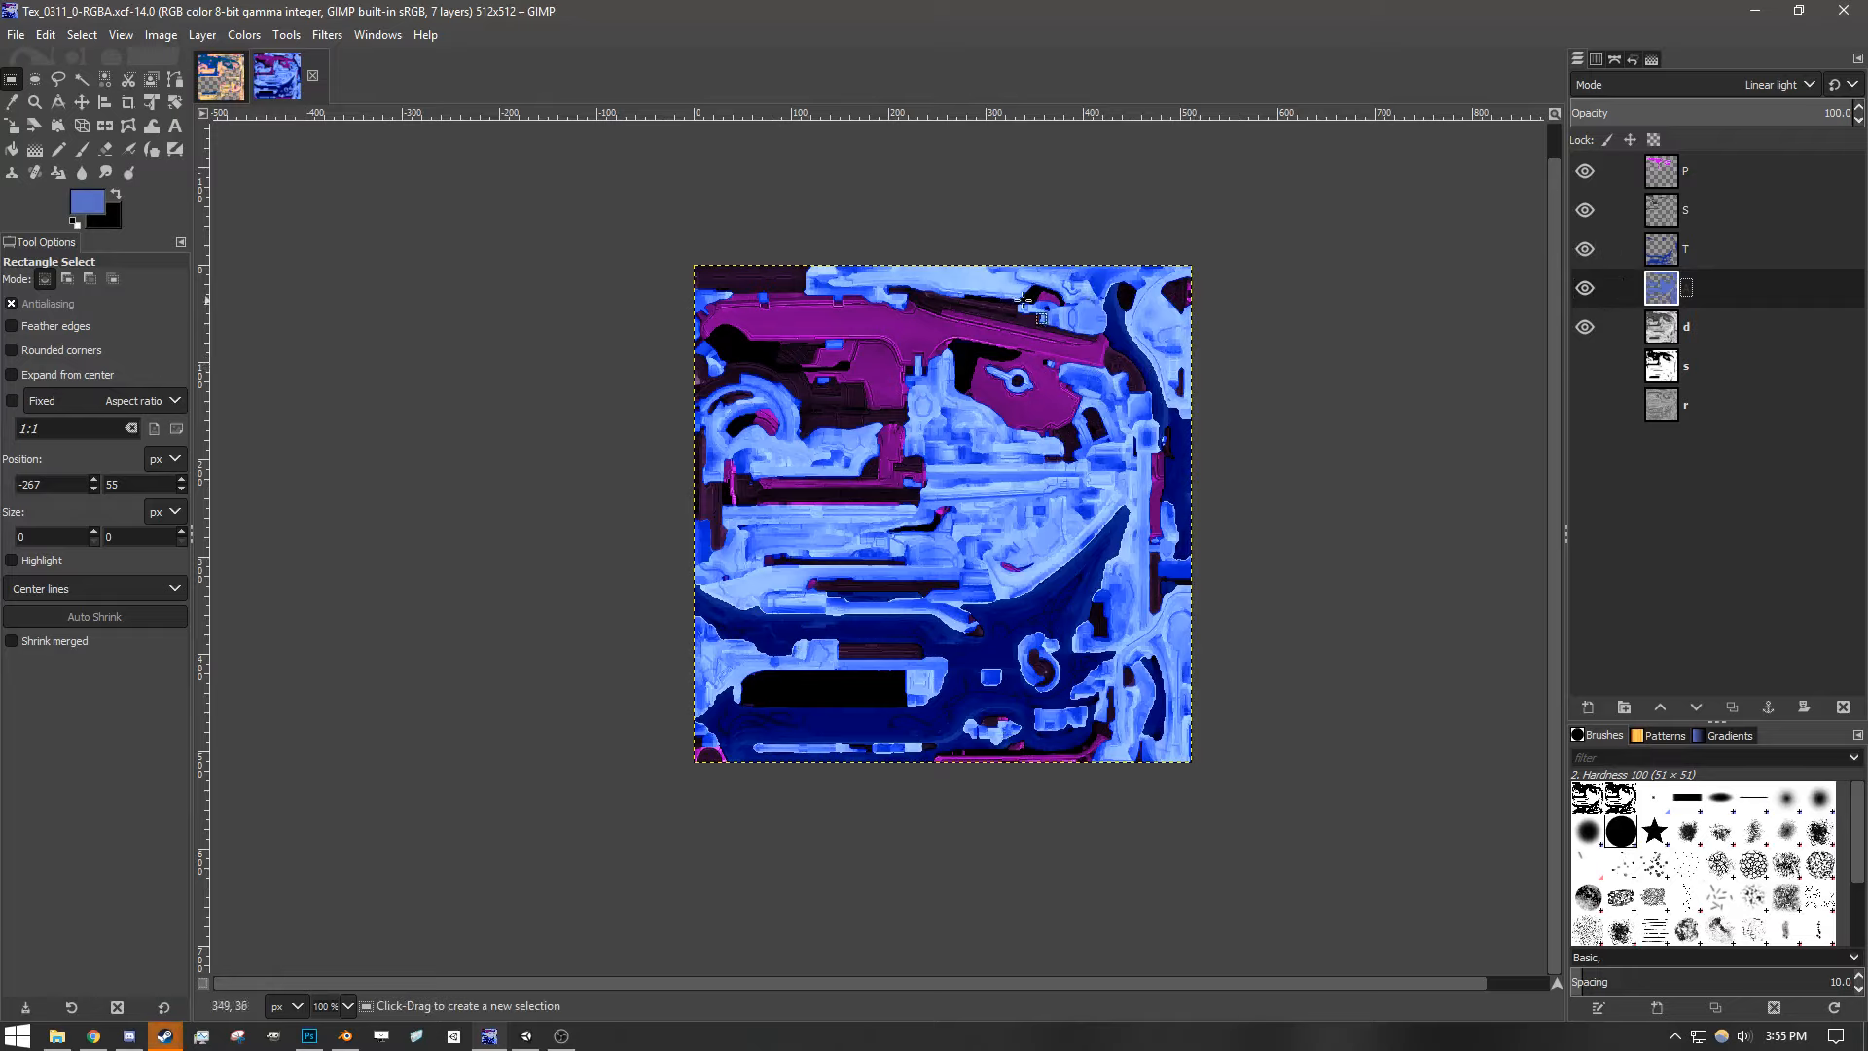
- Export the composite texture as Tex_0311_0-RGBA.png to the Rip Repo folder with the default PNG options
click(15, 36)
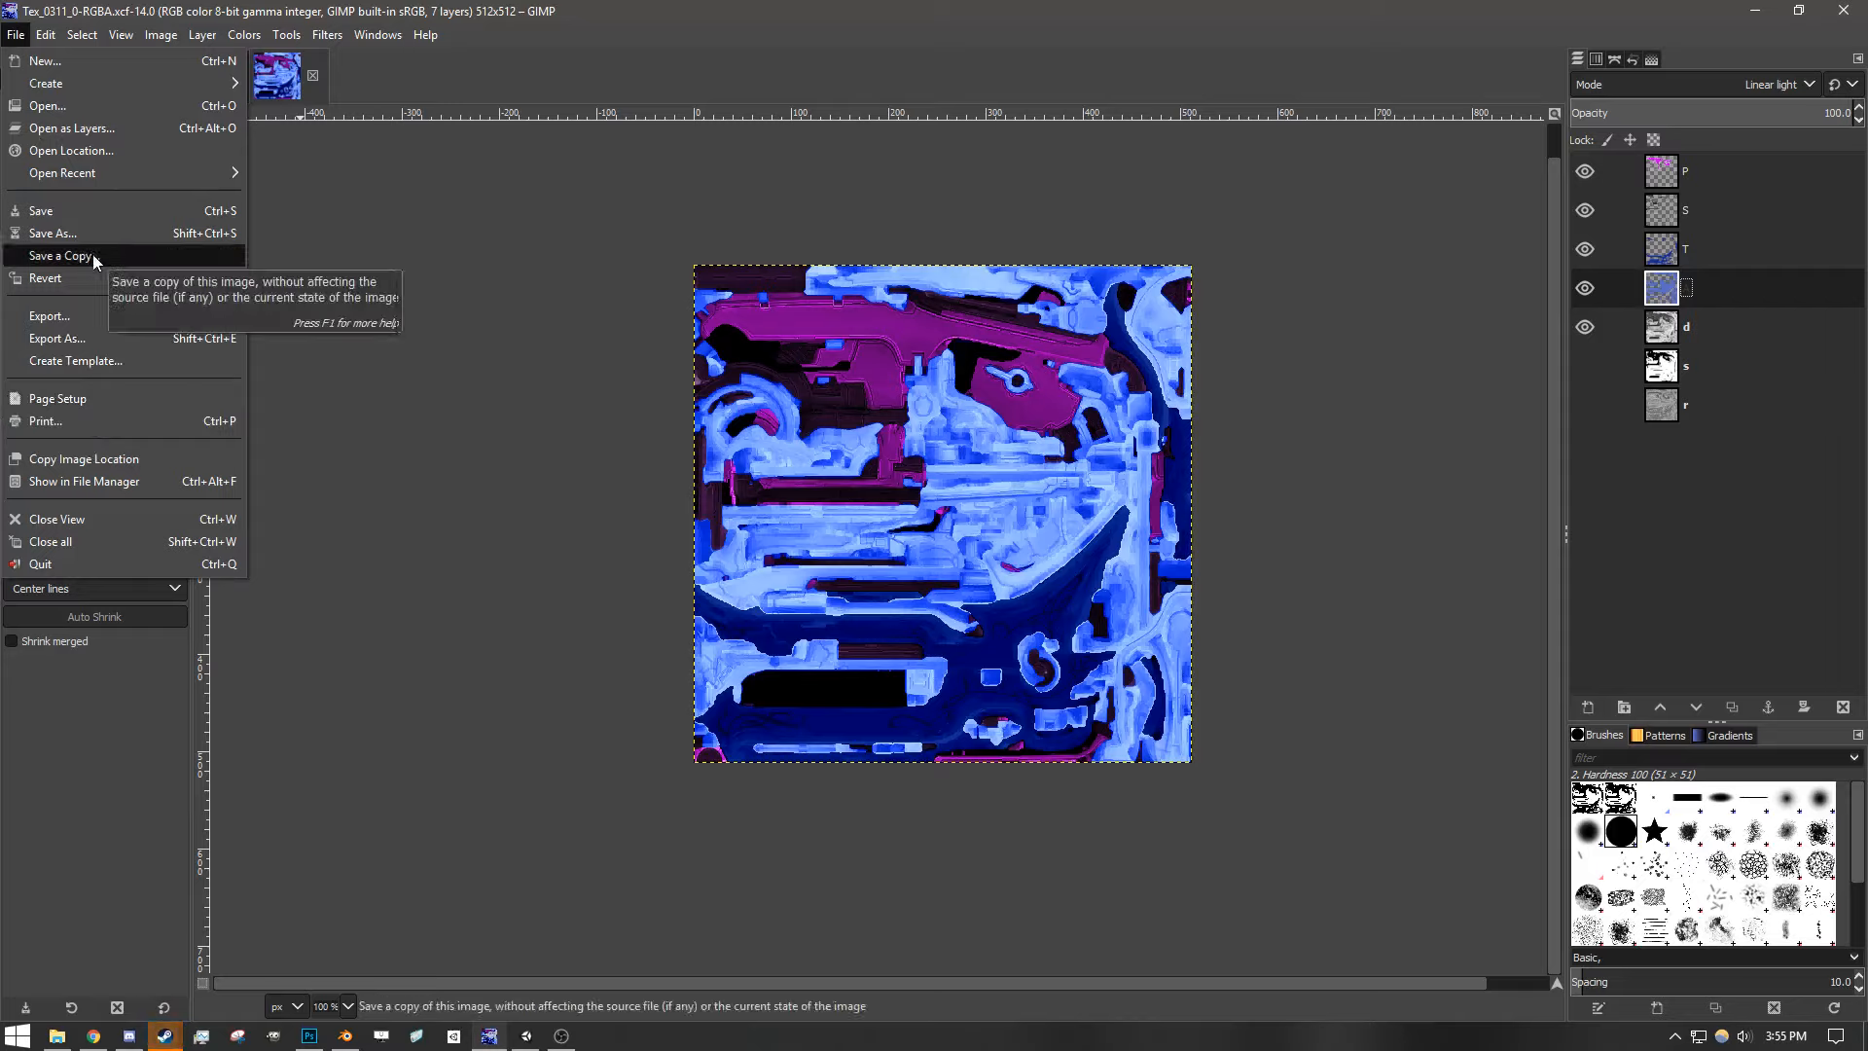
click(56, 338)
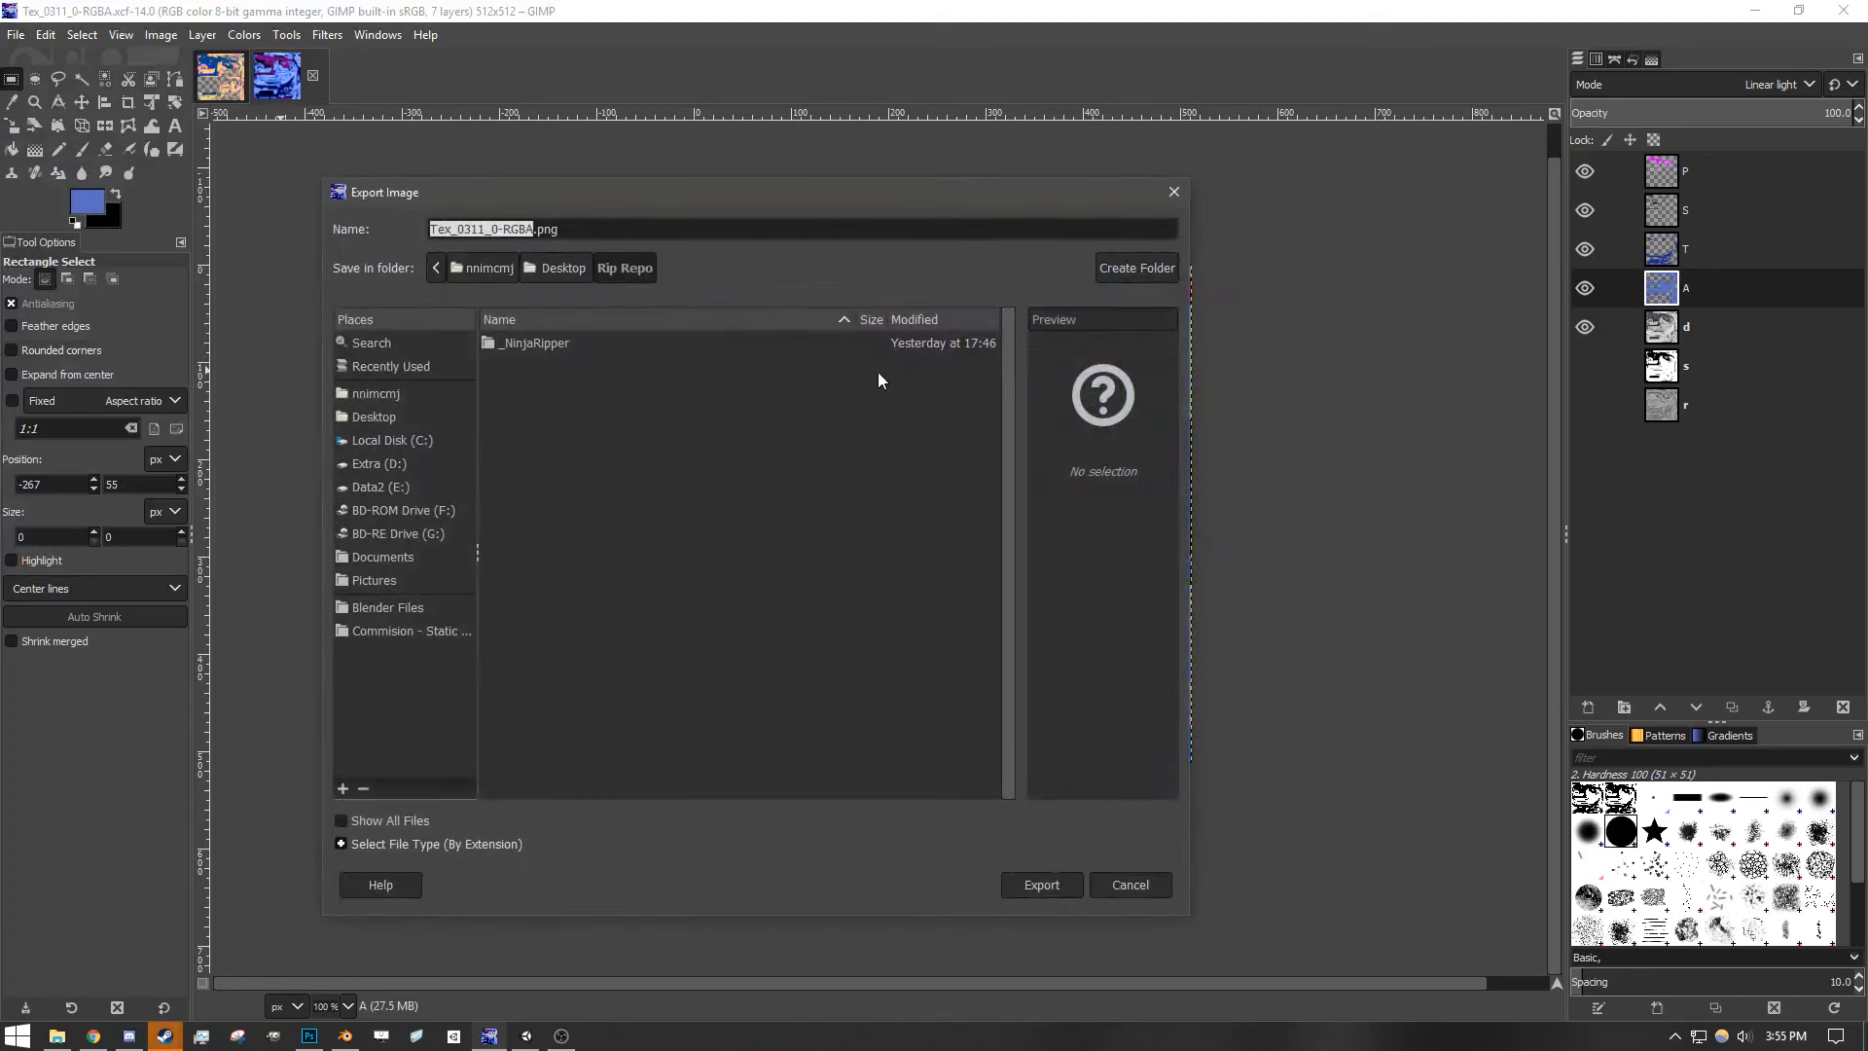
drag(686, 191, 822, 201)
click(749, 397)
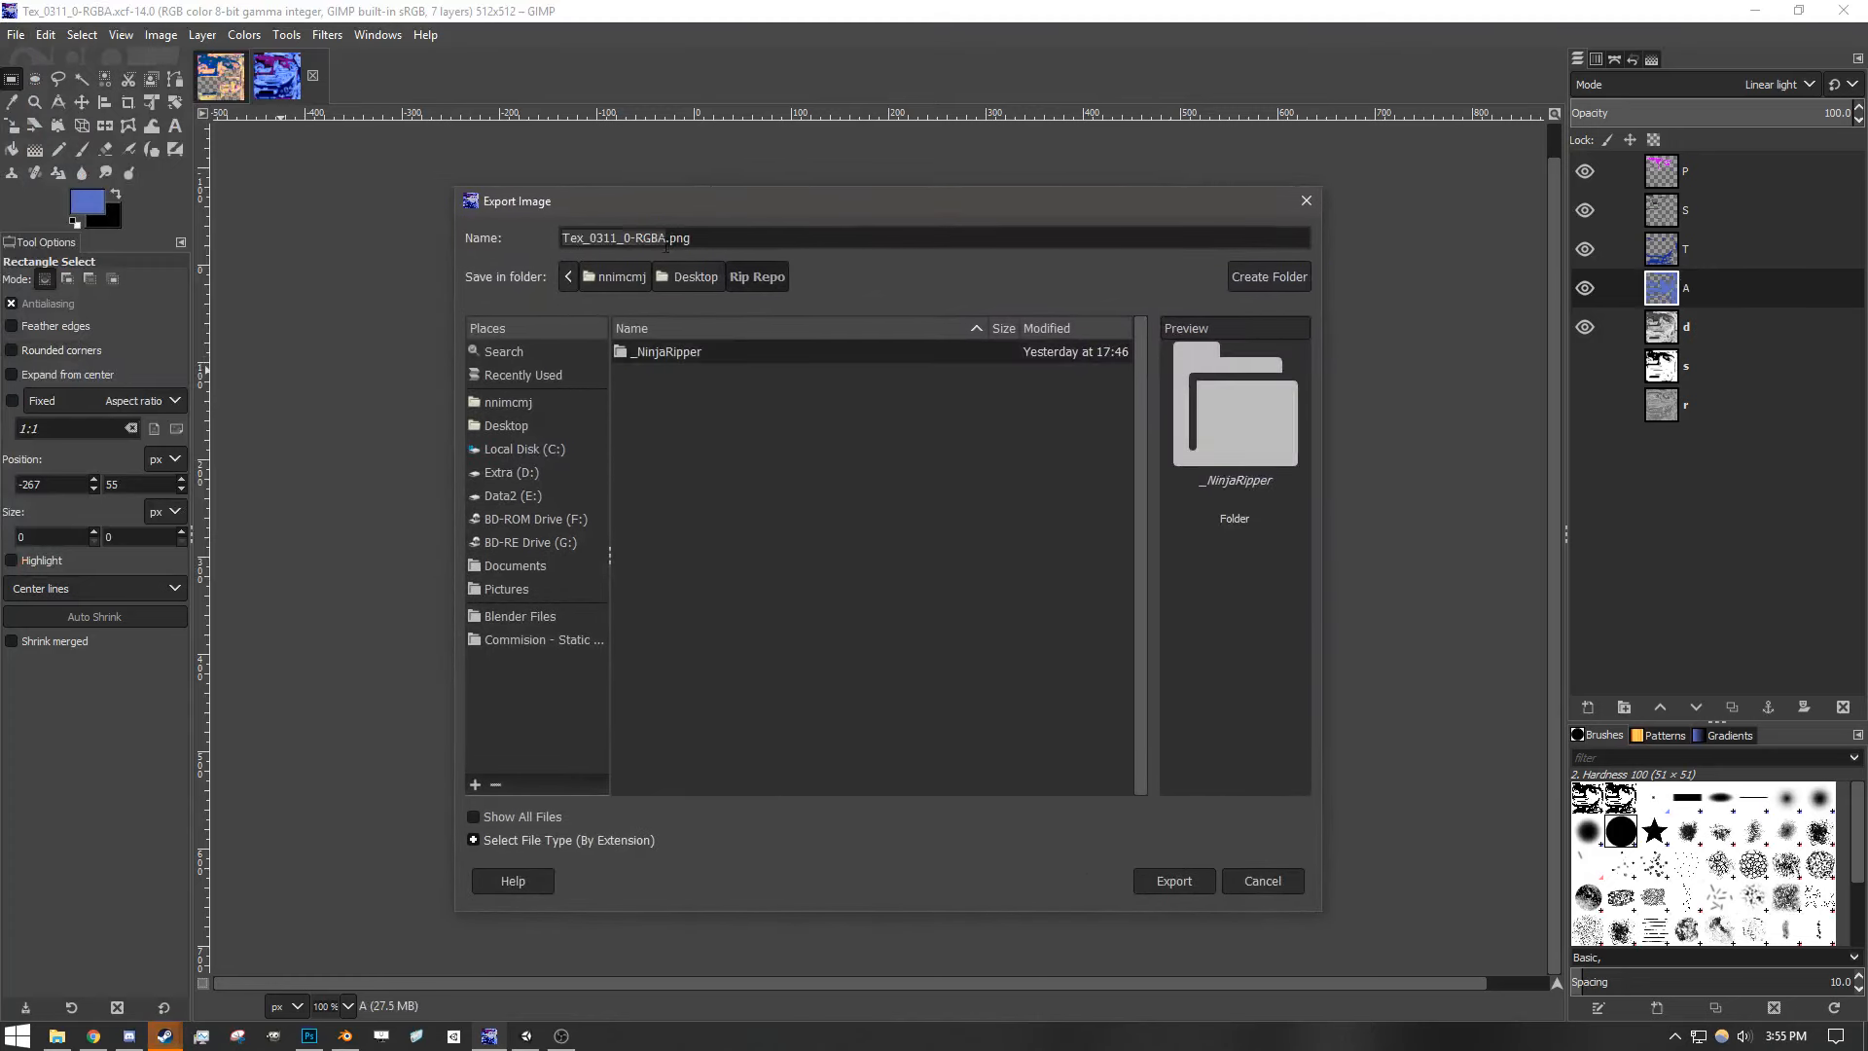
click(1184, 882)
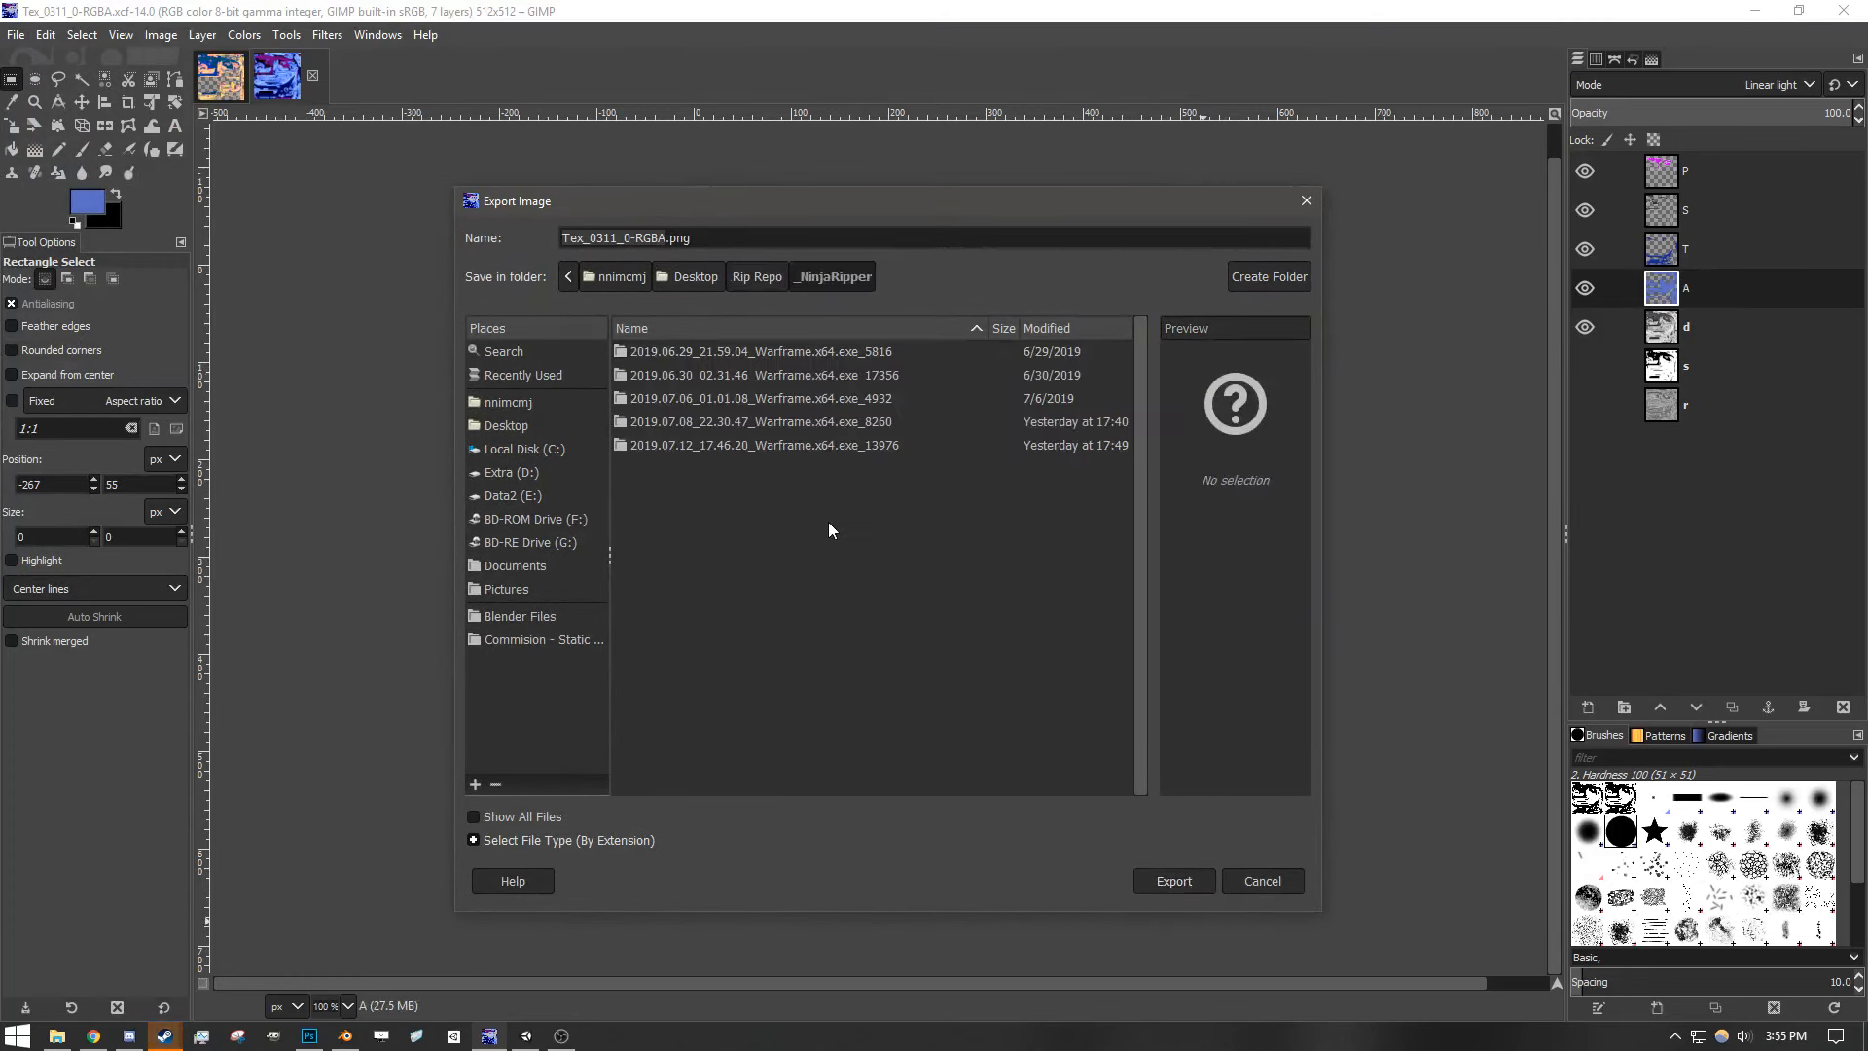
click(751, 285)
click(1181, 891)
click(741, 279)
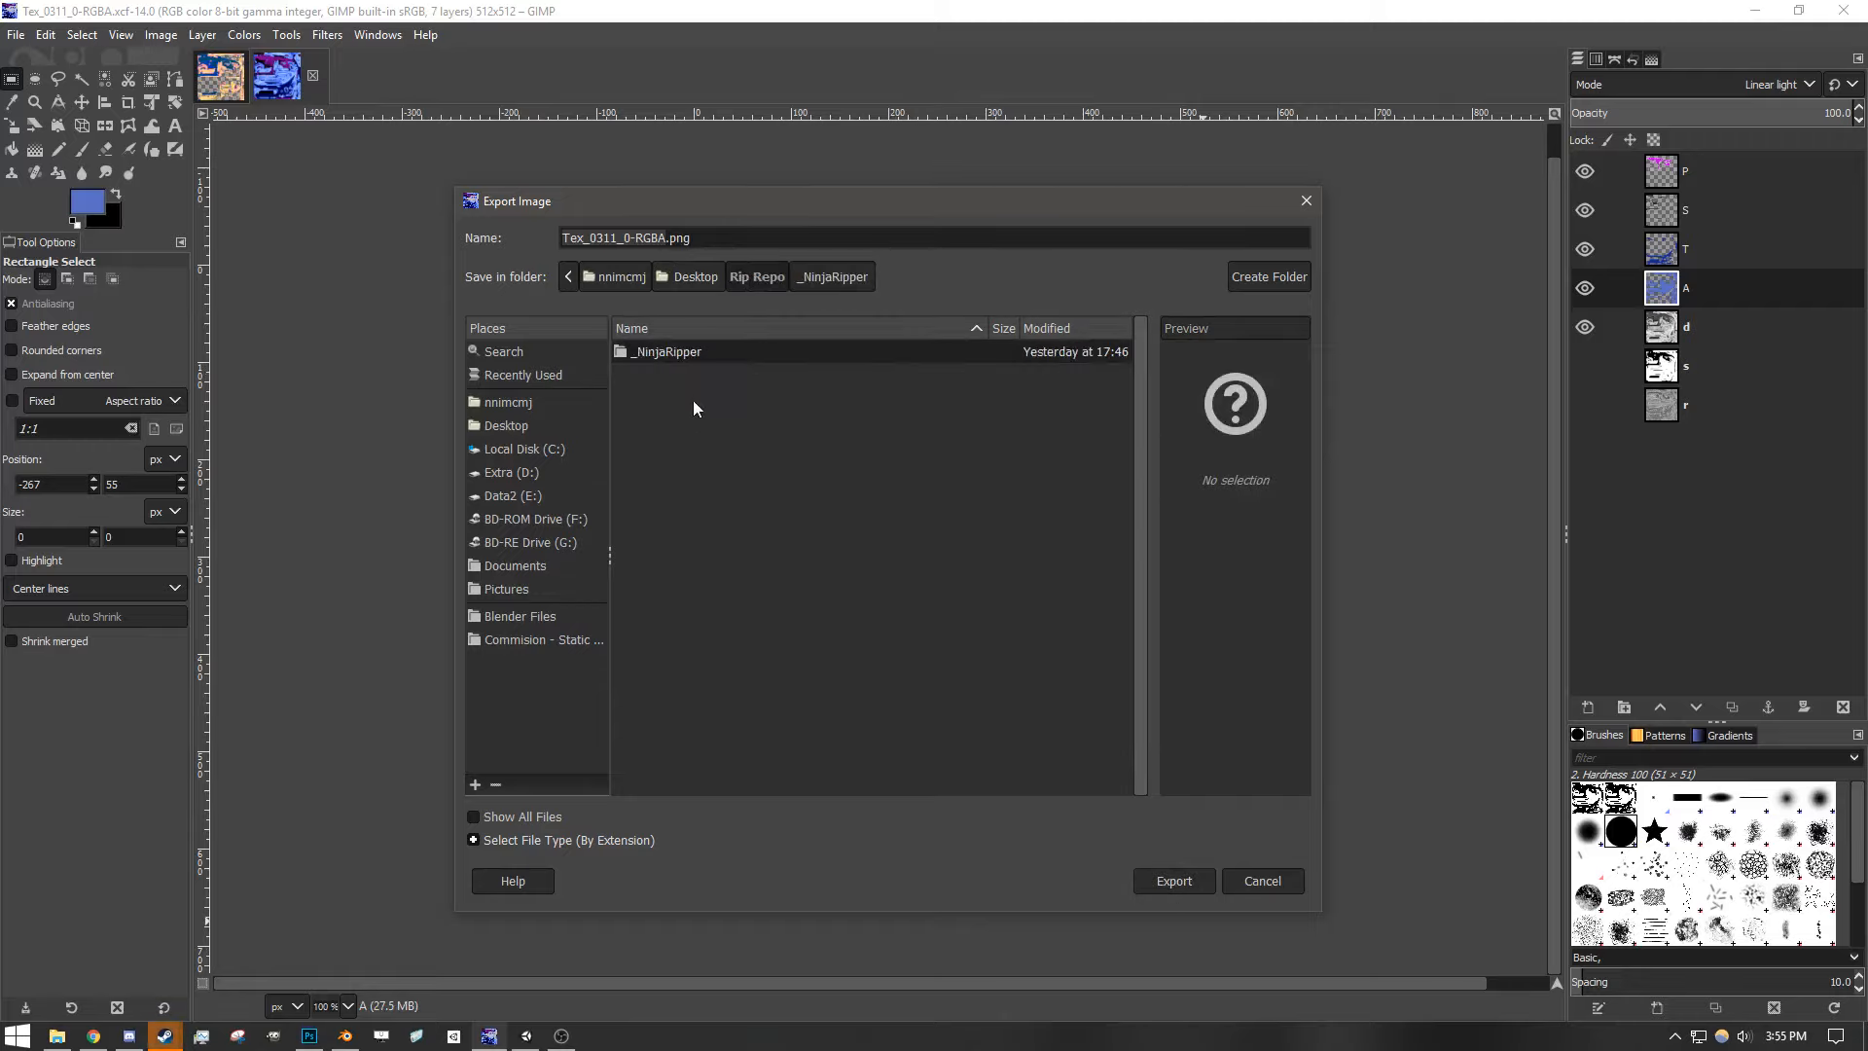
click(681, 279)
double_click(657, 570)
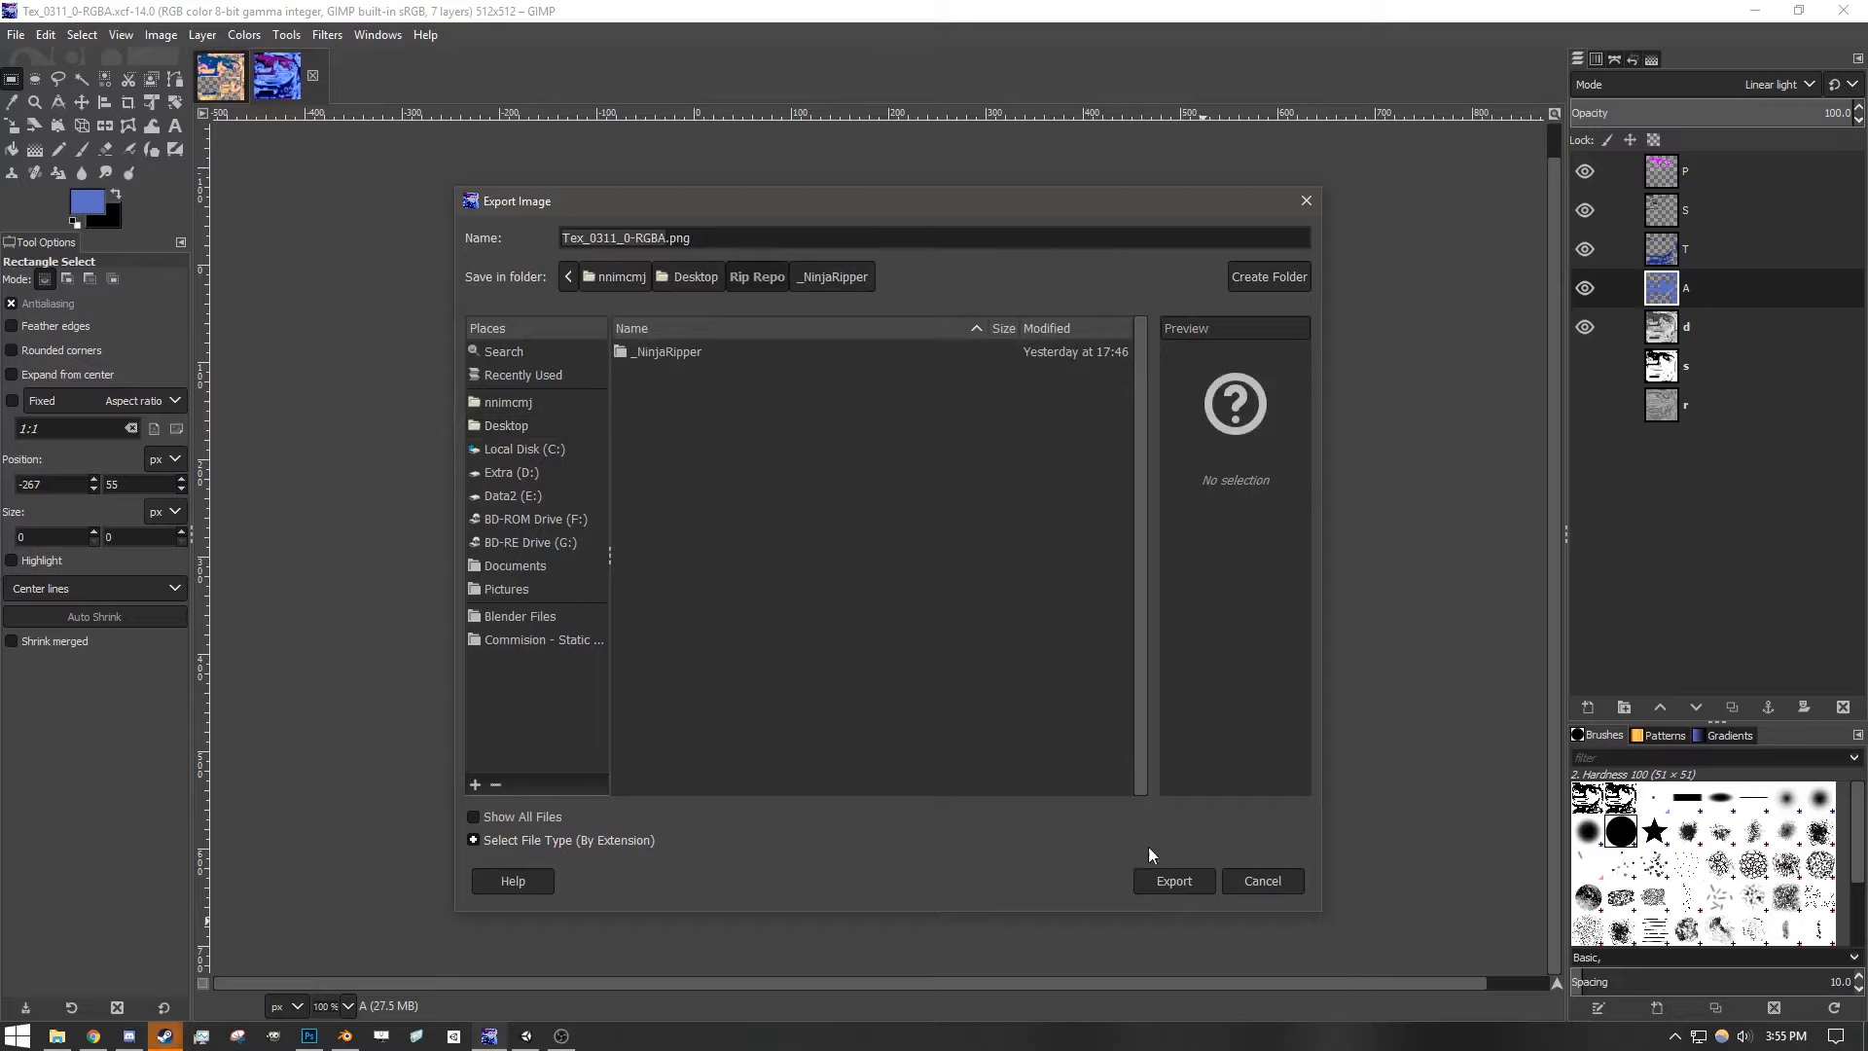
key(Return)
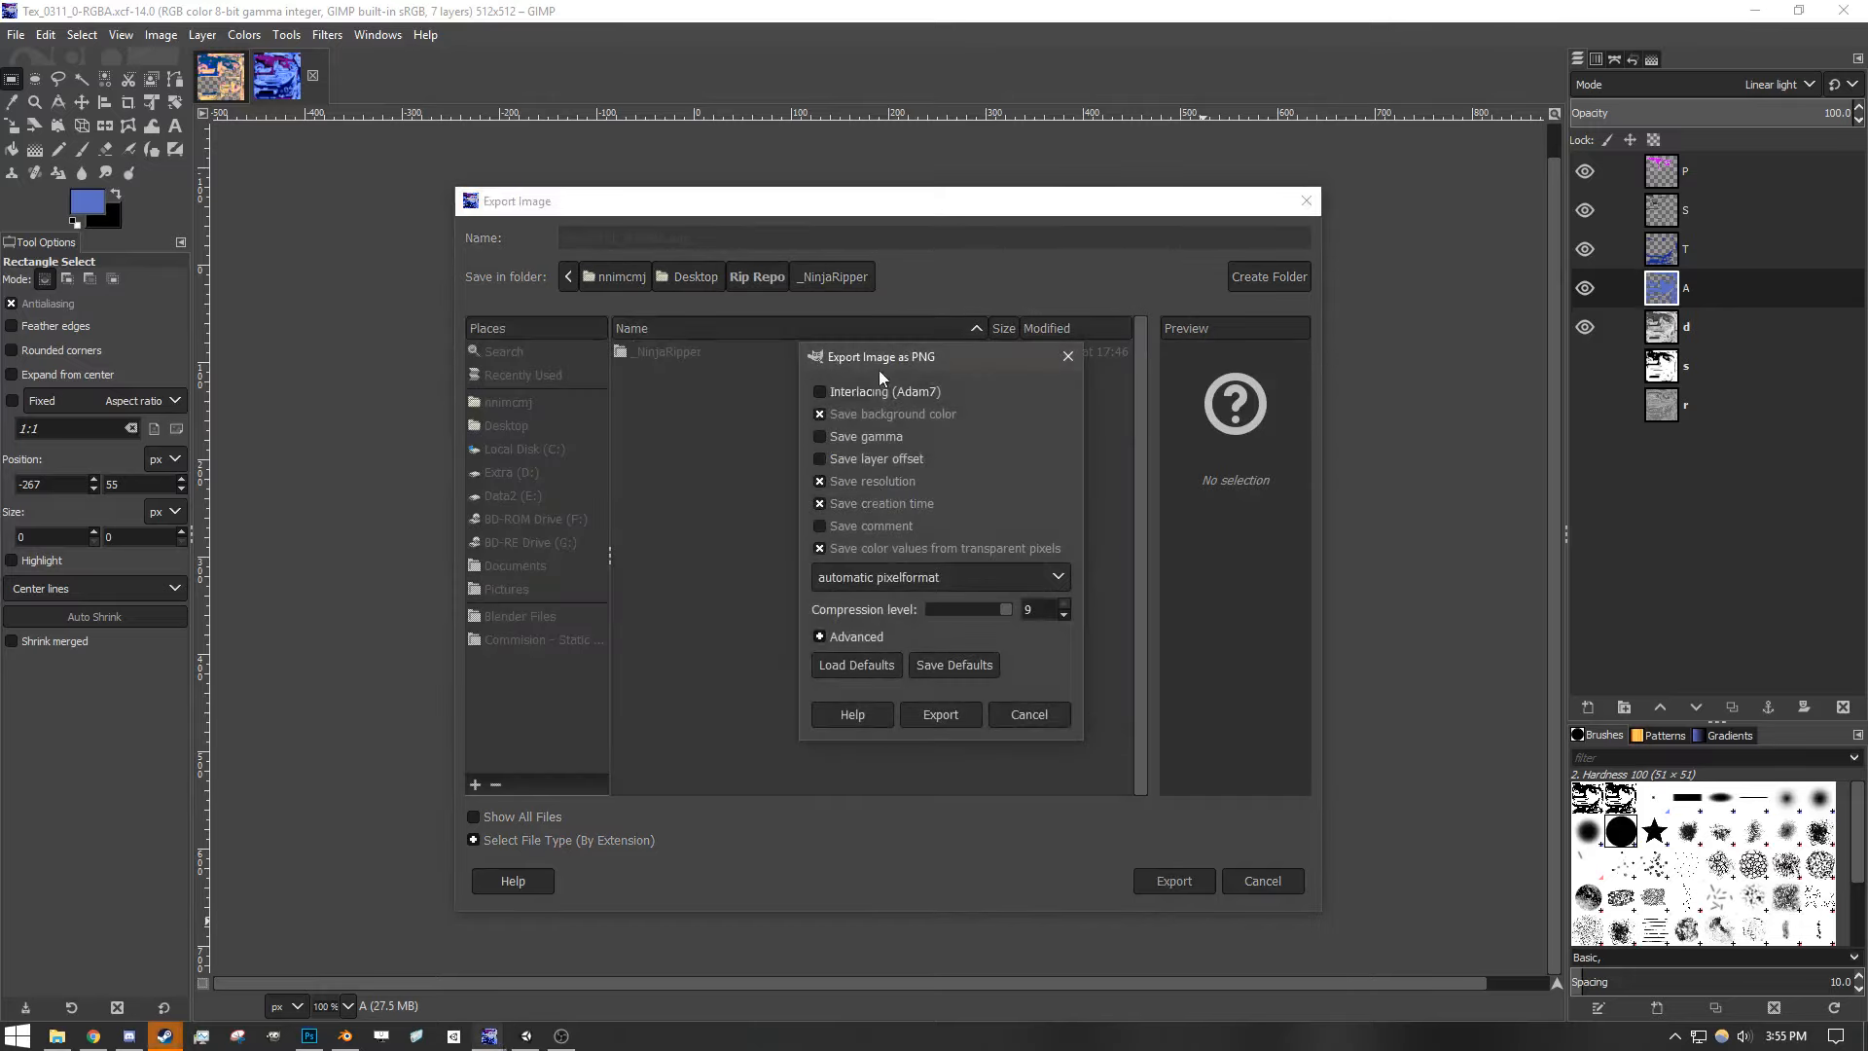
click(920, 726)
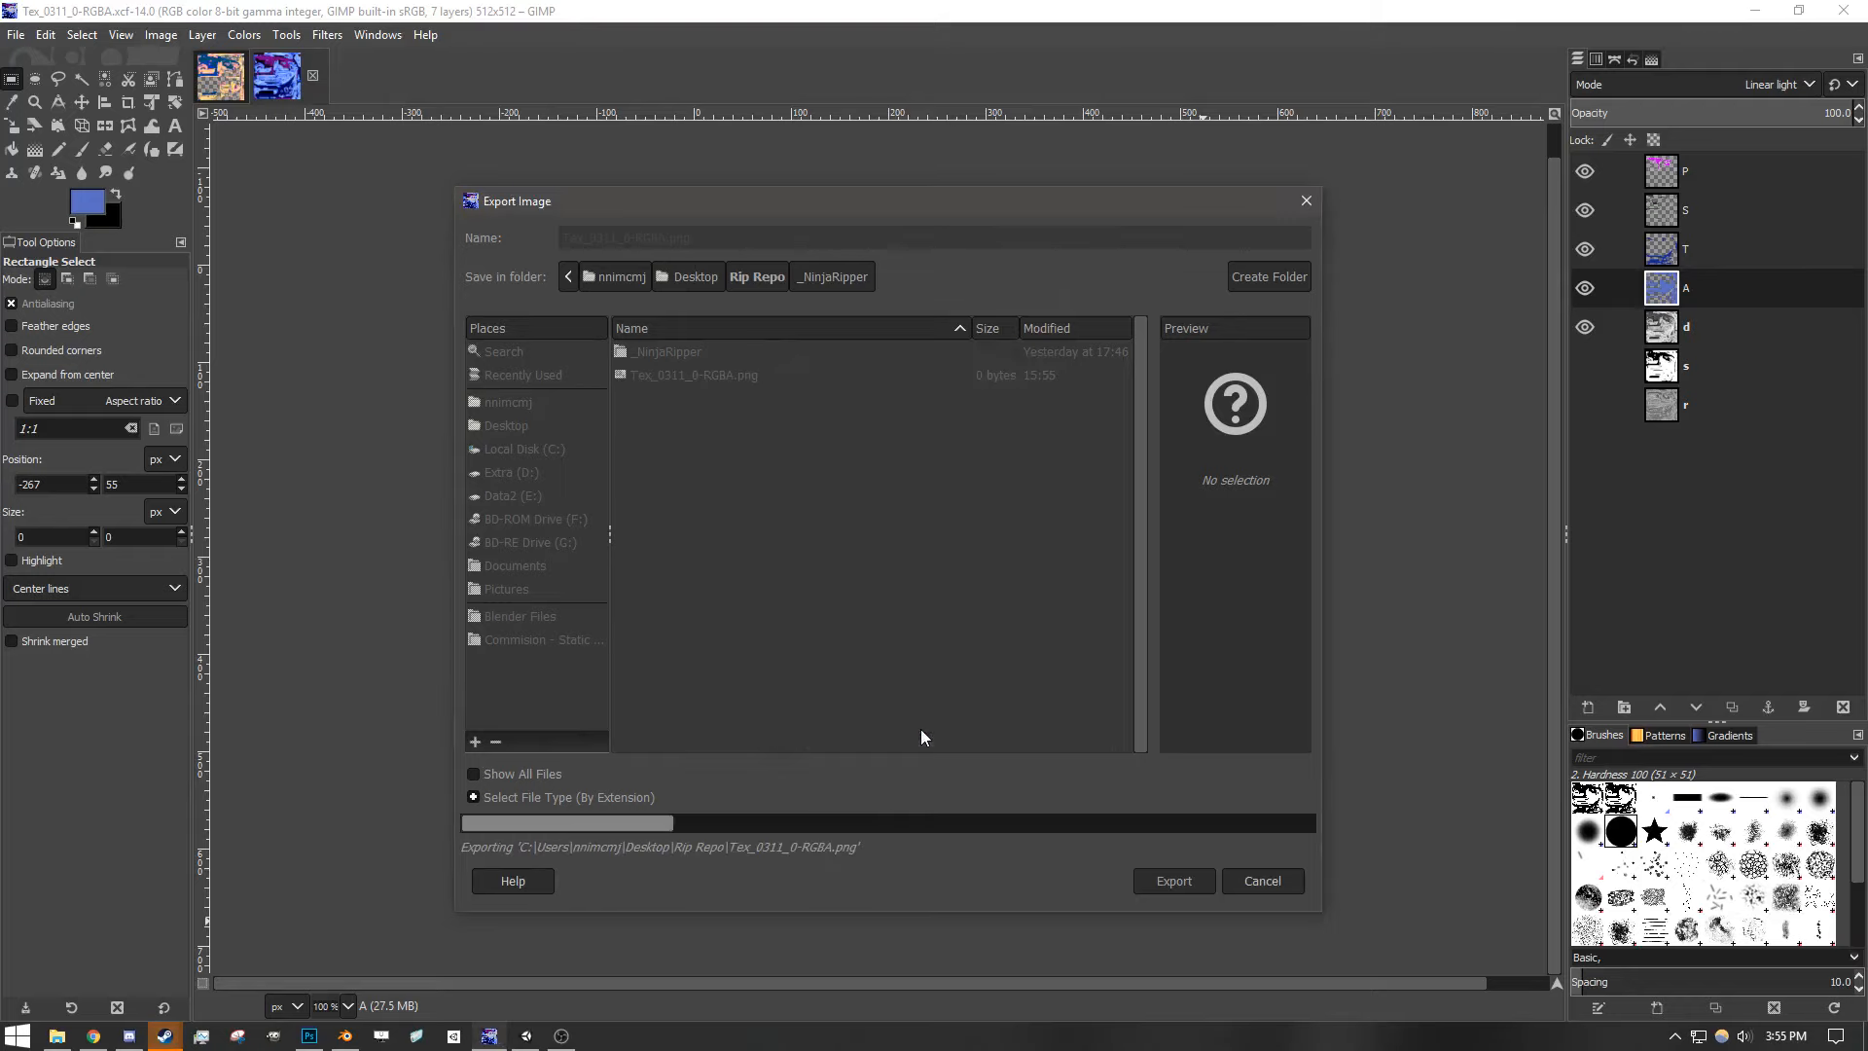
- Check the exported Tex_0311_0-RGBA.png in File Explorer and return to the image
click(57, 1035)
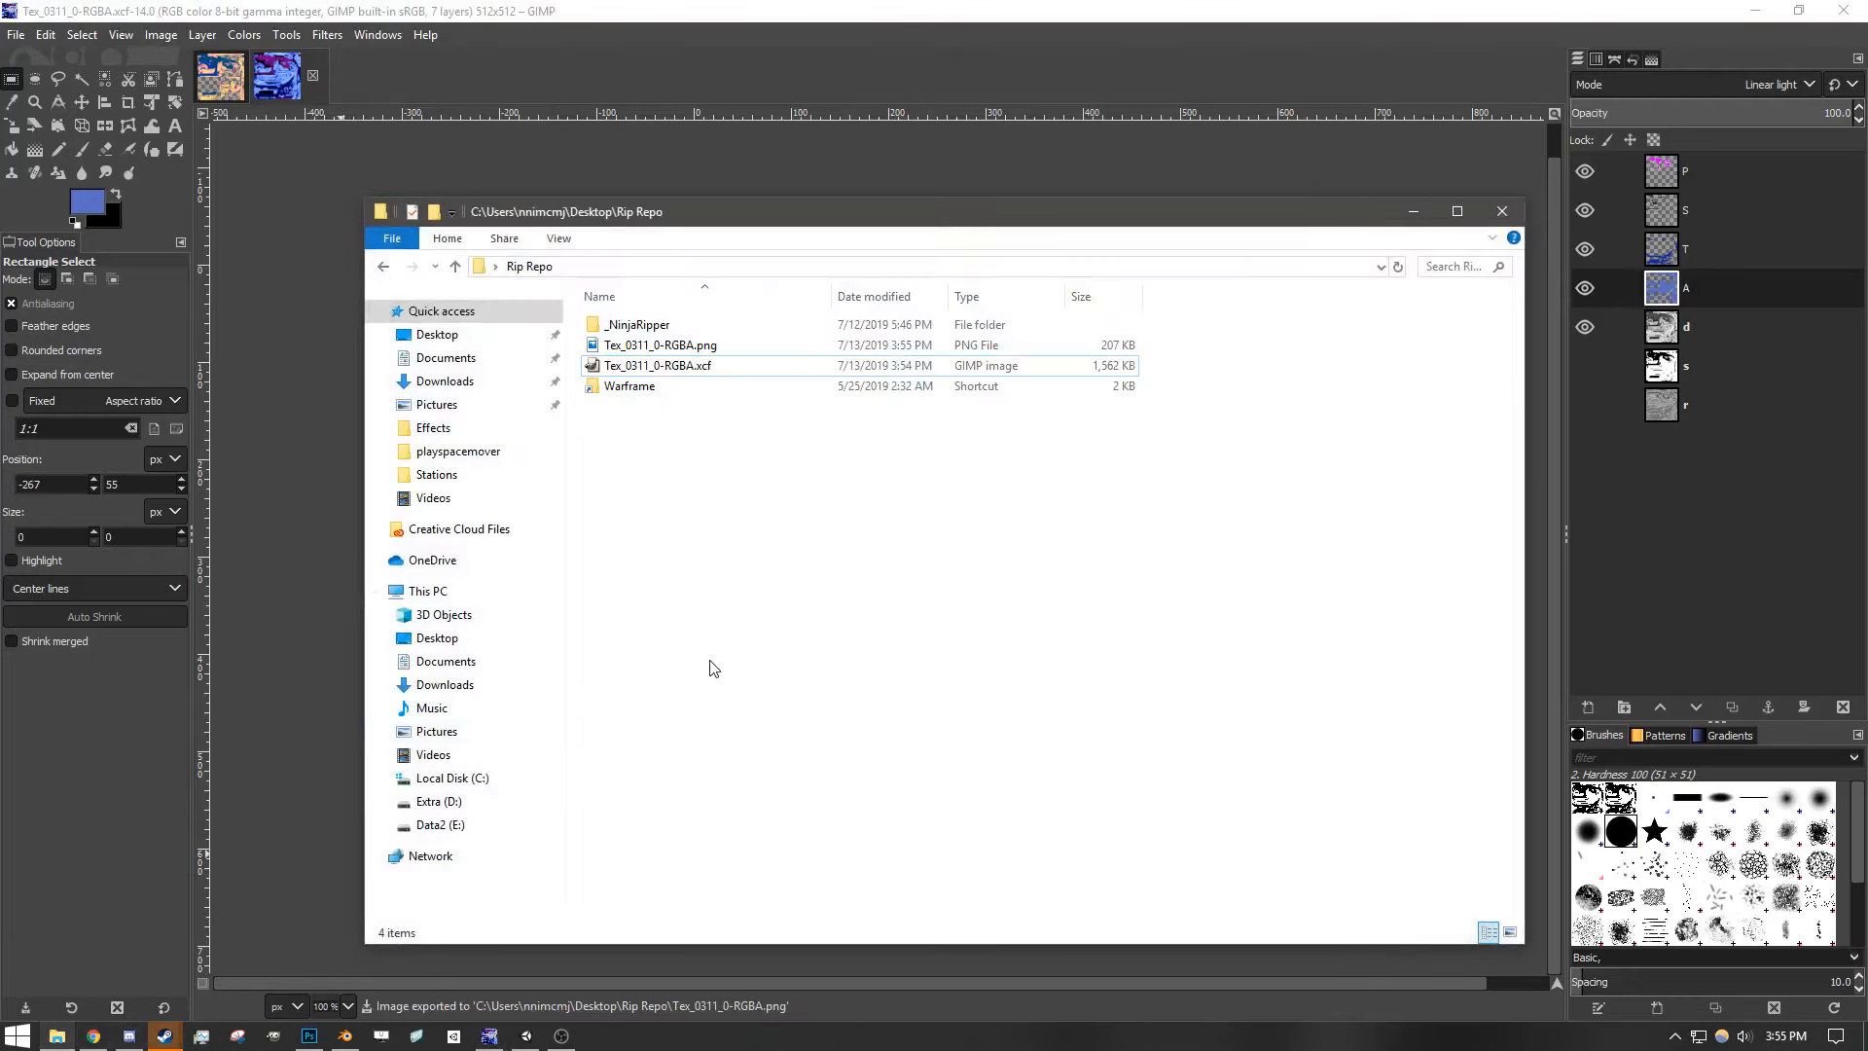
click(715, 345)
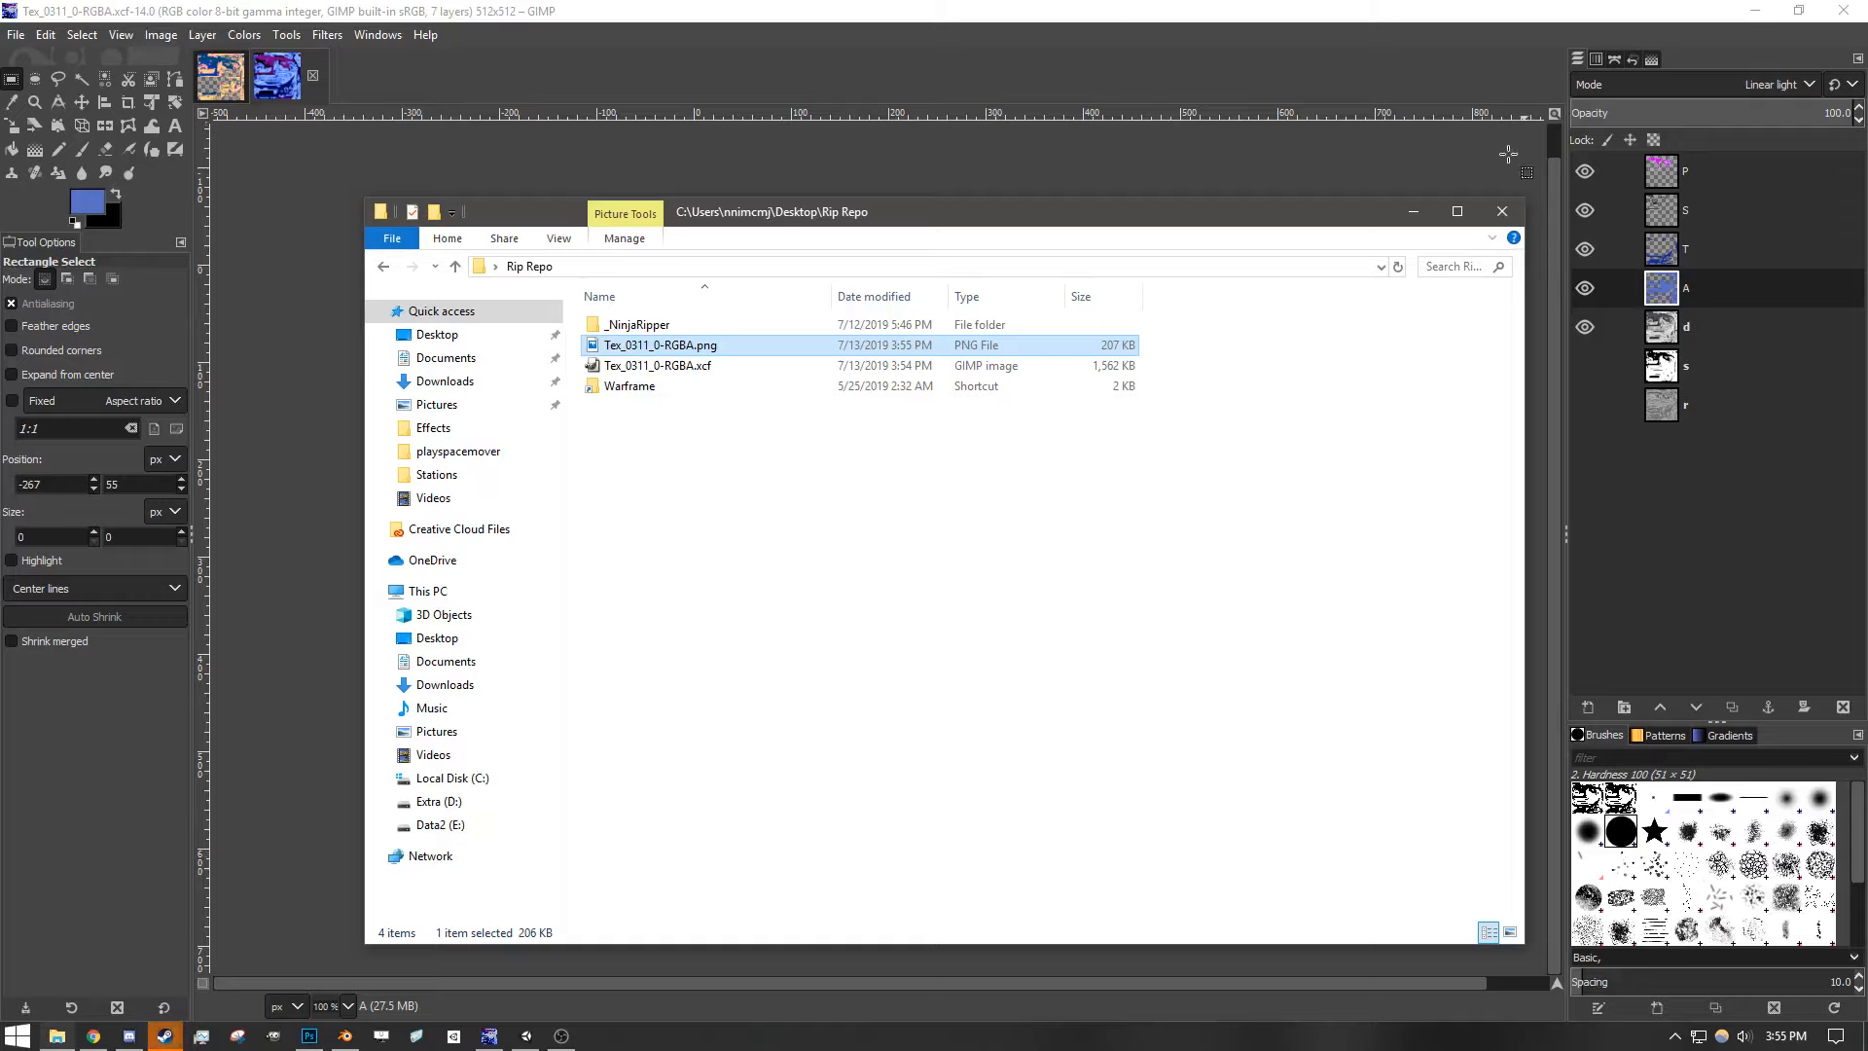
click(1411, 214)
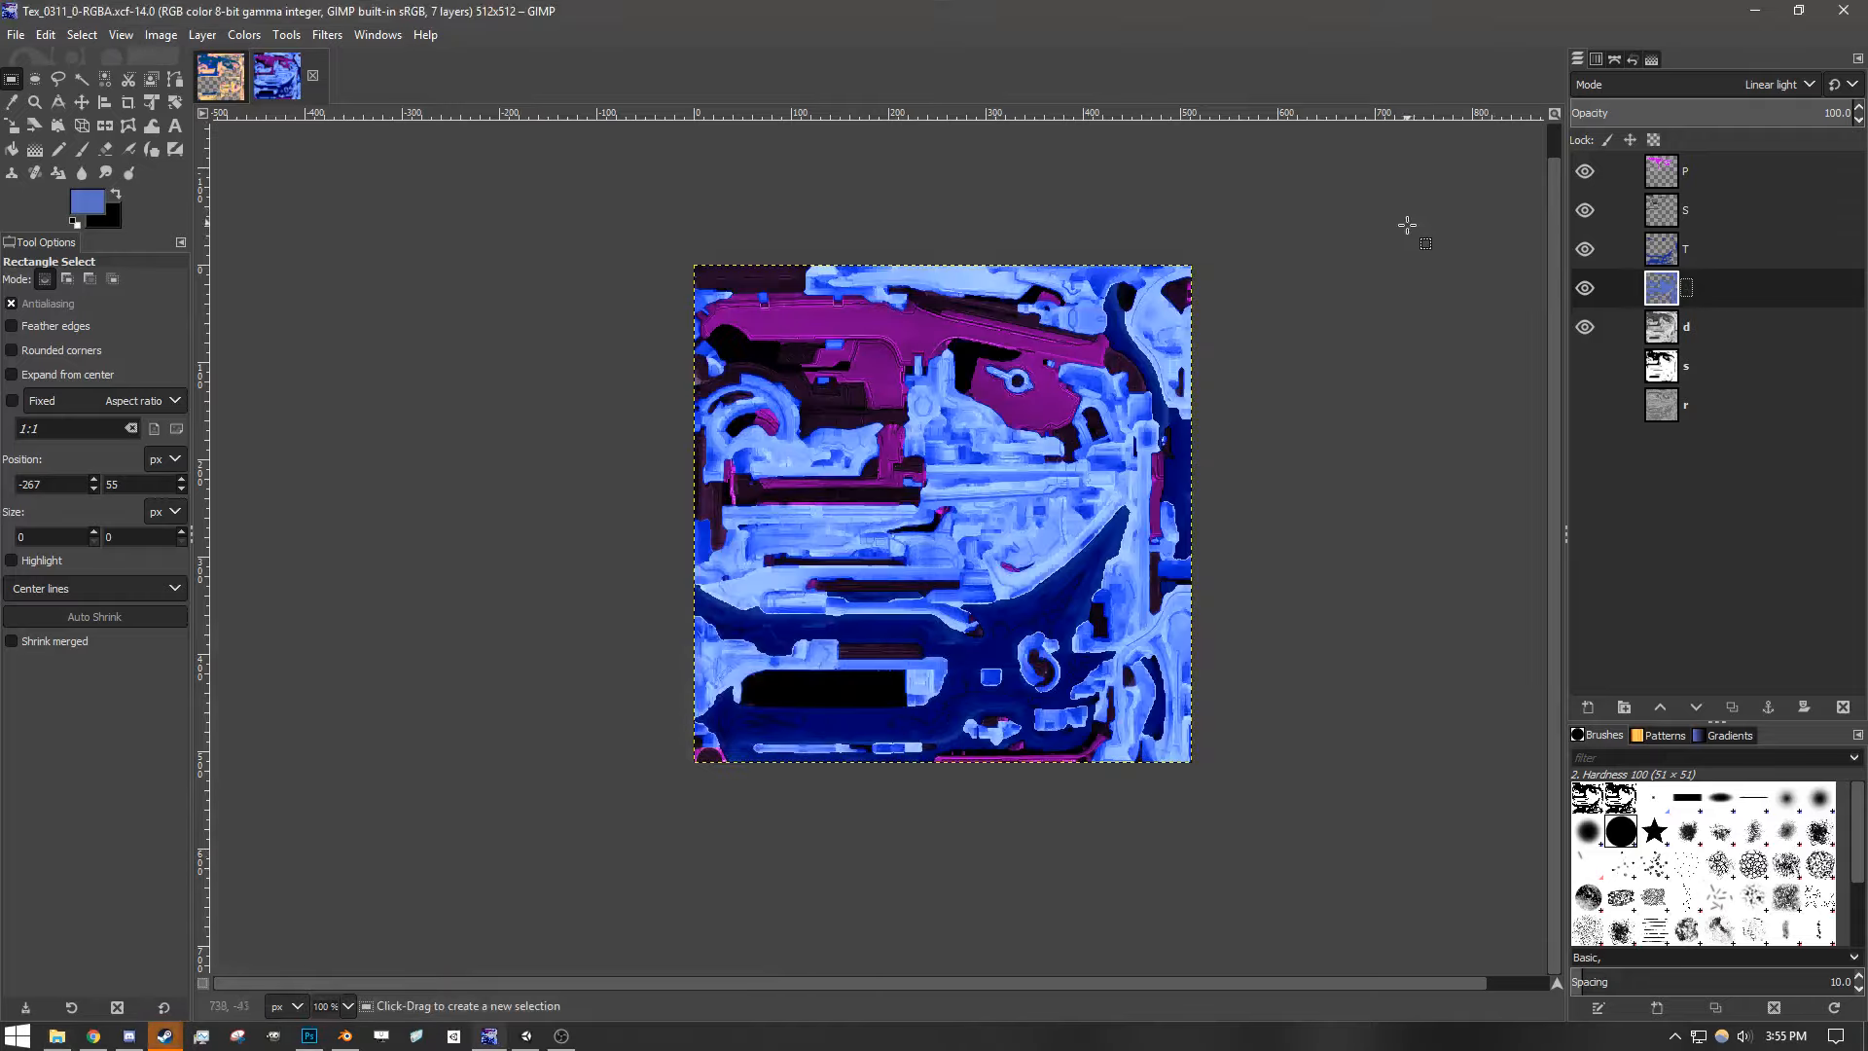
- Hide the P, S, T, A and d layers and show only the s layer
click(1585, 327)
drag(1584, 321, 1590, 169)
click(1585, 367)
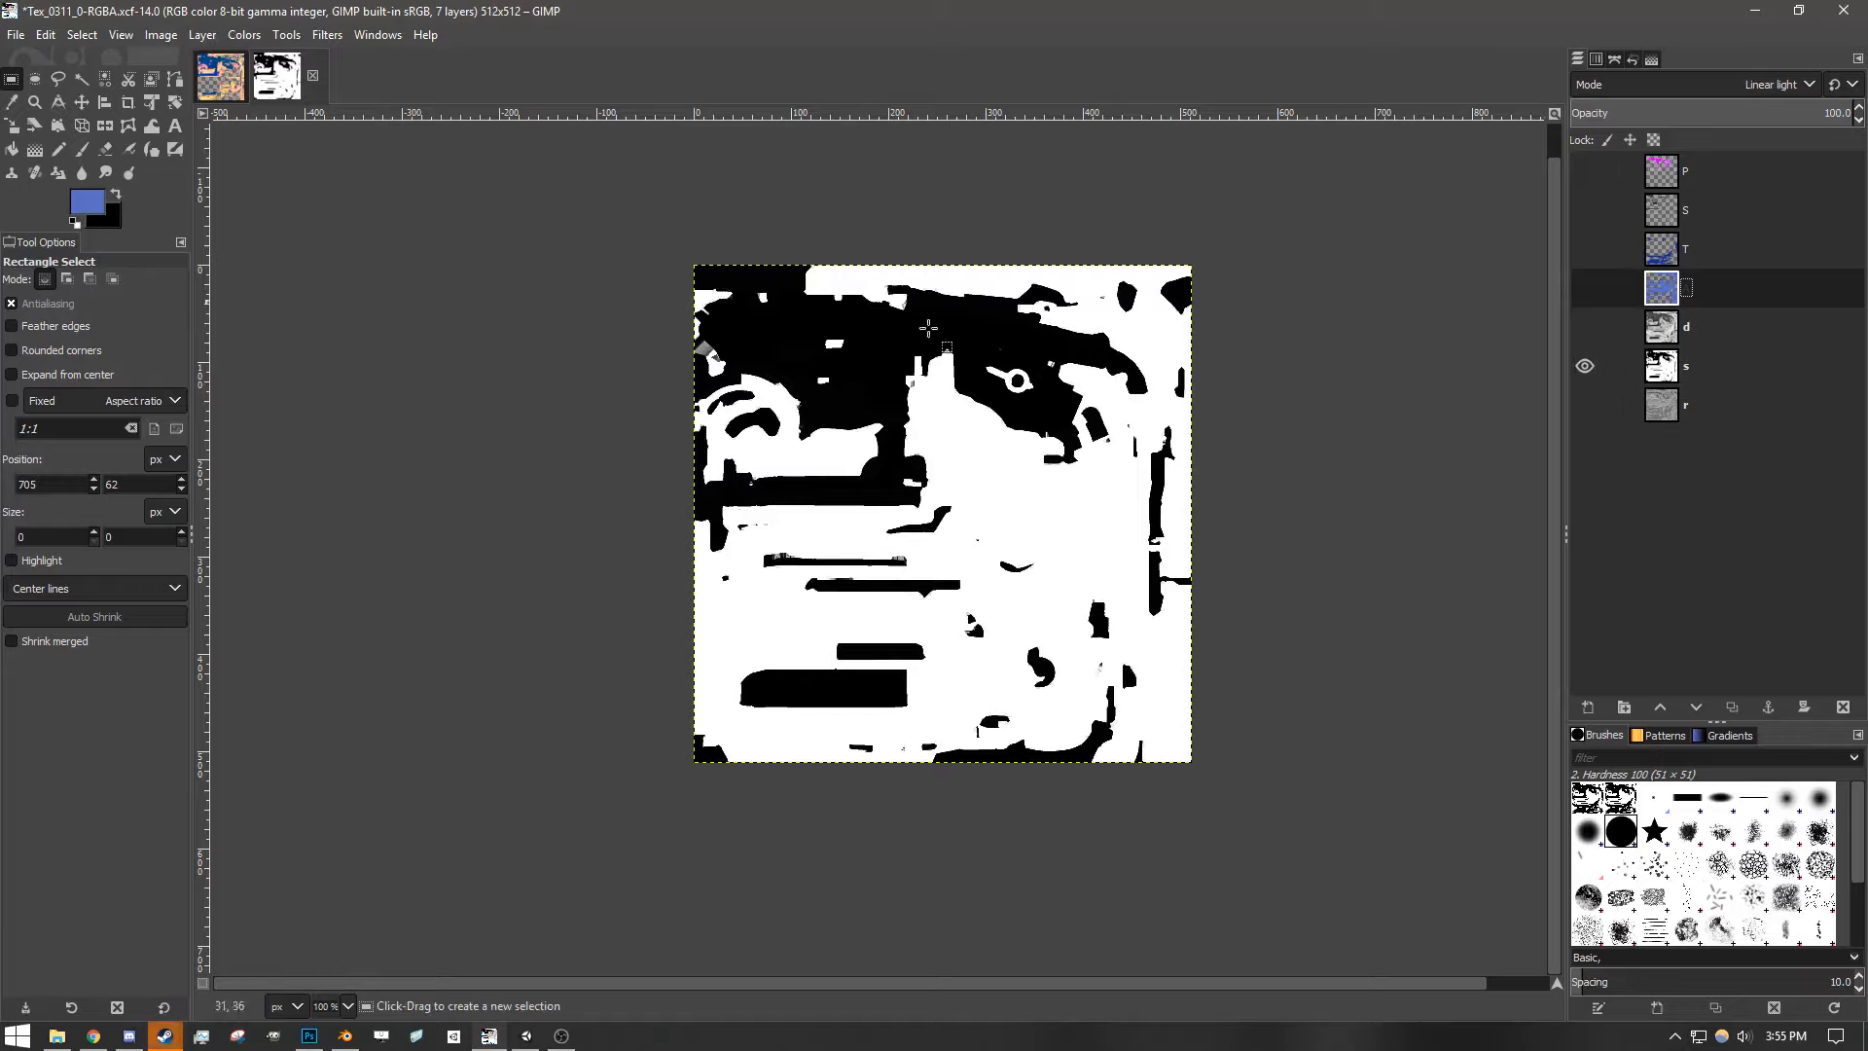
- Export the isolated s layer as Weapon_s.png to the Rip Repo folder with the default PNG options
click(16, 35)
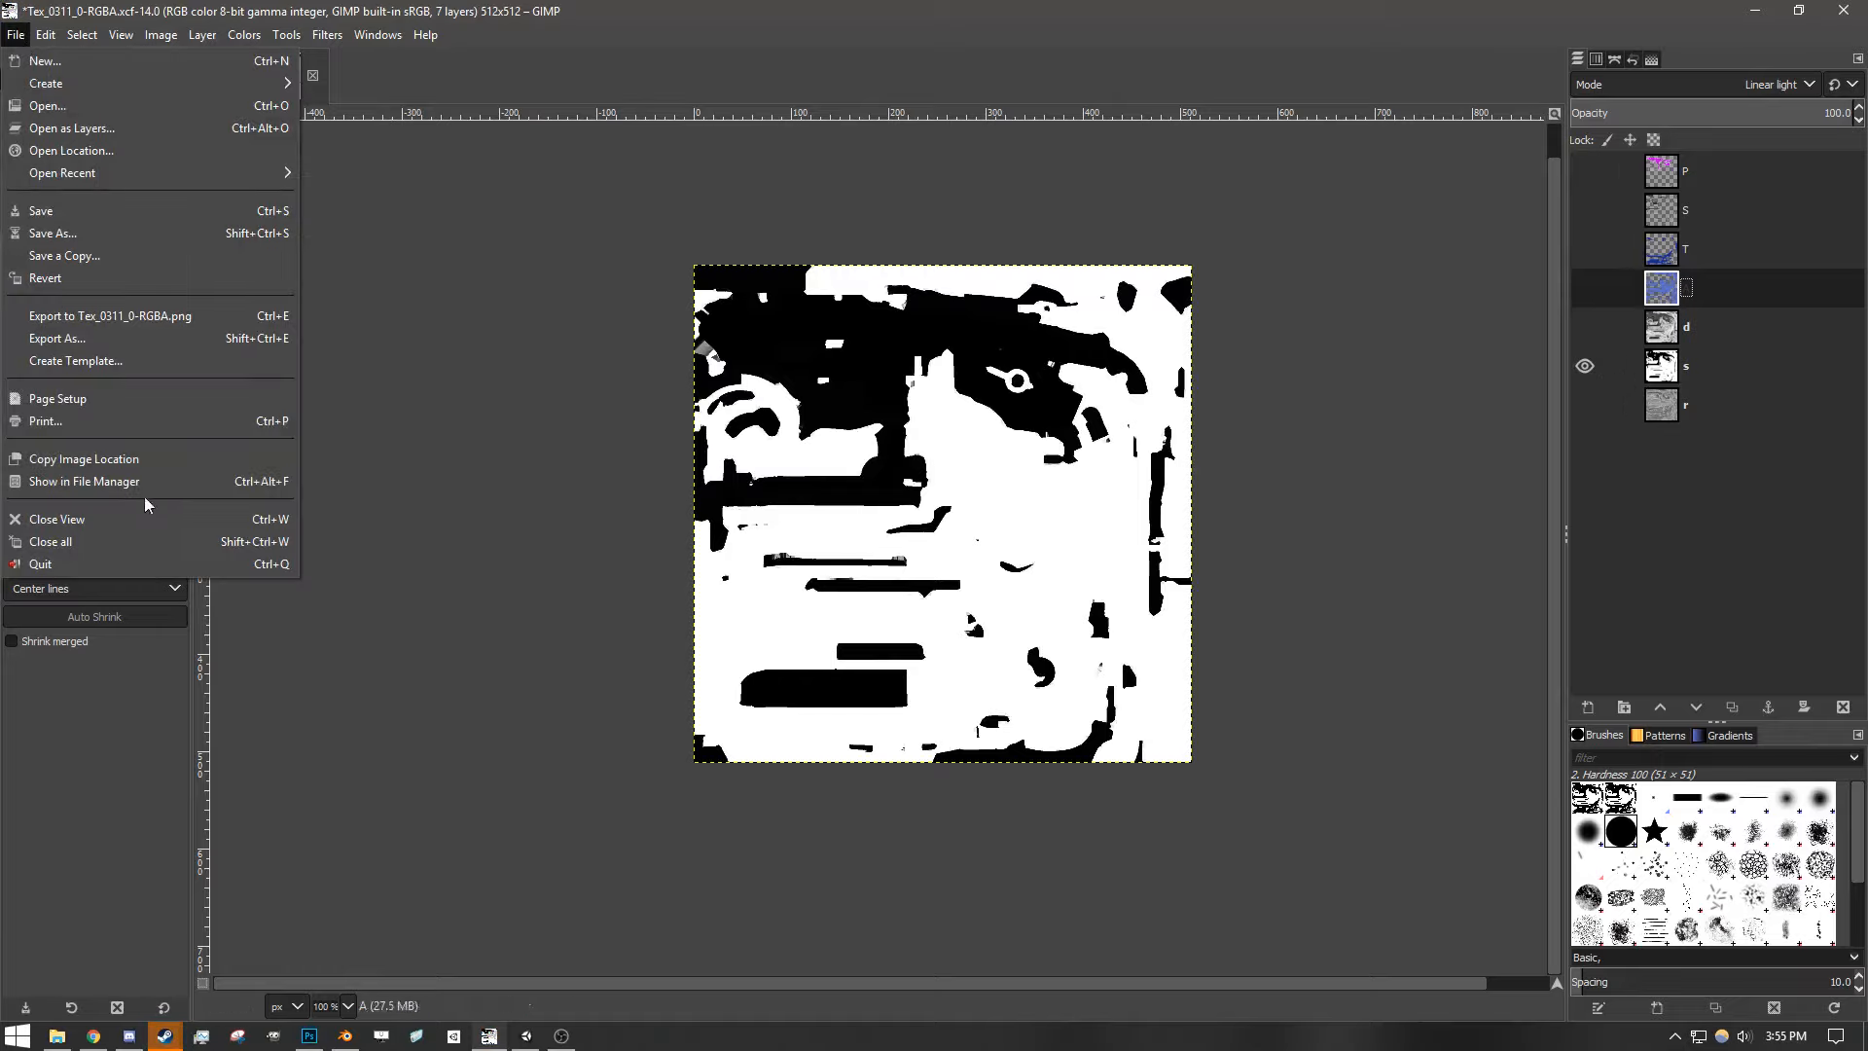
click(83, 339)
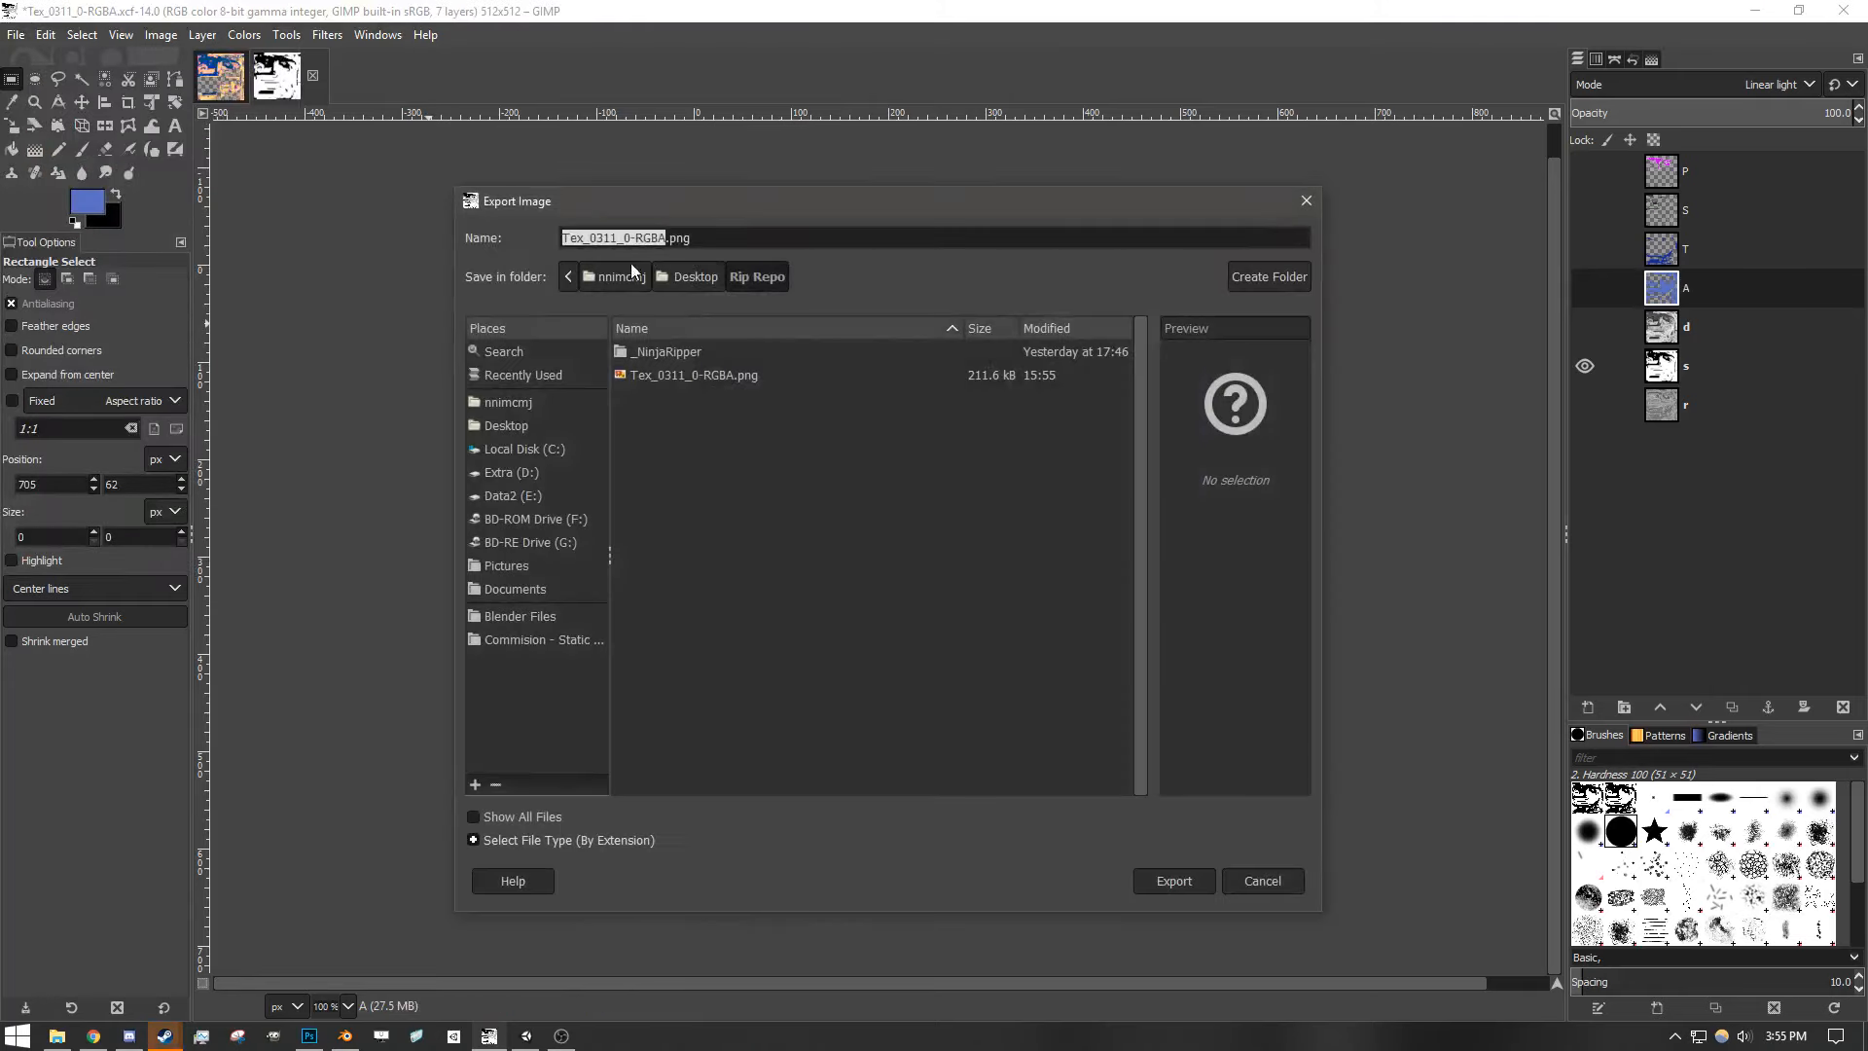
text(Weapon)
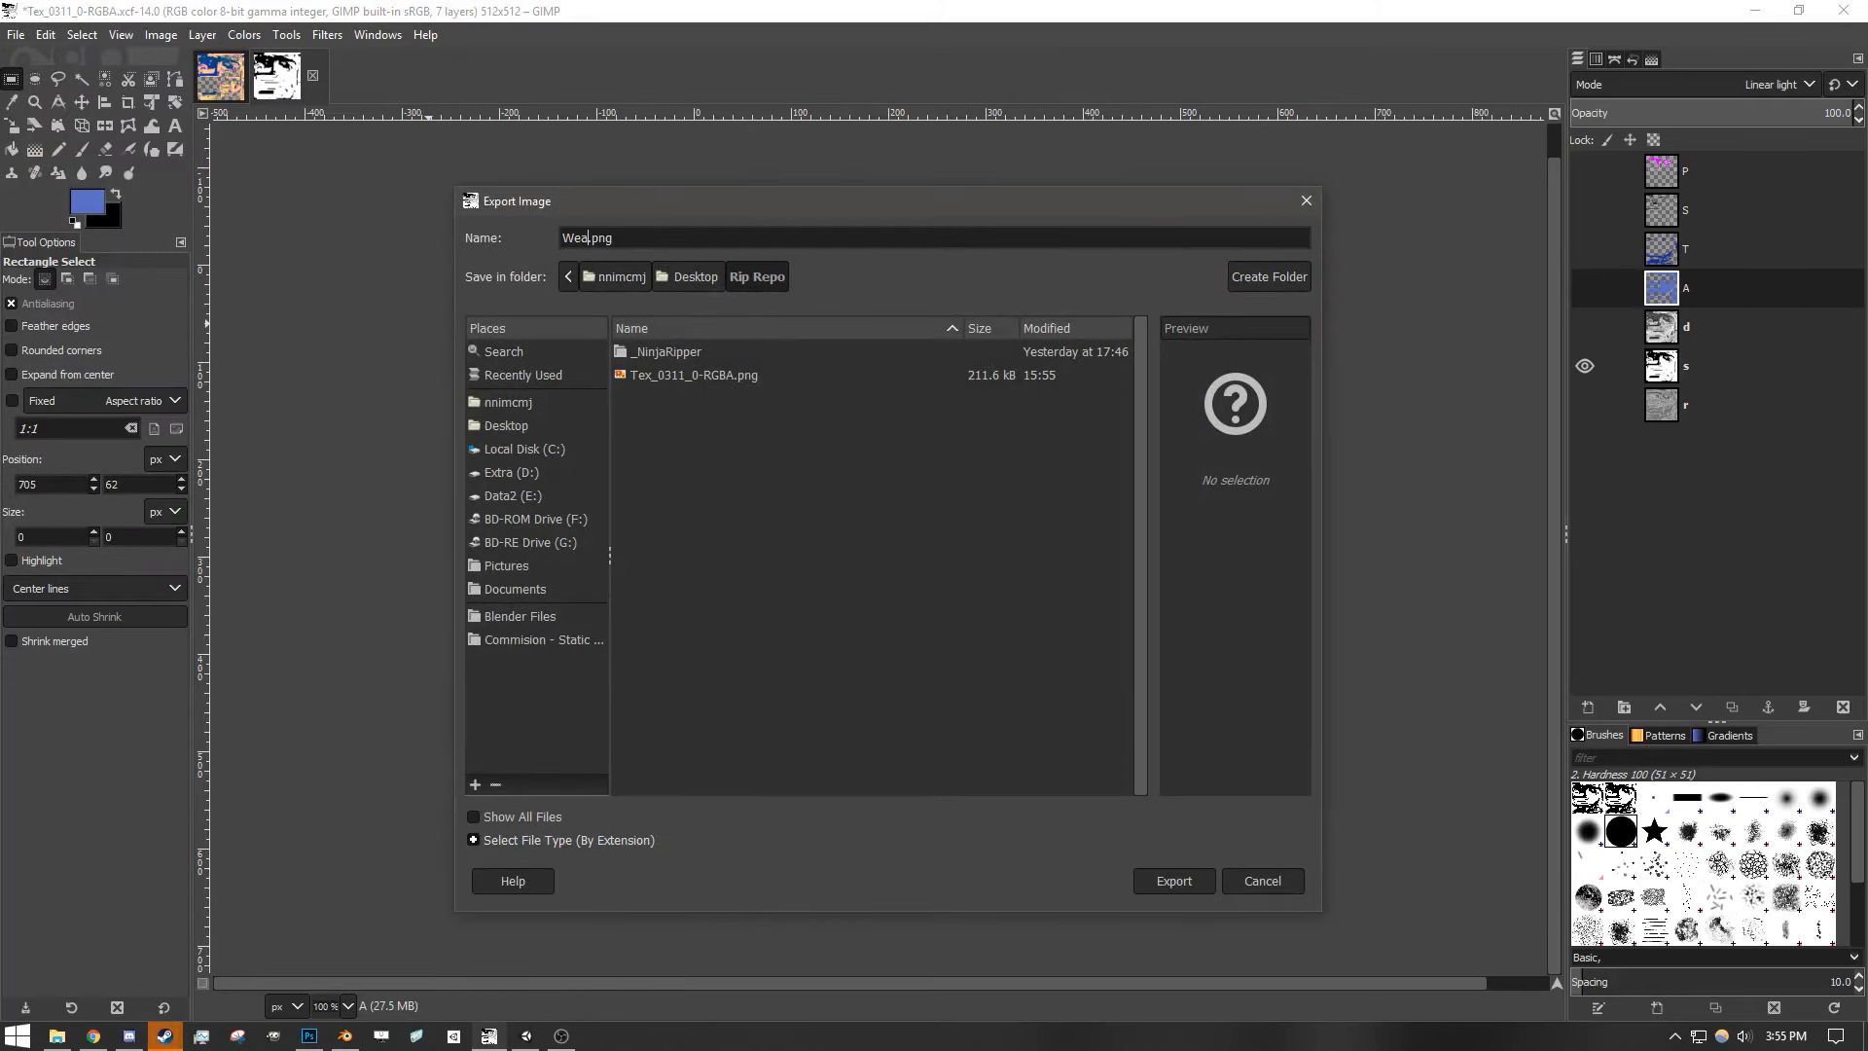
text(_s)
key(Return)
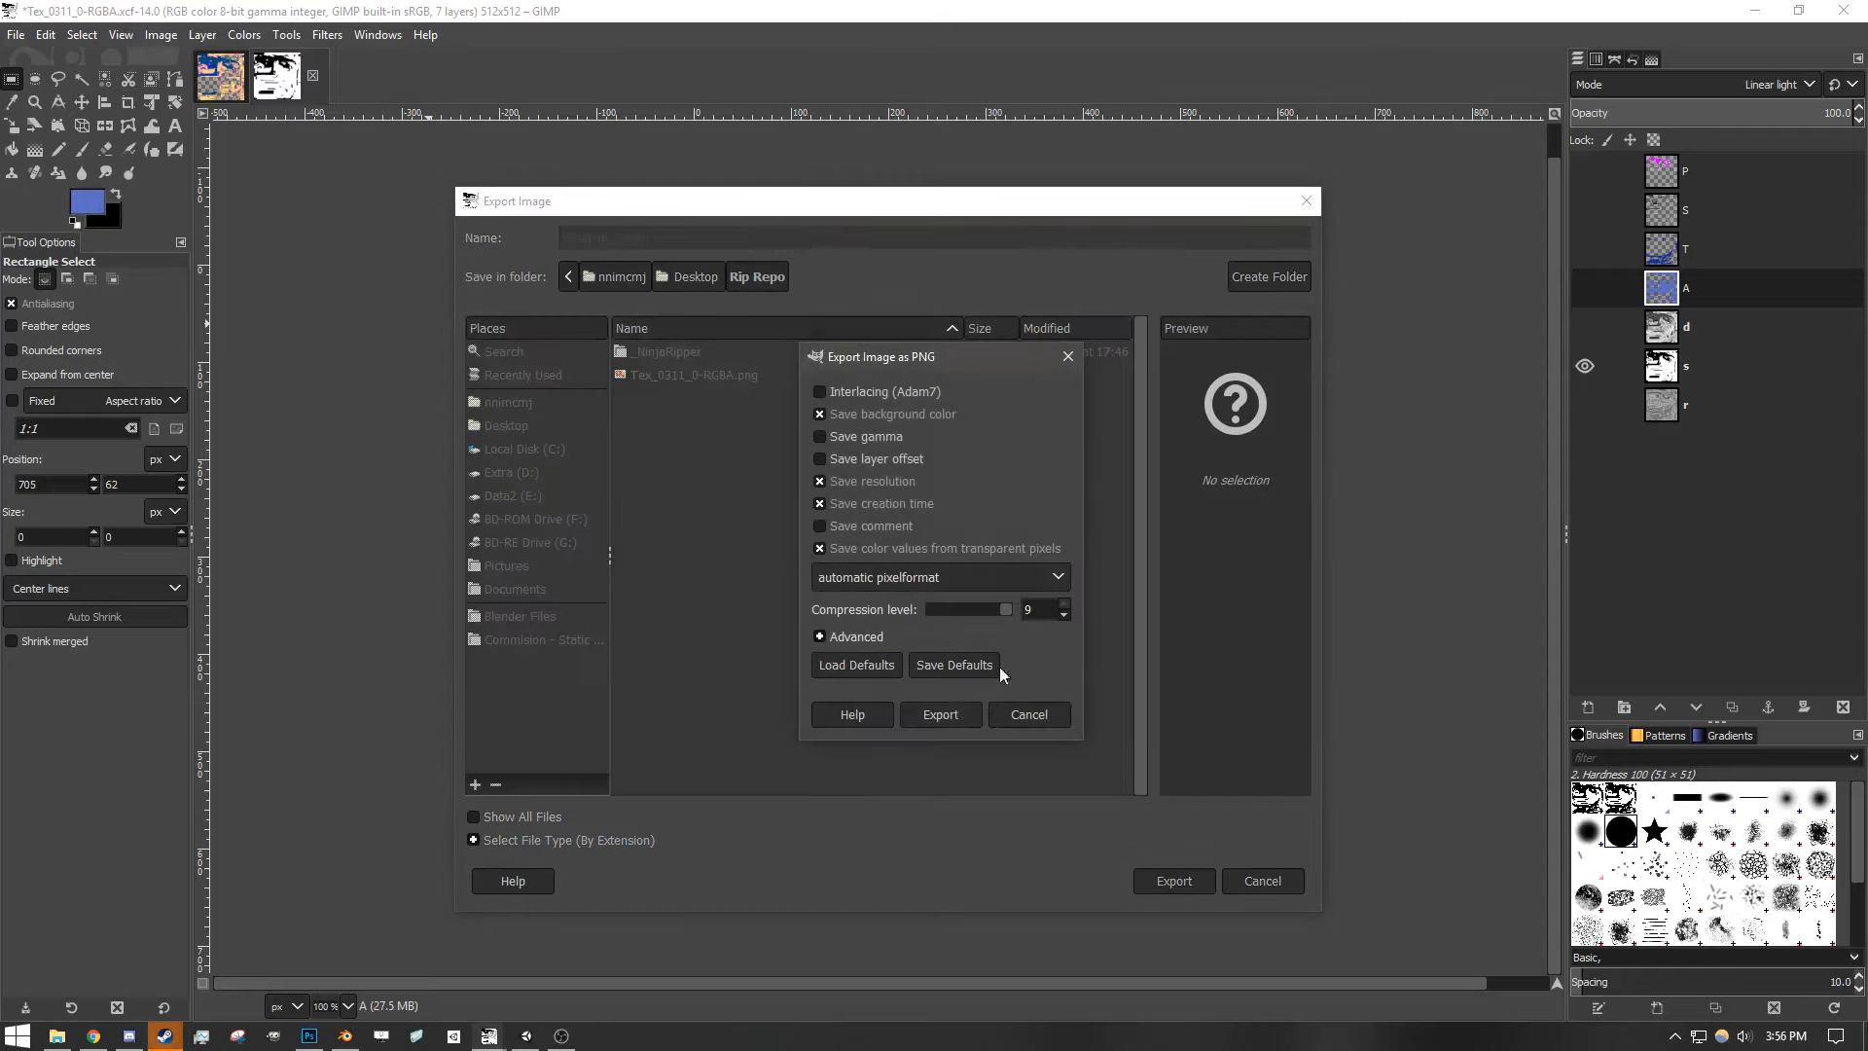
key(Return)
- Show only the r layer instead of s and export it as Weapon_r.png to the Rip Repo folder
click(1584, 365)
click(1584, 404)
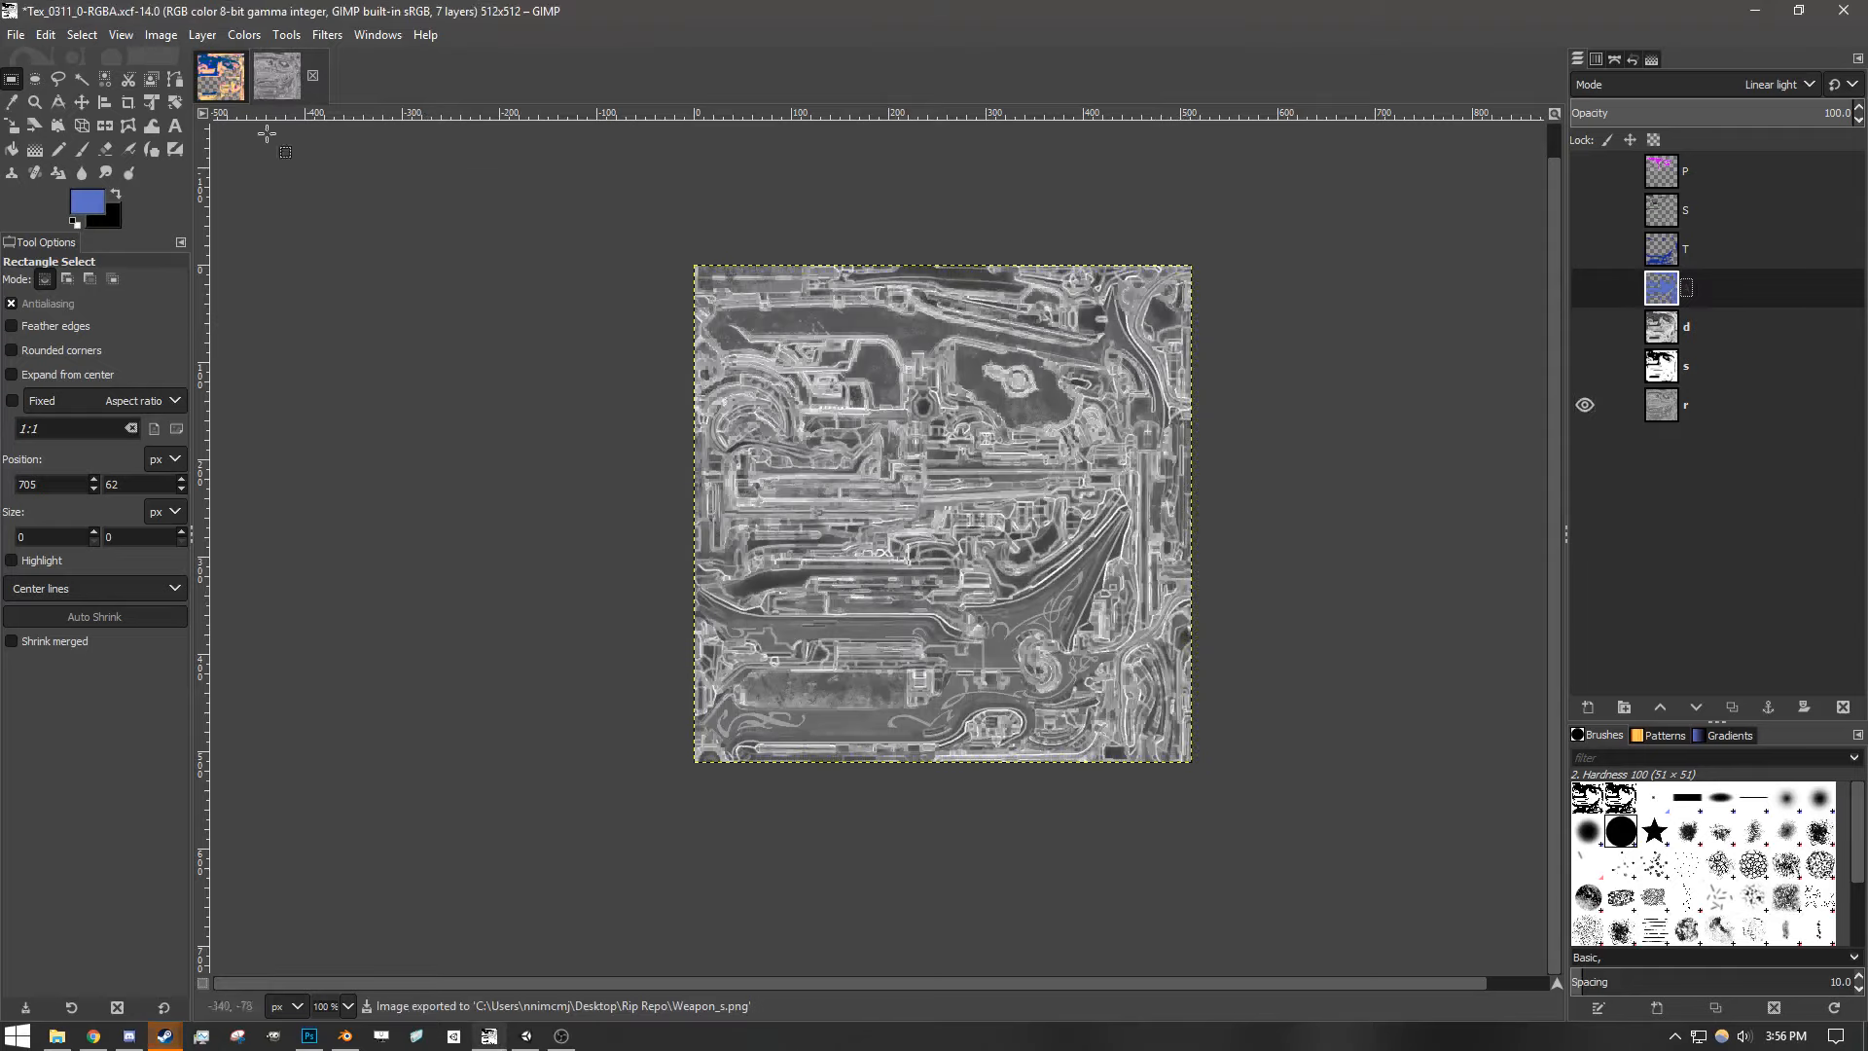
click(15, 34)
click(87, 337)
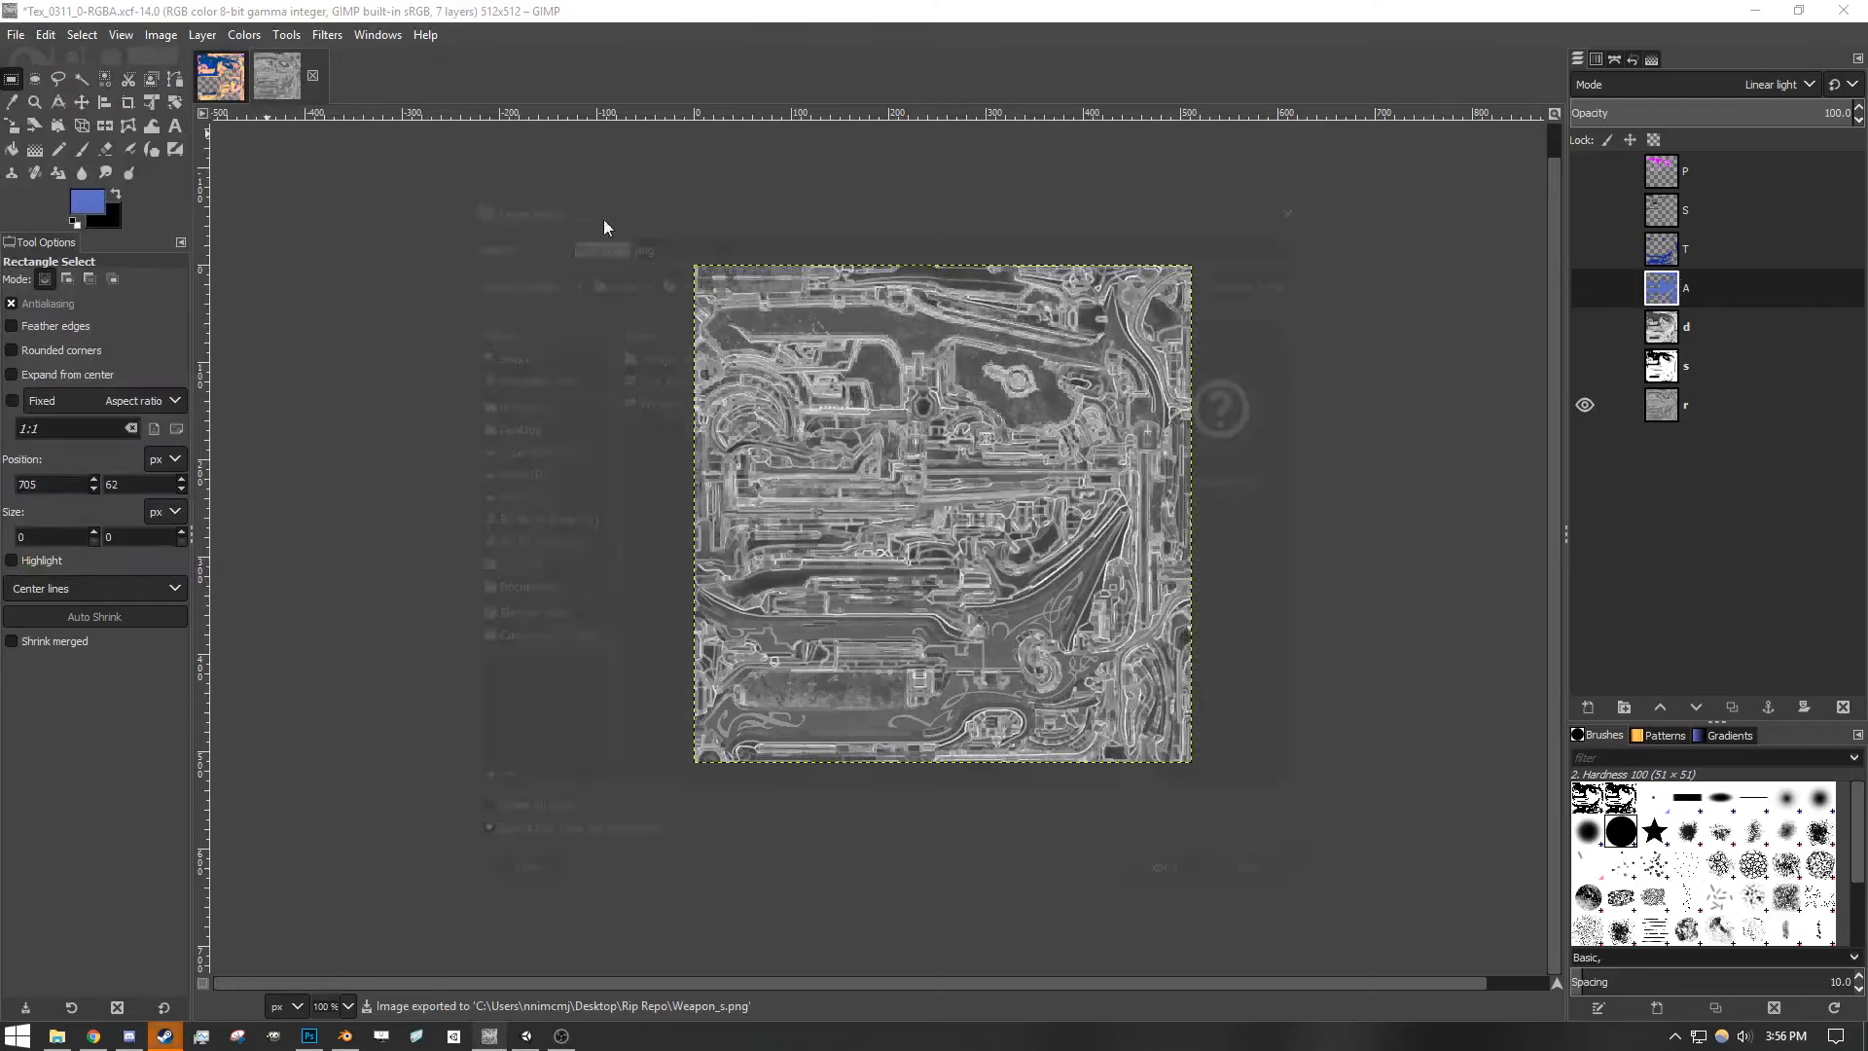
key(Right)
key(BackSpace)
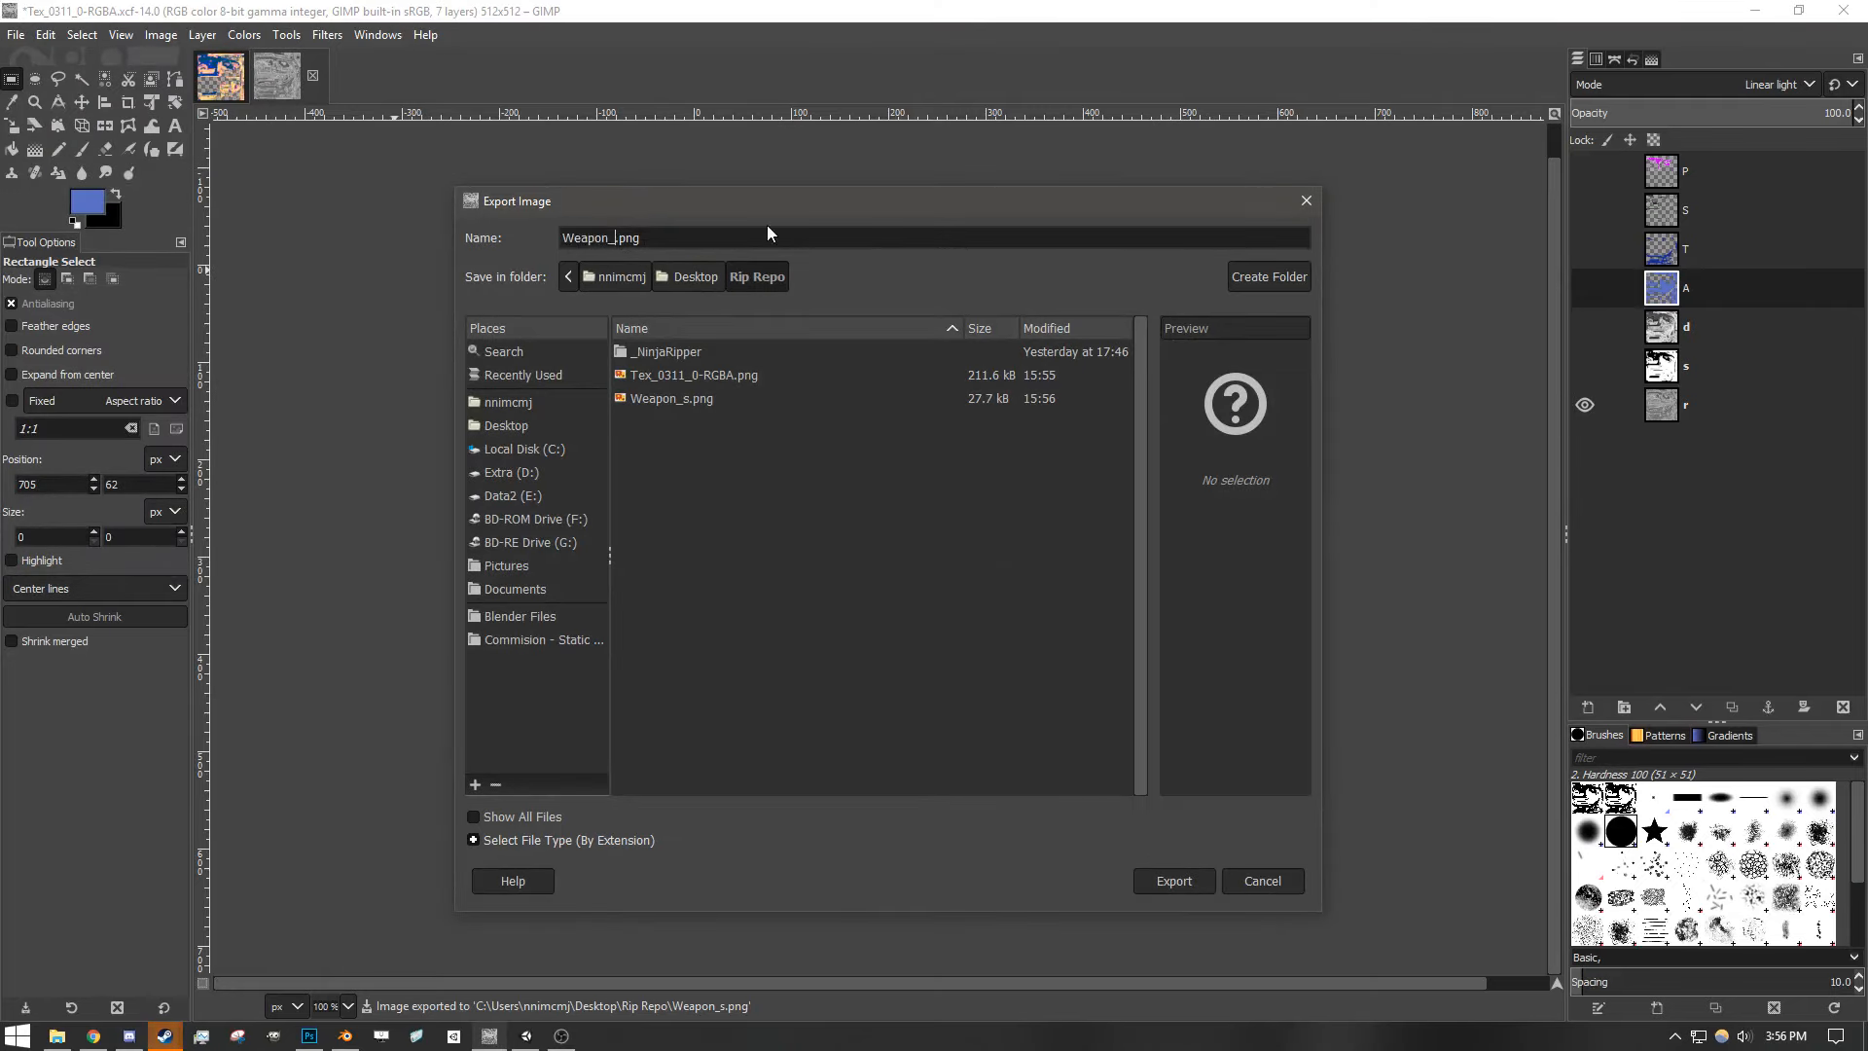
text(r)
key(Return)
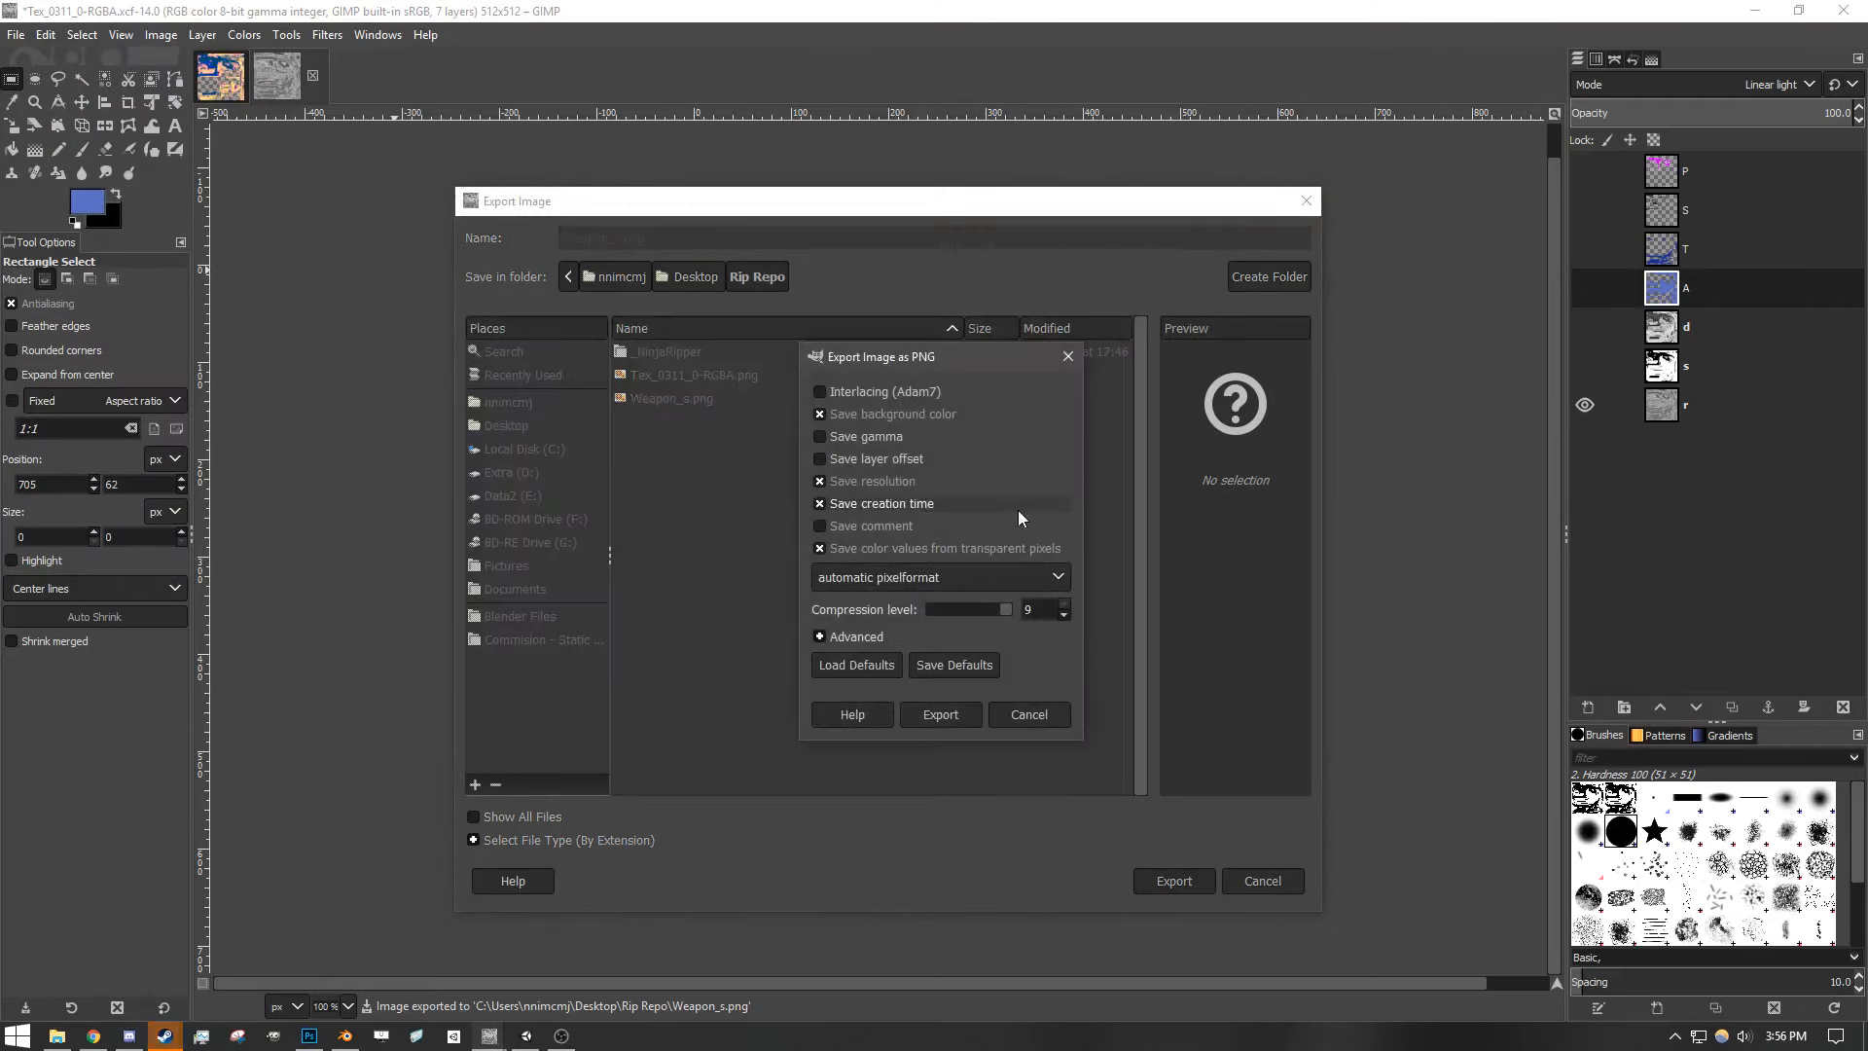
click(959, 713)
- Hide the r layer and make the d, A, T, S and P layers visible again
click(1584, 406)
click(1585, 326)
click(1585, 288)
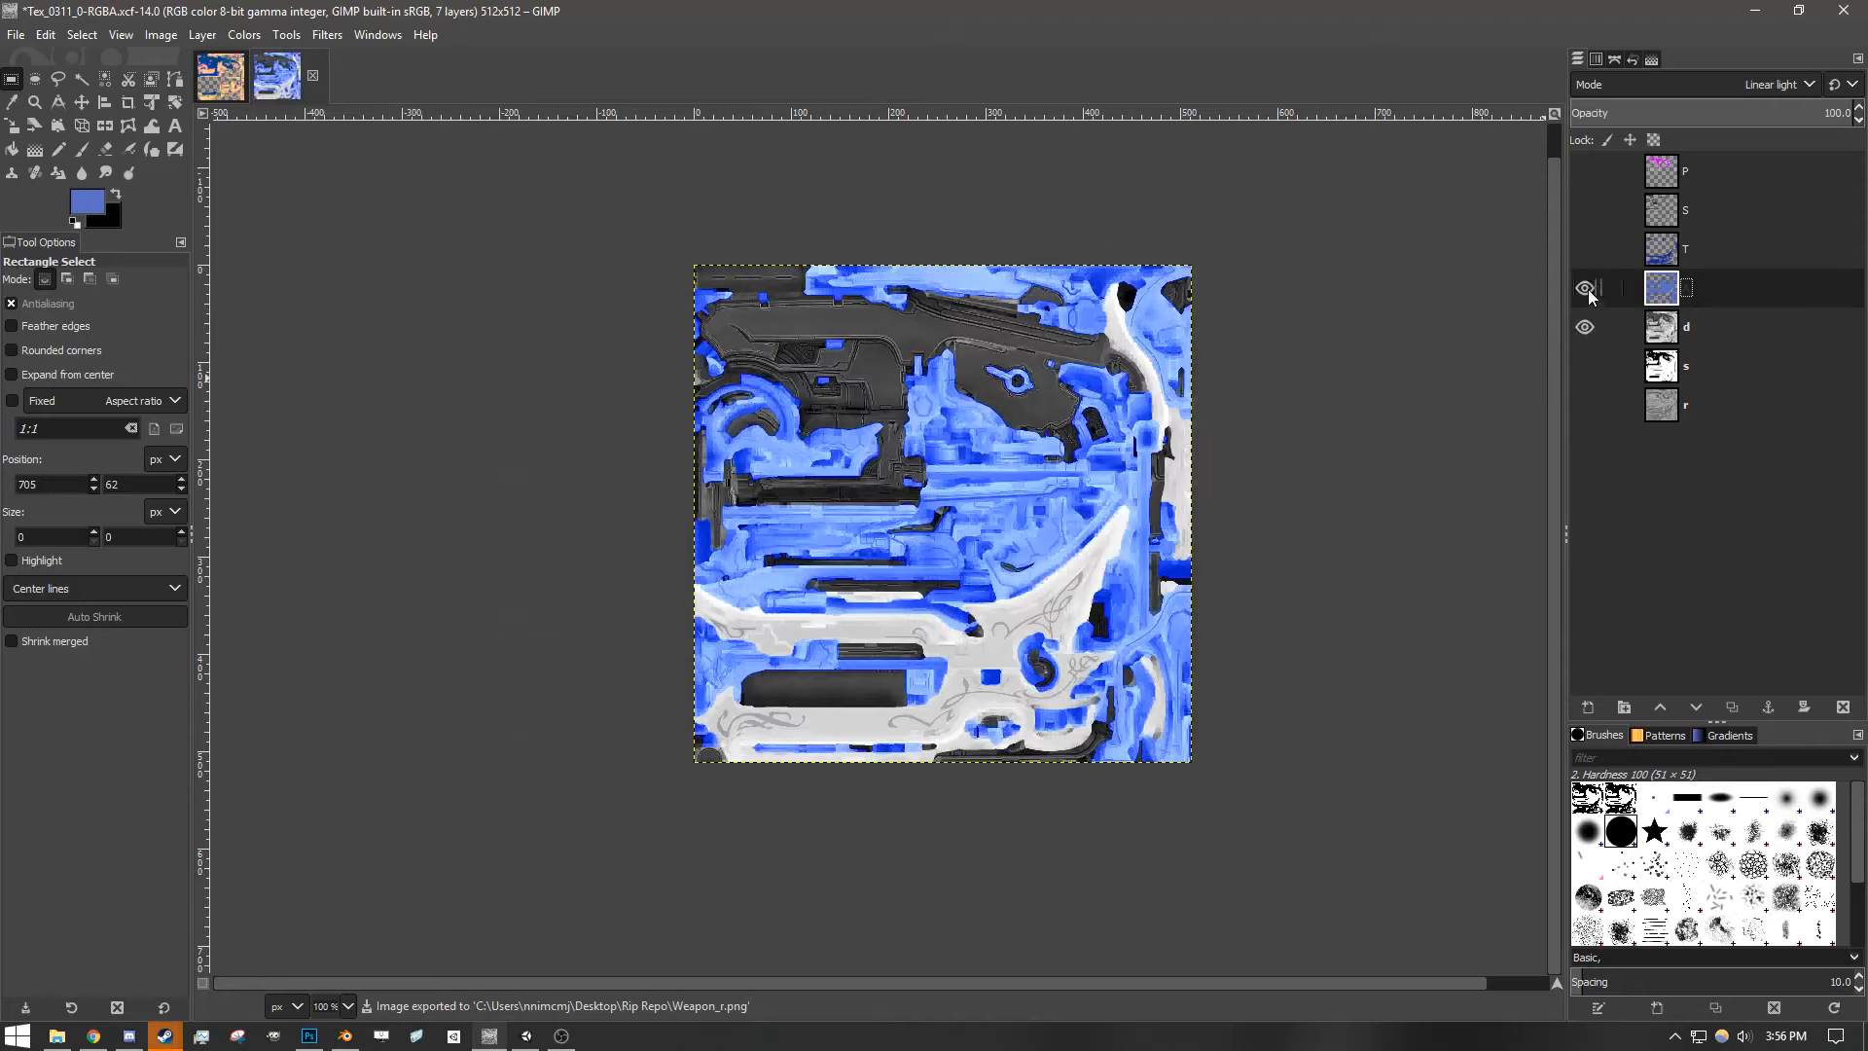
click(1585, 249)
click(1585, 210)
click(1585, 172)
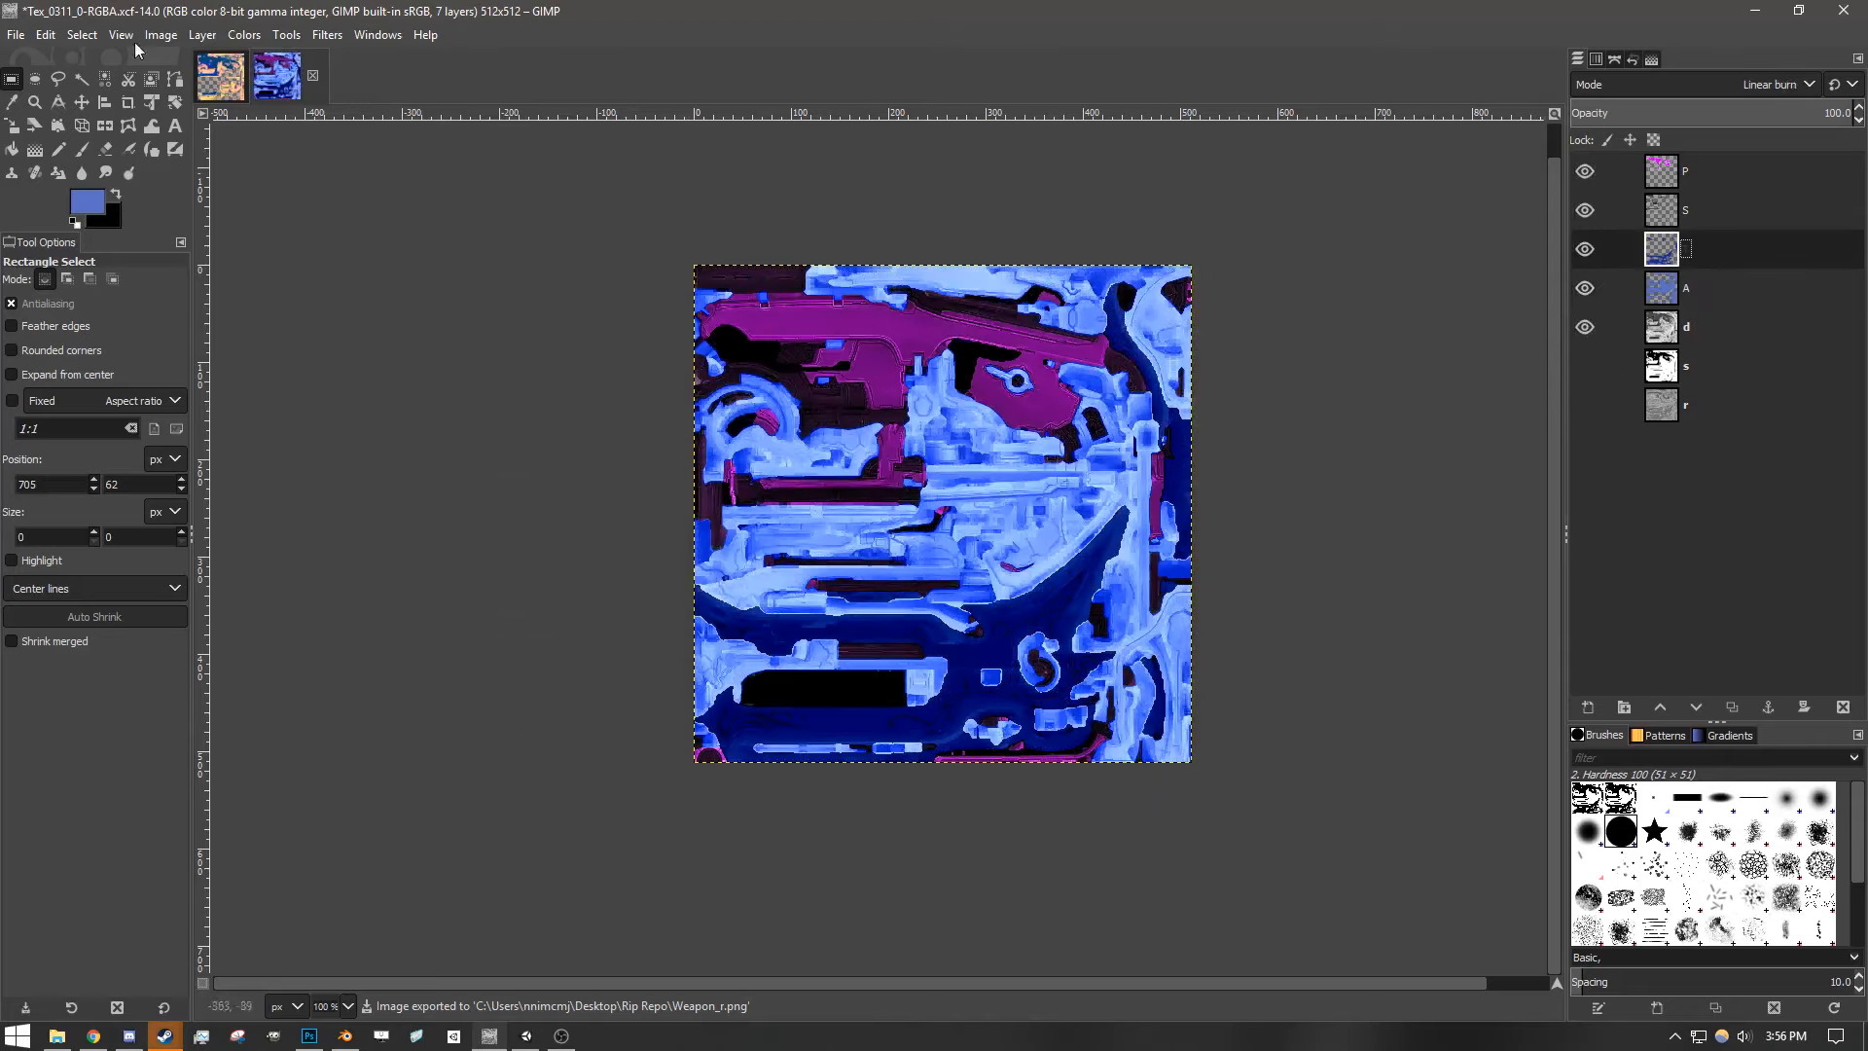
- Export the recolored composite as Weapon_d.png to the Rip Repo folder with the default PNG options
click(15, 34)
click(114, 348)
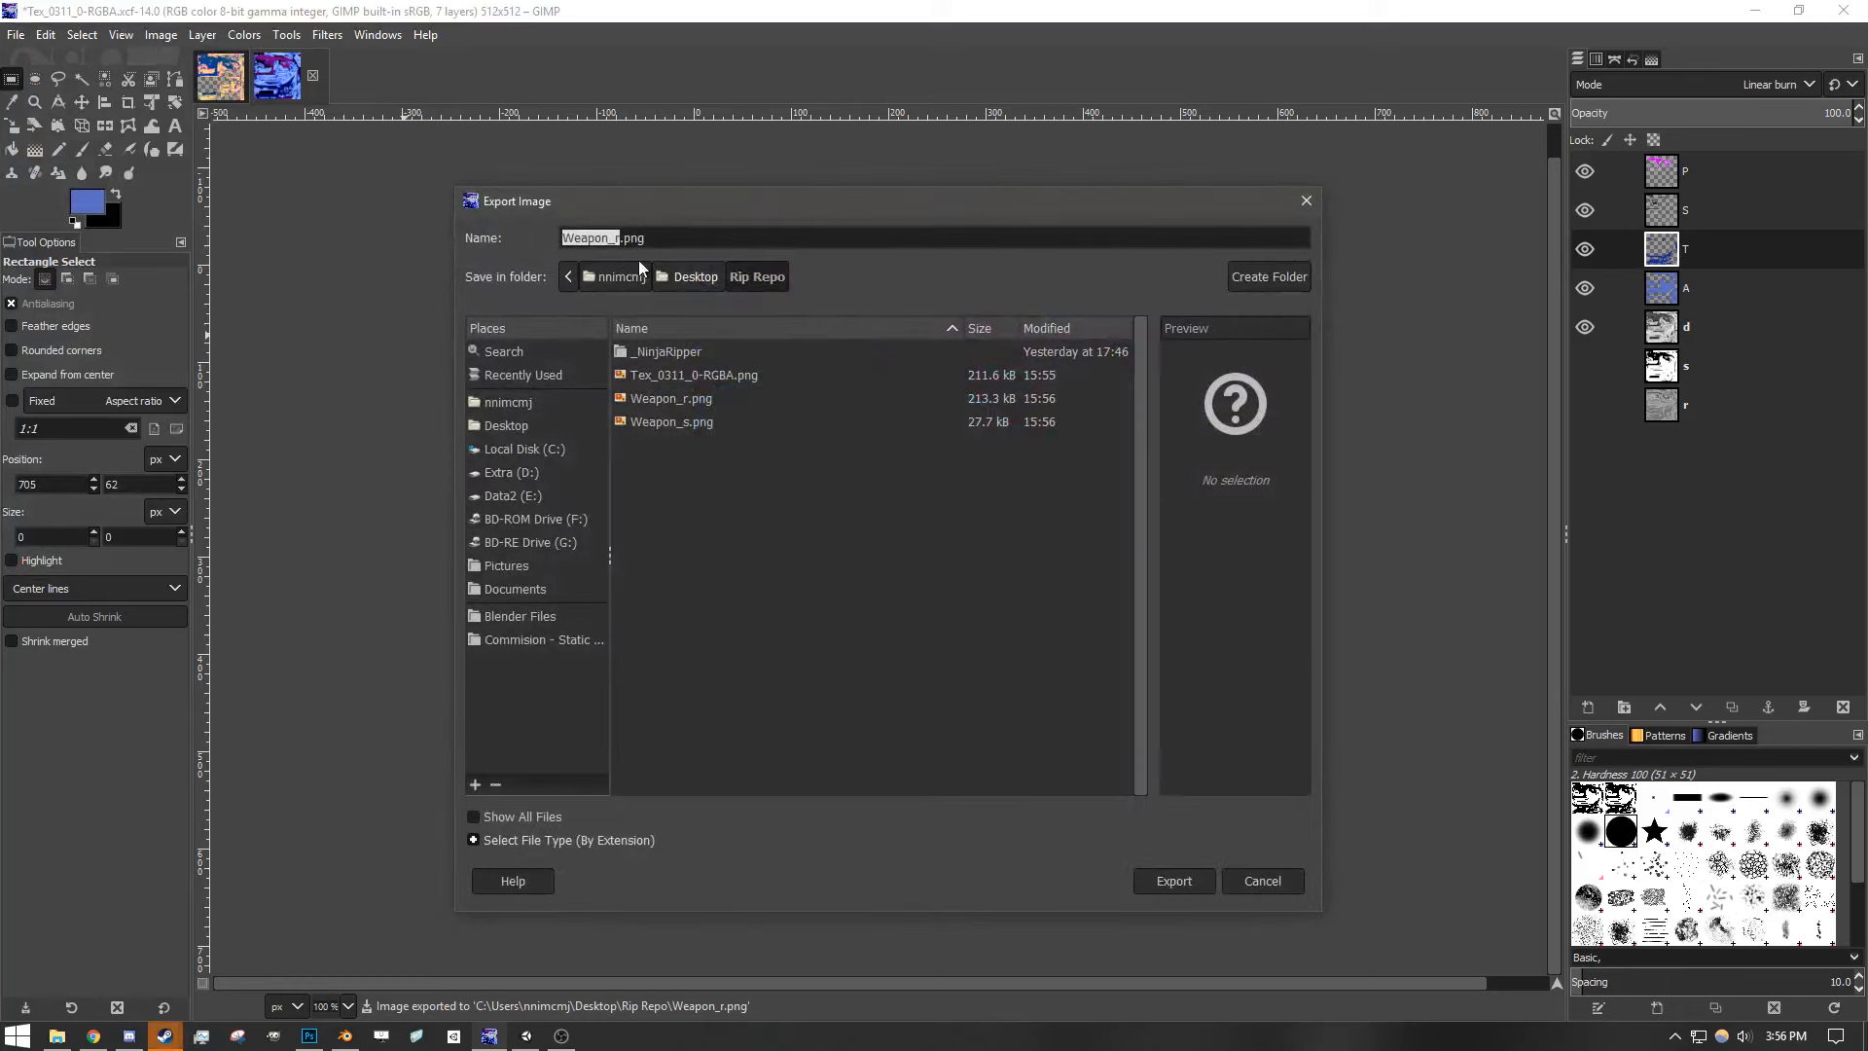
click(617, 239)
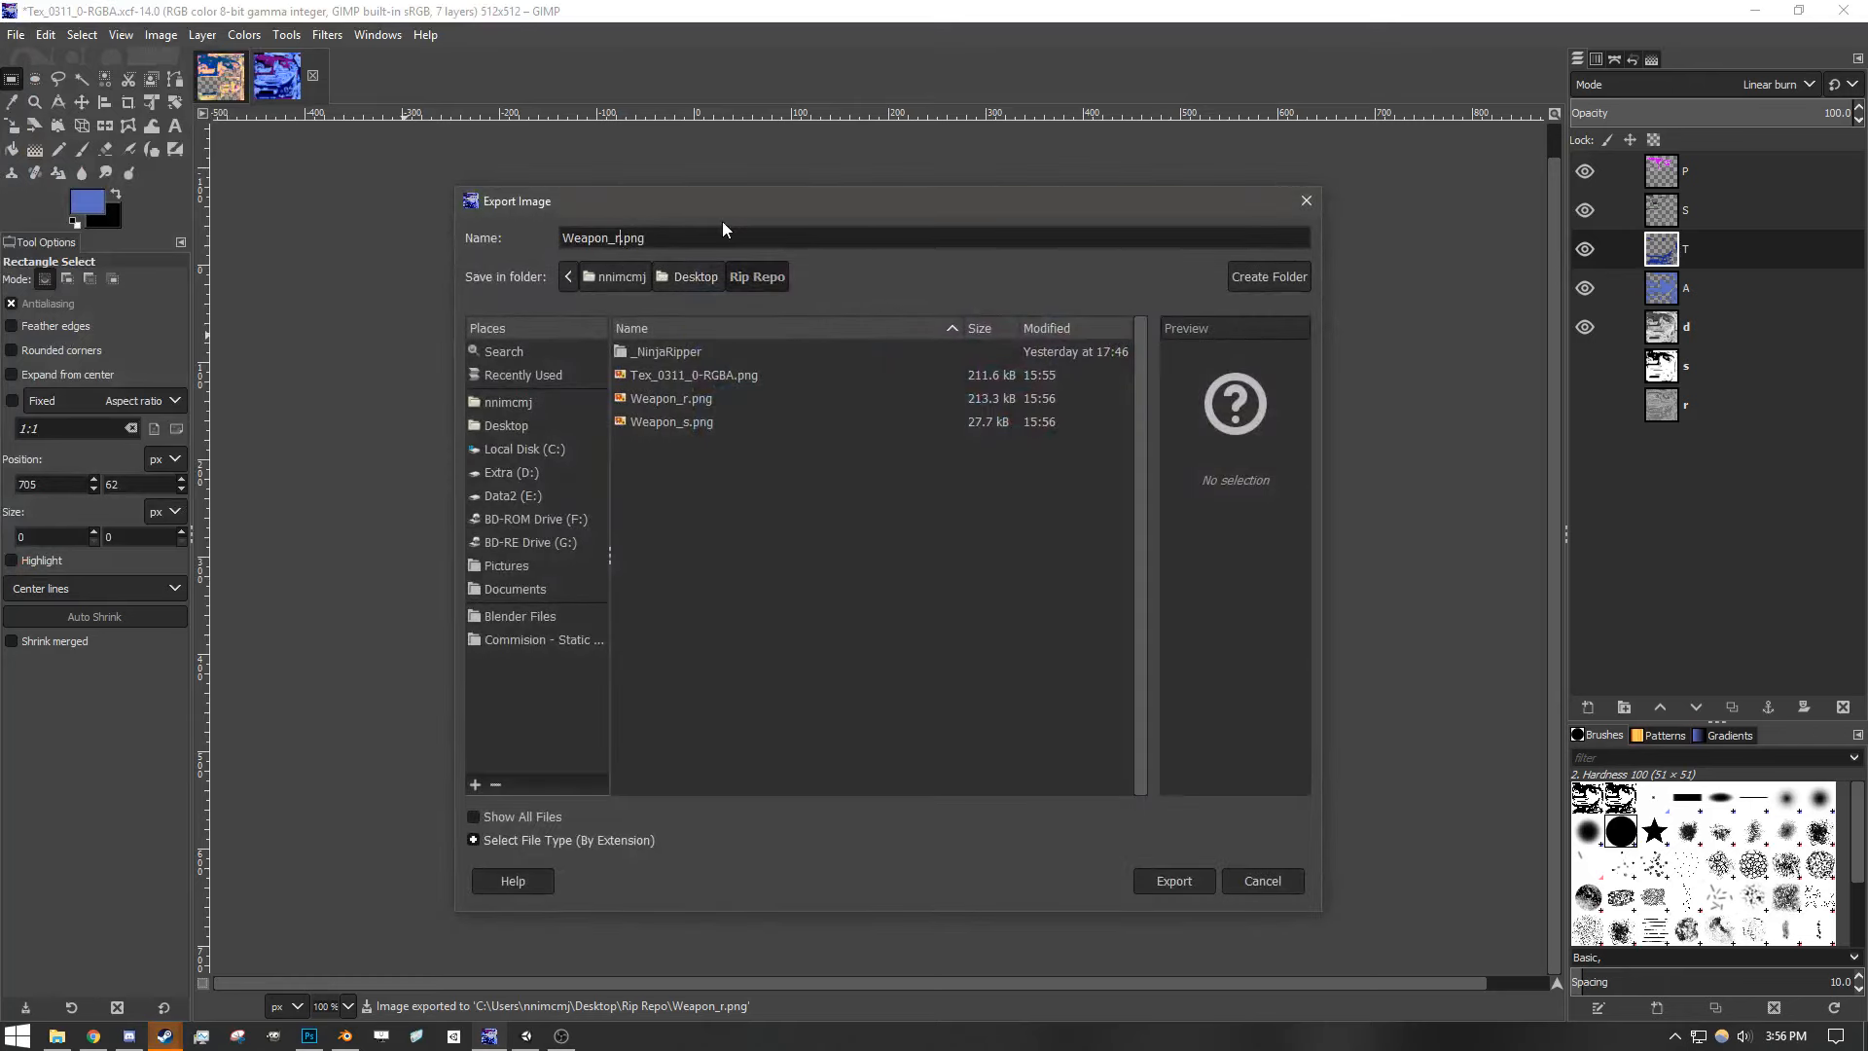
key(BackSpace)
text(d)
key(Return)
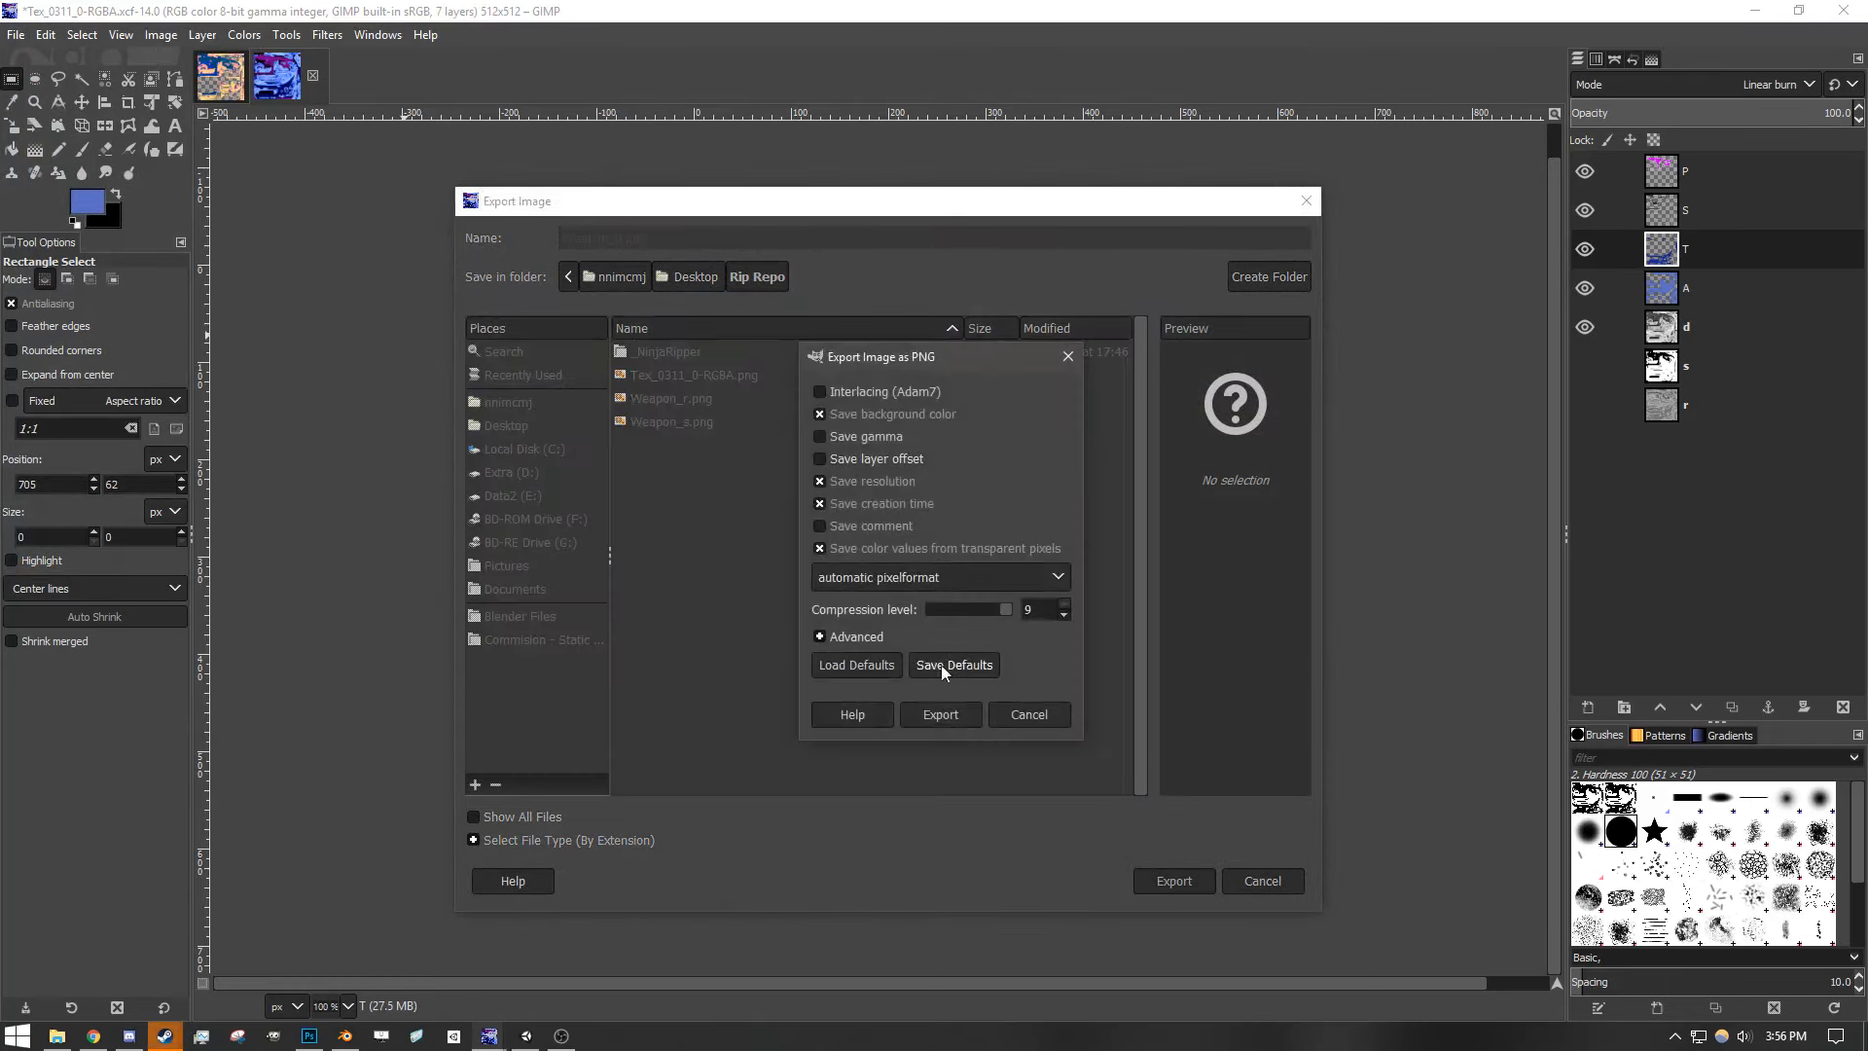
click(935, 718)
- Switch to File Explorer and delete the redundant Tex_0311_0-RGBA.png from the Rip Repo folder
click(56, 1037)
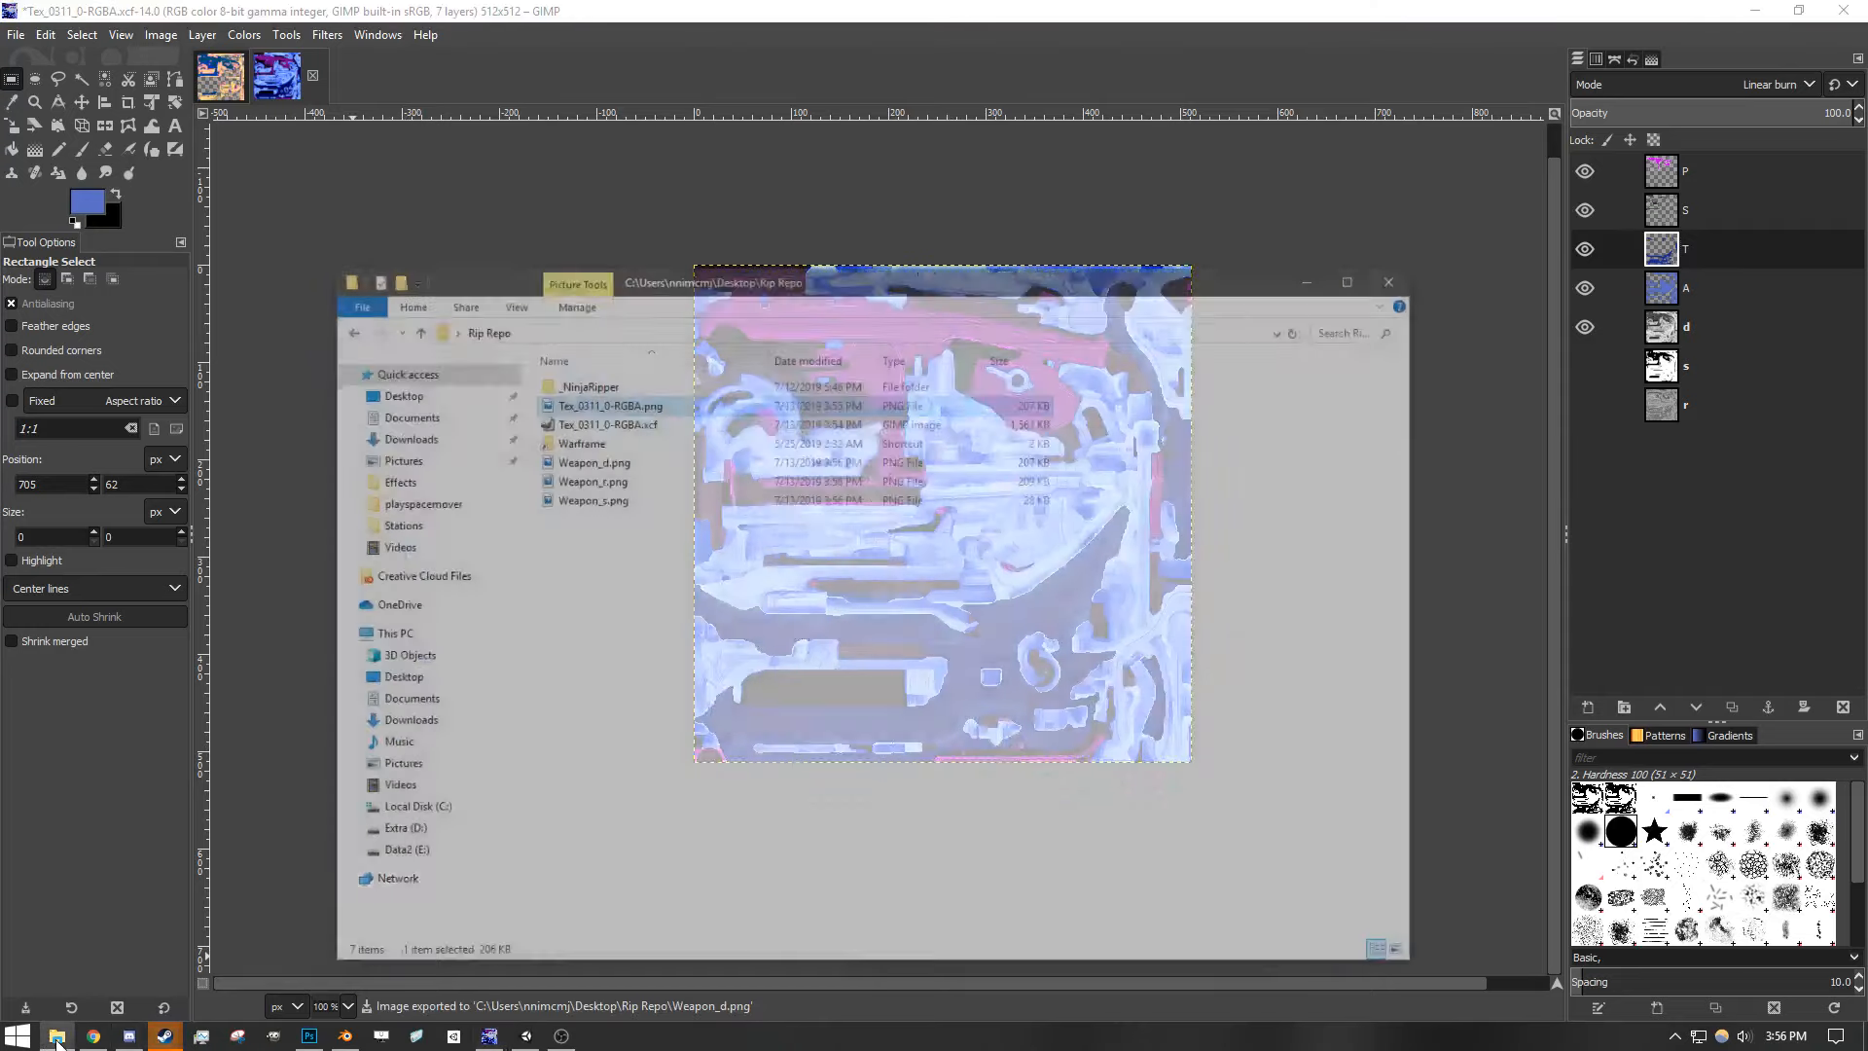
key(Delete)
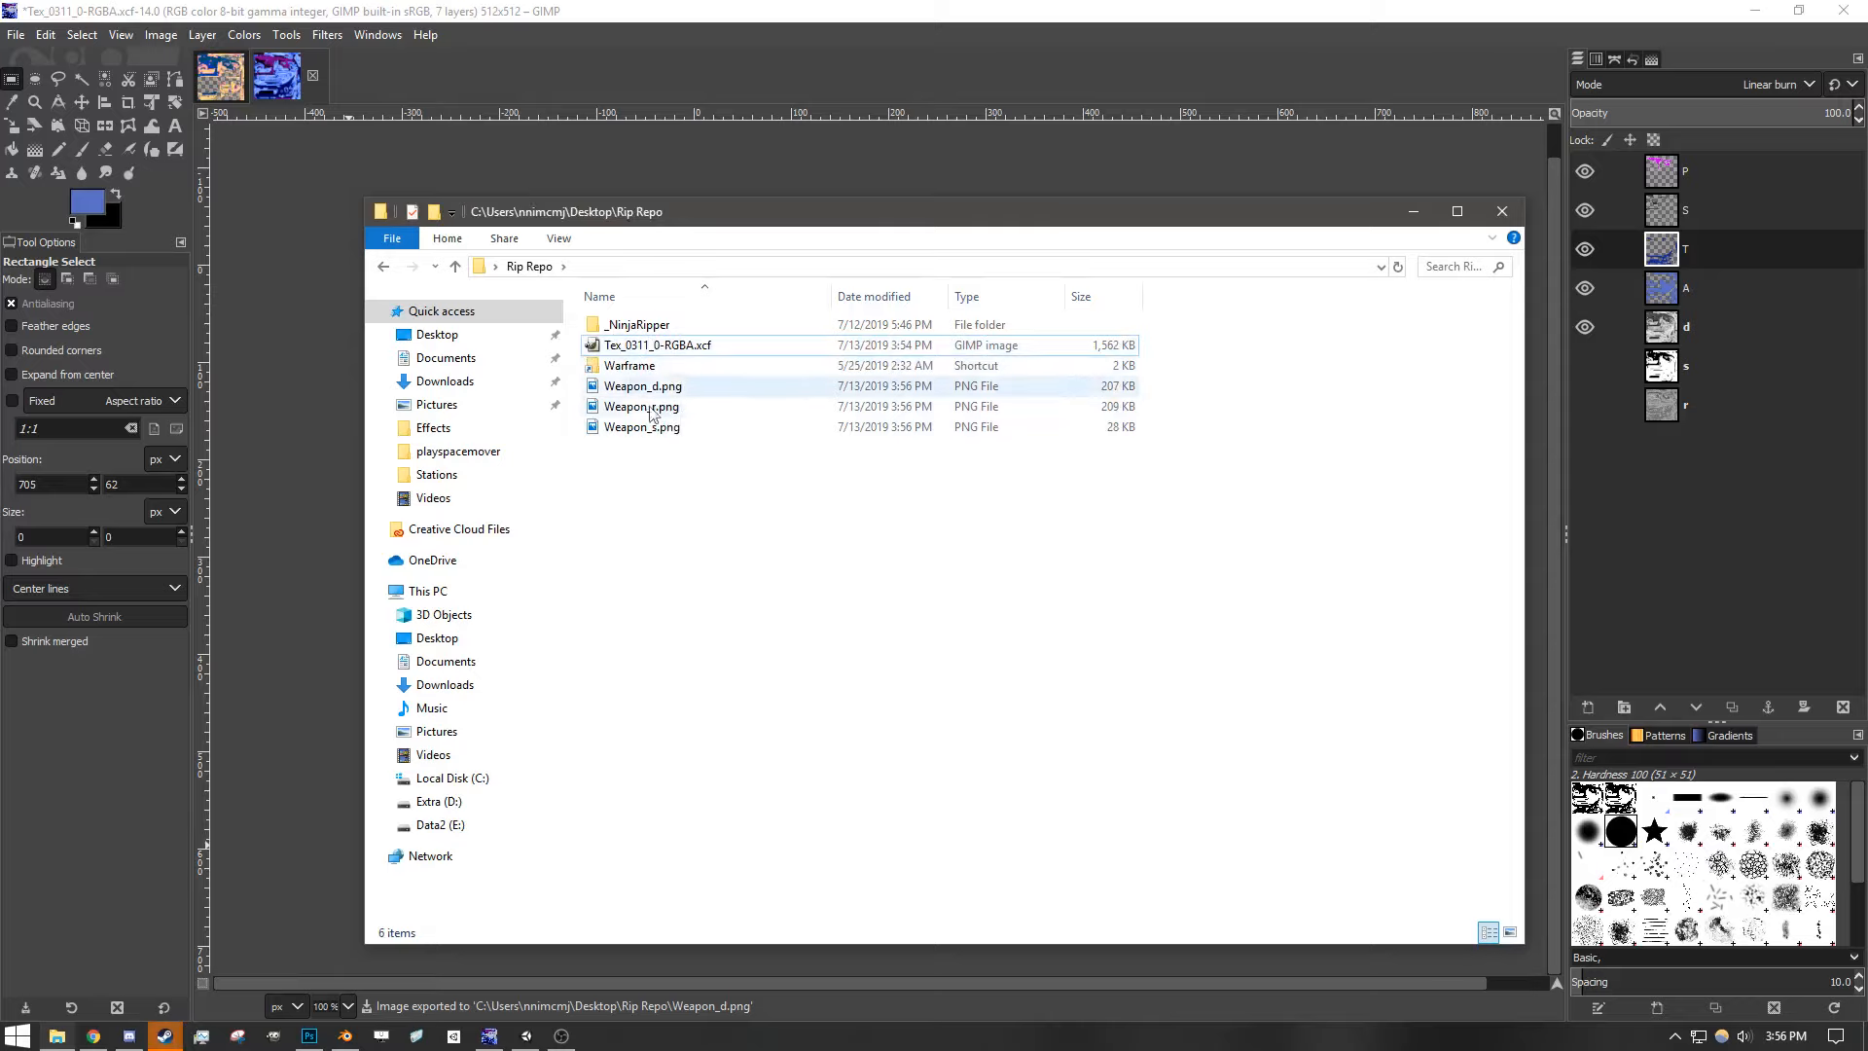
- Rename the layered GIMP file Tex_0311_0-RGBA.xcf in the Rip Repo folder to Weapon.xcf
click(662, 346)
click(679, 344)
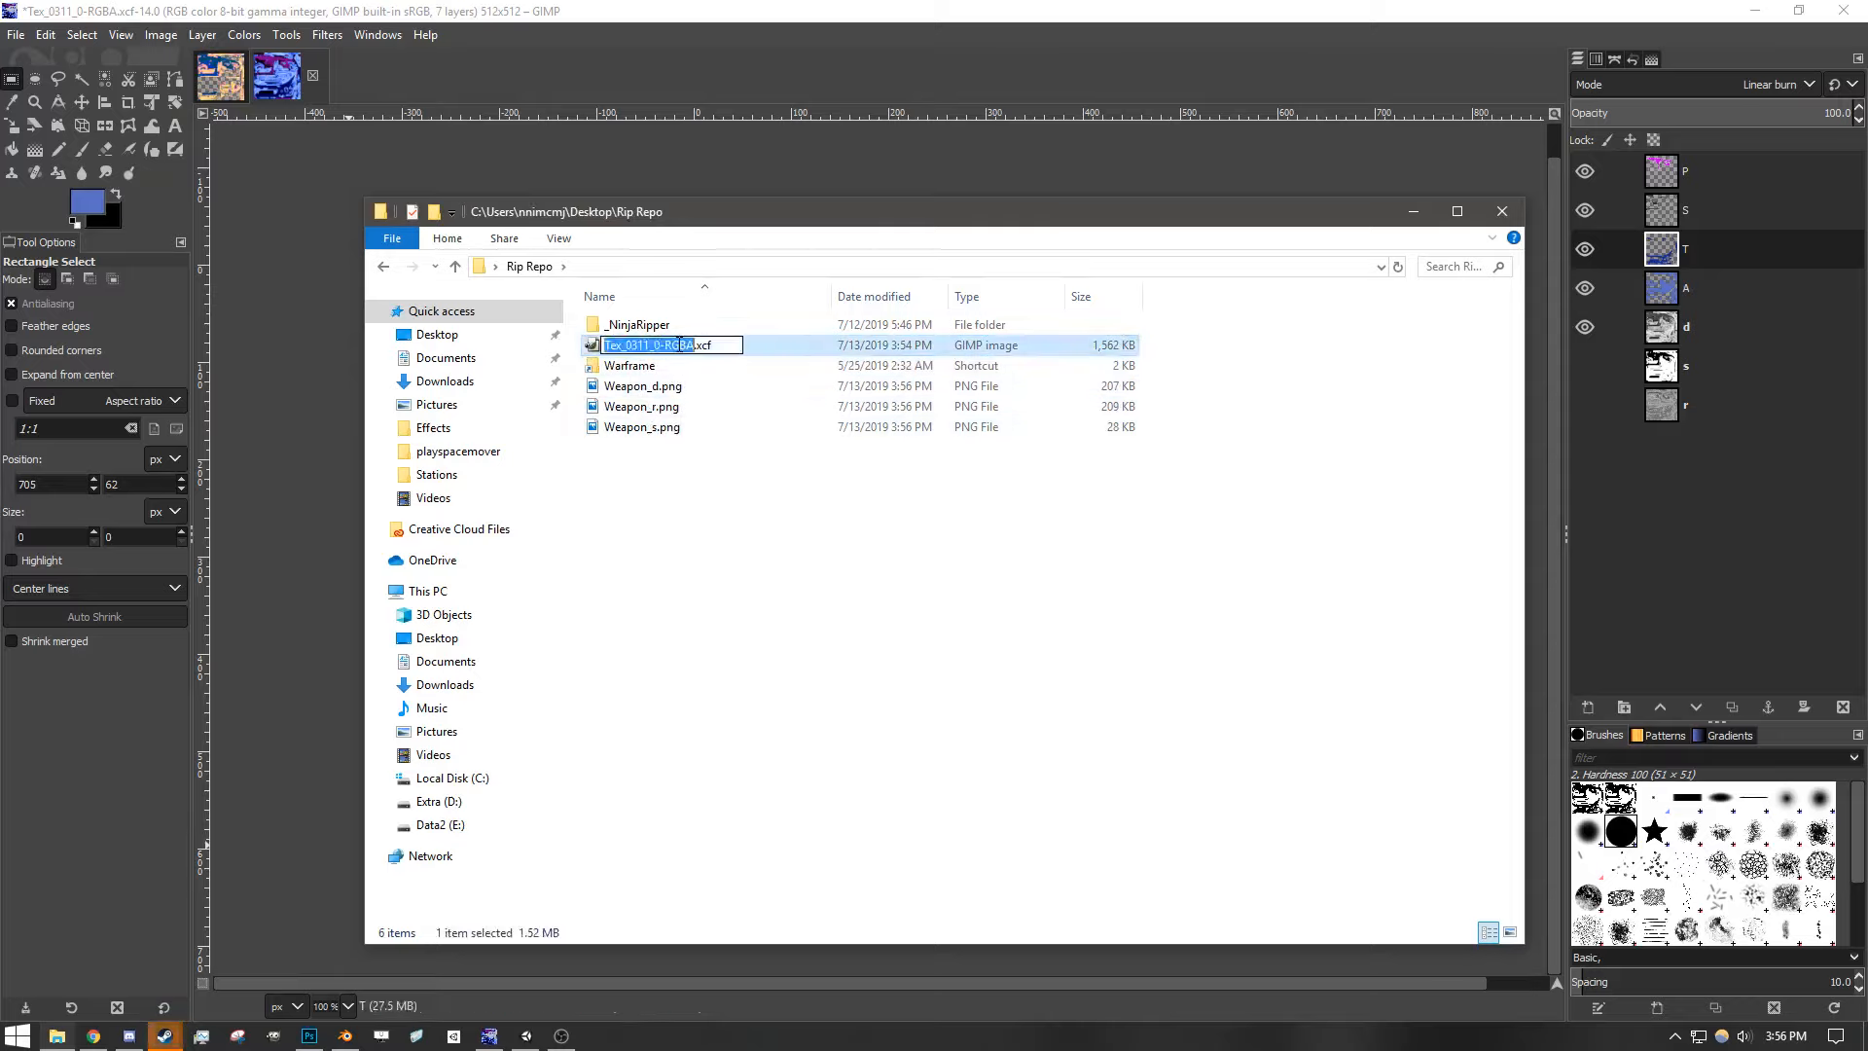
text(Weapoin)
key(BackSpace)
key(BackSpace)
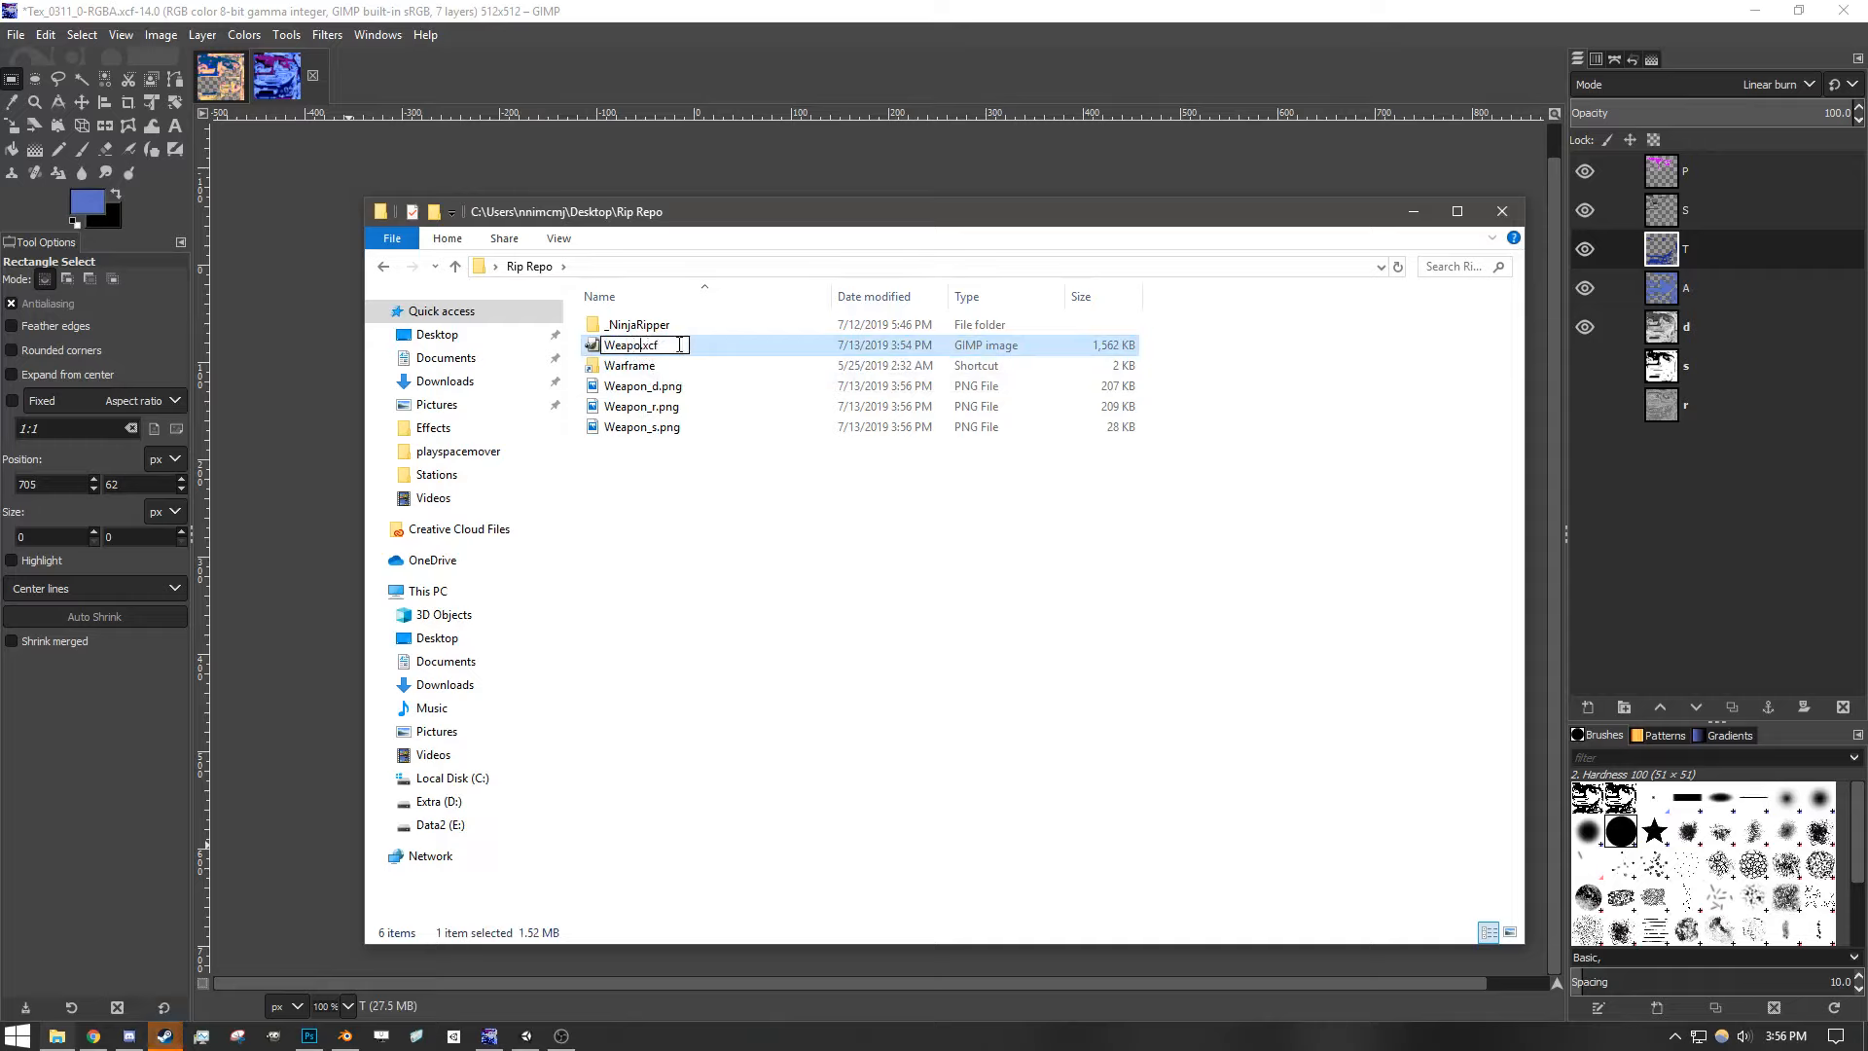
text(n)
key(Return)
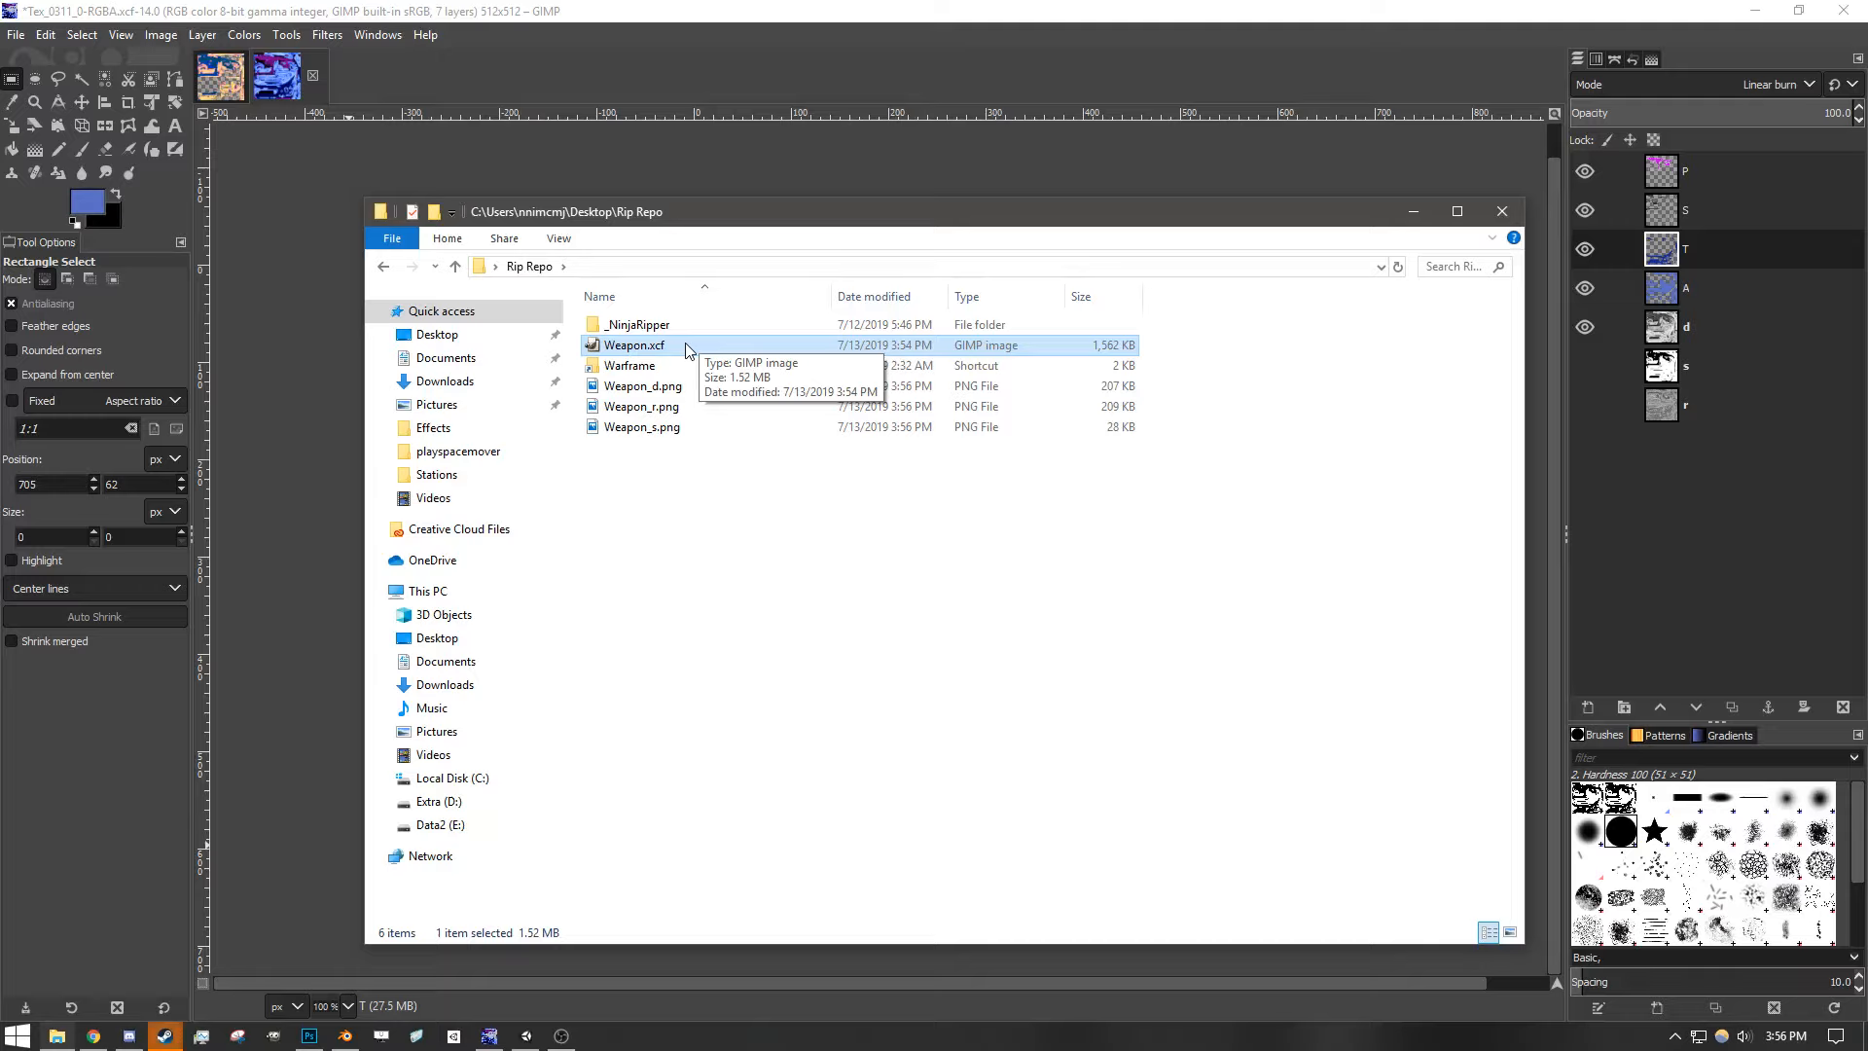
- Rename Weapon_d.png to "Weapon_d Purple.png" and leave the other exported maps' names alone
click(657, 387)
click(674, 387)
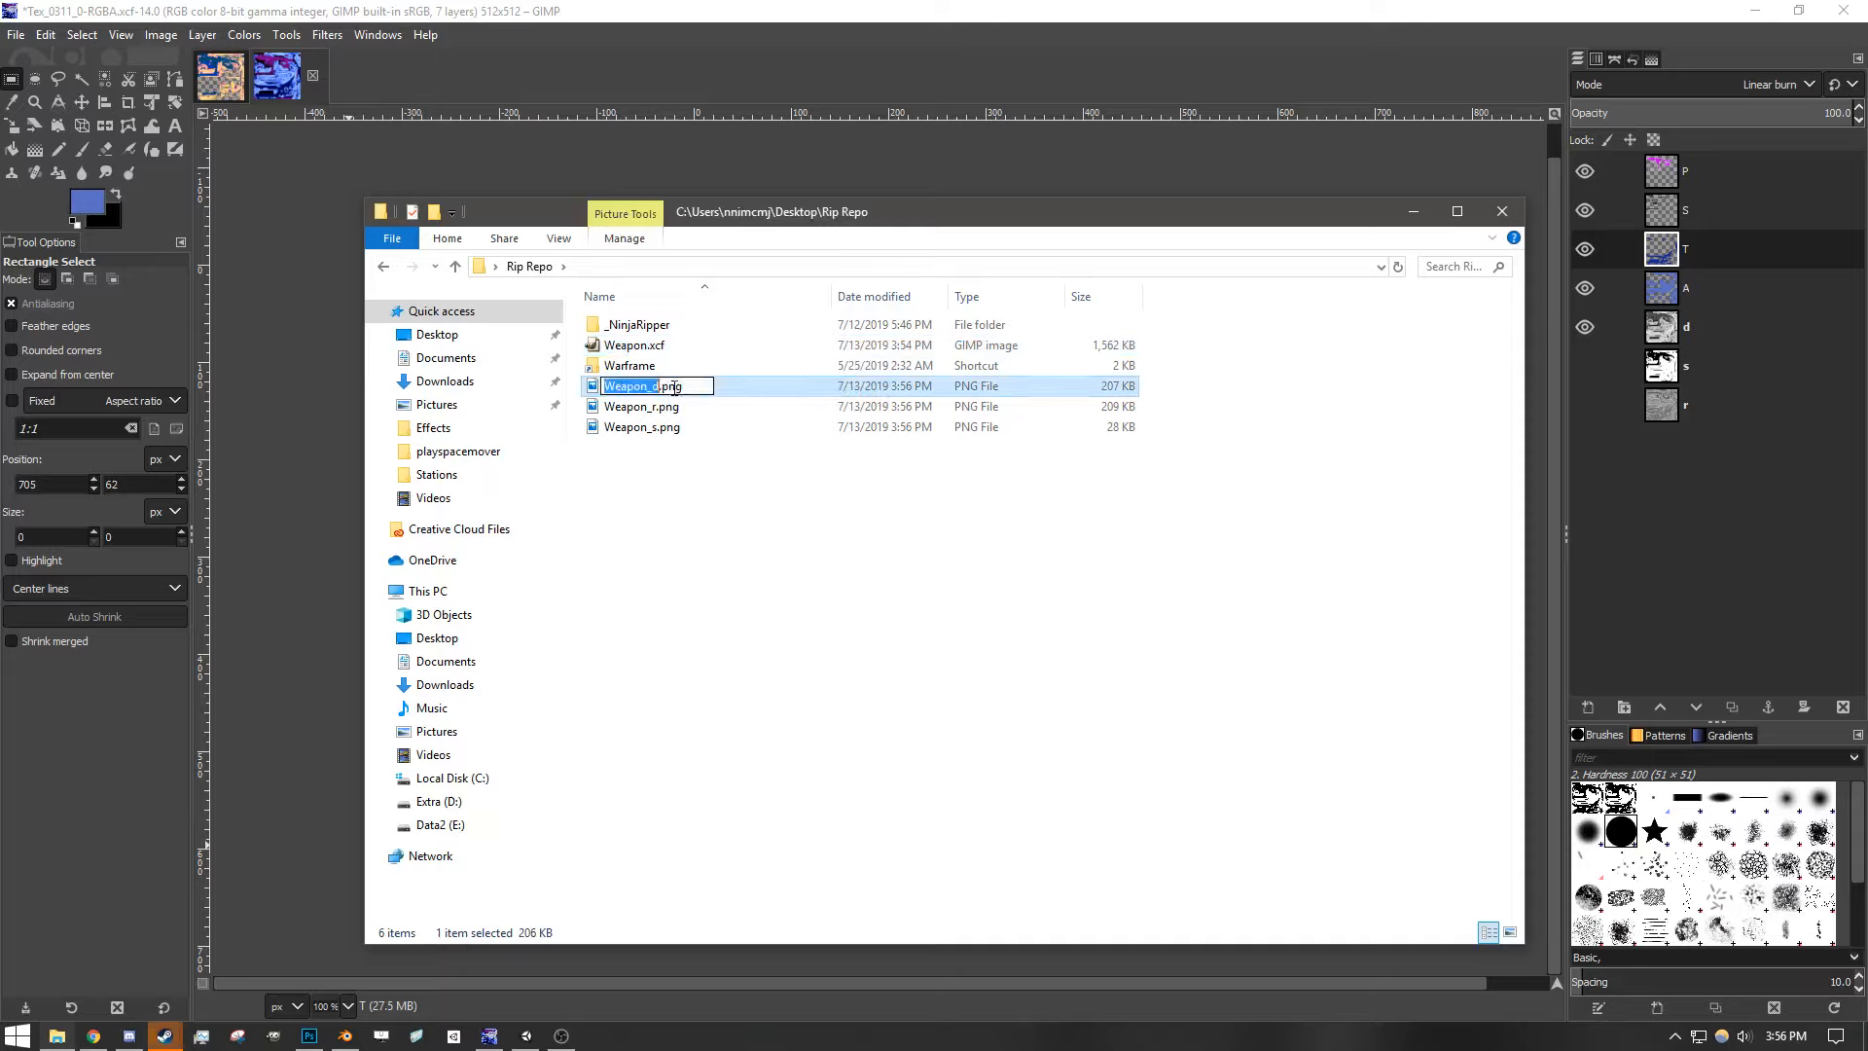
click(658, 388)
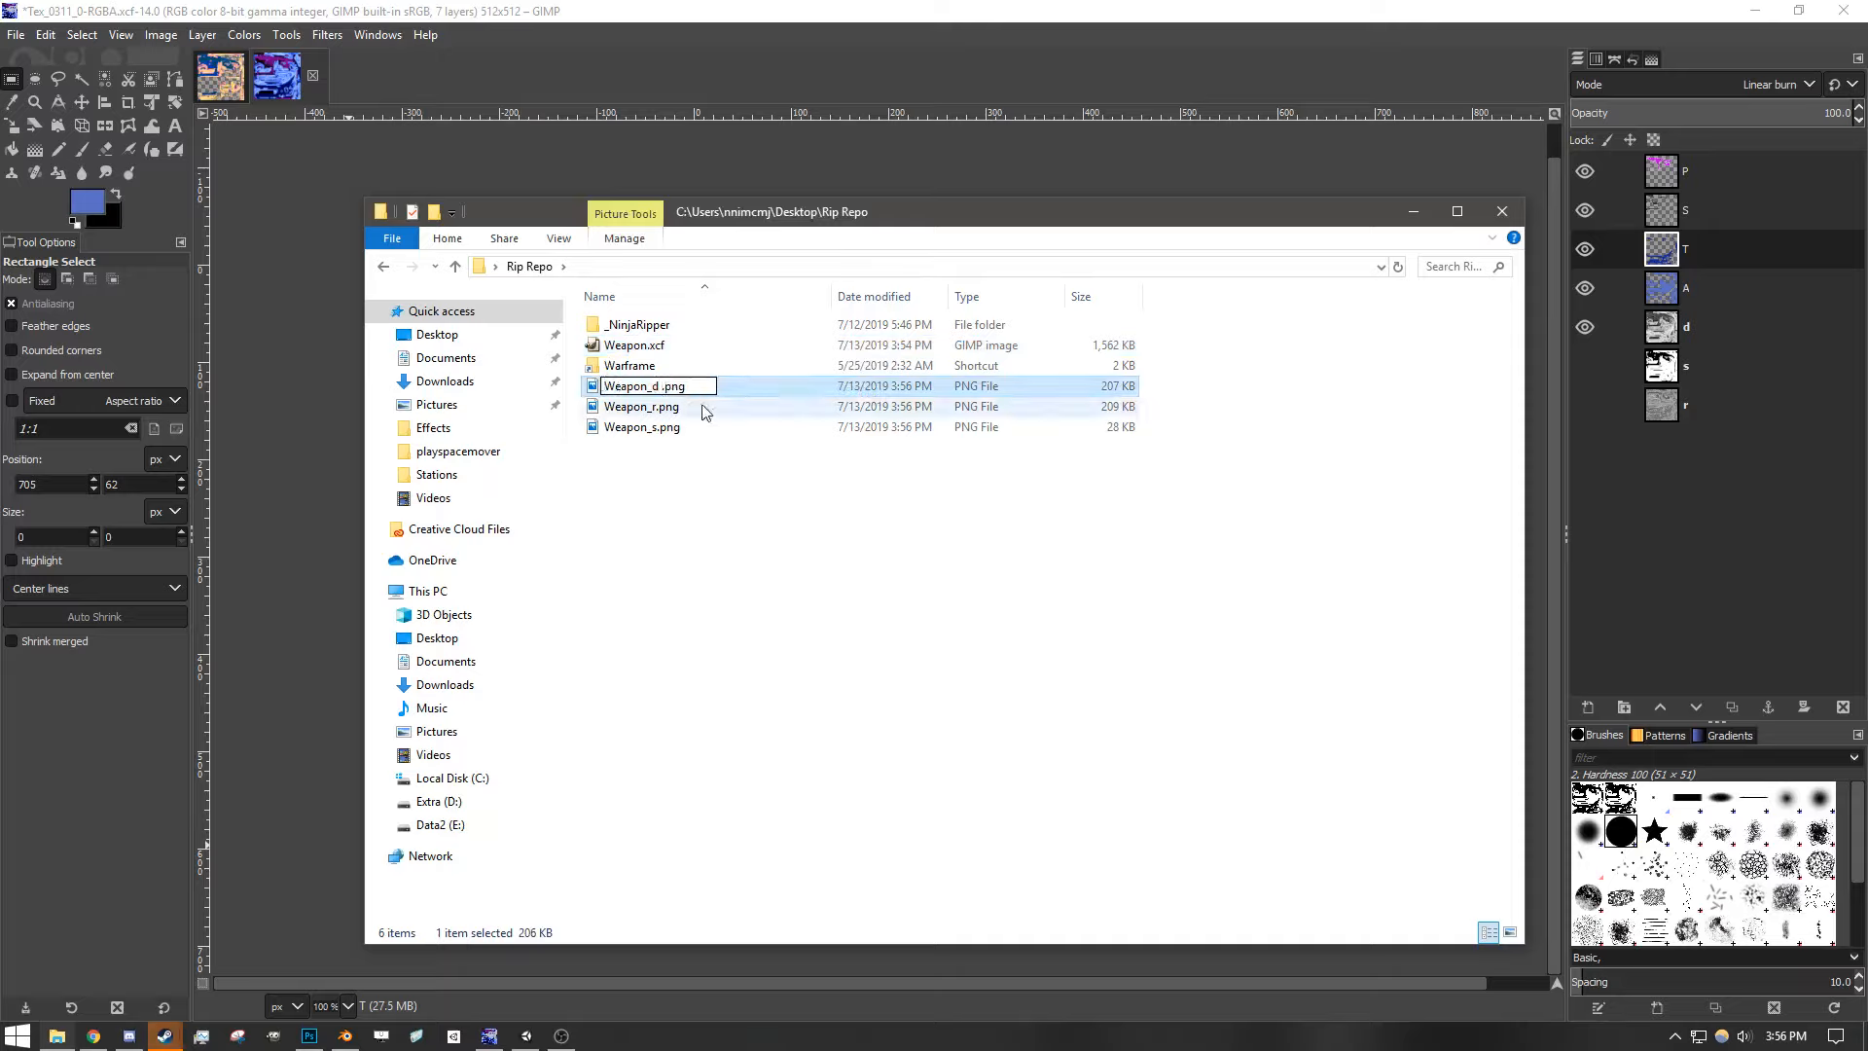
text(Purple)
key(Return)
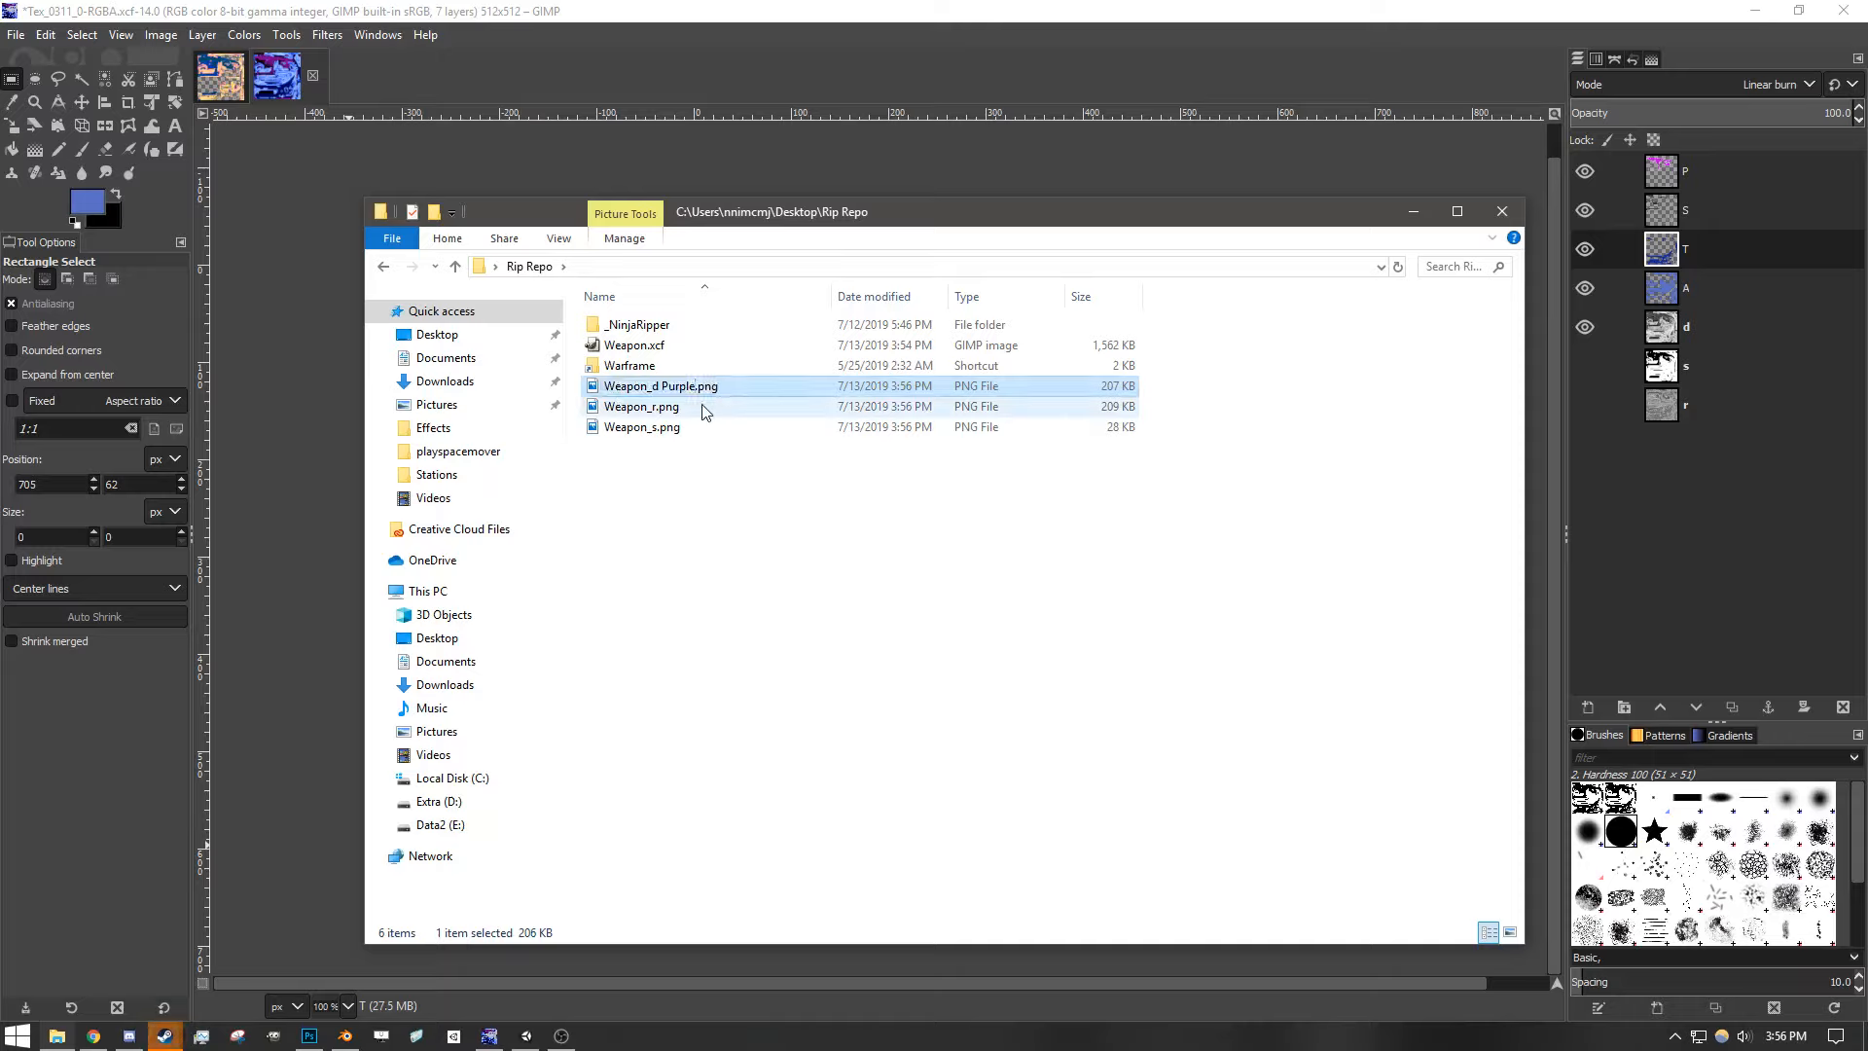
click(671, 407)
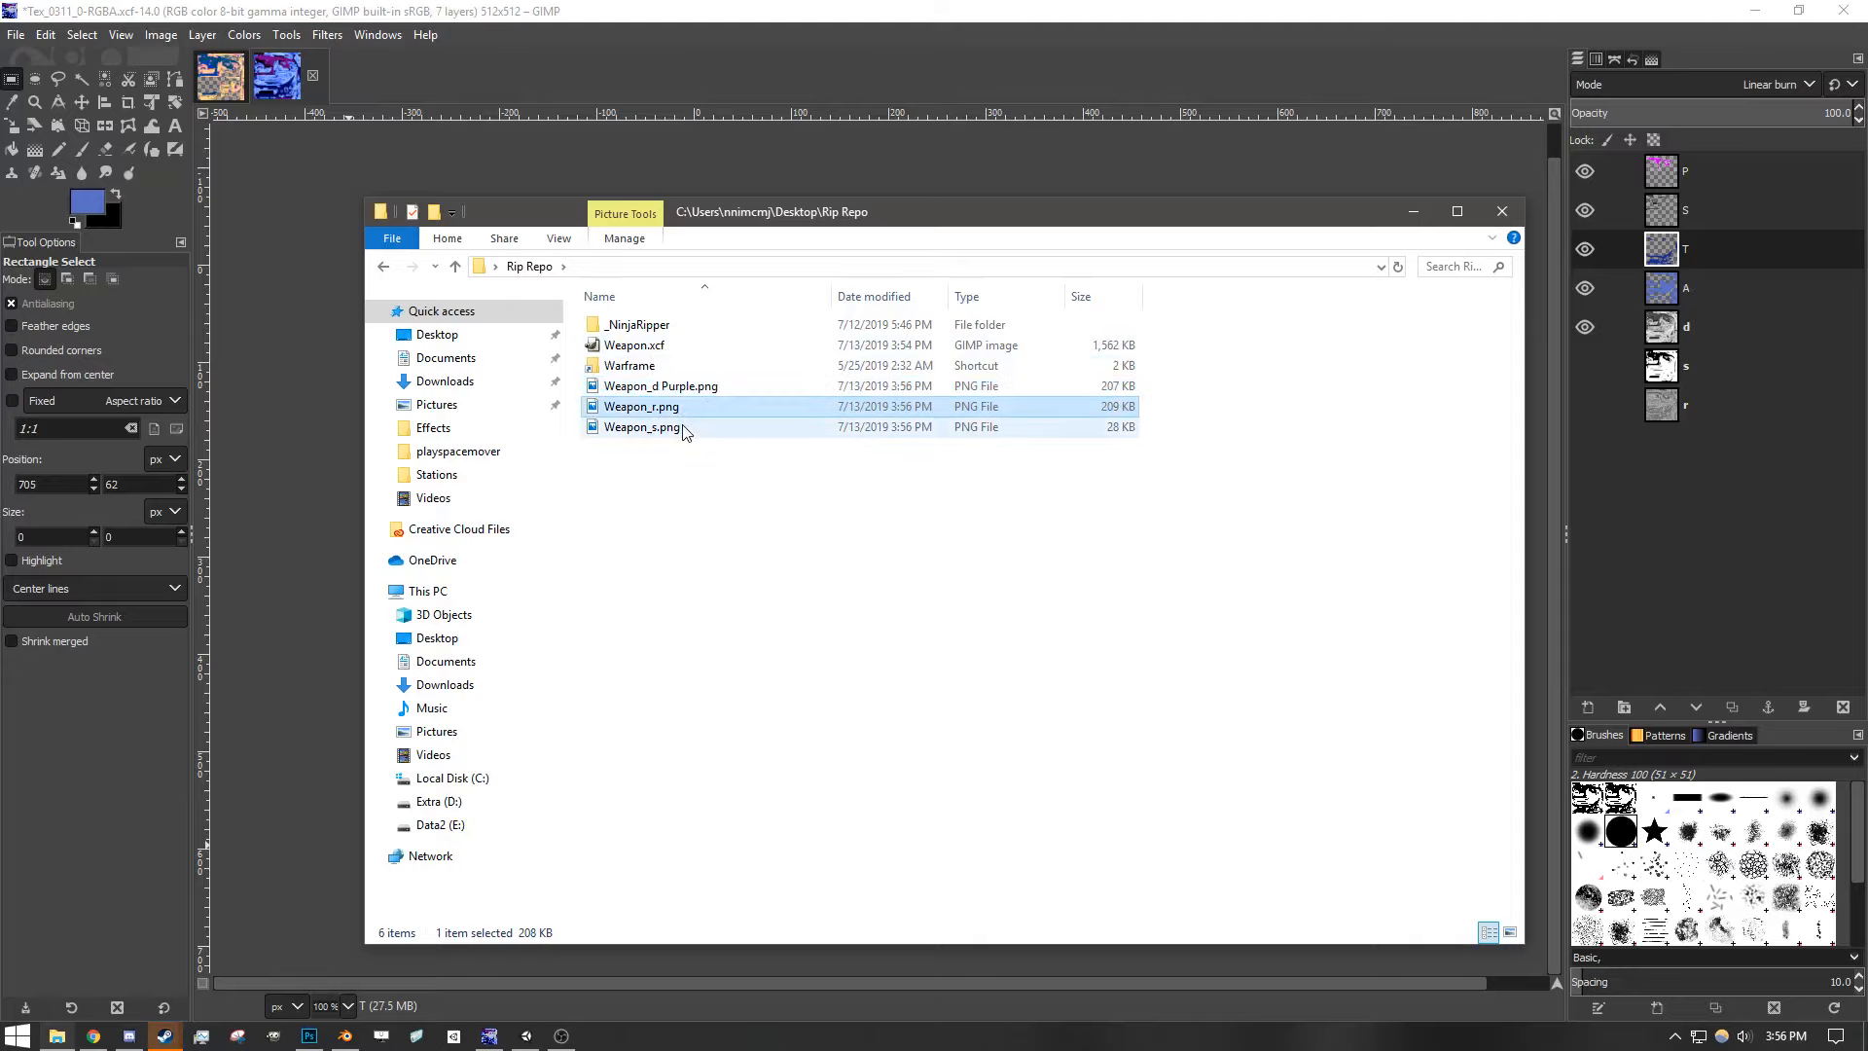
click(642, 545)
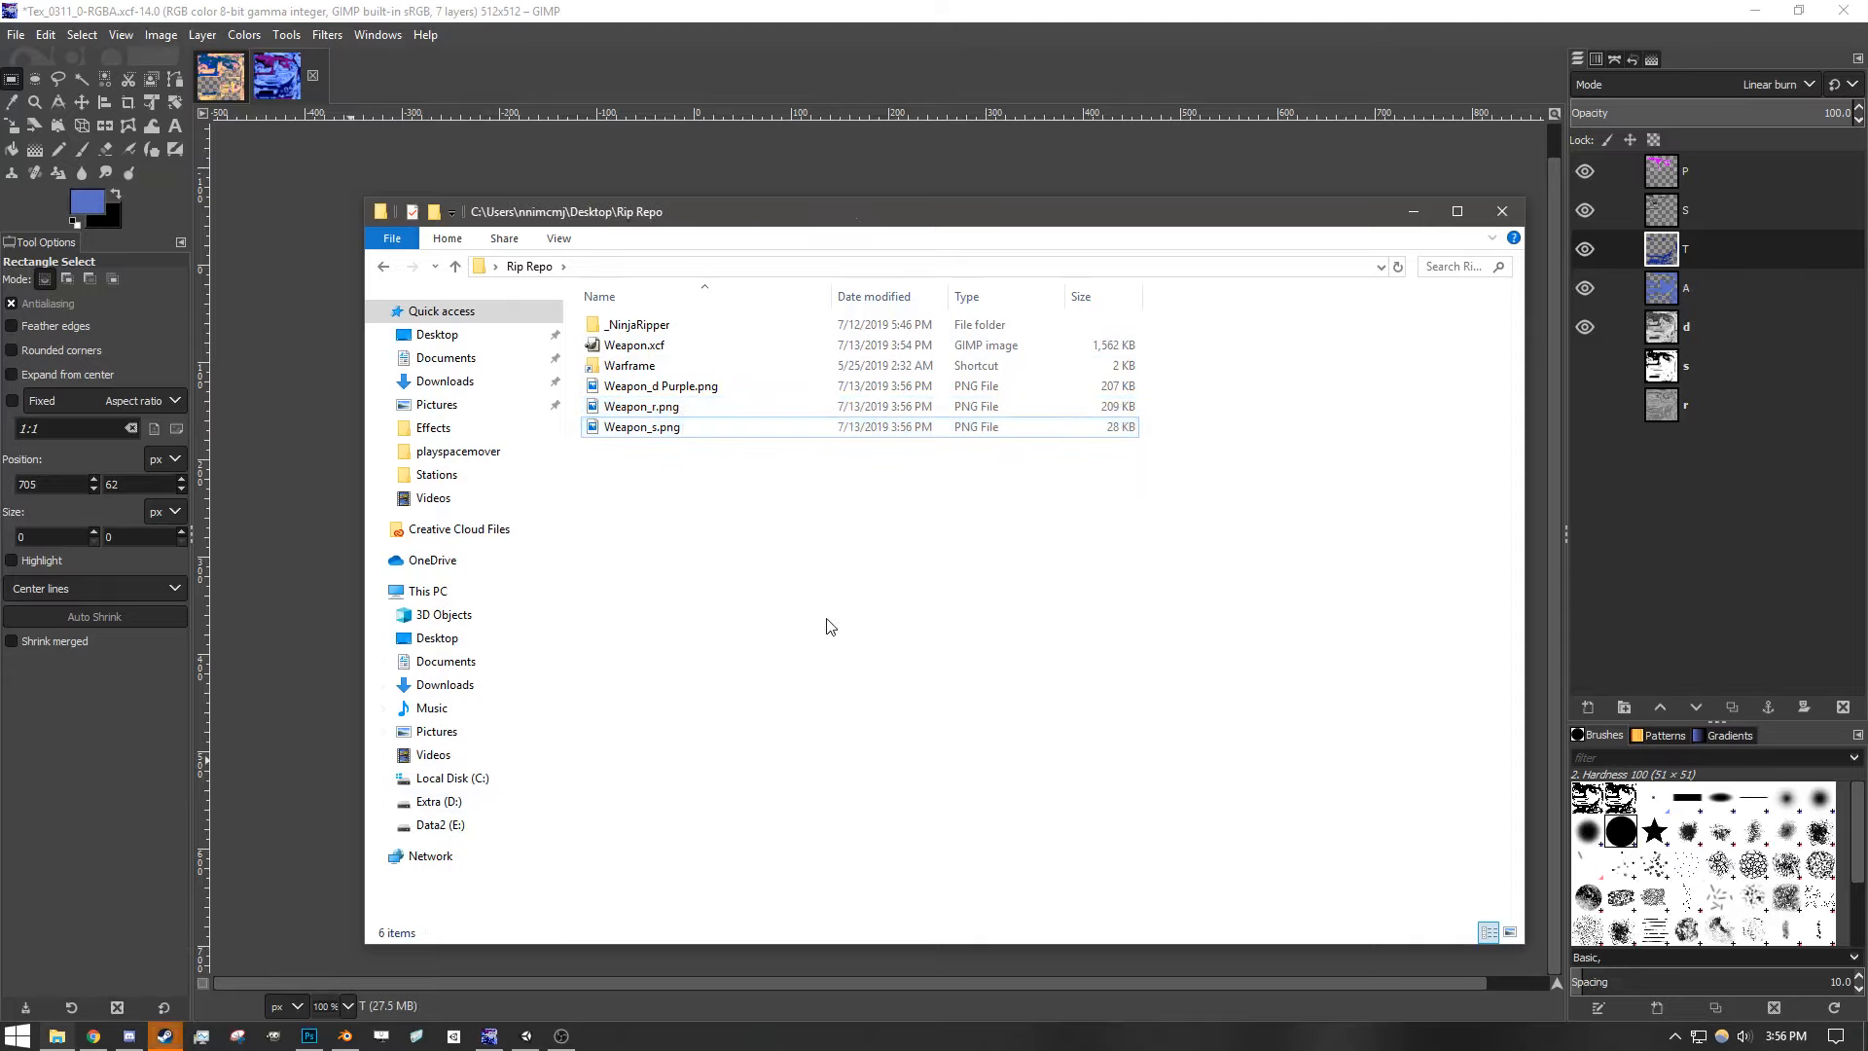
- Switch to Blender and identify the weapon's companion textures Tex_0313_2.dds and Tex_0318_7.dds beside Tex_0311_0.dds in the image browser
click(344, 1035)
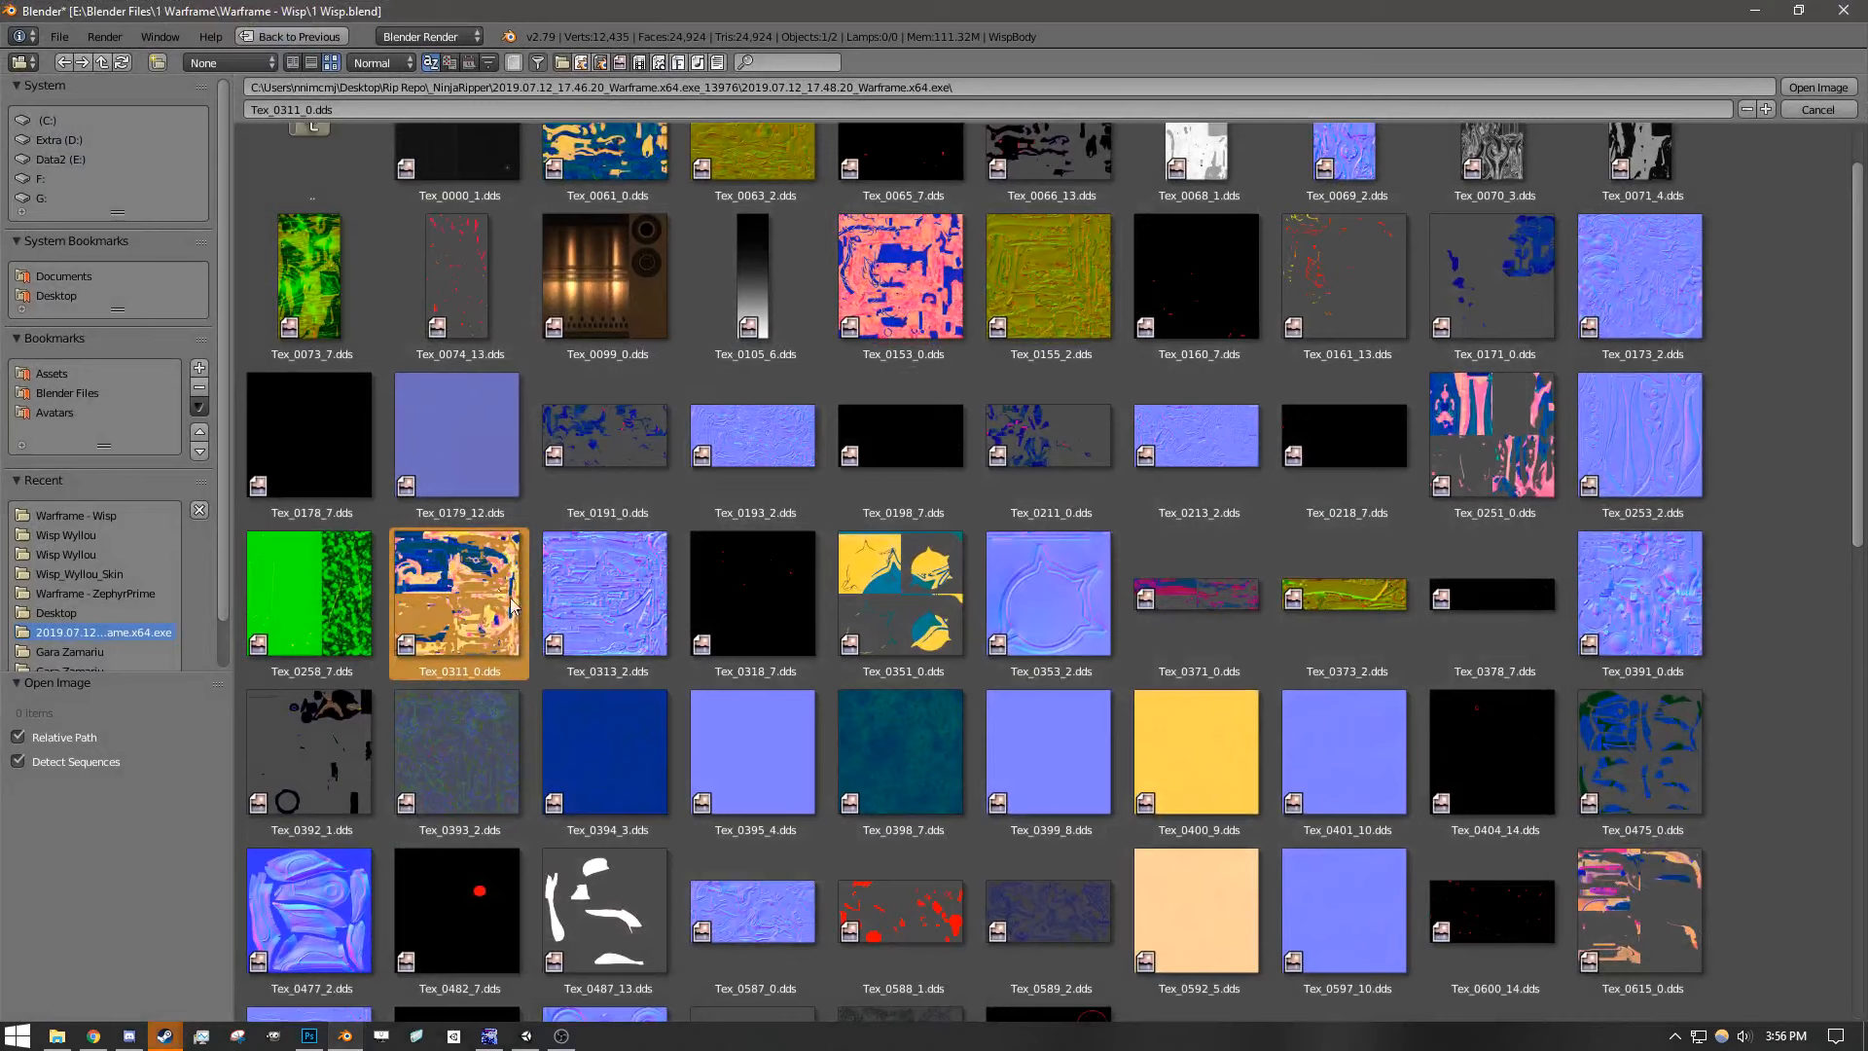
click(622, 621)
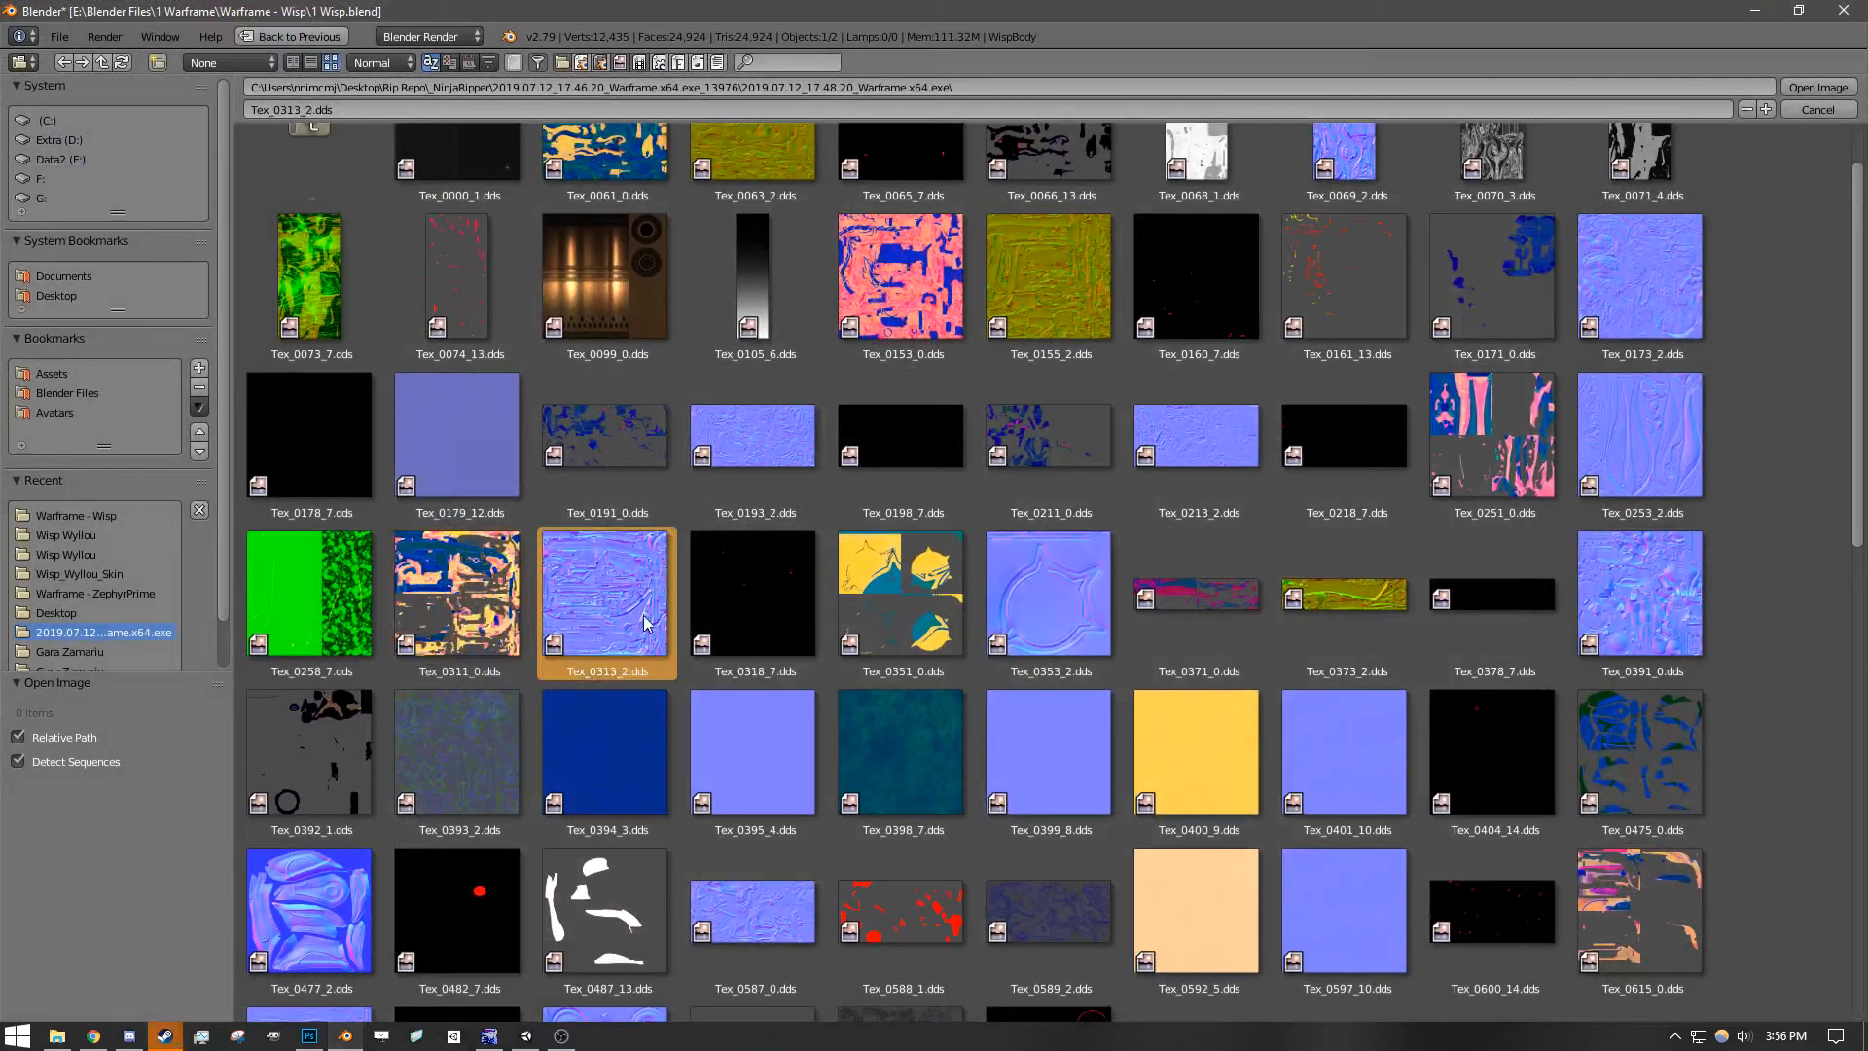
click(762, 610)
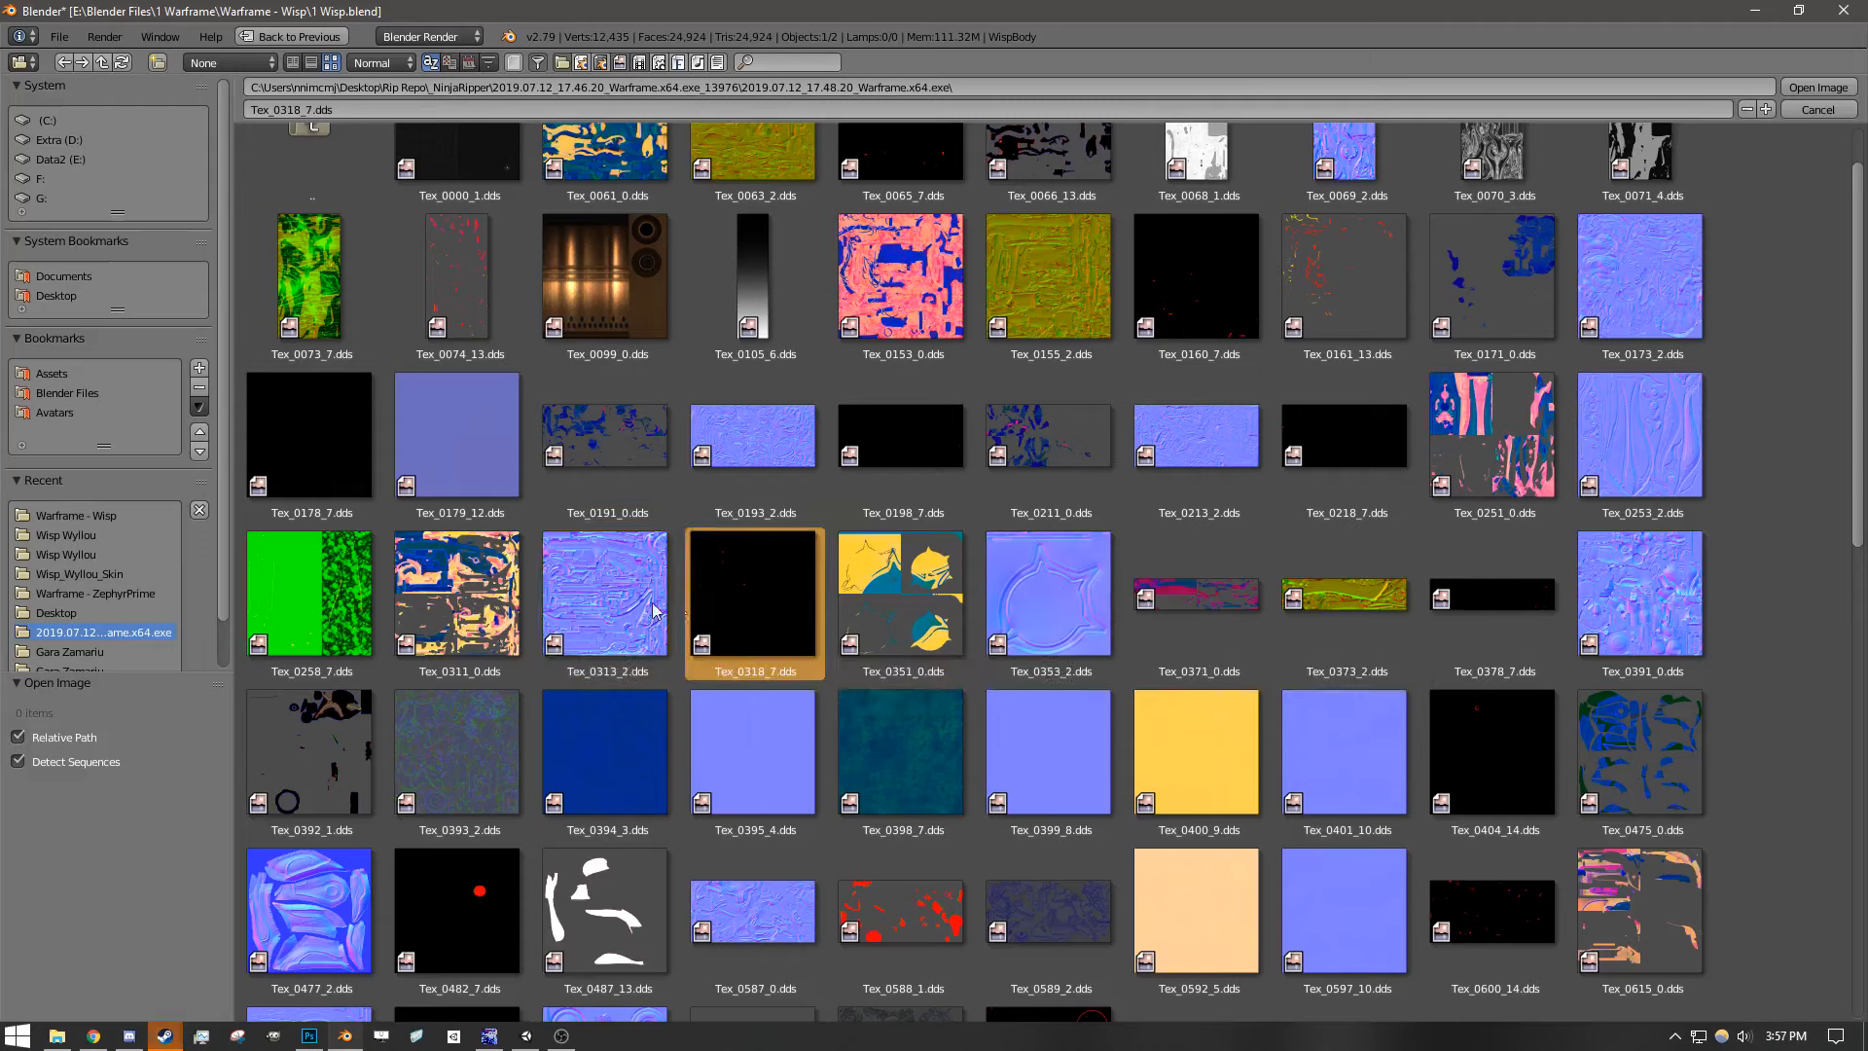
- Switch to GIMP and open Tex_0313_2.dds from the 2019.07.12_17.48.20_Warframe.x64.exe rip folder with the default DDS load options
click(489, 1036)
click(15, 35)
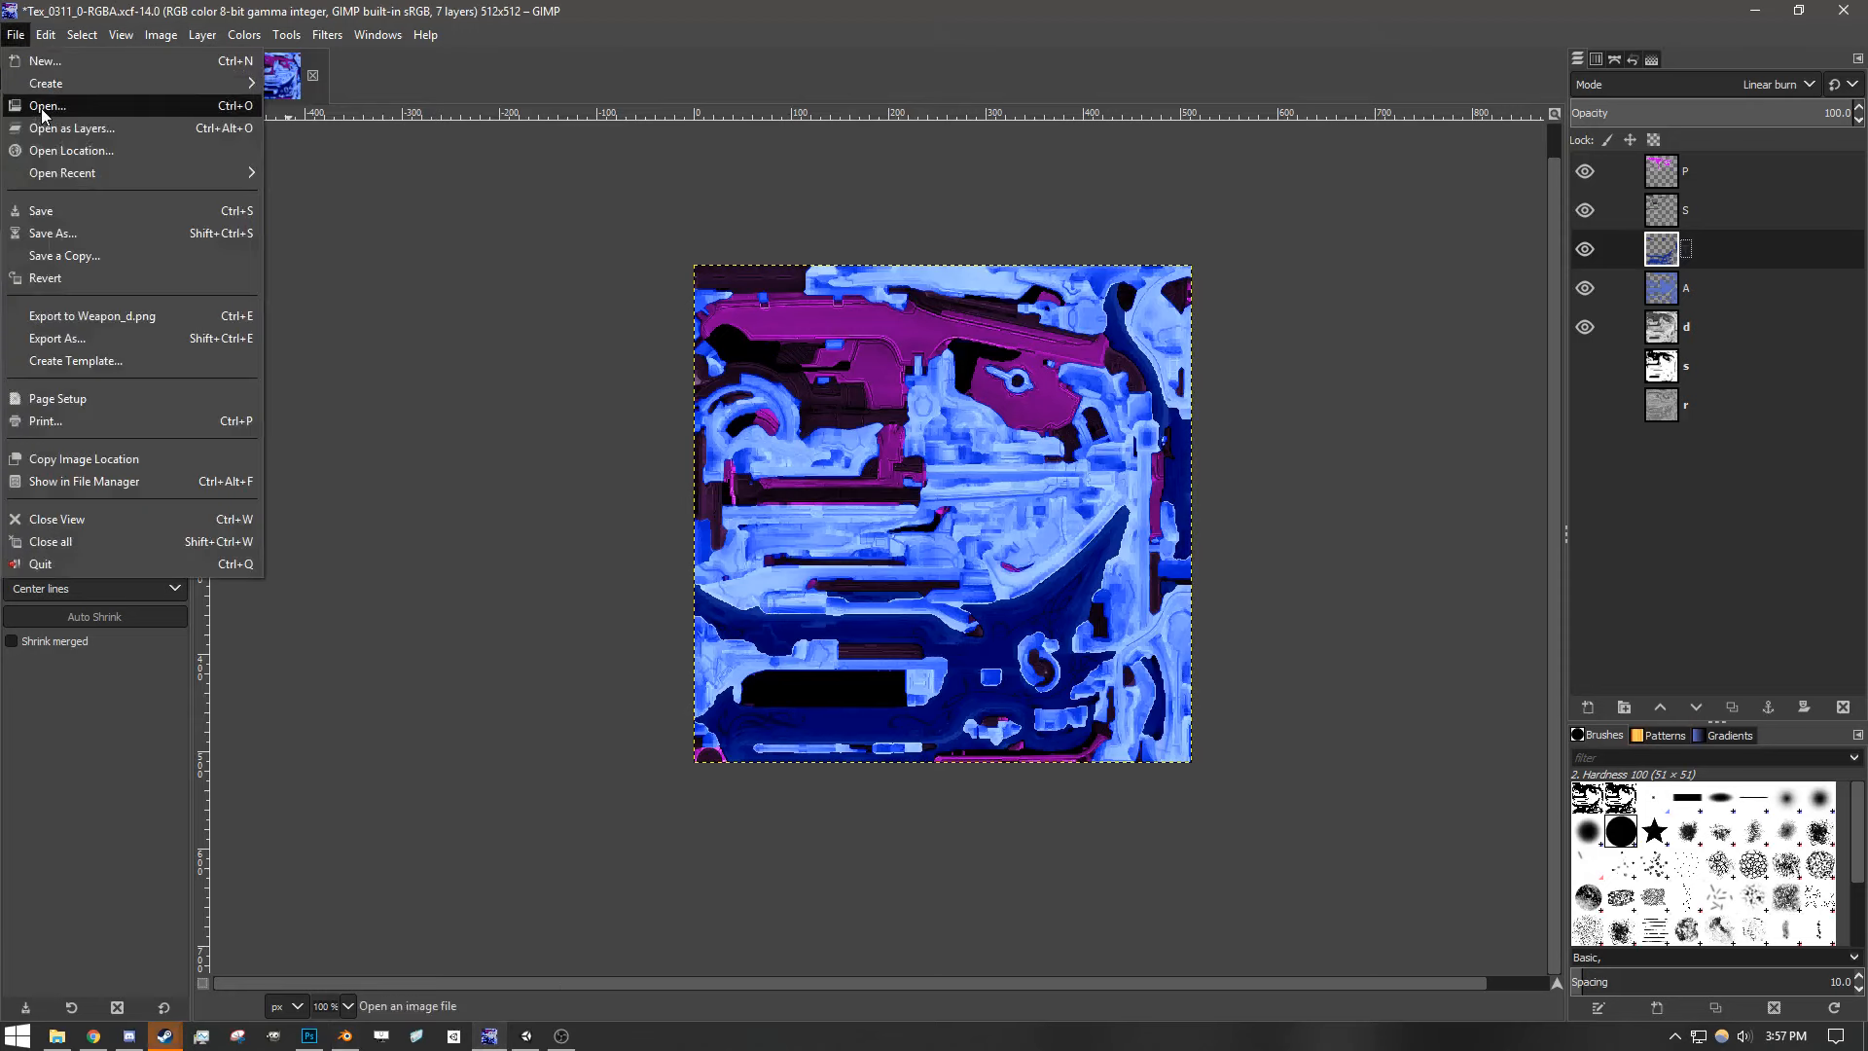
click(41, 106)
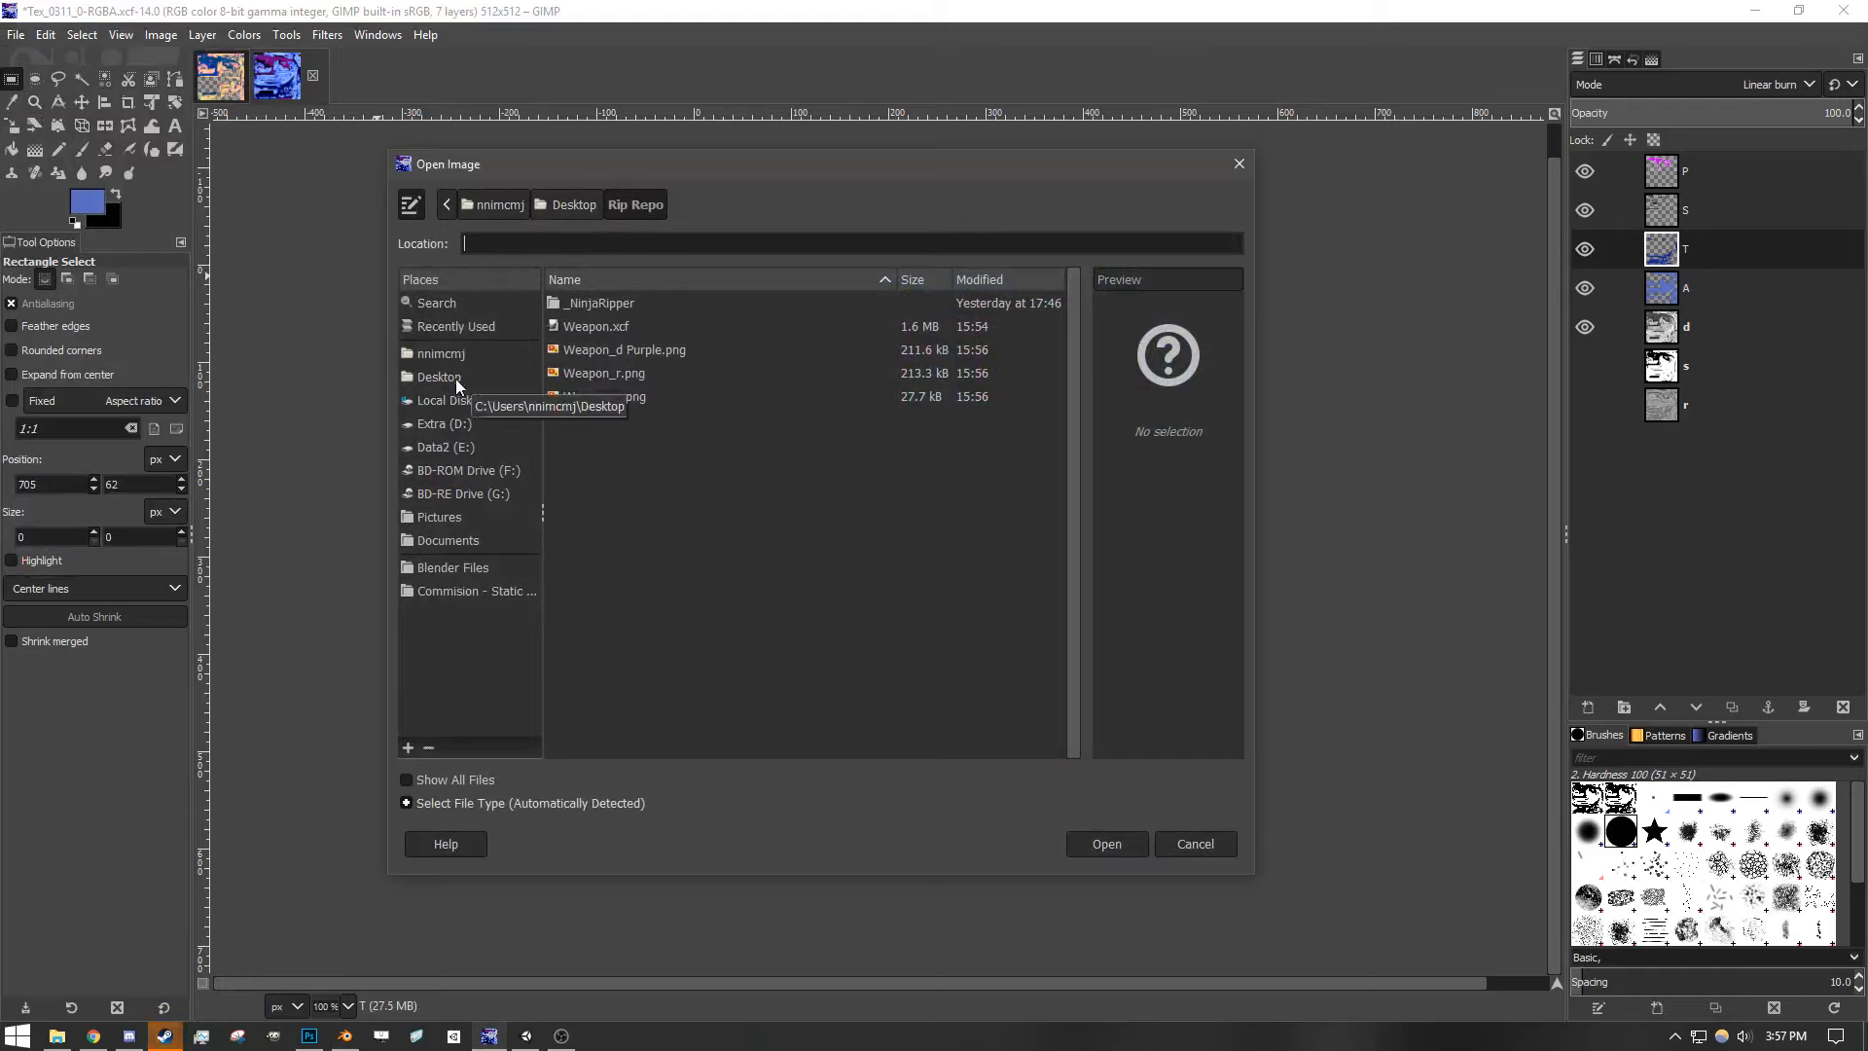
double_click(608, 305)
double_click(644, 402)
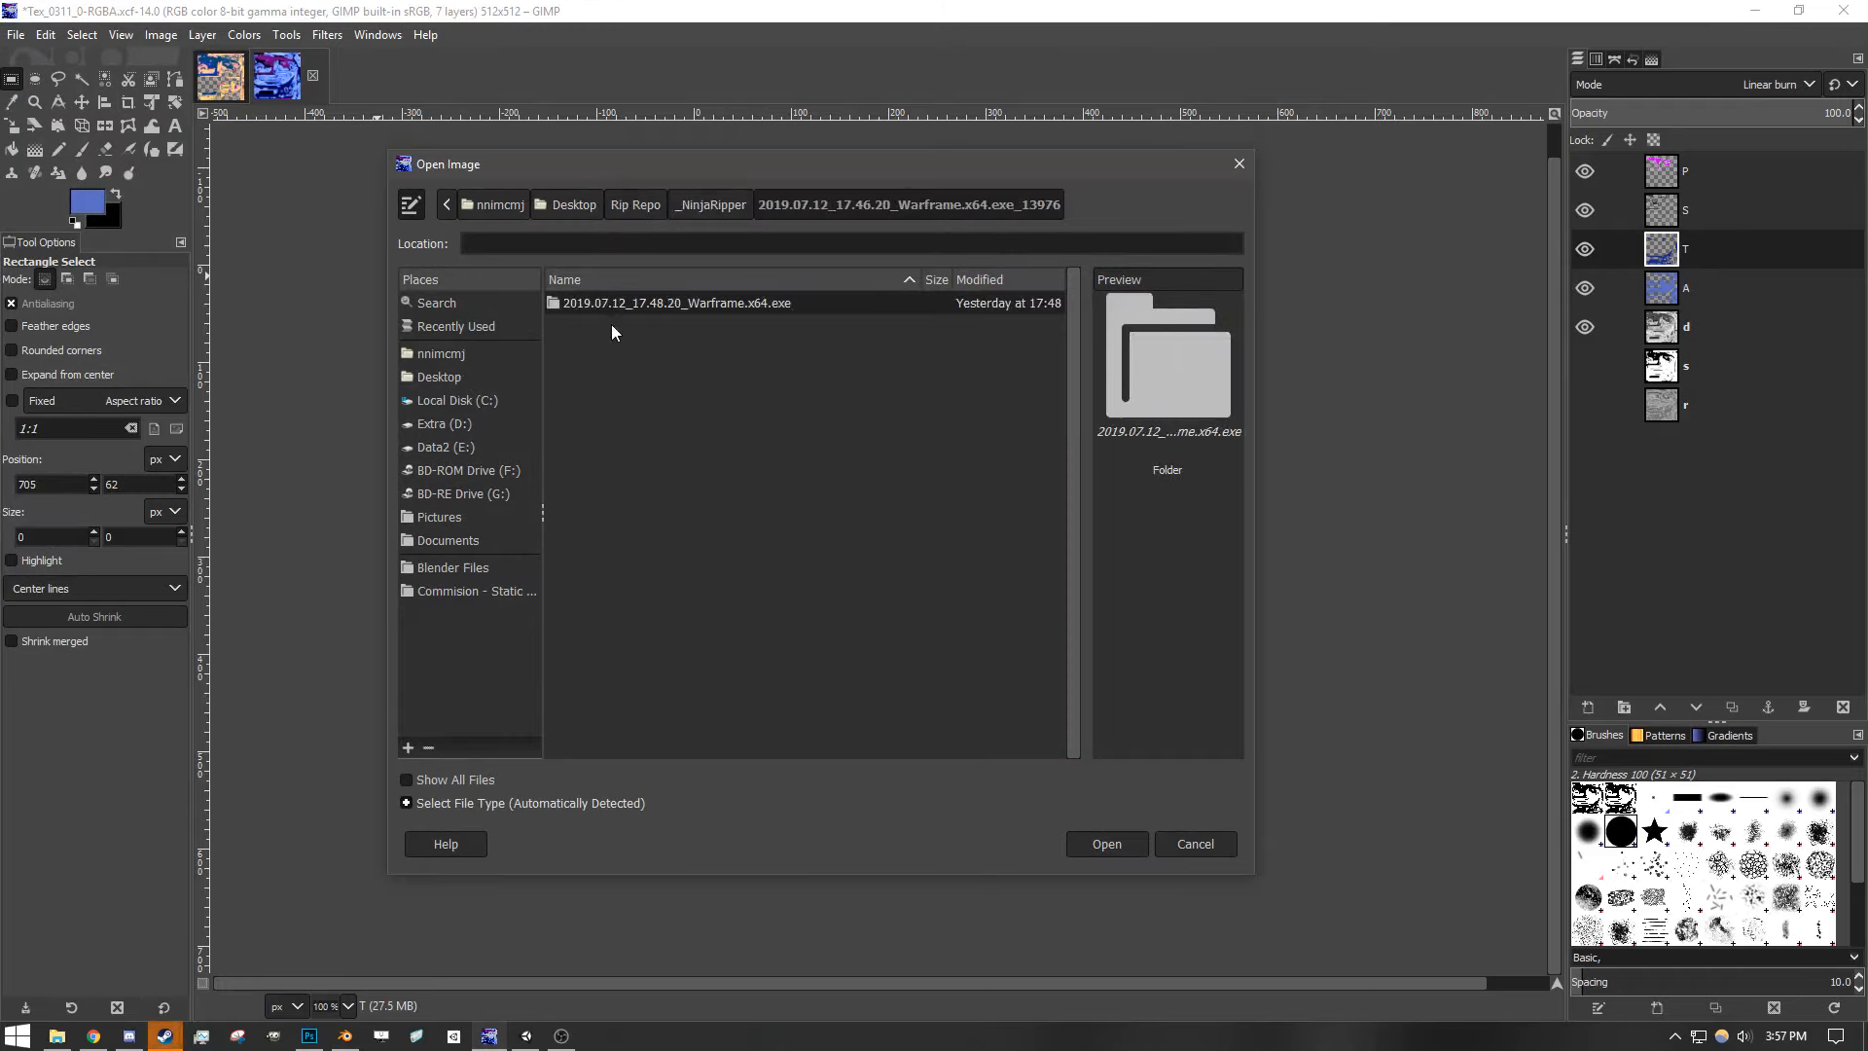
double_click(605, 304)
click(346, 1038)
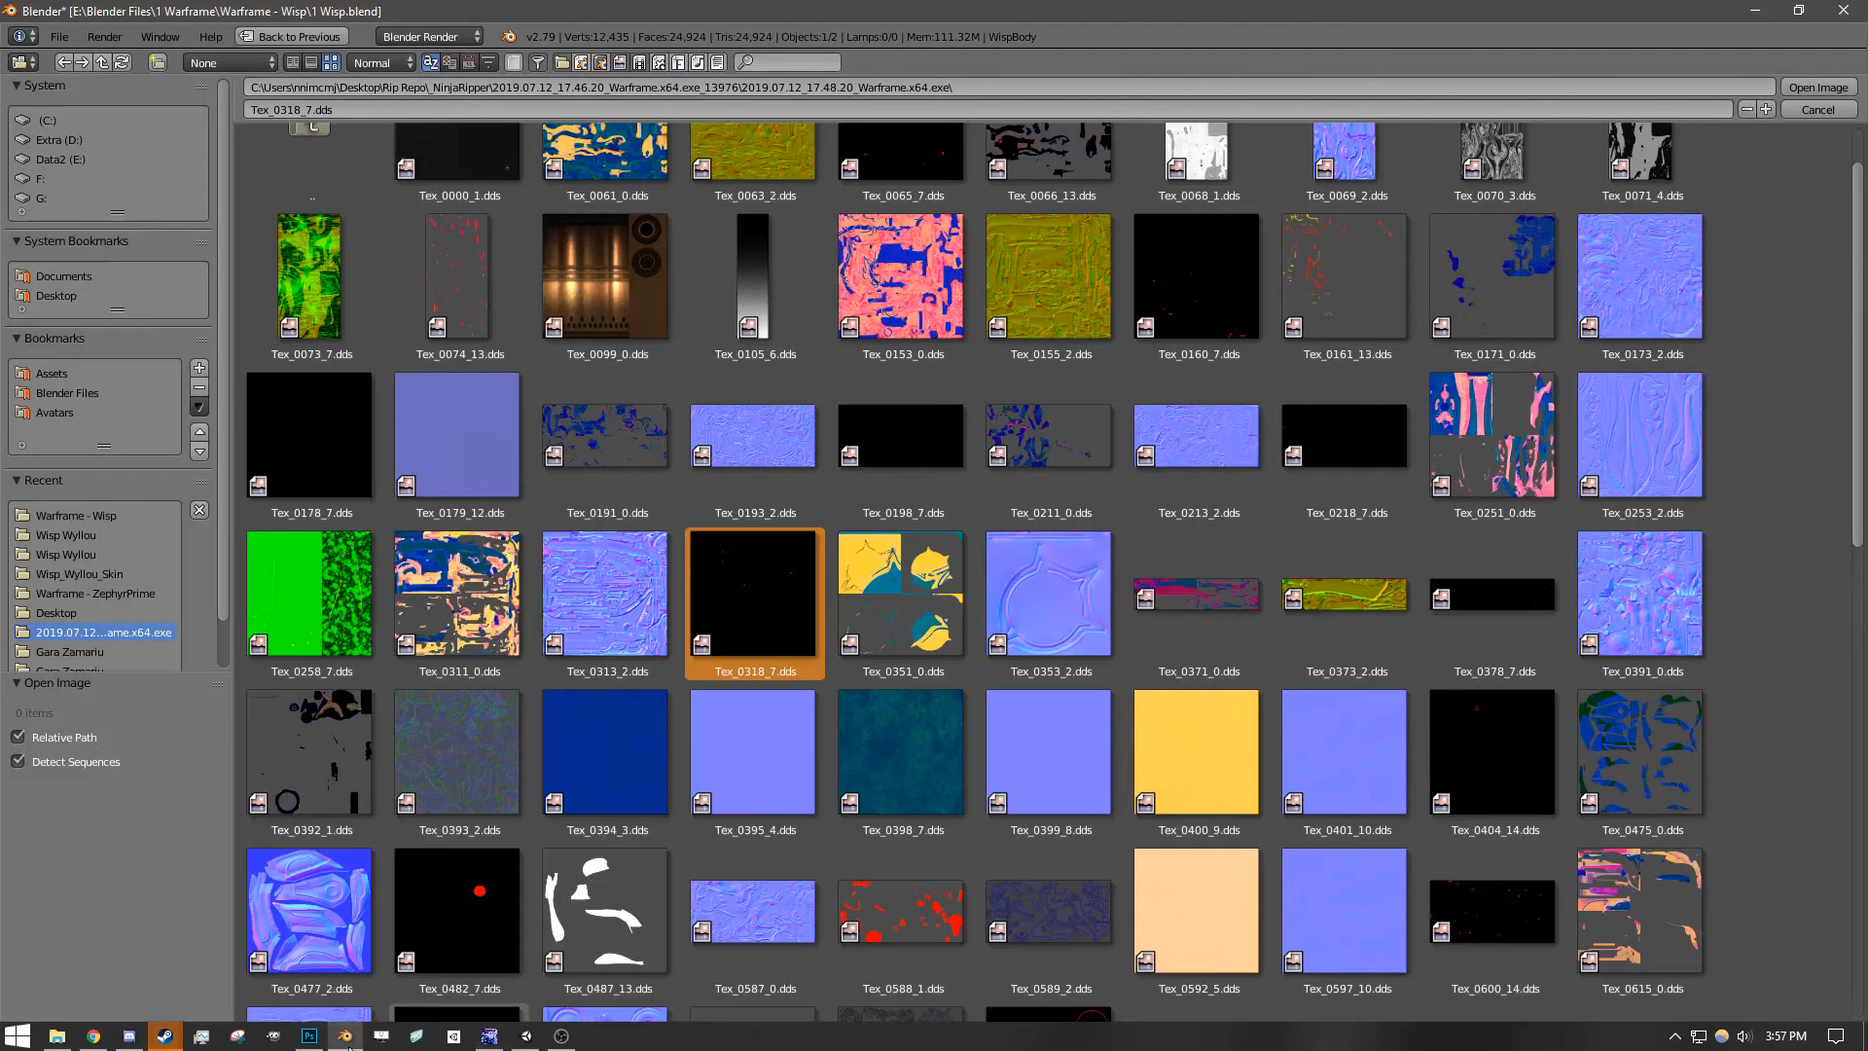
click(347, 1037)
scroll(657, 606, down, 5)
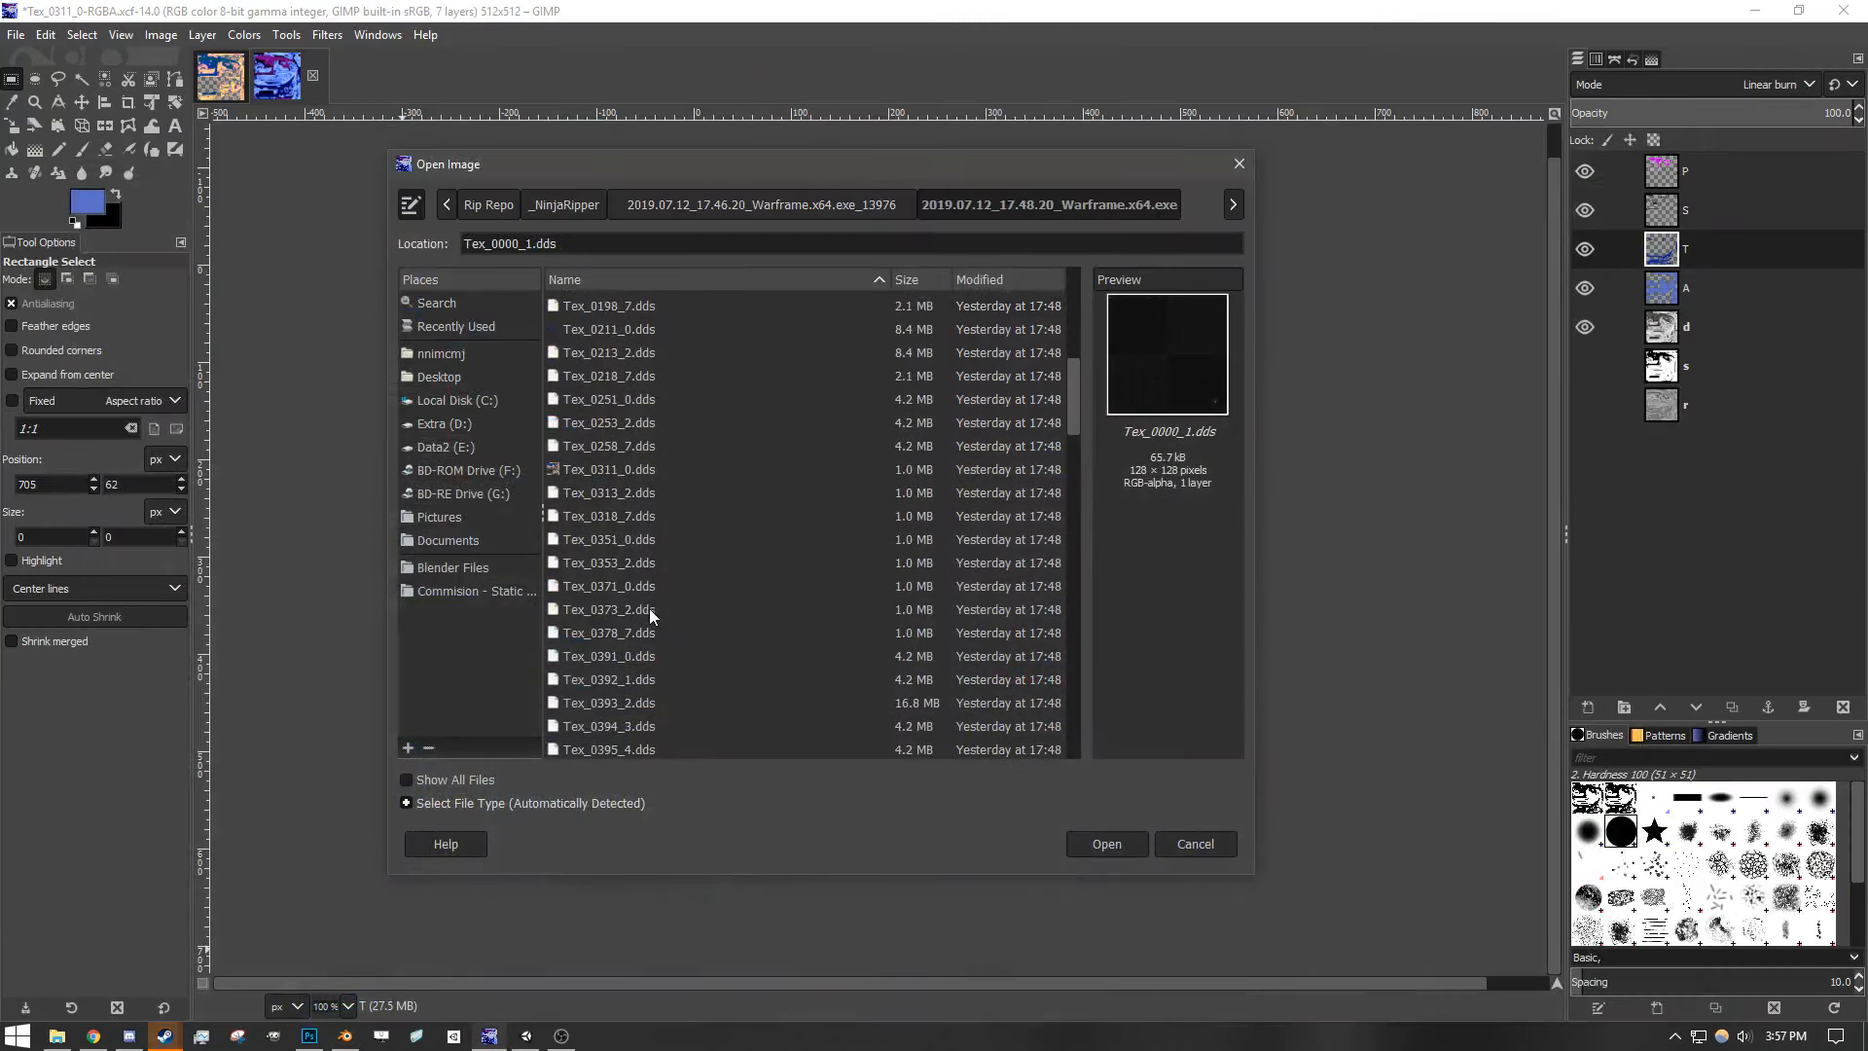
double_click(626, 492)
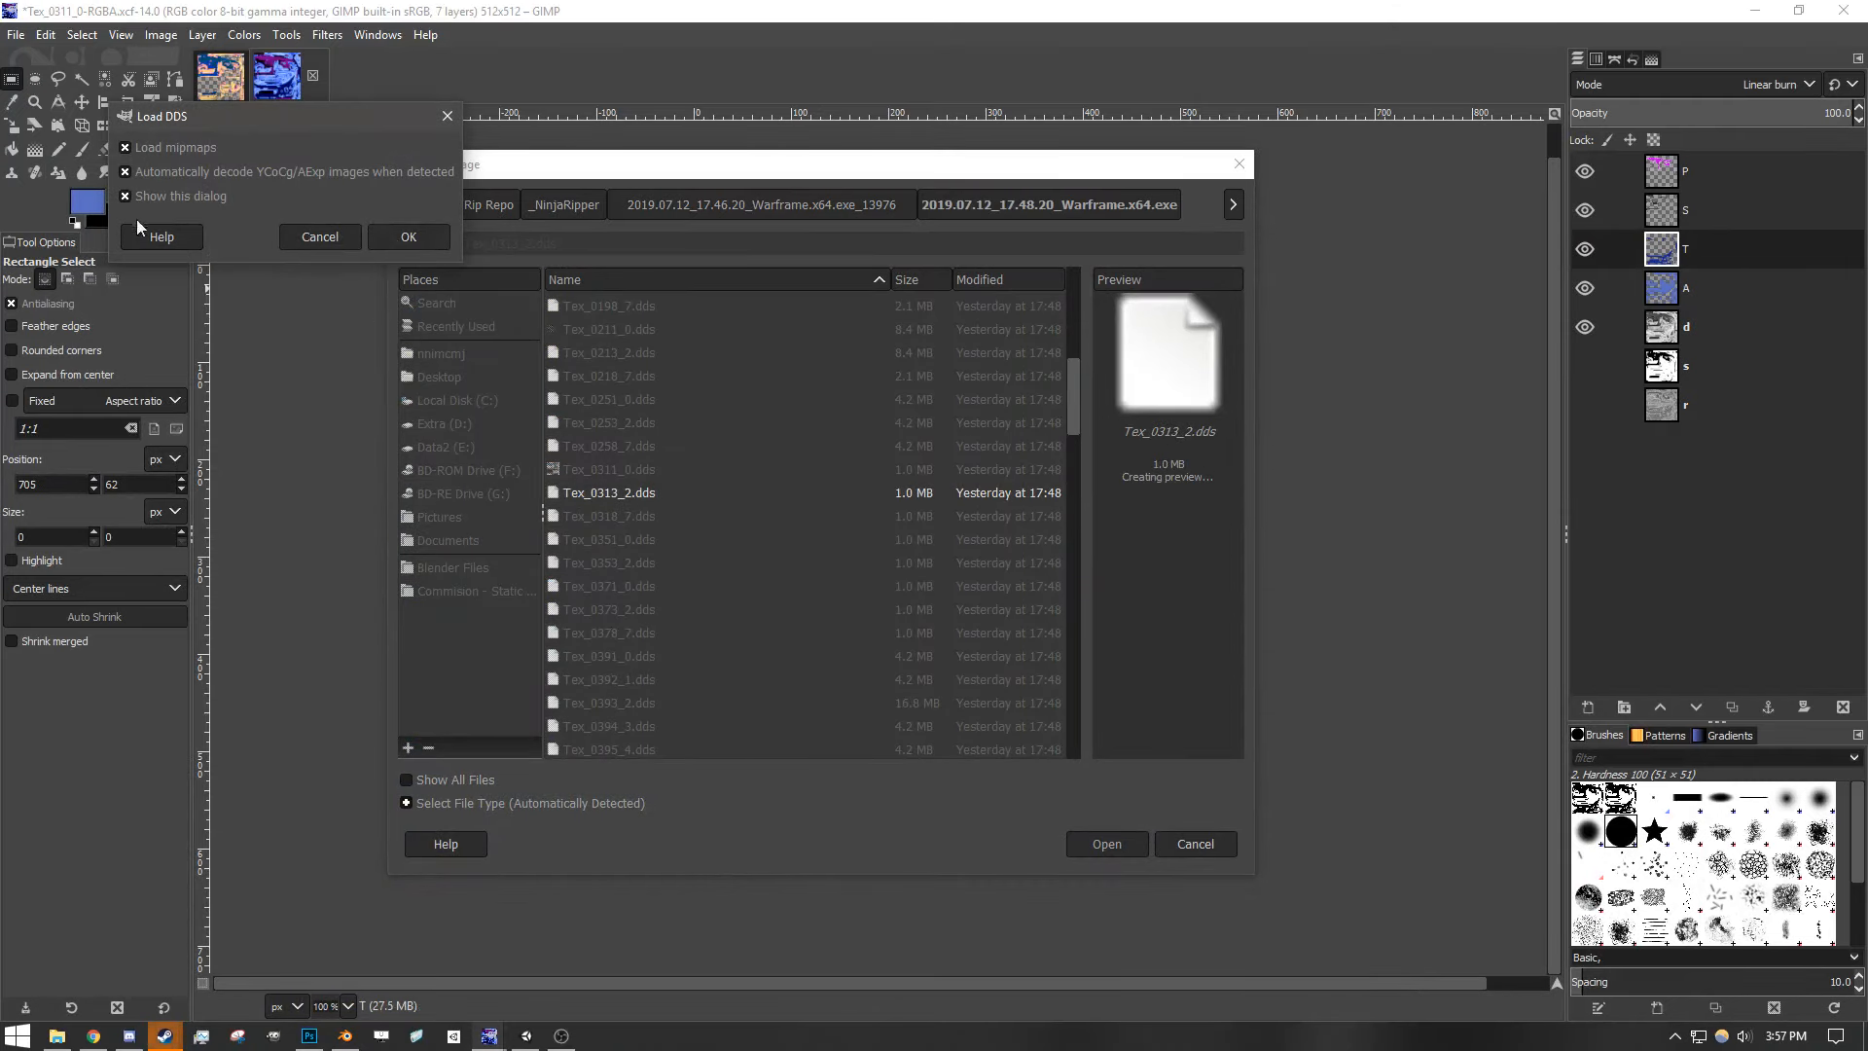
click(403, 236)
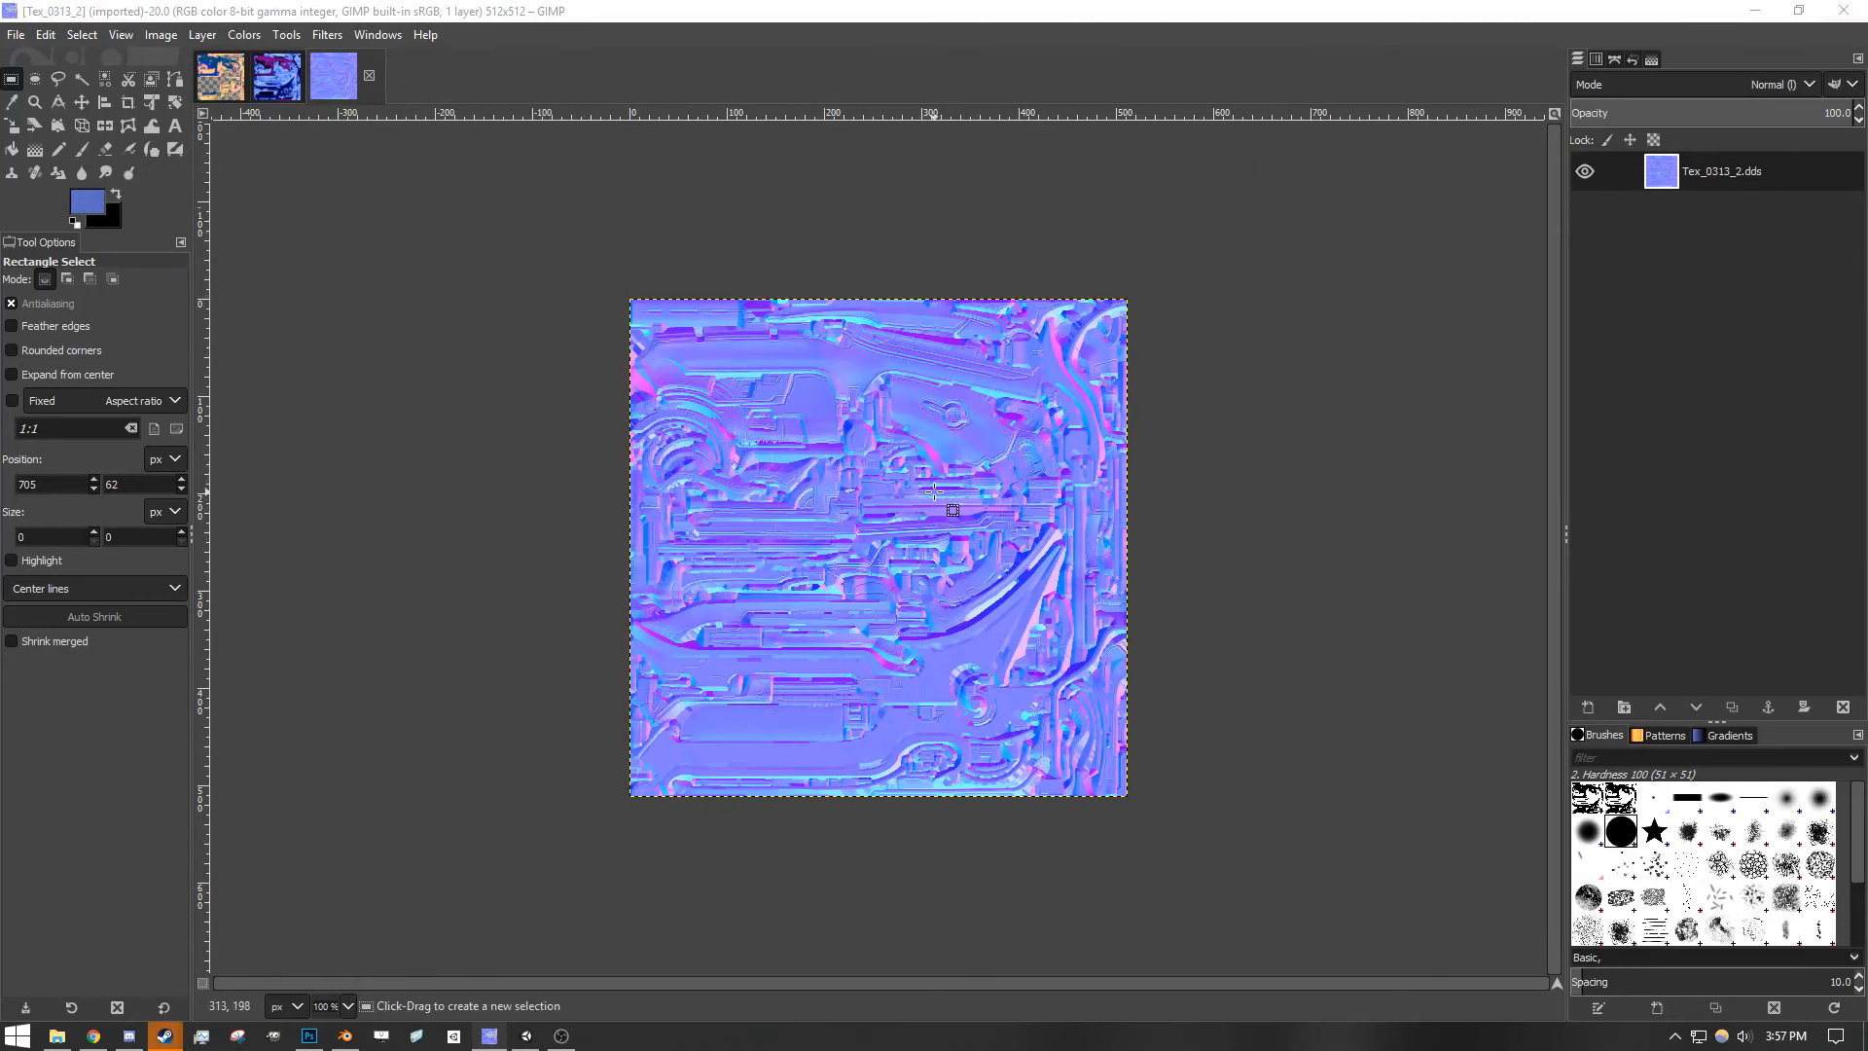
- Export the normal map as Weapon_n.png to the Rip Repo folder on the Desktop with the default PNG options
click(16, 34)
click(53, 338)
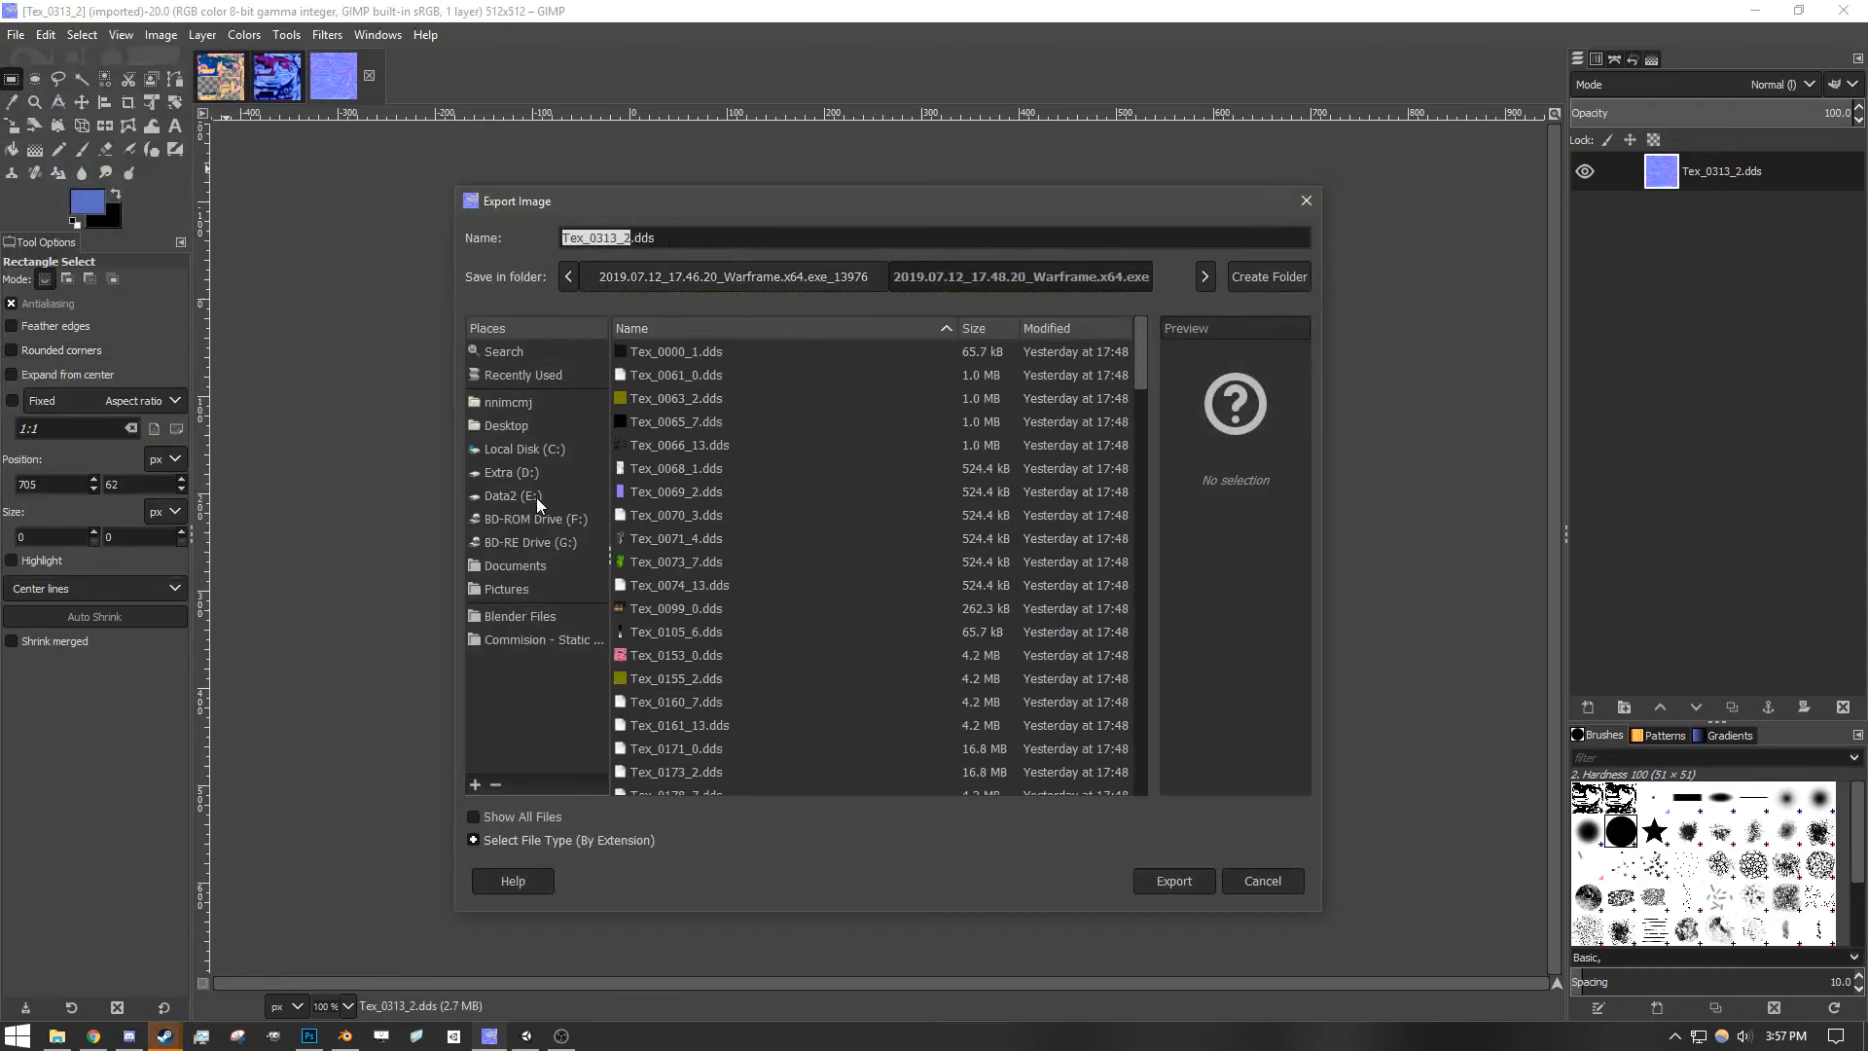
click(515, 426)
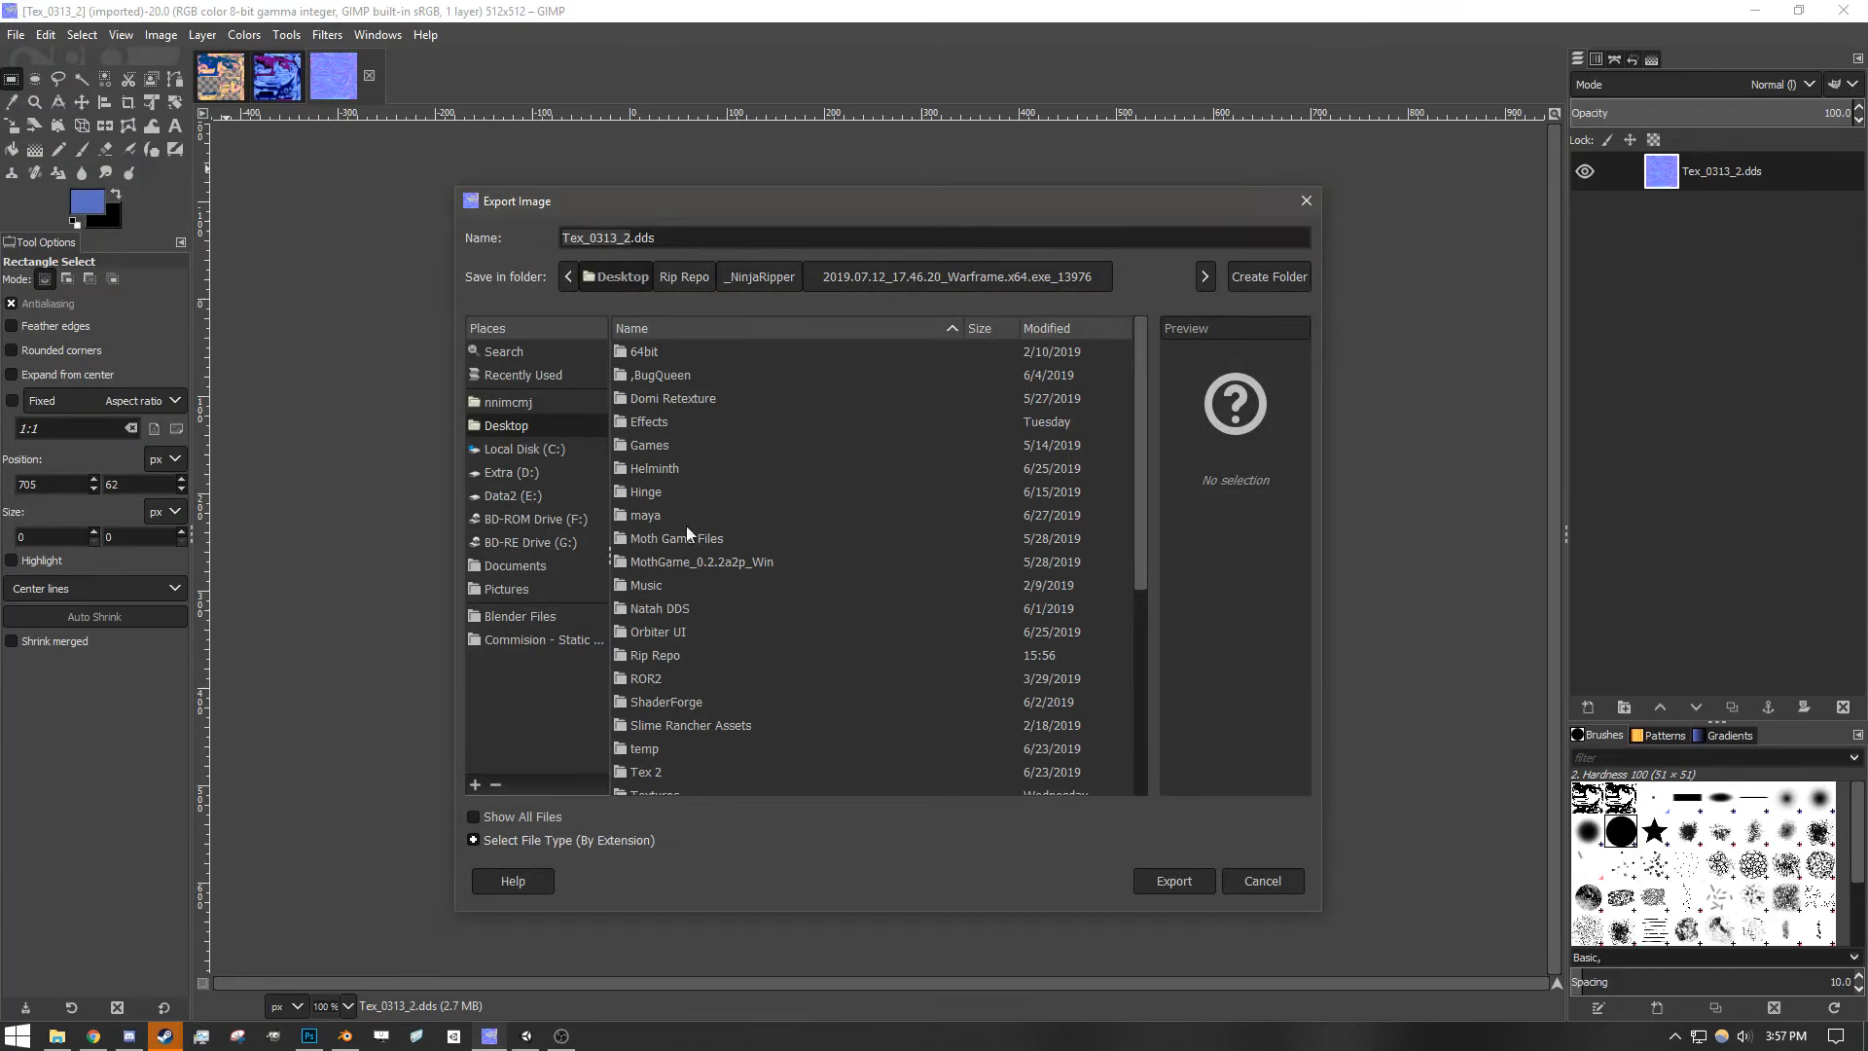
double_click(663, 650)
click(631, 238)
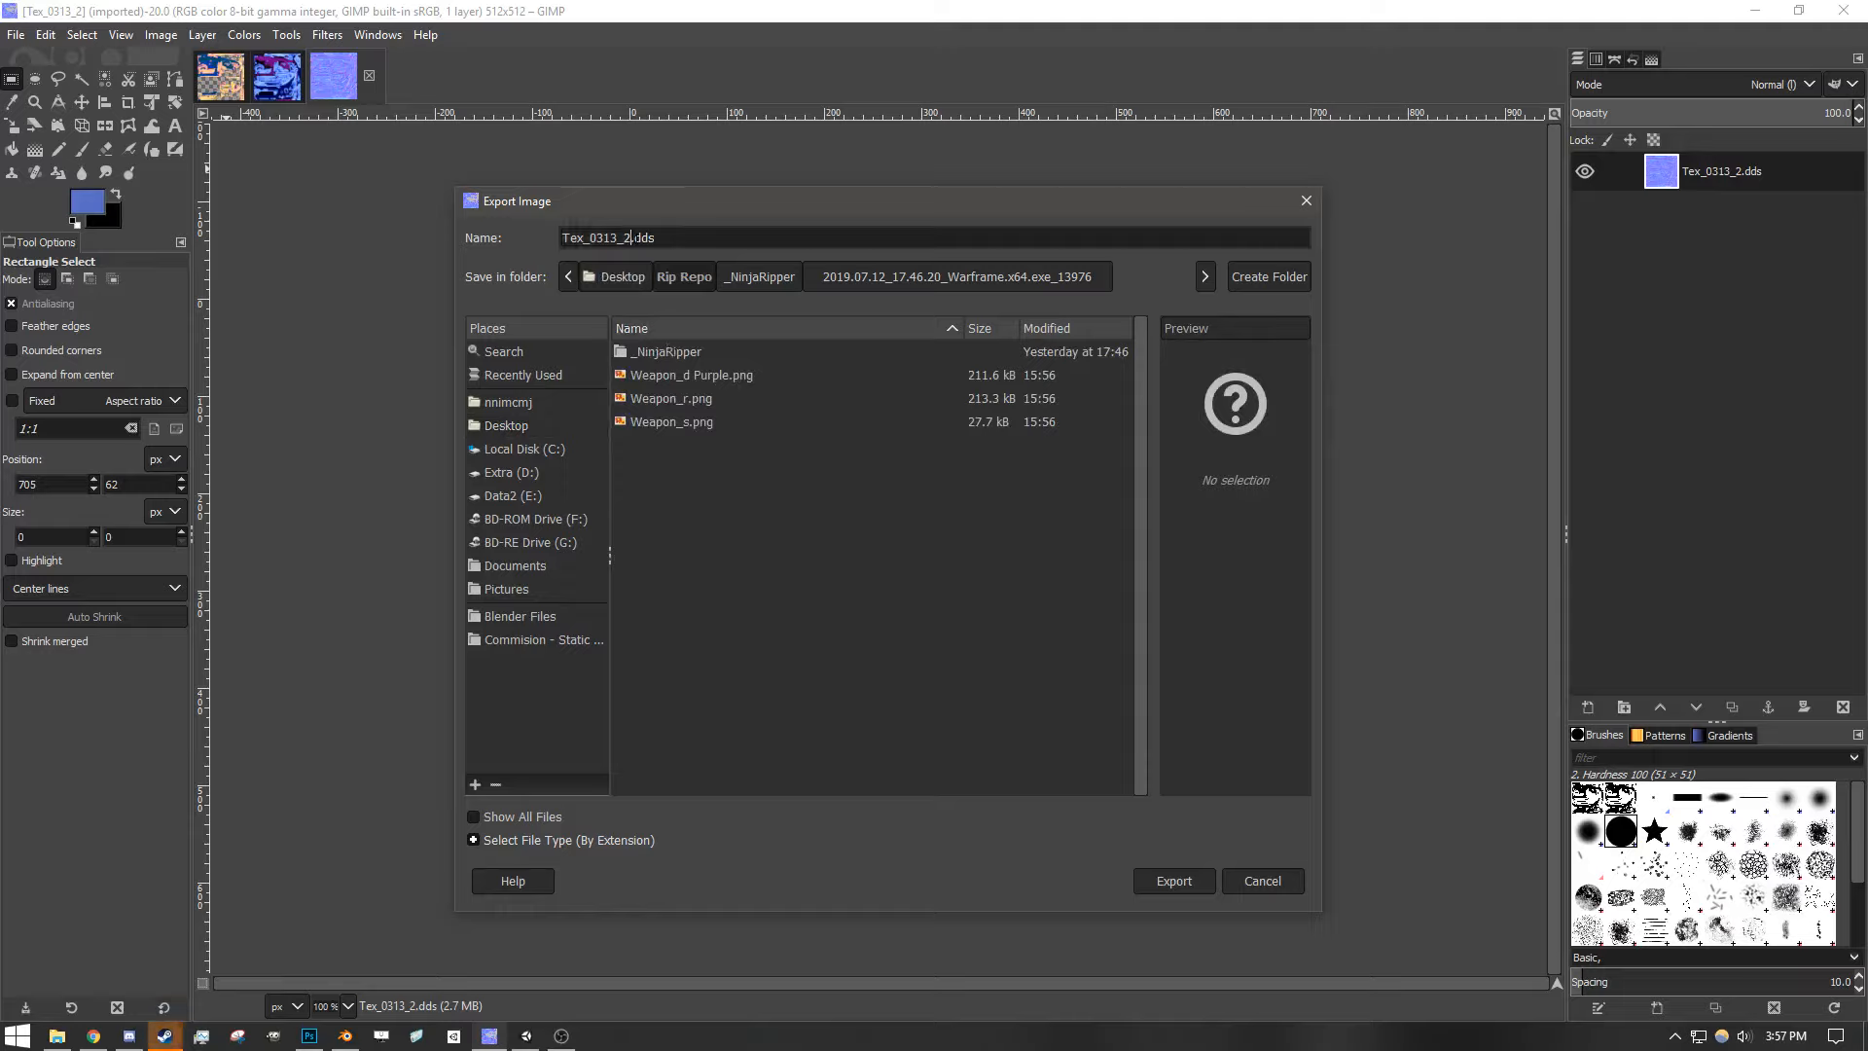
key(BackSpace)
key(BackSpace)
key(BackSpace)
key(BackSpace)
key(BackSpace)
key(BackSpace)
key(BackSpace)
key(BackSpace)
key(BackSpace)
text(Weapo)
text(n_)
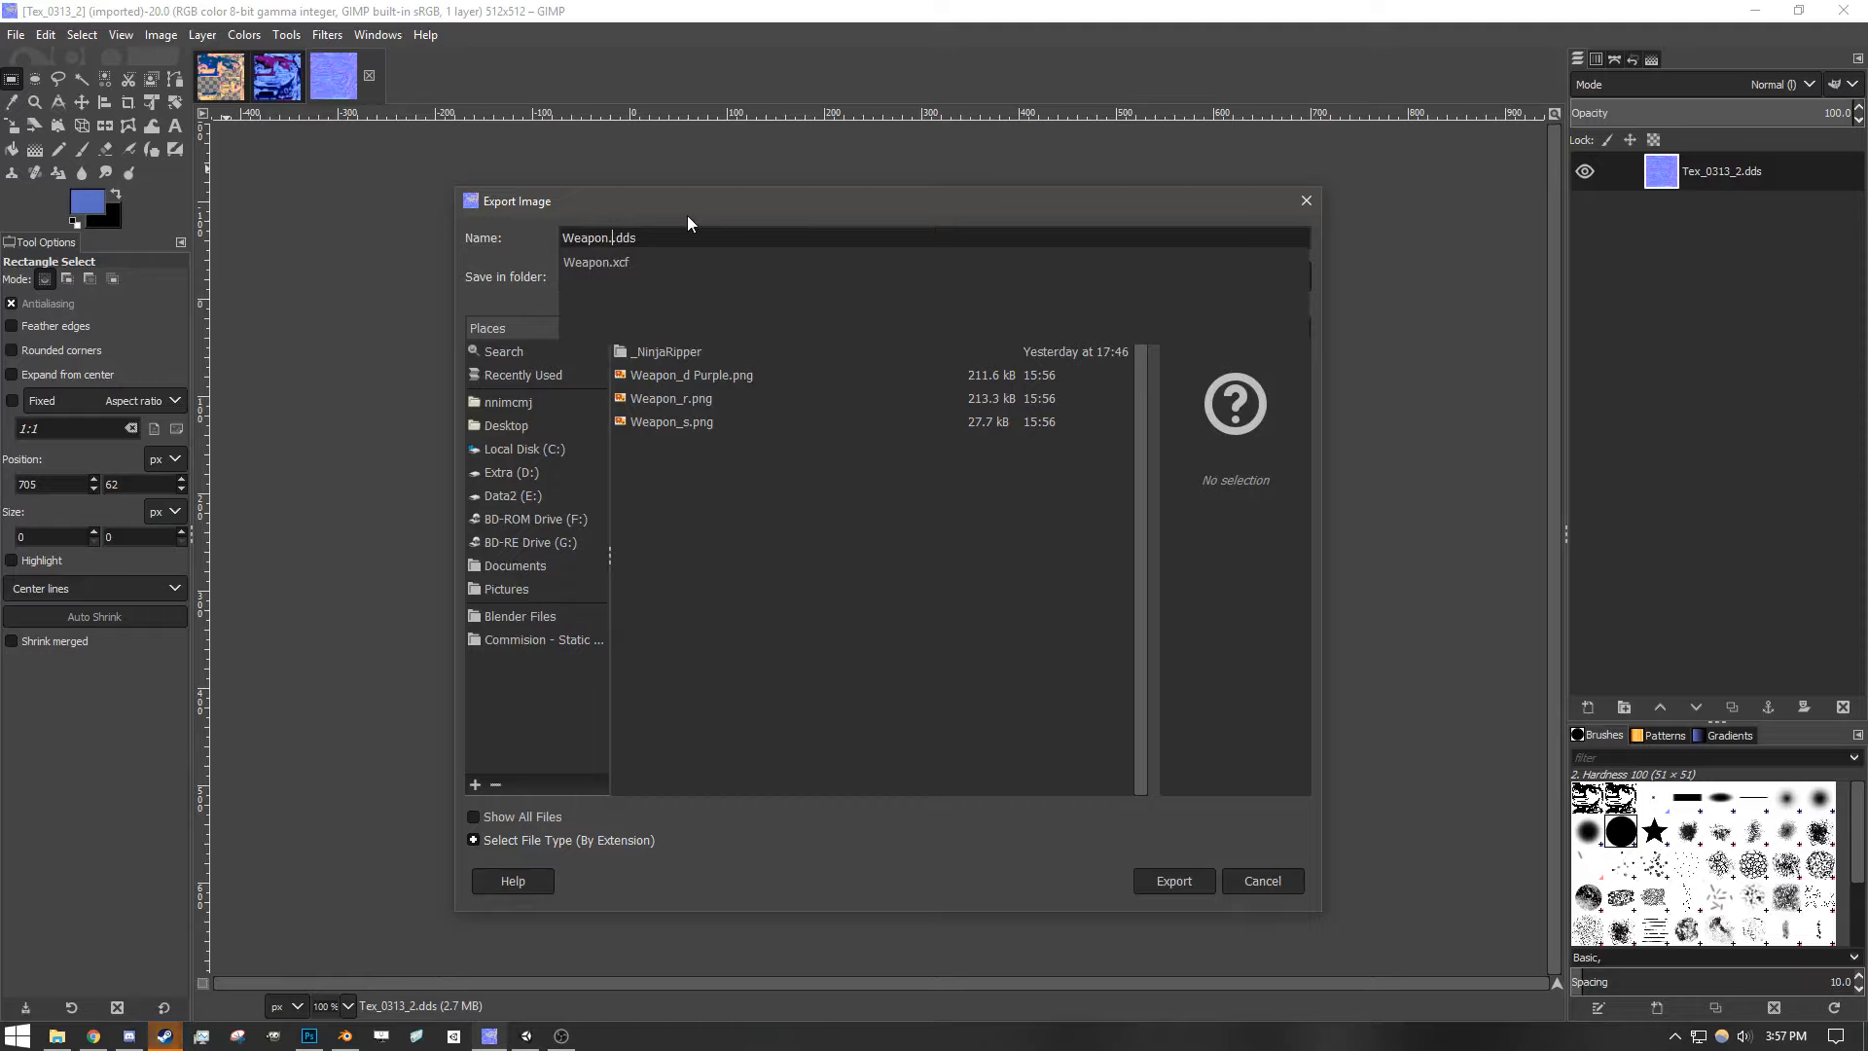
text(n)
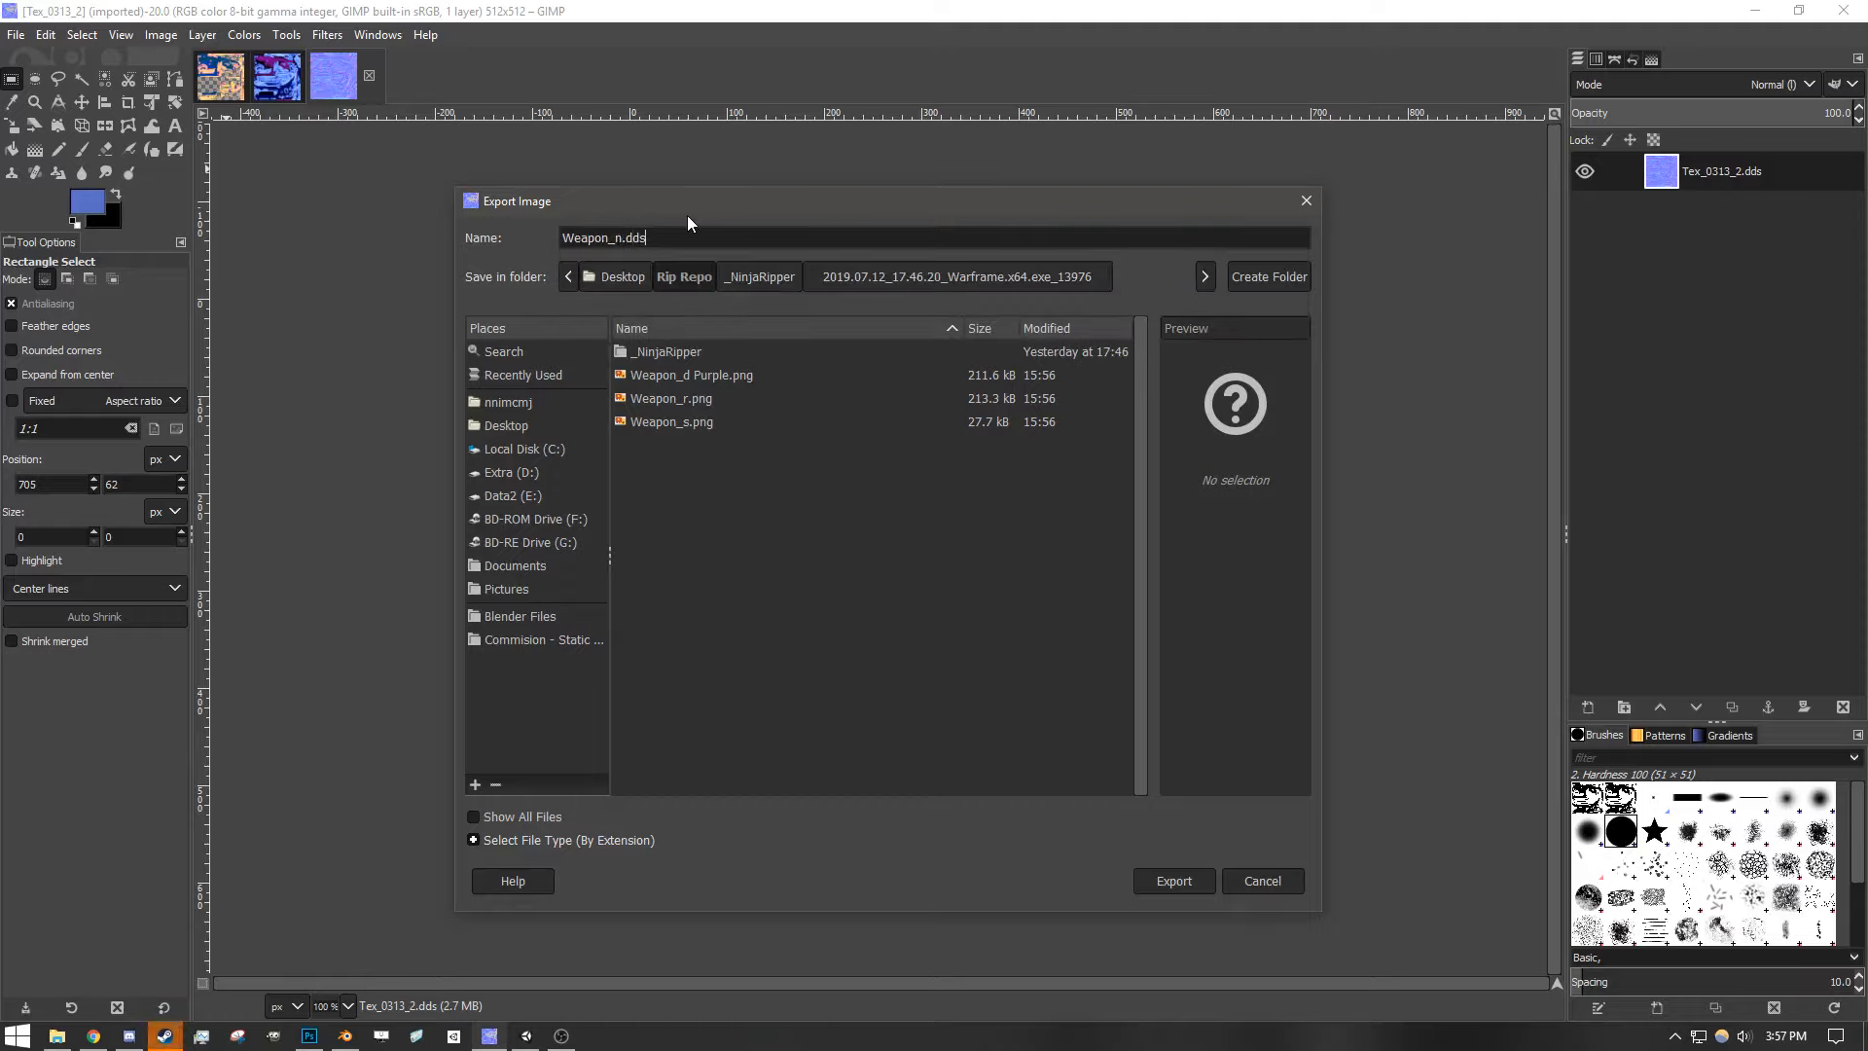
key(Return)
click(941, 709)
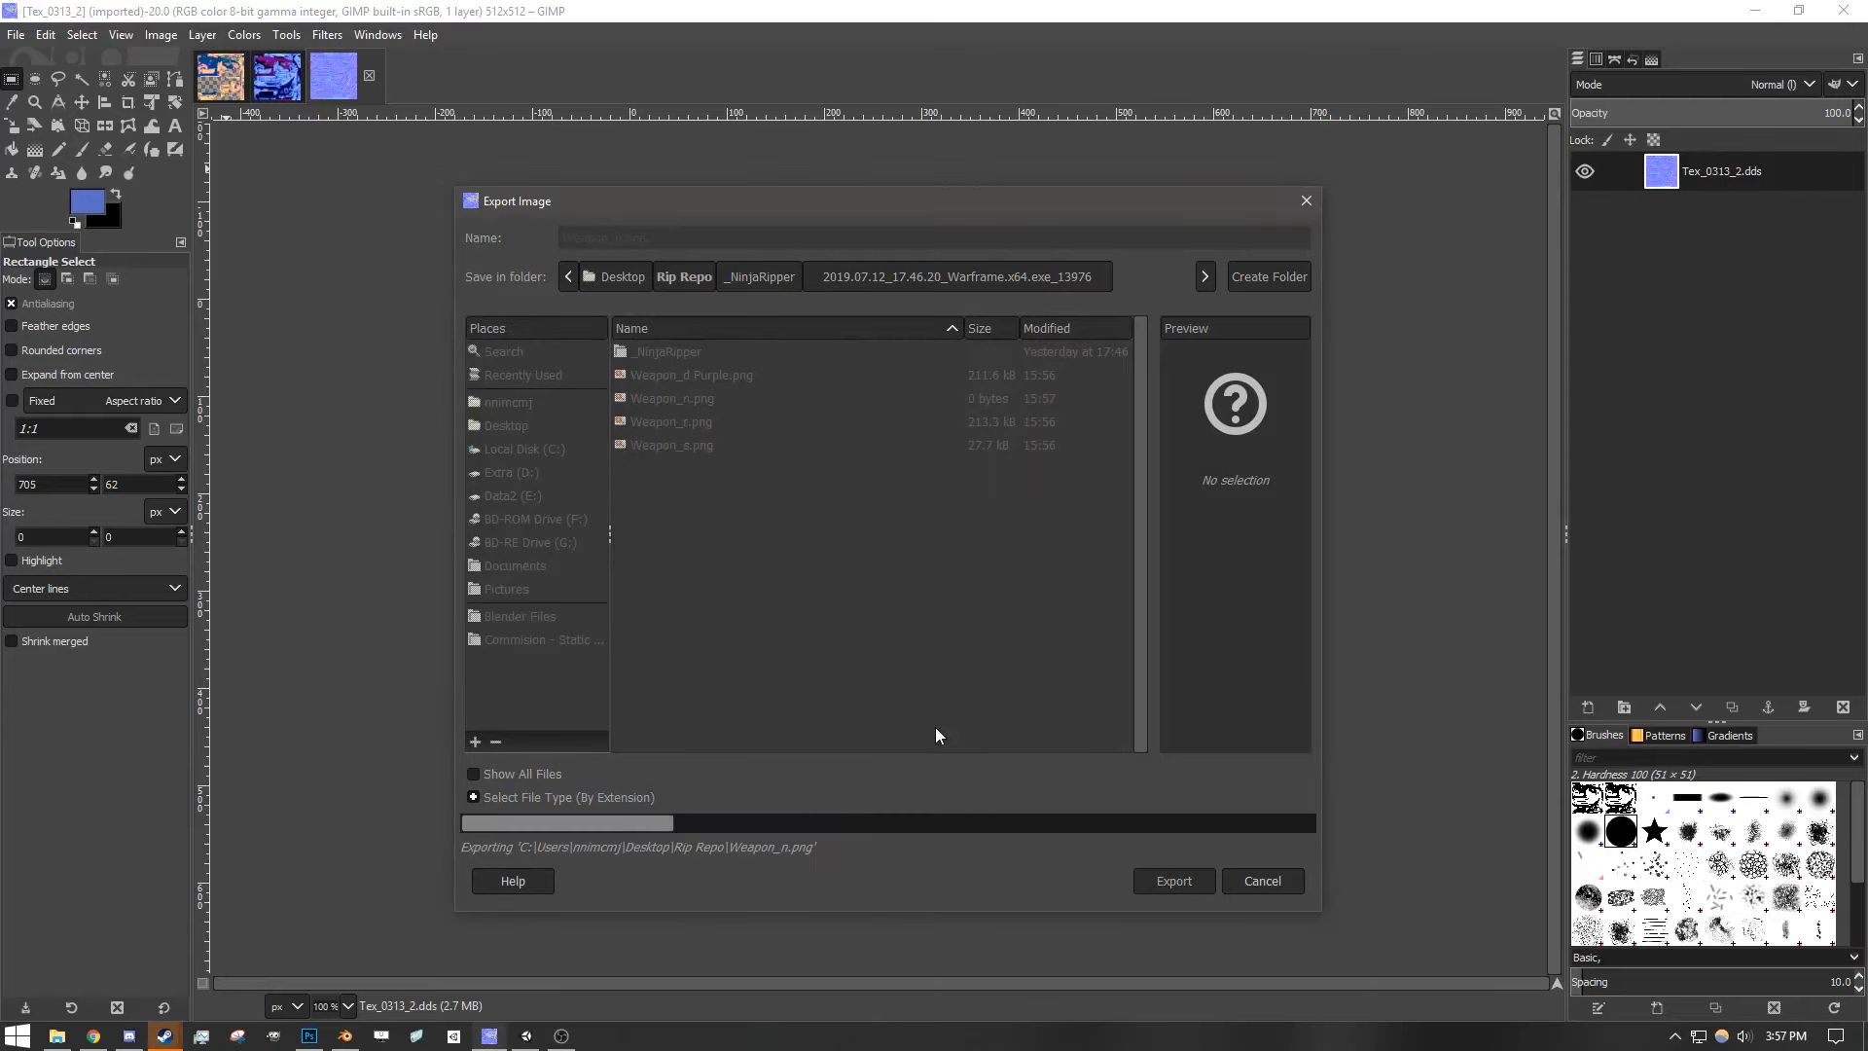
- Switch to File Explorer and copy Tex_0313_2.dds and Tex_0318_7.dds from the 2019.07.12_17.48.20_Warframe.x64.exe rip folder
click(55, 1037)
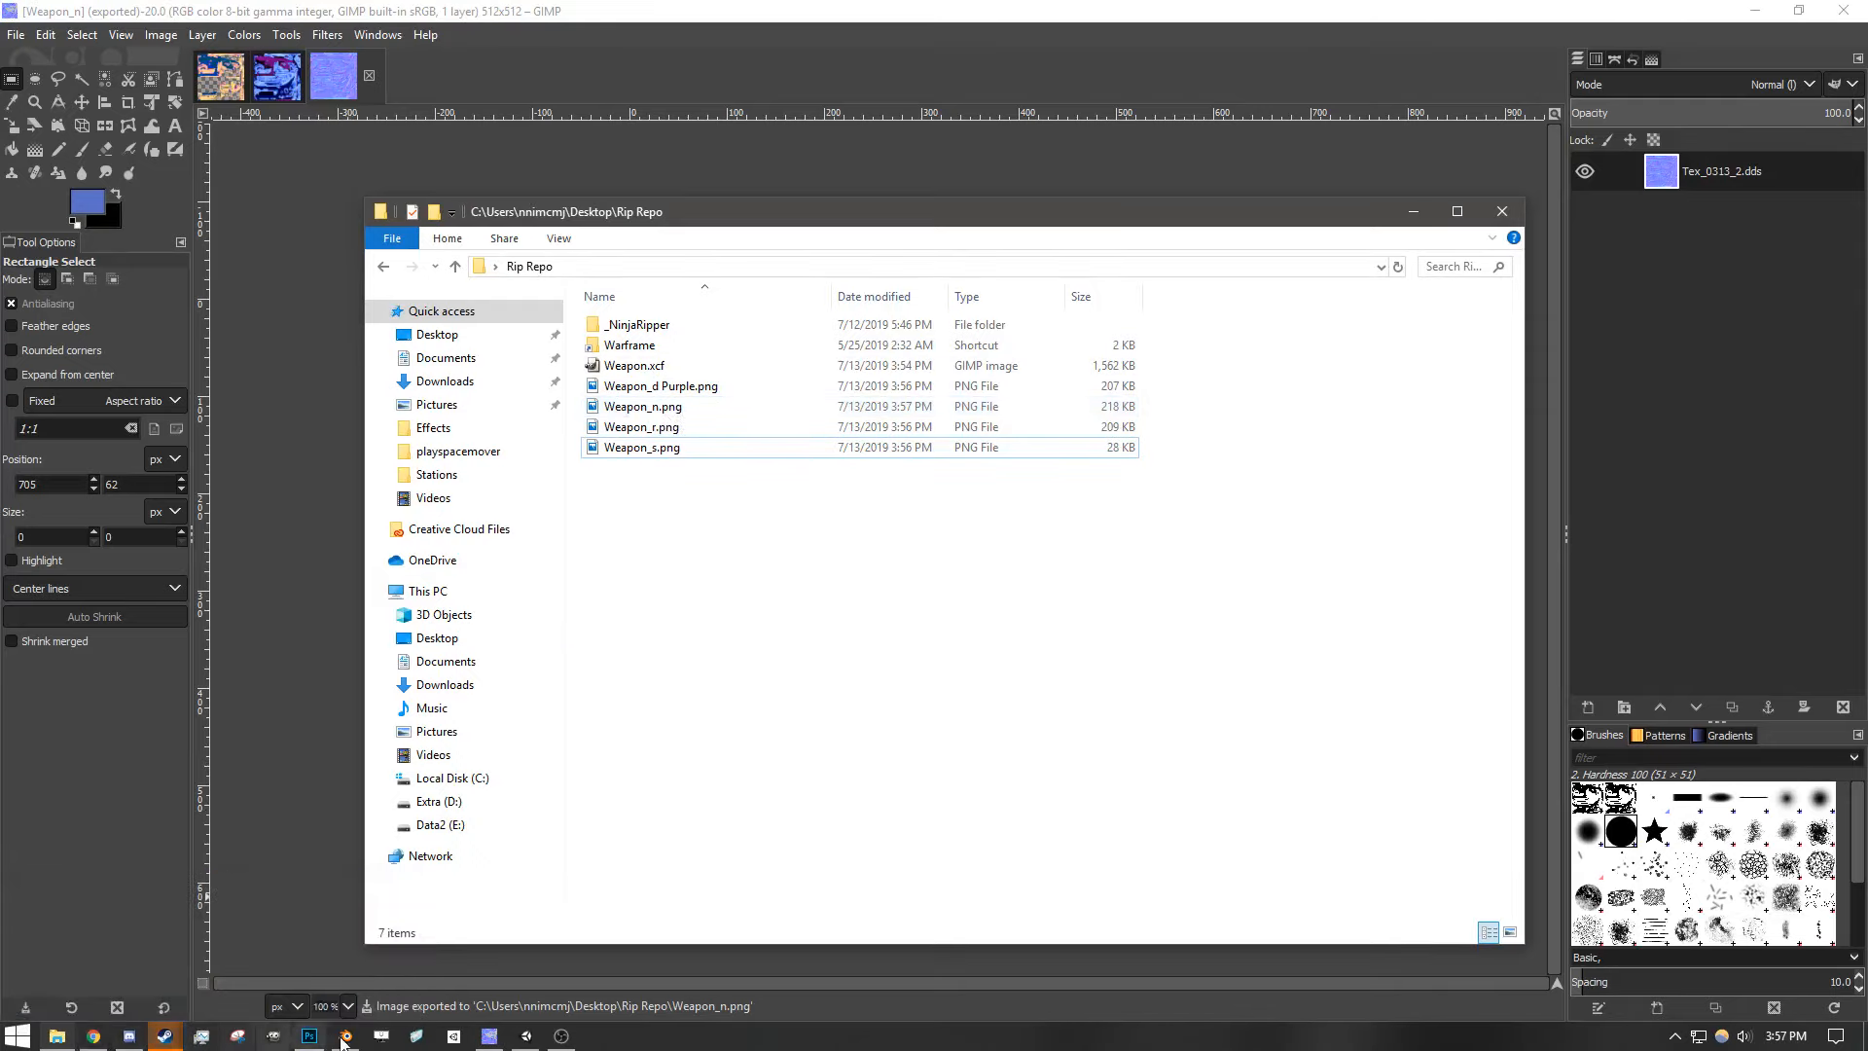
mouse_move(73, 1043)
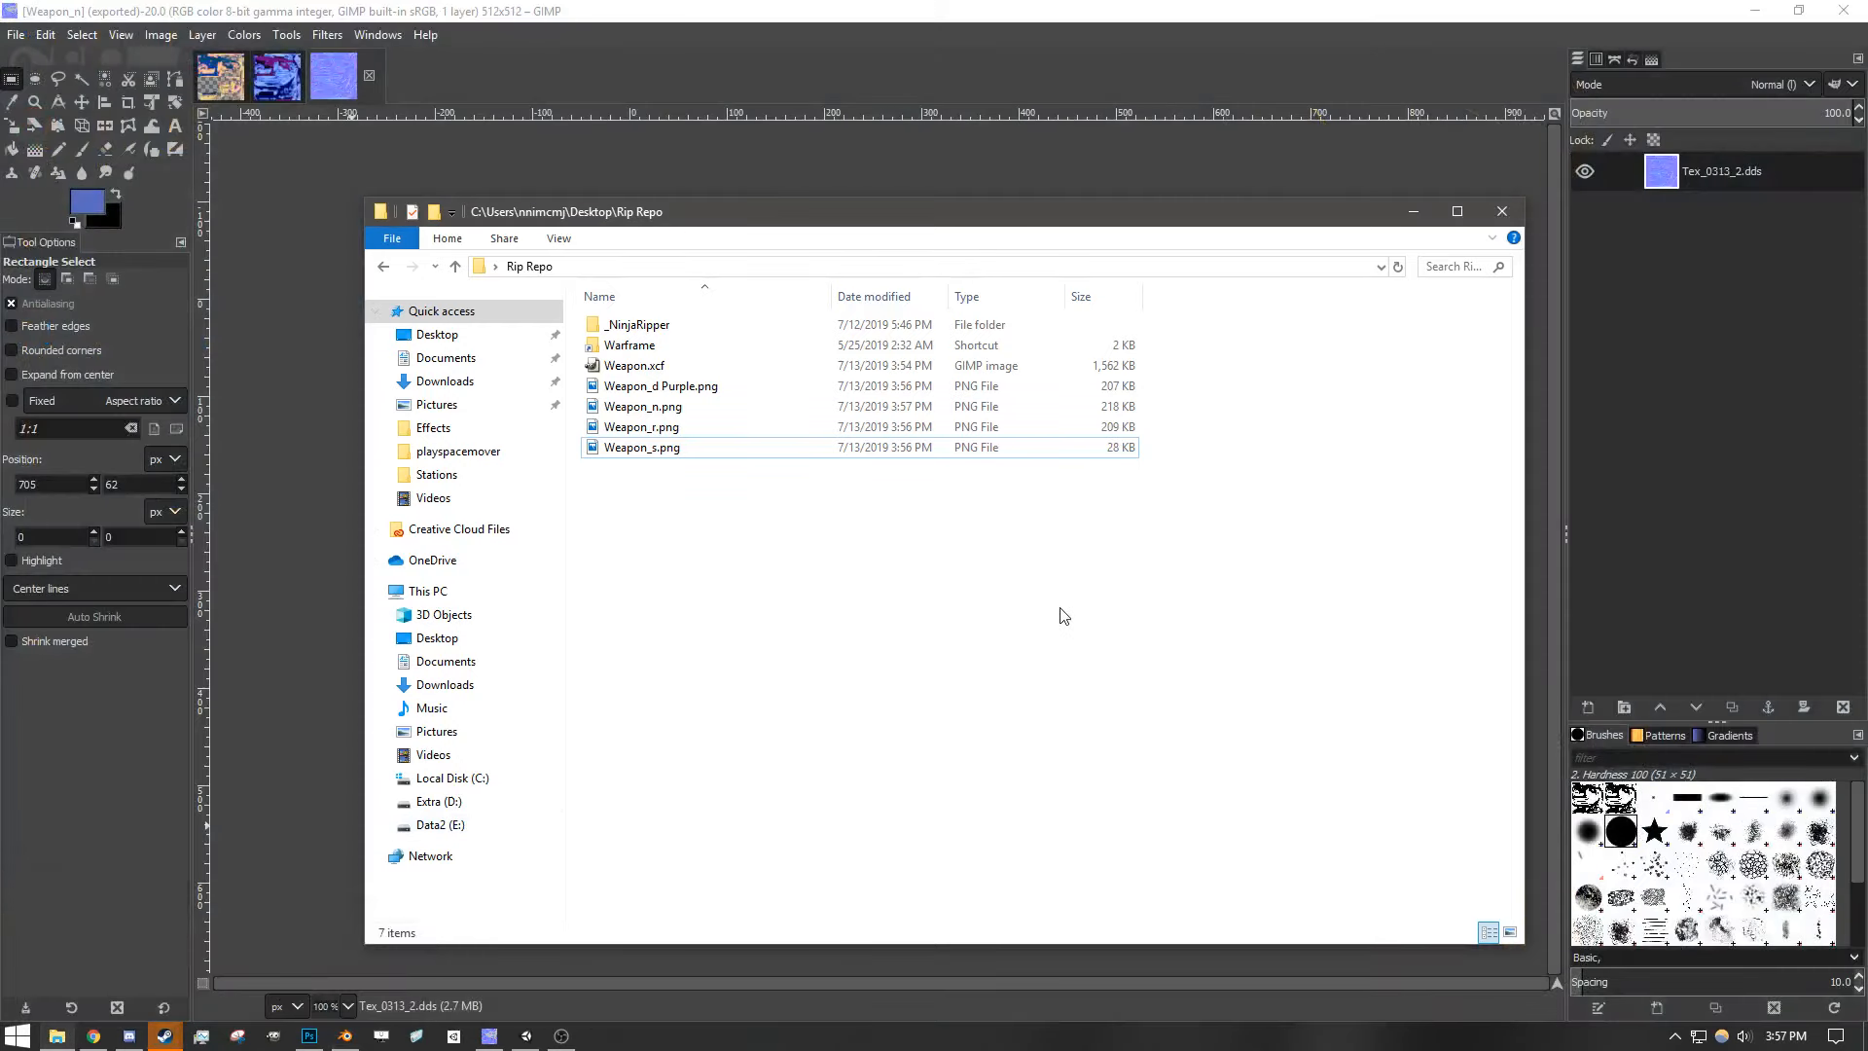
double_click(622, 323)
double_click(646, 407)
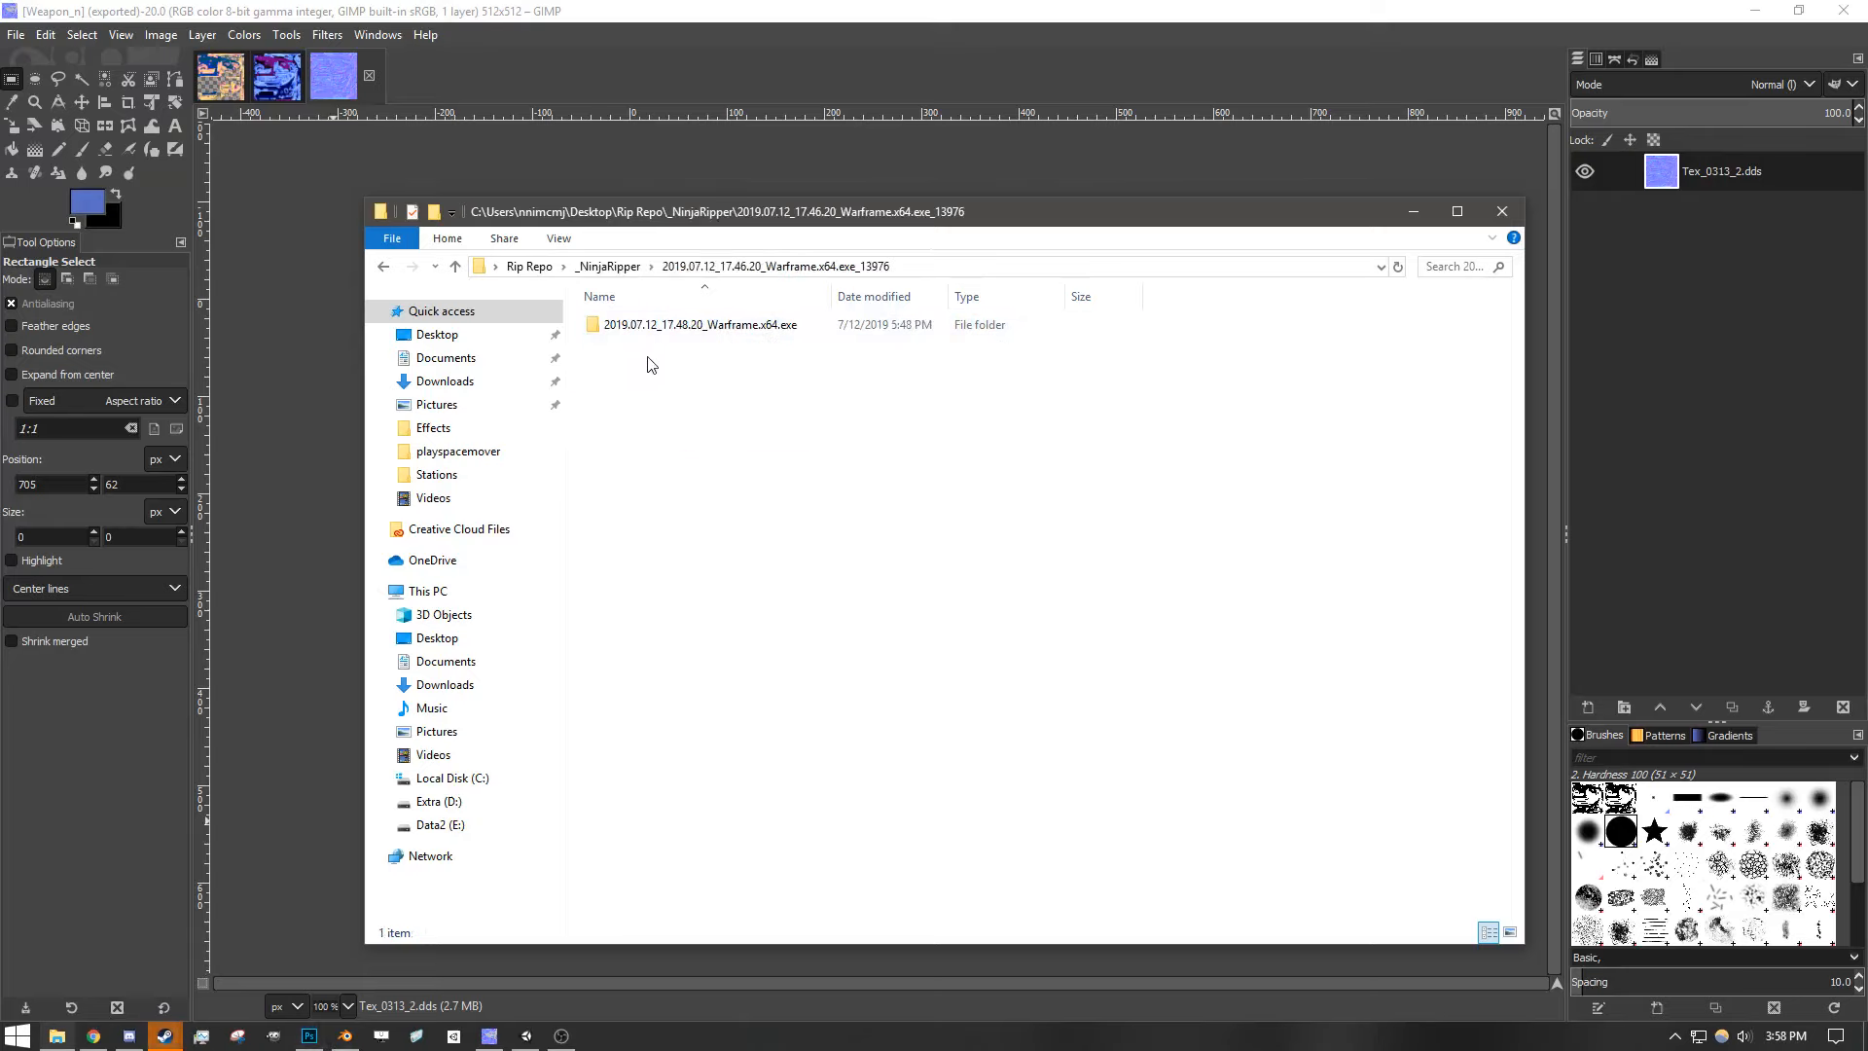
double_click(658, 329)
scroll(973, 457, down, 19)
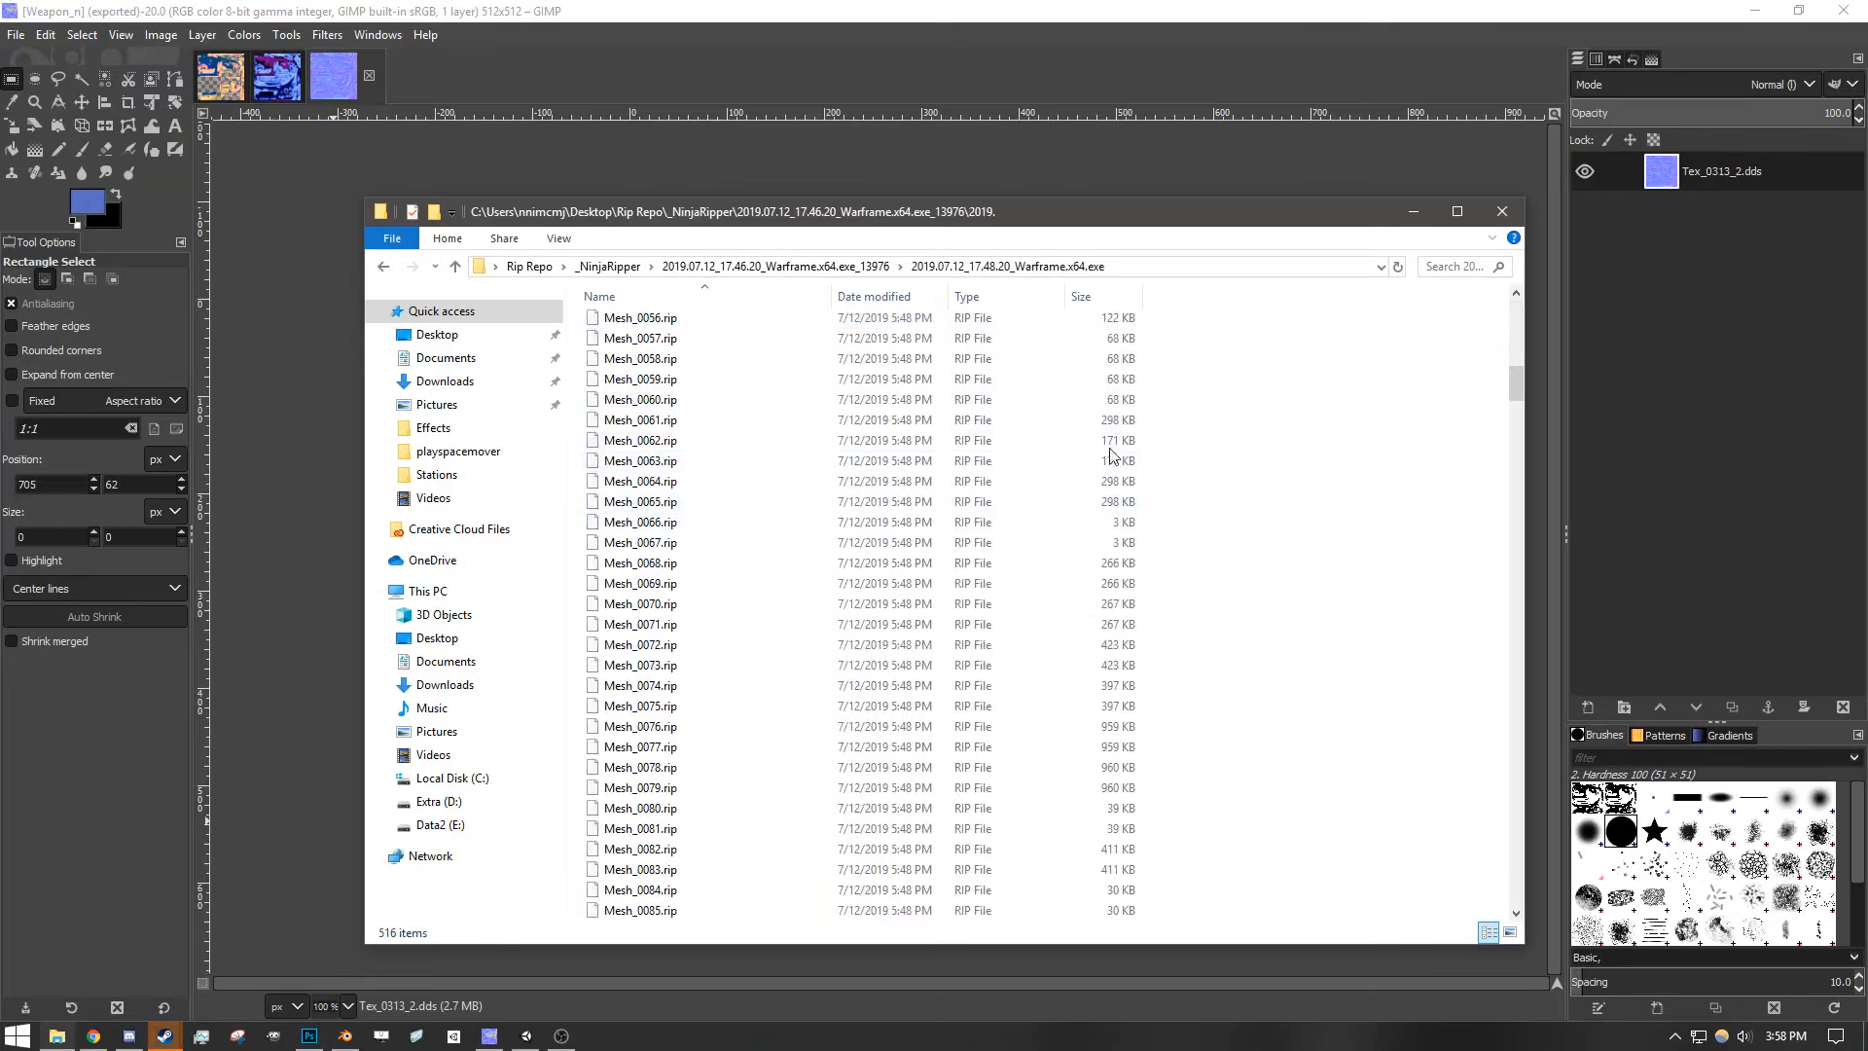
drag(1515, 379, 1500, 800)
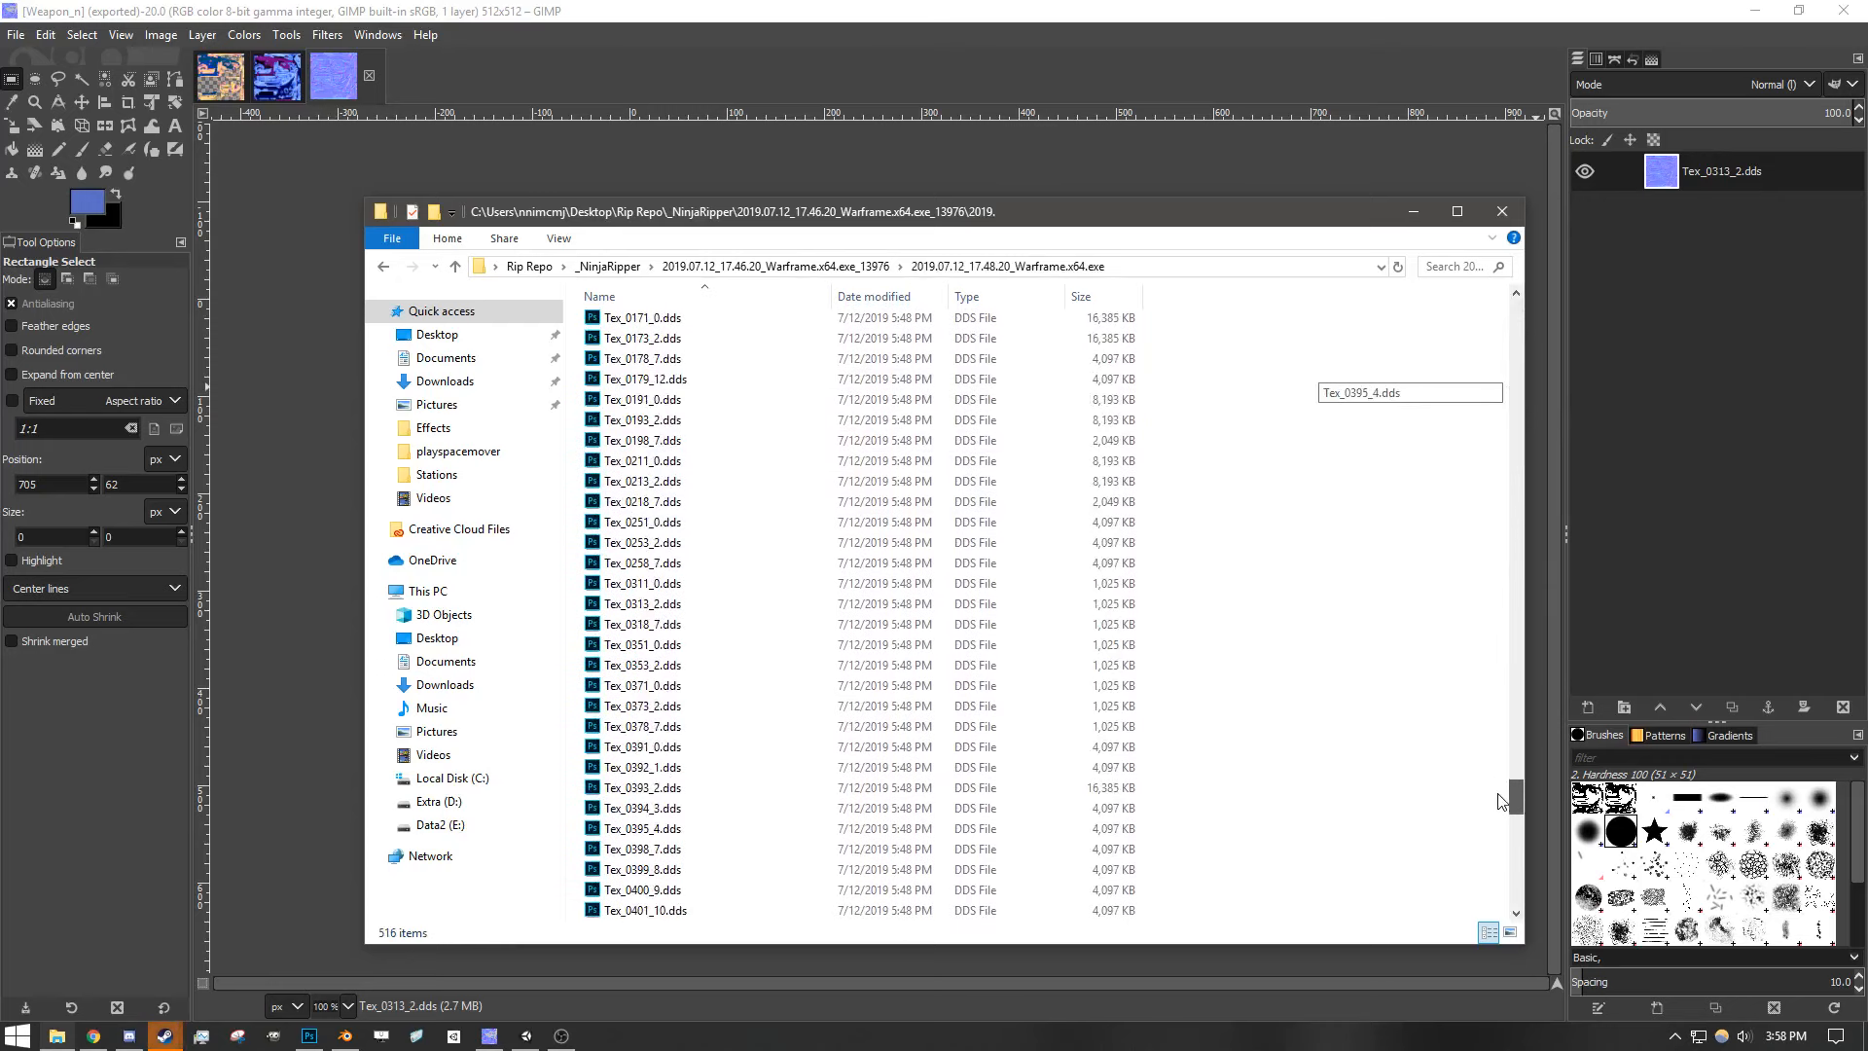
click(657, 610)
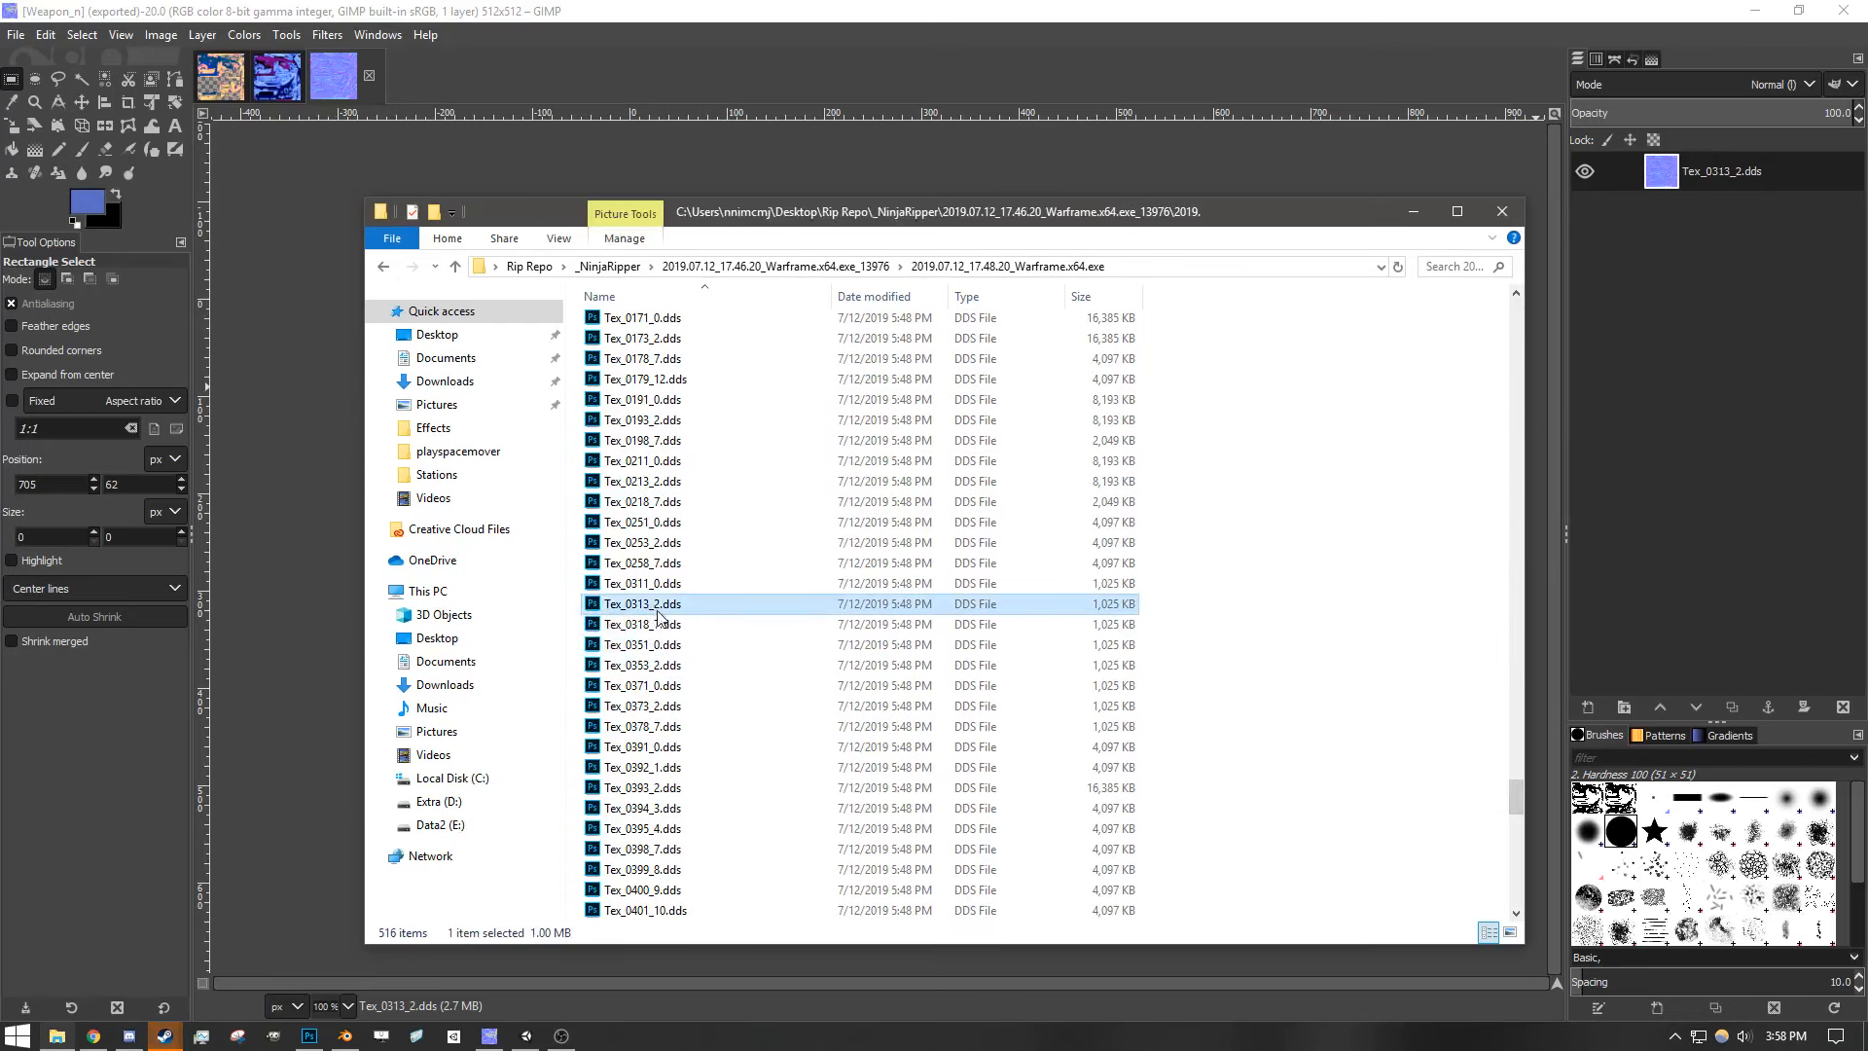
ctrl+click(658, 624)
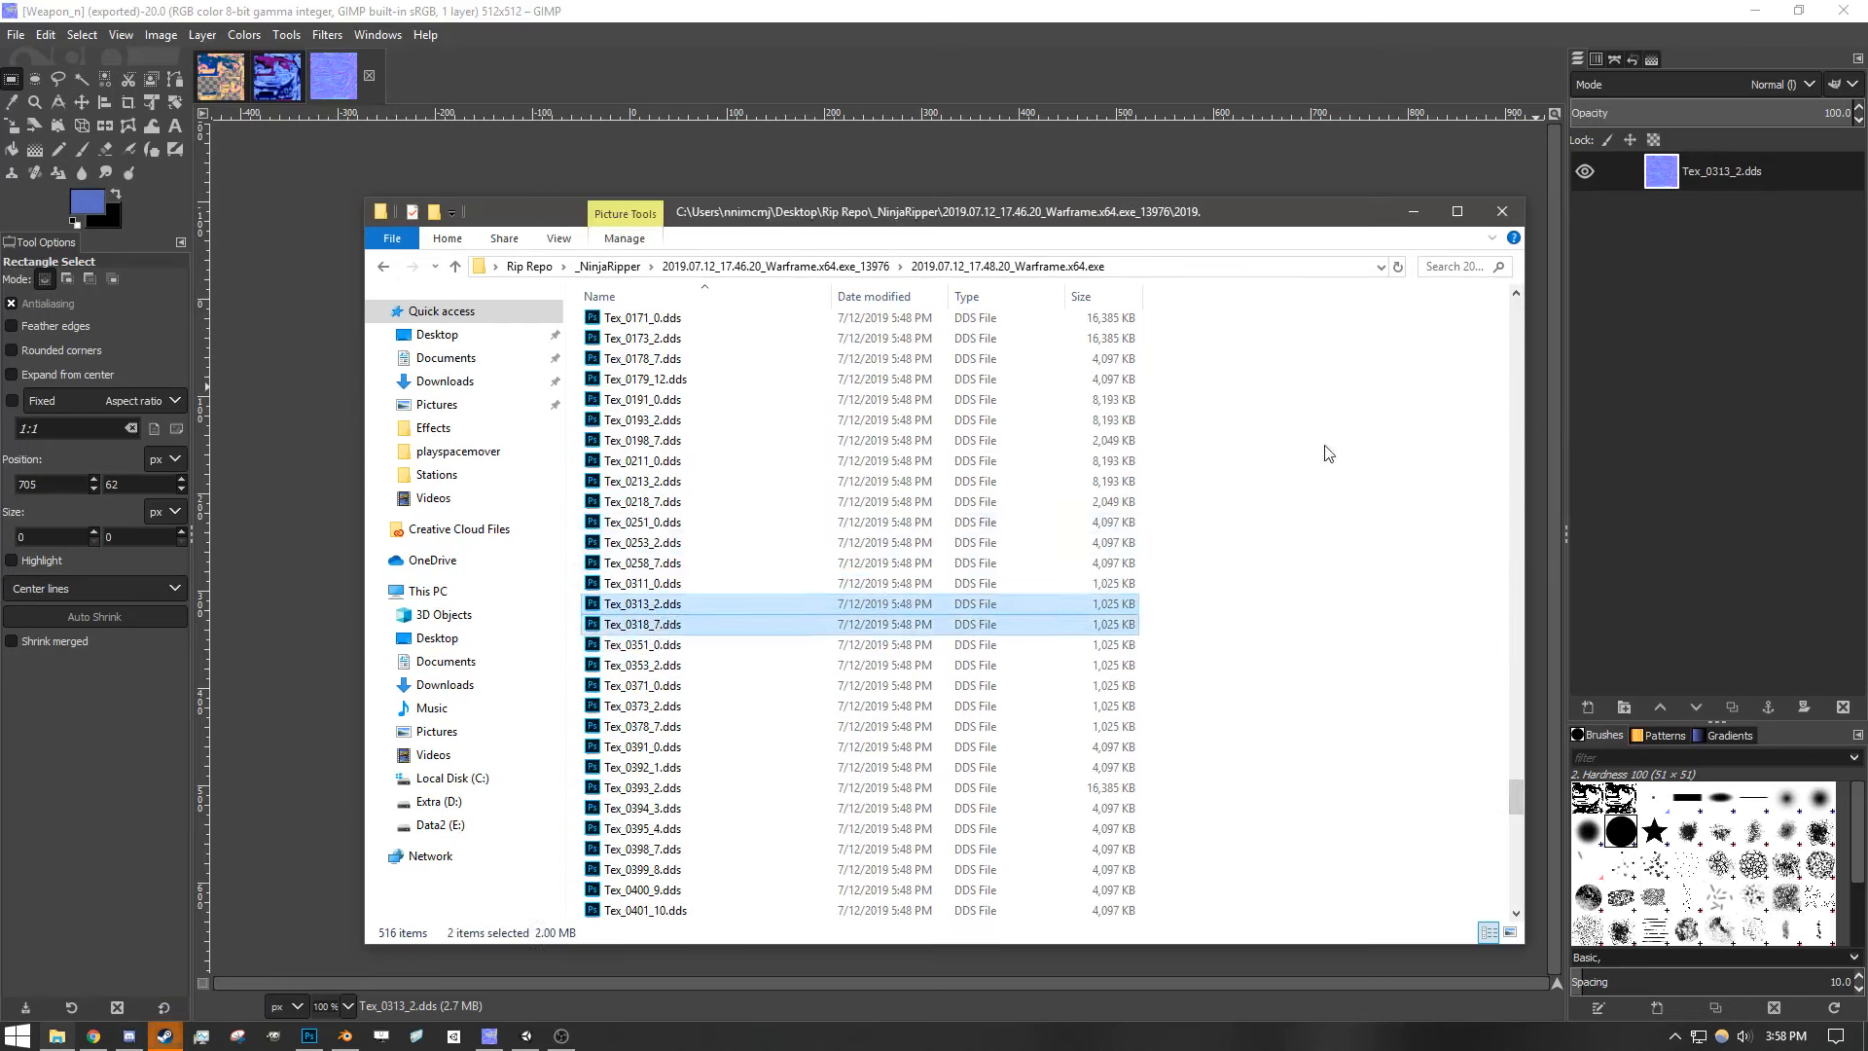
- Return to the Rip Repo folder and paste the two copied DDS textures there
click(764, 266)
click(609, 269)
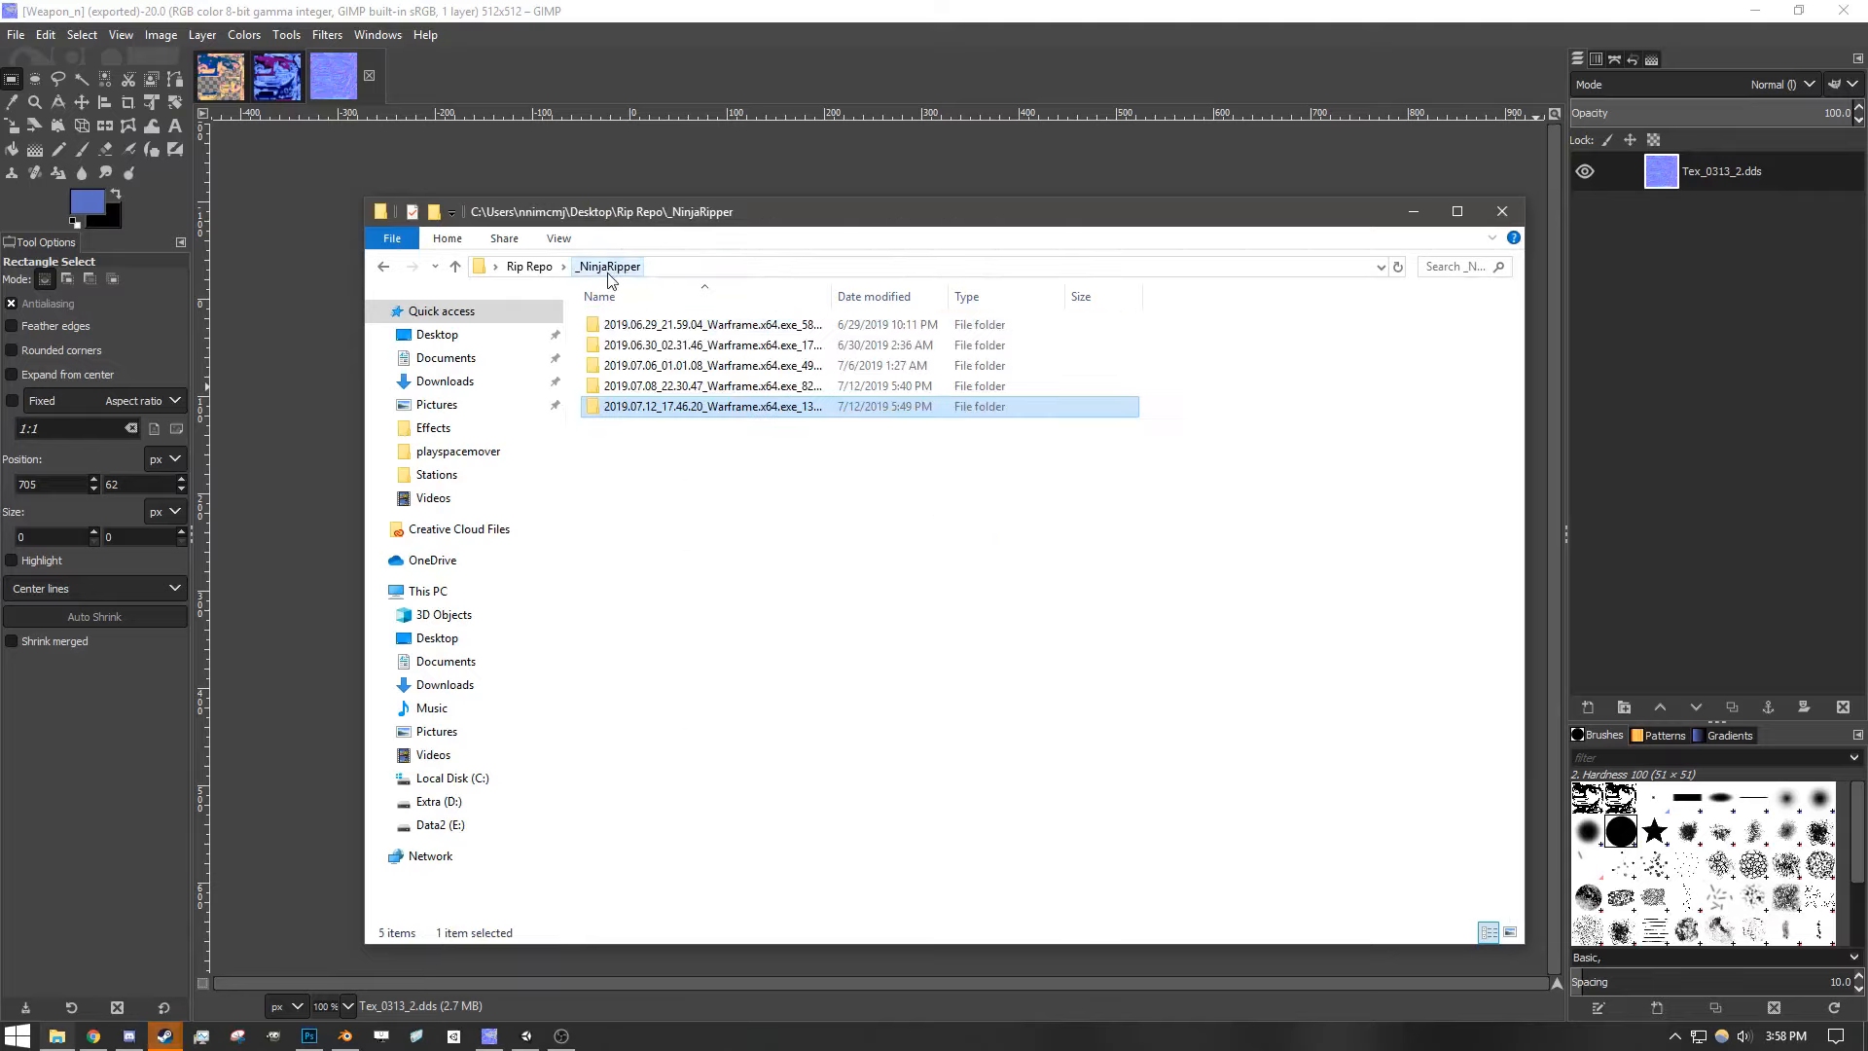
click(529, 266)
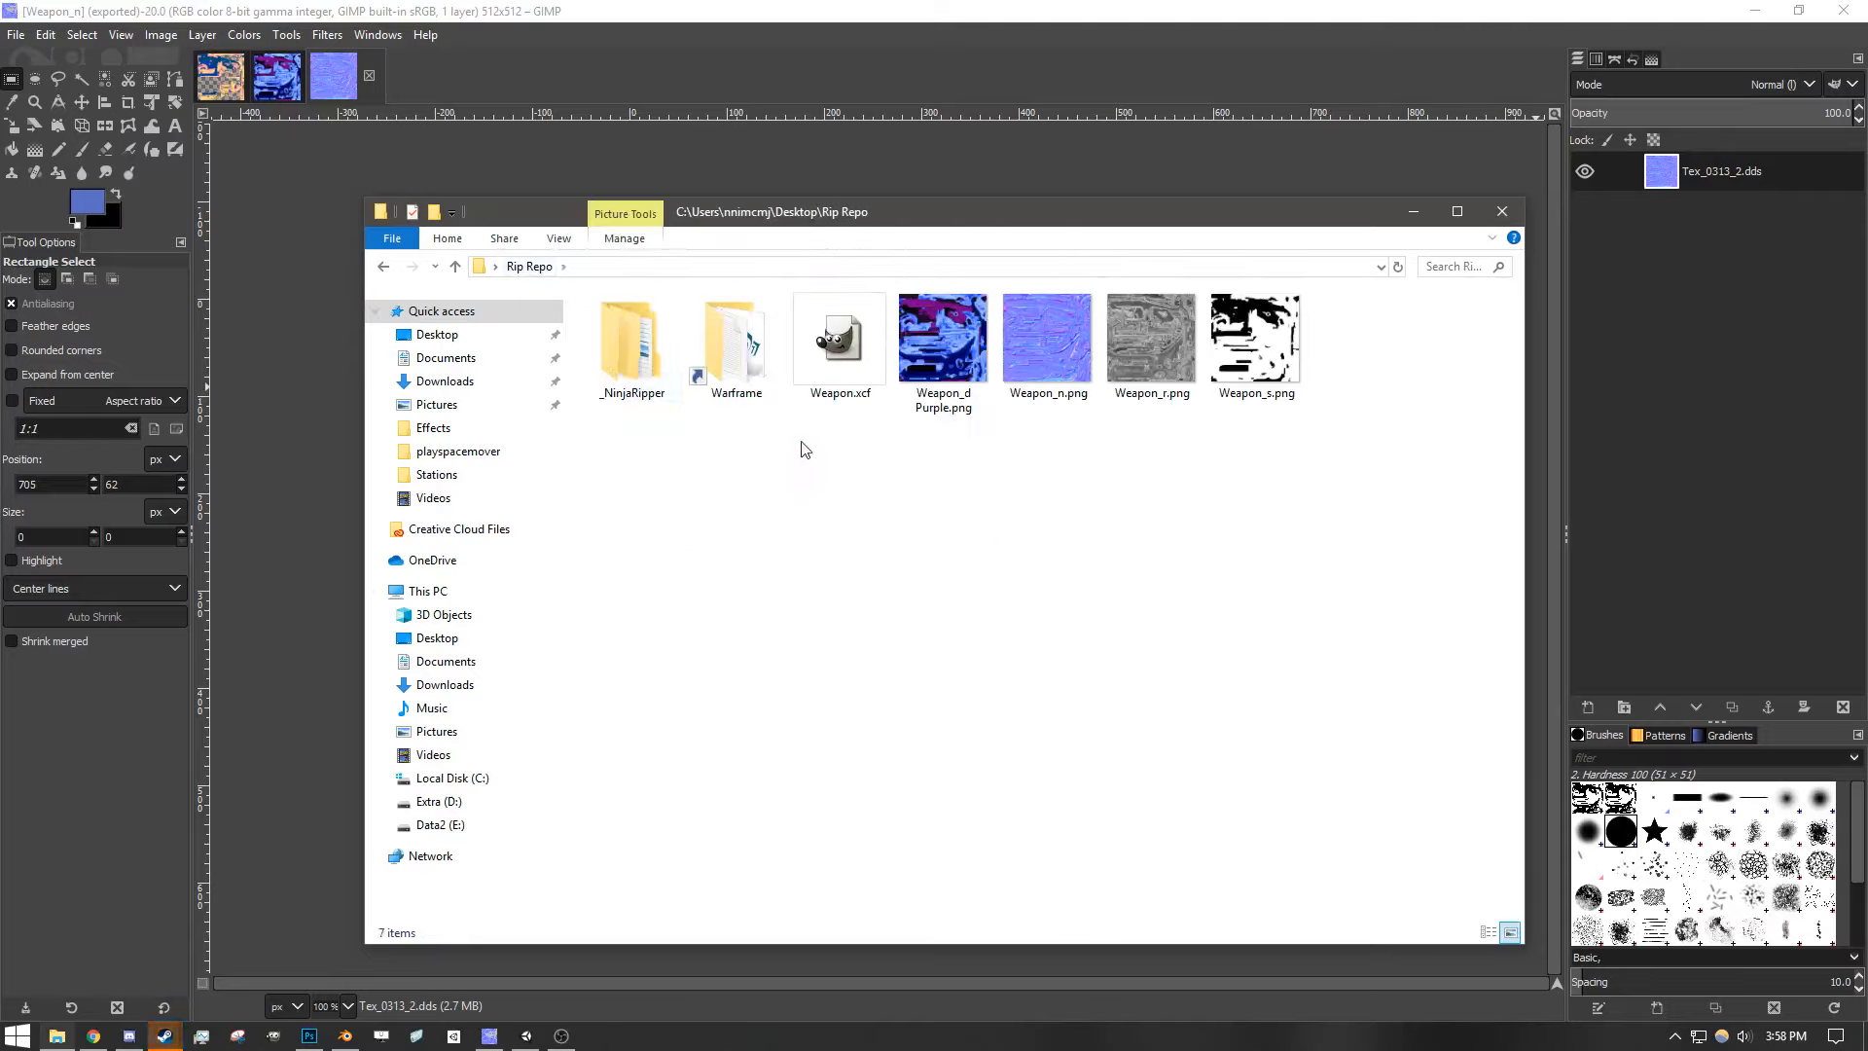
key(ctrl+v)
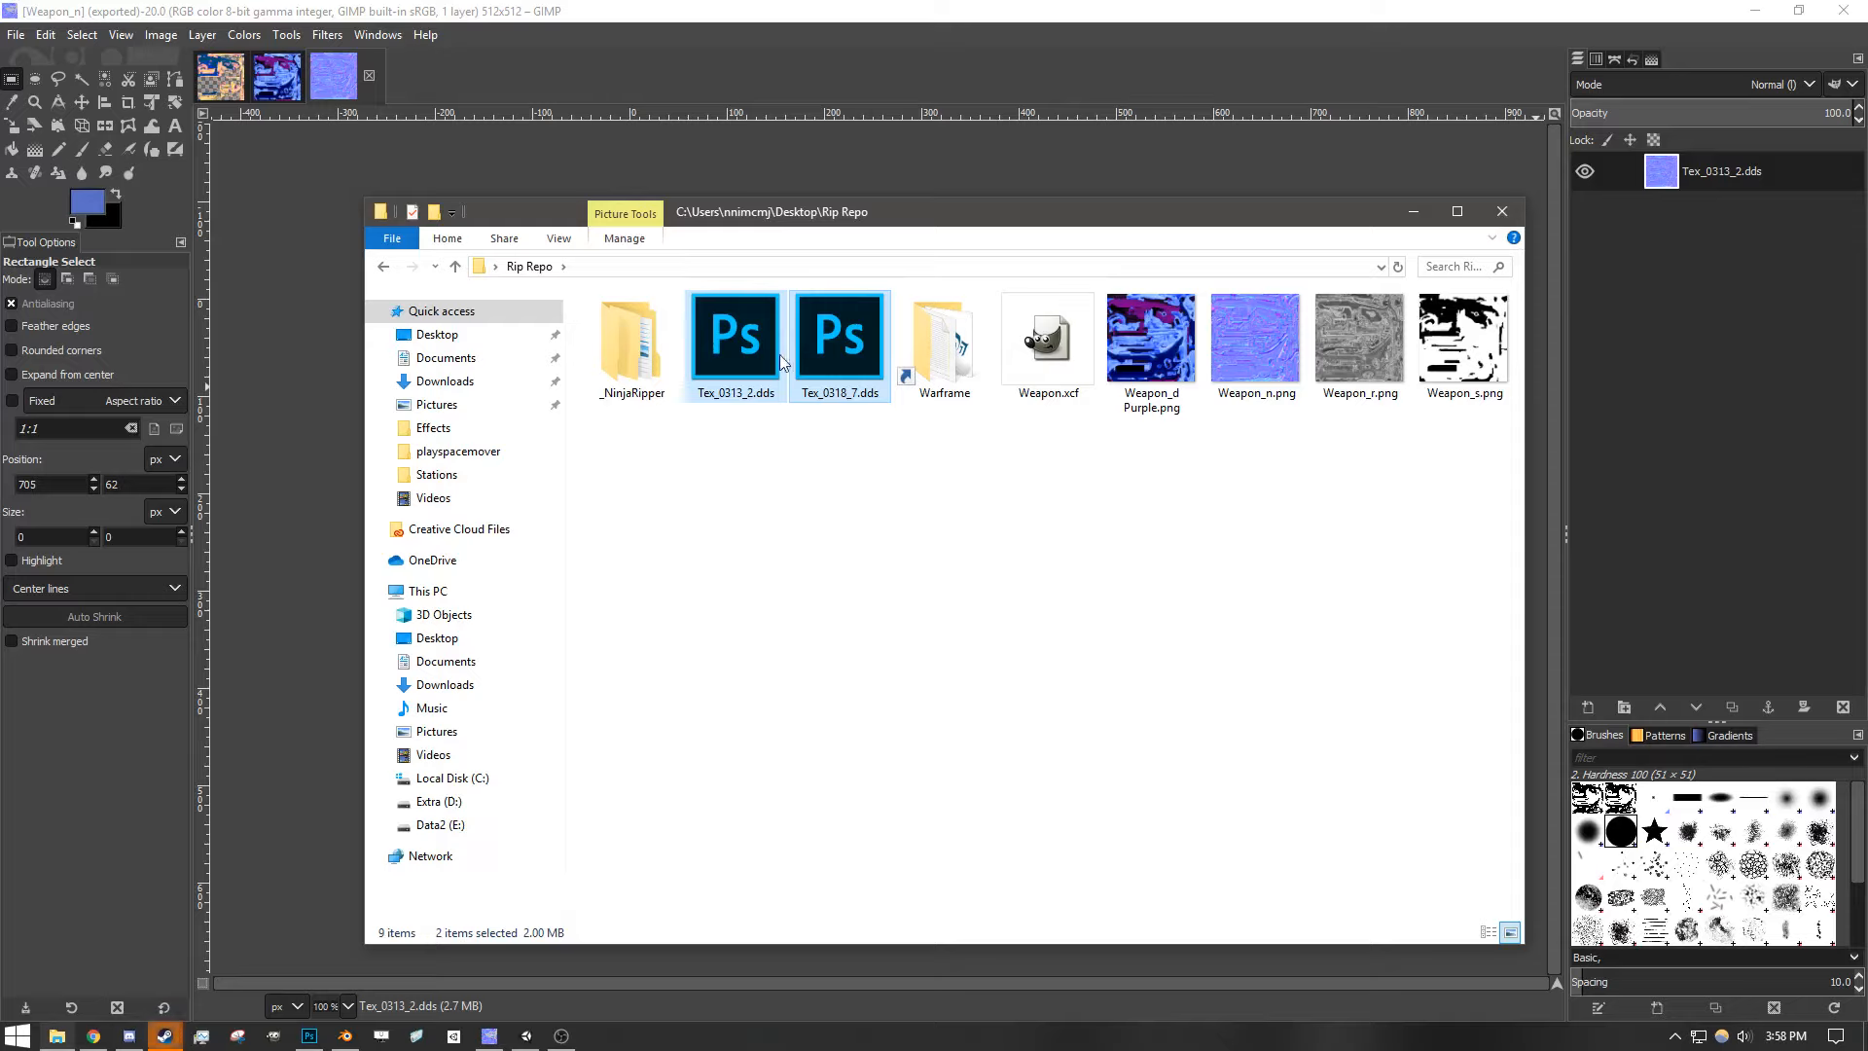
click(815, 483)
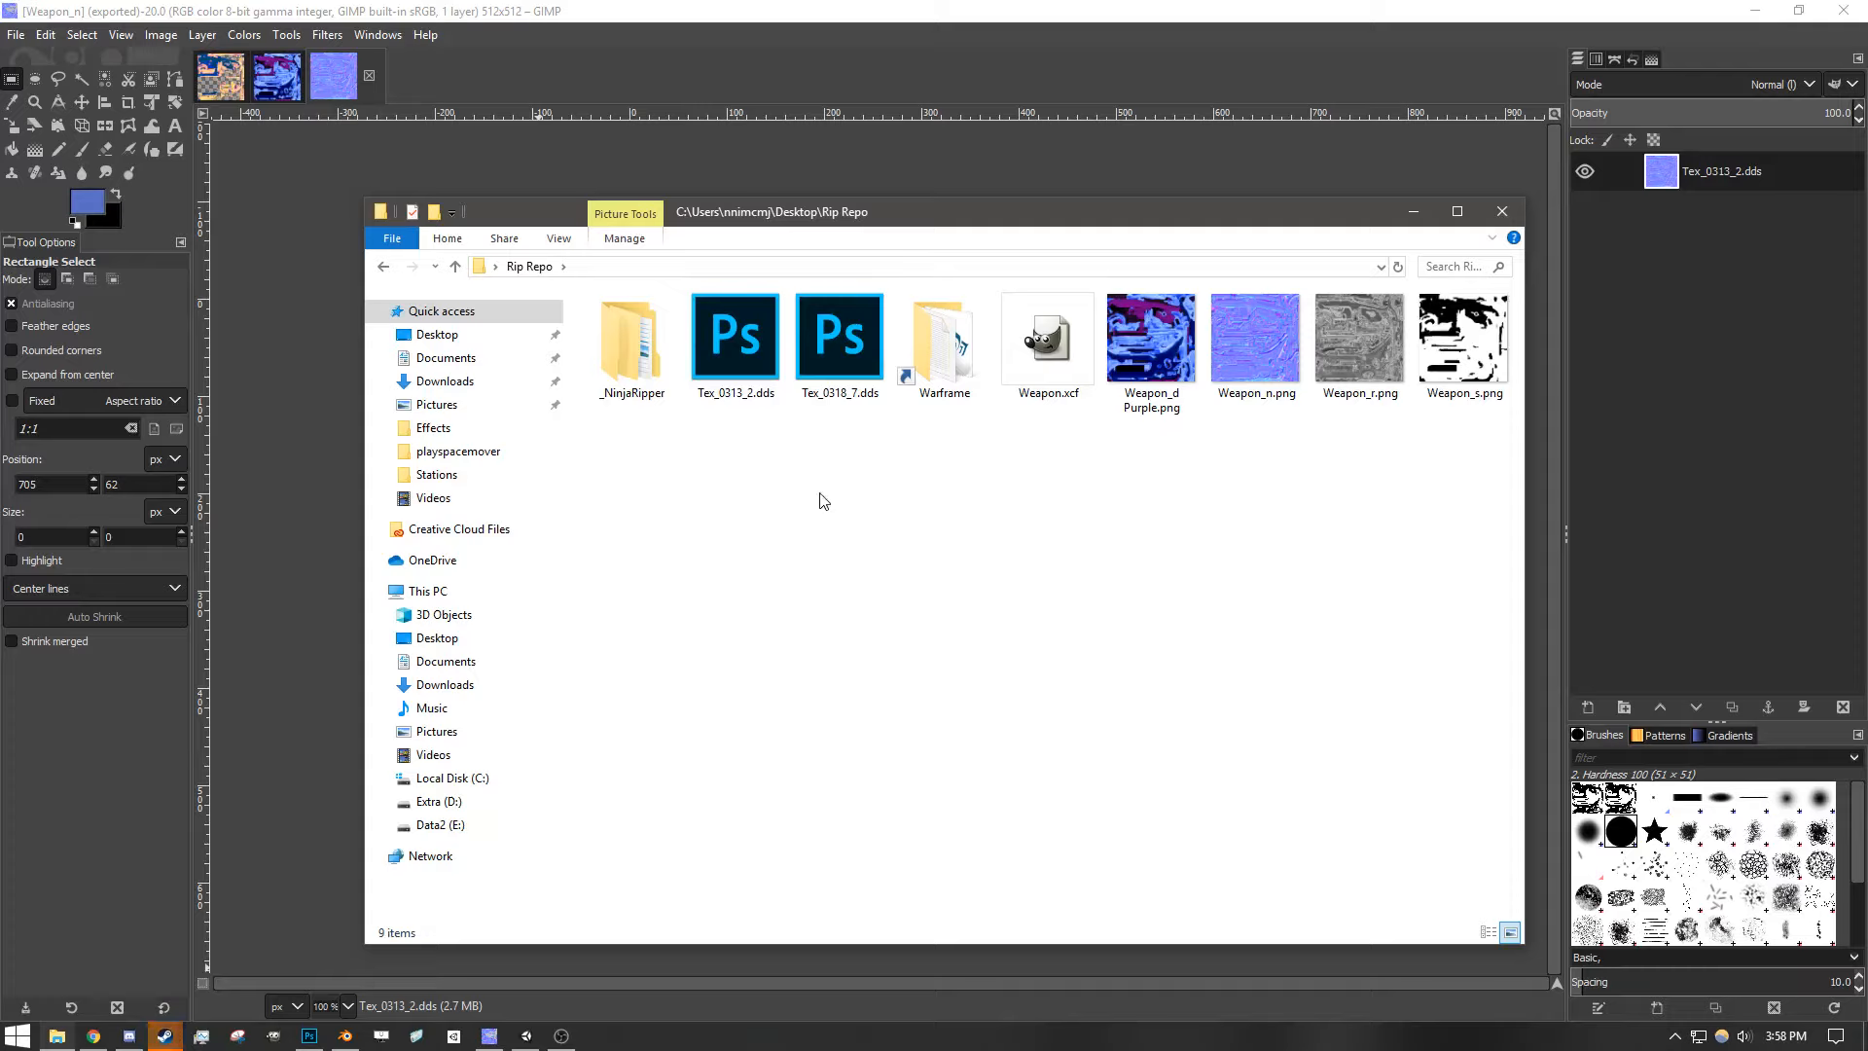
click(1268, 372)
click(773, 347)
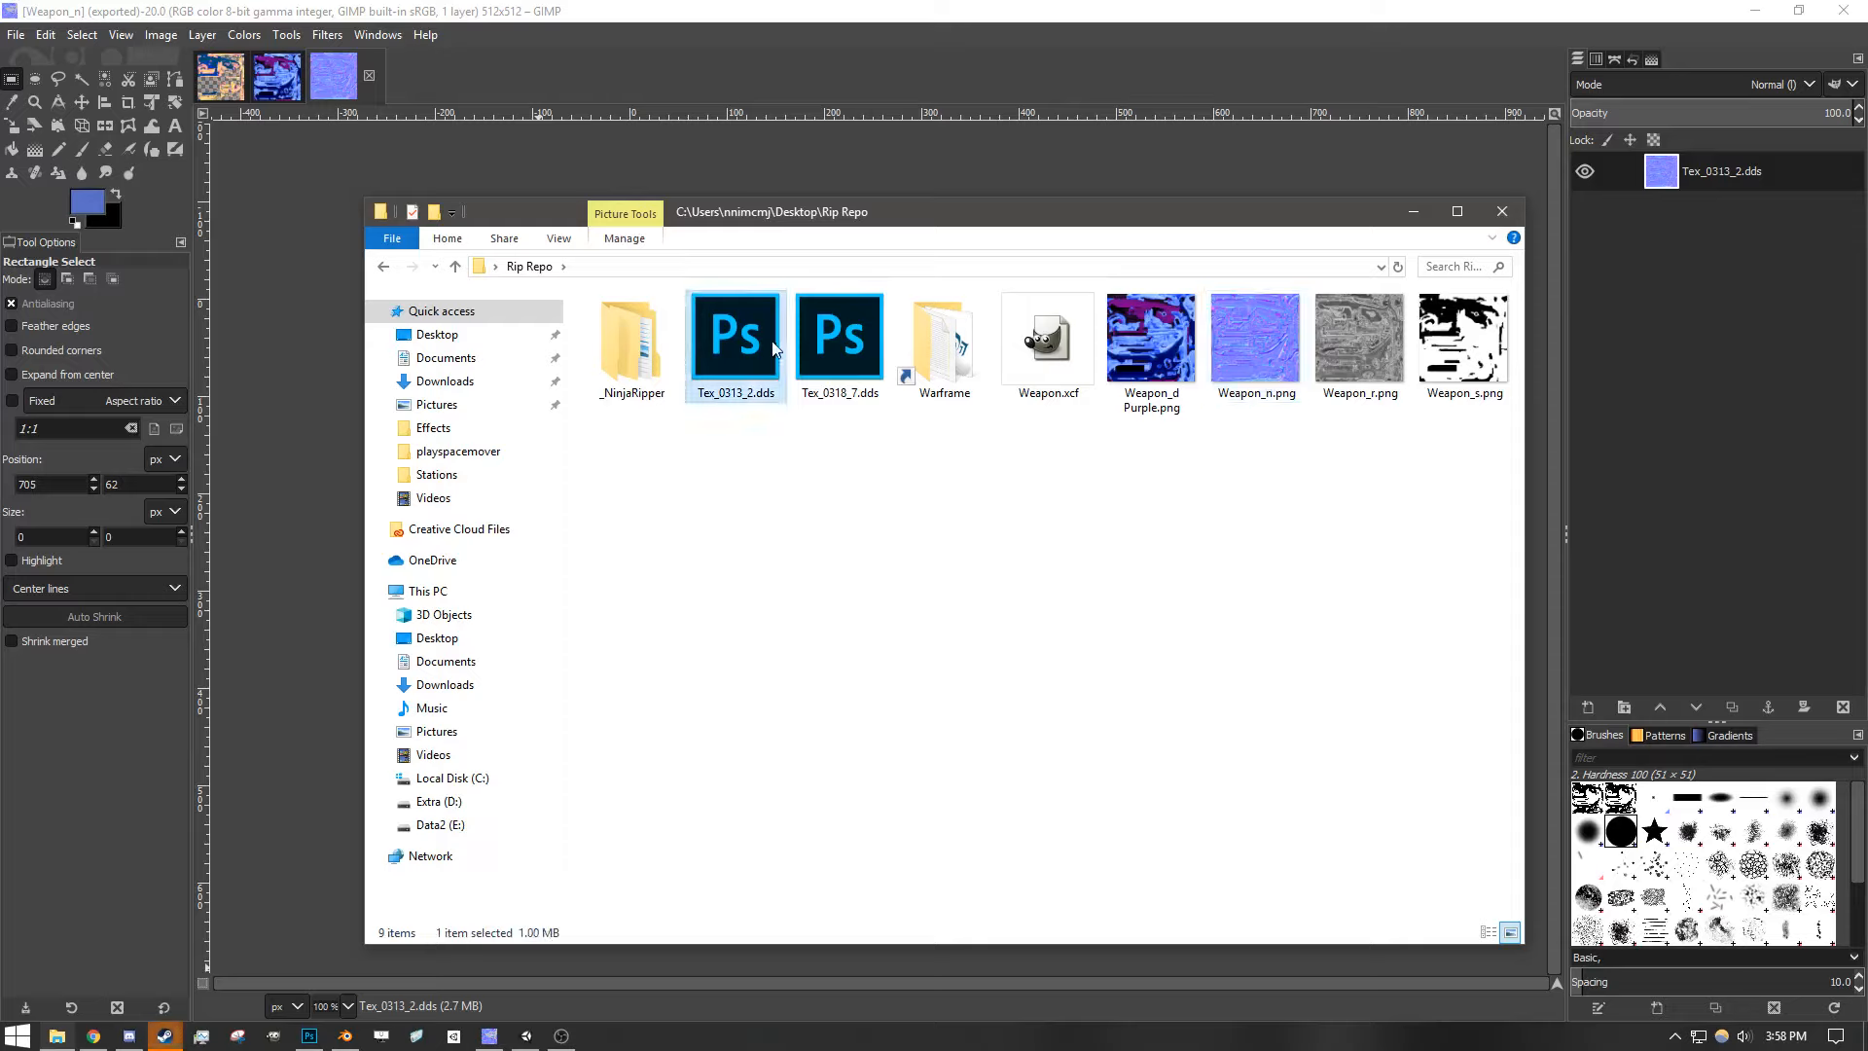
click(1261, 360)
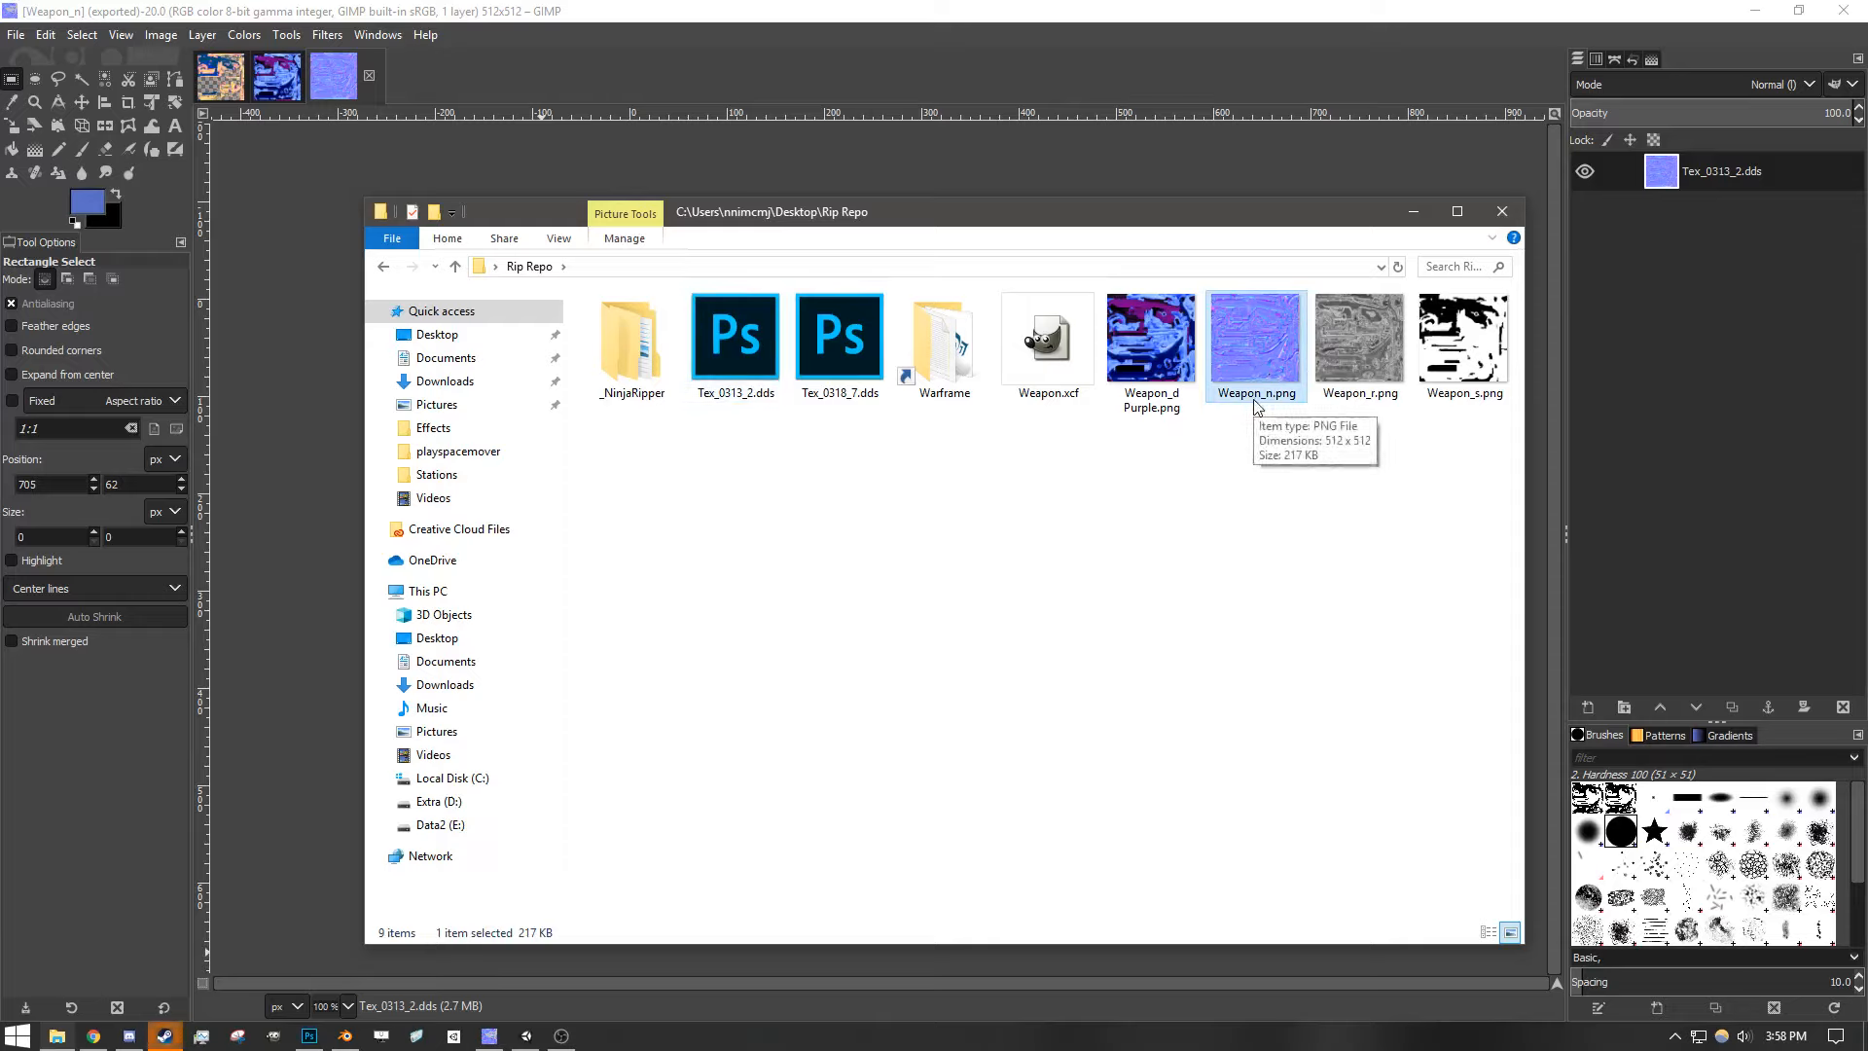
click(1228, 740)
- Switch to GIMP and open Tex_0318_7.dds from the 2019.07.12_17.48.20_Warframe.x64.exe rip folder with the default DDS load options
click(510, 185)
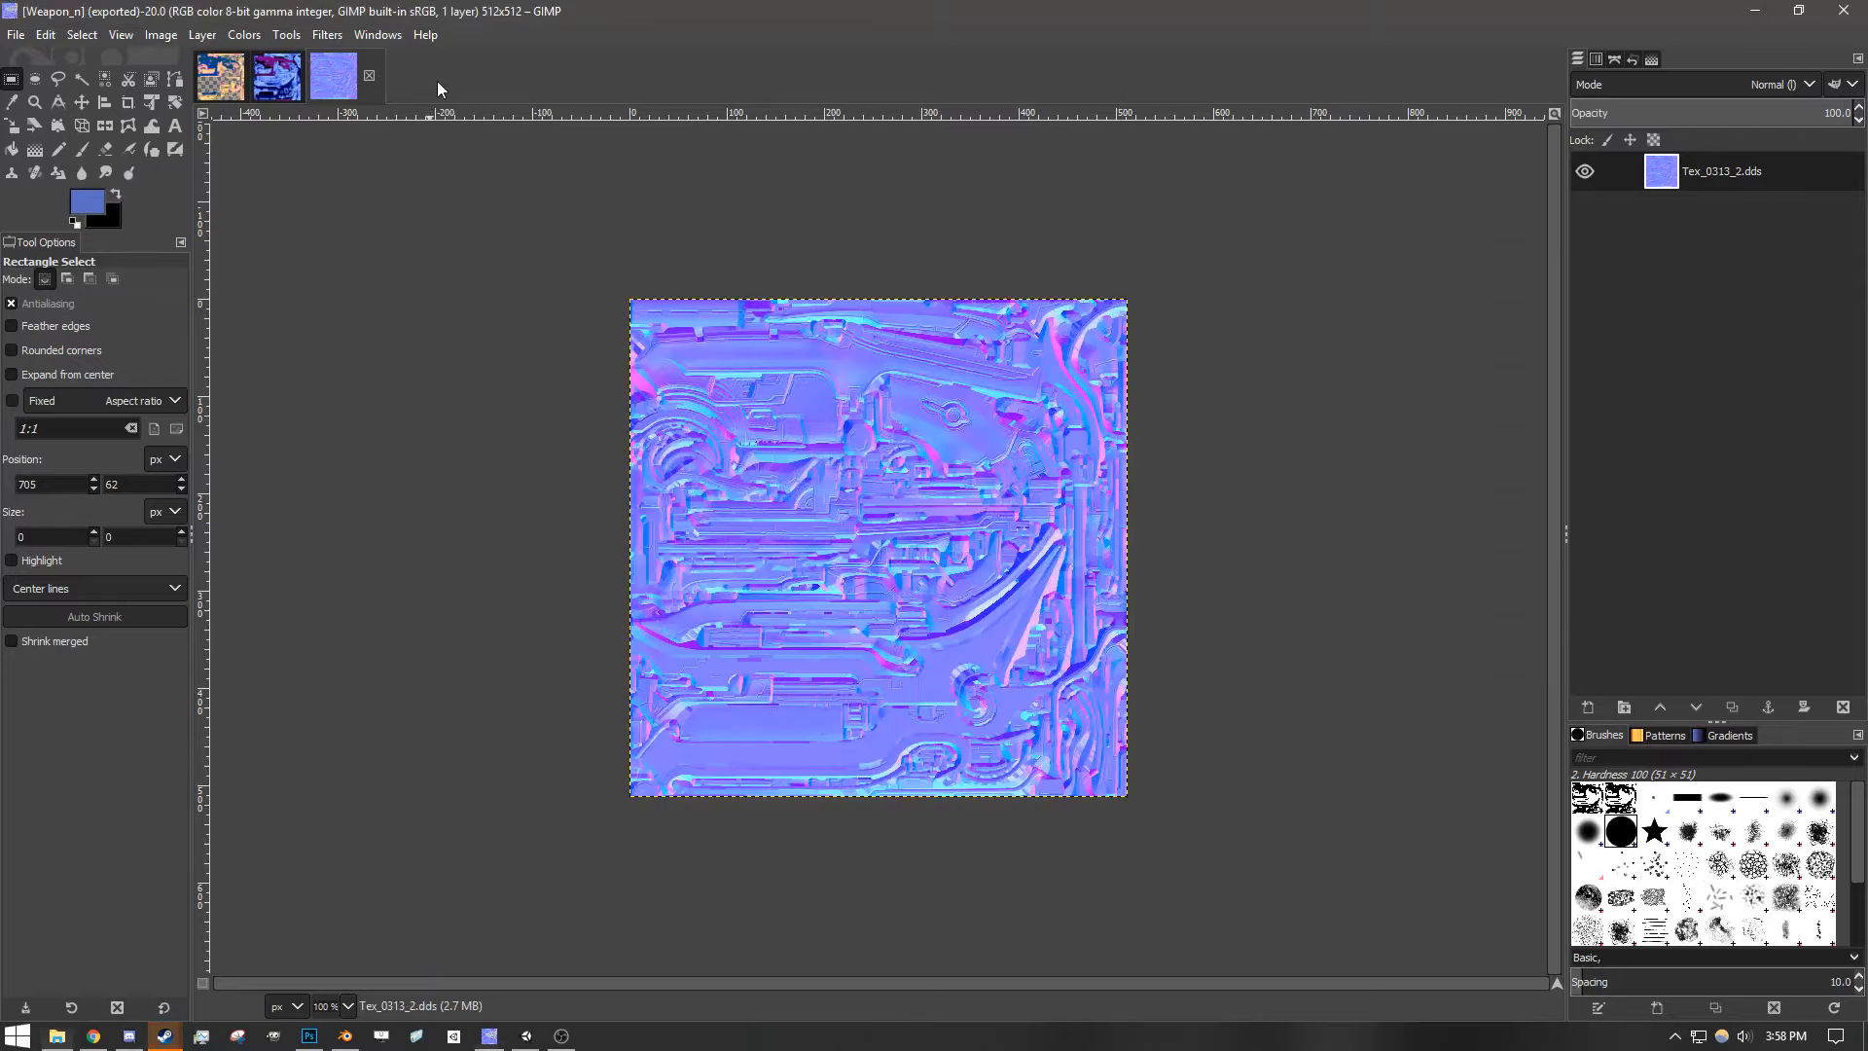
click(16, 34)
click(34, 114)
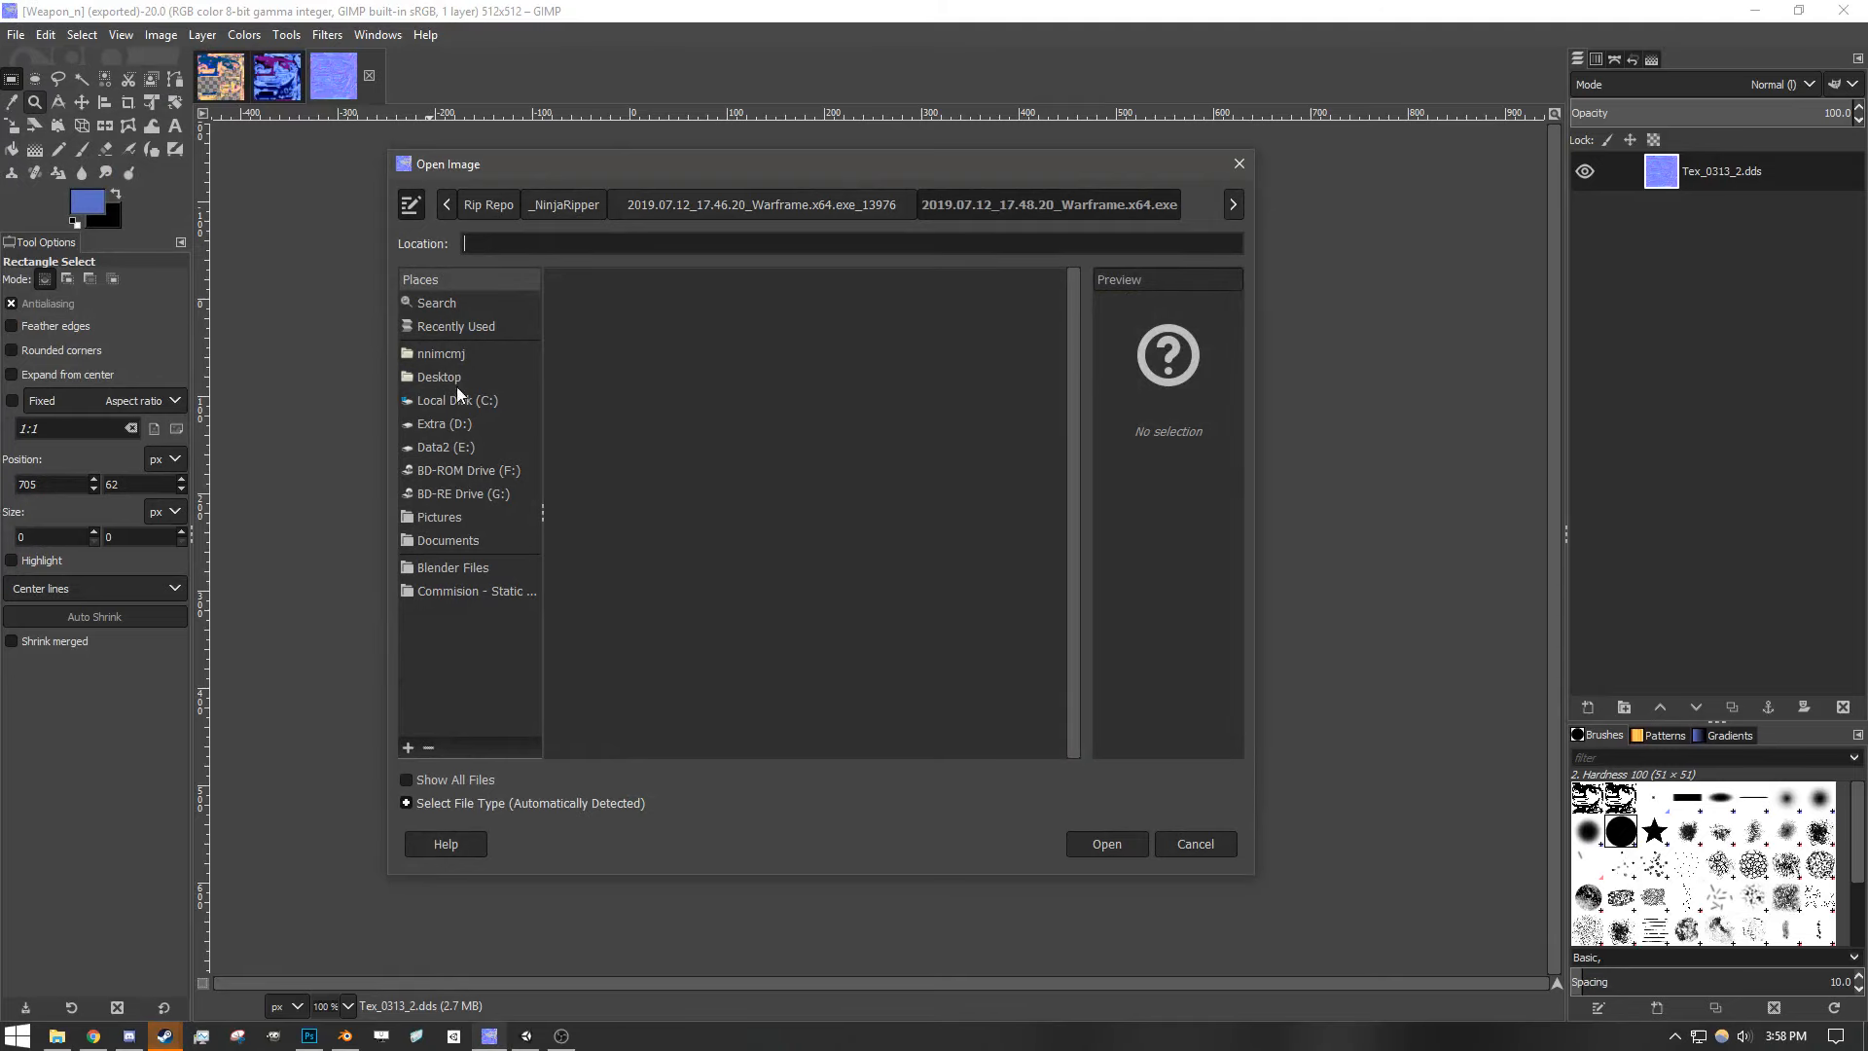
click(648, 554)
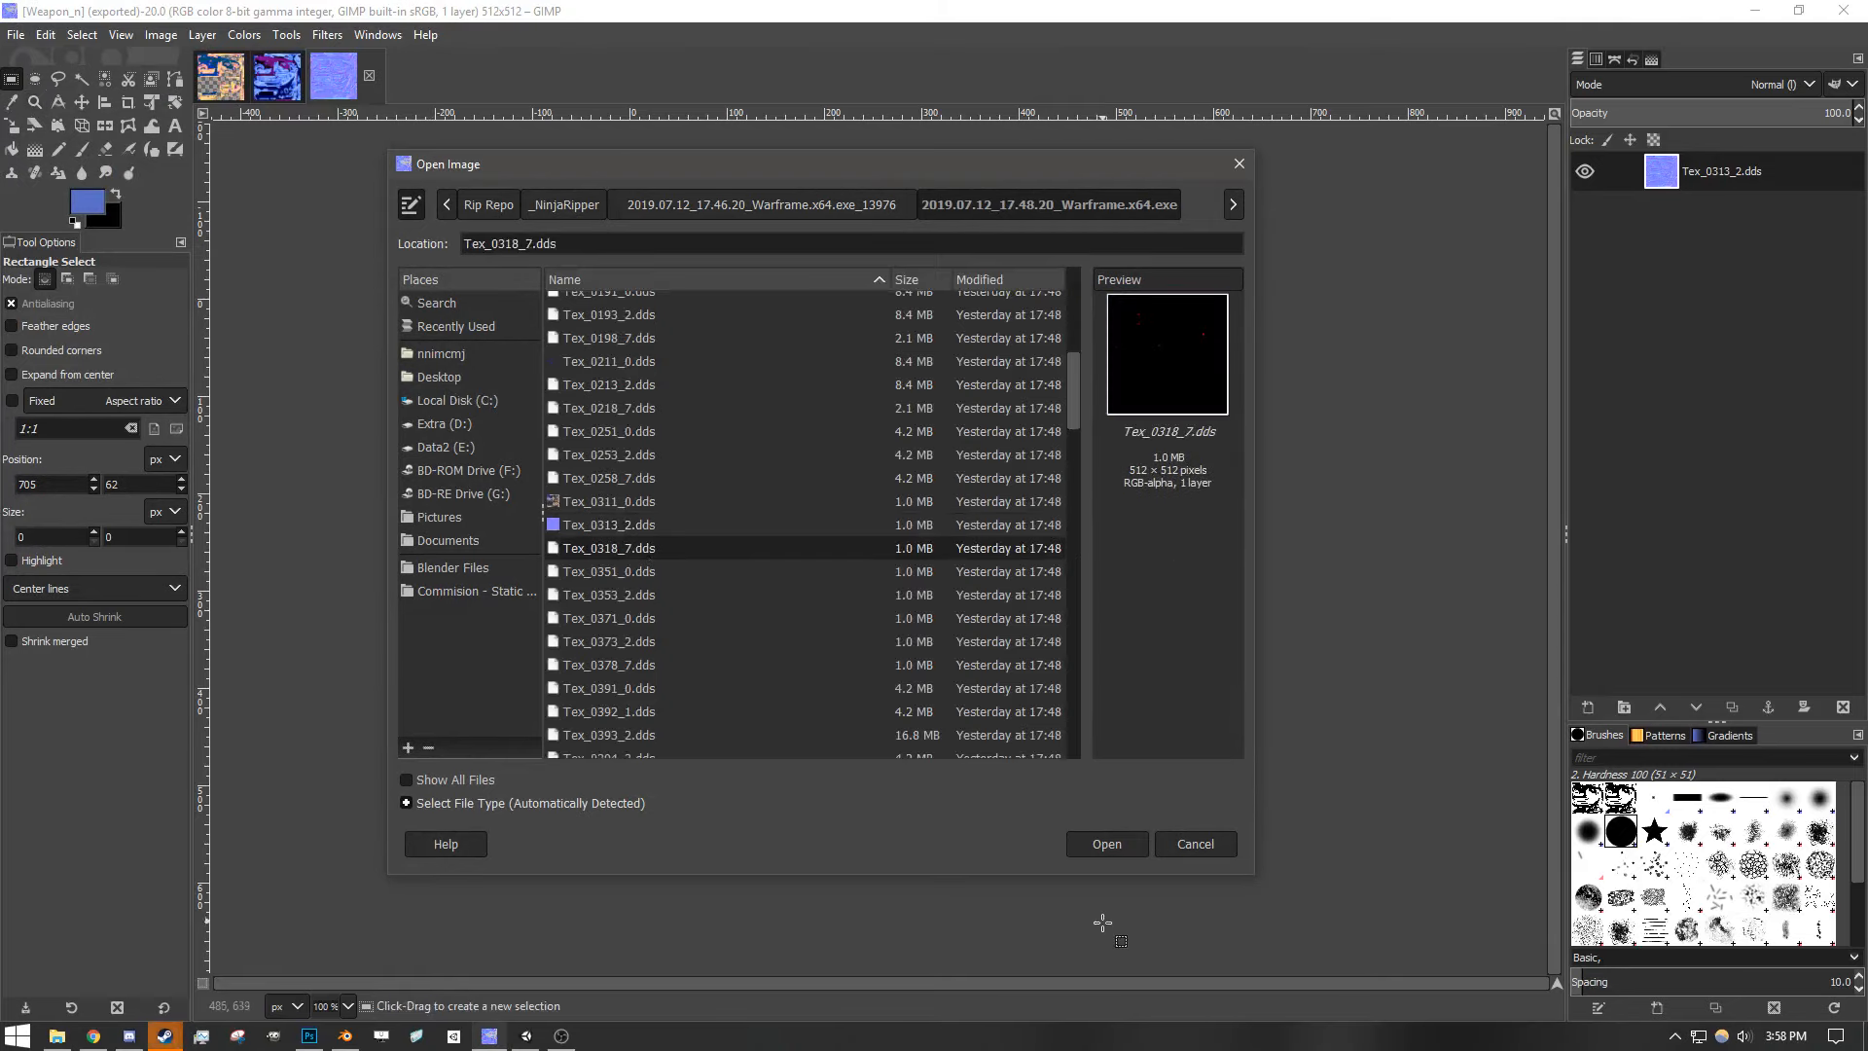
click(1113, 847)
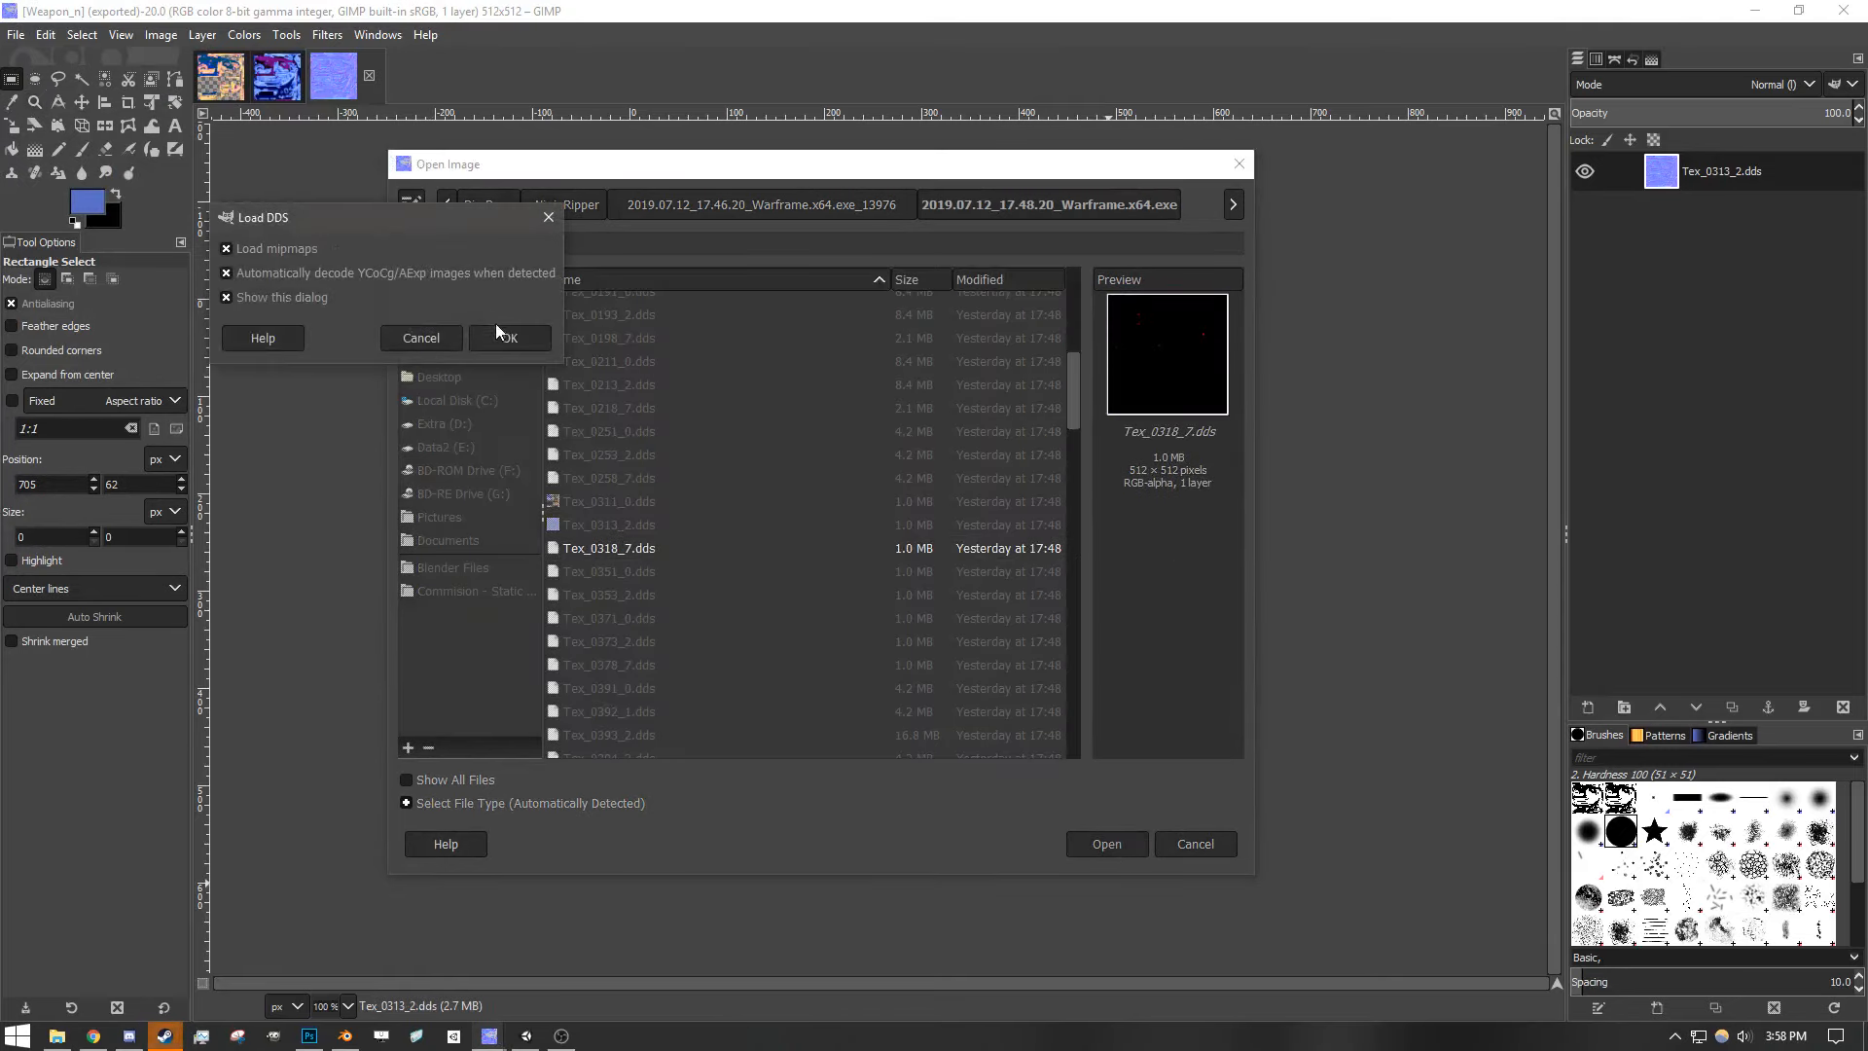
click(498, 335)
- Export the emission map as Weapon_e.png to the Rip Repo folder on the Desktop with the default PNG options
click(16, 36)
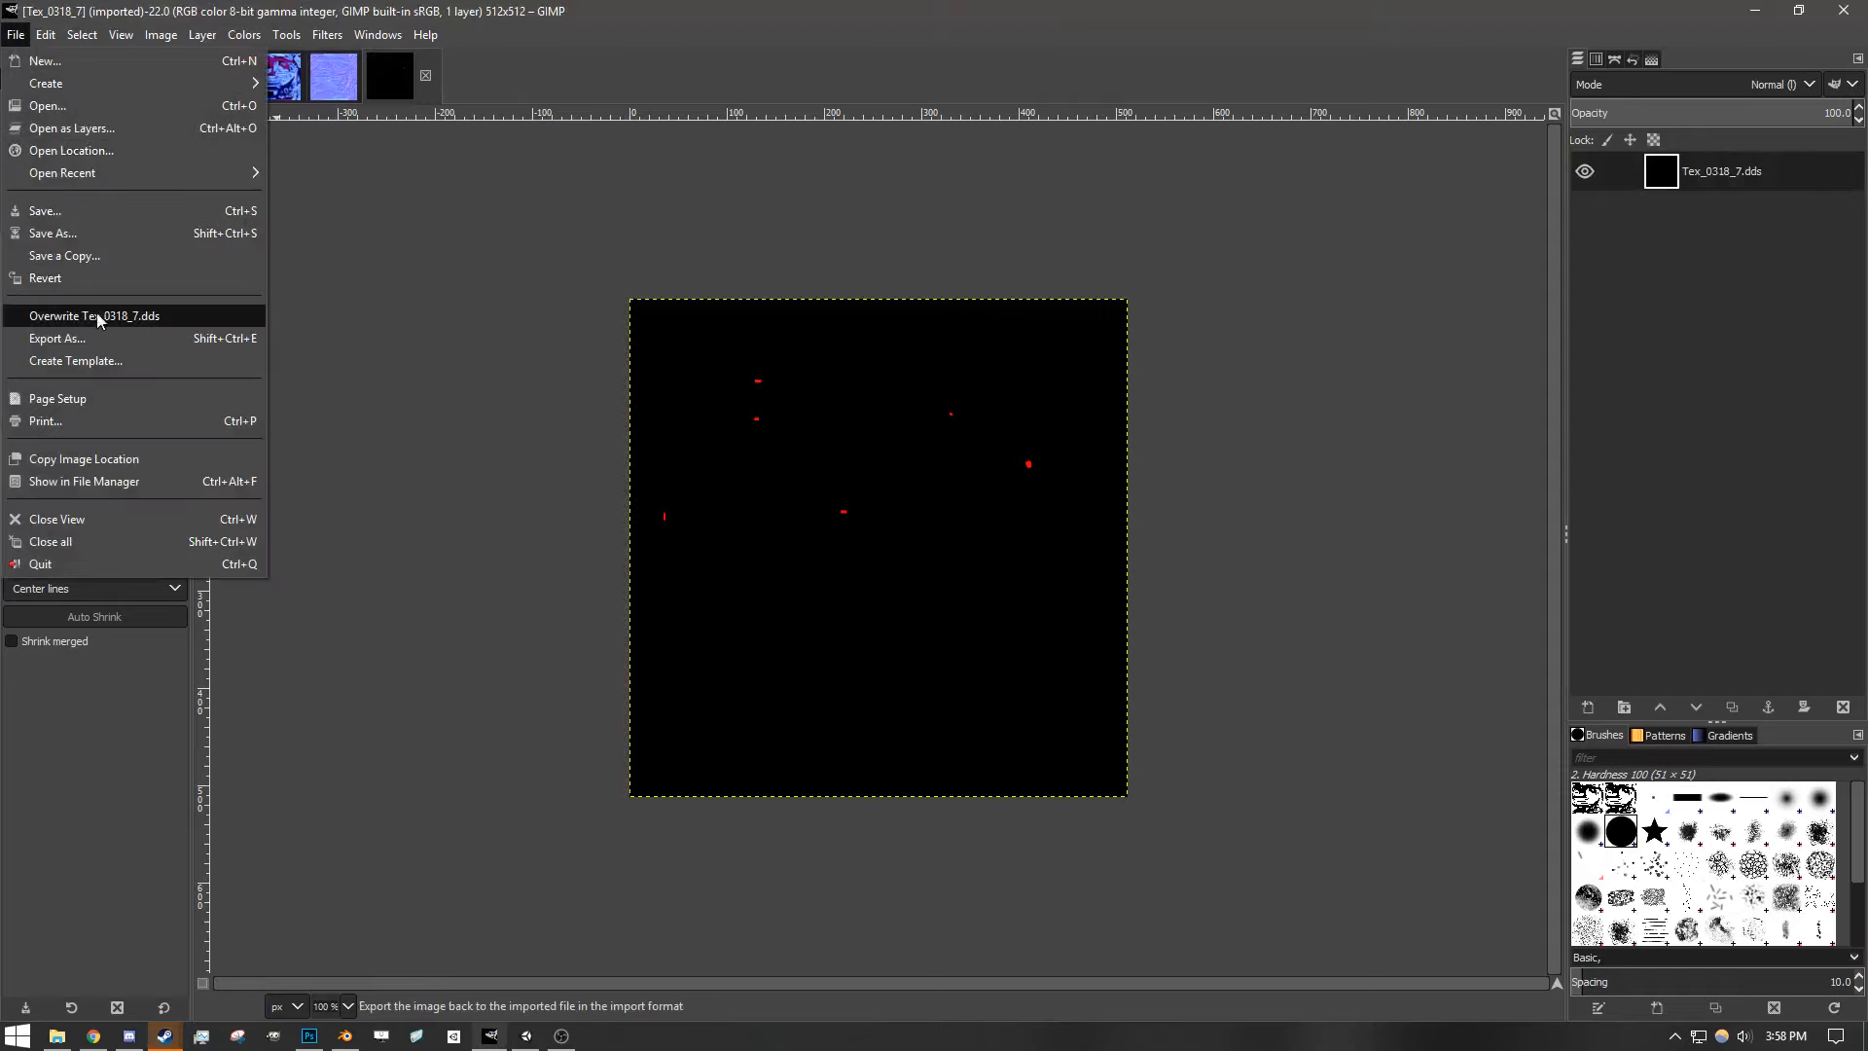
click(91, 336)
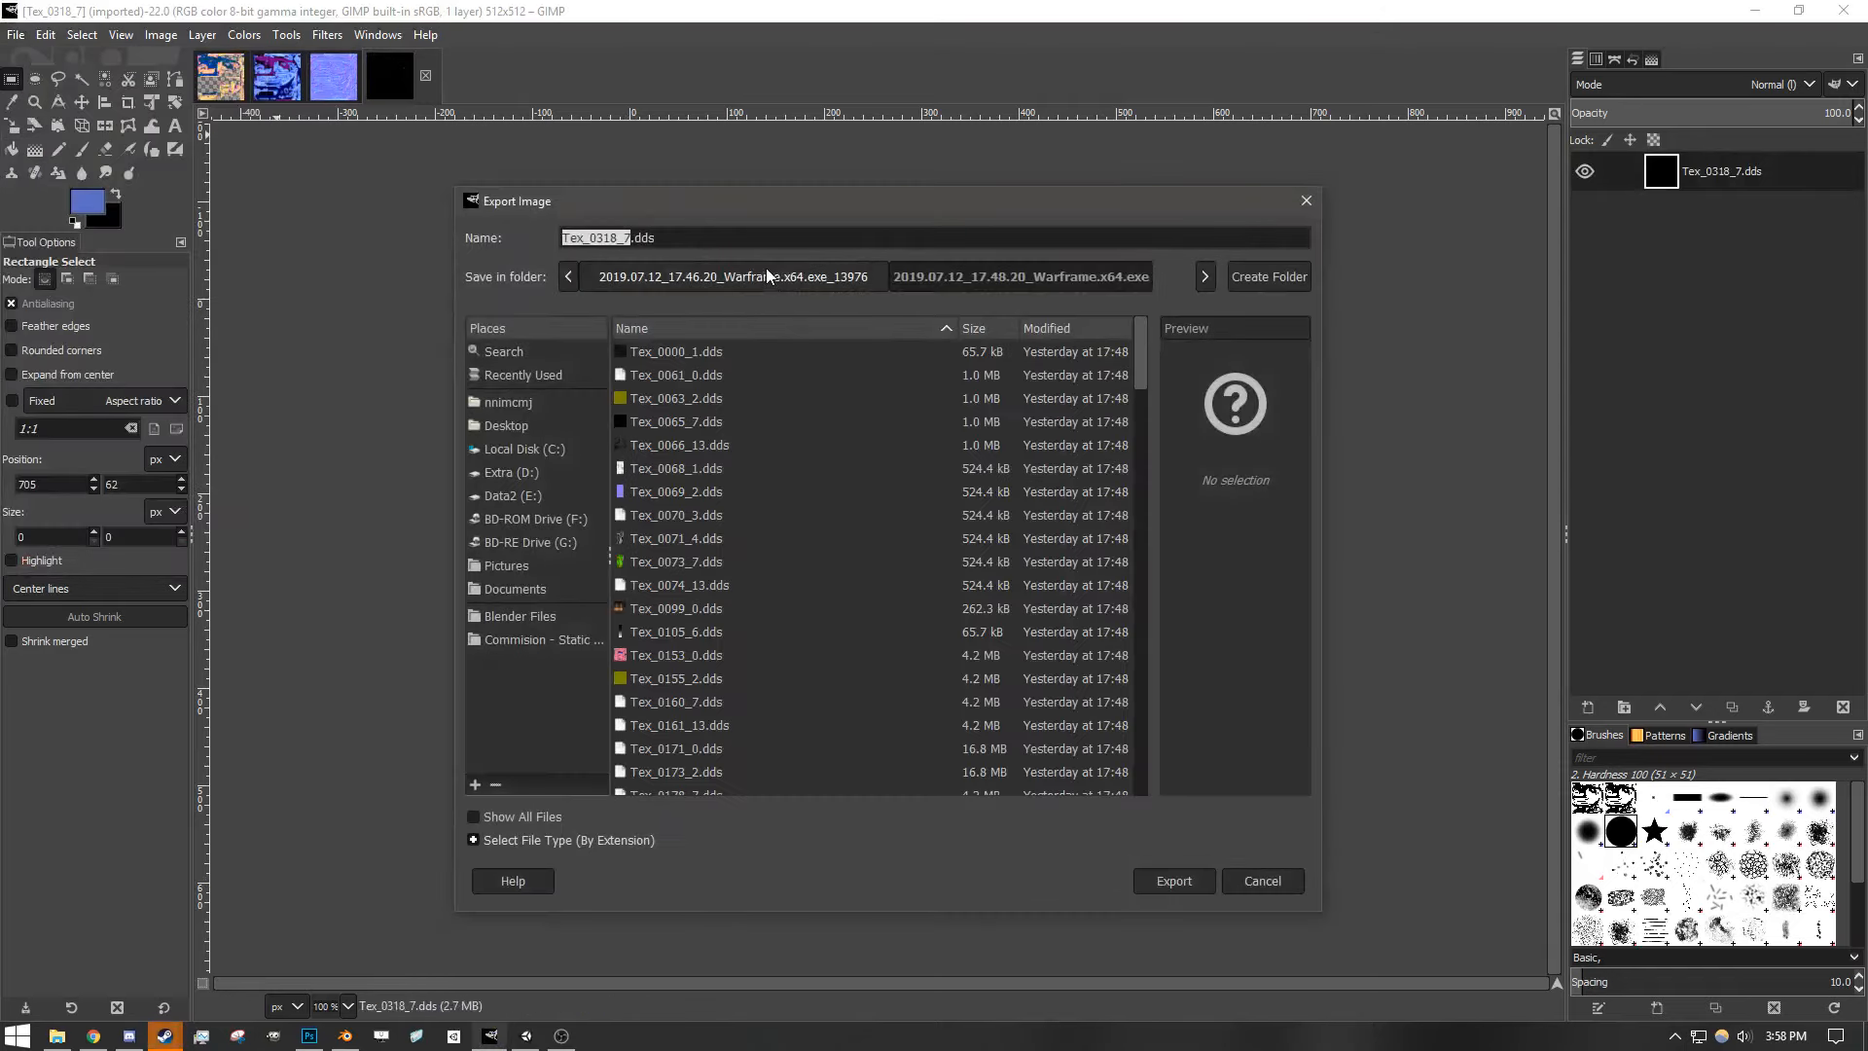
click(505, 425)
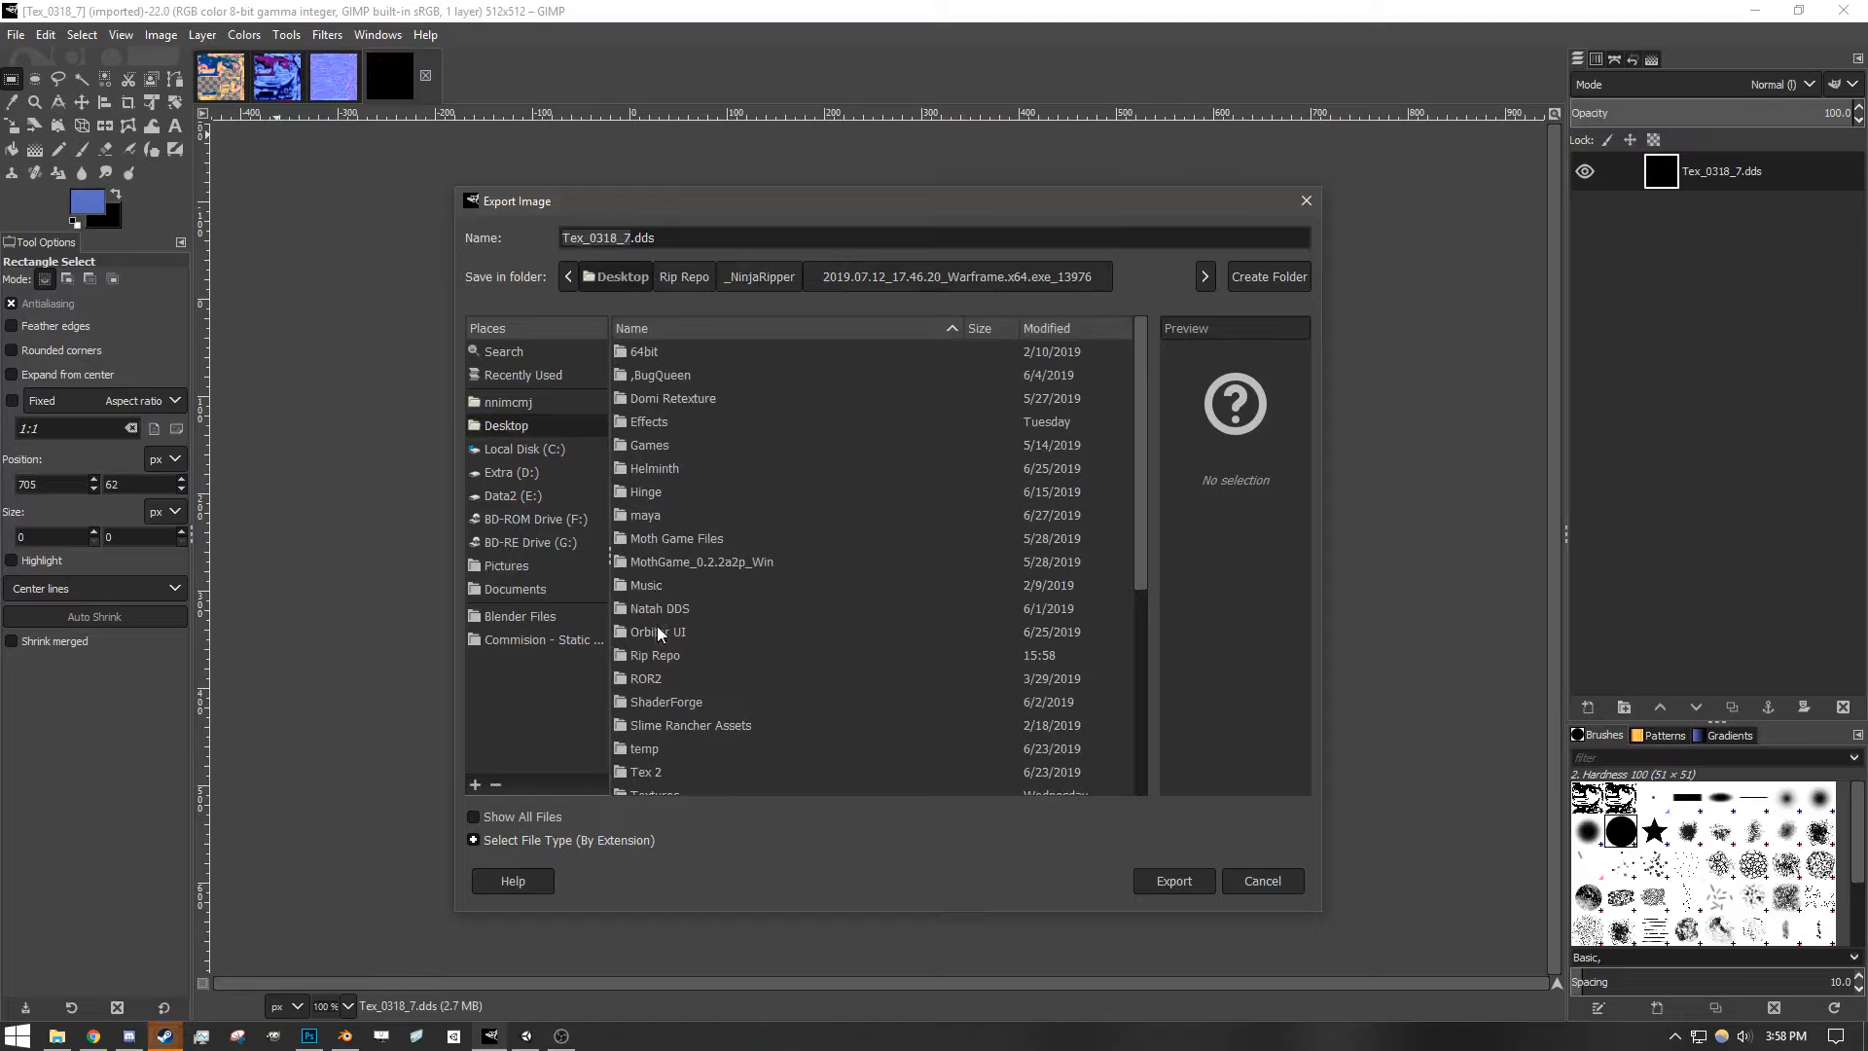
double_click(659, 654)
drag(667, 239, 282, 72)
text(Weapon_e.png)
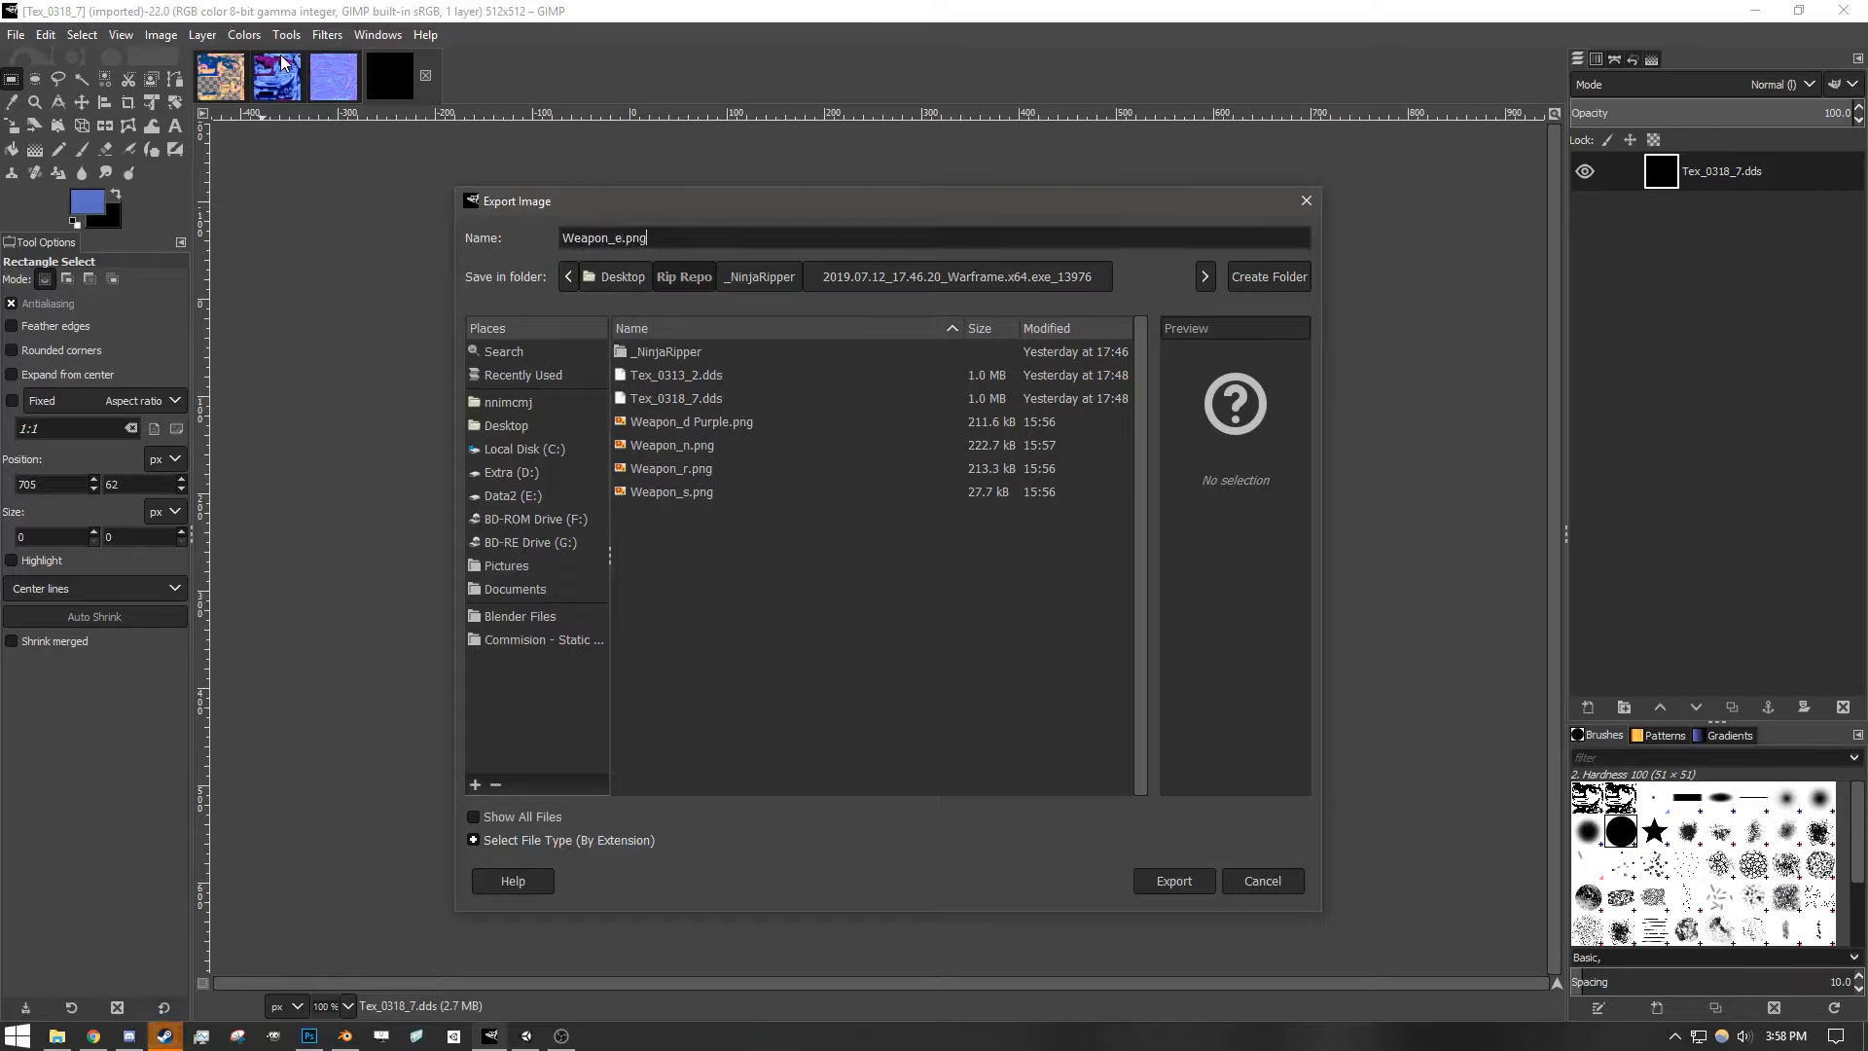
key(Return)
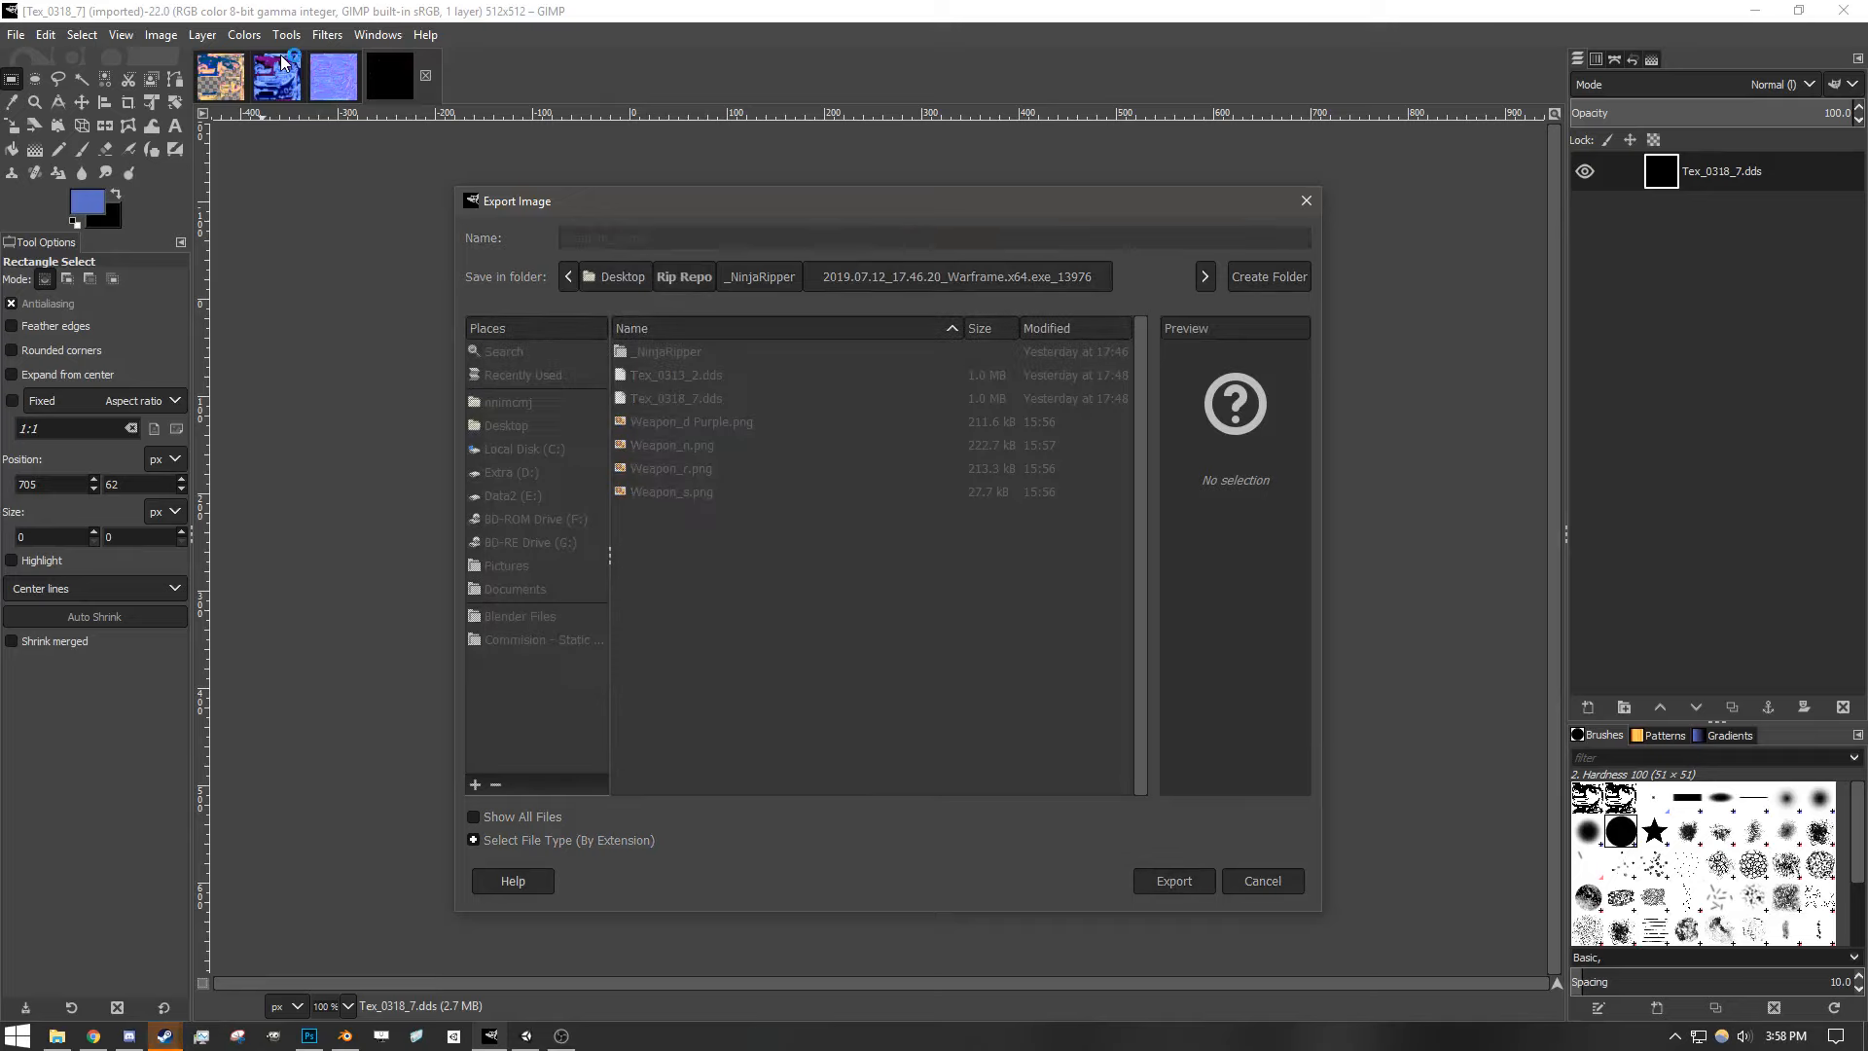
click(949, 713)
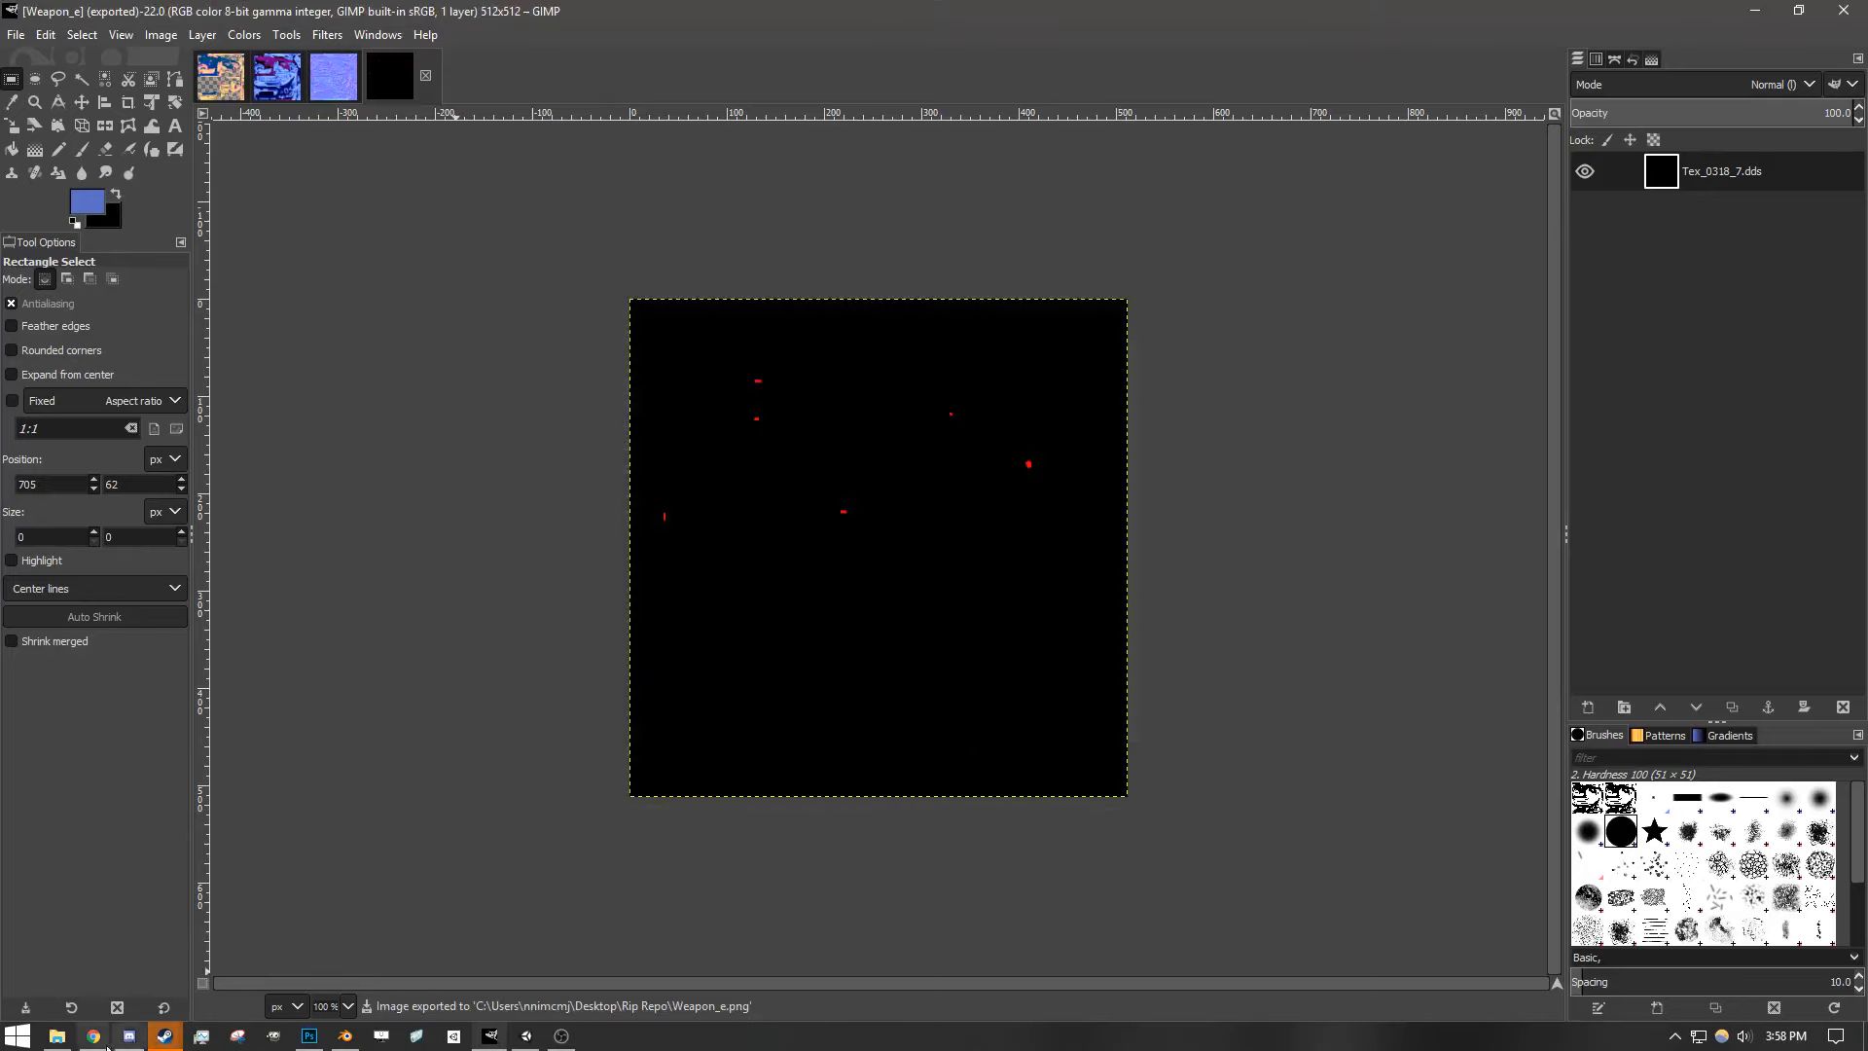
- Switch to File Explorer and delete Tex_0313_2.dds and Tex_0318_7.dds from the Rip Repo folder
click(56, 1035)
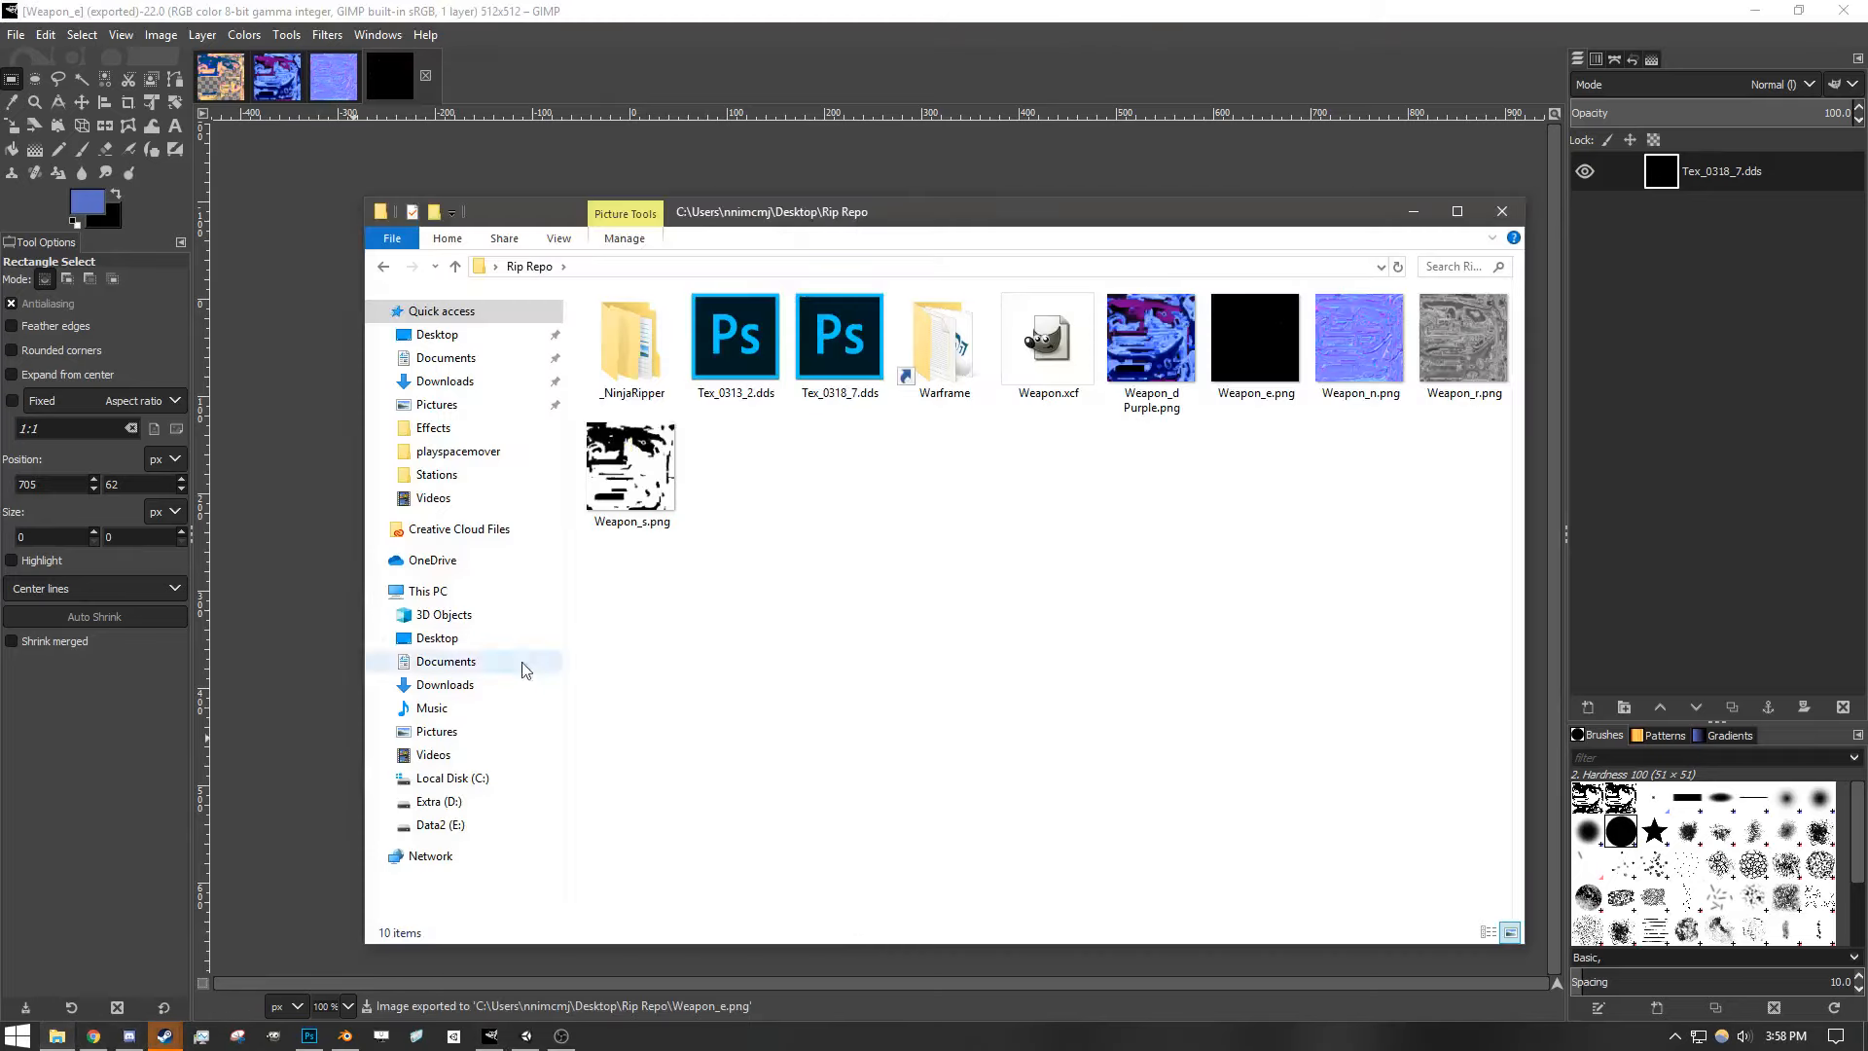
click(1254, 351)
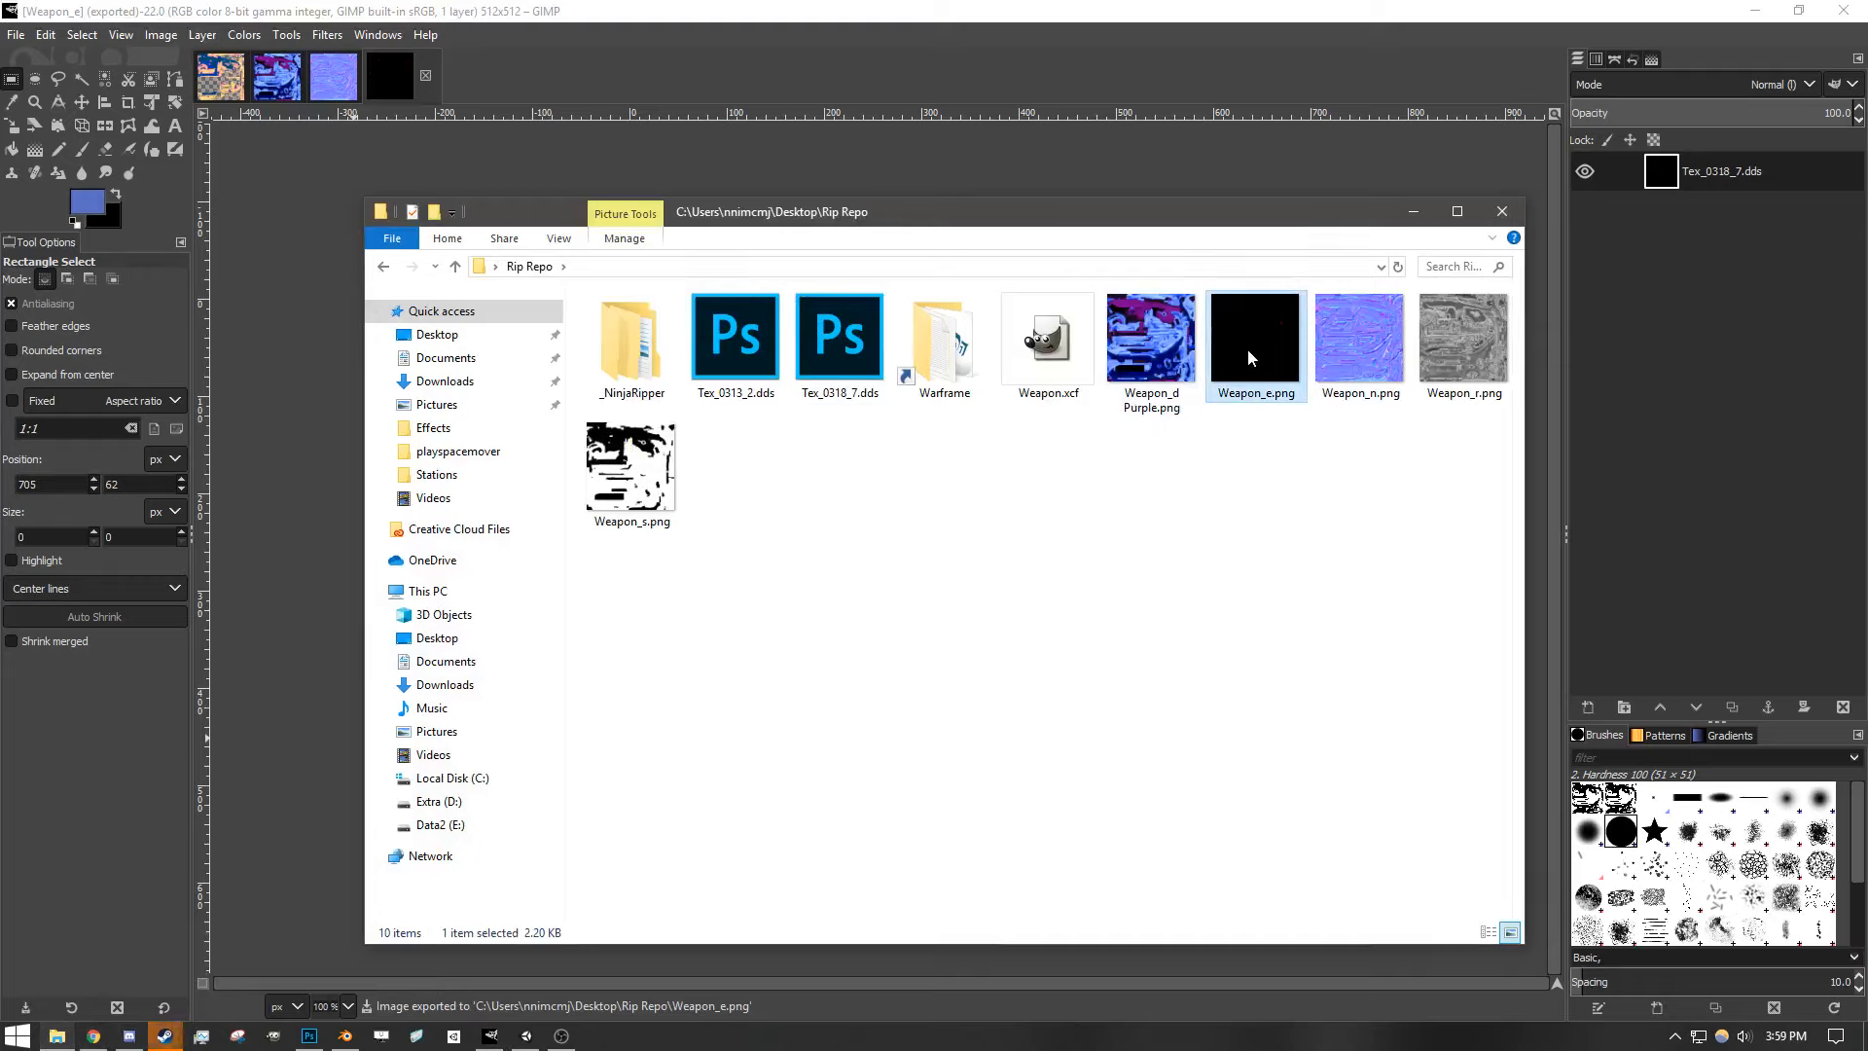
click(844, 336)
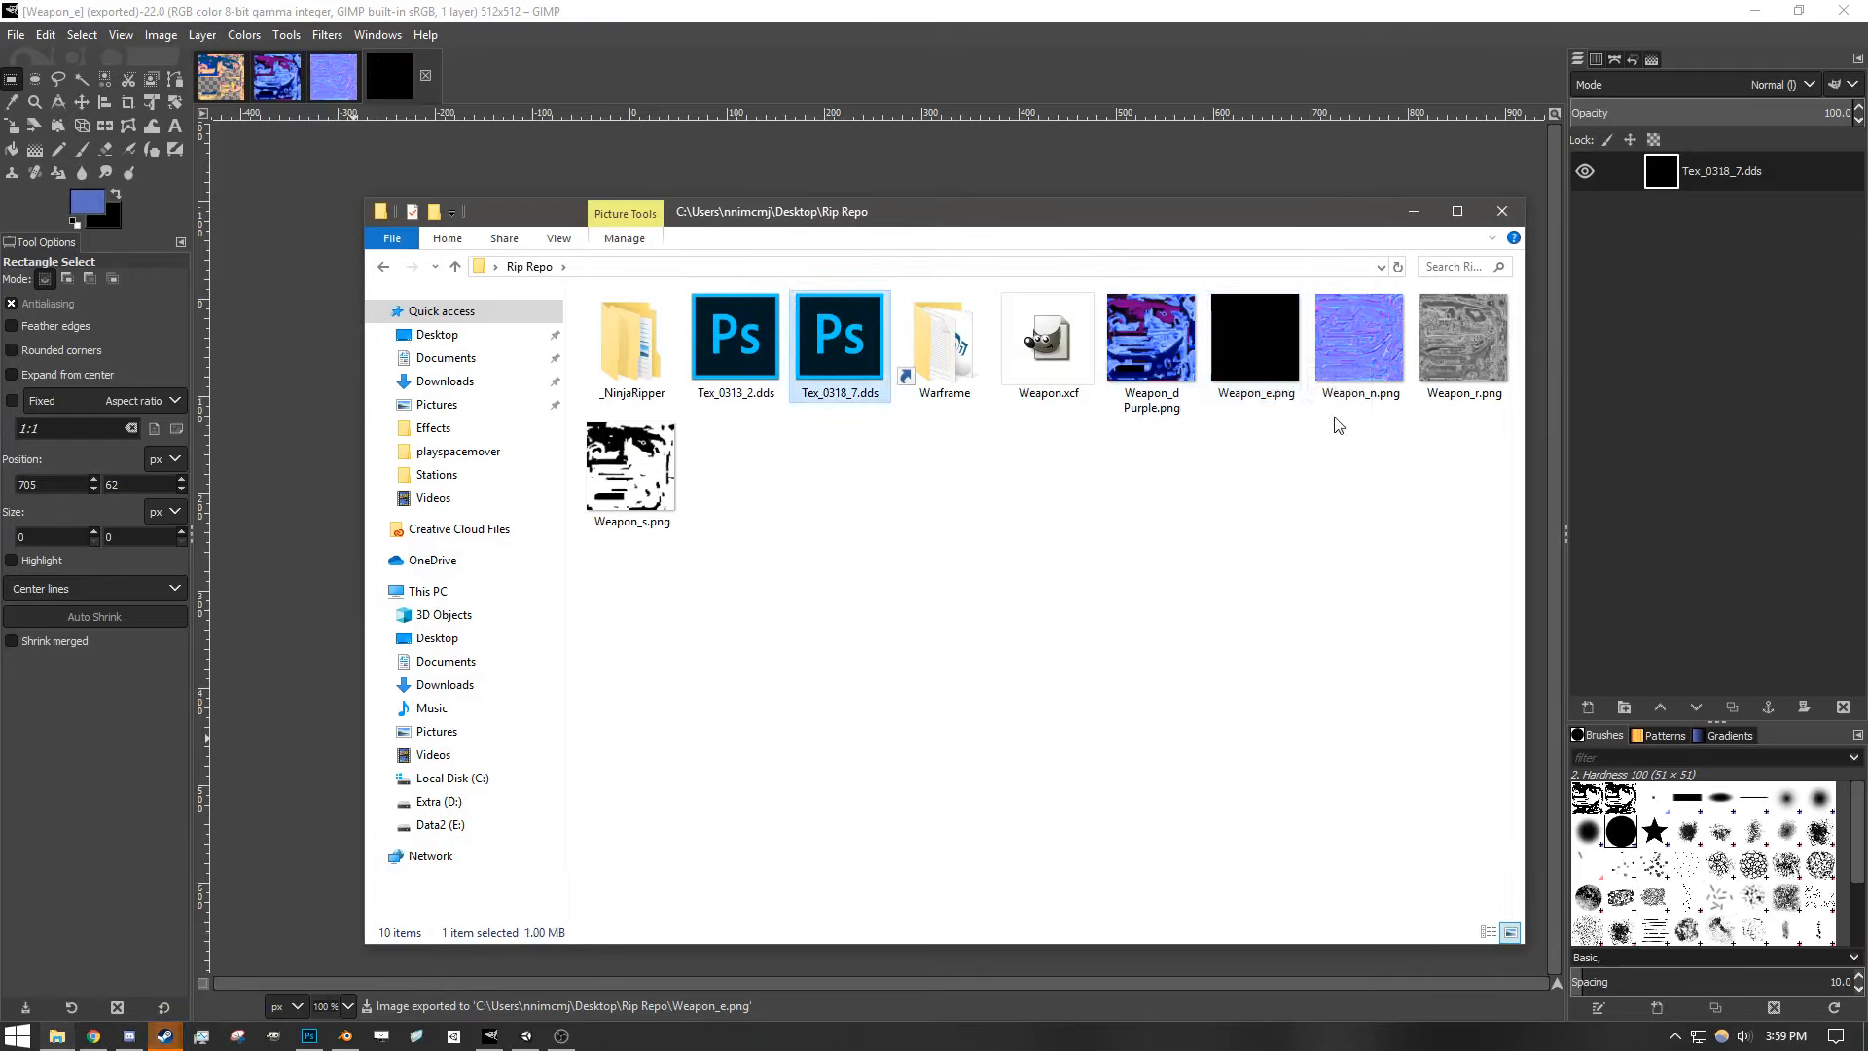
click(1284, 354)
click(1220, 567)
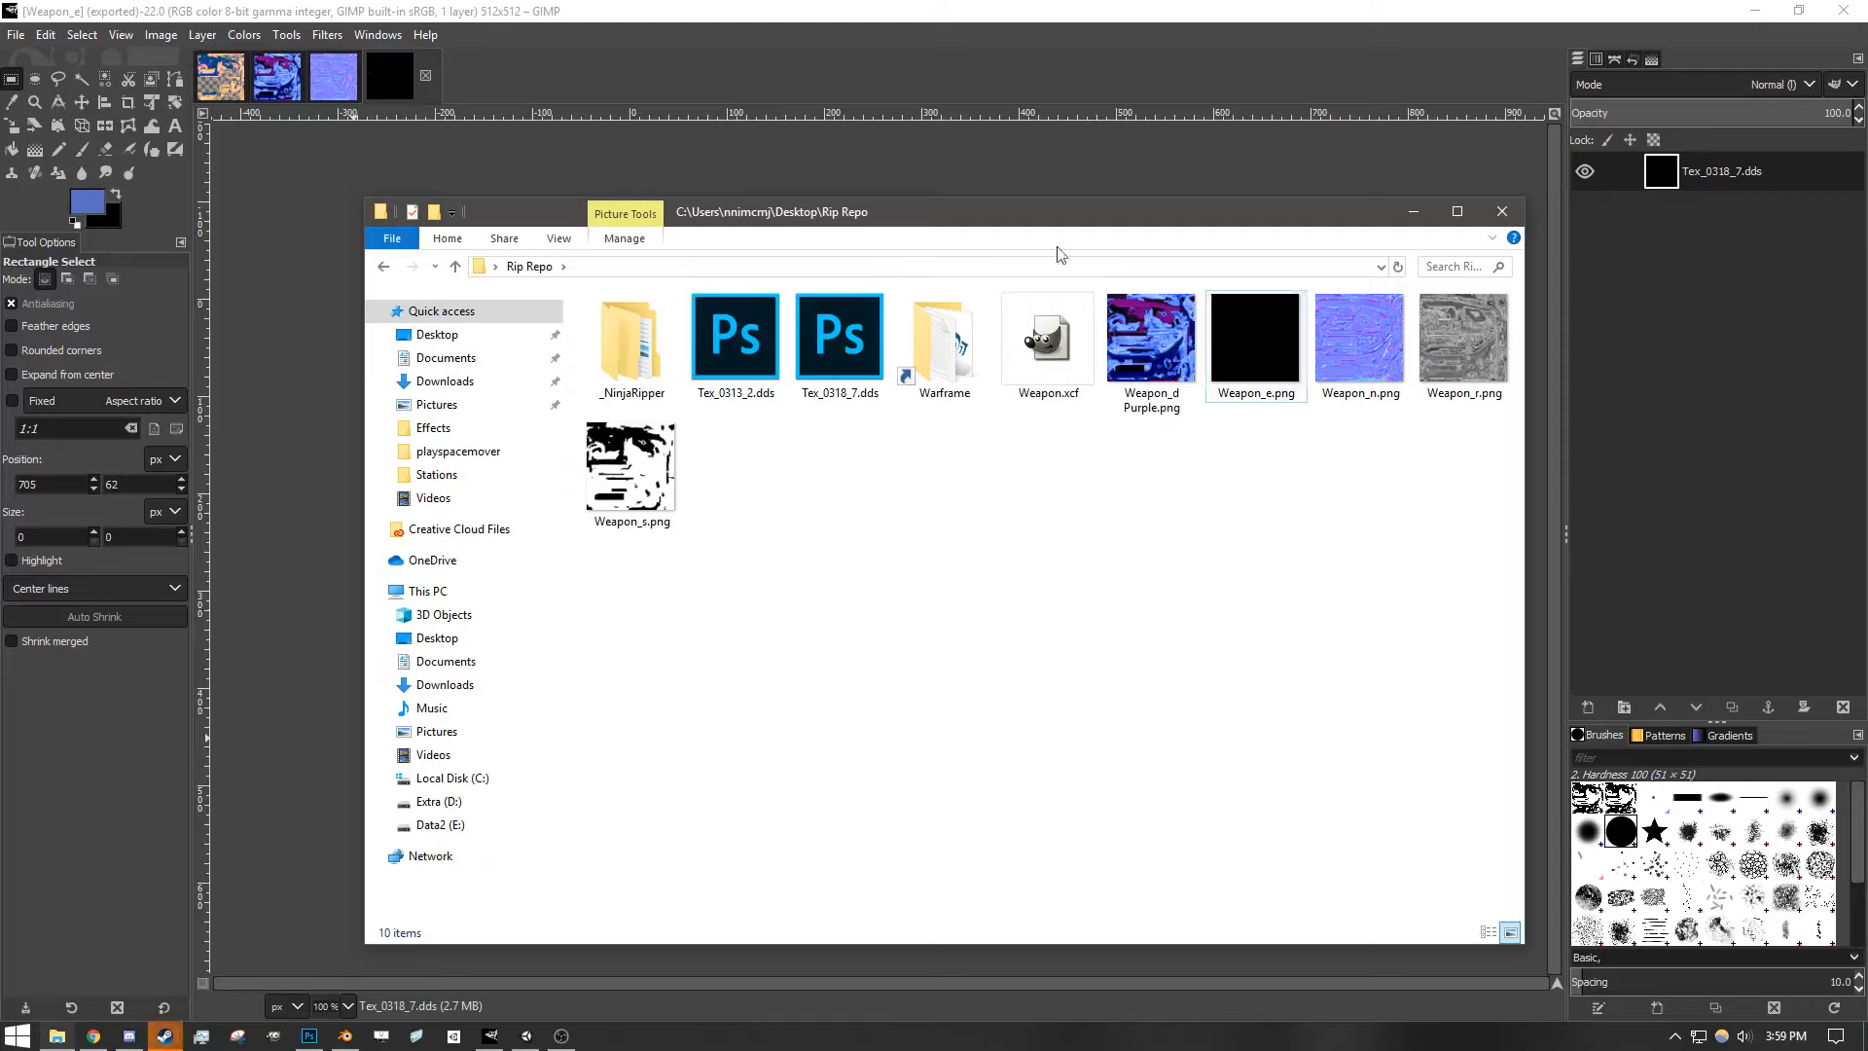
click(860, 394)
drag(873, 429, 737, 342)
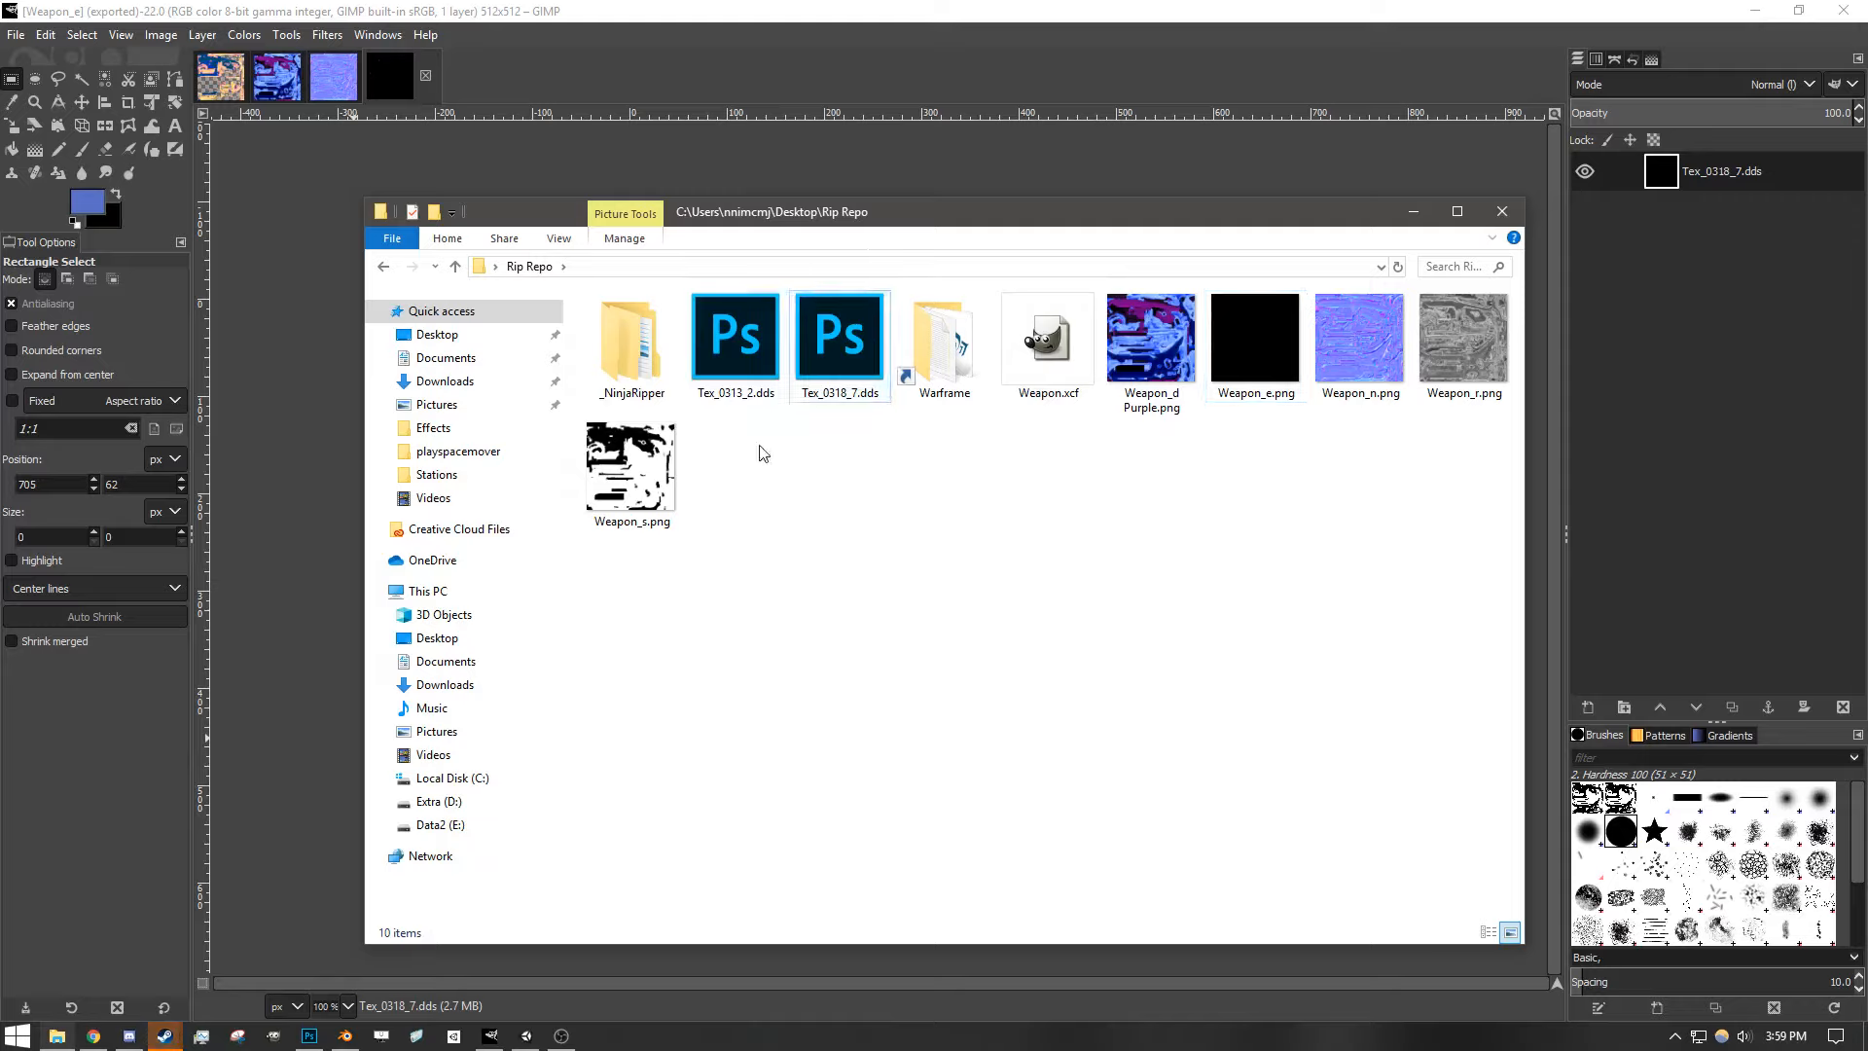
drag(880, 457, 823, 435)
key(Delete)
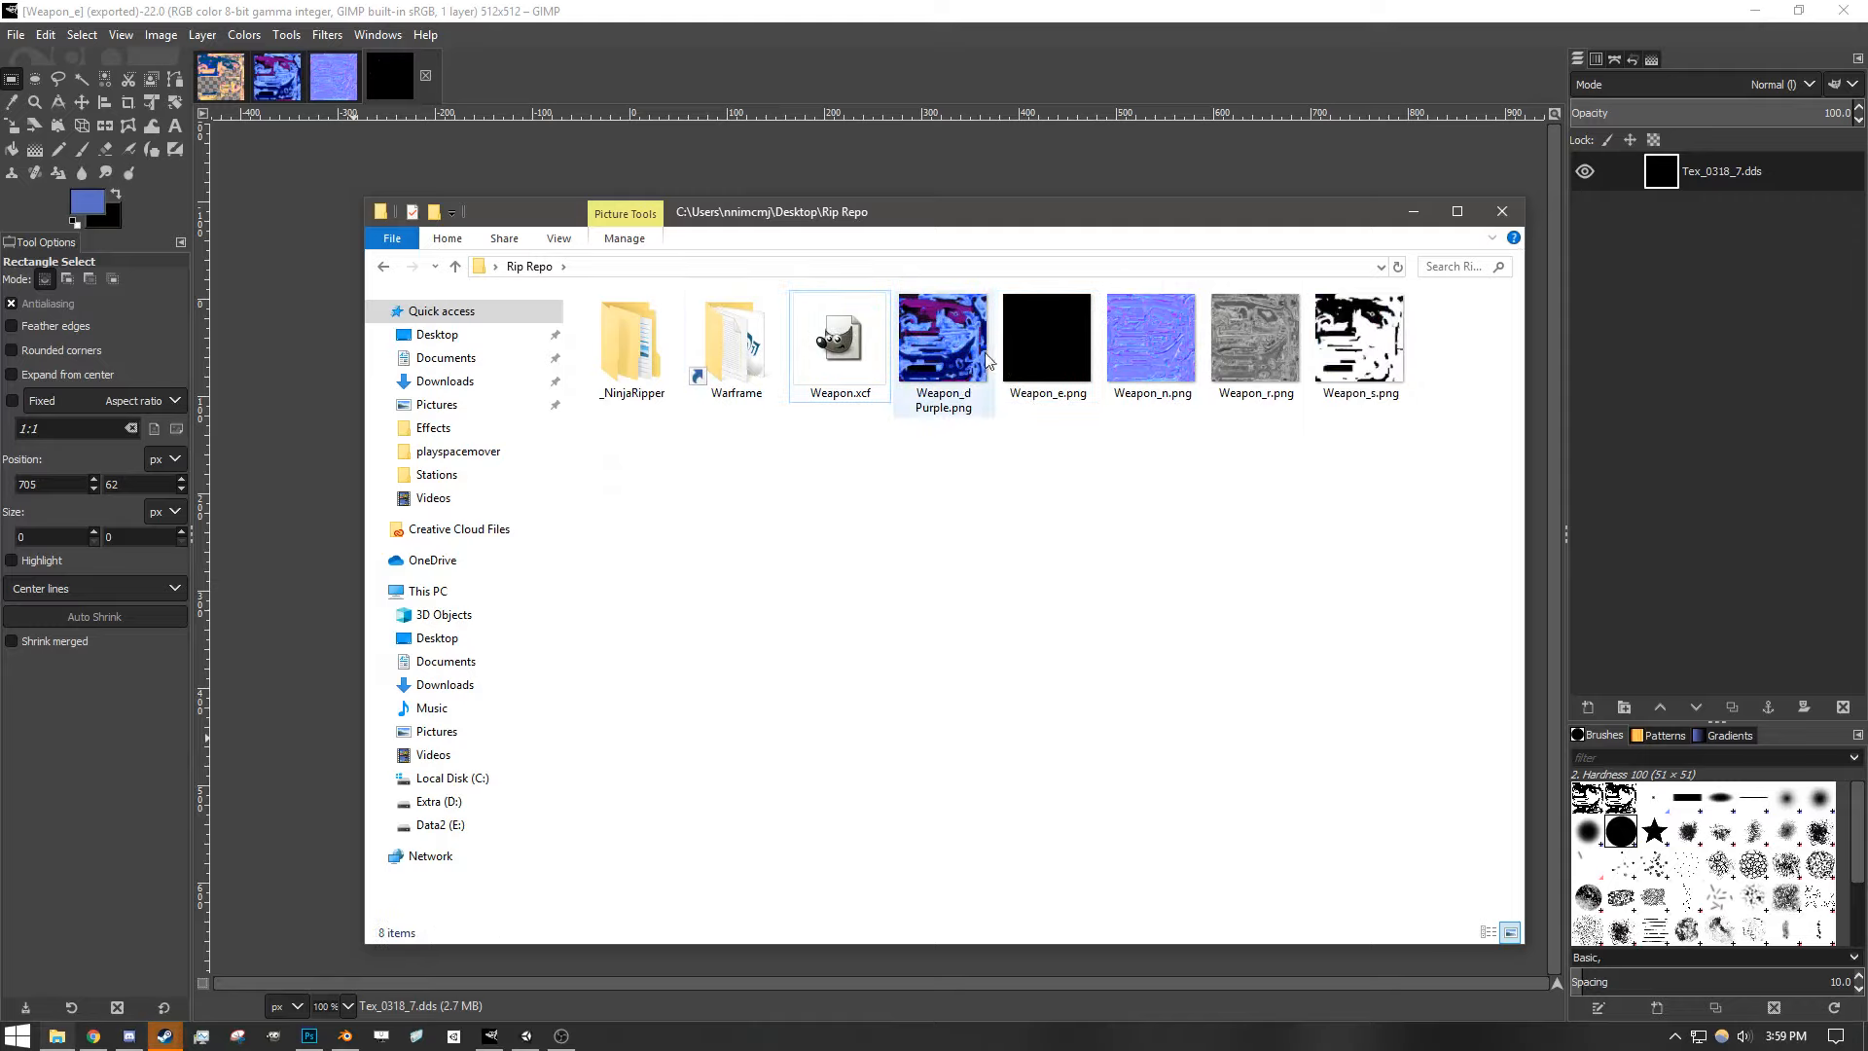
shift+click(1359, 355)
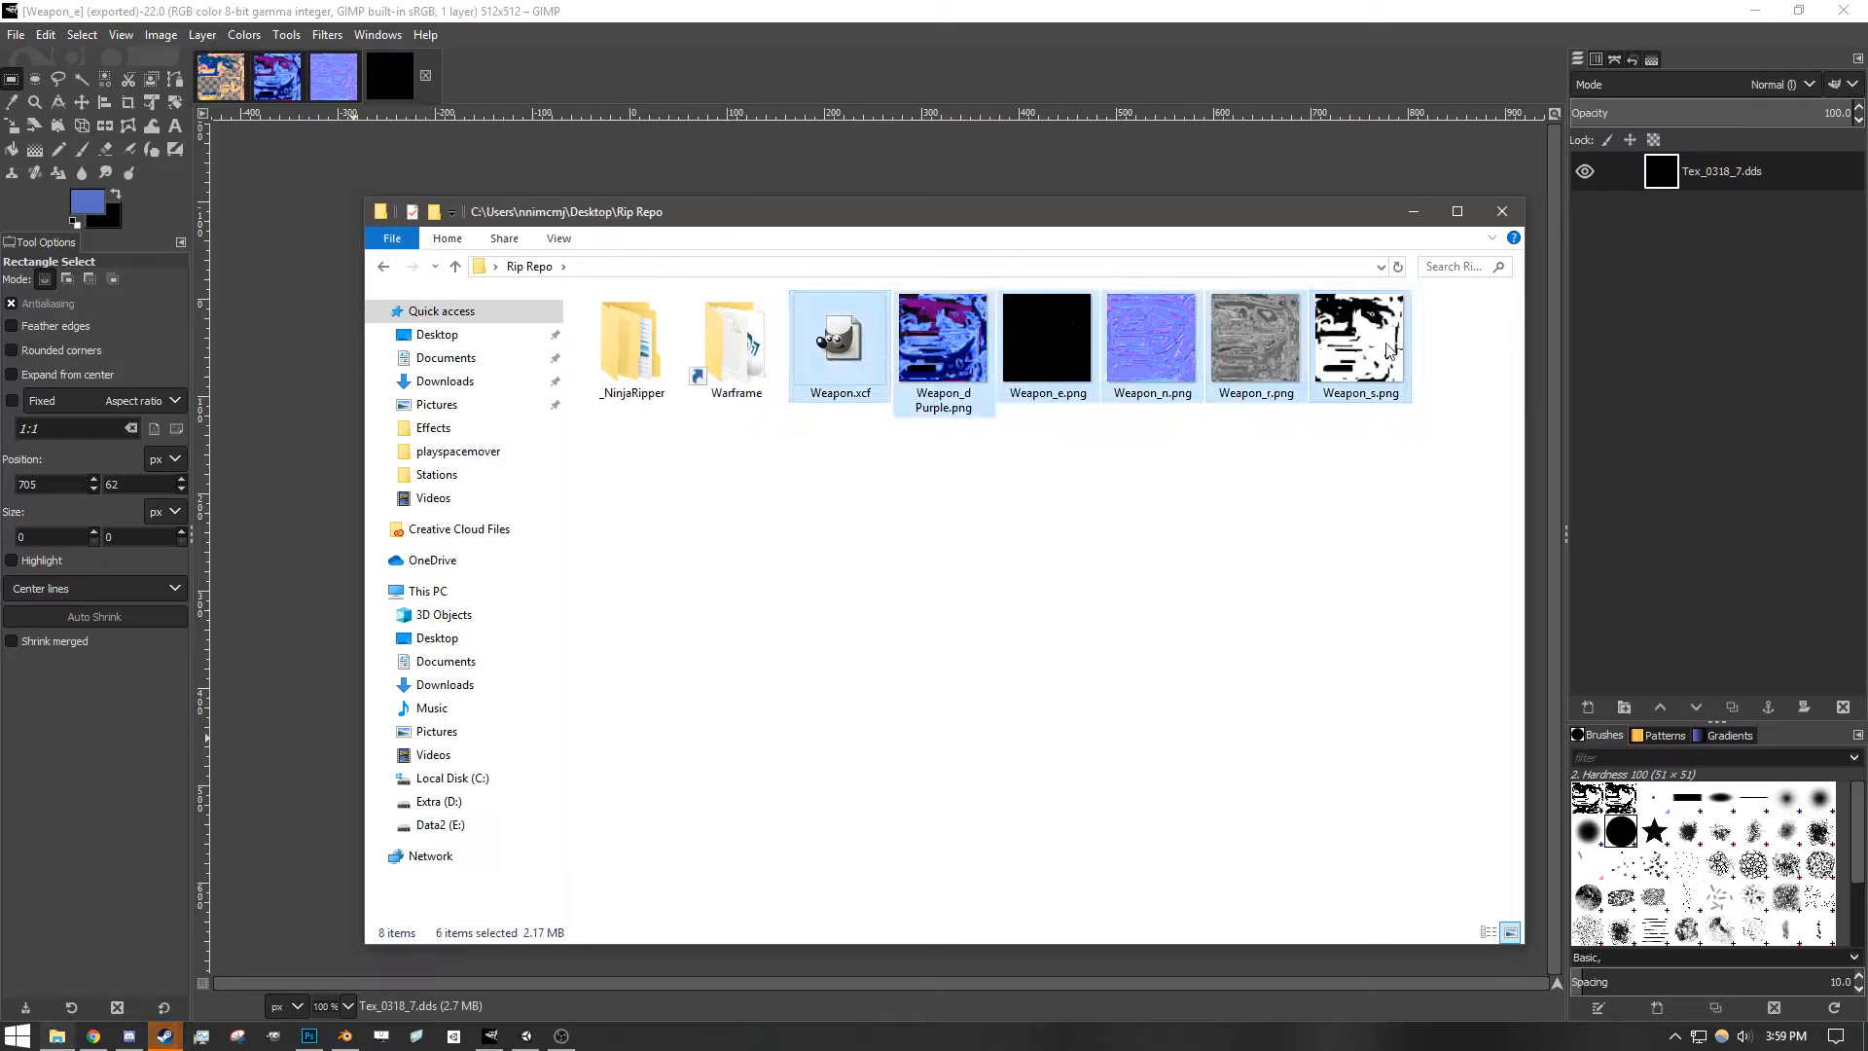
click(1034, 457)
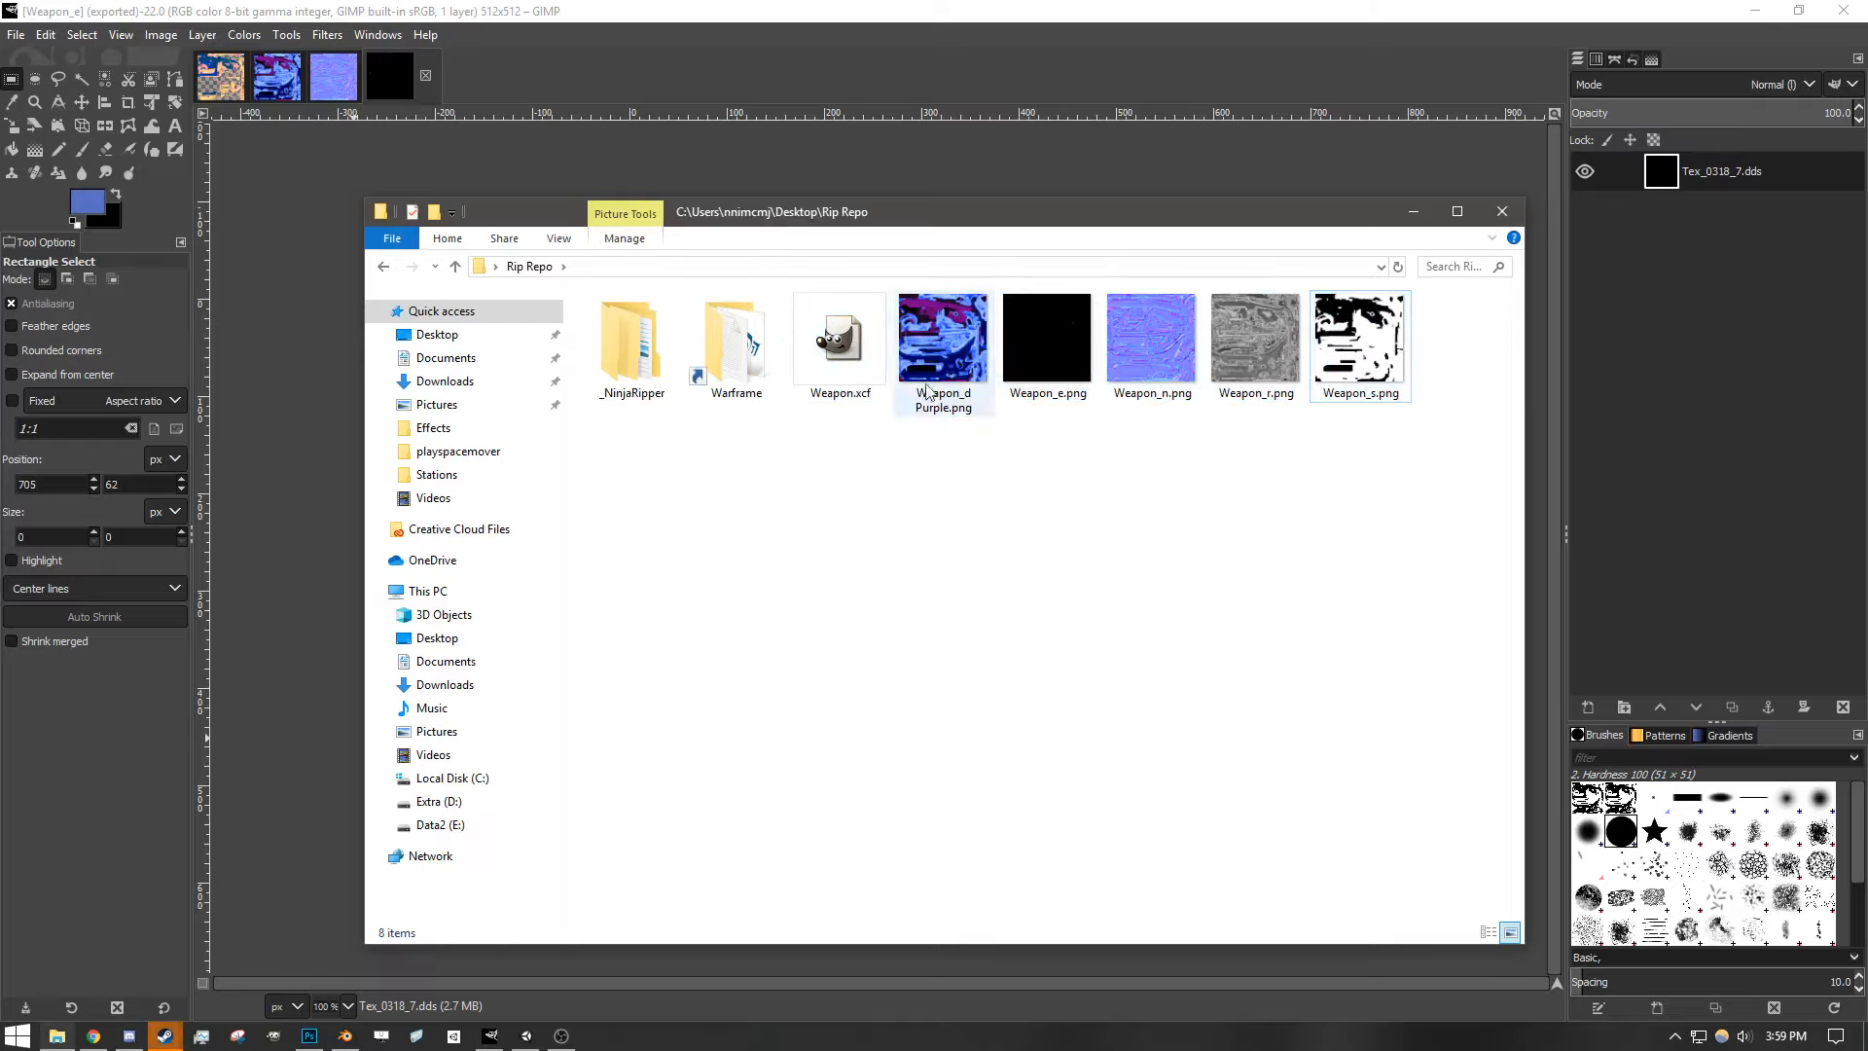
click(861, 358)
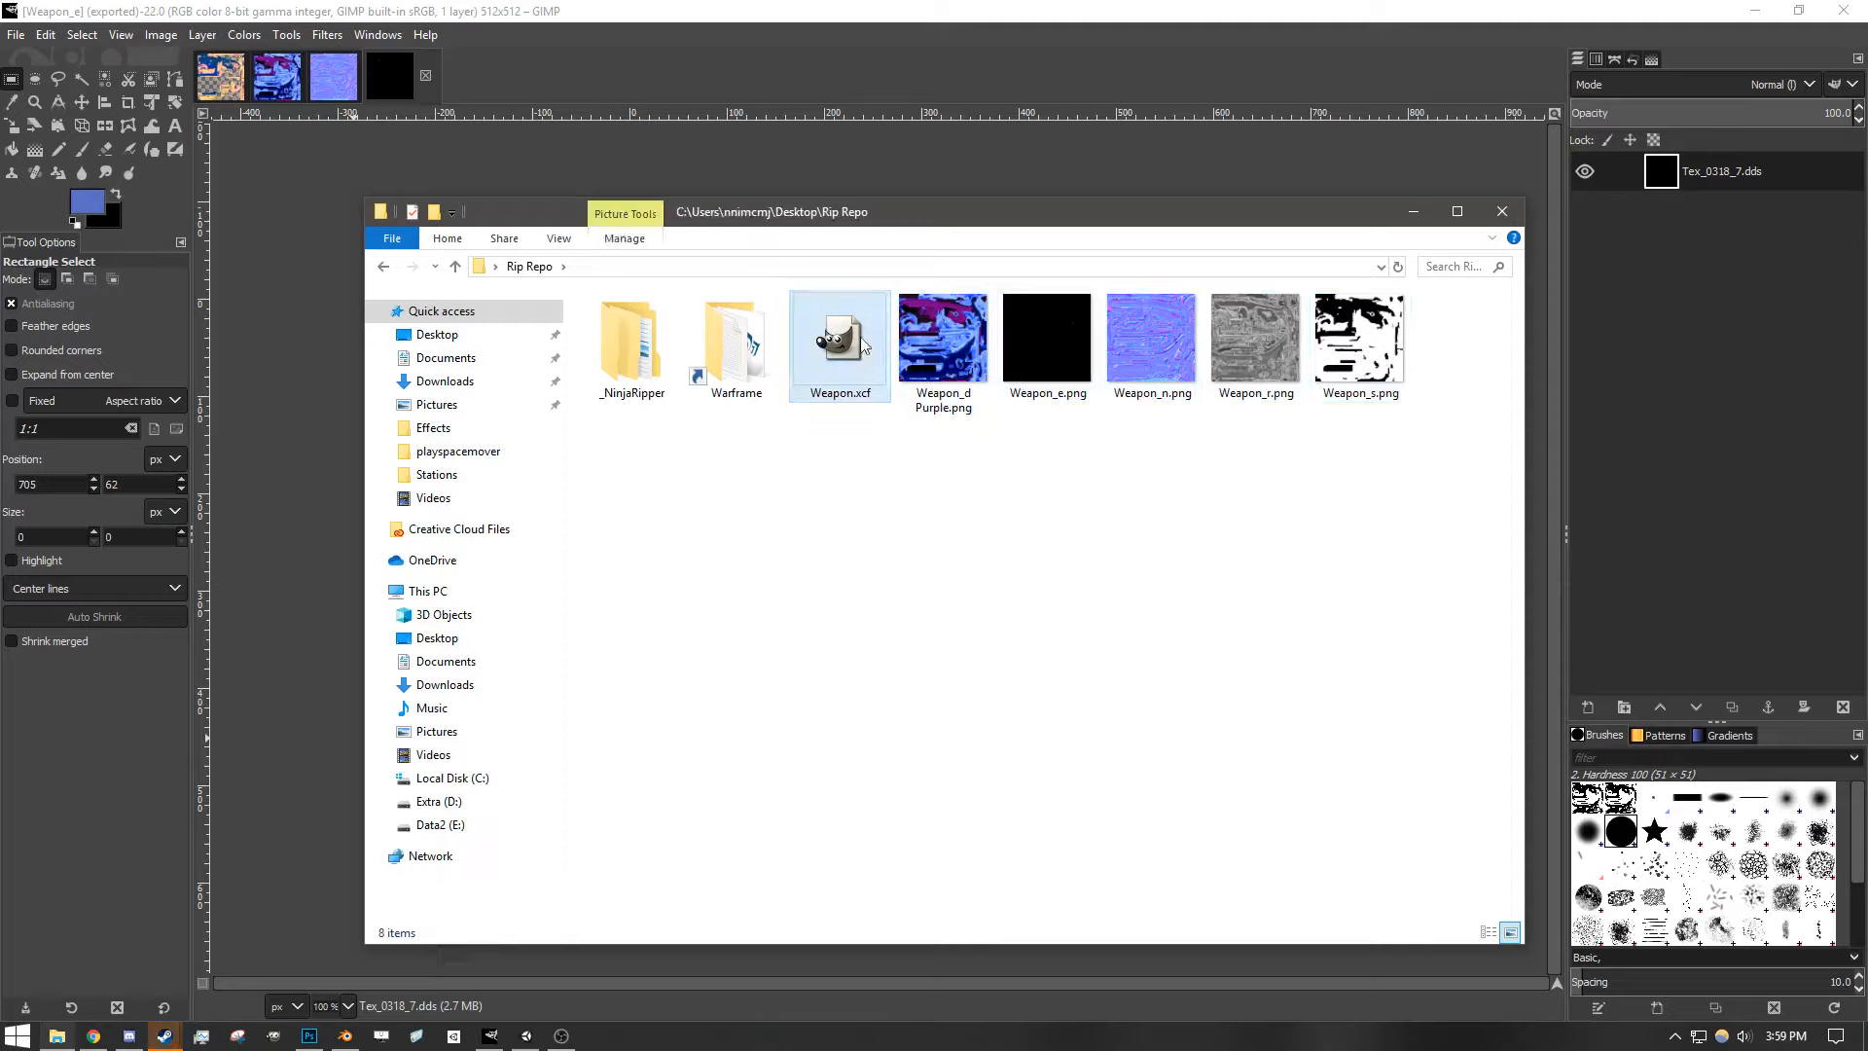
- Switch to the recolored weapon texture in GIMP and delete its hidden s and r layers
click(263, 86)
click(1671, 382)
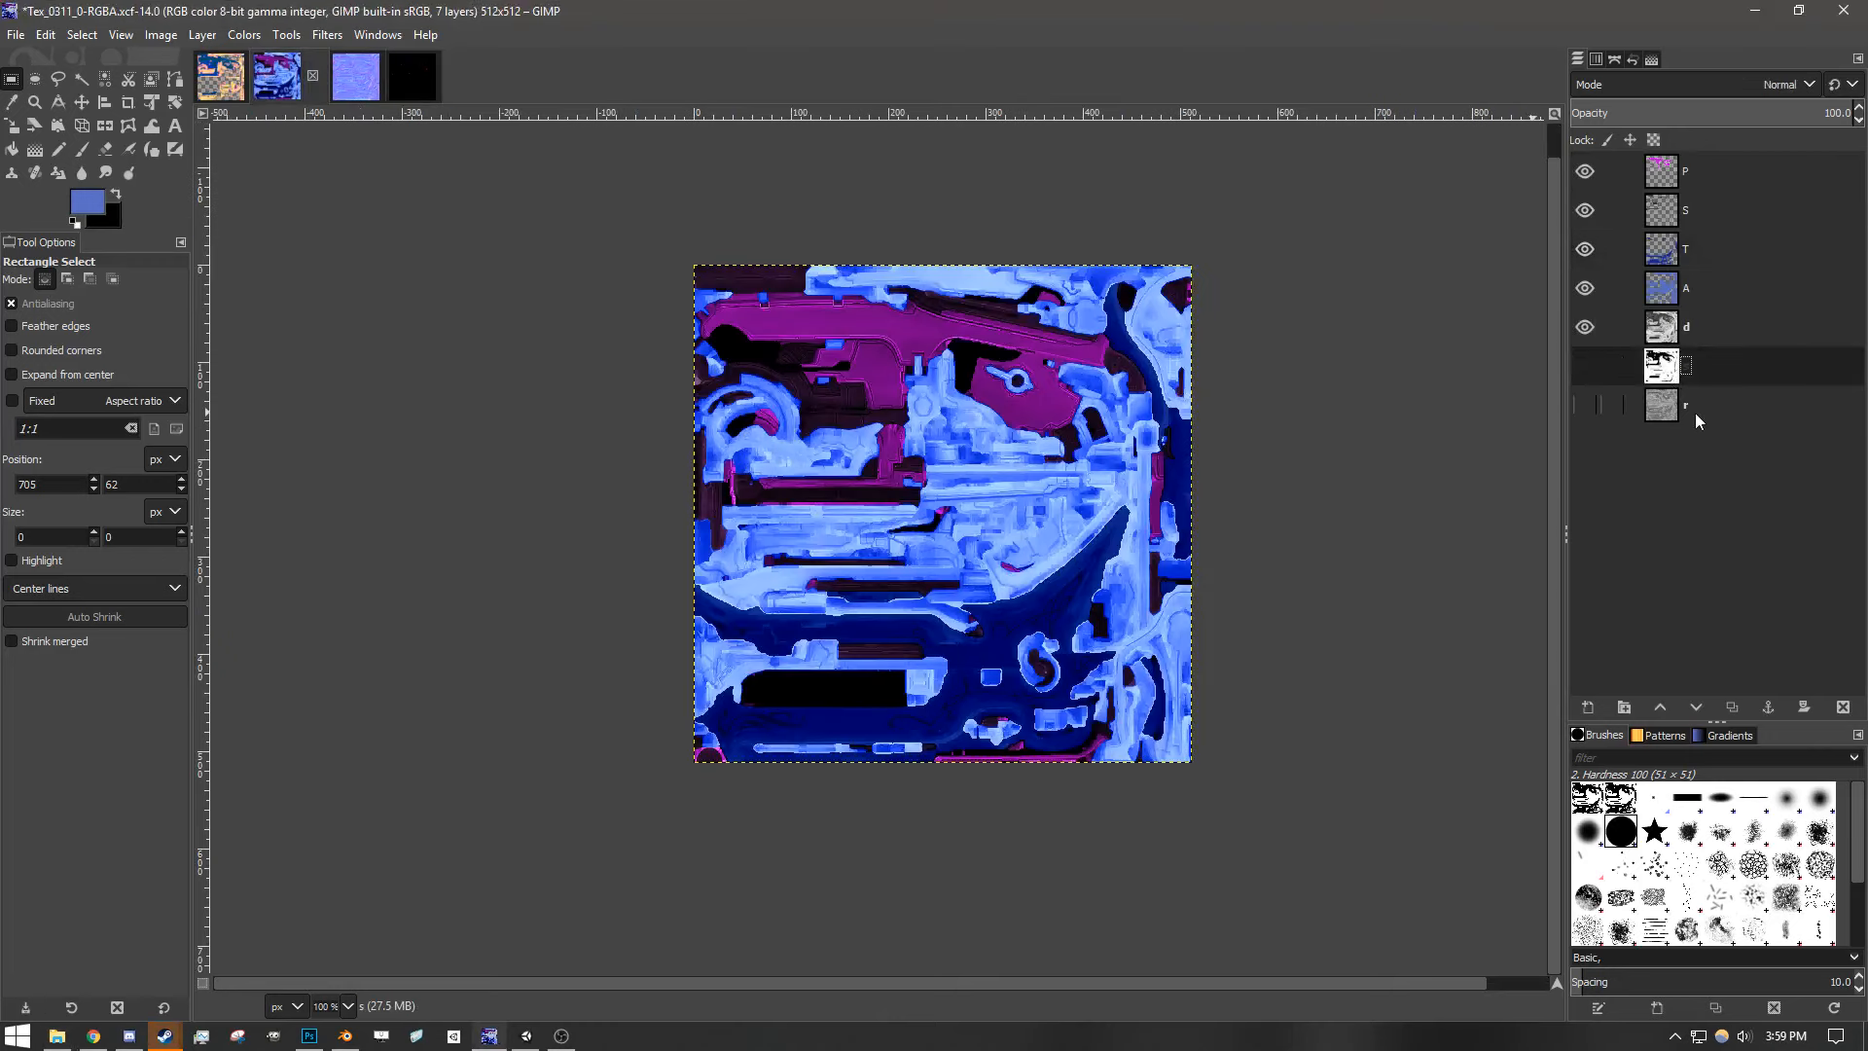
click(1697, 375)
right_click(1691, 389)
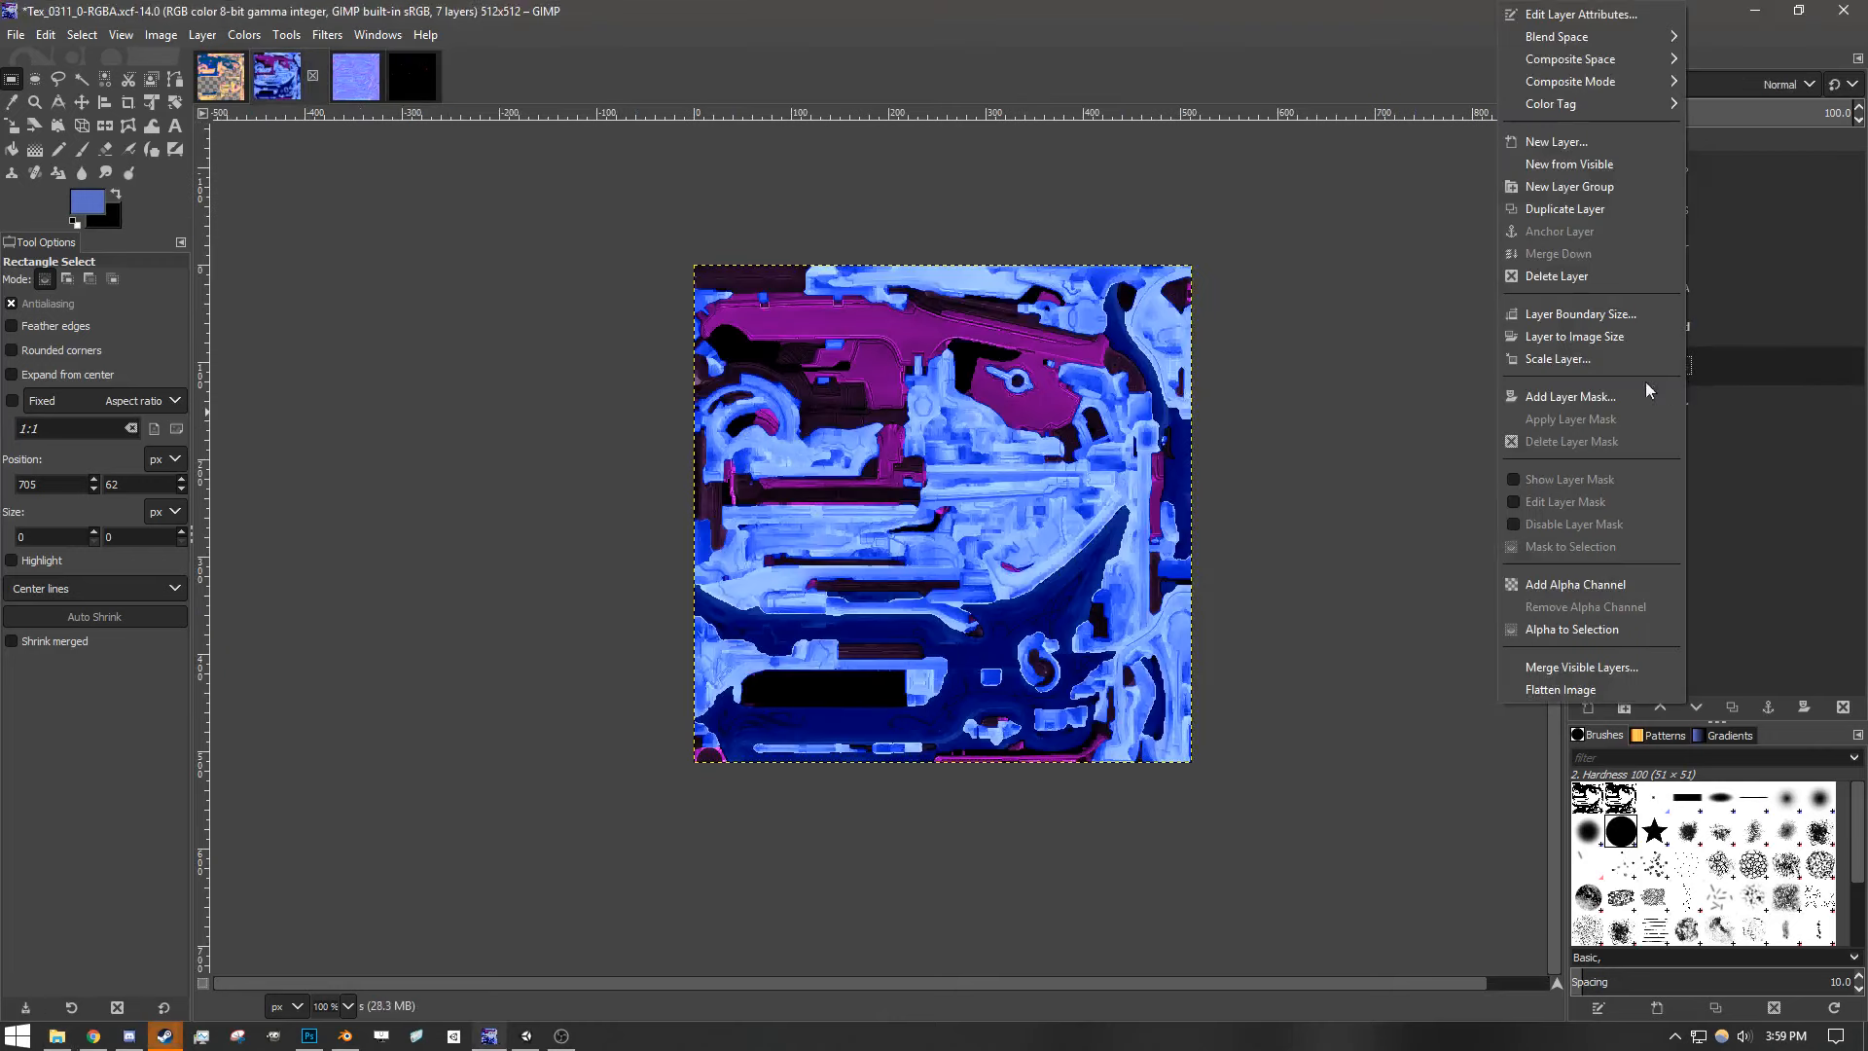
click(1568, 280)
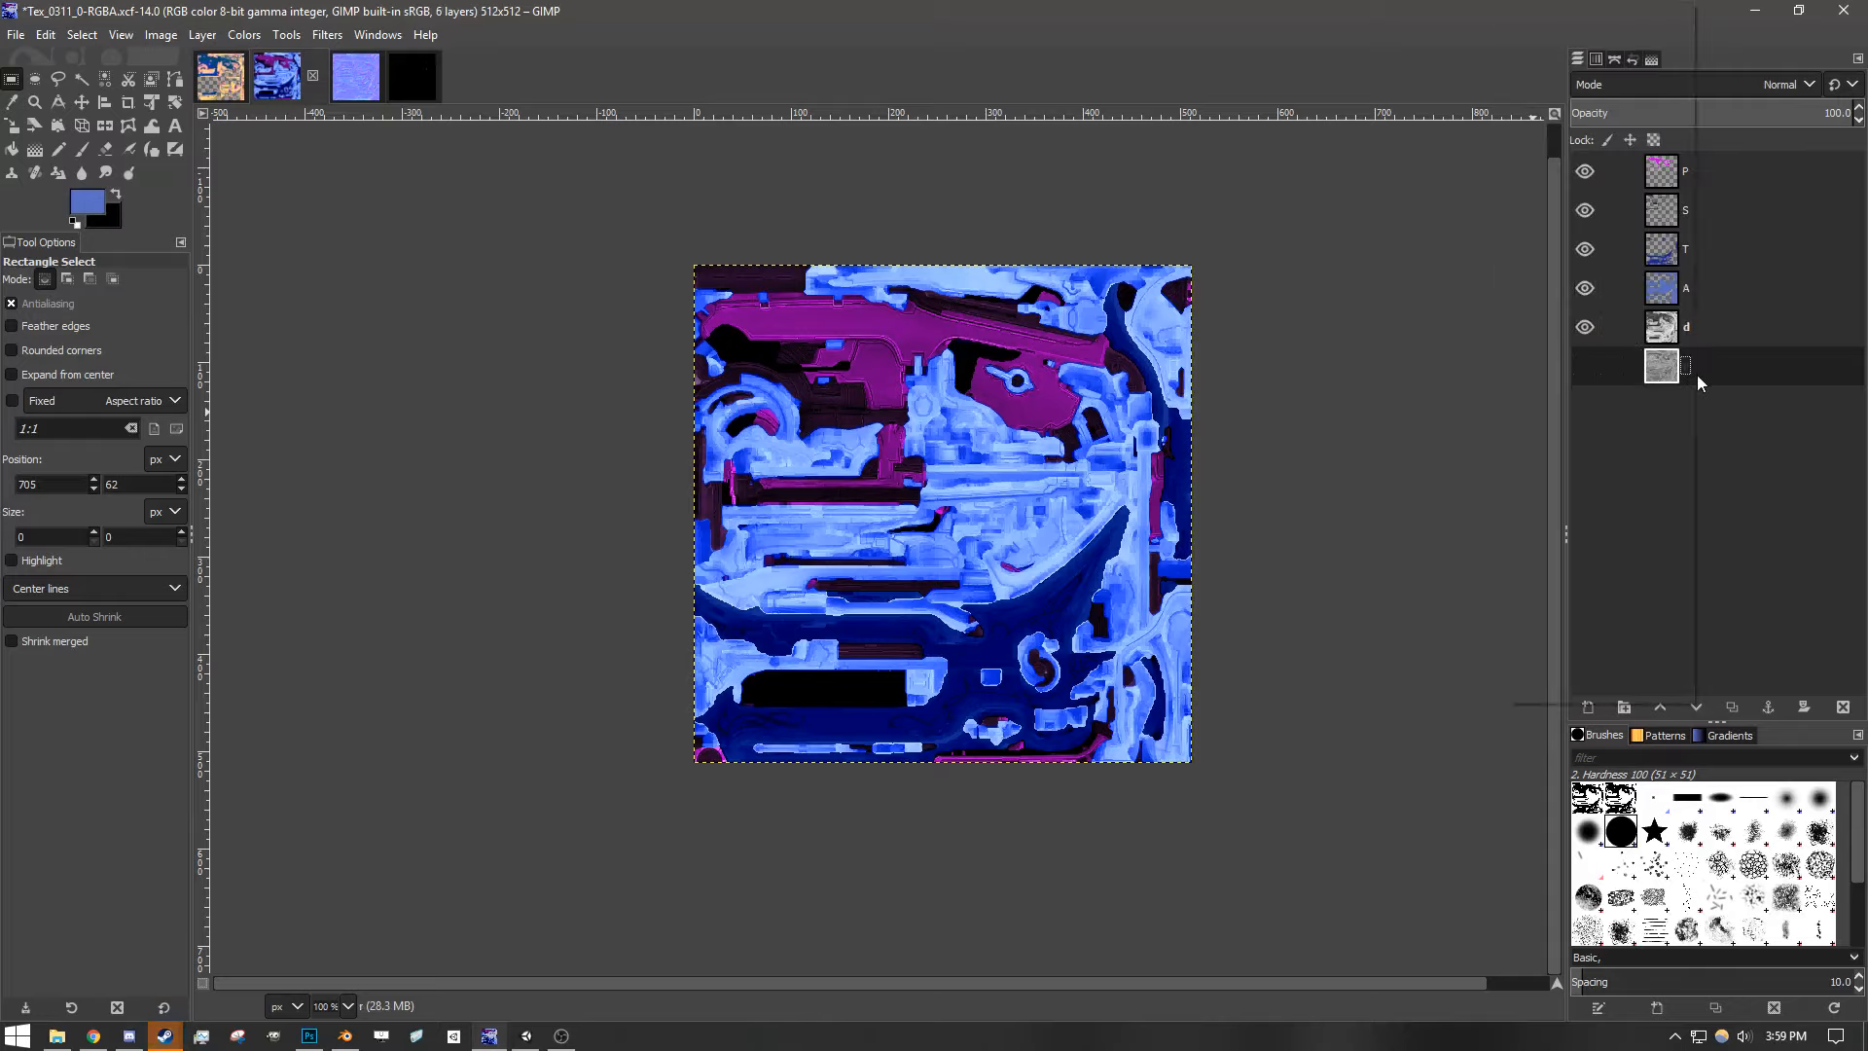
right_click(1574, 290)
click(1591, 280)
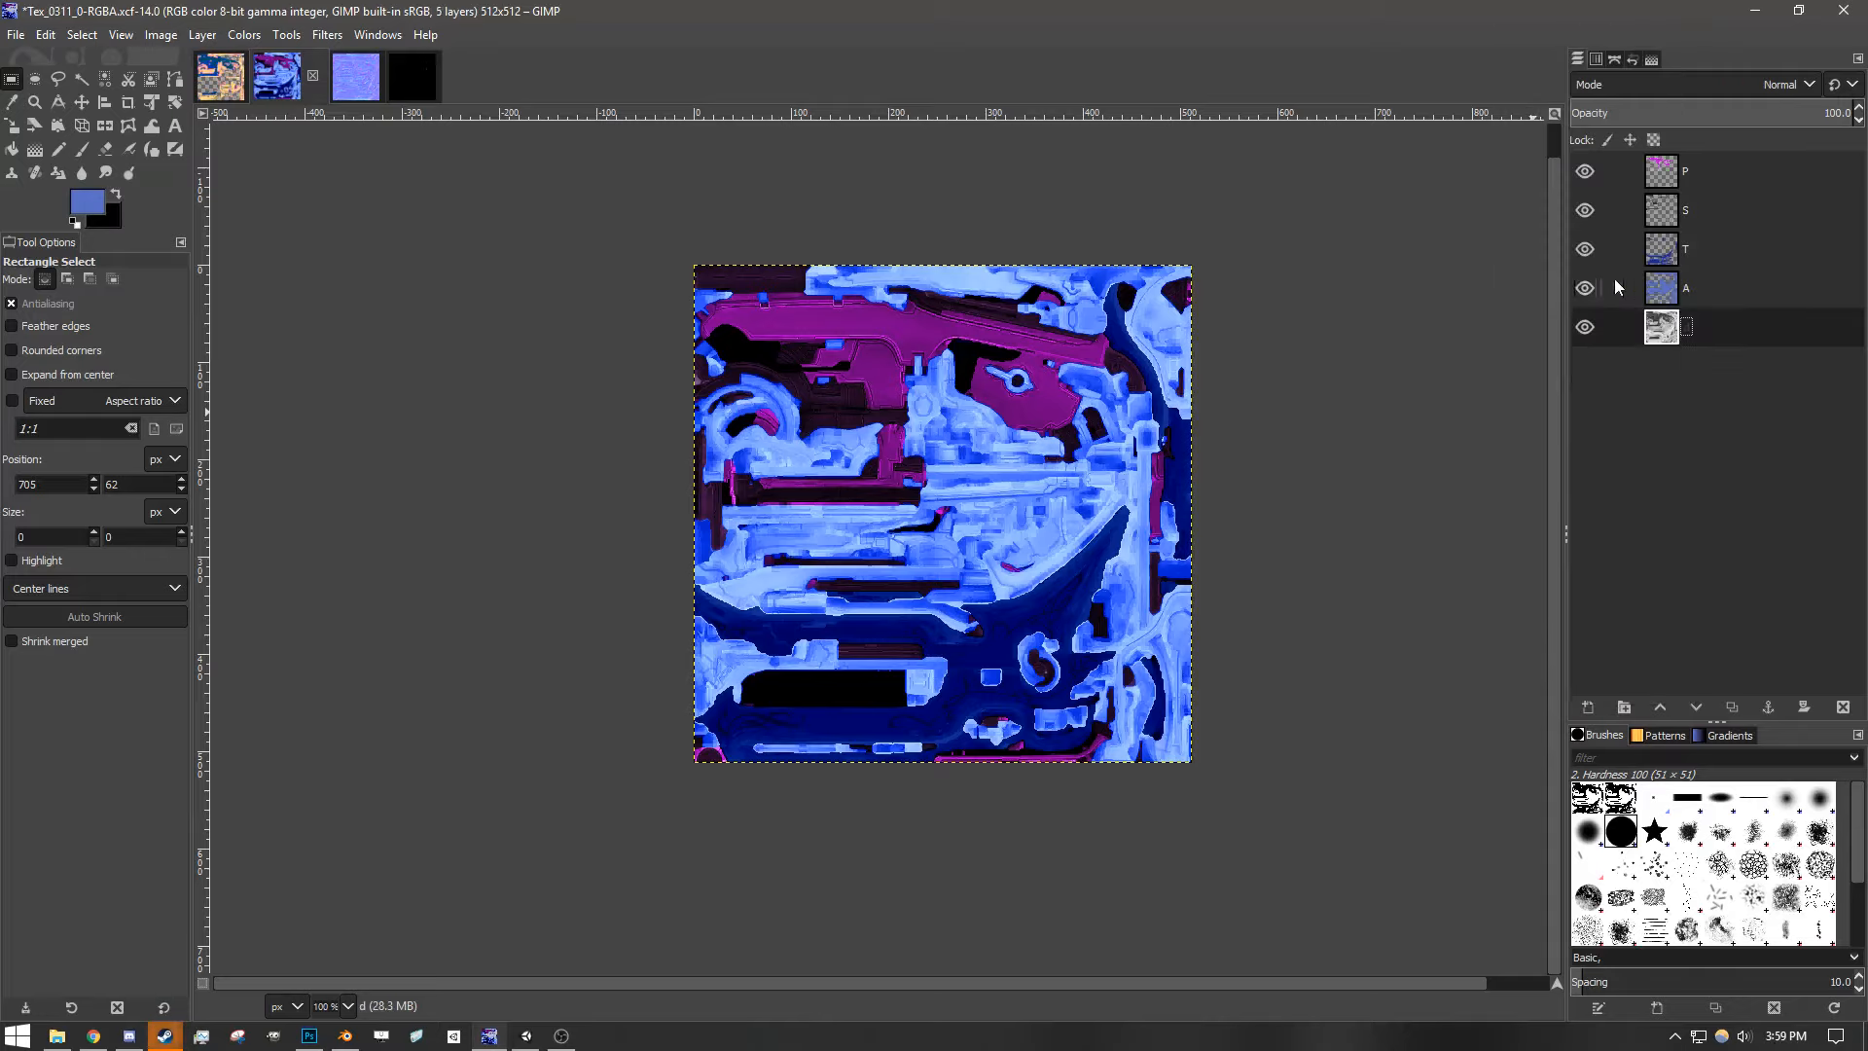
- Save the recolored texture over the existing Weapon.xcf in the Rip Repo folder
click(15, 35)
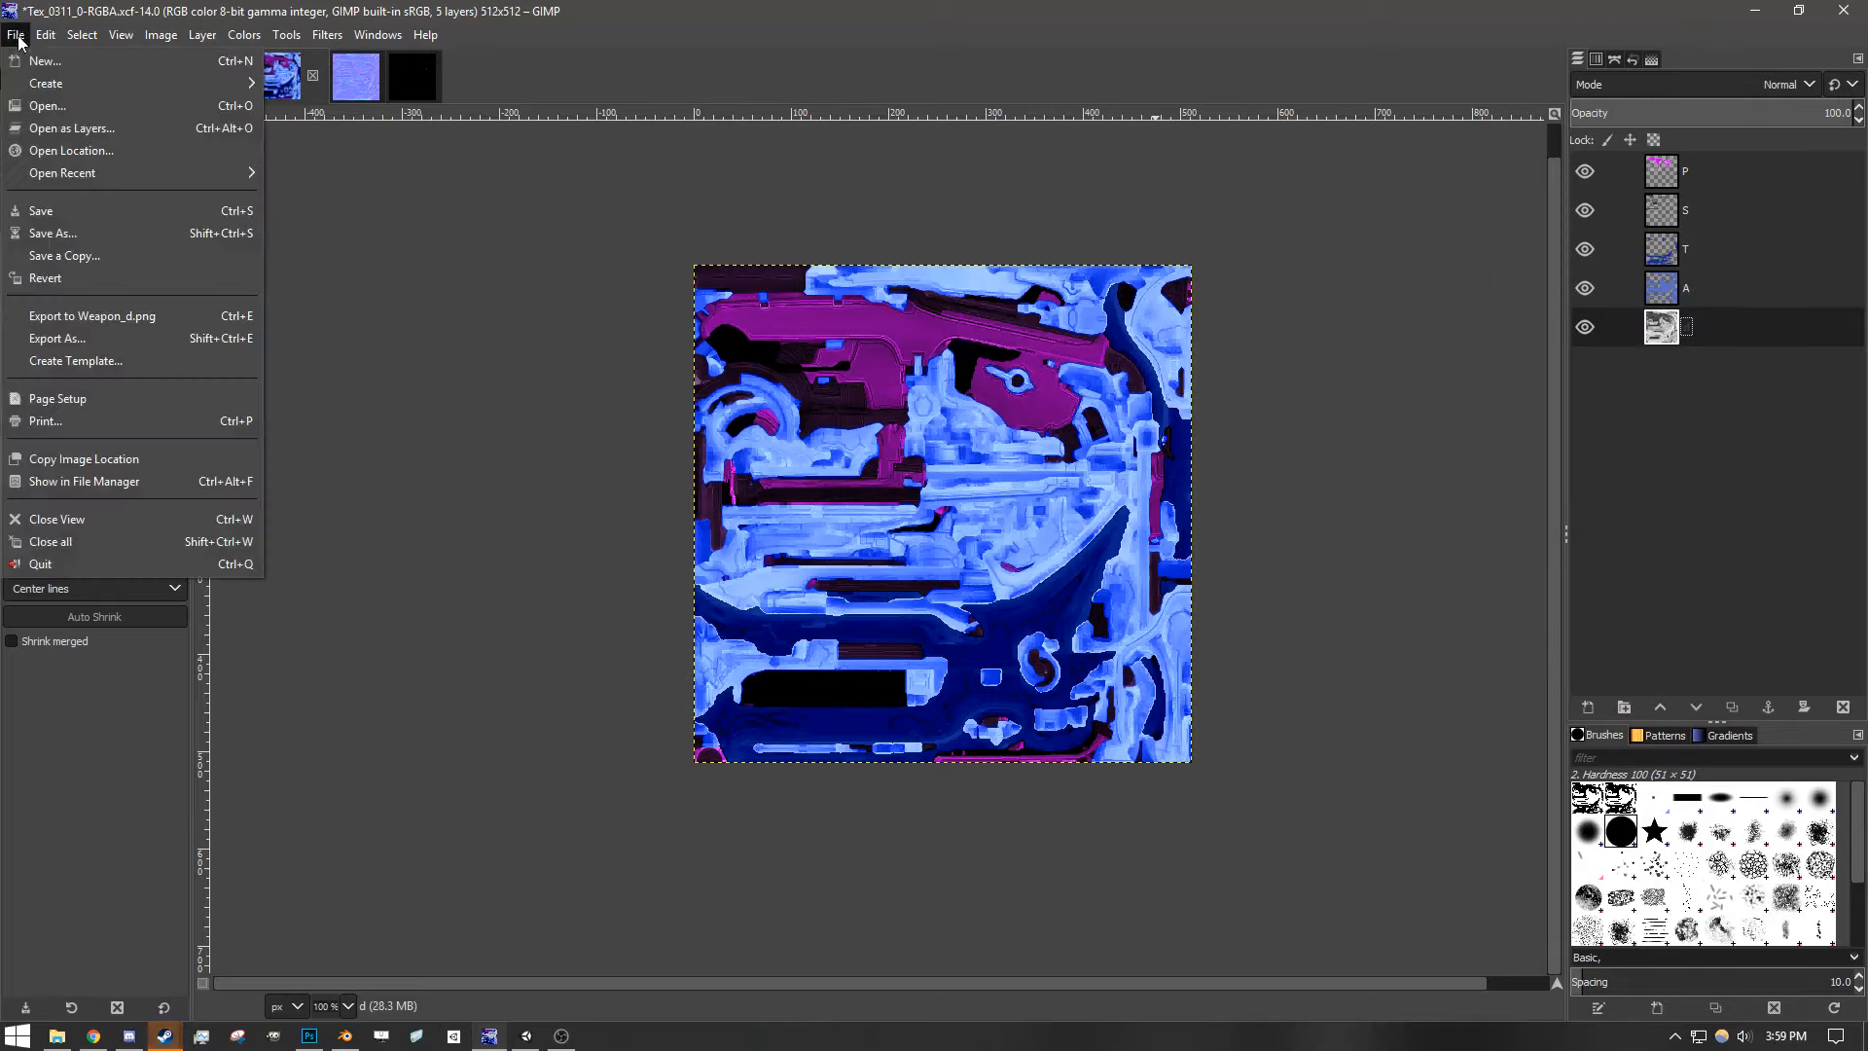
click(51, 232)
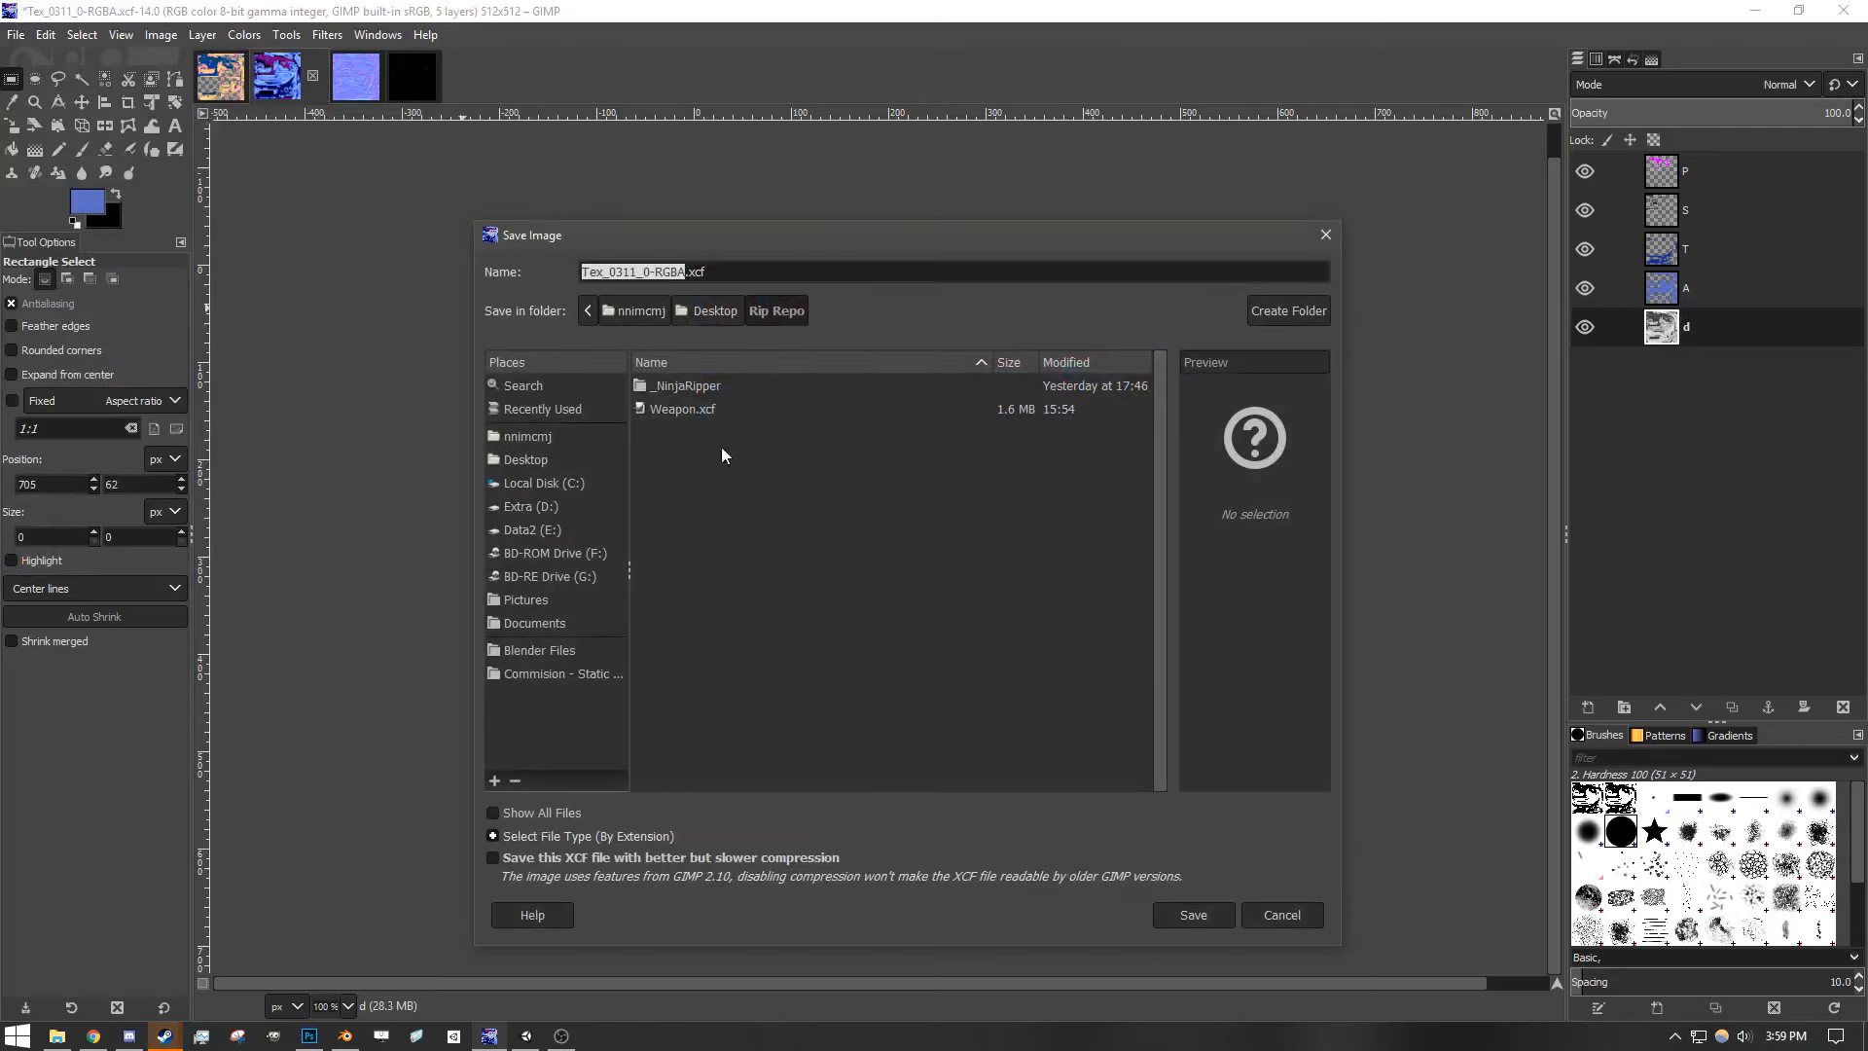
double_click(683, 409)
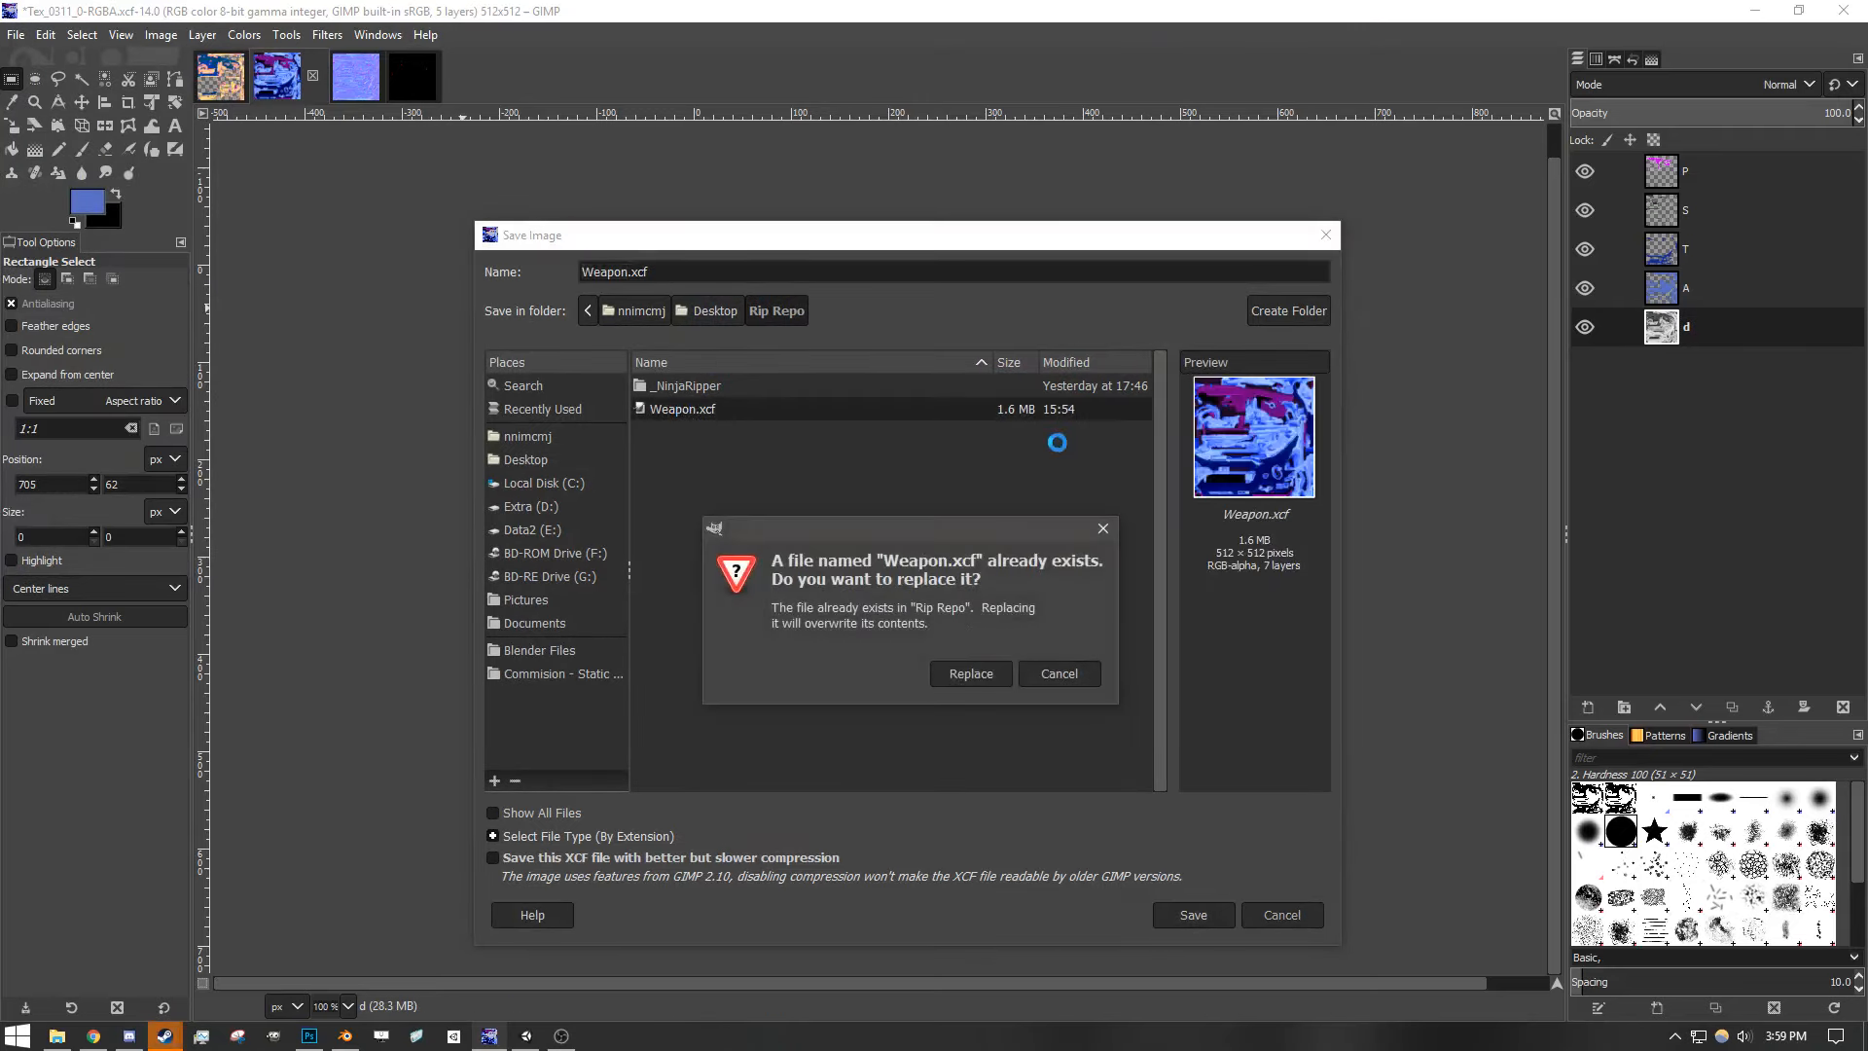
click(971, 671)
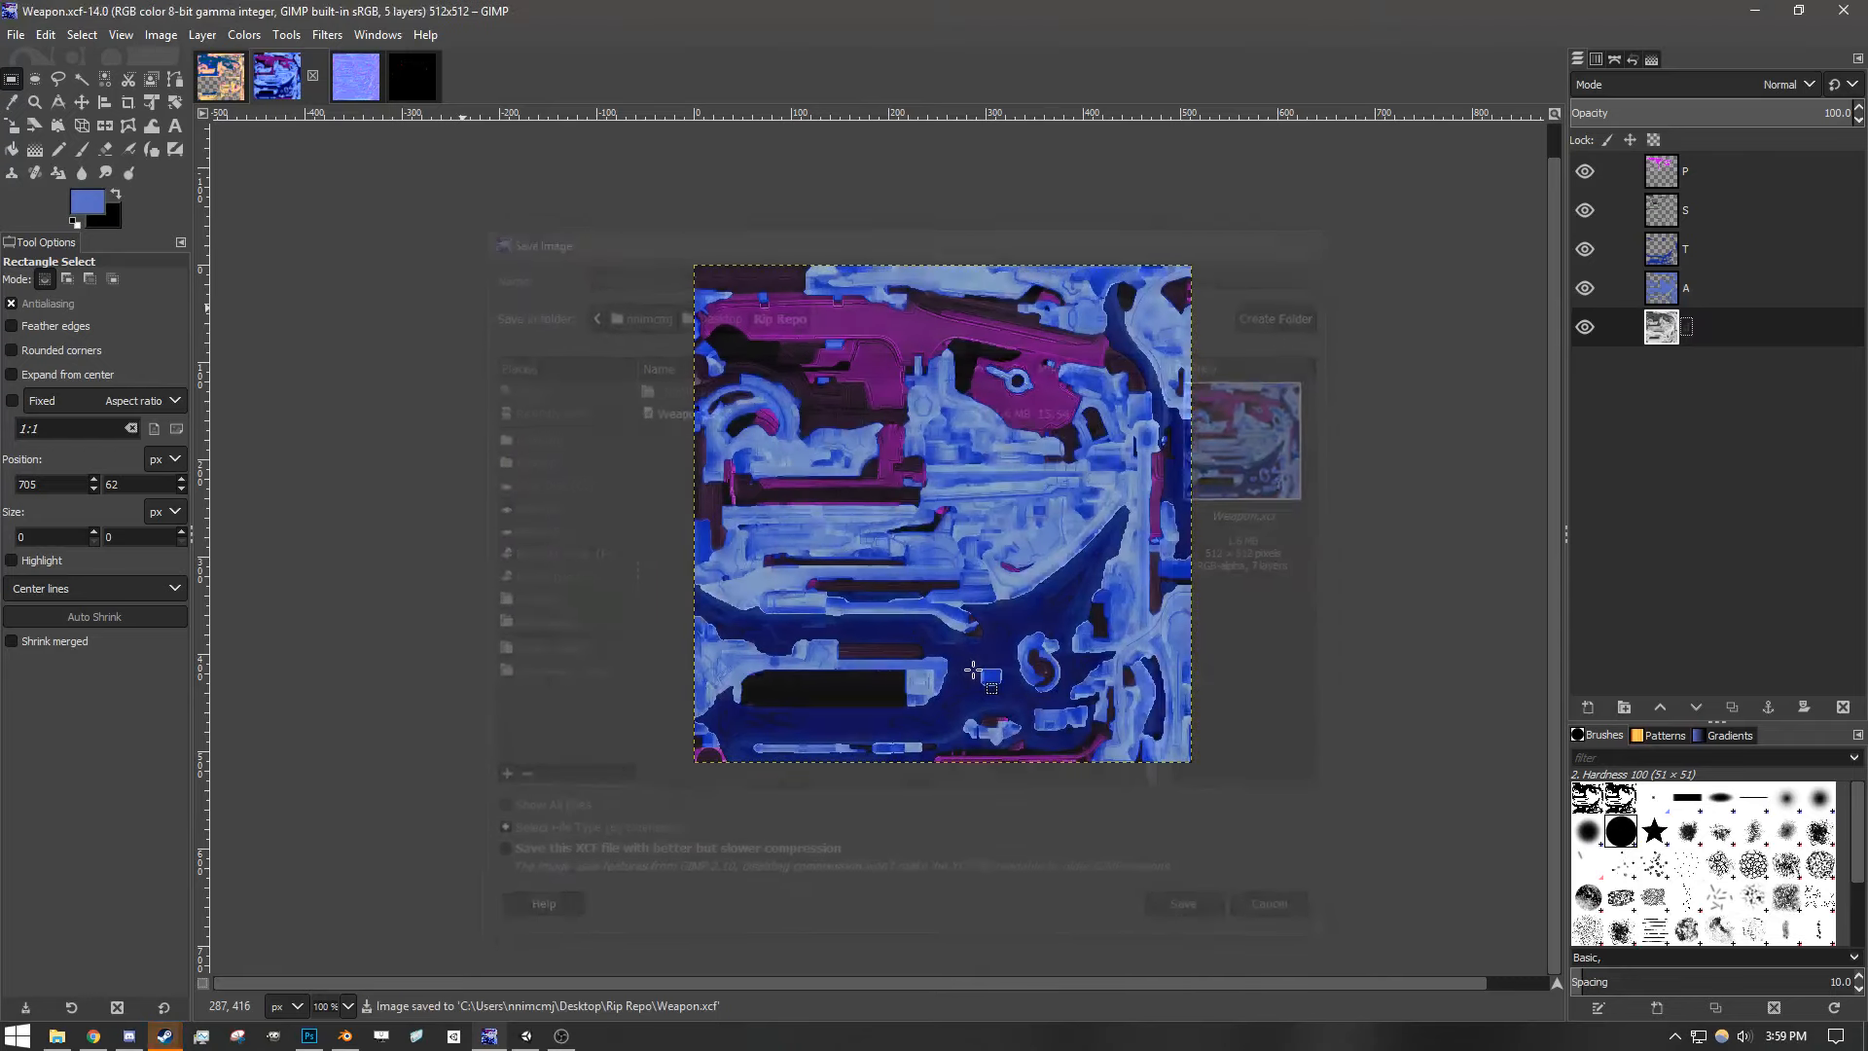
- Switch to File Explorer and review Weapon.xcf and the exported weapon PNG maps in the Rip Repo folder
click(56, 1035)
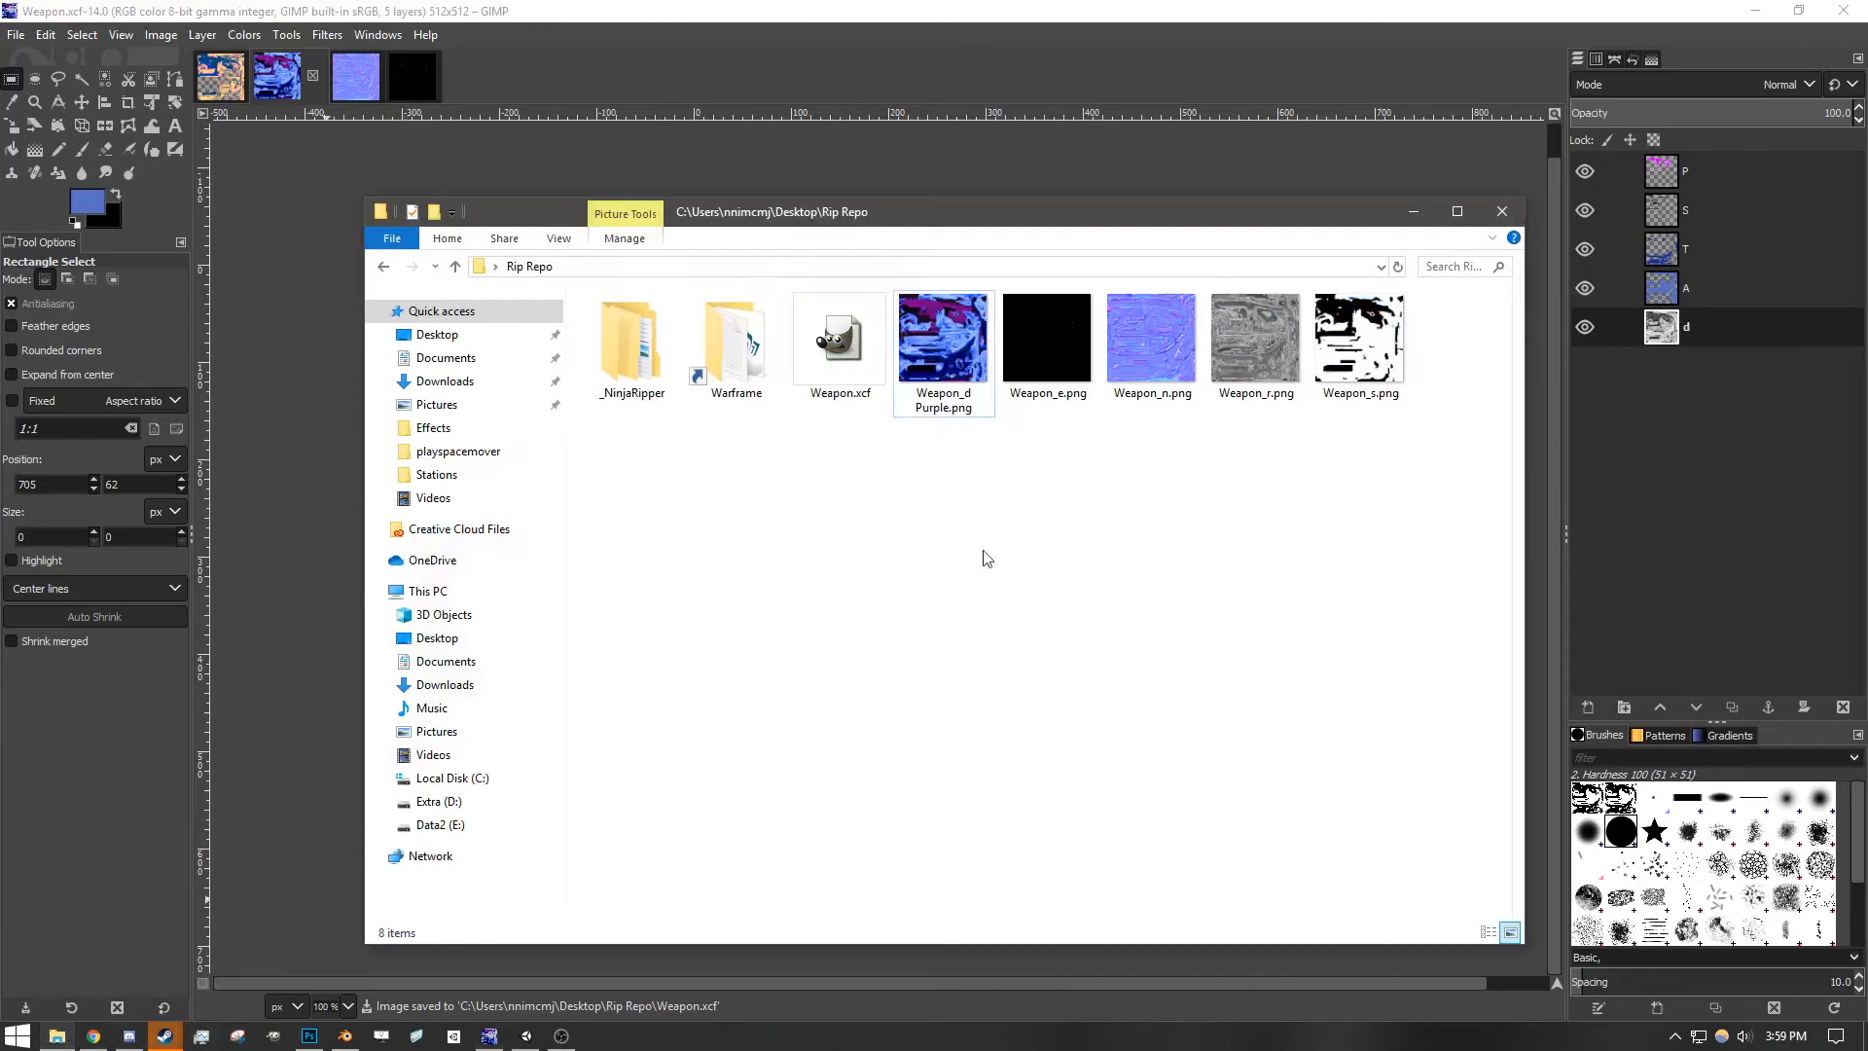
click(852, 353)
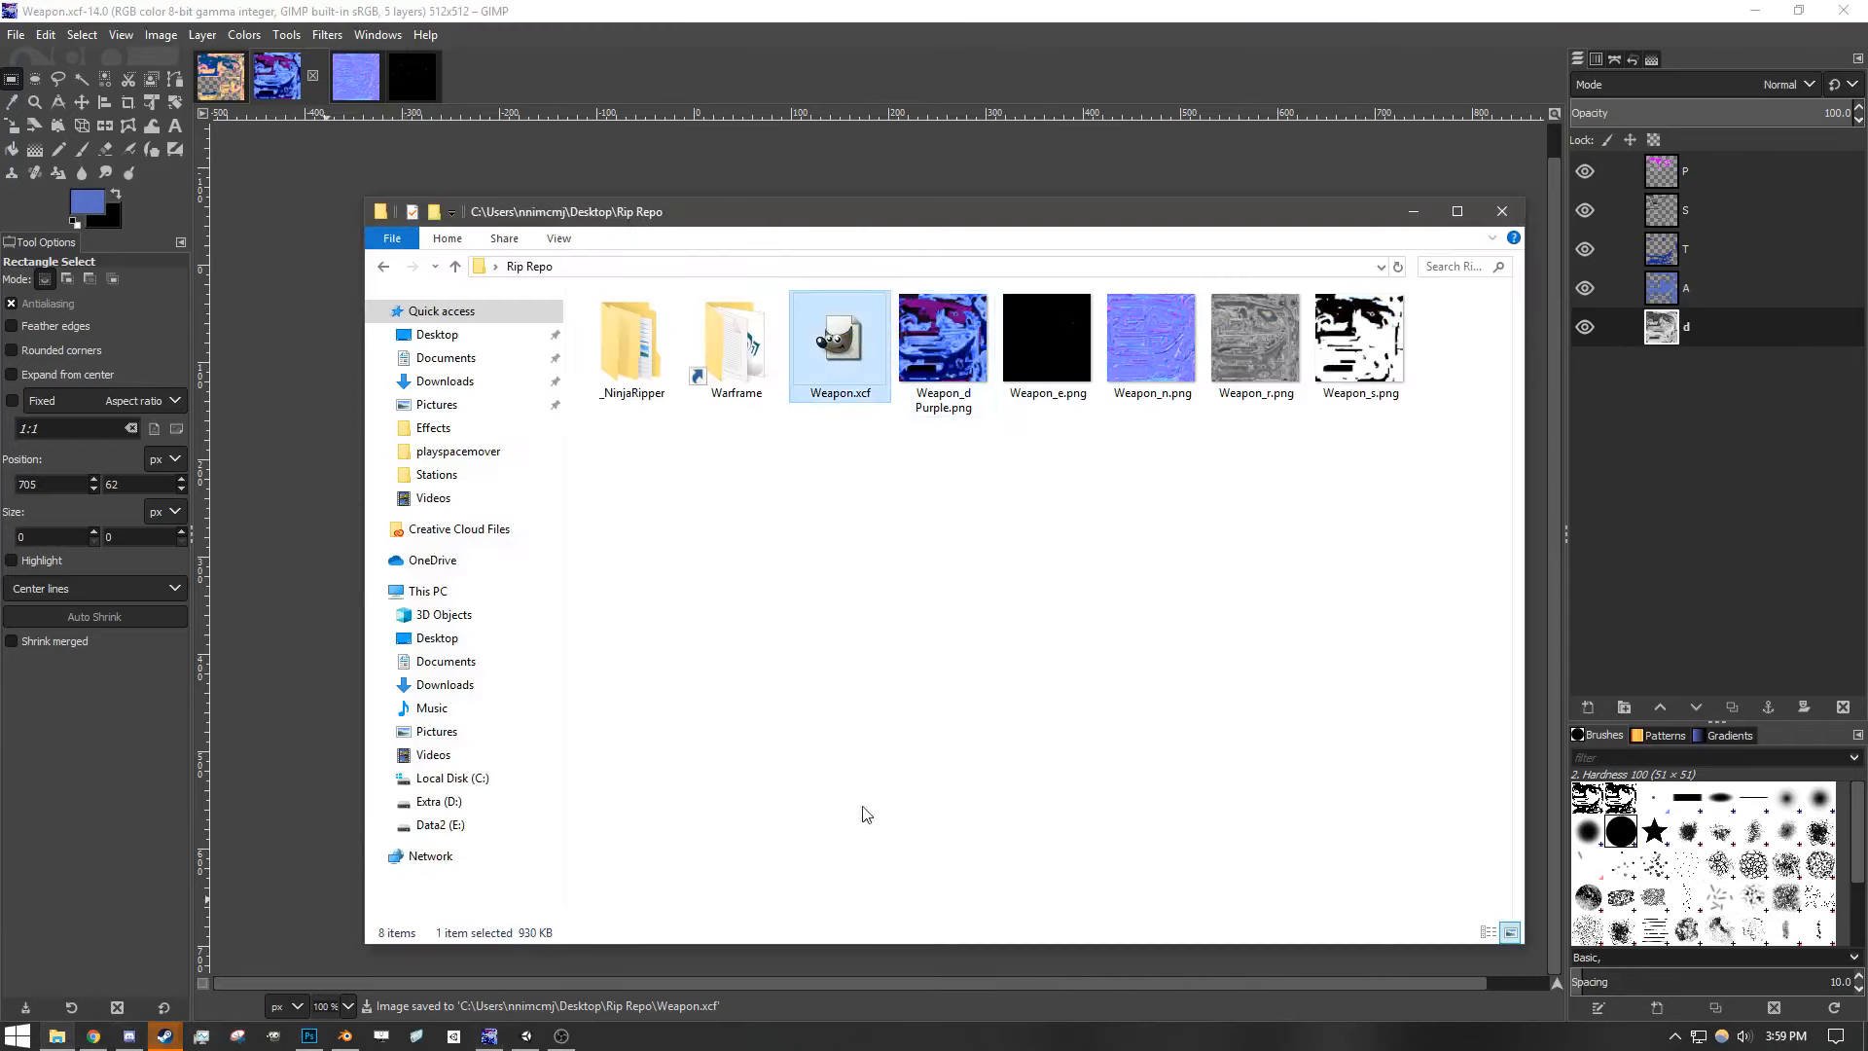
click(1024, 717)
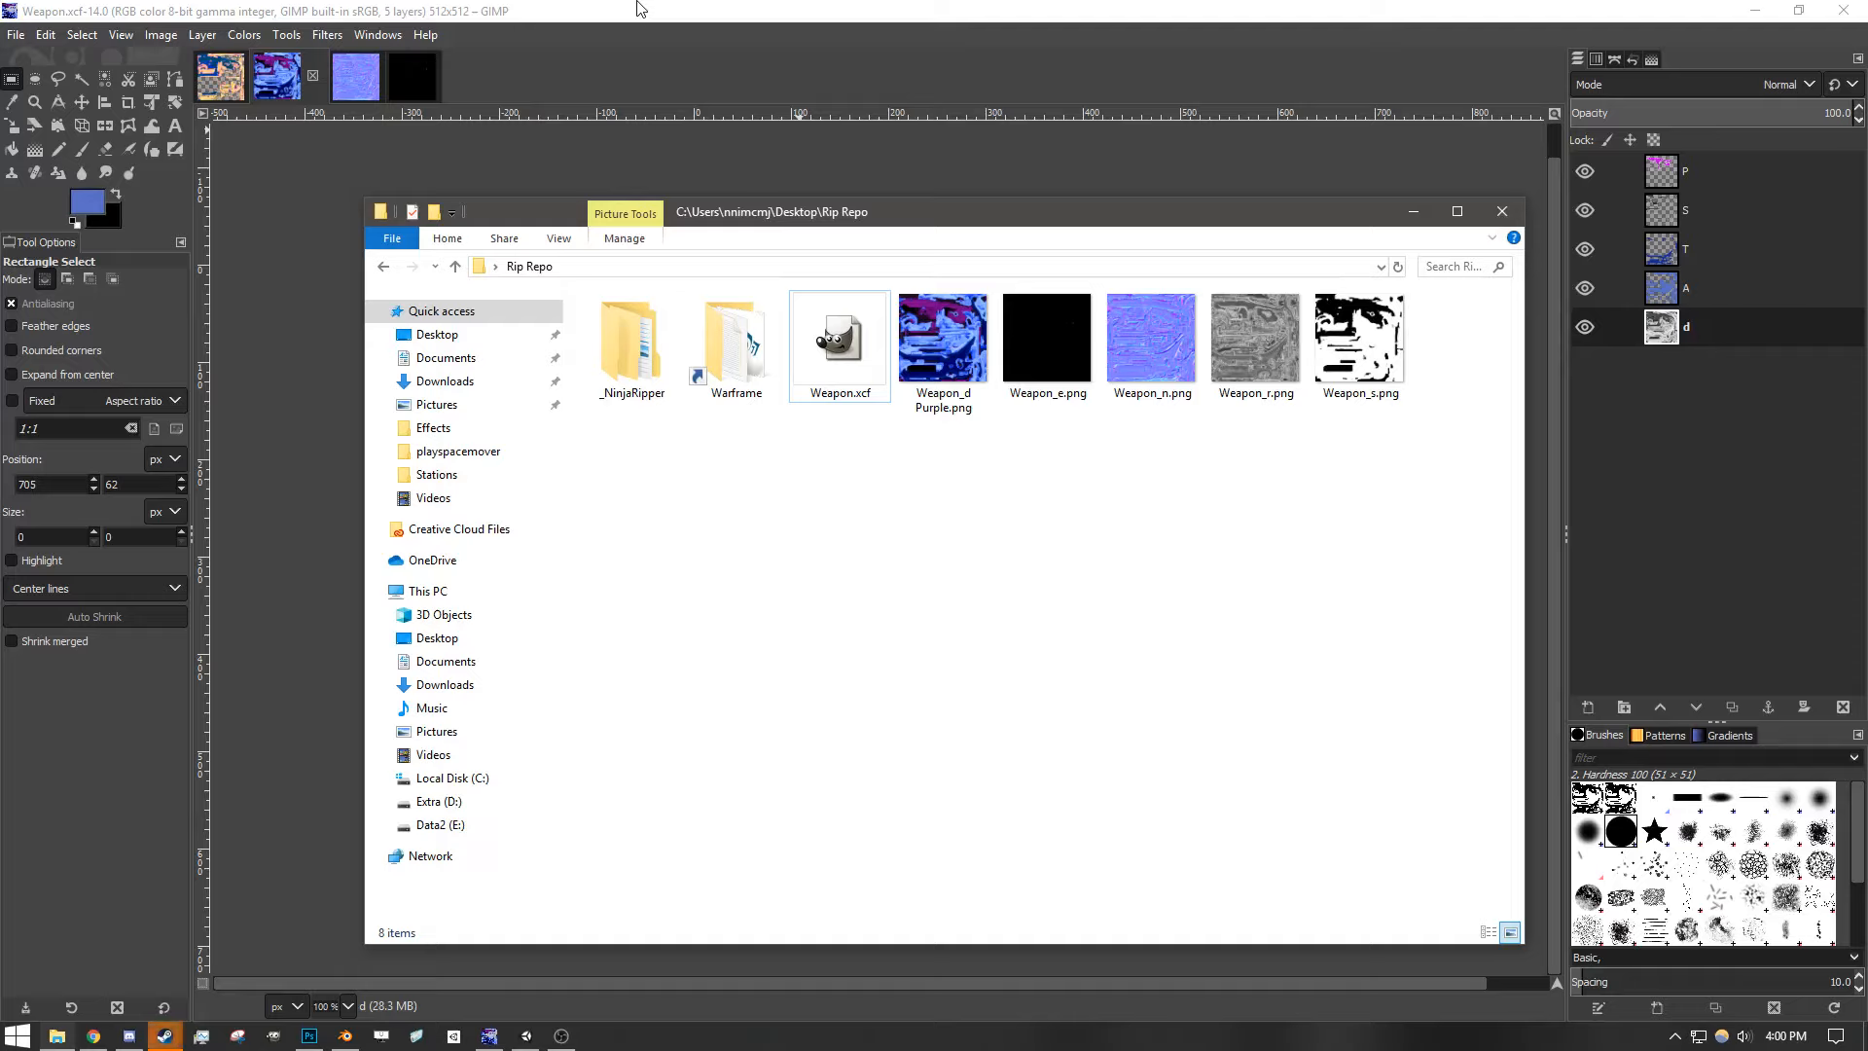
click(839, 340)
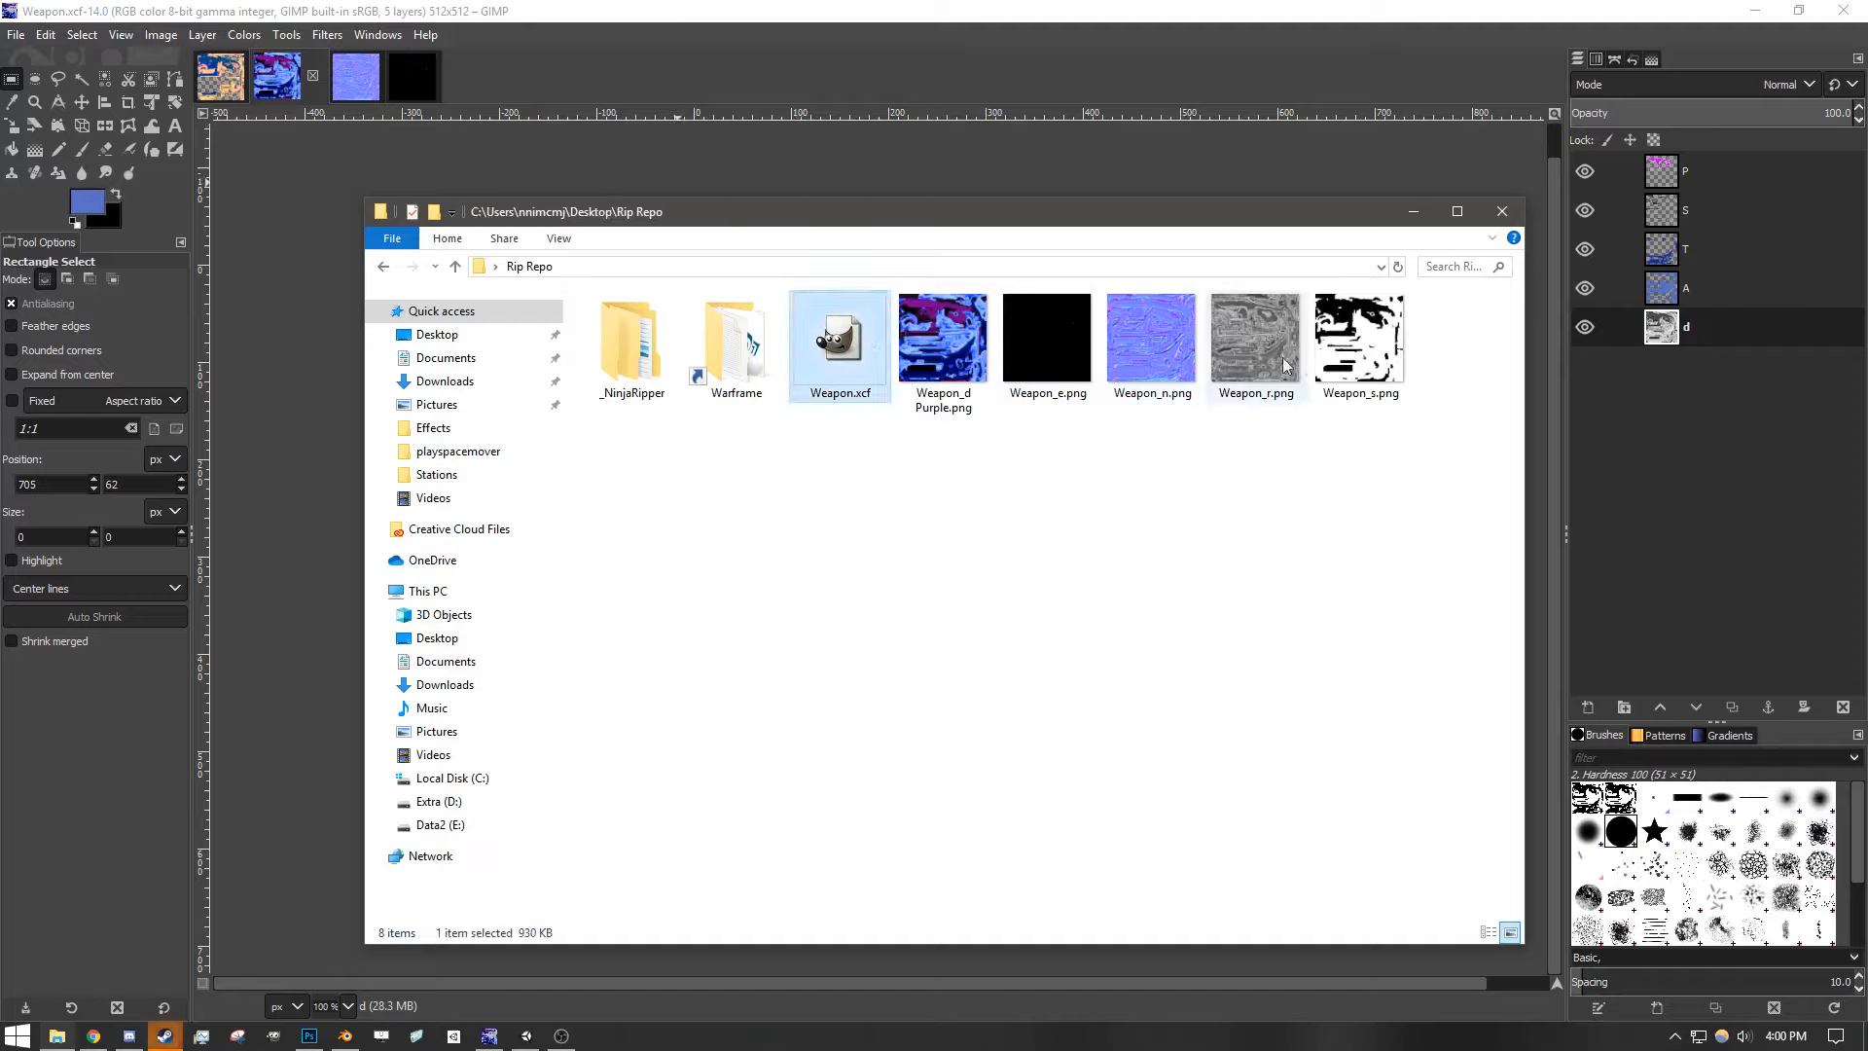
shift+click(1363, 390)
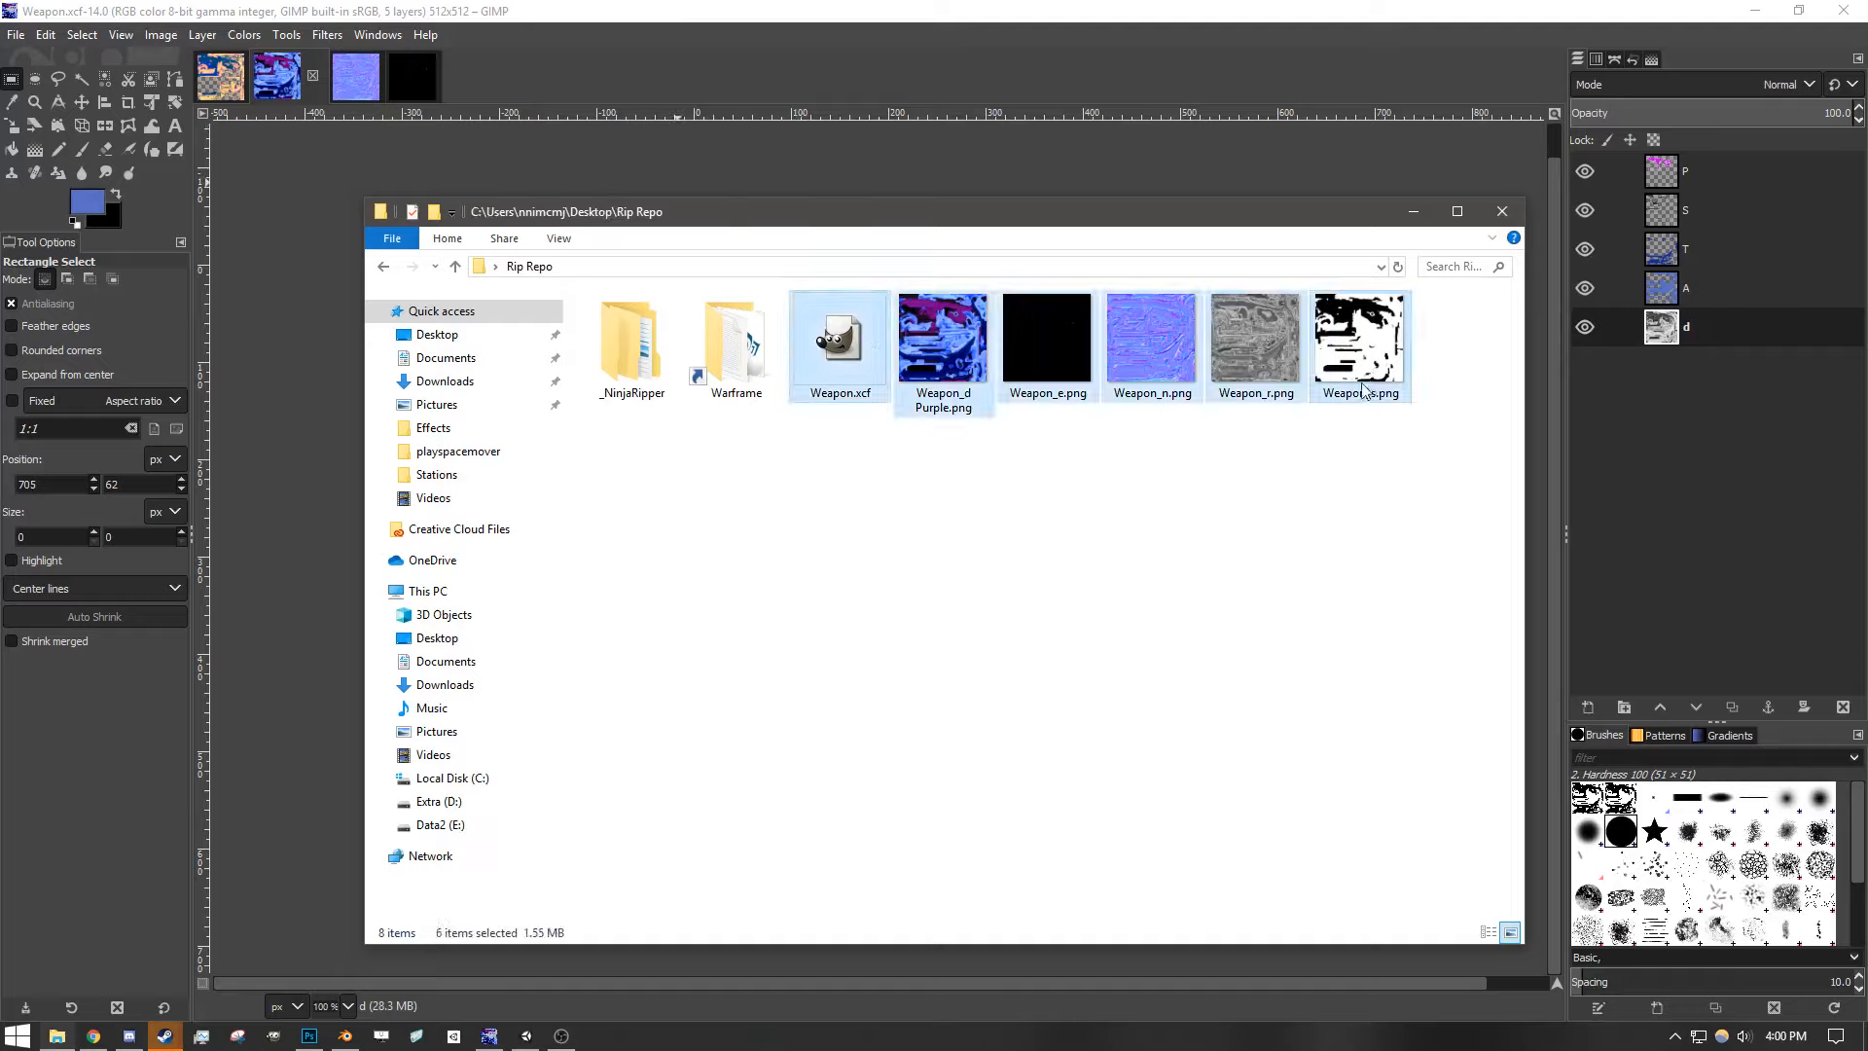
click(1166, 492)
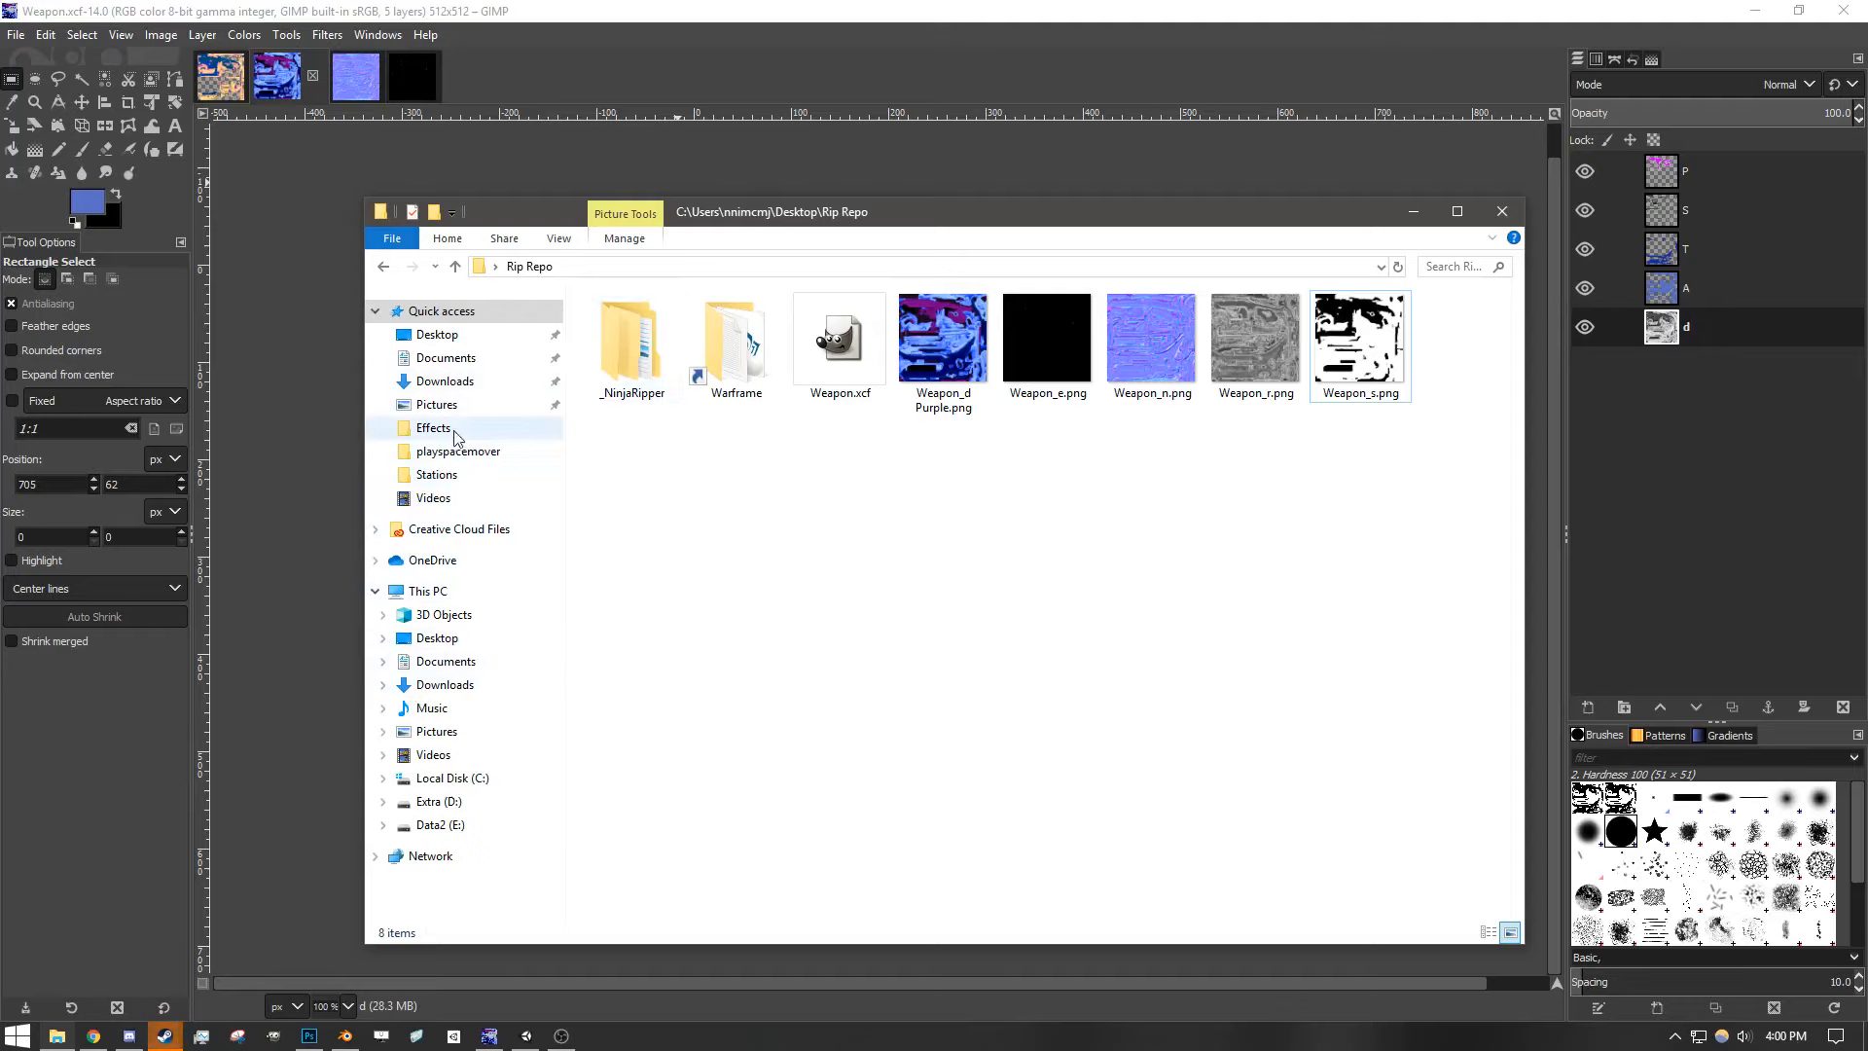
- Browse to E:\Blender Files\1 Warframe\Warframe - Octavia and look into its Textures folder
click(448, 825)
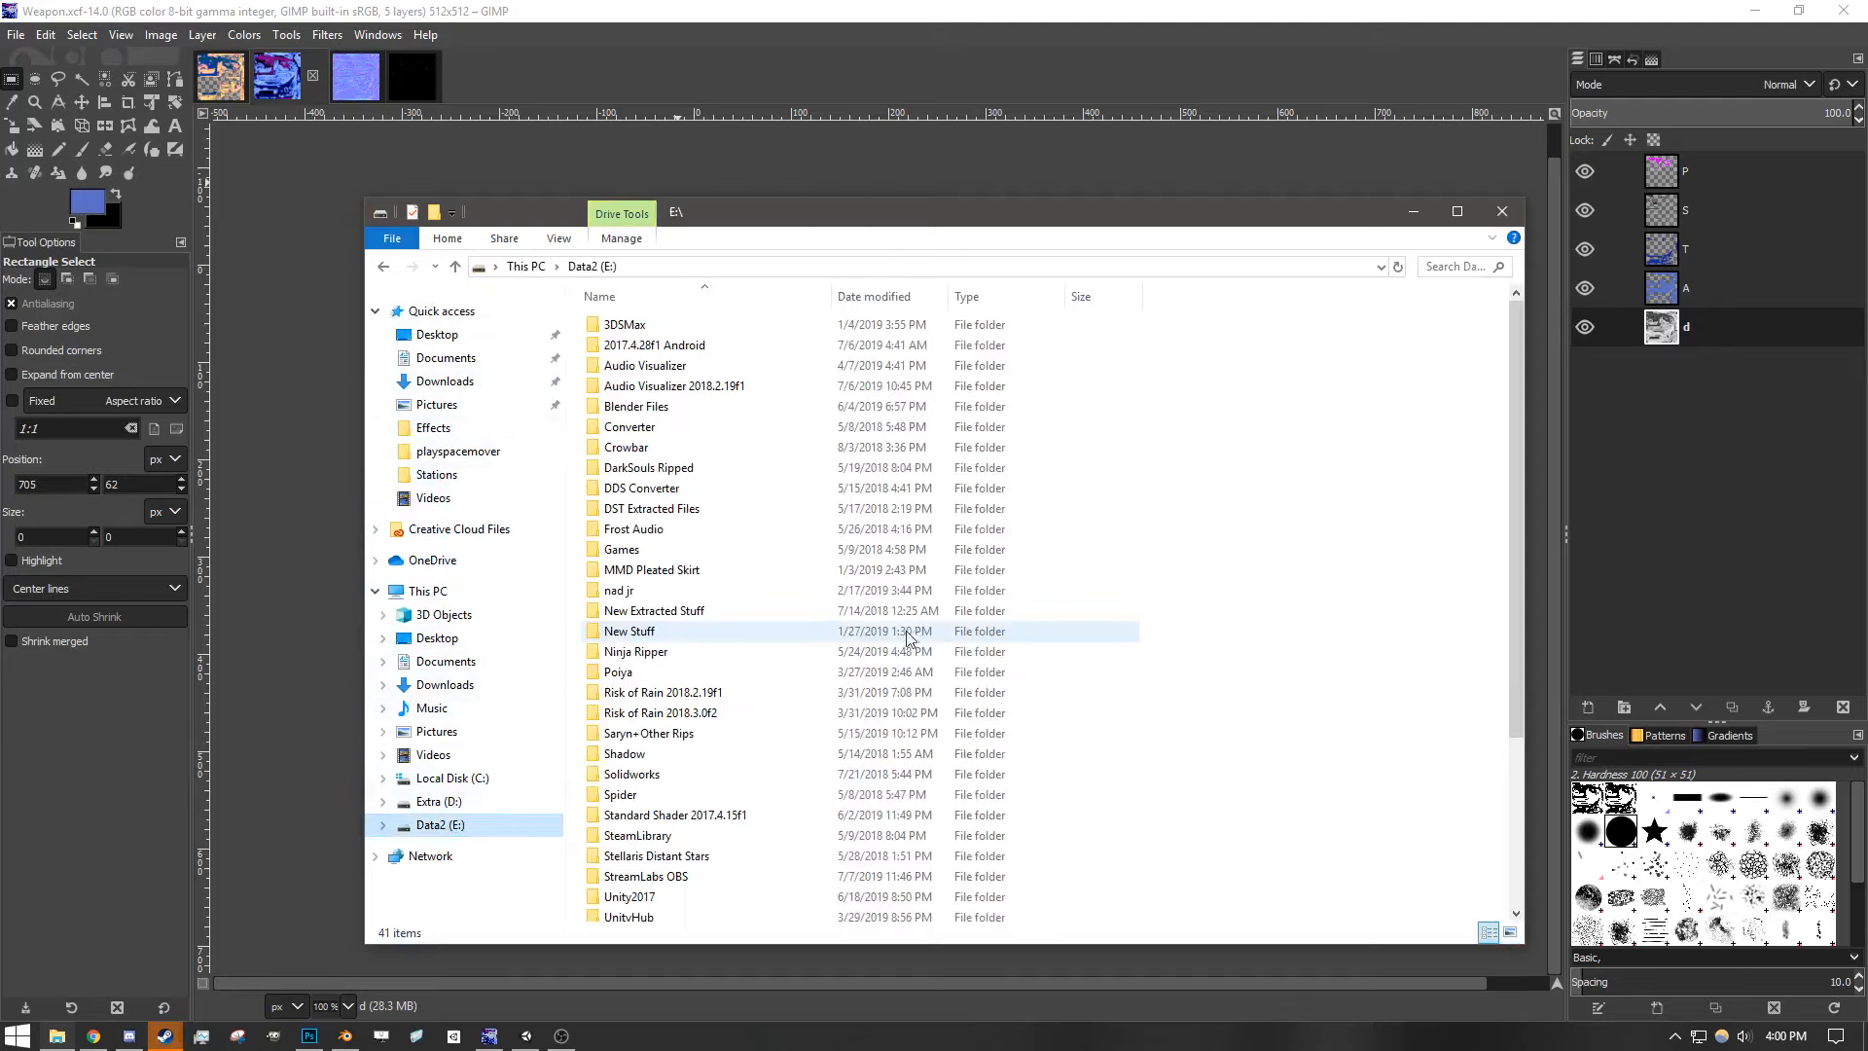
double_click(667, 404)
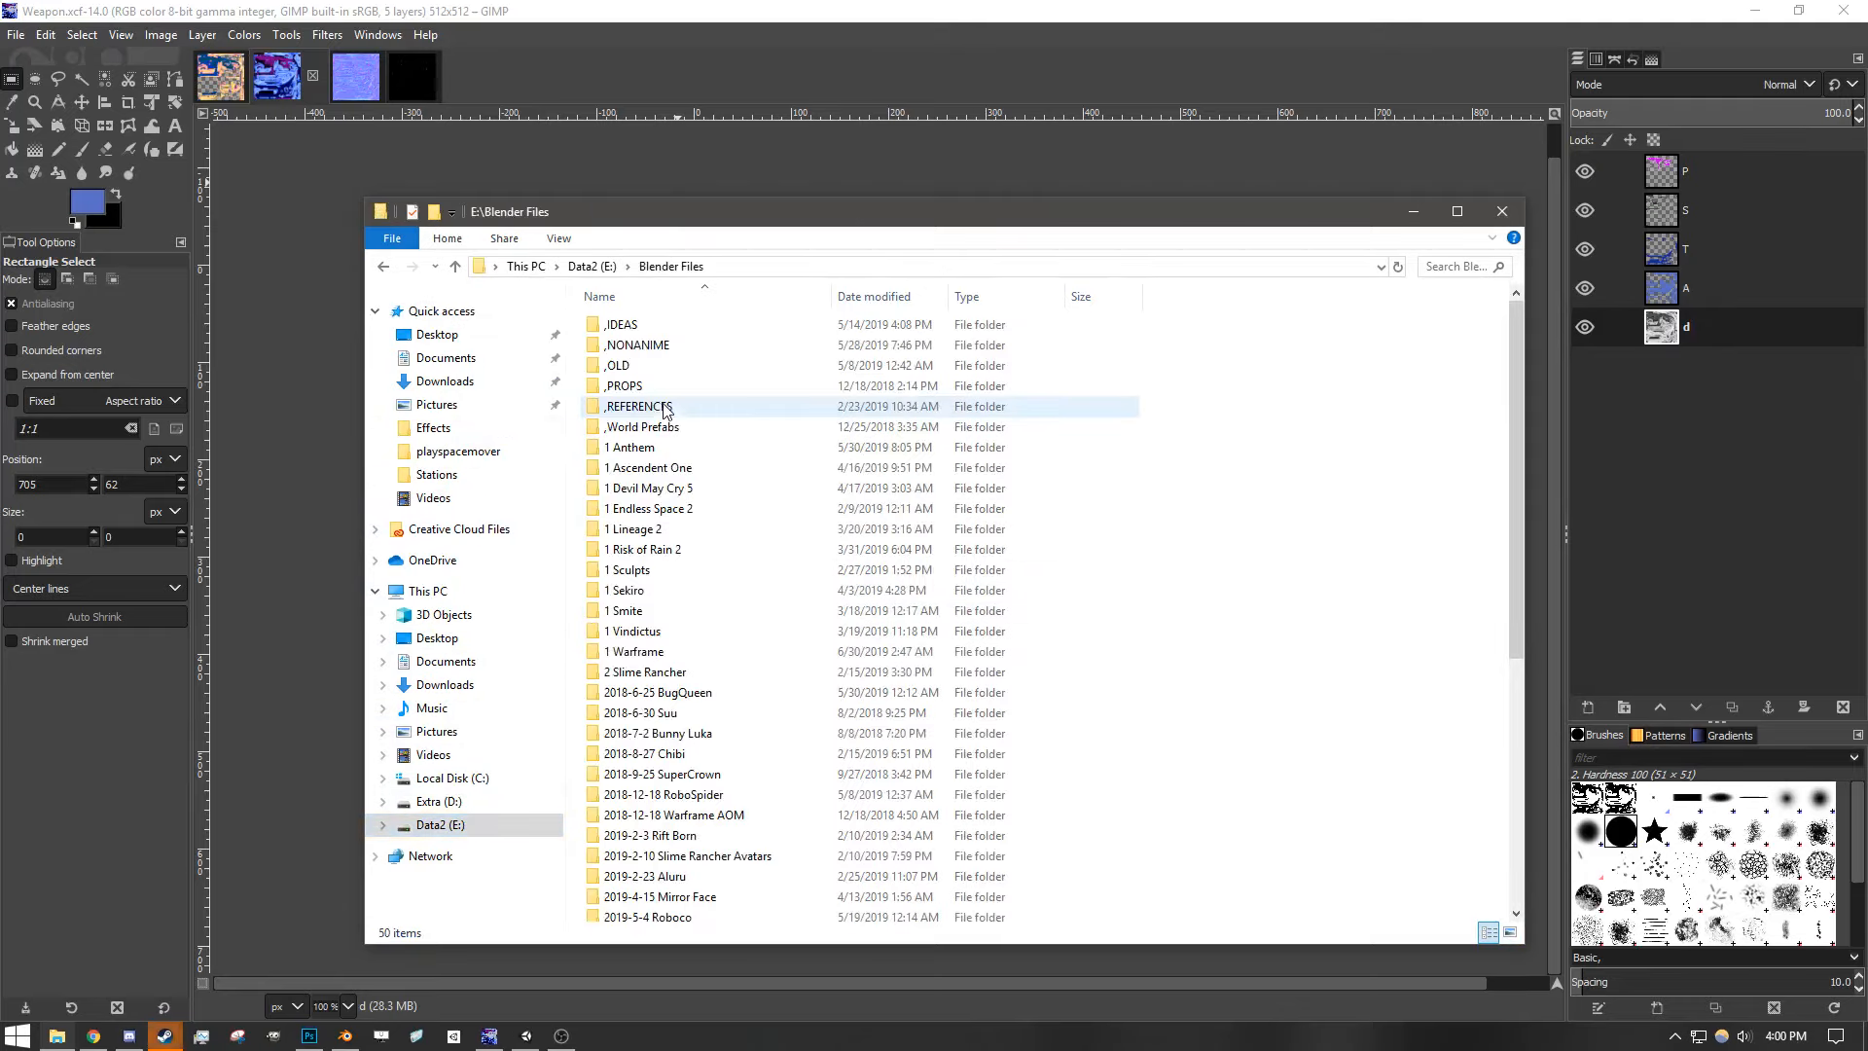
double_click(637, 651)
scroll(660, 574, down, 2)
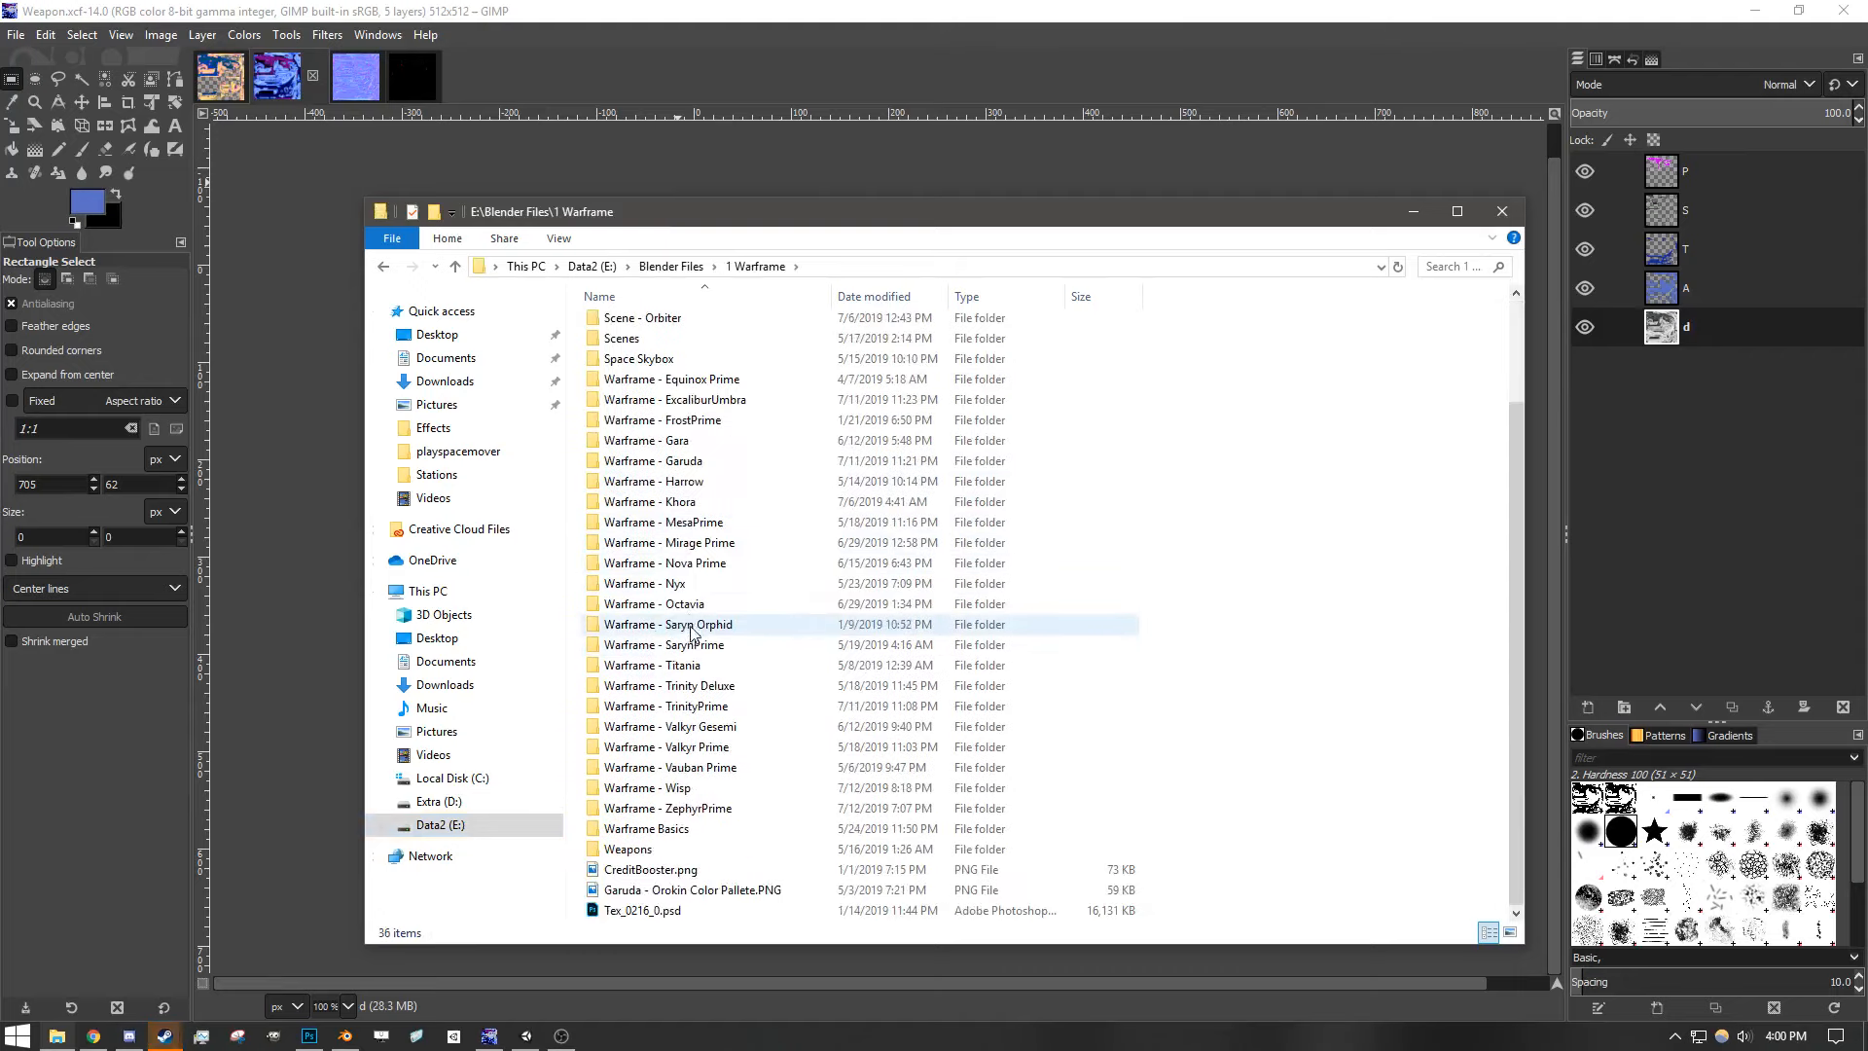
click(671, 604)
key(Return)
double_click(644, 348)
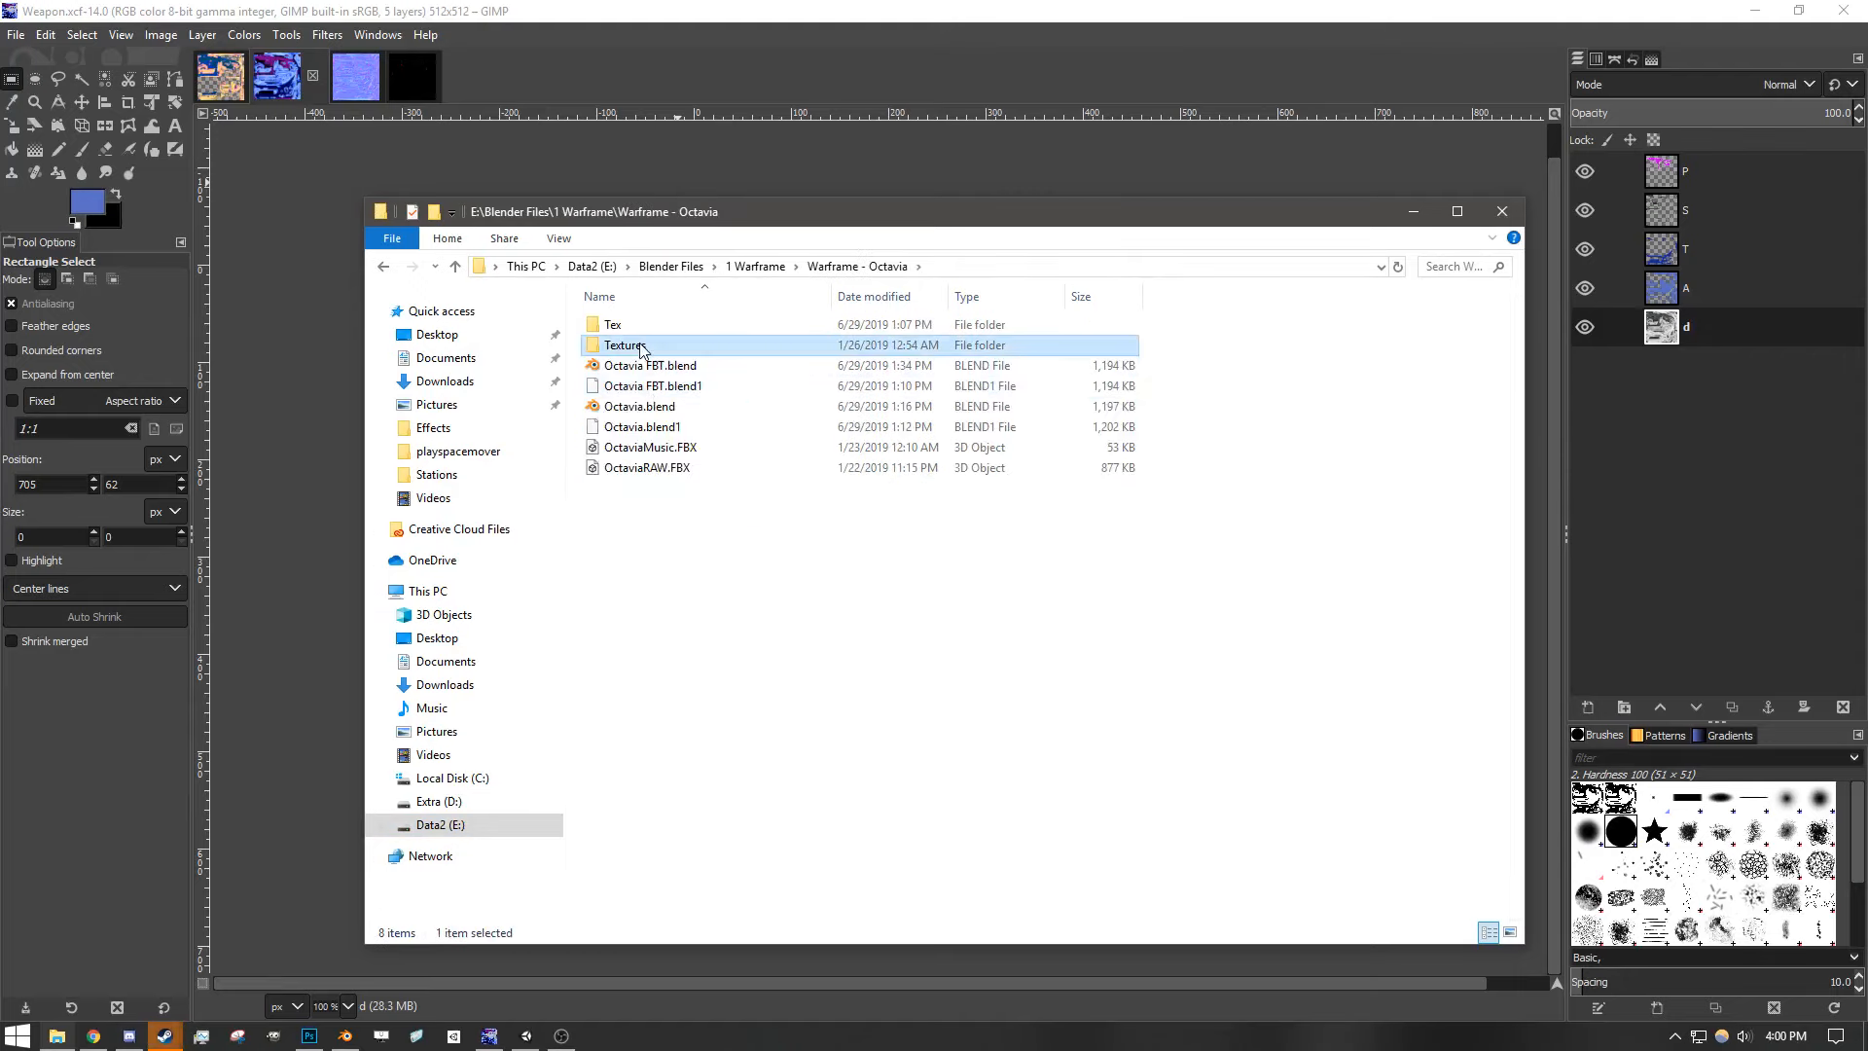
click(827, 267)
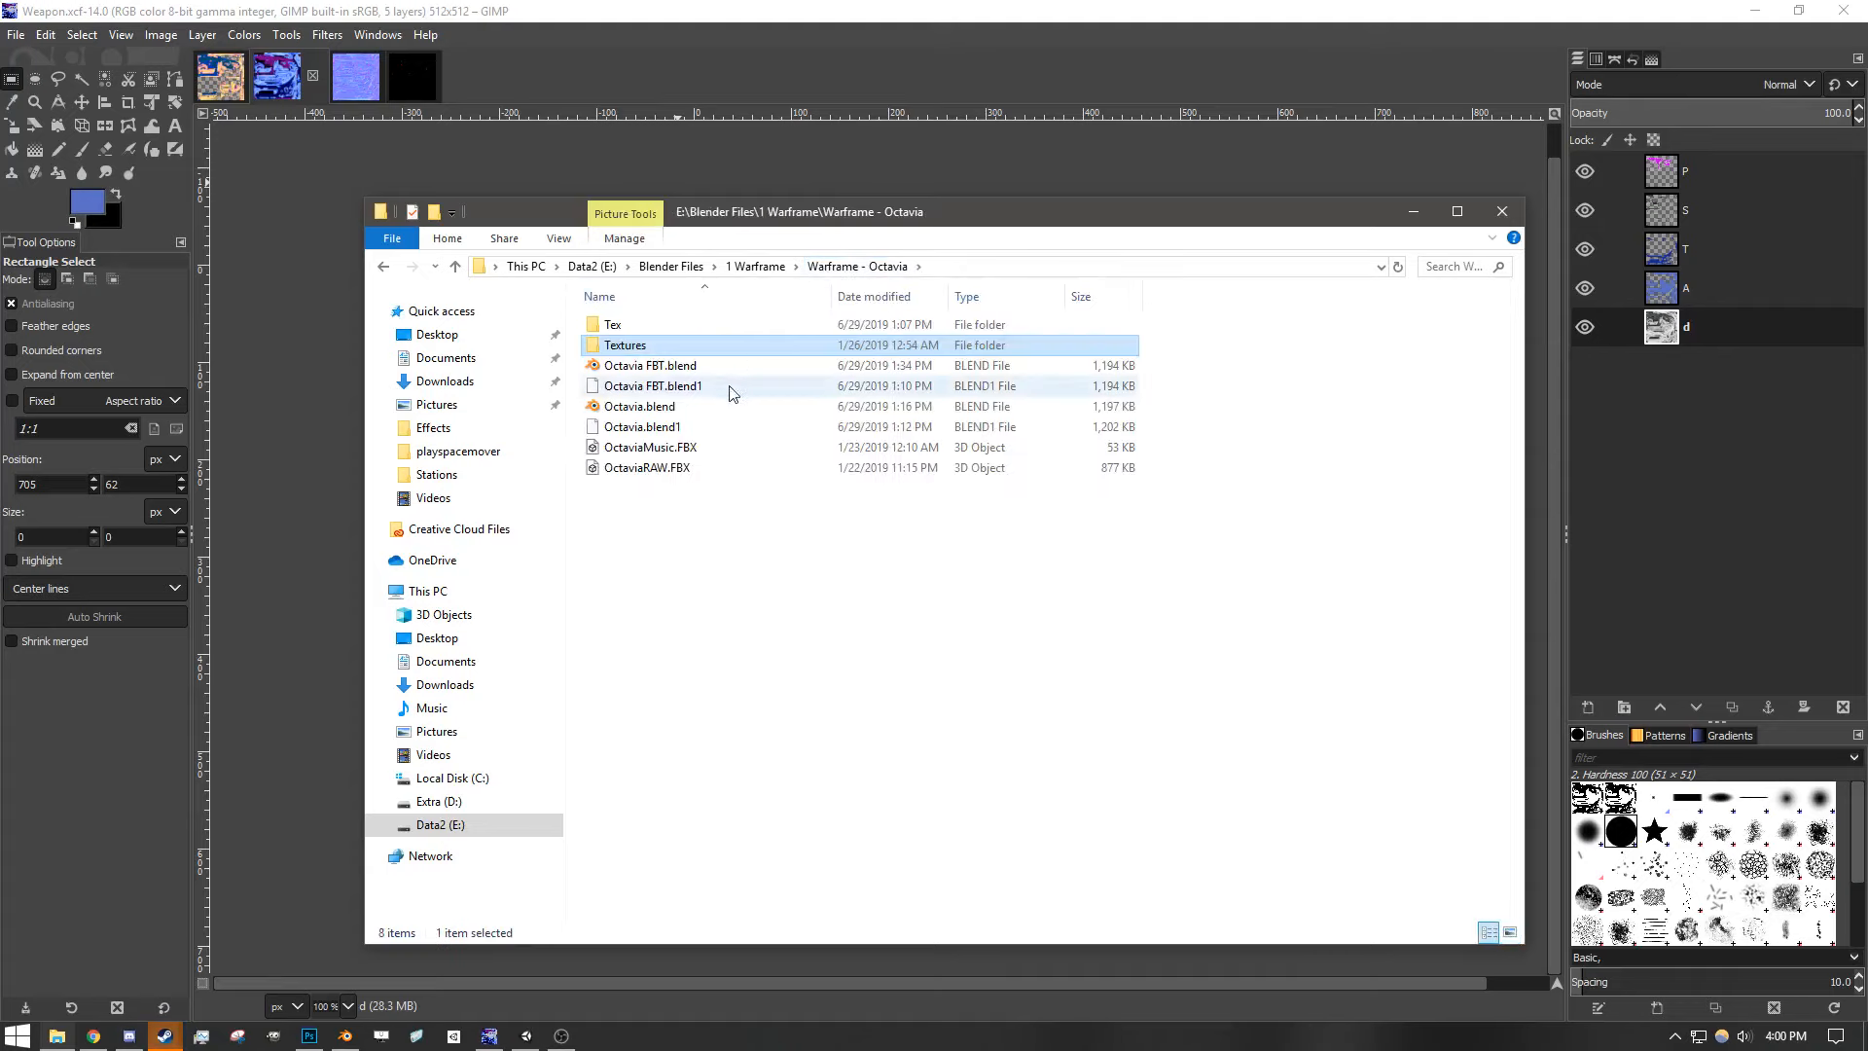
- Look through the Textures folder of Warframe - Vauban Prime inside the 1 Warframe folder
click(764, 272)
scroll(681, 749, down, 2)
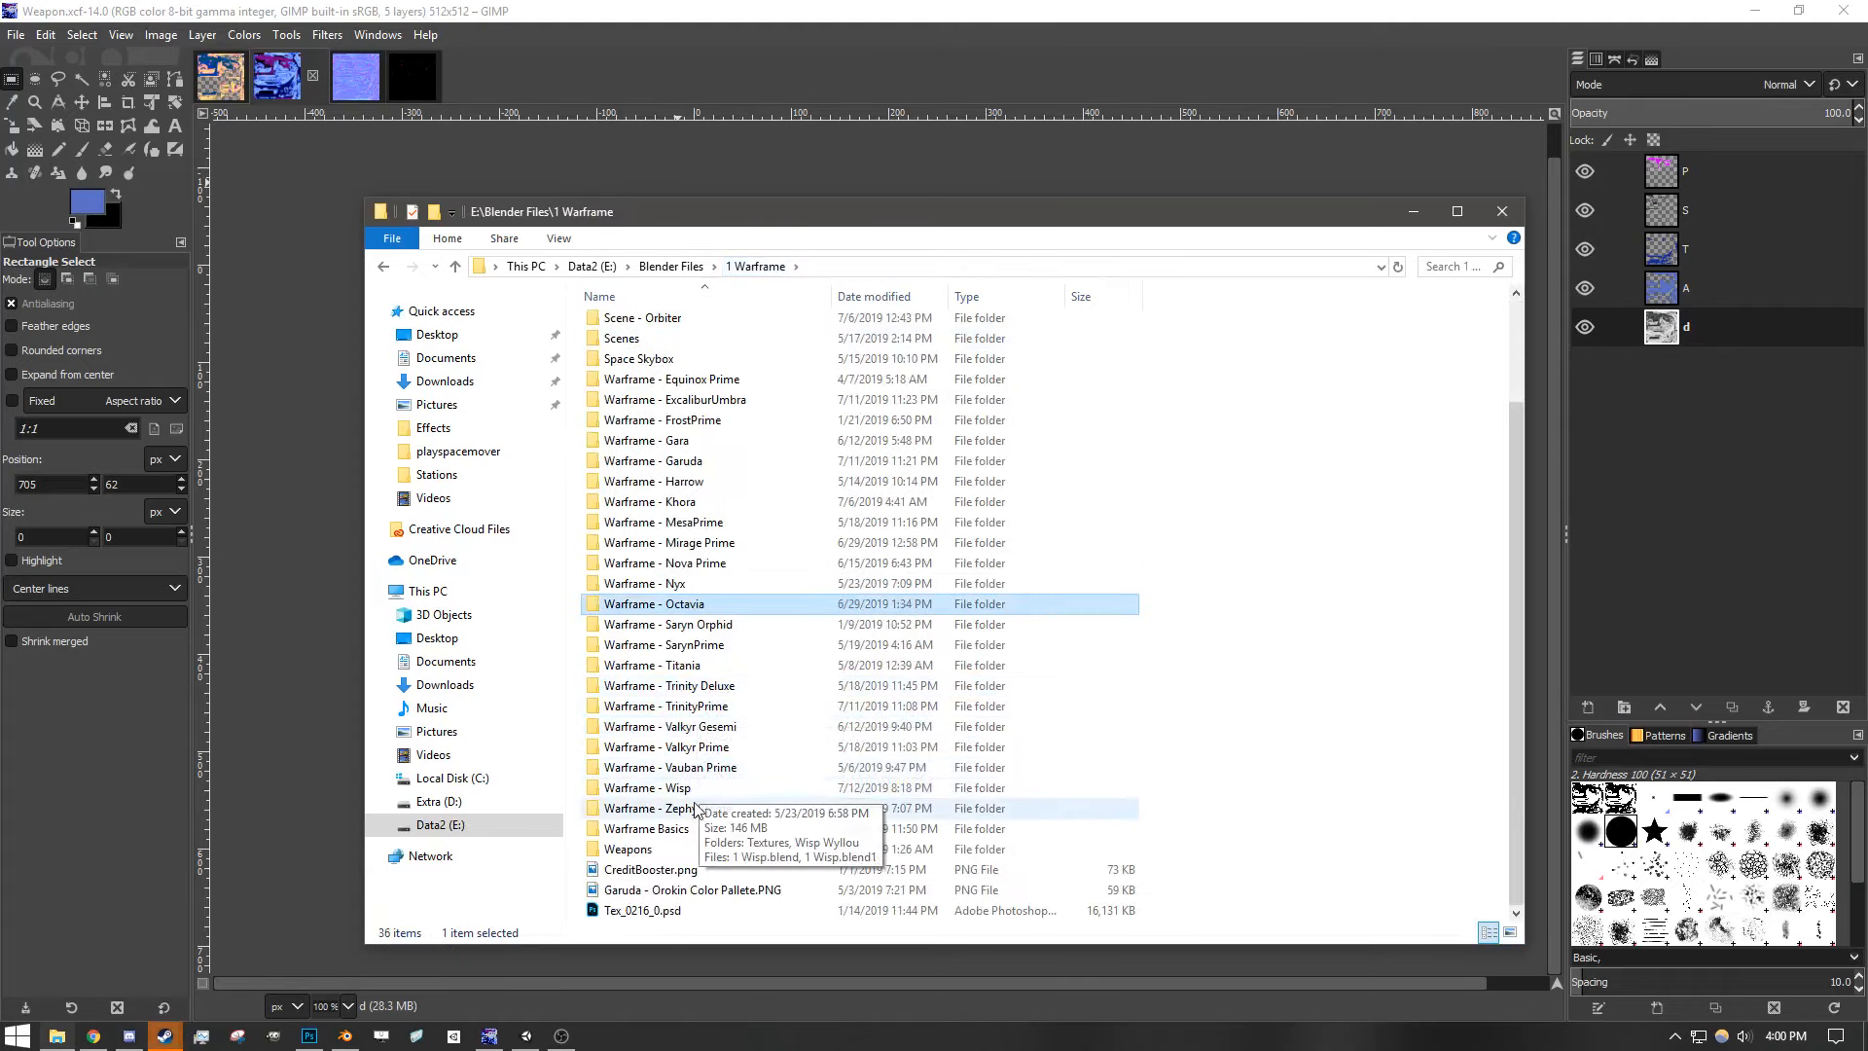
double_click(671, 768)
double_click(640, 326)
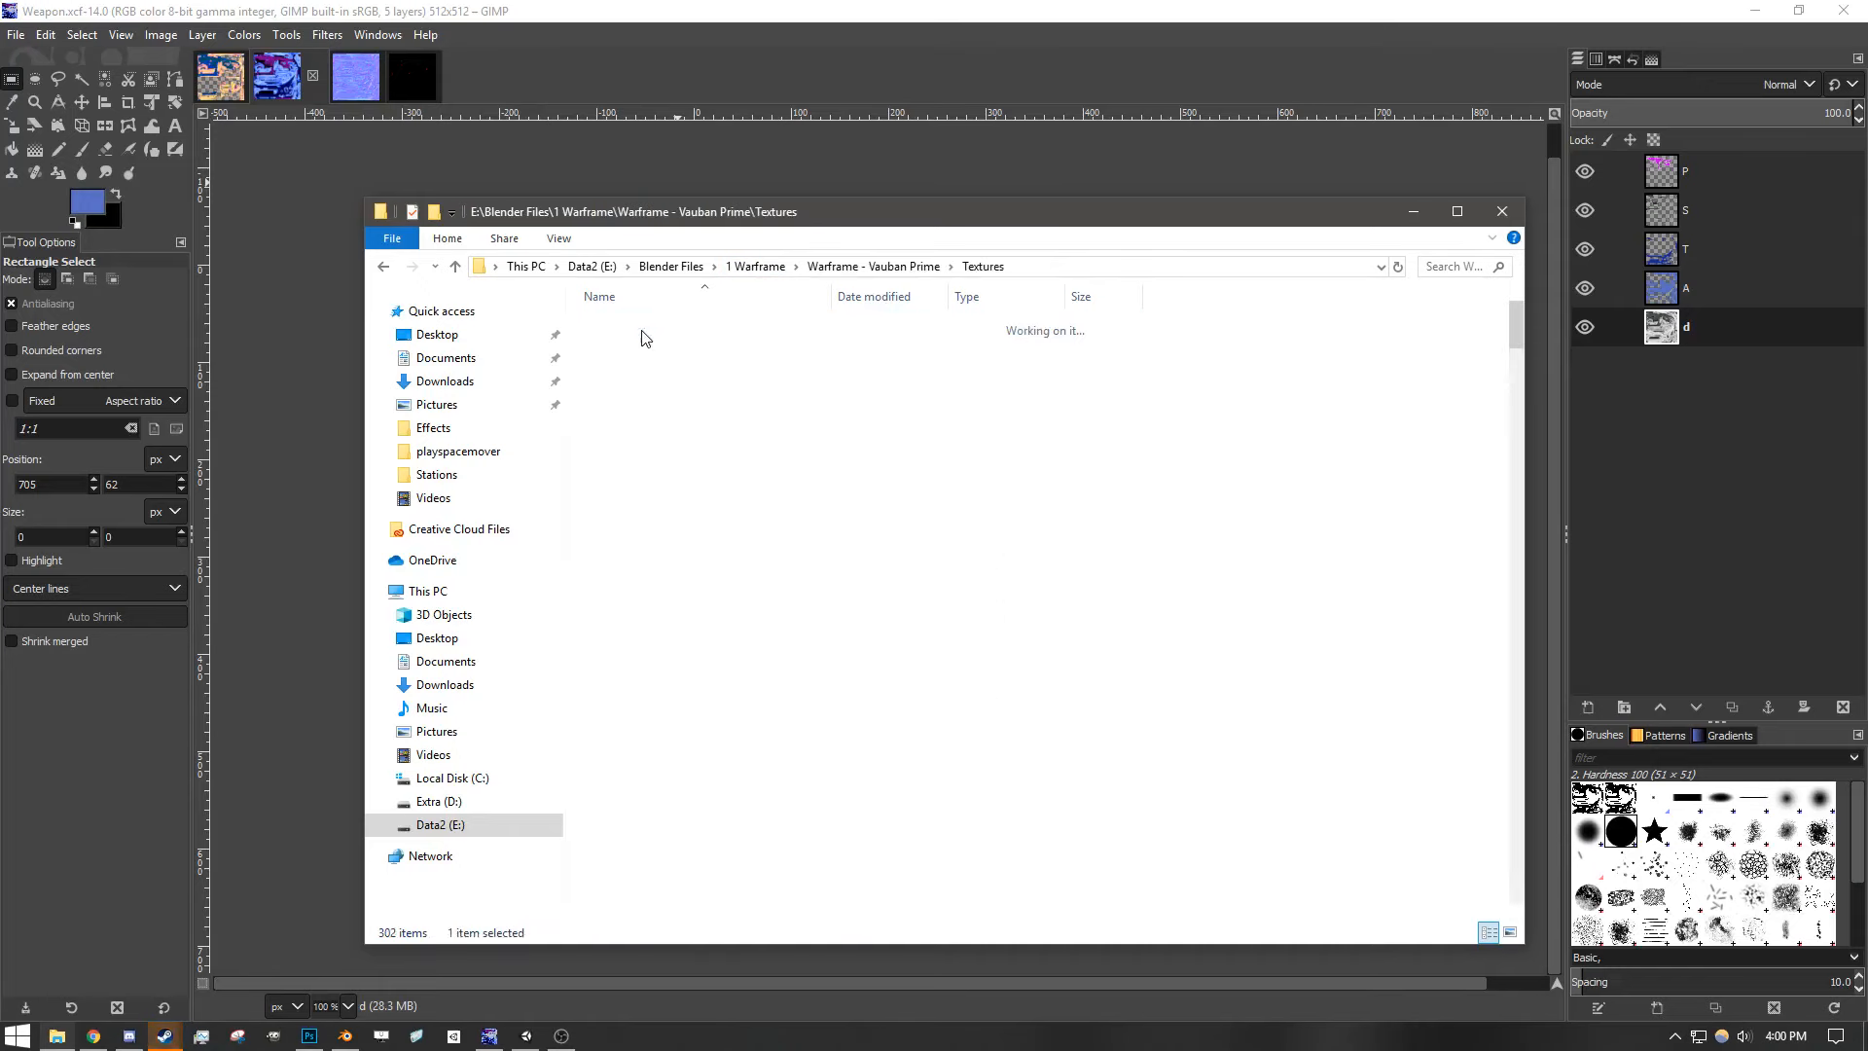
scroll(681, 486, down, 1)
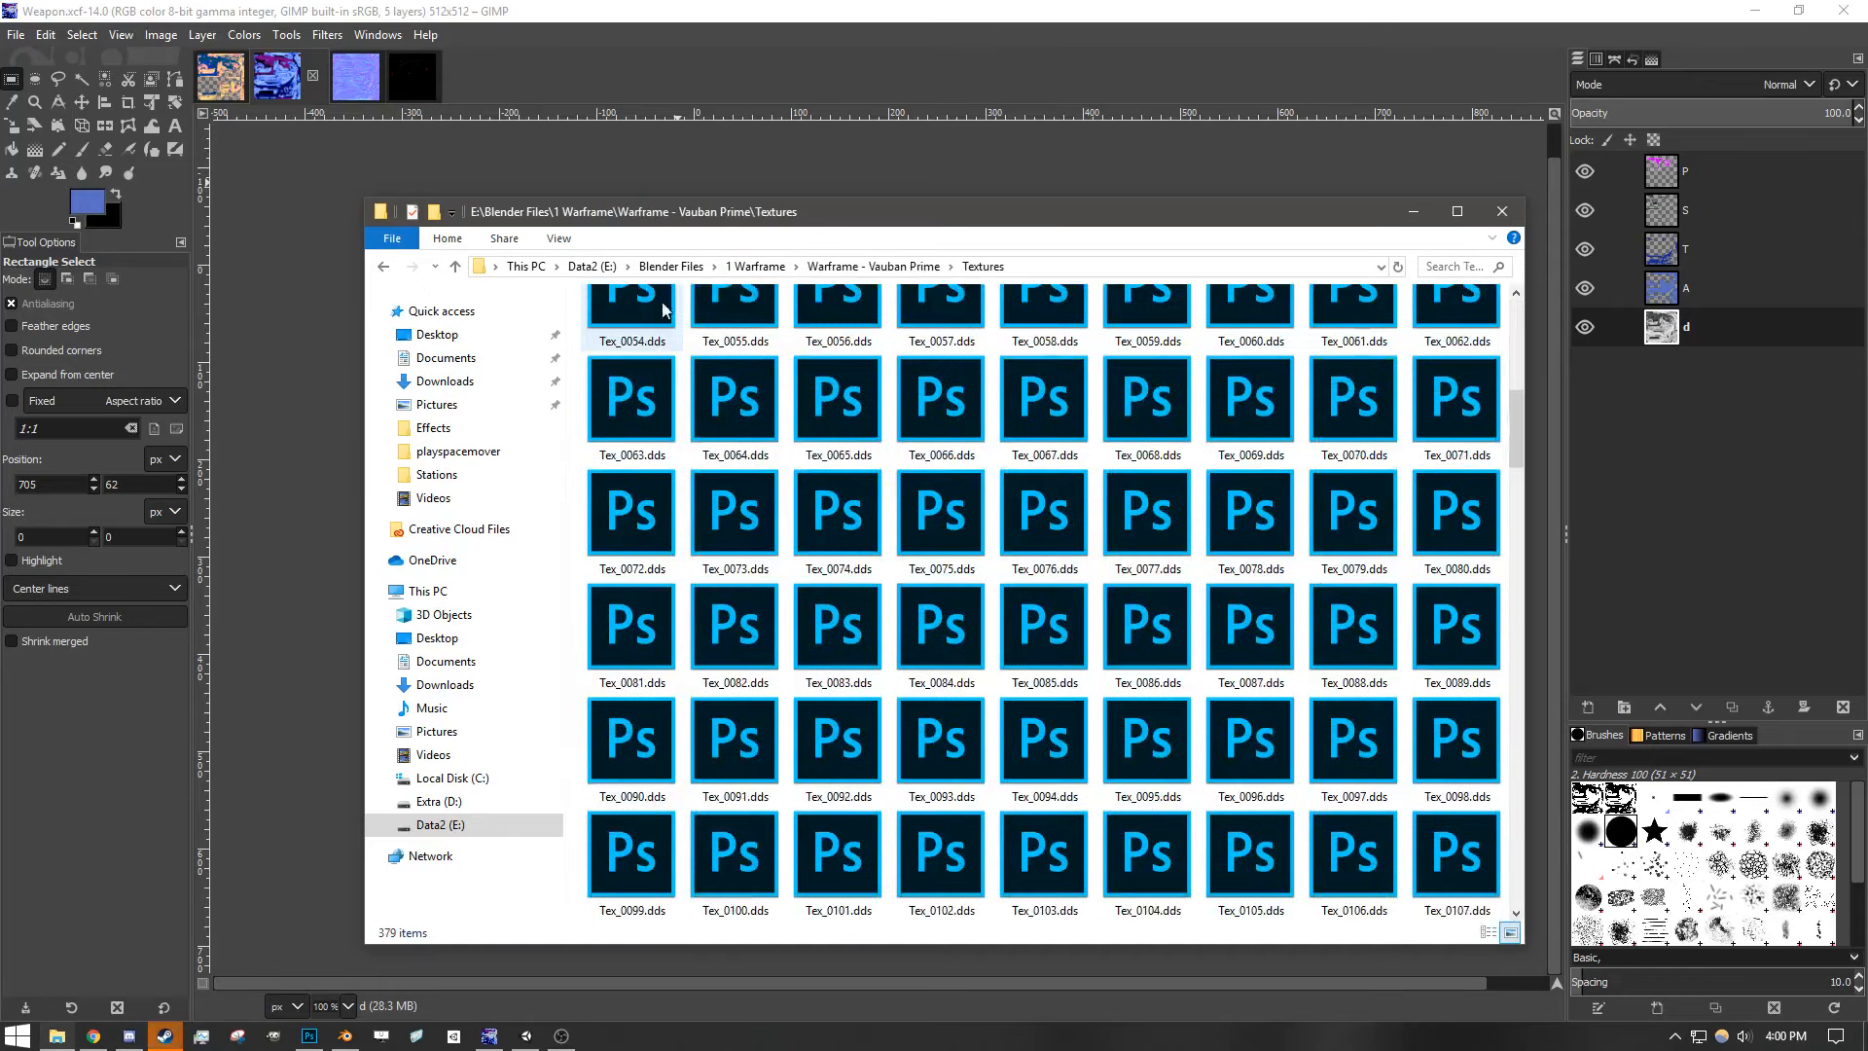
- Open the Textures folder of Warframe - Garuda and examine GarudaBody.psd and the GarudaBody d, o, r and s PNG maps
click(755, 265)
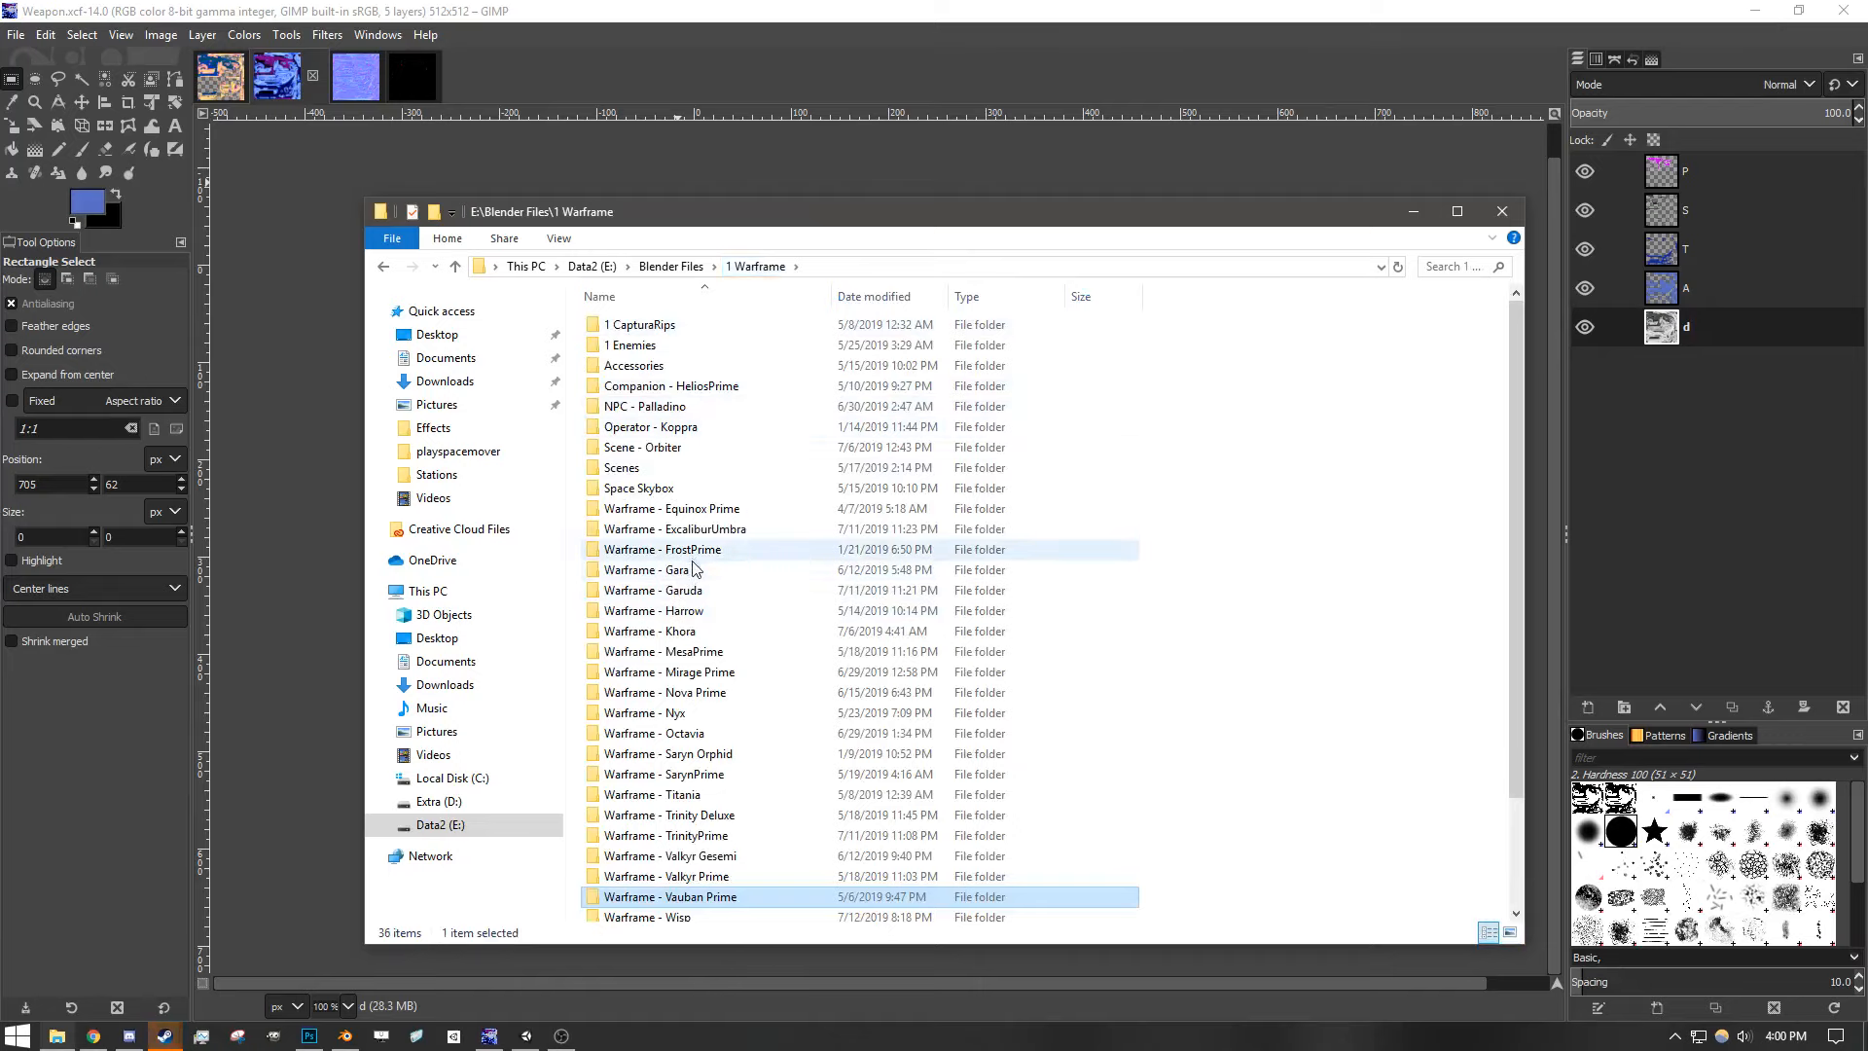
double_click(689, 593)
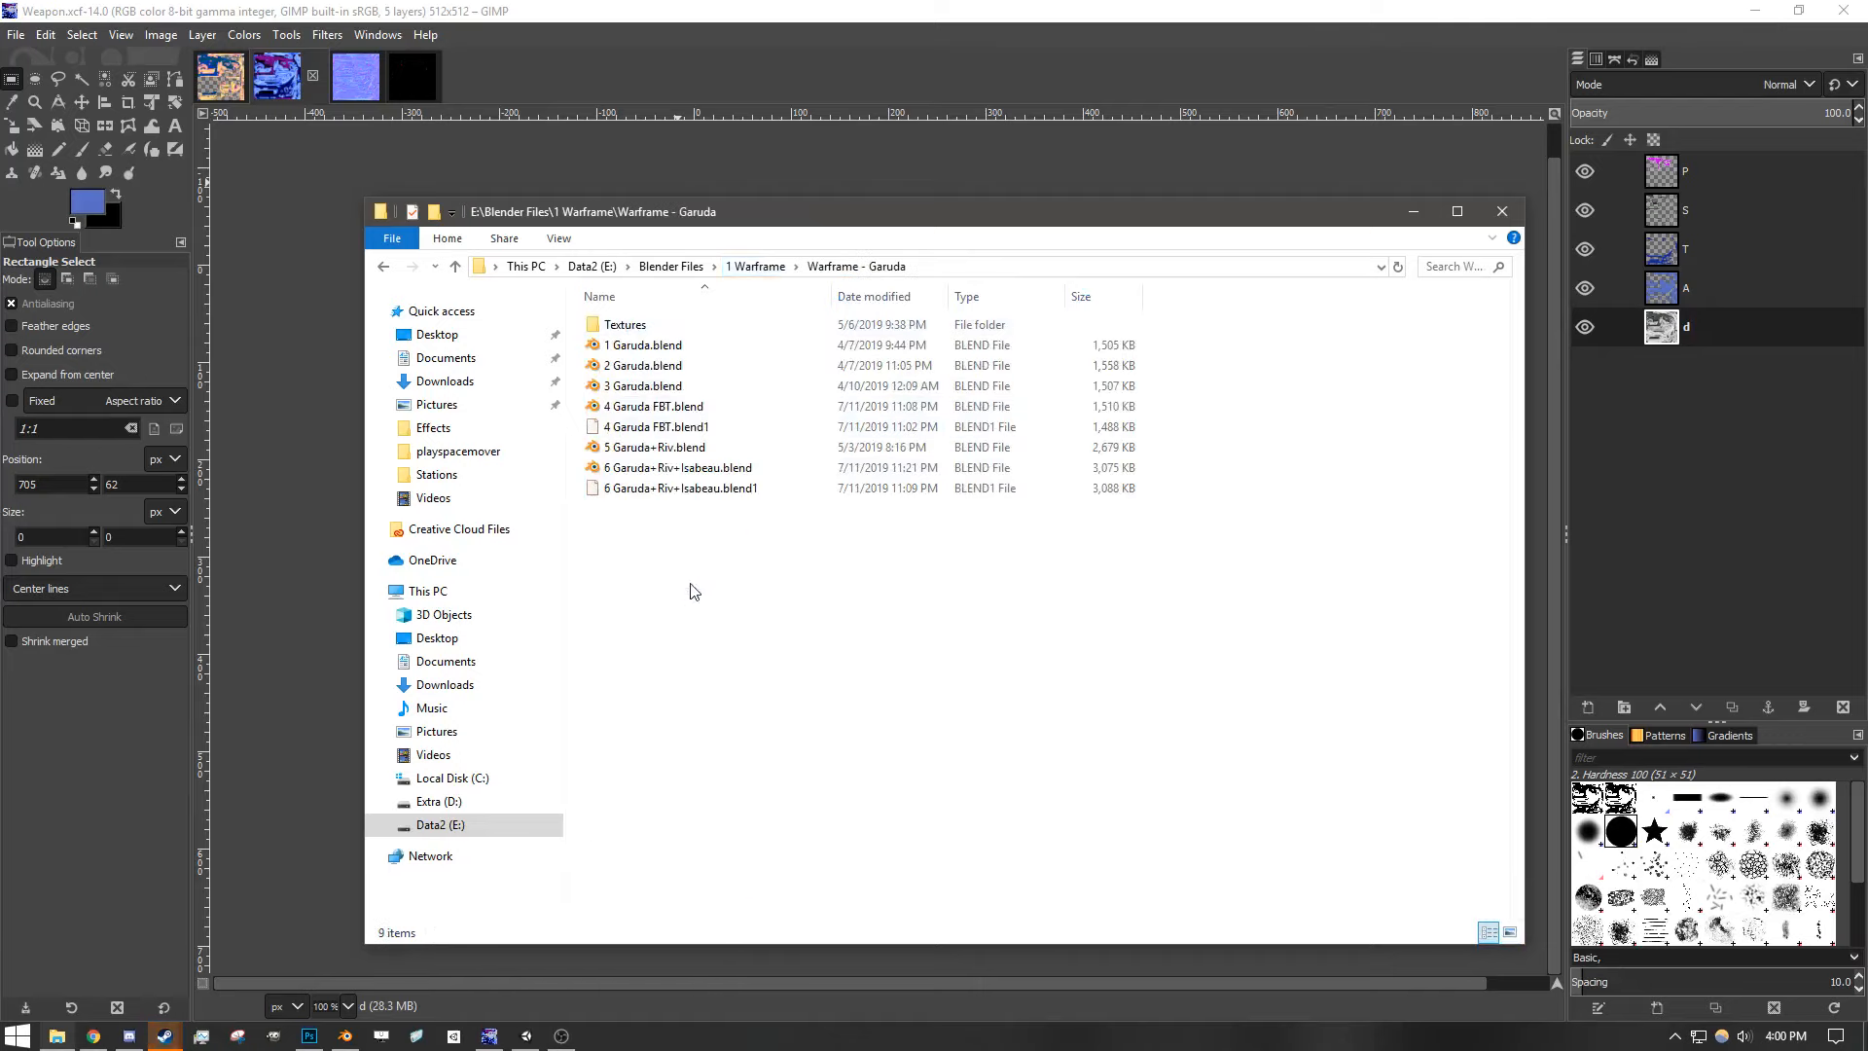
double_click(660, 321)
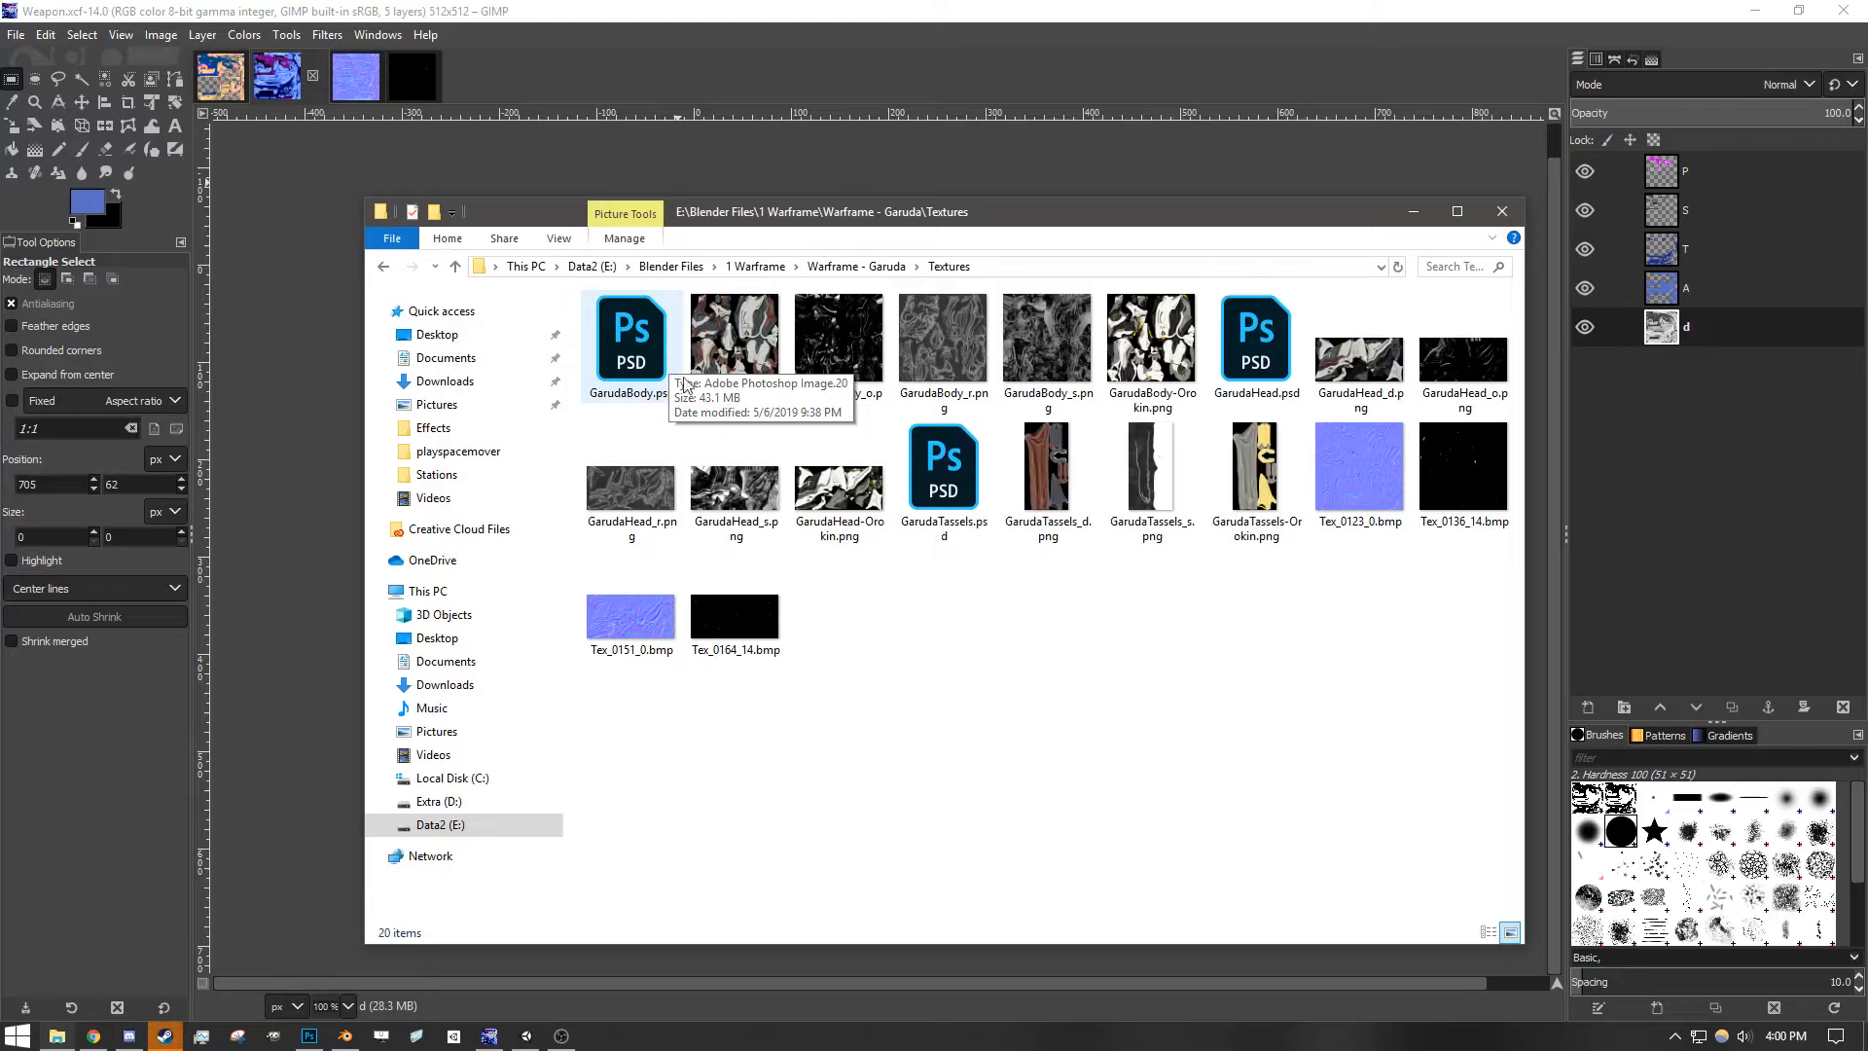
click(705, 352)
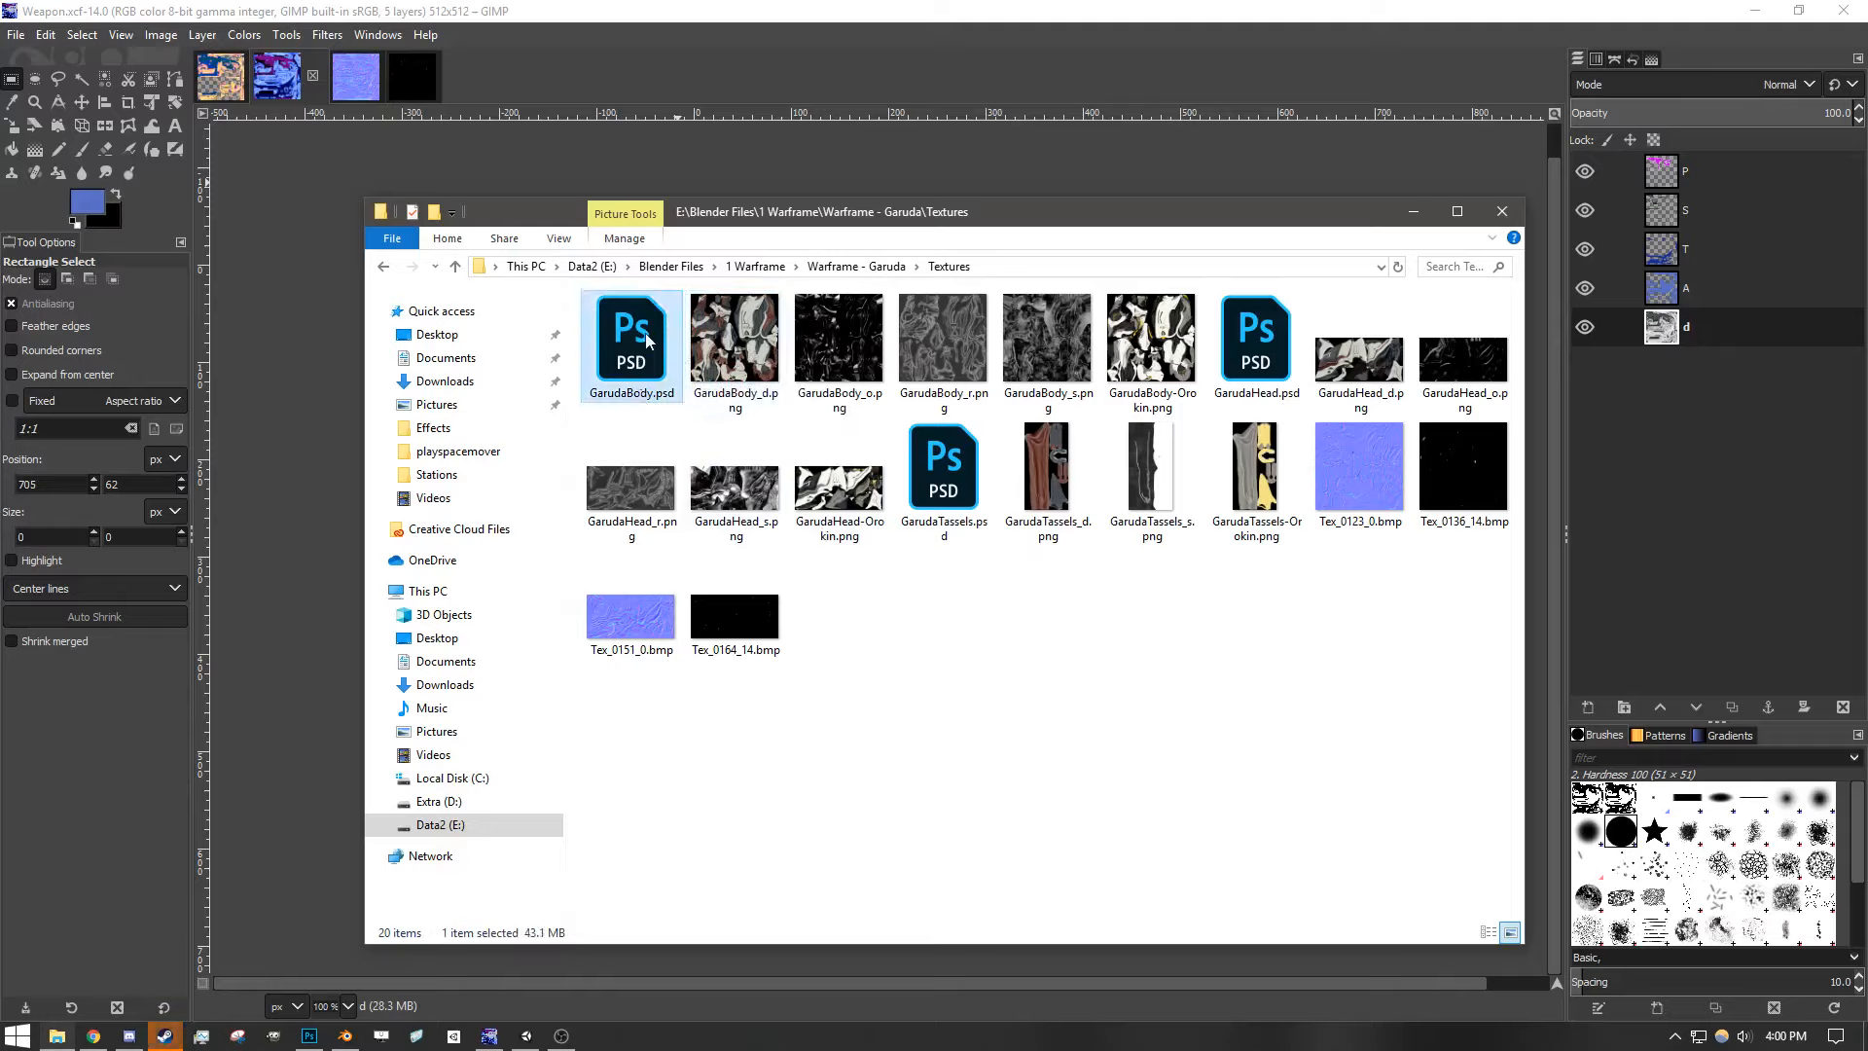
click(850, 354)
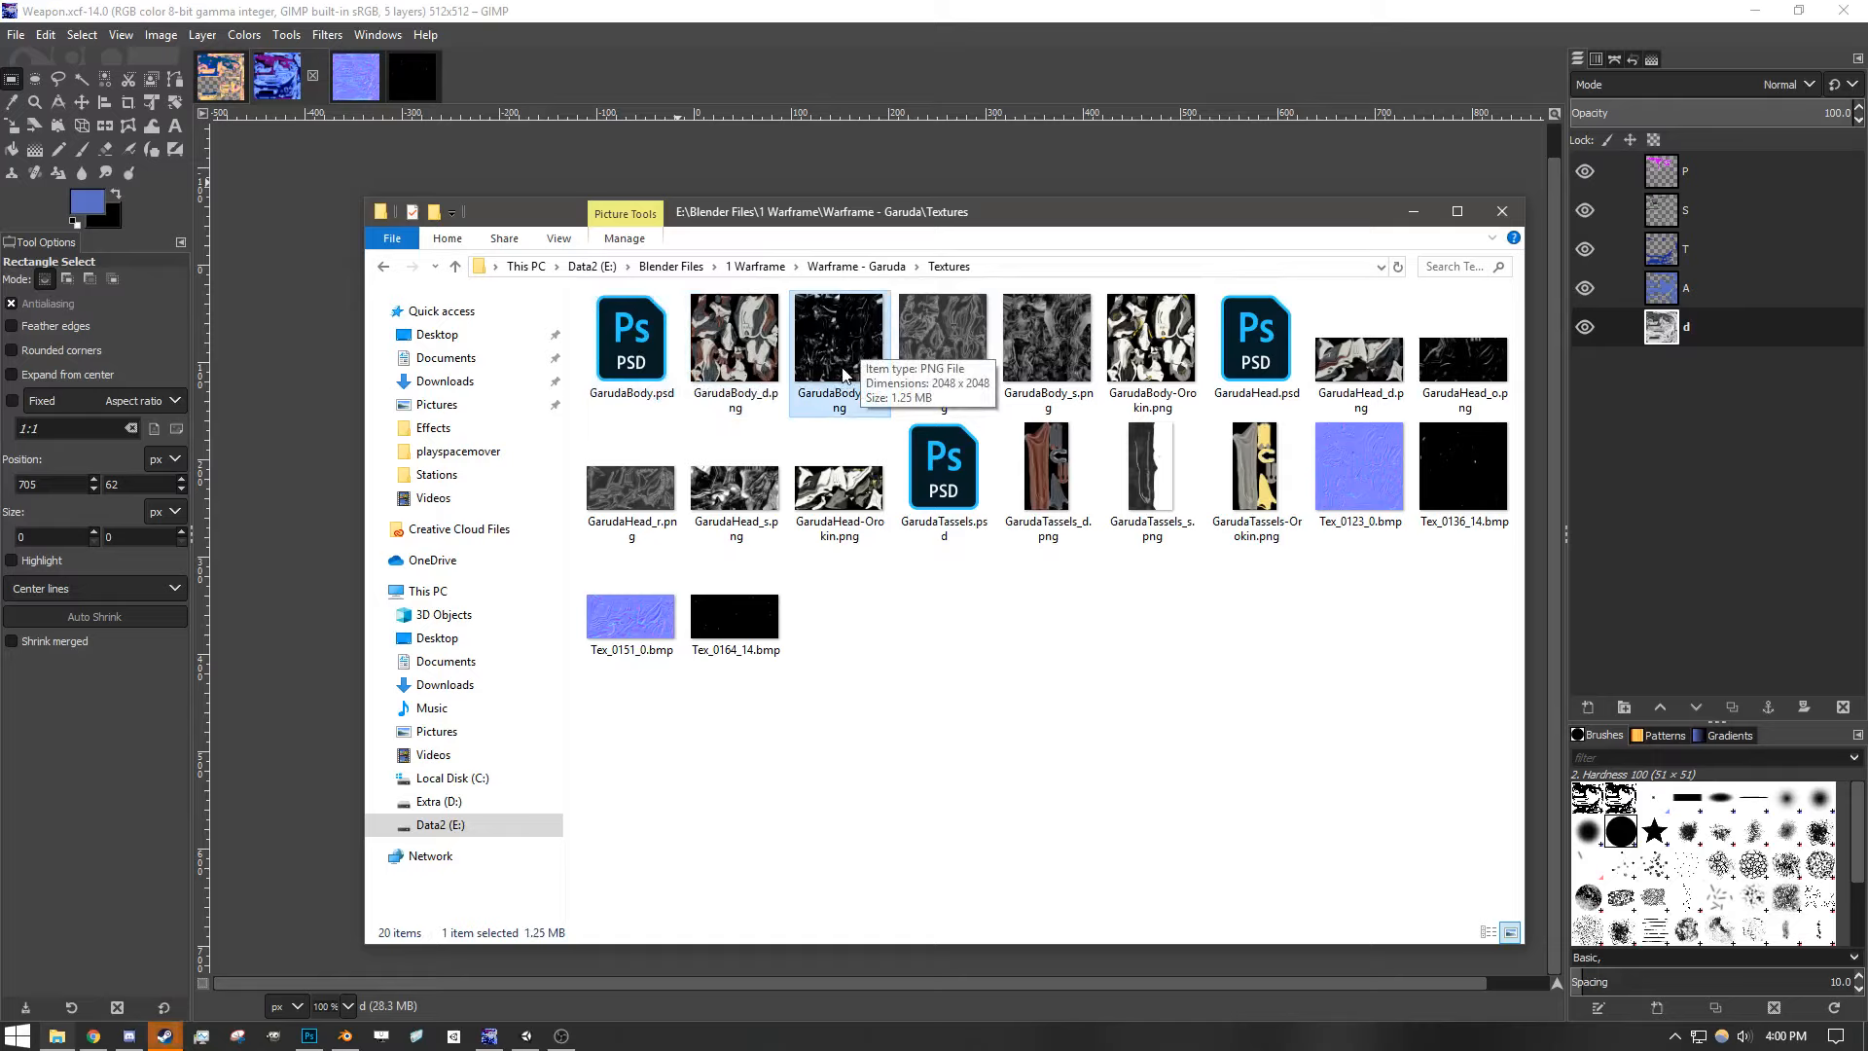
click(989, 655)
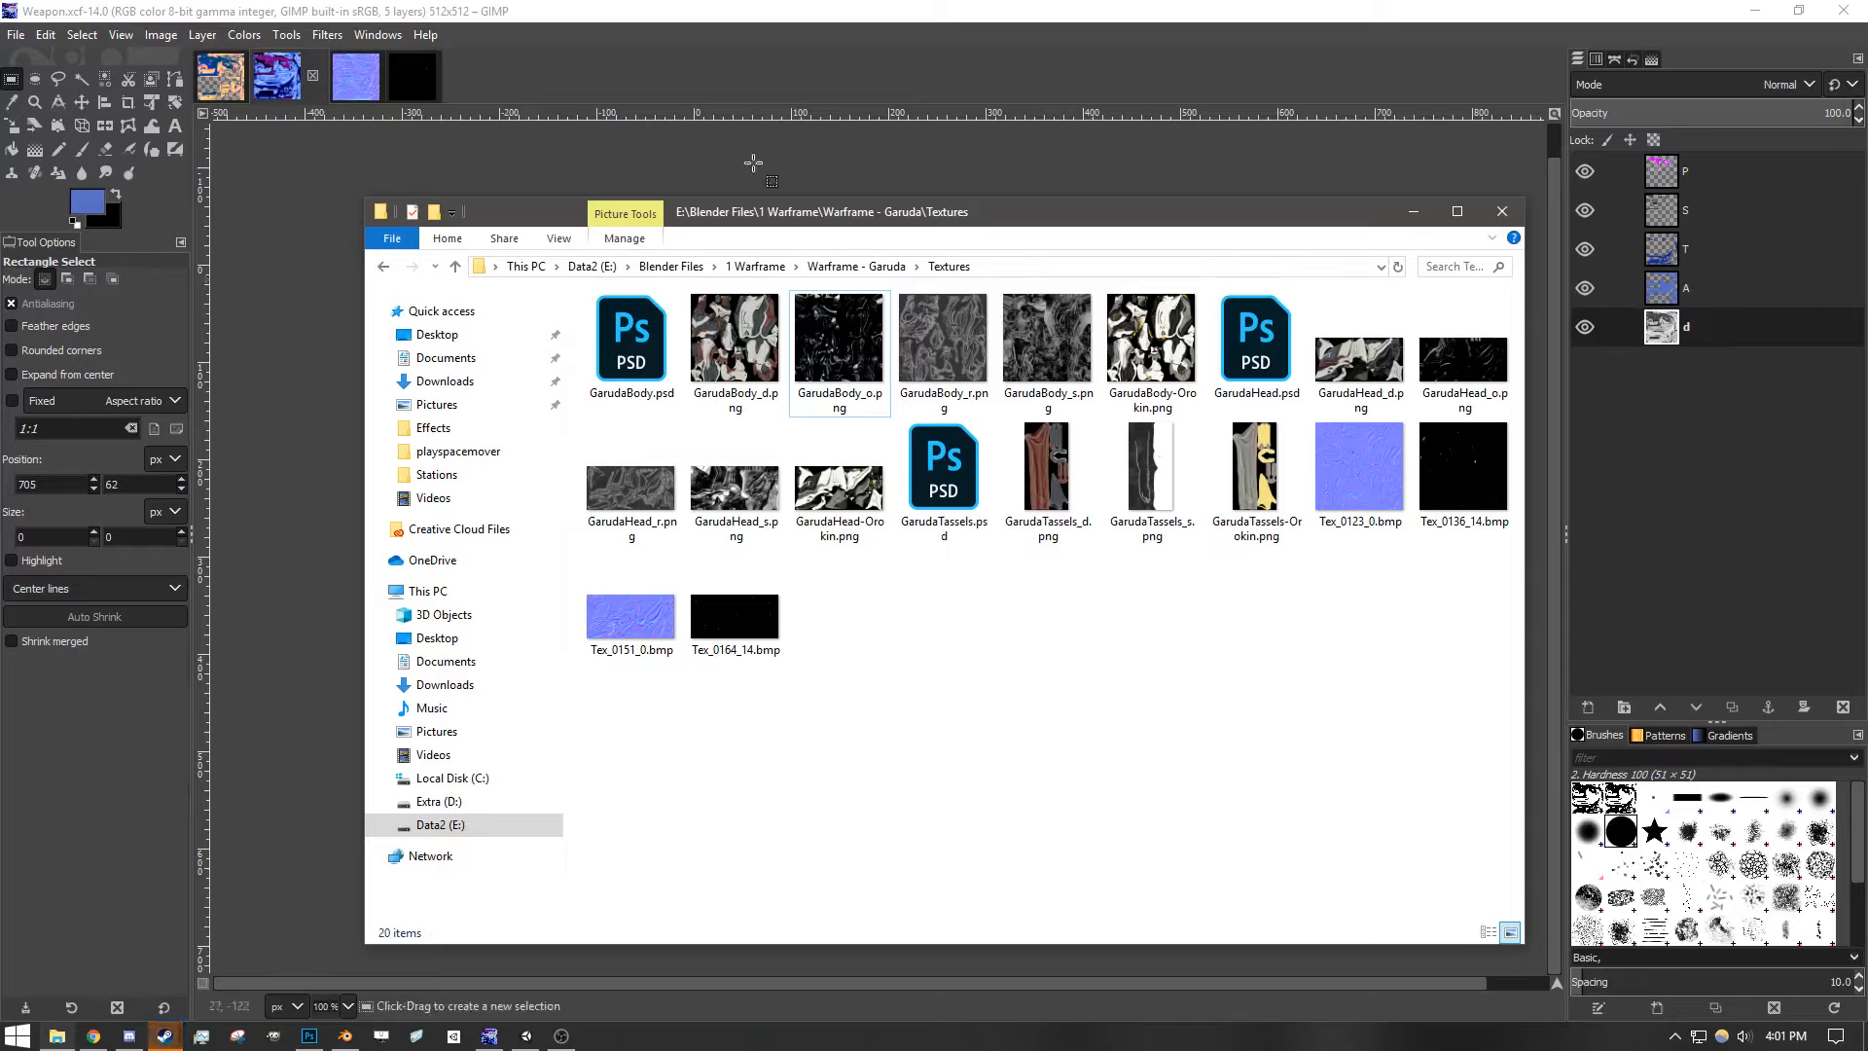
click(937, 354)
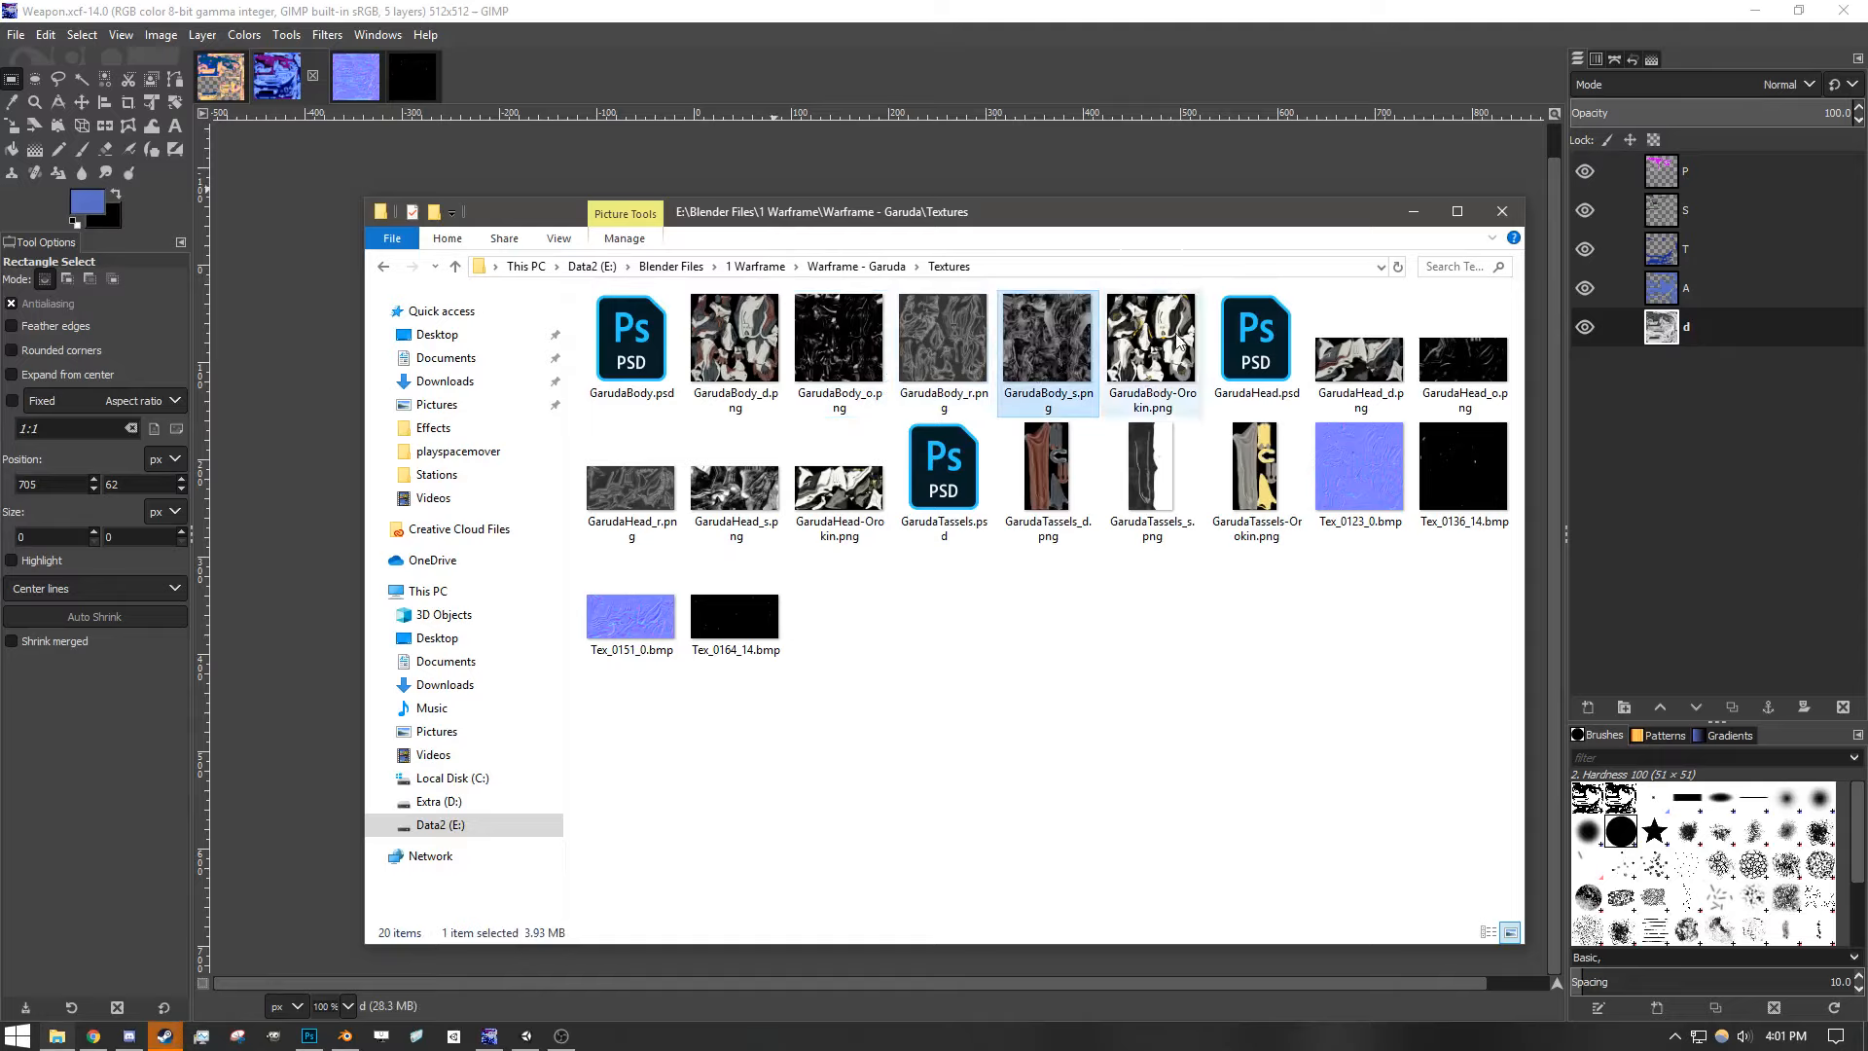
click(1146, 399)
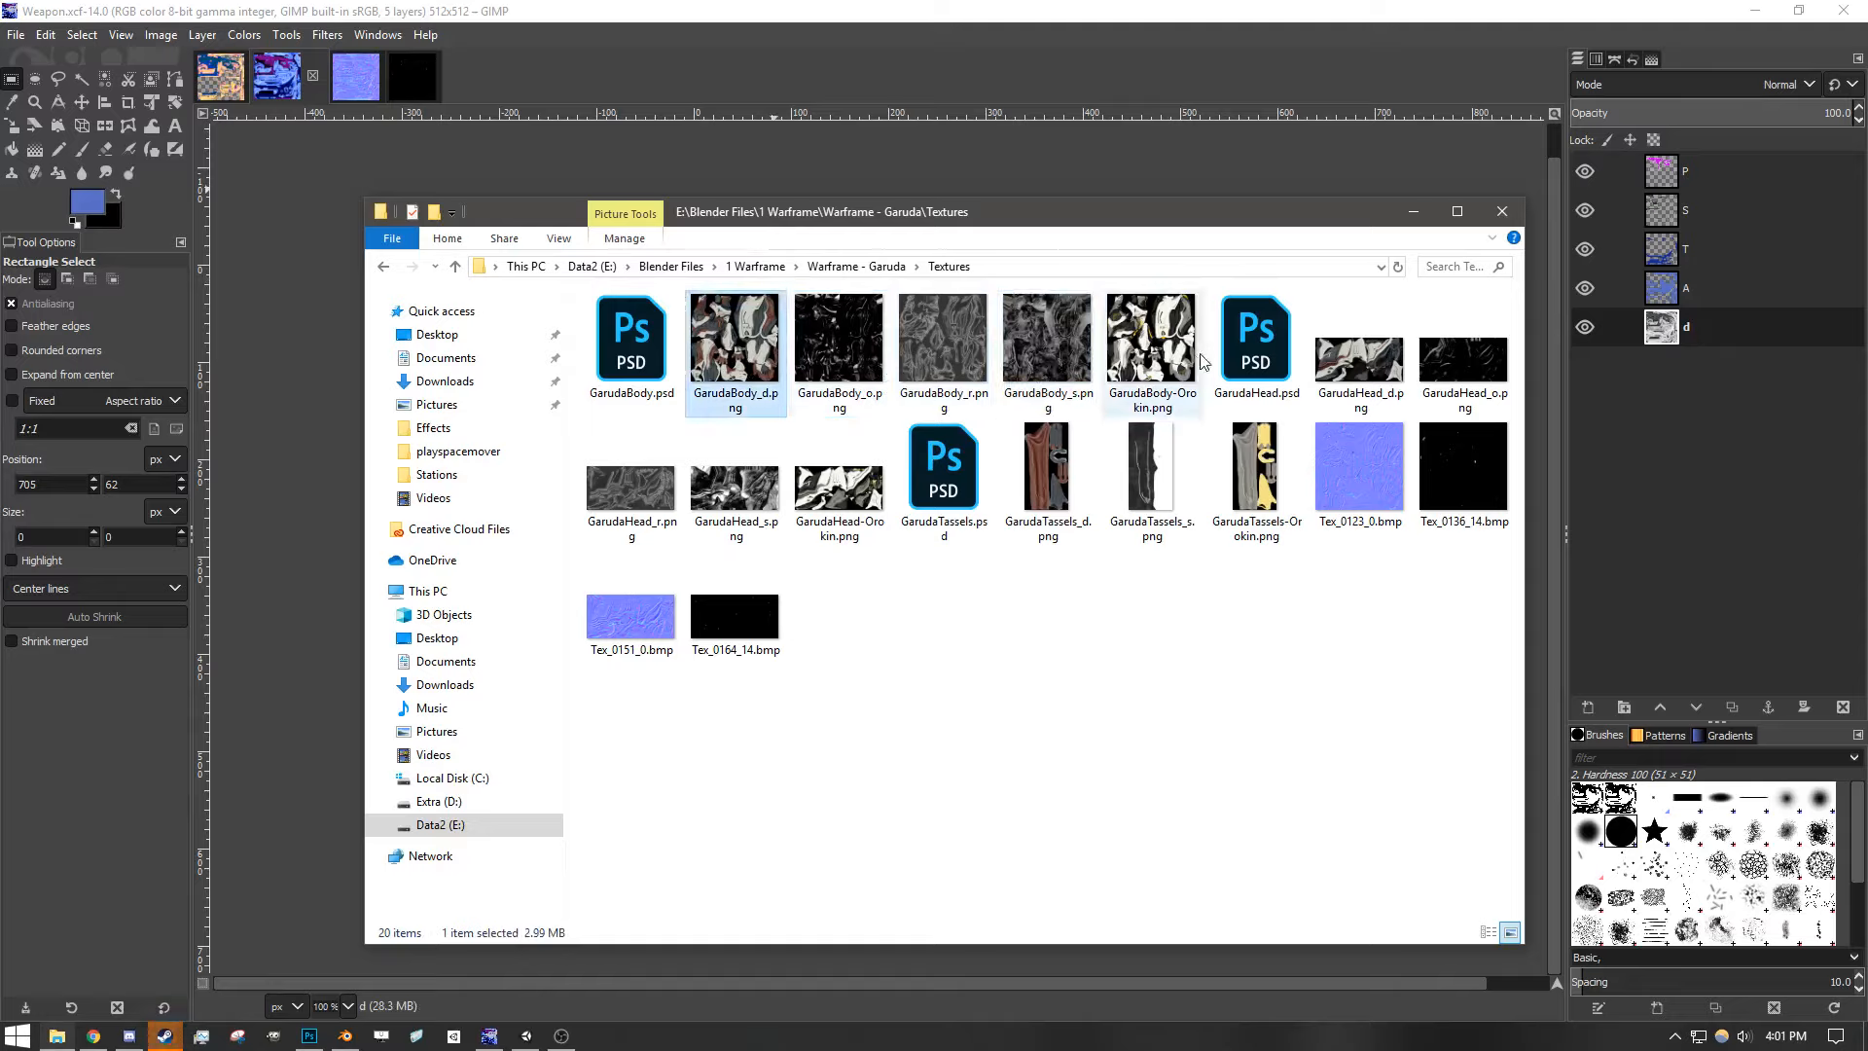
- Review Tex_0123_0.bmp, Tex_0151_0.bmp, Tex_0136_14.bmp and GarudaTassels_s.png in the Garuda textures, and return to the weapon texture in GIMP
click(1346, 466)
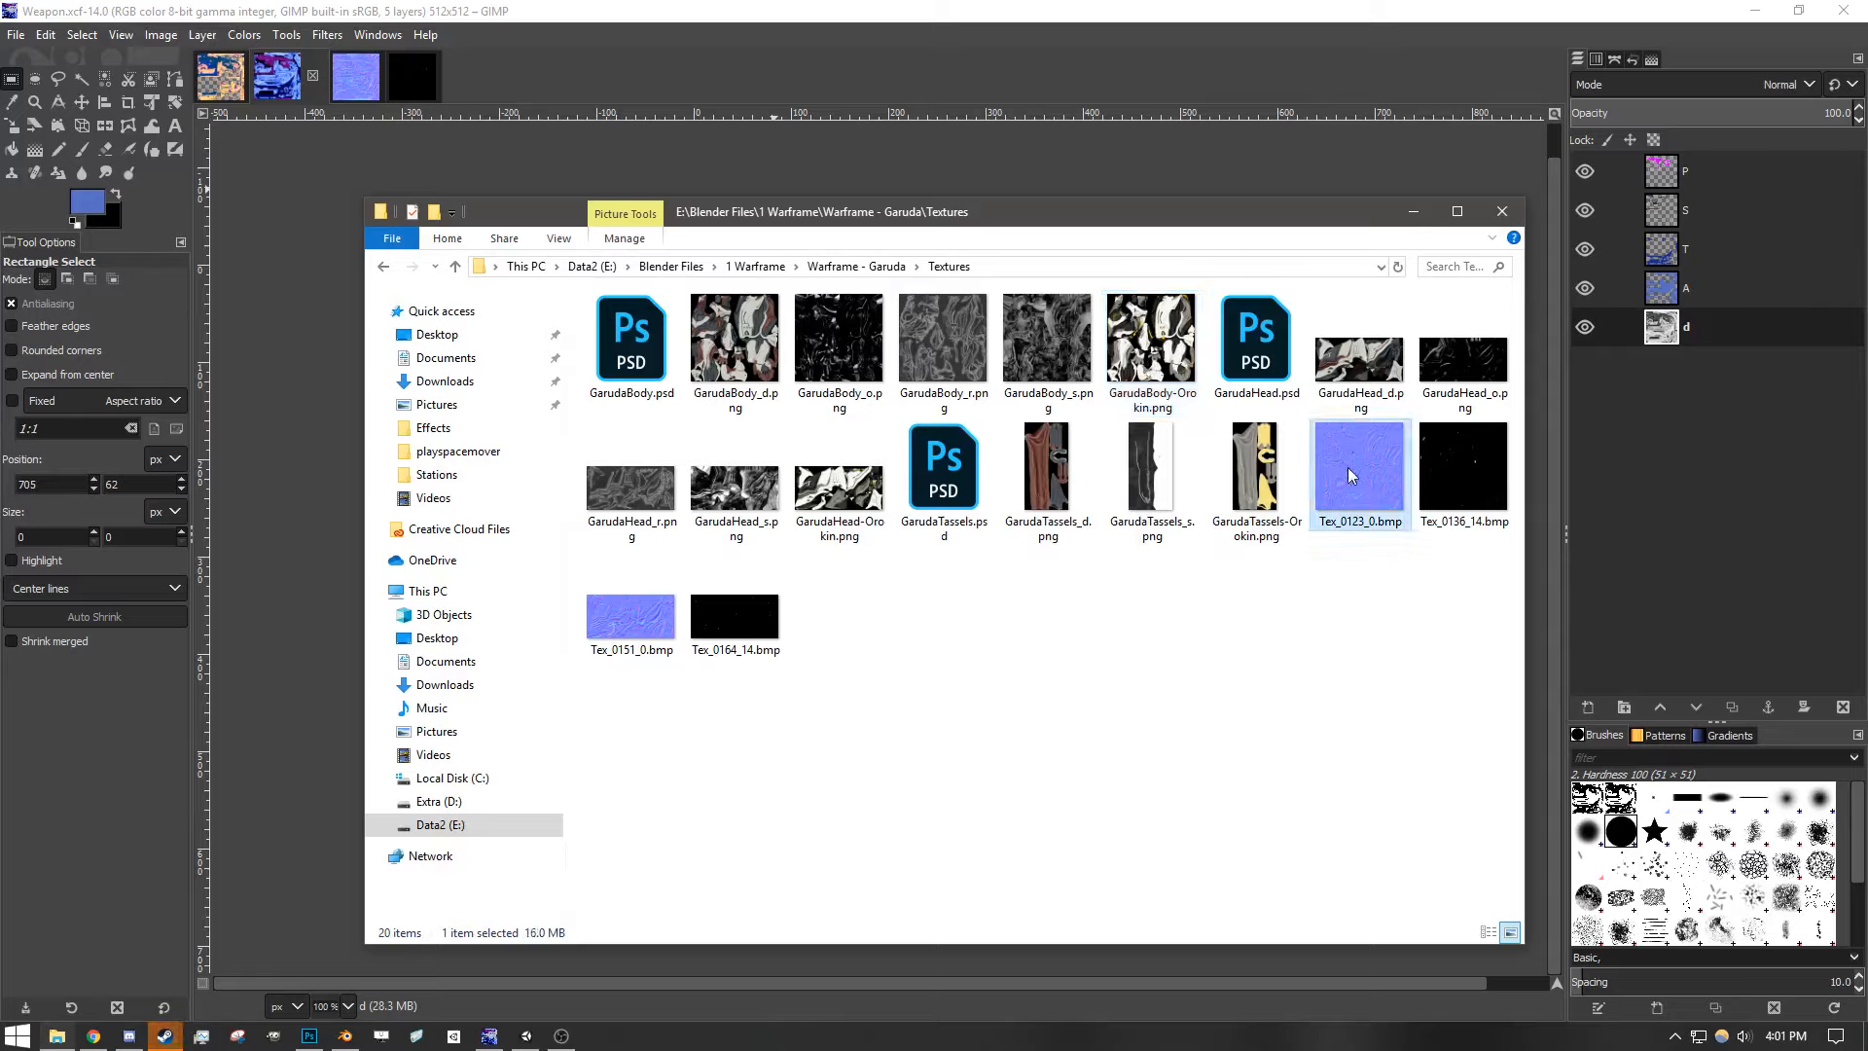
click(642, 614)
click(1361, 497)
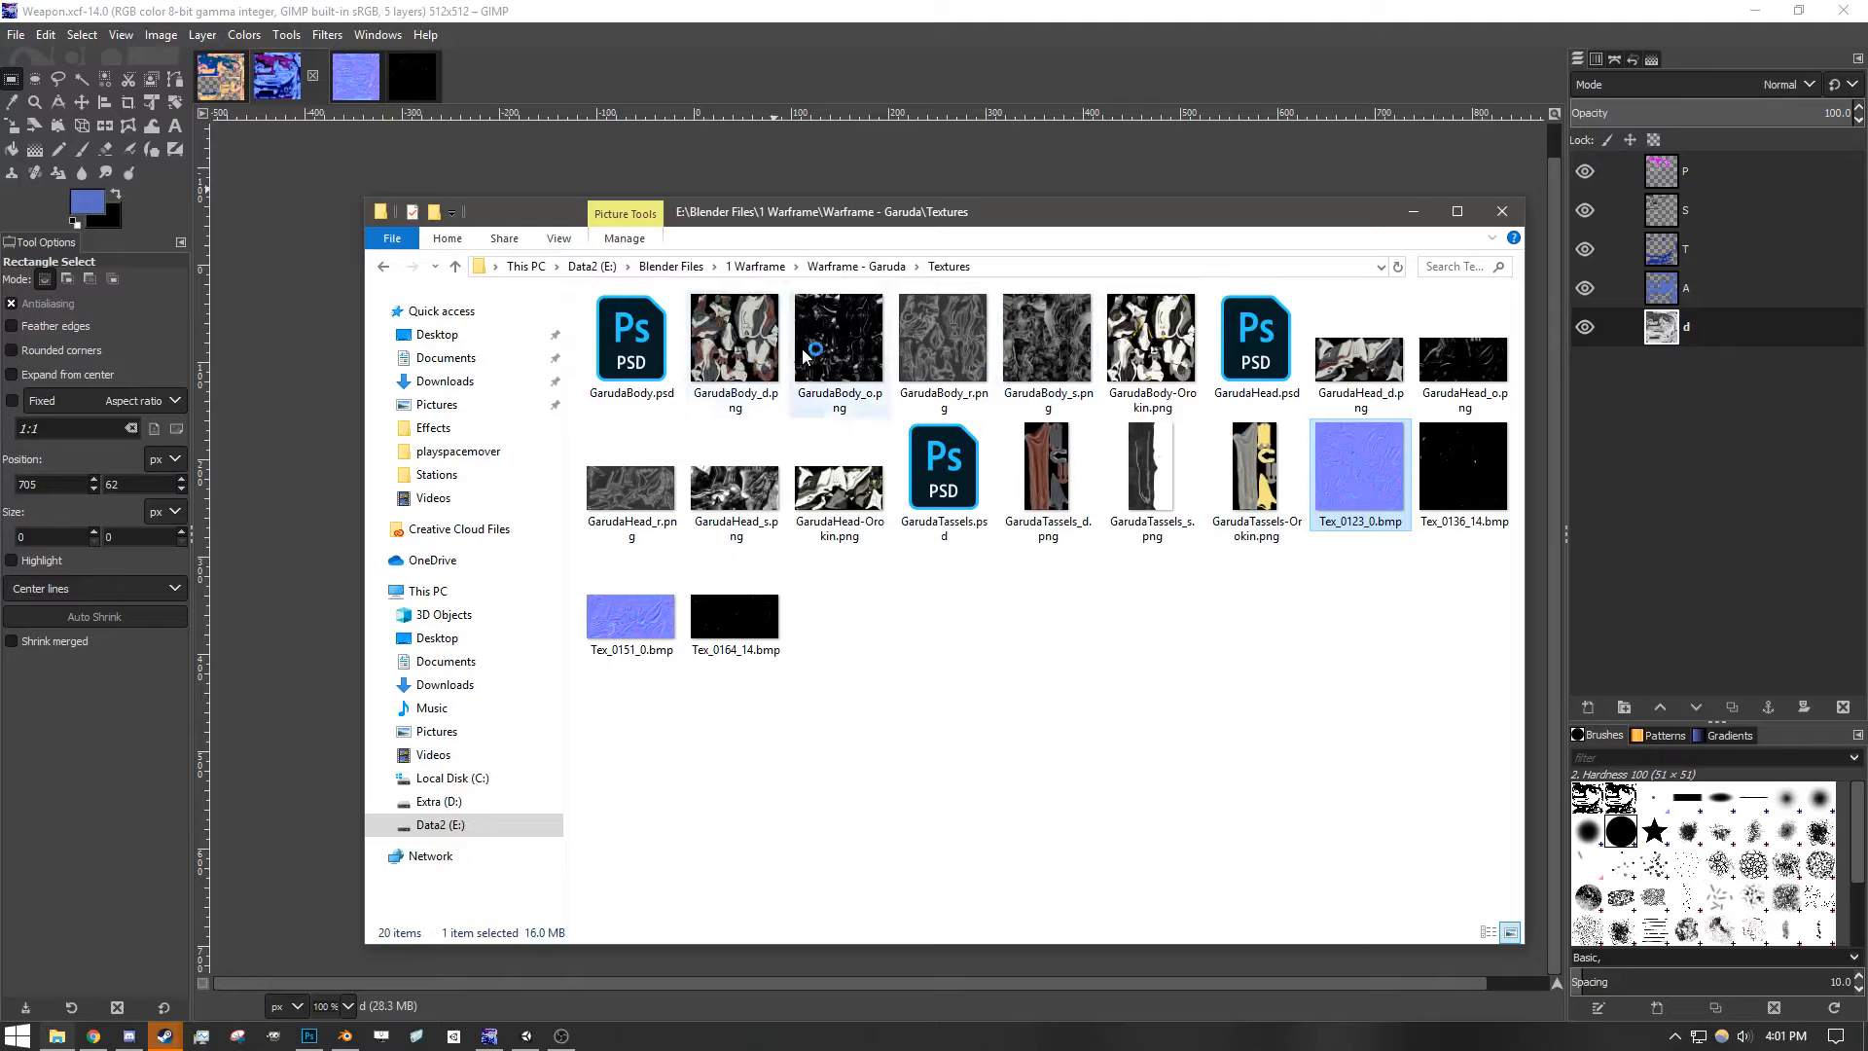
click(1439, 477)
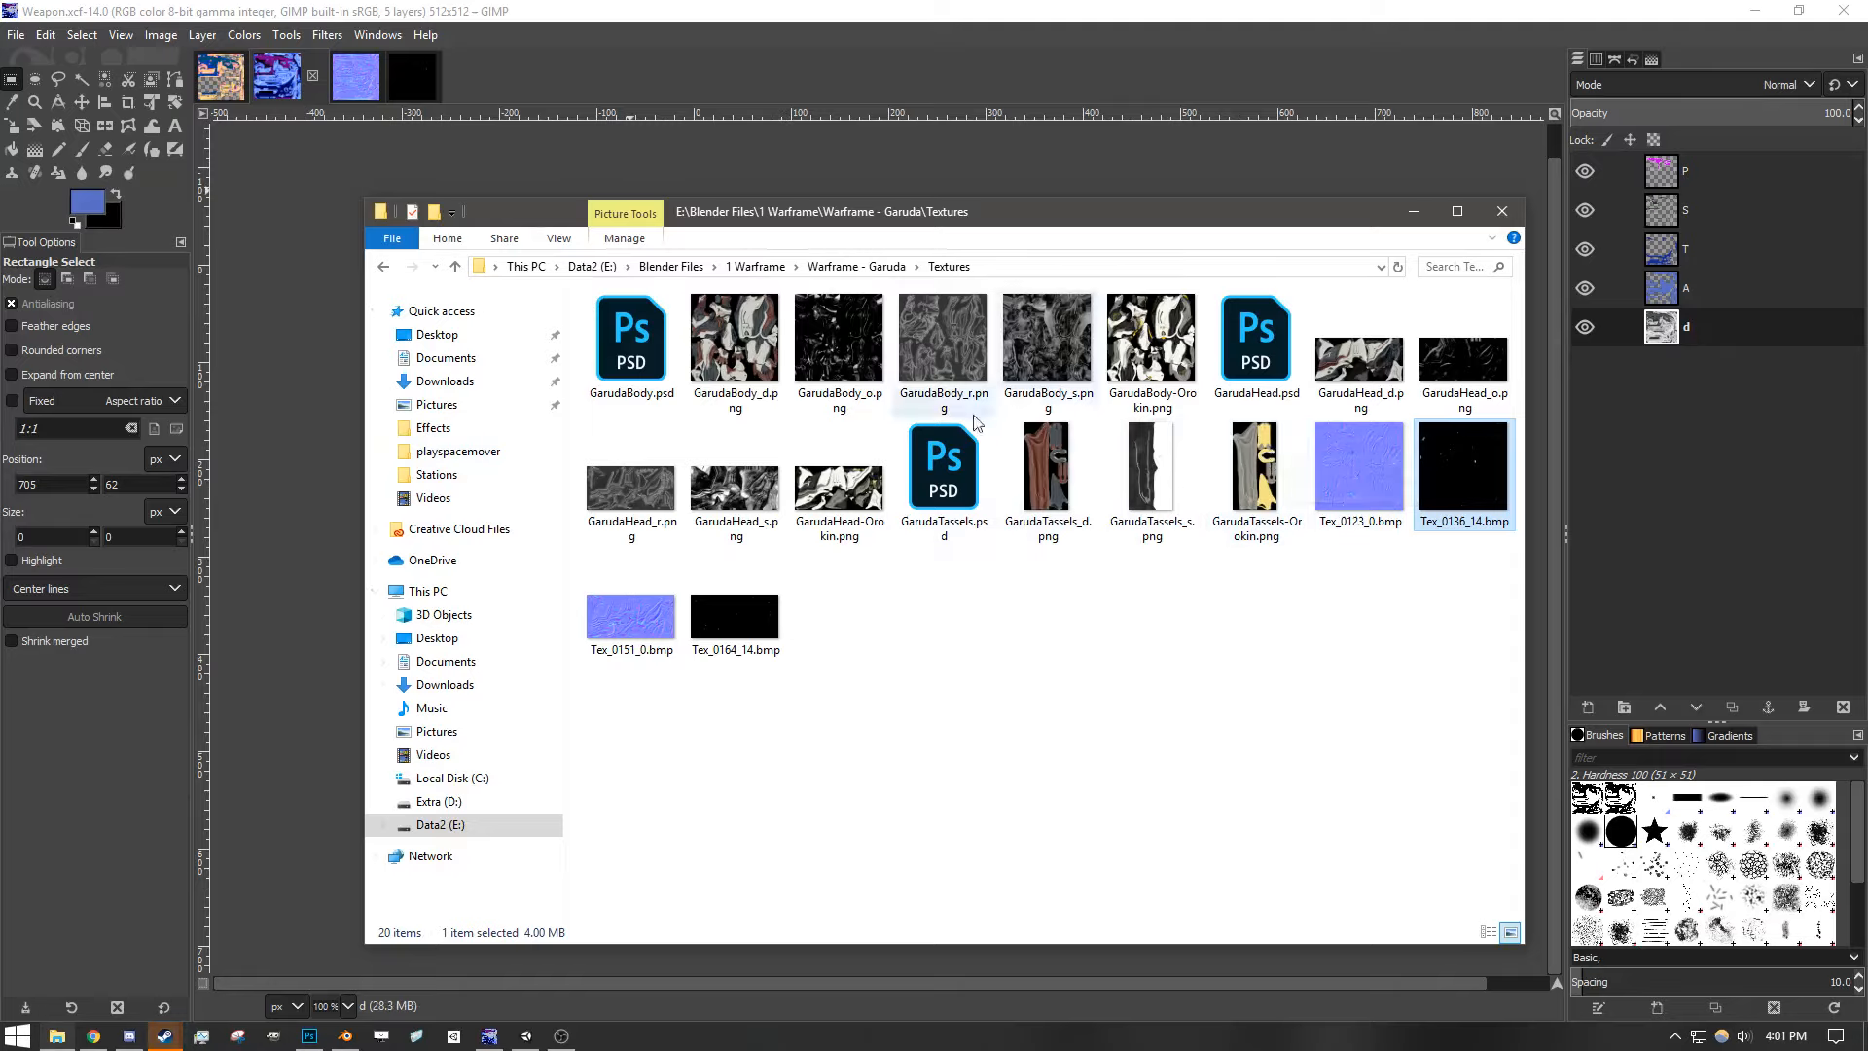
click(1155, 484)
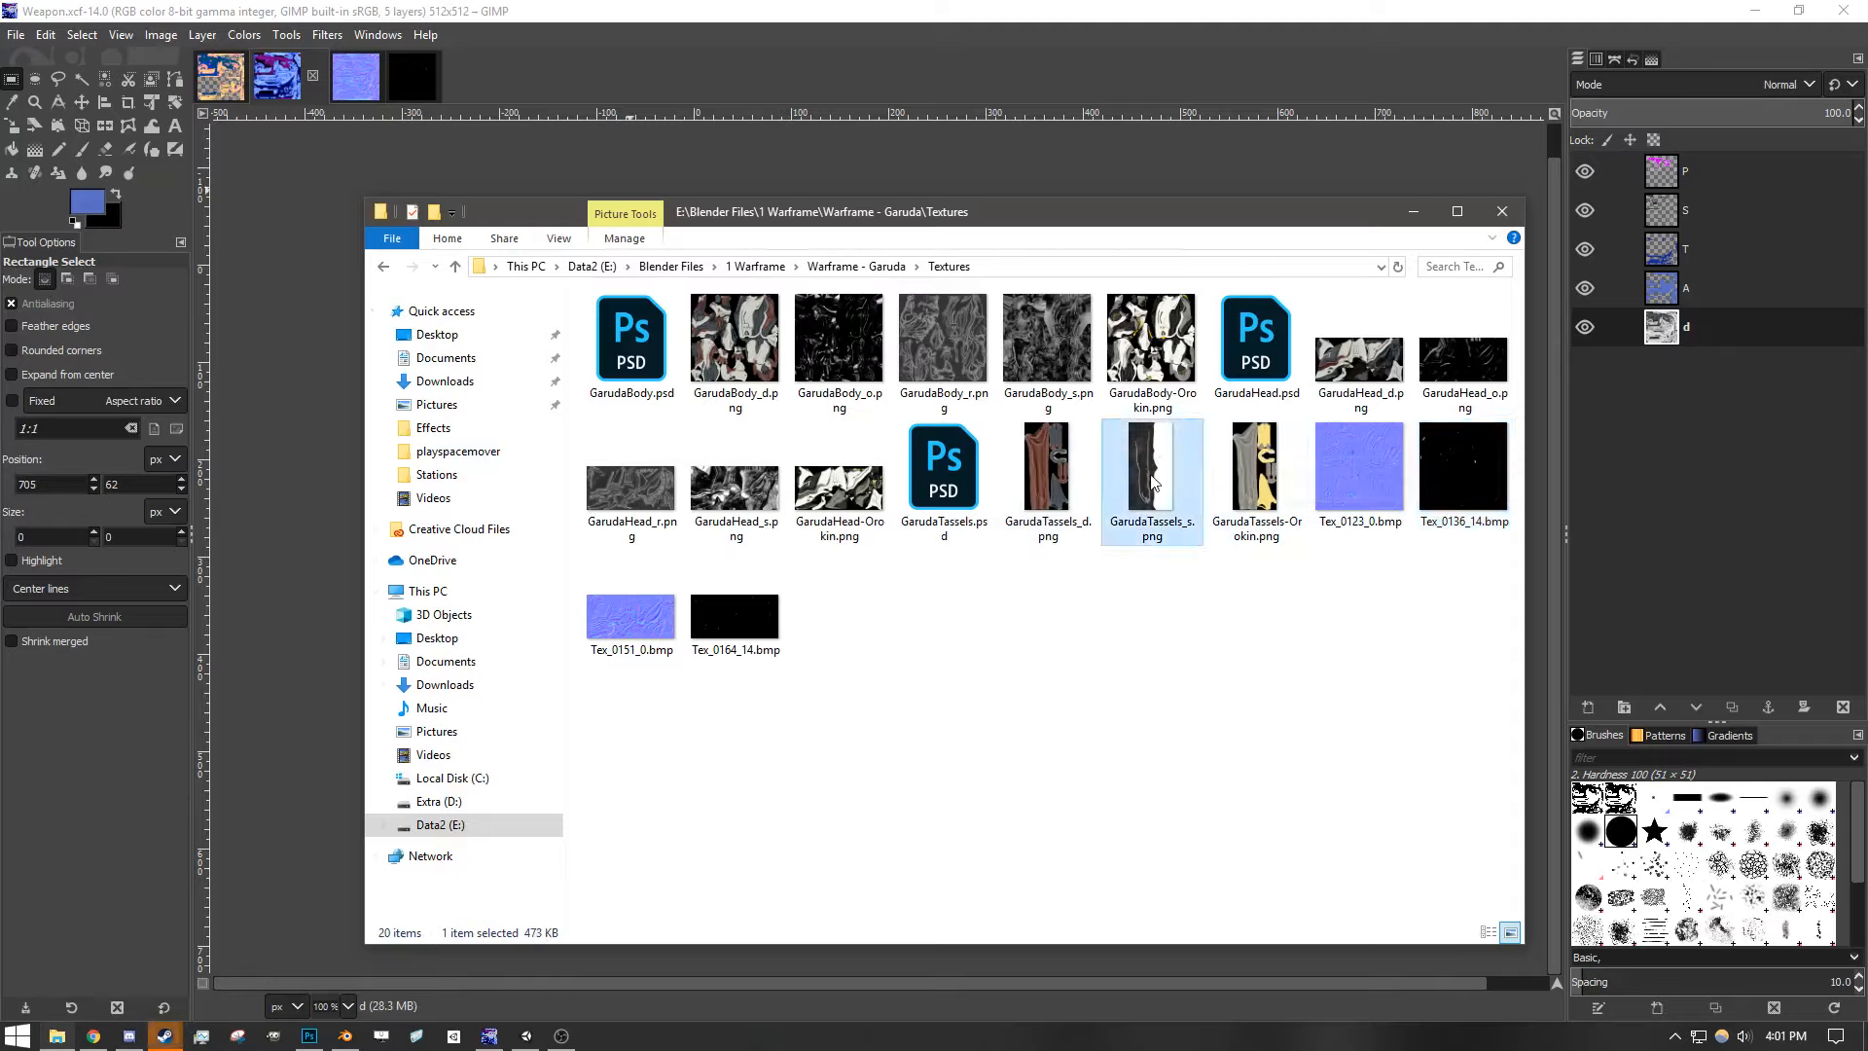
click(1199, 577)
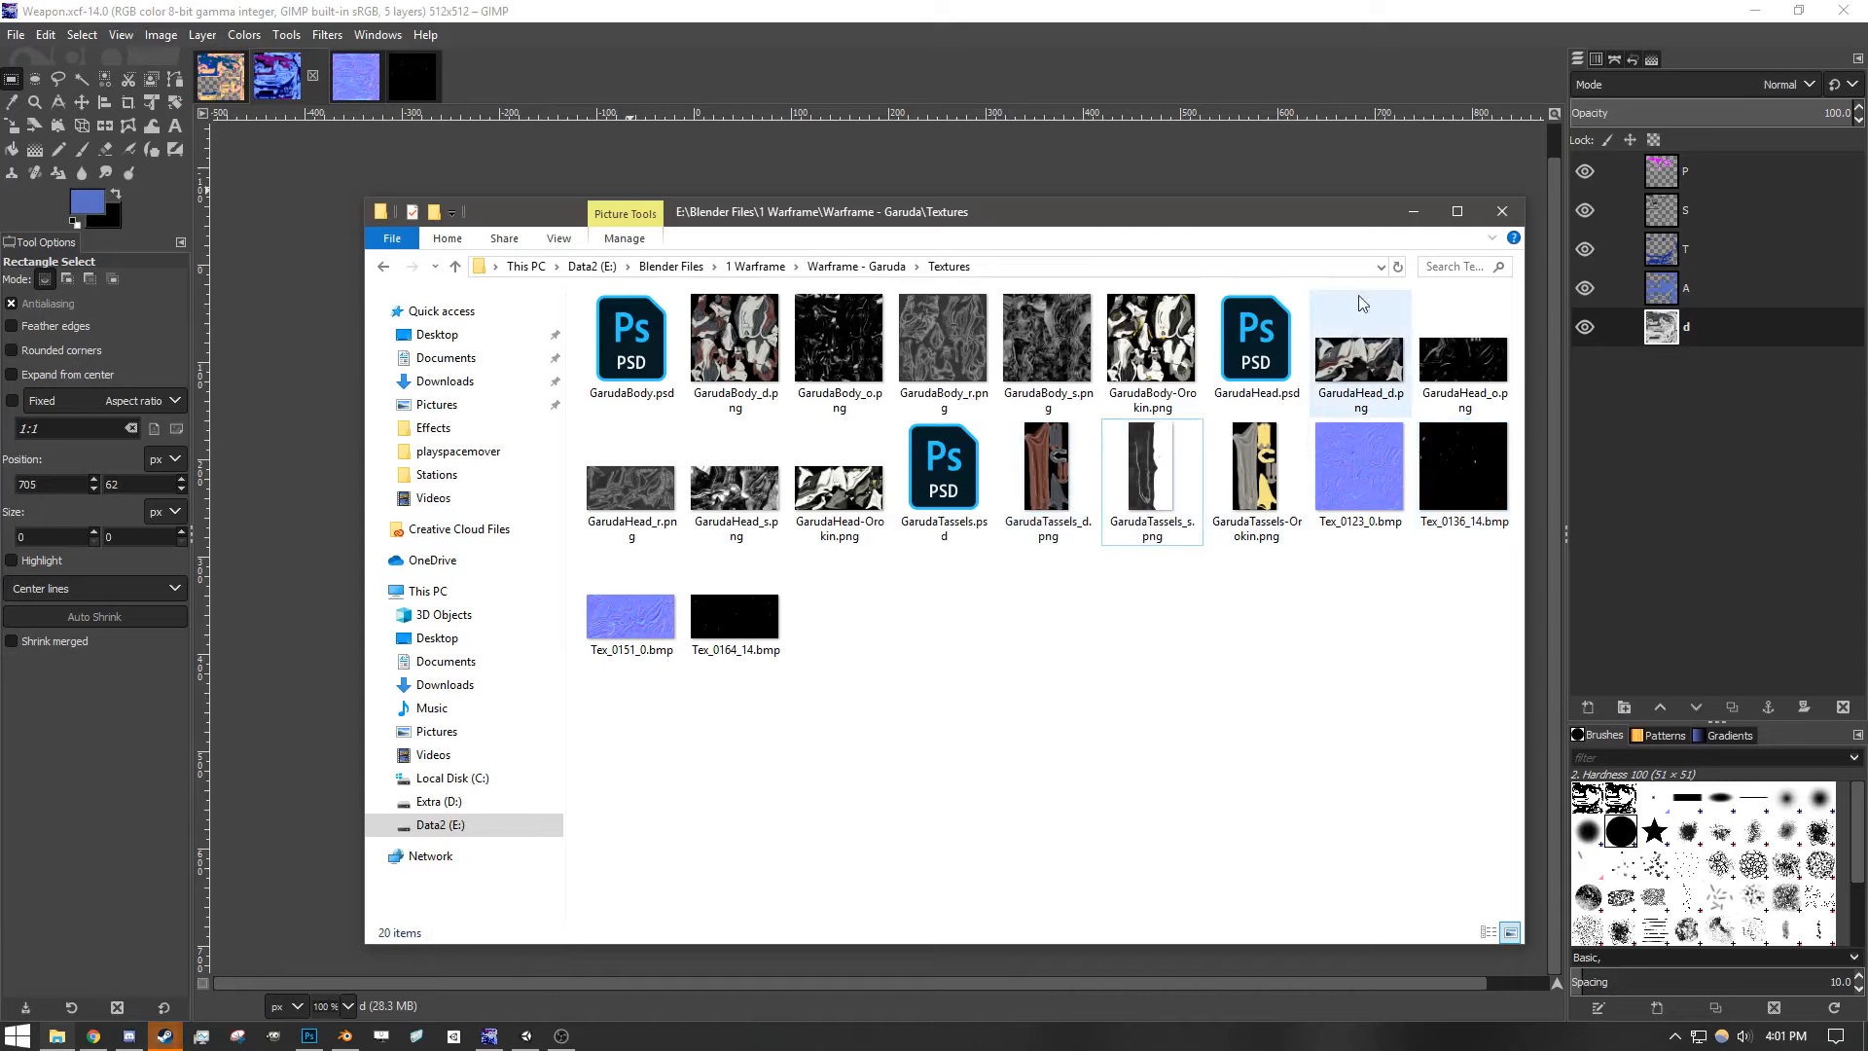
click(1391, 216)
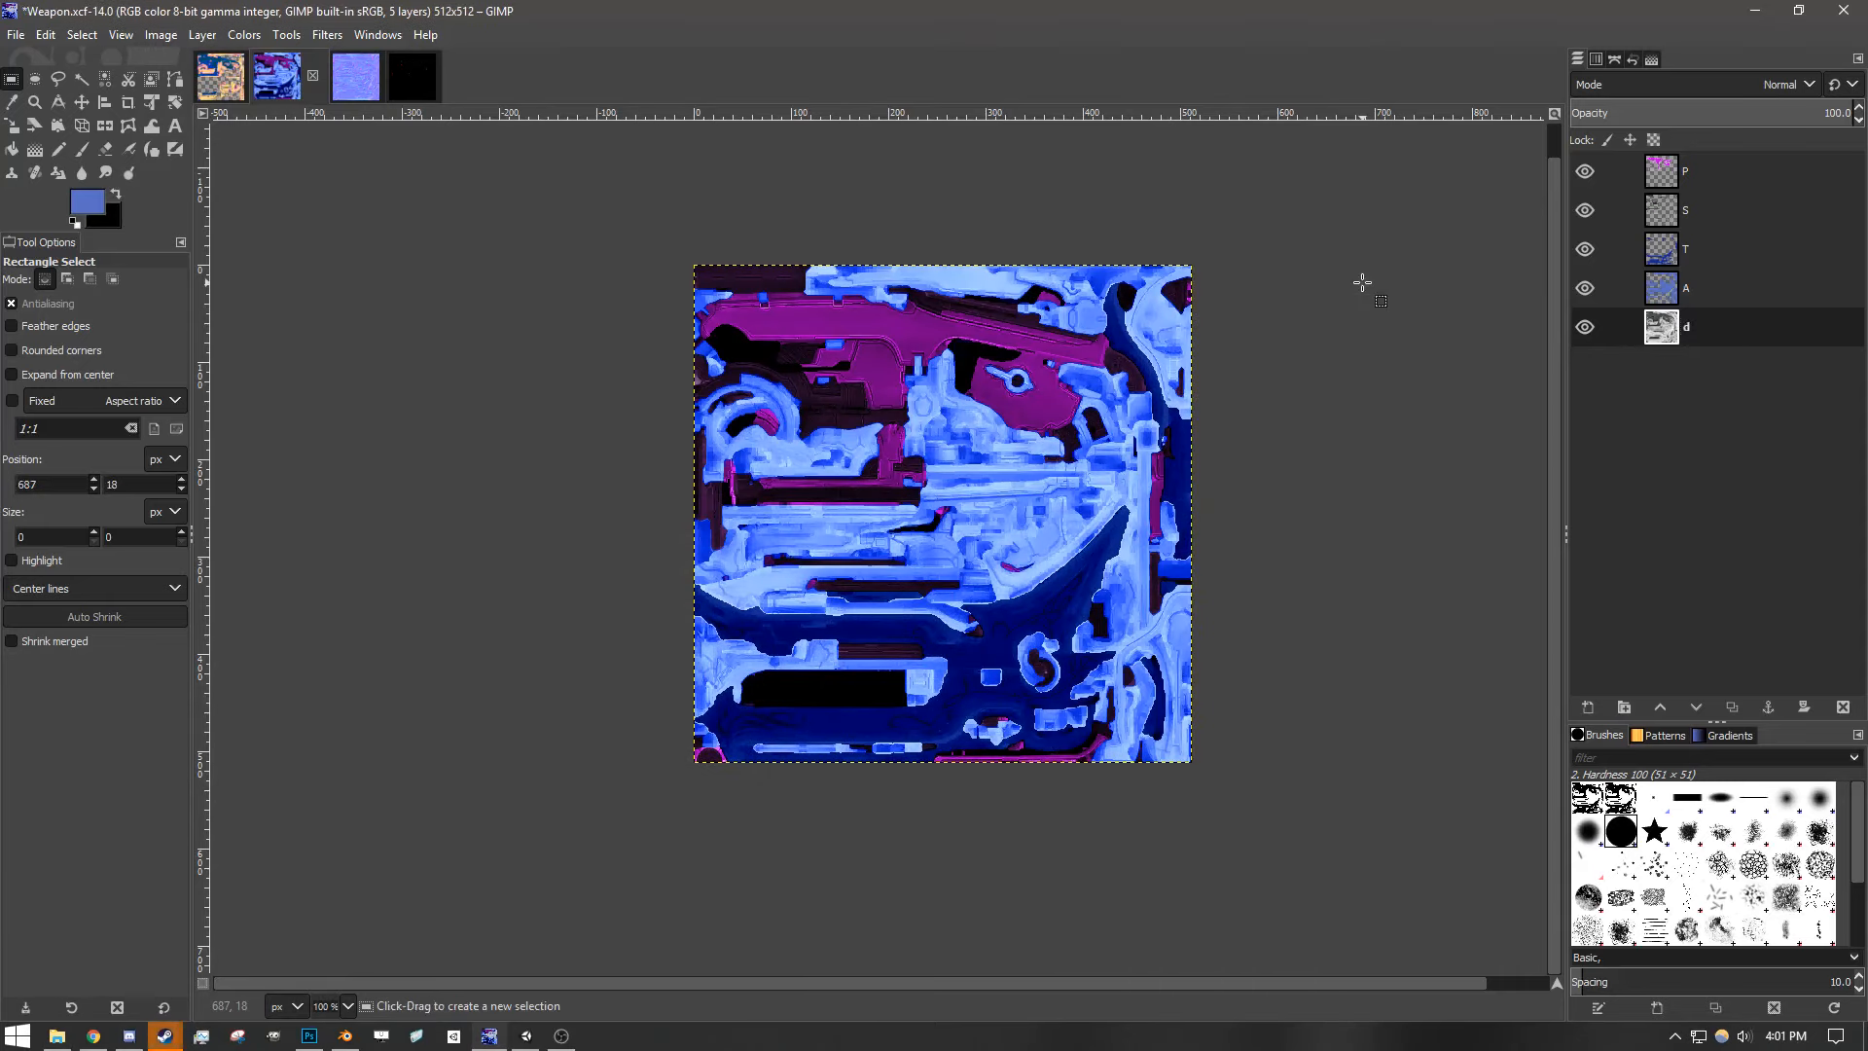